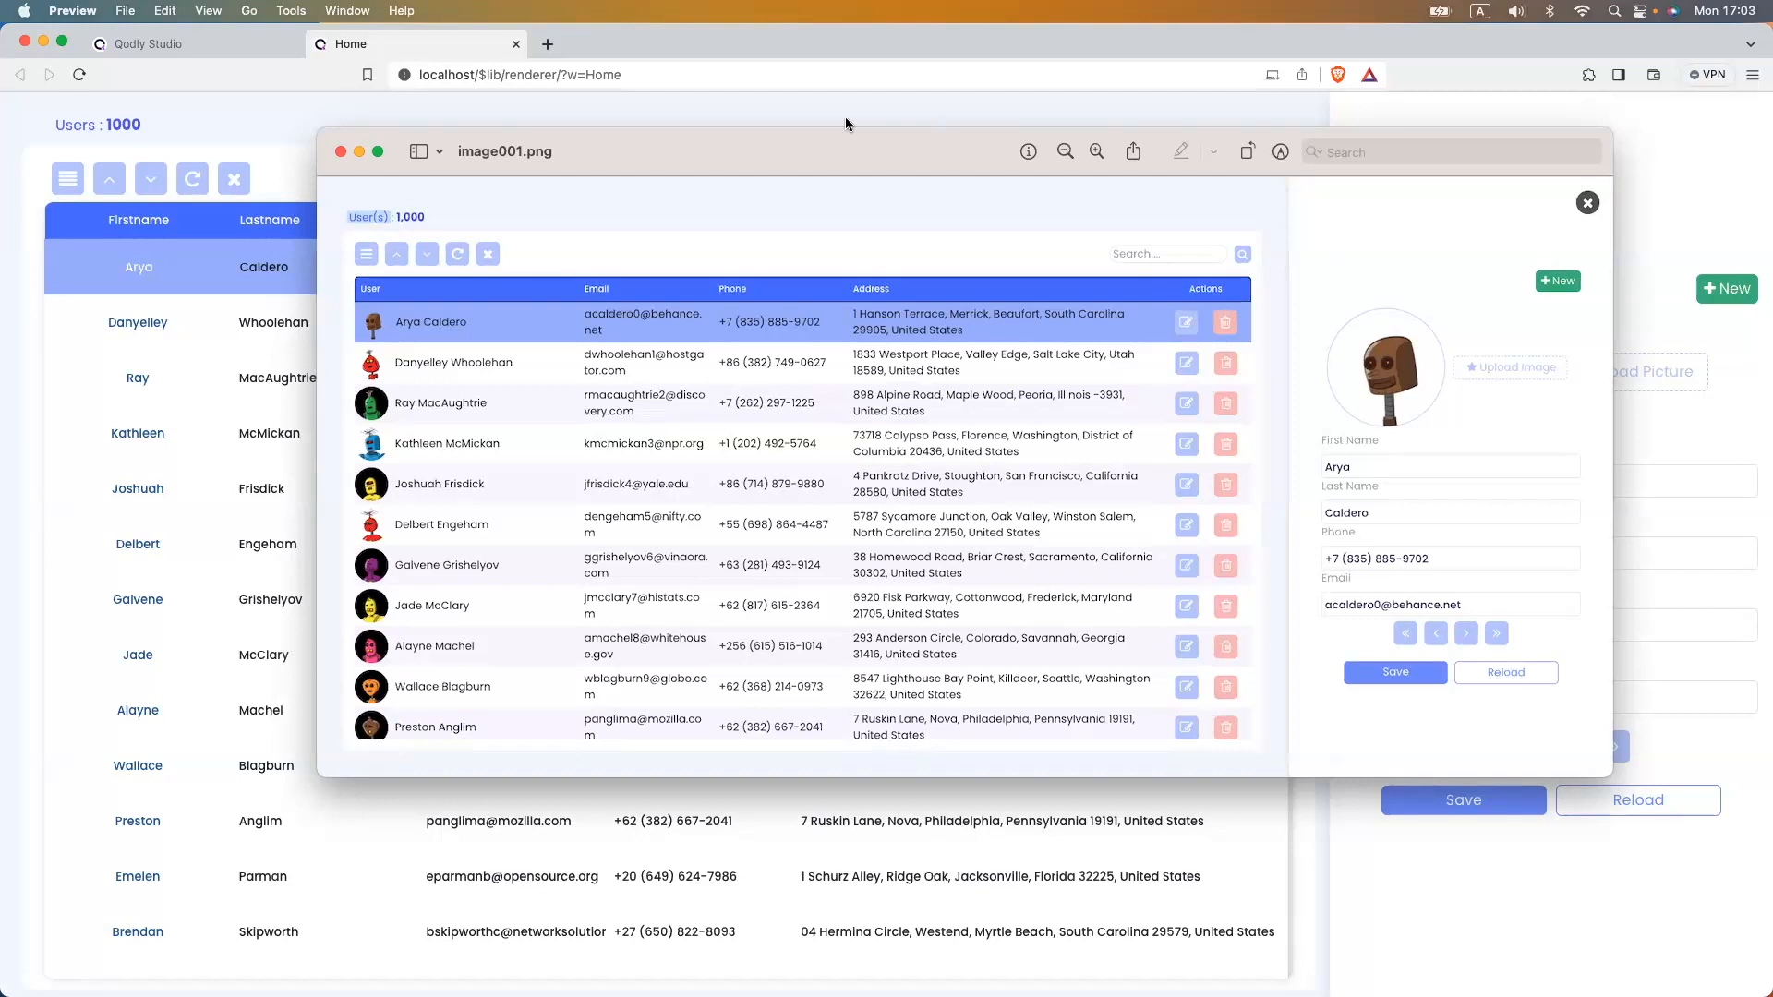
- Open the Home webform in the studio and select its loader showing DataTable
{"action": "left_click", "coordinate": [208, 44]}
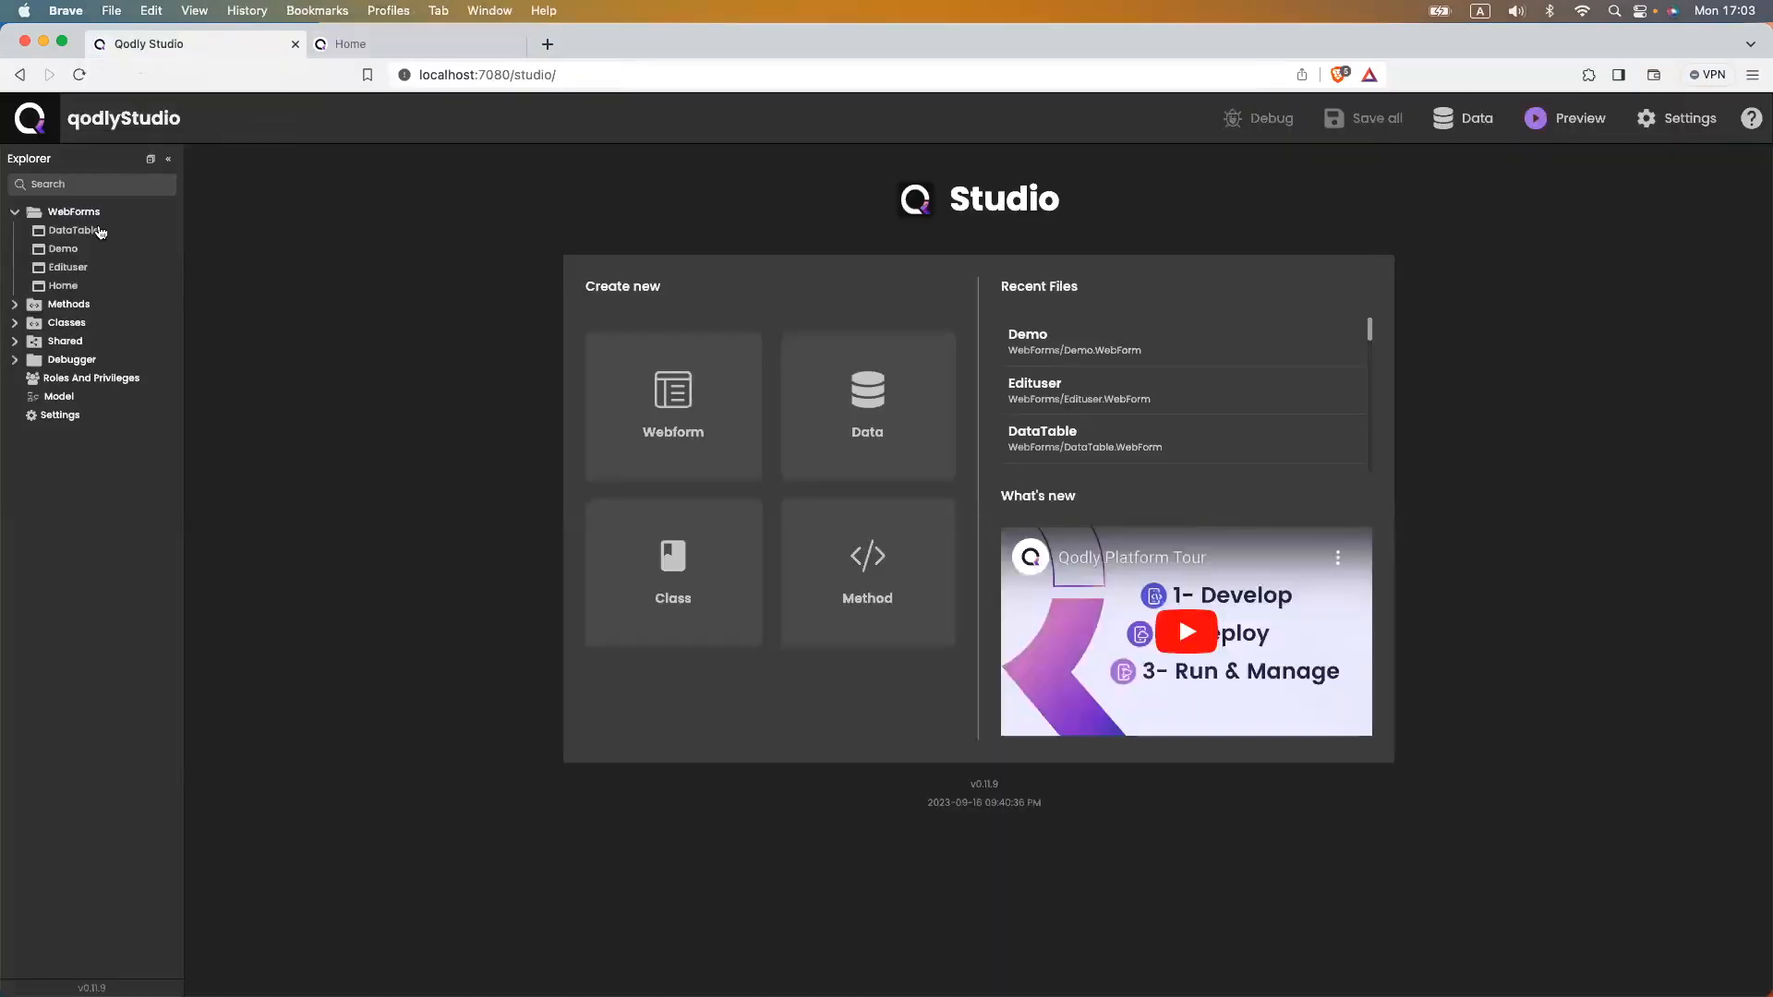
{"action": "left_click", "coordinate": [58, 285]}
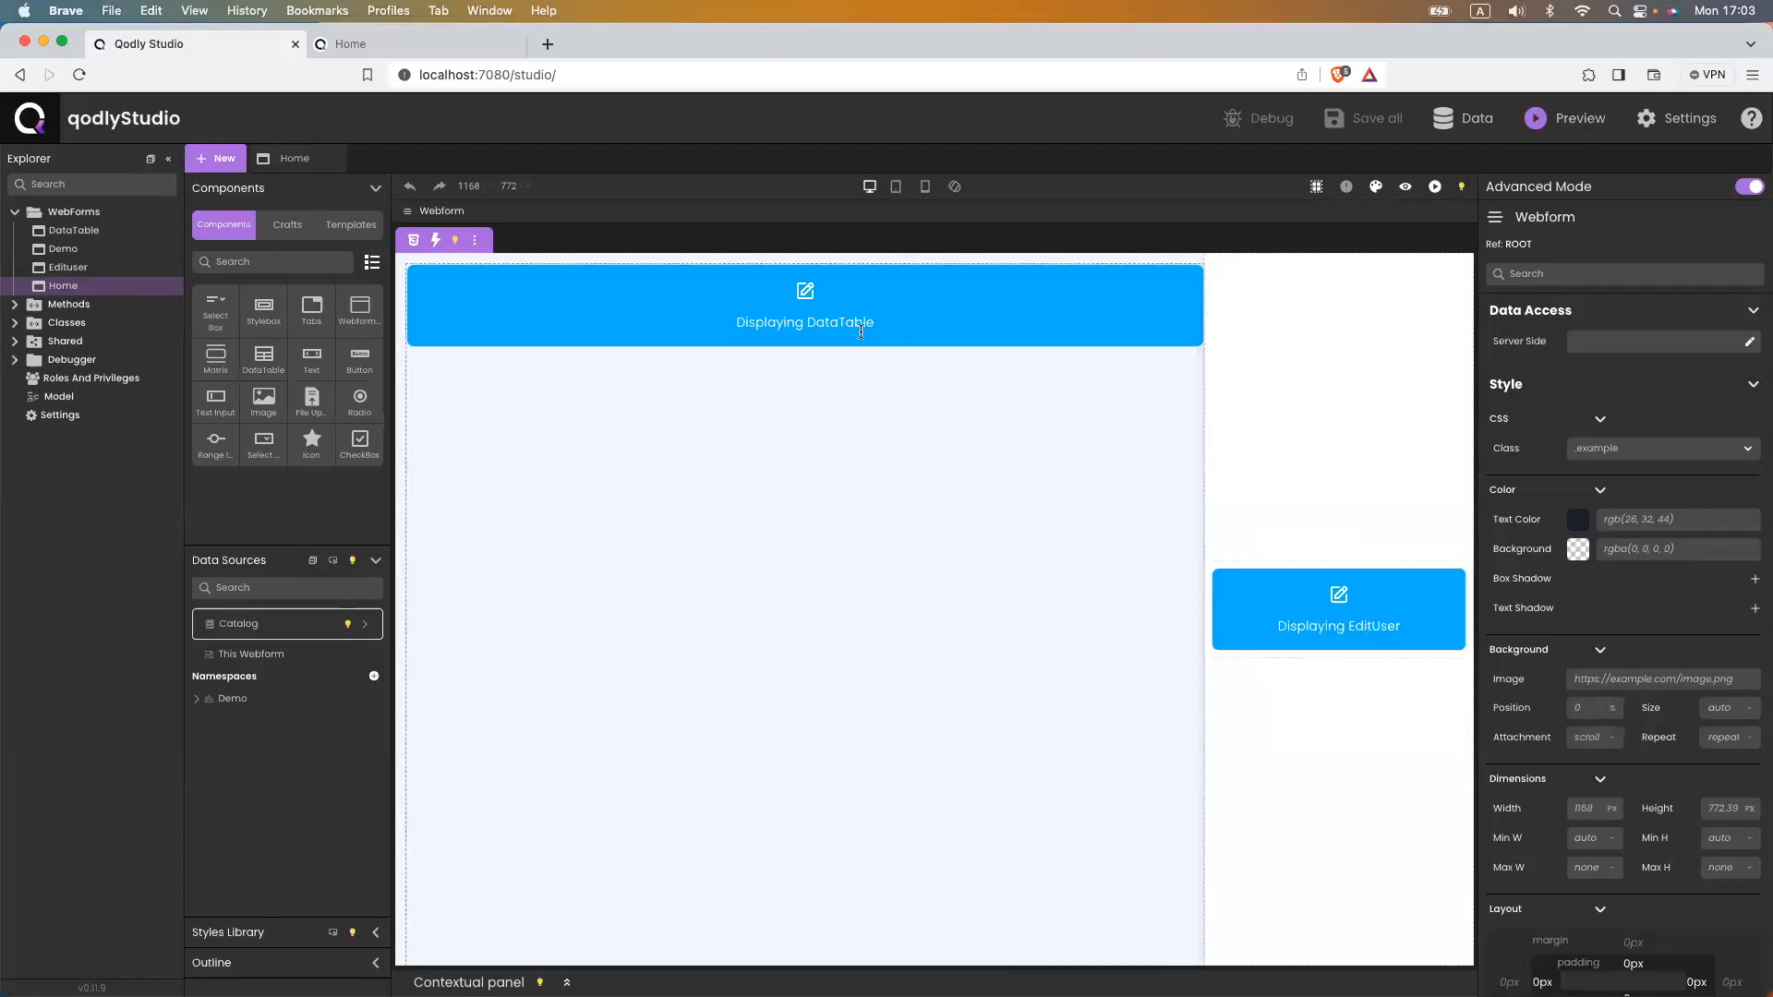
{"action": "left_click", "coordinate": [804, 293]}
- Duplicate the DataTable webform and name the copy Matrix
{"action": "left_click", "coordinate": [805, 292]}
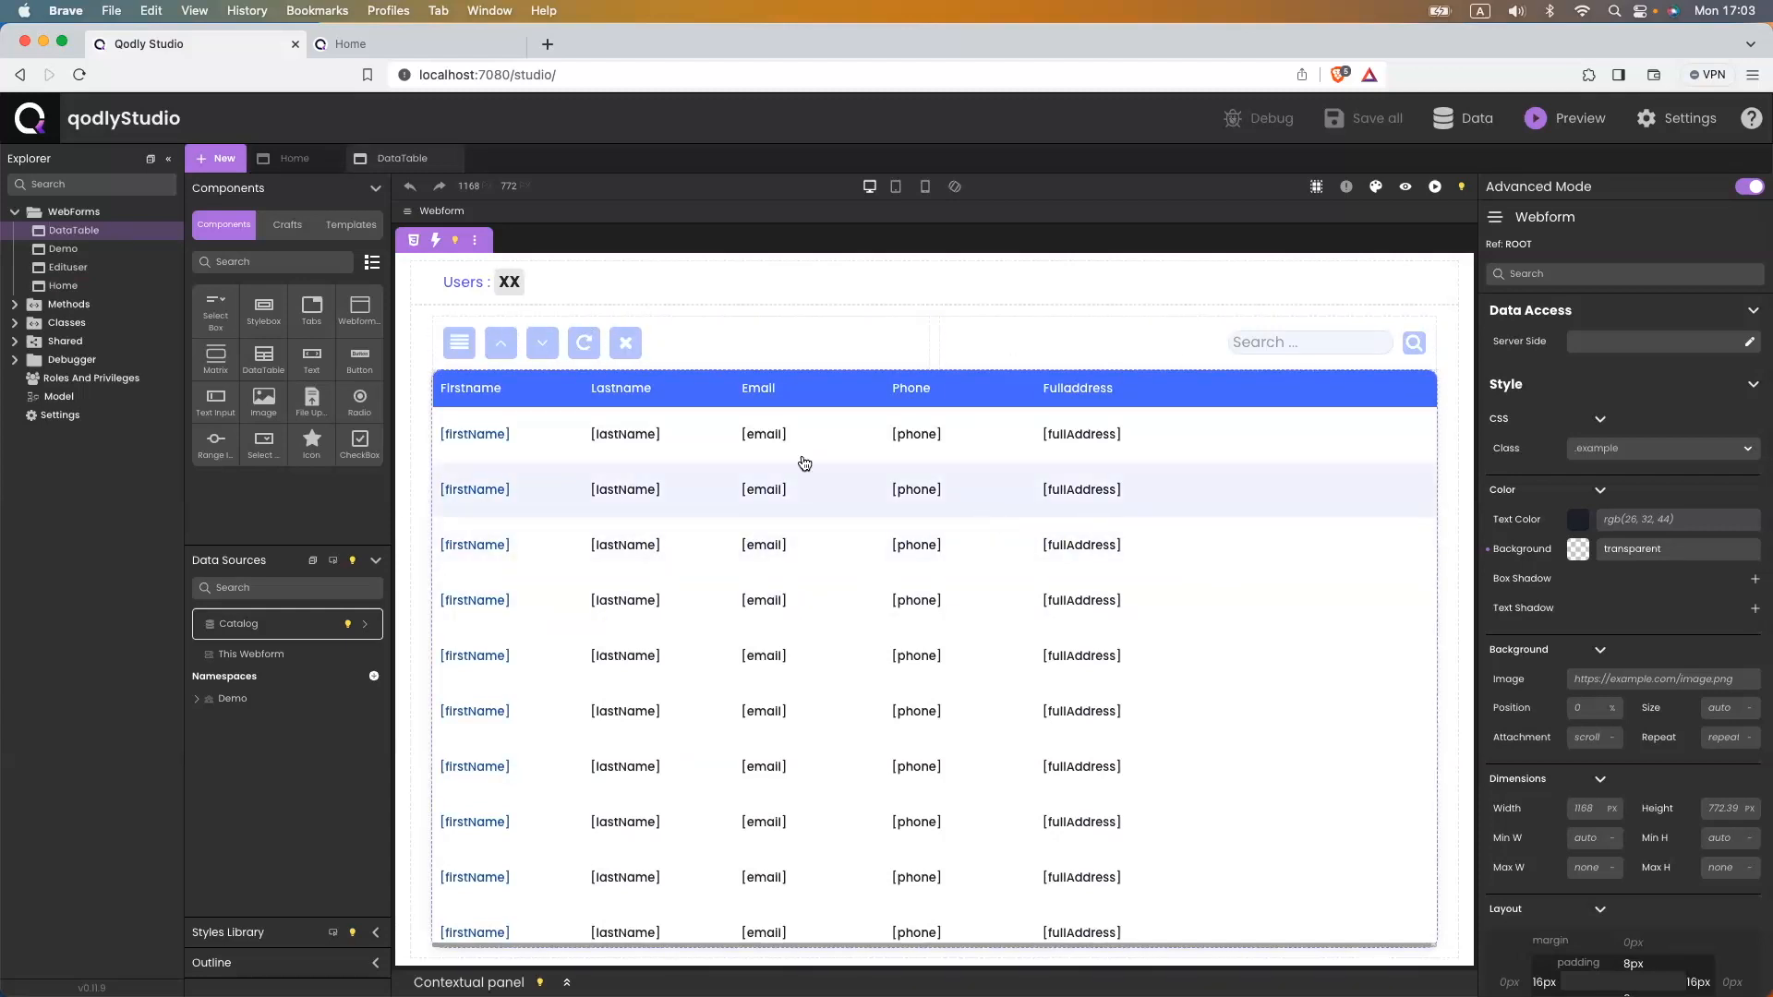
{"action": "left_click", "coordinate": [168, 231]}
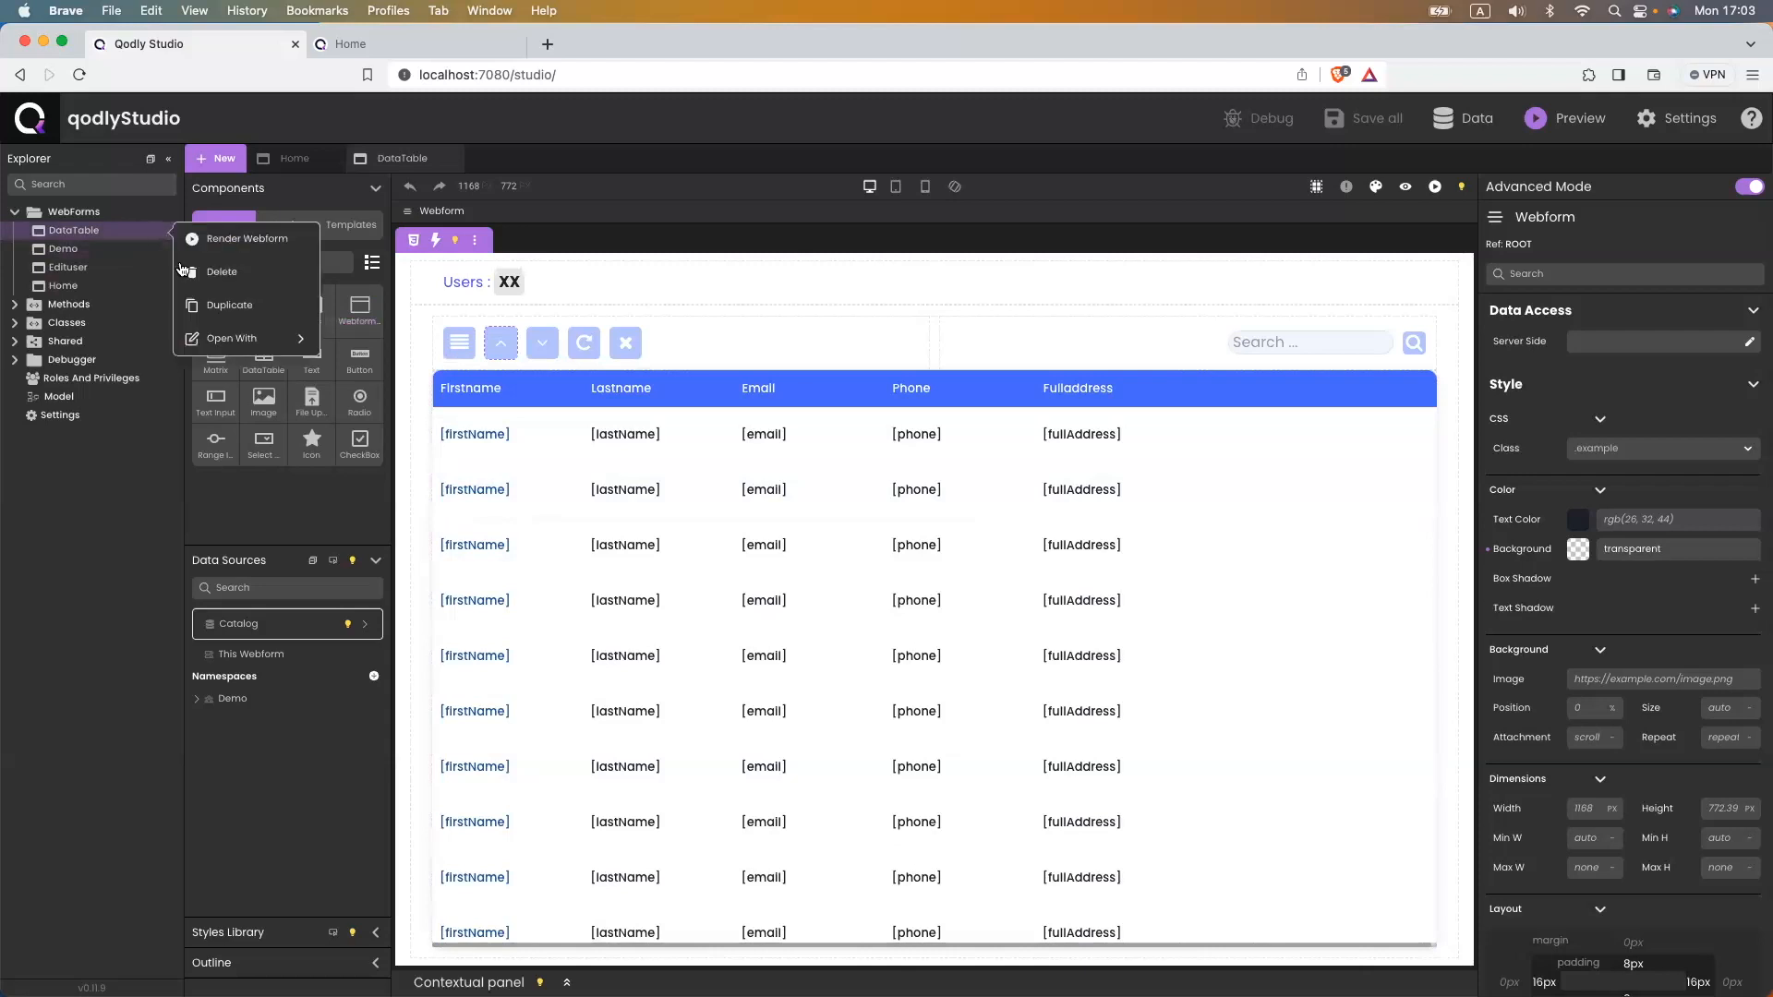
{"action": "left_click", "coordinate": [215, 314]}
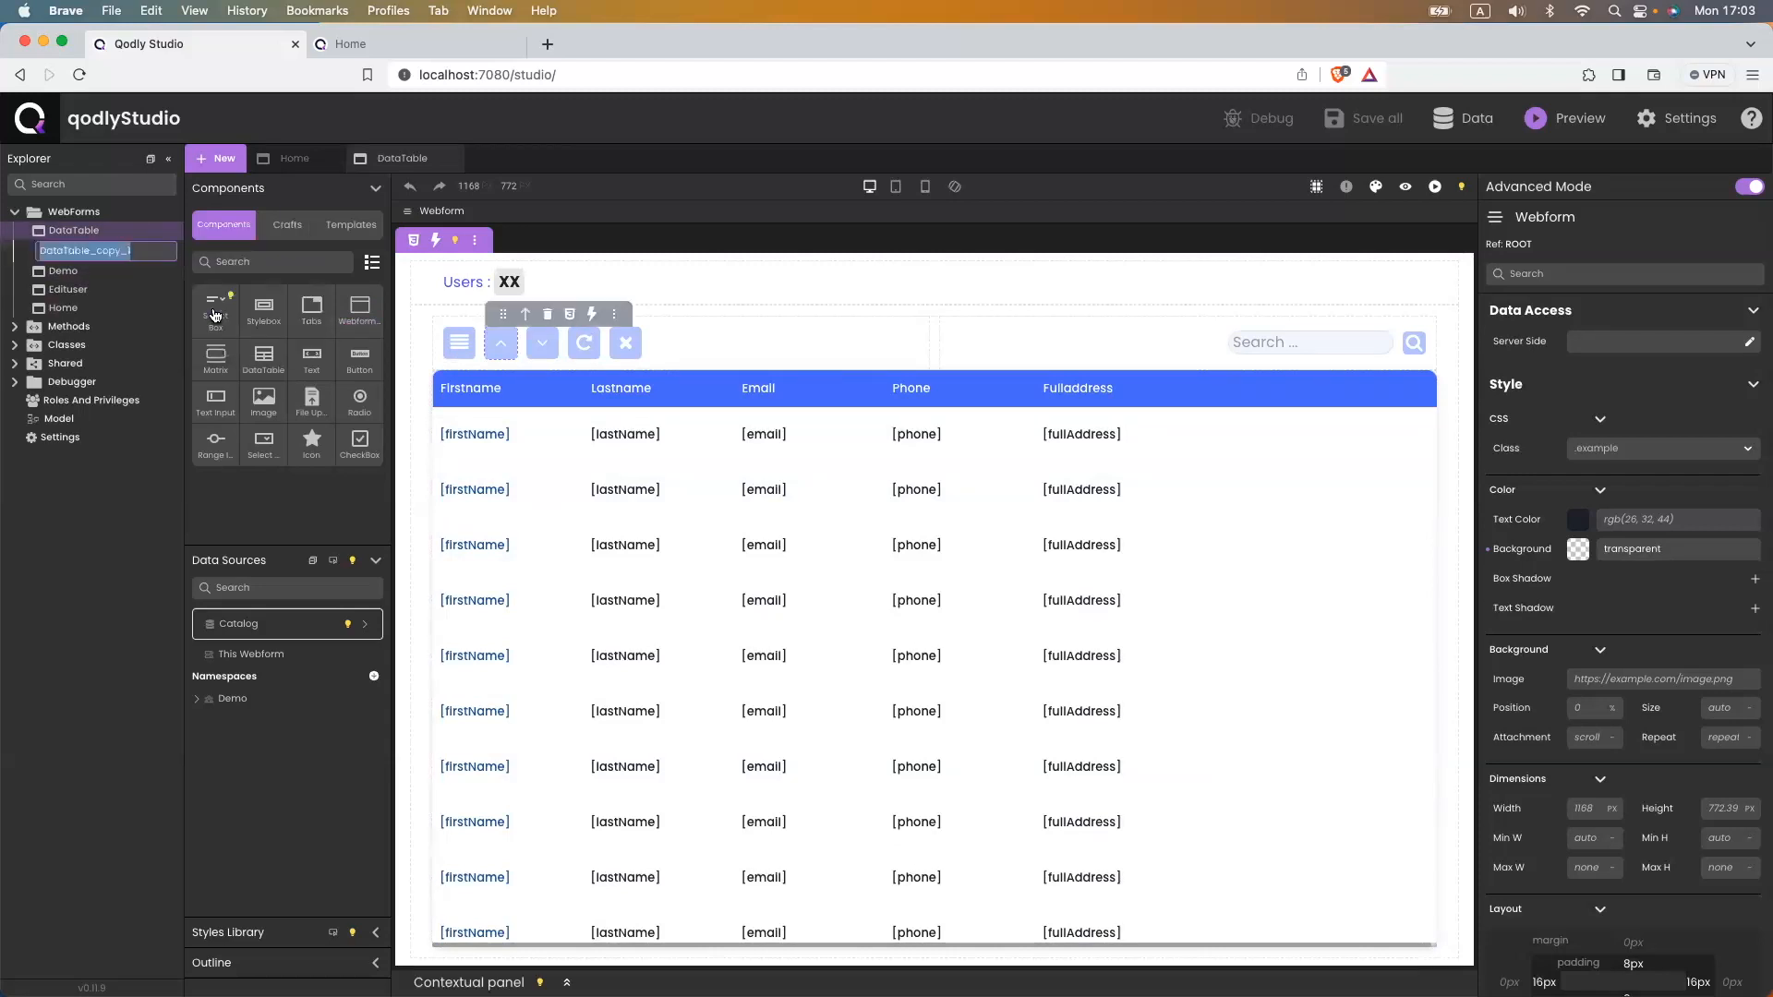
{"action": "type", "text": "Matrix"}
{"action": "key", "text": "Return"}
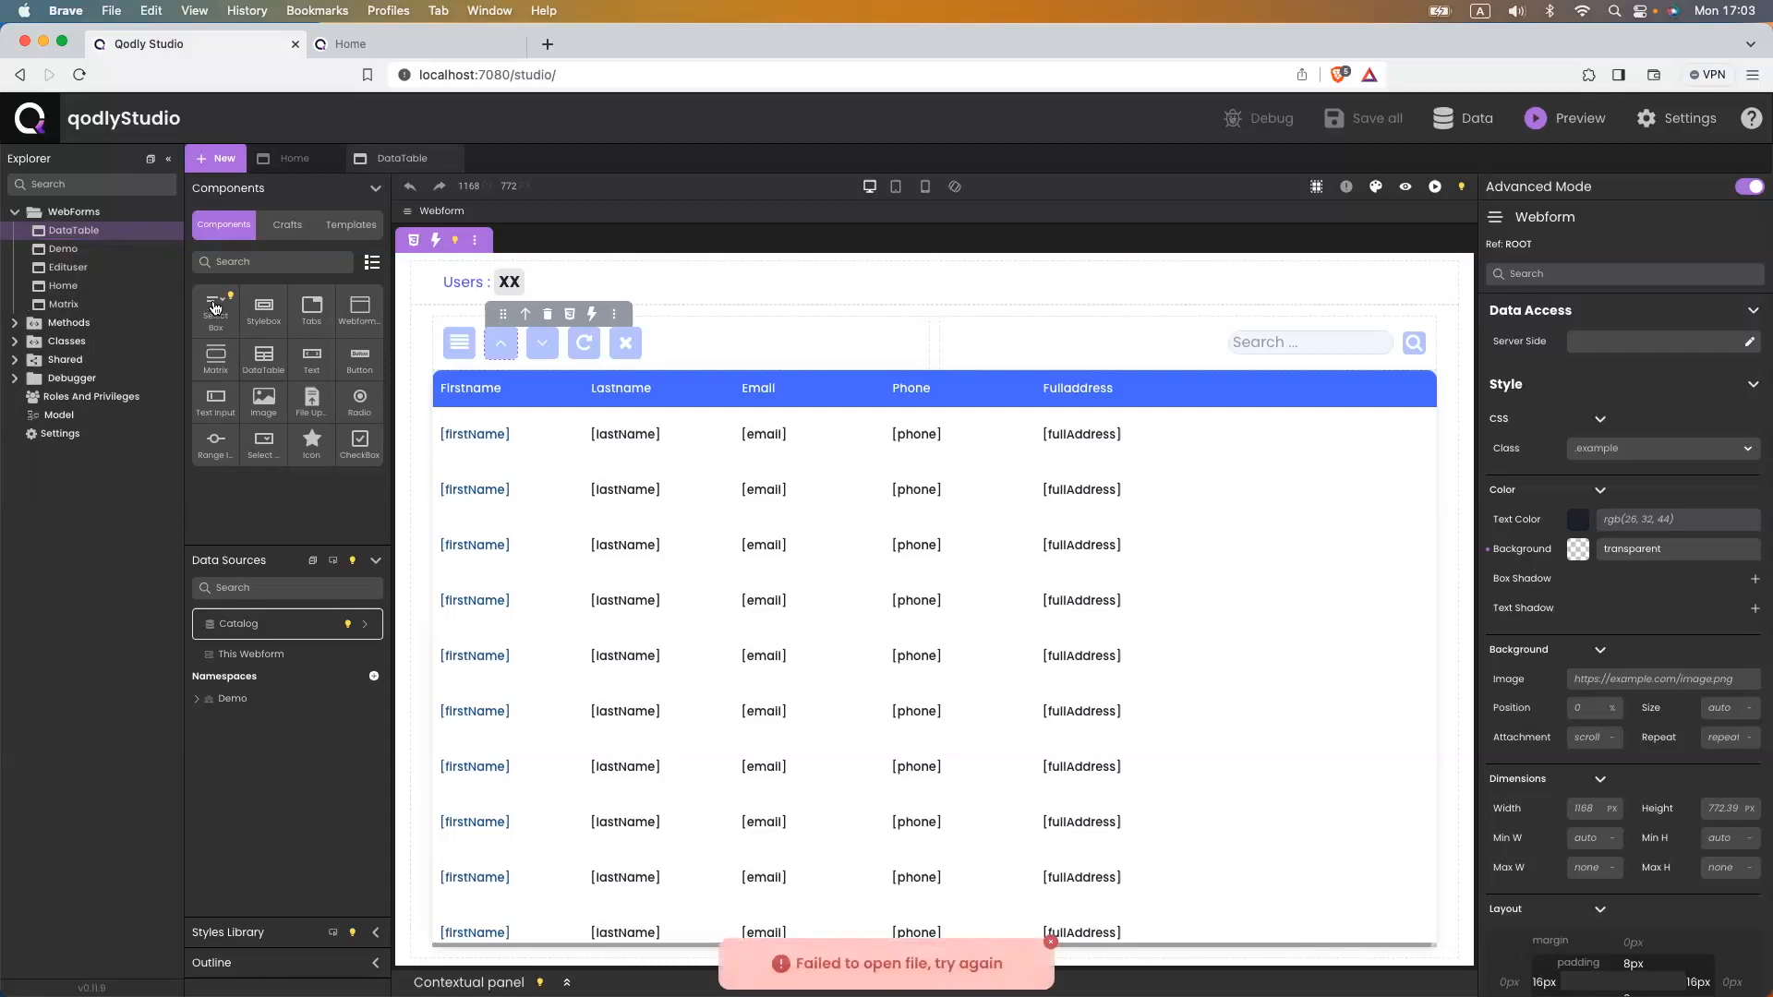
- Open the new Matrix webform, then return to the DataTable webform
{"action": "left_click", "coordinate": [93, 287]}
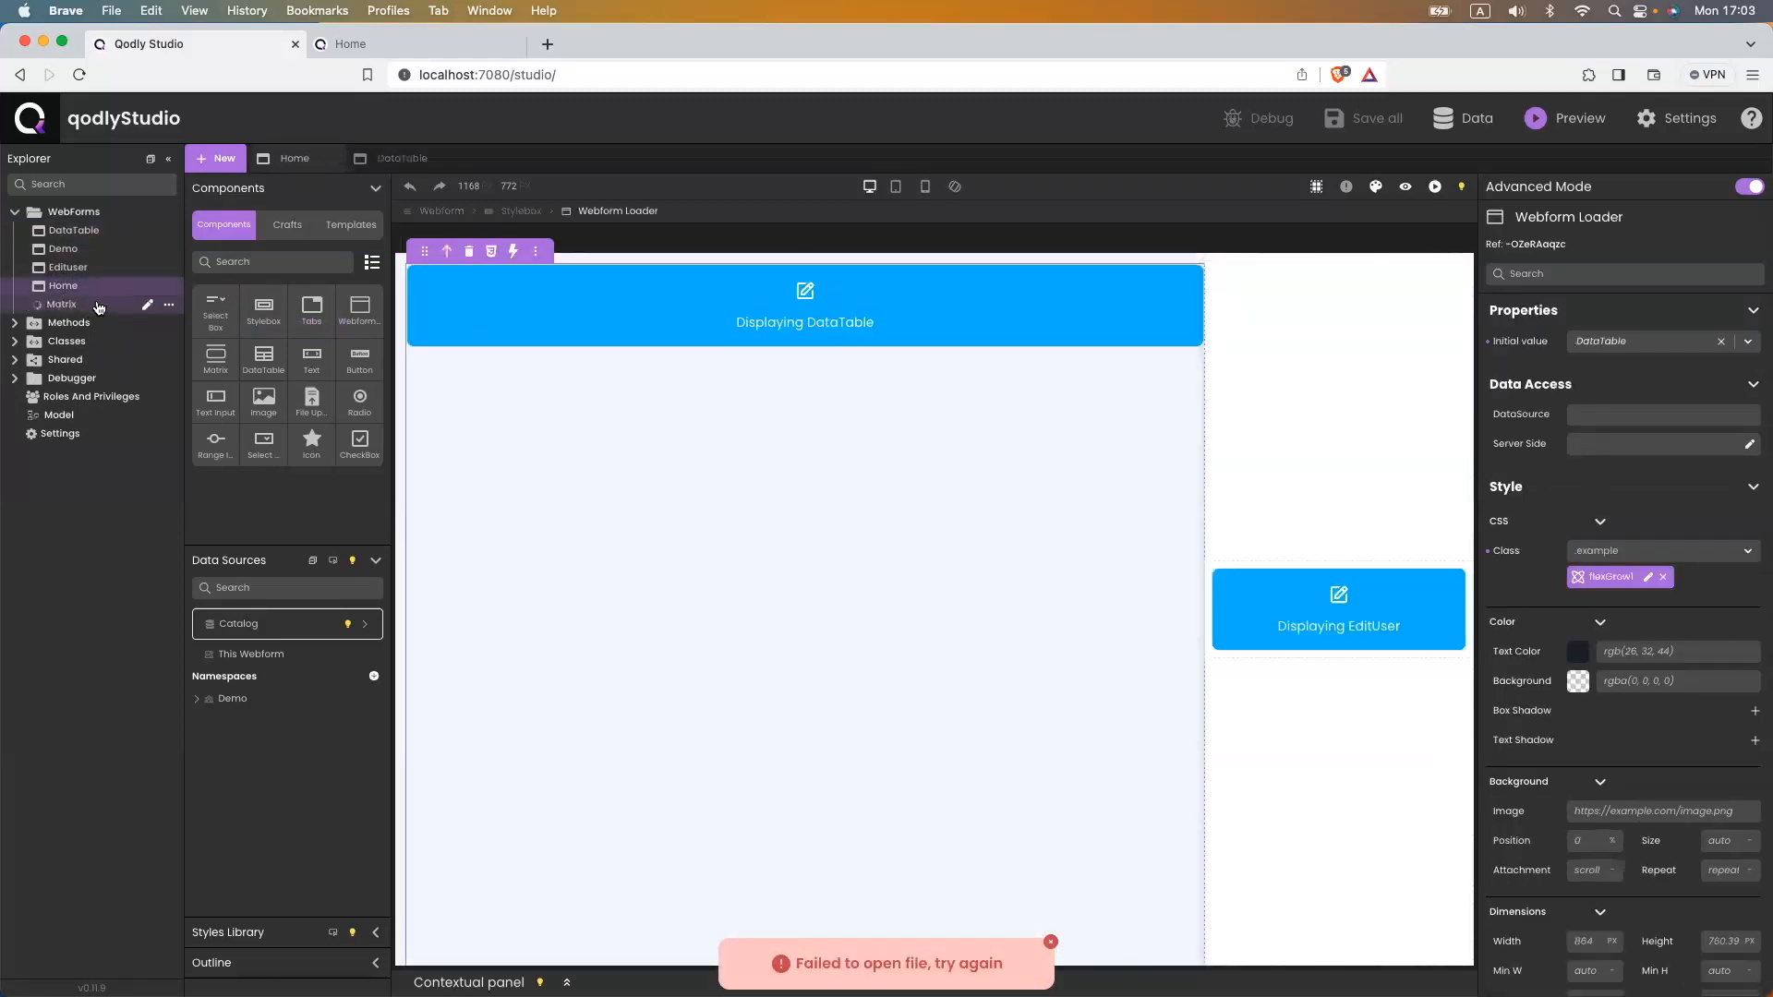
{"action": "left_click", "coordinate": [99, 306]}
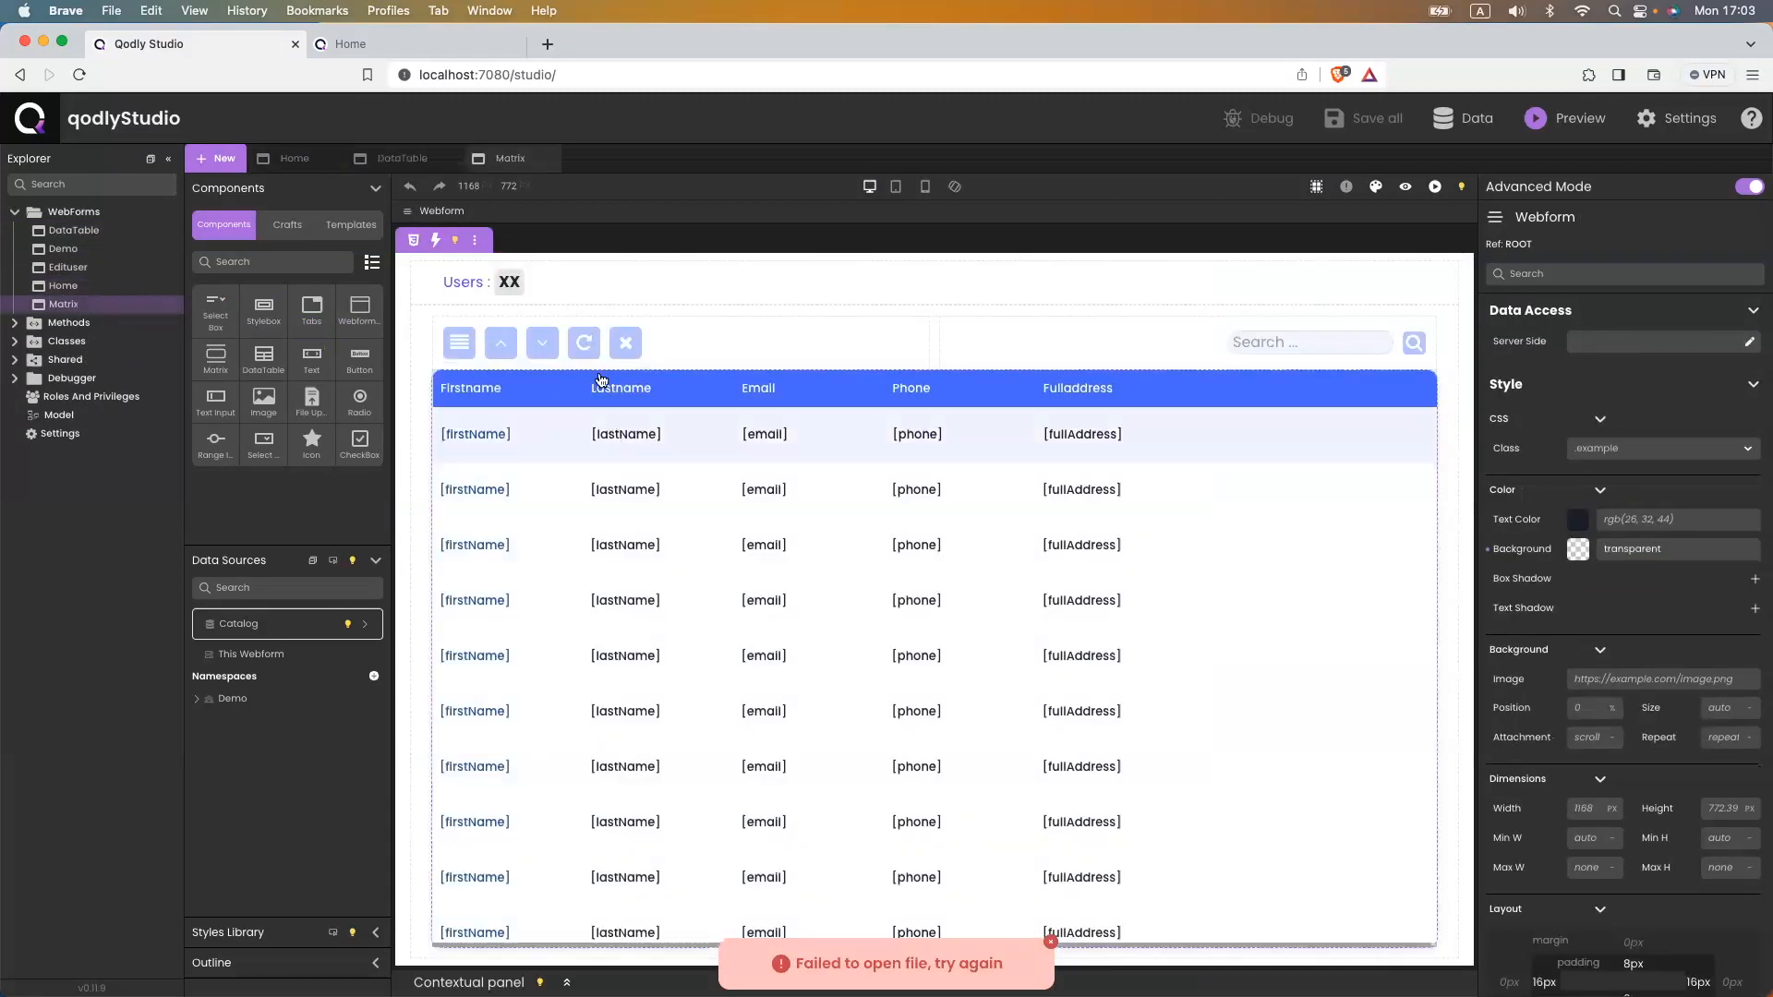
{"action": "left_click", "coordinate": [417, 166]}
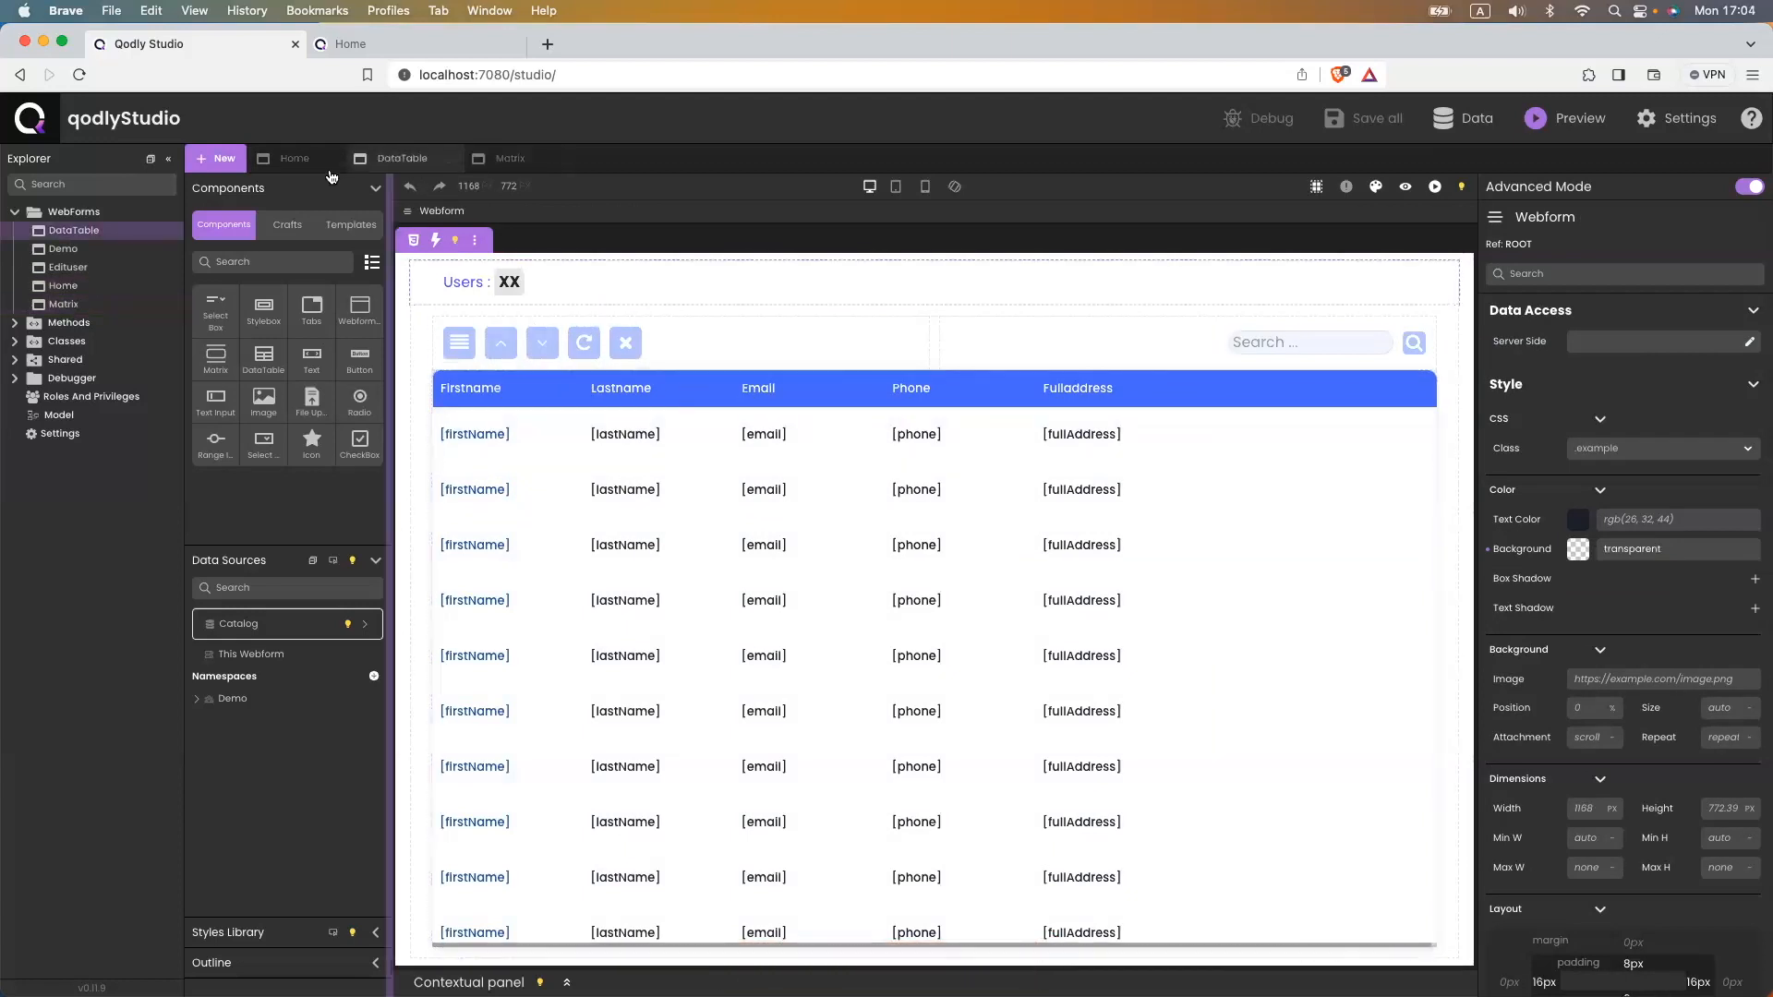
- Set the Home webform loader's initial webform to Matrix
{"action": "left_click", "coordinate": [296, 160]}
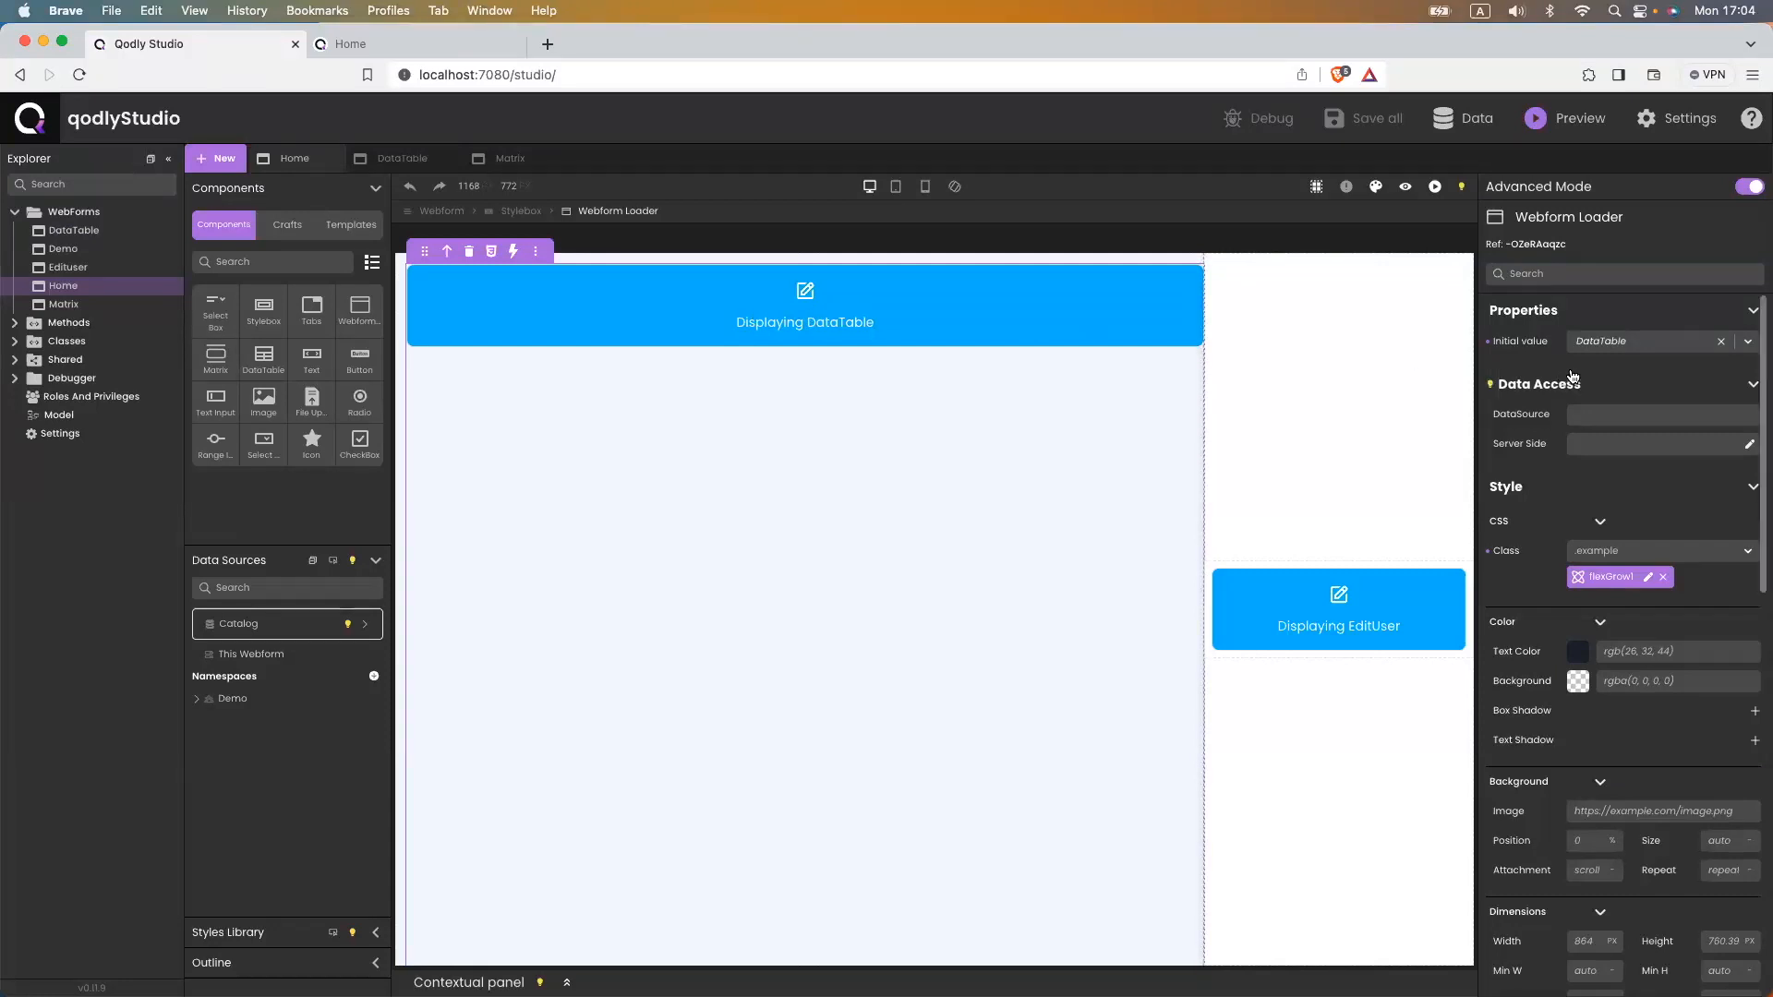
{"action": "left_click", "coordinate": [1607, 341]}
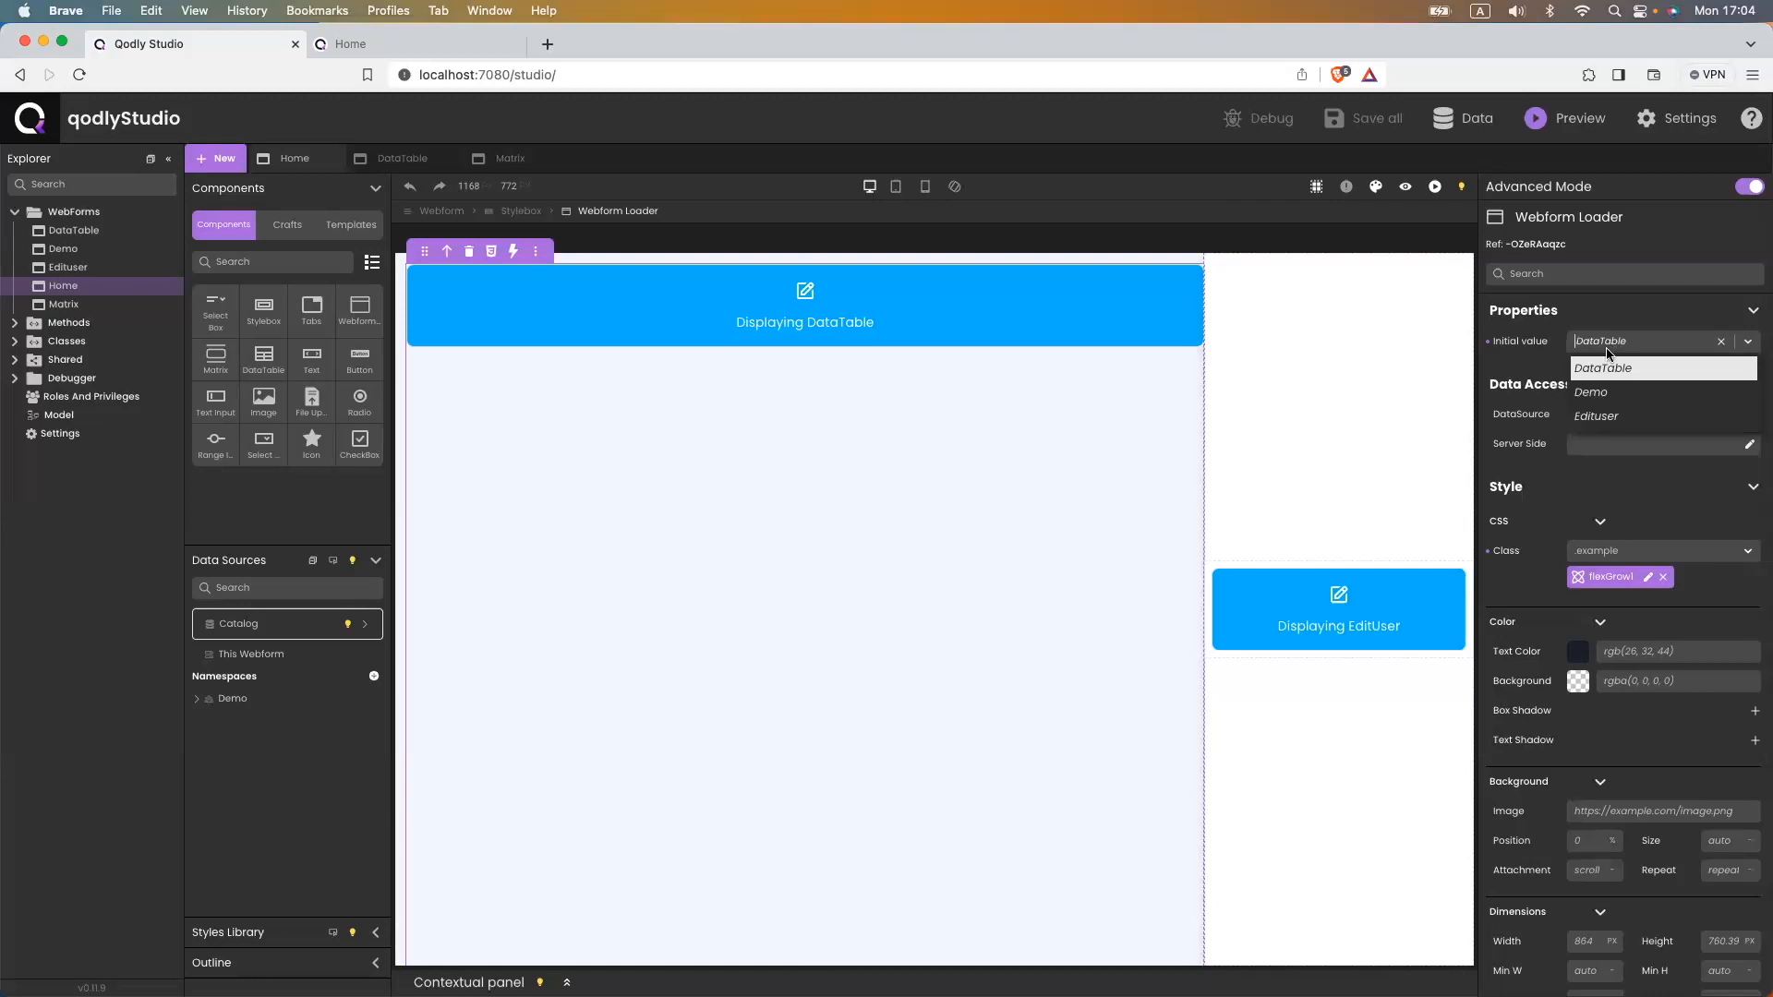
{"action": "left_click", "coordinate": [1722, 341]}
{"action": "type", "text": "ma"}
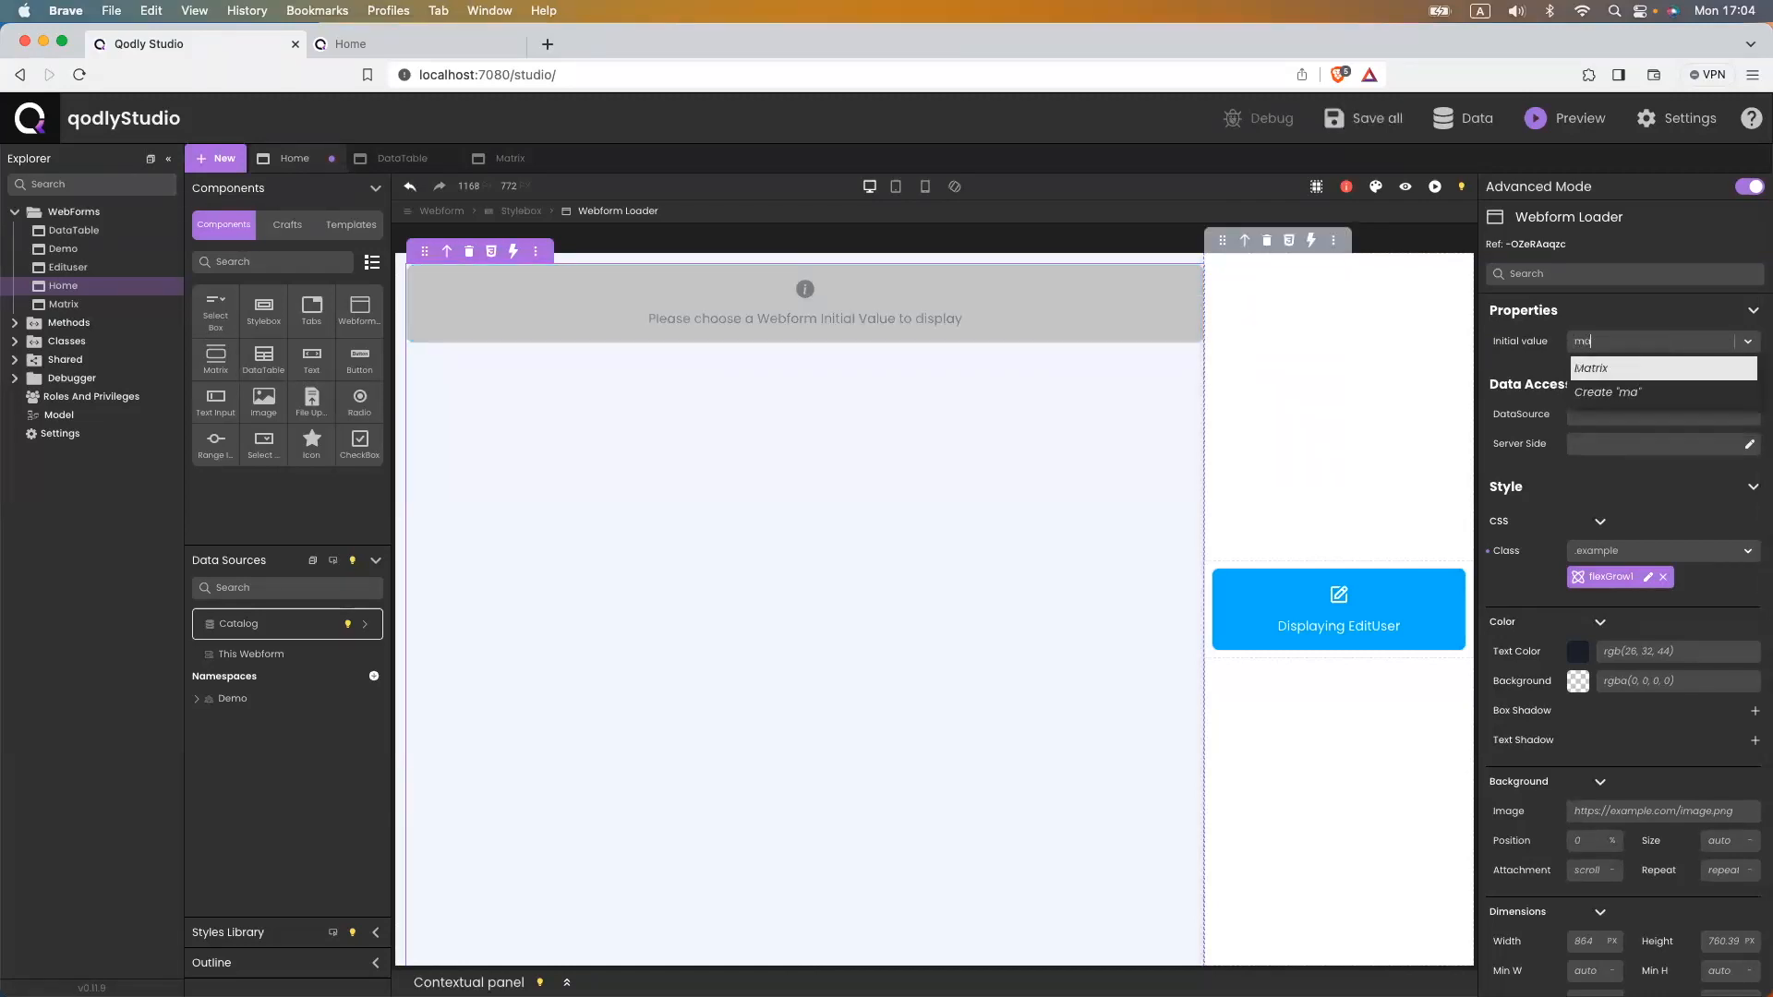
{"action": "left_click", "coordinate": [1673, 368]}
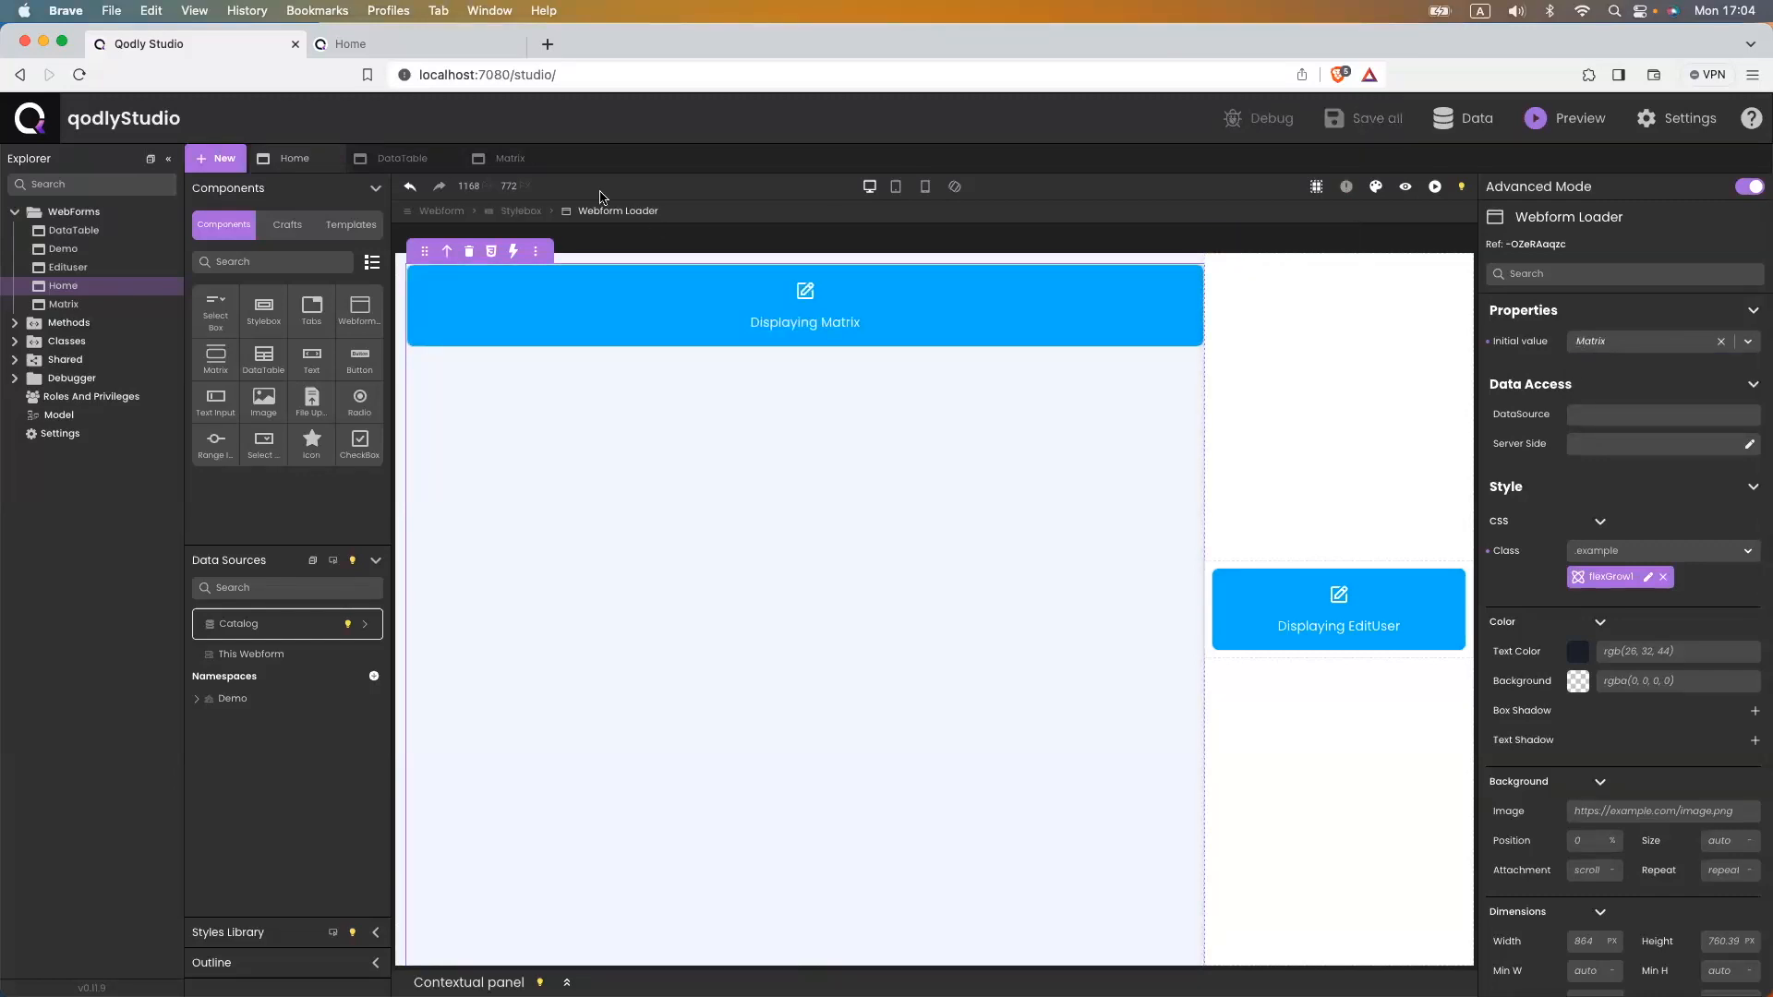
- Reload the running app's page to check the change, then return to the studio
{"action": "left_click", "coordinate": [384, 48]}
{"action": "left_click", "coordinate": [480, 76]}
{"action": "key", "text": "Return"}
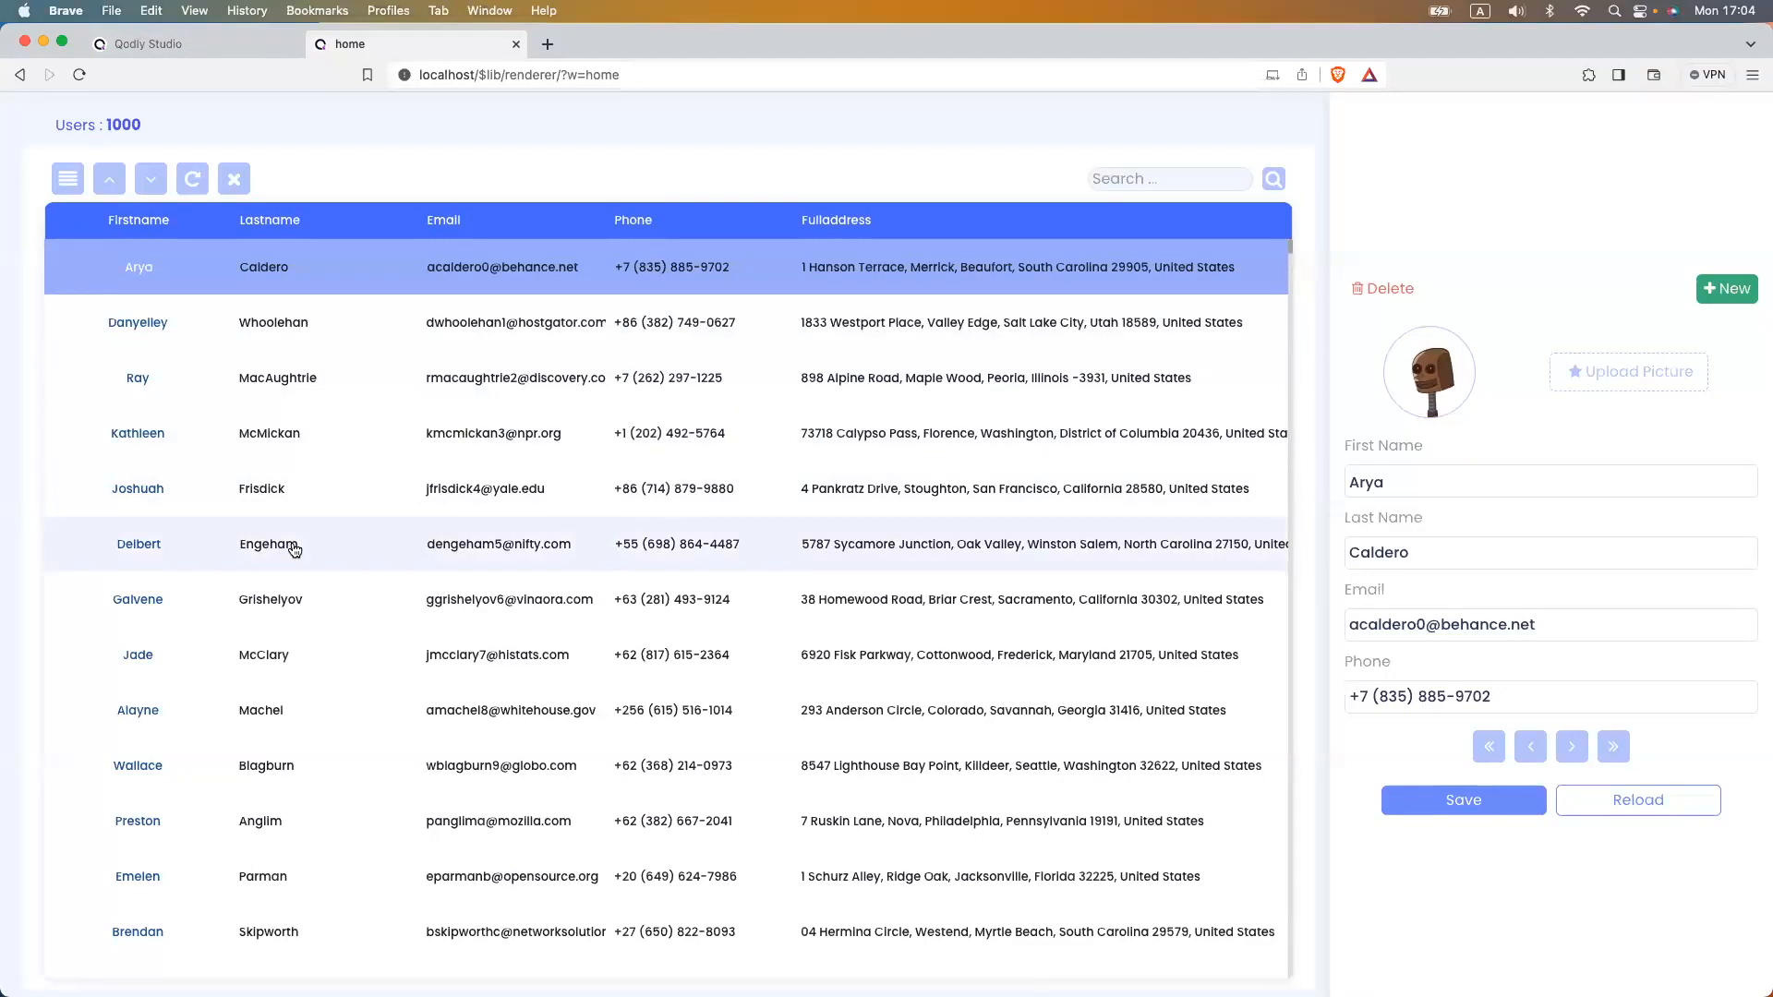
{"action": "left_click", "coordinate": [212, 43]}
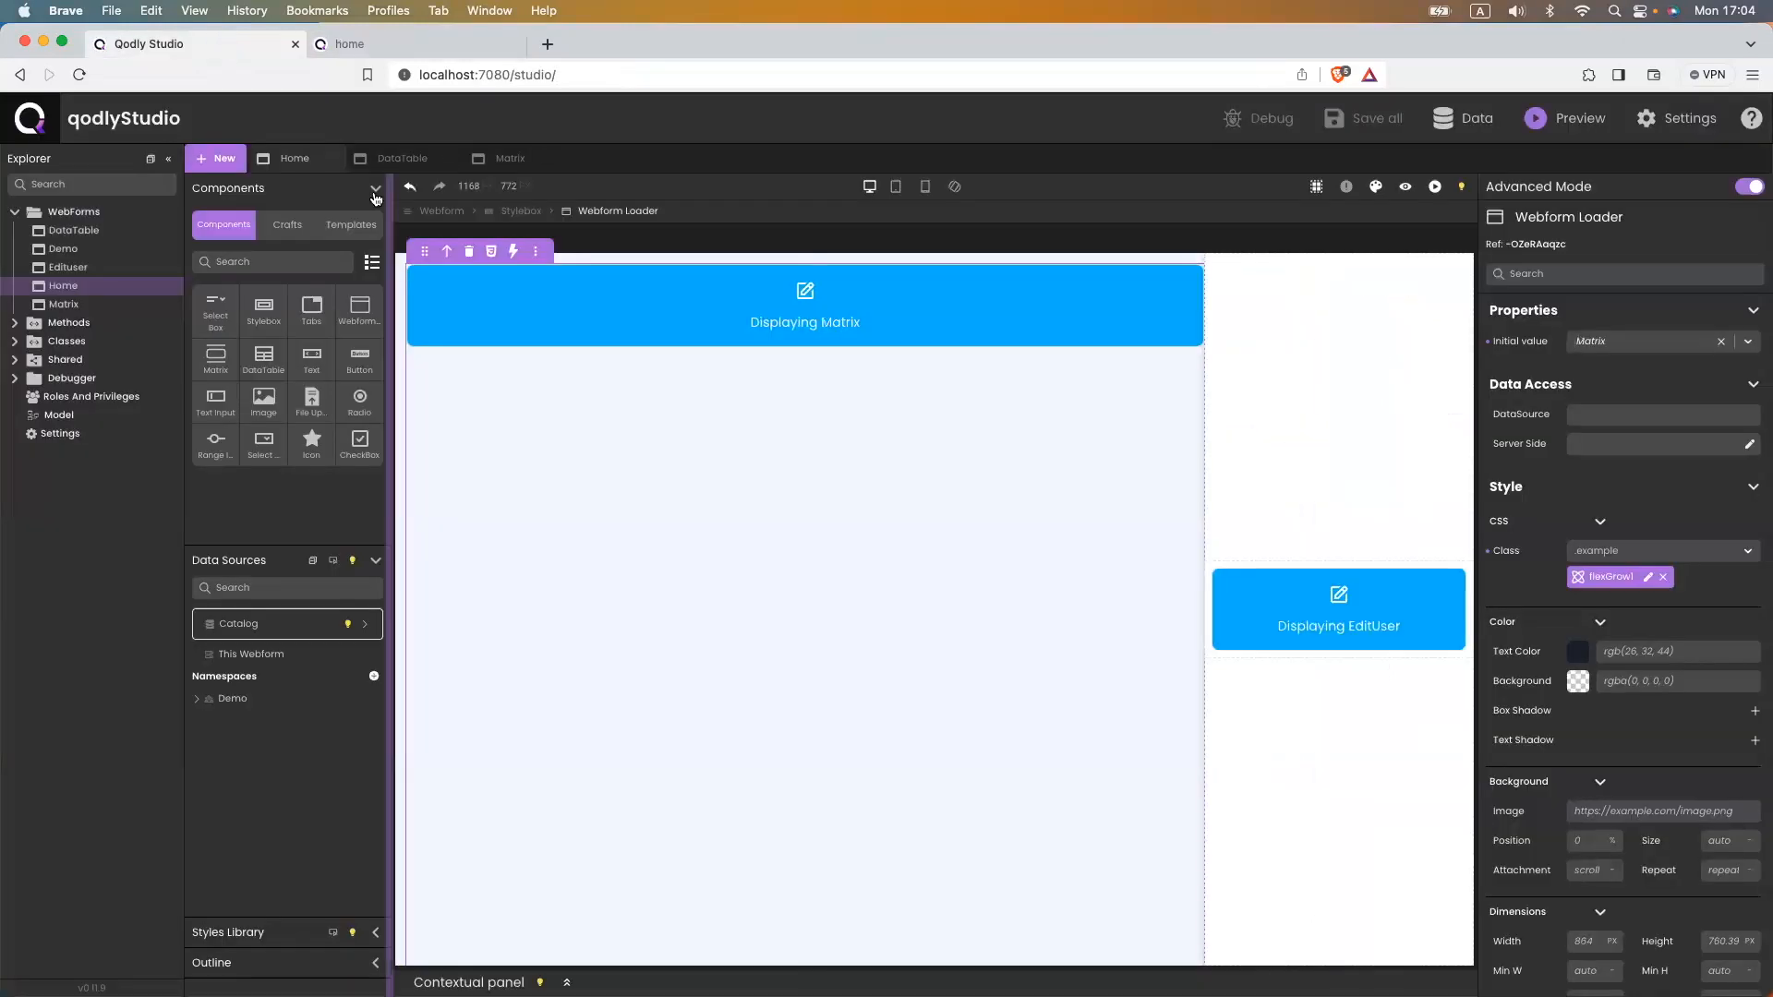
- In the Matrix webform, add a Matrix component above the users table
{"action": "left_click", "coordinate": [510, 158]}
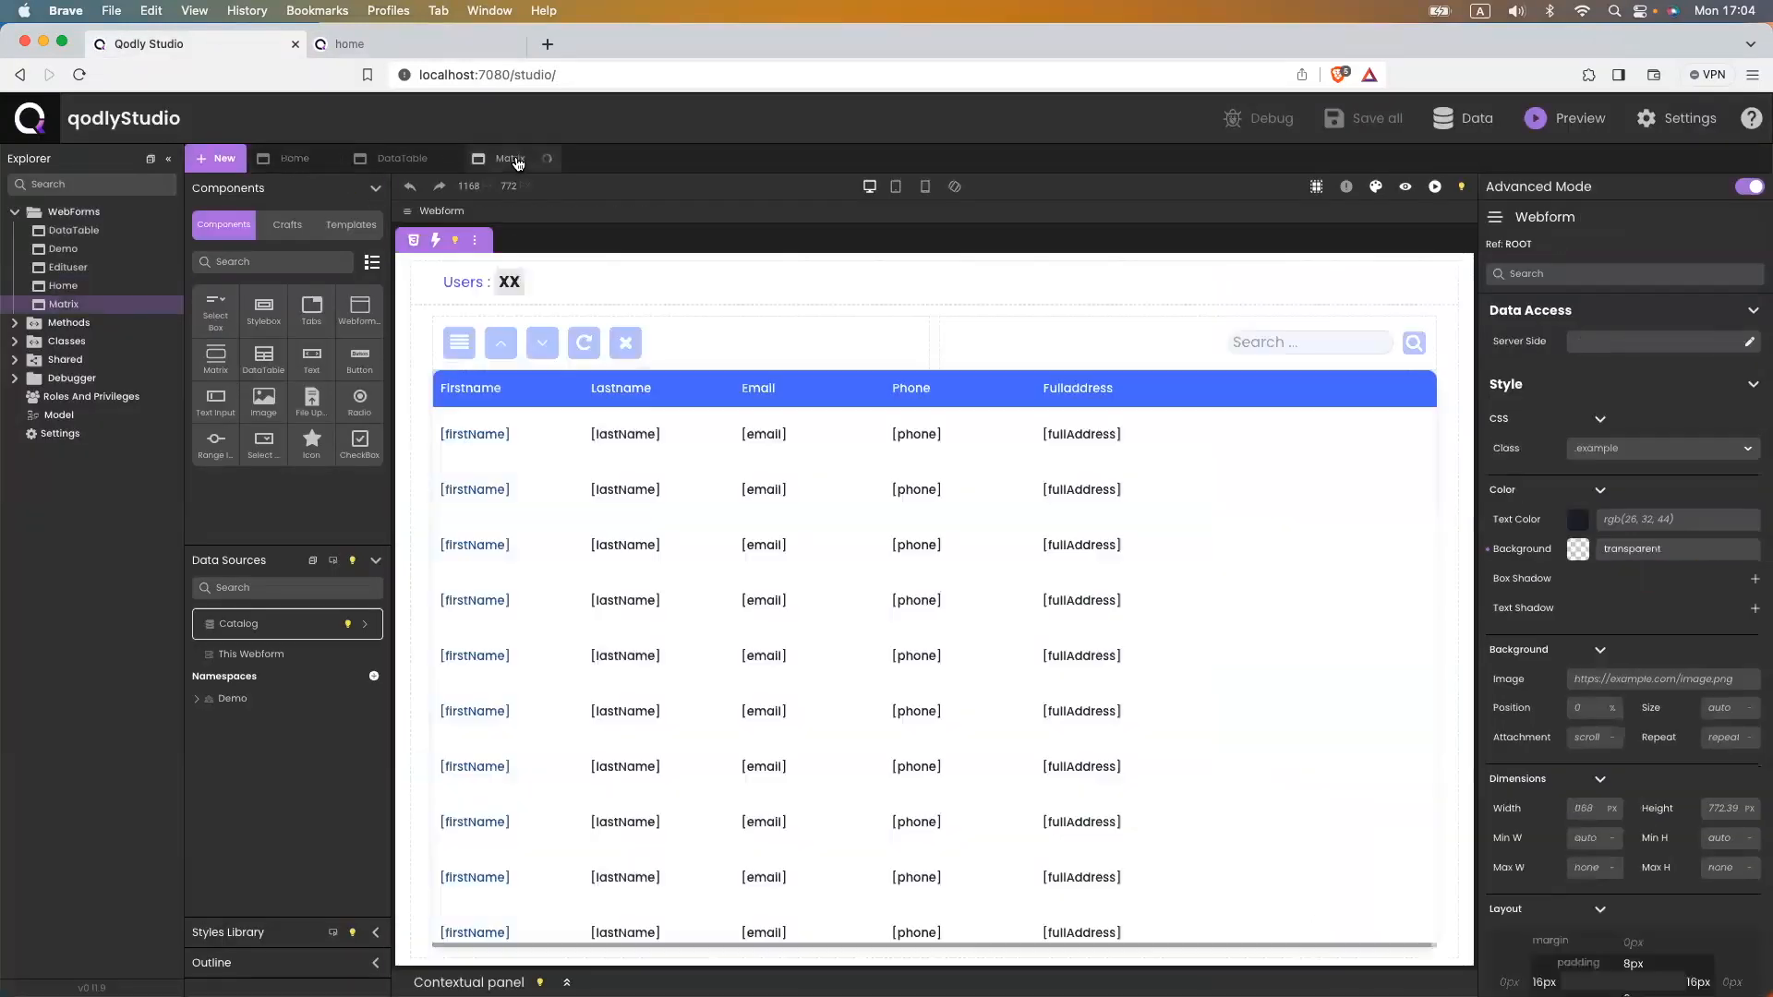
{"action": "left_click", "coordinate": [557, 437]}
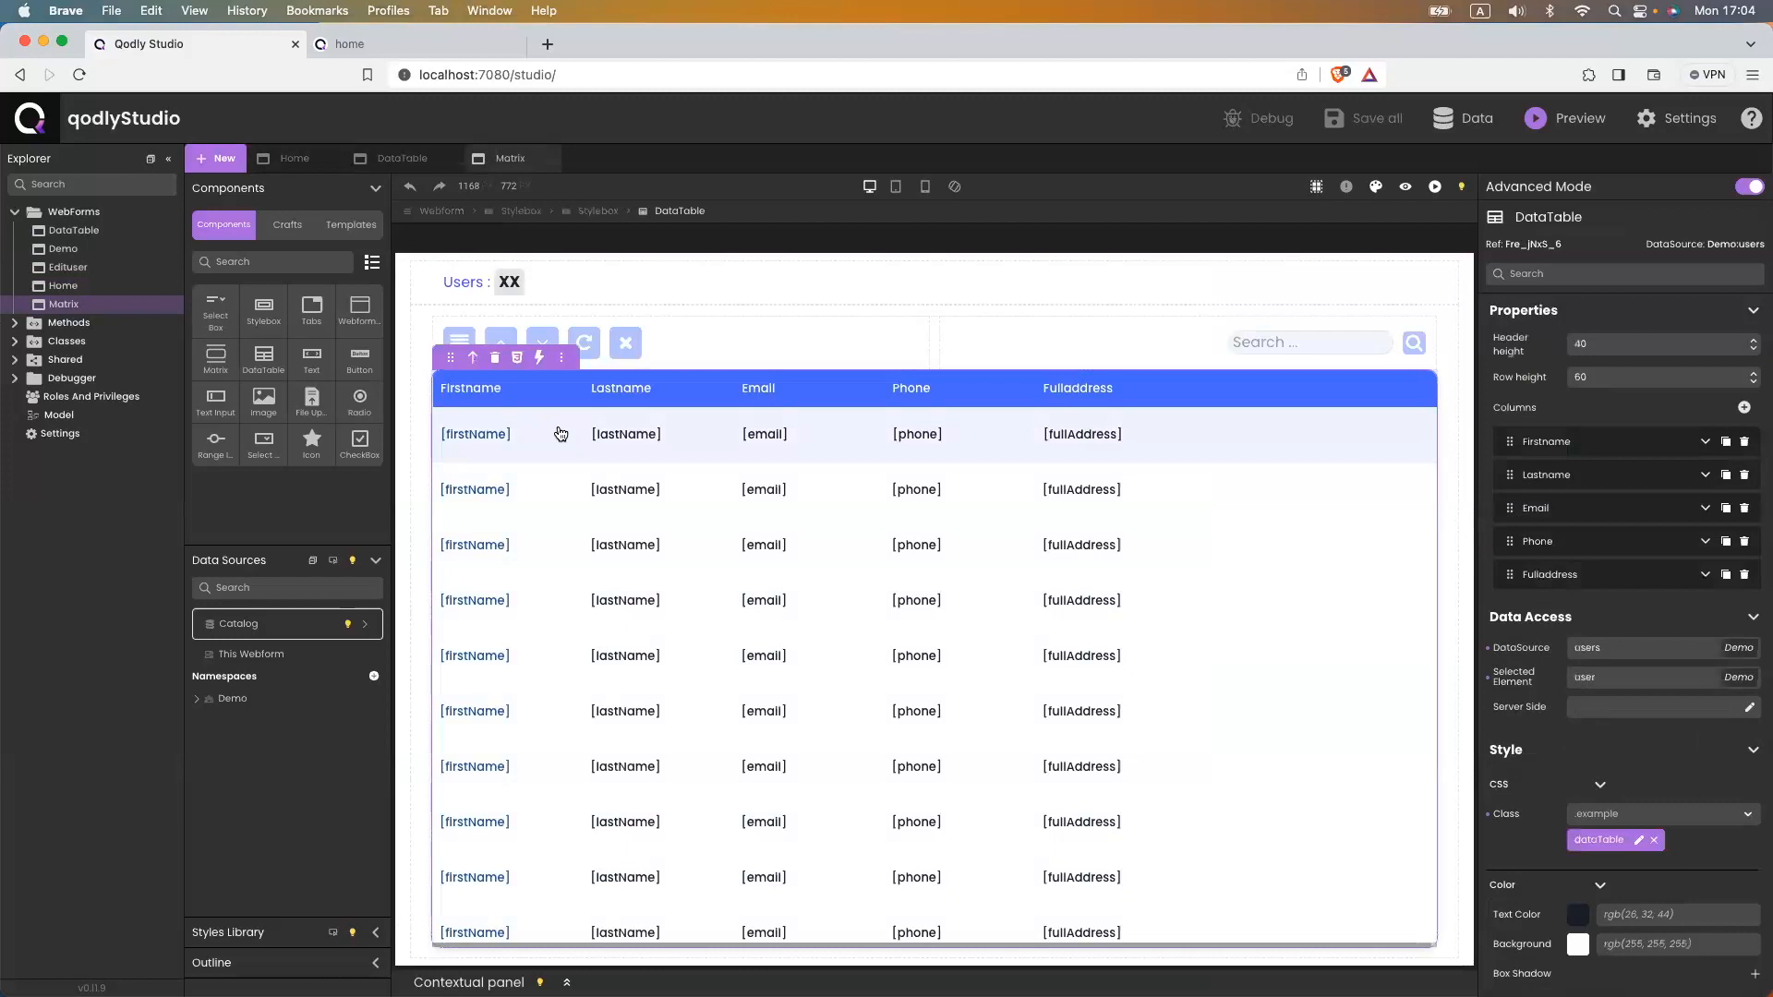
{"action": "left_click", "coordinate": [605, 211]}
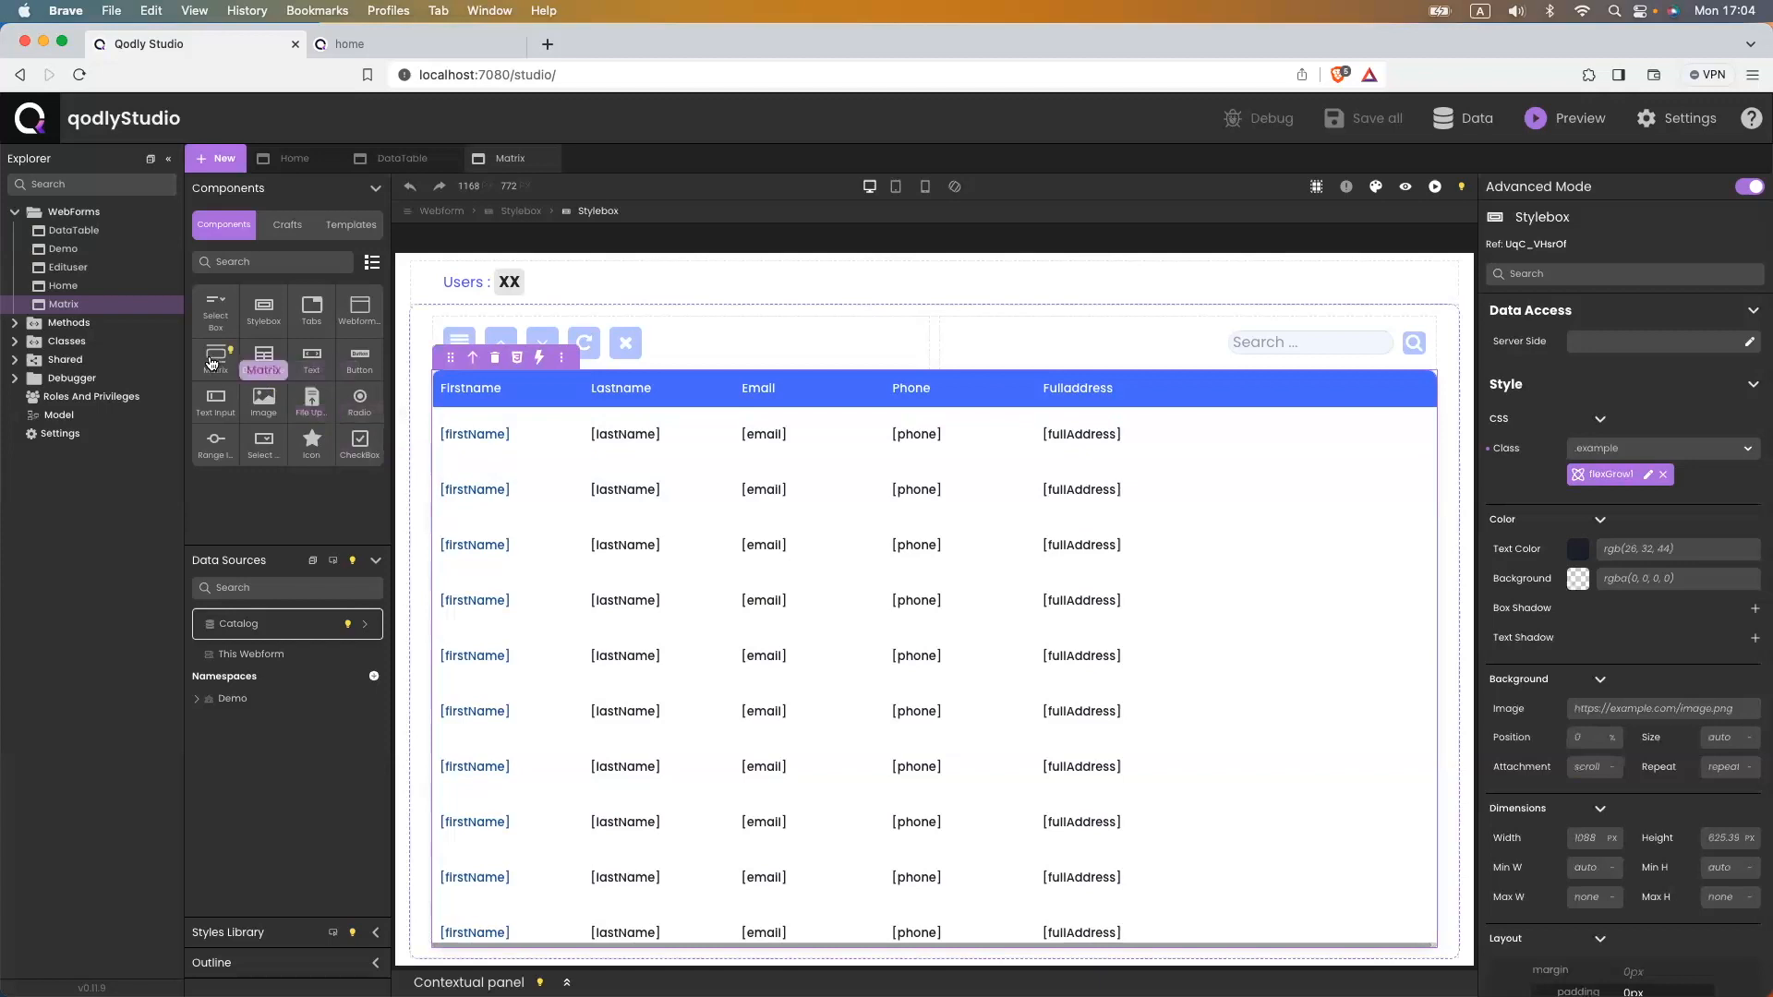
{"action": "left_click_drag", "start_coordinate": [218, 358], "coordinate": [453, 392]}
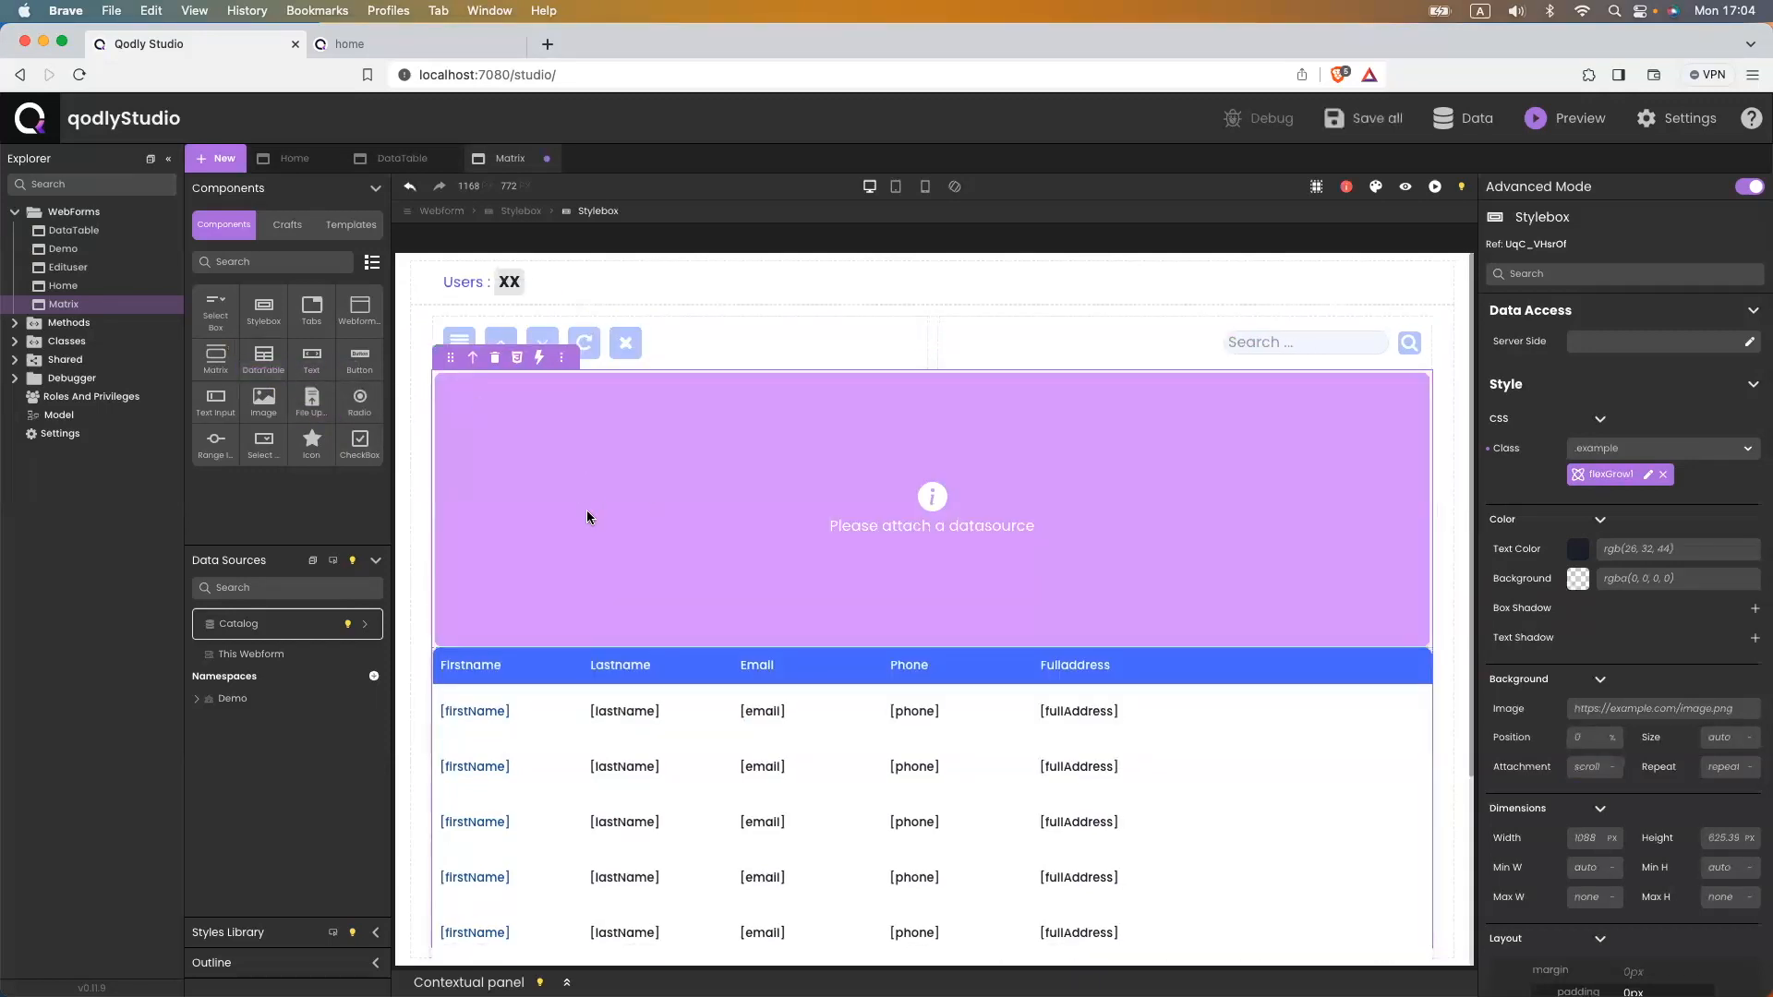
- Set the users DataTable height to 300 px
{"action": "left_click", "coordinate": [1364, 672]}
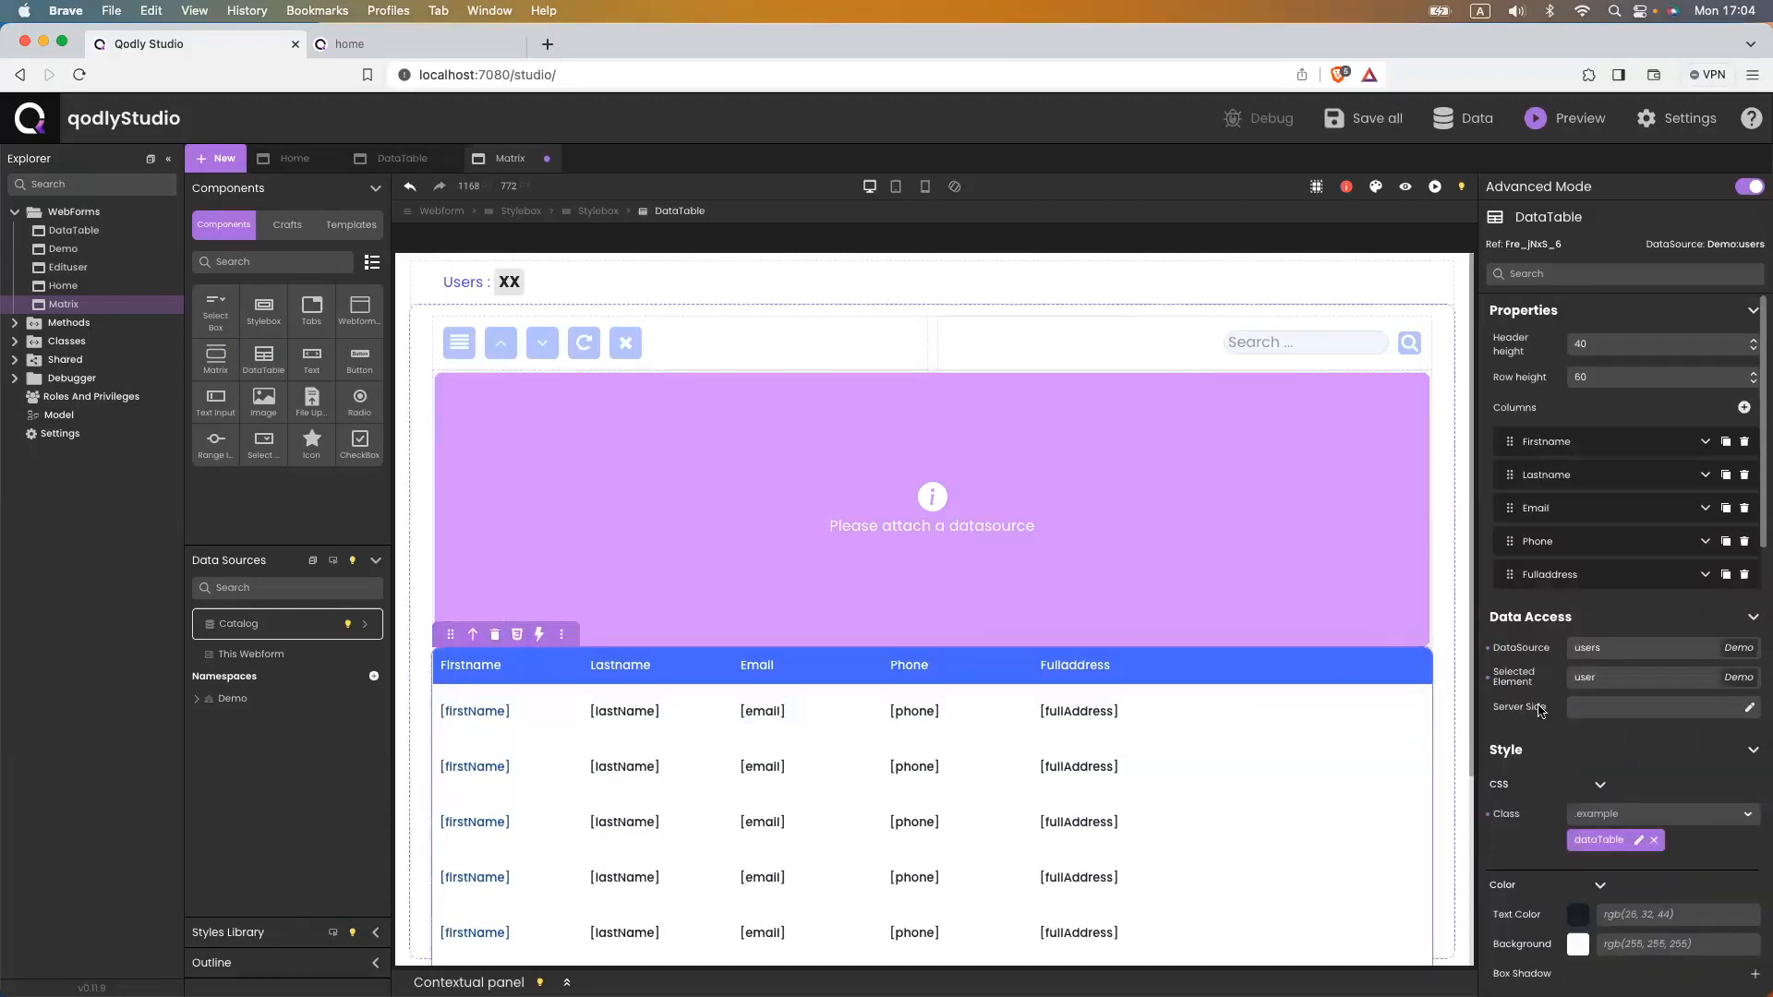
{"action": "scroll", "coordinate": [1544, 711], "scroll_direction": "down", "scroll_amount": 4}
{"action": "double_click", "coordinate": [1719, 842]}
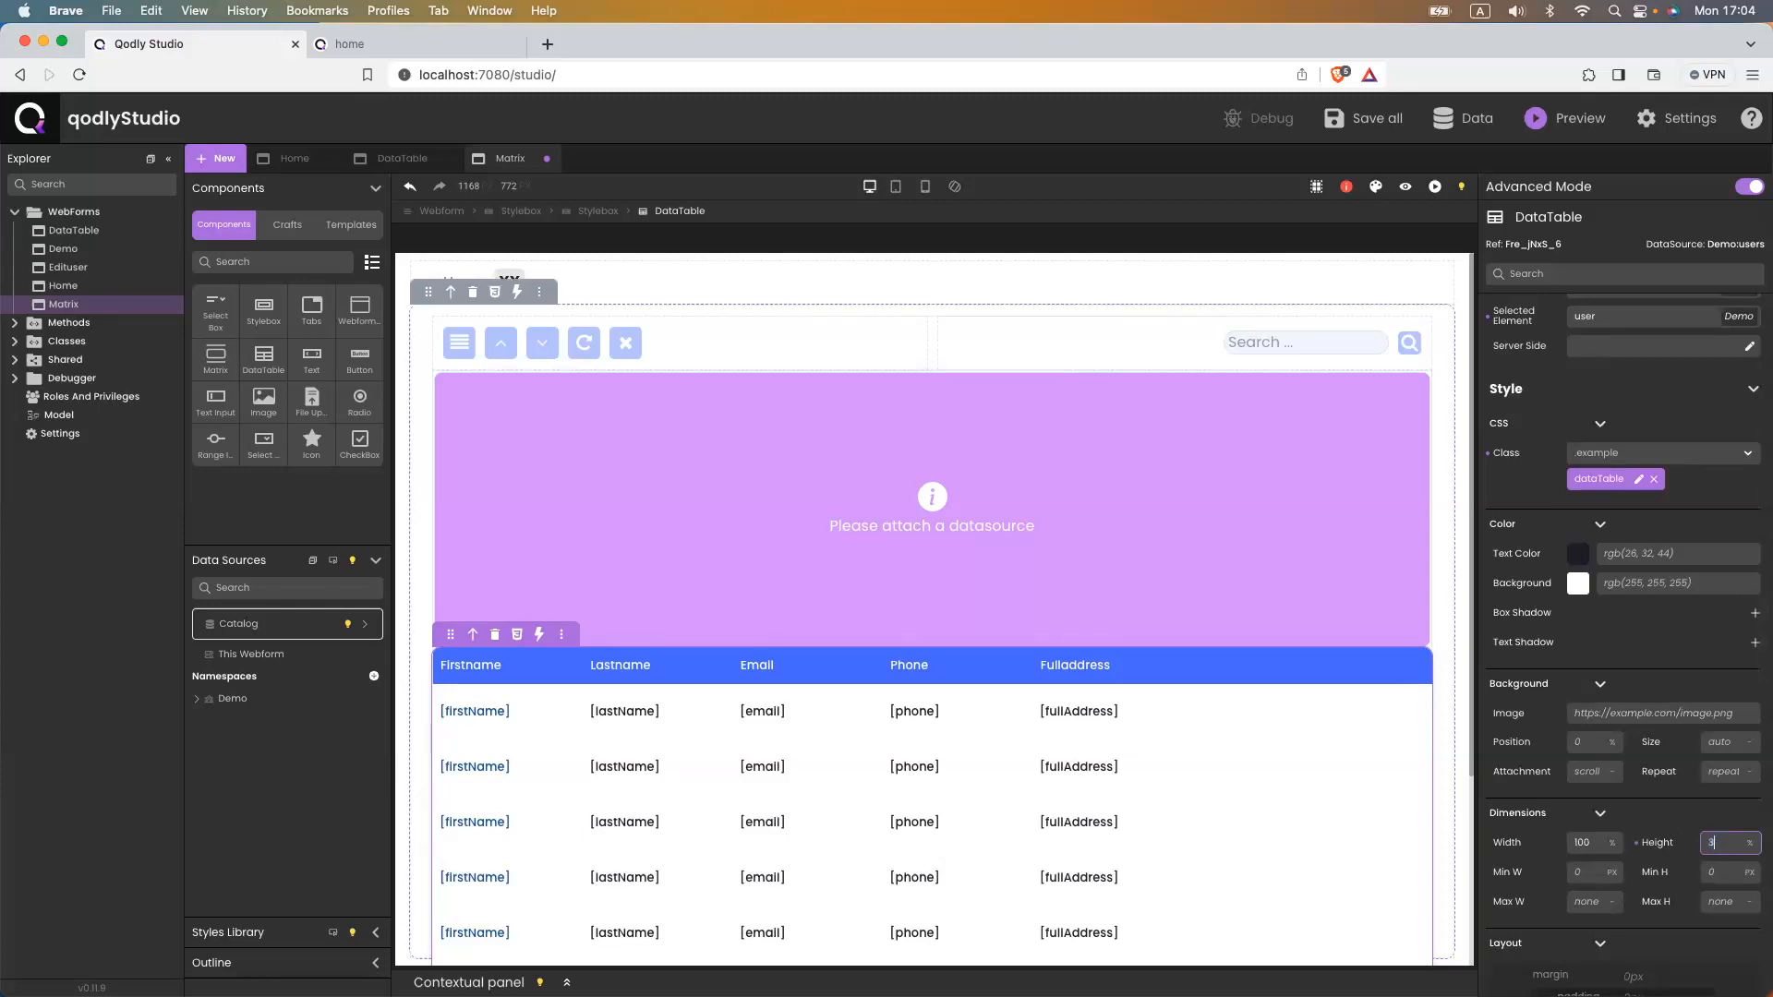
{"action": "type", "text": "300"}
{"action": "key", "text": "Return"}
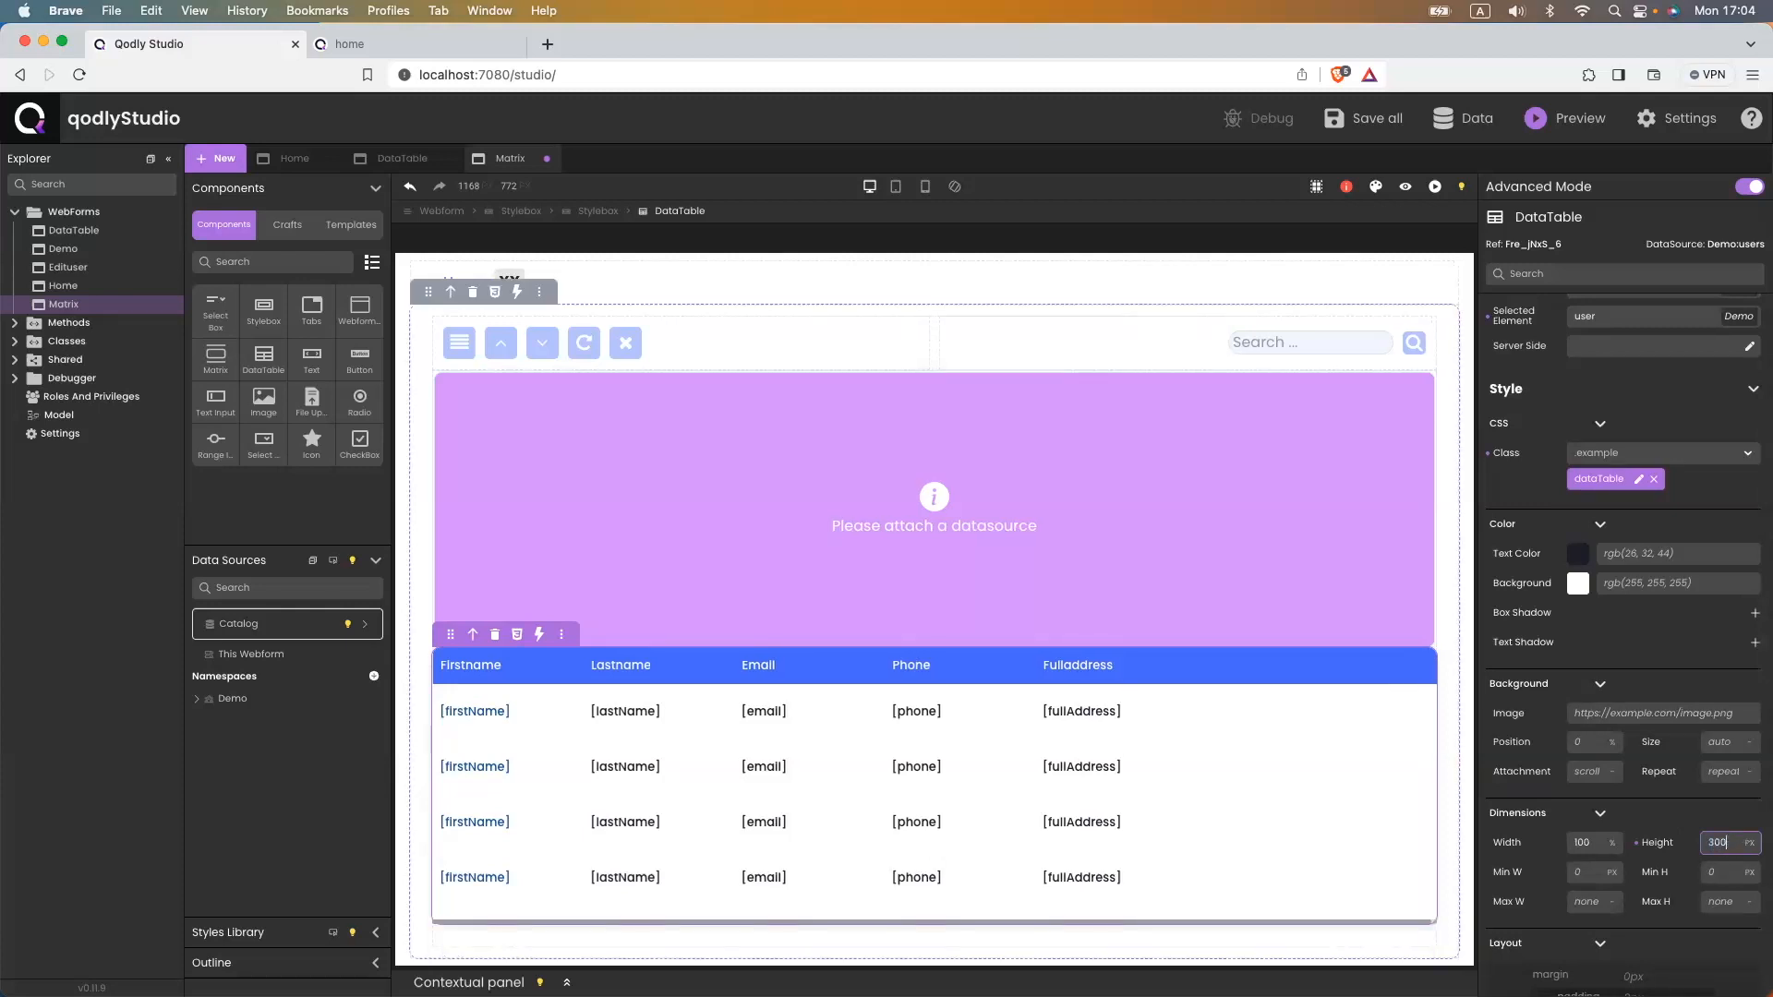
{"action": "left_click", "coordinate": [1330, 565]}
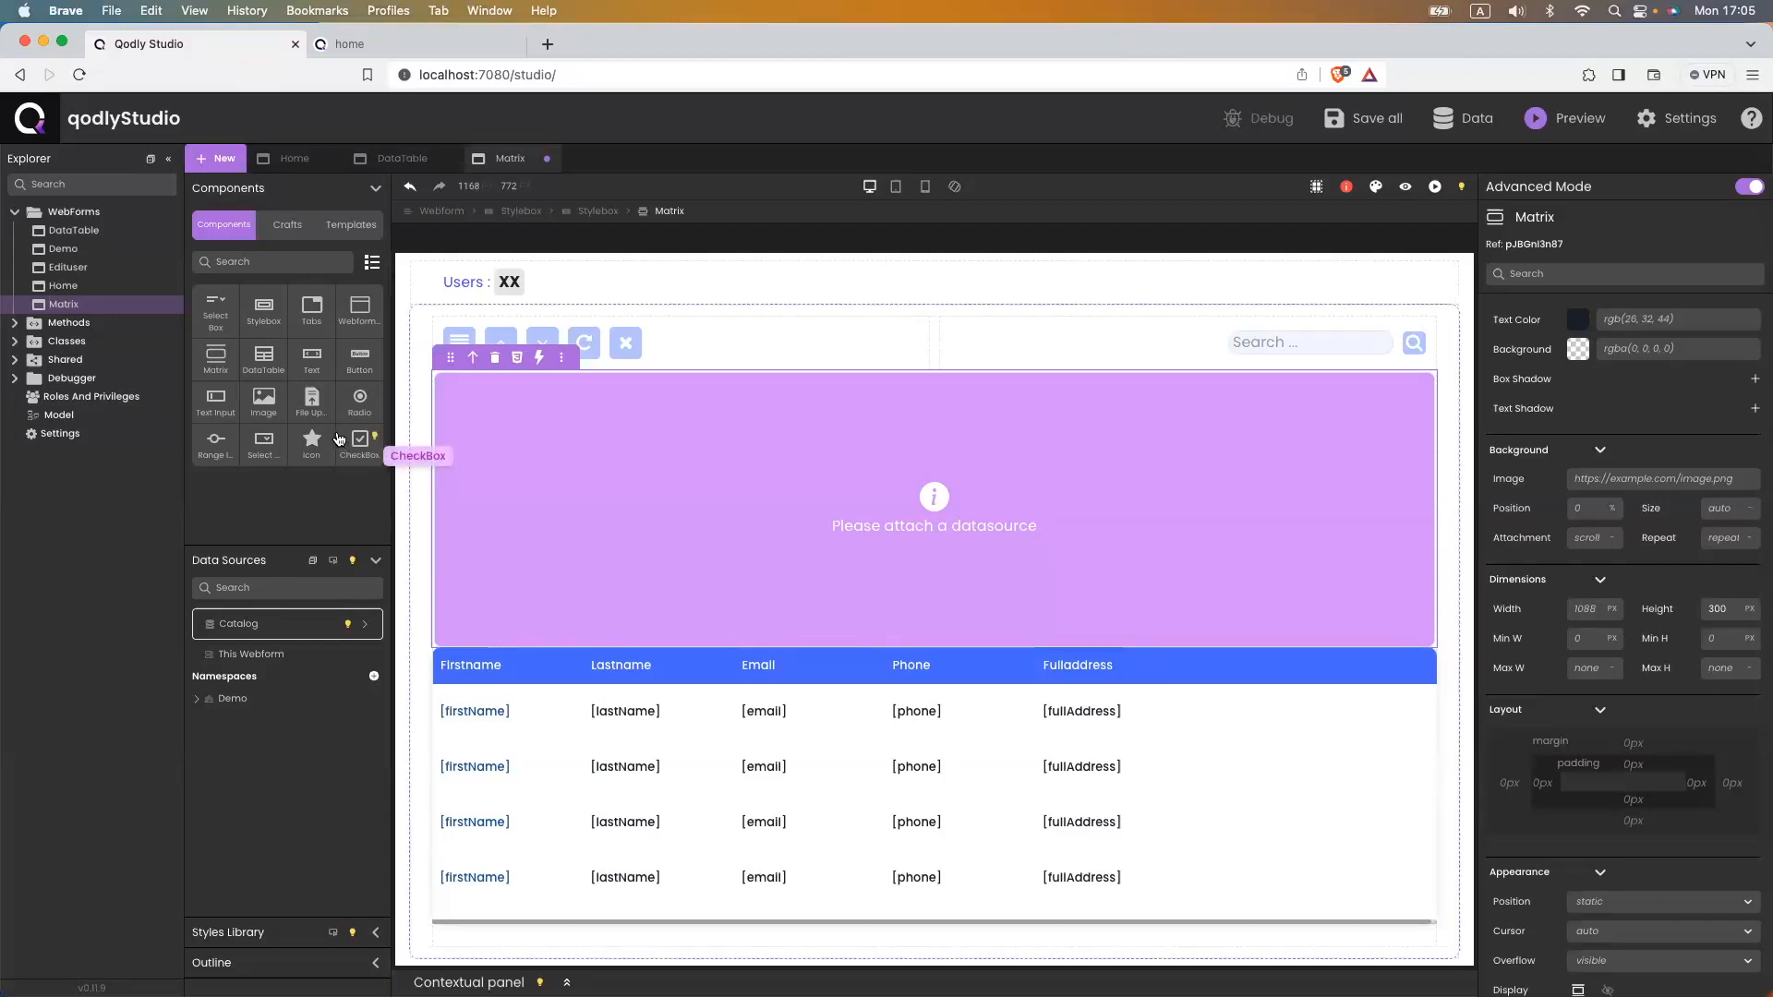
- Attach the users datasource from the Demo namespace to the Matrix
{"action": "left_click", "coordinate": [242, 697]}
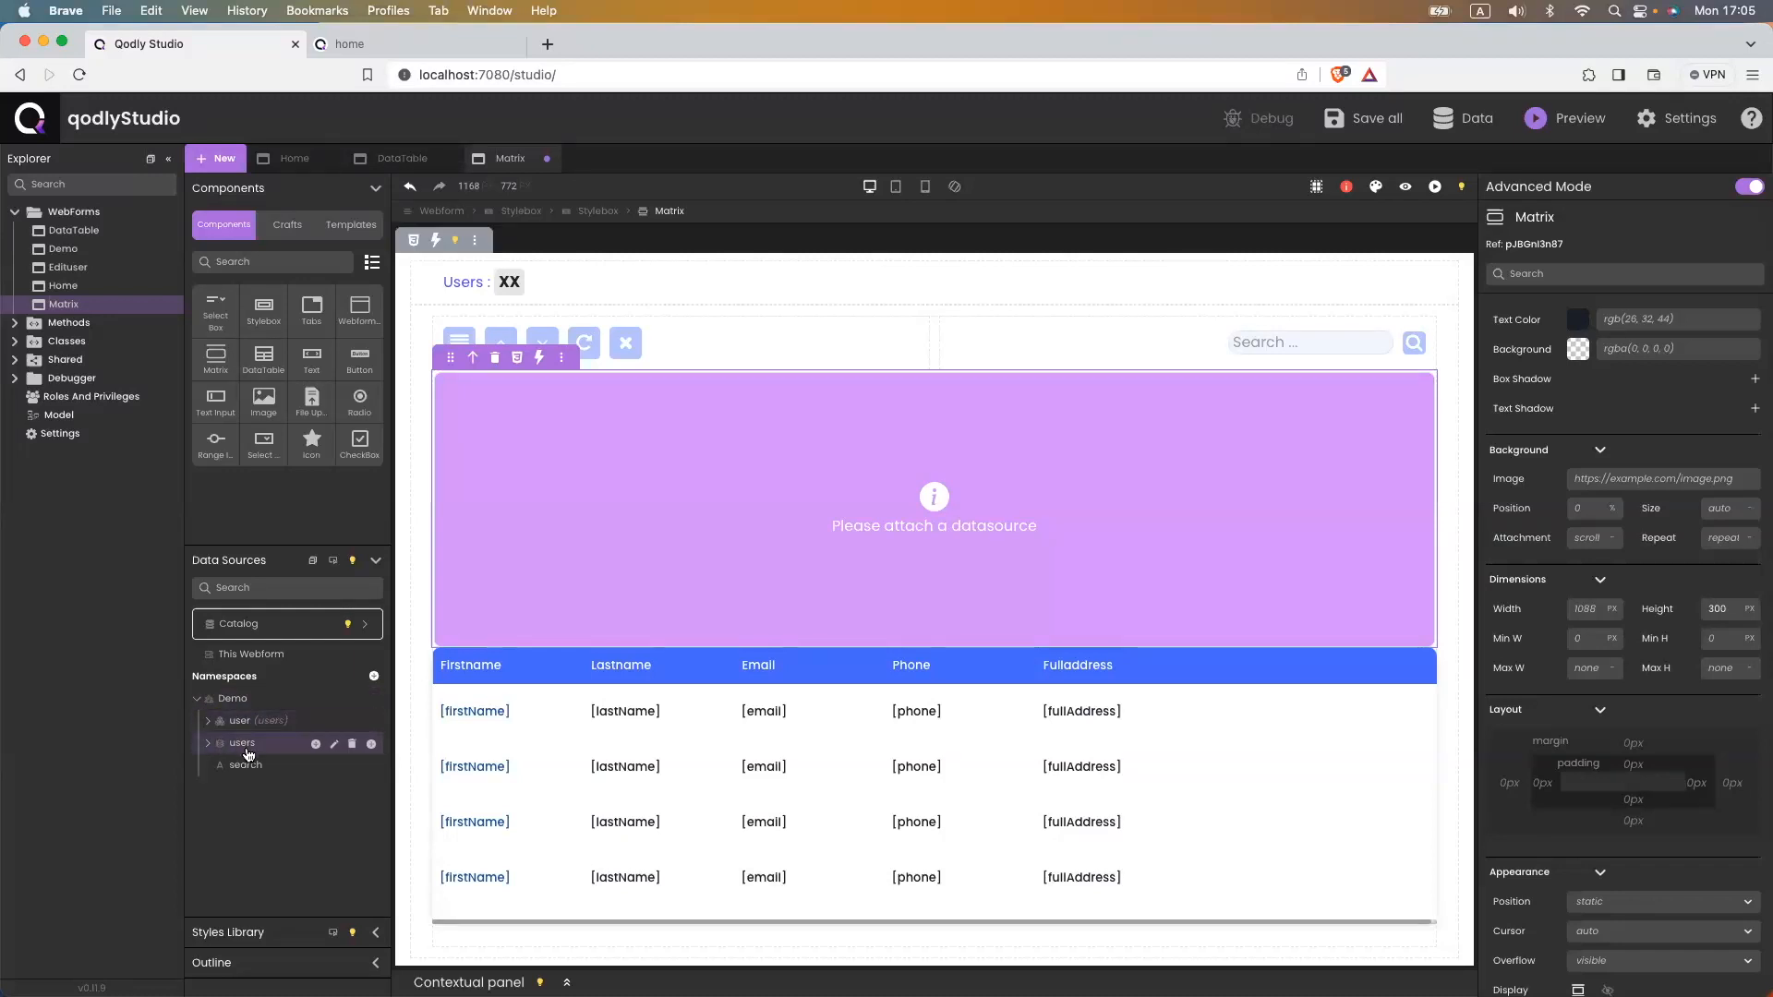
{"action": "left_click_drag", "start_coordinate": [240, 746], "coordinate": [534, 554]}
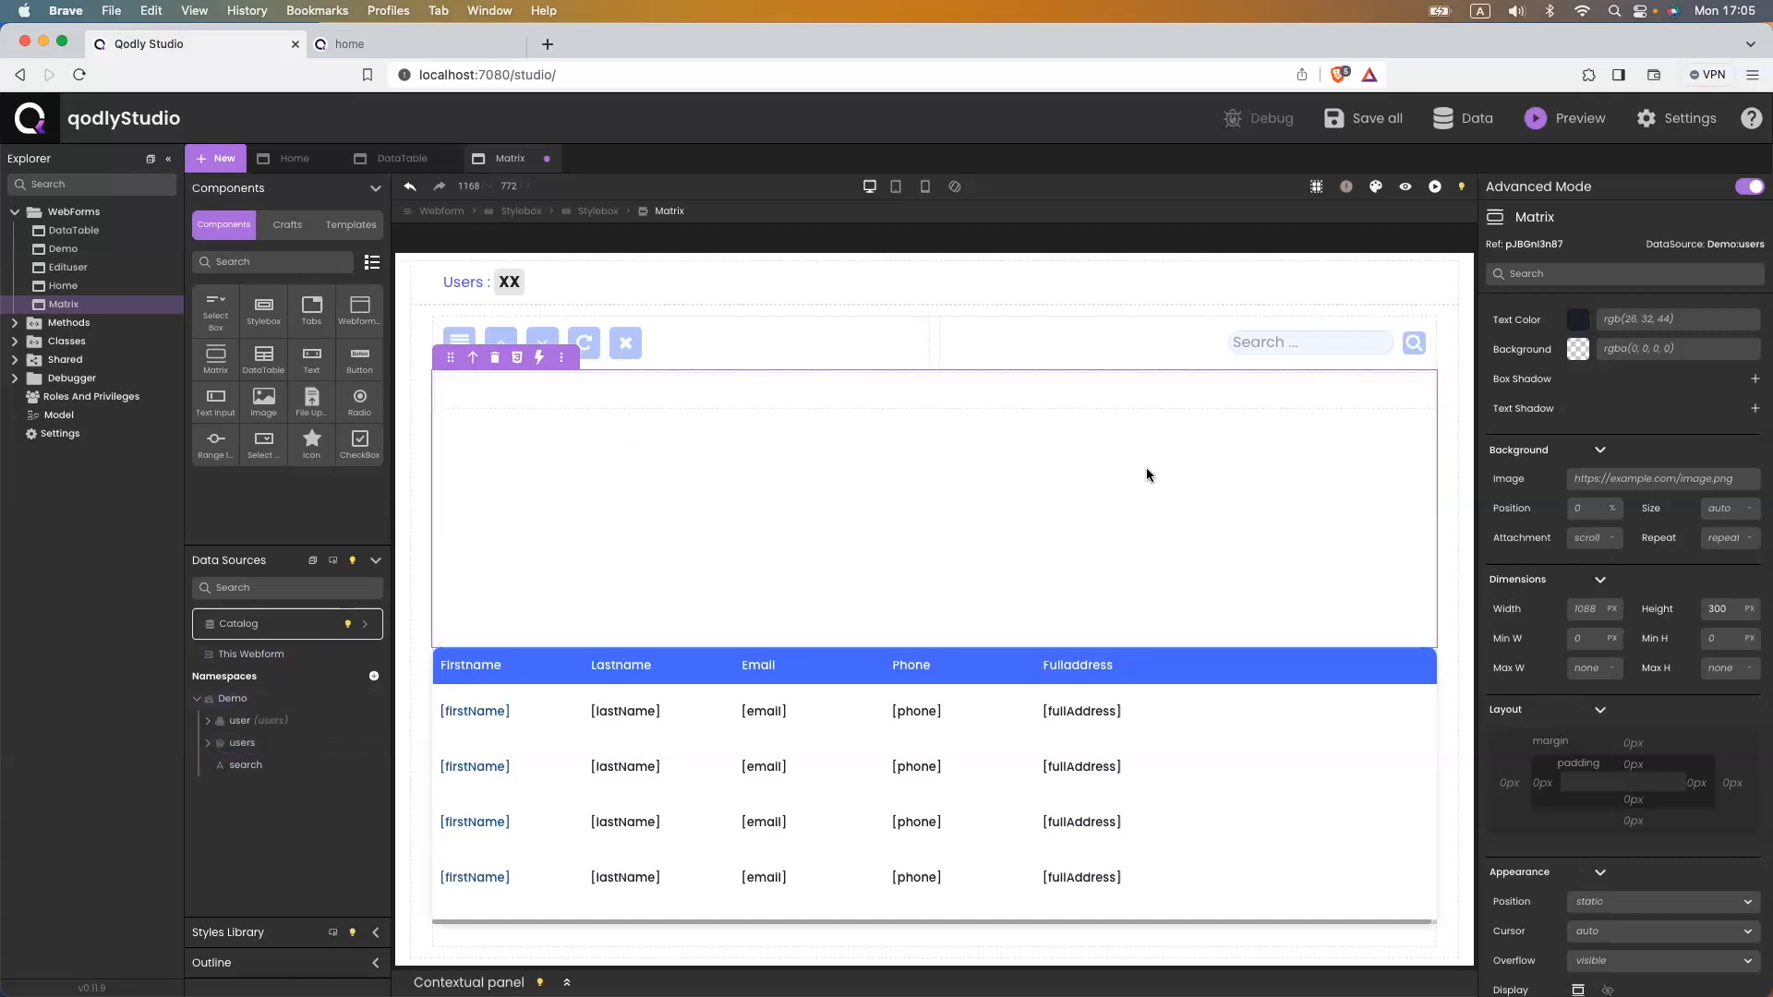
{"action": "scroll", "coordinate": [1586, 471], "scroll_direction": "up", "scroll_amount": 5}
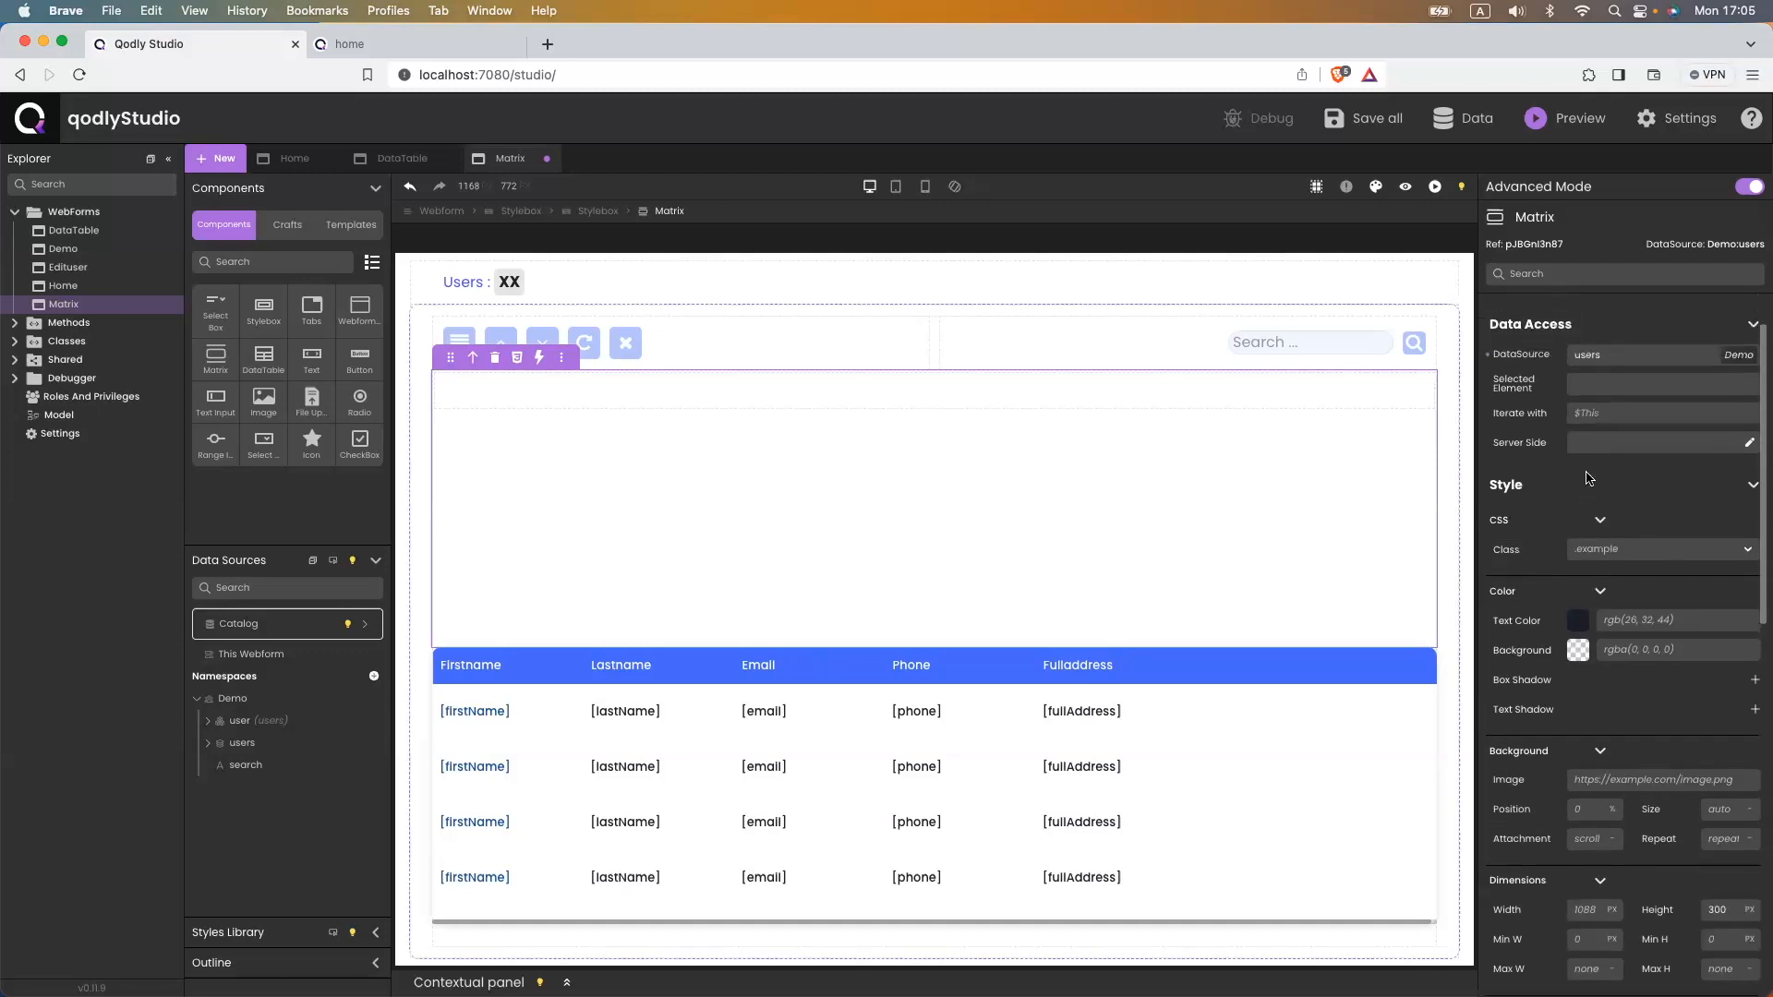
- Set the Matrix's selected element to user and save the webform
{"action": "left_click_drag", "start_coordinate": [222, 722], "coordinate": [1625, 449]}
{"action": "left_click", "coordinate": [1625, 450]}
{"action": "type", "text": "u"}
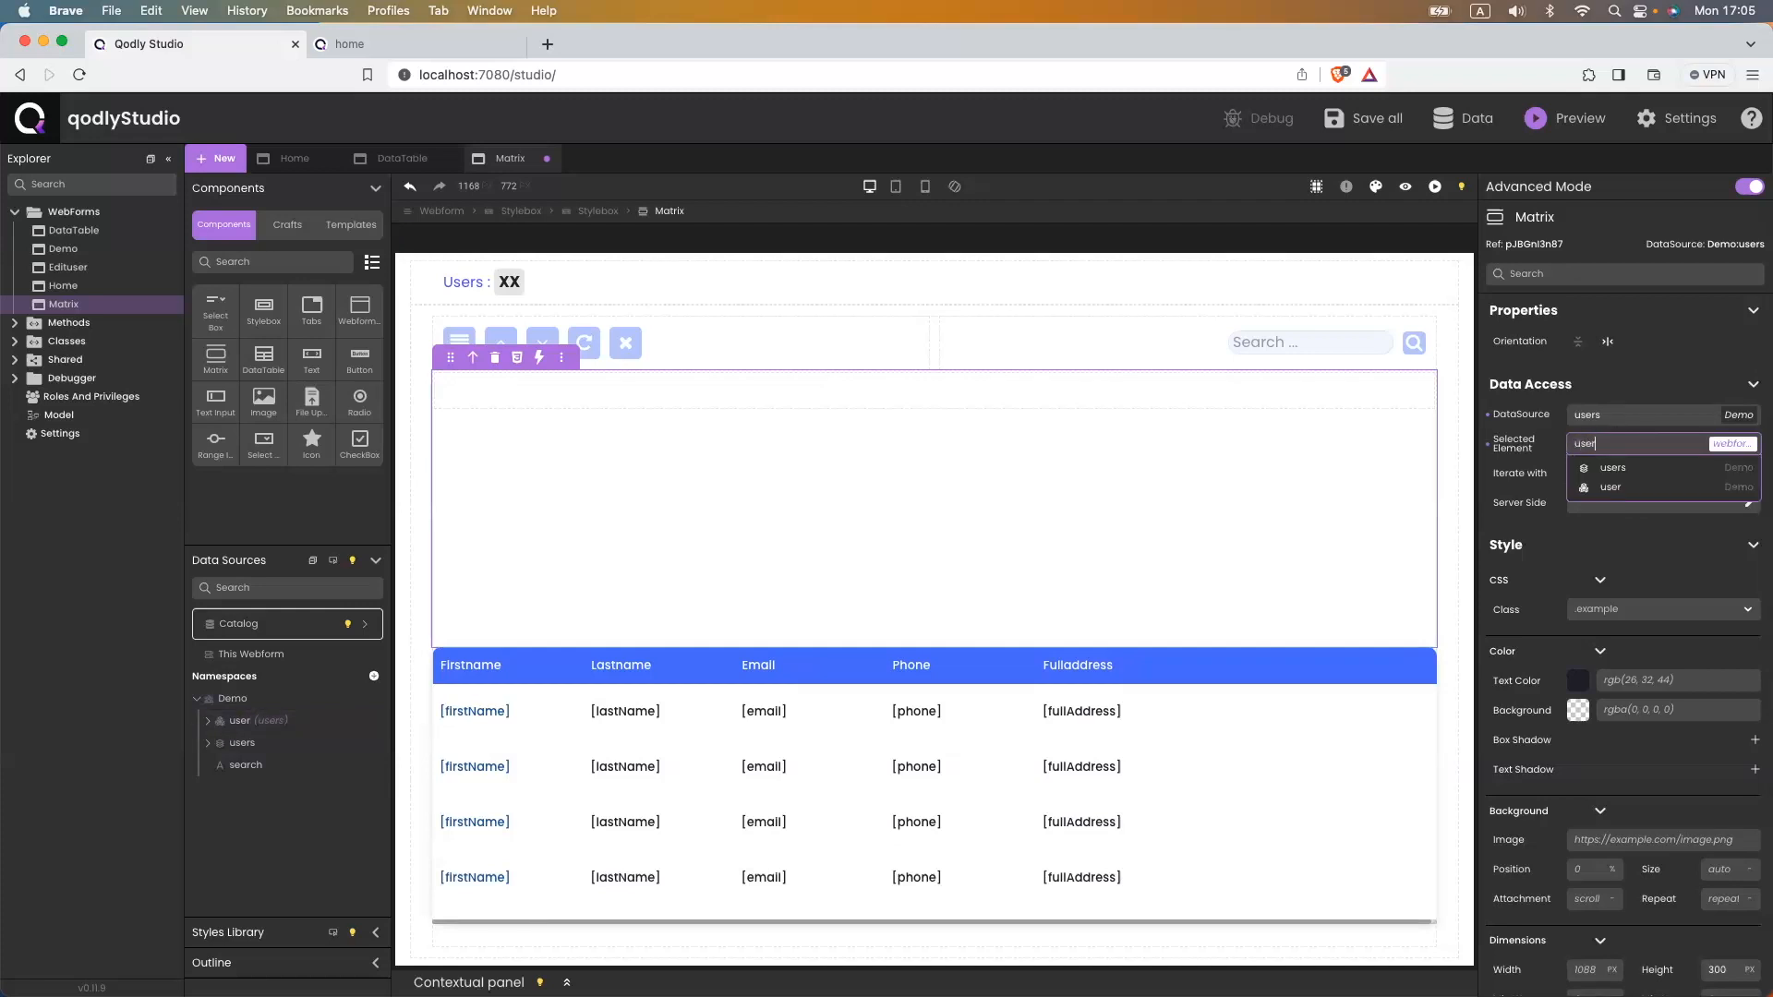
{"action": "type", "text": "ser"}
{"action": "key", "text": "Return"}
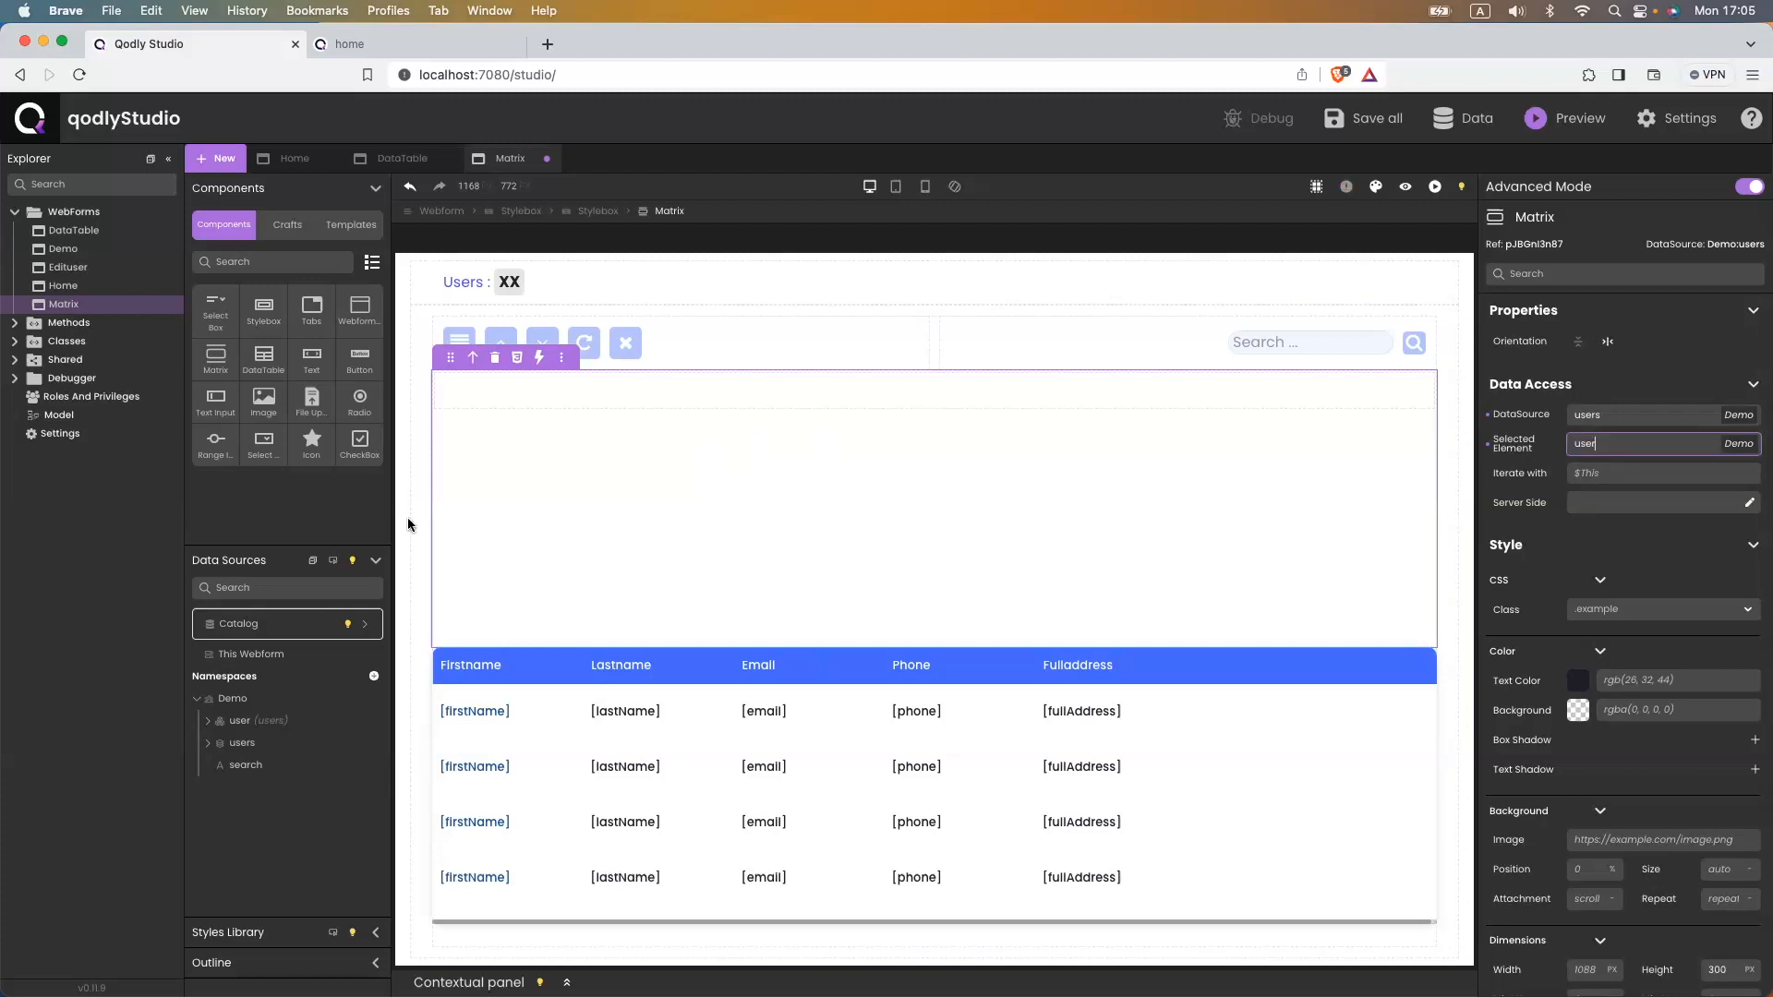
{"action": "key", "text": "super+s"}
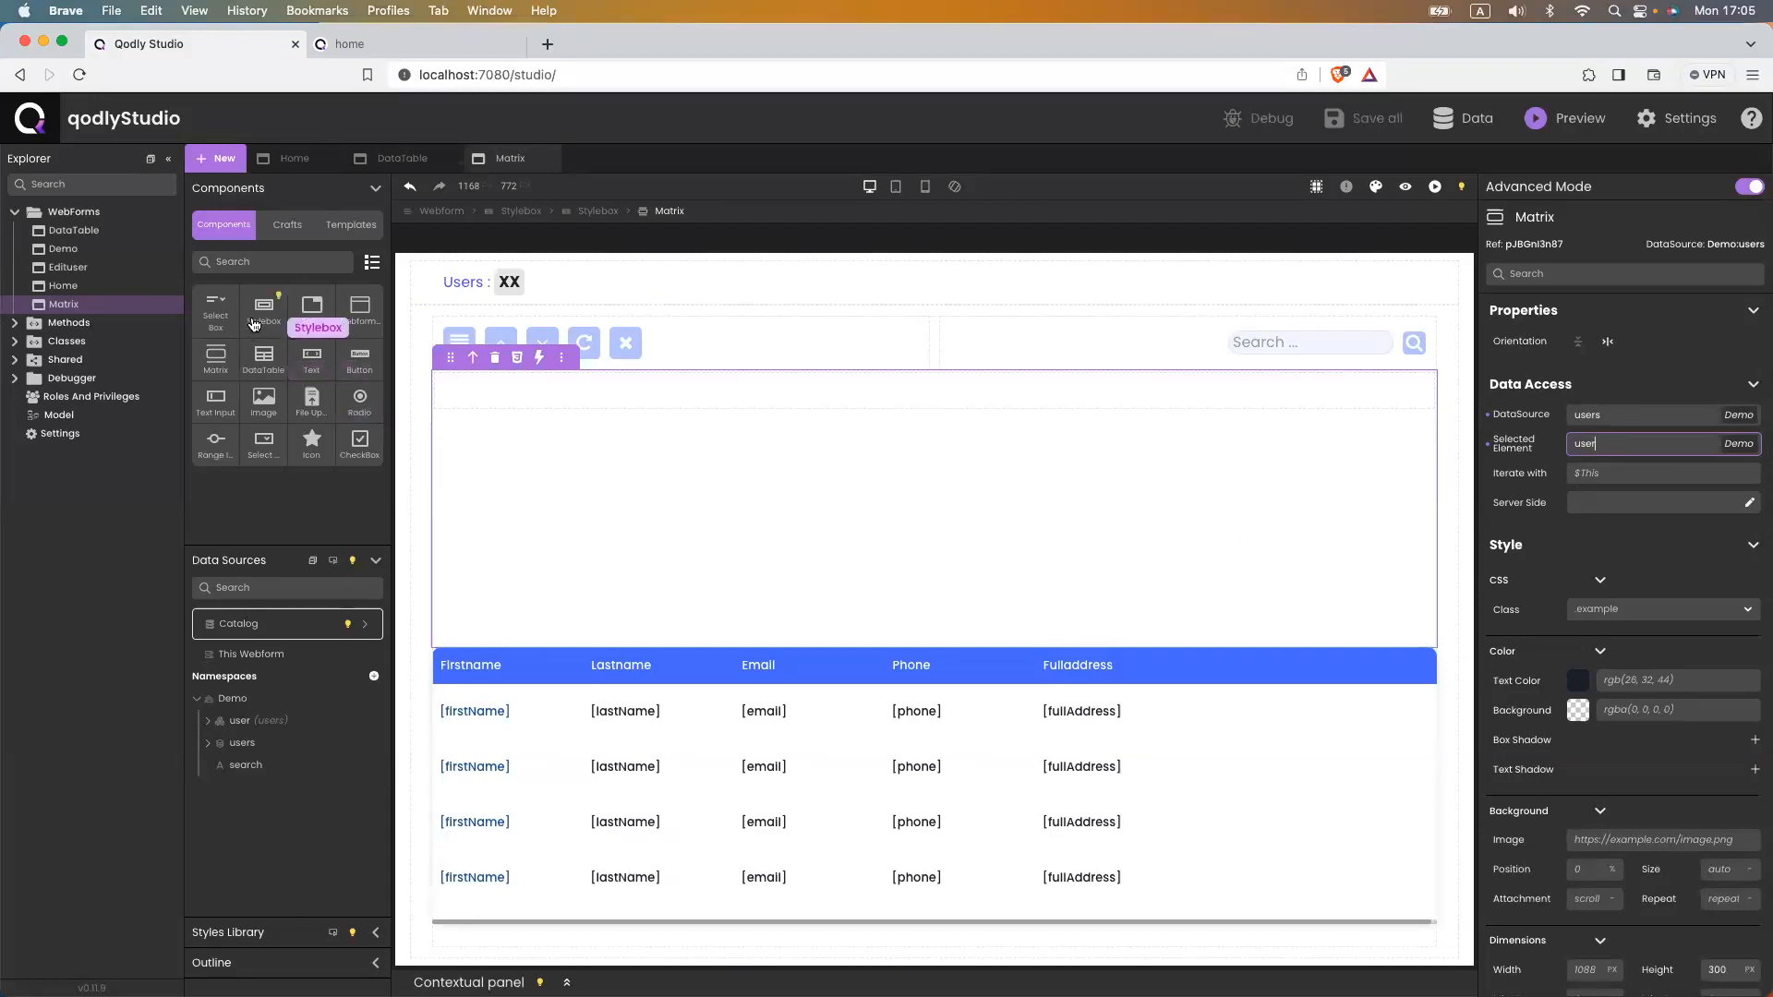
- Add a container Stylebox to the Matrix row with a smaller Stylebox nested inside
{"action": "left_click_drag", "start_coordinate": [253, 323], "coordinate": [423, 384]}
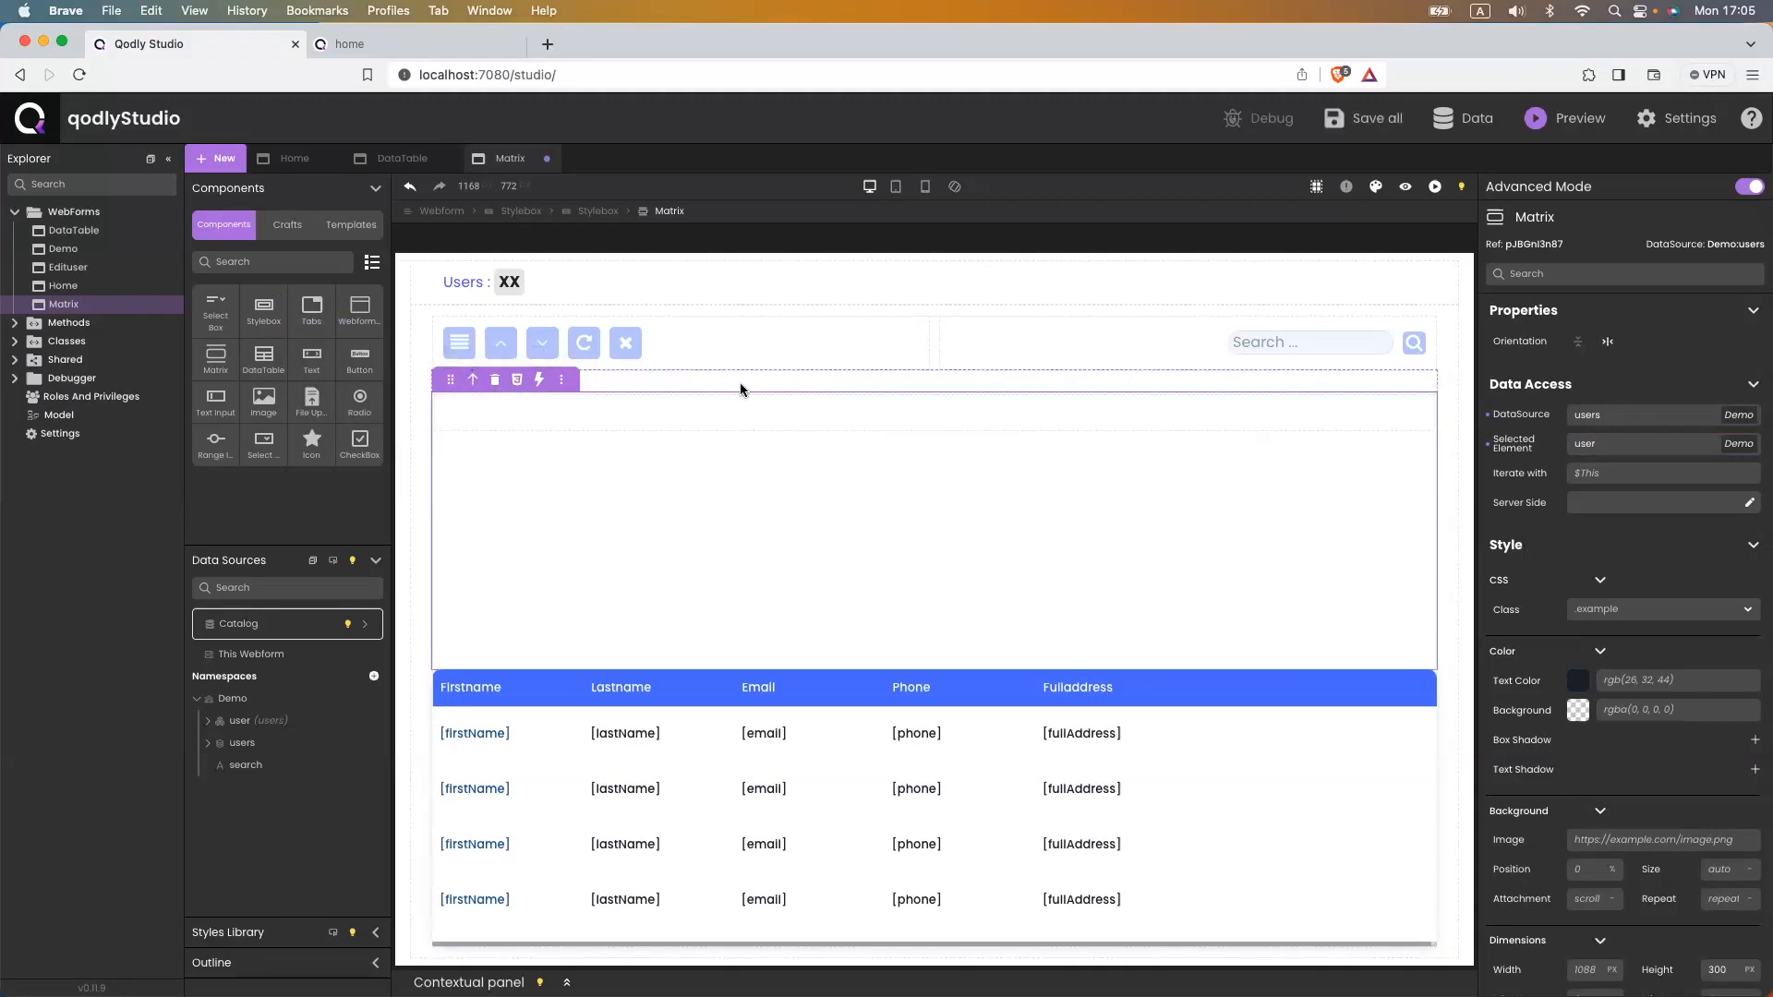
{"action": "left_click", "coordinate": [741, 390]}
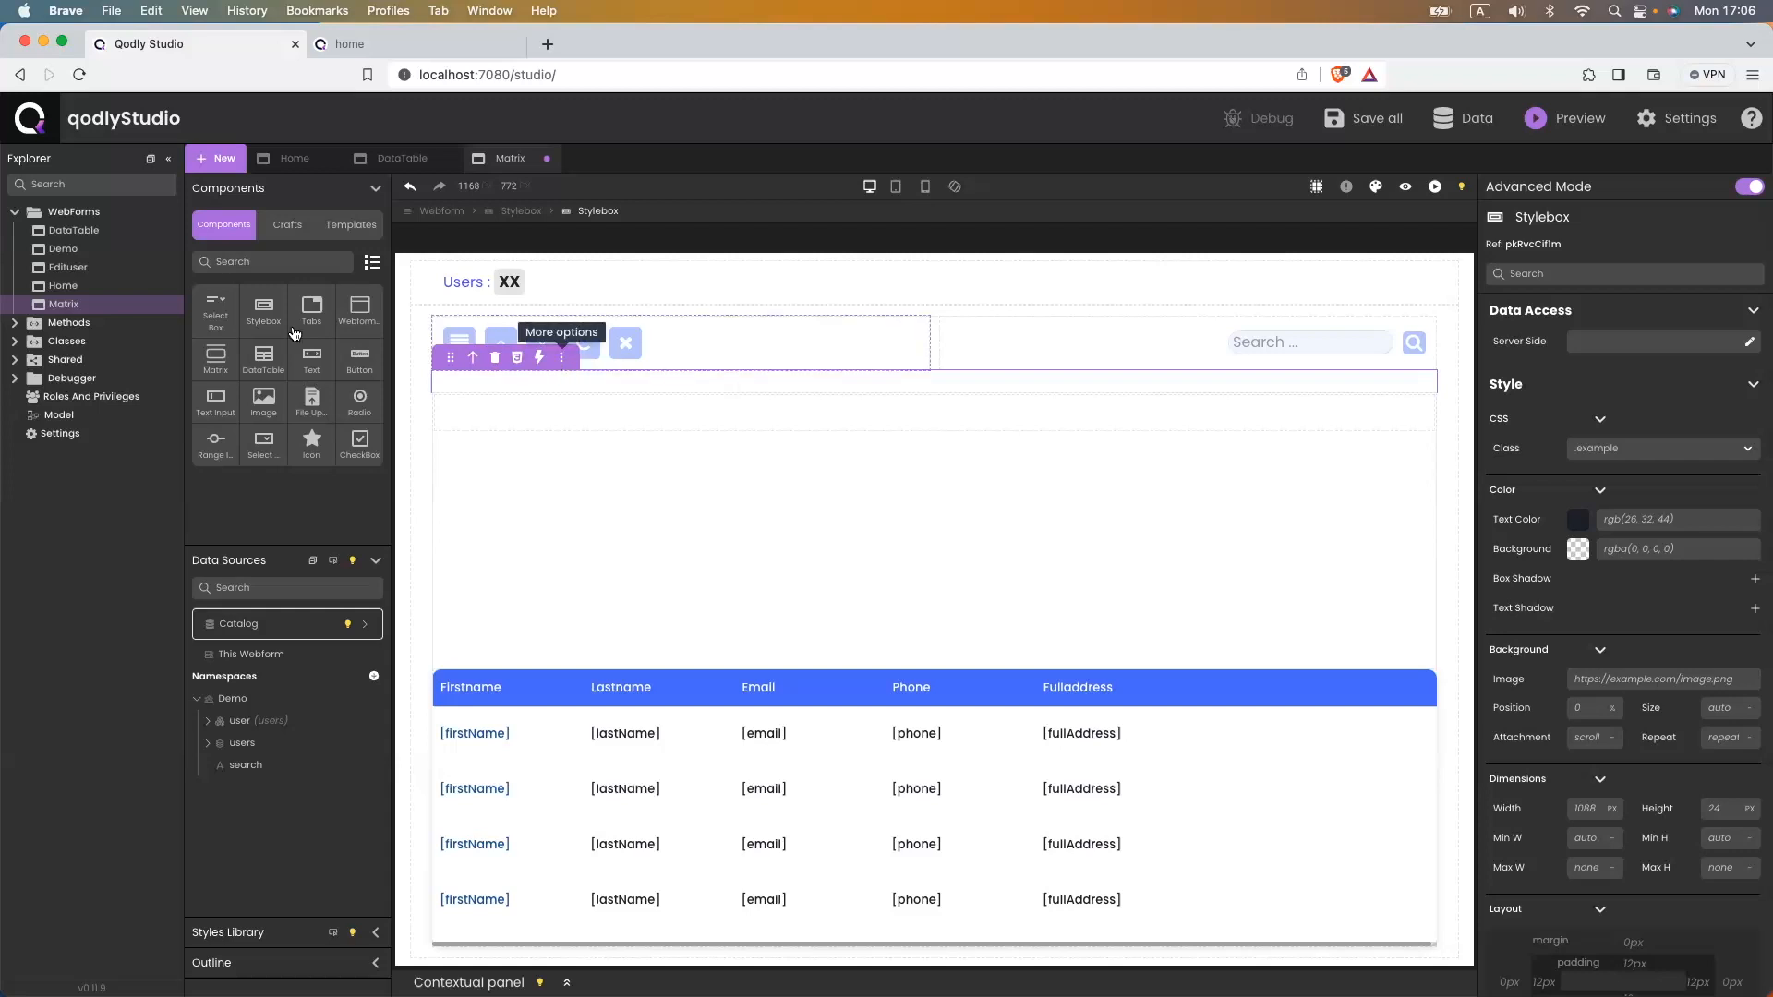
{"action": "left_click_drag", "start_coordinate": [259, 319], "coordinate": [574, 377]}
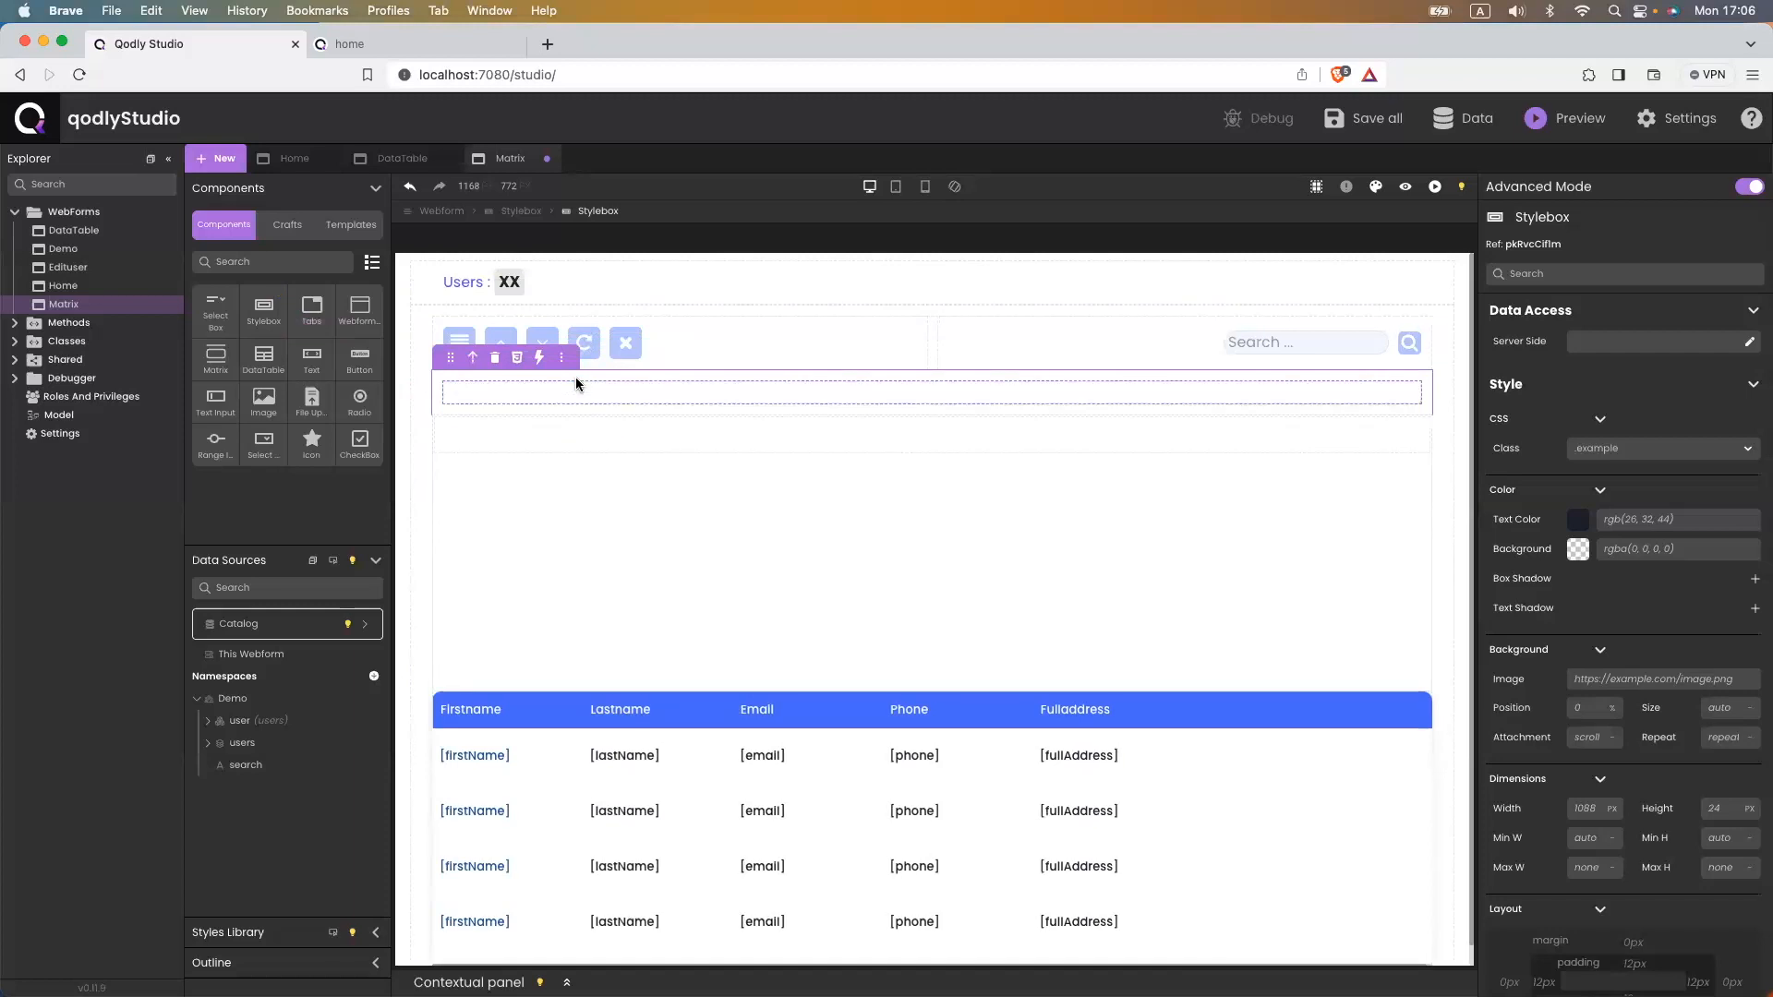
- Duplicate the inner box four times to get five stacked boxes, then select the container
{"action": "left_click", "coordinate": [572, 369]}
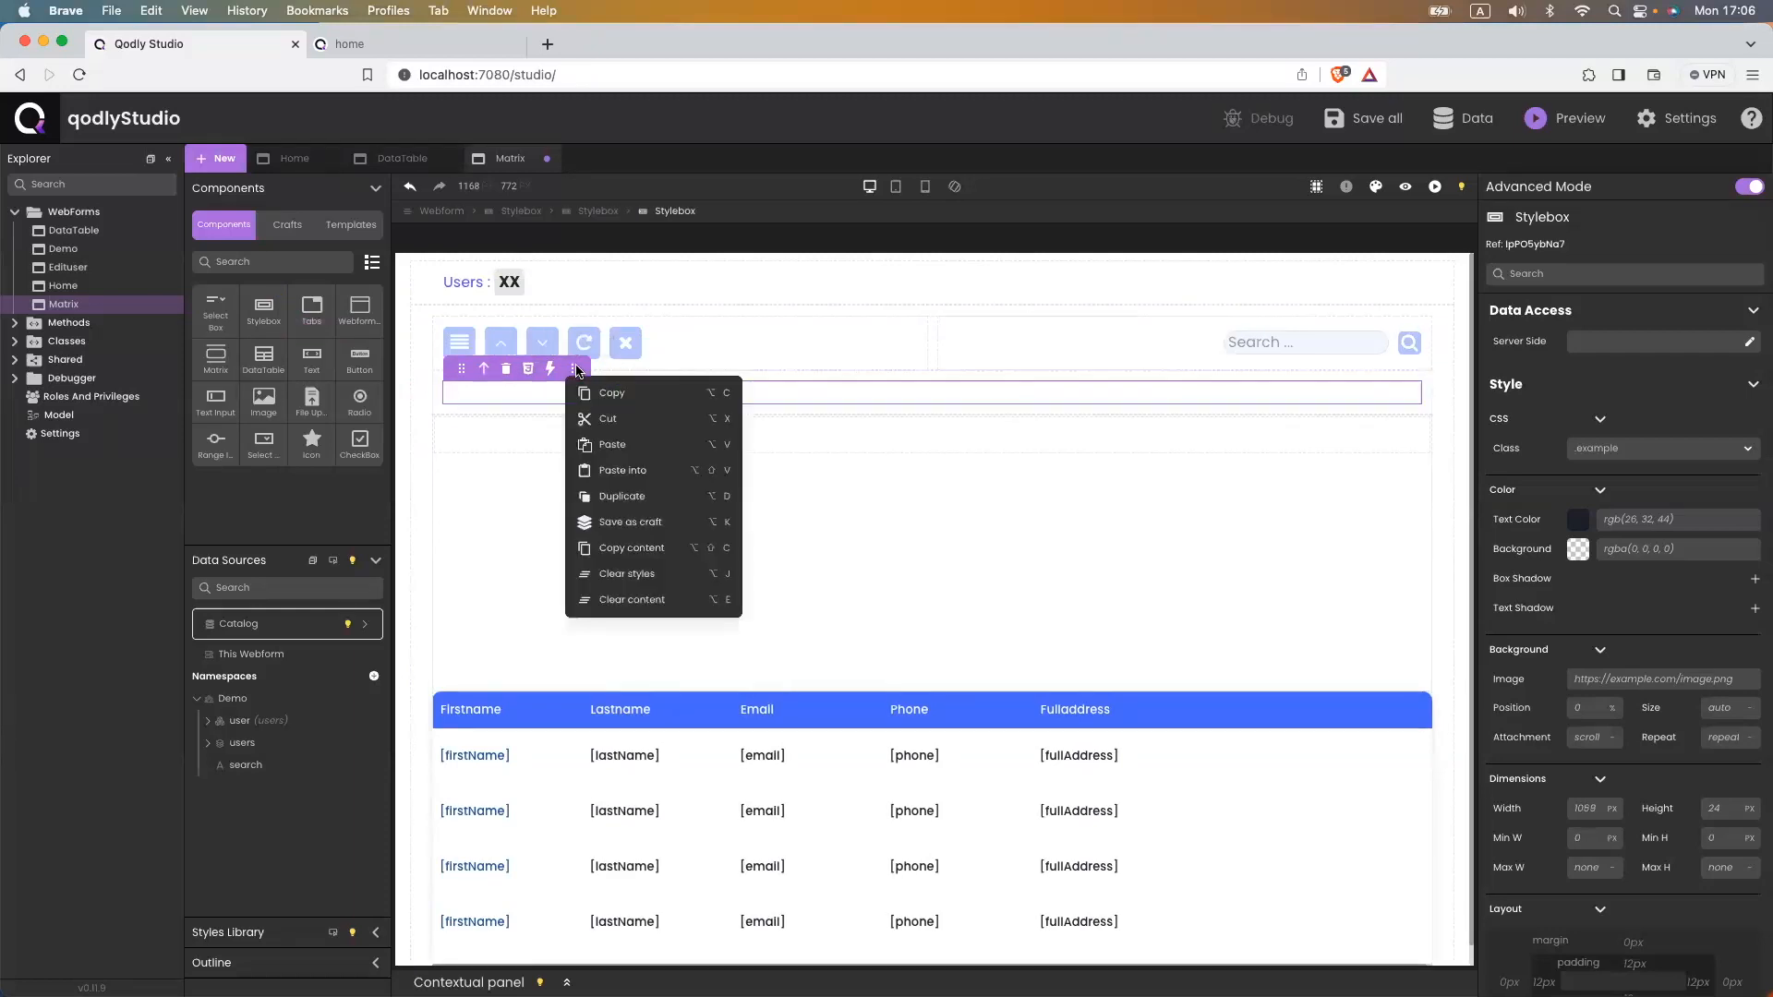
{"action": "left_click", "coordinate": [638, 500]}
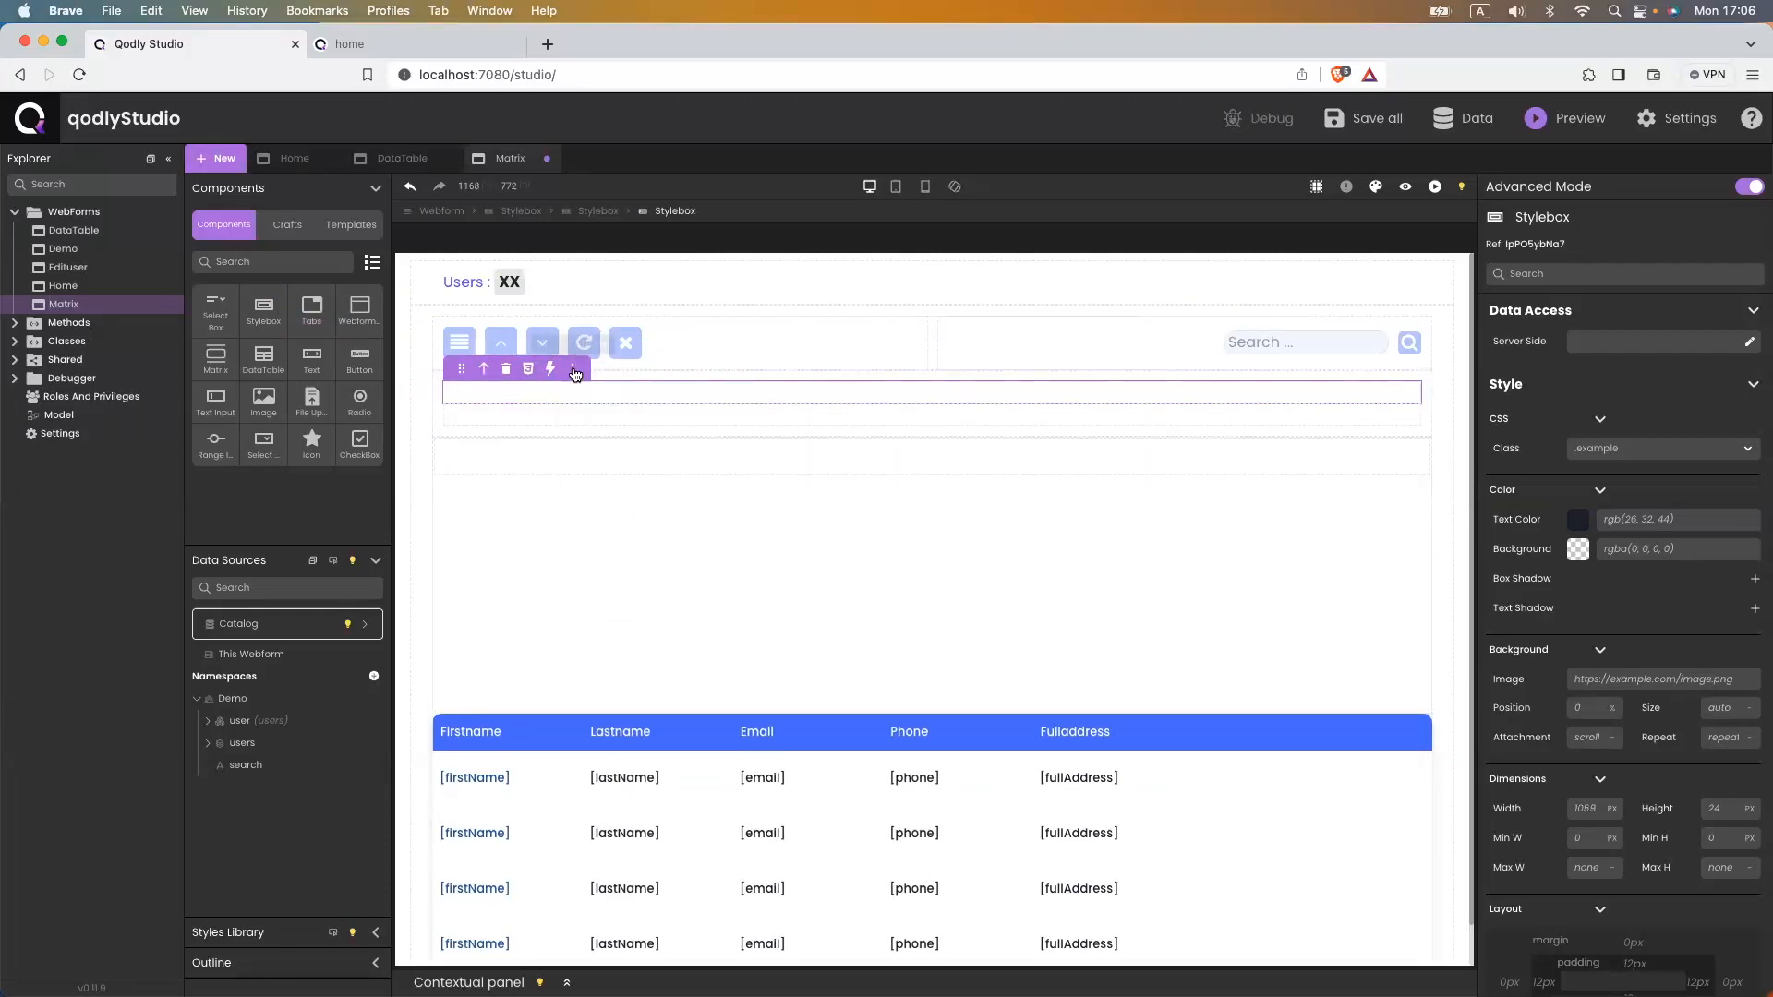
{"action": "left_click", "coordinate": [572, 369]}
{"action": "left_click", "coordinate": [622, 499]}
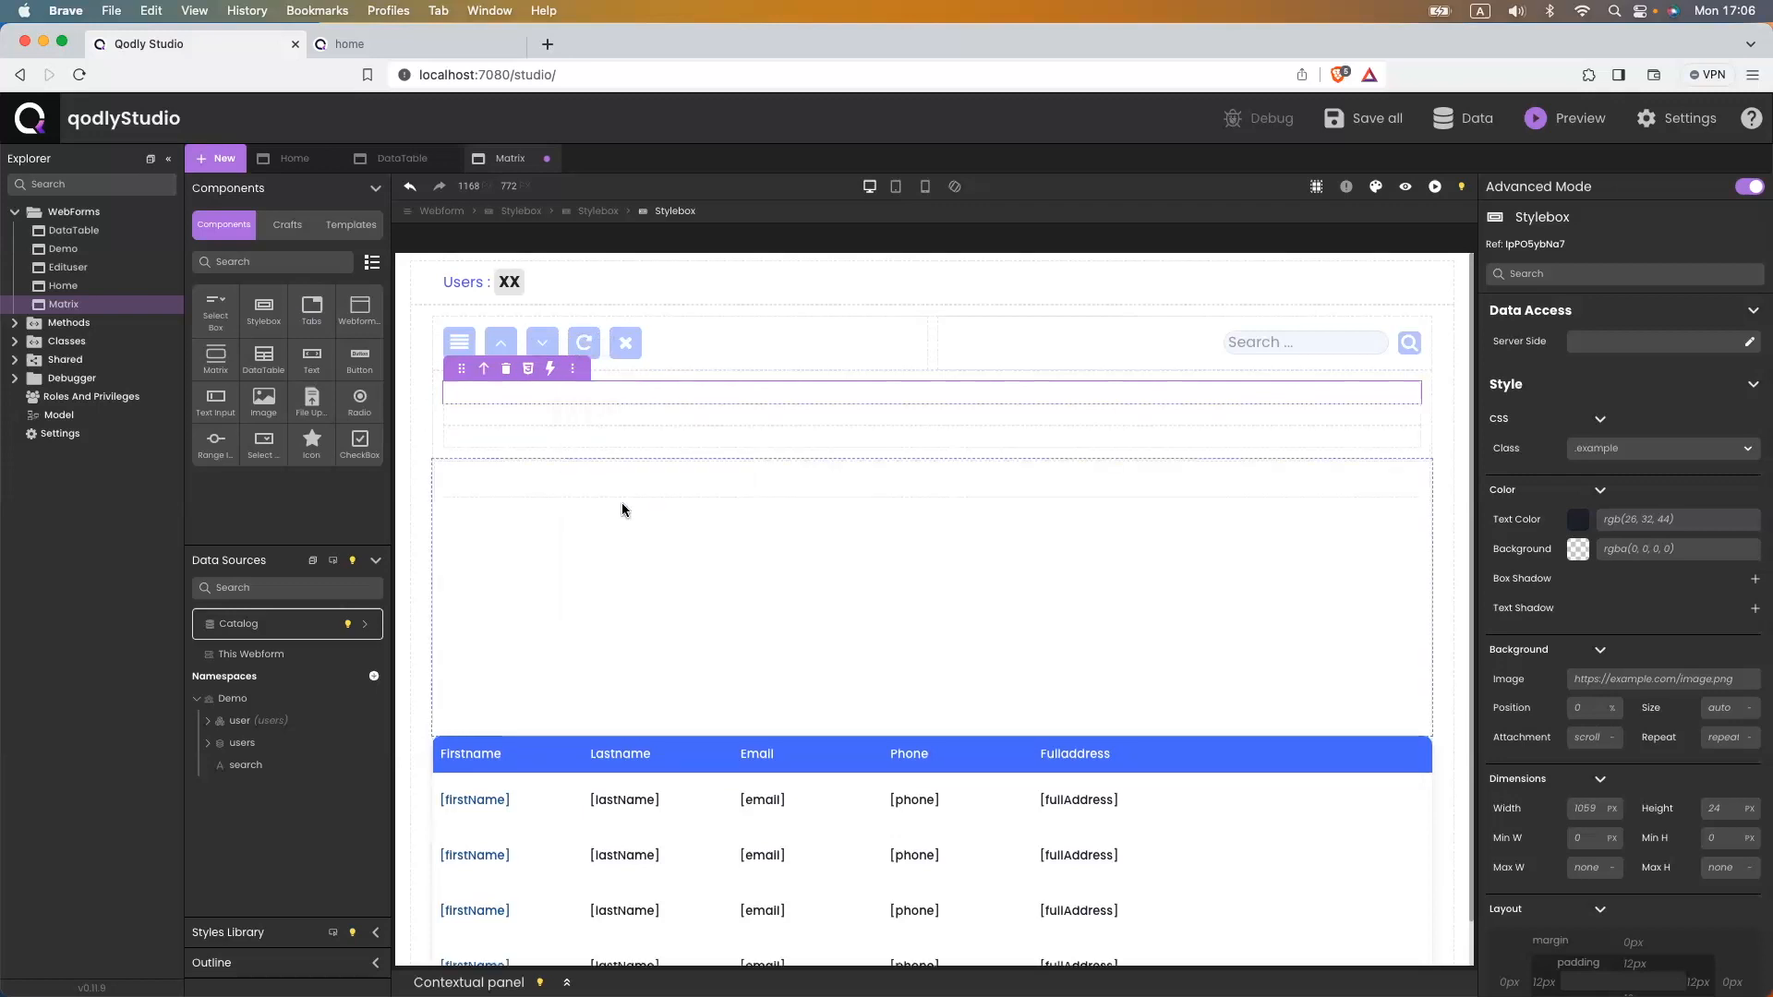
{"action": "left_click", "coordinate": [572, 369]}
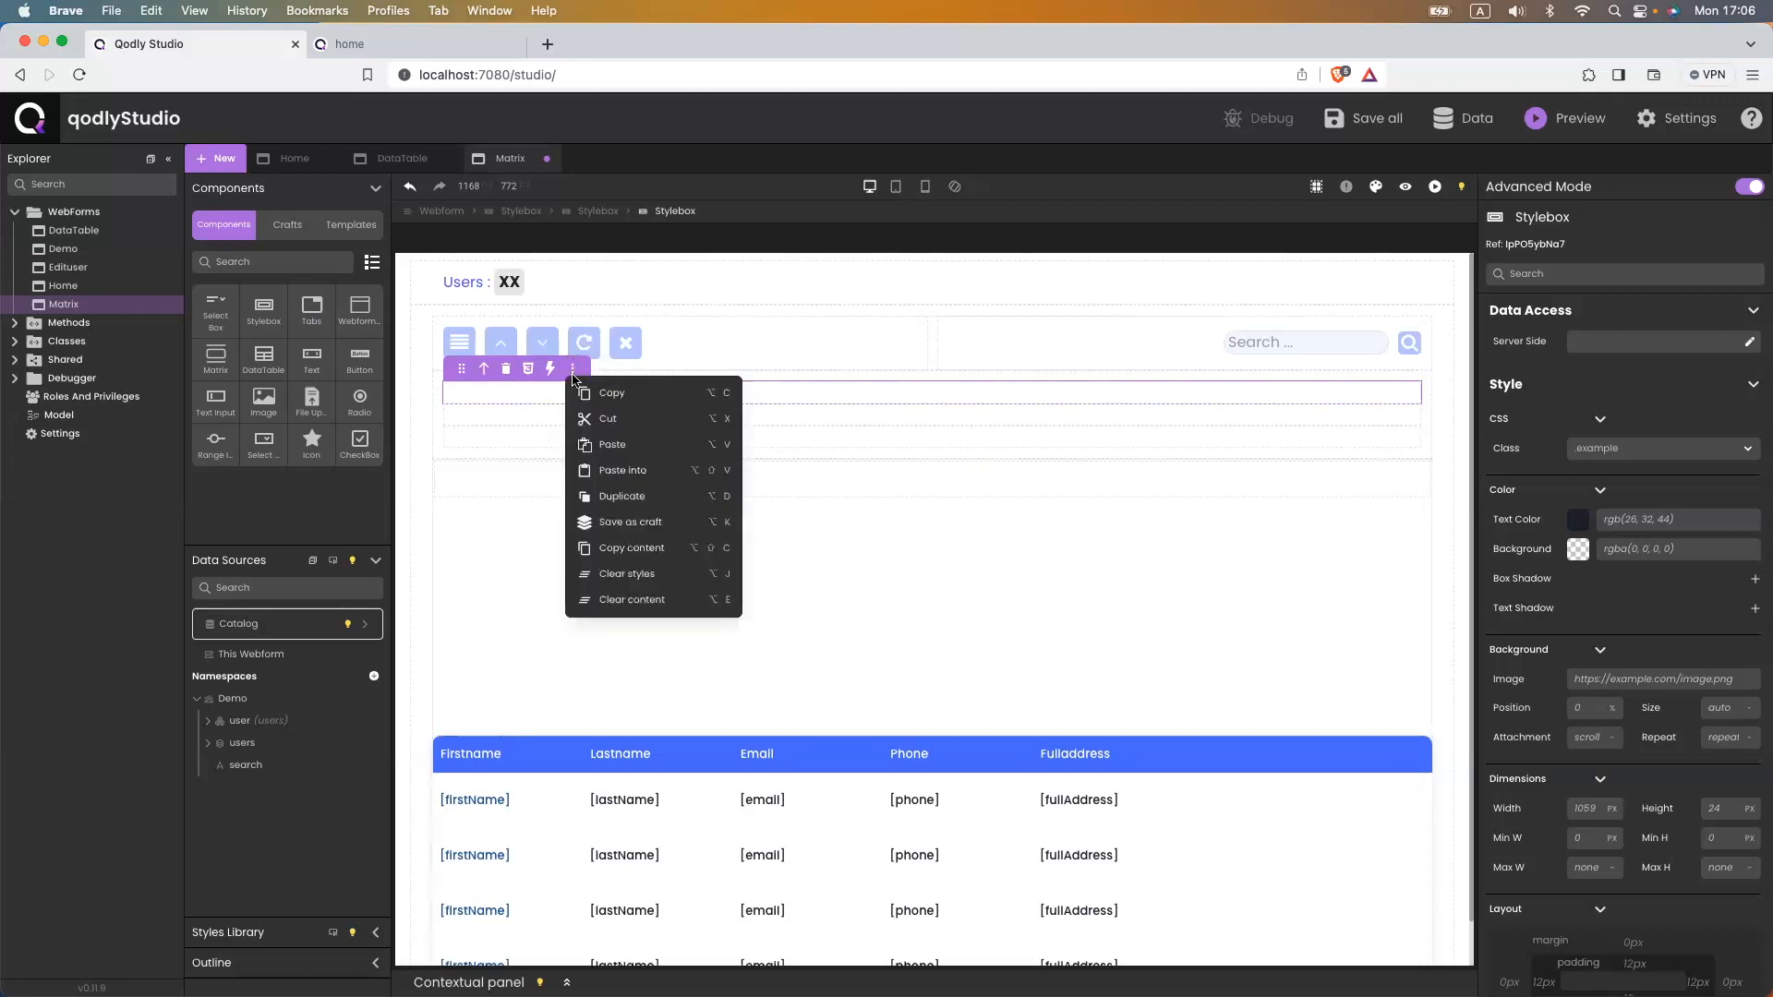
{"action": "left_click", "coordinate": [623, 496]}
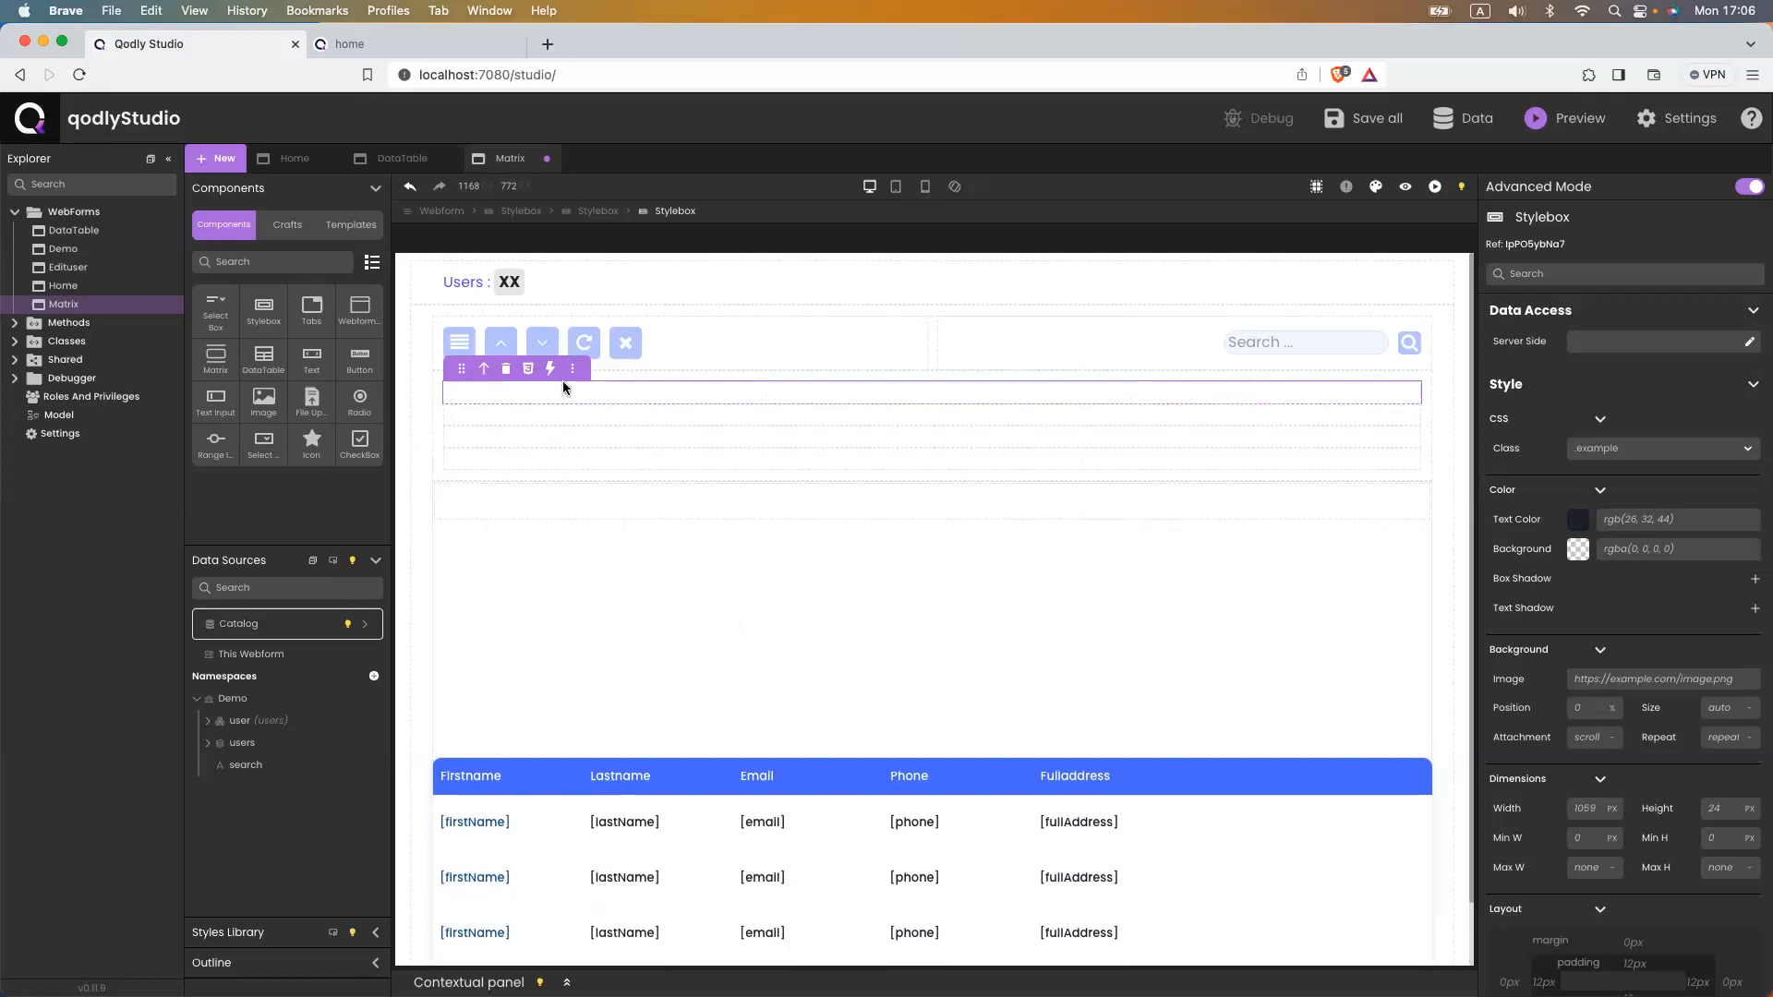
{"action": "left_click", "coordinate": [572, 369]}
{"action": "left_click", "coordinate": [623, 498]}
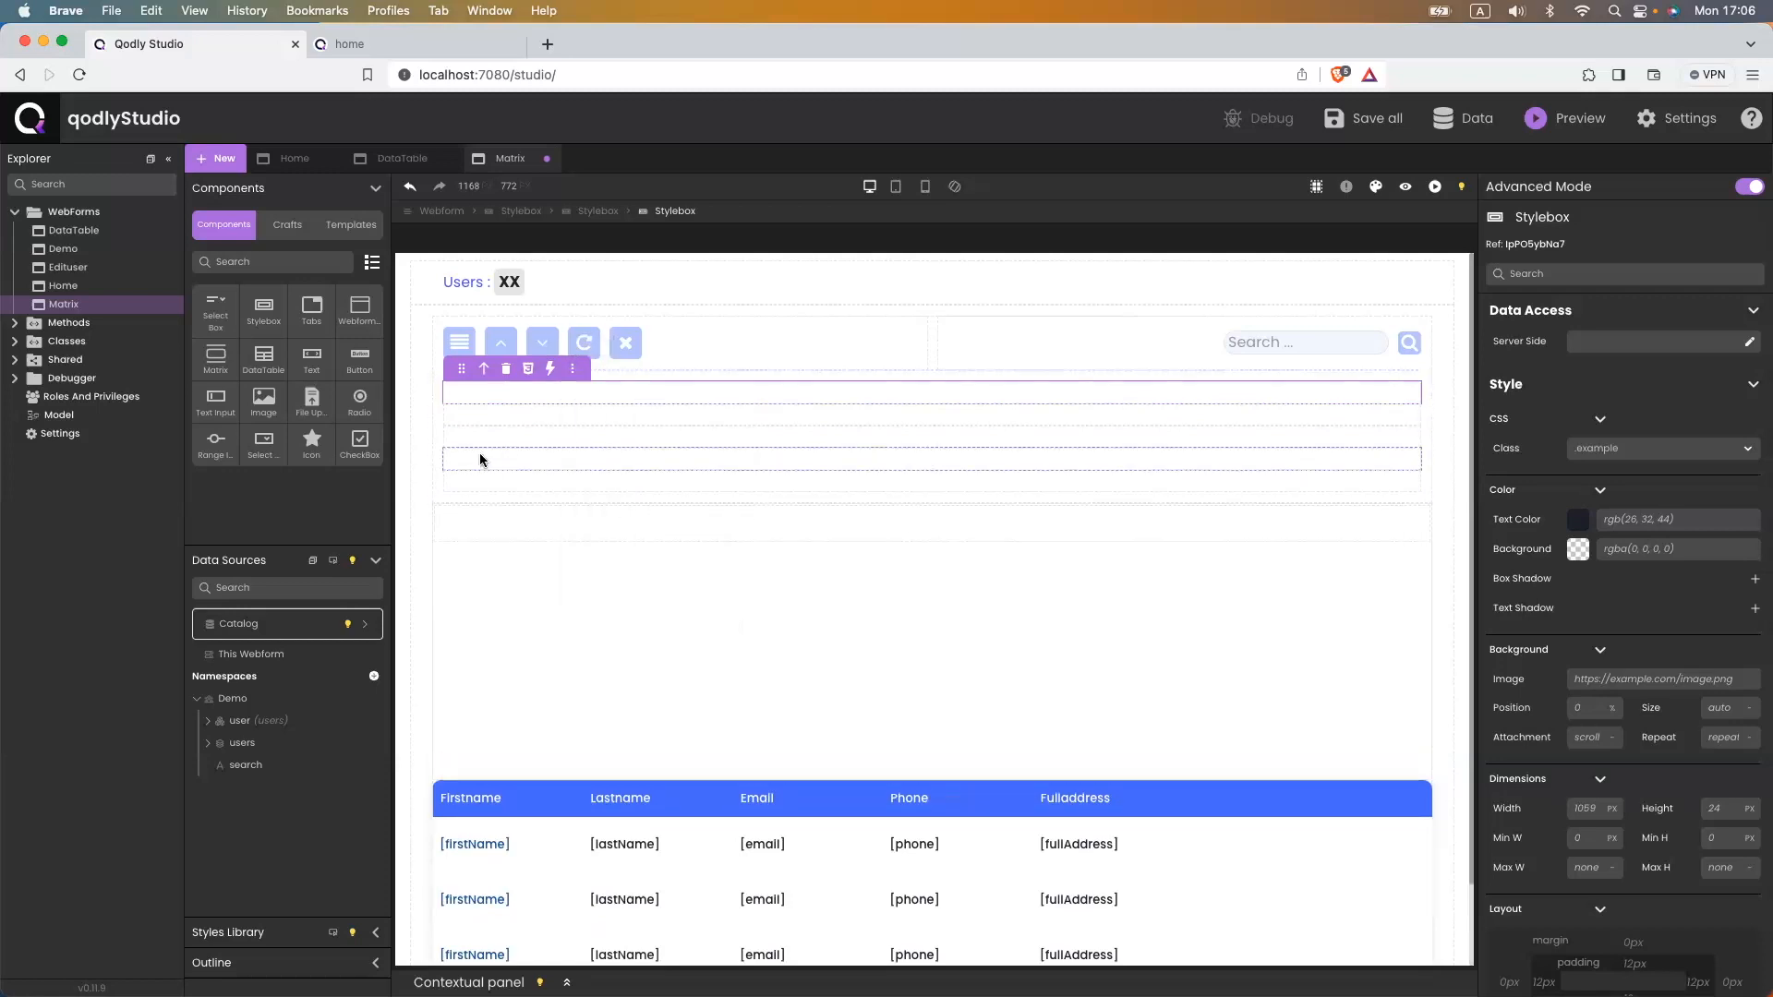
{"action": "left_click", "coordinate": [436, 438]}
{"action": "scroll", "coordinate": [1575, 748], "scroll_direction": "down", "scroll_amount": 2}
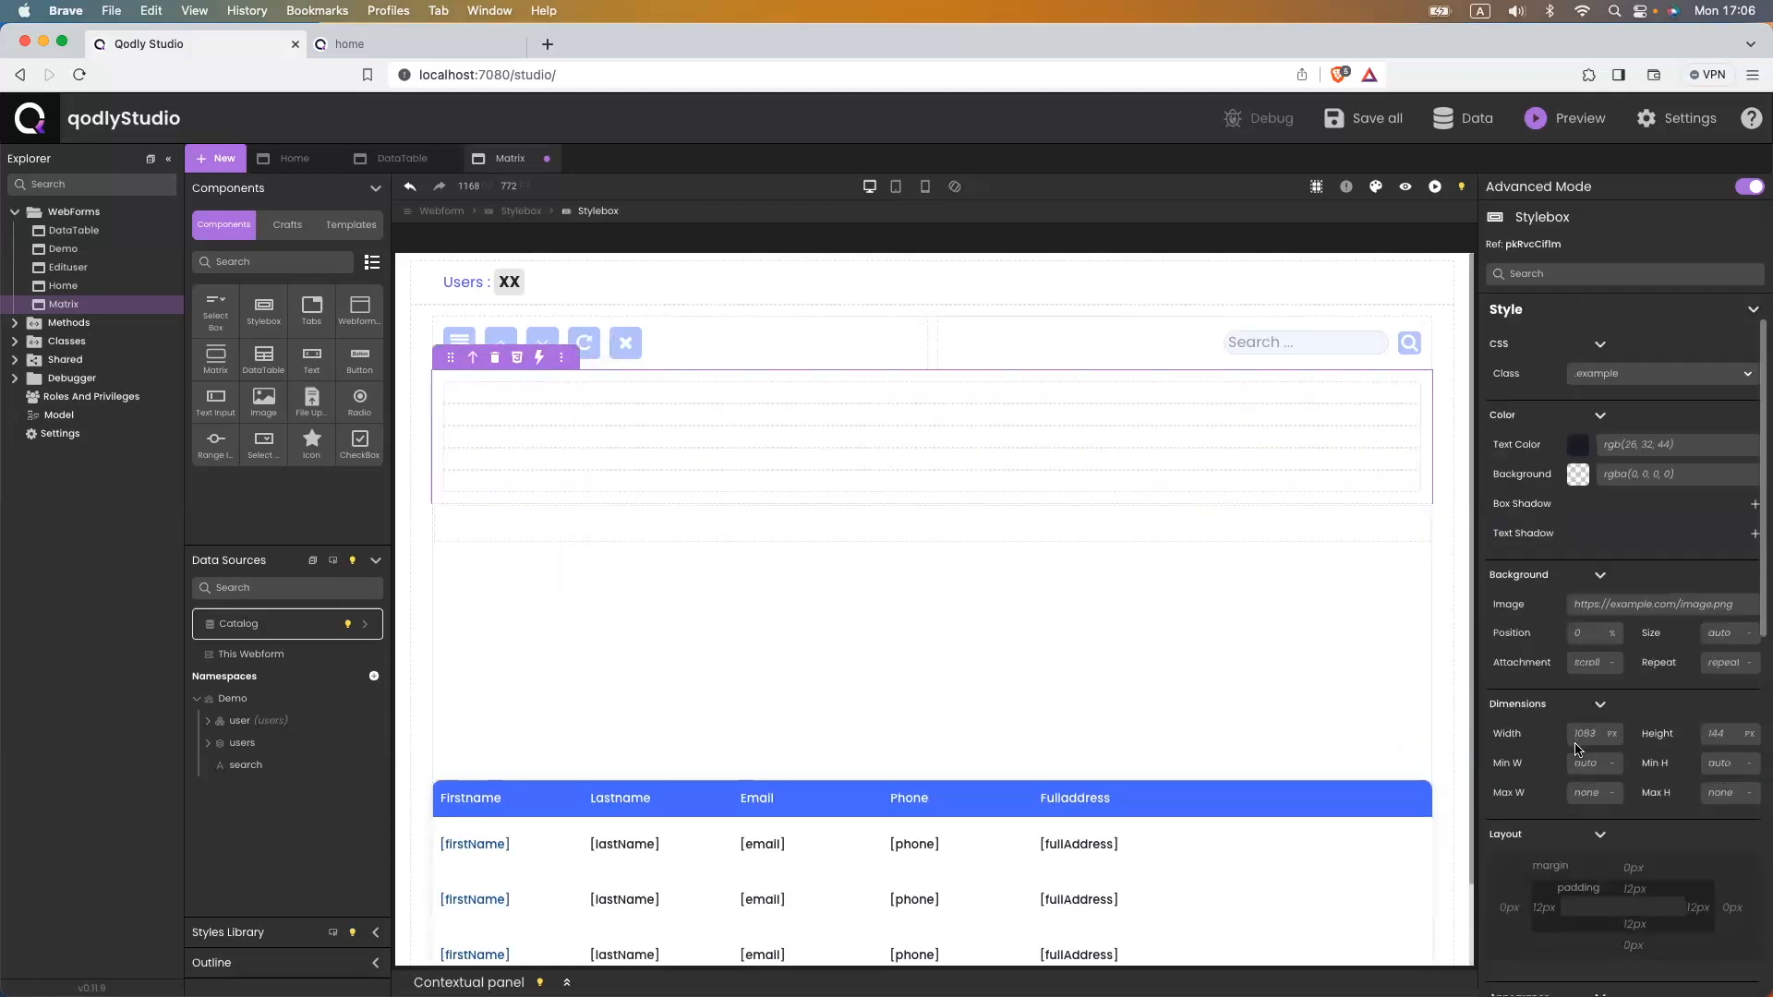
- Give the container flex display with 0 padding on all sides, save, and drop a Text into the first box
{"action": "scroll", "coordinate": [1575, 748], "scroll_direction": "down", "scroll_amount": 8}
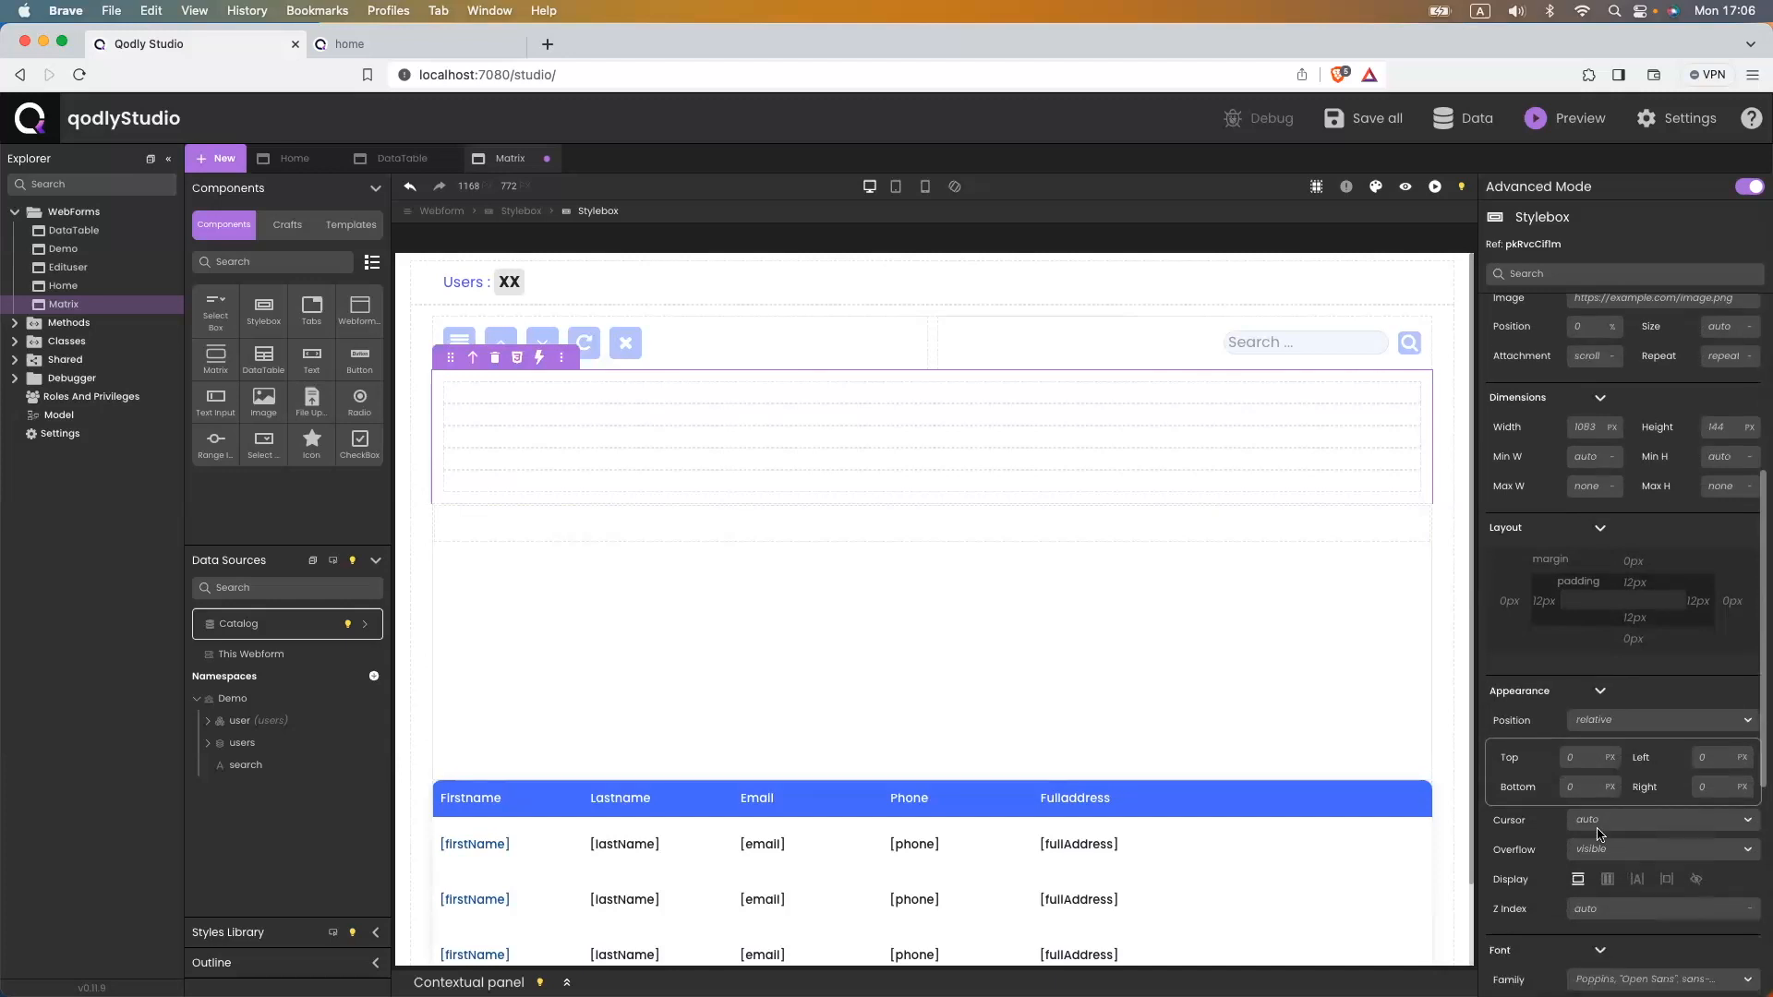
{"action": "left_click", "coordinate": [1607, 879]}
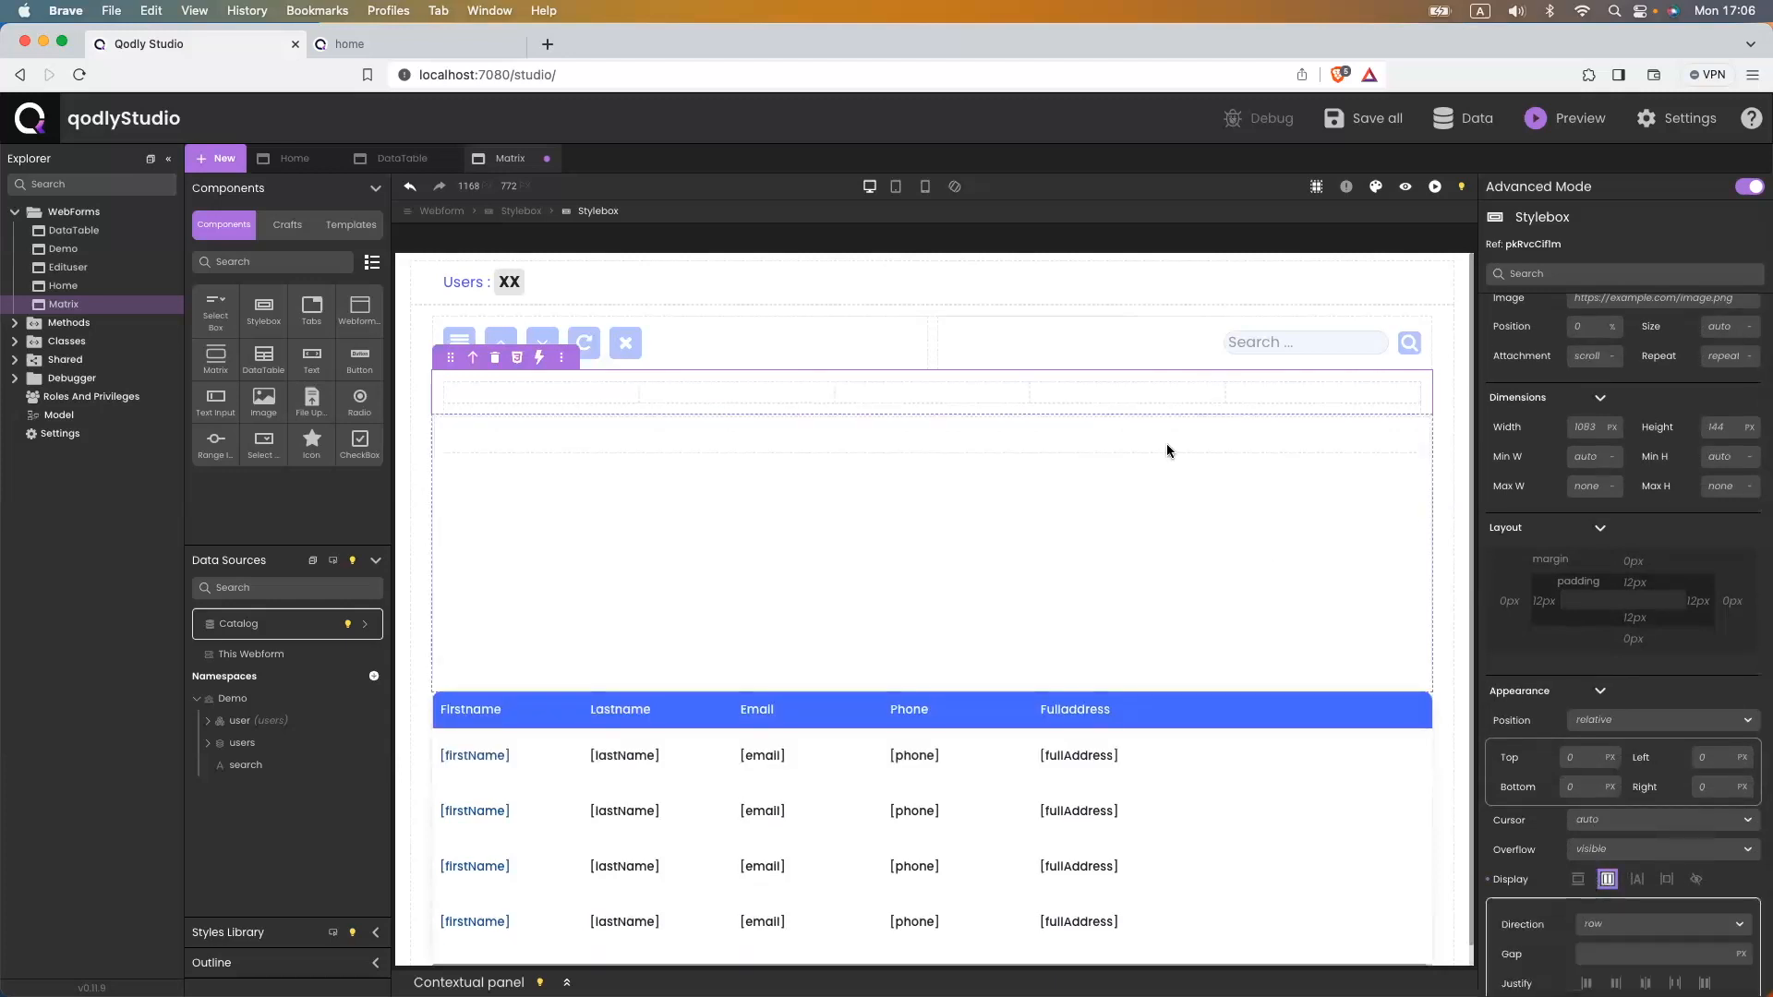
{"action": "left_click", "coordinate": [1580, 581]}
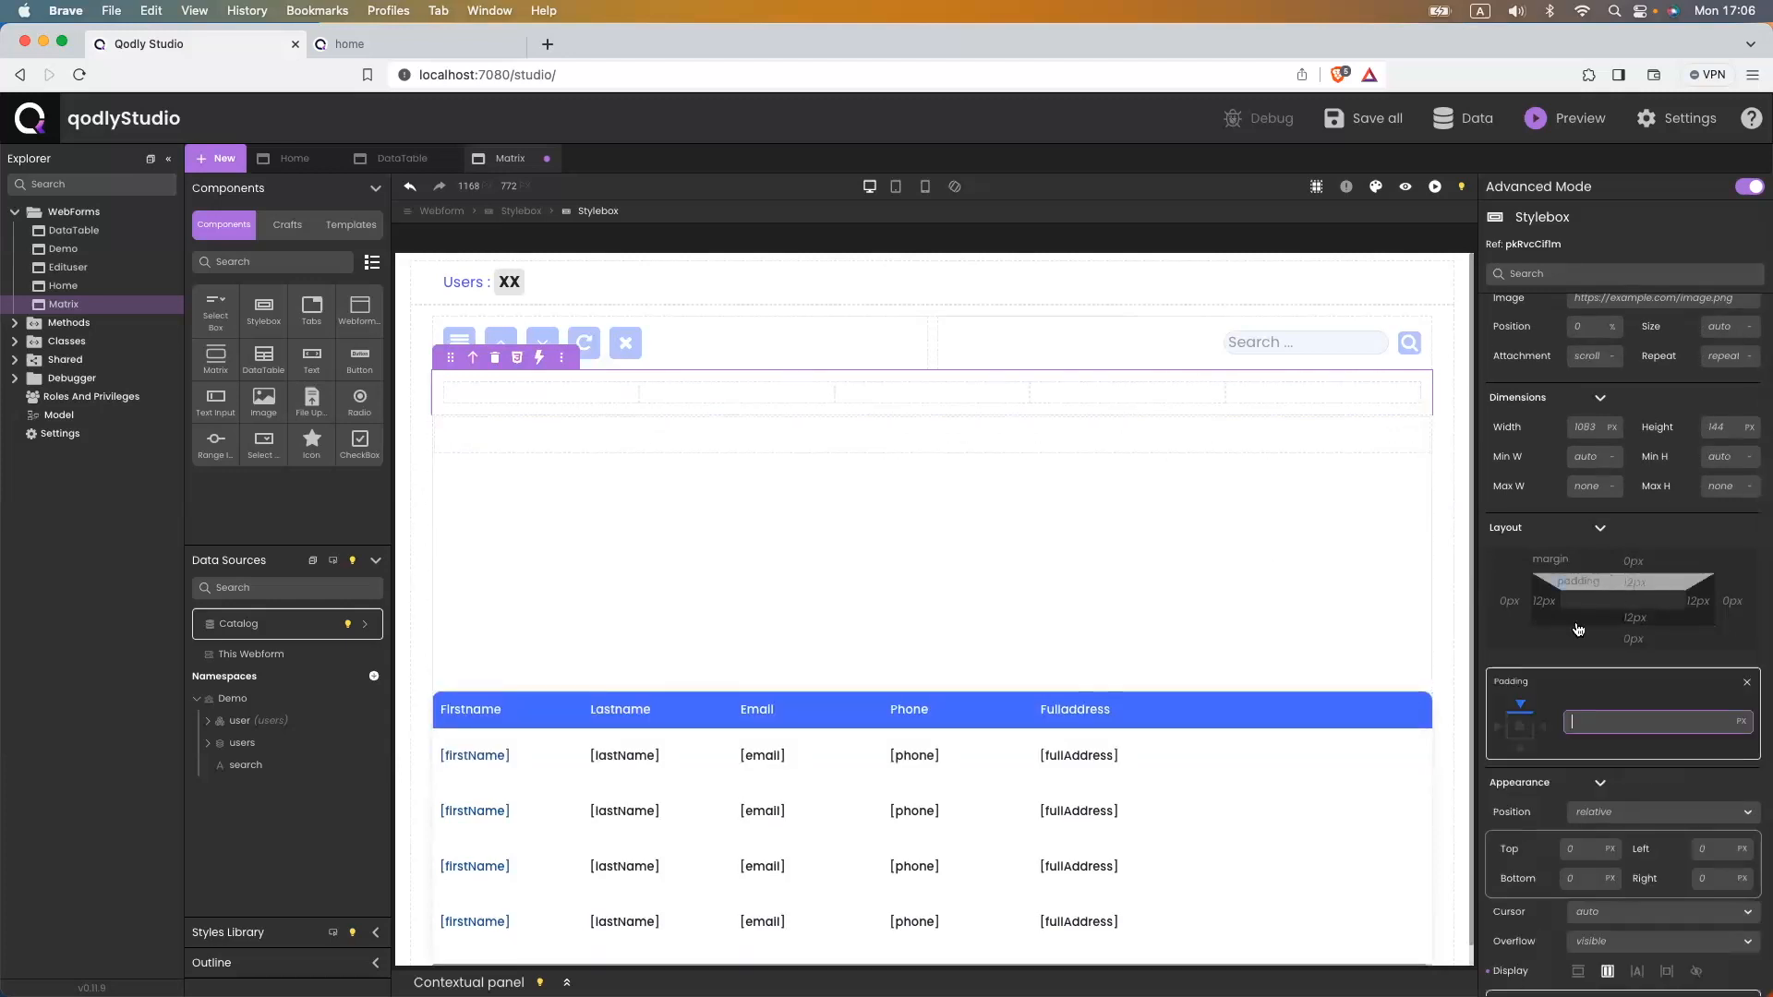
{"action": "left_click", "coordinate": [1519, 726]}
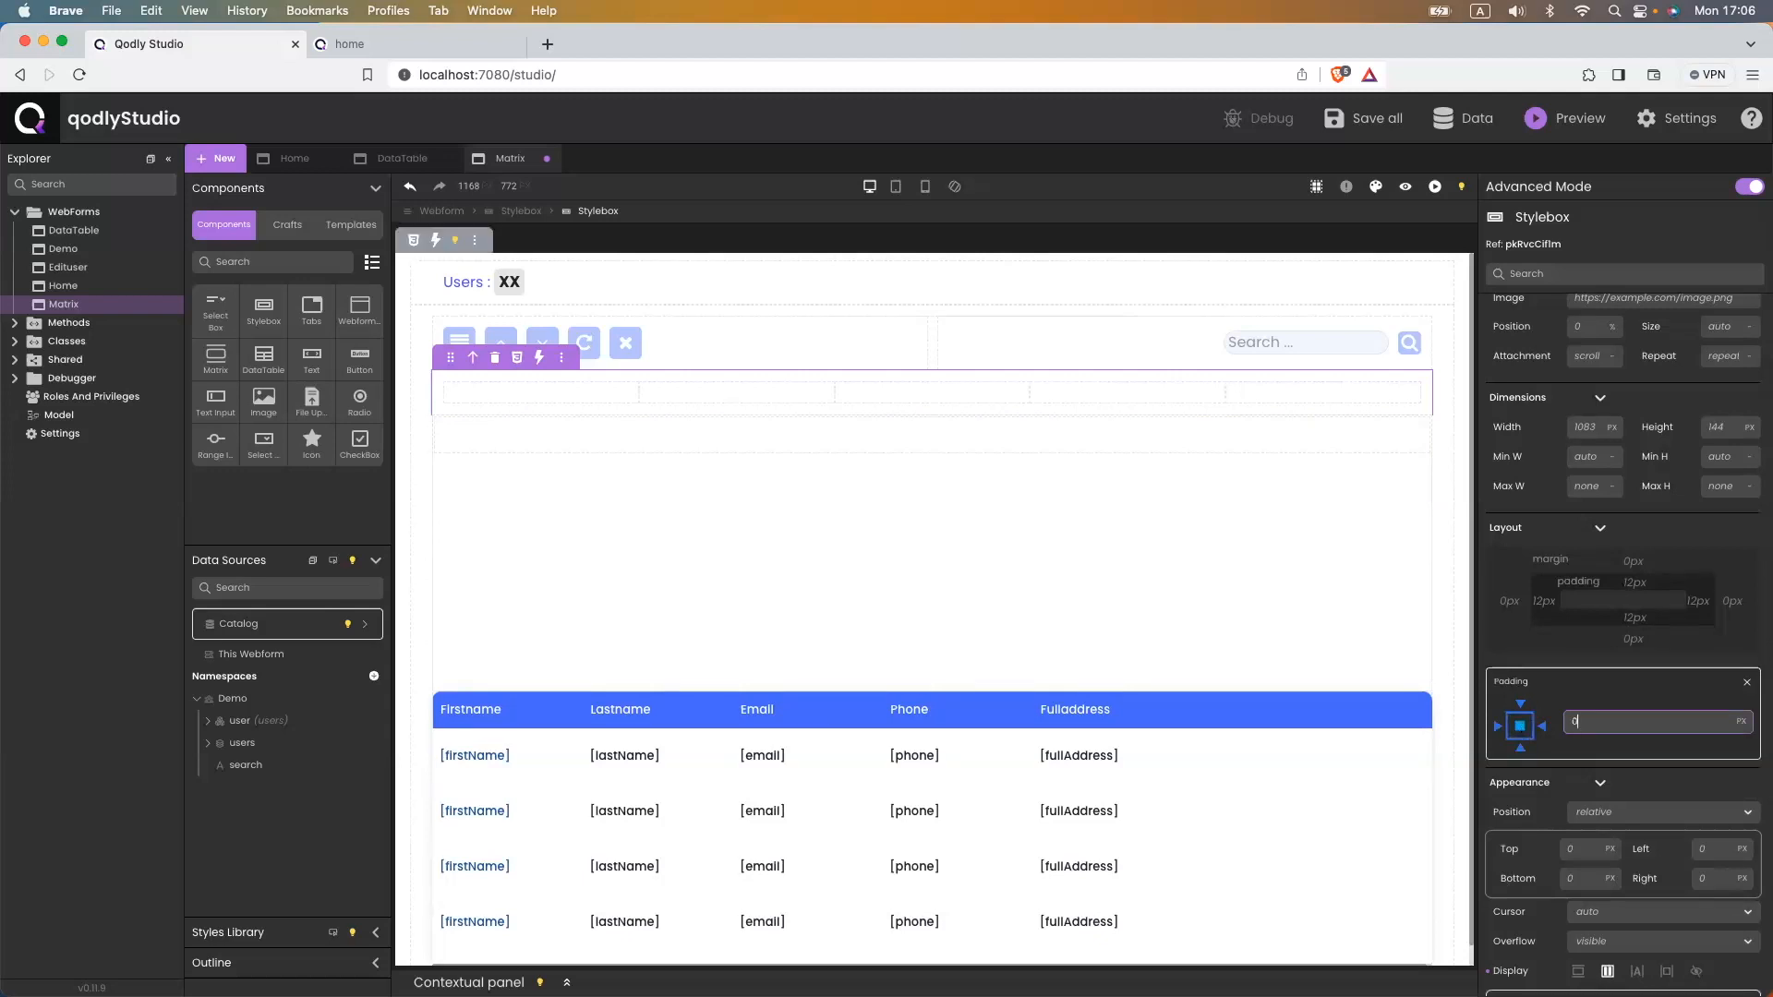
{"action": "key", "text": "super+s"}
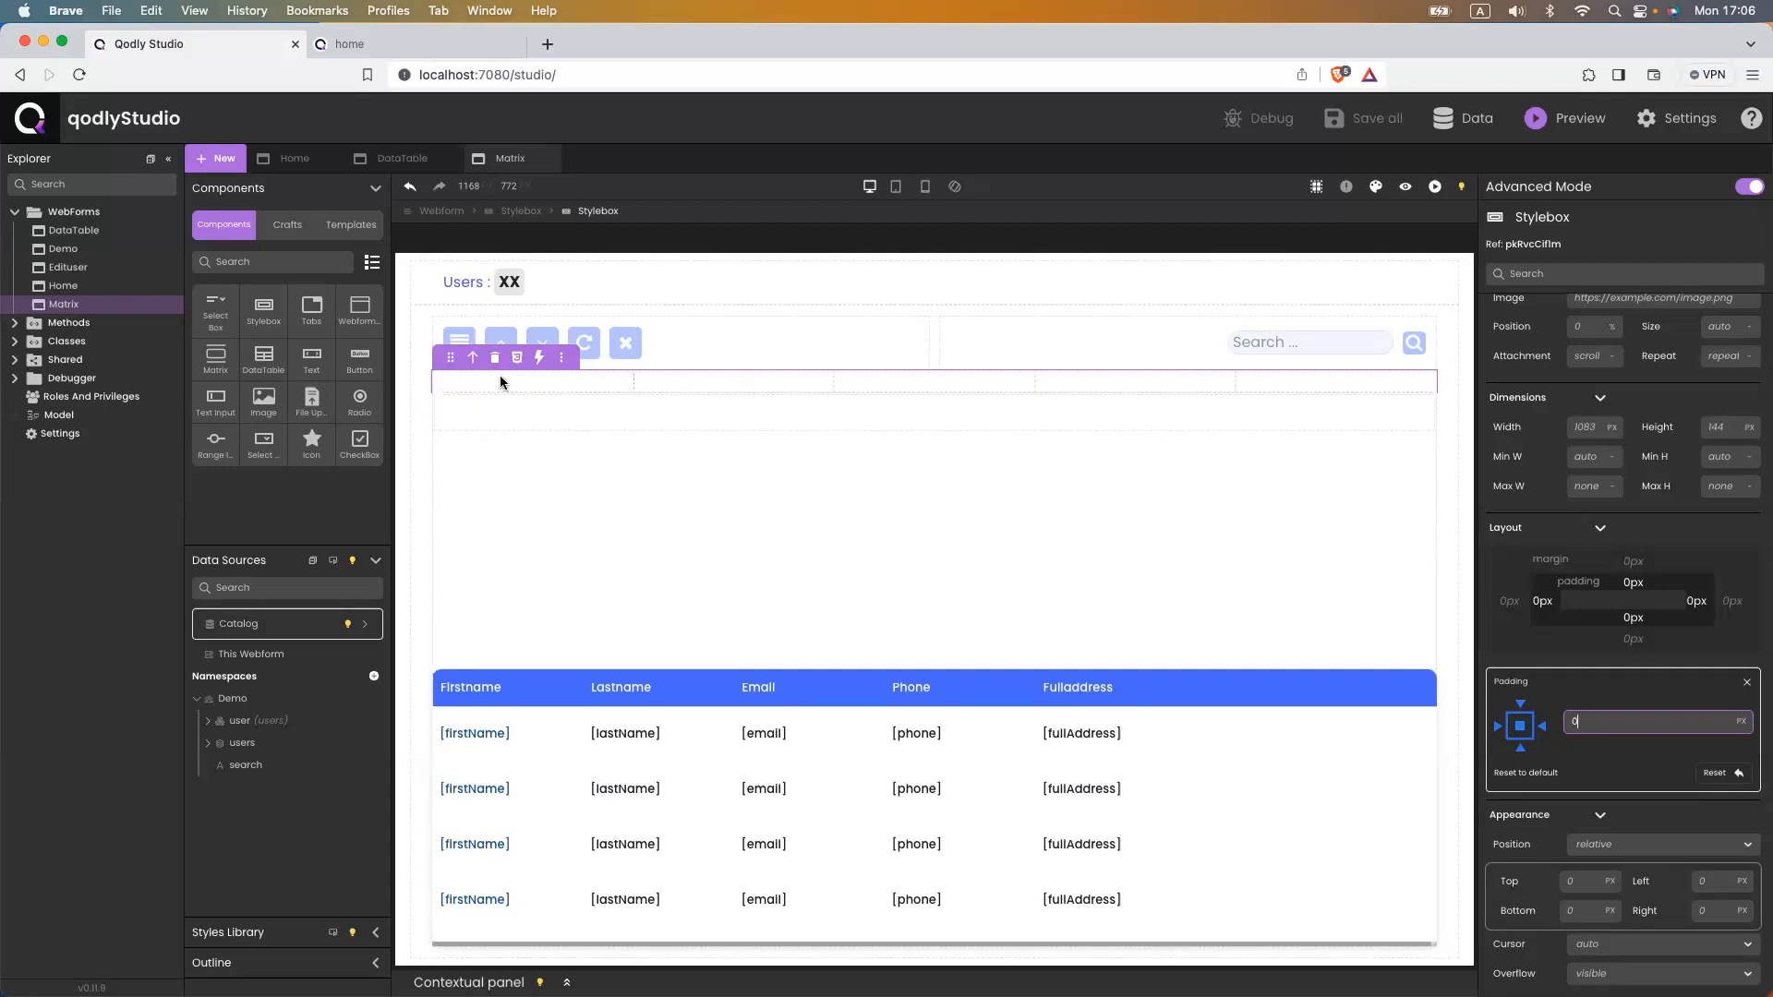
{"action": "left_click_drag", "start_coordinate": [311, 358], "coordinate": [506, 394]}
{"action": "double_click", "coordinate": [506, 394]}
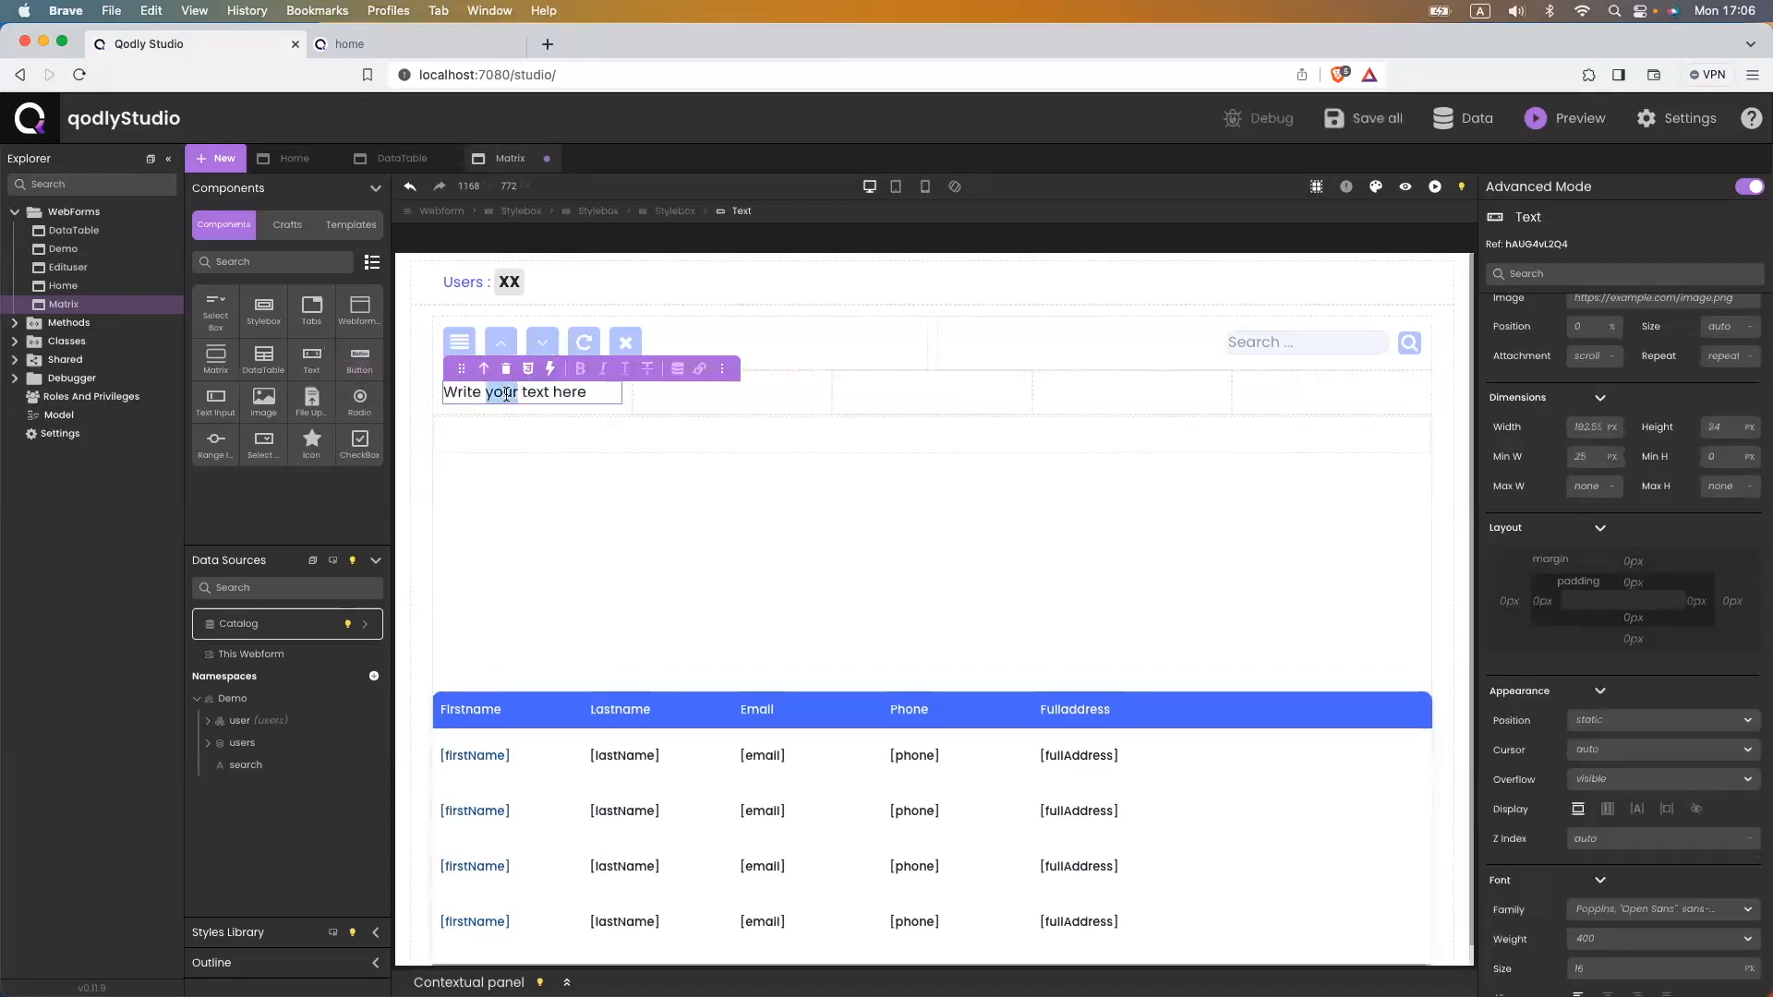
- Label the first header cell User and add a second Text reading Email
{"action": "triple_click", "coordinate": [506, 394]}
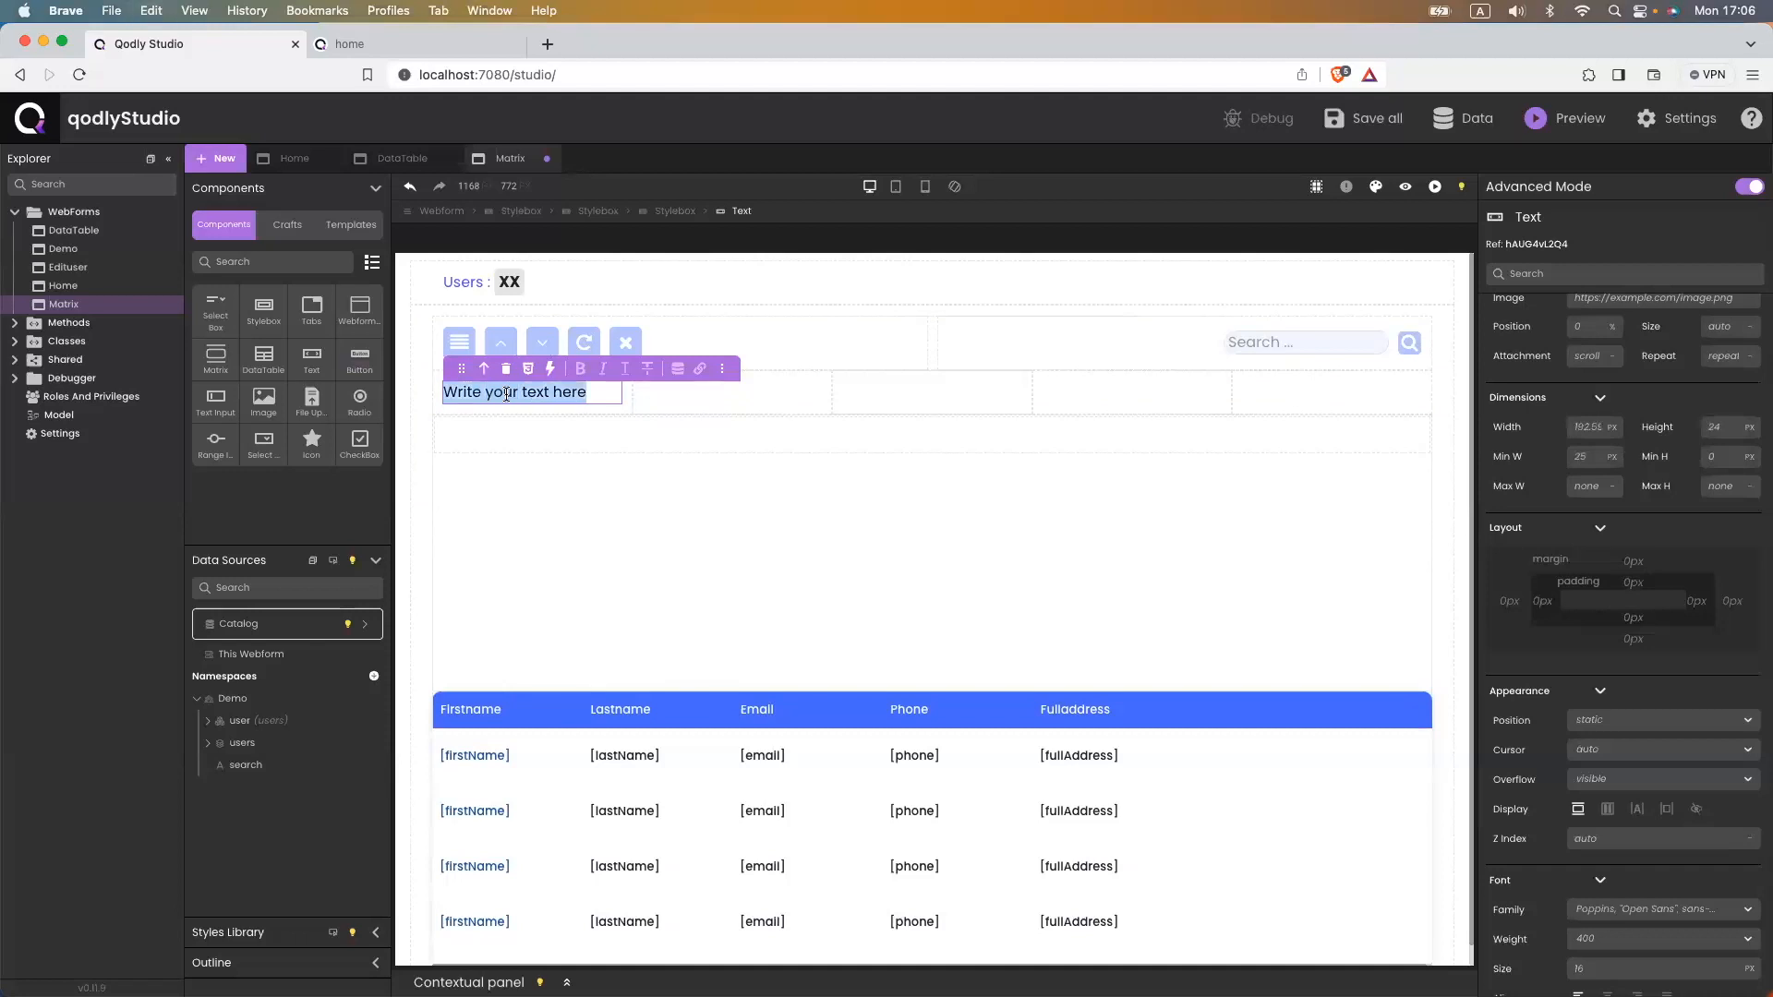
{"action": "type", "text": "User"}
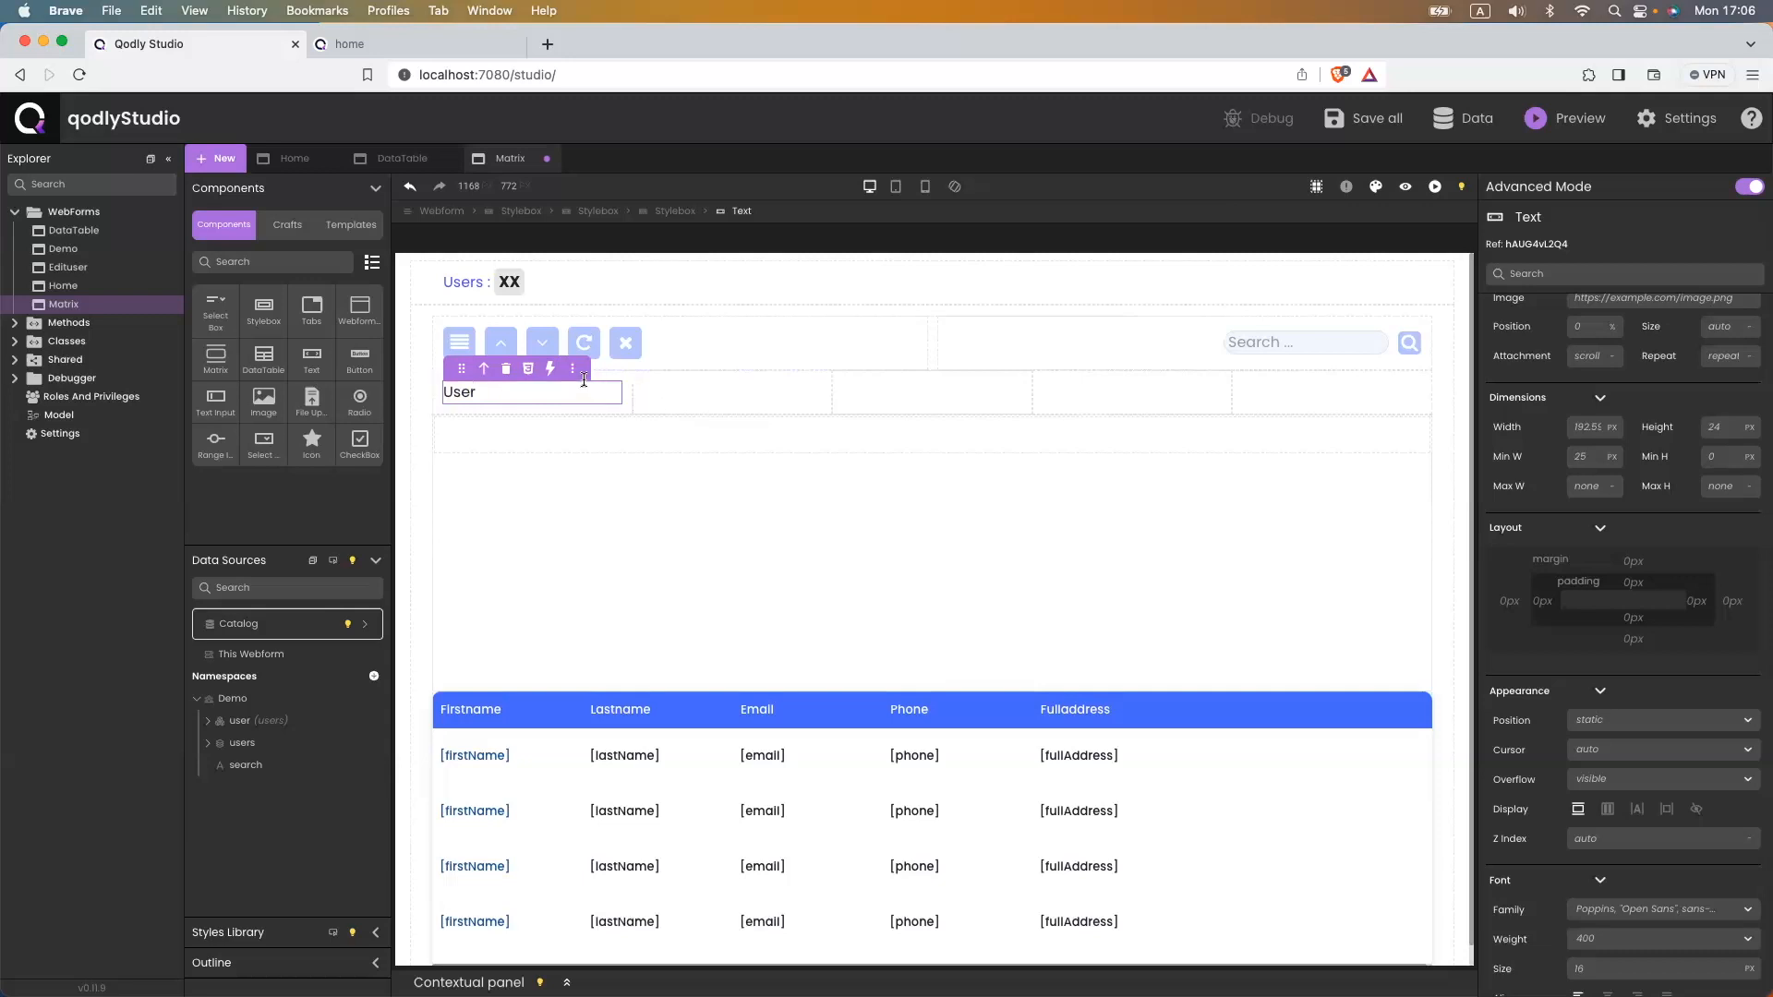
{"action": "left_click_drag", "start_coordinate": [319, 359], "coordinate": [776, 404]}
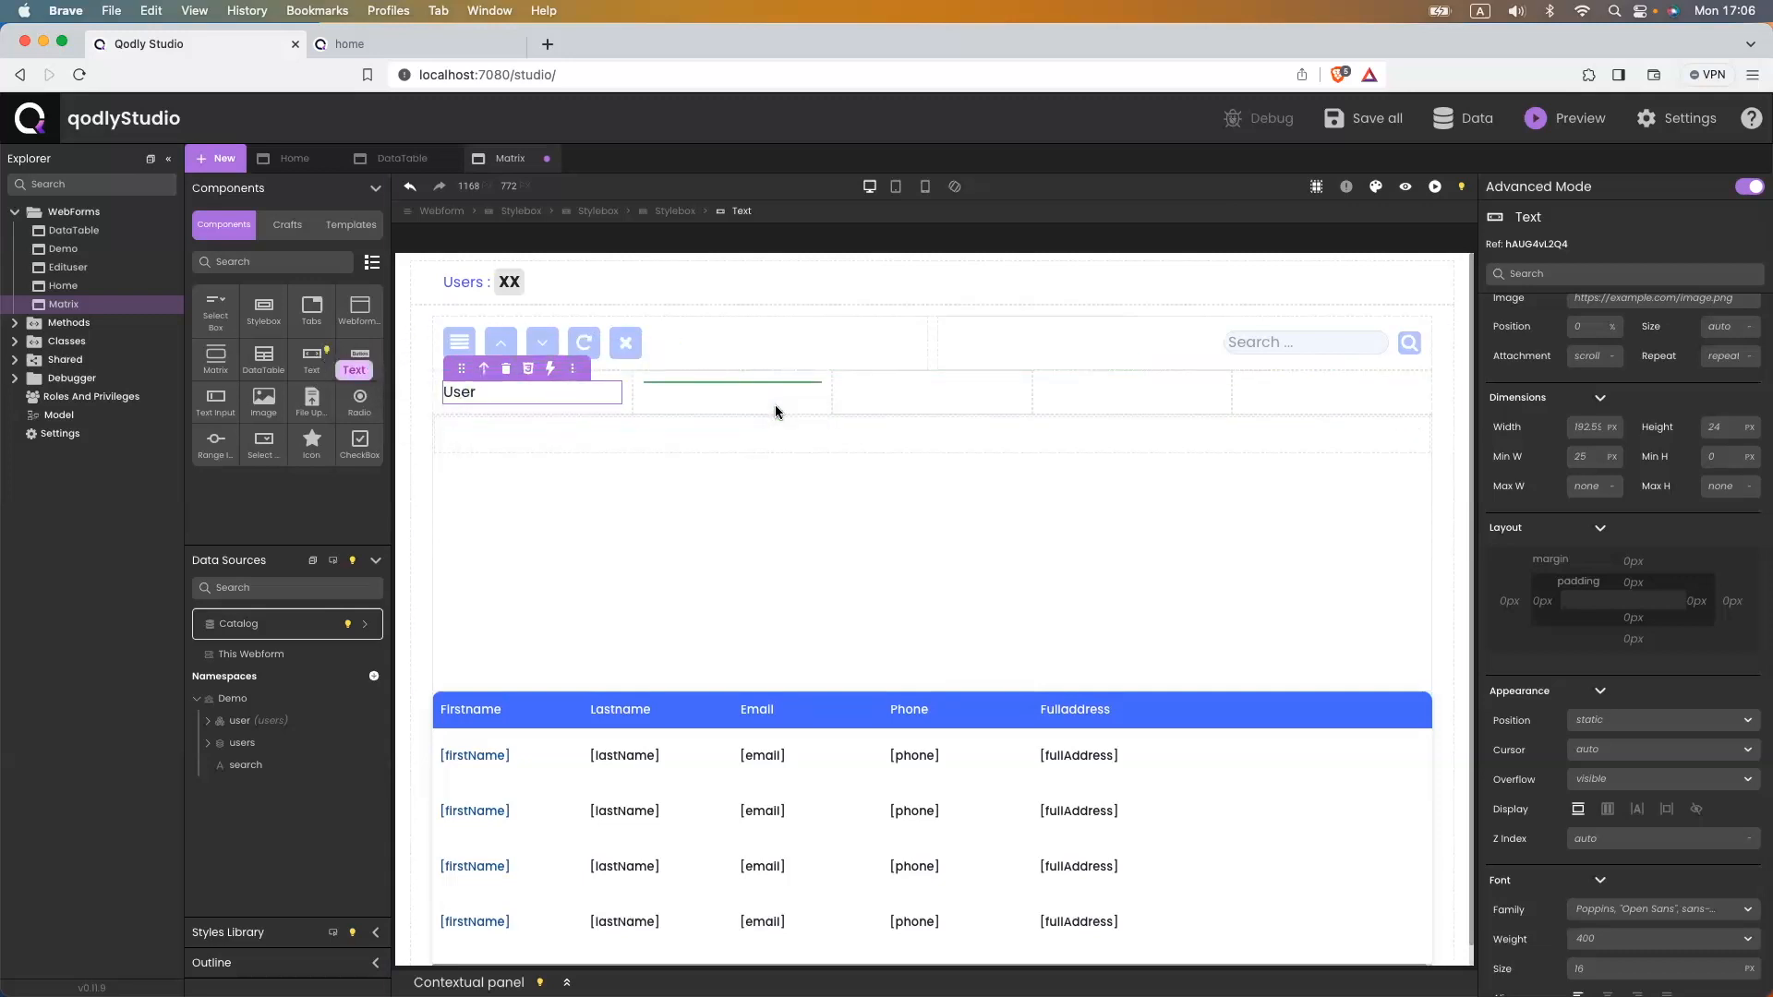
{"action": "double_click", "coordinate": [729, 394]}
{"action": "key", "text": "ctrl+a"}
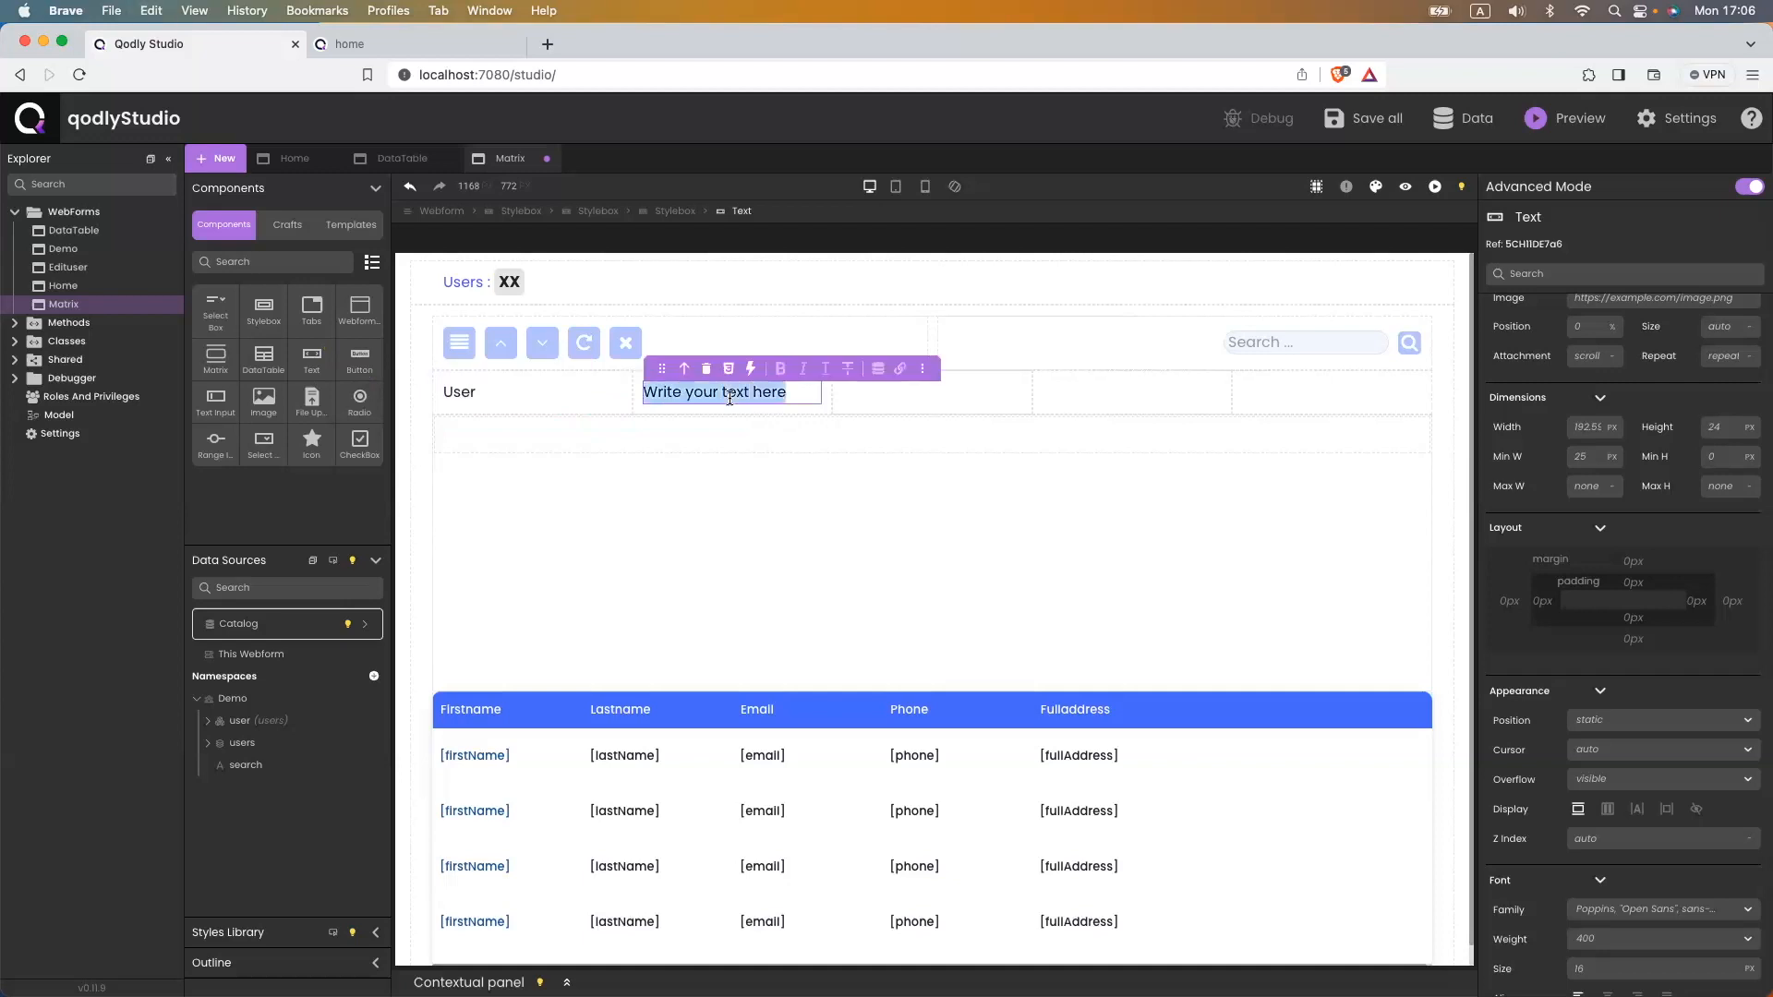
{"action": "key", "text": "BackSpace"}
{"action": "type", "text": "Email"}
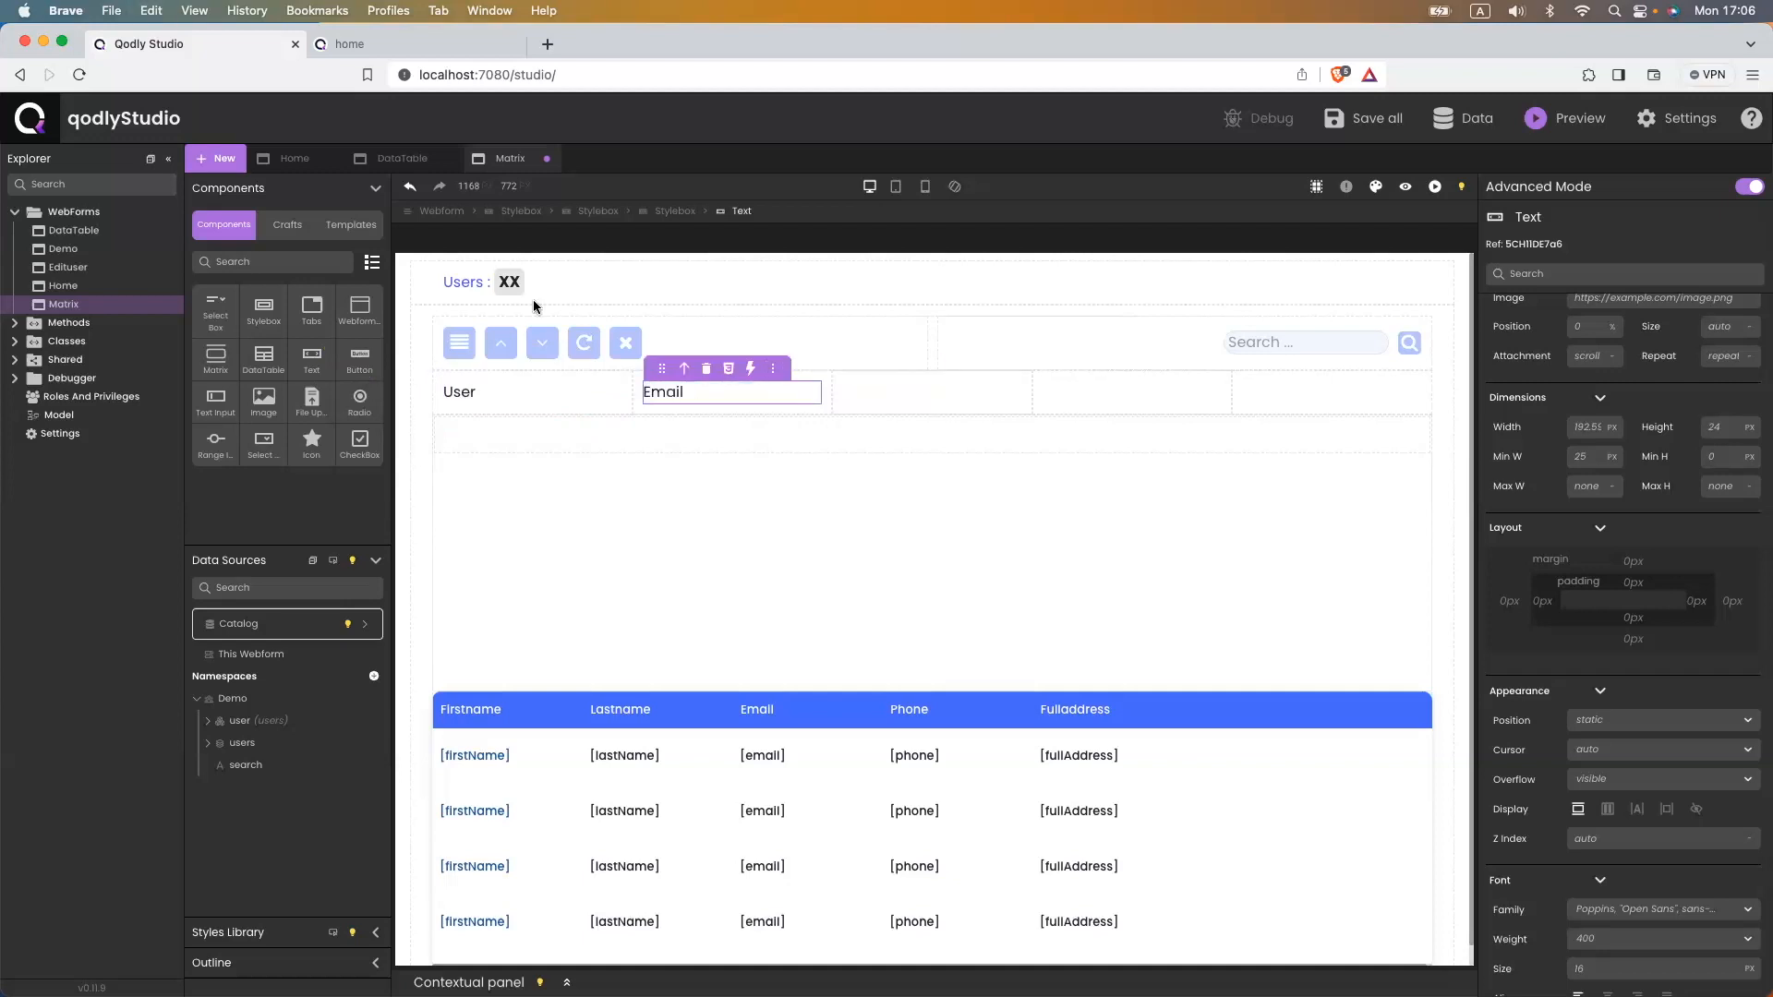
- Add Text elements to the third, fourth and fifth boxes and label the third Phone
{"action": "left_click_drag", "start_coordinate": [311, 366], "coordinate": [916, 395]}
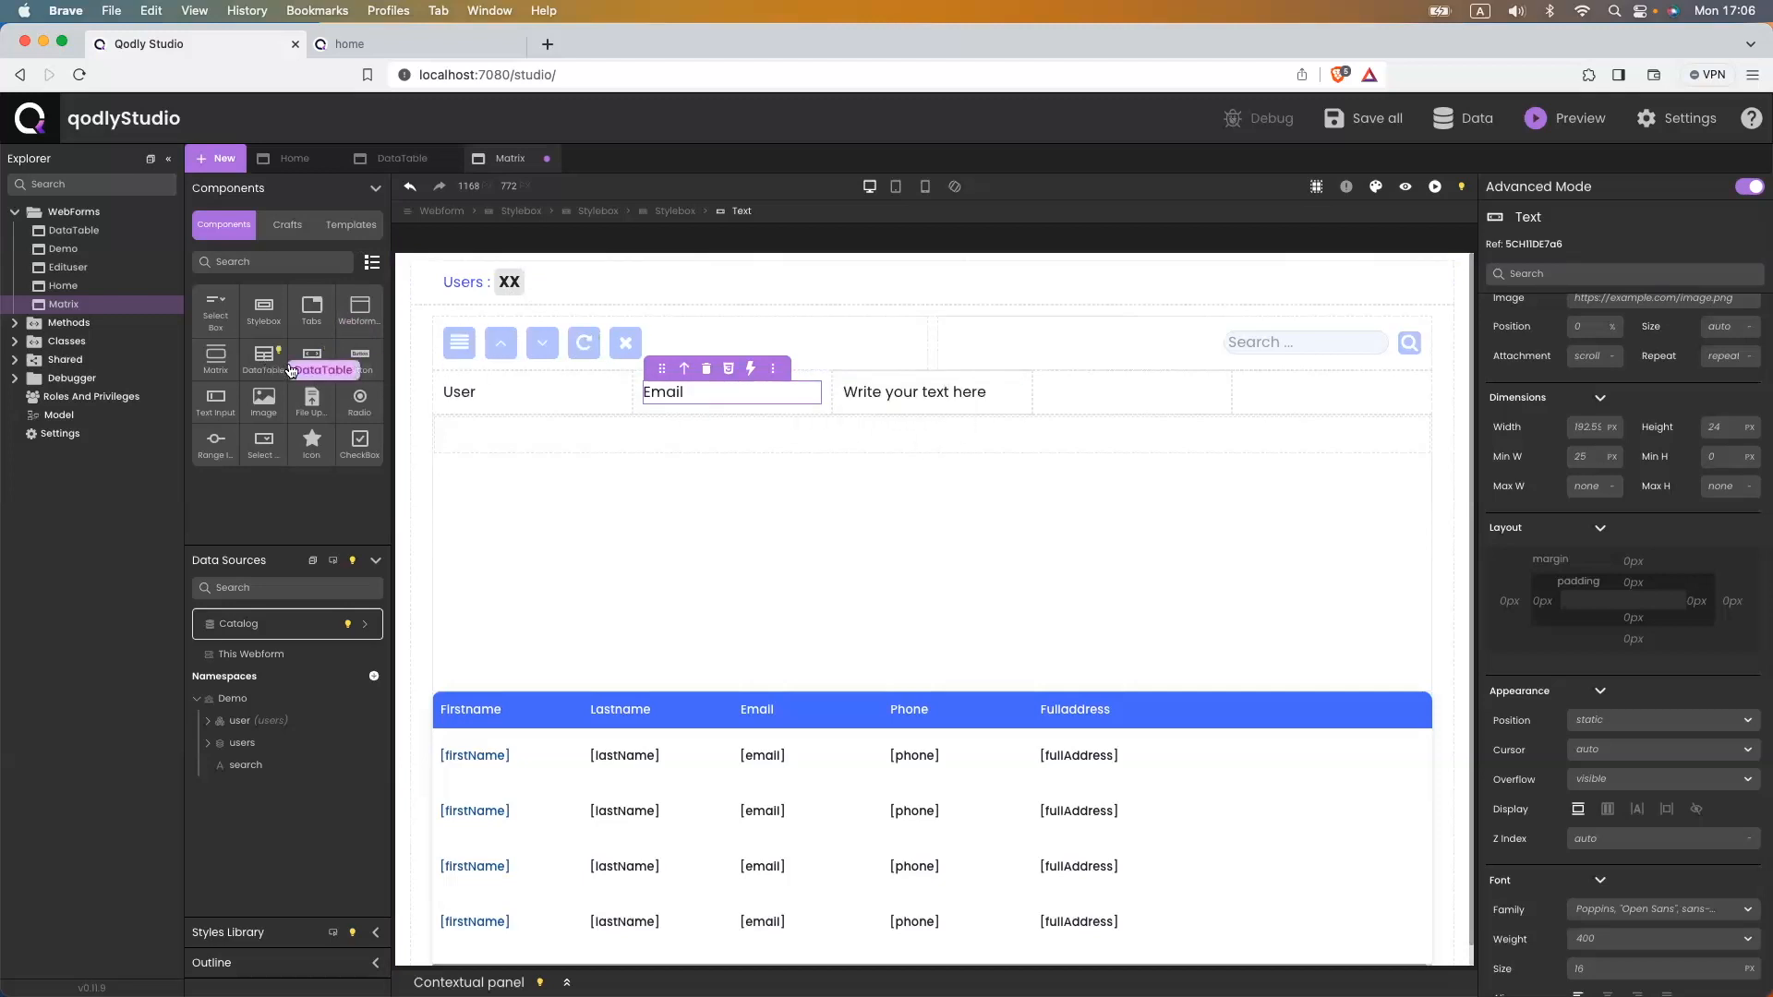
{"action": "left_click_drag", "start_coordinate": [311, 360], "coordinate": [1094, 417]}
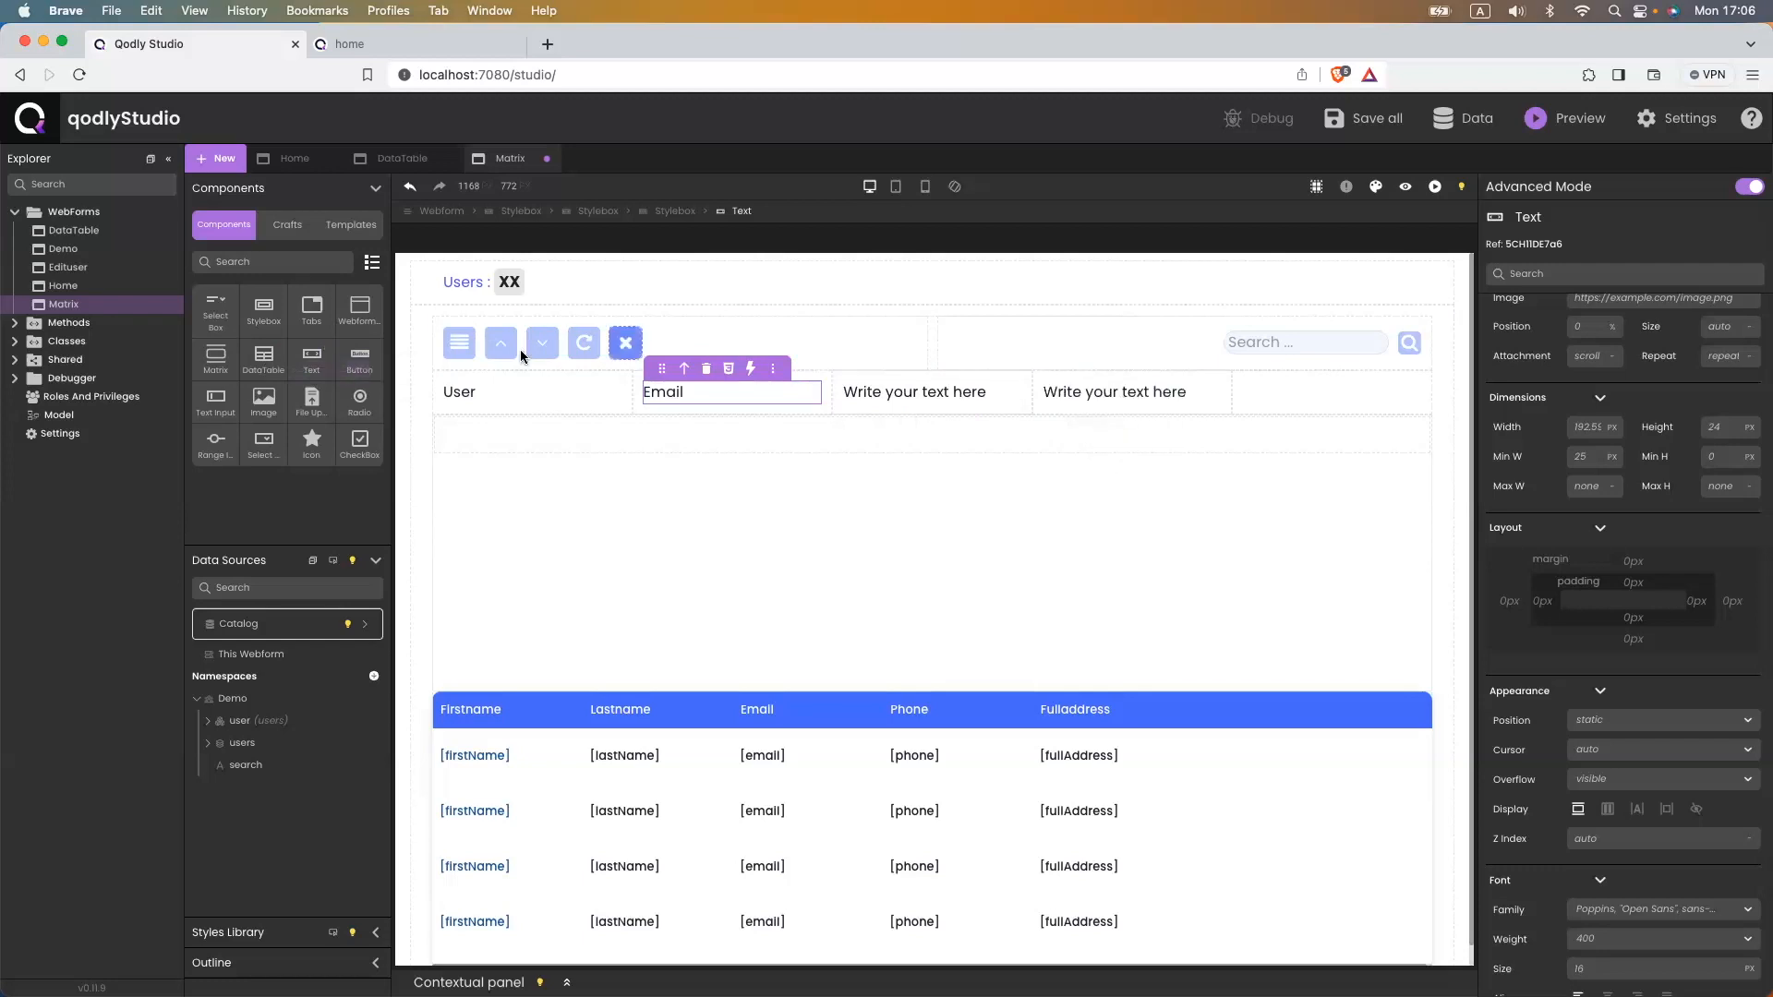
{"action": "left_click_drag", "start_coordinate": [305, 360], "coordinate": [1325, 395]}
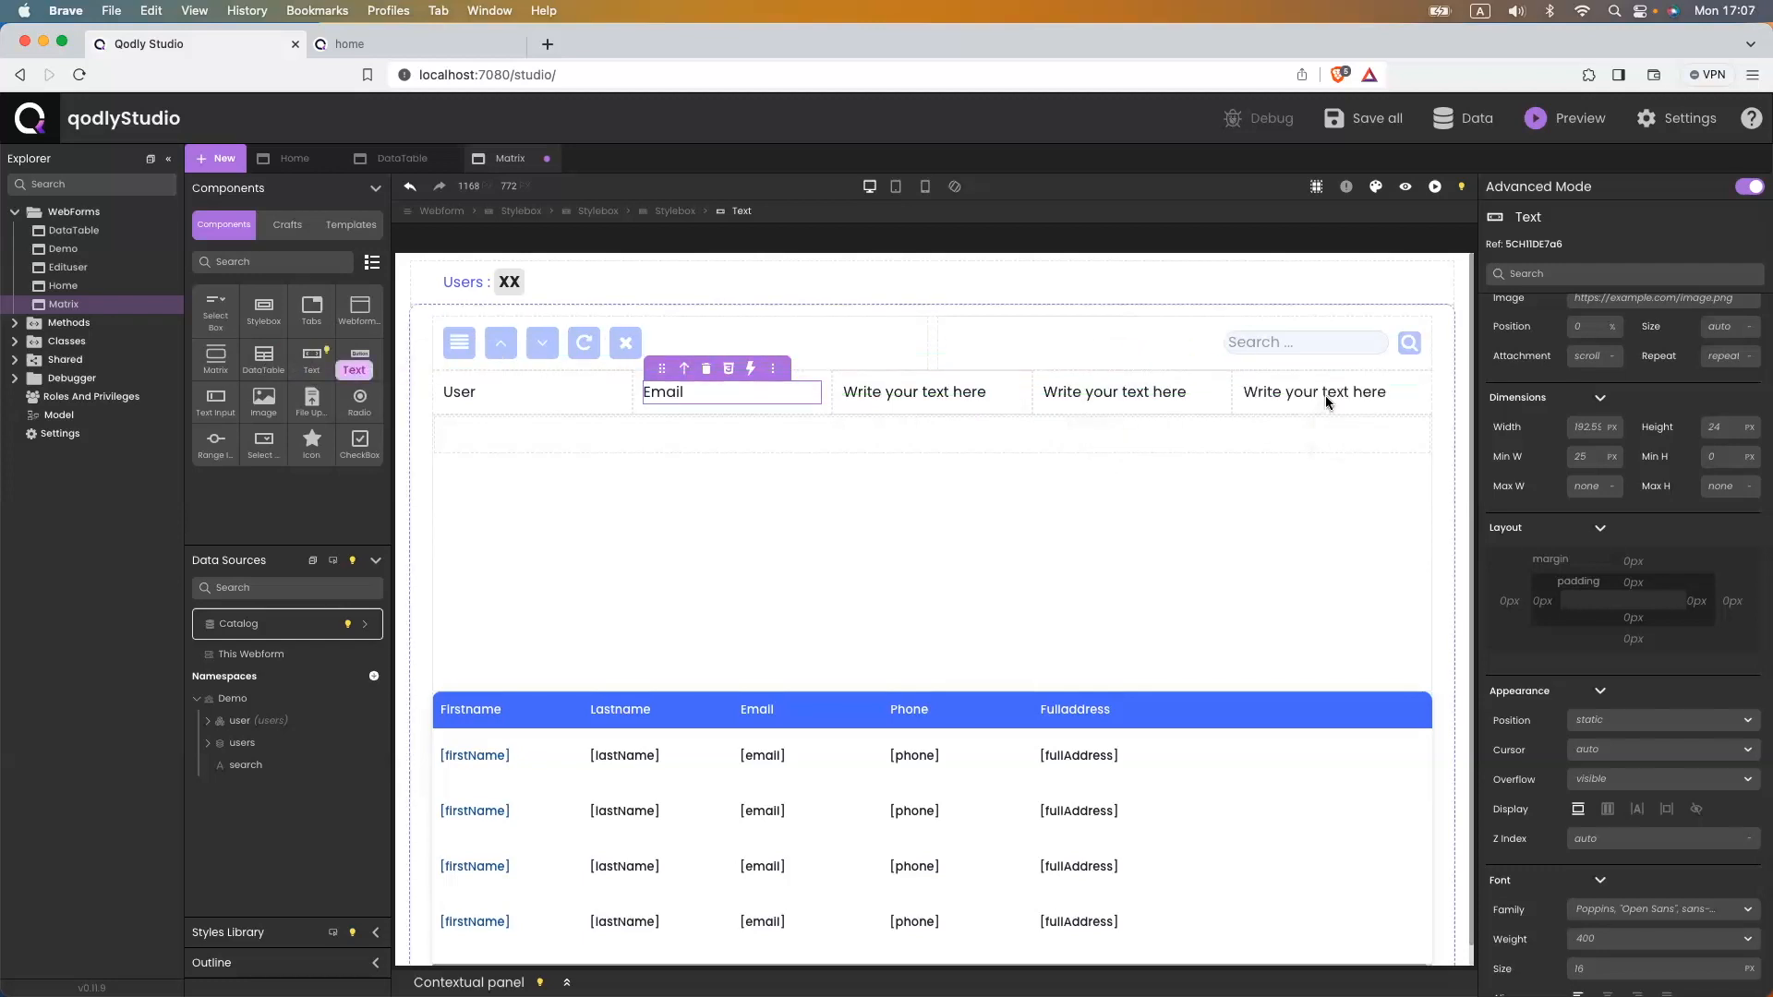
{"action": "double_click", "coordinate": [873, 393]}
{"action": "key", "text": "super+a"}
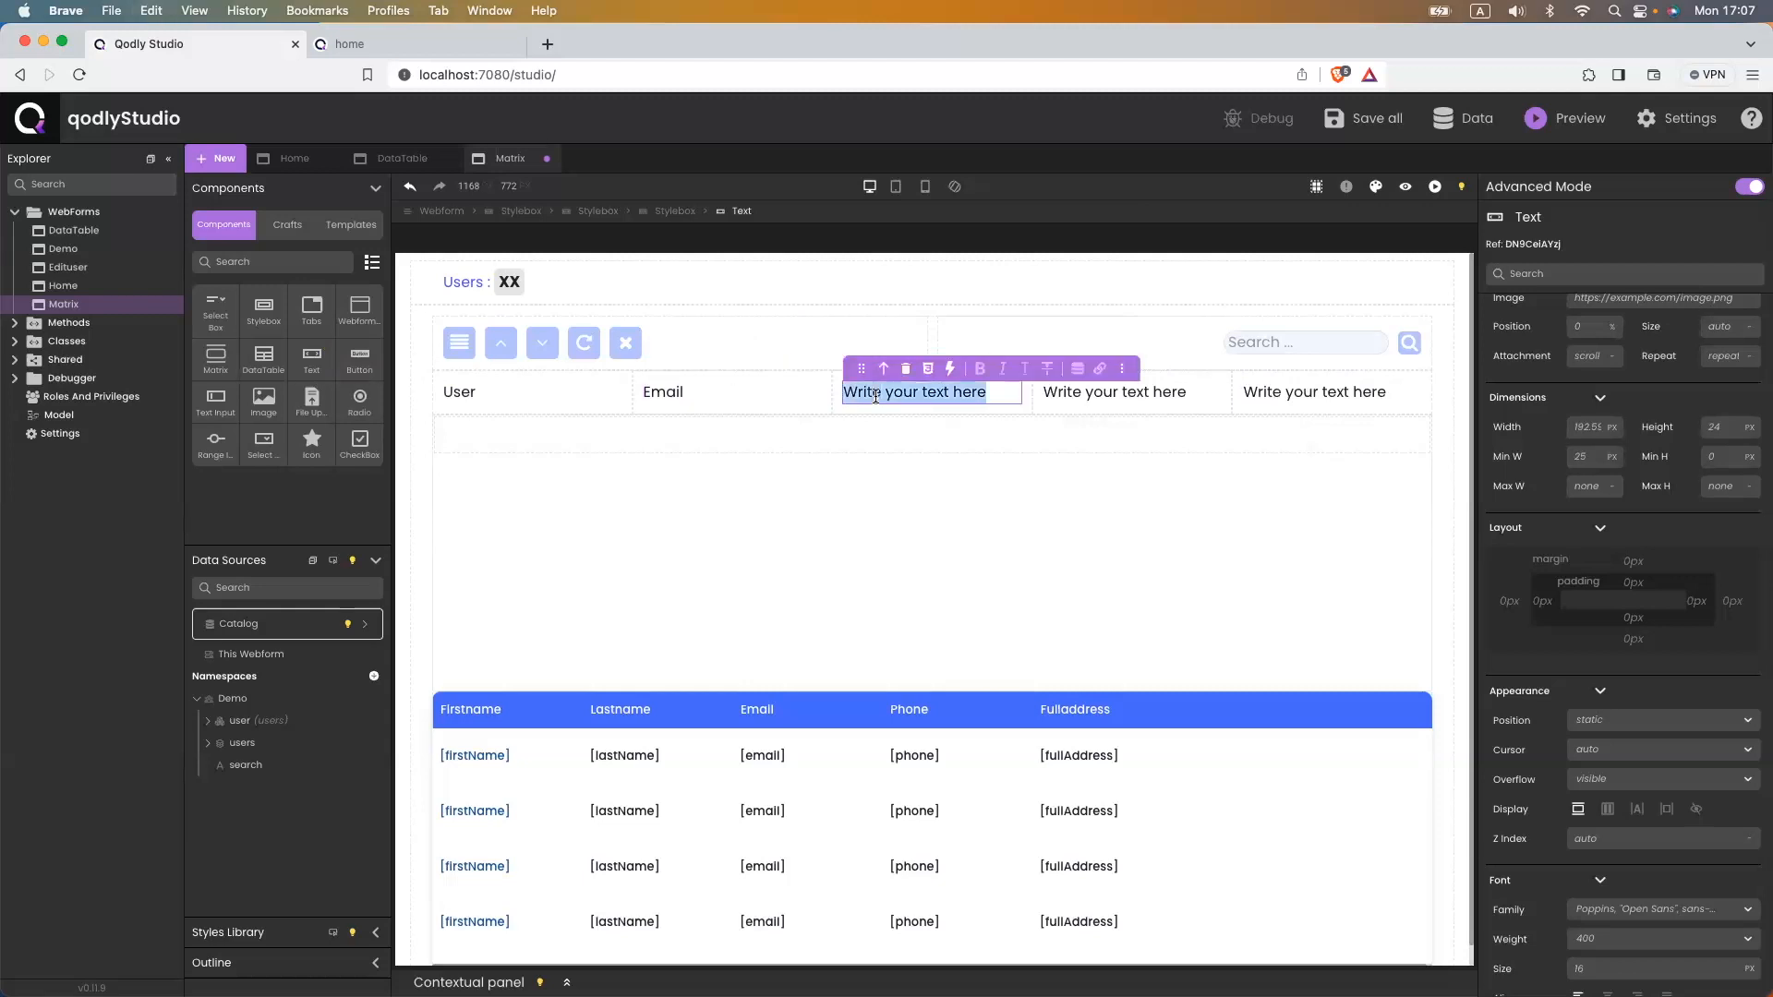
{"action": "type", "text": "Phone"}
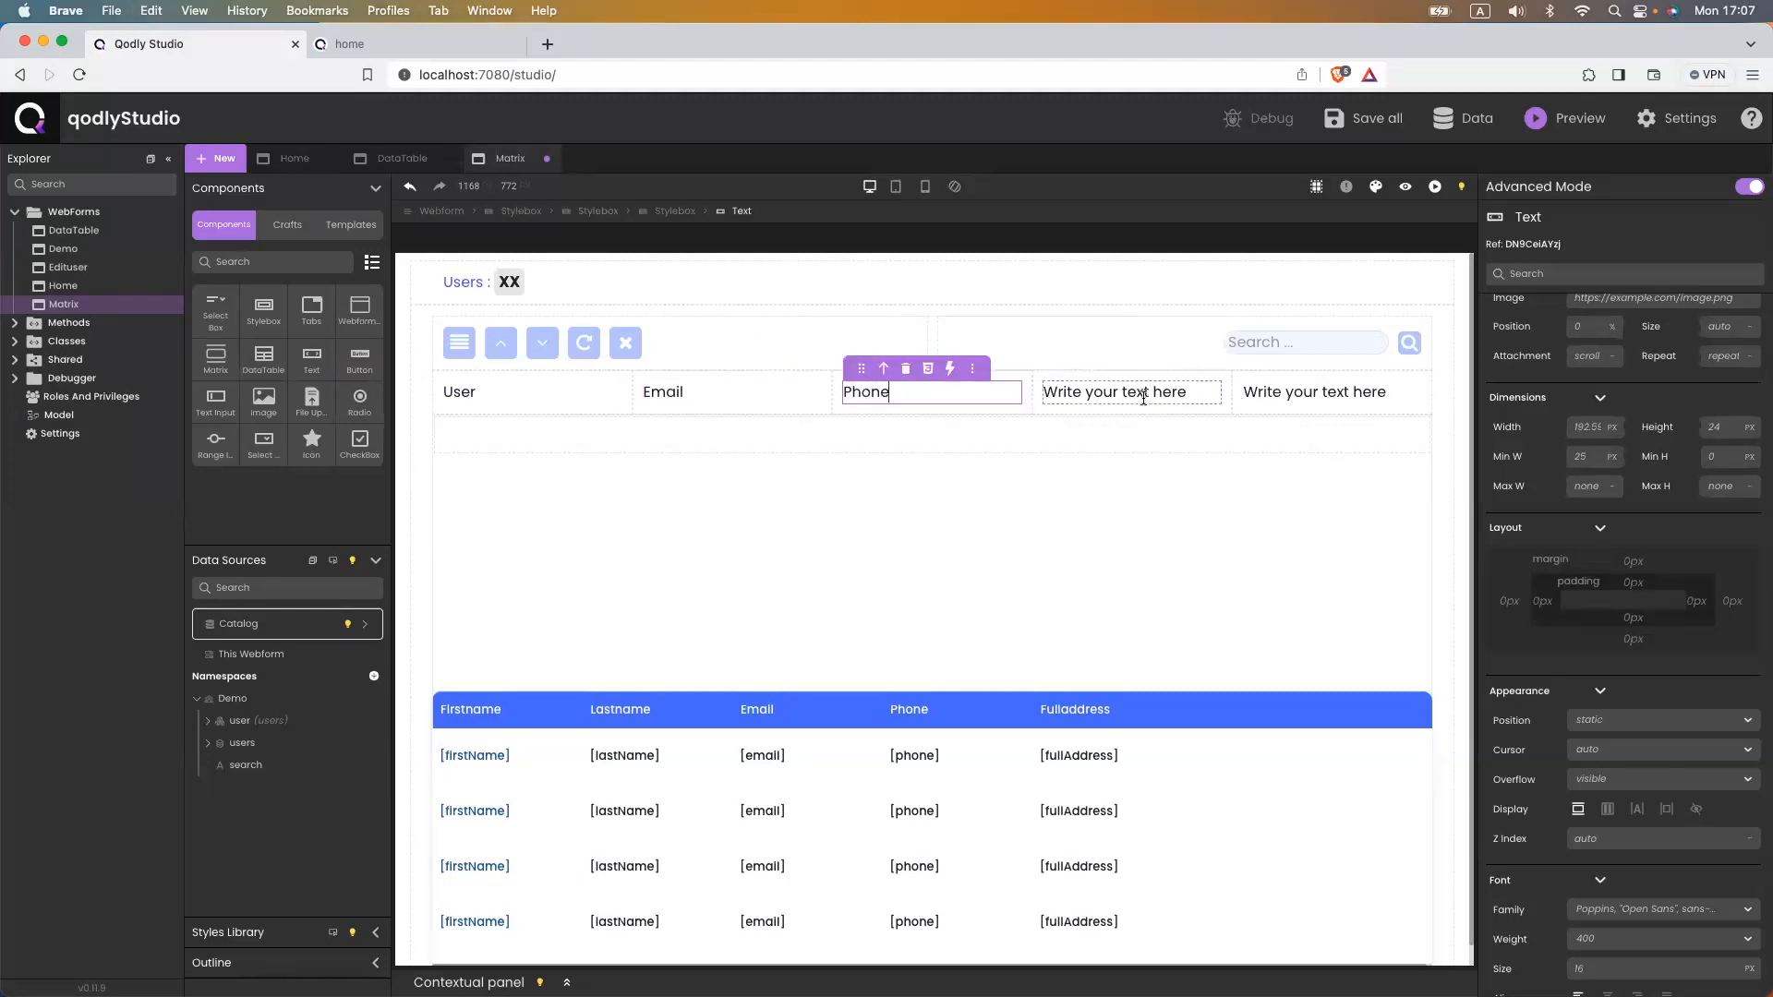
- Label the fourth and fifth cells Address and Action, then save the webform
{"action": "double_click", "coordinate": [1113, 397]}
{"action": "key", "text": "super+a"}
{"action": "type", "text": "Address"}
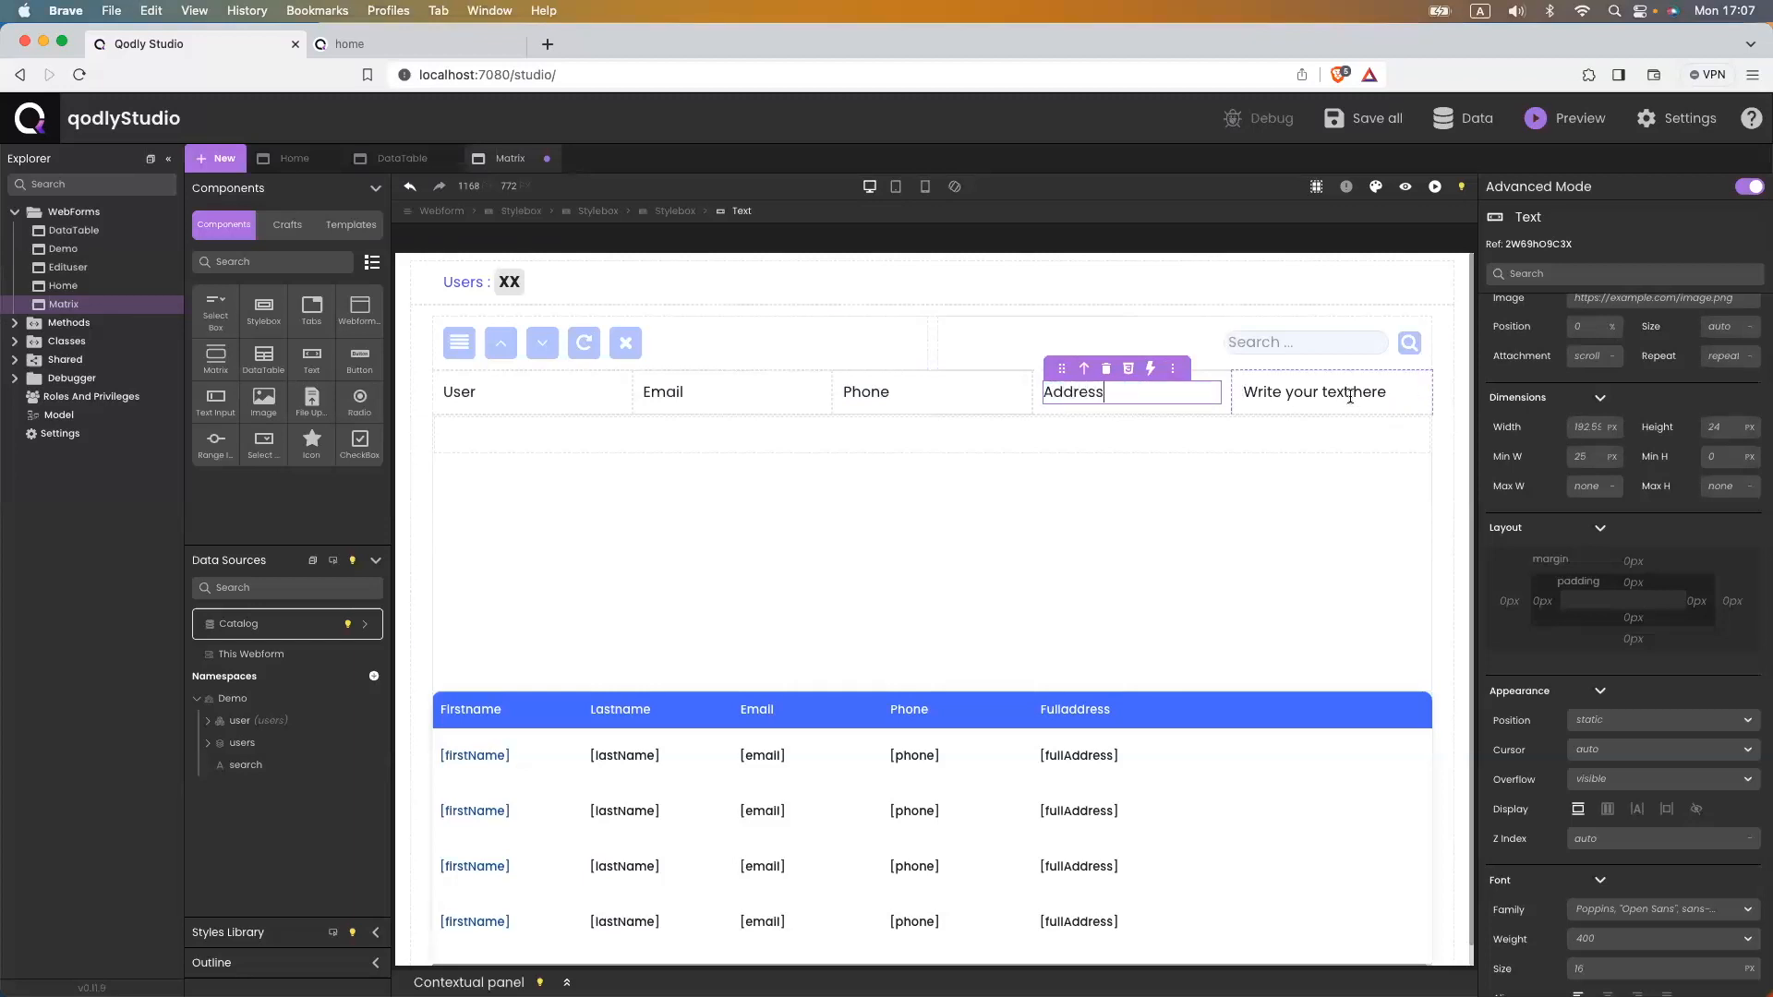
{"action": "double_click", "coordinate": [1349, 397]}
{"action": "key", "text": "super+a"}
{"action": "type", "text": "Action"}
{"action": "key", "text": "super+s"}
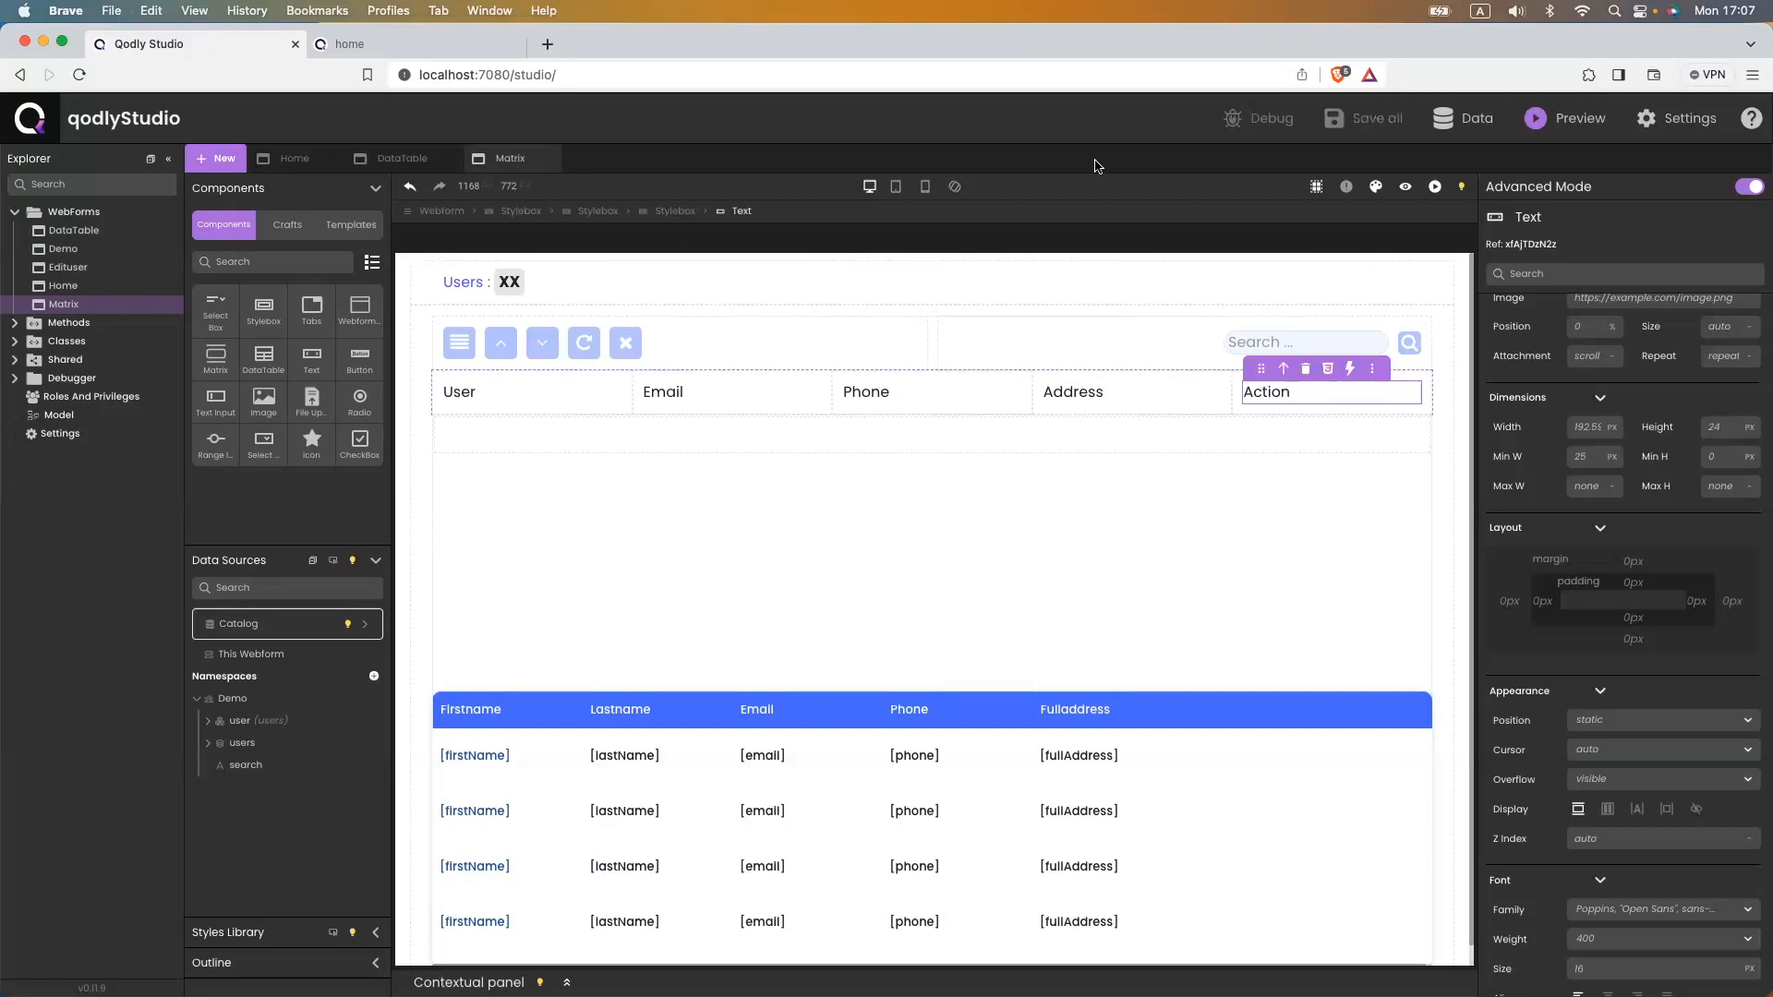
- Reload the rendered users page in the browser to show the User/Email/Phone/Address/Action header
{"action": "left_click", "coordinate": [462, 46]}
{"action": "left_click", "coordinate": [470, 74]}
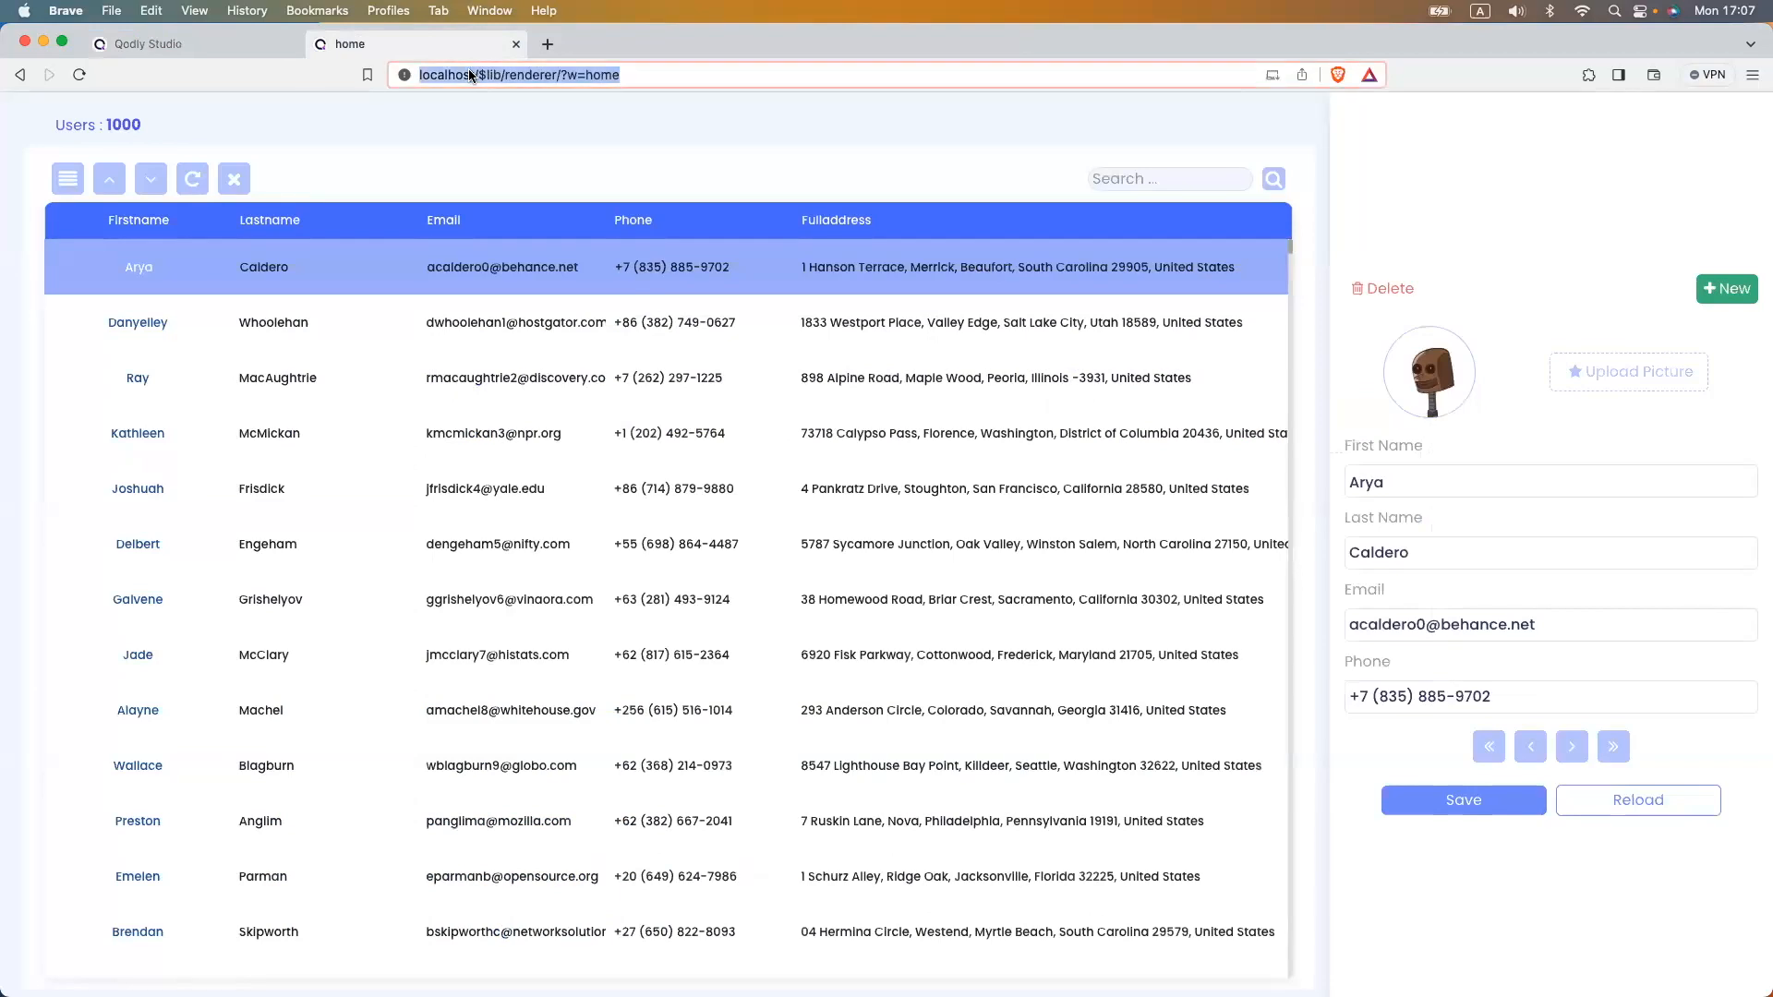
{"action": "key", "text": "Return"}
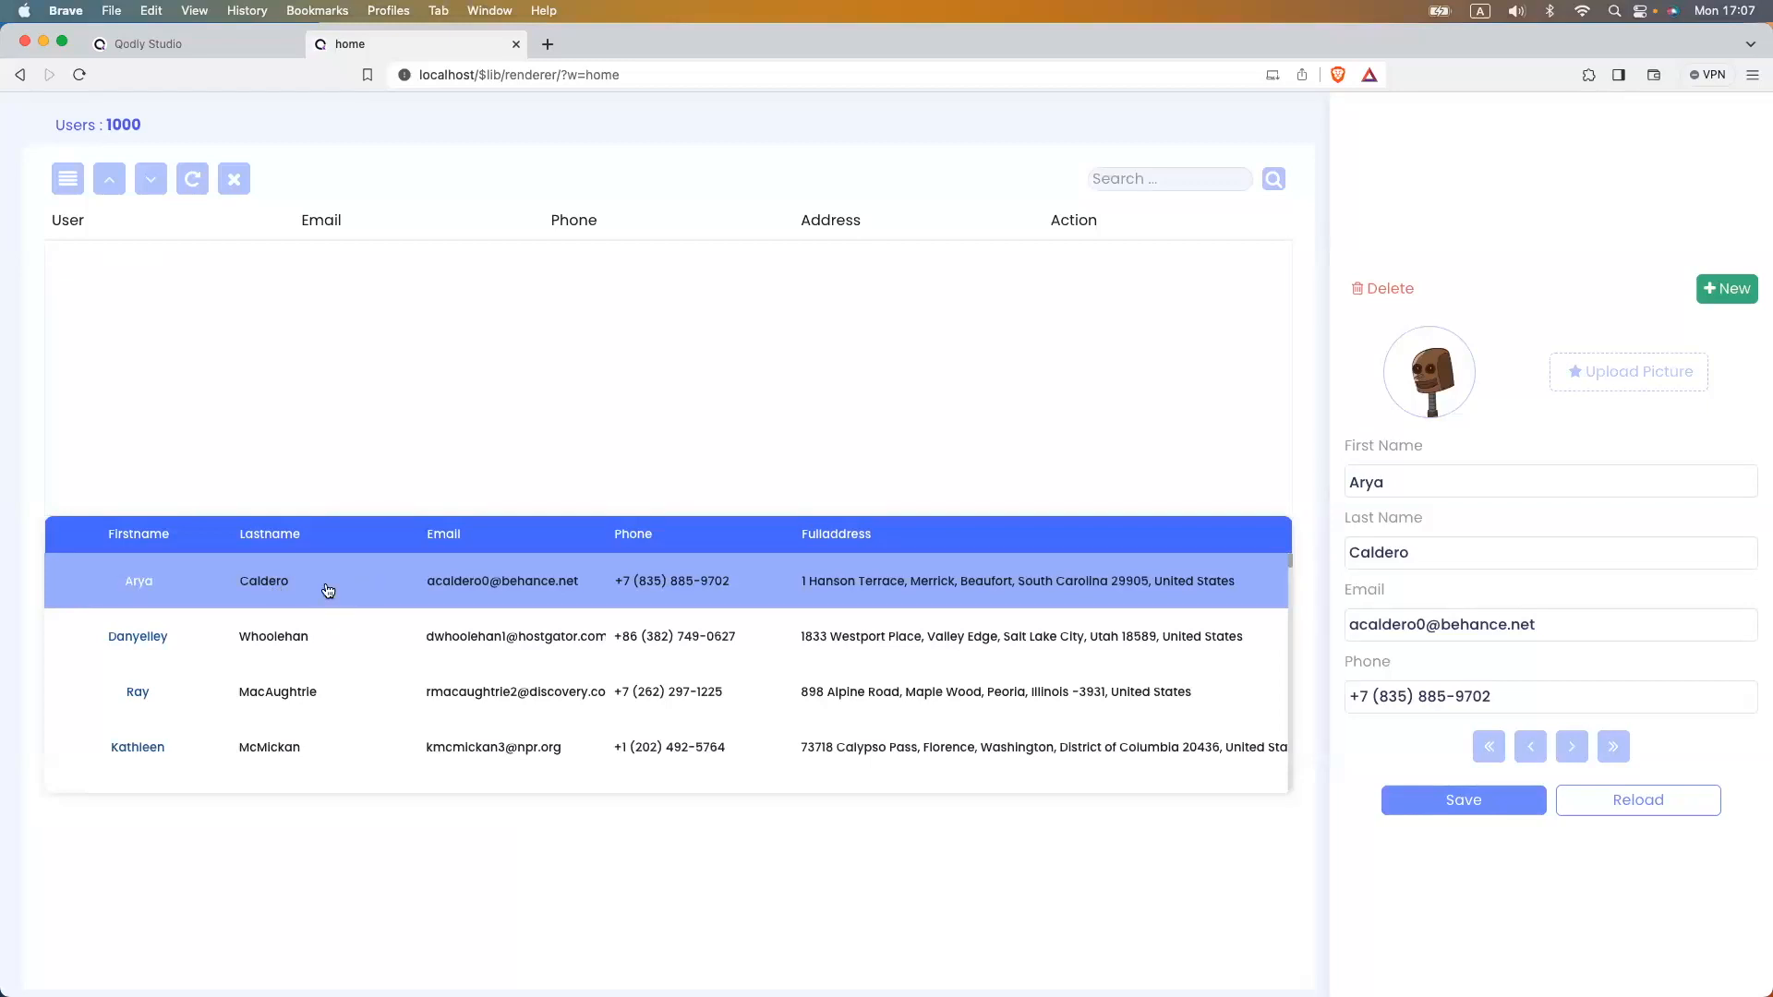
- Select the header row Stylebox, set its height to 40 px, and save the webform
{"action": "left_click", "coordinate": [218, 46]}
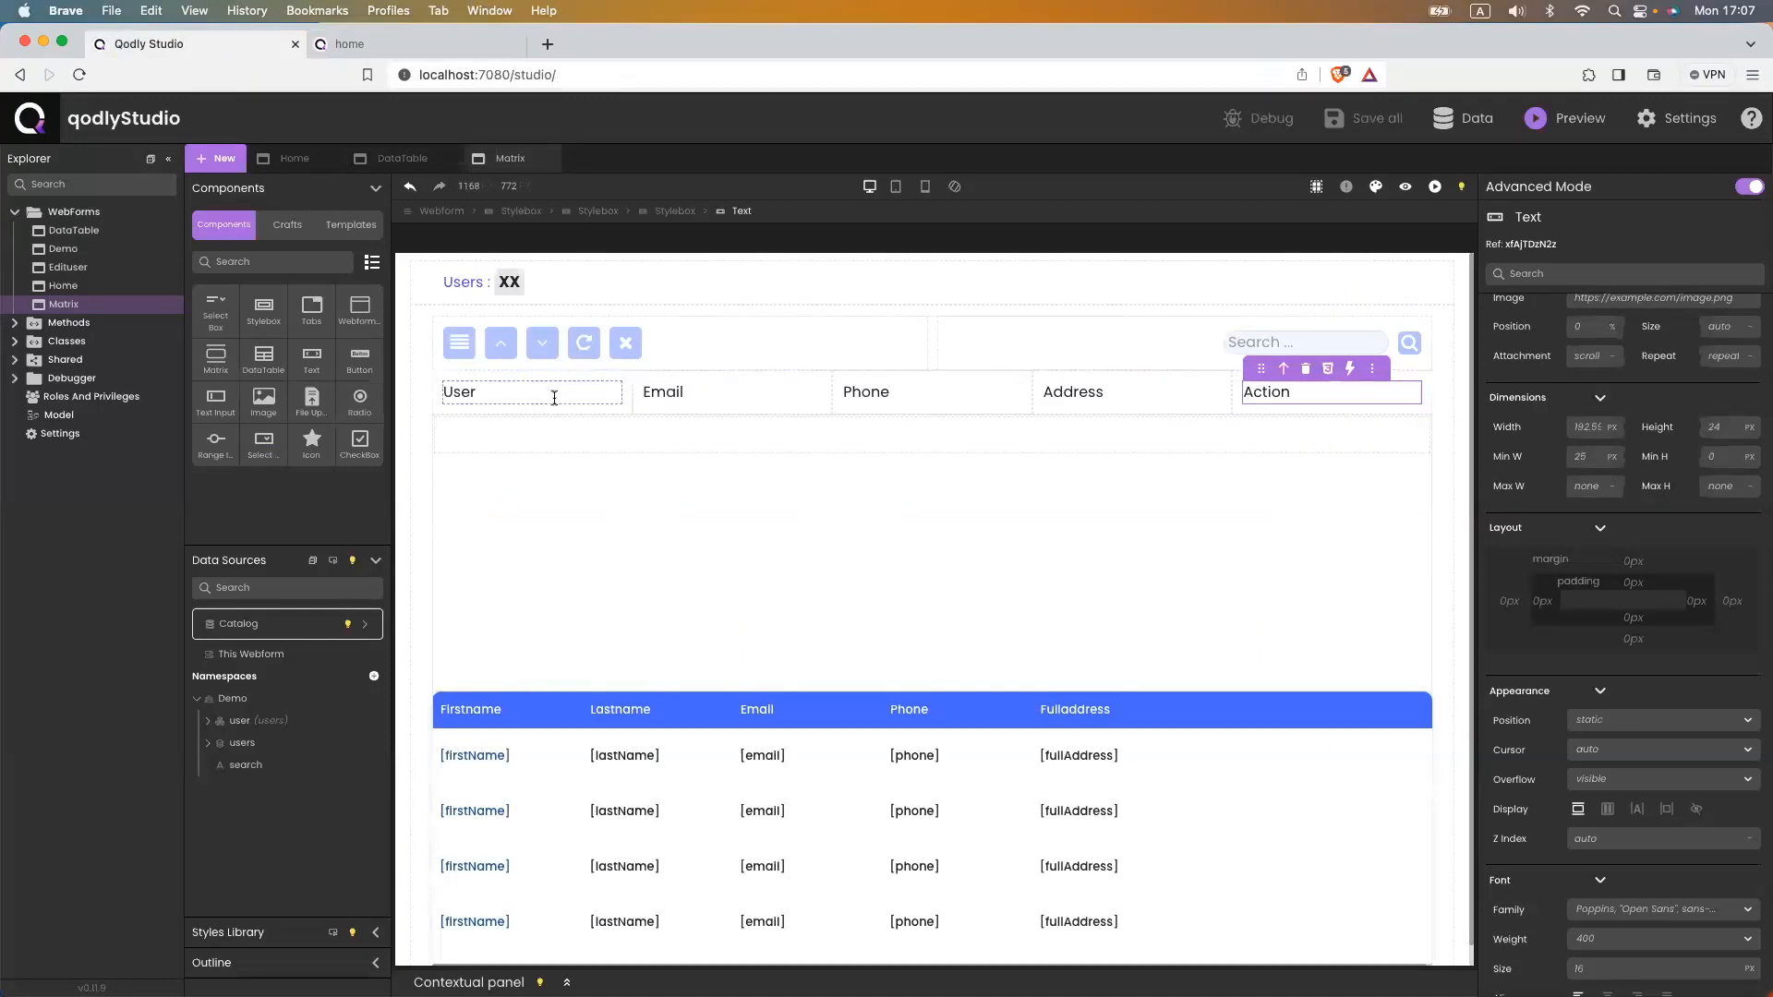
{"action": "left_click", "coordinate": [519, 412]}
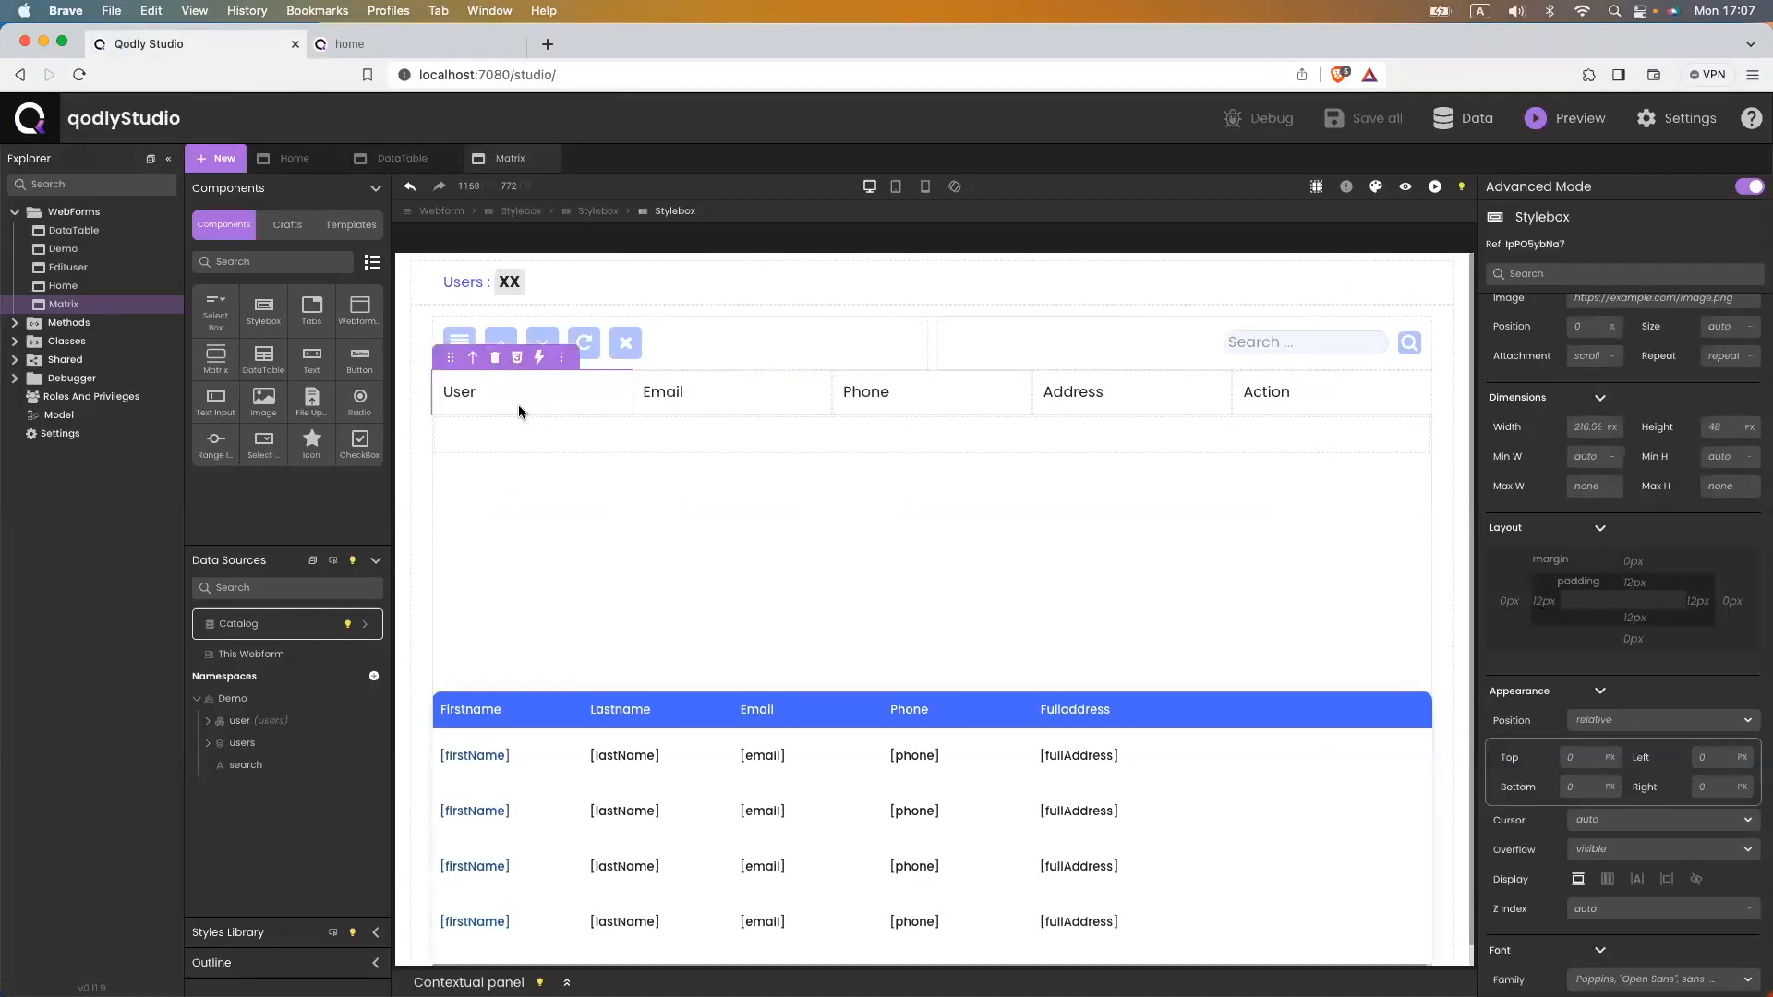
{"action": "left_click", "coordinate": [517, 703]}
{"action": "scroll", "coordinate": [1631, 383], "scroll_direction": "up", "scroll_amount": 5}
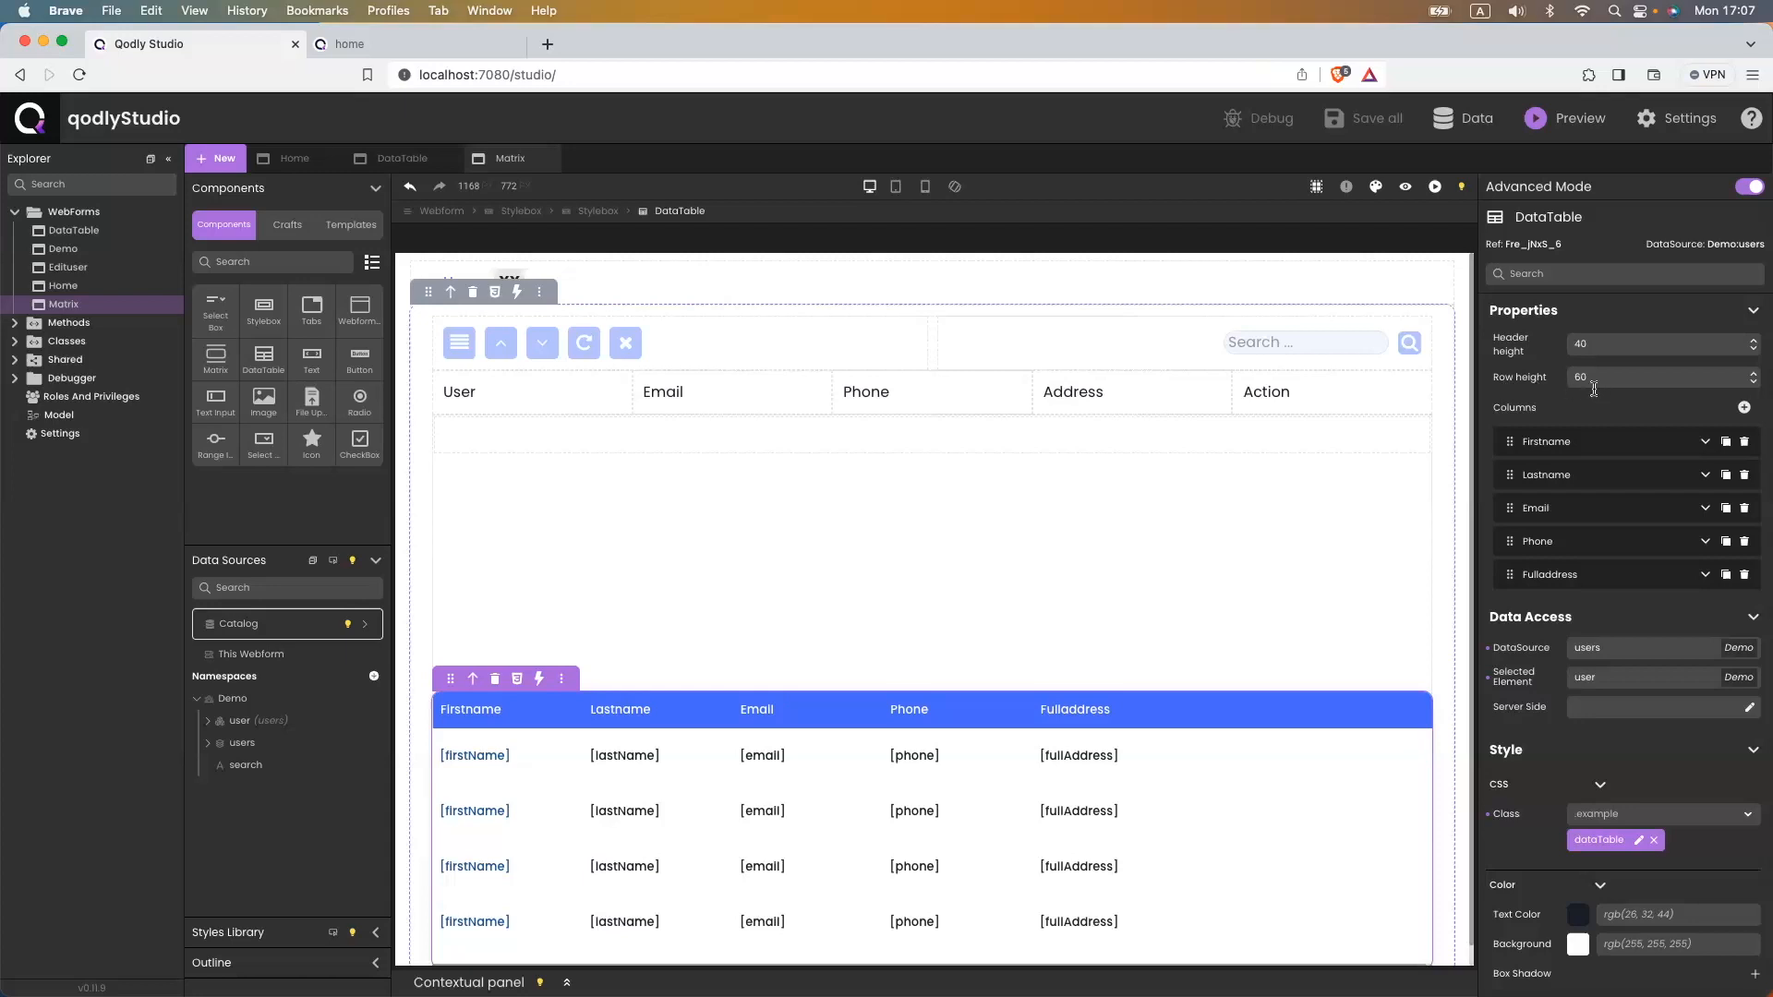
{"action": "left_click", "coordinate": [479, 408]}
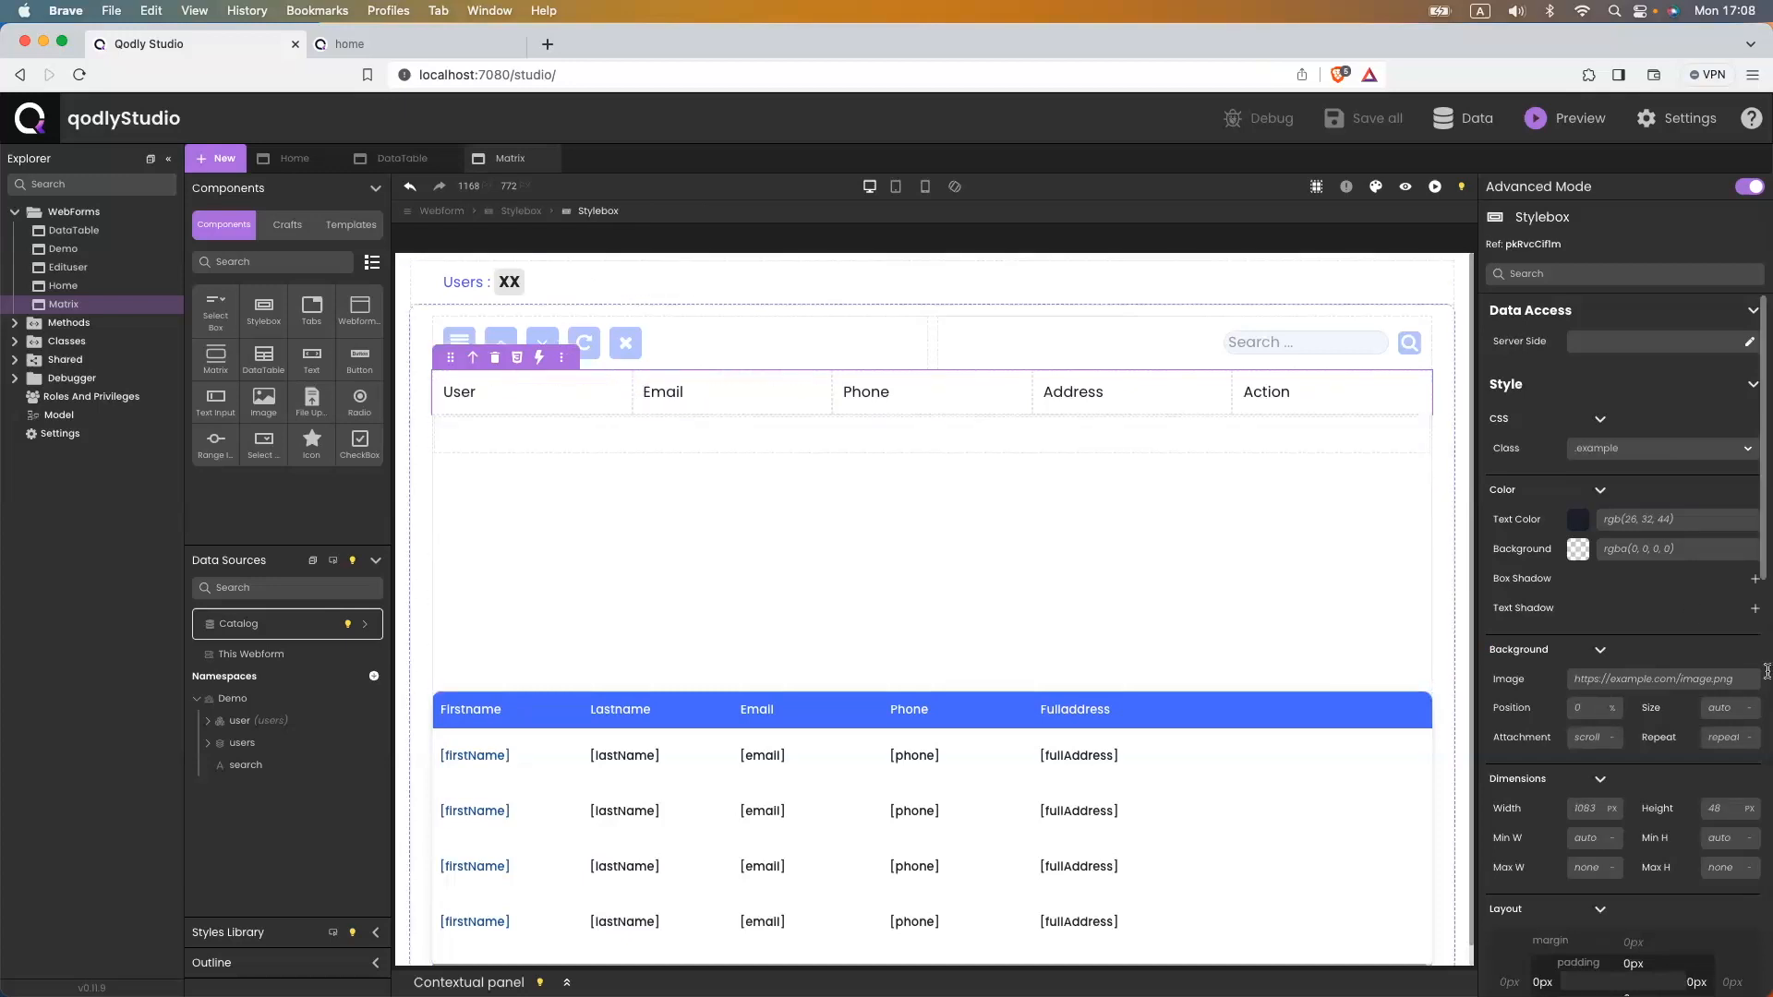
{"action": "left_click", "coordinate": [1719, 810]}
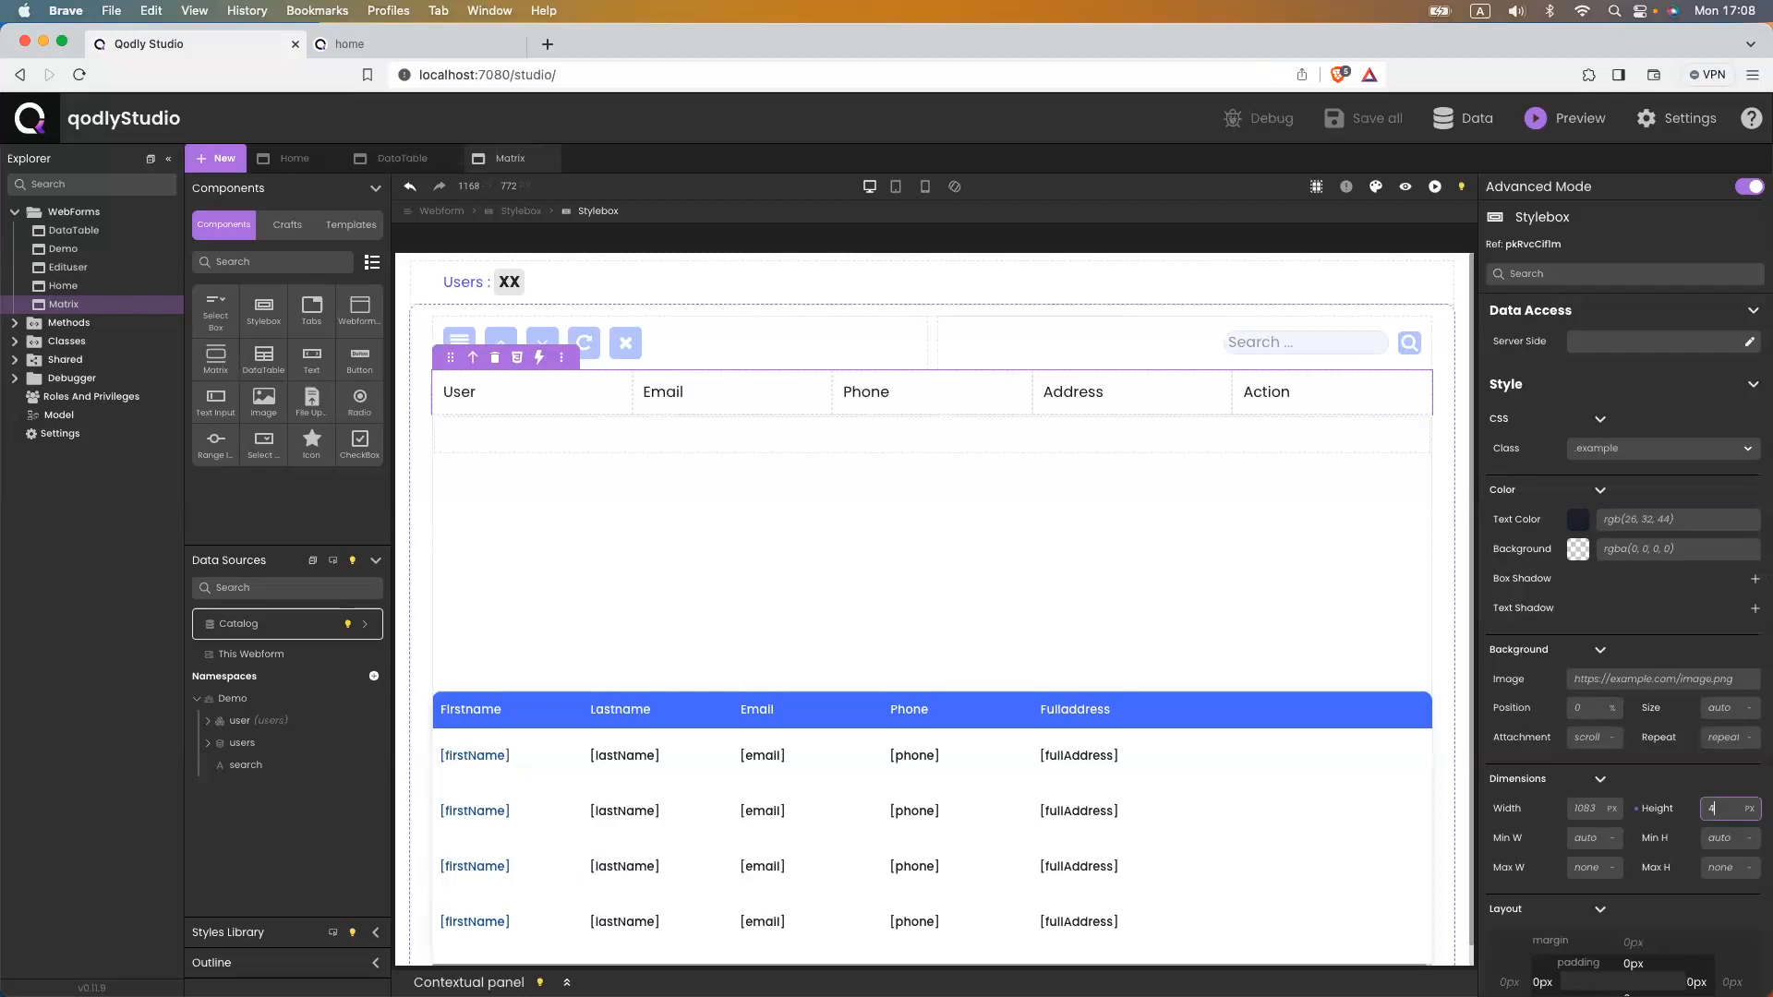
{"action": "type", "text": "40"}
{"action": "key", "text": "Return"}
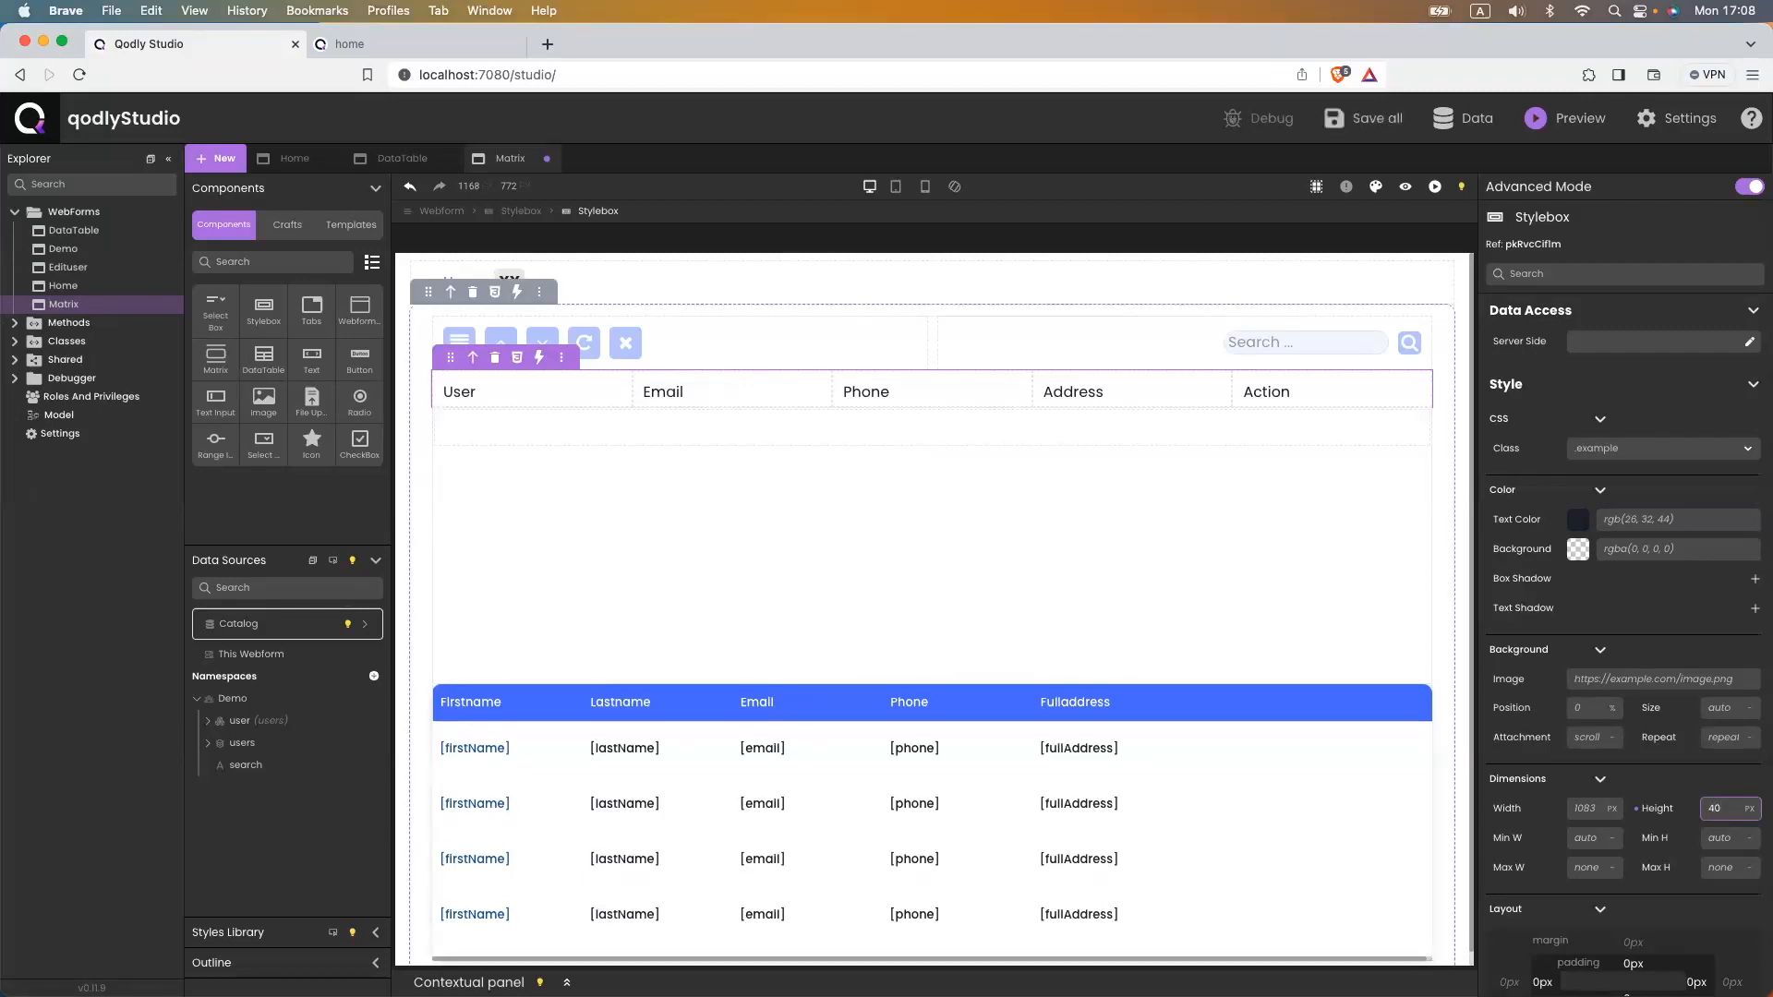
{"action": "key", "text": "super+s"}
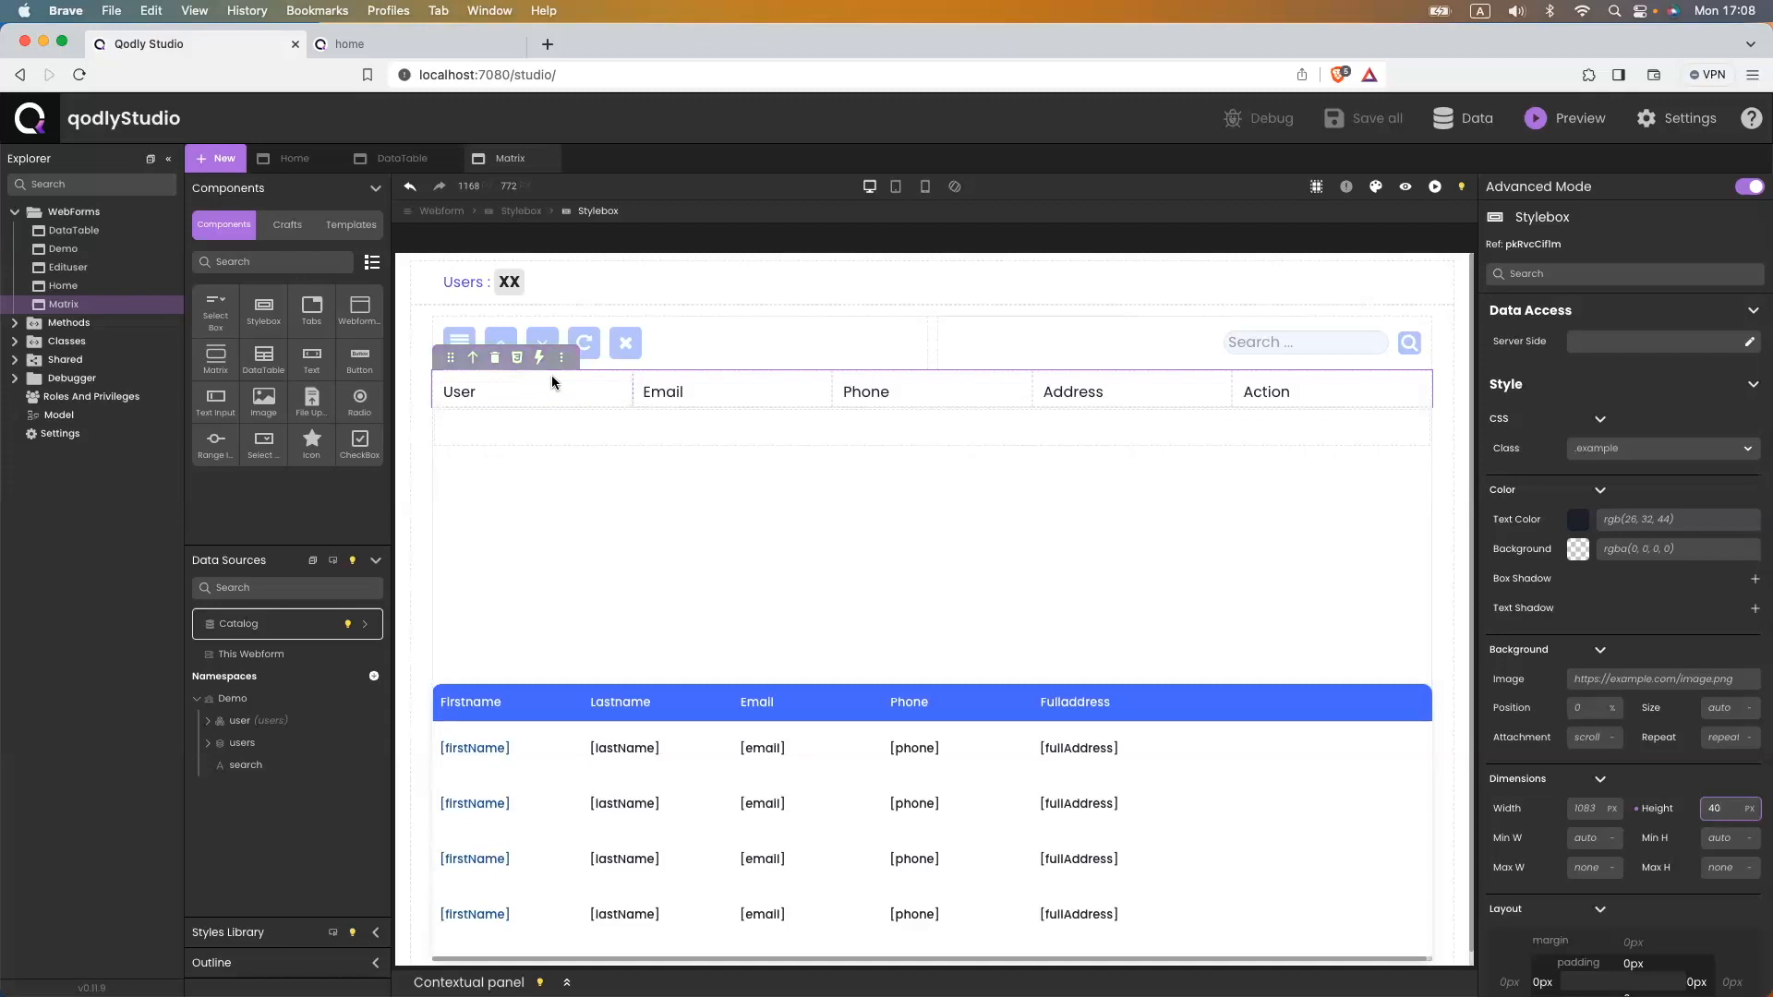
{"action": "left_click", "coordinate": [1636, 520]}
- Give the header row #FFF text on a #5177FE blue background and save the webform
{"action": "type", "text": "#FFF"}
{"action": "left_click", "coordinate": [1638, 541]}
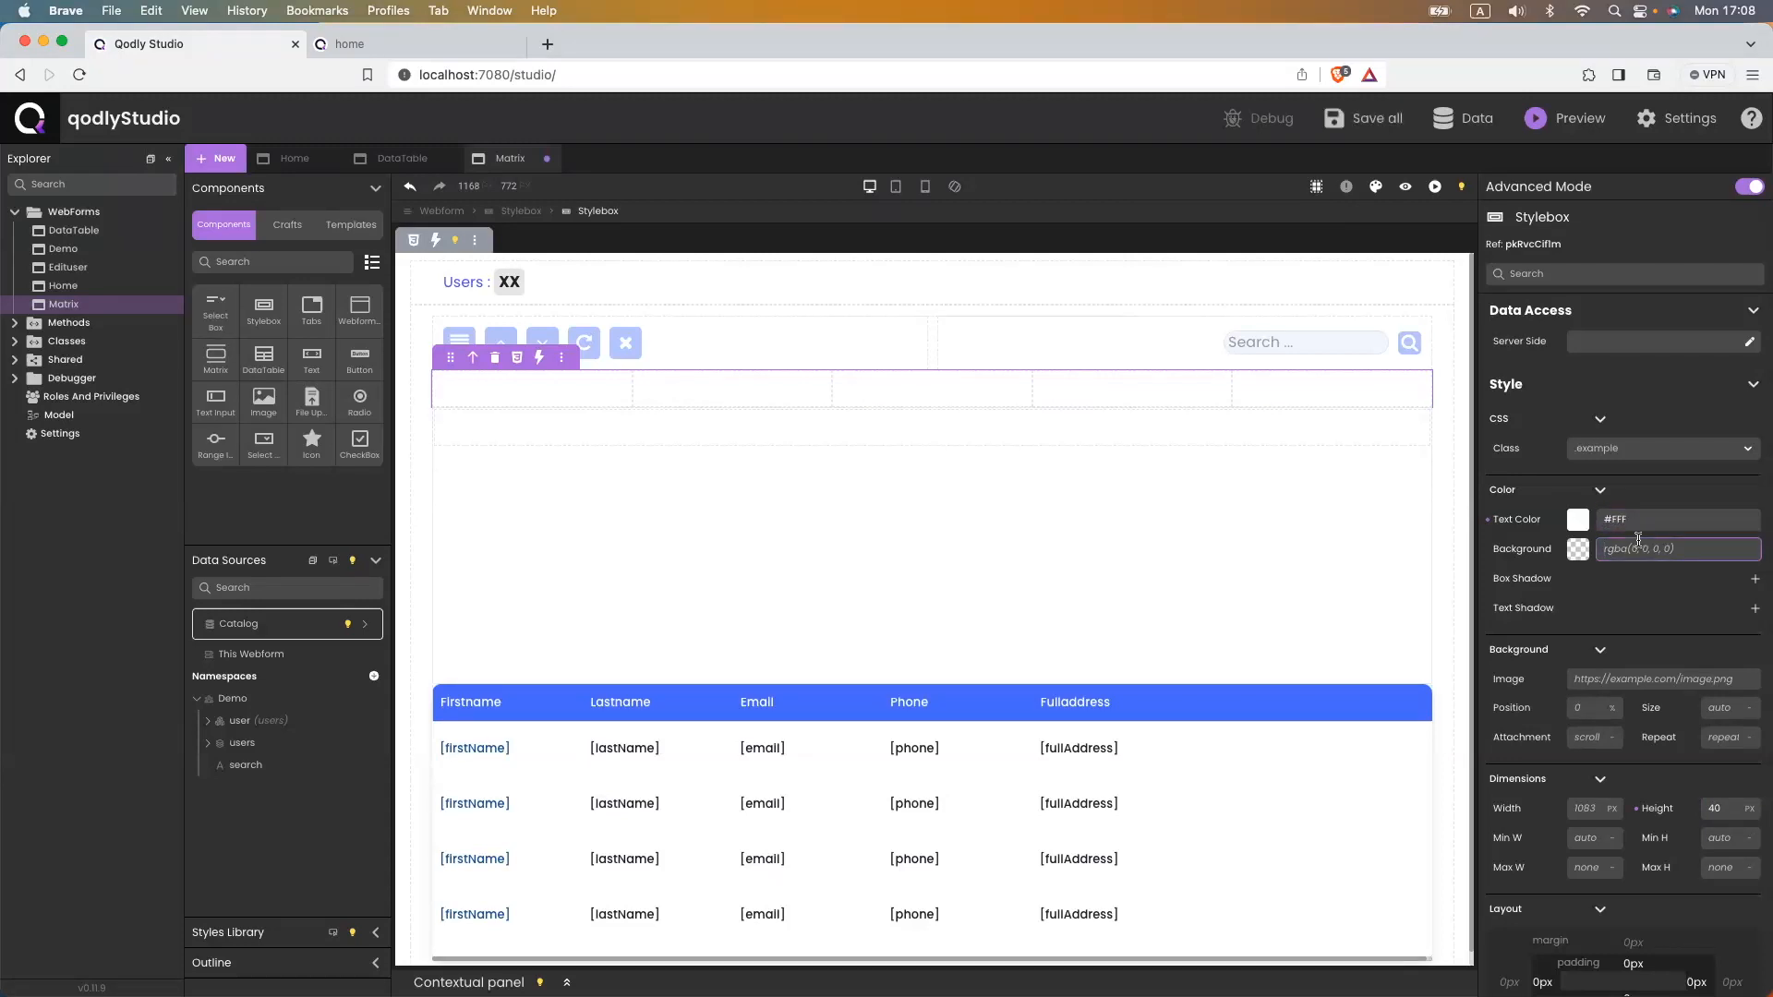
{"action": "type", "text": "#5177FE"}
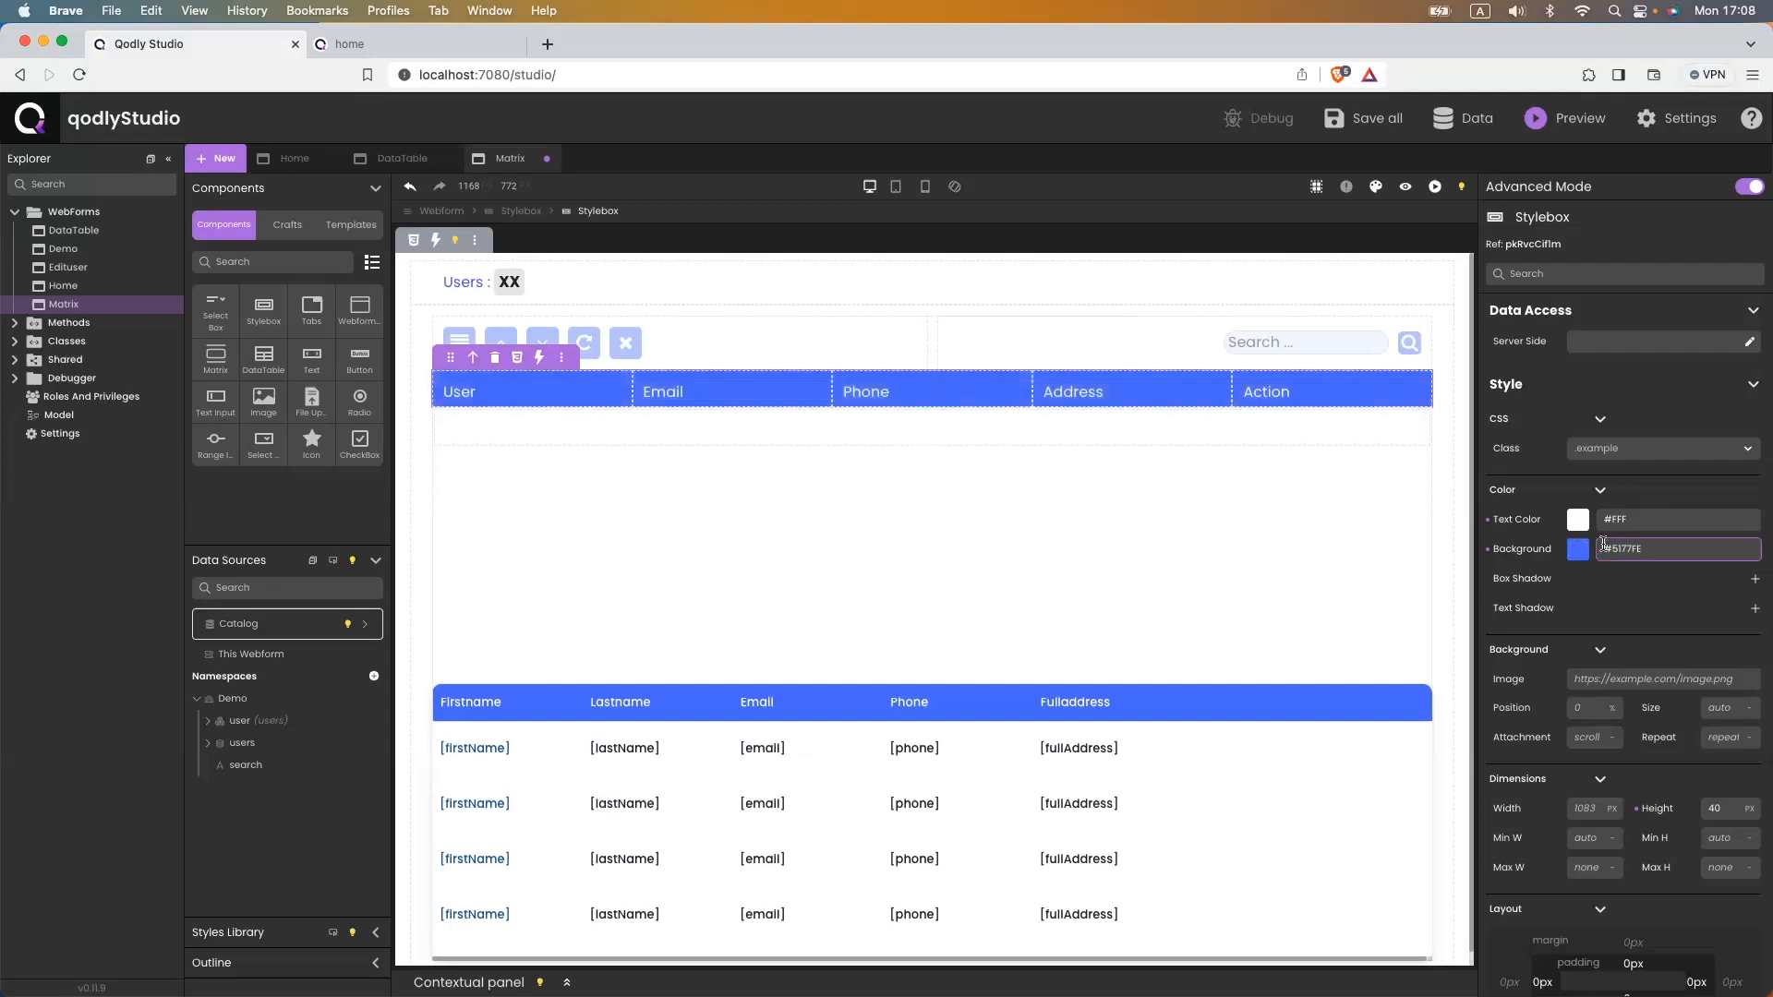
{"action": "key", "text": "super+s"}
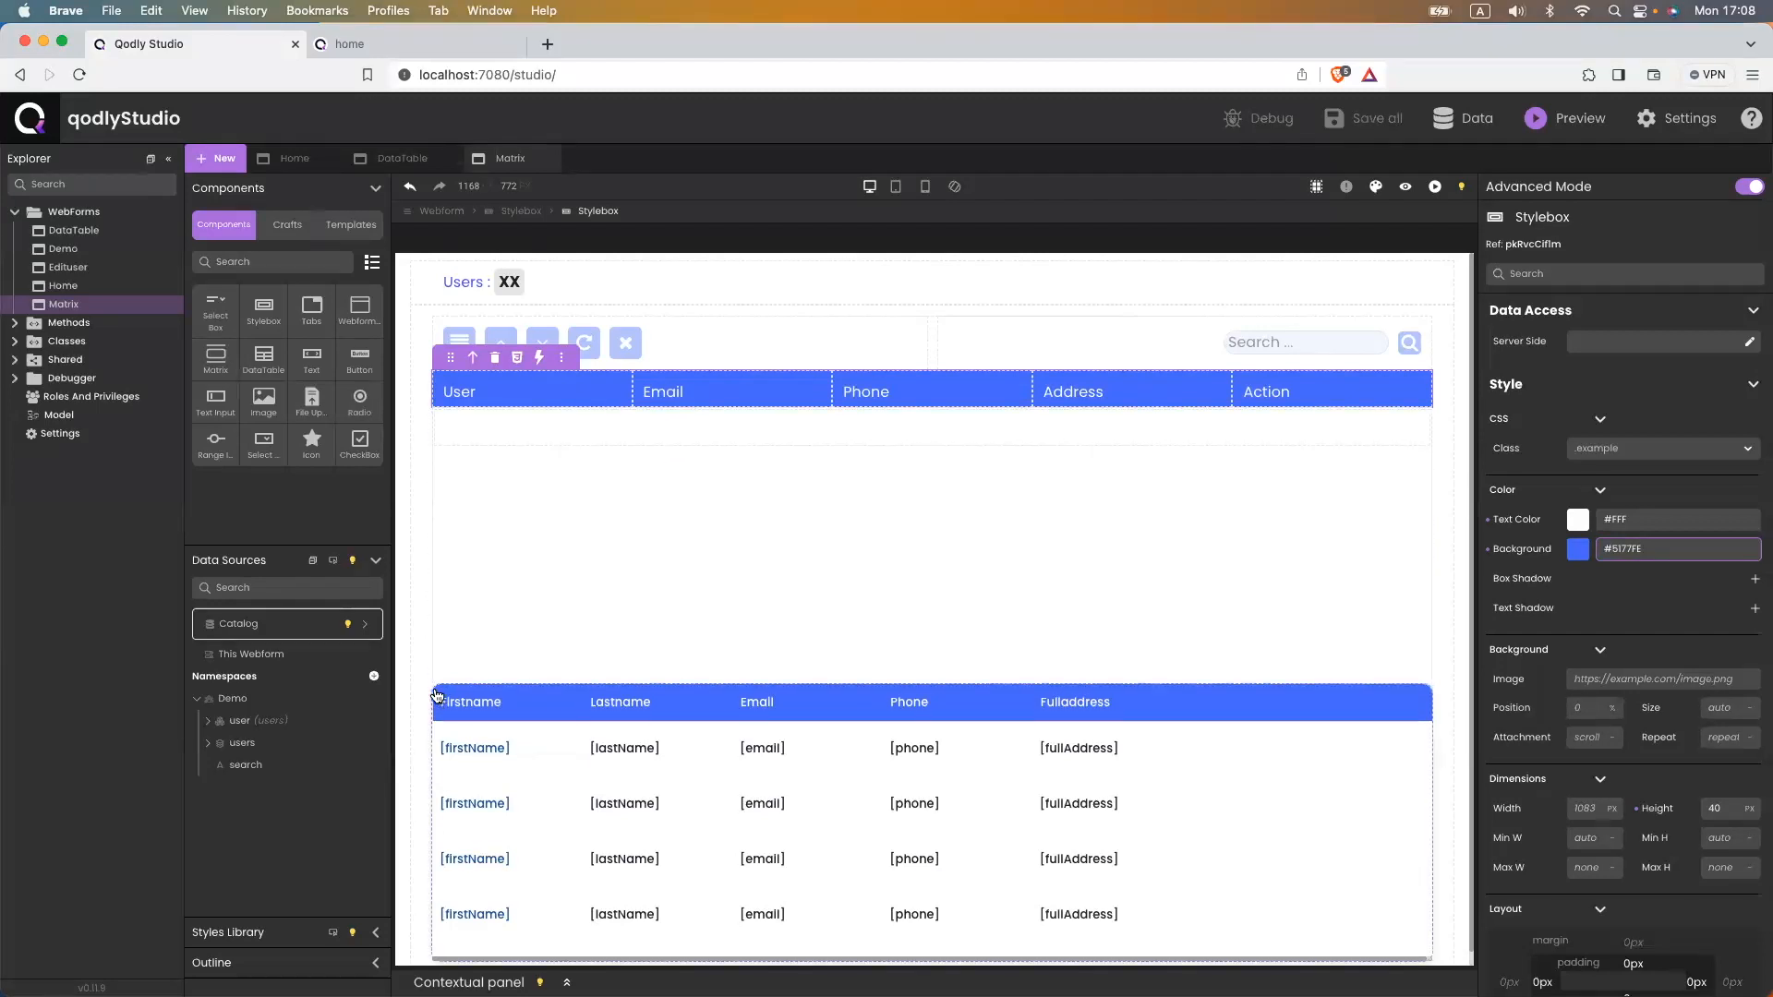
{"action": "mouse_move", "coordinate": [435, 701]}
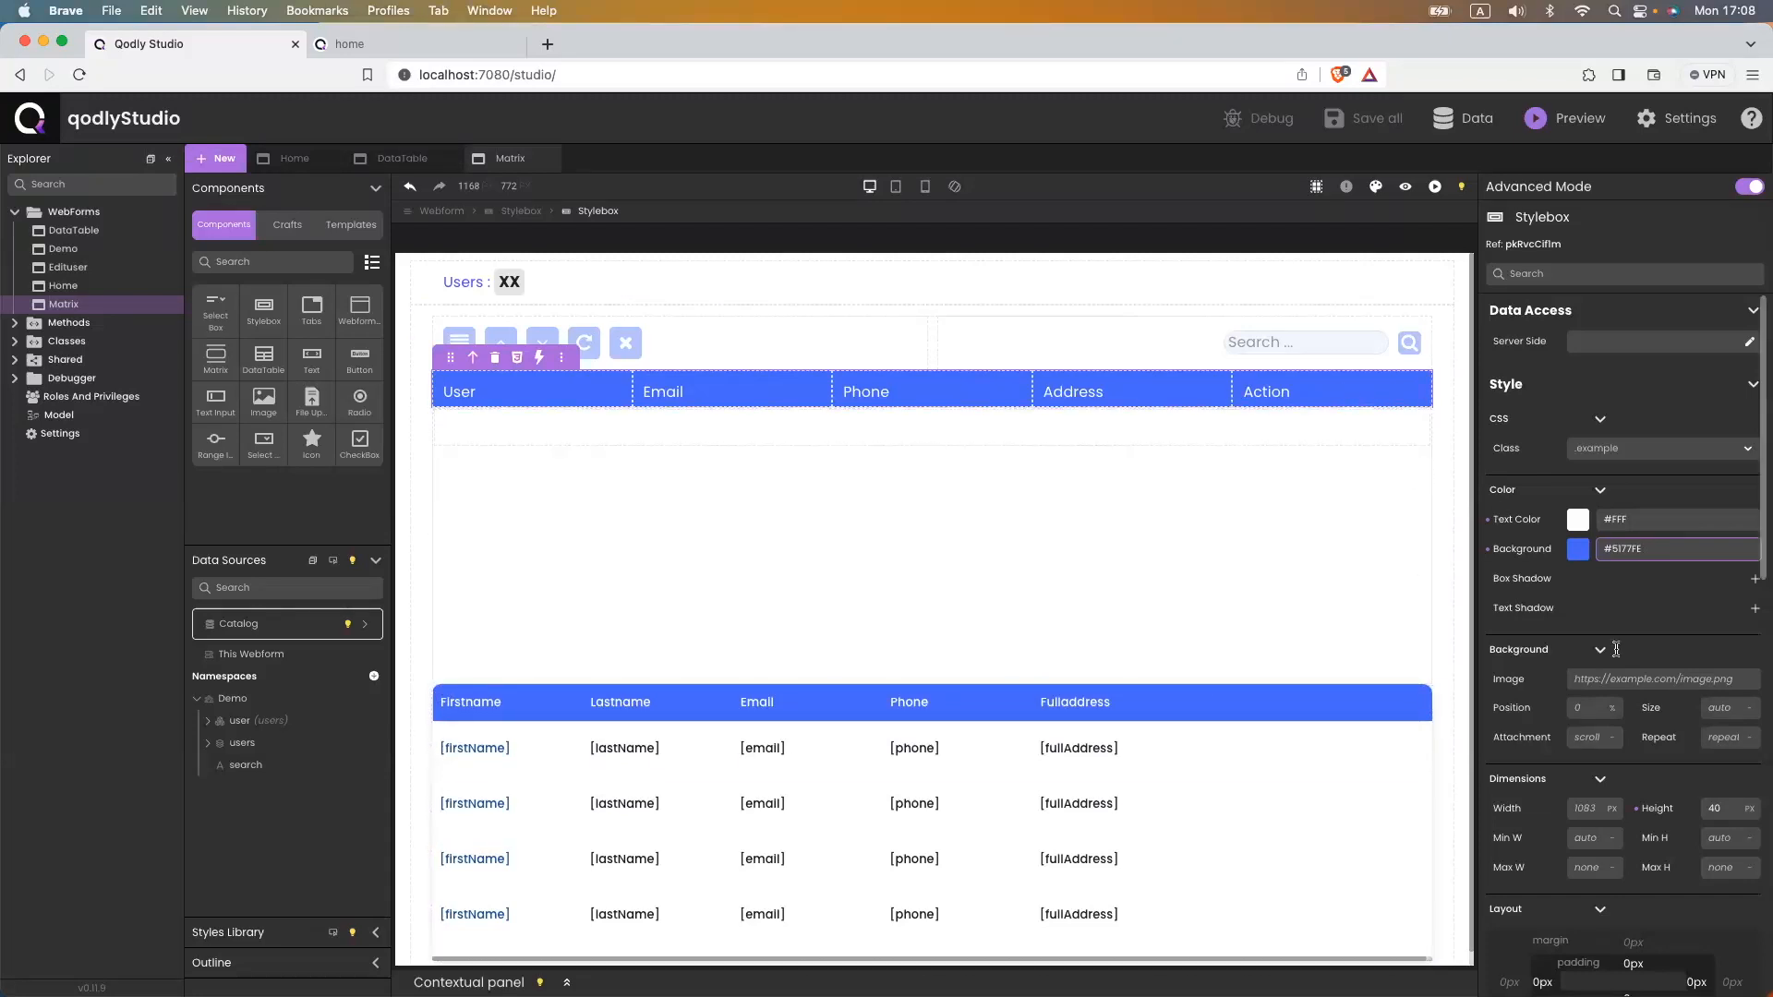
- Set the header row's top-left and top-right border radius to 12 and save
{"action": "scroll", "coordinate": [1625, 702], "scroll_direction": "down", "scroll_amount": 10}
{"action": "left_click", "coordinate": [1498, 919]}
{"action": "left_click", "coordinate": [1663, 938]}
{"action": "type", "text": "12"}
{"action": "left_click", "coordinate": [1542, 917]}
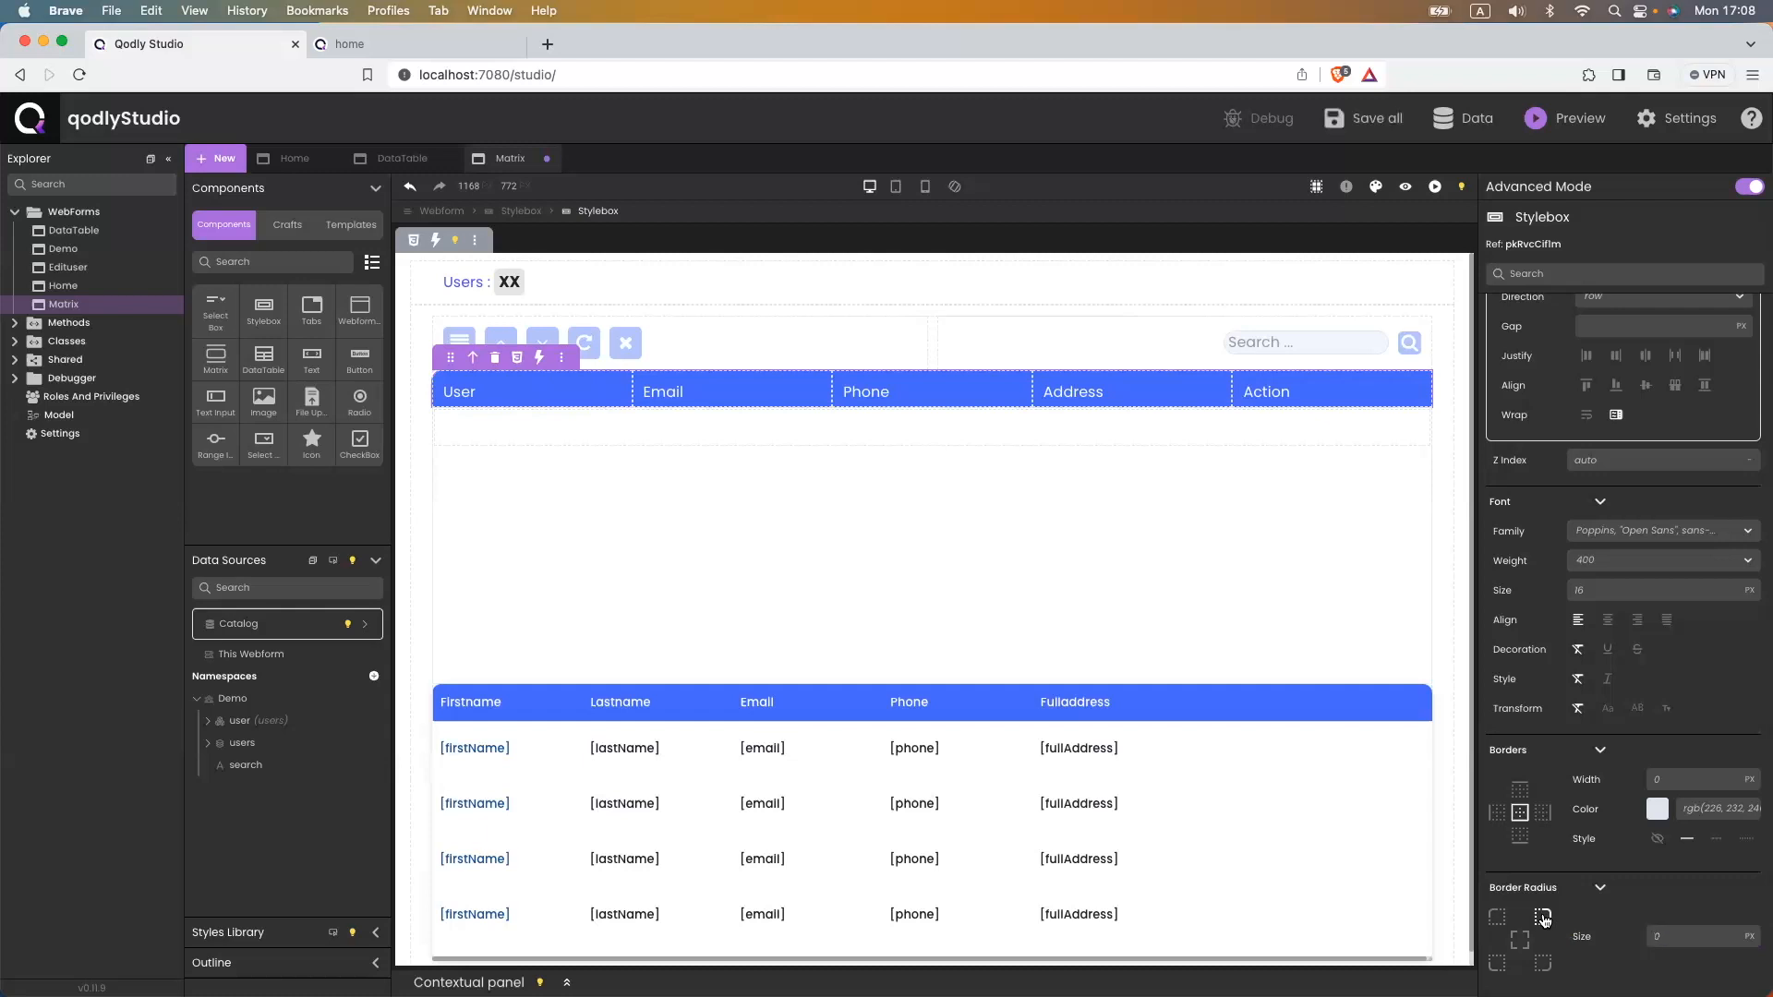
{"action": "left_click", "coordinate": [1689, 940]}
{"action": "type", "text": "12"}
{"action": "key", "text": "super+s"}
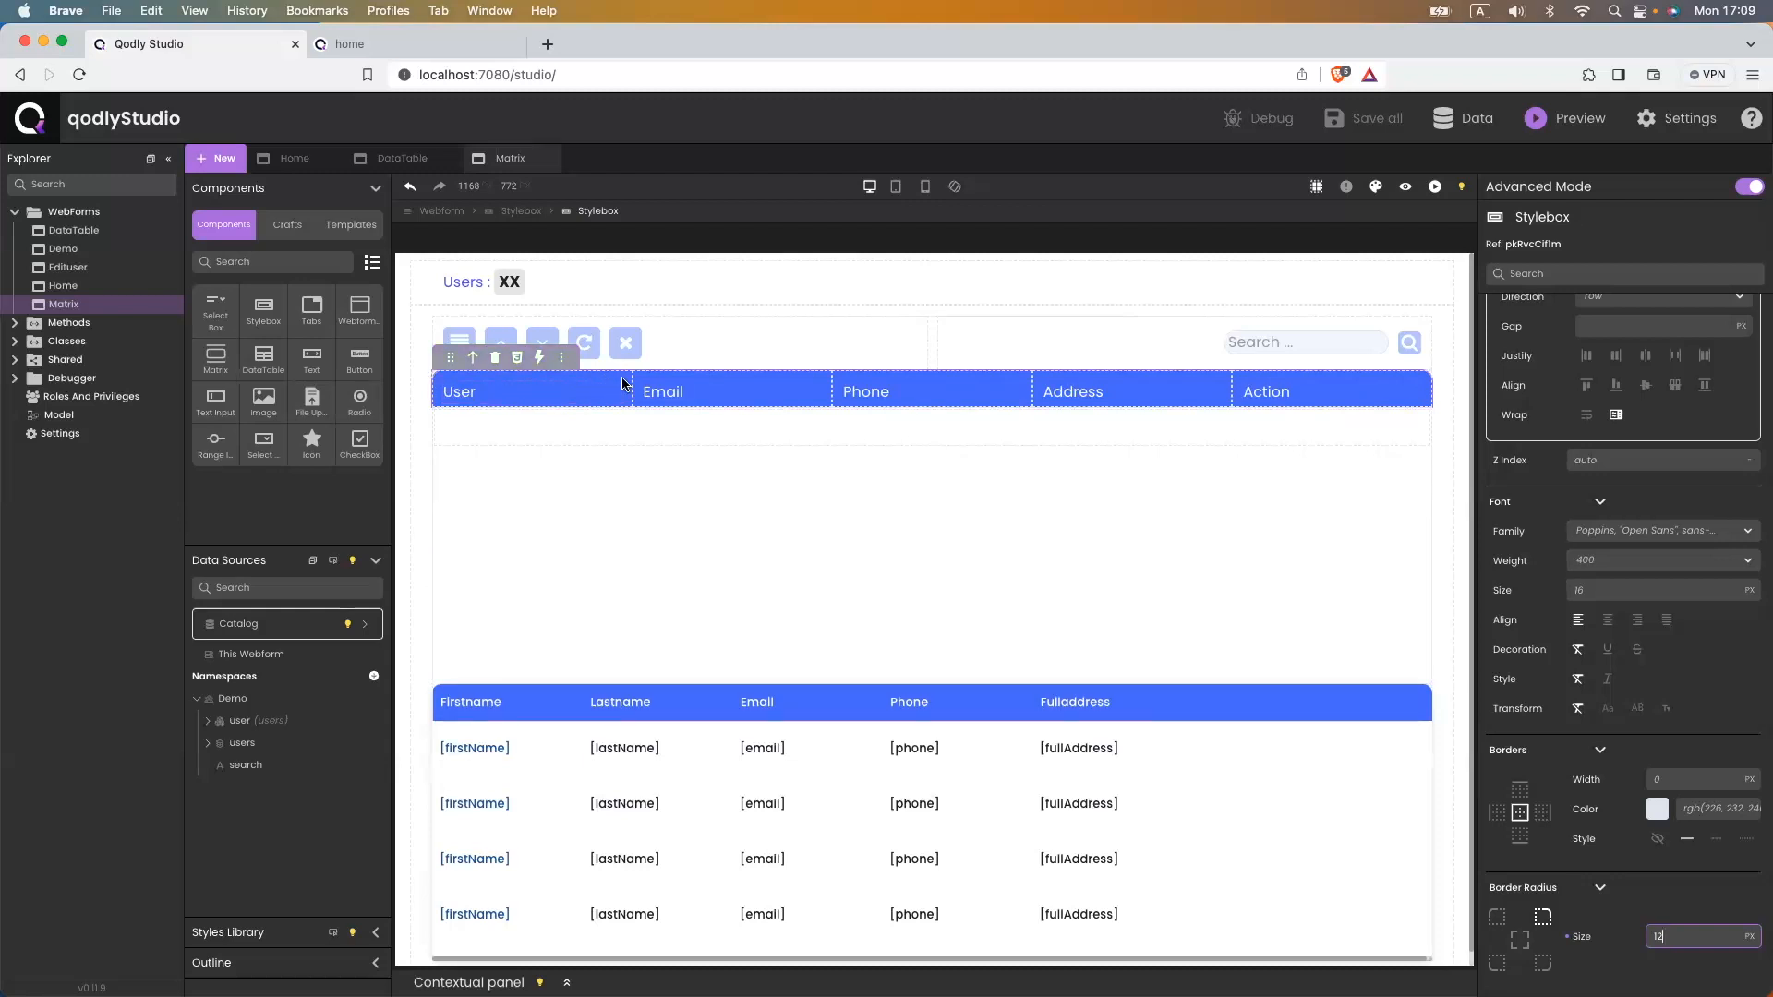
{"action": "left_click", "coordinate": [476, 379]}
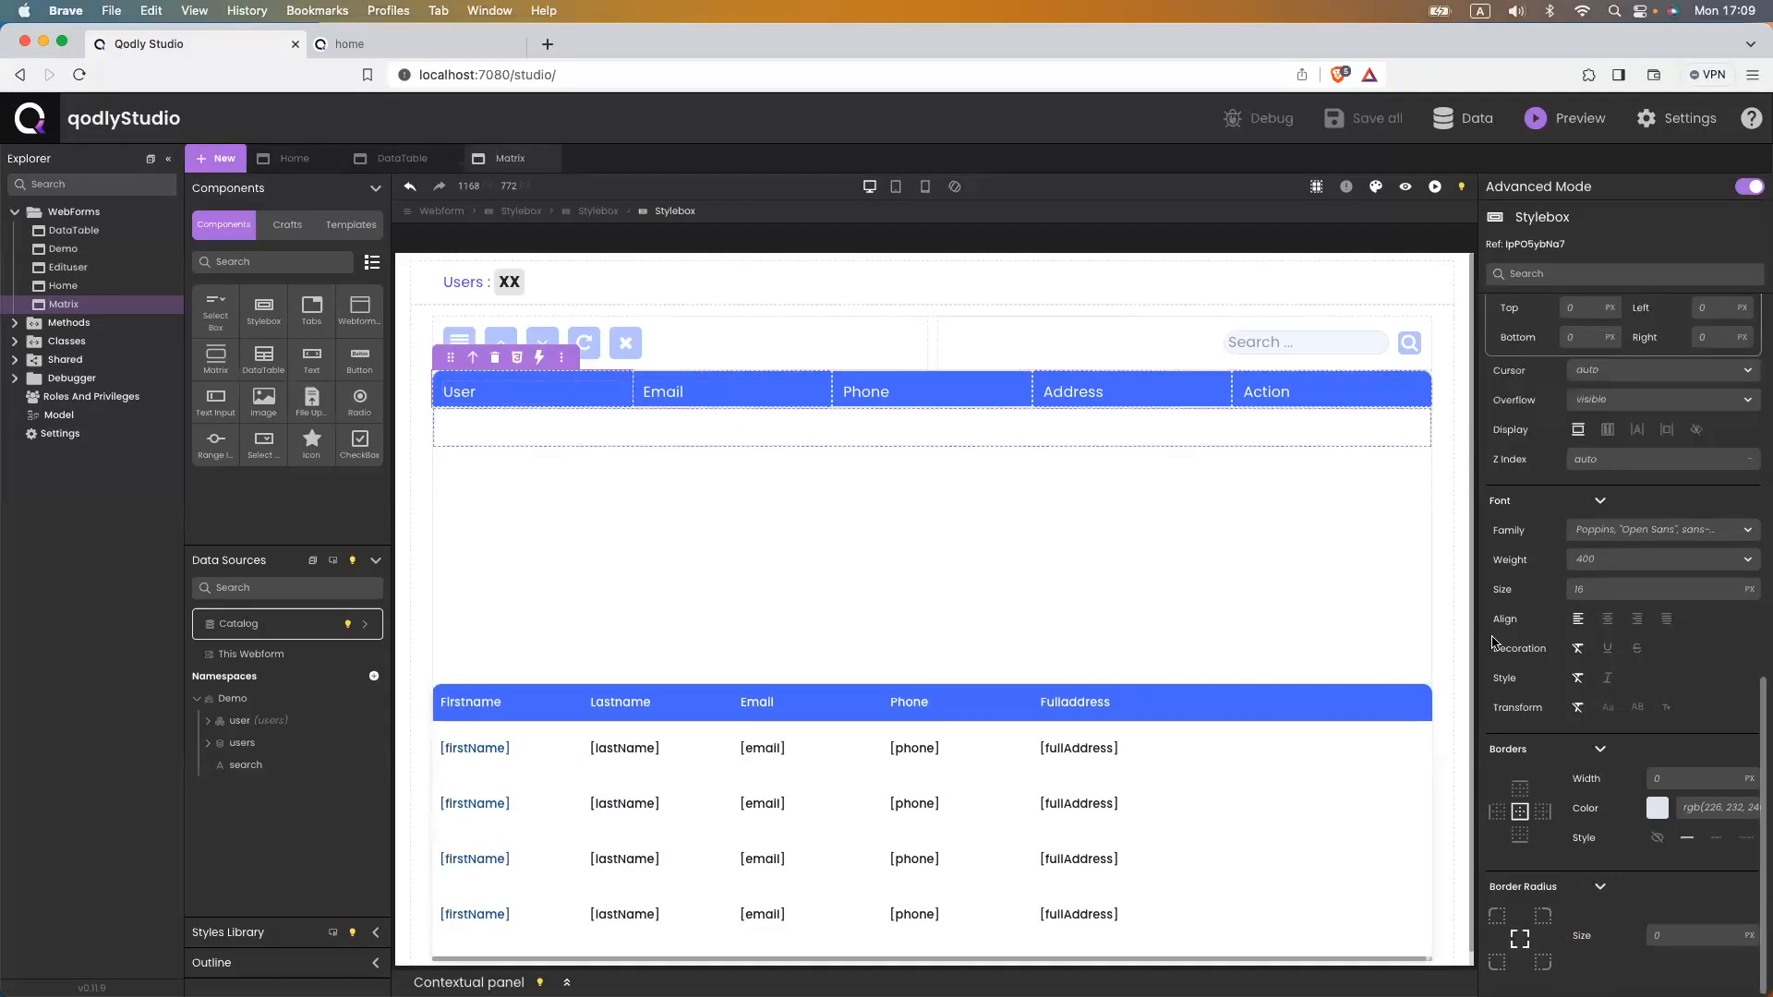
- Set the User header cell's width to 25%
{"action": "scroll", "coordinate": [1627, 643], "scroll_direction": "up", "scroll_amount": 10}
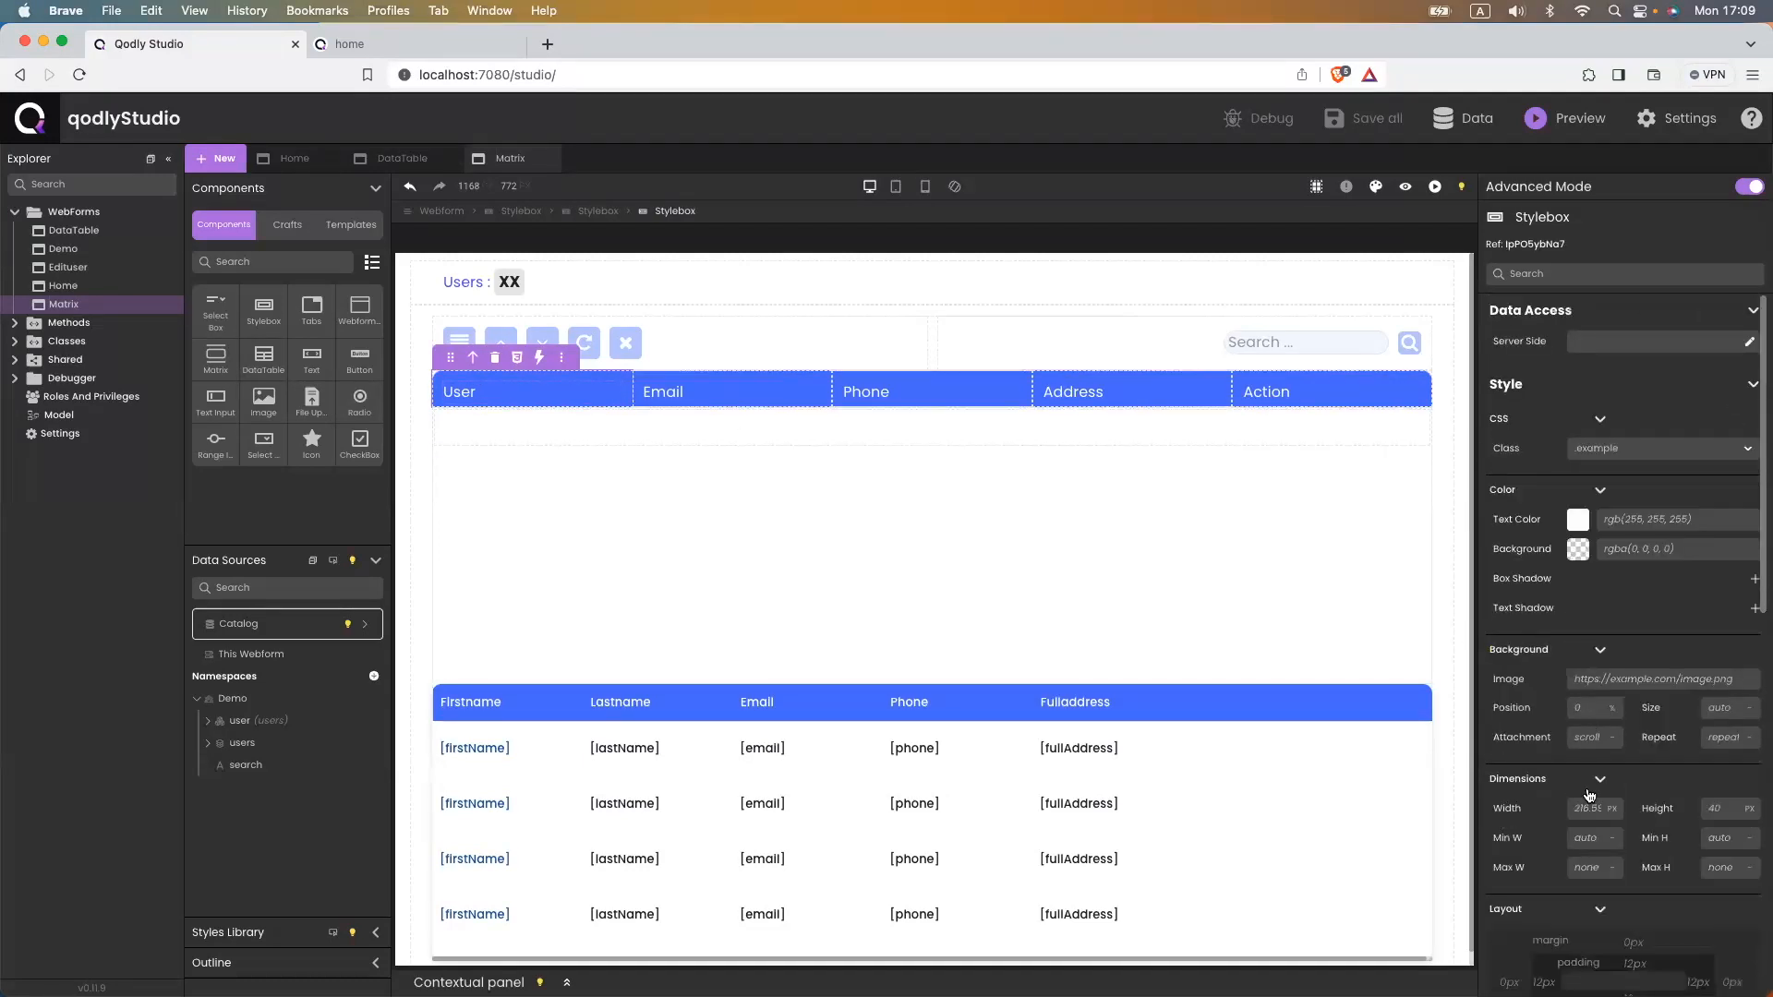
{"action": "left_click", "coordinate": [1733, 809]}
{"action": "type", "text": "25"}
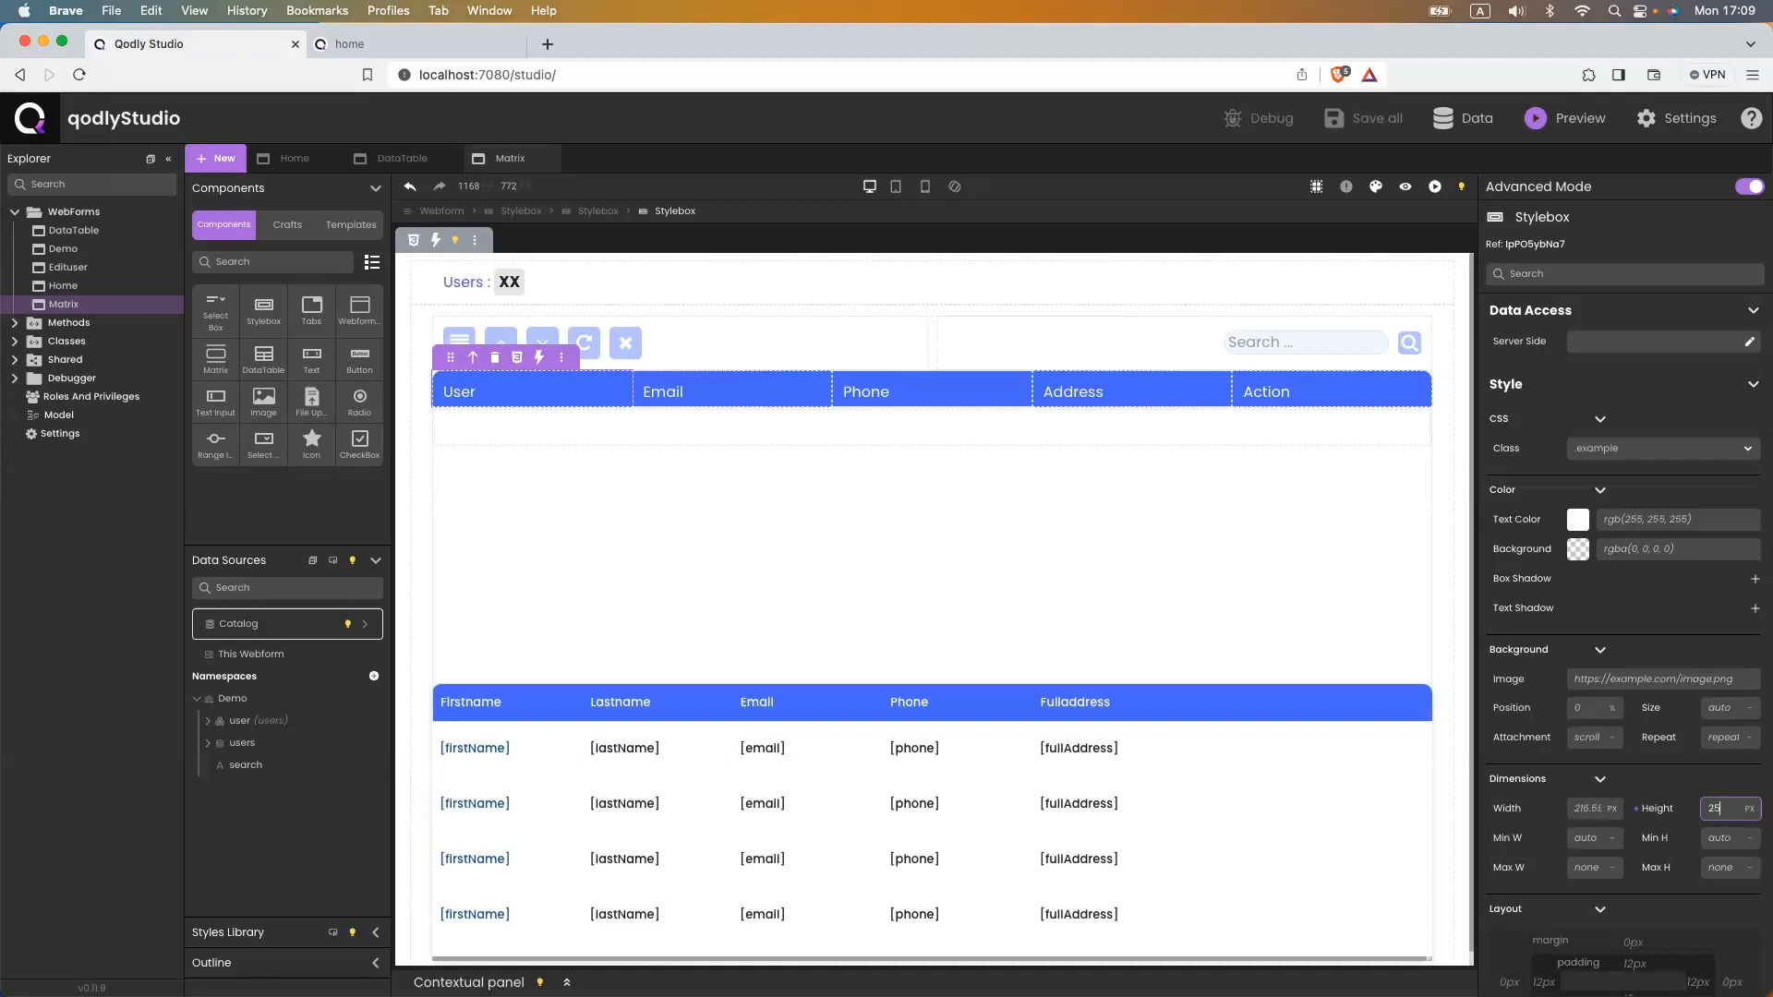
{"action": "left_click", "coordinate": [1575, 810]}
{"action": "type", "text": "25%"}
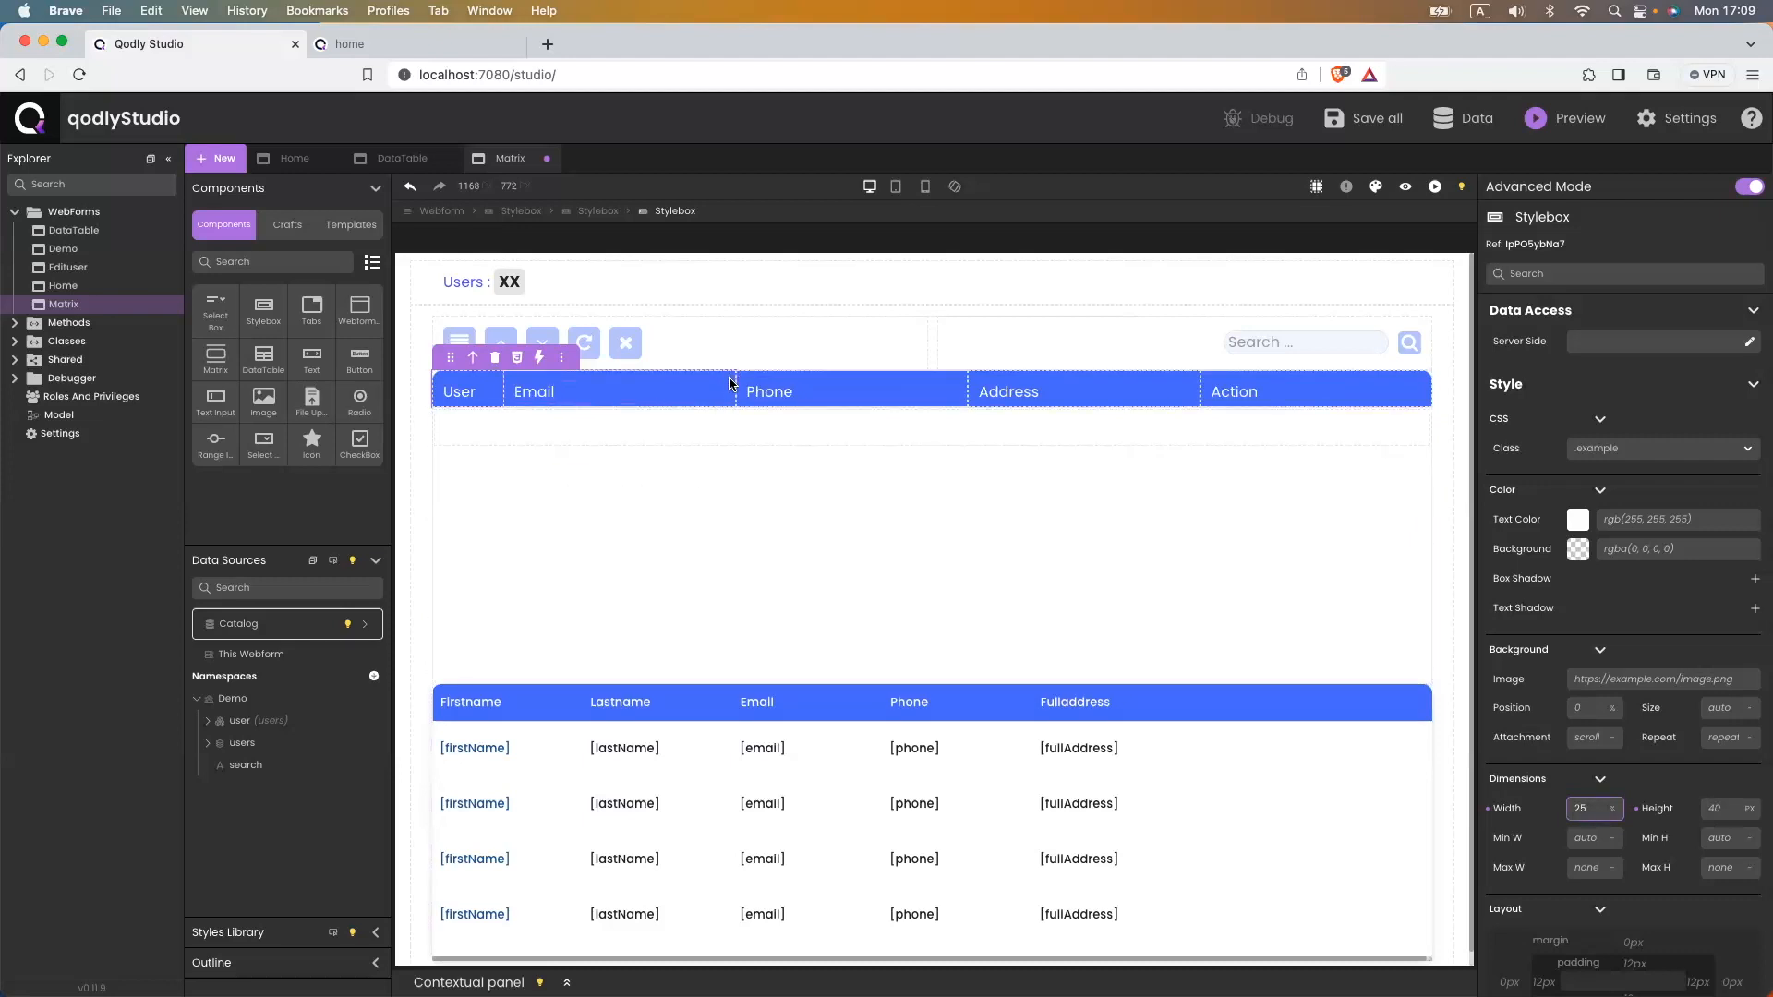
- Set the Email and Phone header cells to 15% width each
{"action": "left_click", "coordinate": [731, 383]}
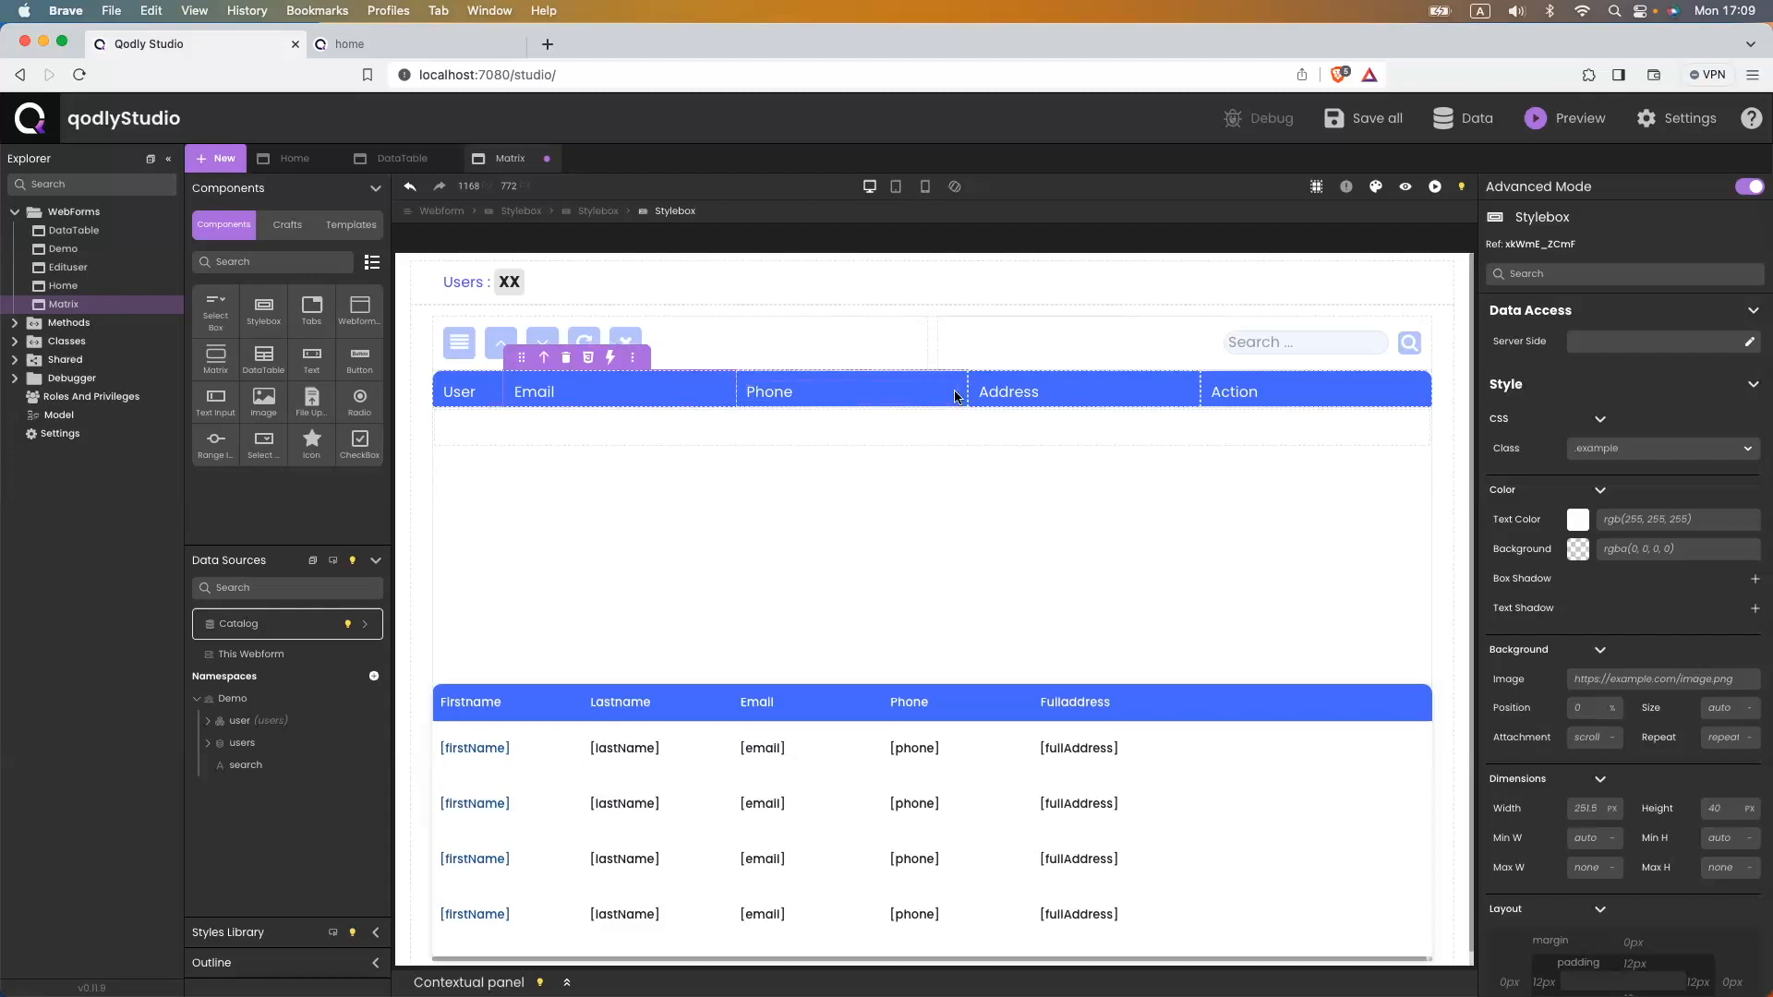
{"action": "left_click", "coordinate": [1589, 799]}
{"action": "type", "text": "15%"}
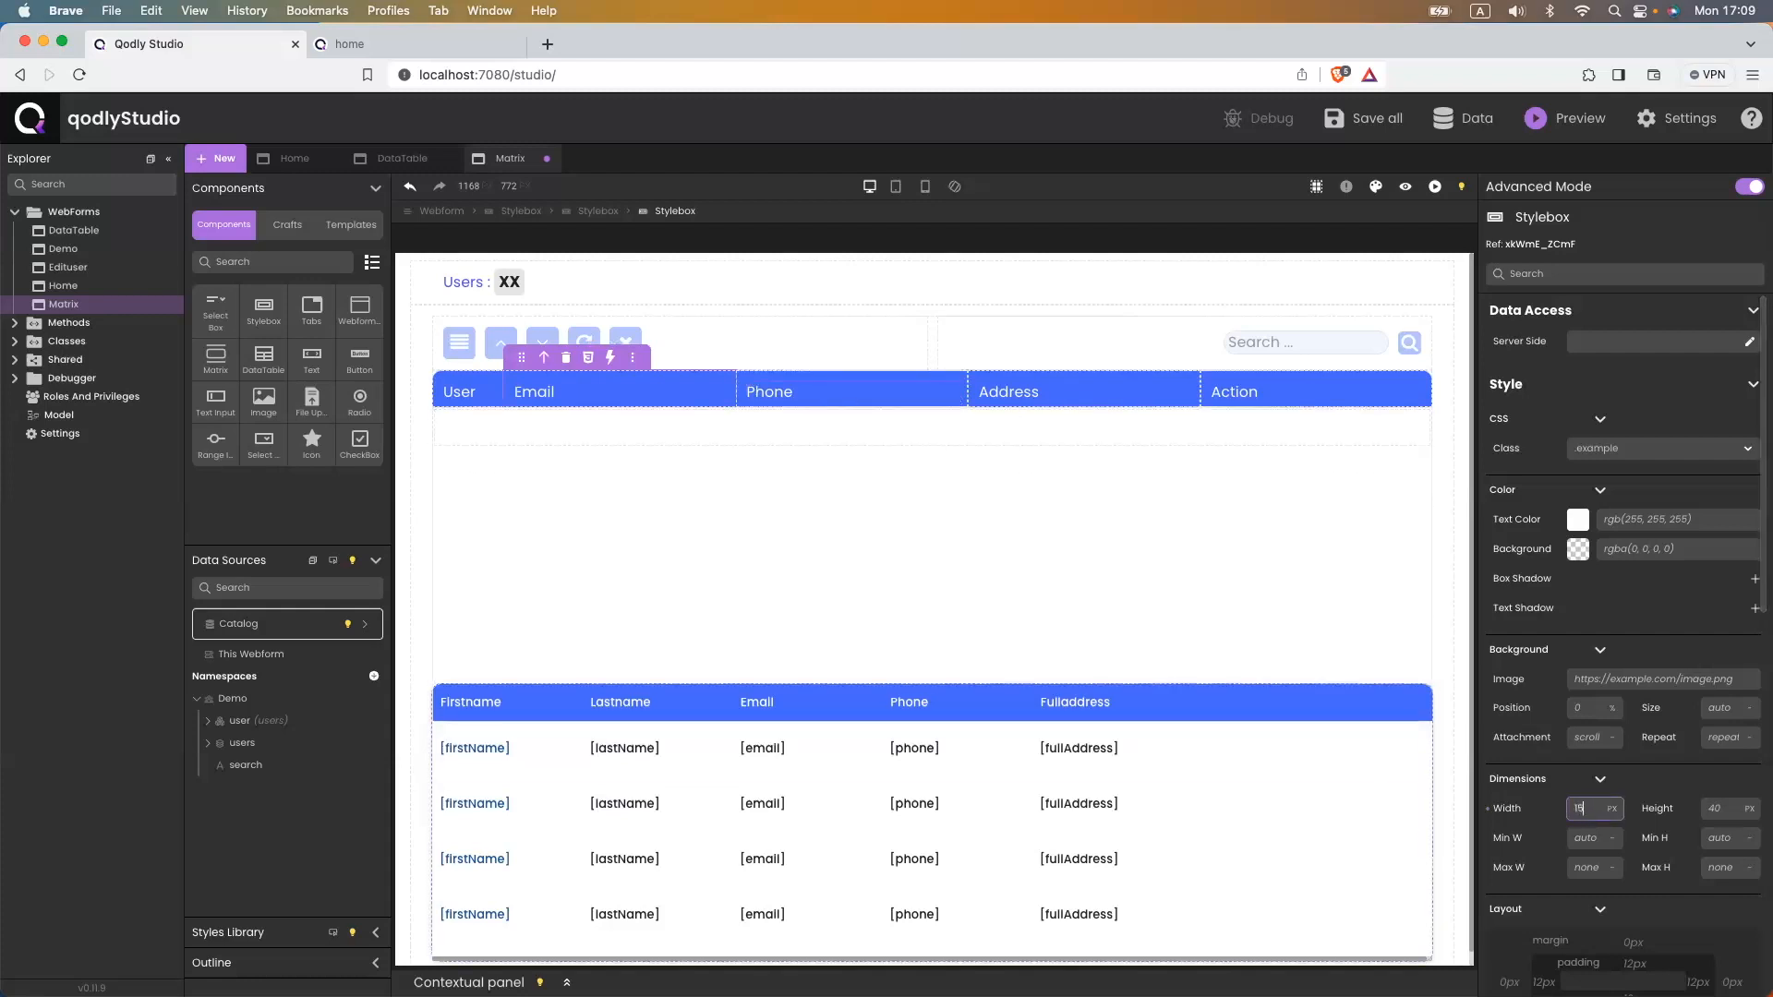
{"action": "key", "text": "Return"}
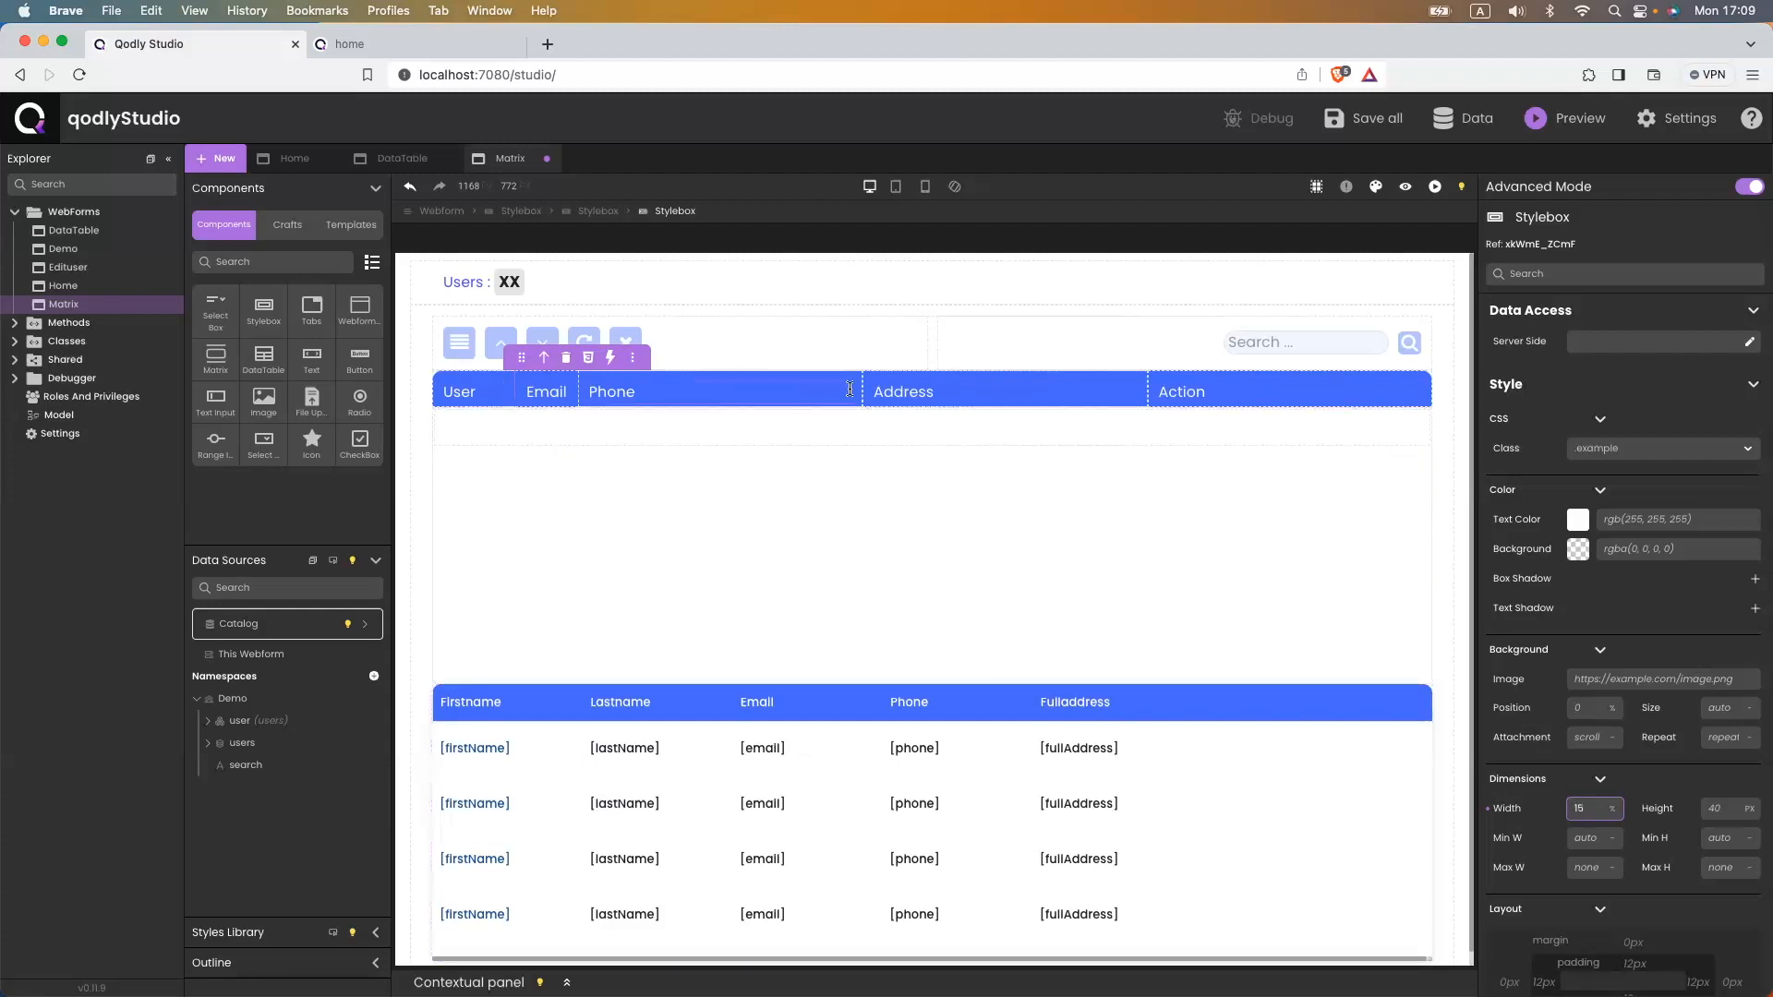
{"action": "left_click", "coordinate": [851, 391]}
{"action": "left_click", "coordinate": [1582, 809]}
{"action": "type", "text": "15%"}
{"action": "key", "text": "Return"}
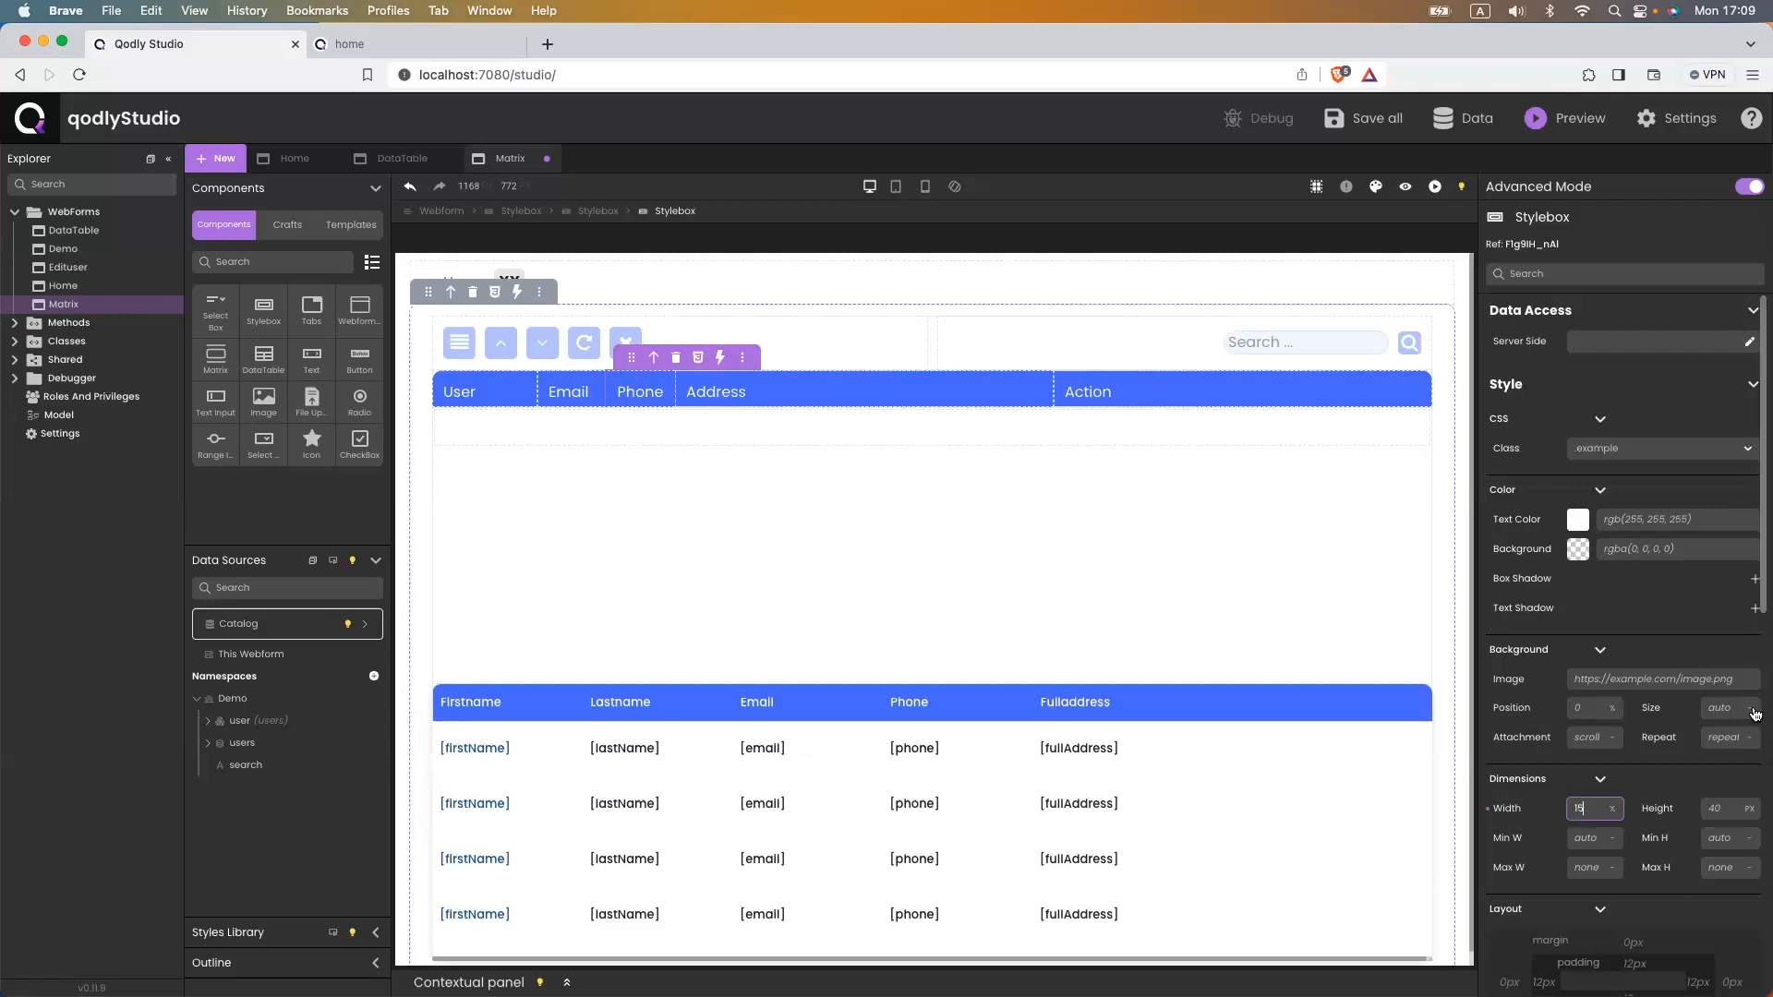
- Set the Address header cell to 35% and Action to 10% width, then save
{"action": "left_click", "coordinate": [1047, 391]}
{"action": "left_click", "coordinate": [1584, 805]}
{"action": "type", "text": "35%"}
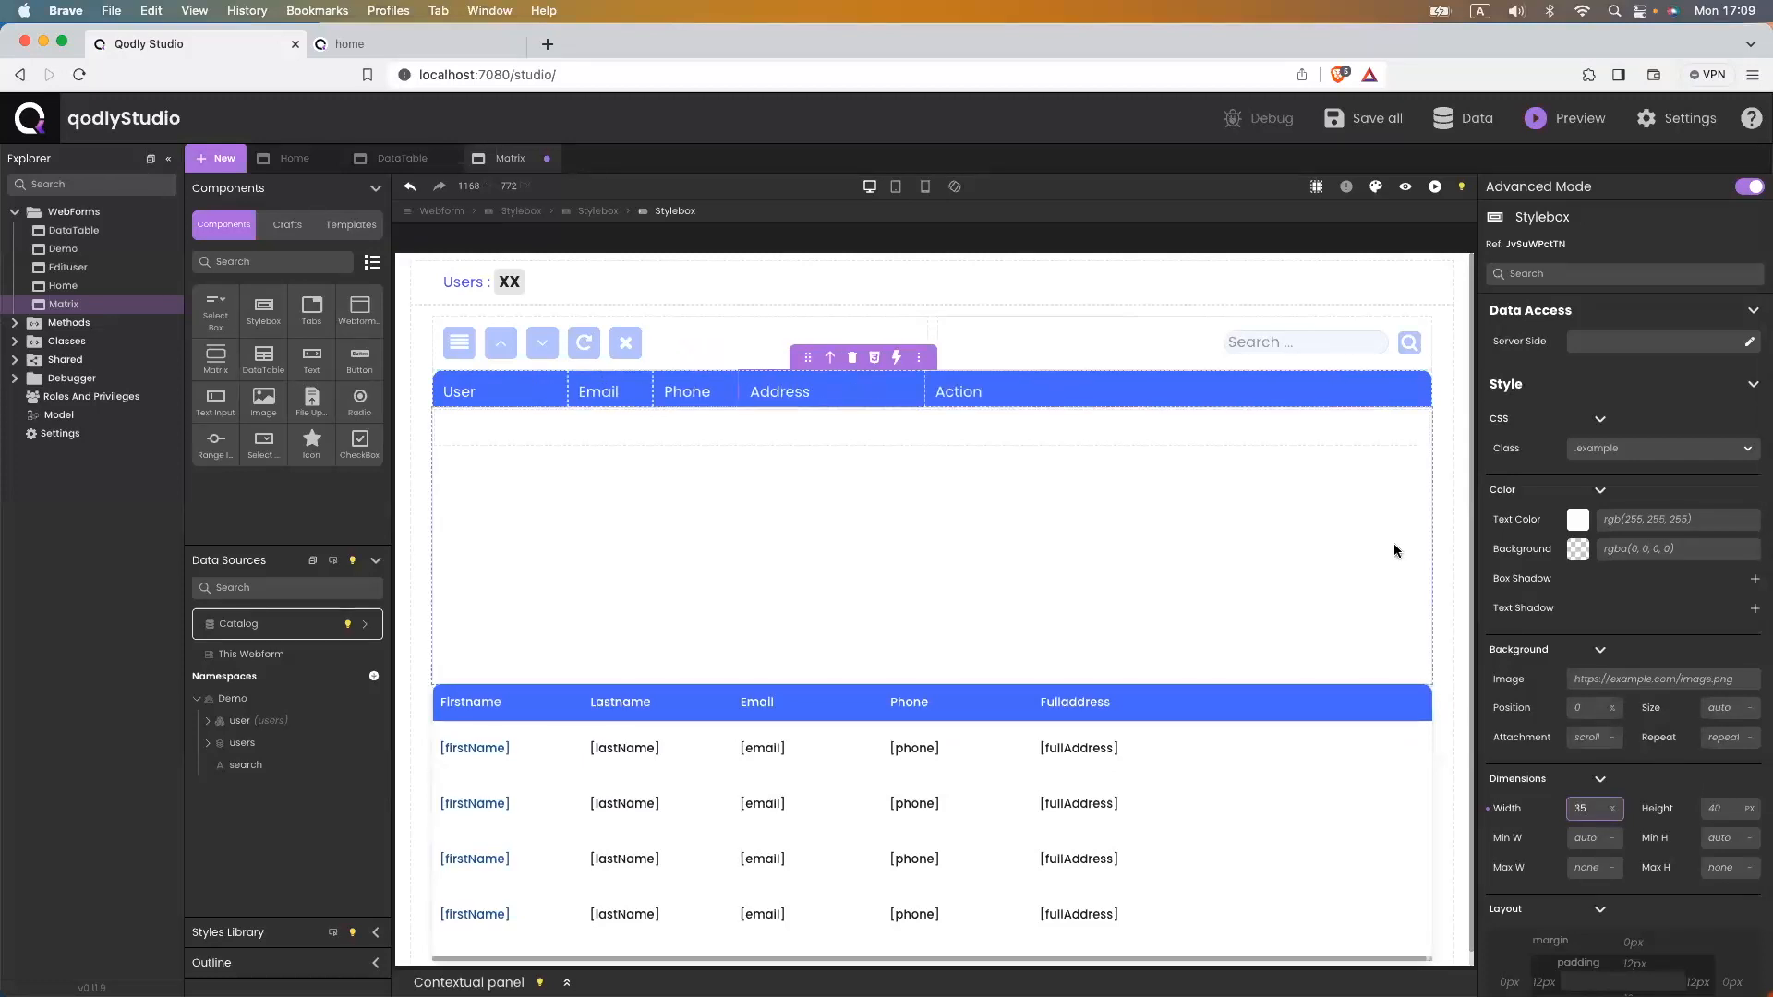
{"action": "left_click", "coordinate": [1401, 397]}
{"action": "left_click", "coordinate": [1426, 392]}
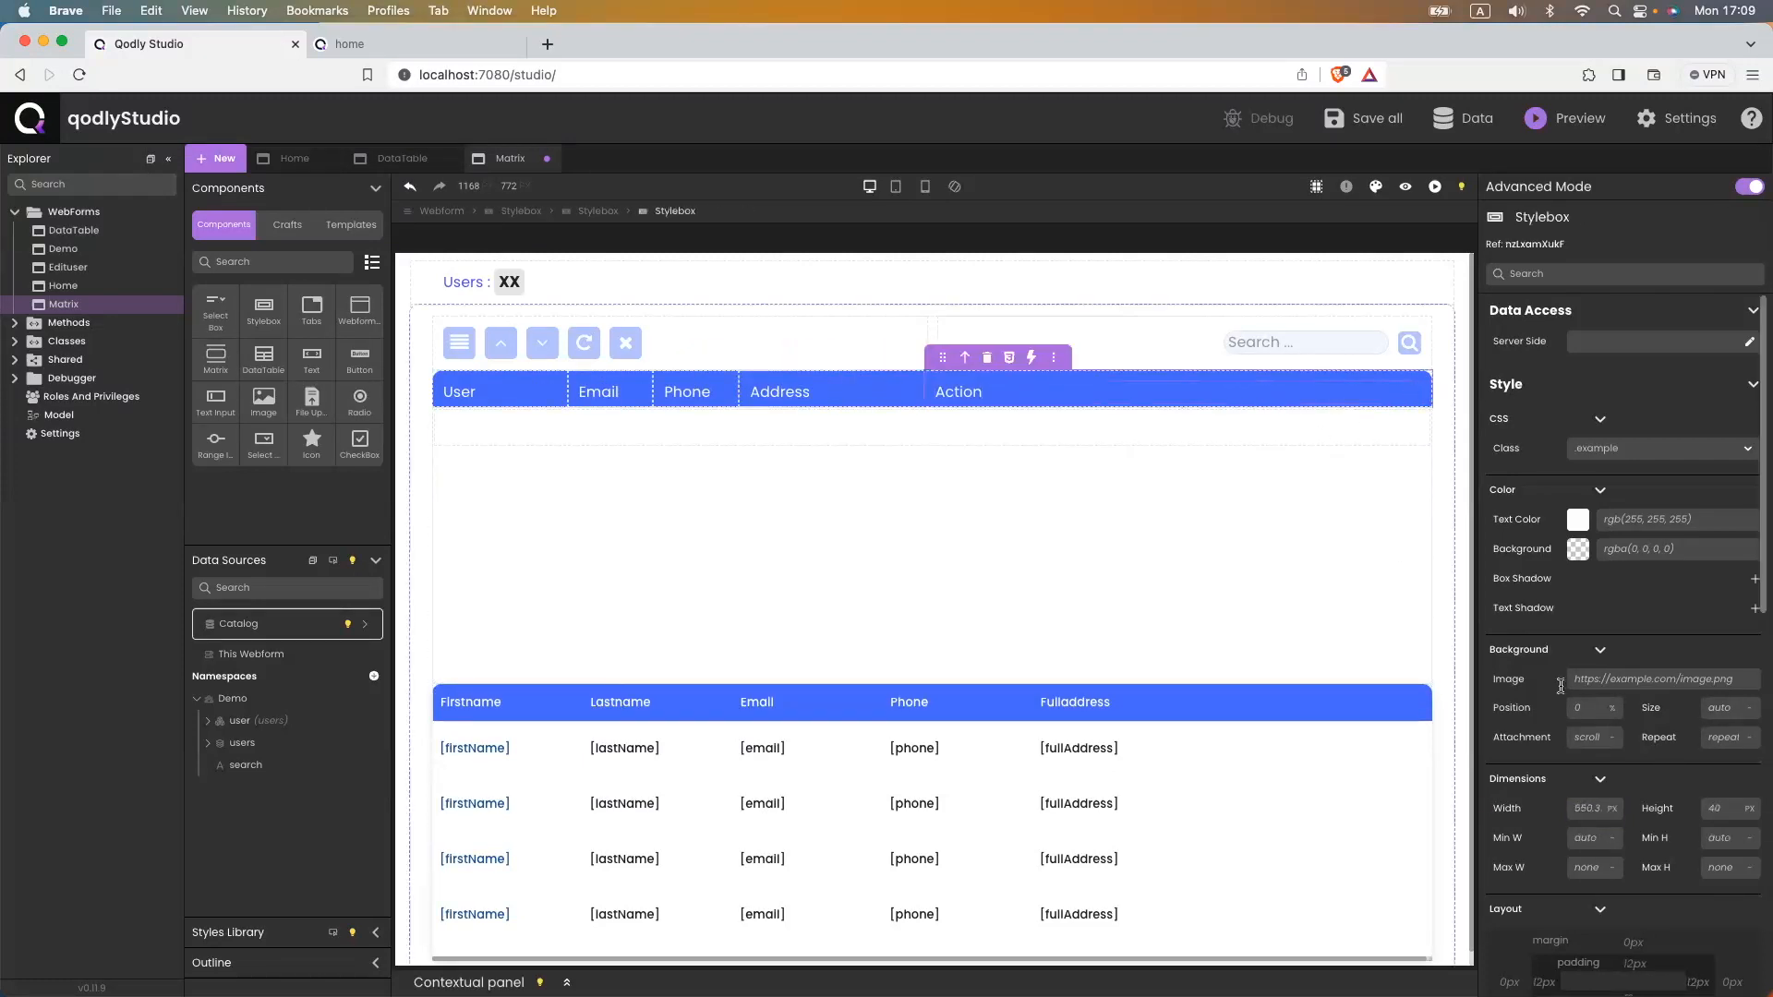
{"action": "left_click", "coordinate": [1586, 810]}
{"action": "type", "text": "10%"}
{"action": "key", "text": "super+s"}
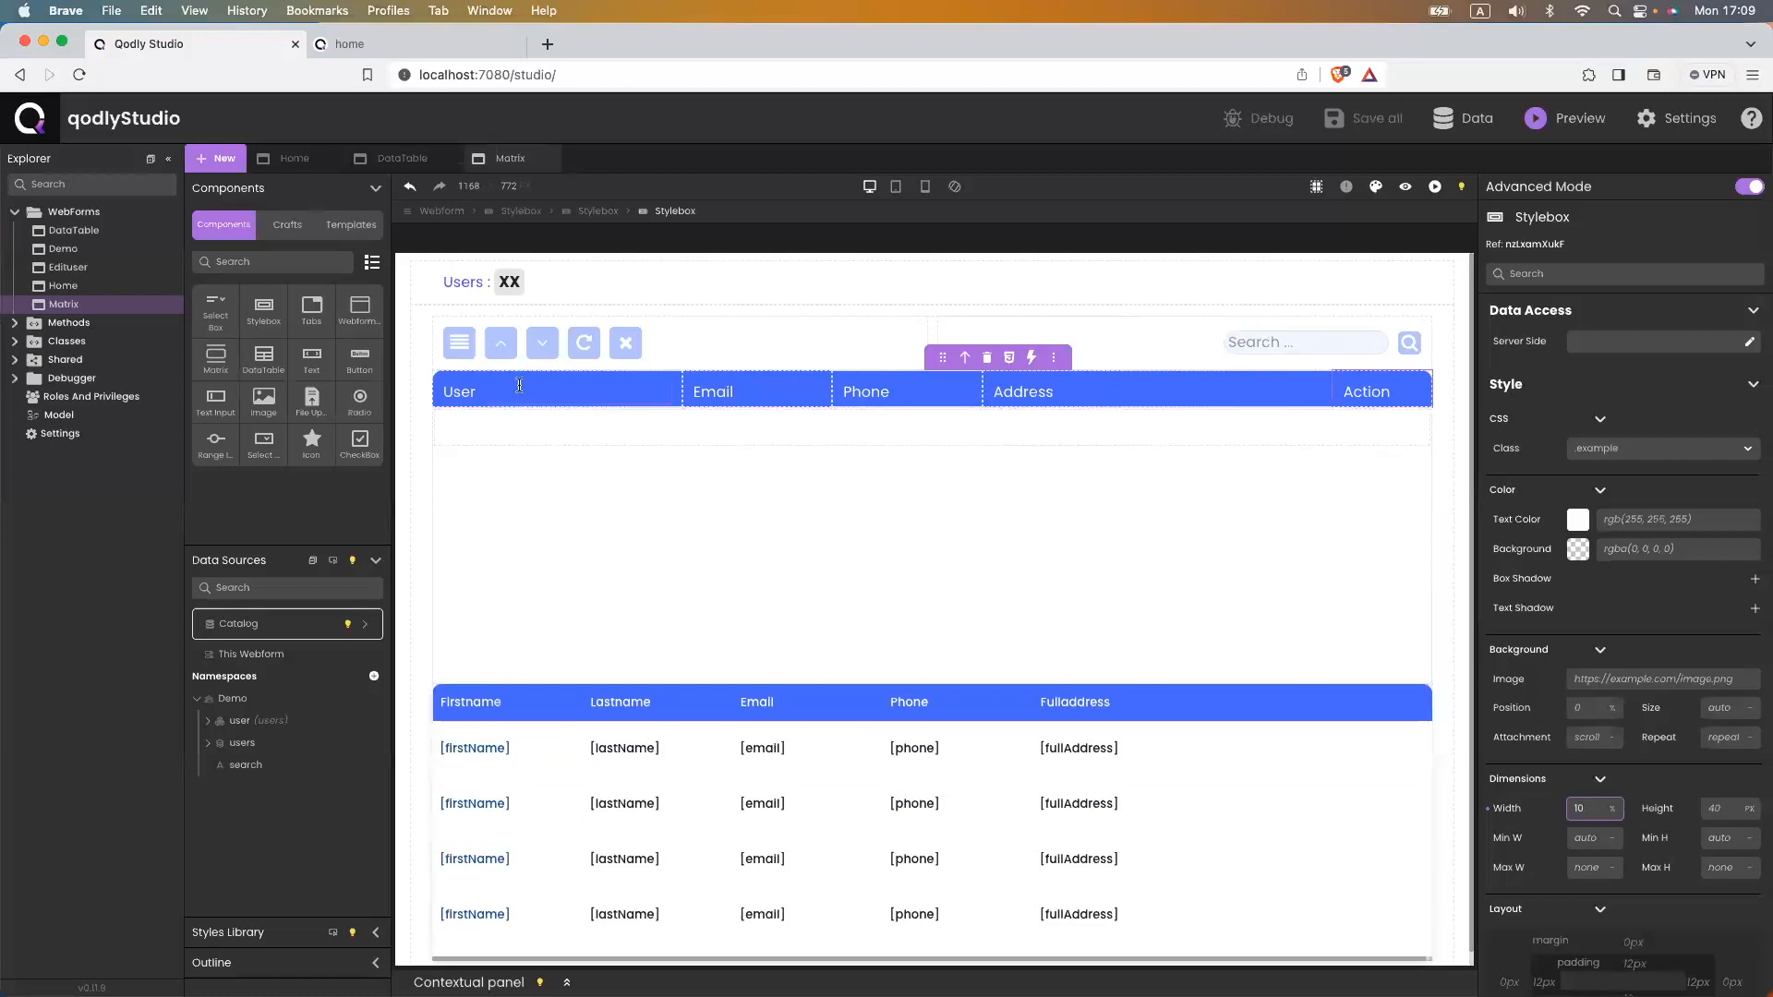
{"action": "left_click", "coordinate": [487, 385]}
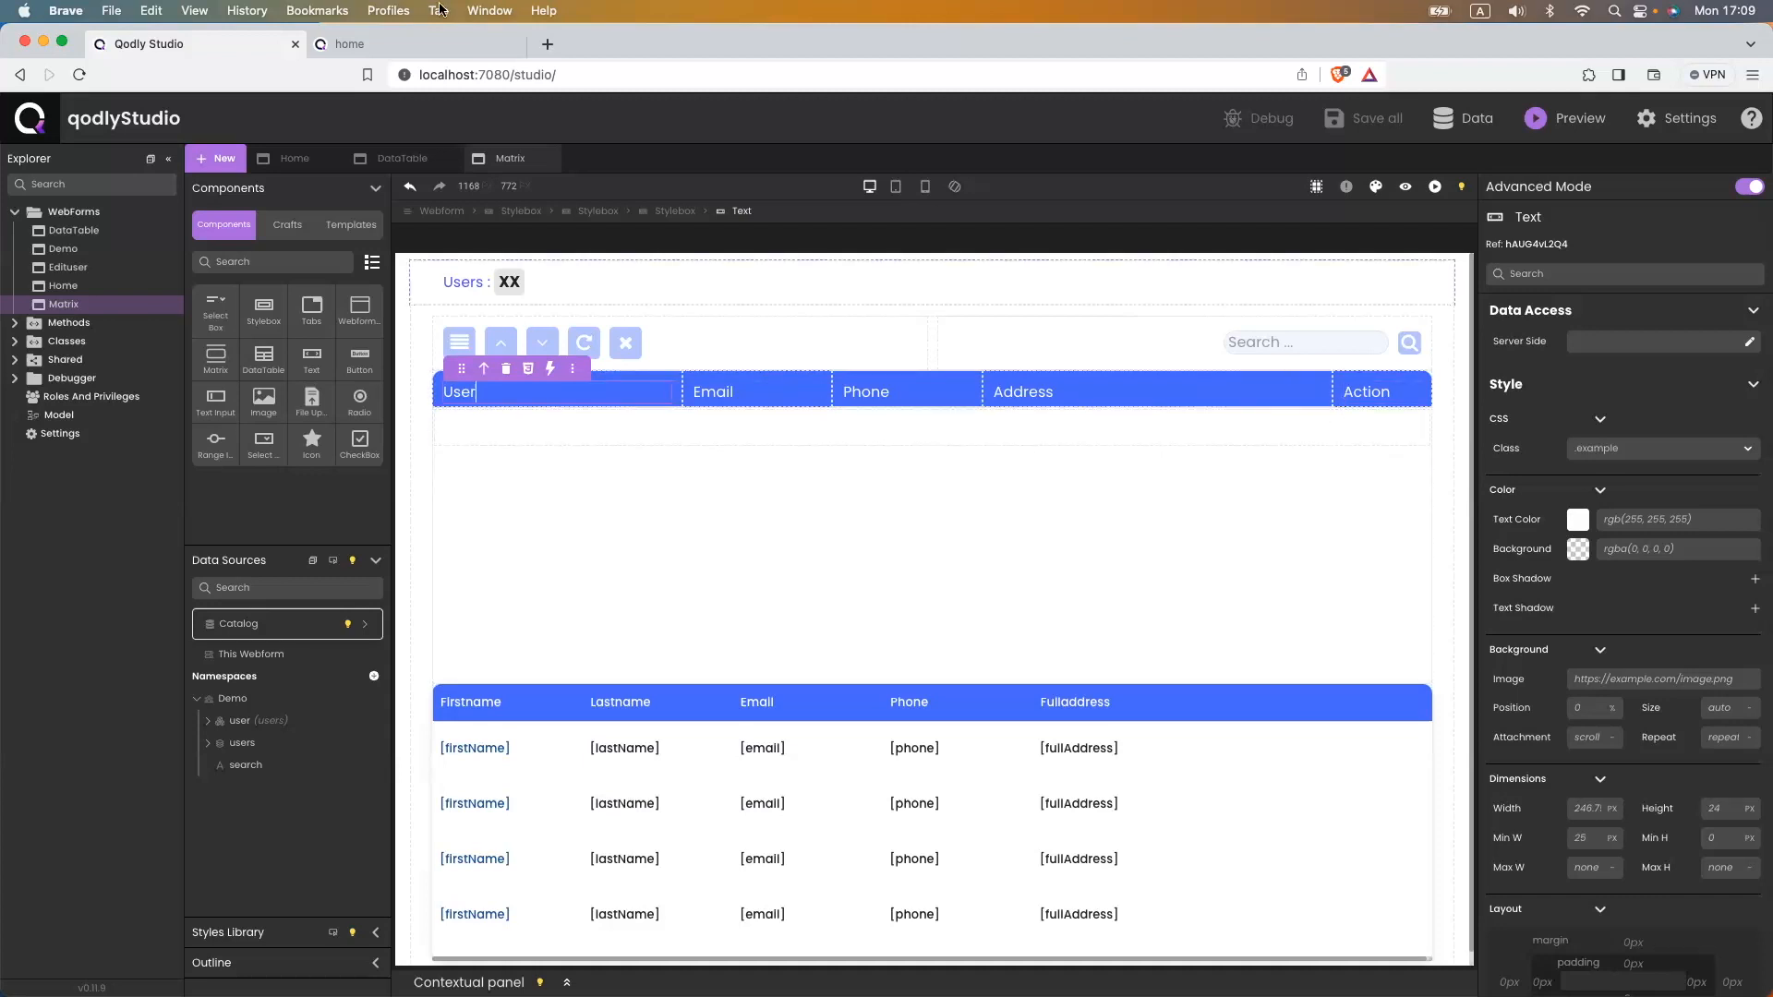
{"action": "left_click", "coordinate": [369, 44]}
- Reload the rendered users page to show the blue, resized header row
{"action": "left_click", "coordinate": [498, 75]}
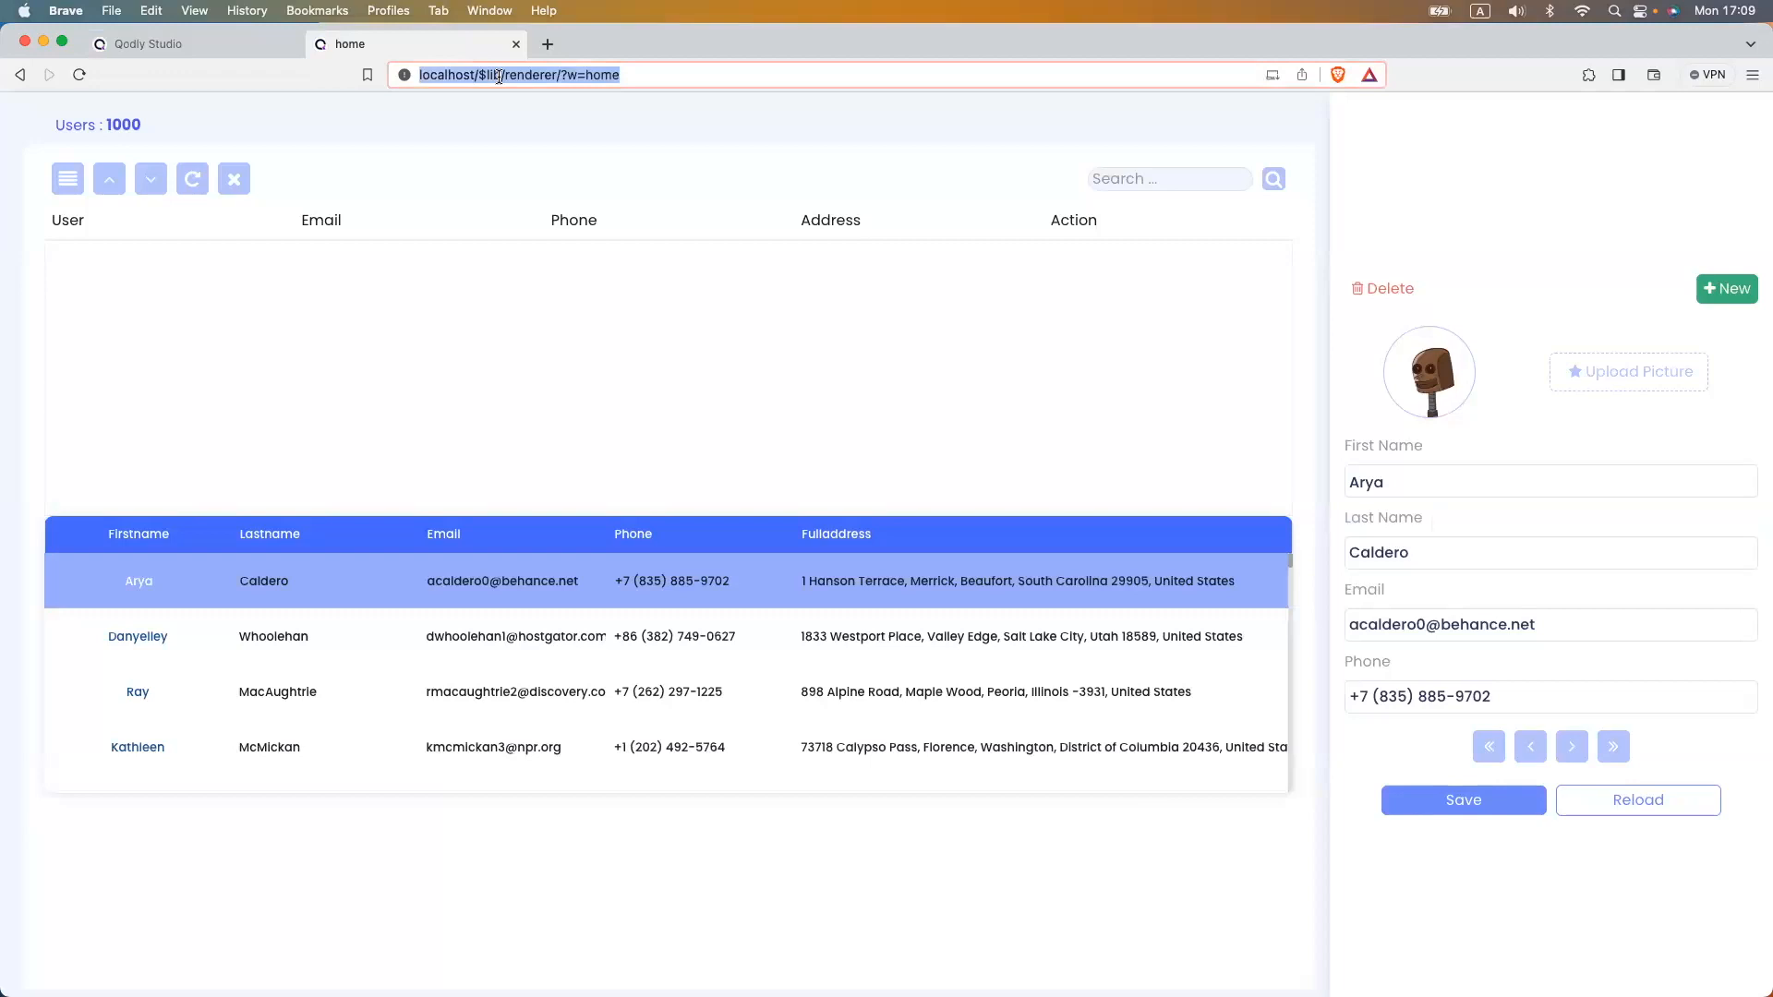
{"action": "key", "text": "Return"}
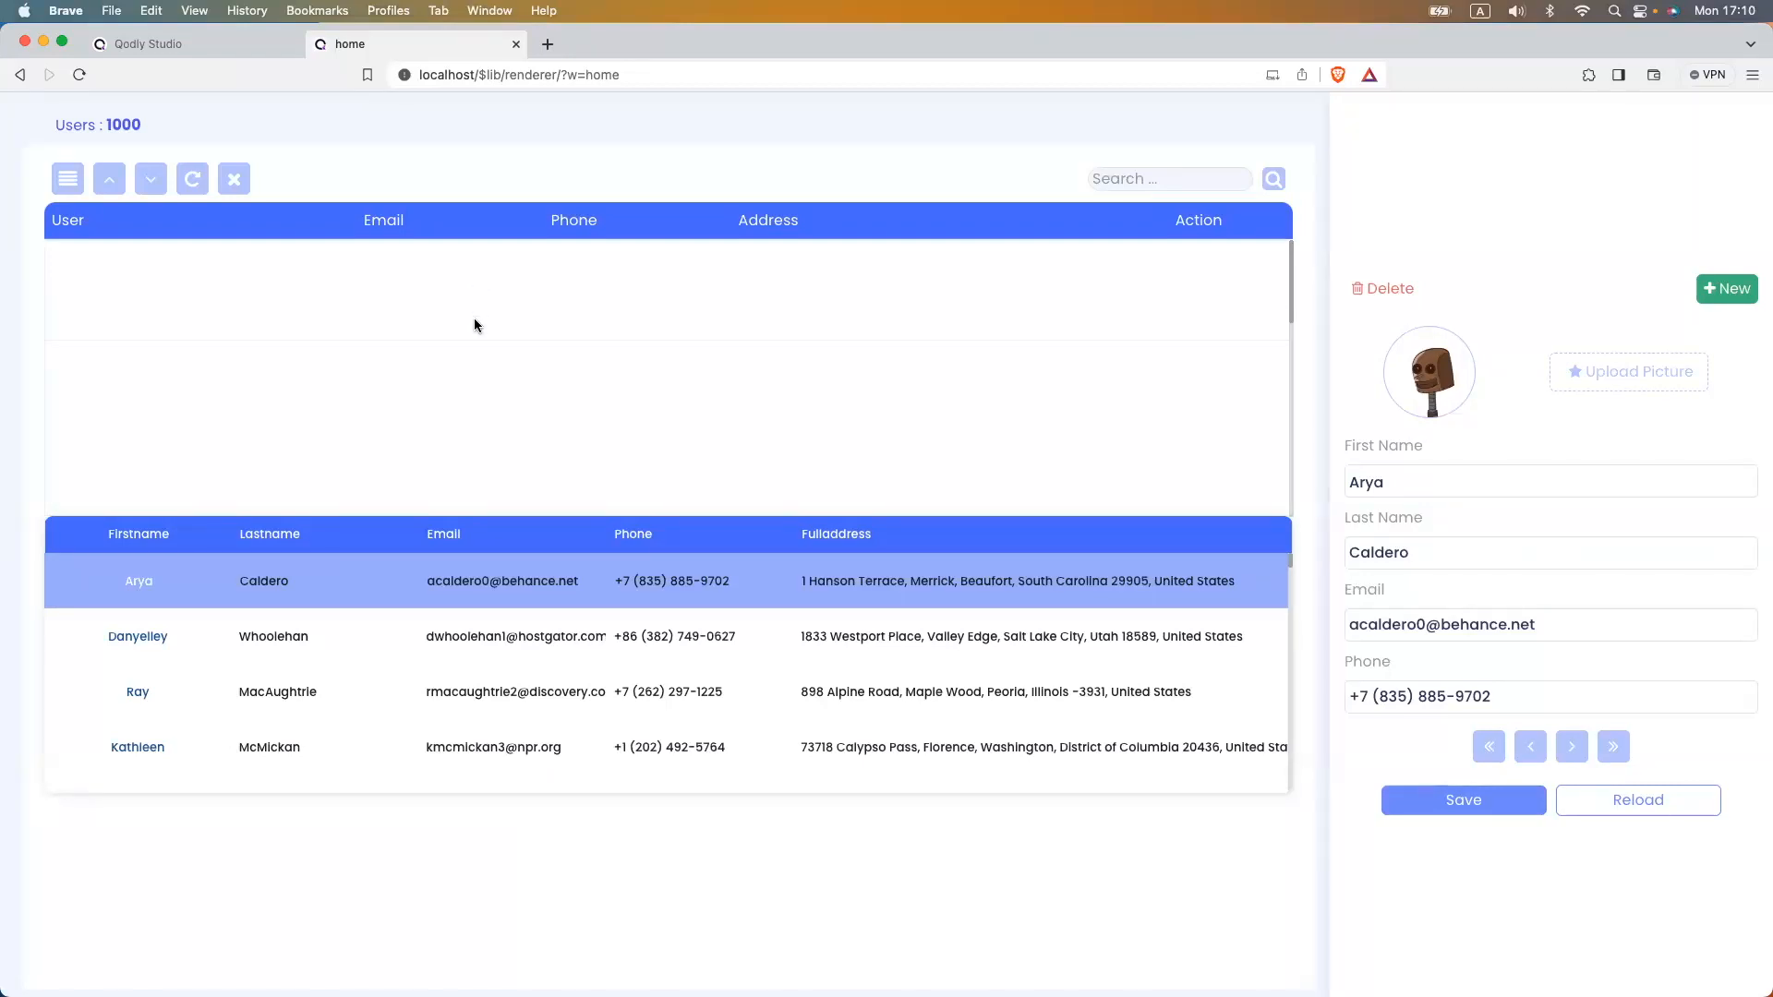
- Place a new Stylebox inside the matrix's repeated row
{"action": "left_click", "coordinate": [157, 48]}
{"action": "left_click", "coordinate": [550, 438]}
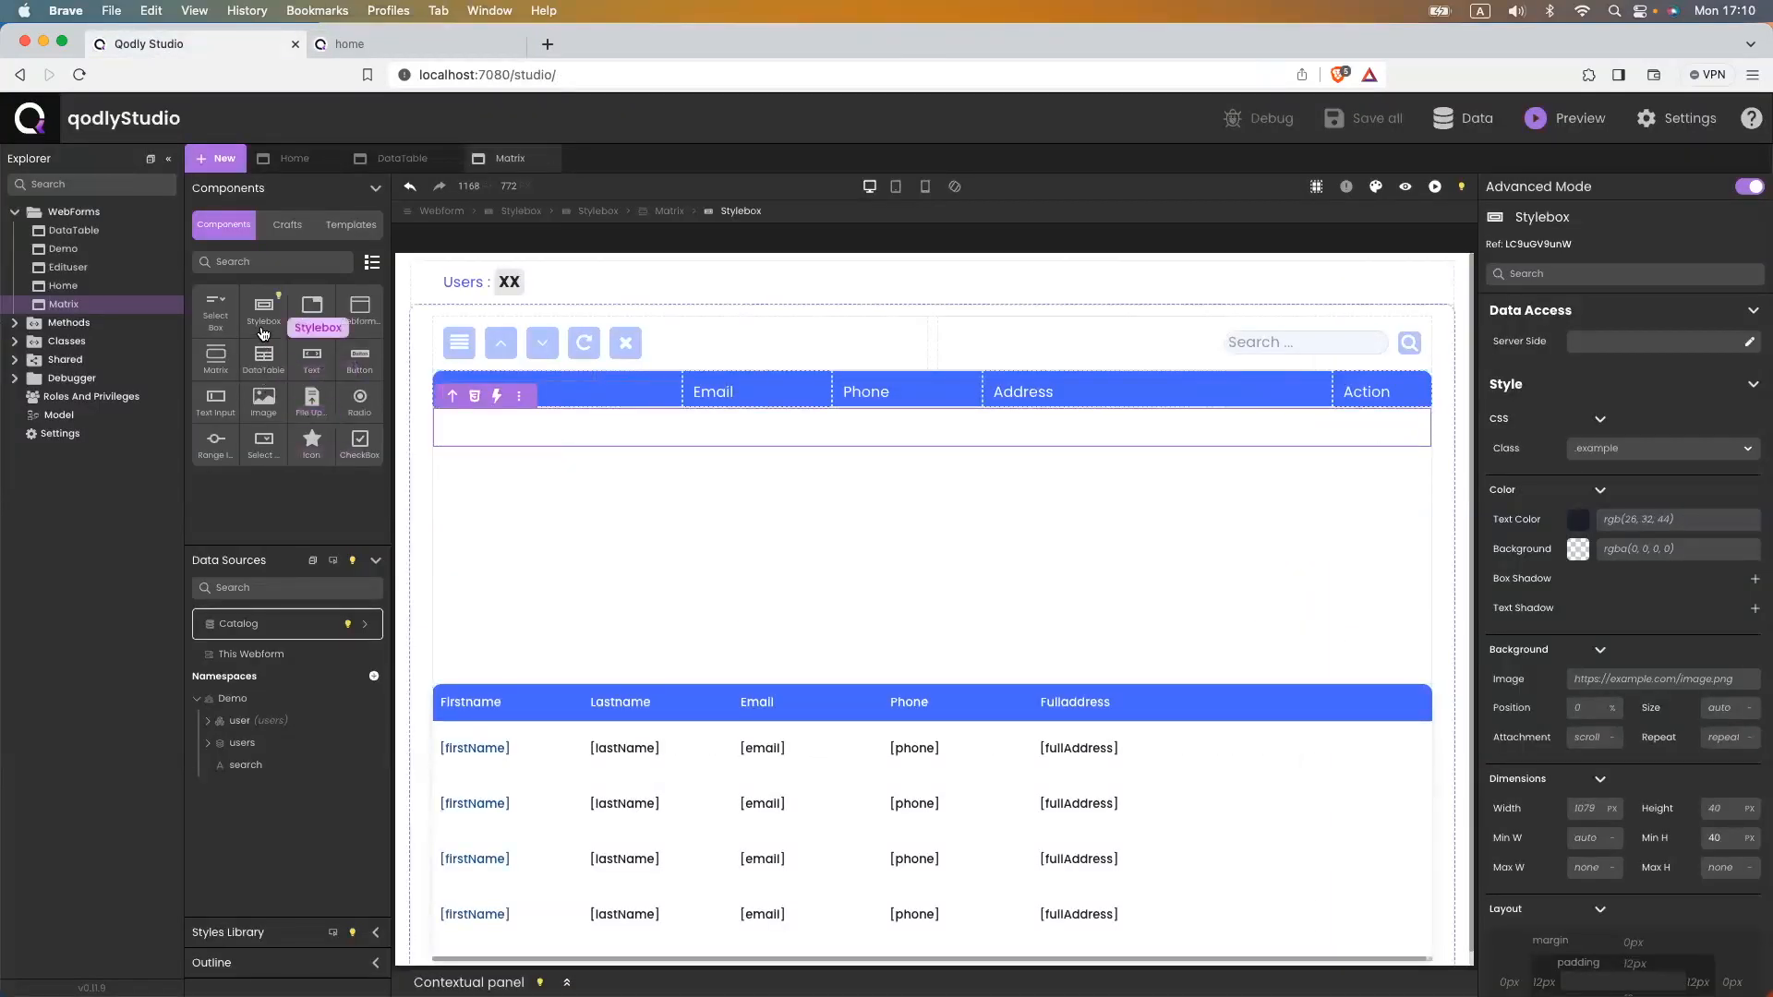
{"action": "left_click_drag", "start_coordinate": [262, 329], "coordinate": [496, 424]}
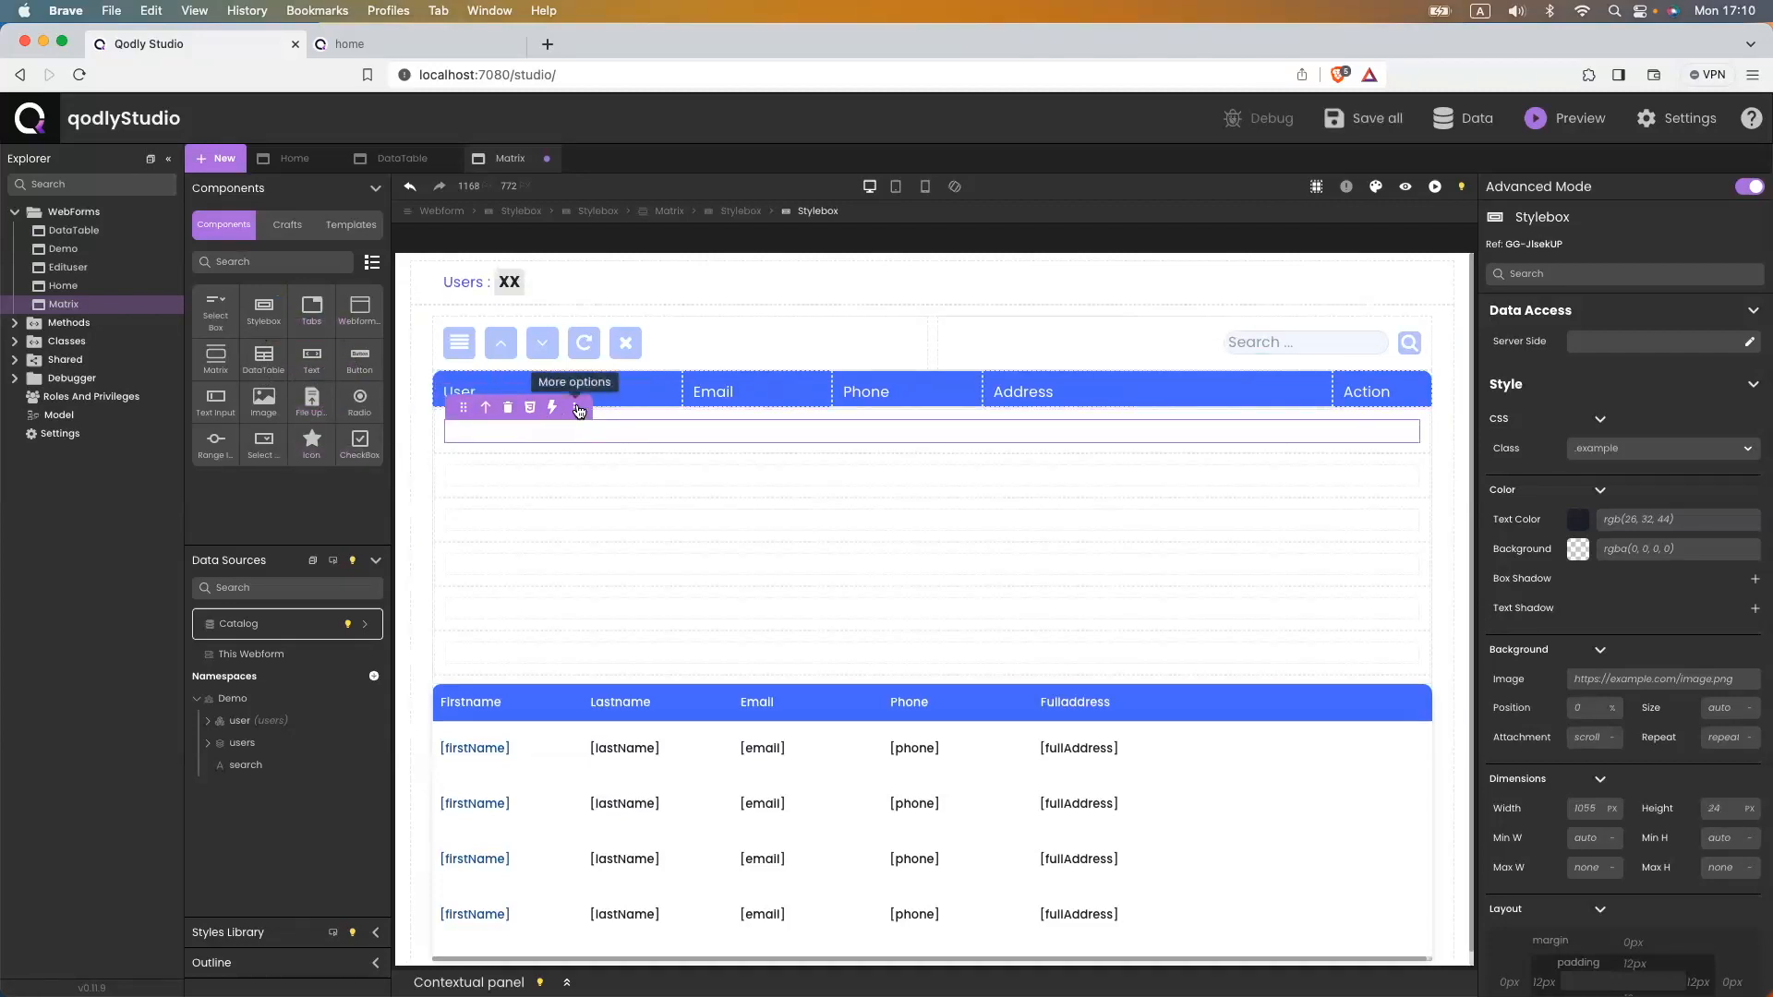
{"action": "left_click", "coordinate": [574, 407]}
{"action": "left_click", "coordinate": [625, 508]}
- Duplicate the new stylebox three times to create more row cells
{"action": "left_click", "coordinate": [574, 407]}
{"action": "left_click", "coordinate": [624, 534]}
{"action": "left_click", "coordinate": [574, 409]}
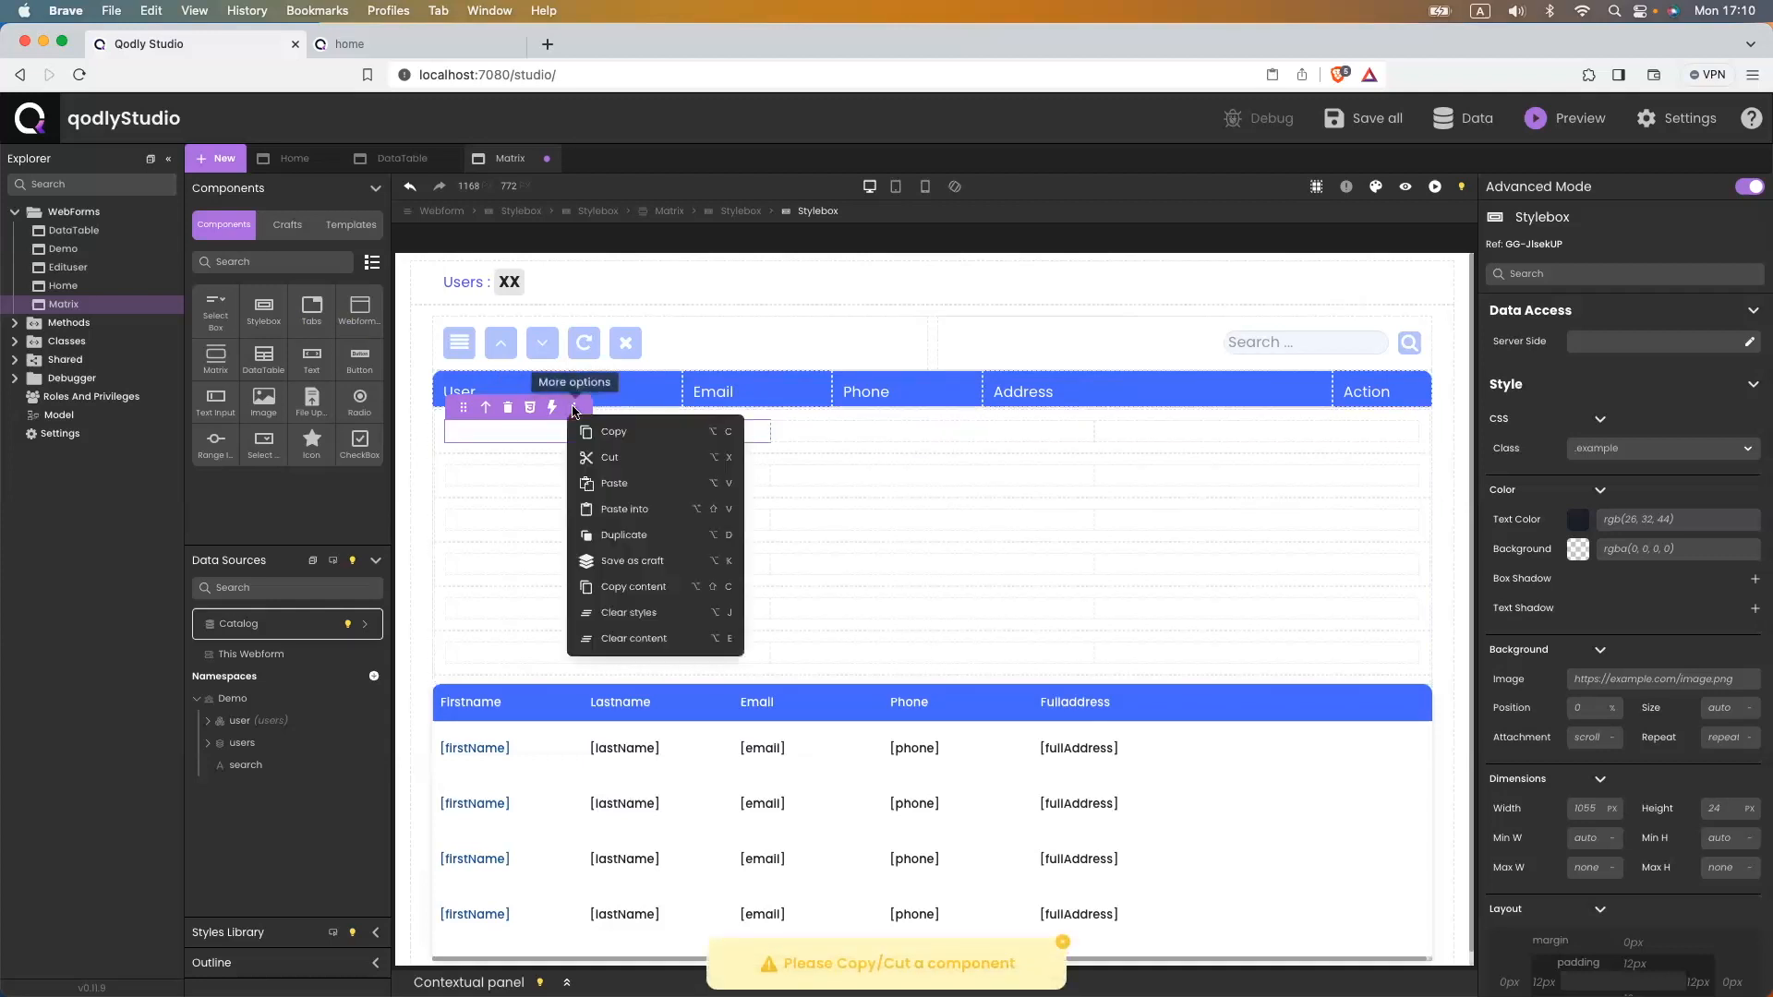
{"action": "left_click", "coordinate": [623, 534]}
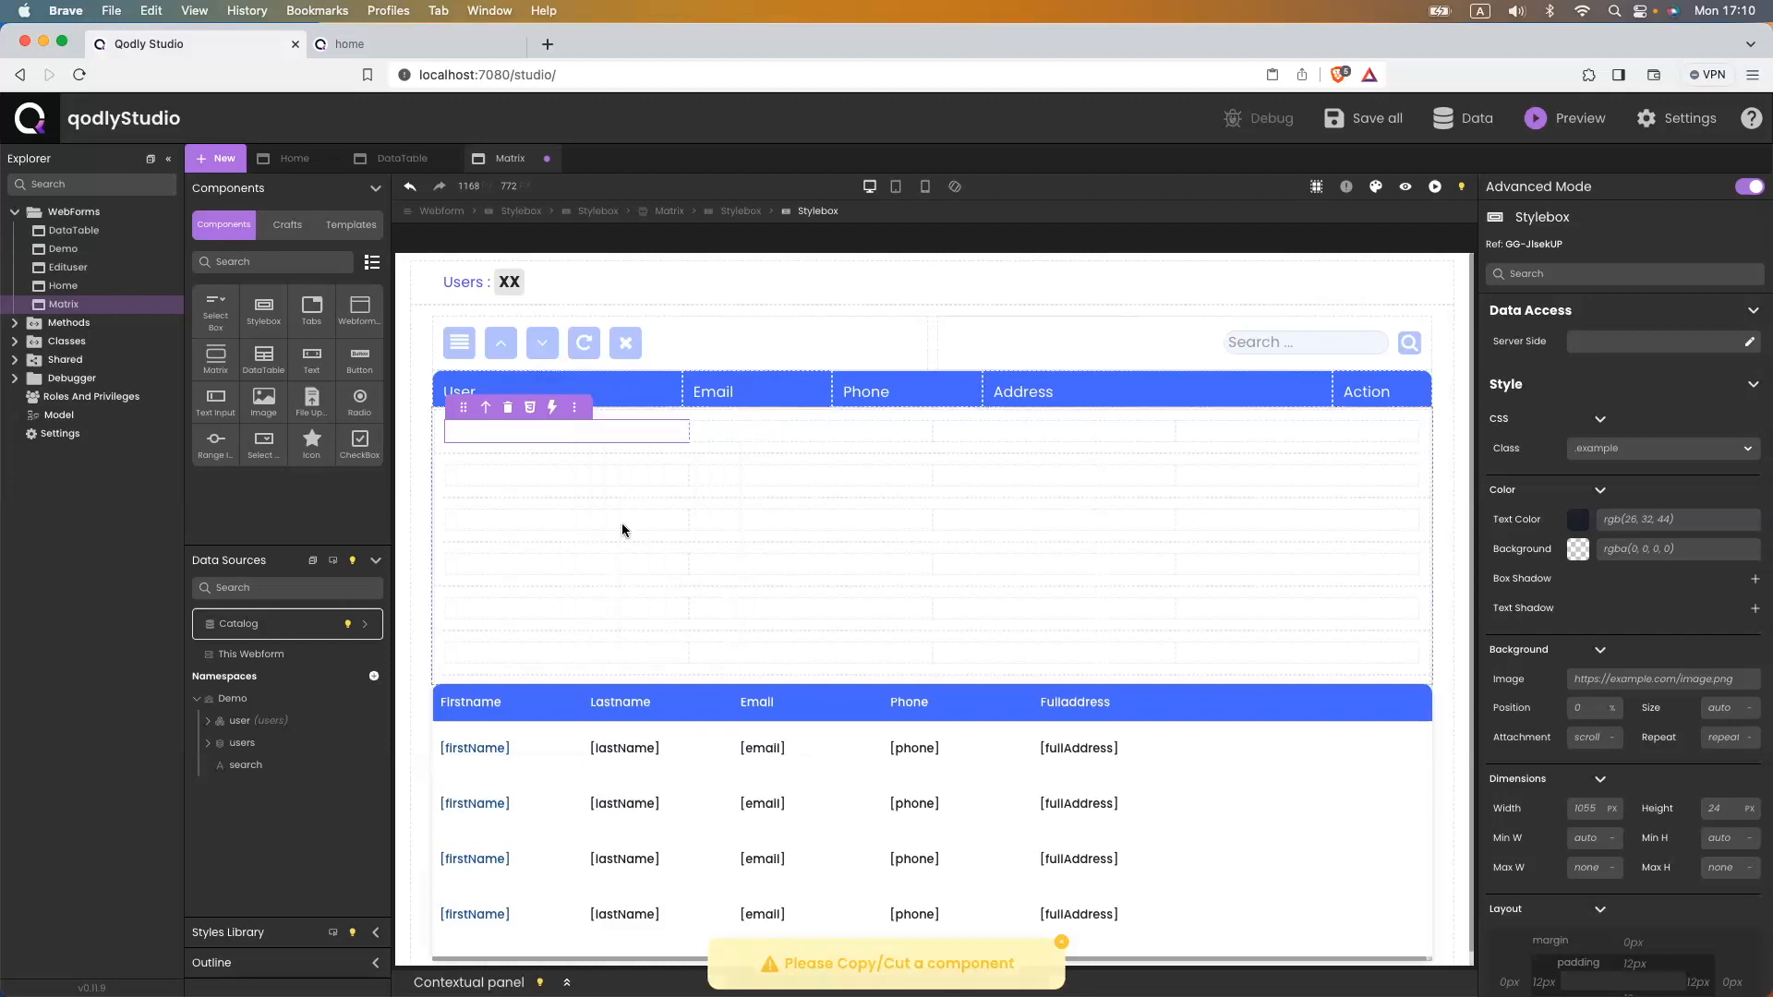
{"action": "left_click", "coordinate": [575, 409]}
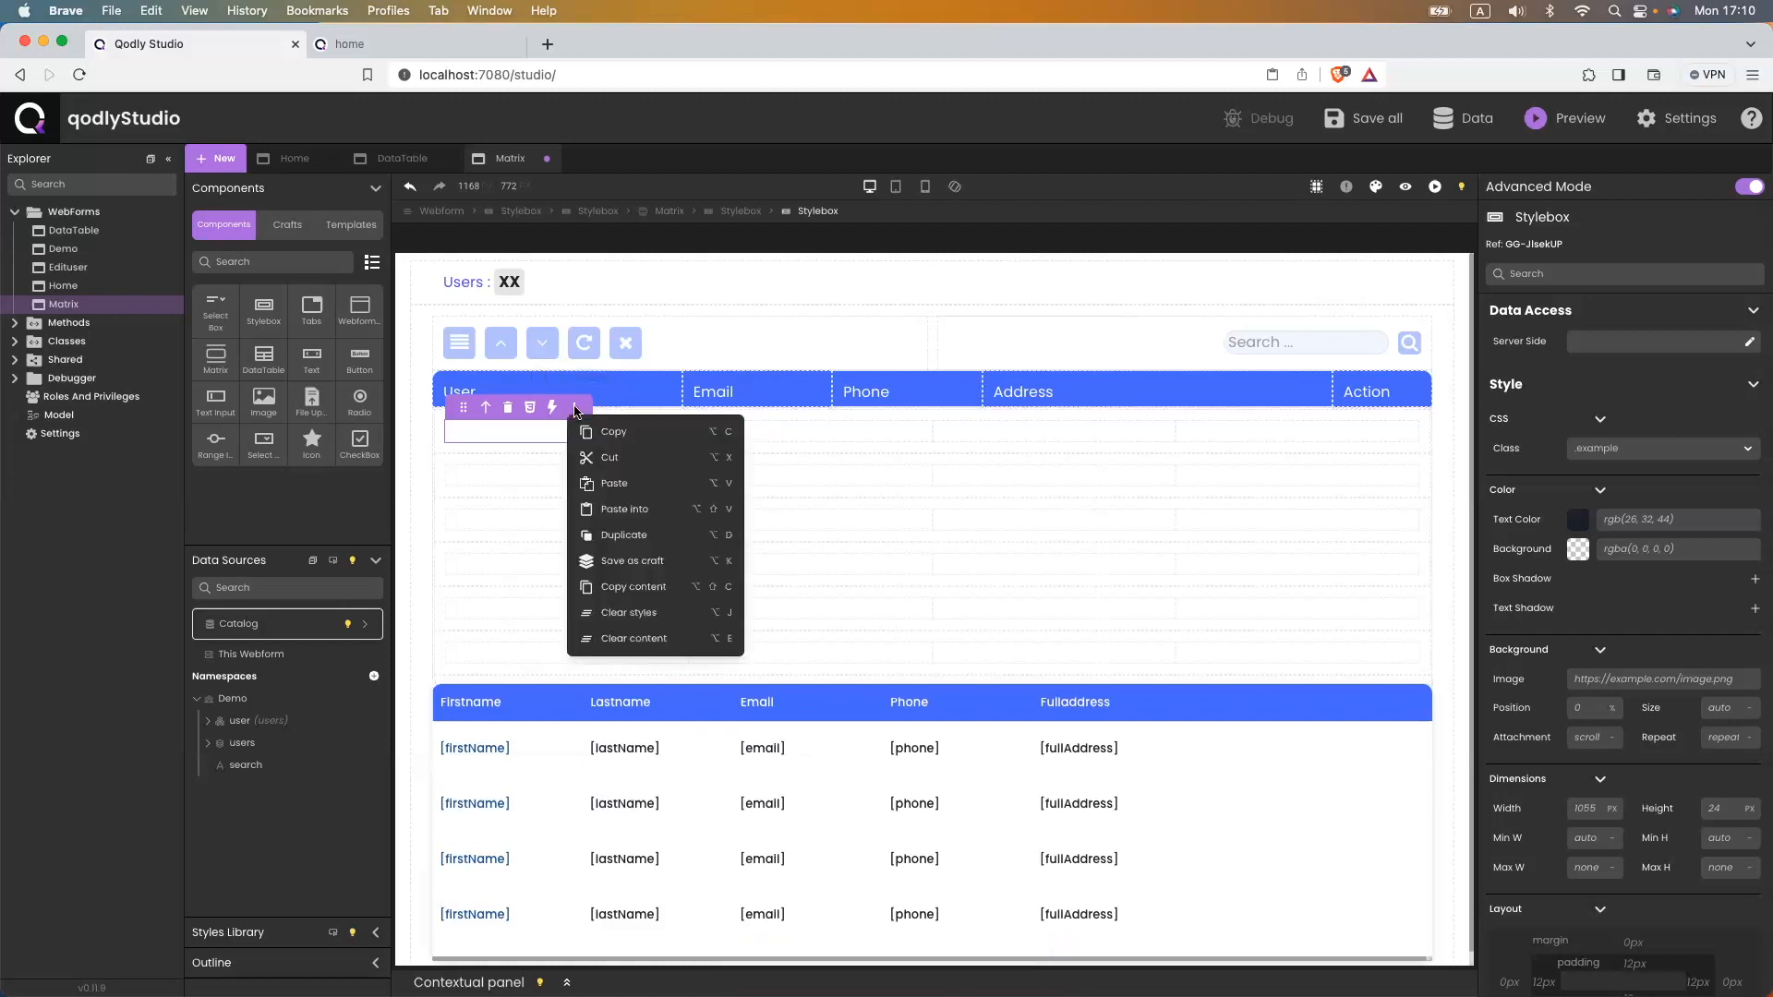
{"action": "left_click", "coordinate": [645, 535]}
- Set the matrix row container's padding to 0 on all sides and save
{"action": "left_click", "coordinate": [440, 438]}
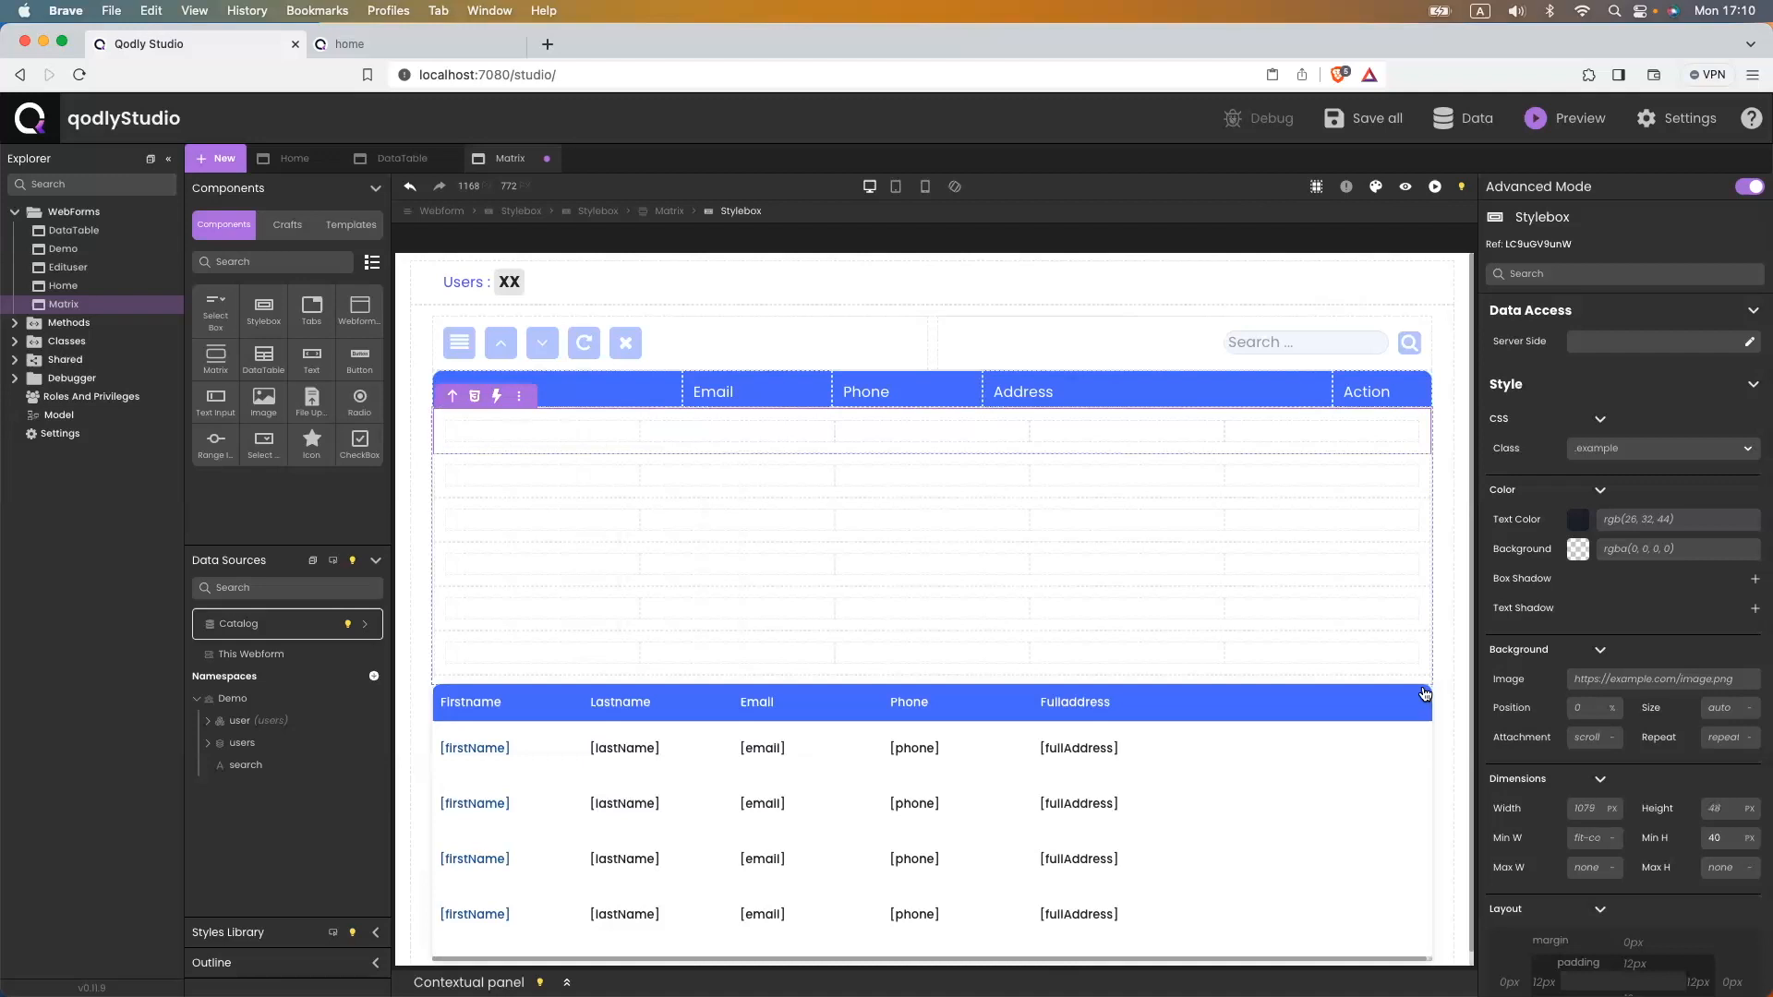
{"action": "scroll", "coordinate": [1574, 806], "scroll_direction": "down", "scroll_amount": 5}
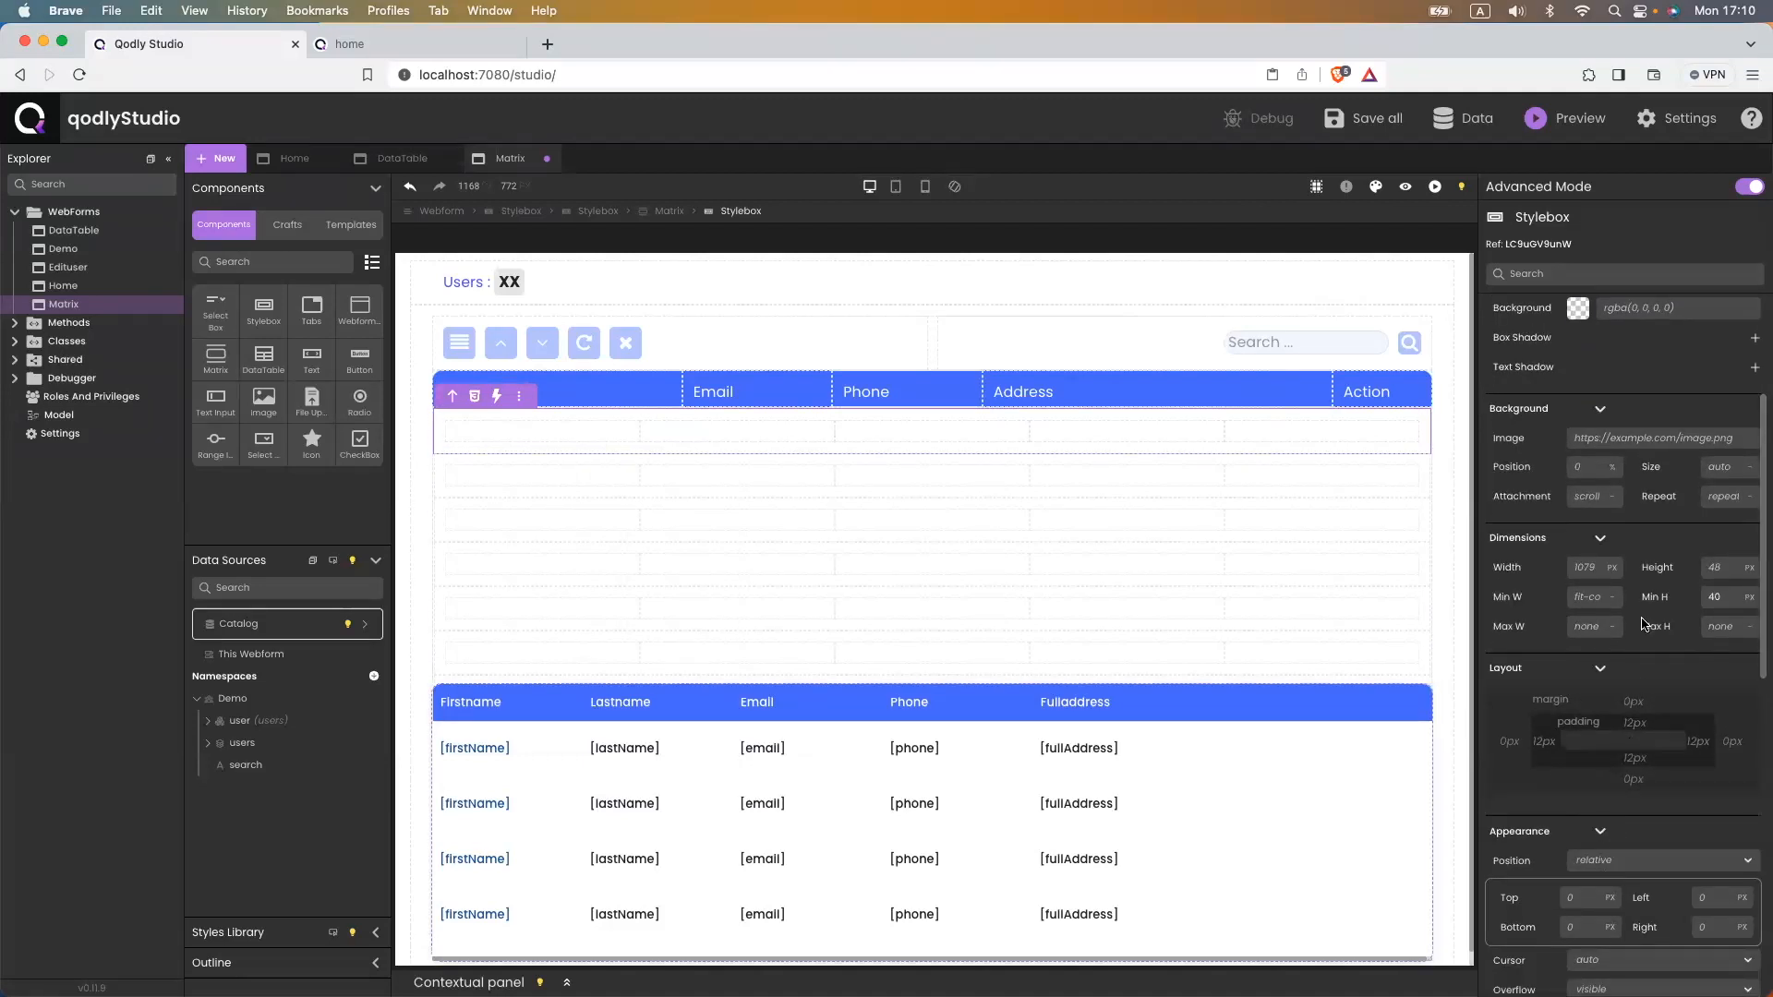
{"action": "left_click", "coordinate": [1543, 742]}
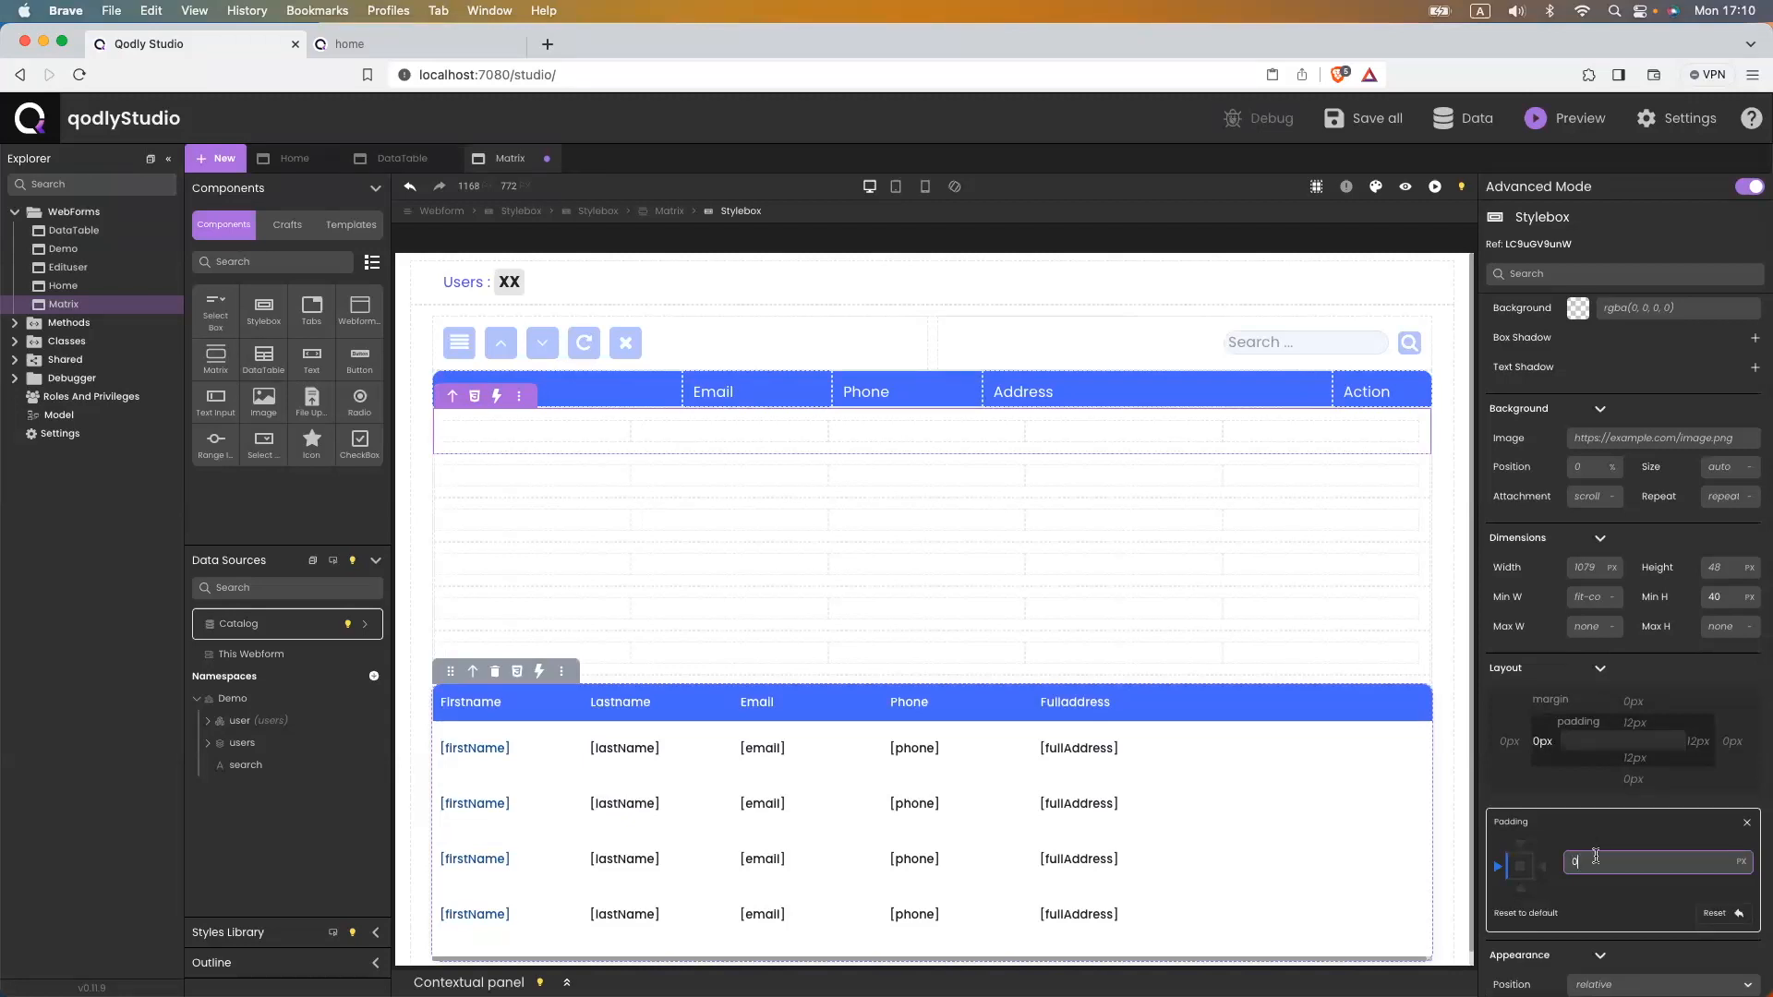
{"action": "left_click", "coordinate": [1521, 867]}
{"action": "key", "text": "ctrl+s"}
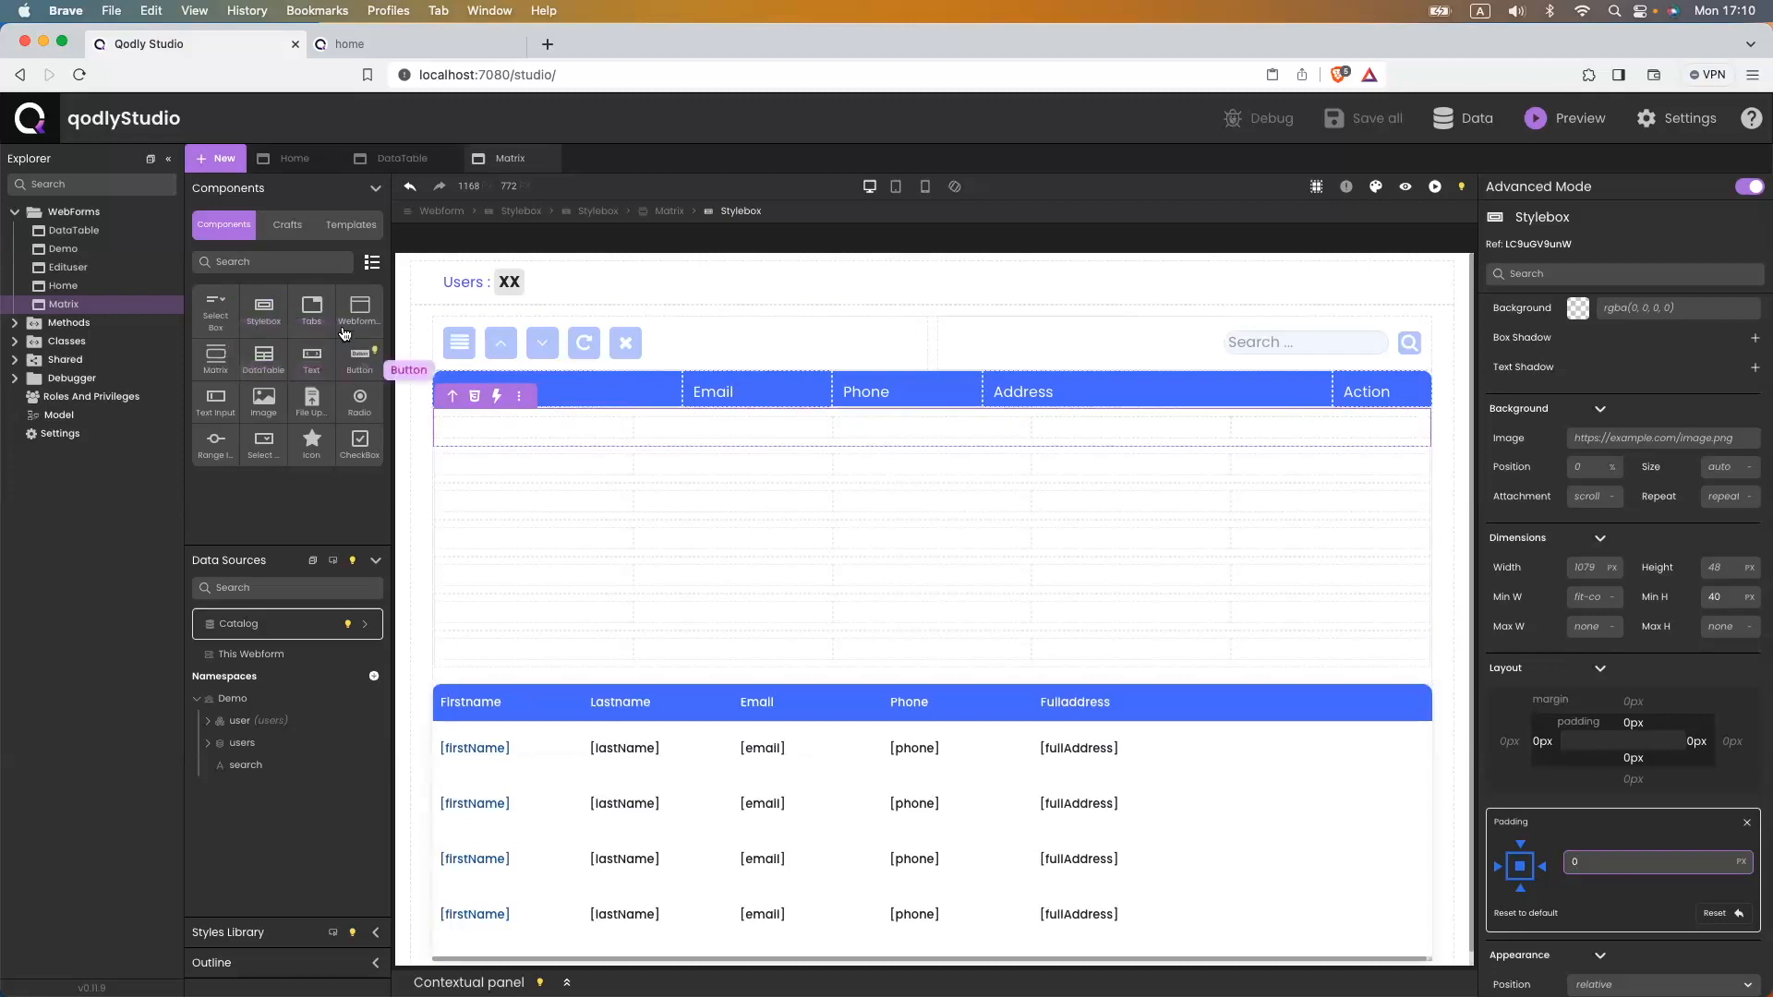
{"action": "left_click_drag", "start_coordinate": [263, 399], "coordinate": [456, 427]}
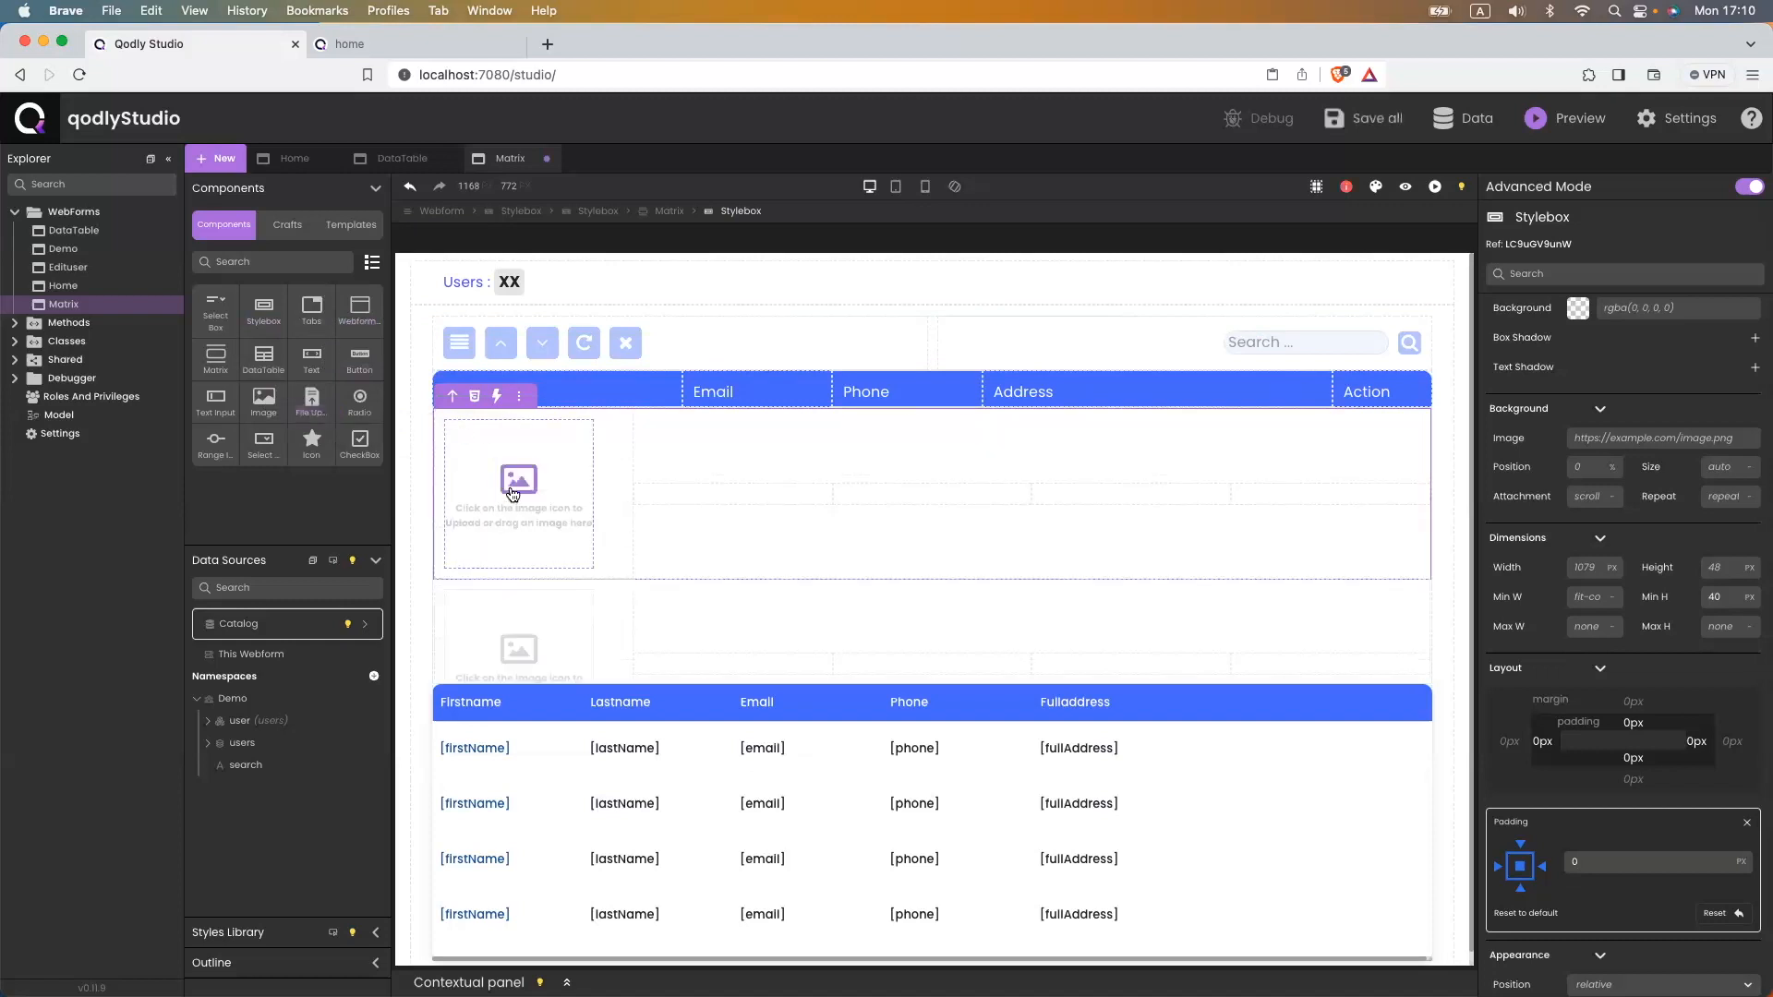
- Size the first-cell image to 50×50 px with a 50% border radius and save
{"action": "left_click", "coordinate": [463, 478]}
{"action": "double_click", "coordinate": [1718, 640]}
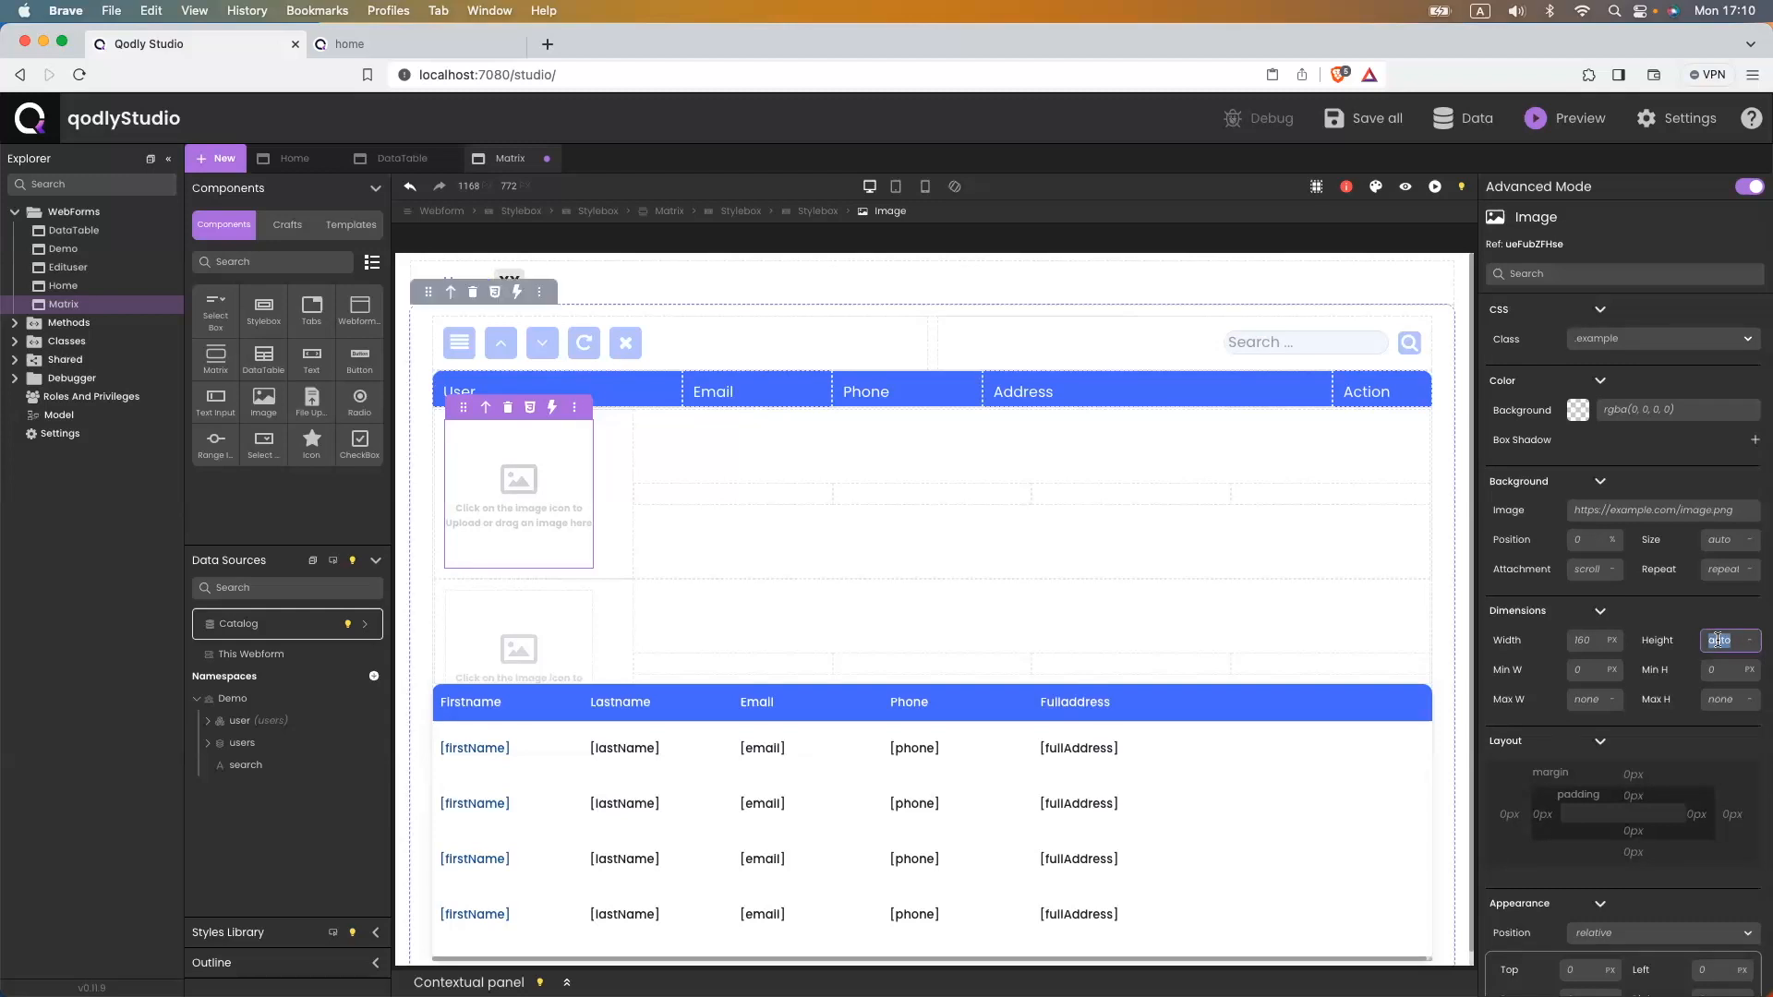
{"action": "type", "text": "50"}
{"action": "key", "text": "Return"}
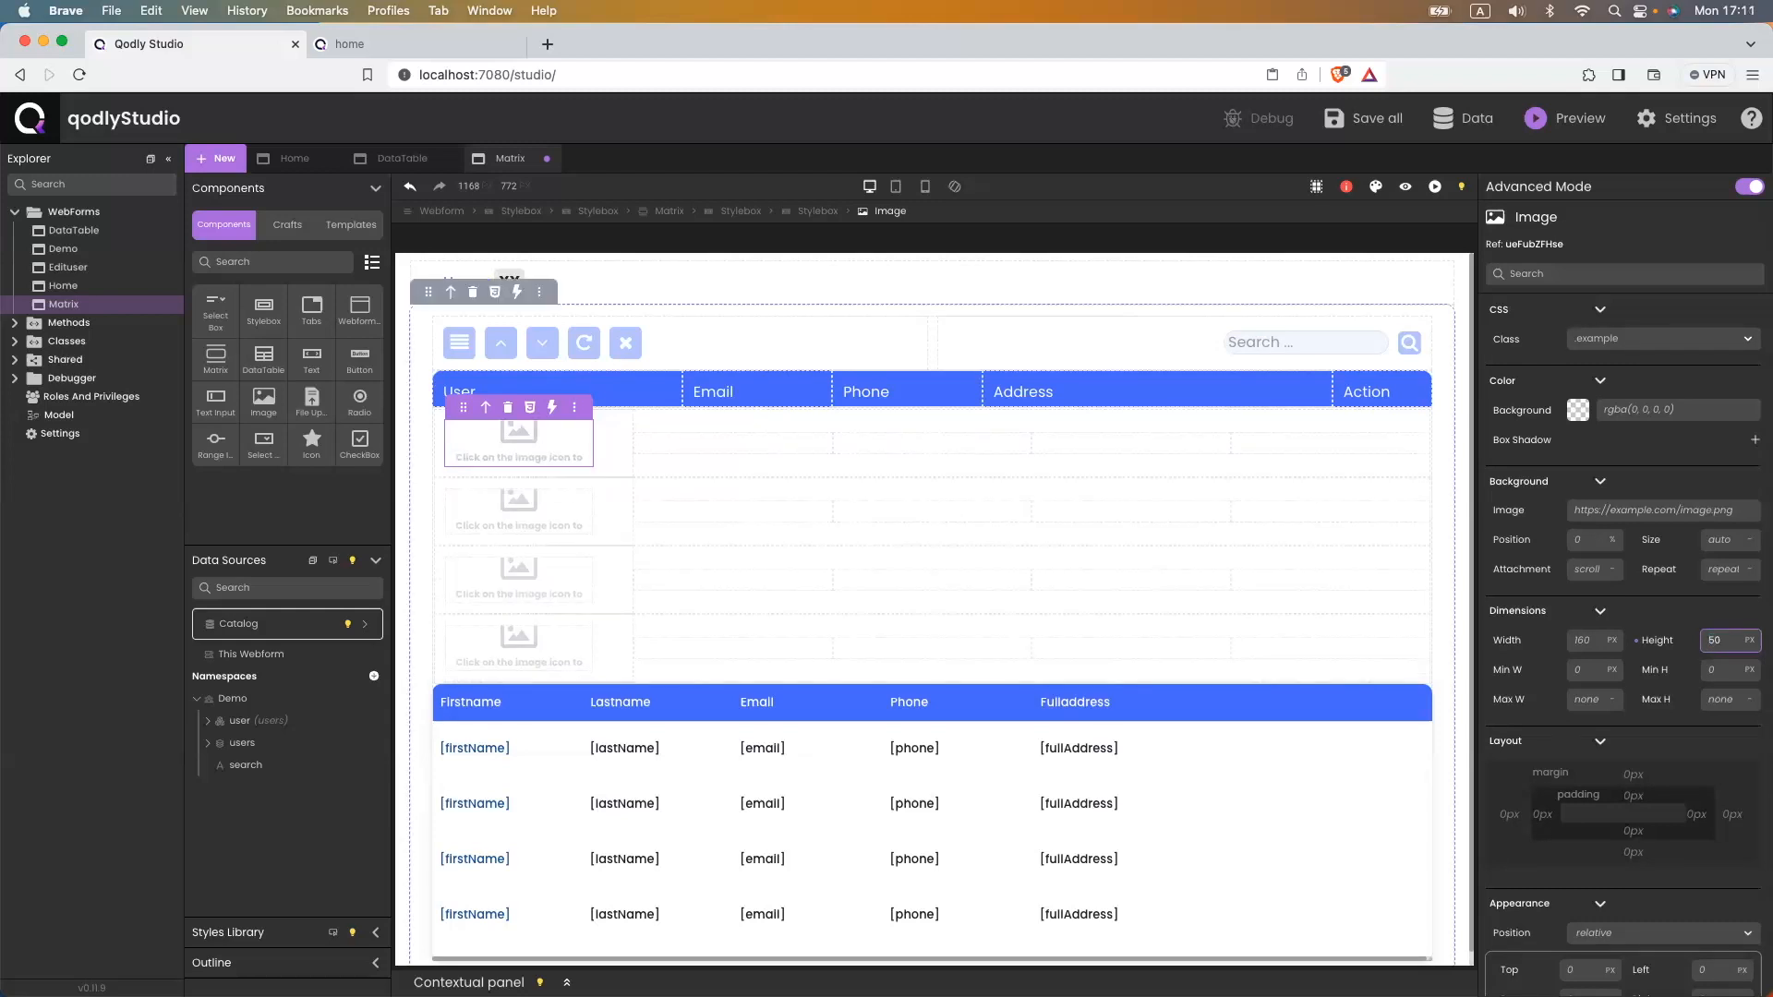
{"action": "left_click", "coordinate": [1572, 638]}
{"action": "type", "text": "50p"}
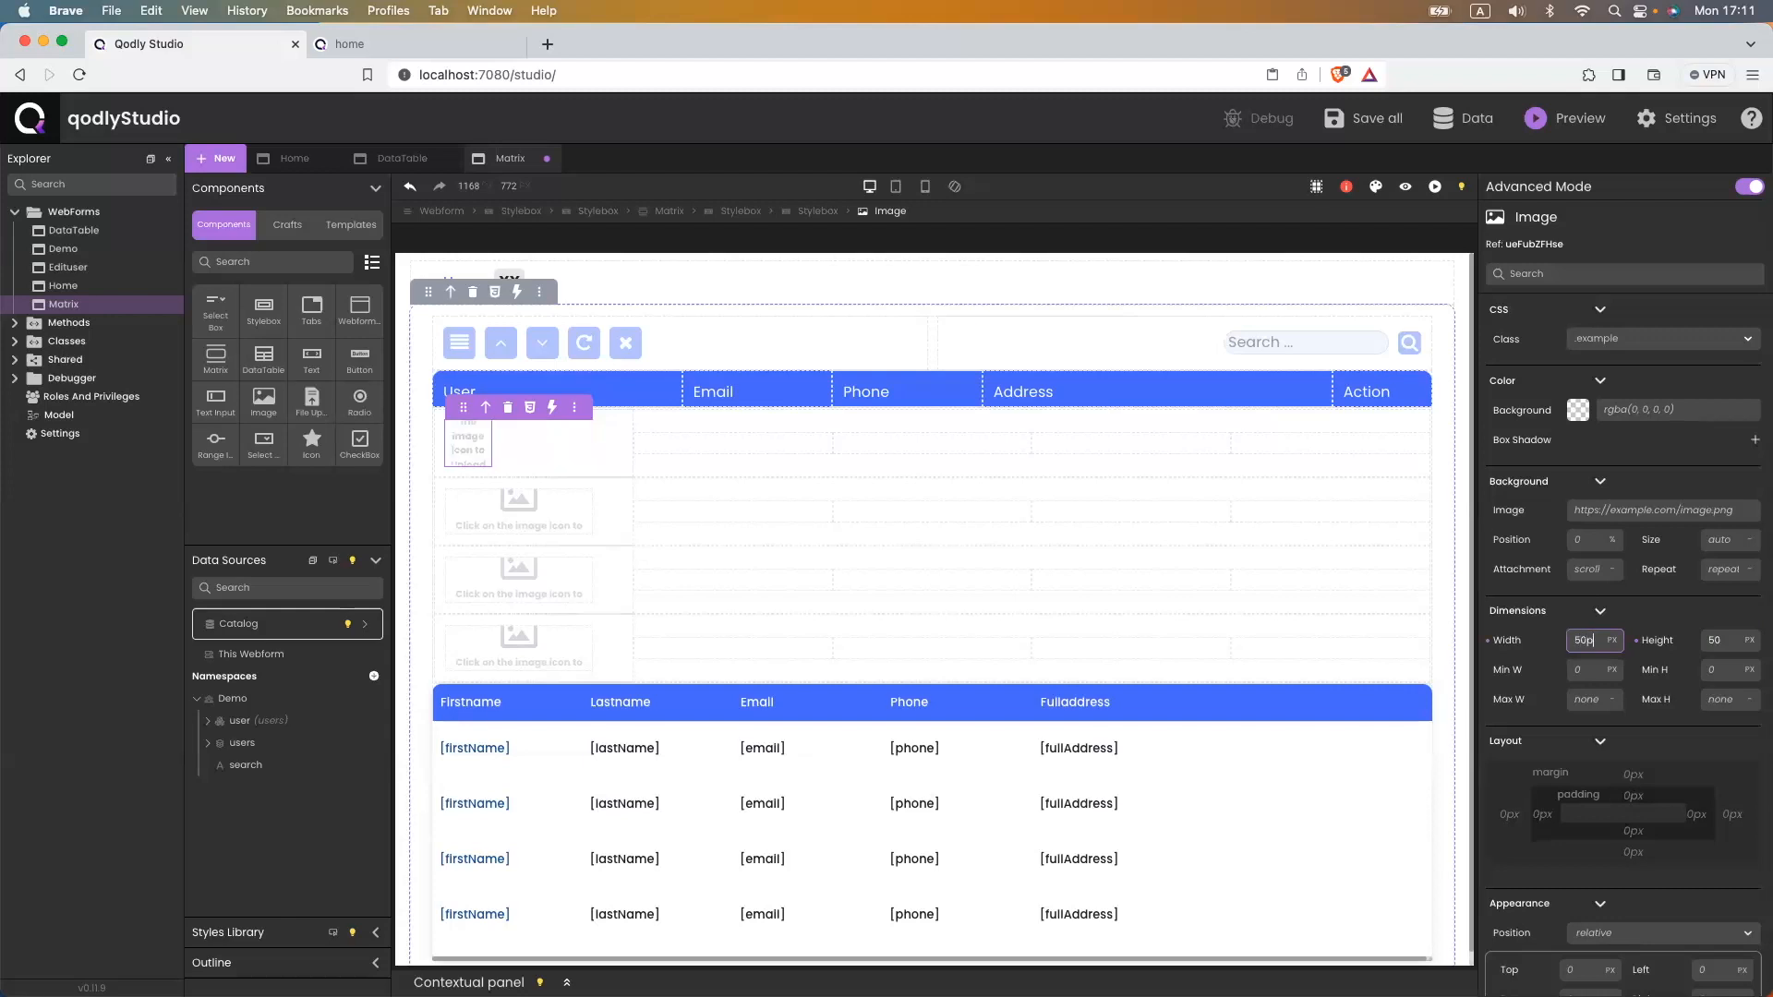
{"action": "scroll", "coordinate": [1607, 701], "scroll_direction": "down", "scroll_amount": 1}
{"action": "scroll", "coordinate": [1608, 701], "scroll_direction": "down", "scroll_amount": 6}
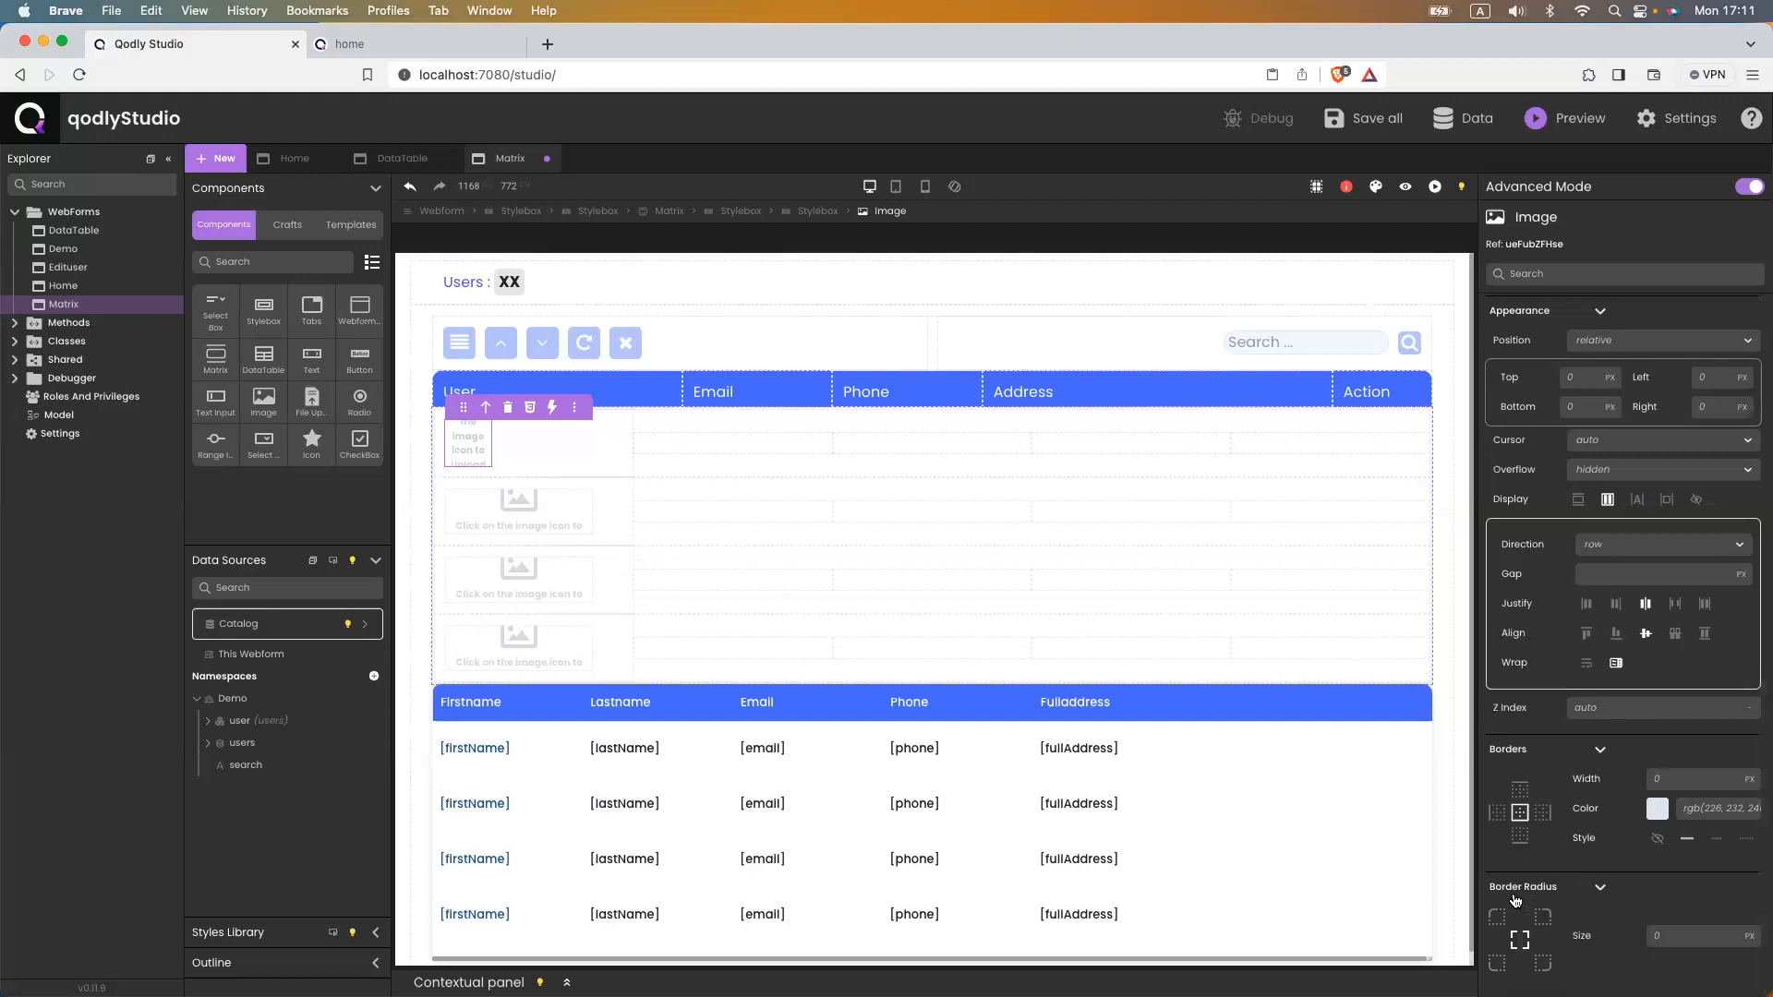
{"action": "left_click", "coordinate": [1684, 937]}
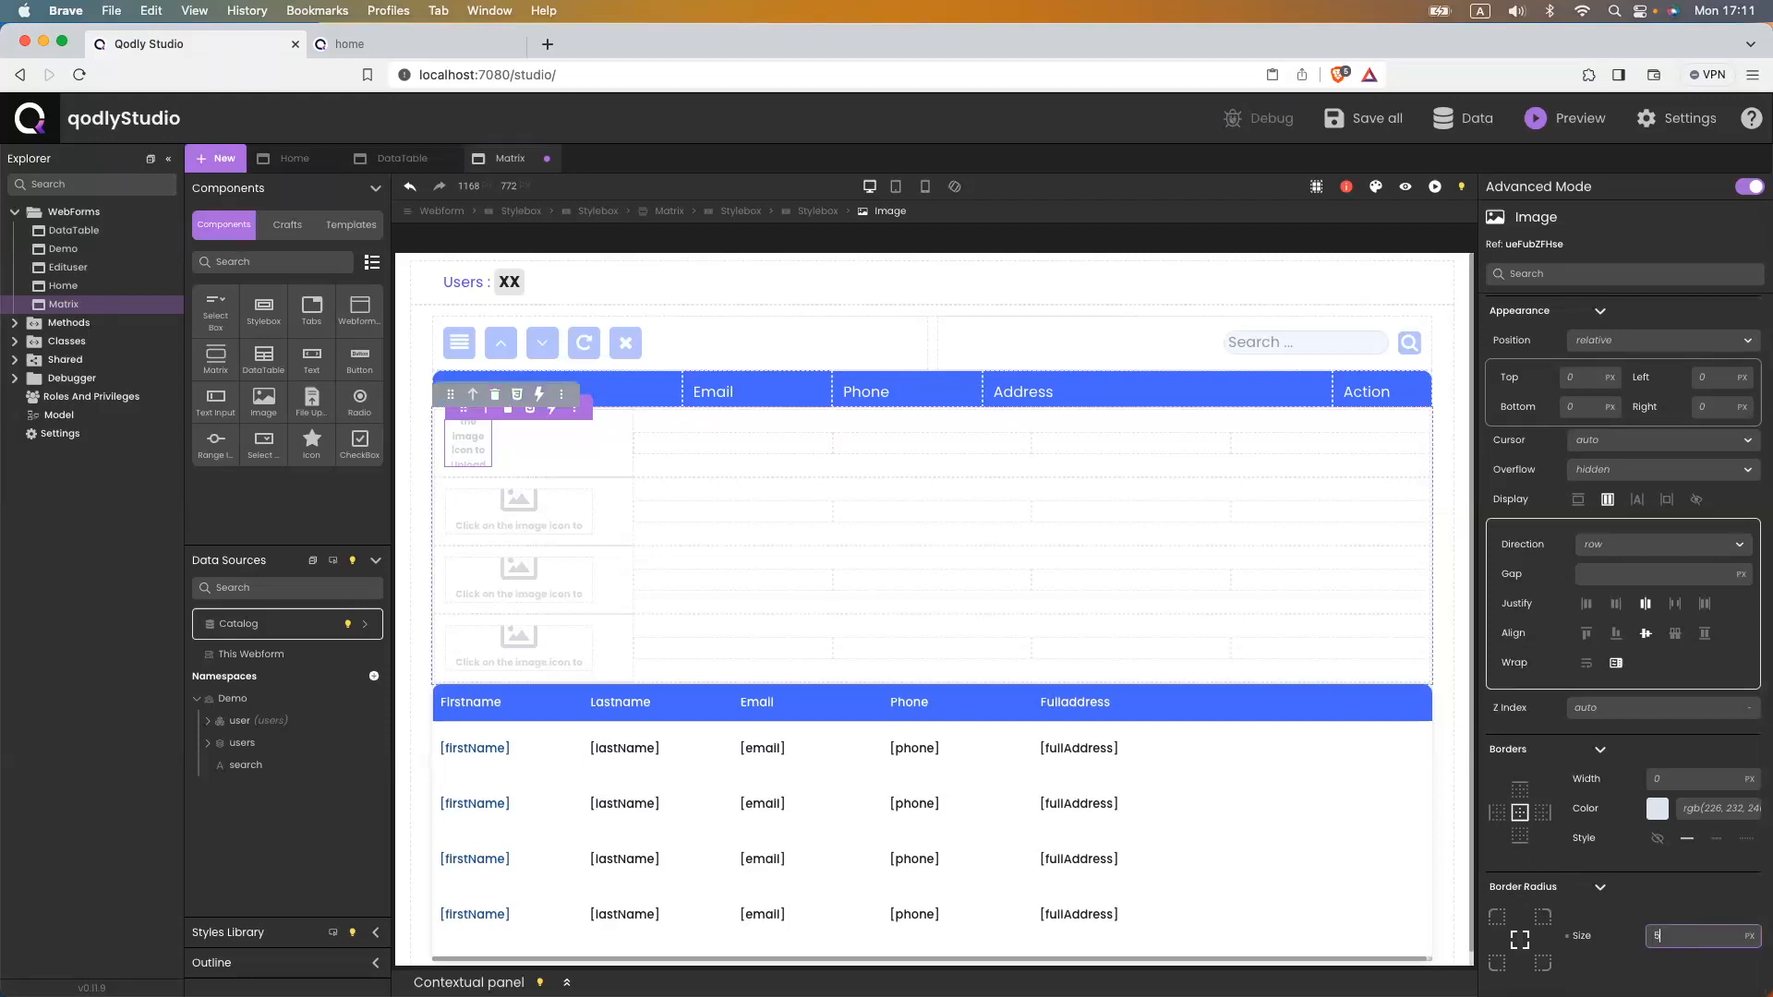
{"action": "type", "text": "50"}
{"action": "key", "text": "Return"}
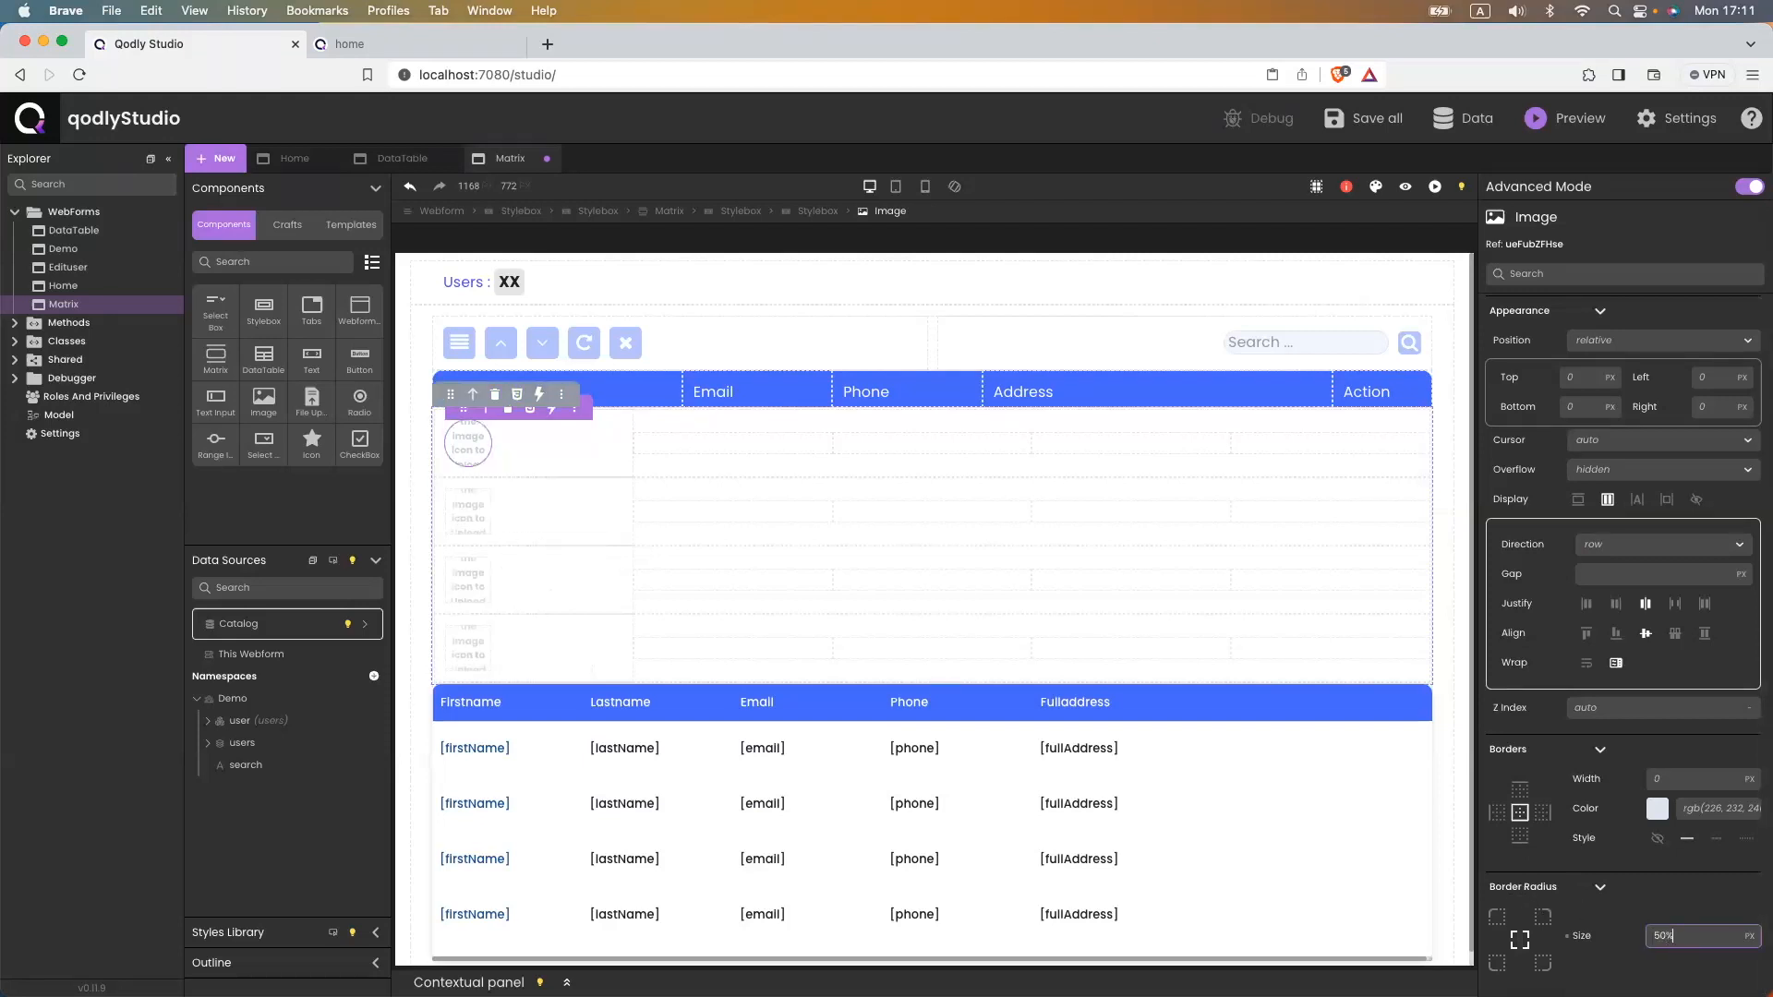
{"action": "key", "text": "super+s"}
- Bind the image's data source to $This.avatar and save
{"action": "scroll", "coordinate": [1643, 580], "scroll_direction": "up", "scroll_amount": 7}
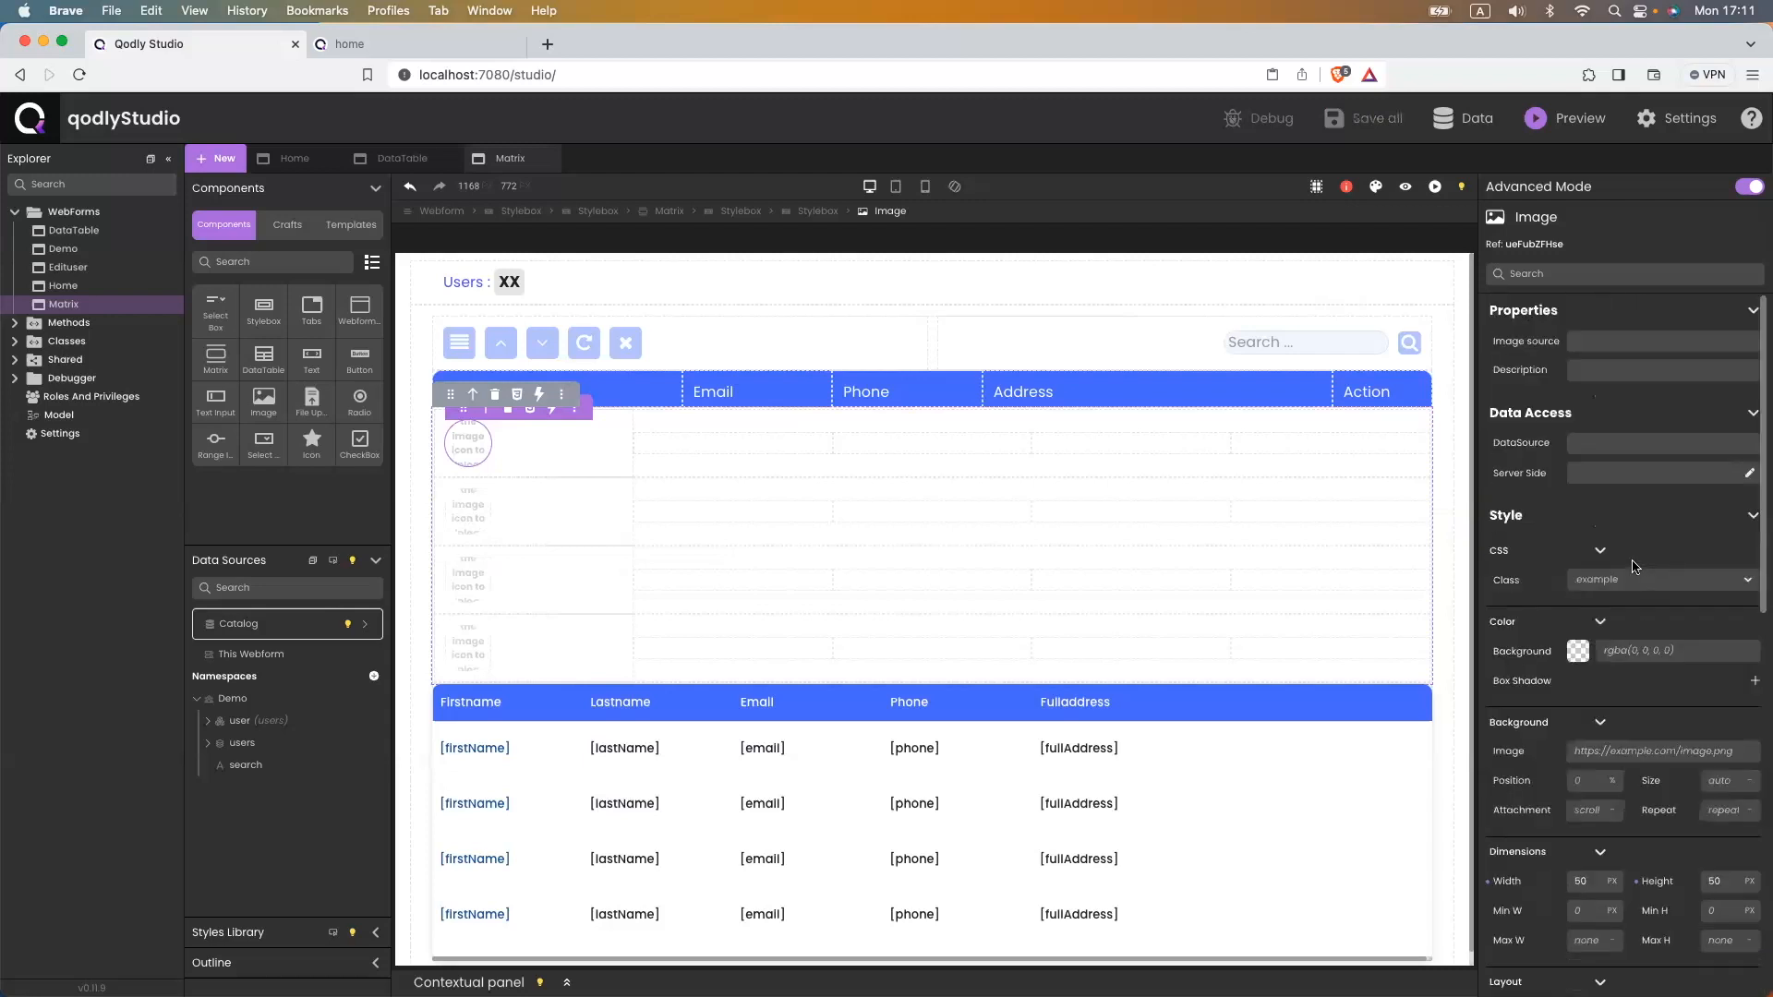
{"action": "left_click", "coordinate": [1574, 441]}
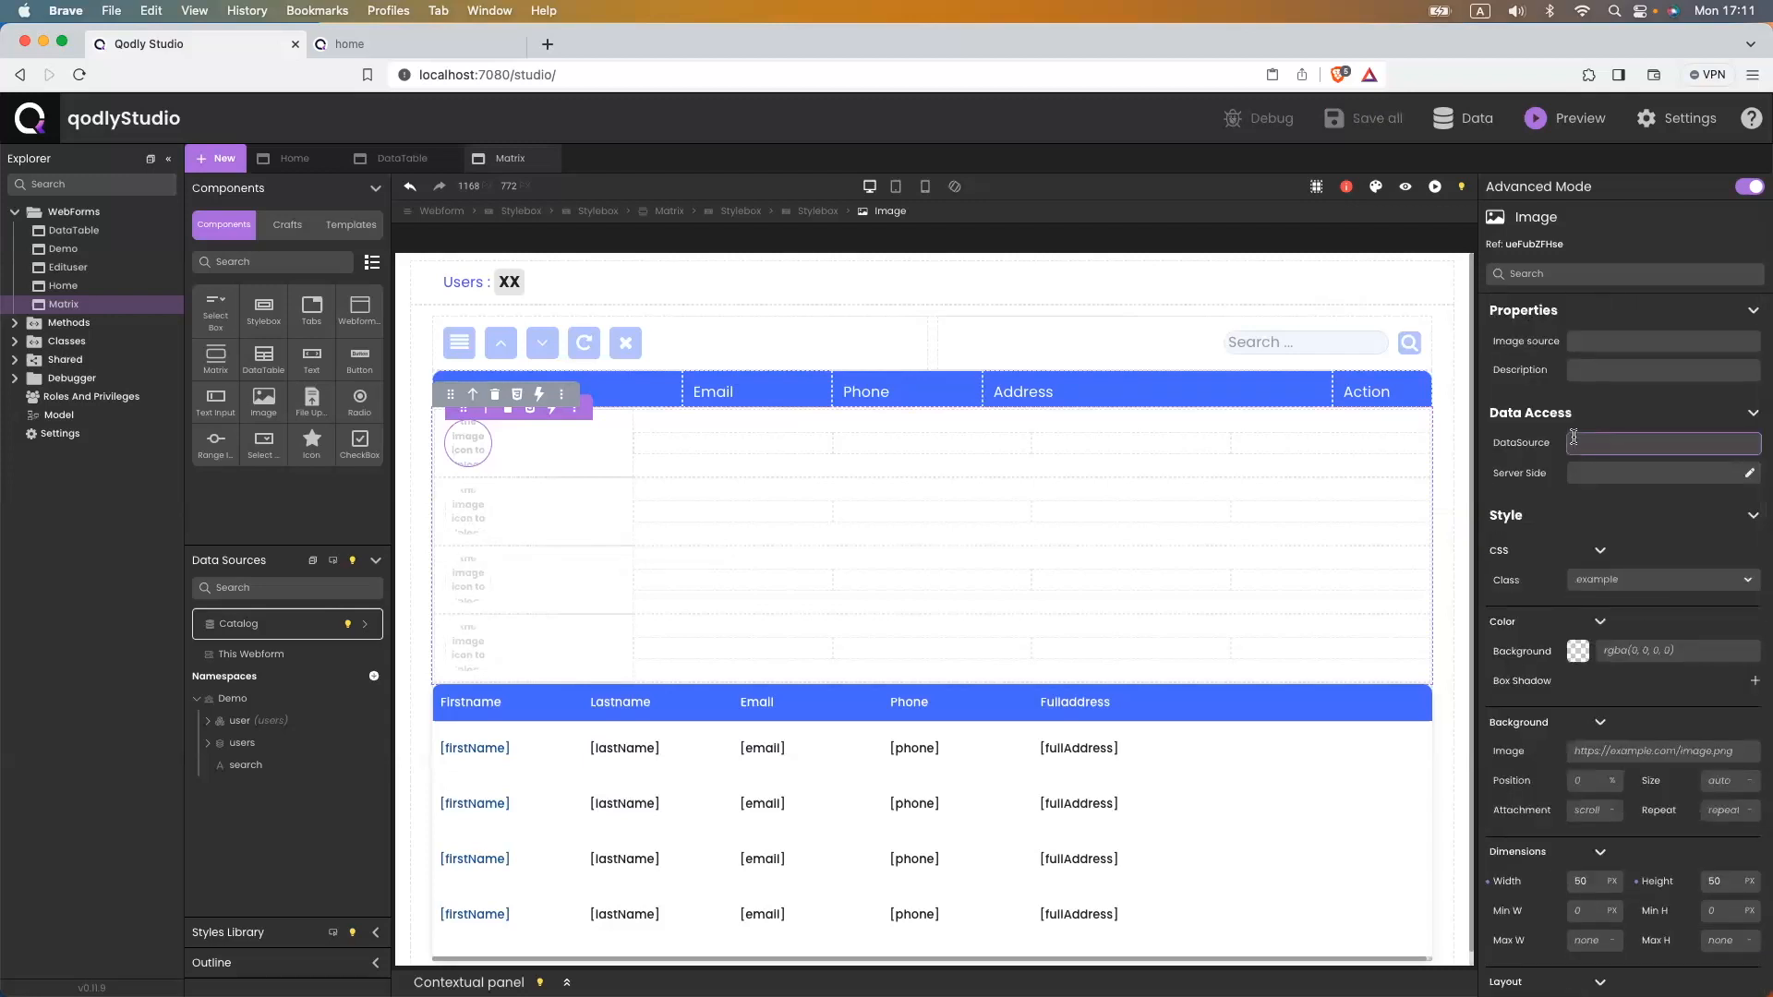
{"action": "type", "text": "$"}
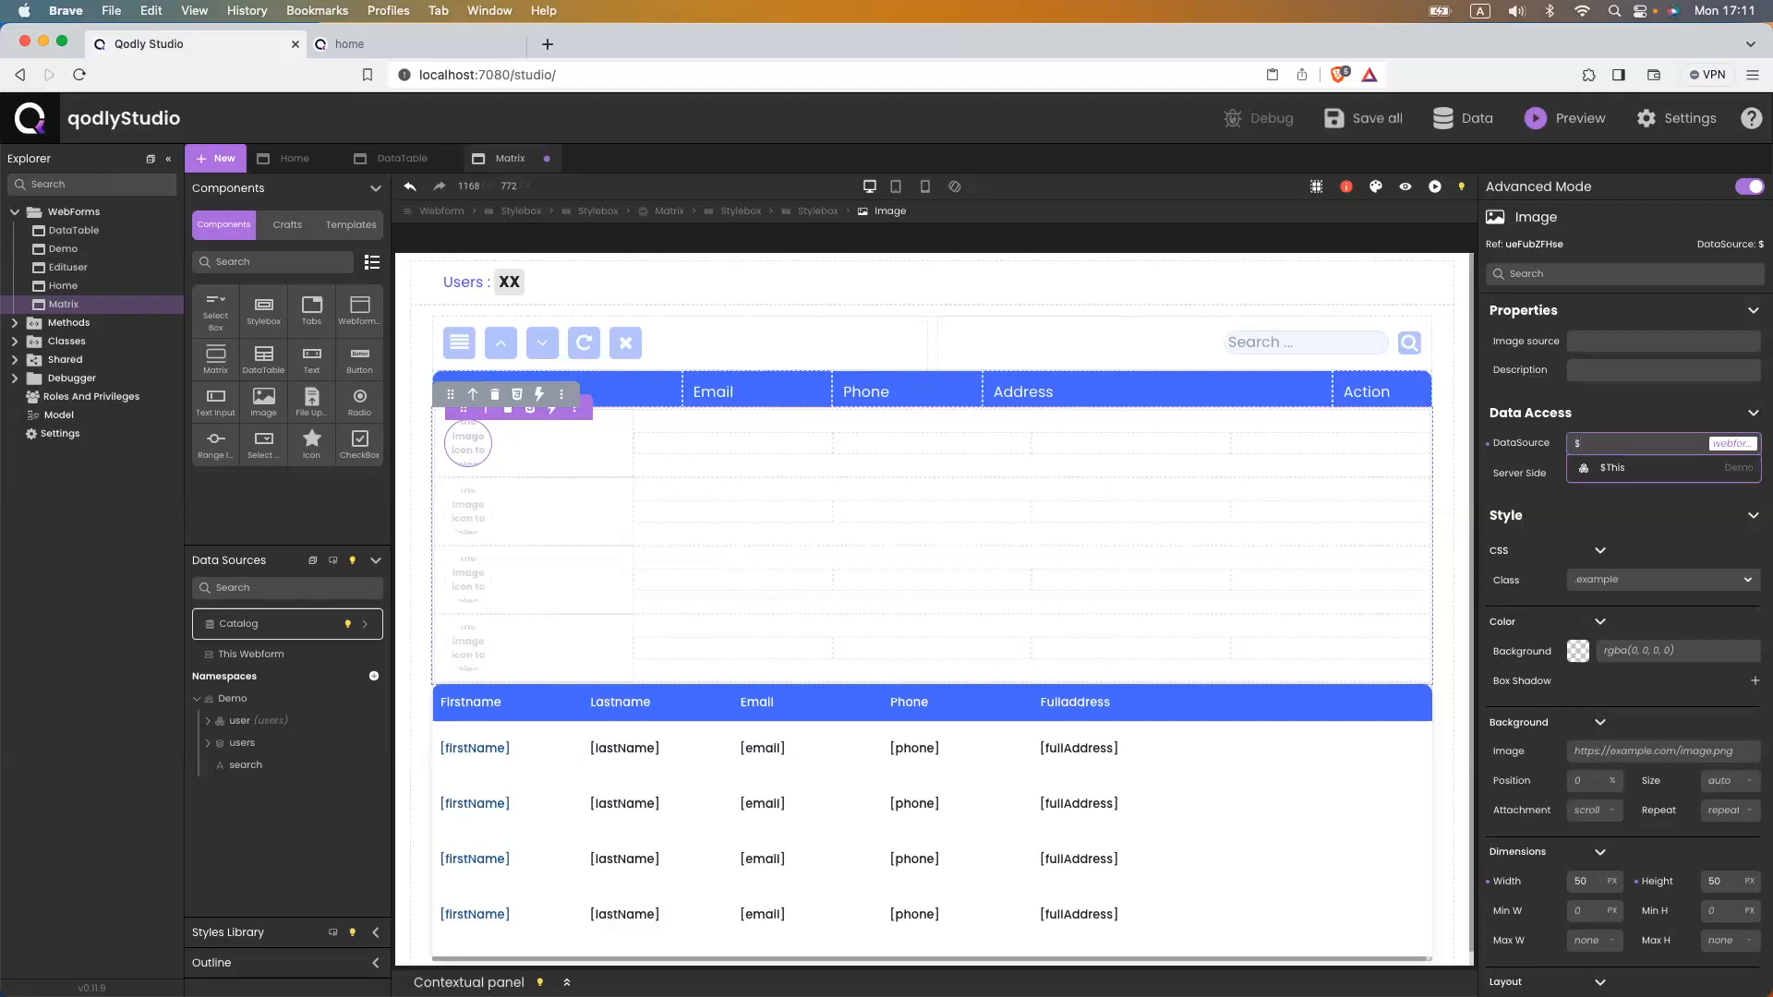
{"action": "type", "text": "This.a"}
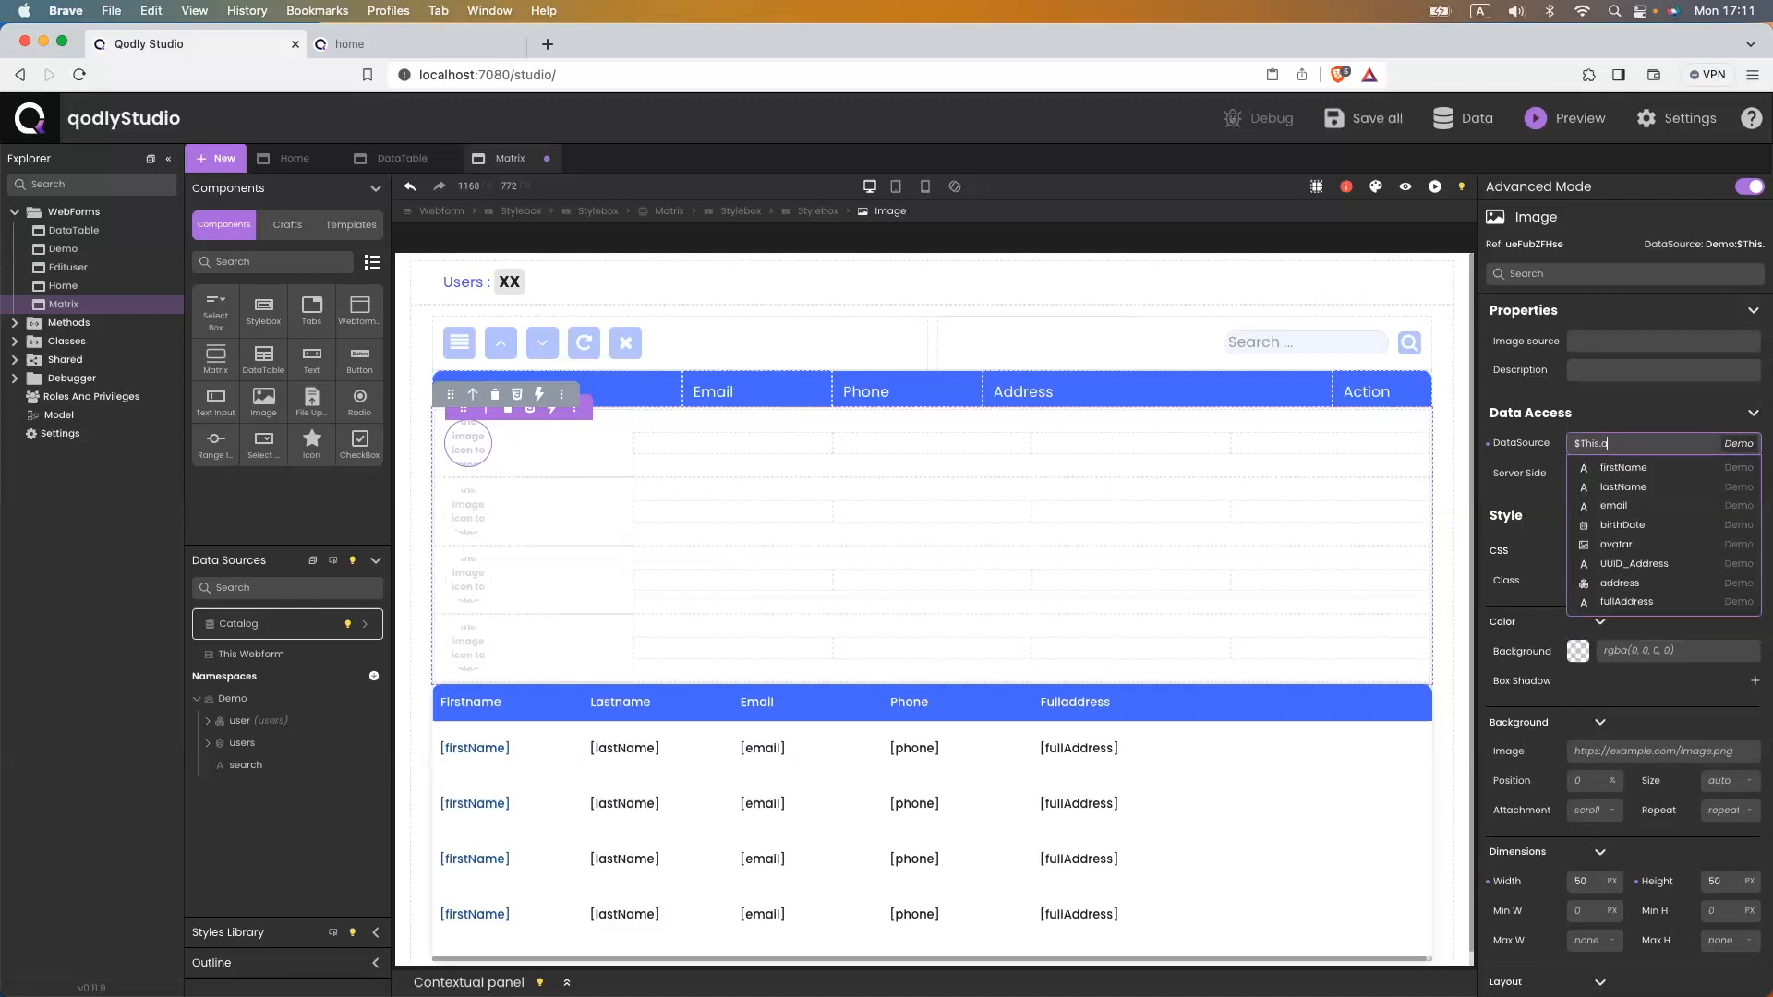
{"action": "type", "text": "va"}
{"action": "key", "text": "Return"}
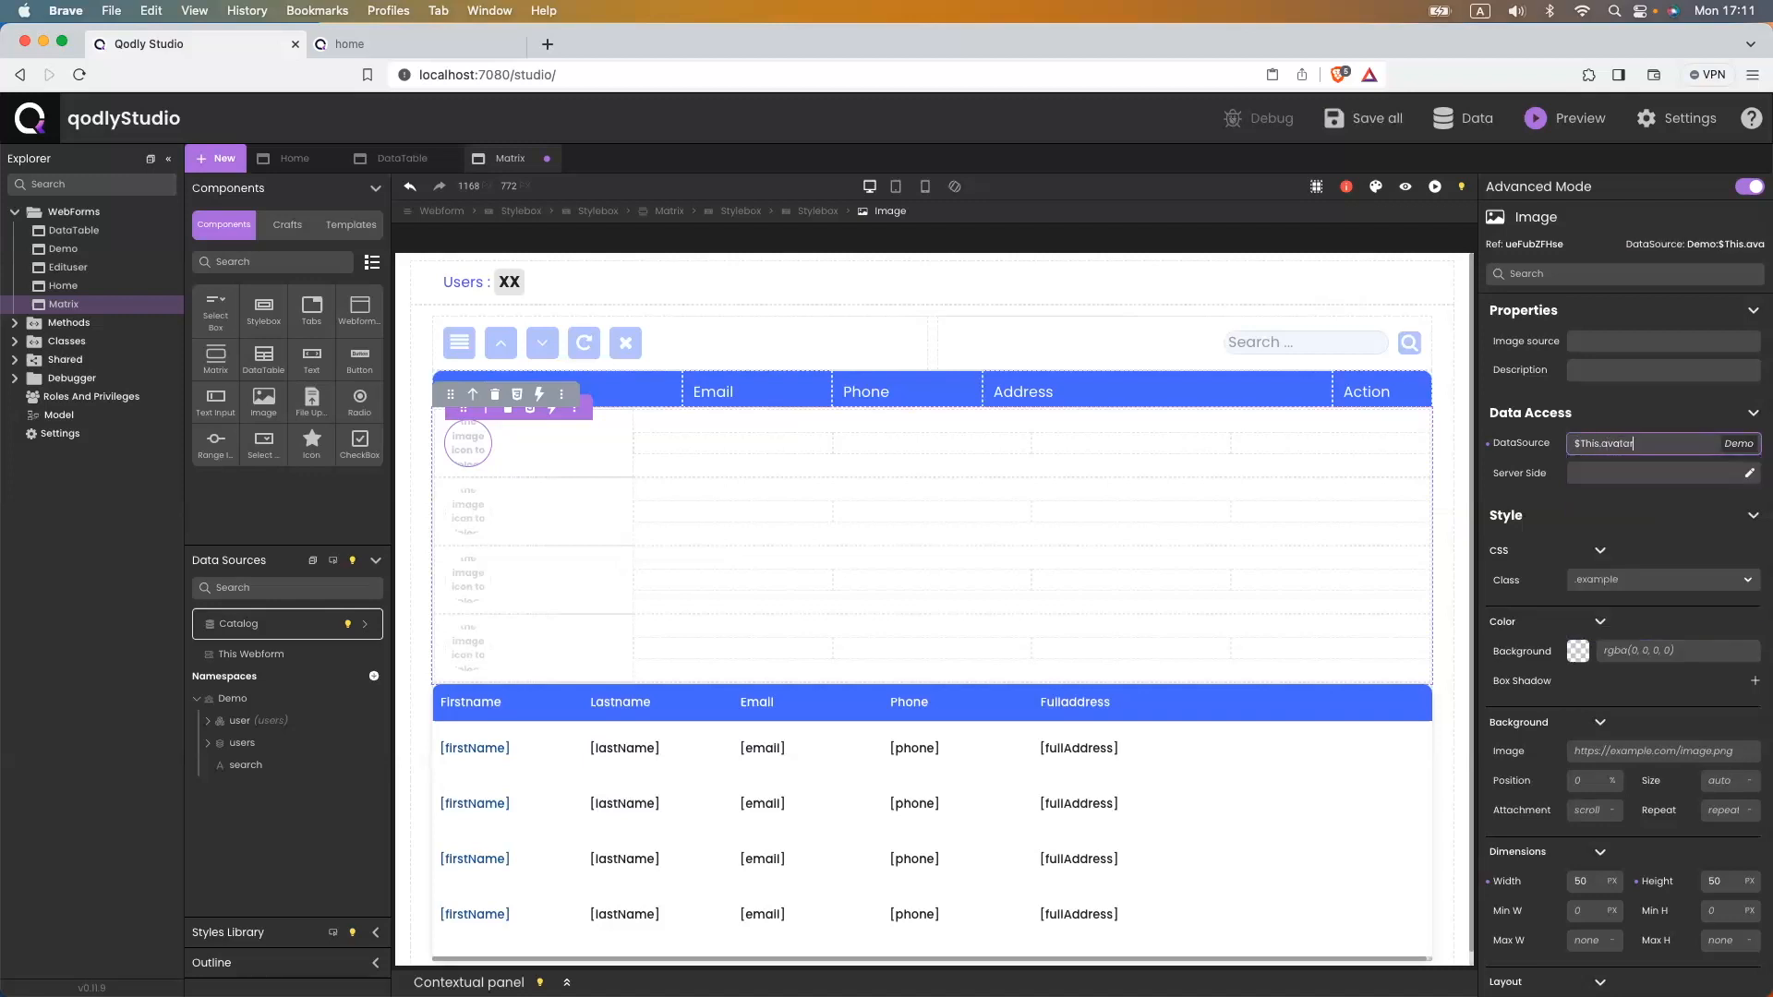
{"action": "key", "text": "super+s"}
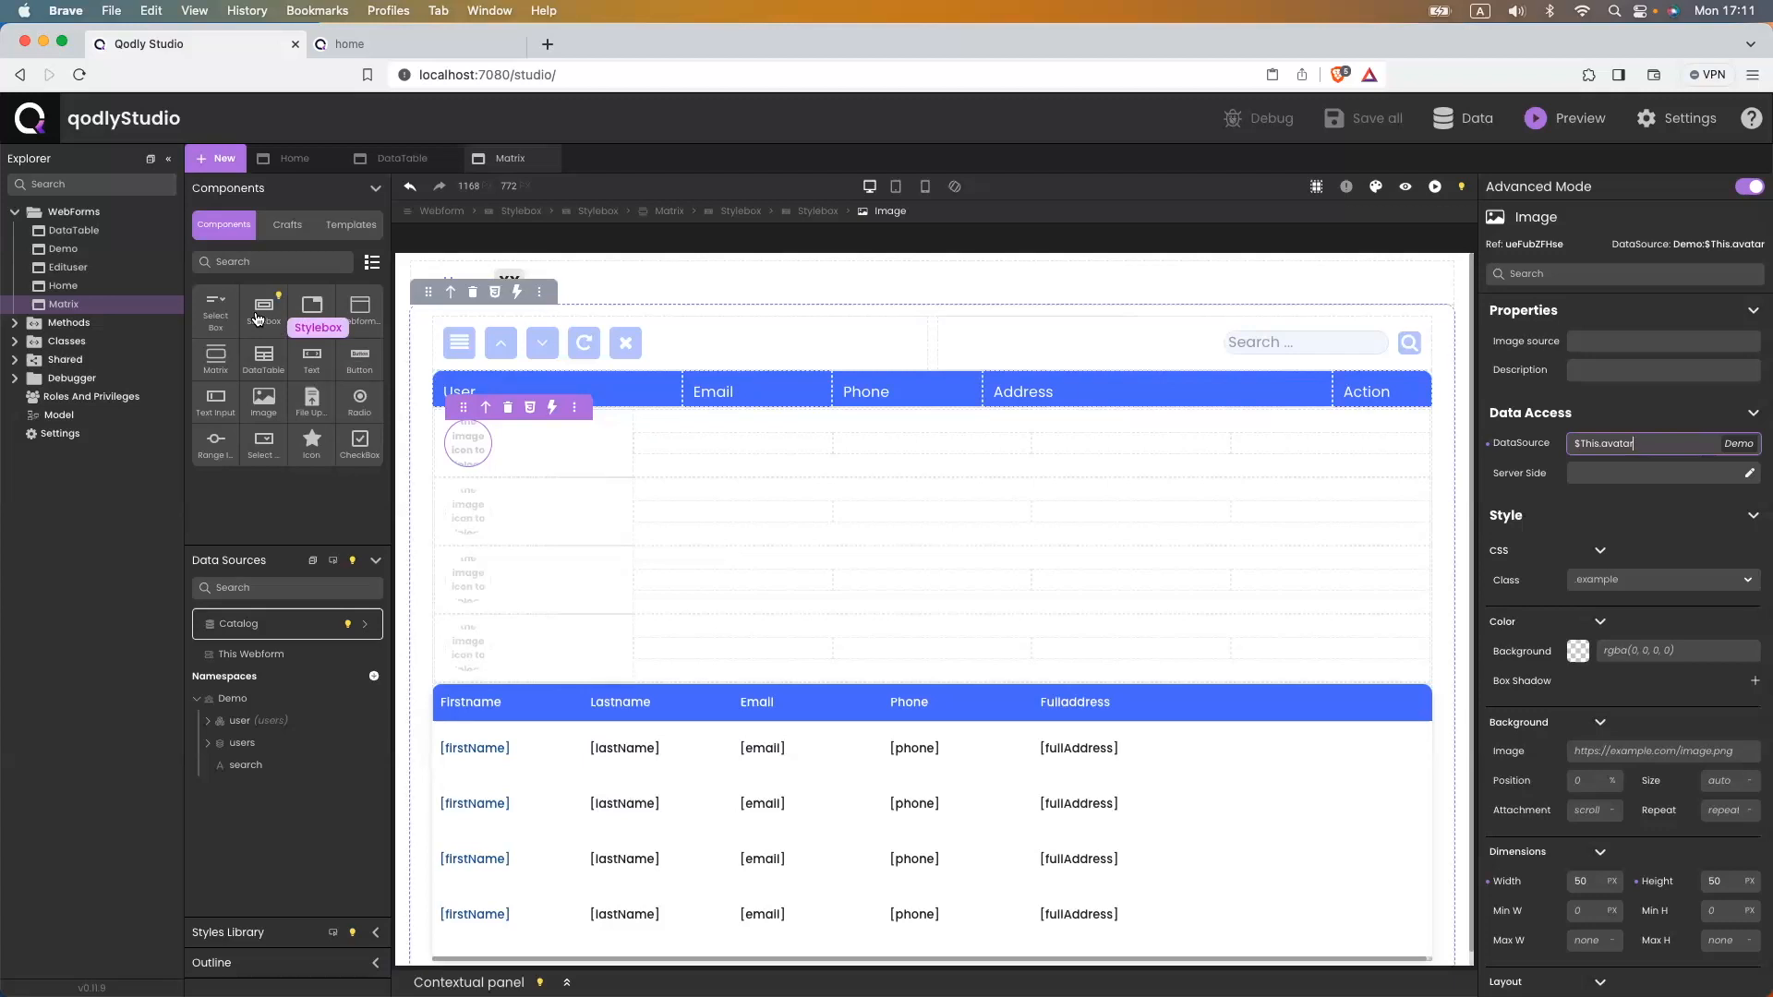
{"action": "left_click_drag", "start_coordinate": [249, 314], "coordinate": [533, 440]}
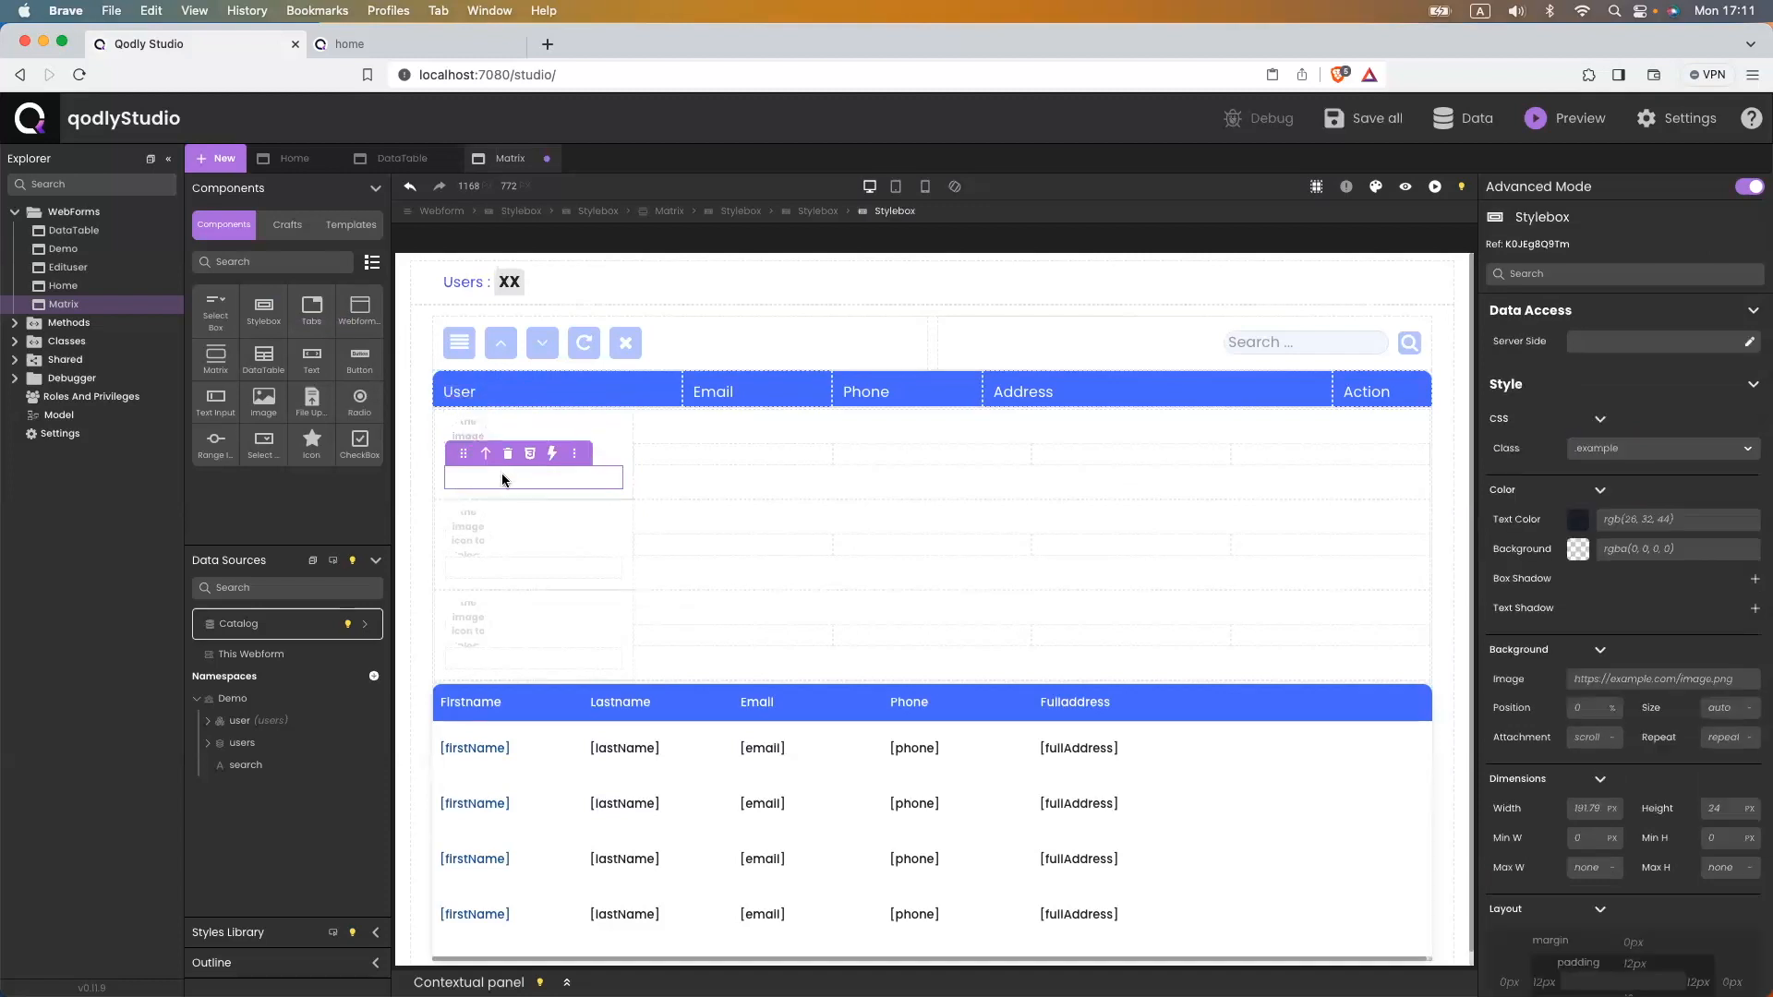
- Add two Text elements to the user cell reading 'FirstName LastName' and 'JobTitle'
{"action": "left_click_drag", "start_coordinate": [312, 360], "coordinate": [507, 483]}
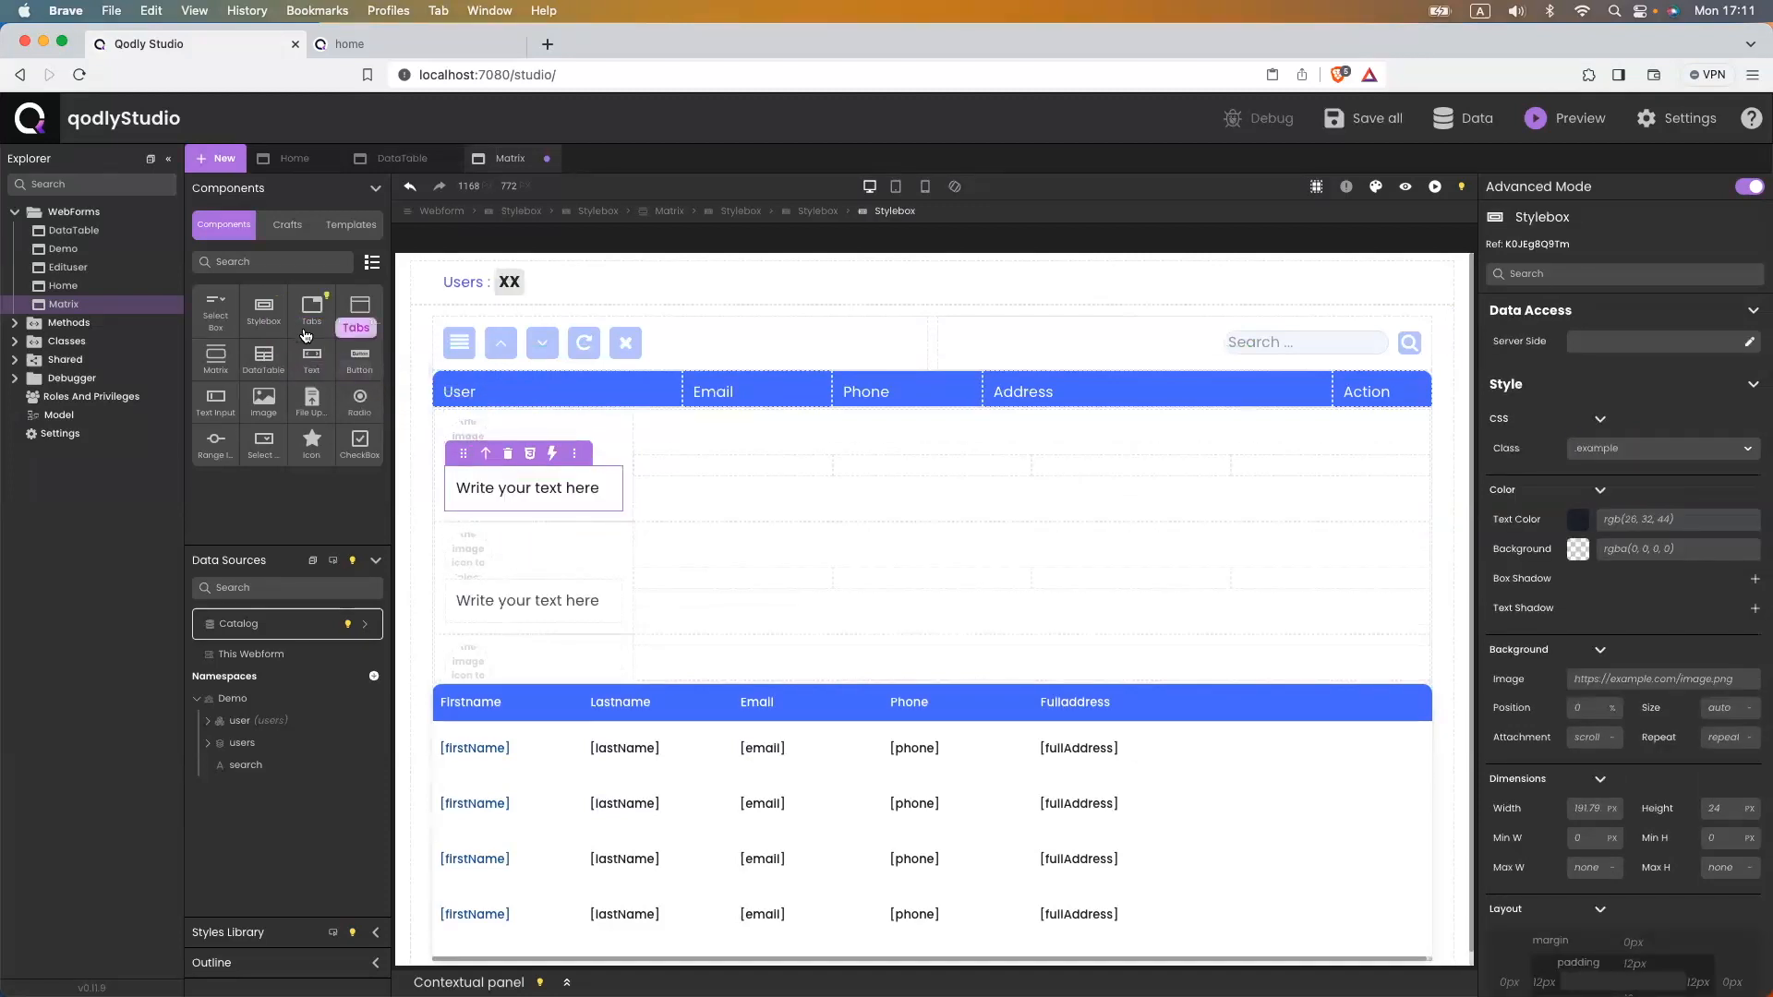
{"action": "left_click_drag", "start_coordinate": [311, 362], "coordinate": [542, 505]}
{"action": "left_click", "coordinate": [490, 485]}
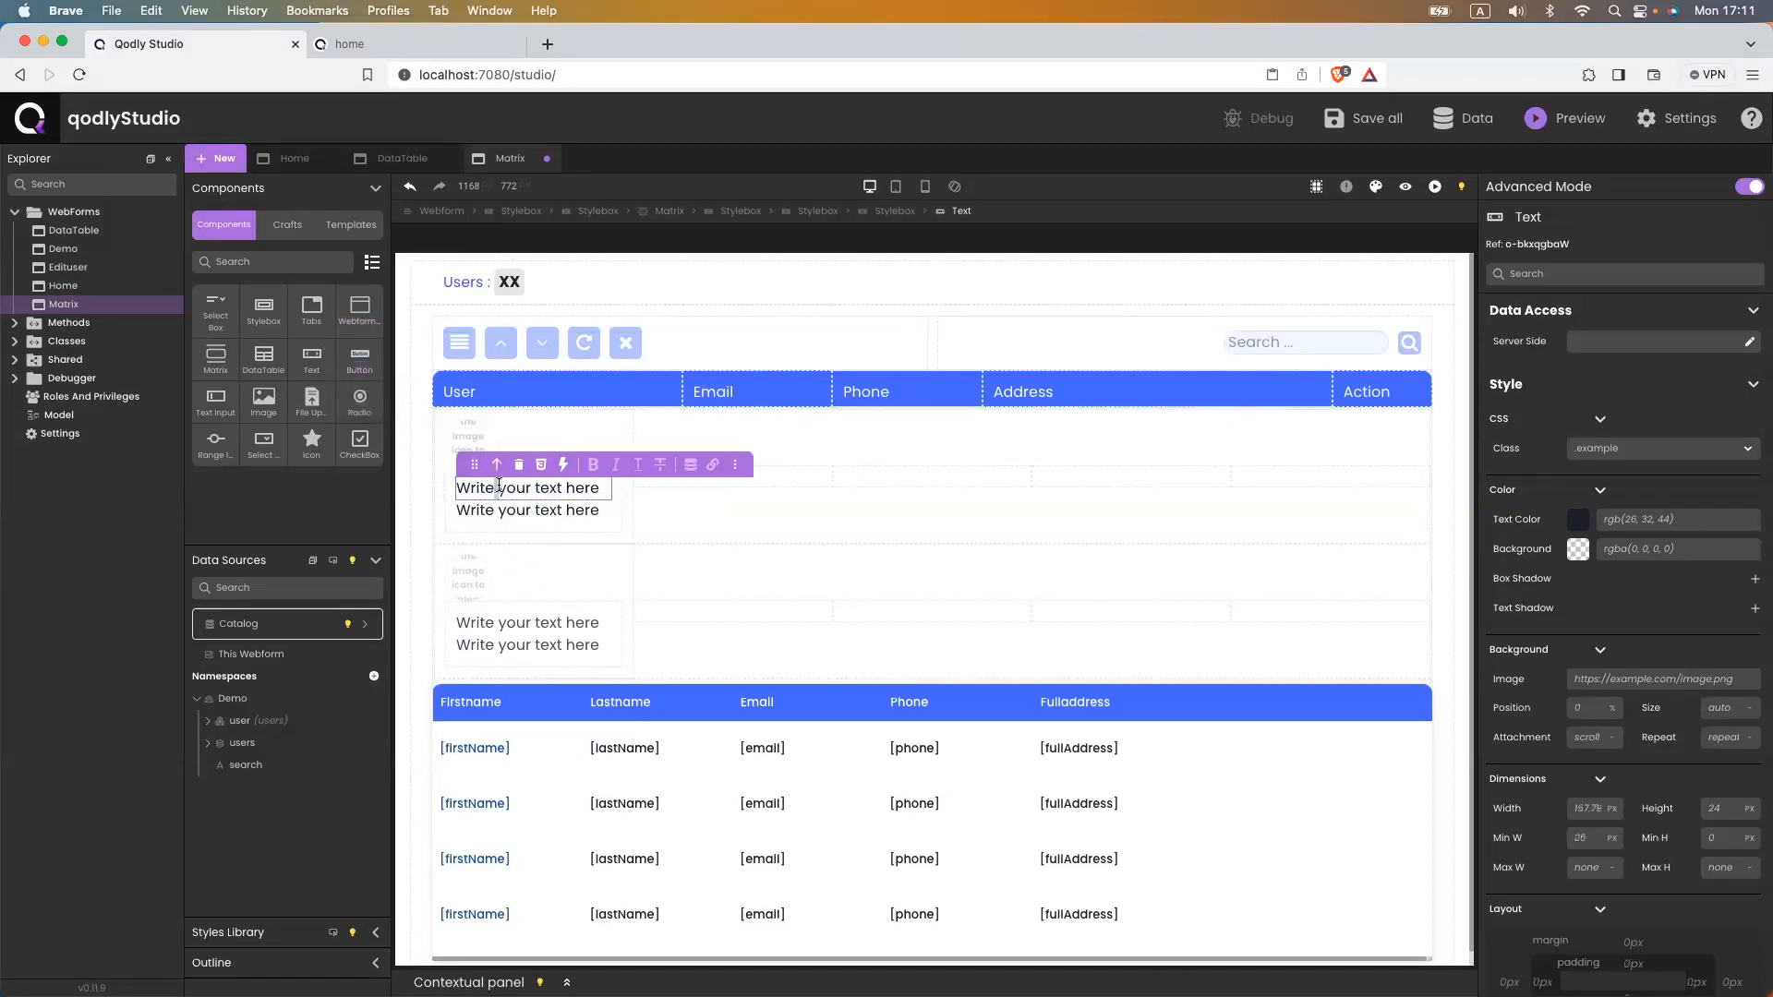
{"action": "triple_click", "coordinate": [522, 487]}
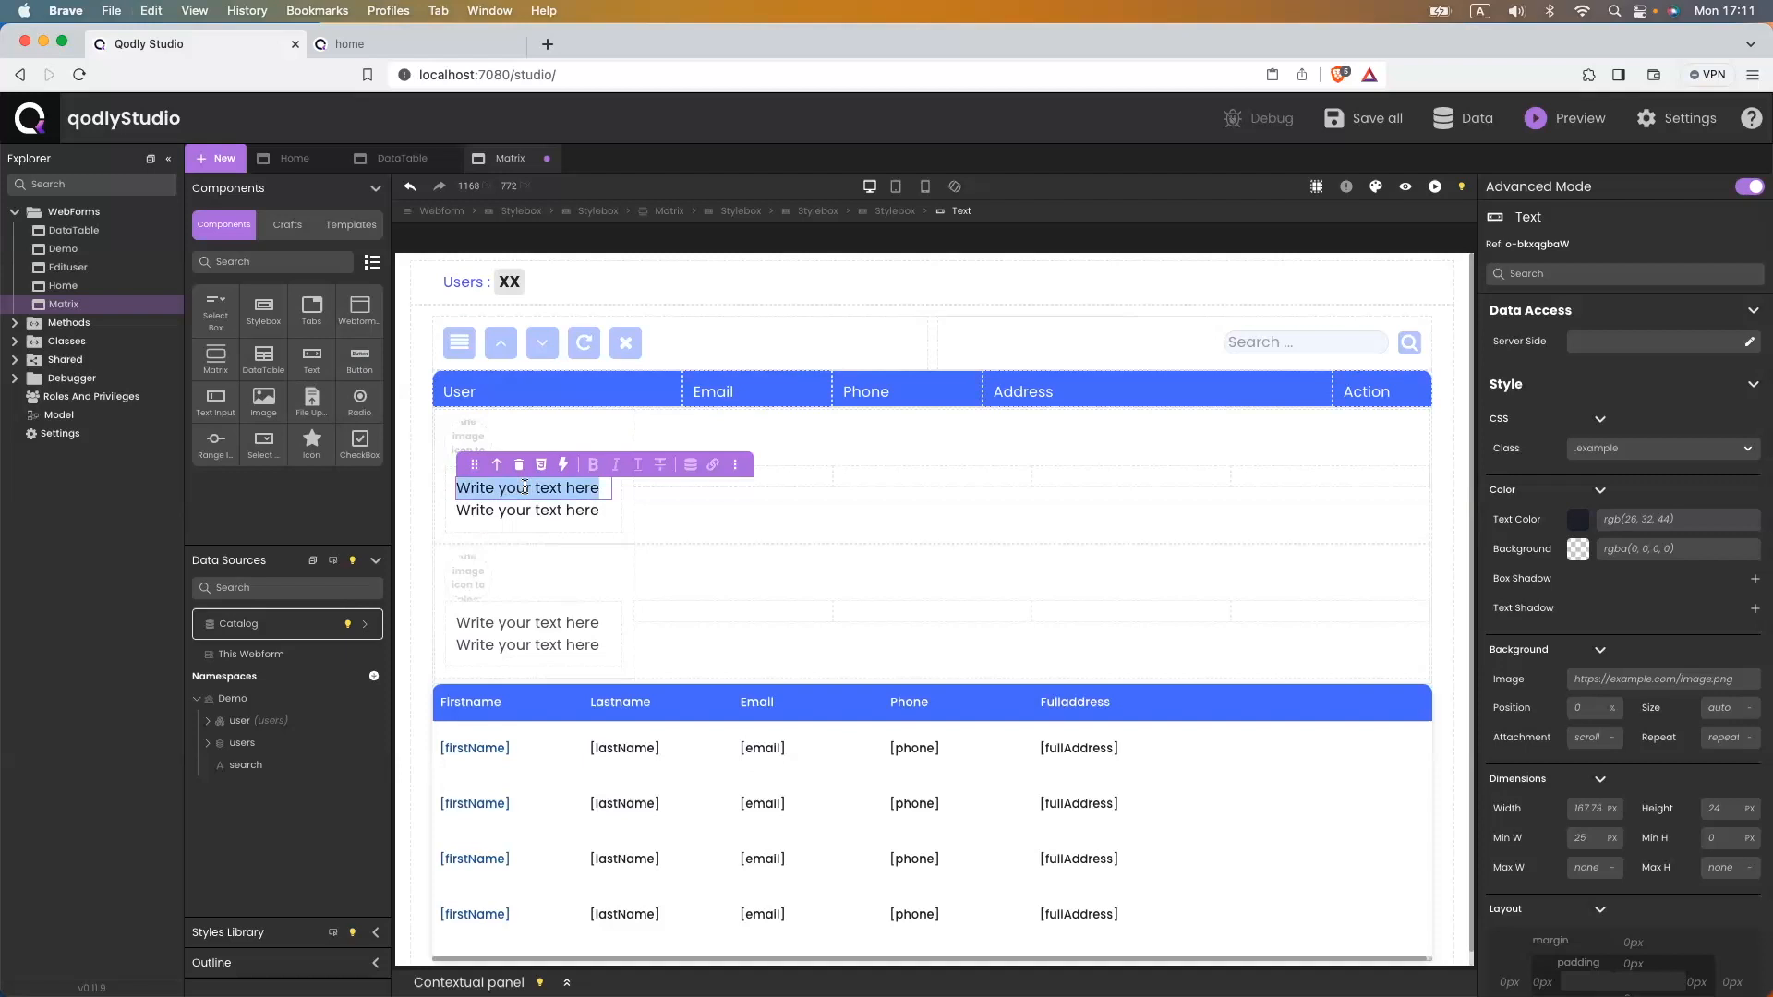
{"action": "type", "text": "FirstName"}
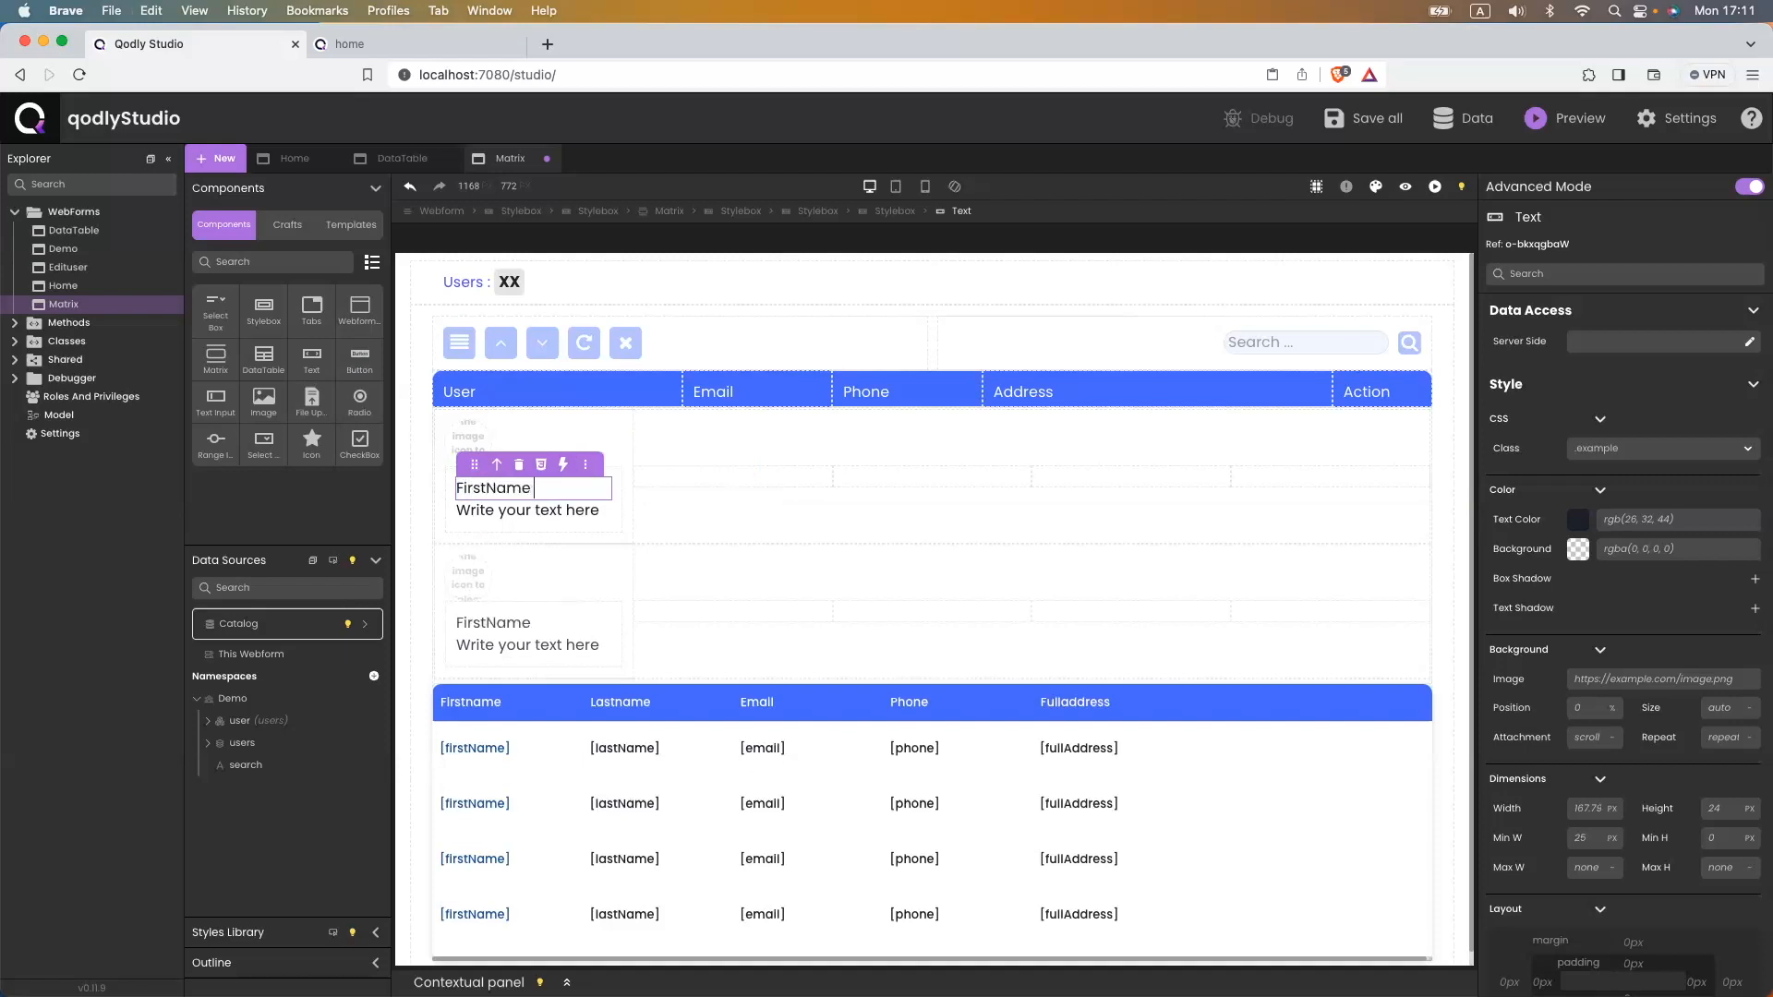
{"action": "type", "text": " LastName"}
{"action": "left_click", "coordinate": [528, 510]}
{"action": "double_click", "coordinate": [528, 511]}
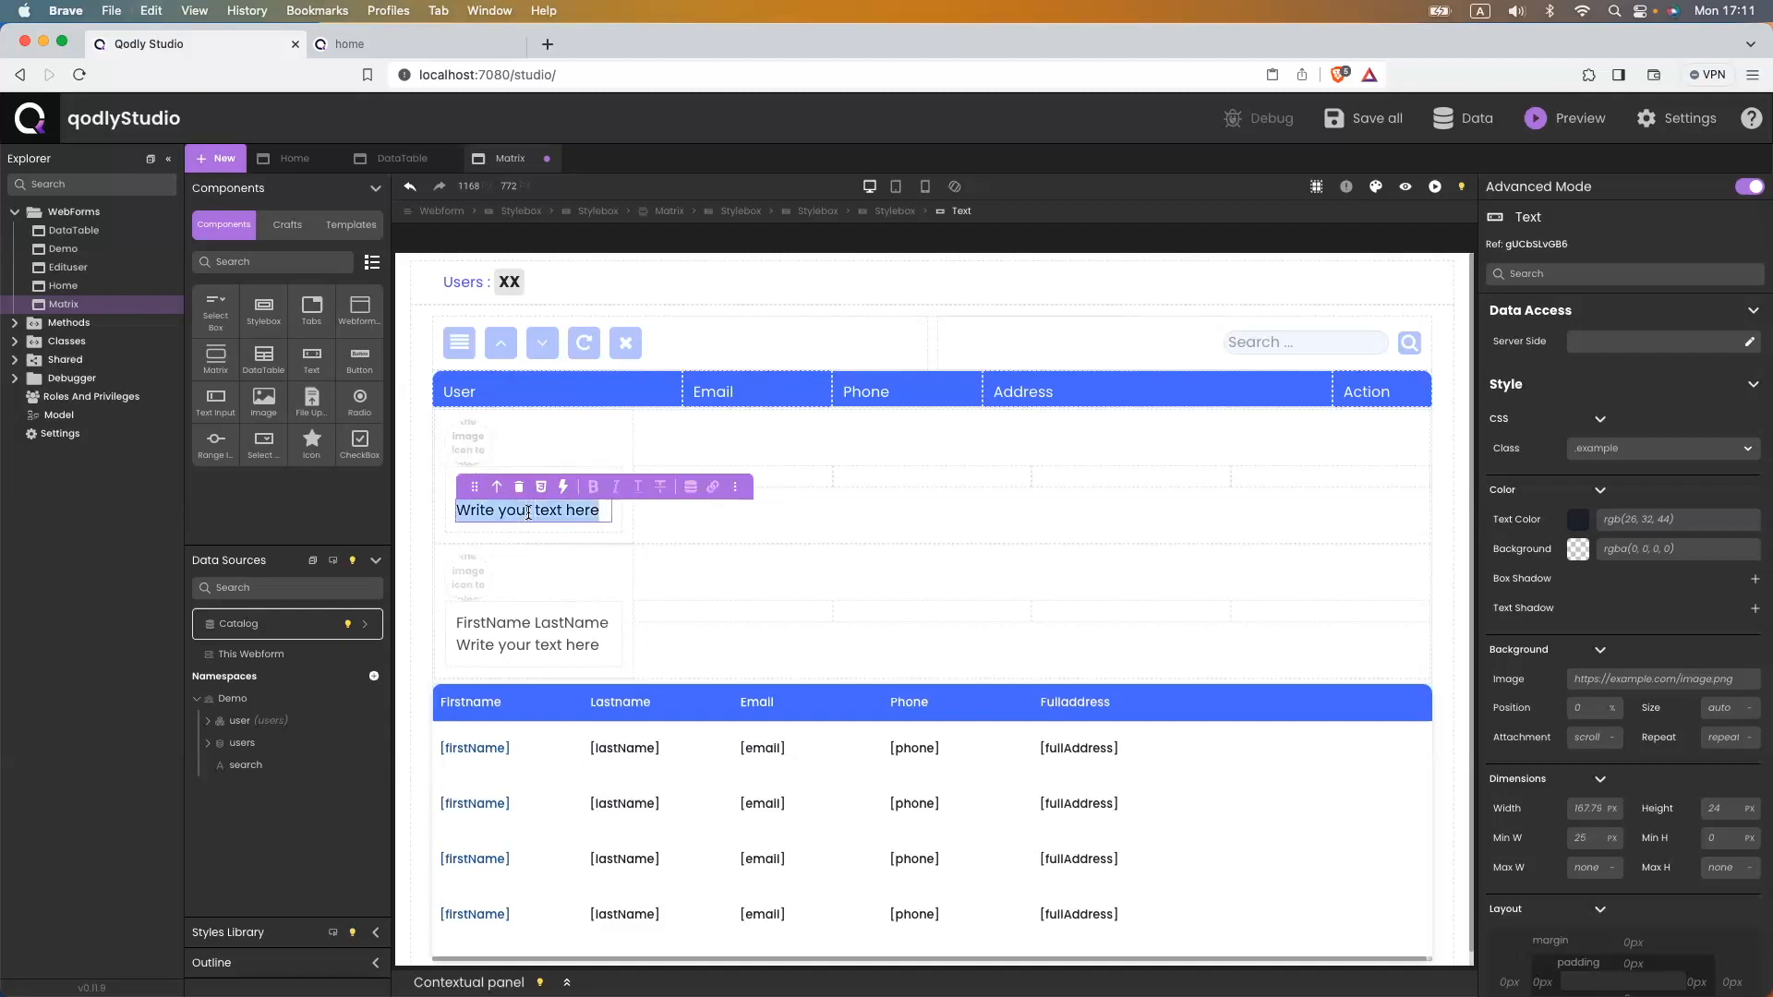
{"action": "type", "text": "Job"}
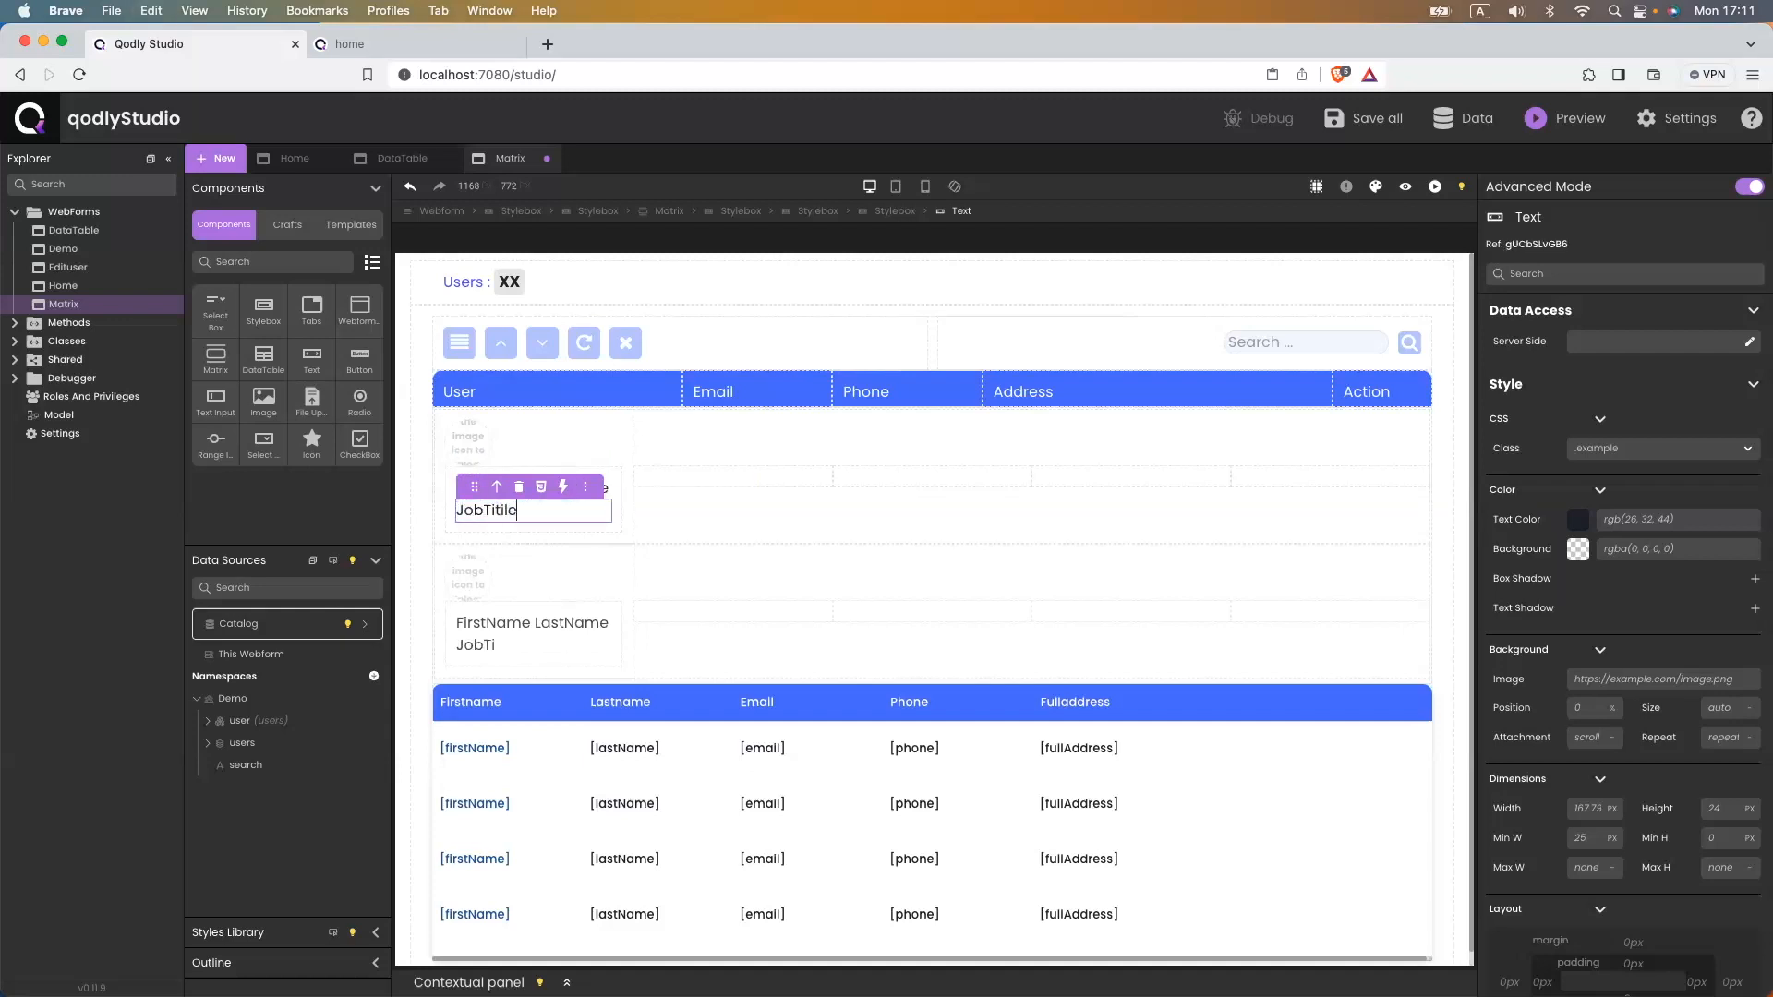
{"action": "type", "text": "Titile"}
{"action": "key", "text": "BackSpace"}
{"action": "key", "text": "BackSpace"}
{"action": "key", "text": "BackSpace"}
{"action": "type", "text": "le"}
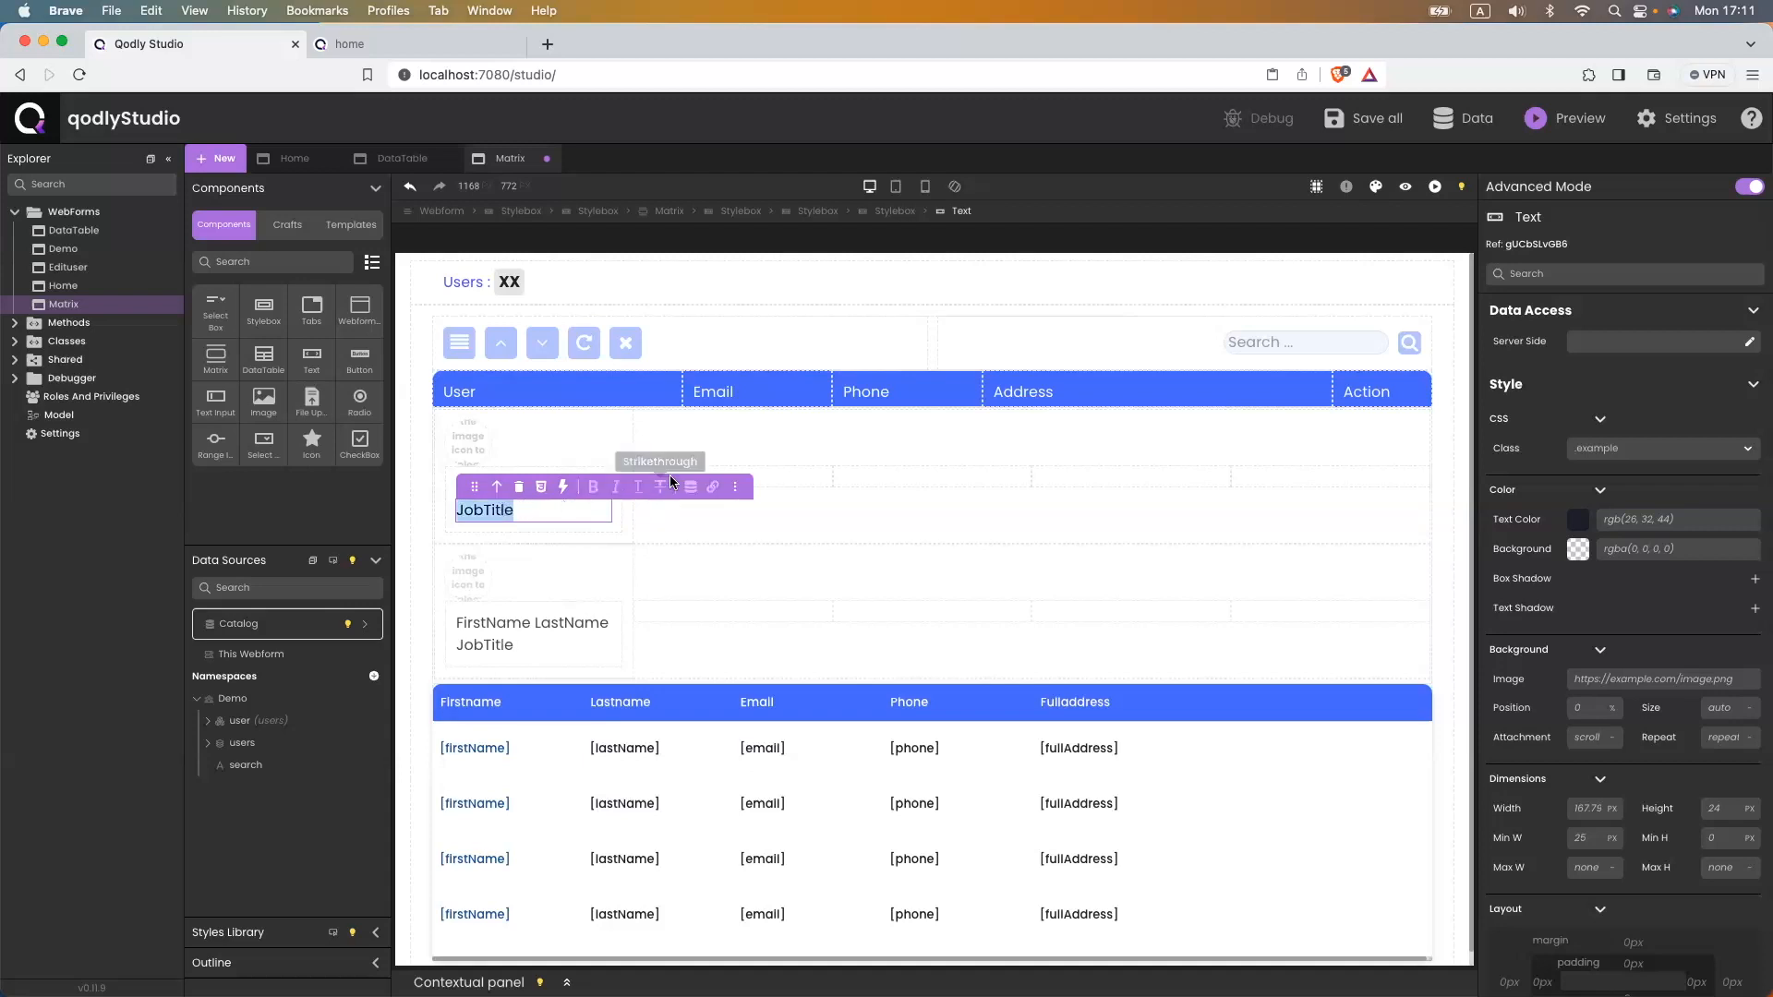
{"action": "left_click", "coordinate": [690, 486]}
- Bind the JobTitle text to $This.jobTitle
{"action": "left_click", "coordinate": [588, 573]}
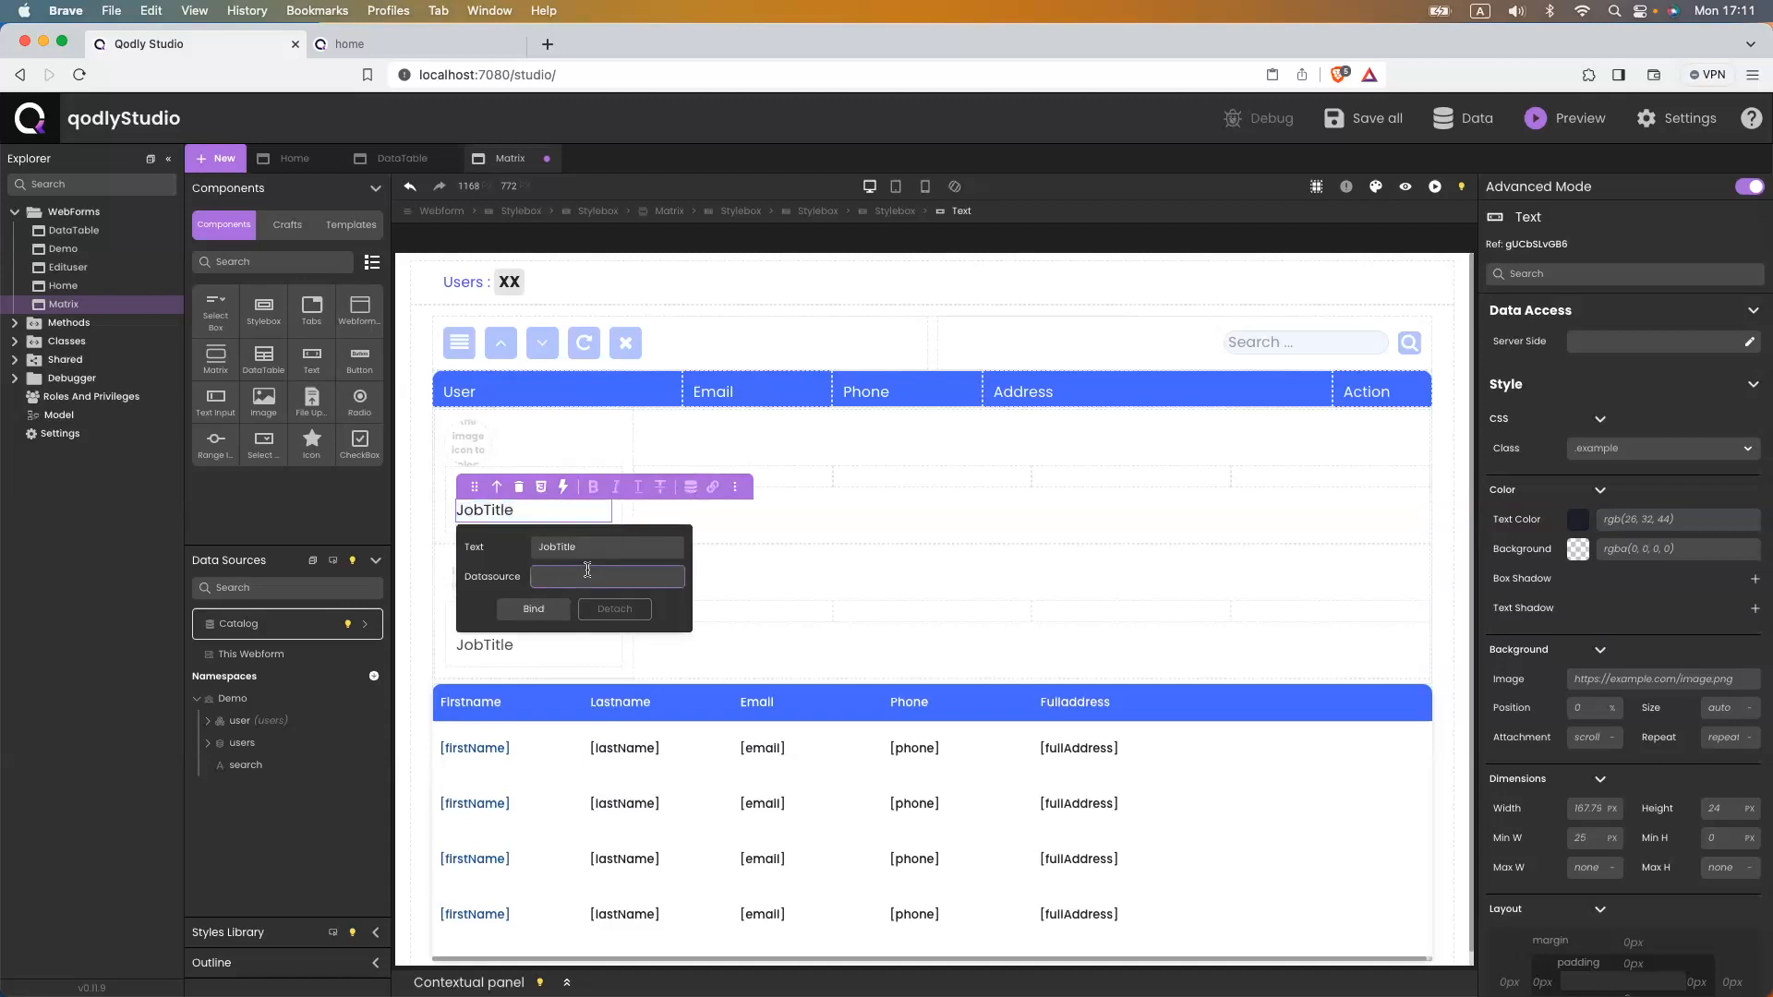
{"action": "type", "text": "$thi"}
{"action": "key", "text": "Down"}
{"action": "key", "text": "Return"}
{"action": "type", "text": "?"}
{"action": "type", "text": "$"}
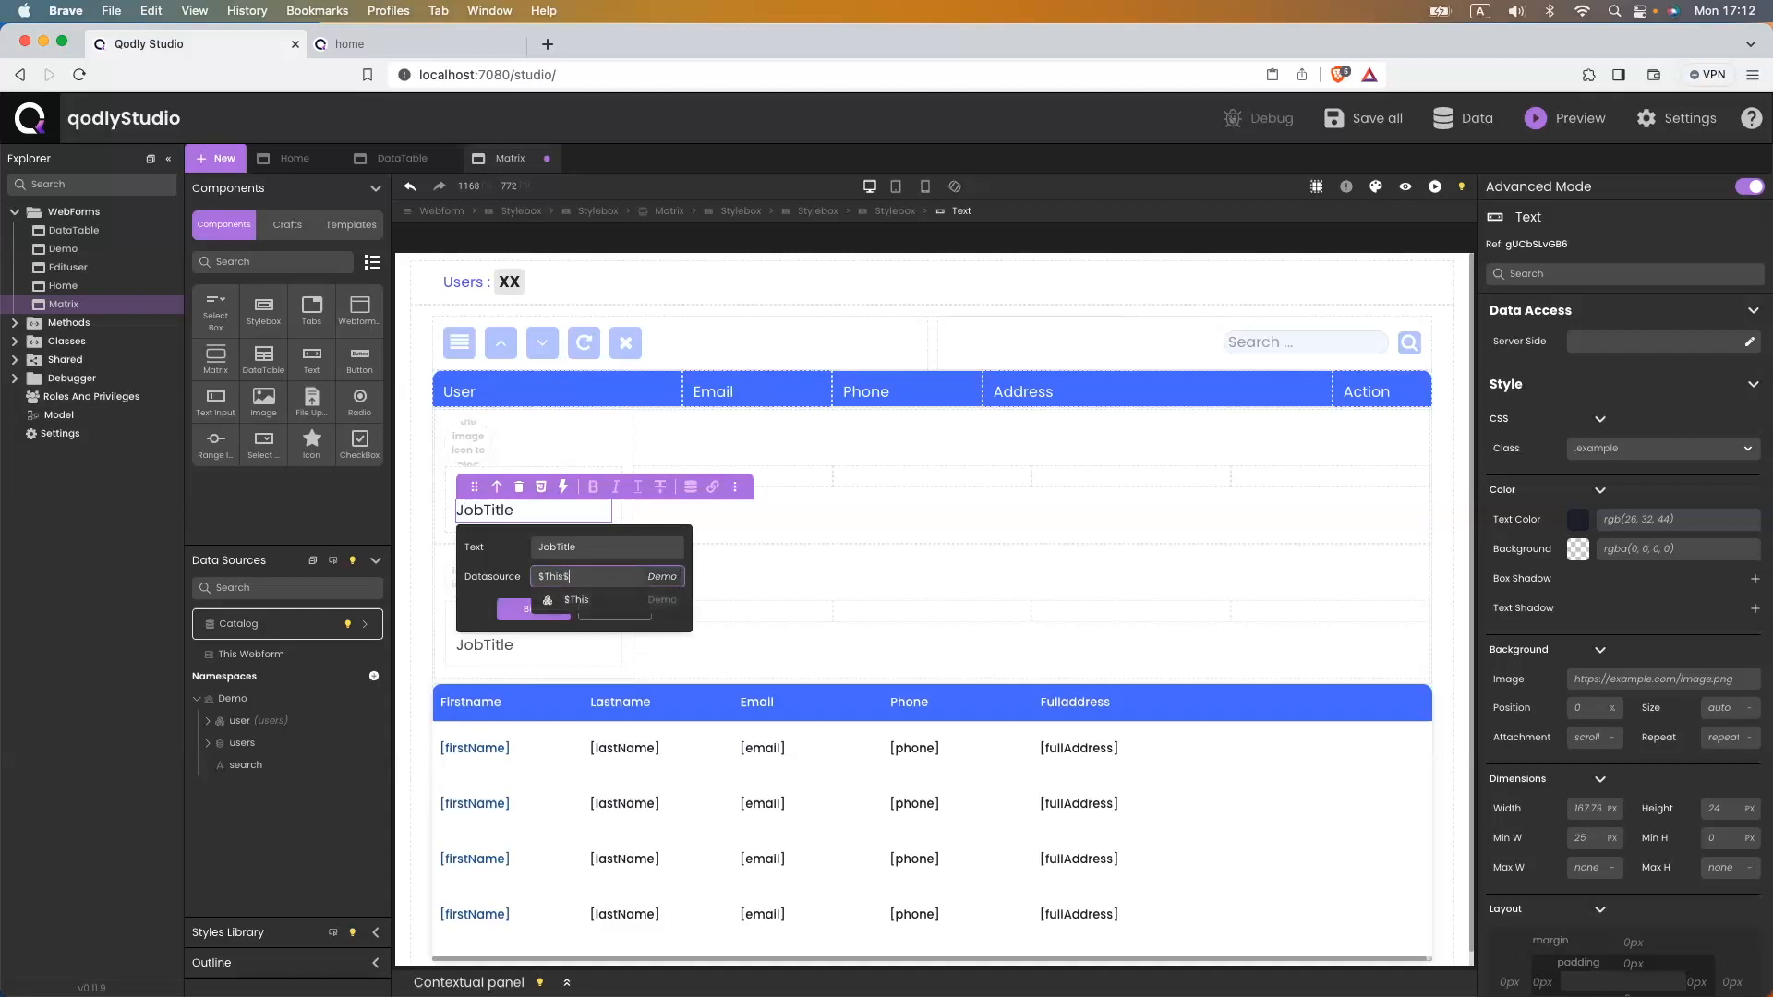
{"action": "key", "text": "Down"}
{"action": "type", "text": ".jo"}
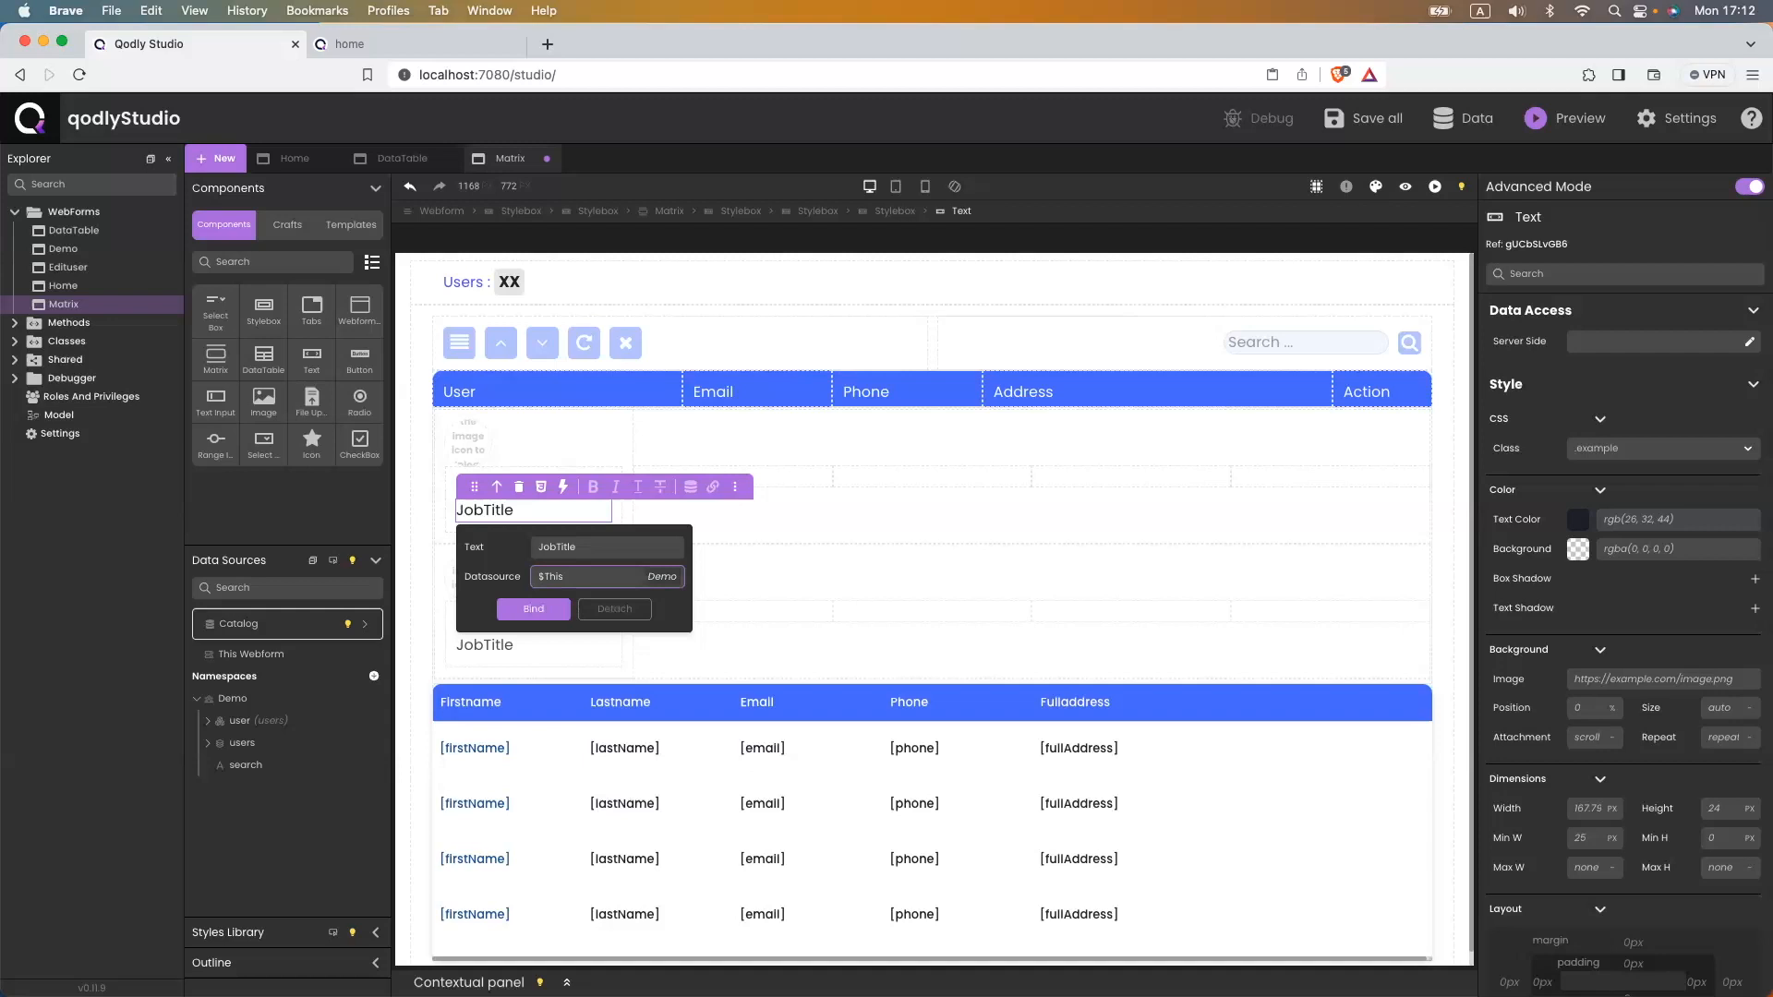
{"action": "key", "text": "Down"}
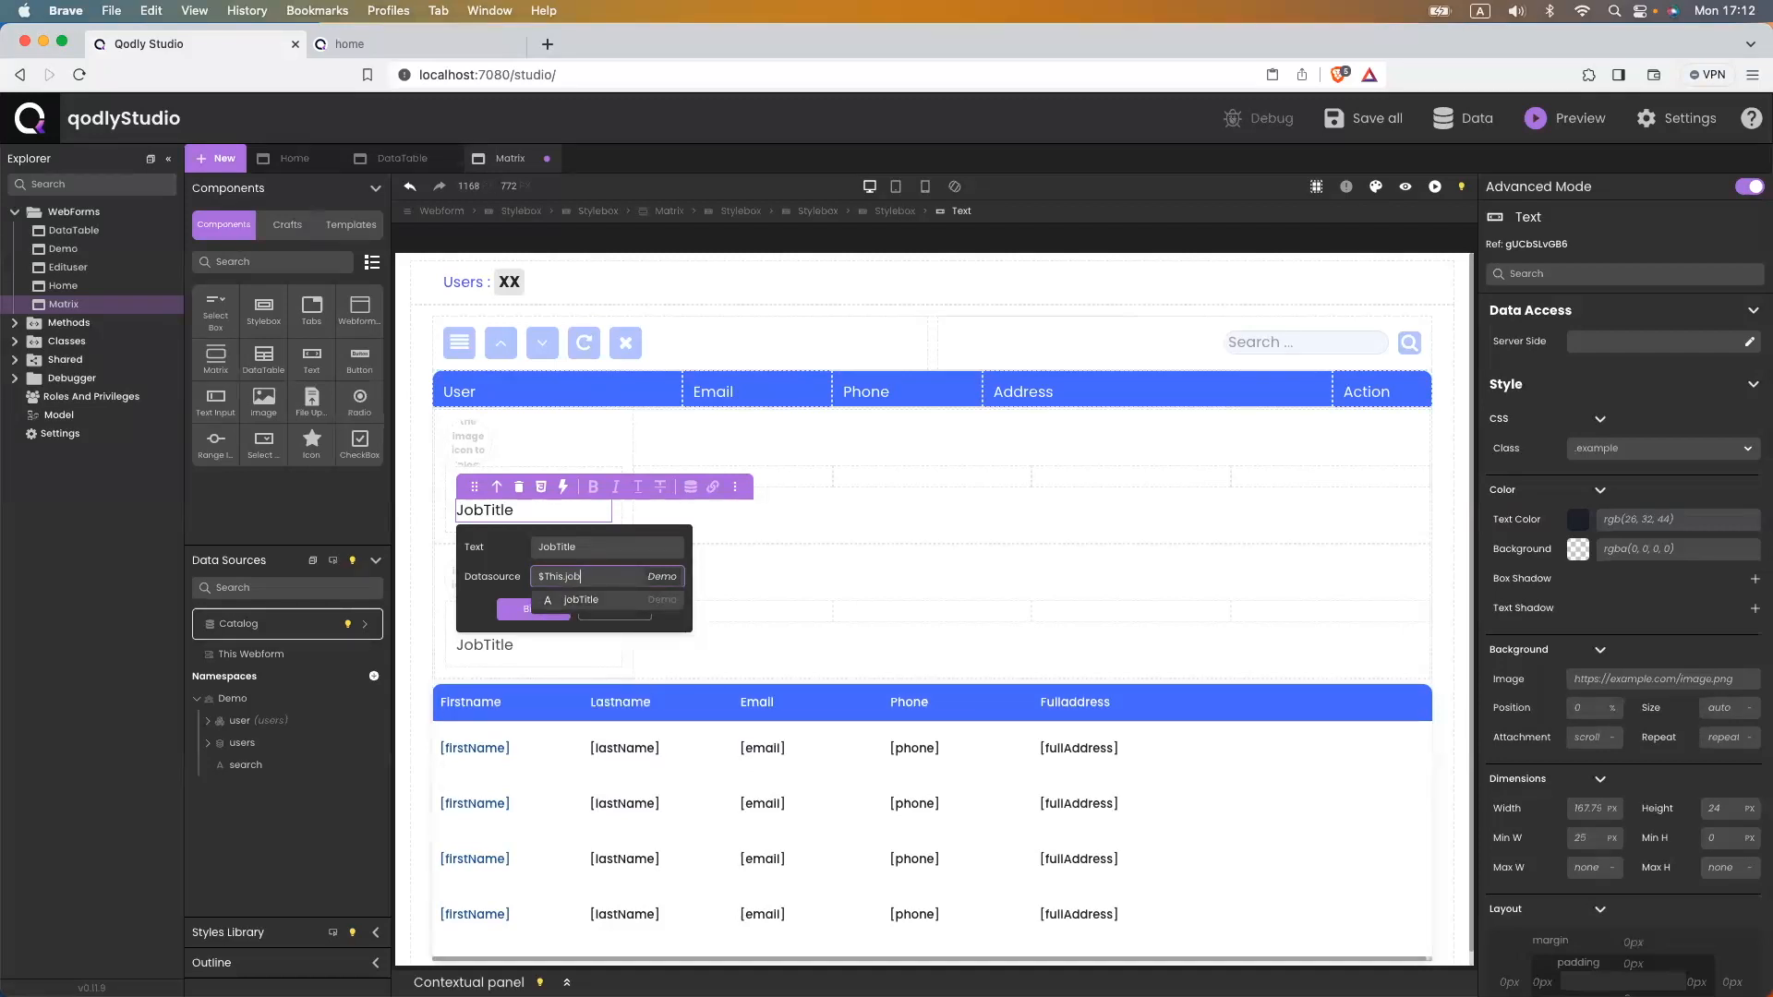
{"action": "key", "text": "Return"}
{"action": "left_click", "coordinate": [534, 638]}
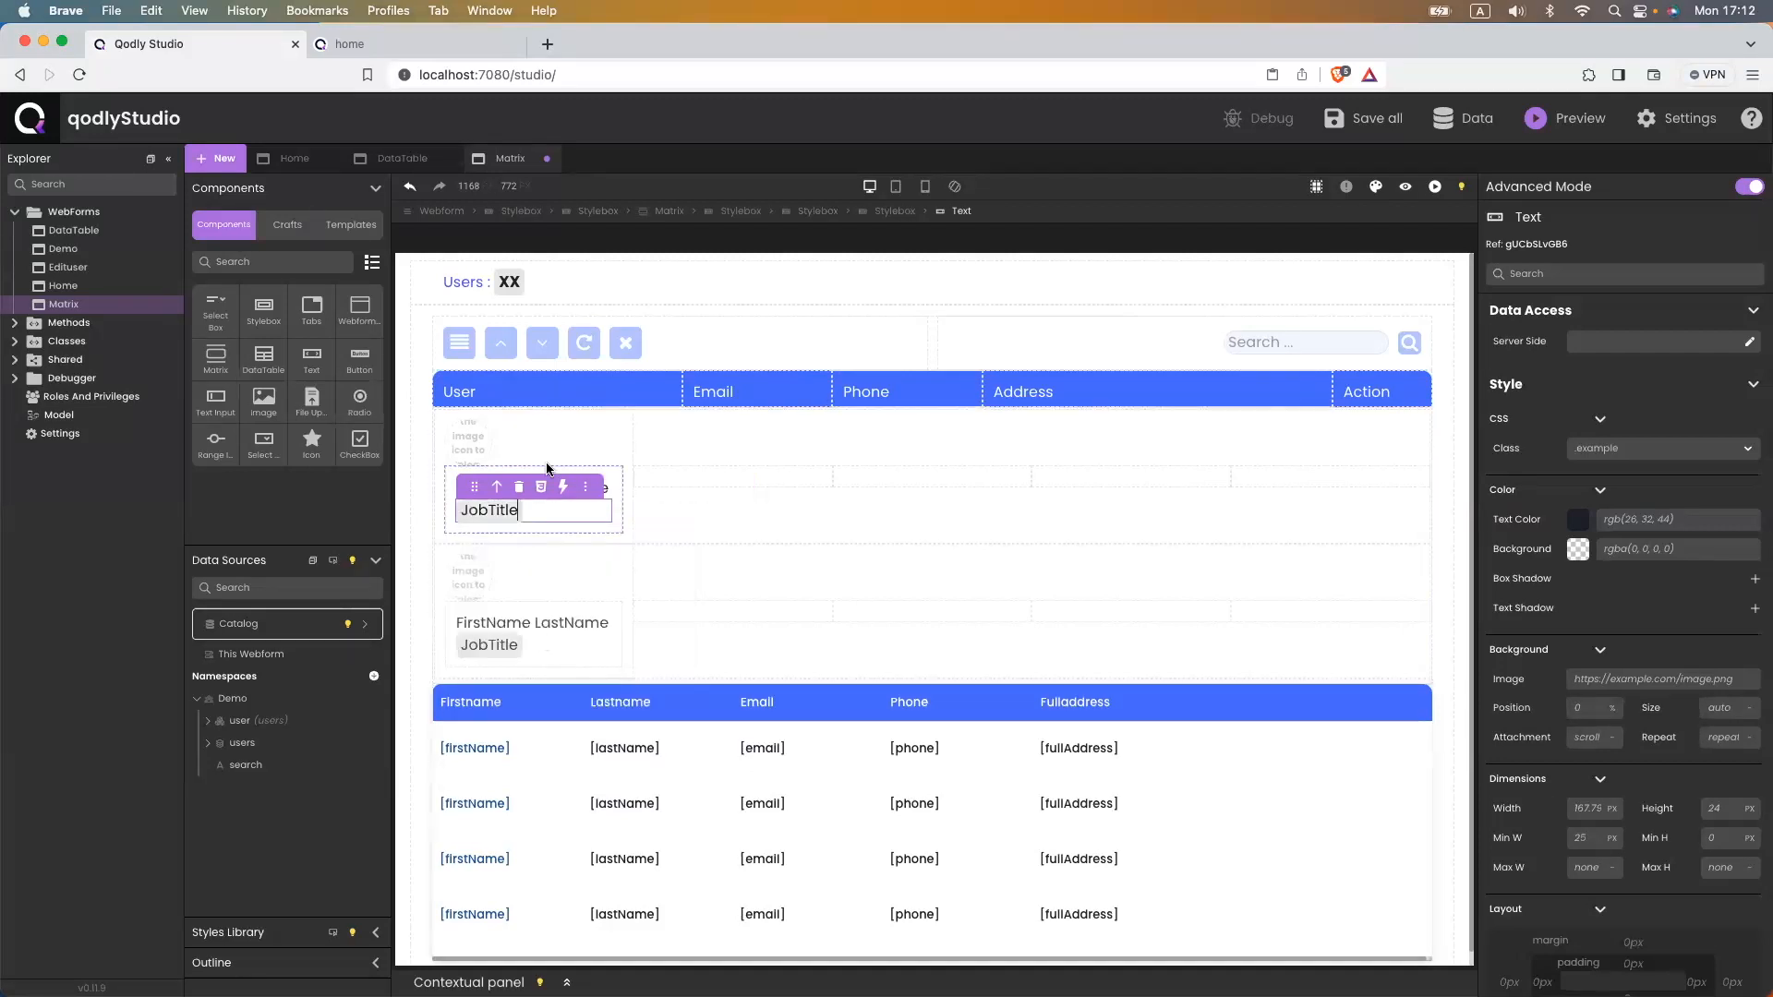
- Bind the LastName text to $This.lastName
{"action": "left_click", "coordinate": [608, 487]}
{"action": "double_click", "coordinate": [592, 487]}
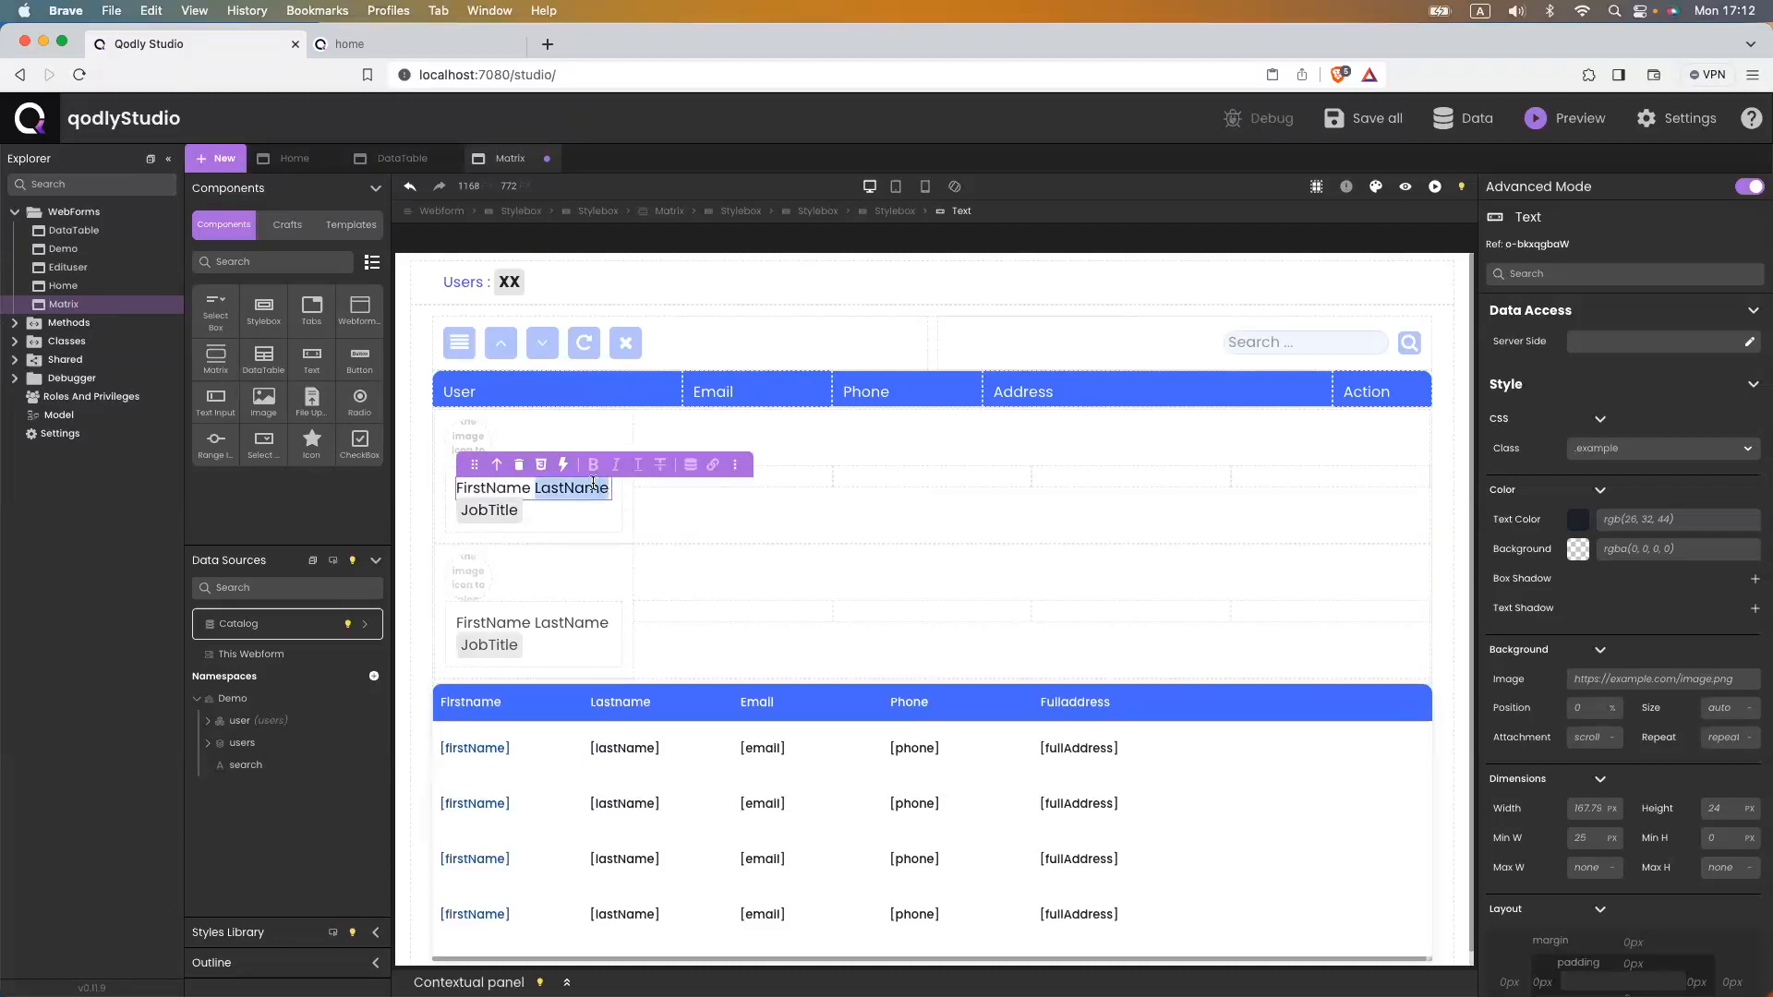
{"action": "left_click", "coordinate": [693, 469]}
{"action": "left_click", "coordinate": [624, 552]}
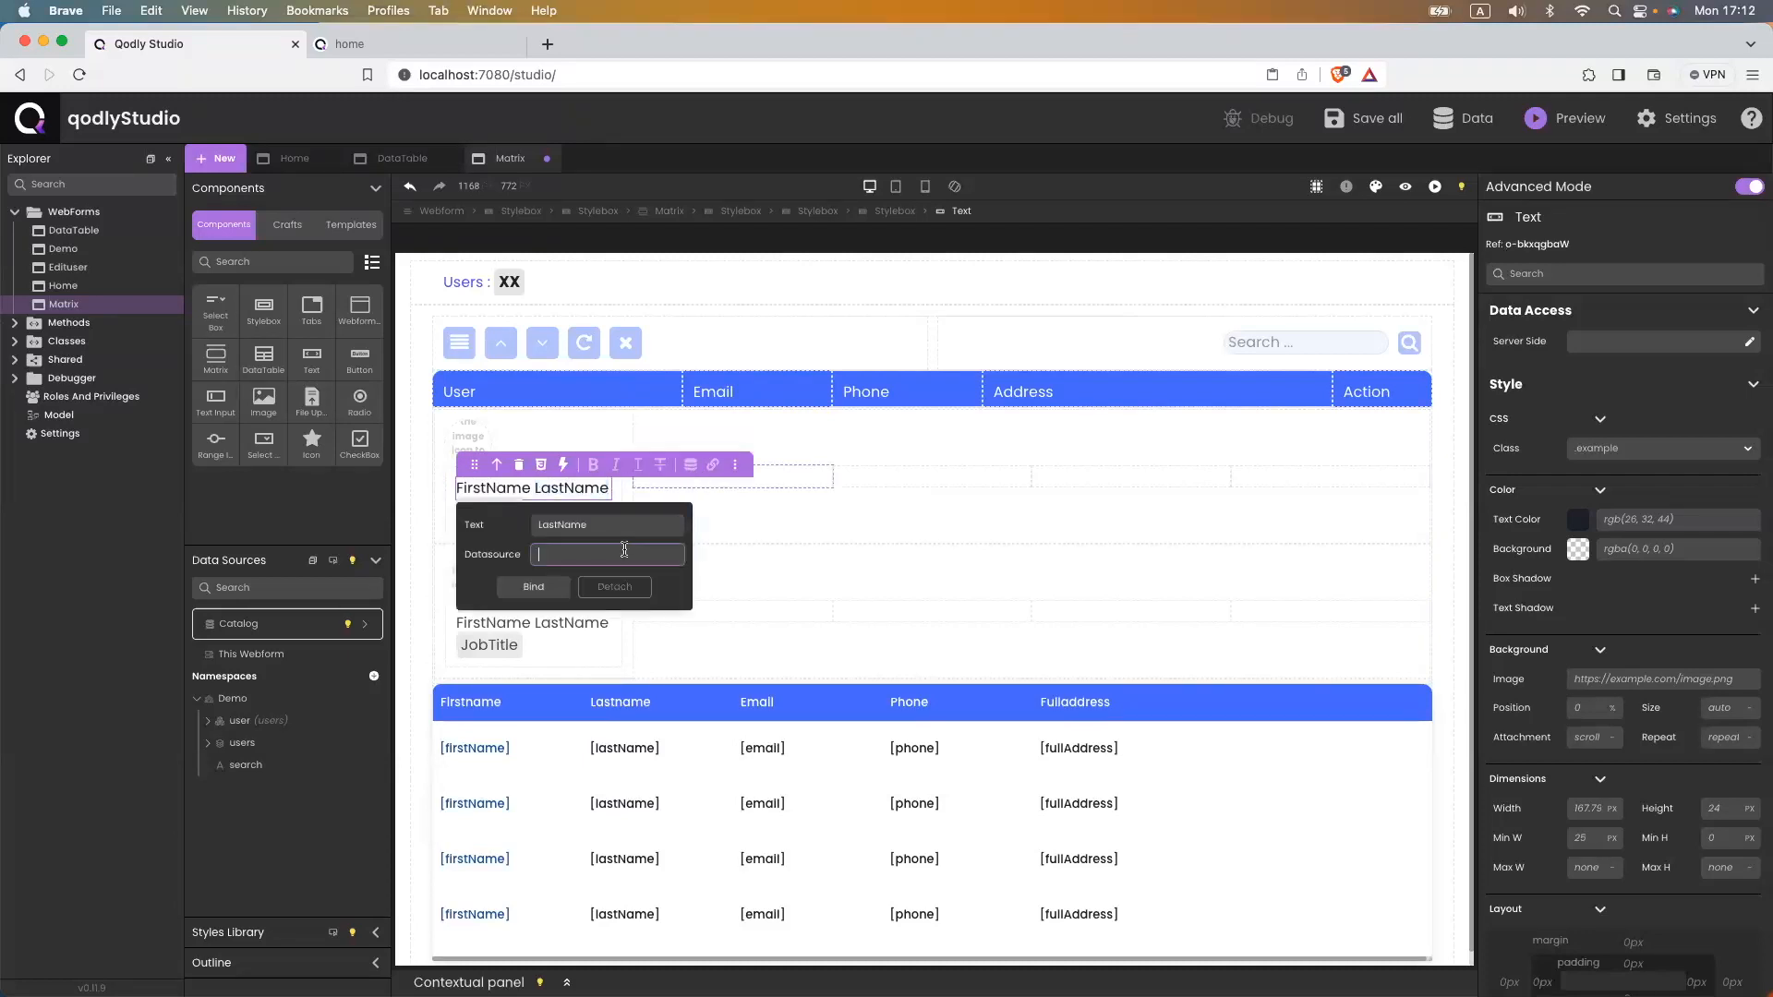
{"action": "type", "text": "$thi"}
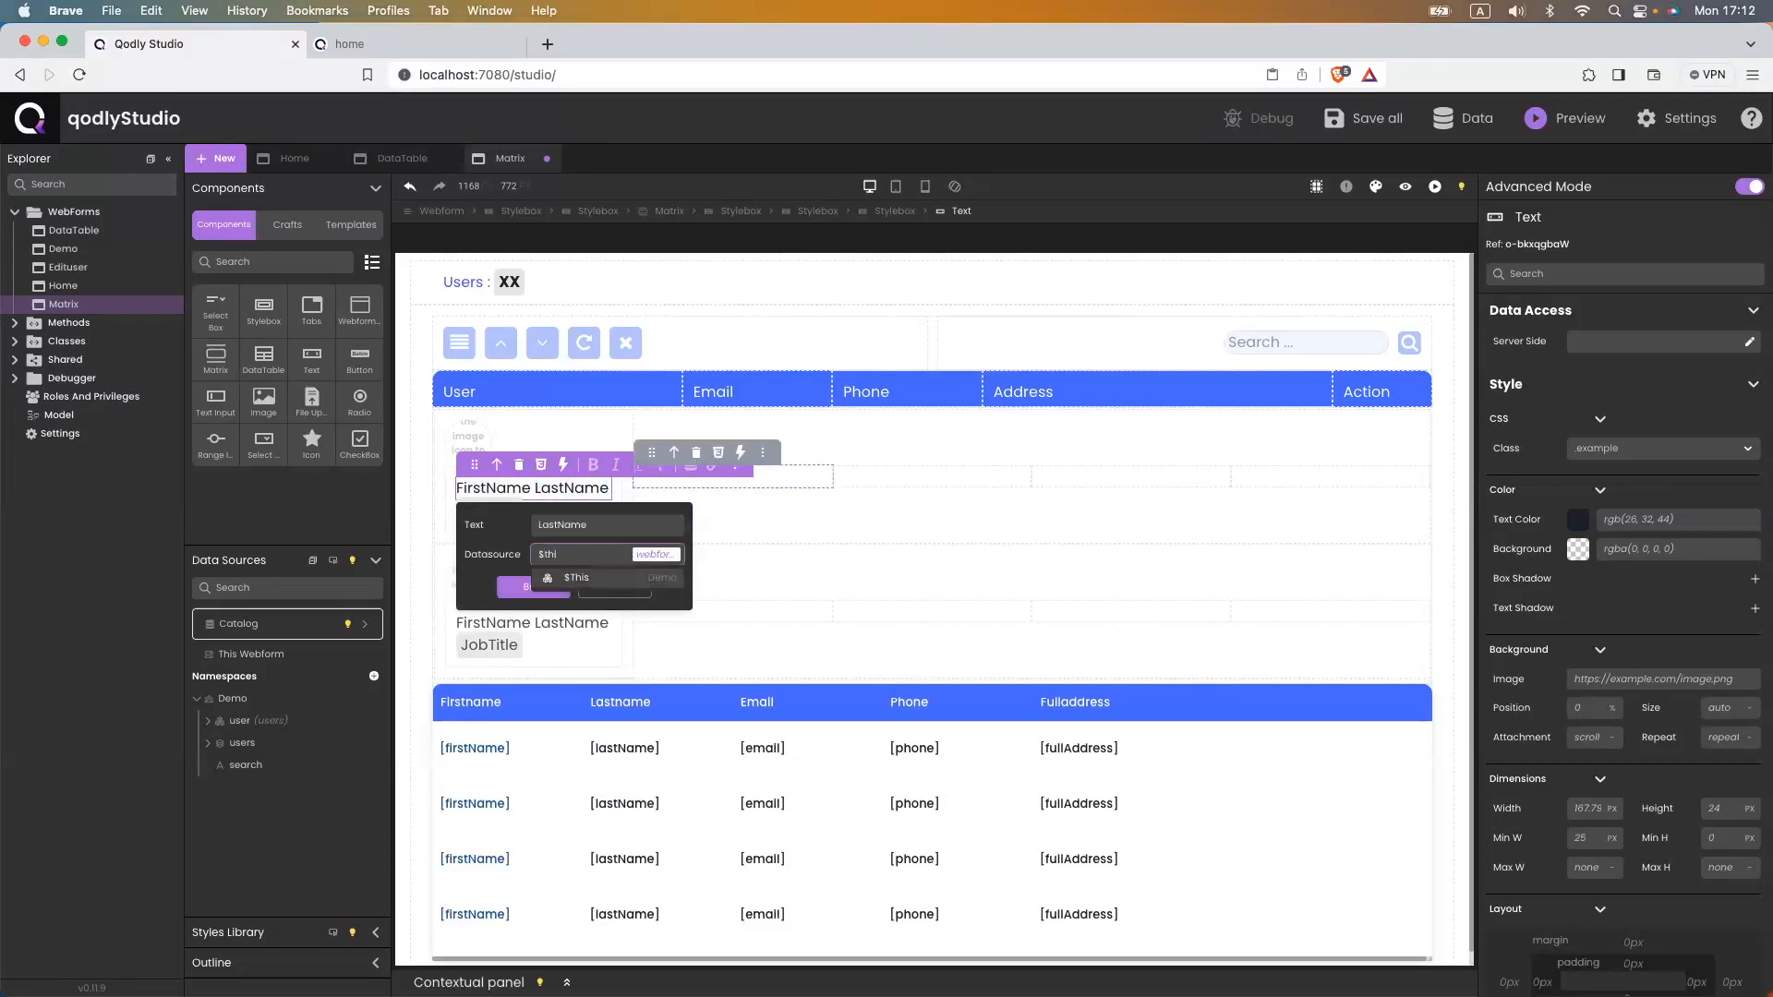
{"action": "key", "text": "Return"}
{"action": "type", "text": "lastName"}
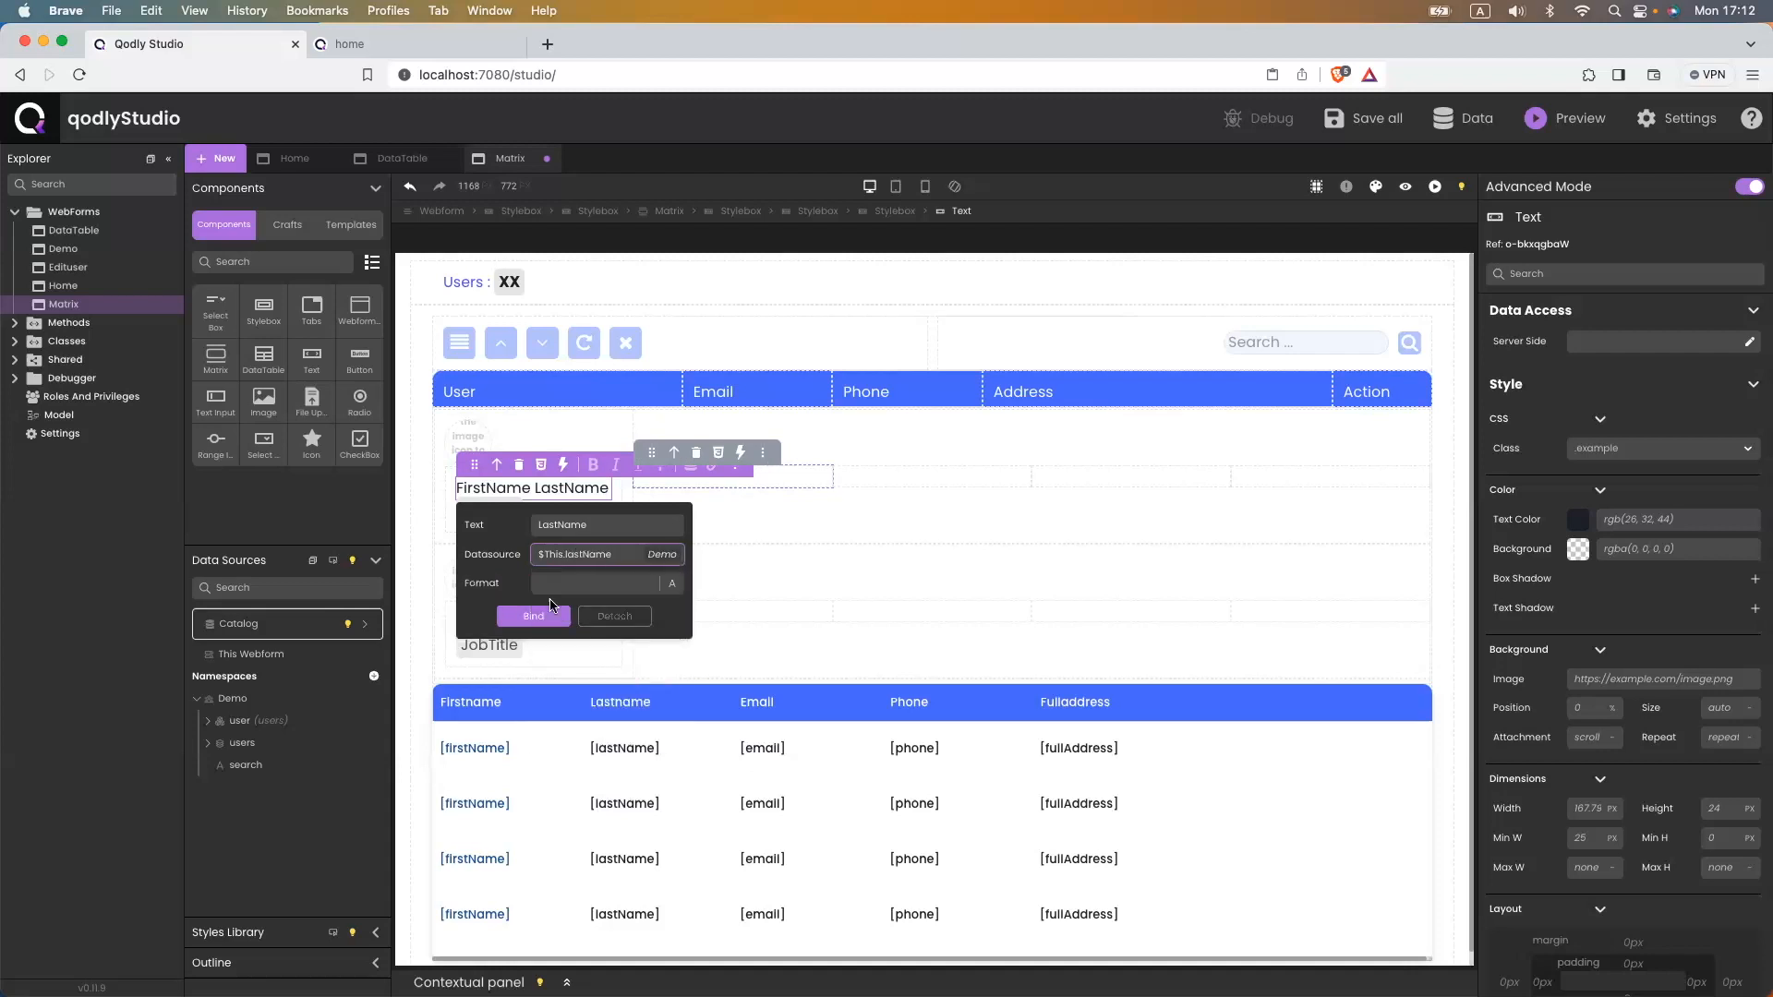
{"action": "left_click", "coordinate": [535, 616]}
- Bind the FirstName text to $This.firstName
{"action": "double_click", "coordinate": [491, 488]}
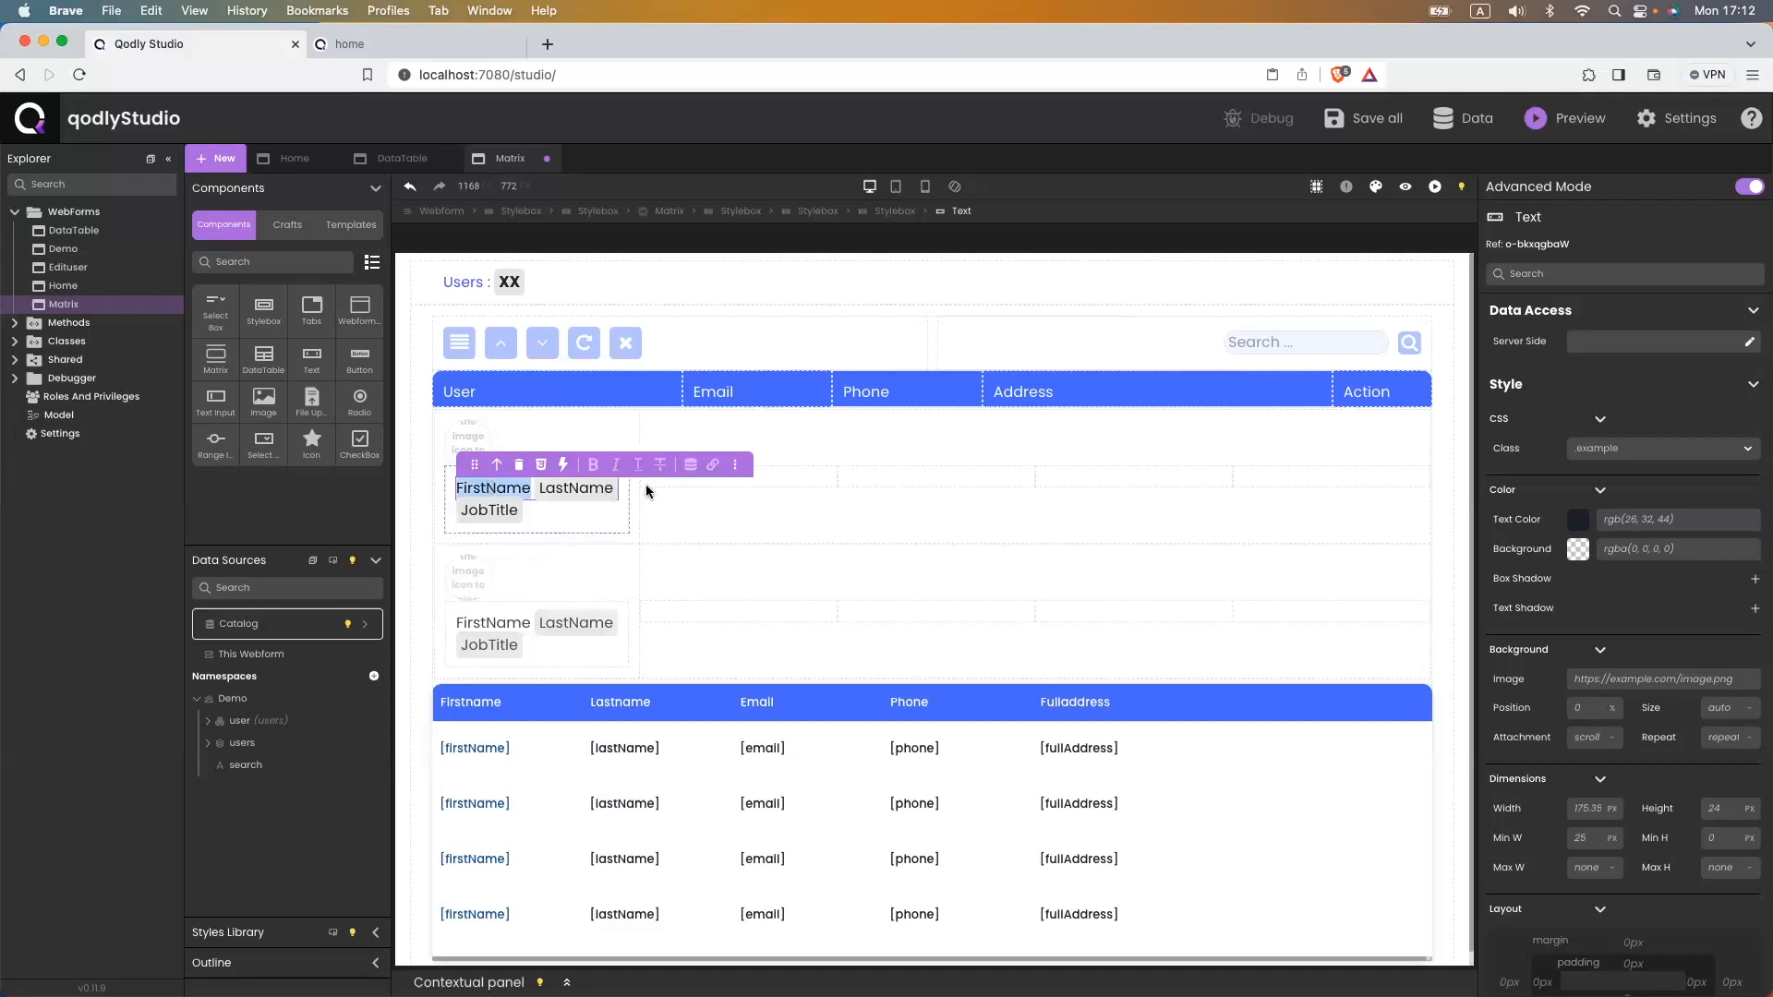
{"action": "left_click", "coordinate": [691, 464]}
{"action": "left_click", "coordinate": [575, 552]}
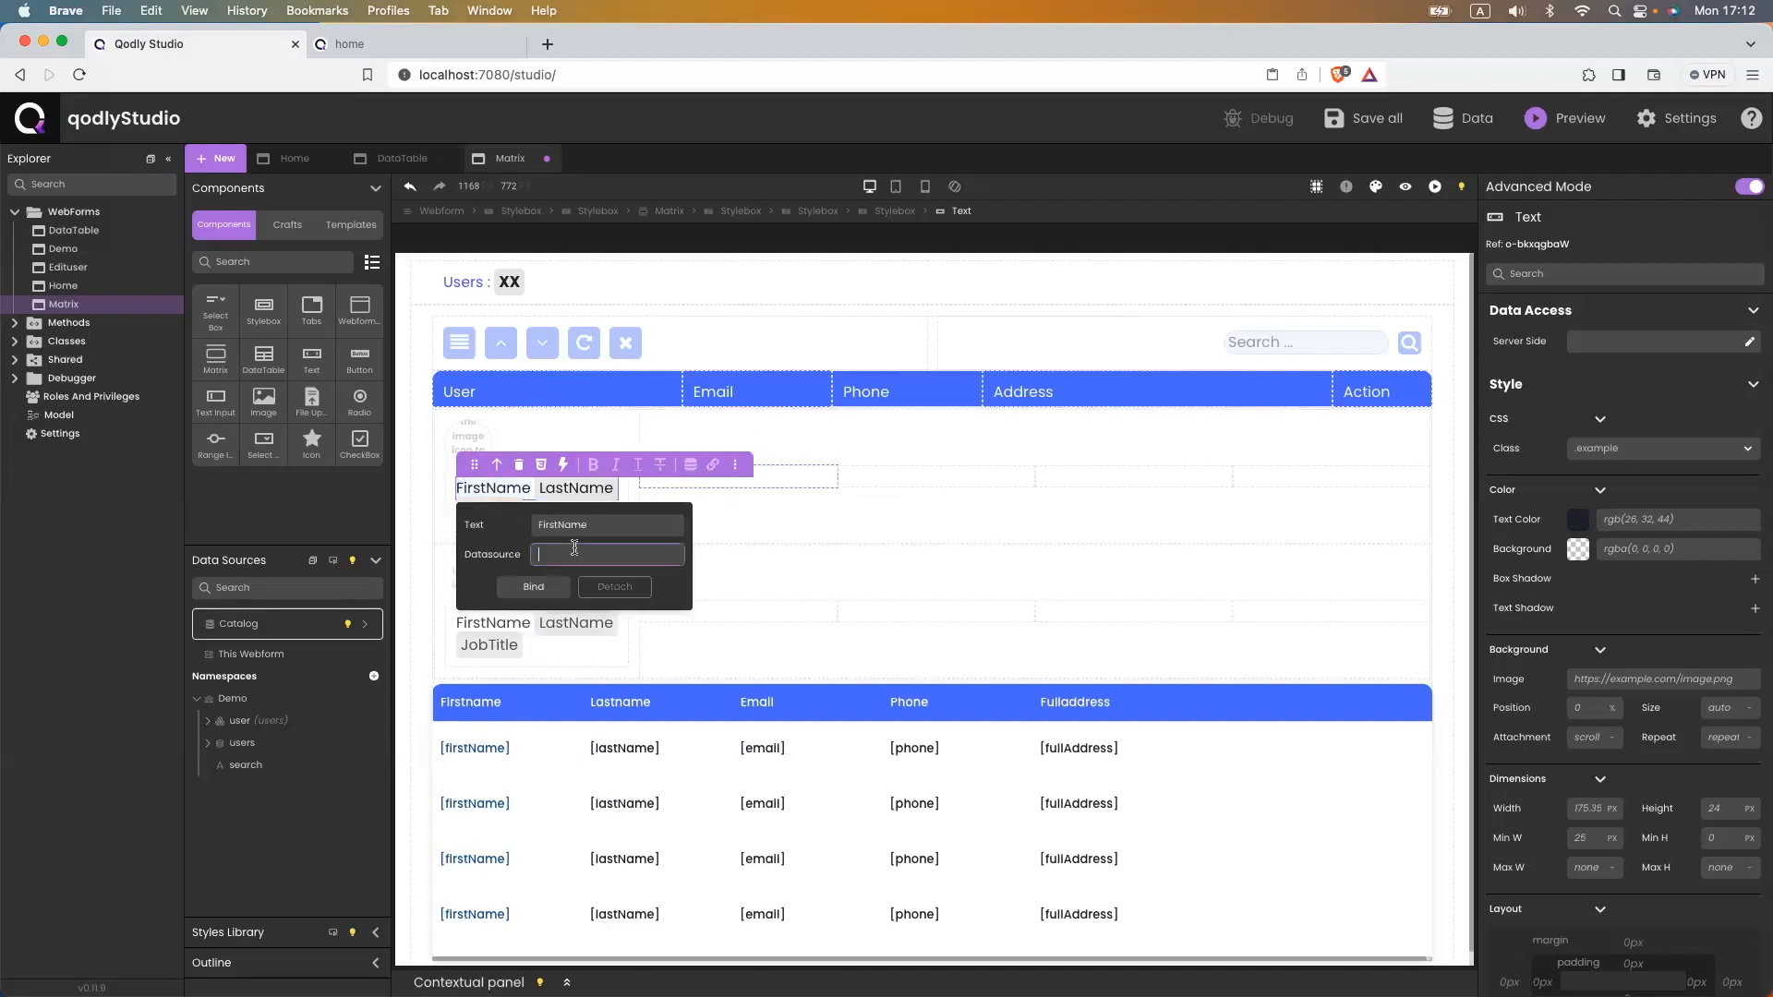
{"action": "type", "text": "$This"}
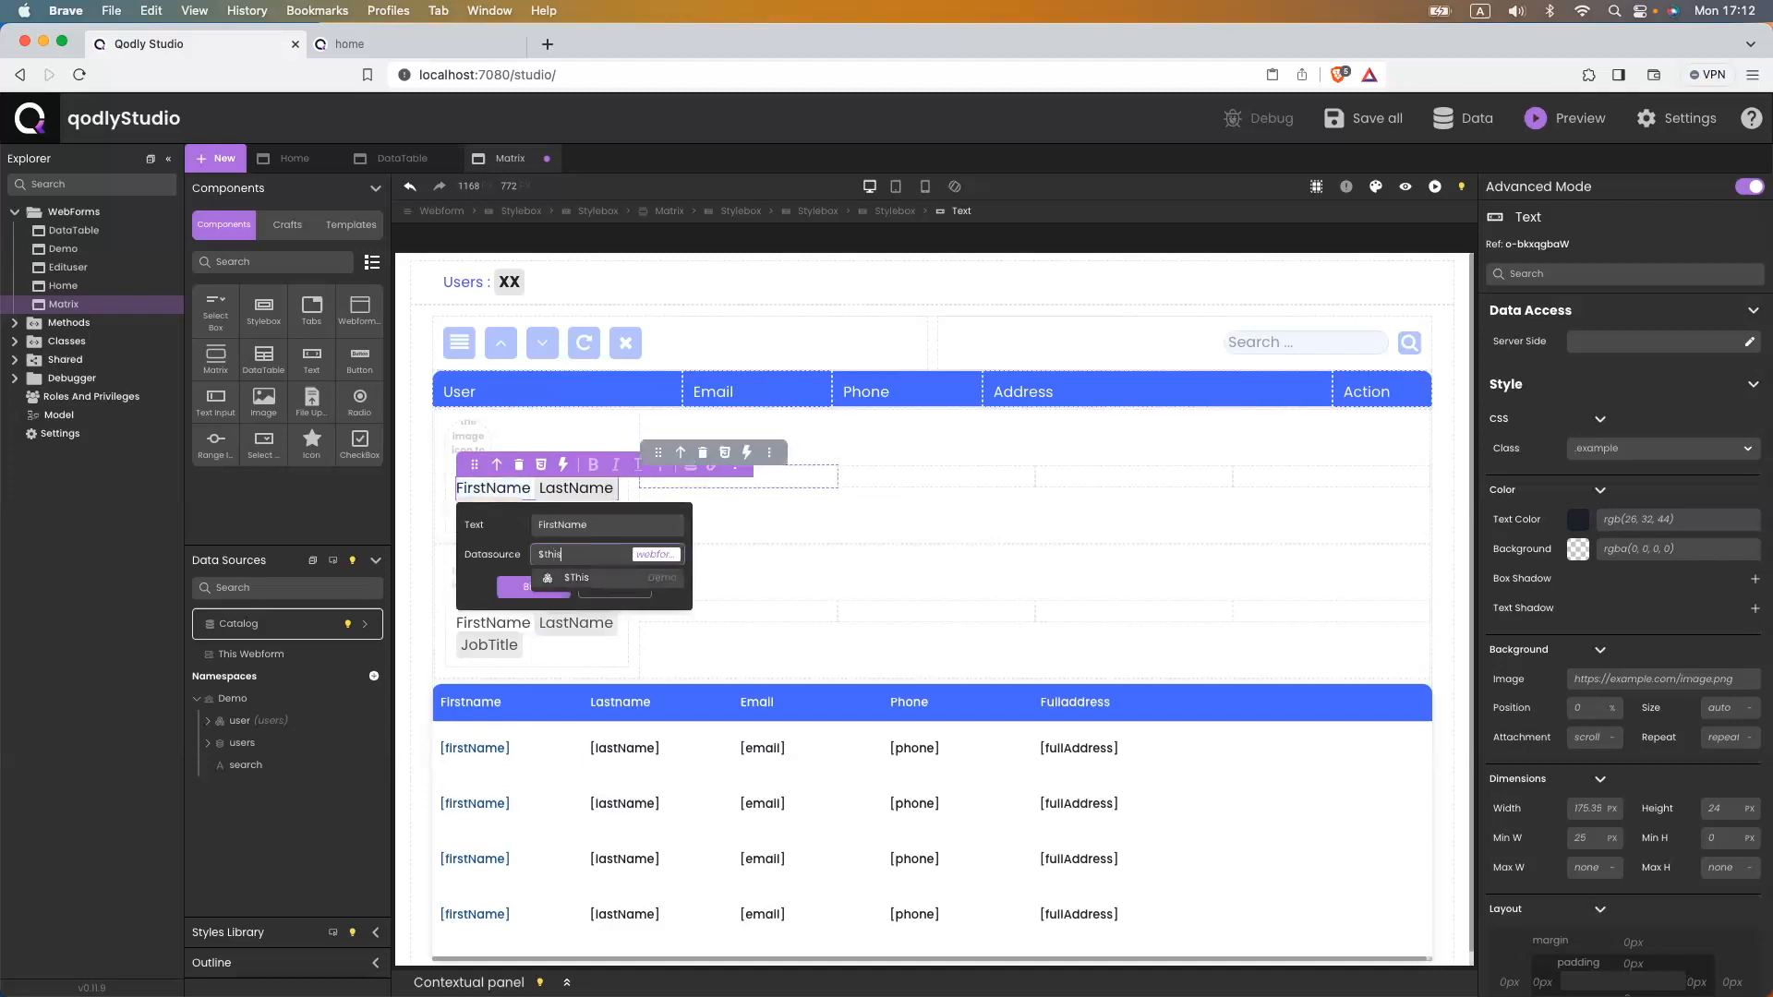
{"action": "type", "text": ".fir"}
{"action": "key", "text": "Down"}
{"action": "key", "text": "Return"}
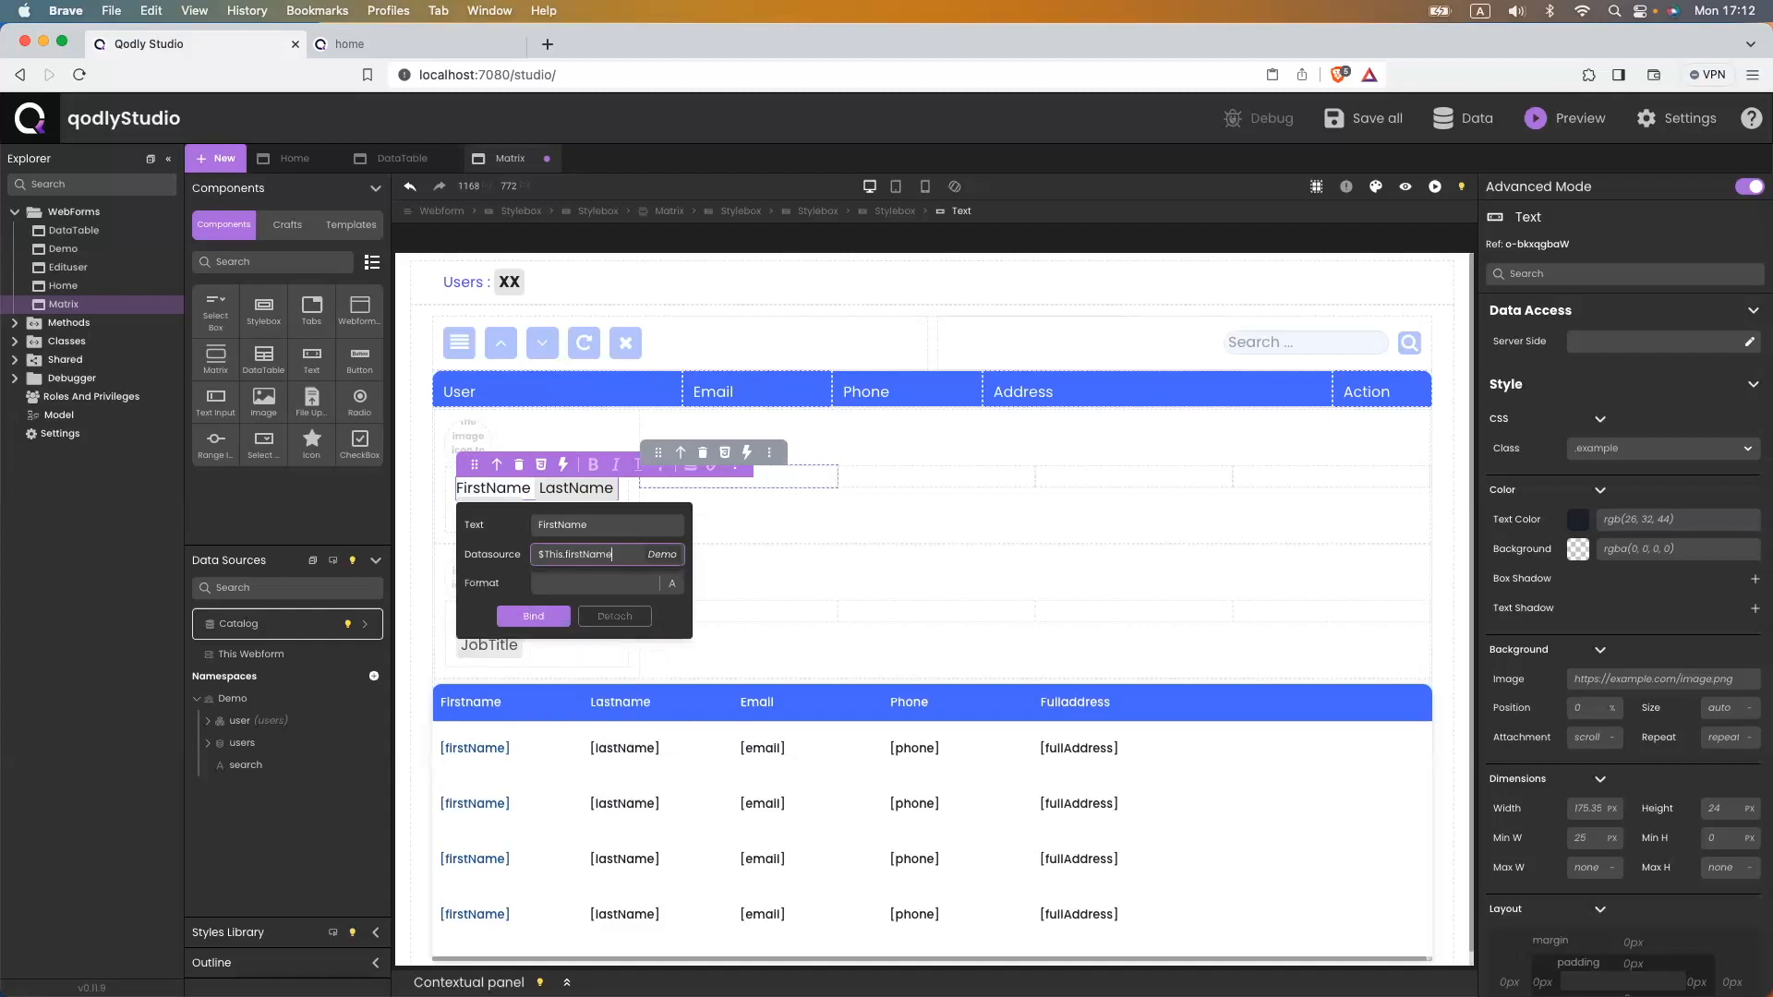
{"action": "left_click", "coordinate": [540, 617]}
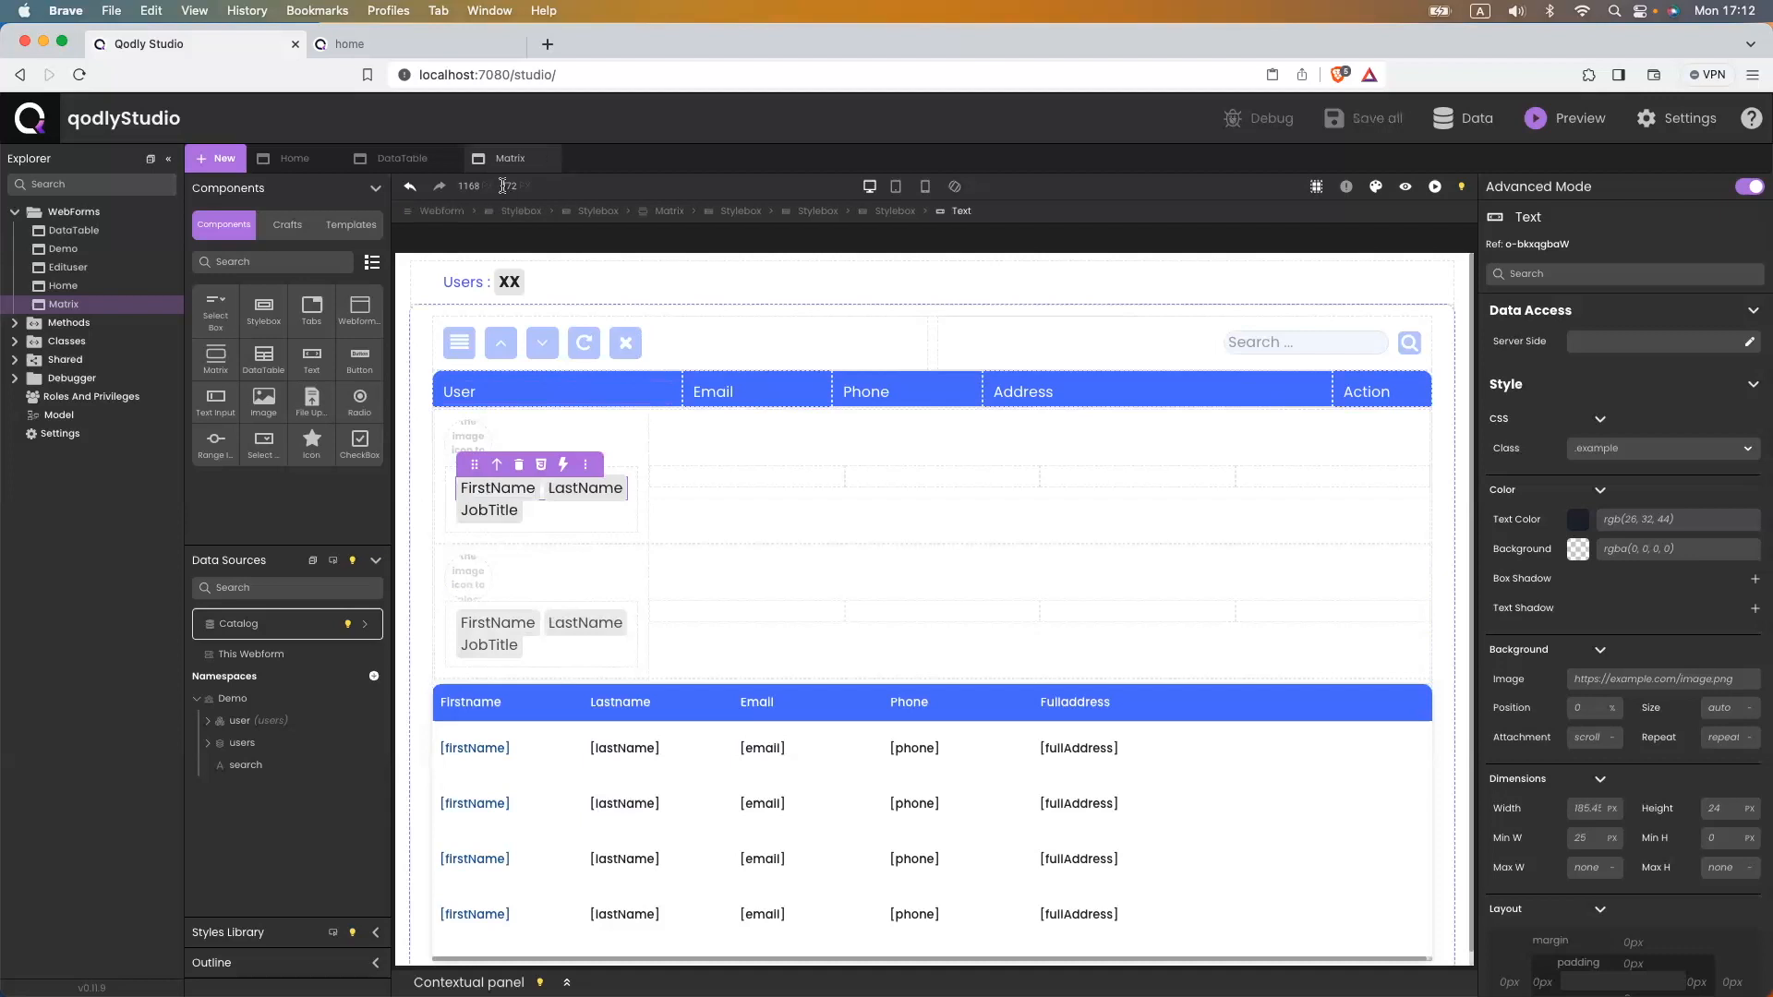
- Set the matrix row container's height and minimum height to 100
{"action": "left_click", "coordinate": [486, 743]}
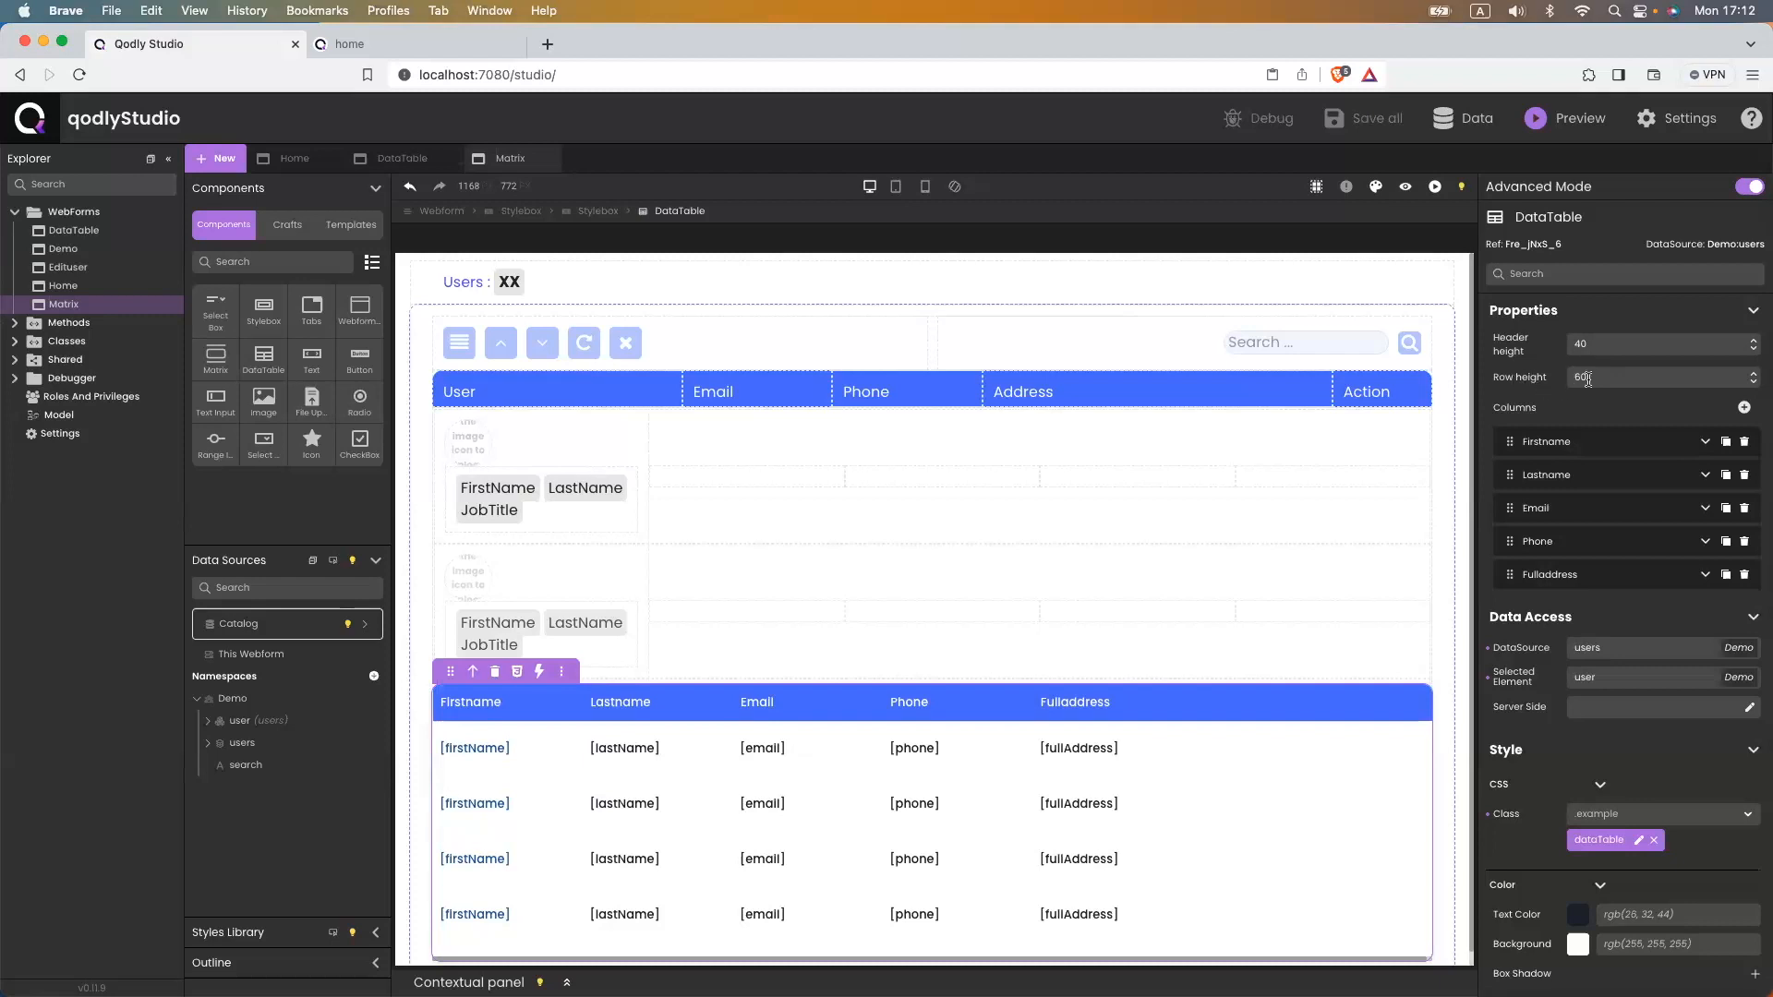
{"action": "left_click", "coordinate": [436, 417]}
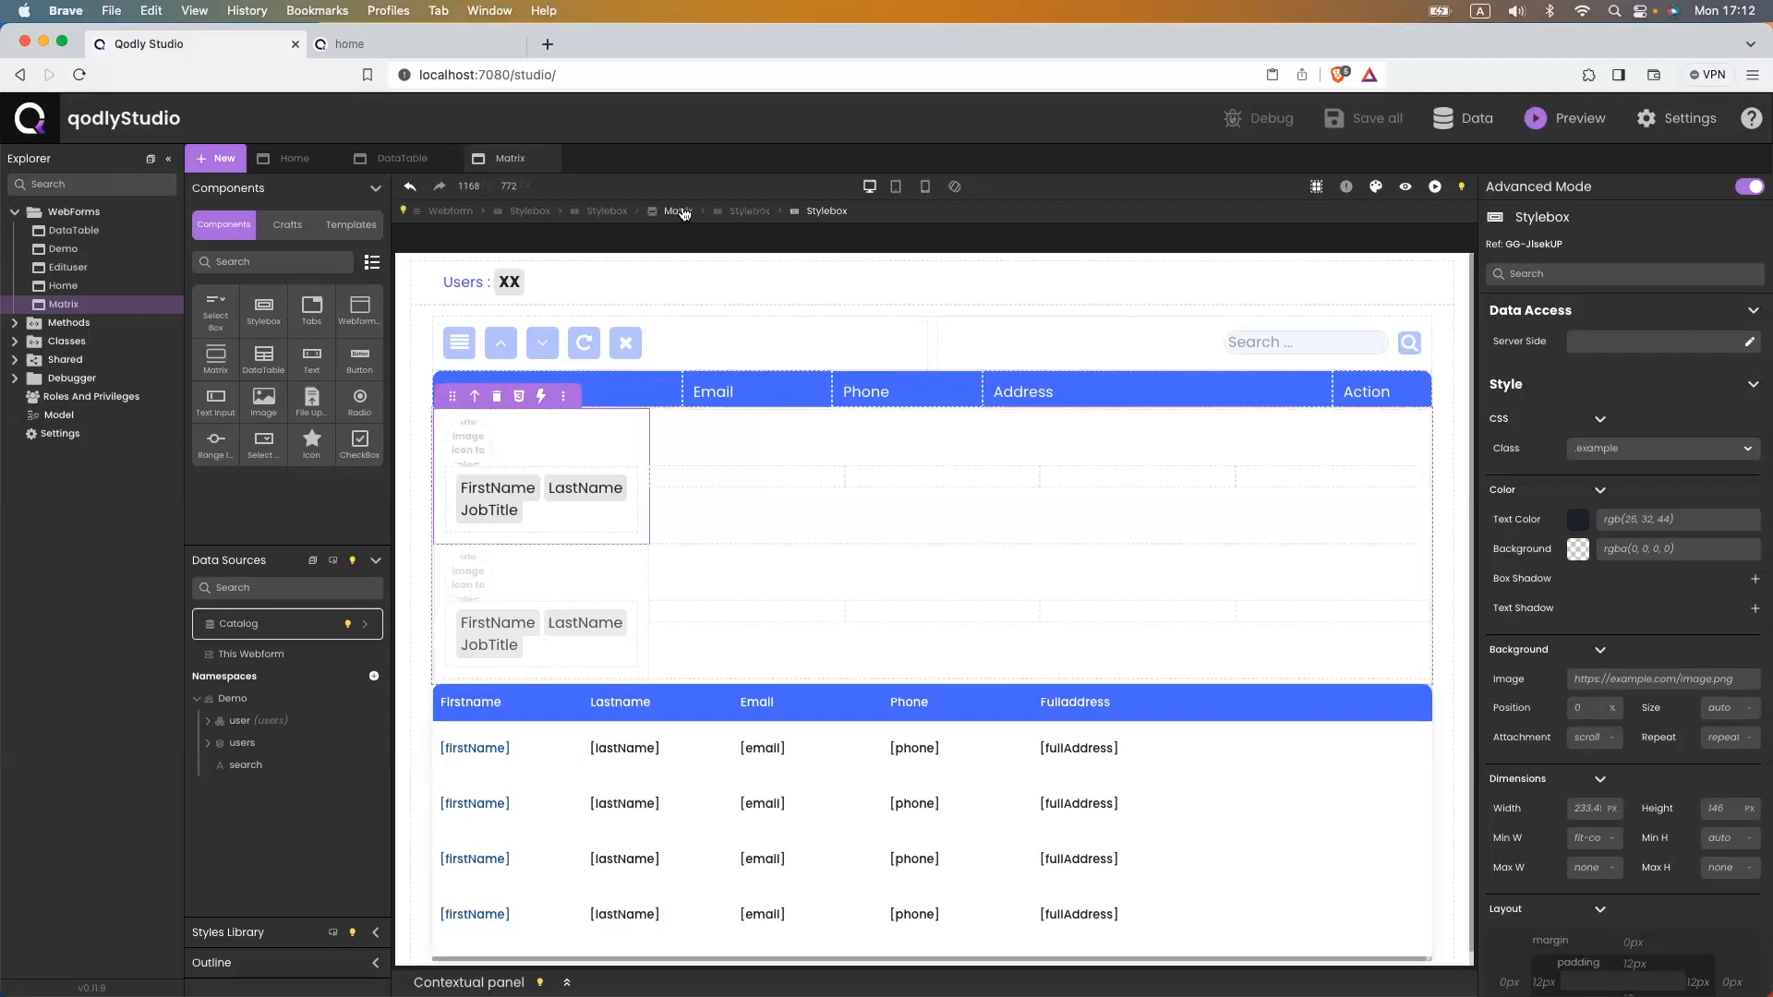
{"action": "left_click", "coordinate": [744, 211]}
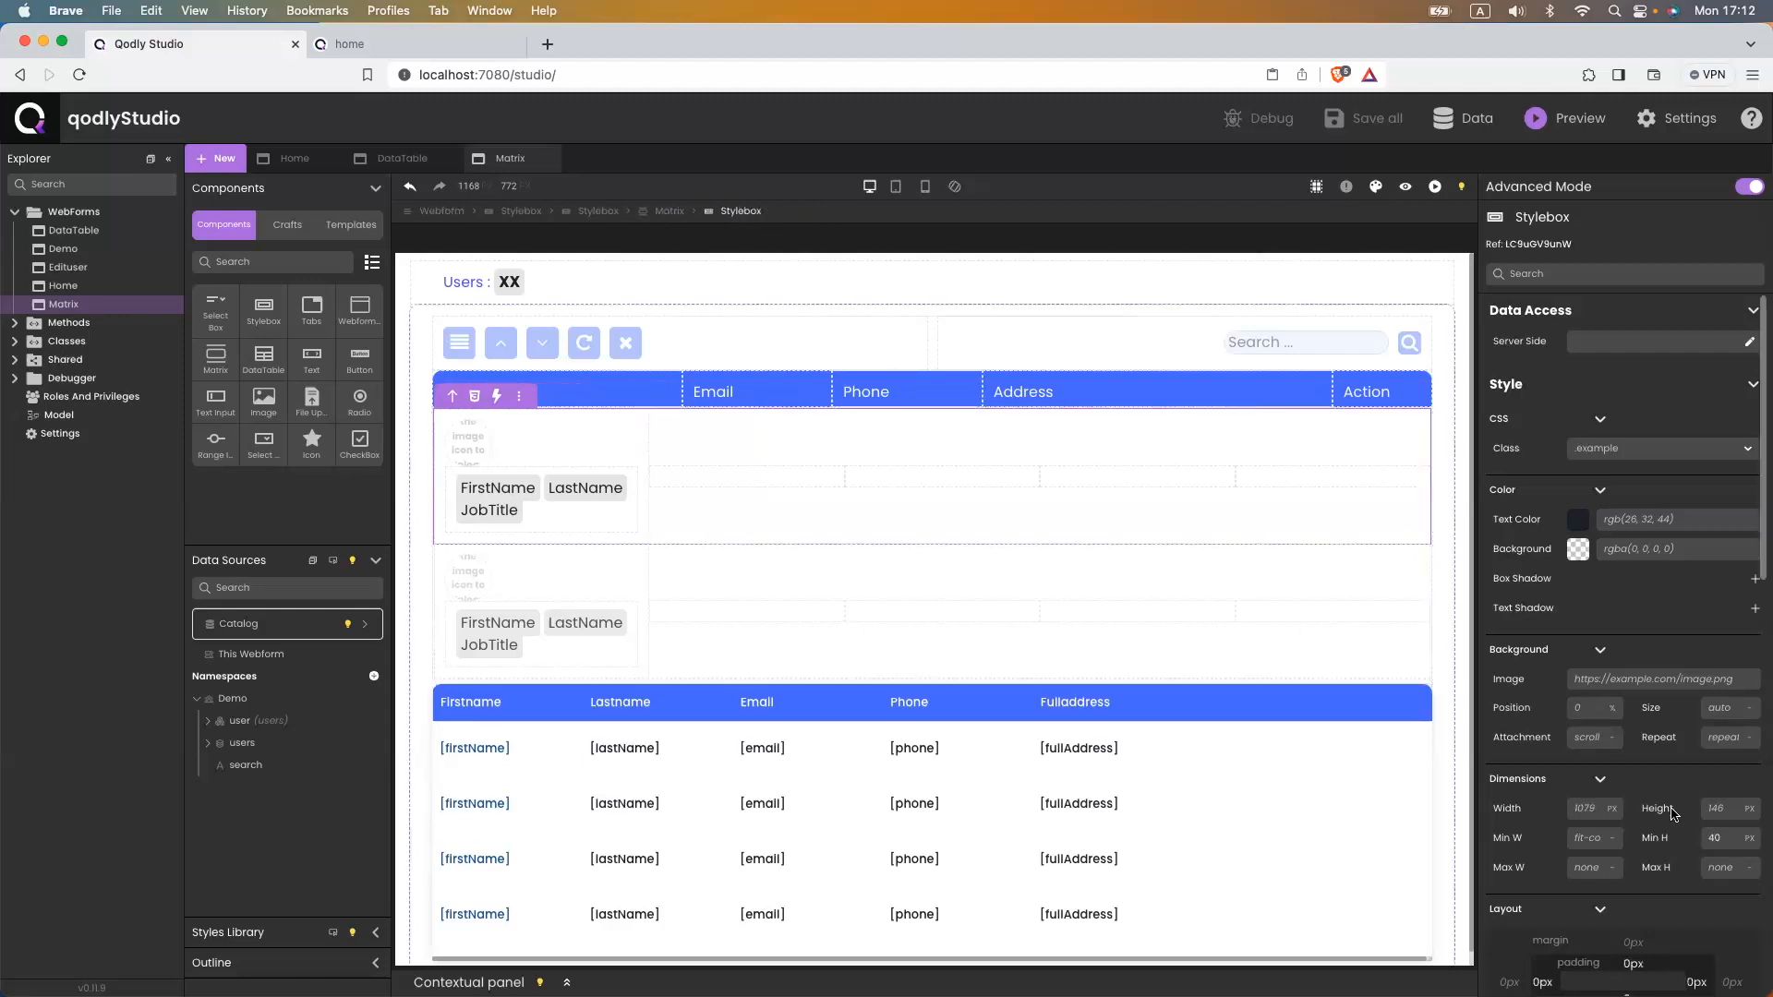
{"action": "left_click", "coordinate": [1733, 811]}
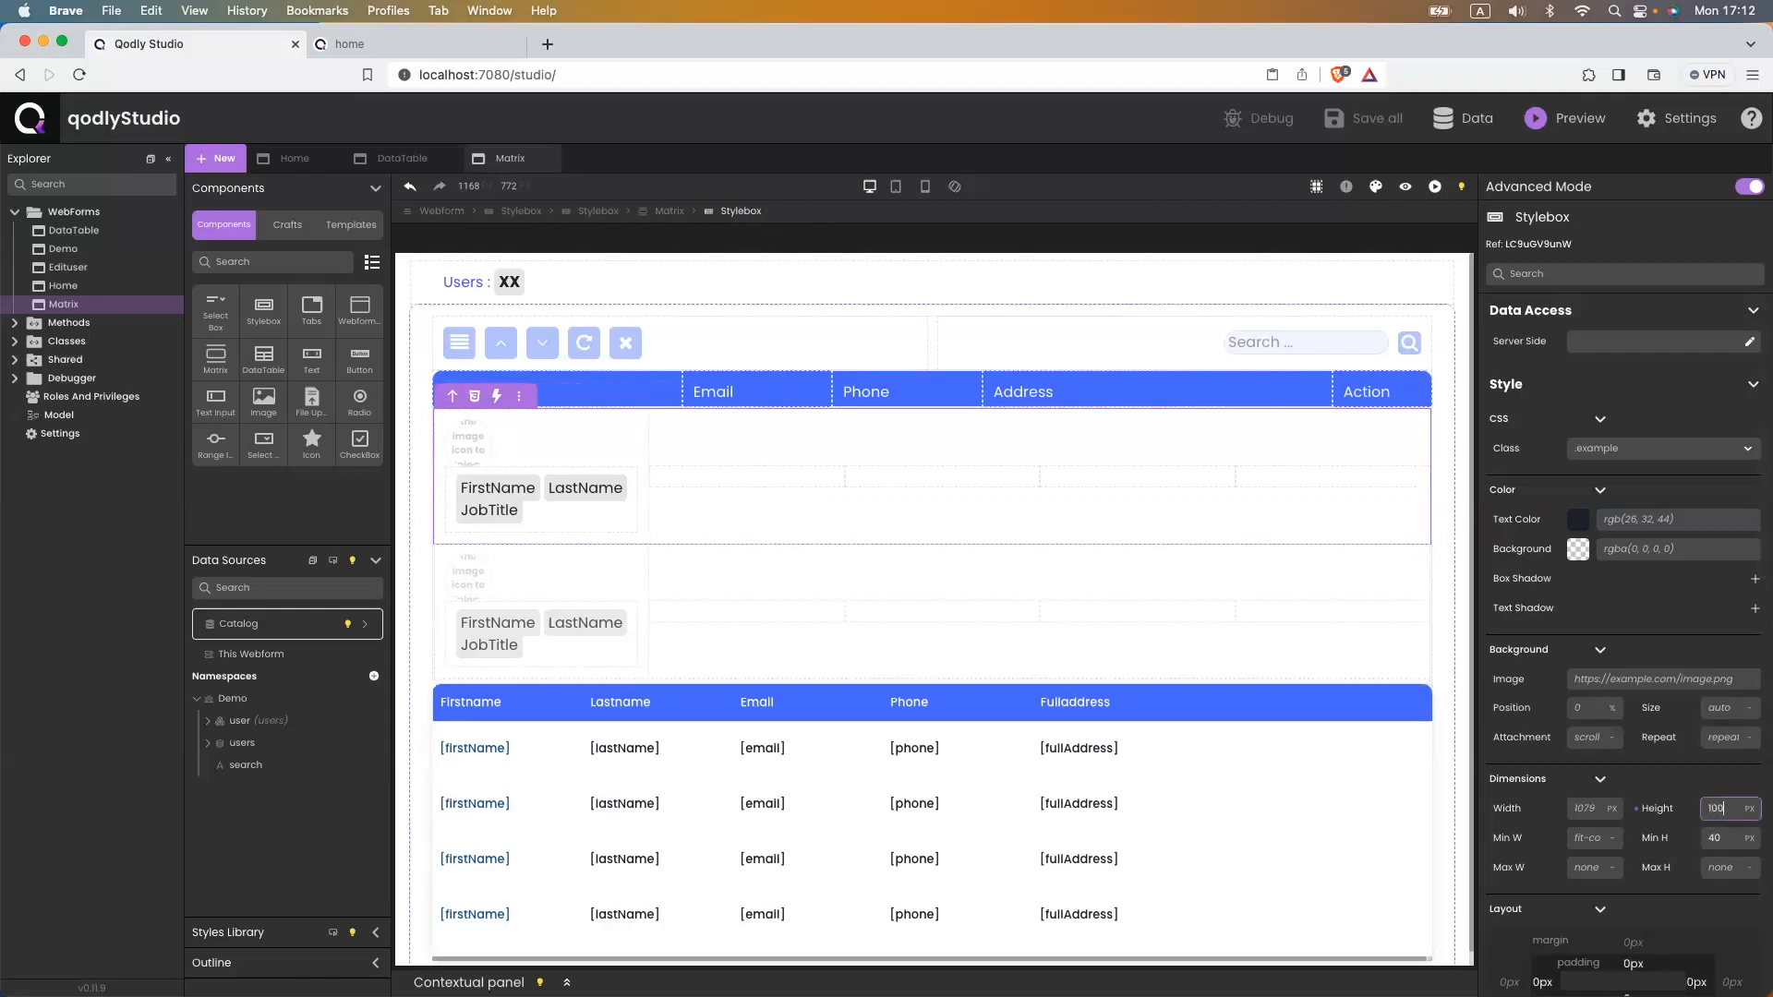
{"action": "type", "text": "100"}
{"action": "left_click", "coordinate": [1725, 833]}
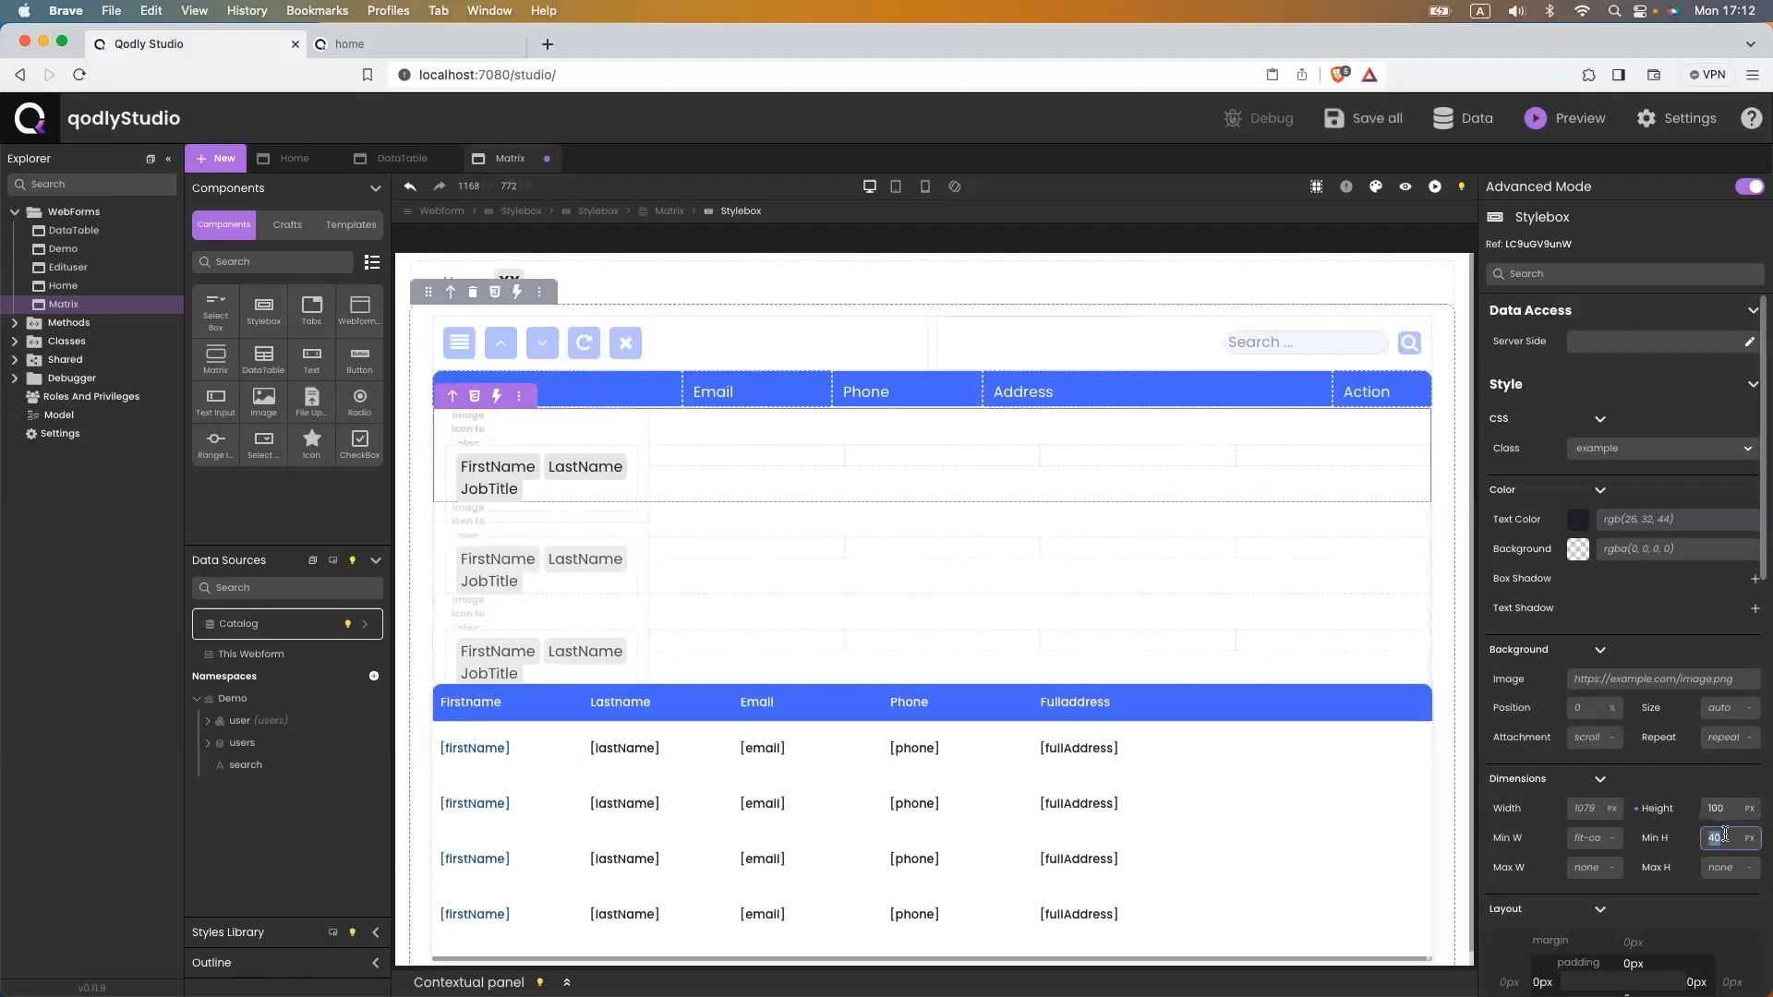
{"action": "type", "text": "1"}
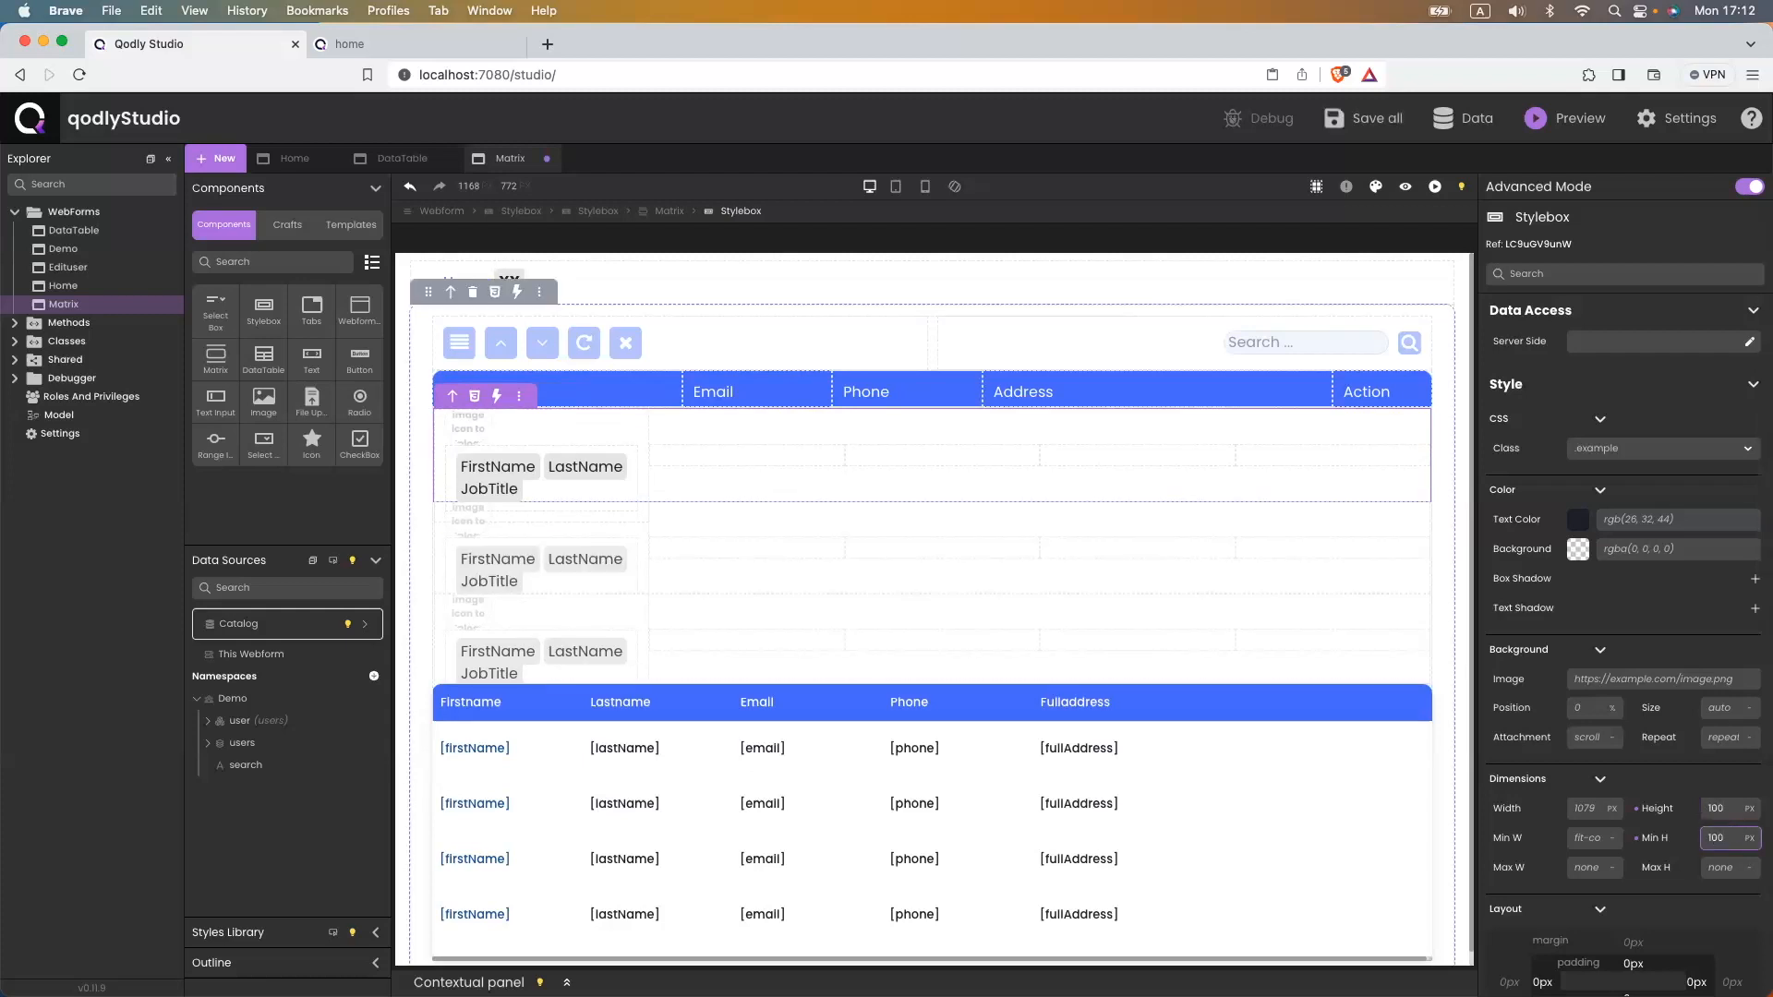
{"action": "type", "text": "00"}
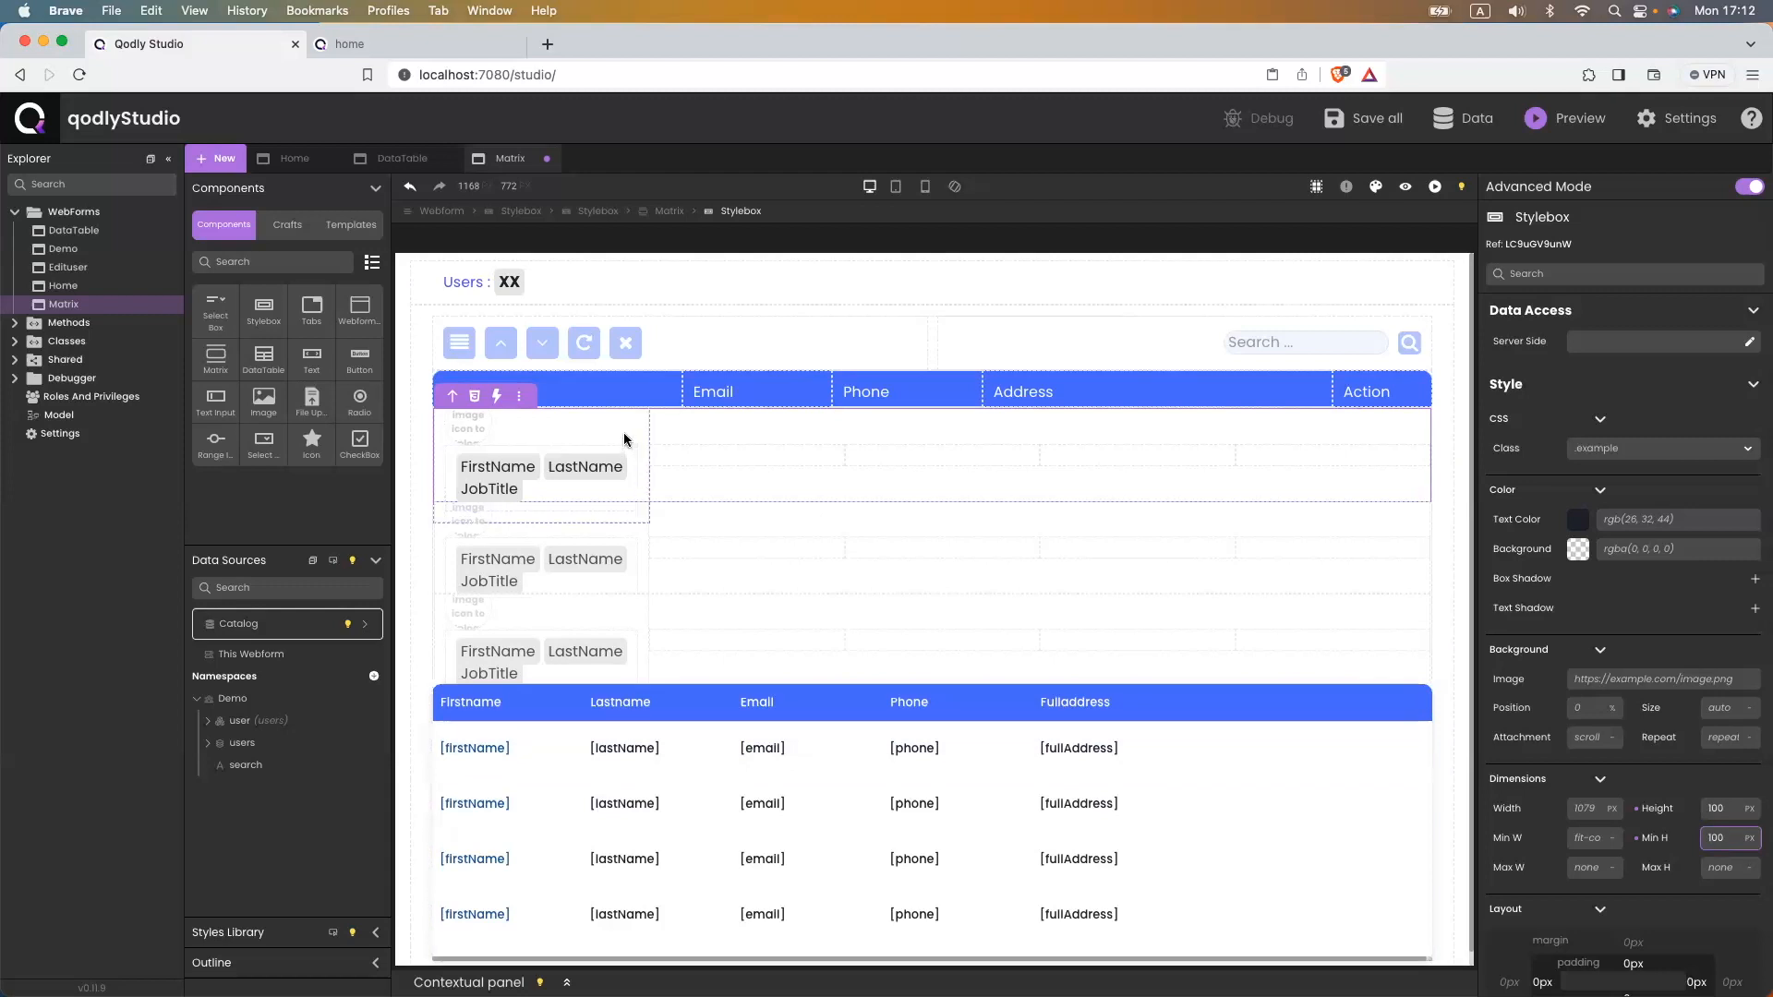
- Make the user cell a flex row with 10px gap, centred horizontally
{"action": "left_click", "coordinate": [602, 435]}
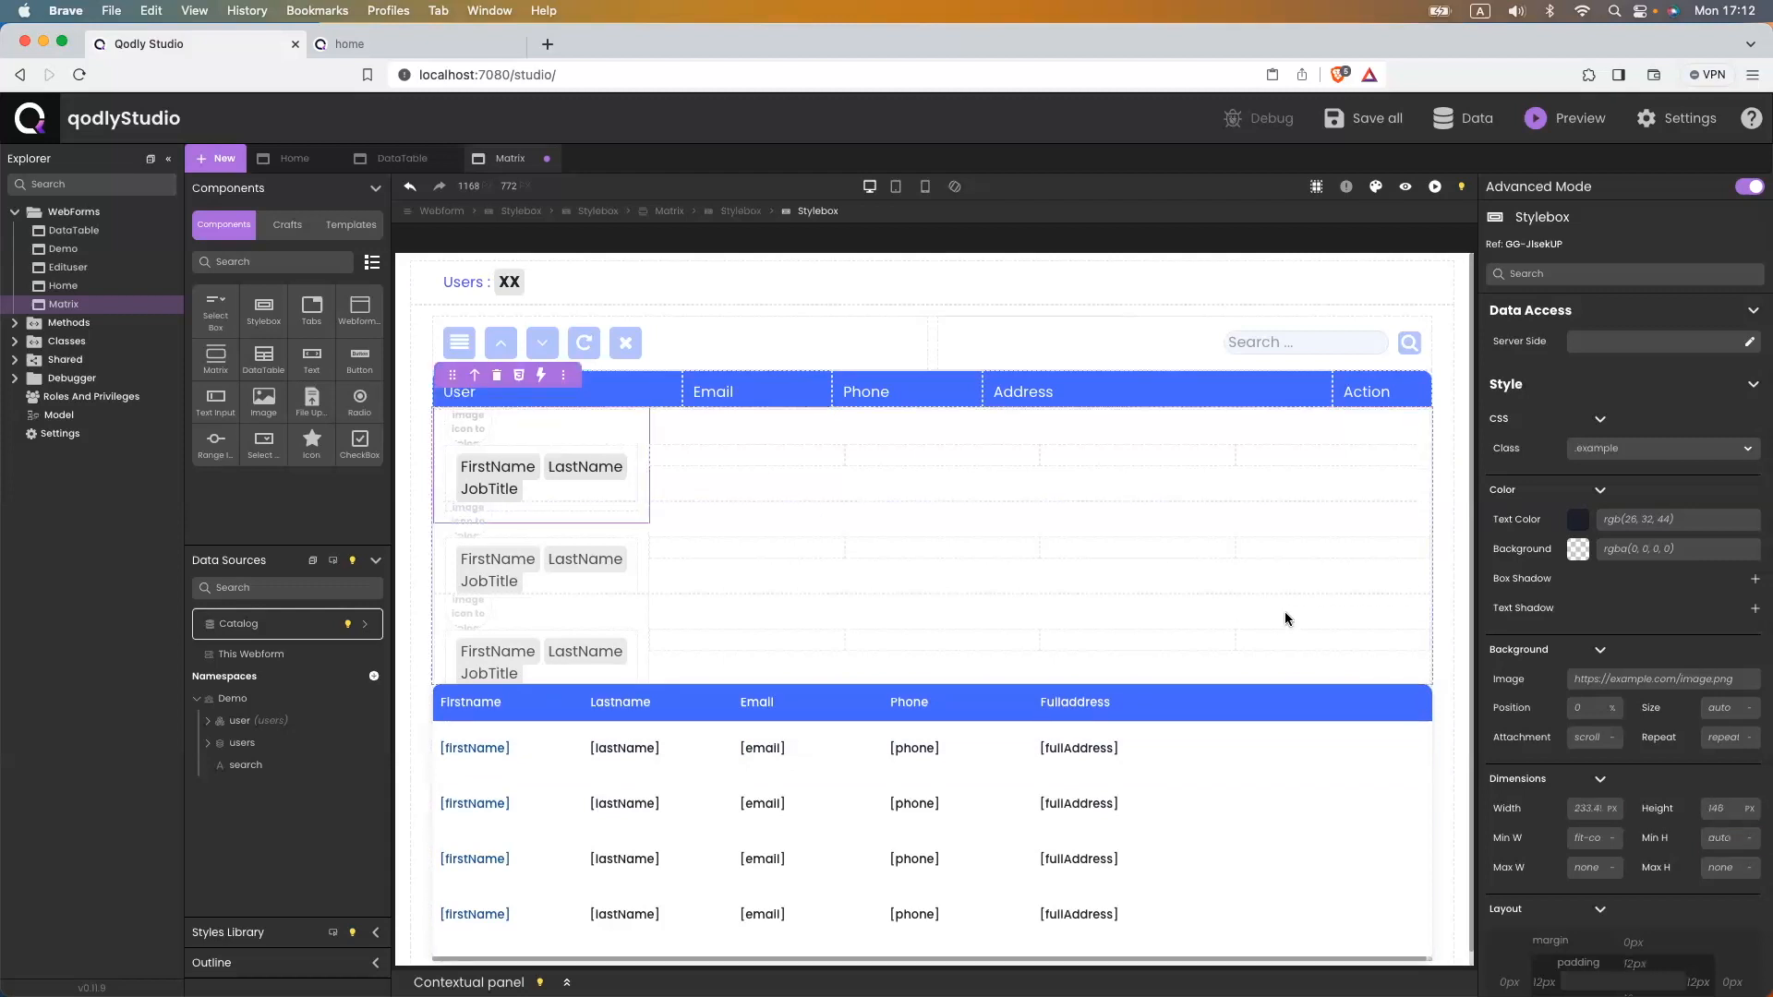
{"action": "scroll", "coordinate": [1604, 840], "scroll_direction": "down", "scroll_amount": 5}
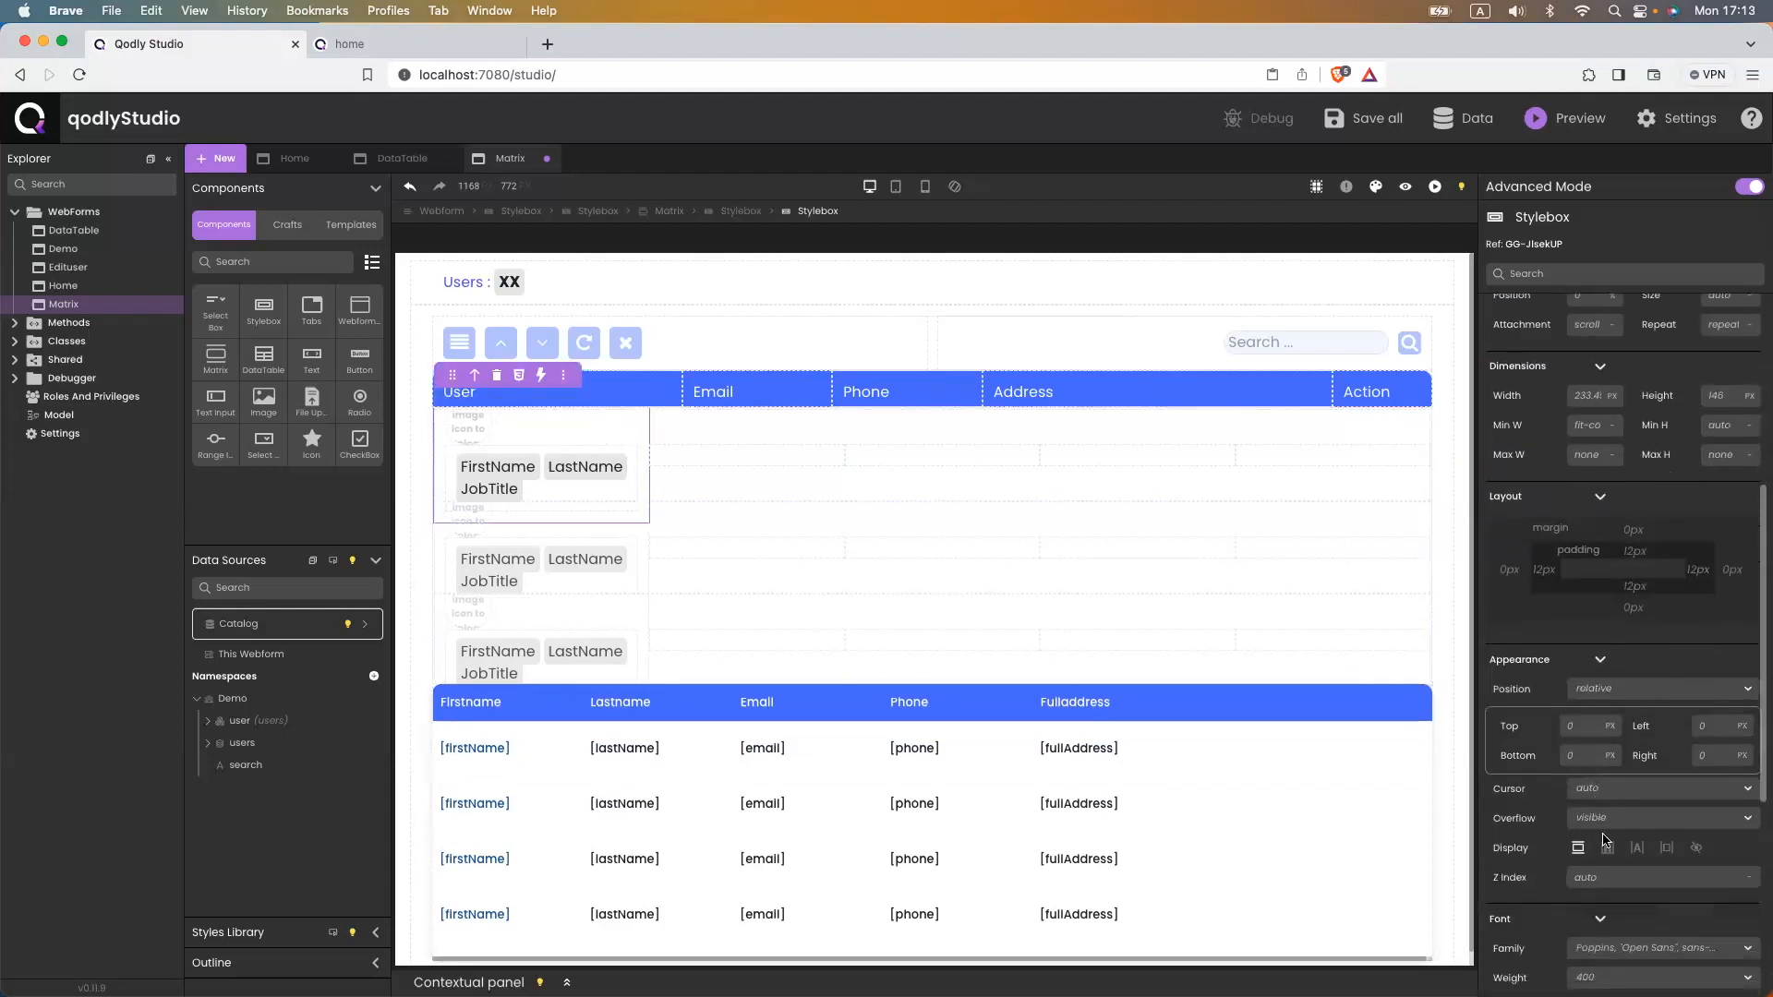
{"action": "left_click", "coordinate": [1608, 848]}
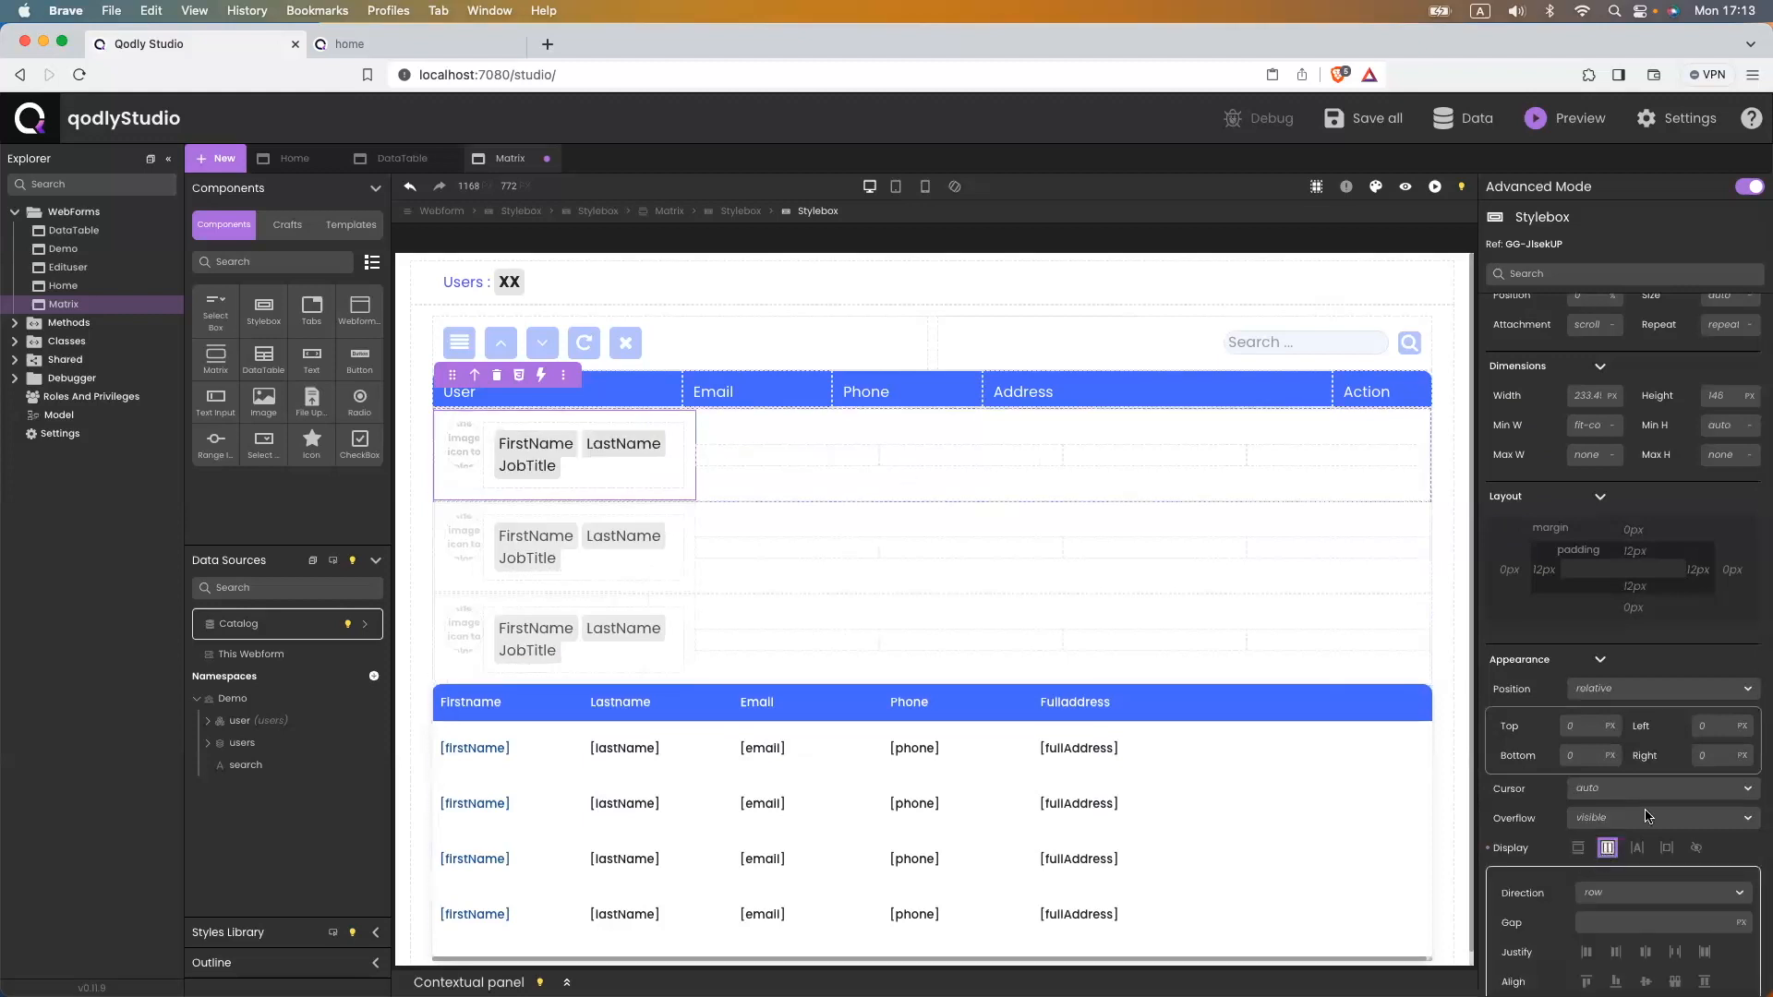
{"action": "left_click", "coordinate": [1597, 920]}
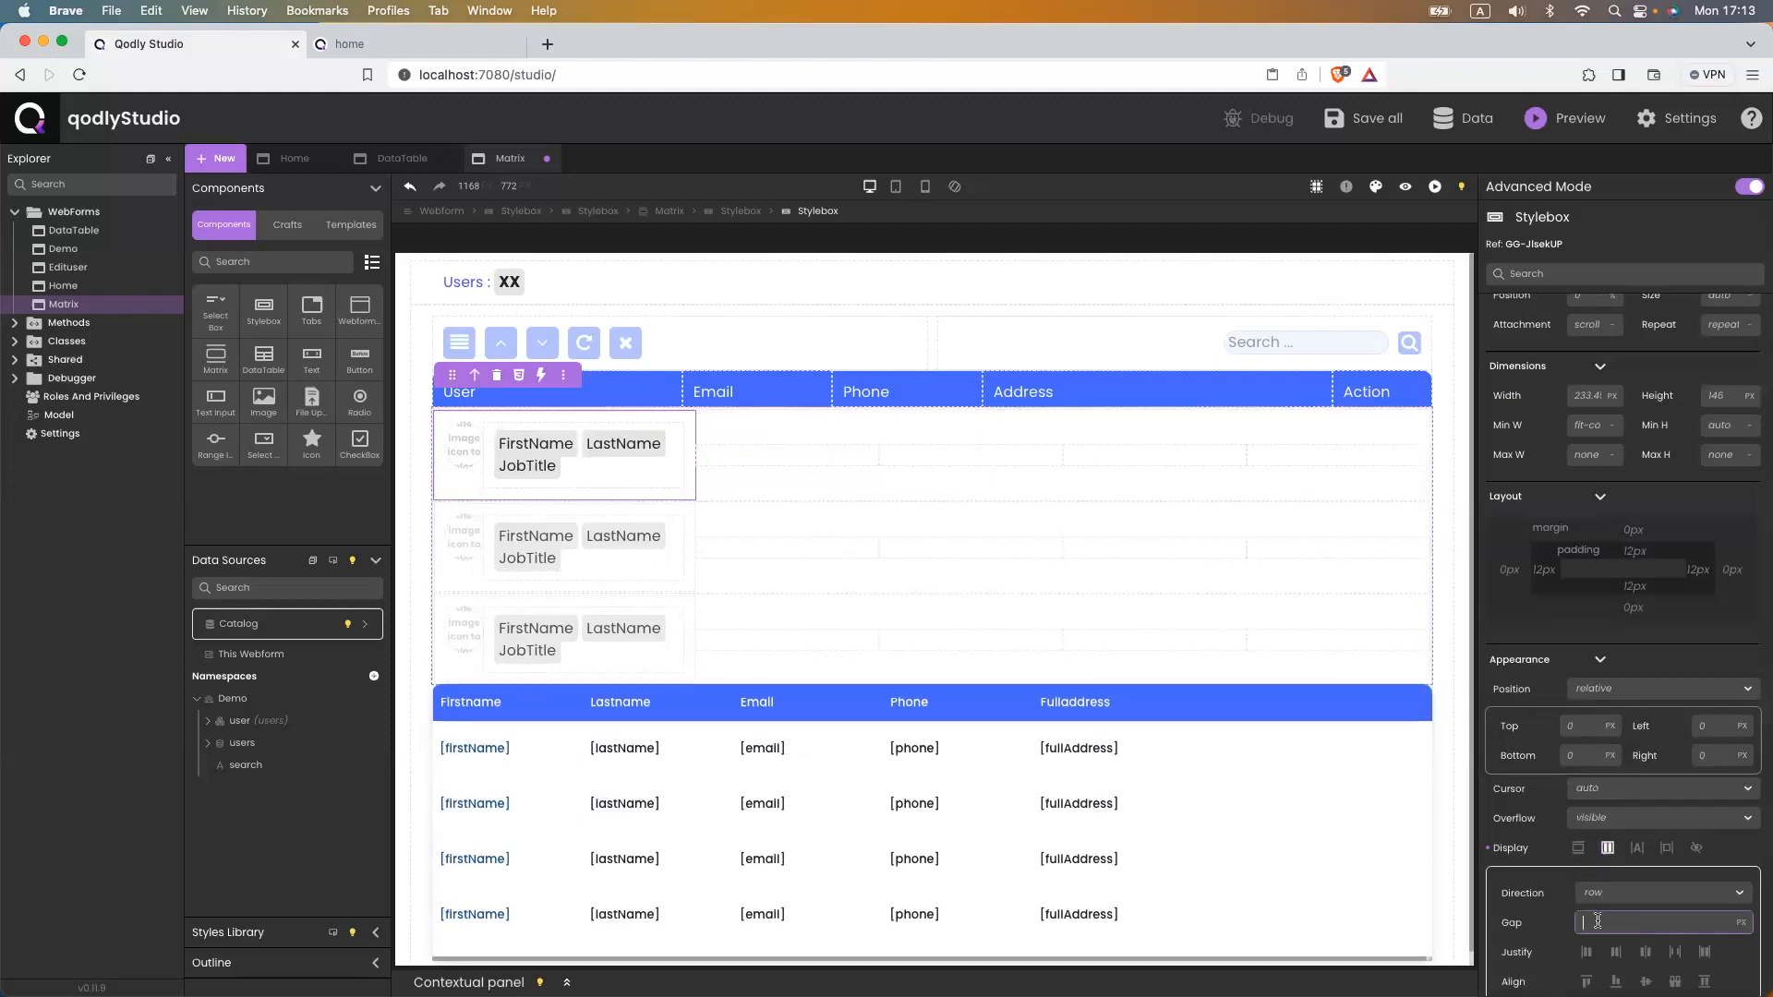
{"action": "type", "text": "10"}
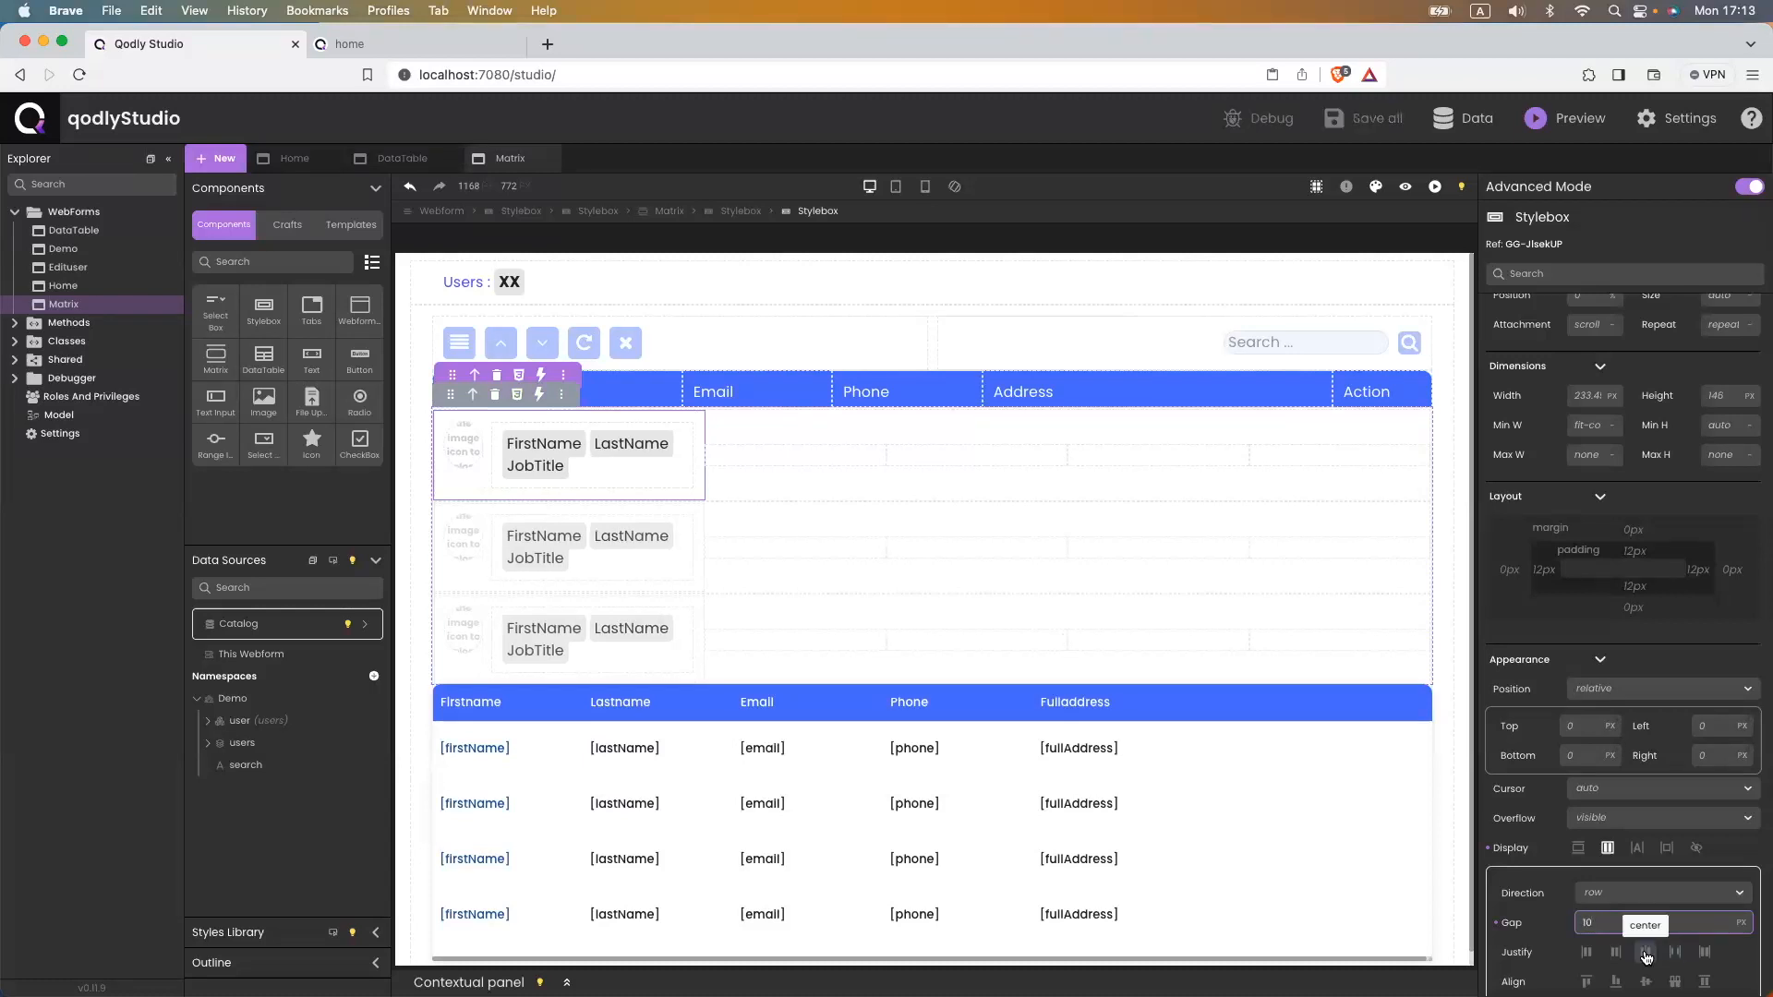
{"action": "scroll", "coordinate": [1643, 932], "scroll_direction": "down", "scroll_amount": 3}
{"action": "left_click", "coordinate": [1644, 814]}
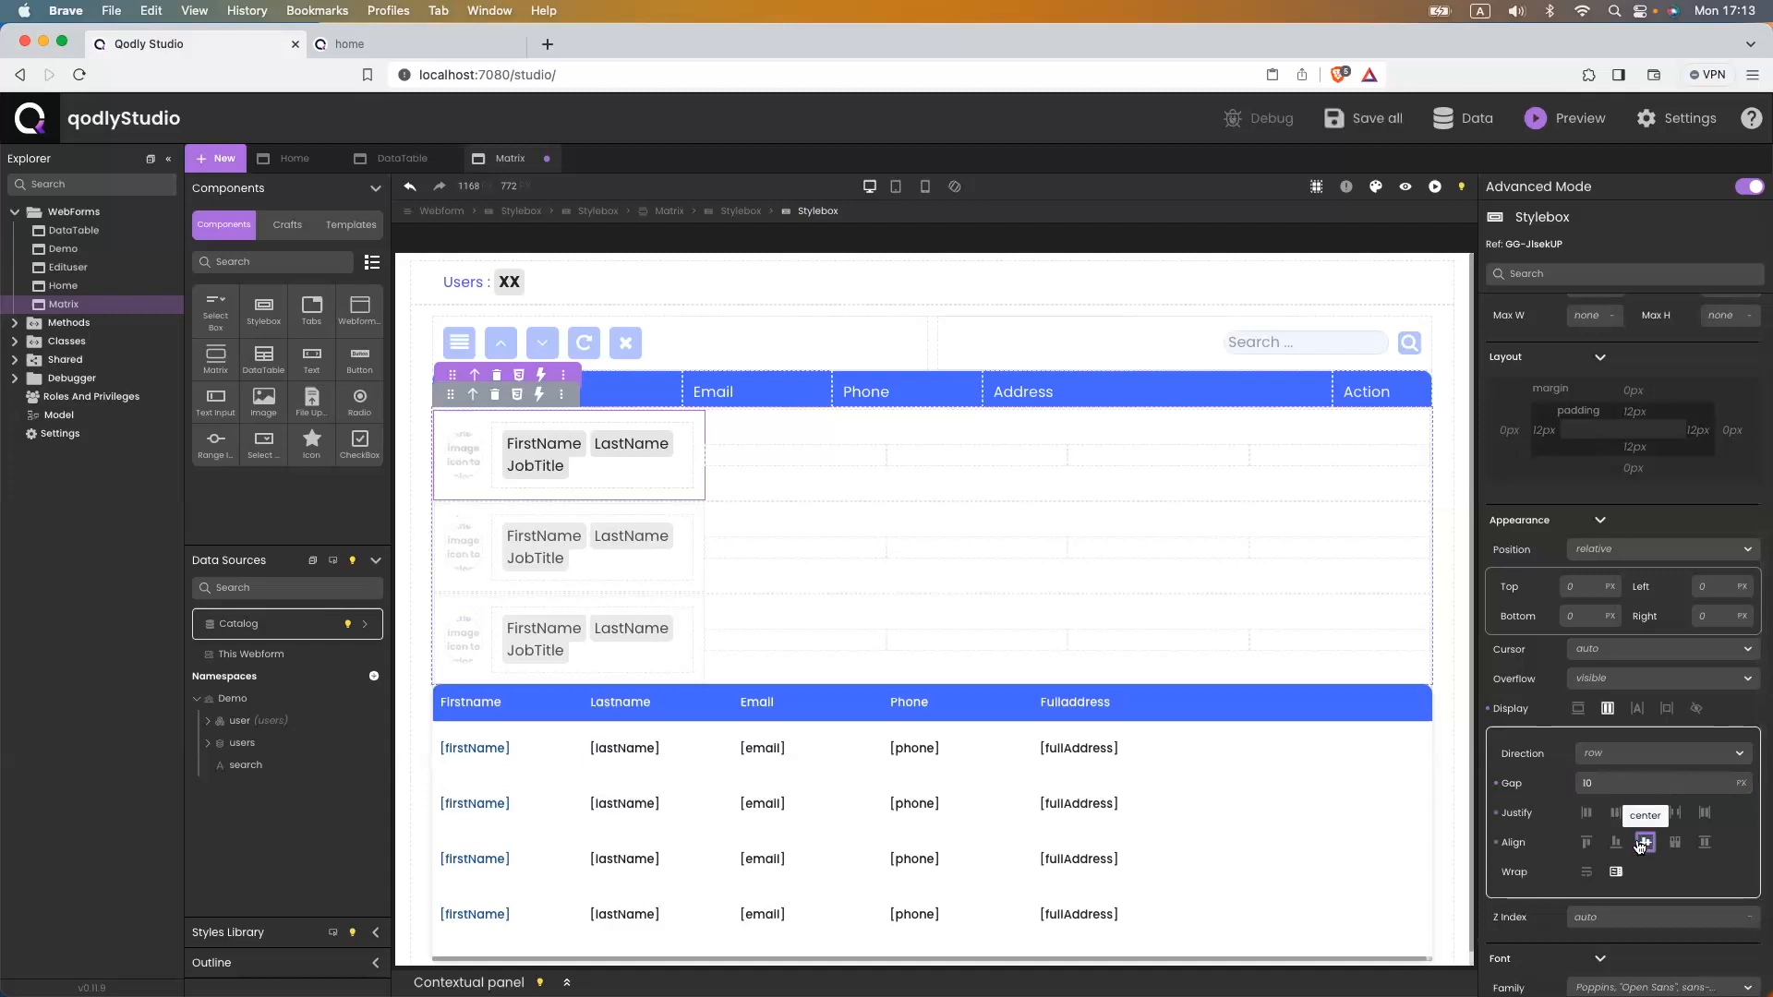
- Give the avatar image a 50px minimum width and save the webform
{"action": "left_click", "coordinate": [458, 470]}
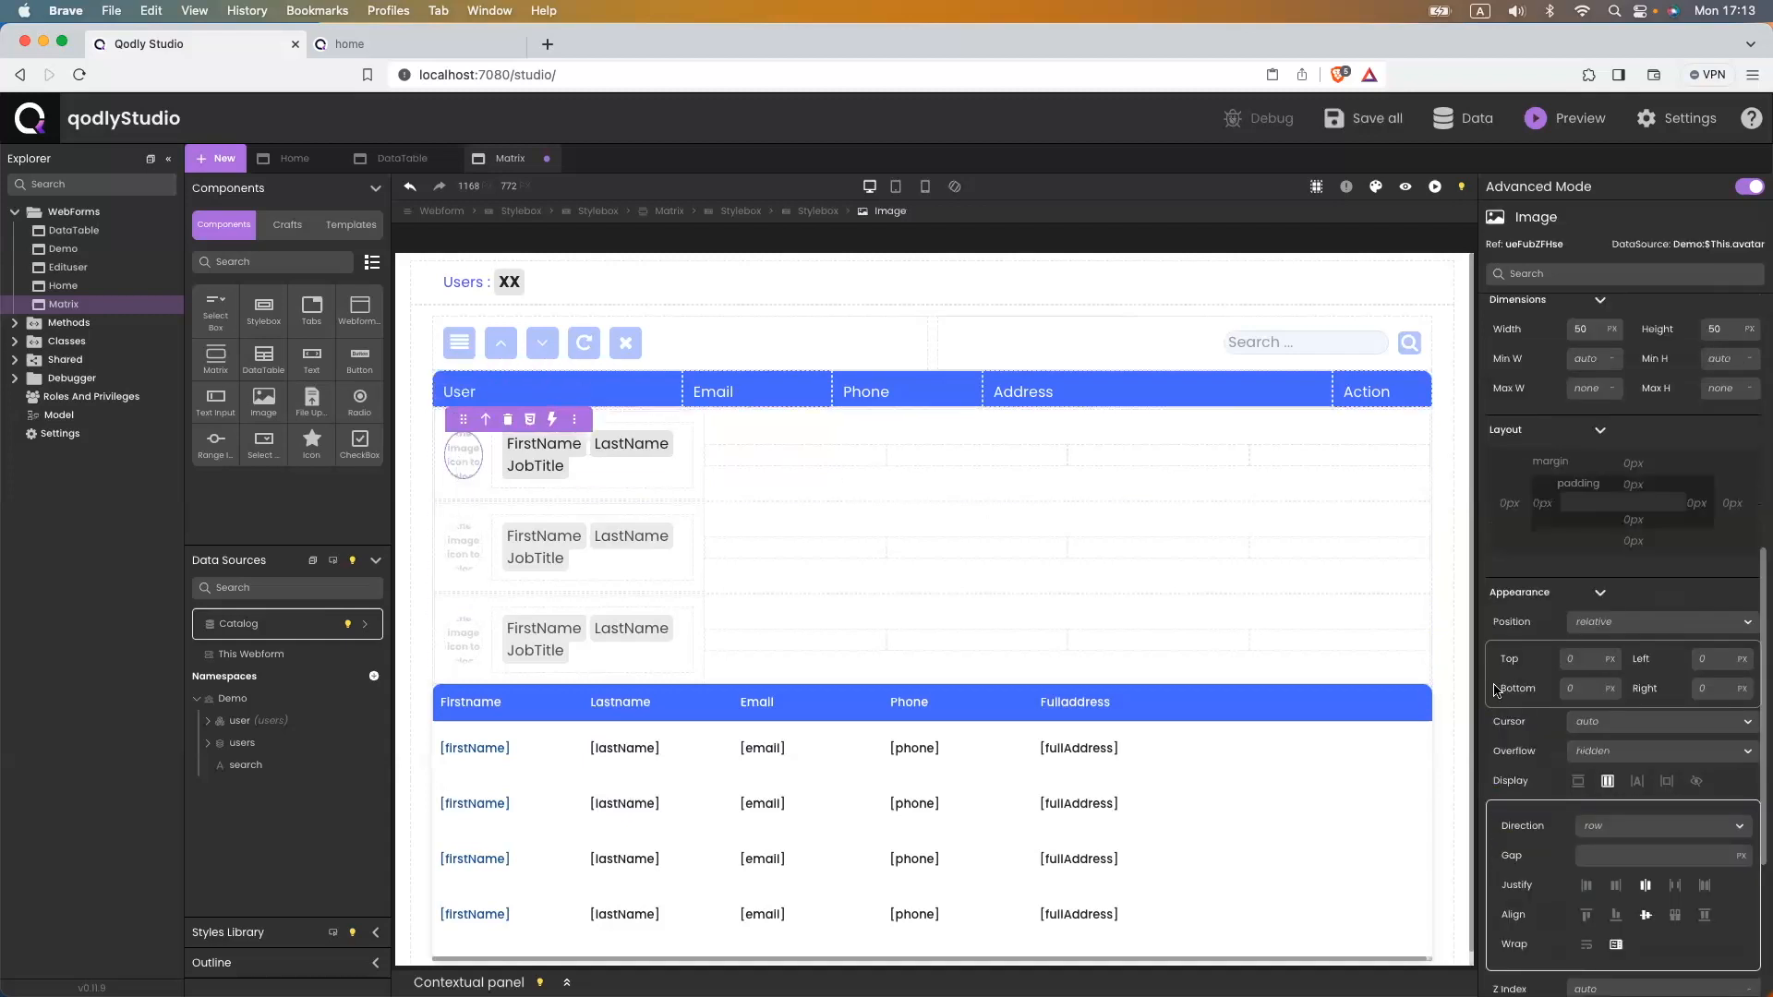
{"action": "left_click", "coordinate": [1593, 356]}
{"action": "type", "text": "50p"}
{"action": "key", "text": "BackSpace"}
{"action": "key", "text": "super+s"}
- Reload the app's home page to check user avatars, names and job titles, then return to Qodly Studio
{"action": "left_click", "coordinate": [381, 47]}
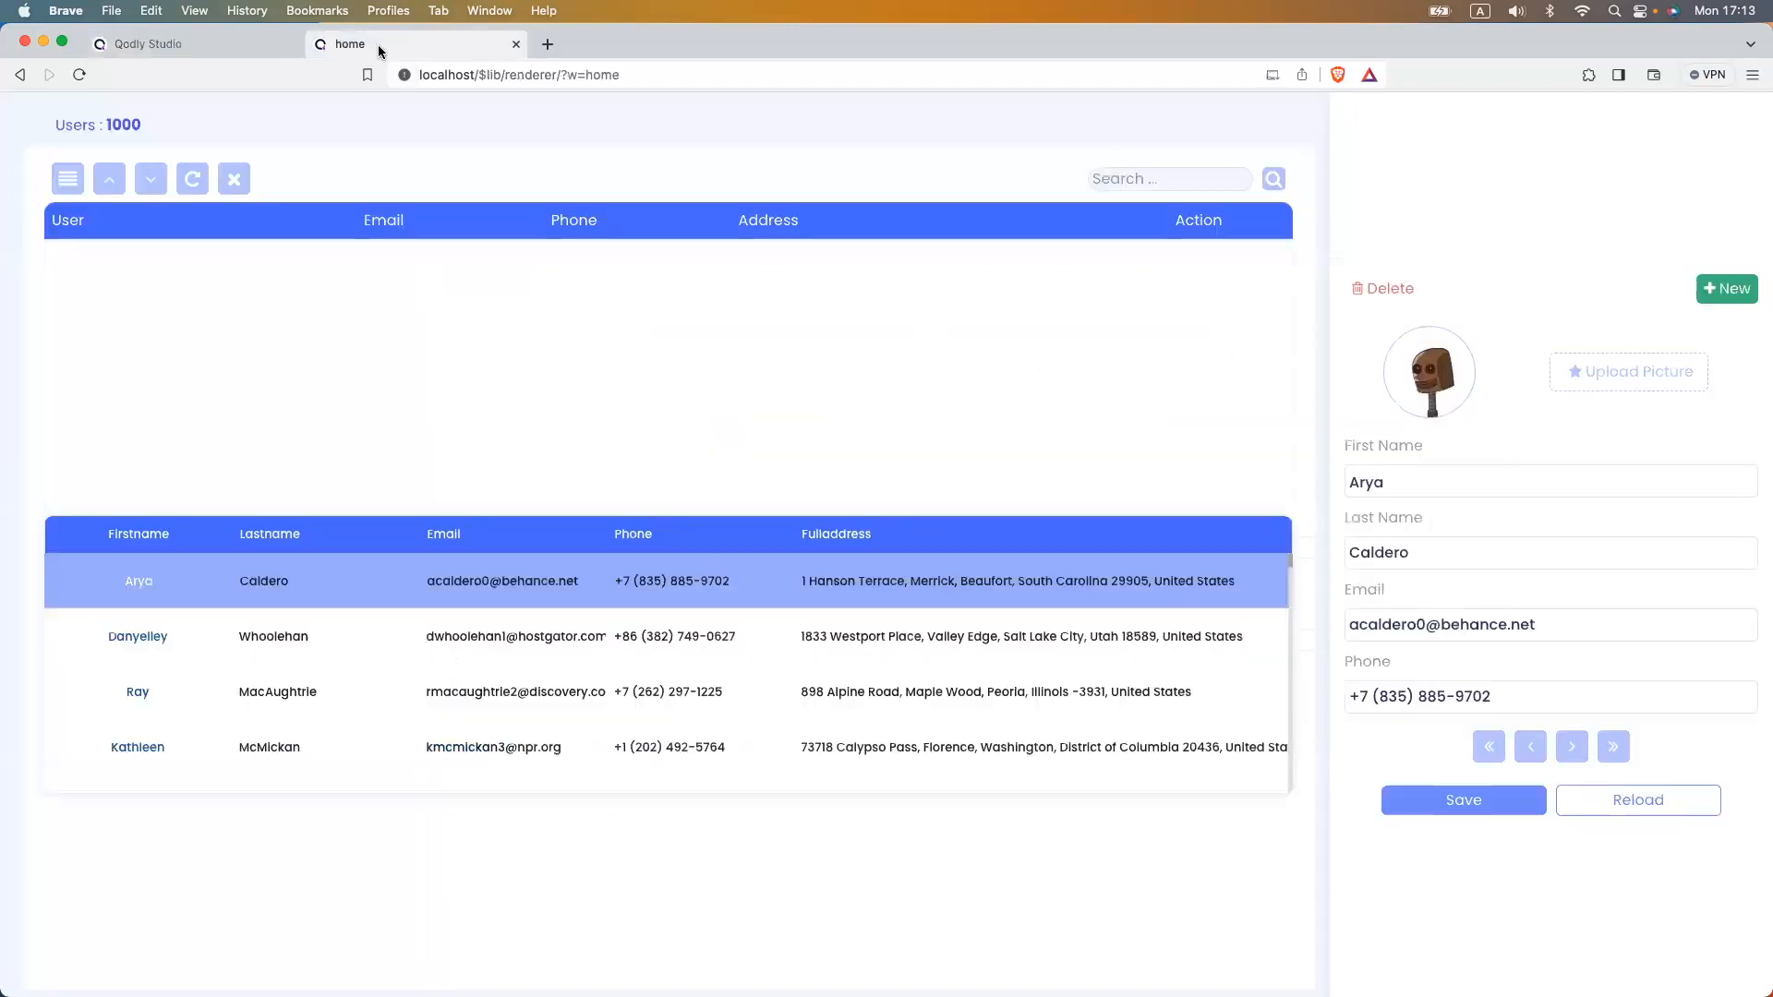
{"action": "left_click", "coordinate": [434, 76]}
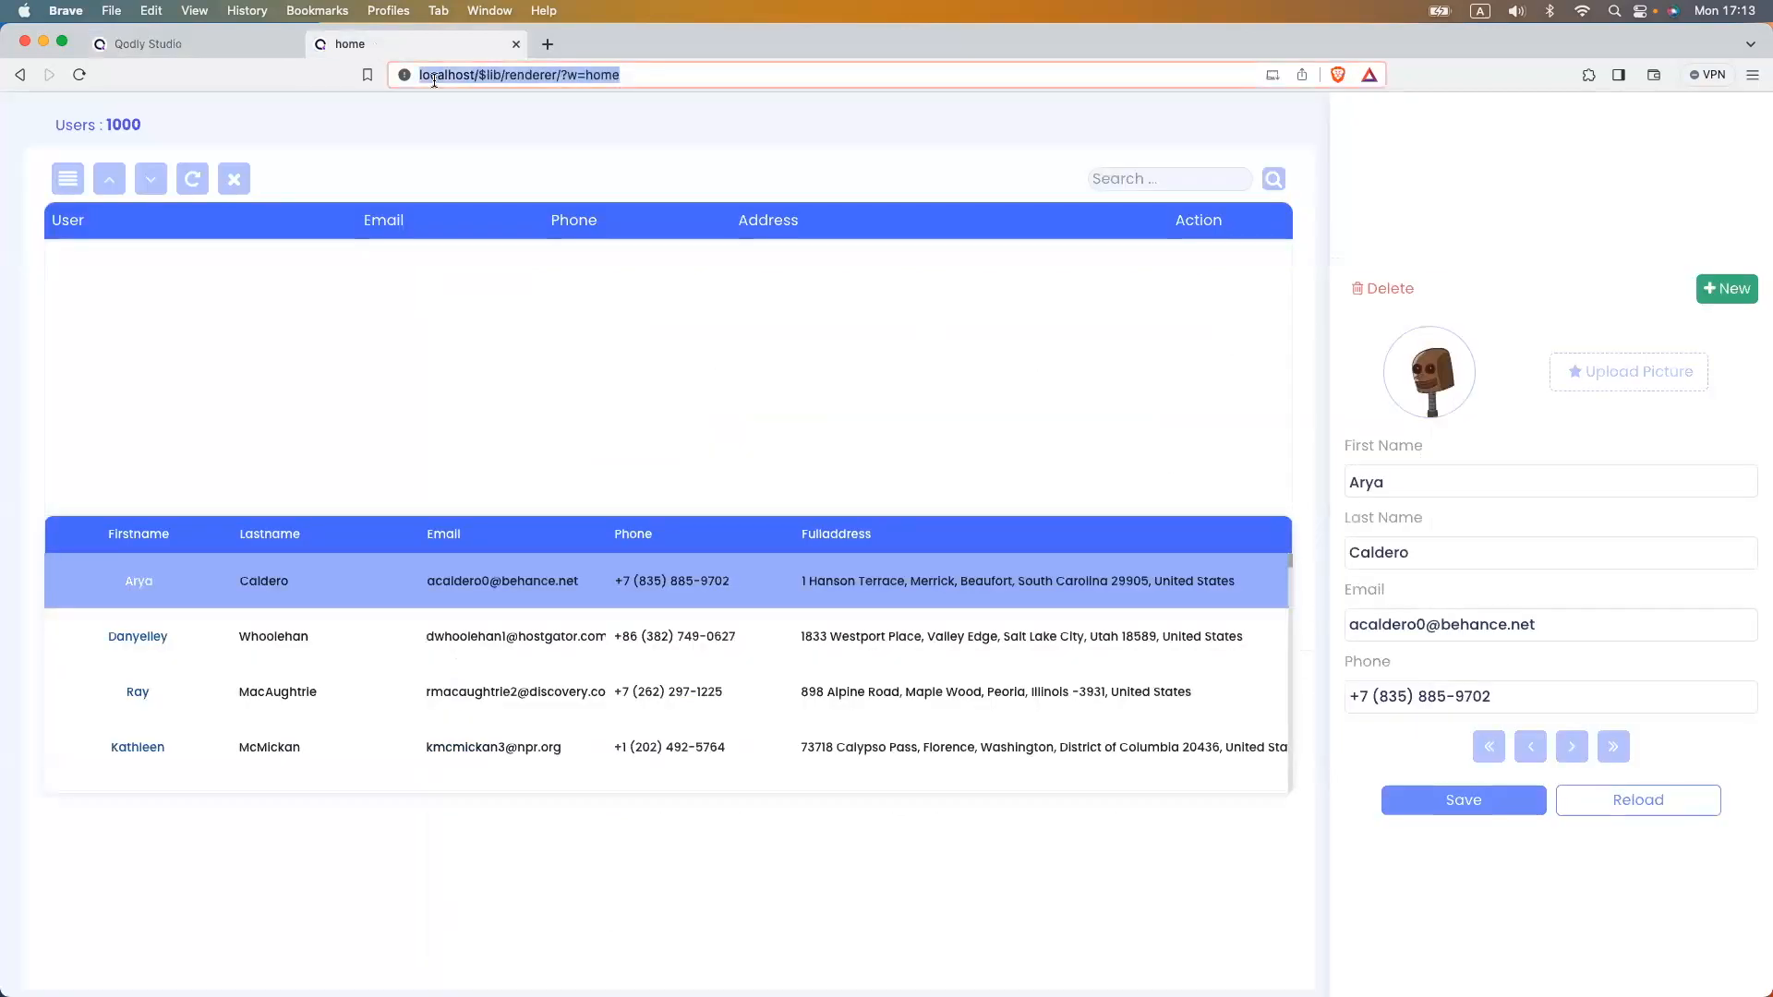
{"action": "key", "text": "Return"}
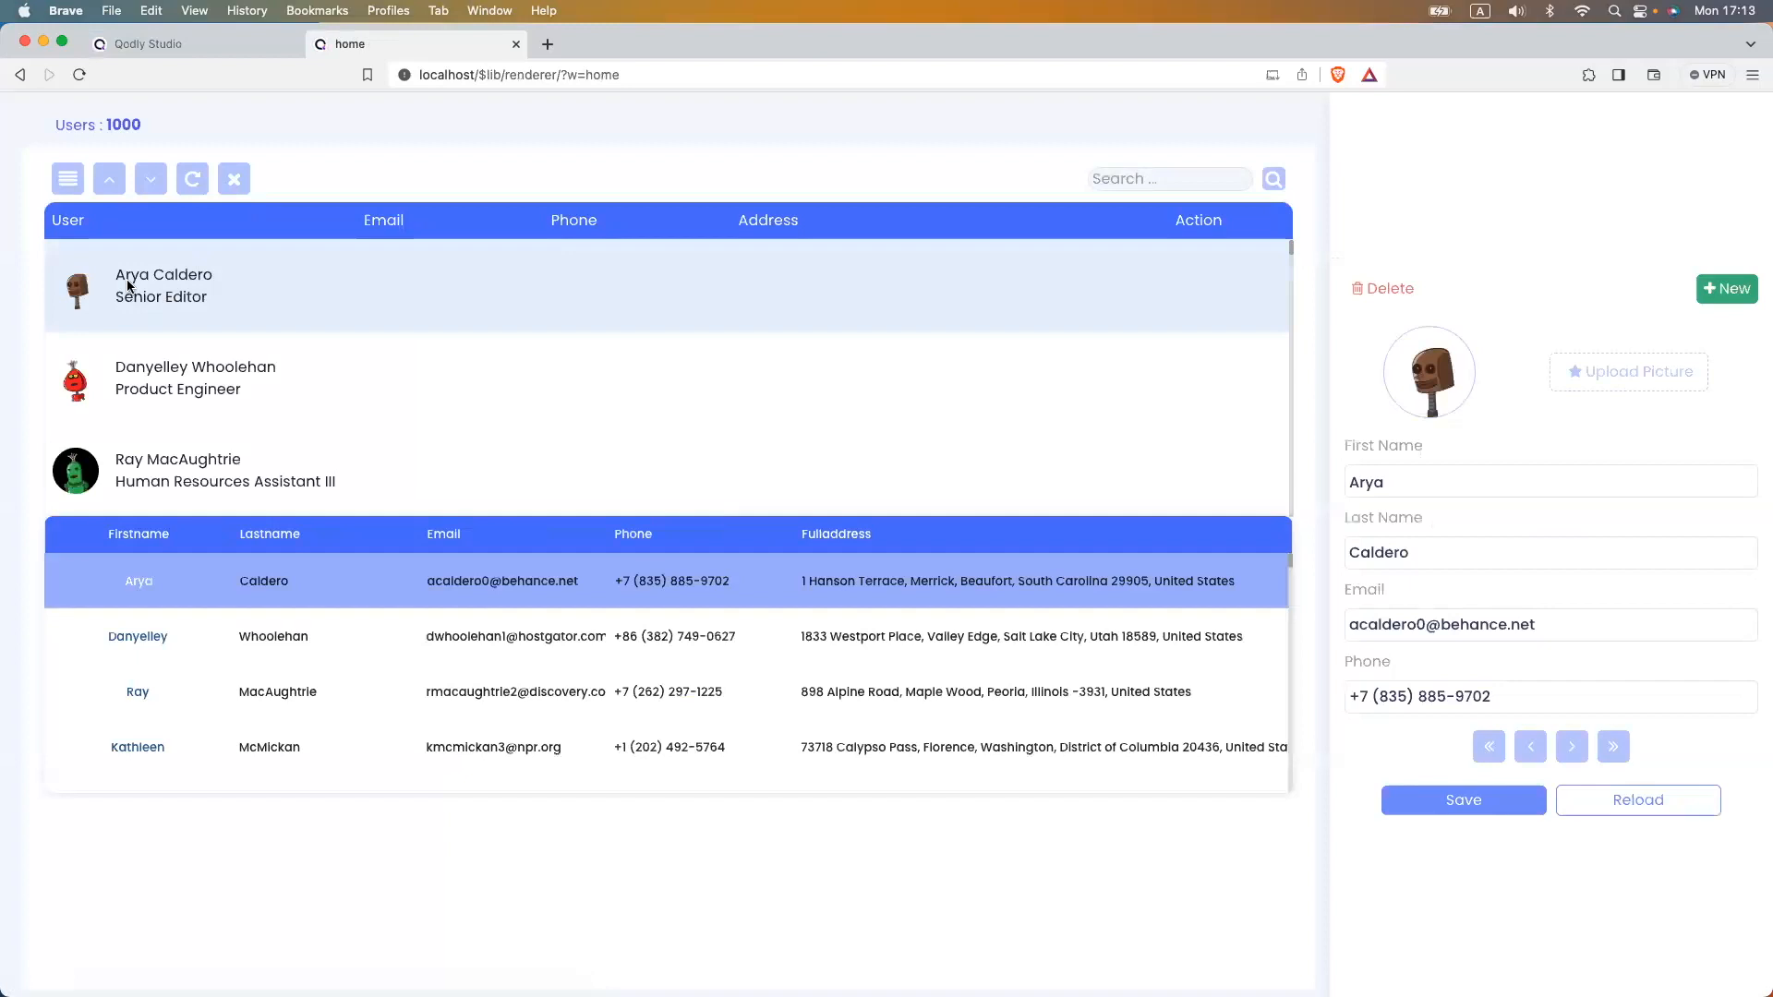
{"action": "scroll", "coordinate": [130, 368], "scroll_direction": "down", "scroll_amount": 2}
{"action": "scroll", "coordinate": [130, 368], "scroll_direction": "up", "scroll_amount": 2}
{"action": "left_click", "coordinate": [158, 44]}
- Make the JobTitle text bold
{"action": "double_click", "coordinate": [545, 465]}
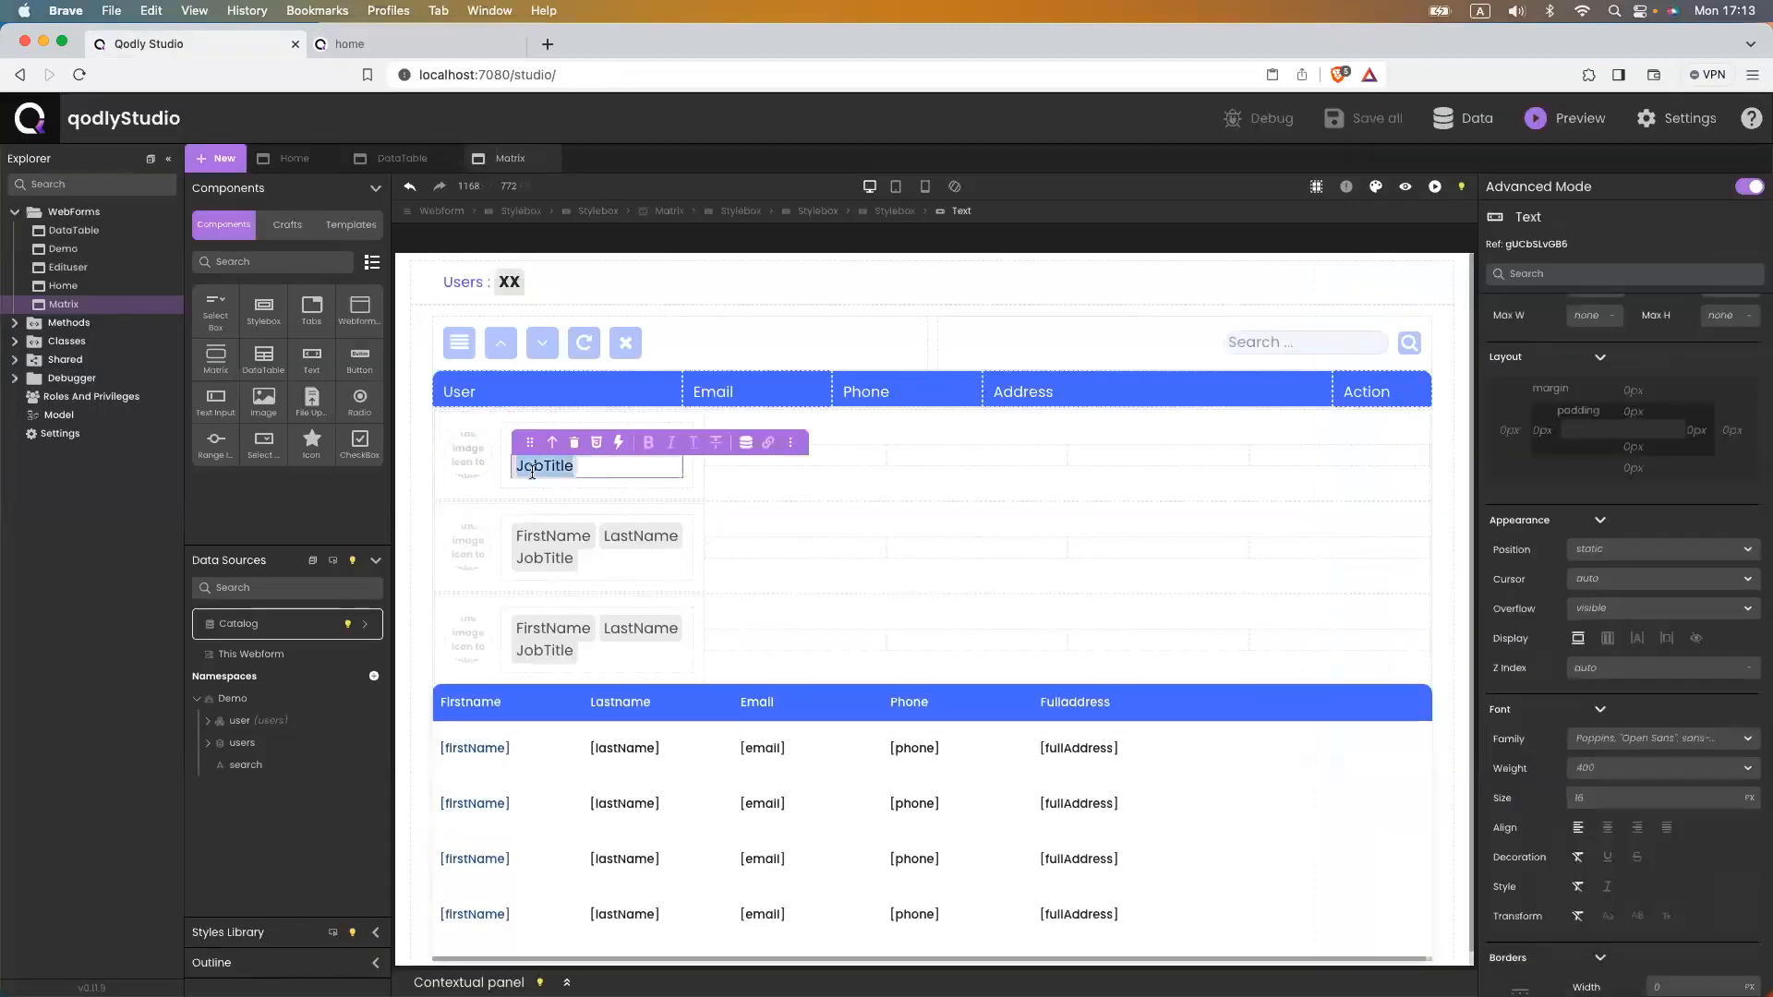
{"action": "left_click", "coordinate": [649, 450]}
{"action": "left_click", "coordinate": [597, 469]}
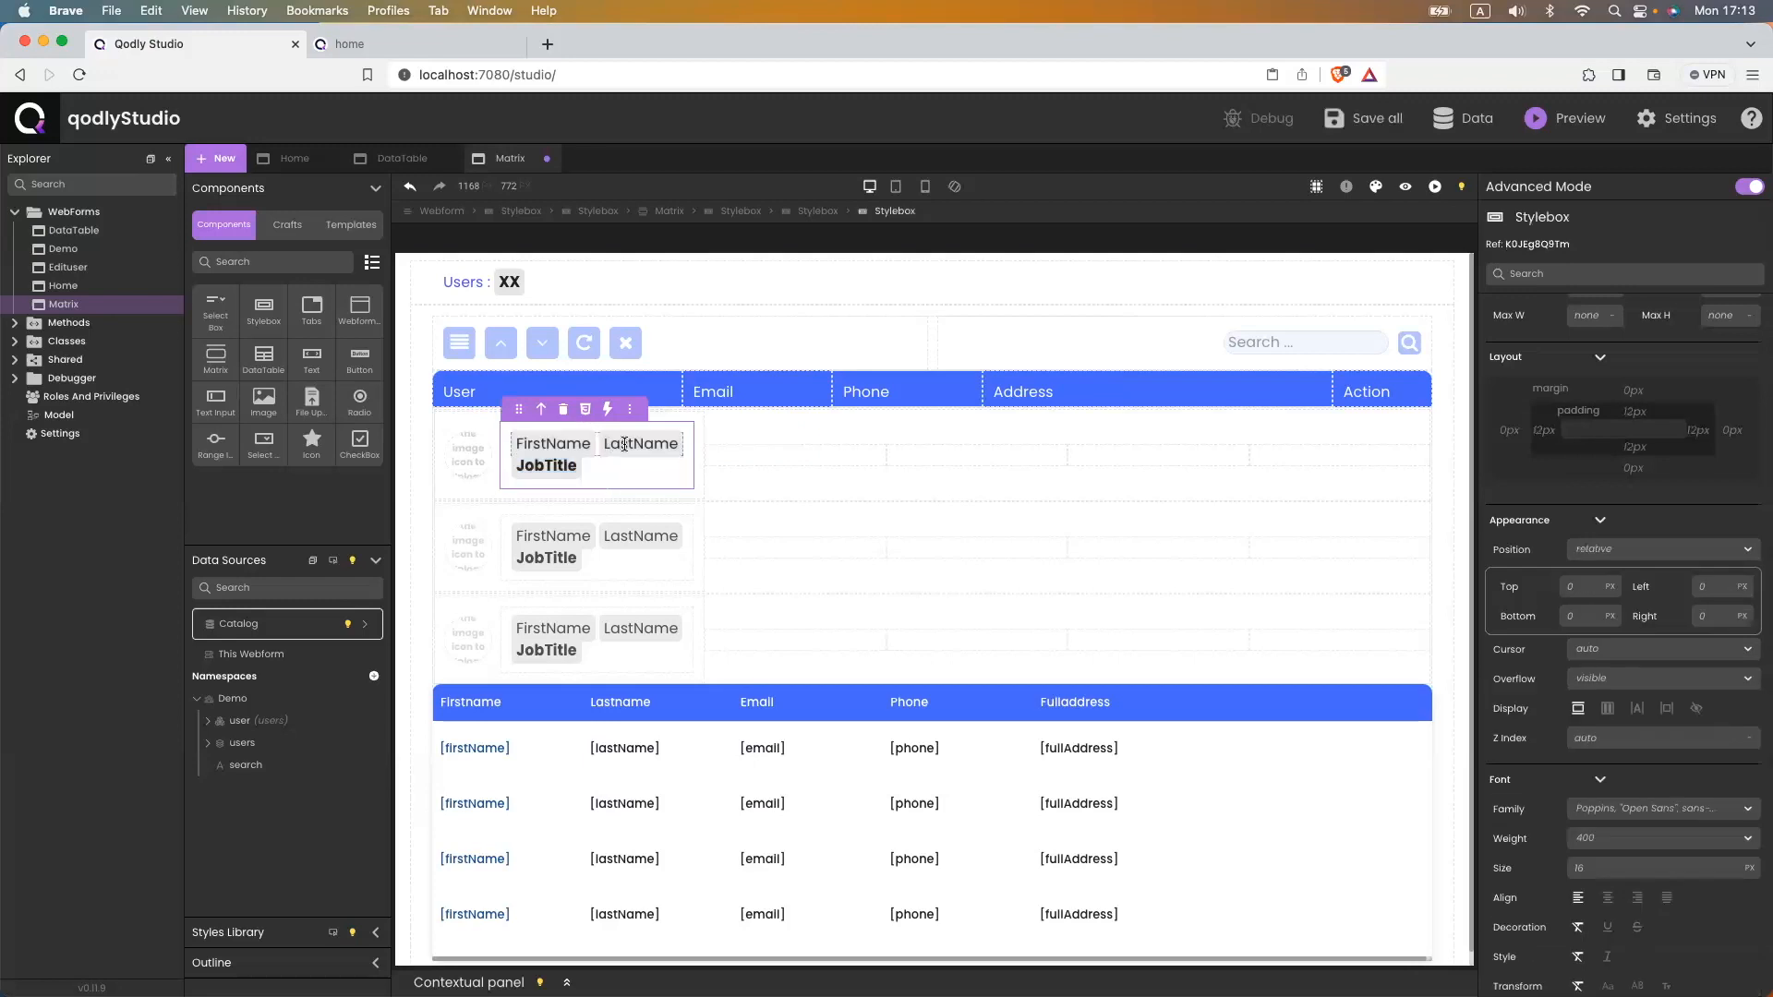
- Give the LastName binding an UPPERCASE format, keeping it a string, and save the form
{"action": "double_click", "coordinate": [624, 444]}
{"action": "left_click", "coordinate": [746, 420]}
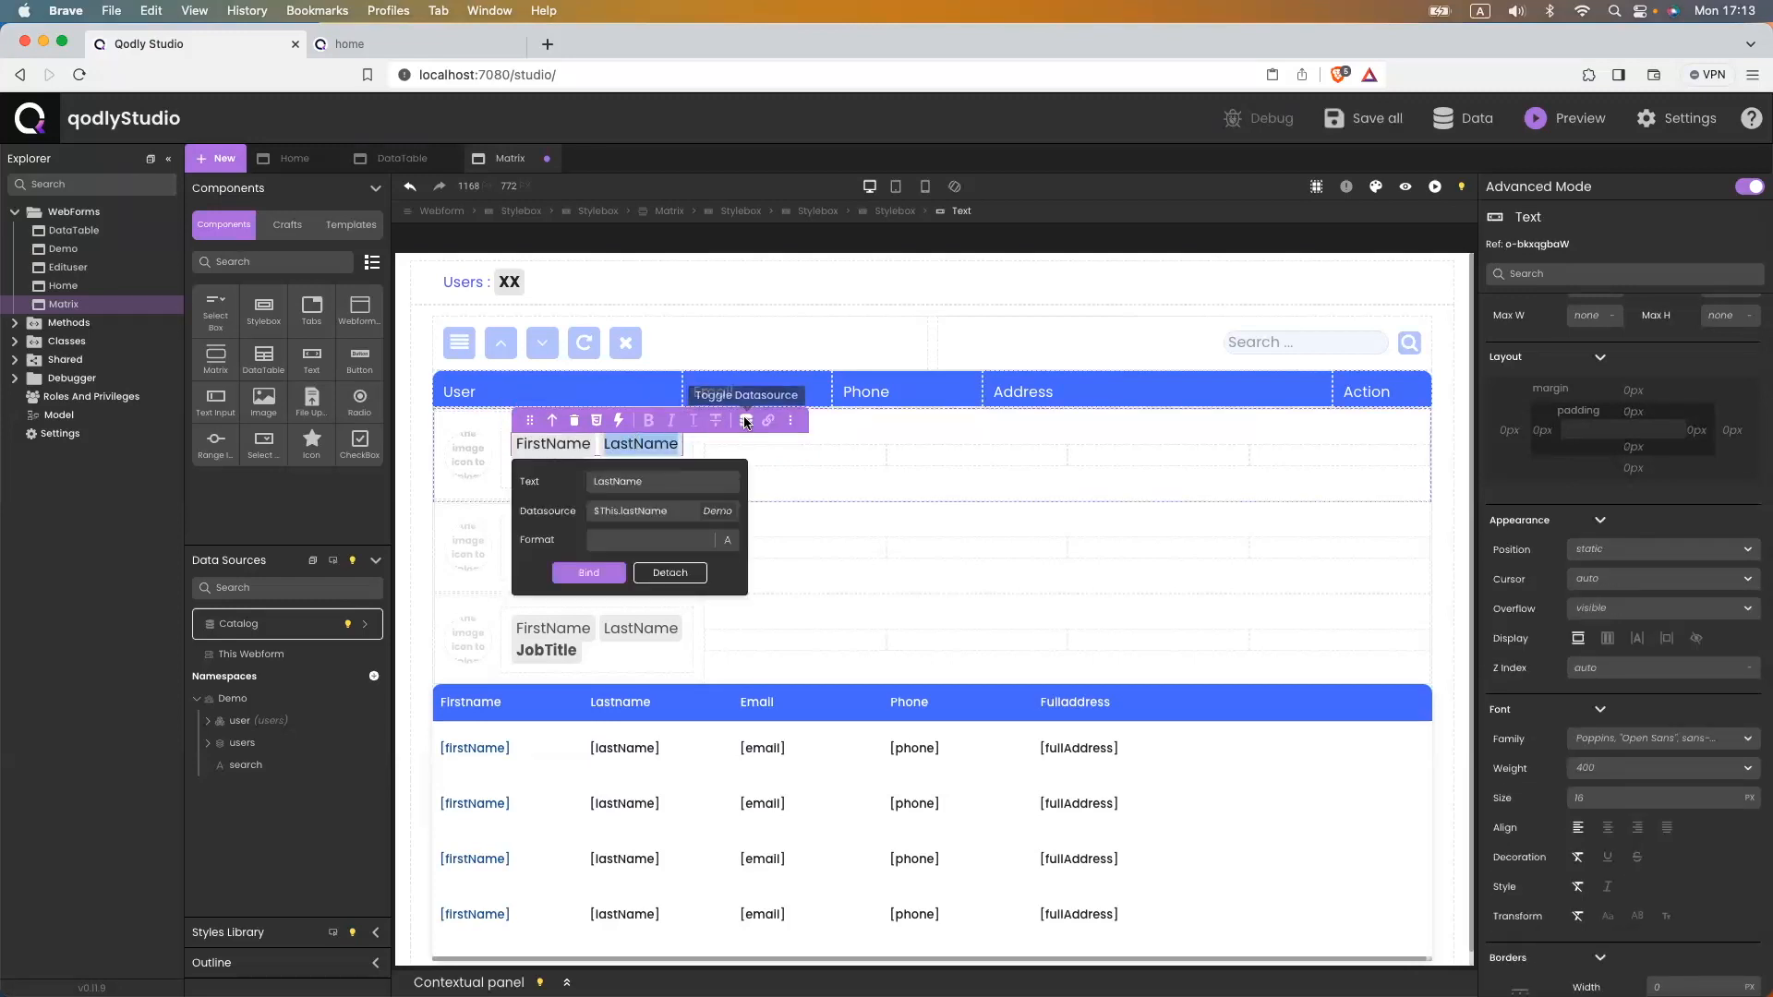
{"action": "left_click", "coordinate": [681, 539]}
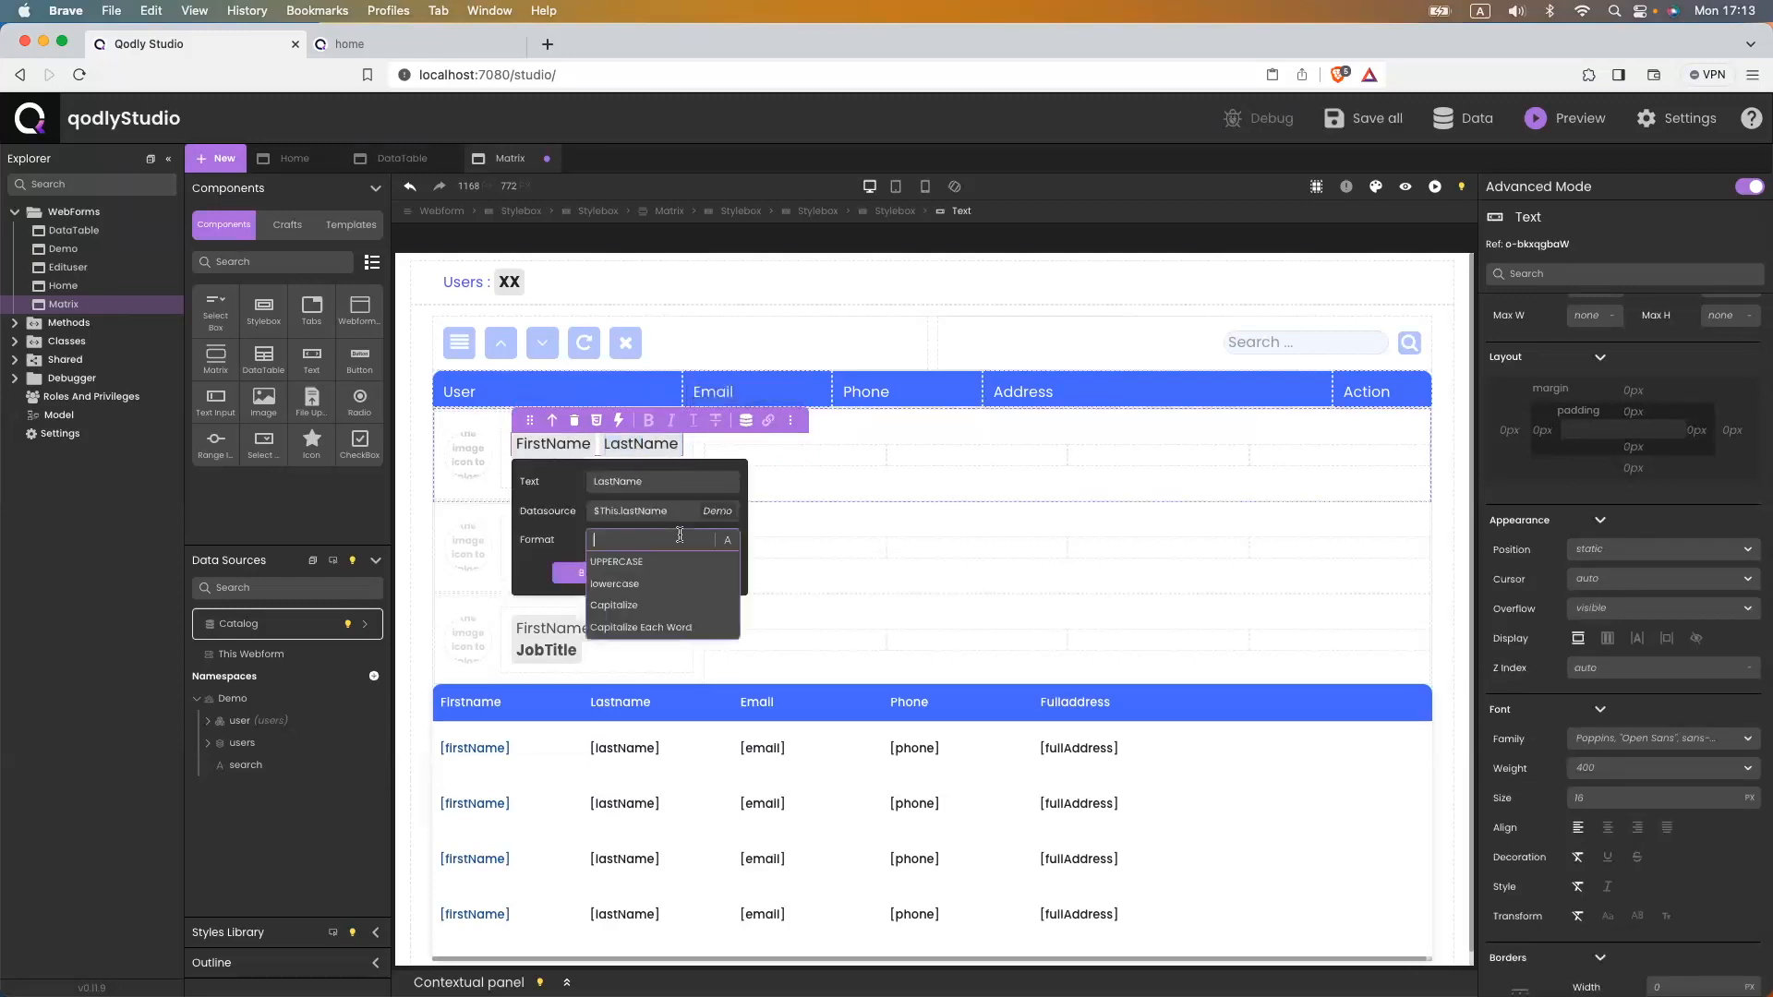
{"action": "left_click", "coordinate": [633, 561]}
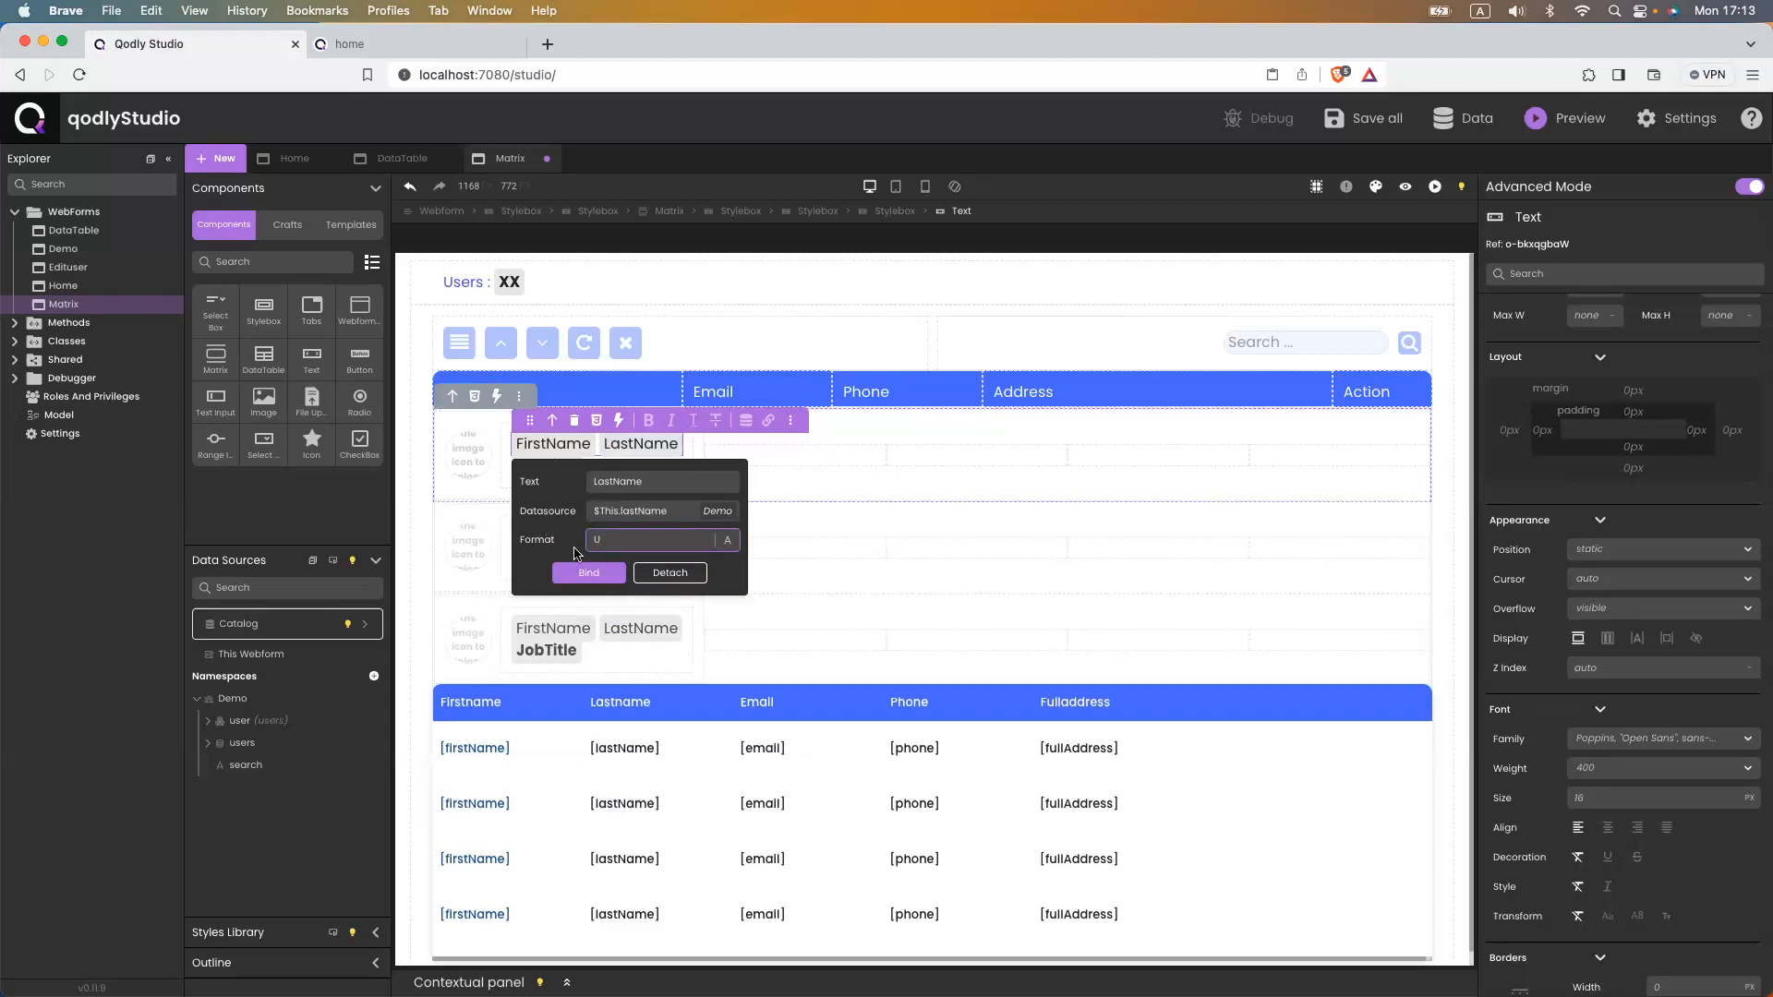
{"action": "left_click", "coordinate": [726, 542]}
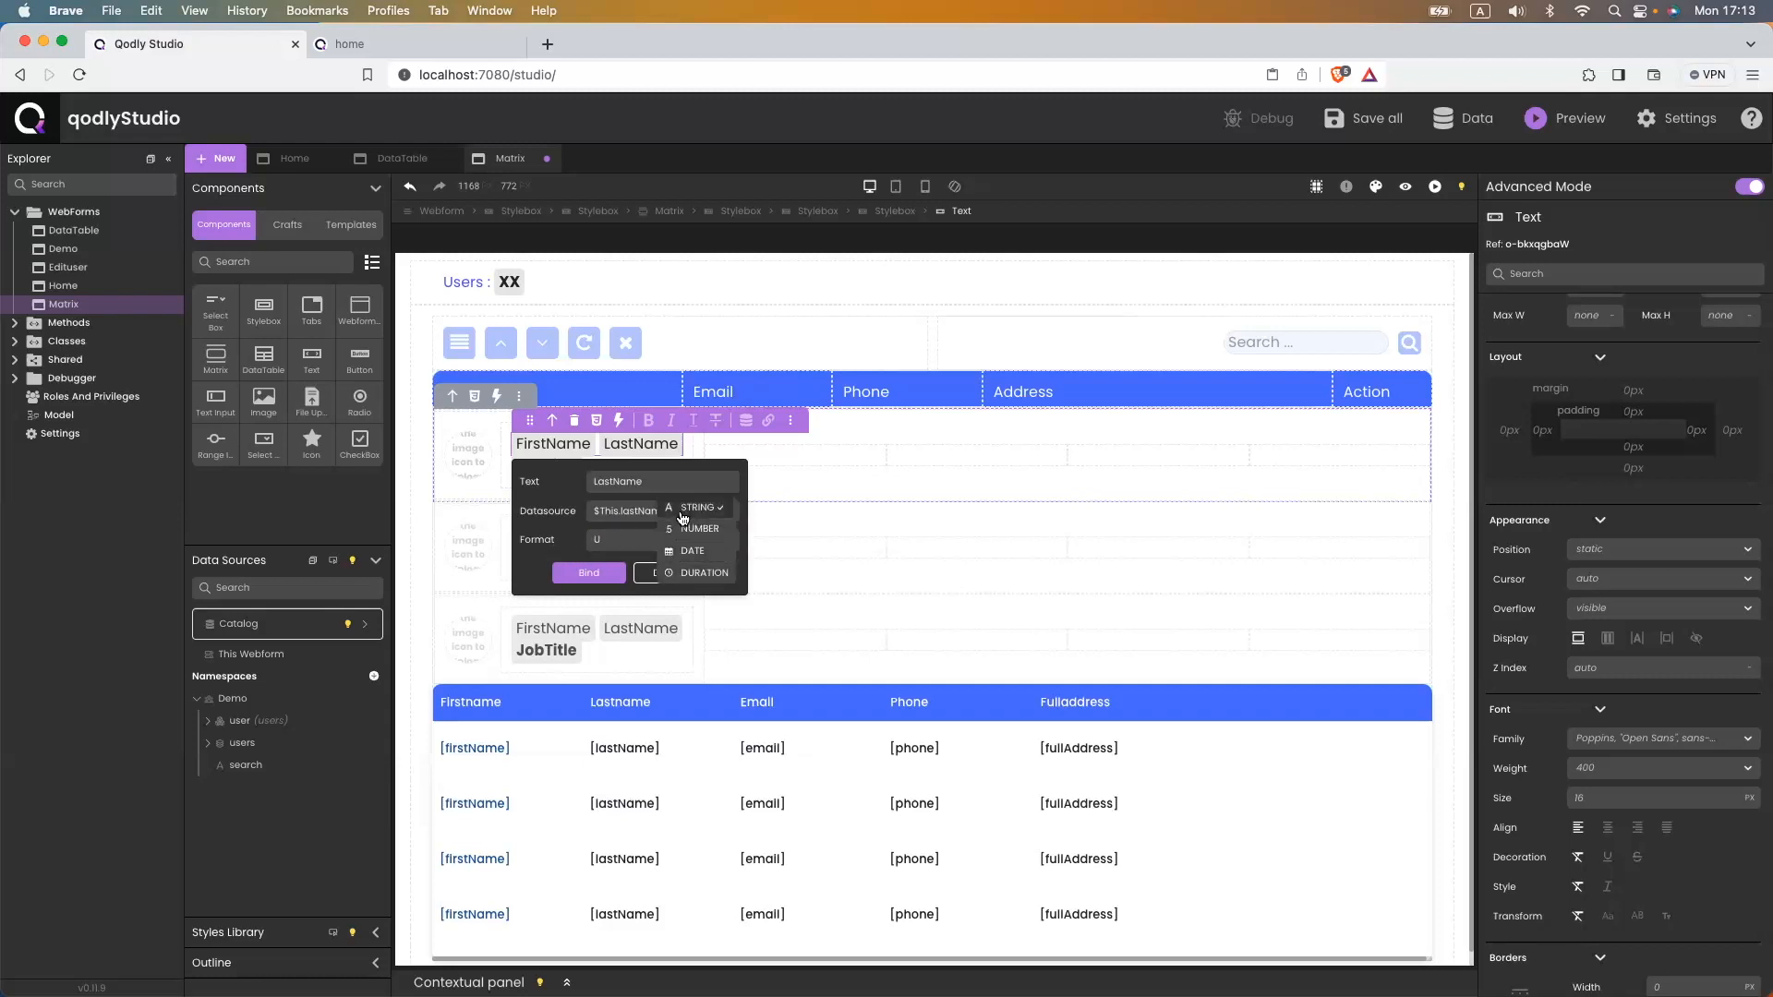
{"action": "left_click", "coordinate": [689, 507]}
{"action": "left_click", "coordinate": [652, 536]}
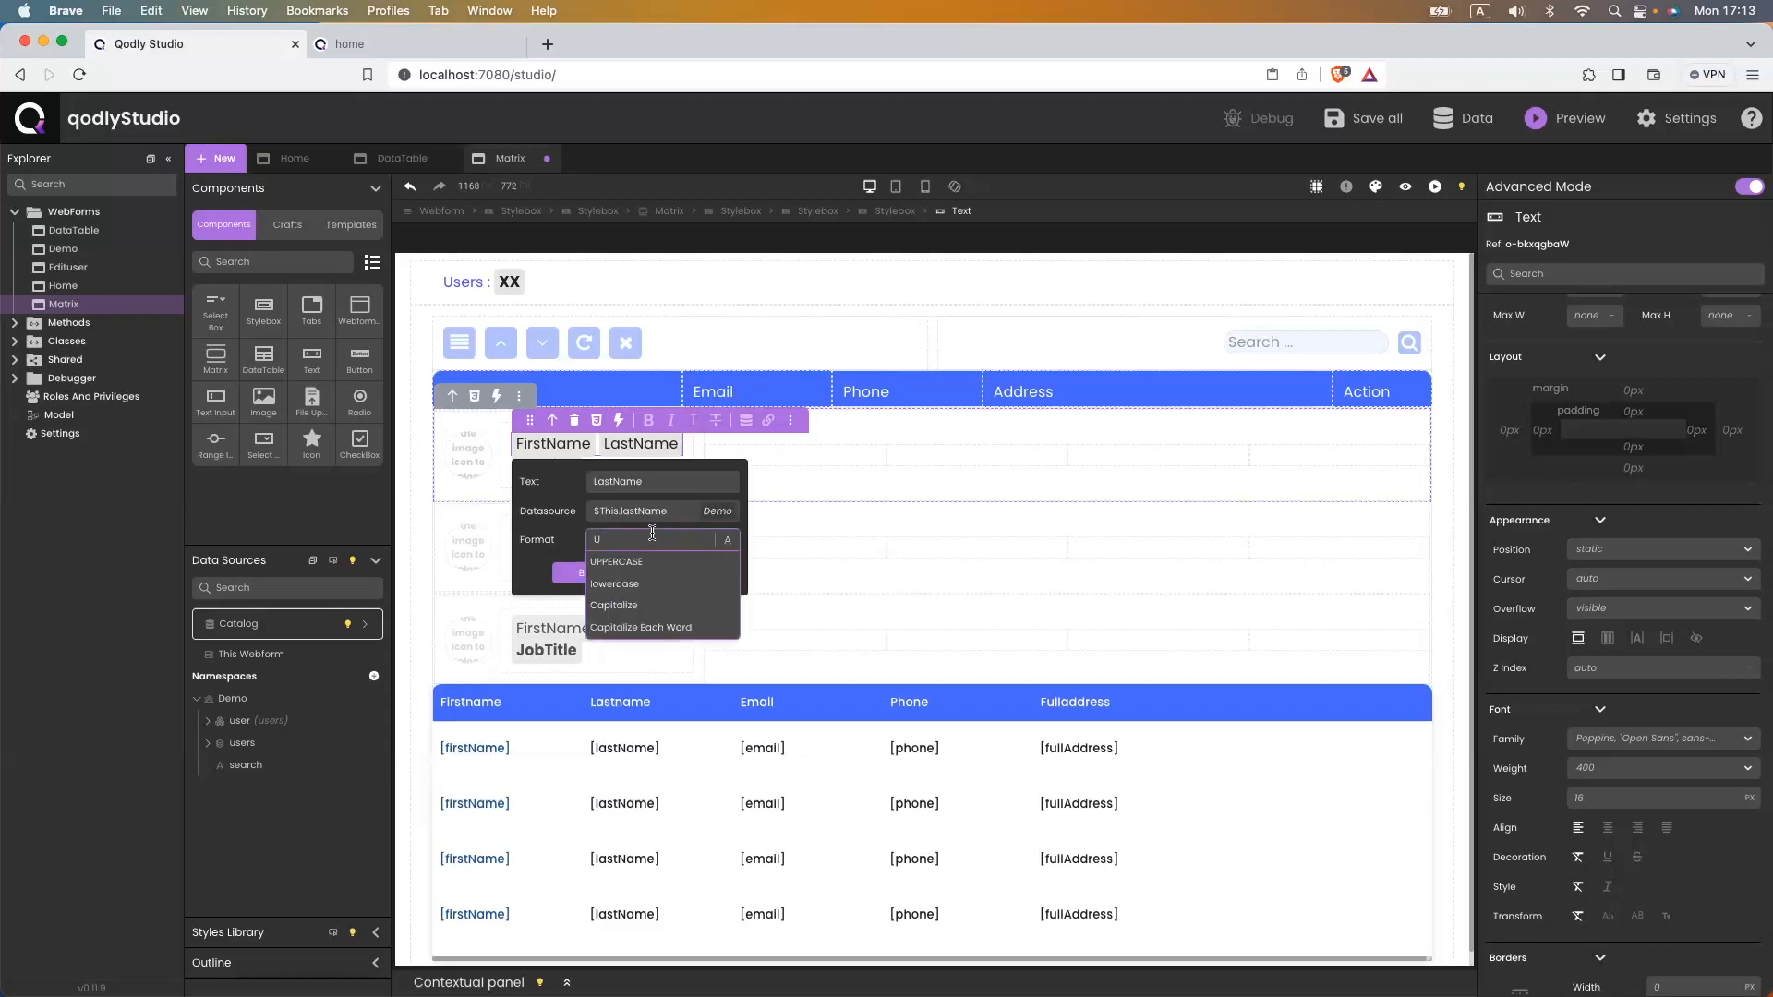
{"action": "type", "text": "U"}
{"action": "left_click", "coordinate": [608, 563]}
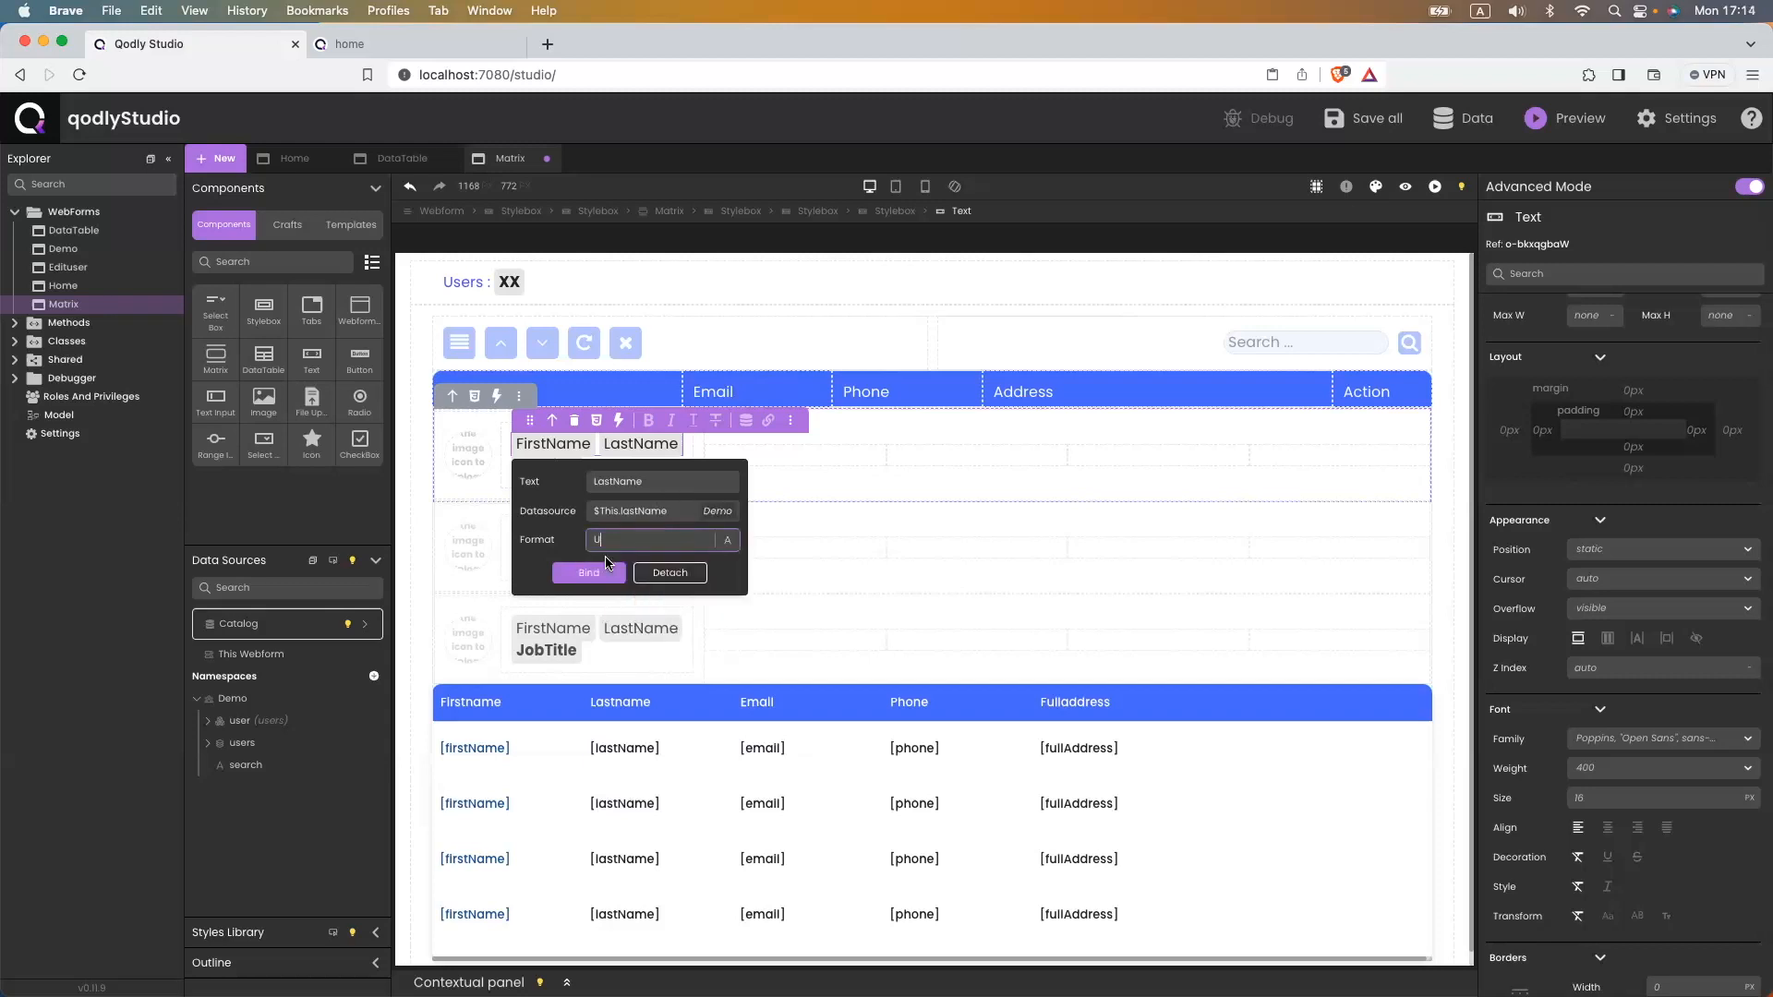
{"action": "left_click", "coordinate": [596, 572]}
{"action": "key", "text": "super+s"}
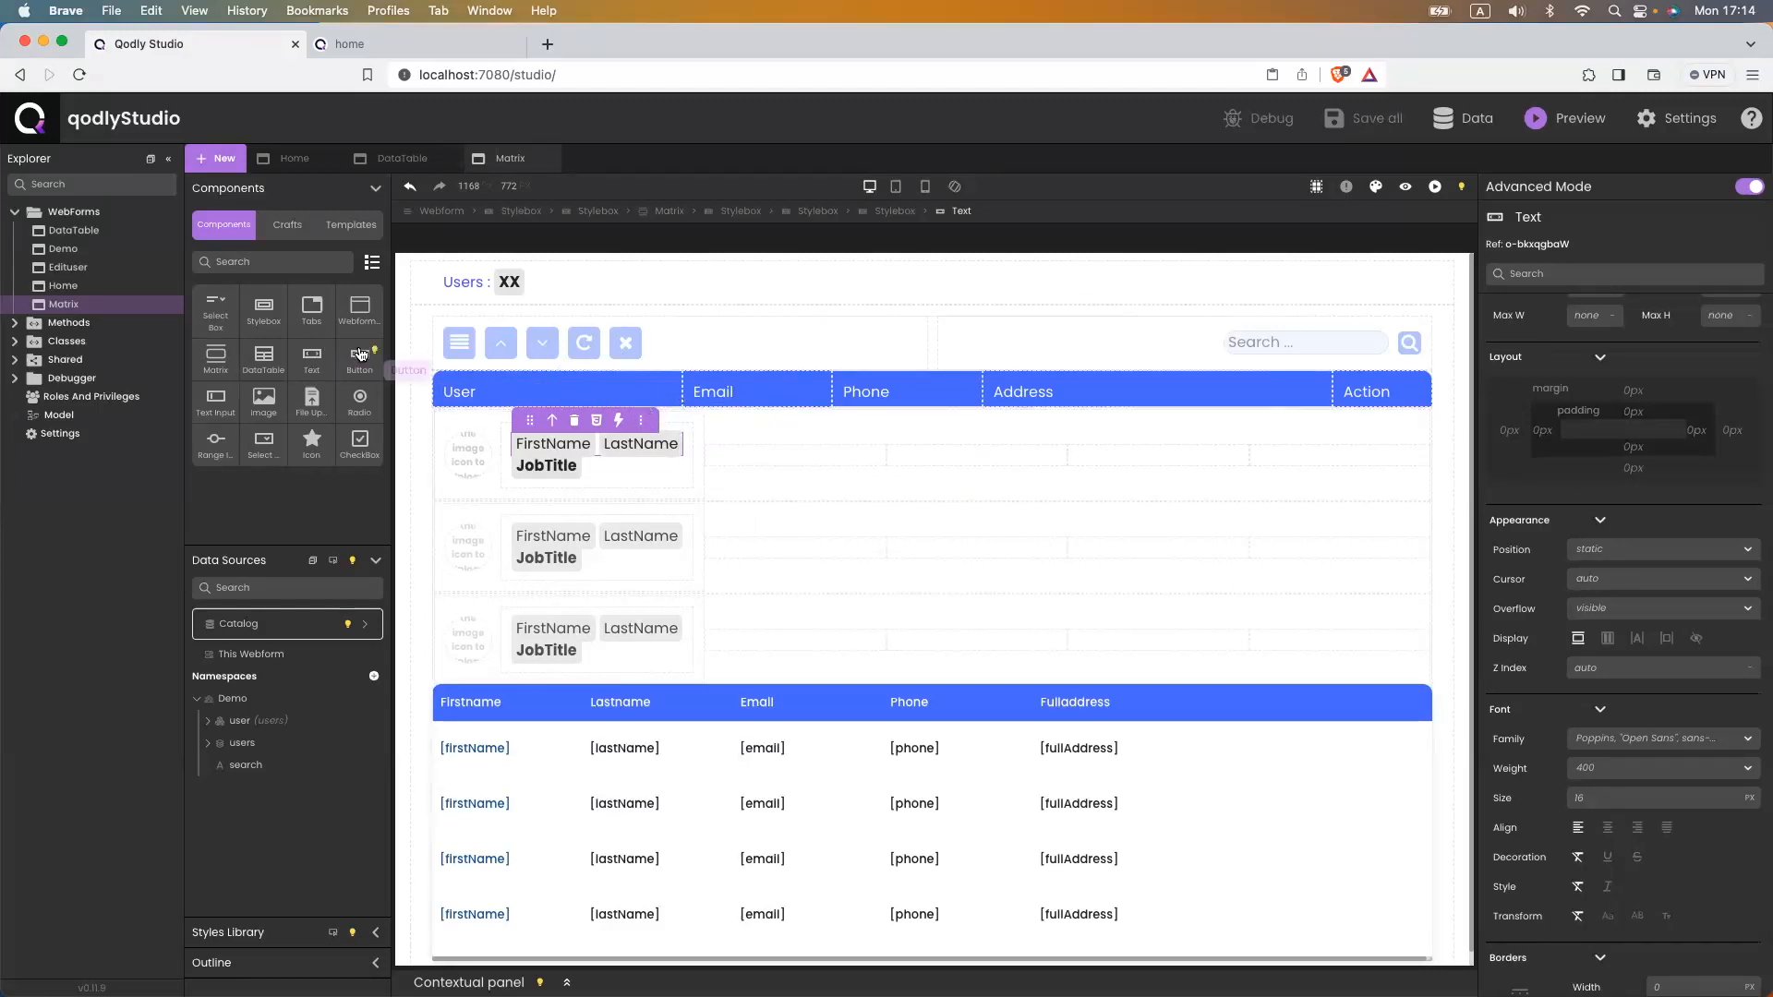
- Add Text elements to the matrix row and label the first one 'Email'
{"action": "left_click_drag", "start_coordinate": [312, 372], "coordinate": [967, 462]}
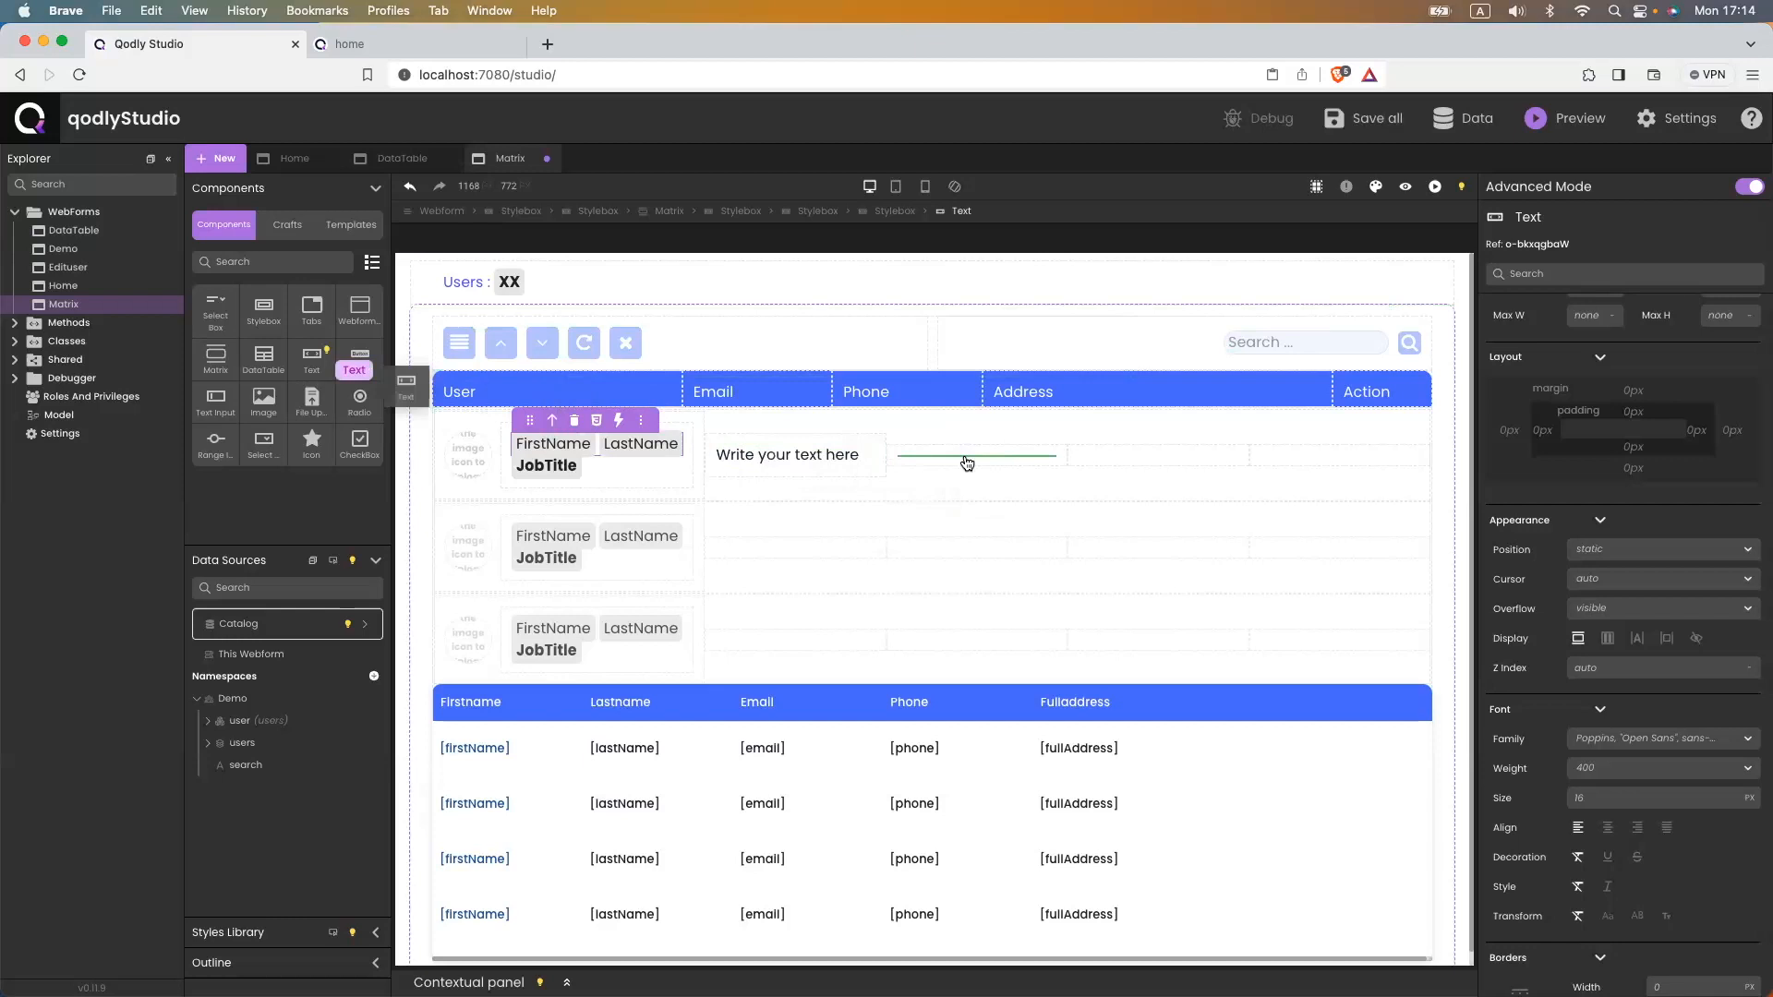
{"action": "left_click_drag", "start_coordinate": [311, 363], "coordinate": [1143, 451]}
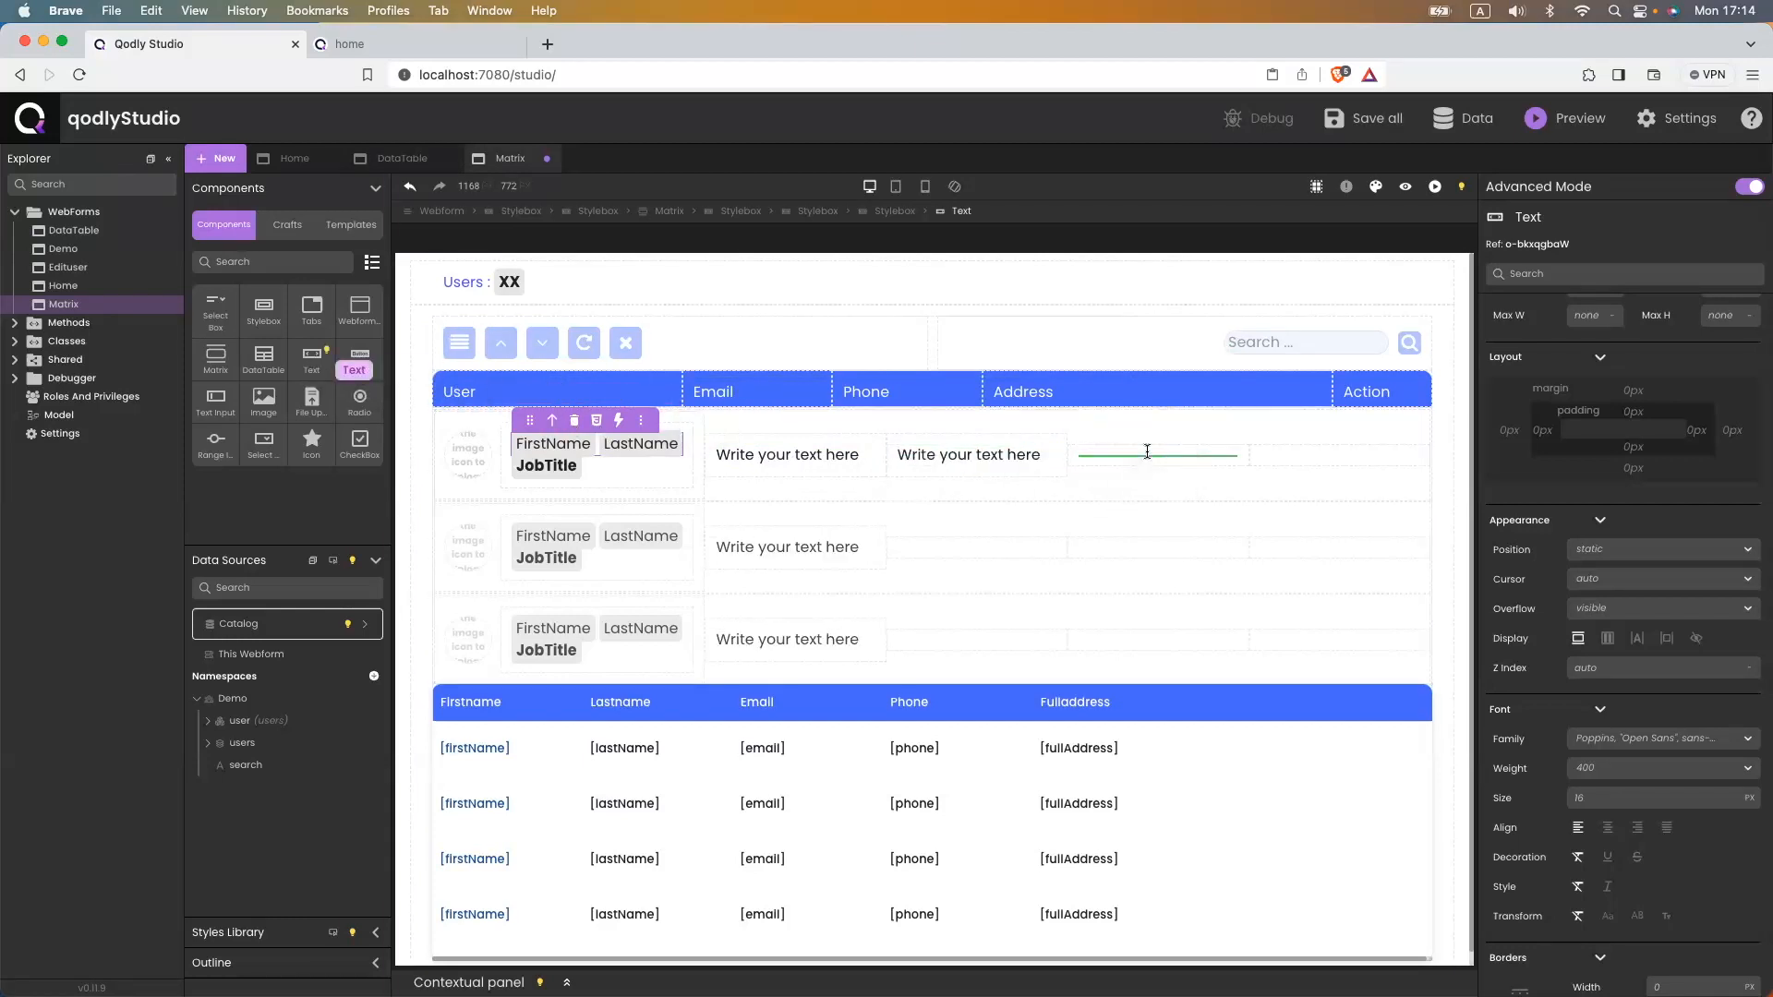
{"action": "left_click", "coordinate": [776, 445]}
{"action": "double_click", "coordinate": [773, 454]}
{"action": "triple_click", "coordinate": [773, 455]}
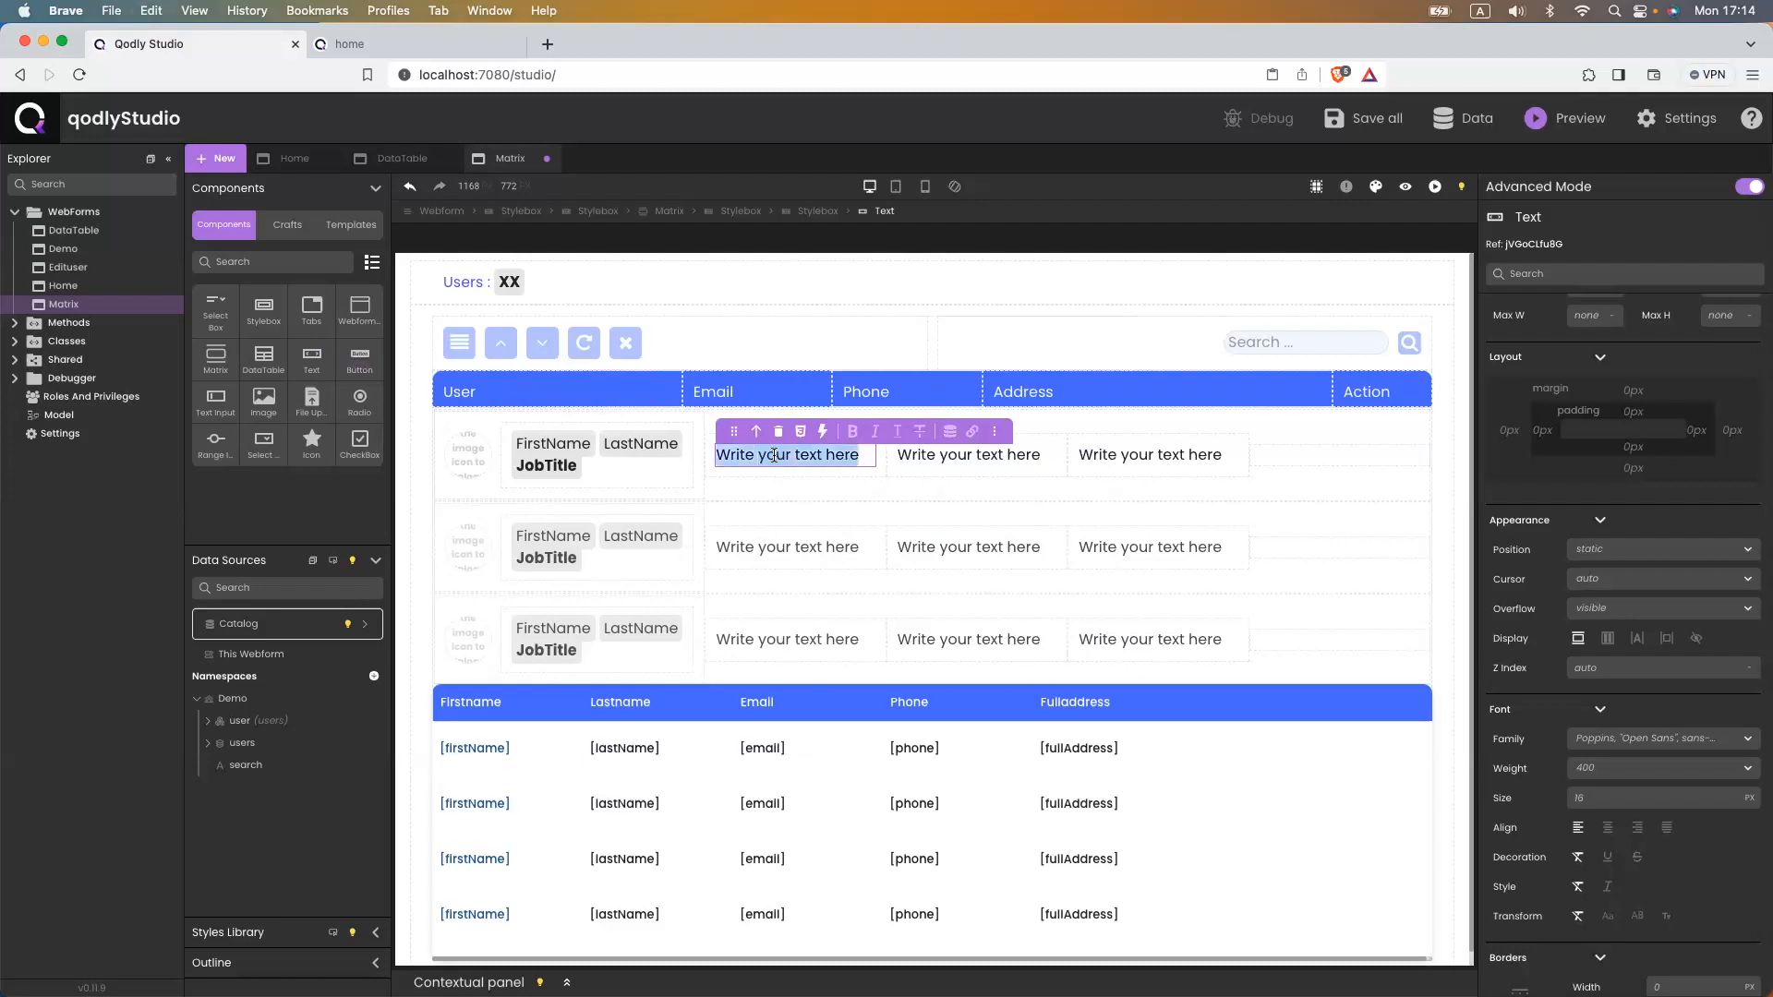
{"action": "type", "text": "Email"}
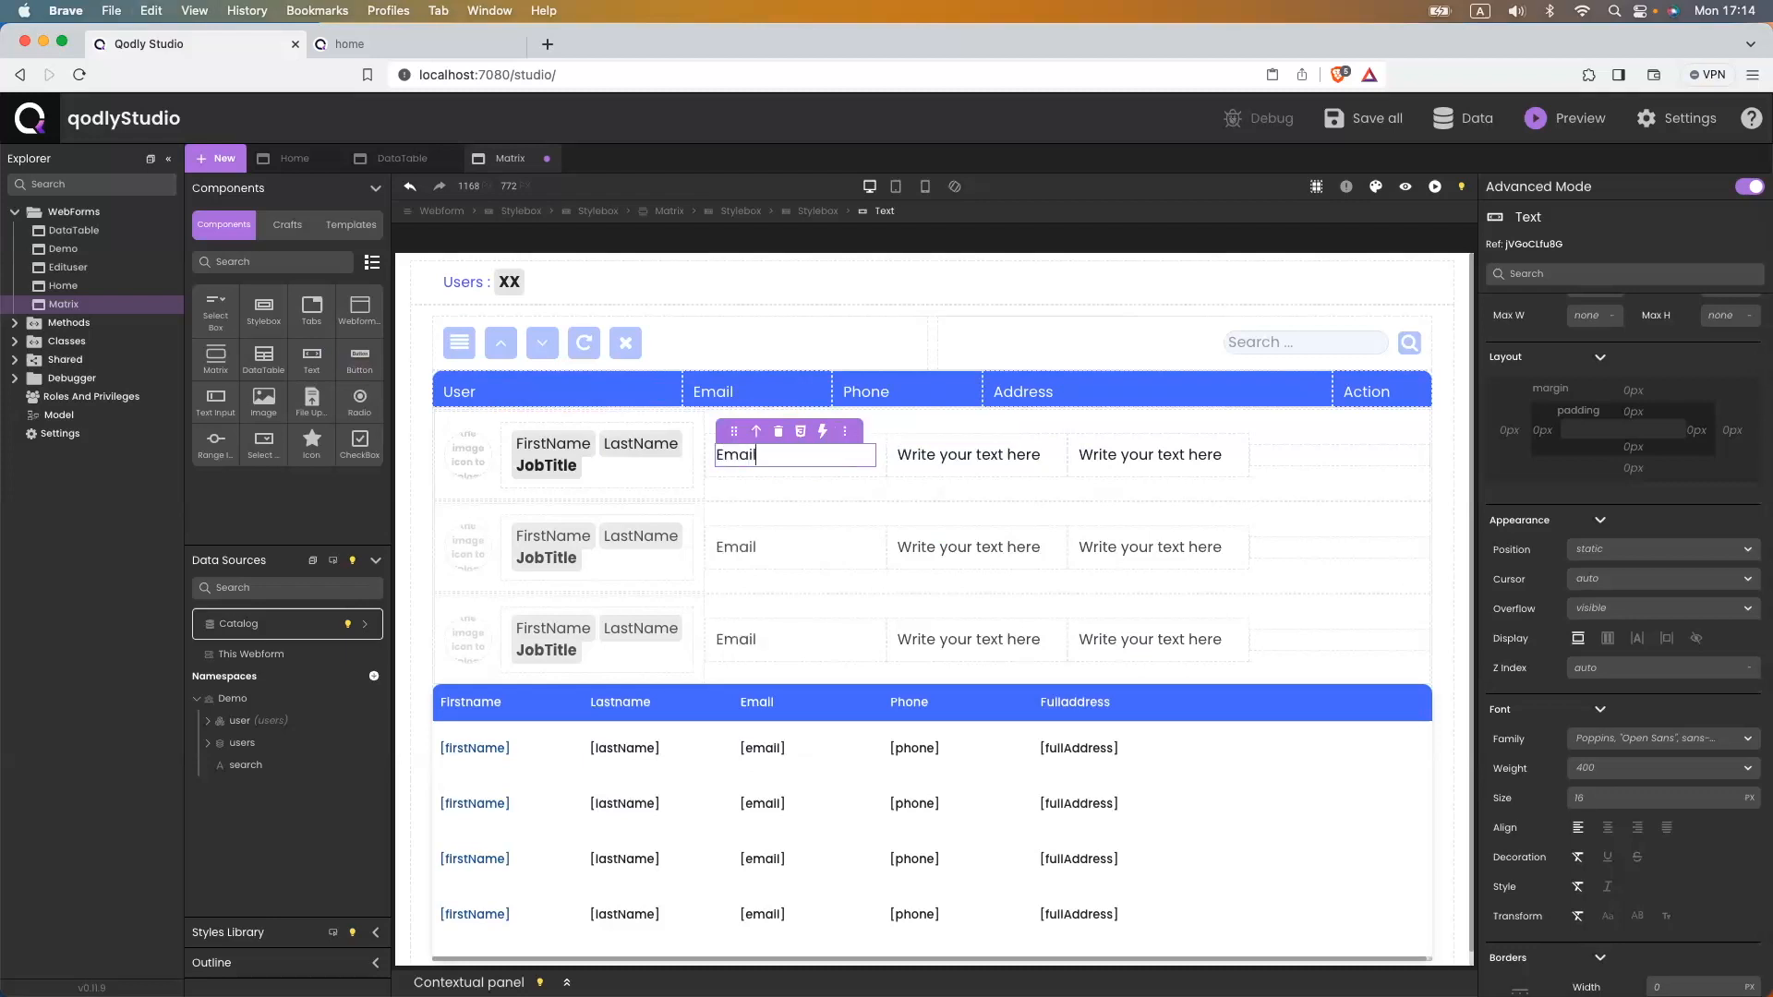
- Retype the other two placeholders as 'Phone' and 'Address'
{"action": "double_click", "coordinate": [953, 454]}
{"action": "triple_click", "coordinate": [953, 455]}
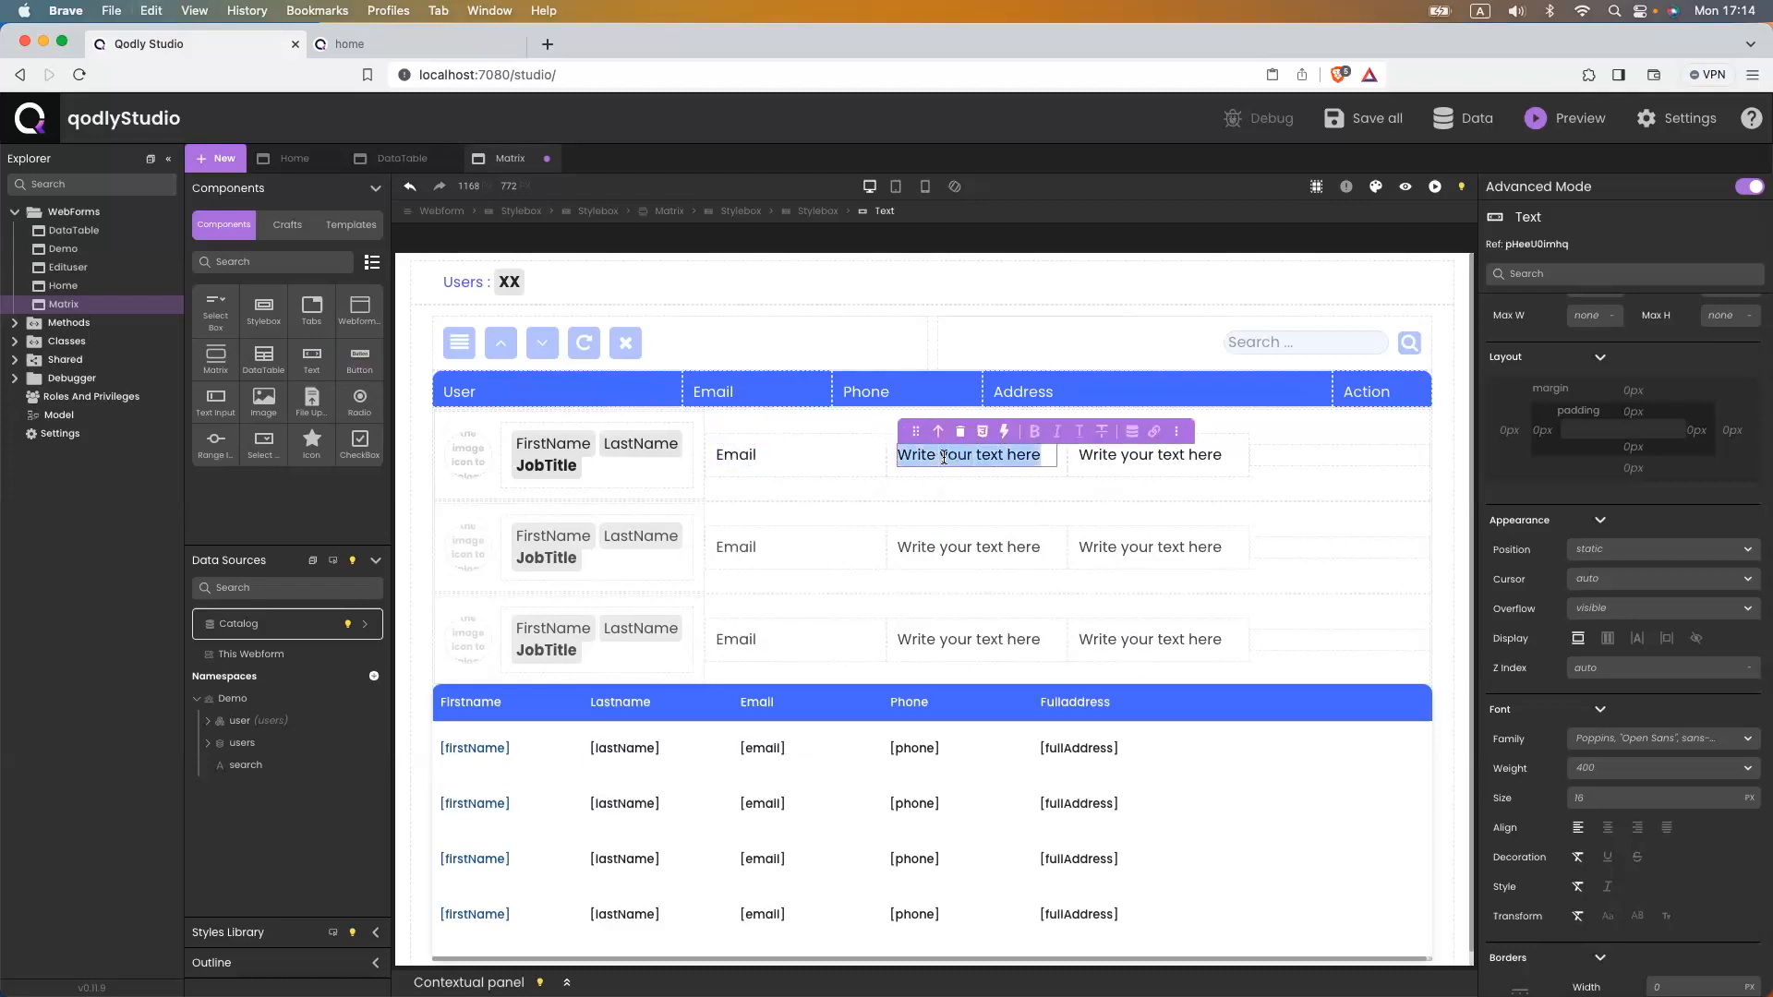
{"action": "type", "text": "Phone"}
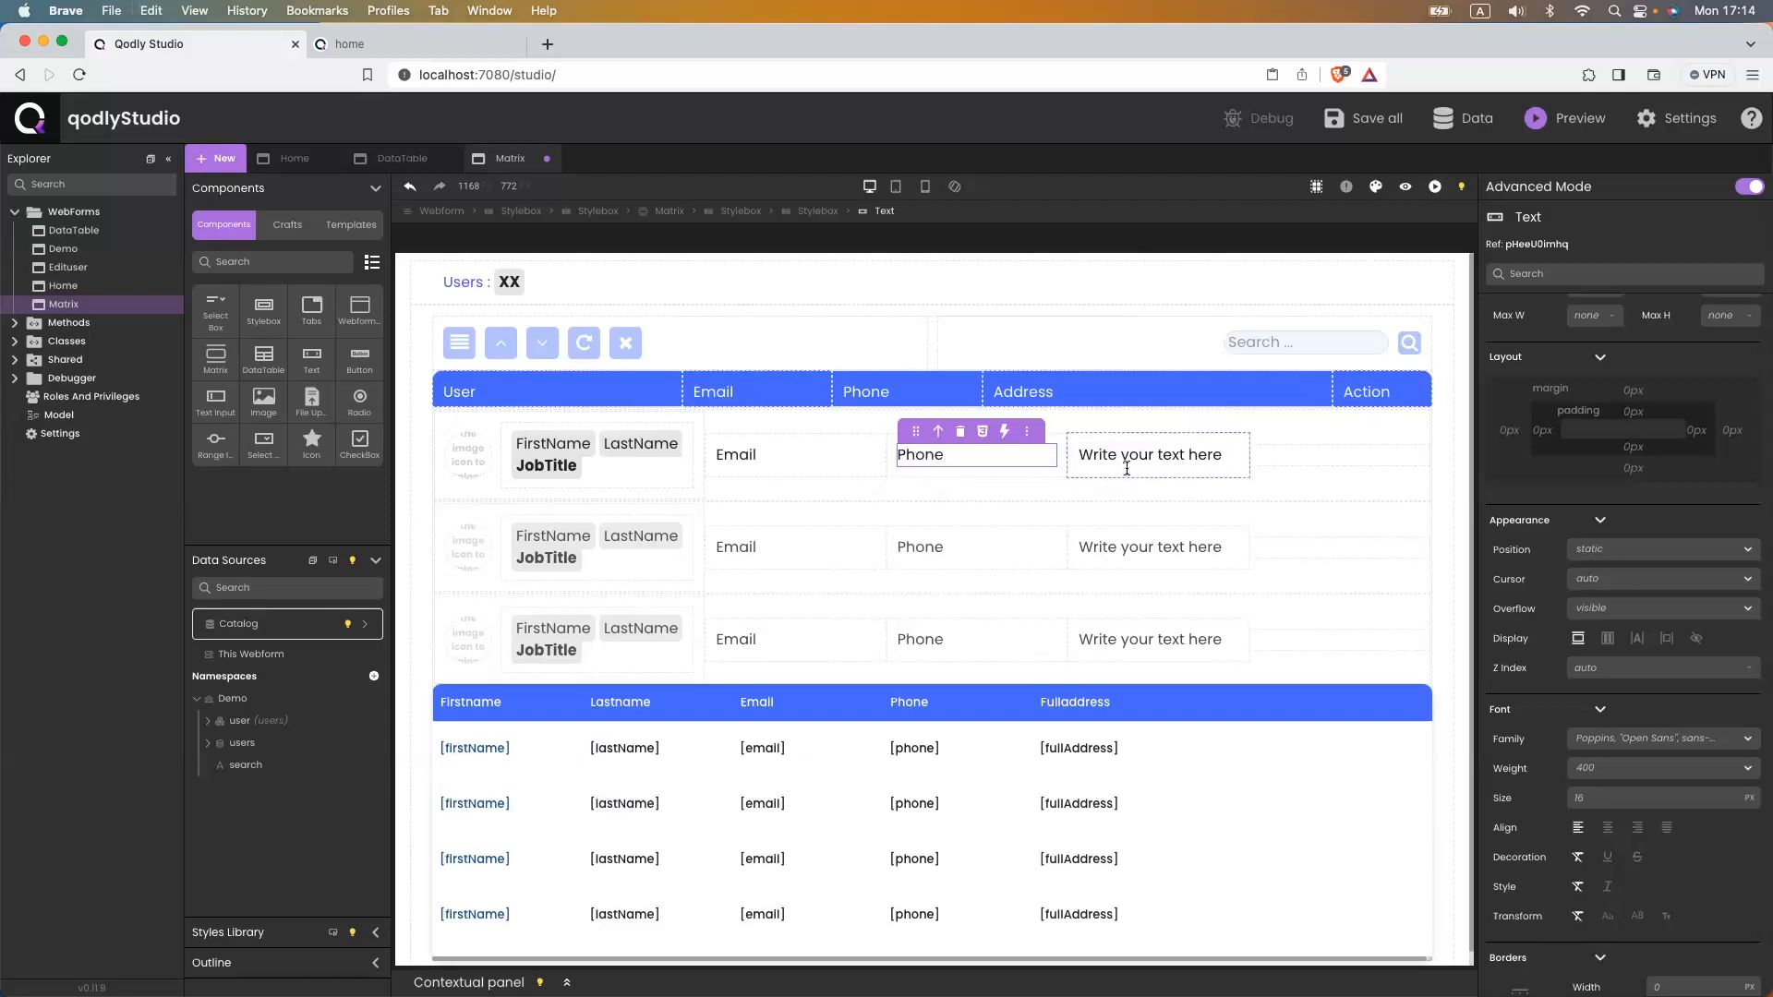
{"action": "double_click", "coordinate": [1140, 454]}
{"action": "triple_click", "coordinate": [1139, 453]}
{"action": "type", "text": "Address"}
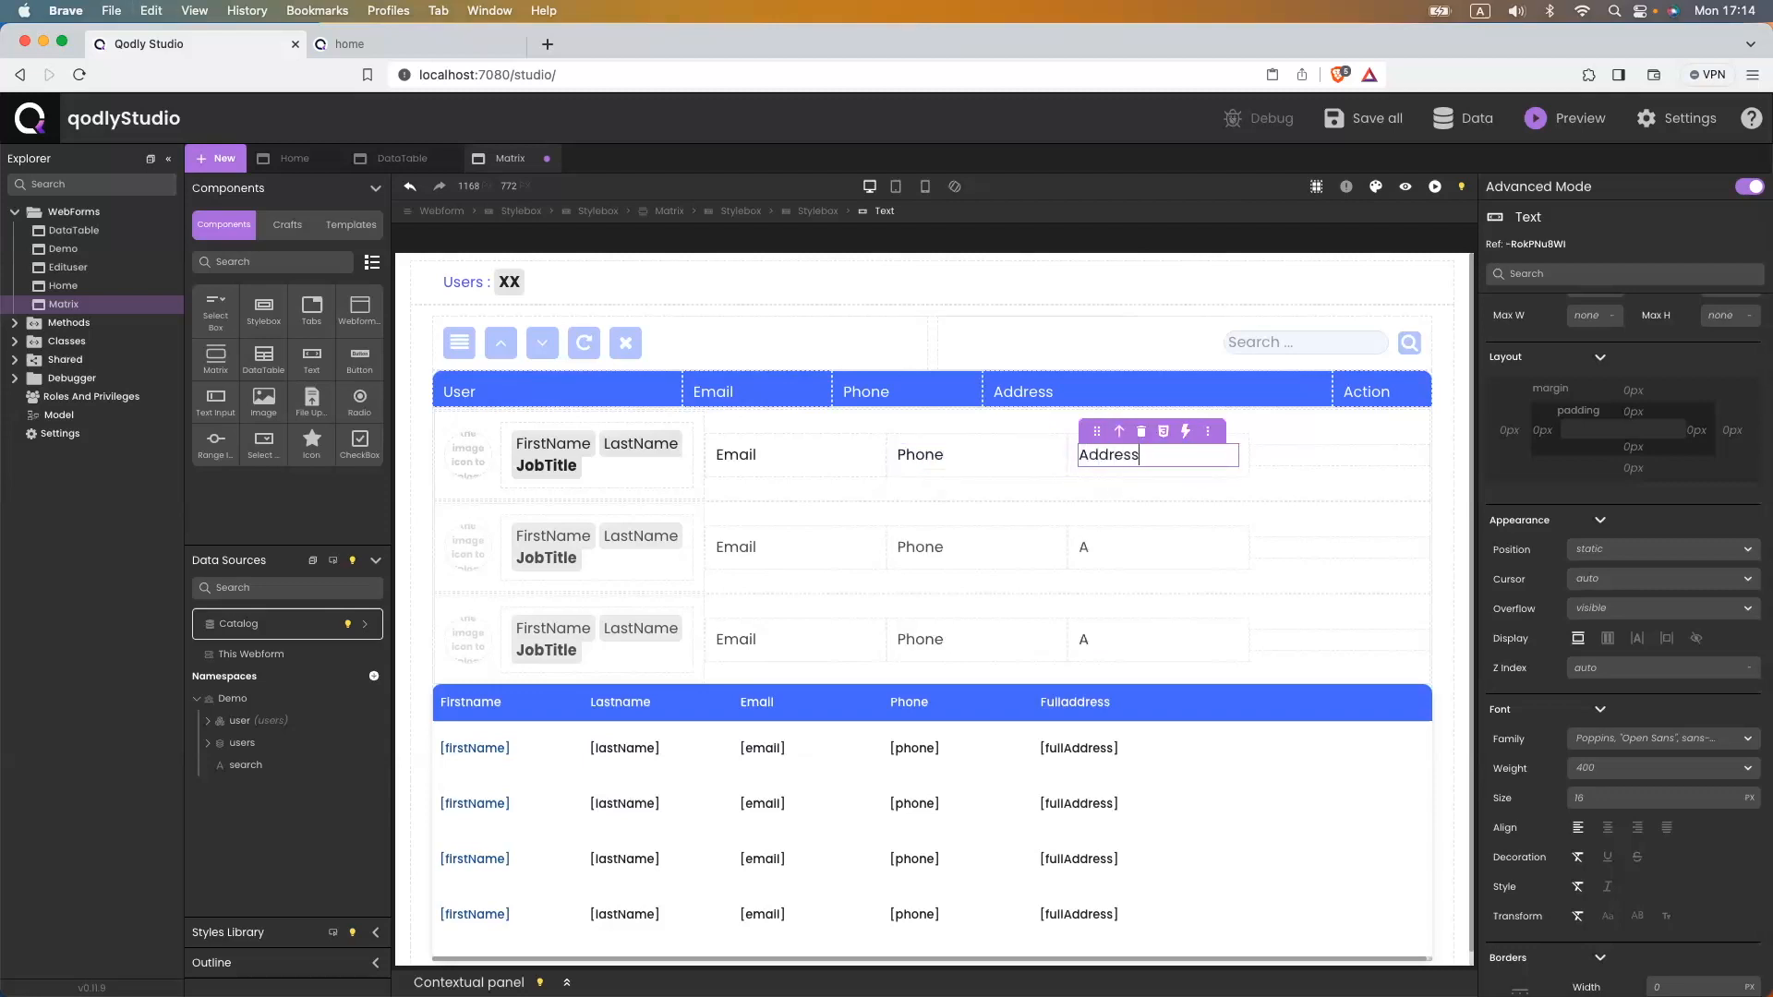
{"action": "double_click", "coordinate": [736, 454]}
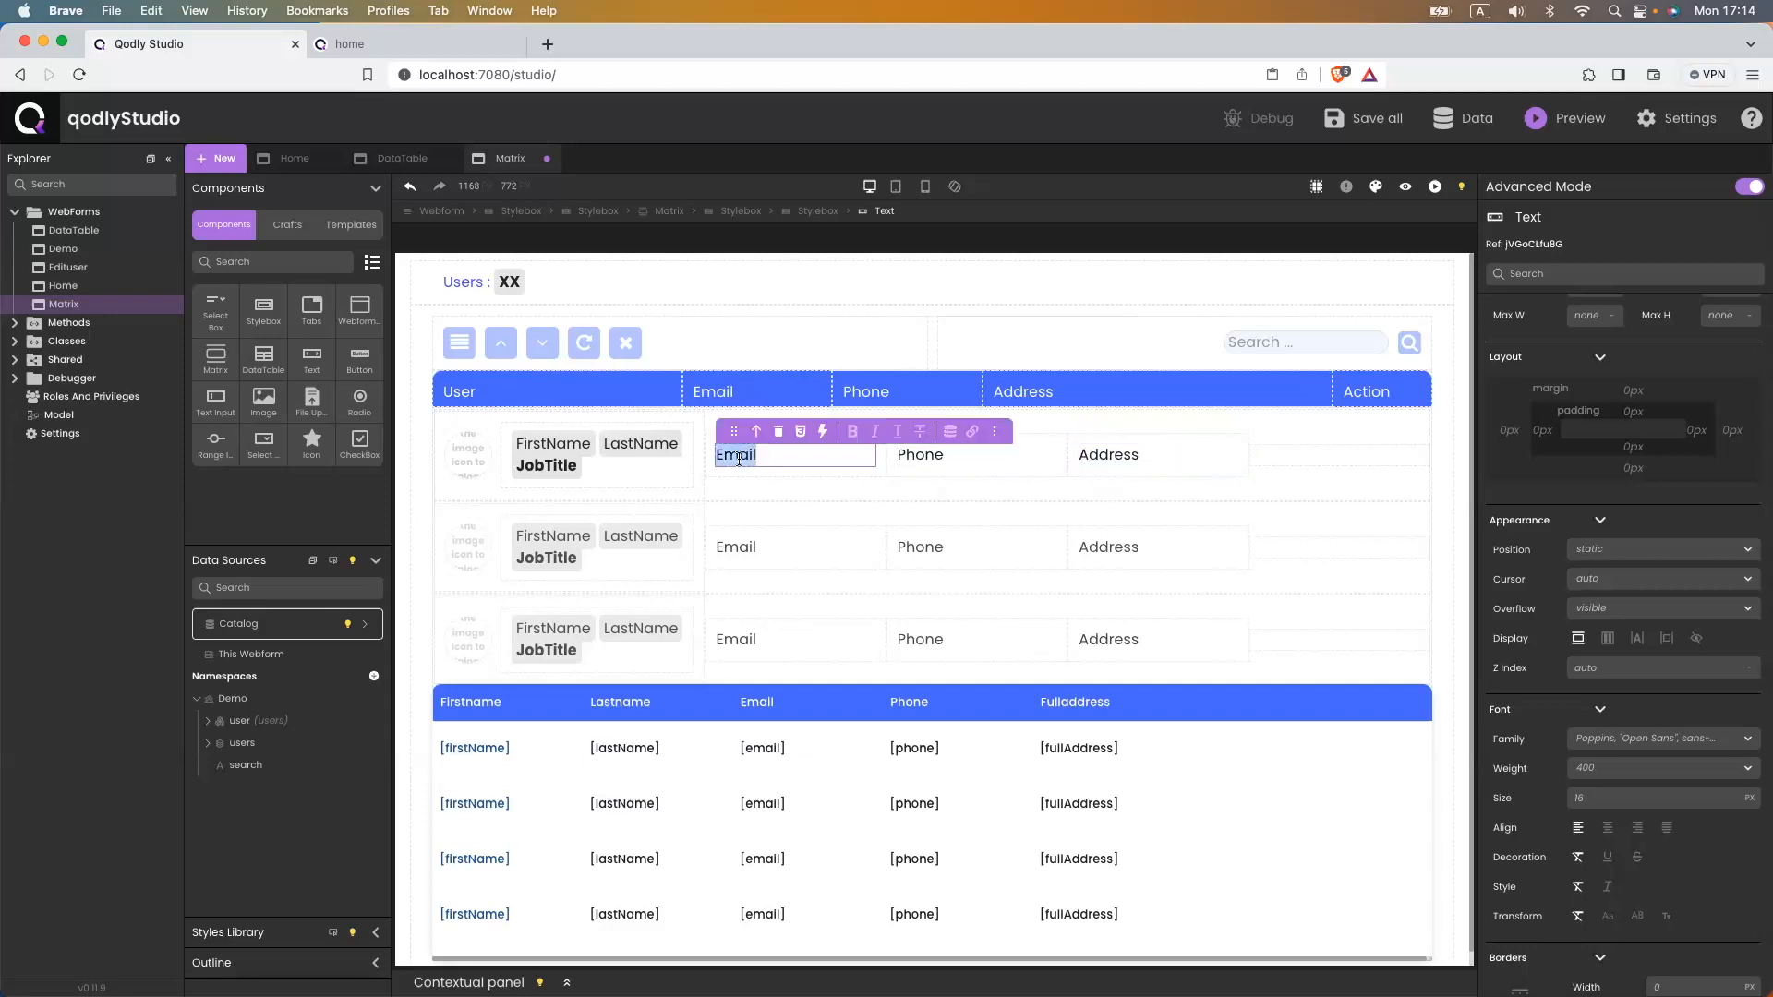
- Bind the Email text to $This.email
{"action": "left_click", "coordinate": [950, 432]}
{"action": "left_click", "coordinate": [851, 522]}
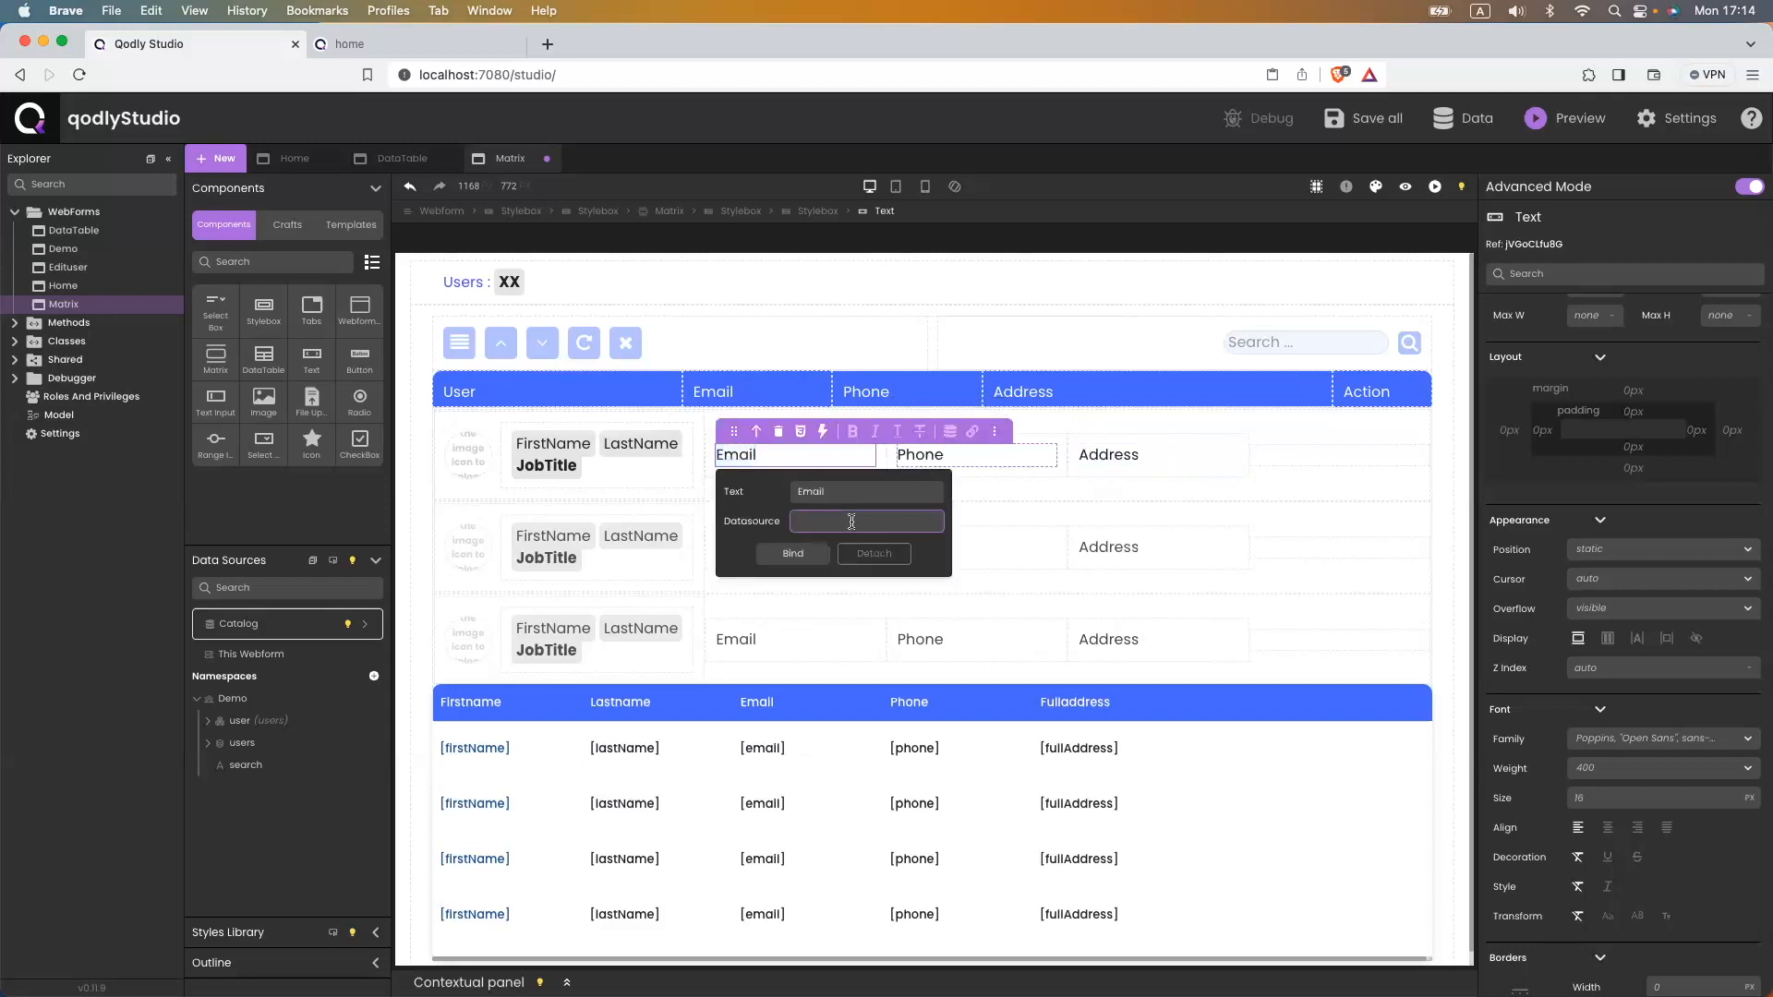
{"action": "type", "text": "$This.email"}
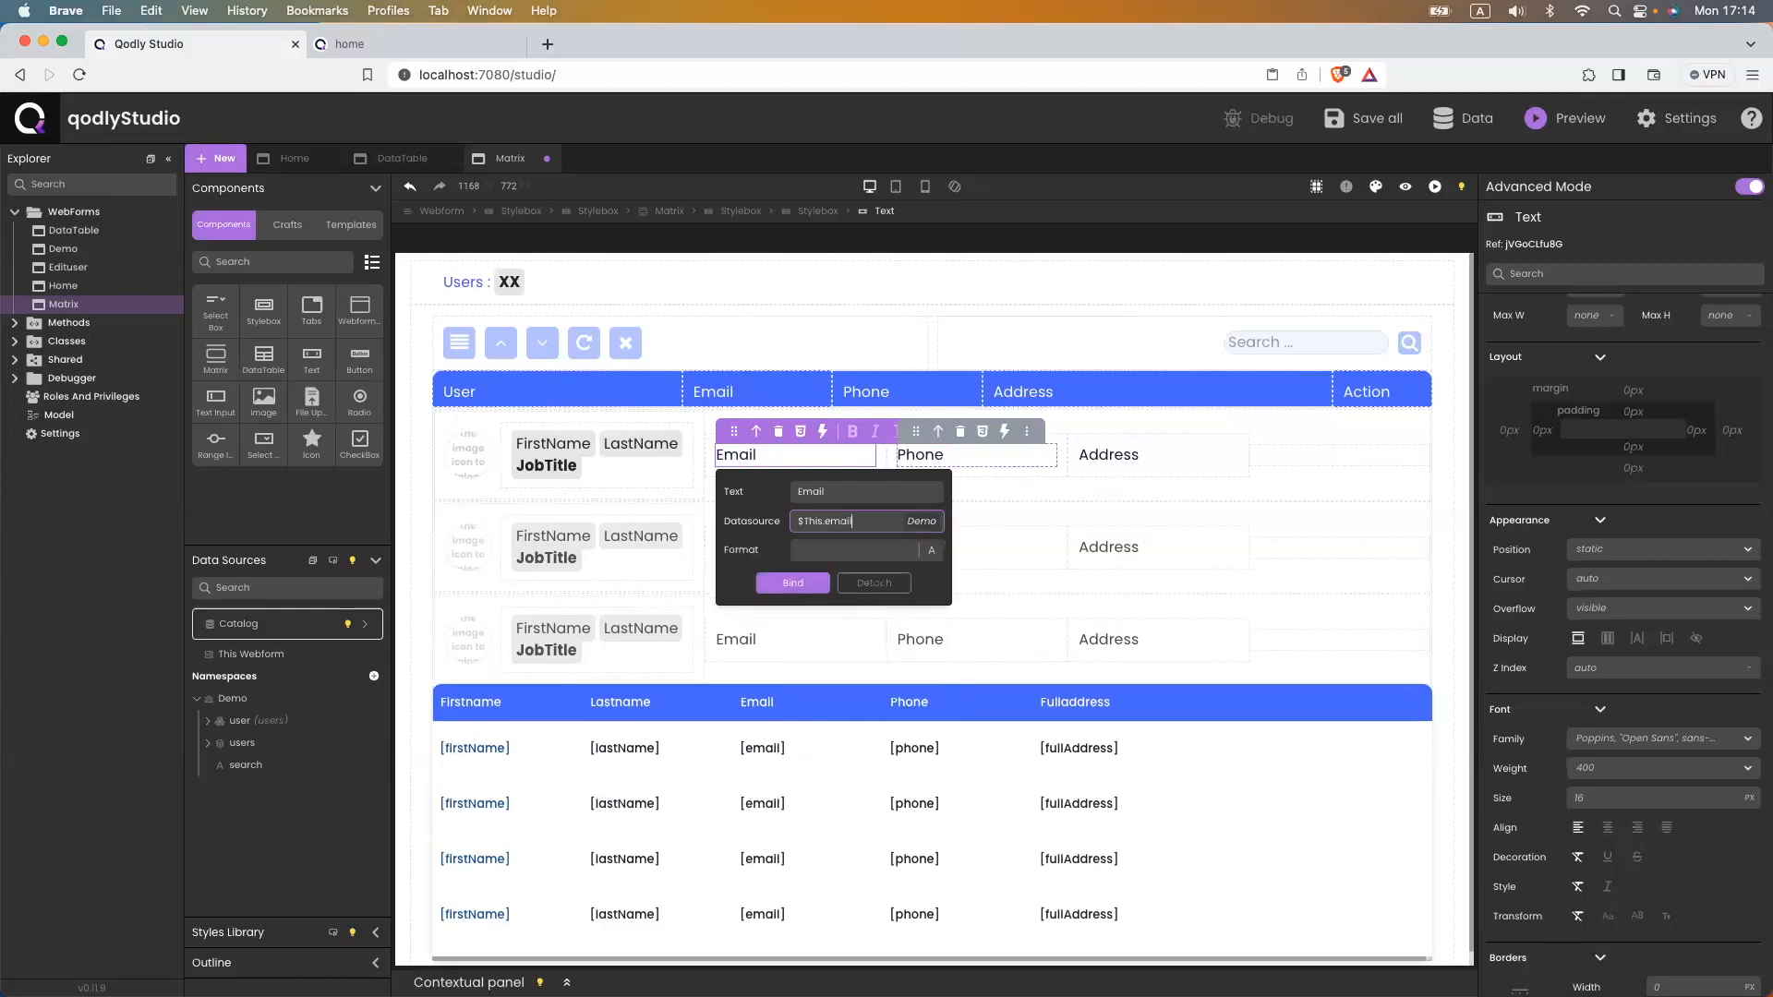
{"action": "left_click", "coordinate": [790, 584]}
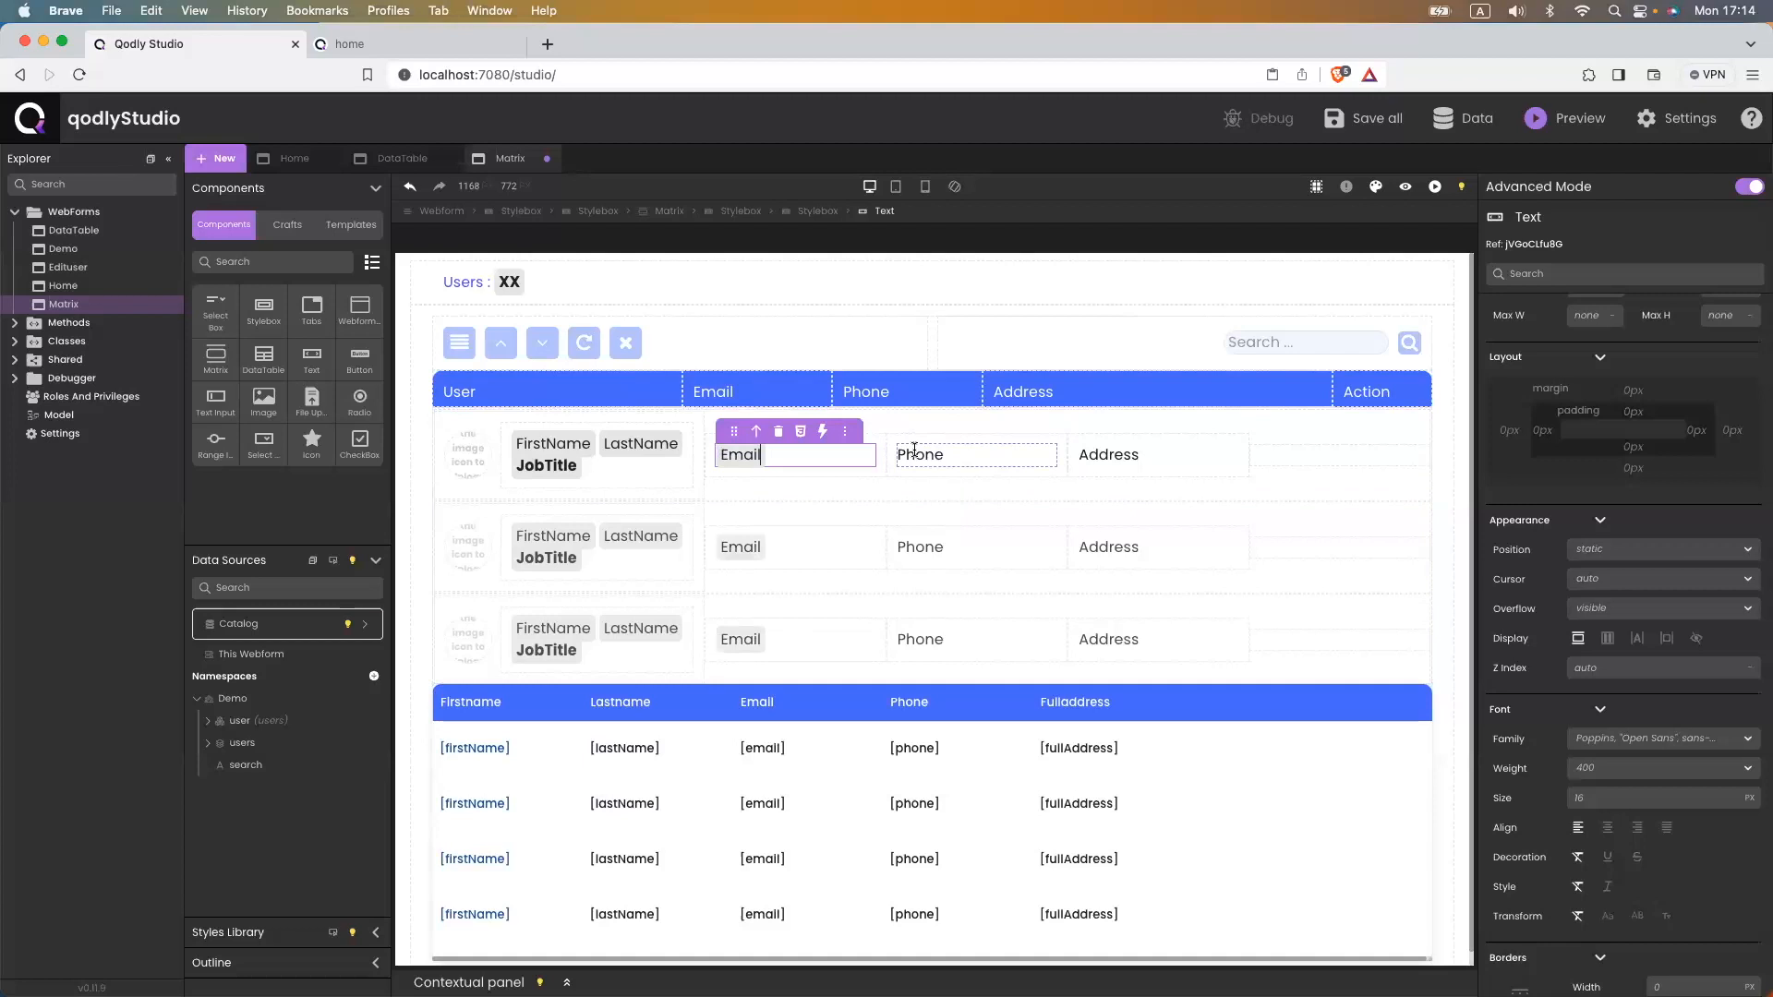
- Bind the Phone text to $This.phone
{"action": "double_click", "coordinate": [921, 455]}
{"action": "left_click", "coordinate": [1133, 432]}
{"action": "left_click", "coordinate": [1010, 518]}
{"action": "type", "text": "$this"}
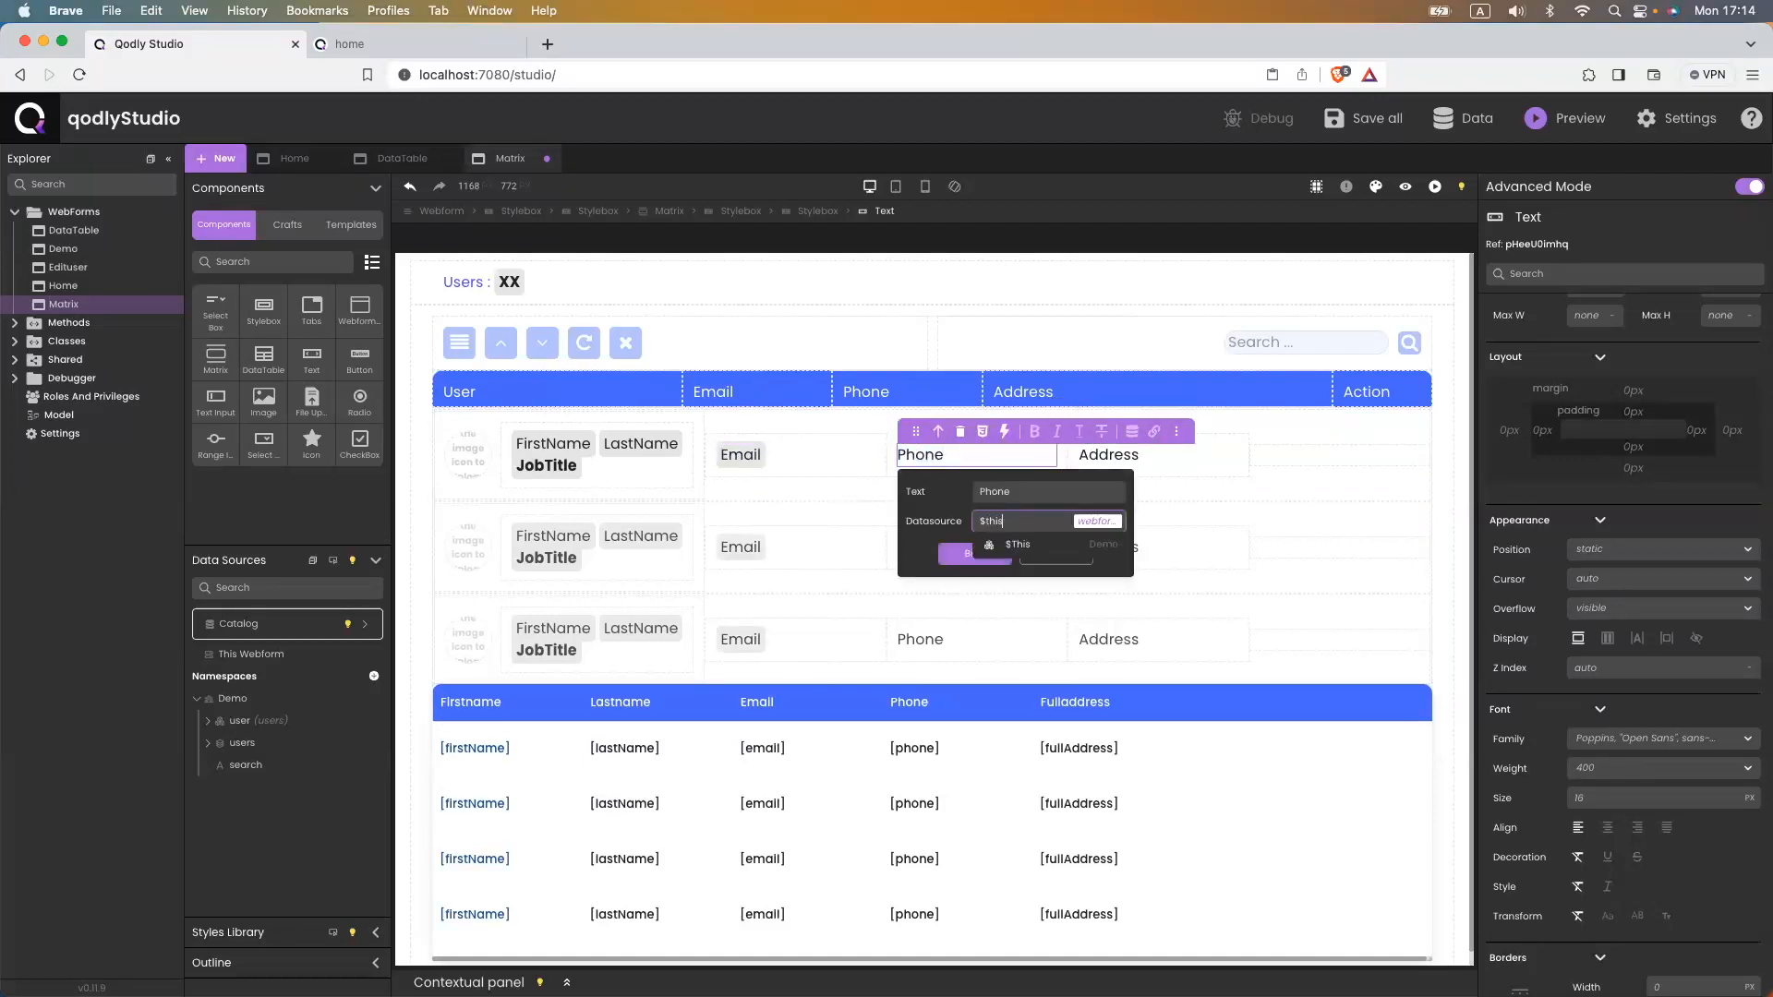
{"action": "key", "text": "Return"}
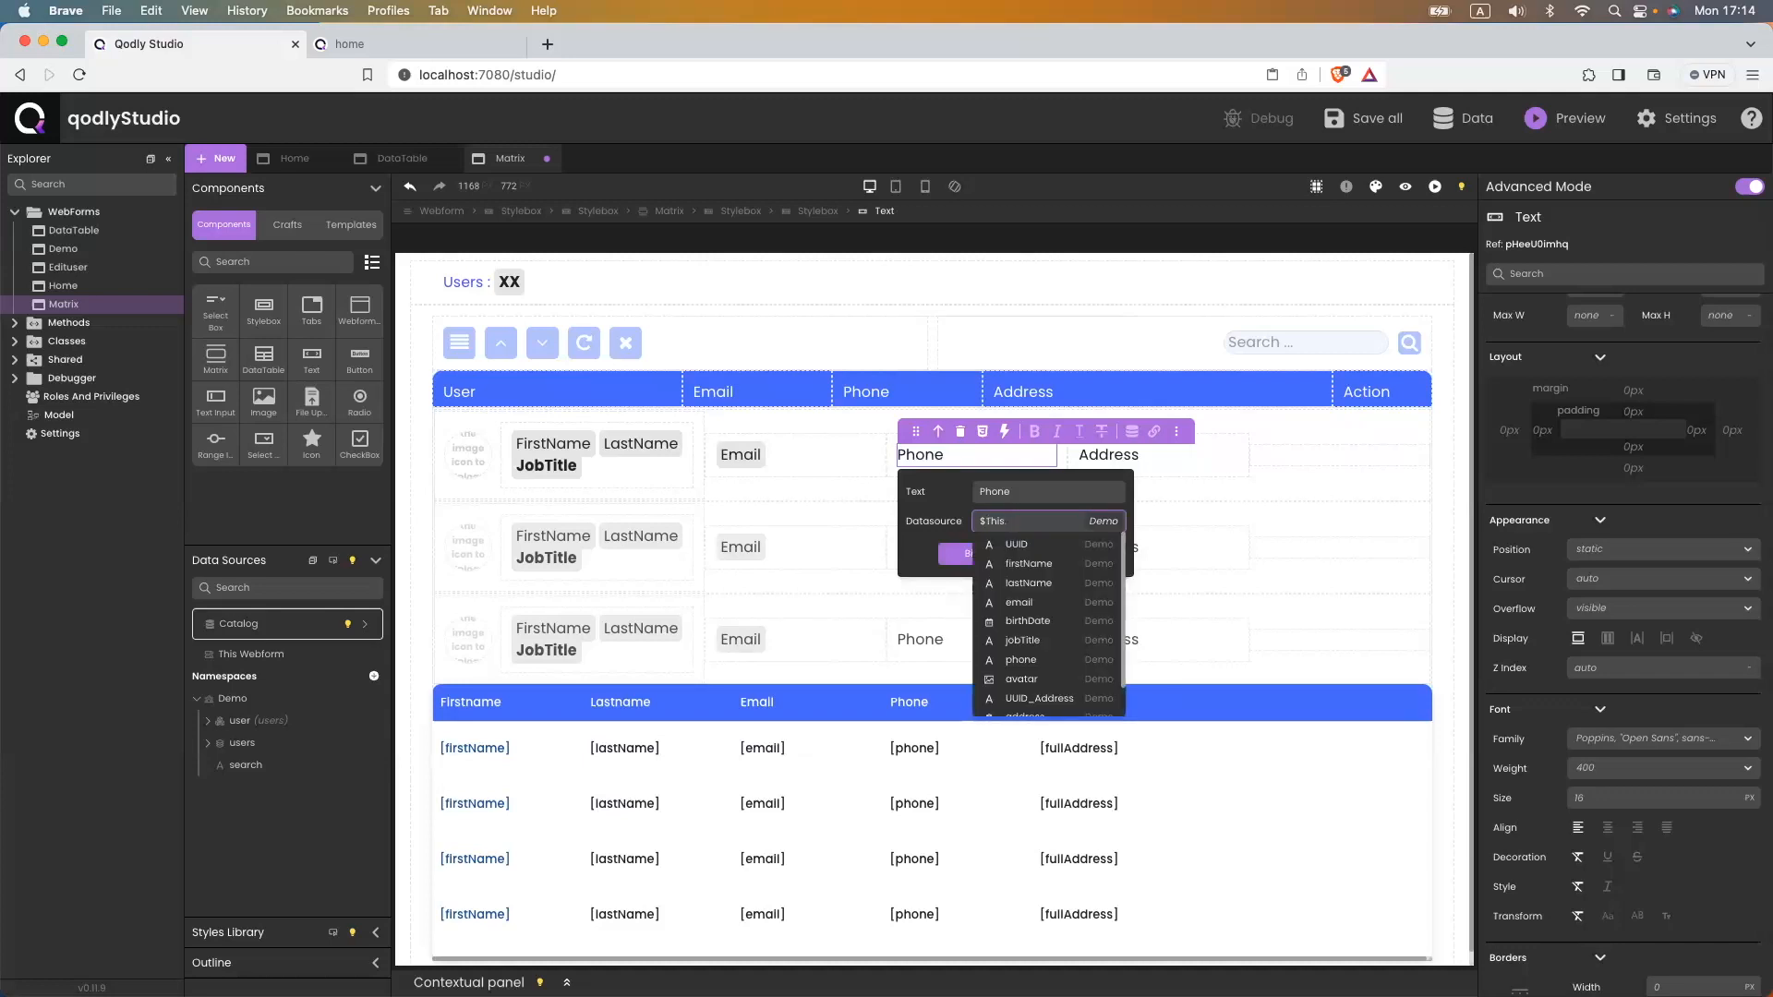
{"action": "type", "text": "phone"}
{"action": "key", "text": "Return"}
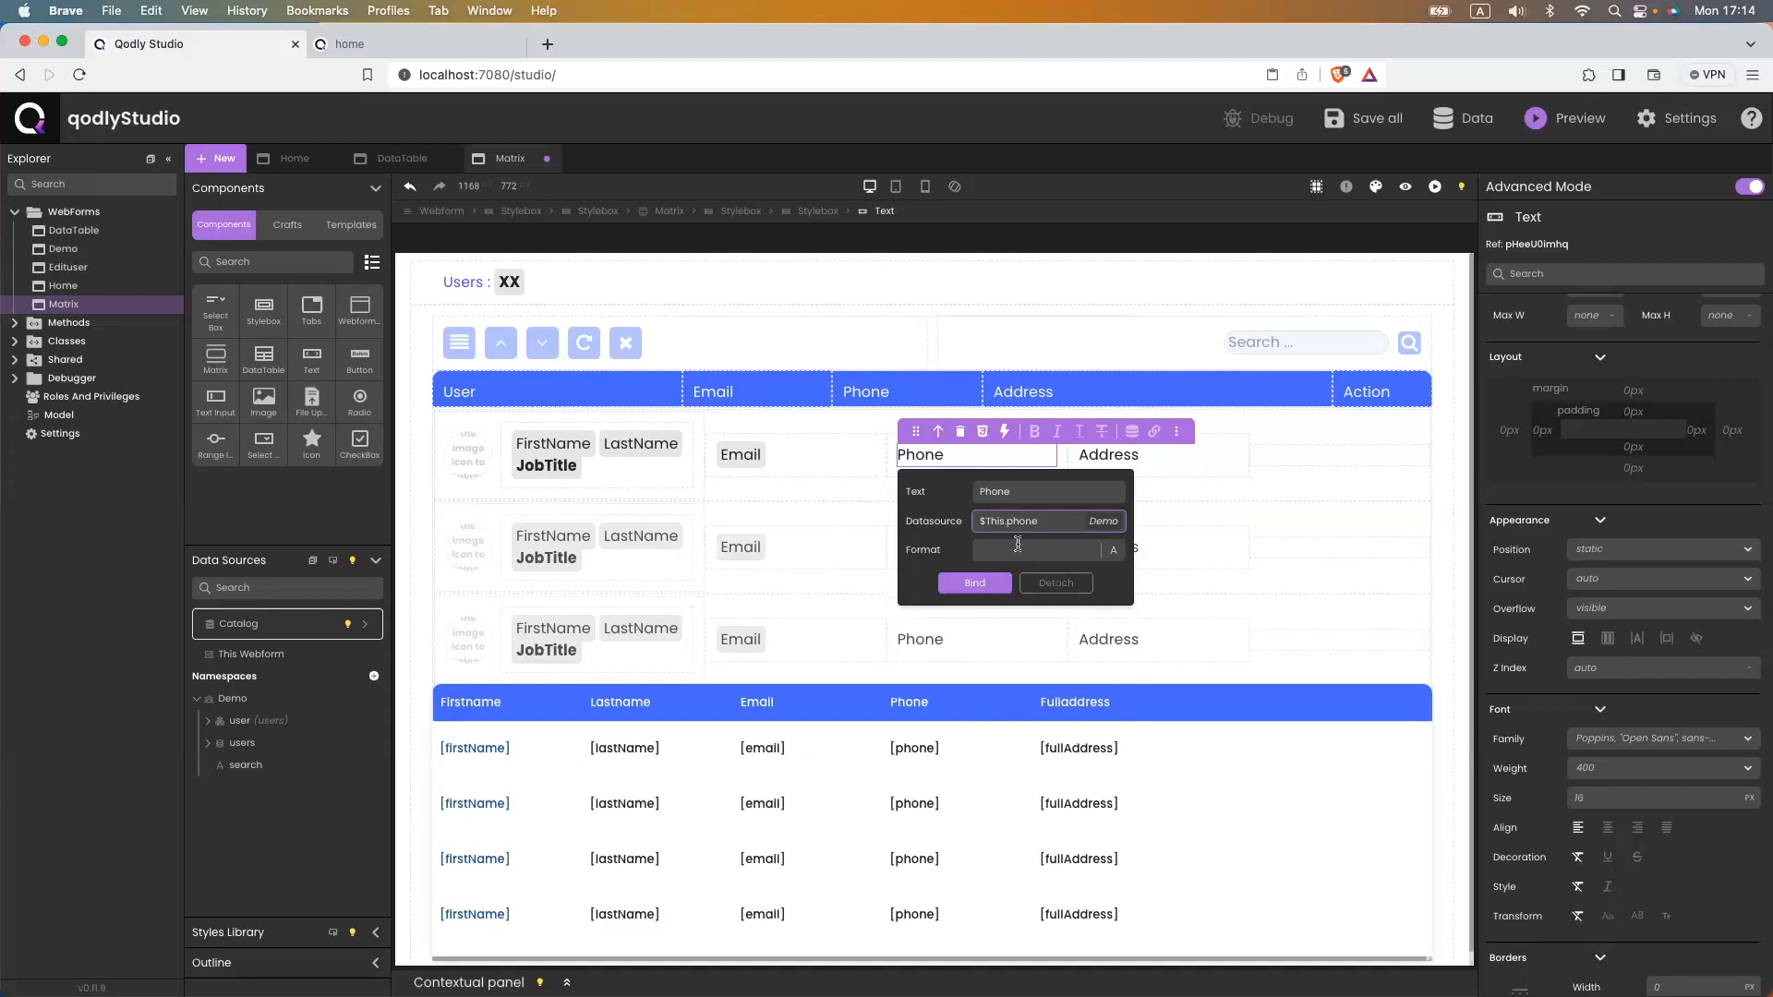
{"action": "left_click", "coordinate": [981, 583]}
- Bind the Address text to $This.fullAddress and save the form
{"action": "double_click", "coordinate": [1108, 454]}
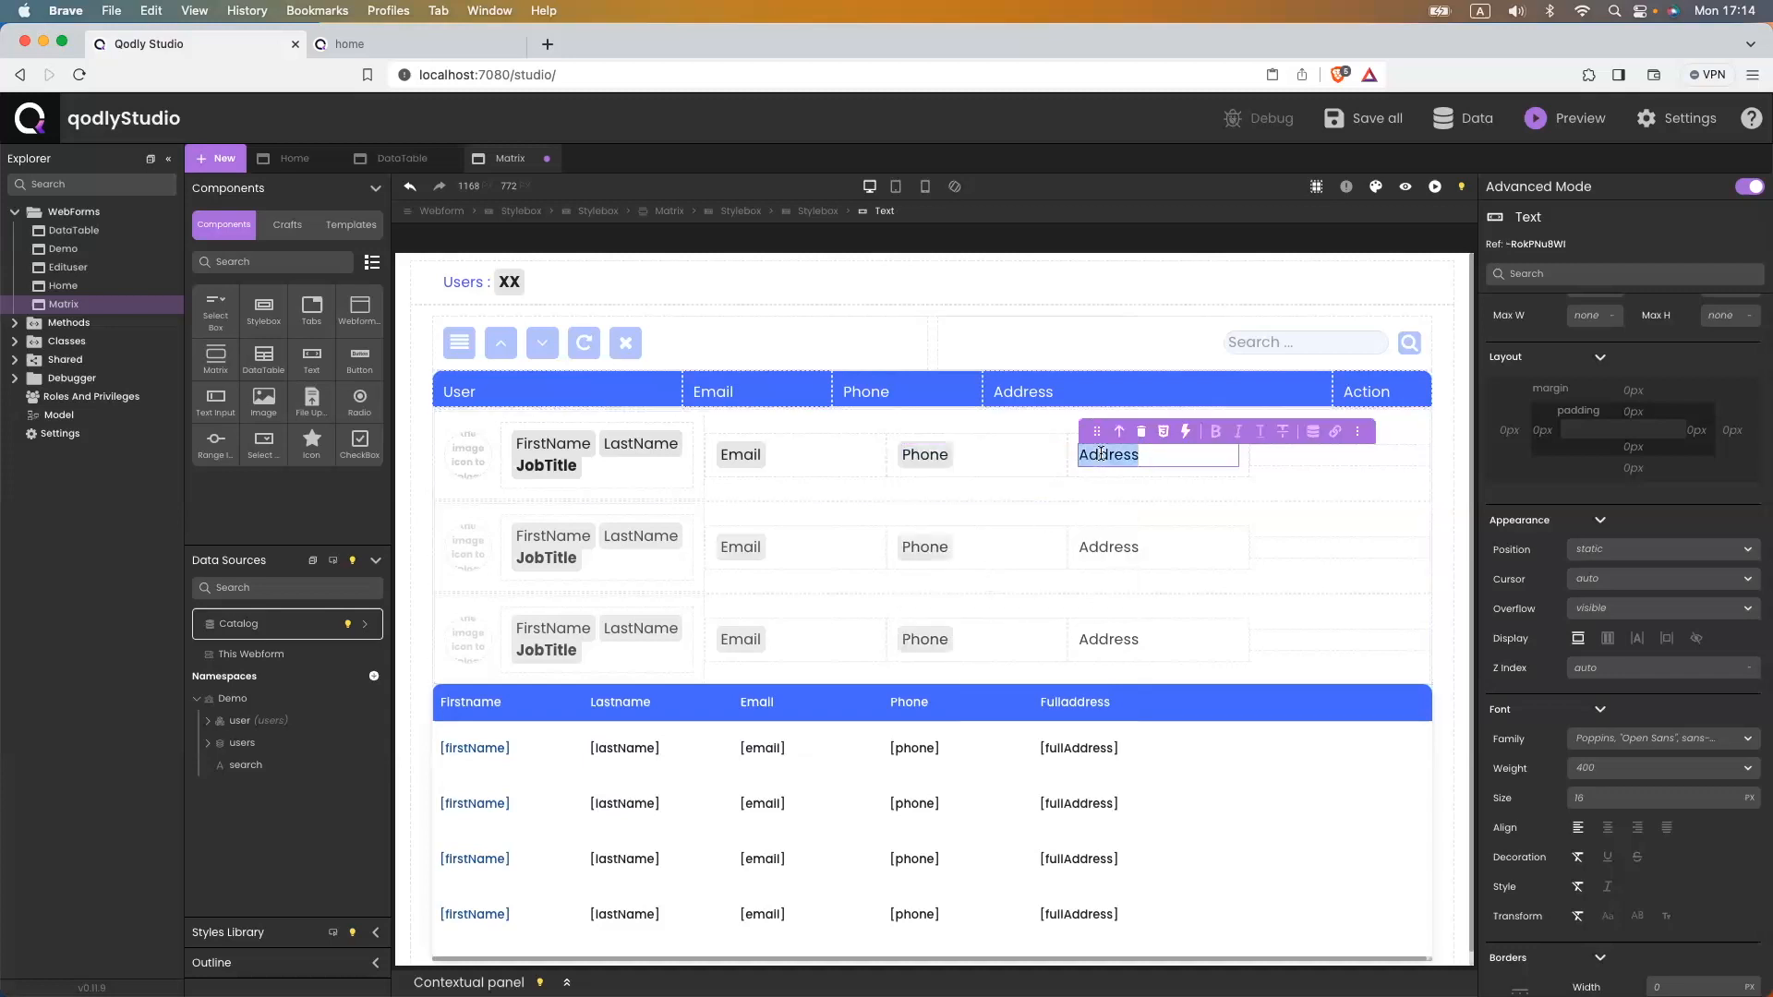
{"action": "left_click", "coordinate": [1313, 431]}
{"action": "left_click", "coordinate": [1193, 520]}
{"action": "type", "text": "$this.fu"}
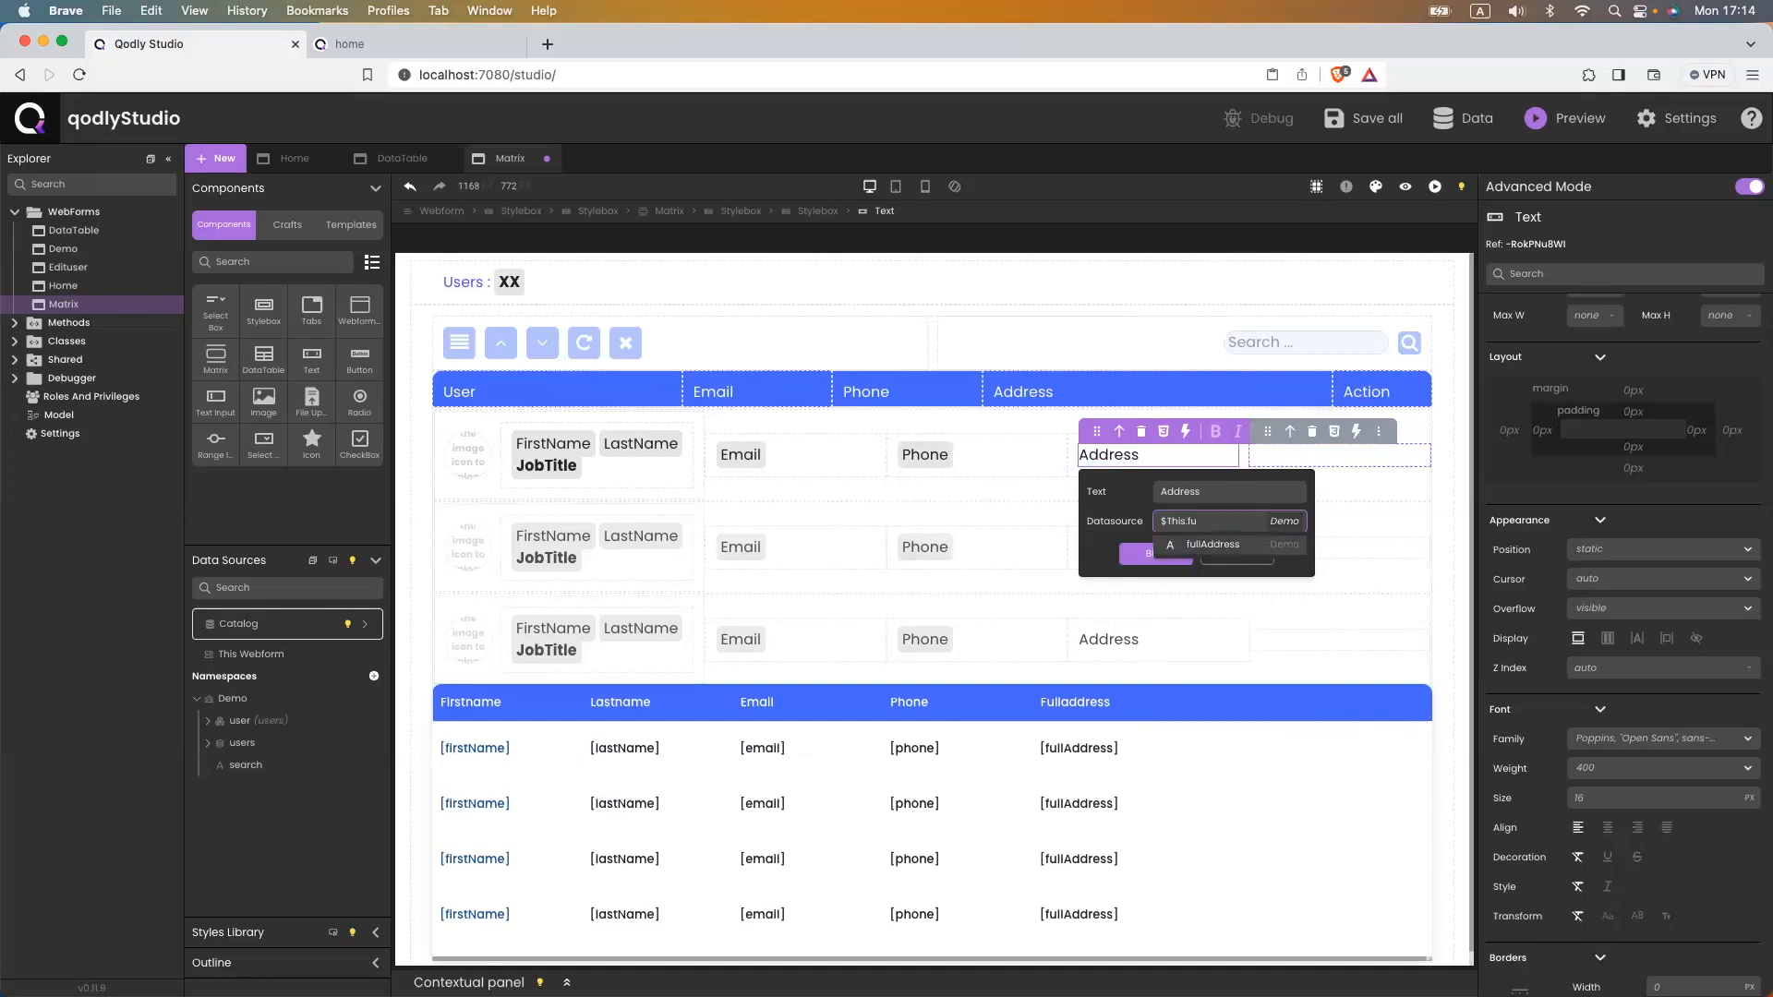
{"action": "key", "text": "Return"}
{"action": "left_click", "coordinate": [1156, 584]}
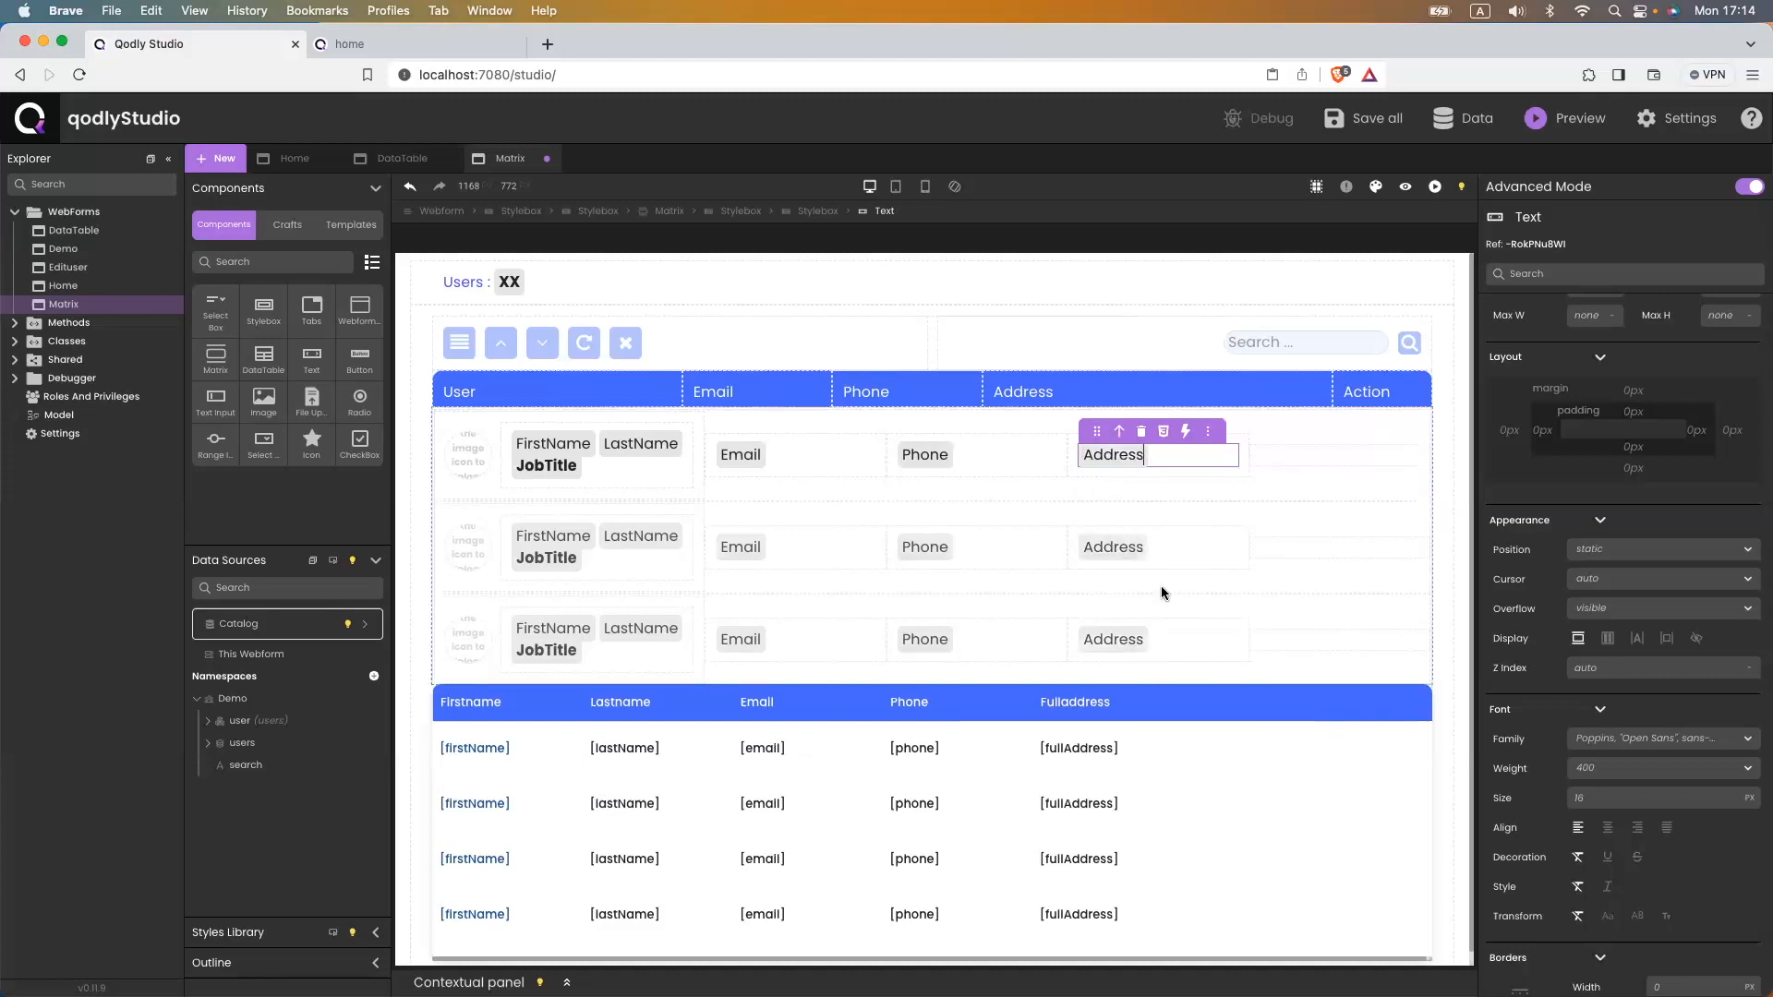
{"action": "key", "text": "super+s"}
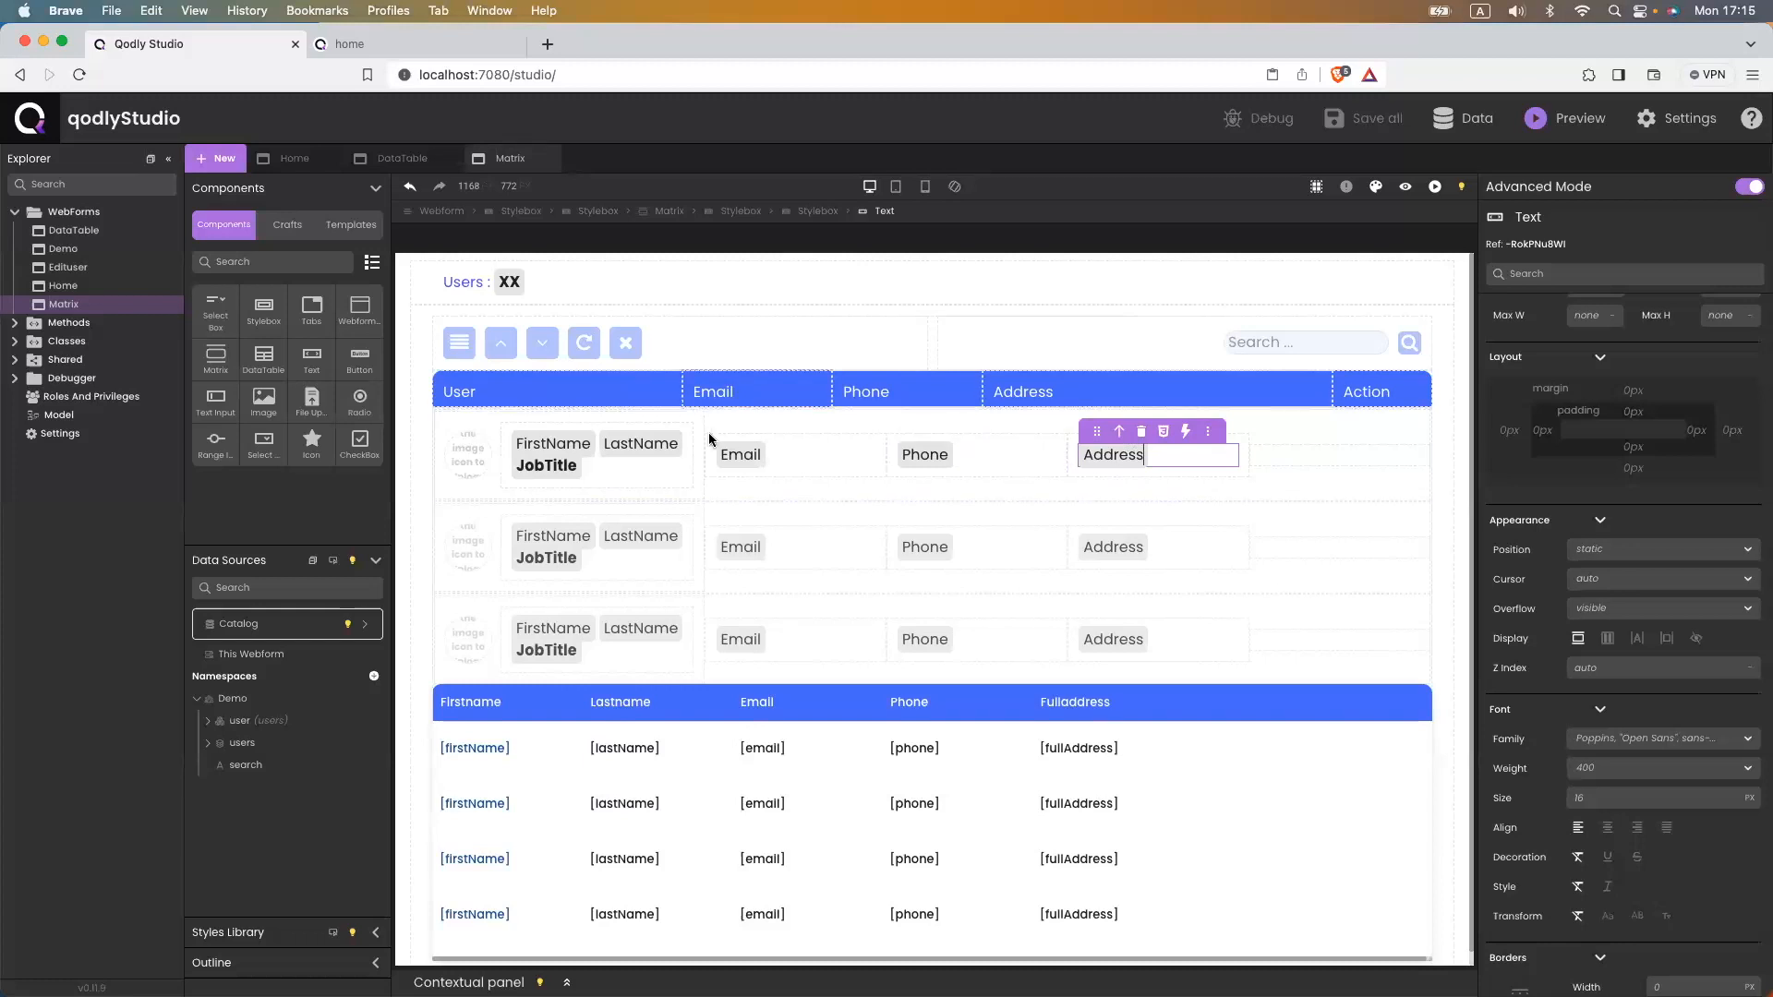
- Add two Icon crafts to the Action cell, laid out as flex with space-around
{"action": "left_click", "coordinate": [288, 226]}
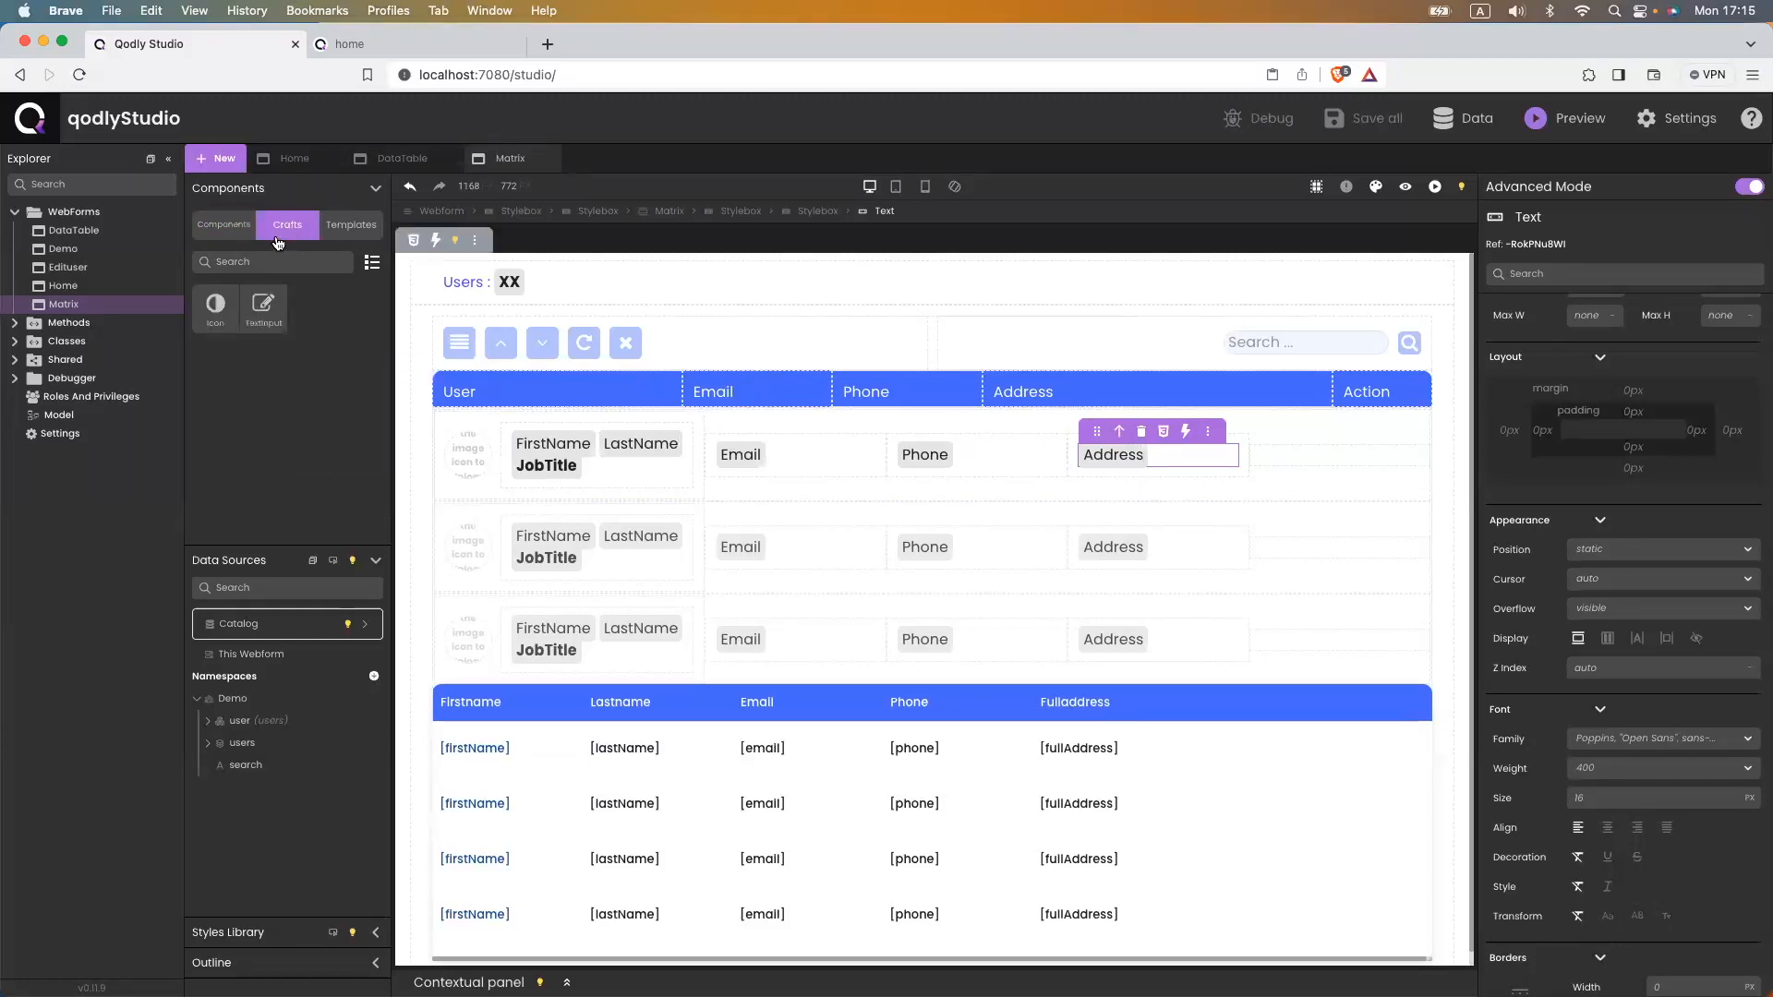
{"action": "left_click_drag", "start_coordinate": [219, 328], "coordinate": [1298, 464]}
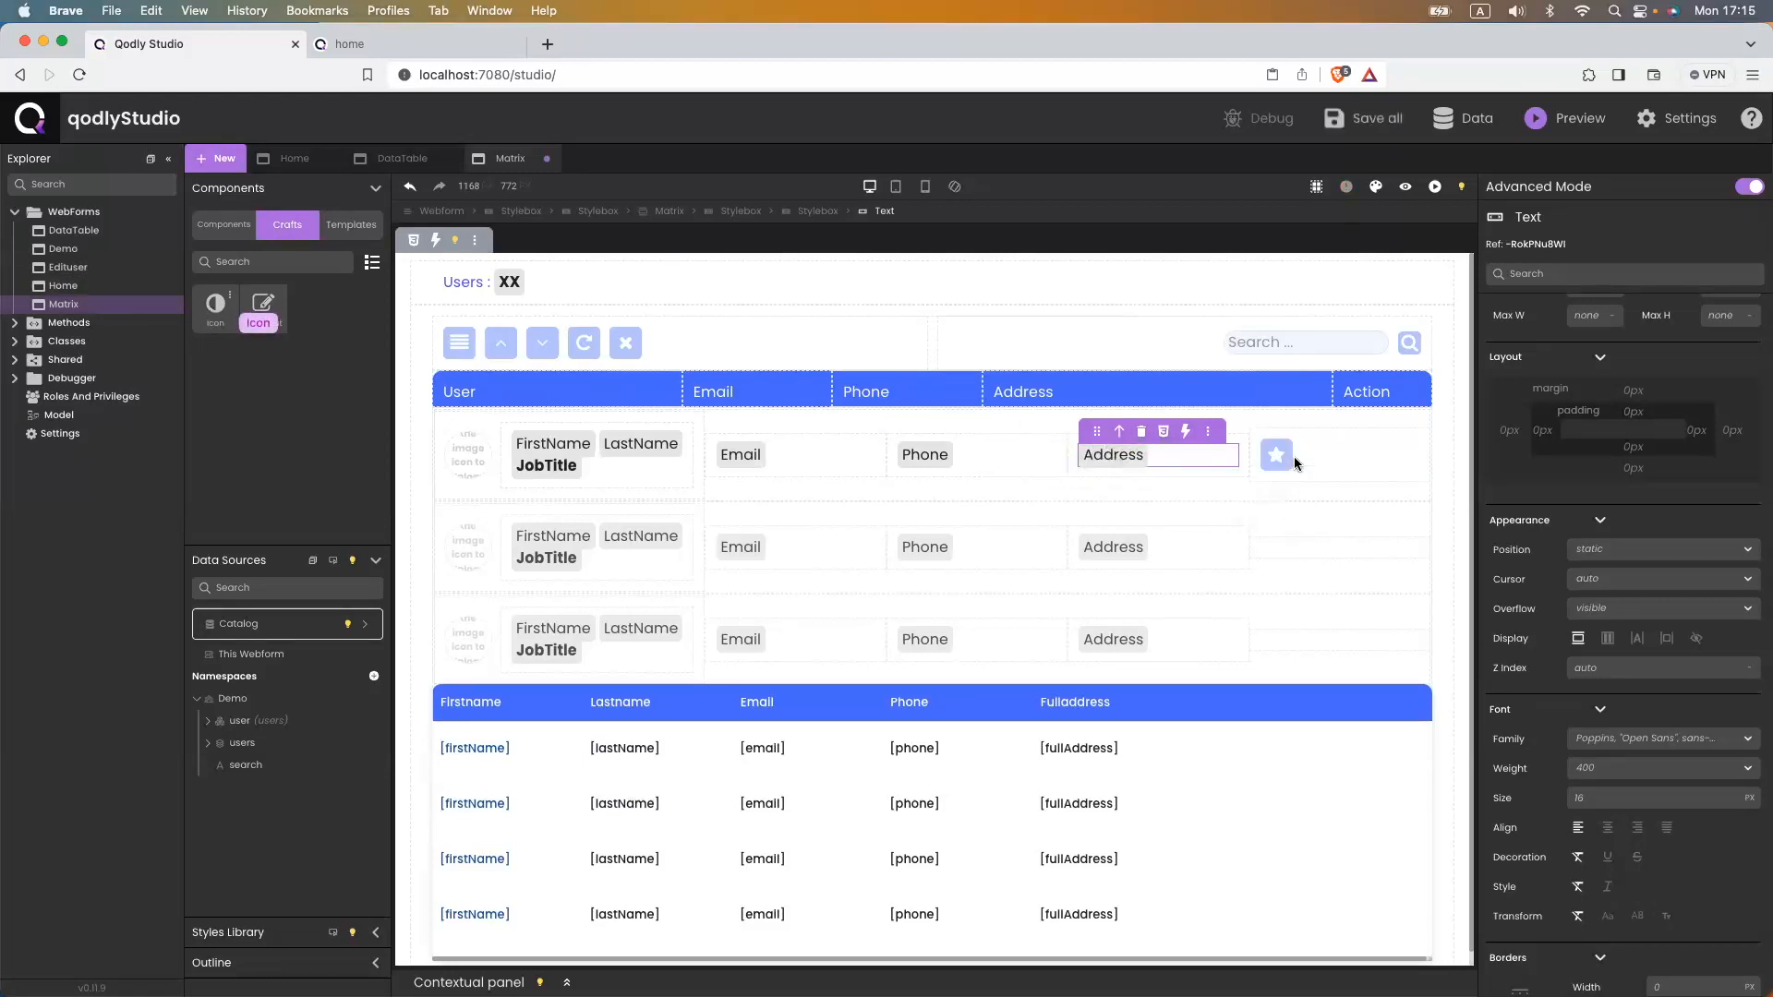
{"action": "left_click_drag", "start_coordinate": [211, 307], "coordinate": [1346, 467]}
{"action": "left_click", "coordinate": [1347, 467]}
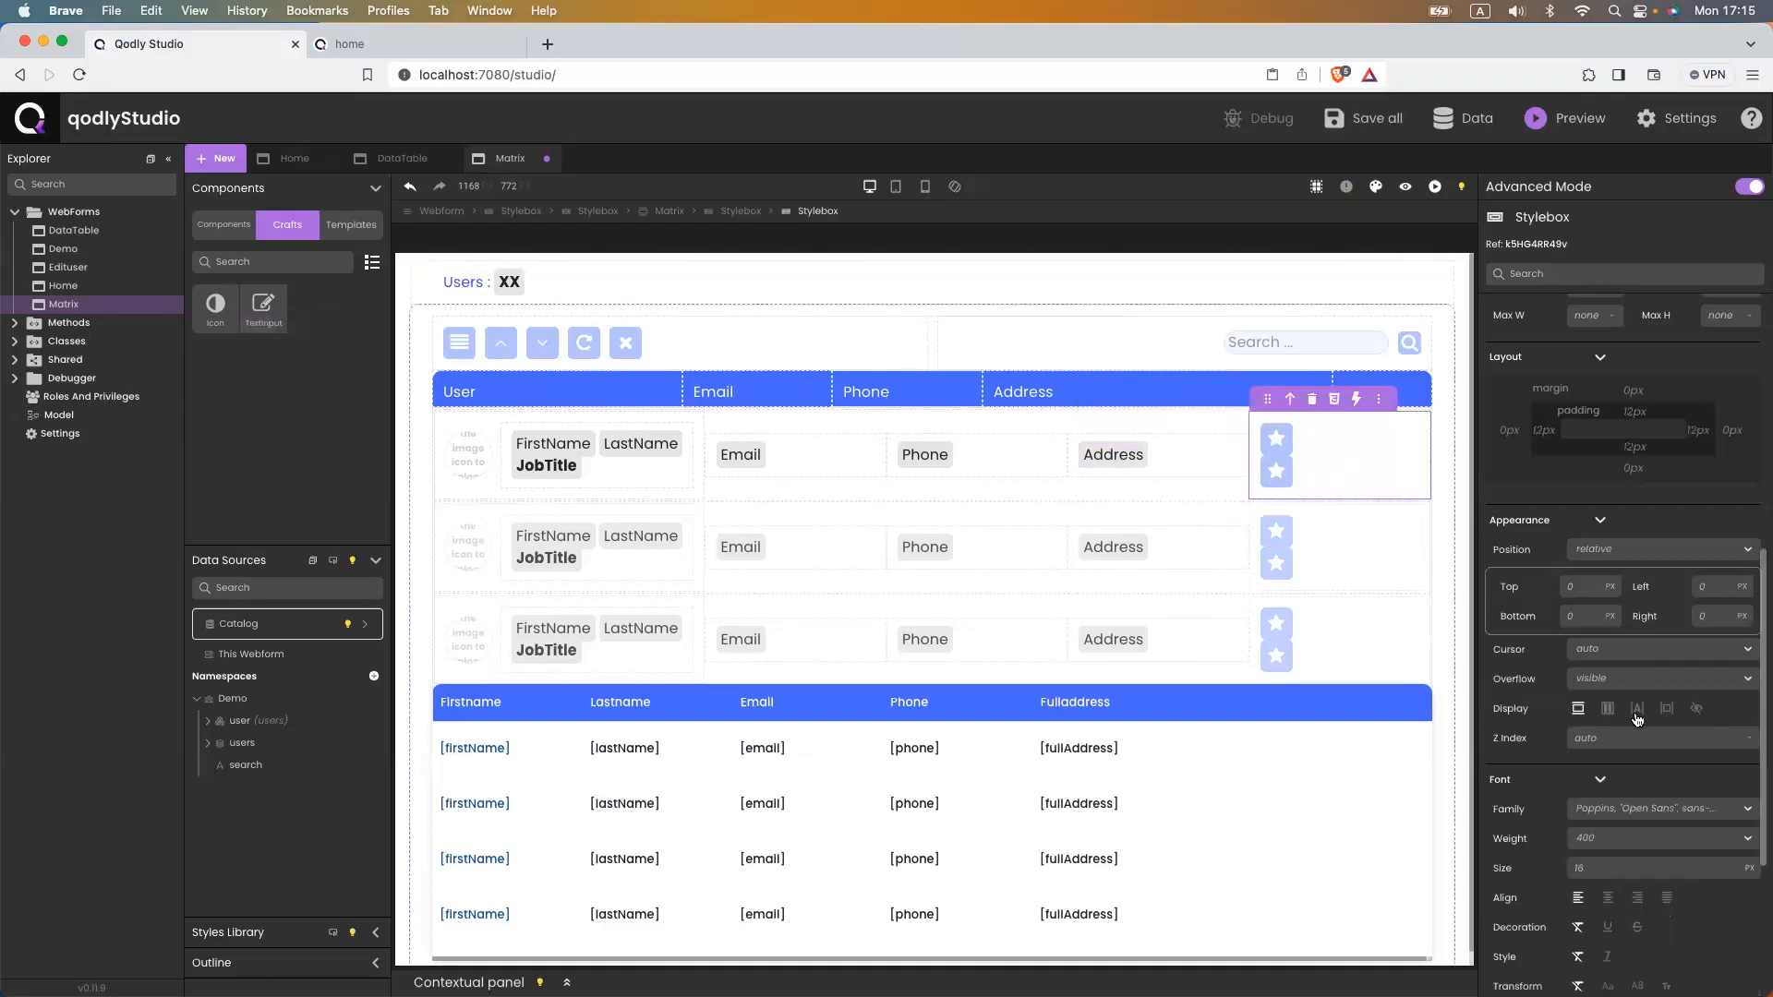
{"action": "scroll", "coordinate": [1611, 697], "scroll_direction": "down", "scroll_amount": 1}
{"action": "left_click", "coordinate": [1607, 681]}
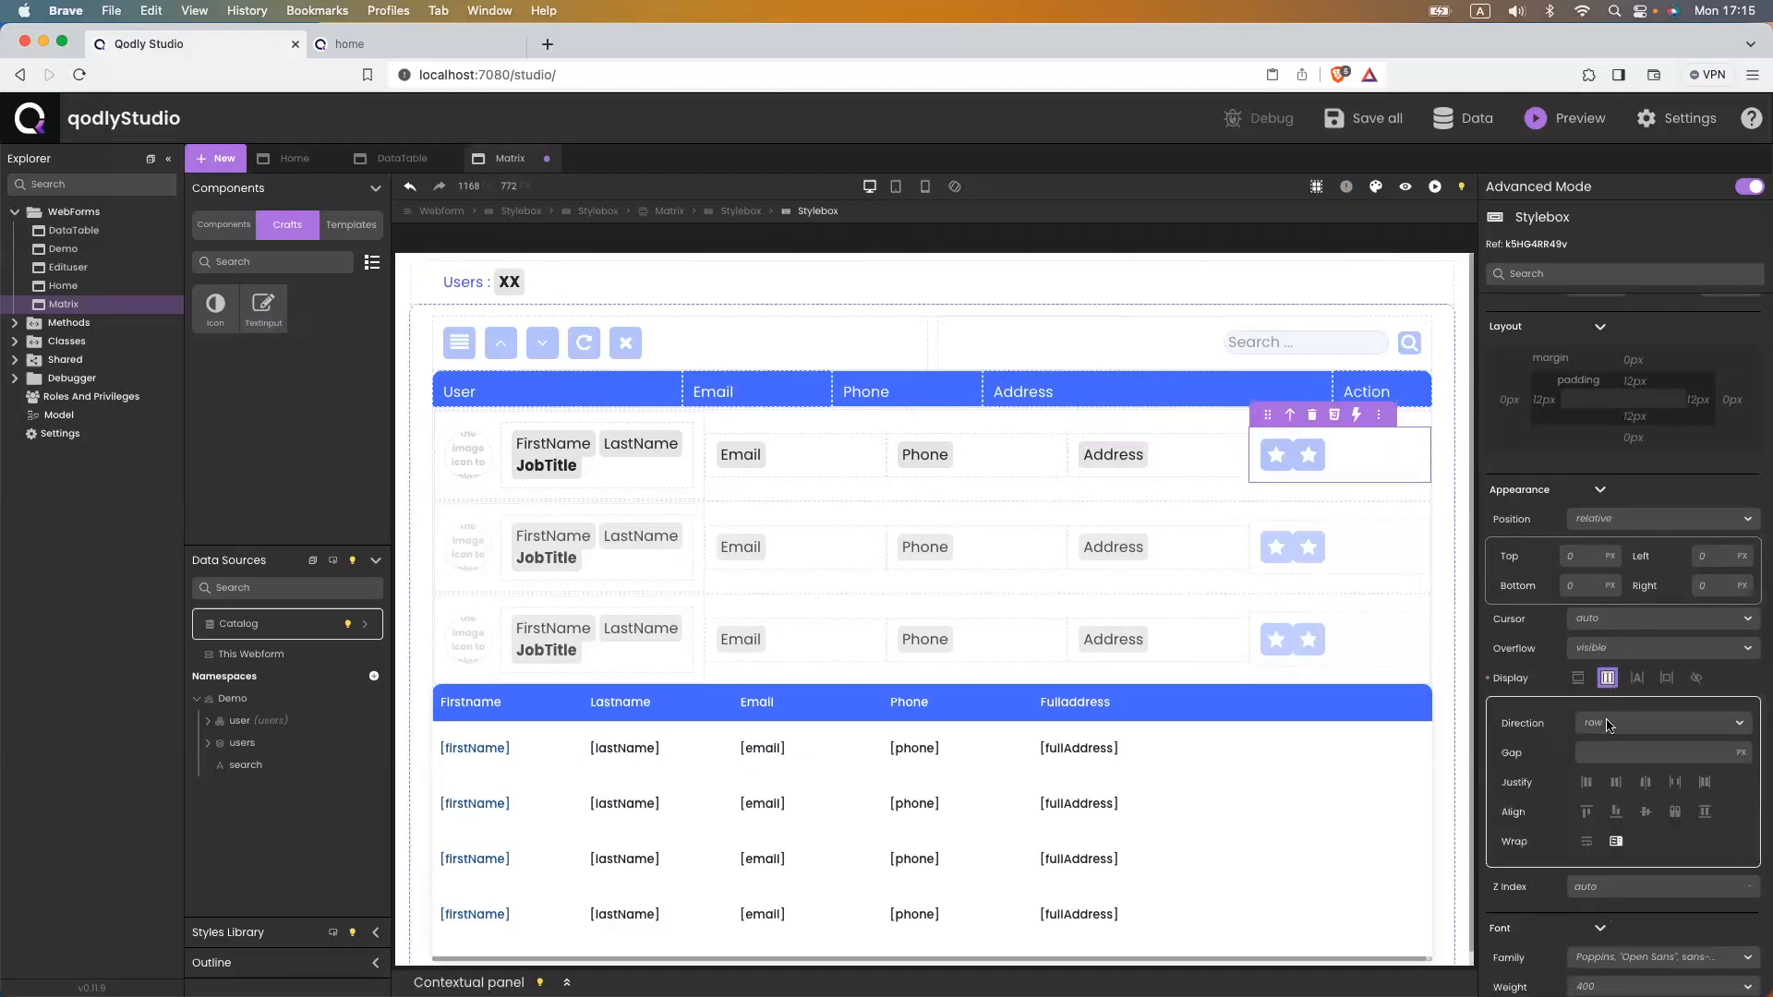
{"action": "left_click", "coordinate": [1705, 782]}
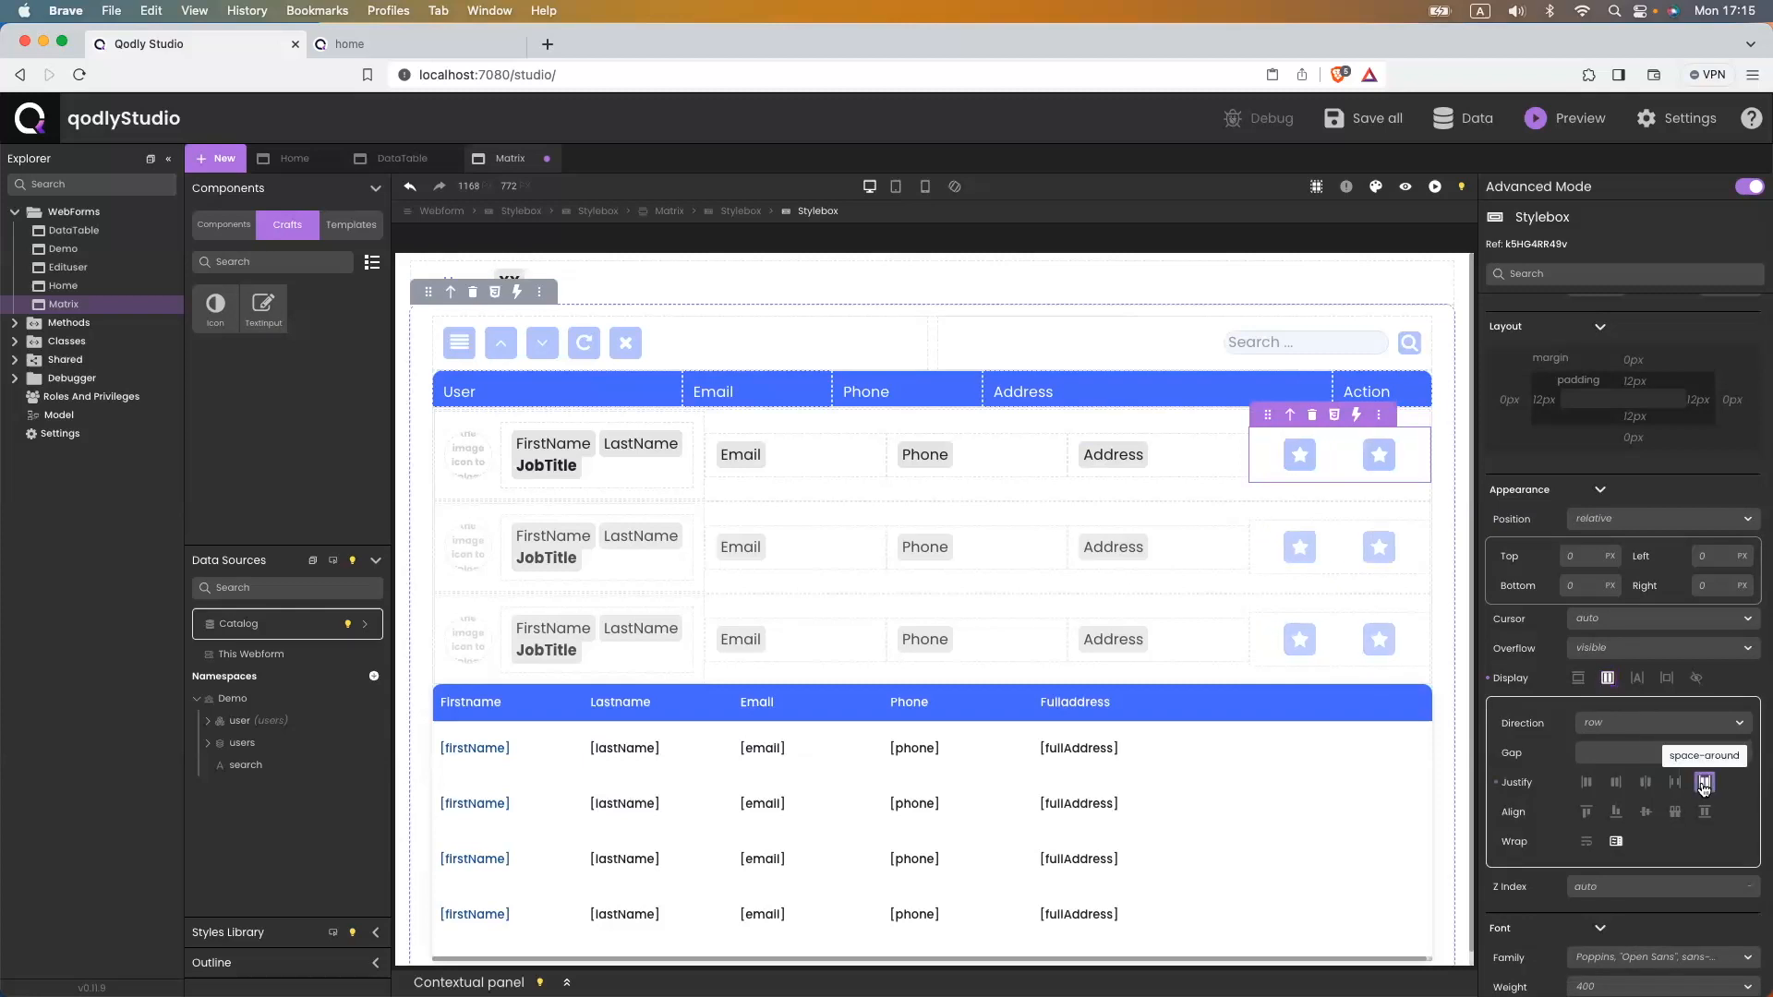
- Set the first action icon to the pencil edit icon
{"action": "left_click", "coordinate": [1299, 455]}
{"action": "scroll", "coordinate": [1604, 369], "scroll_direction": "up", "scroll_amount": 2}
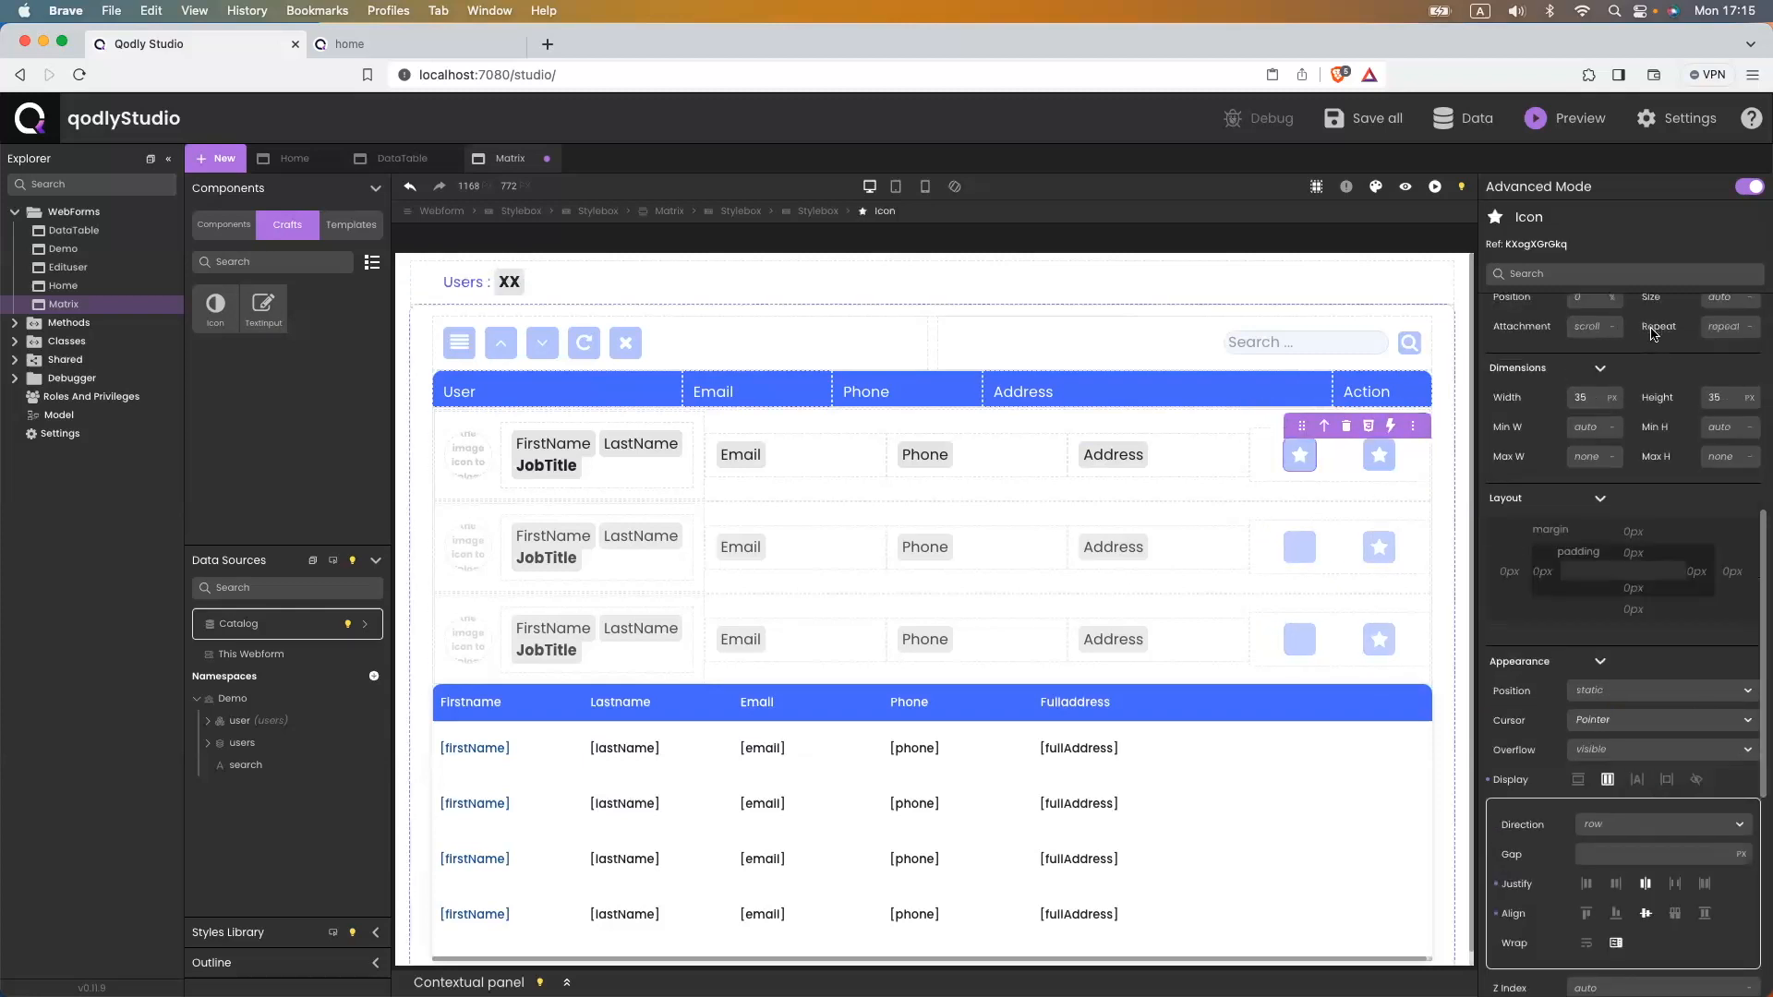
{"action": "left_click", "coordinate": [1584, 342]}
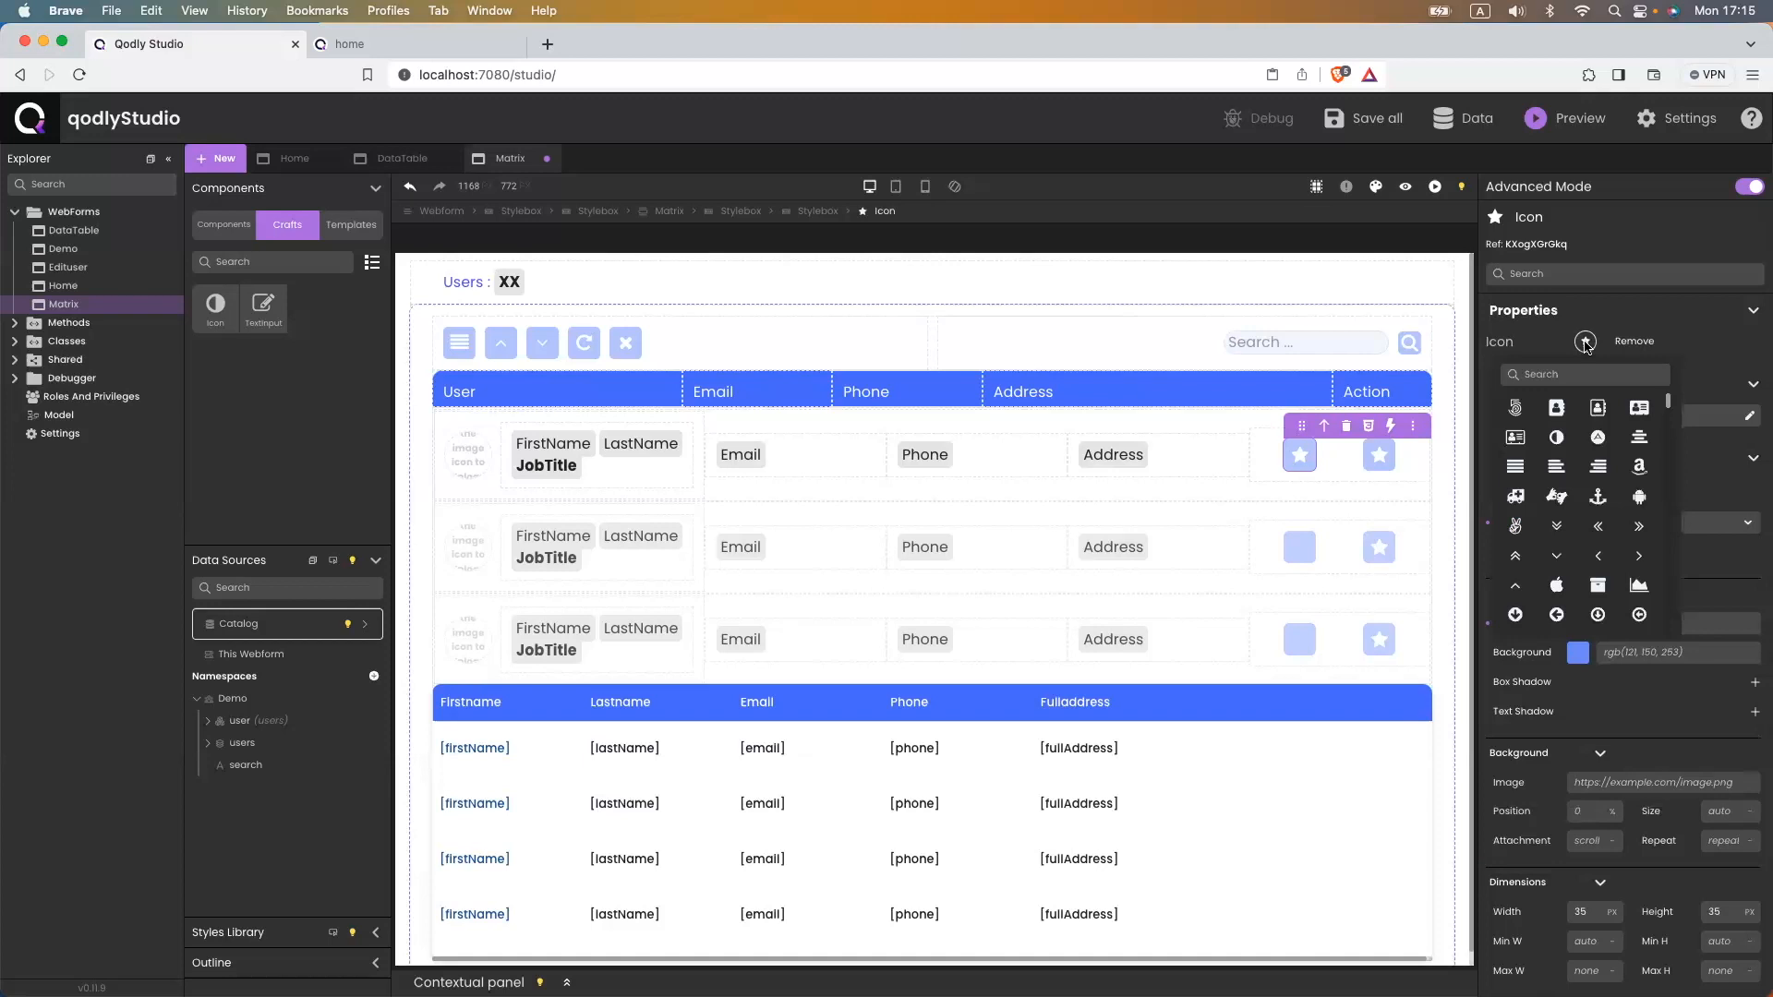
{"action": "left_click", "coordinate": [1566, 374]}
{"action": "type", "text": "pencil"}
{"action": "left_click", "coordinate": [1600, 407]}
- Set the second action icon to the trash delete icon
{"action": "left_click", "coordinate": [1378, 456]}
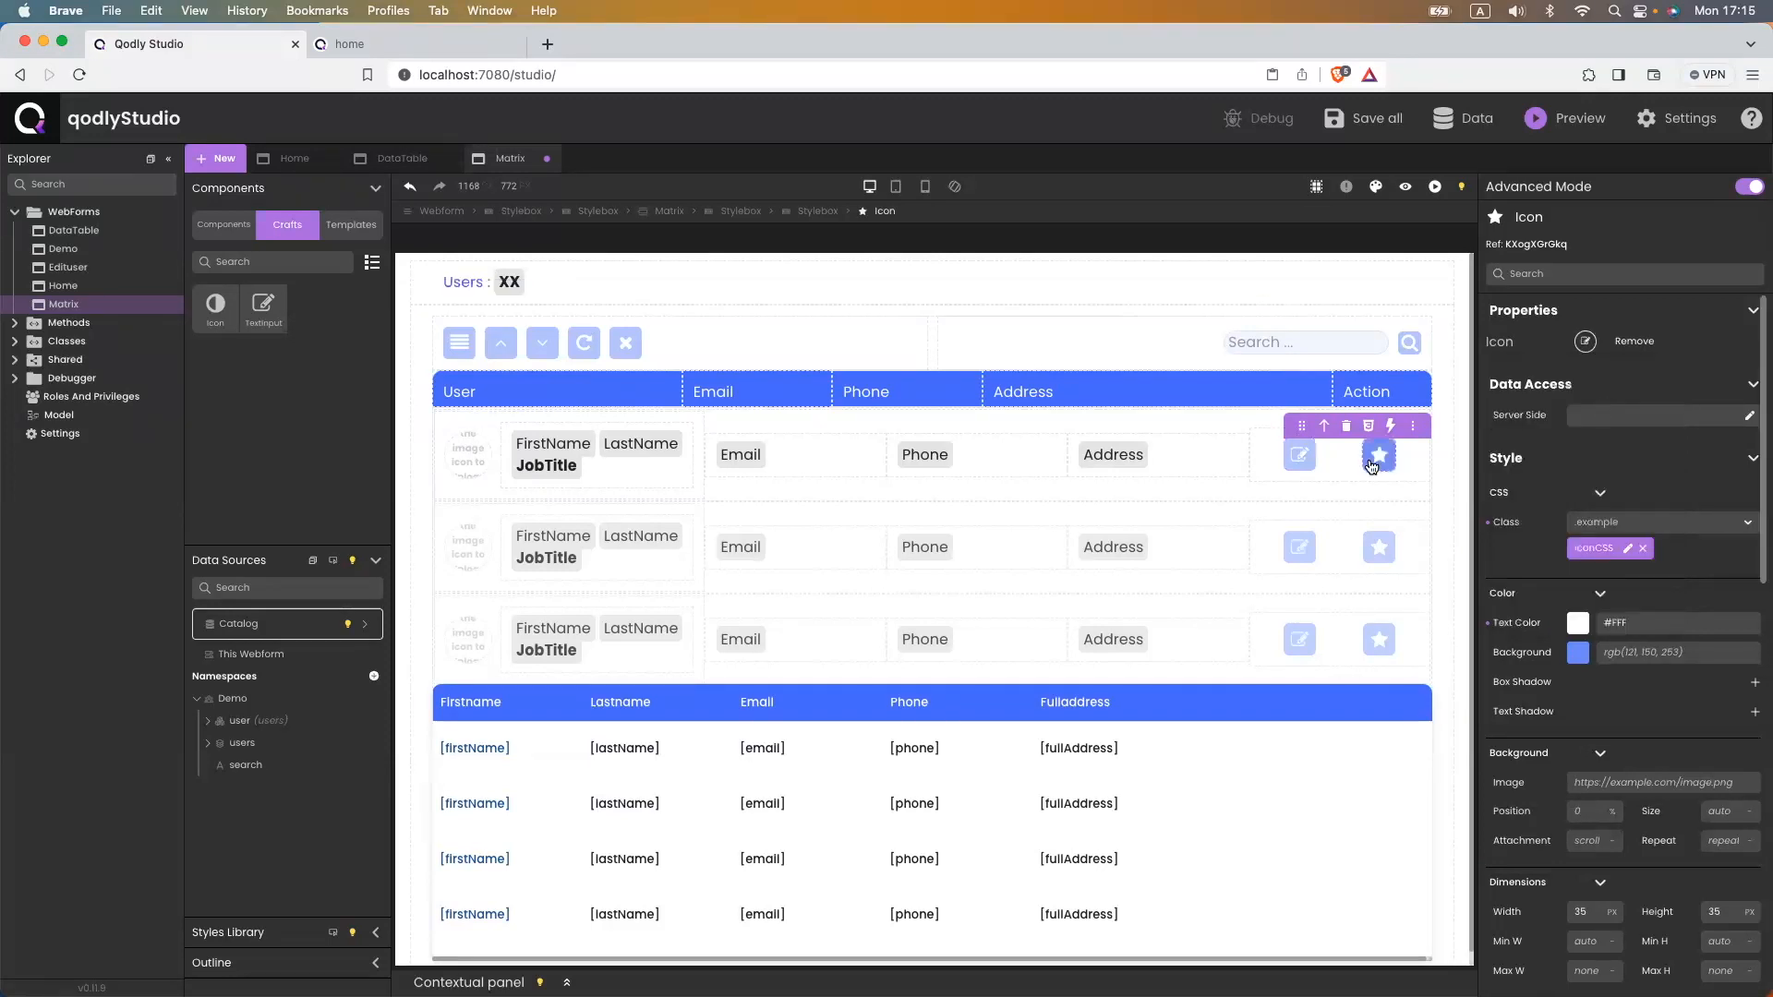
{"action": "left_click", "coordinate": [1584, 340]}
{"action": "left_click", "coordinate": [1567, 377]}
{"action": "type", "text": "trash"}
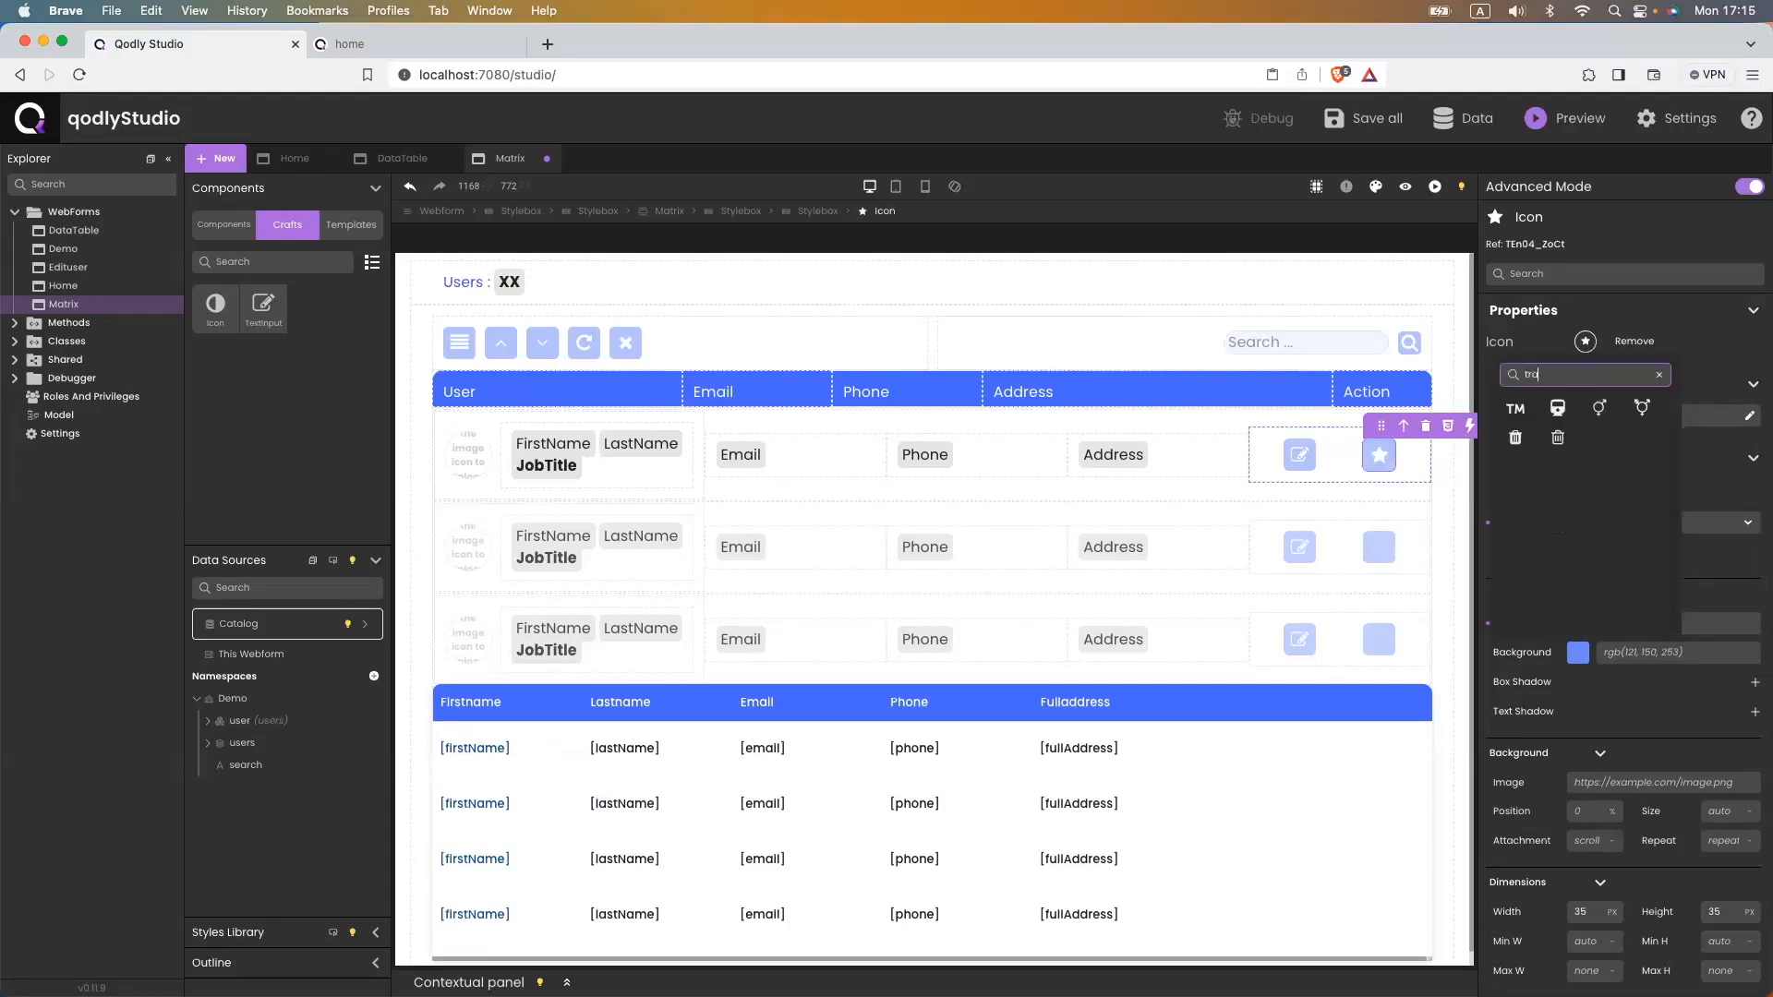
{"action": "left_click", "coordinate": [1558, 410]}
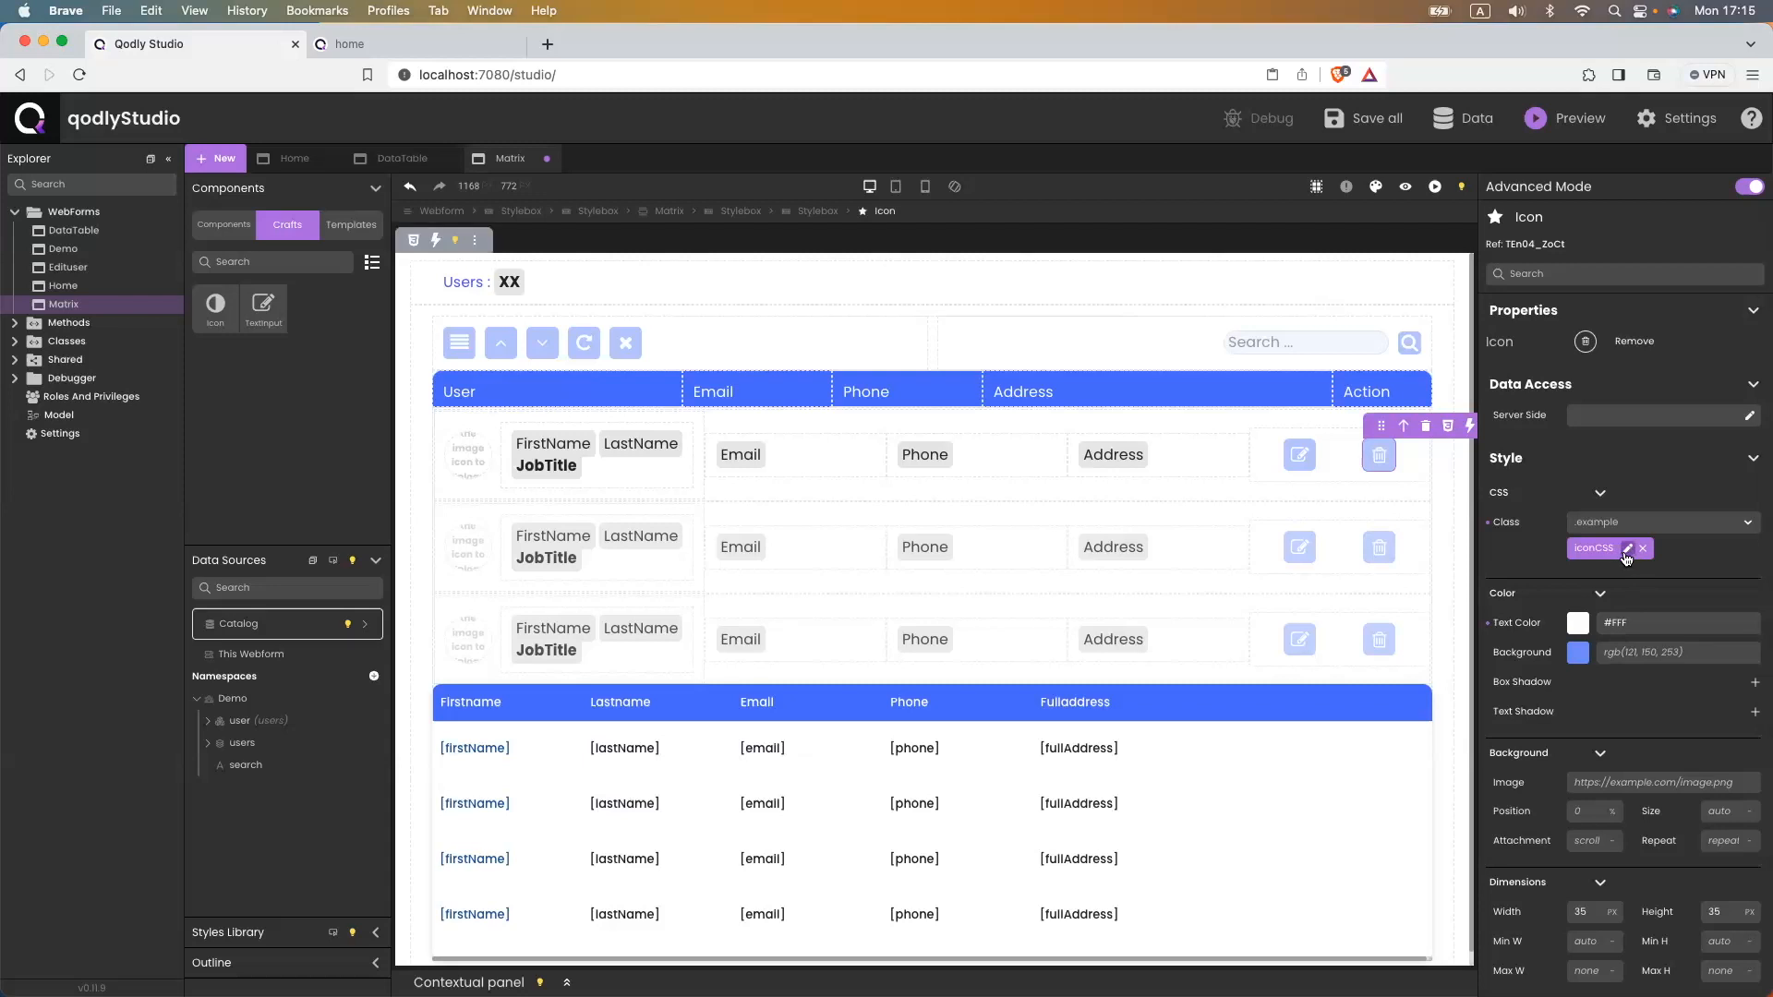
{"action": "left_click", "coordinate": [1627, 551]}
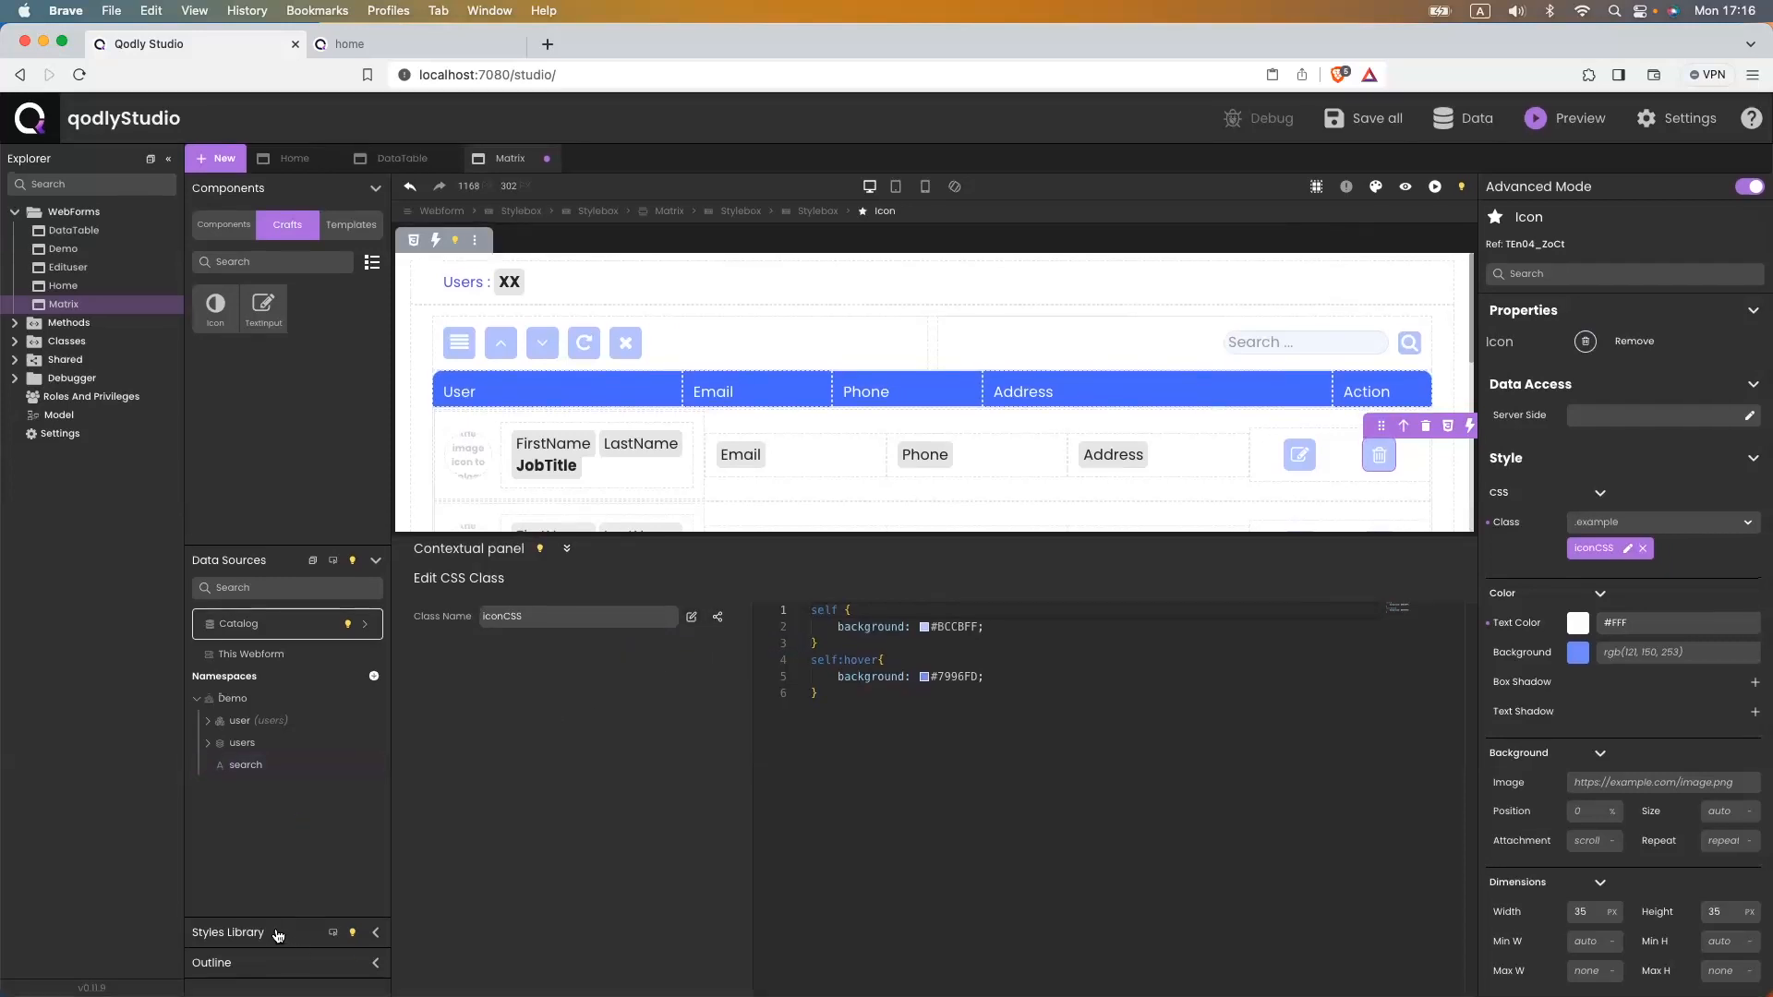
{"action": "left_click", "coordinate": [376, 933]}
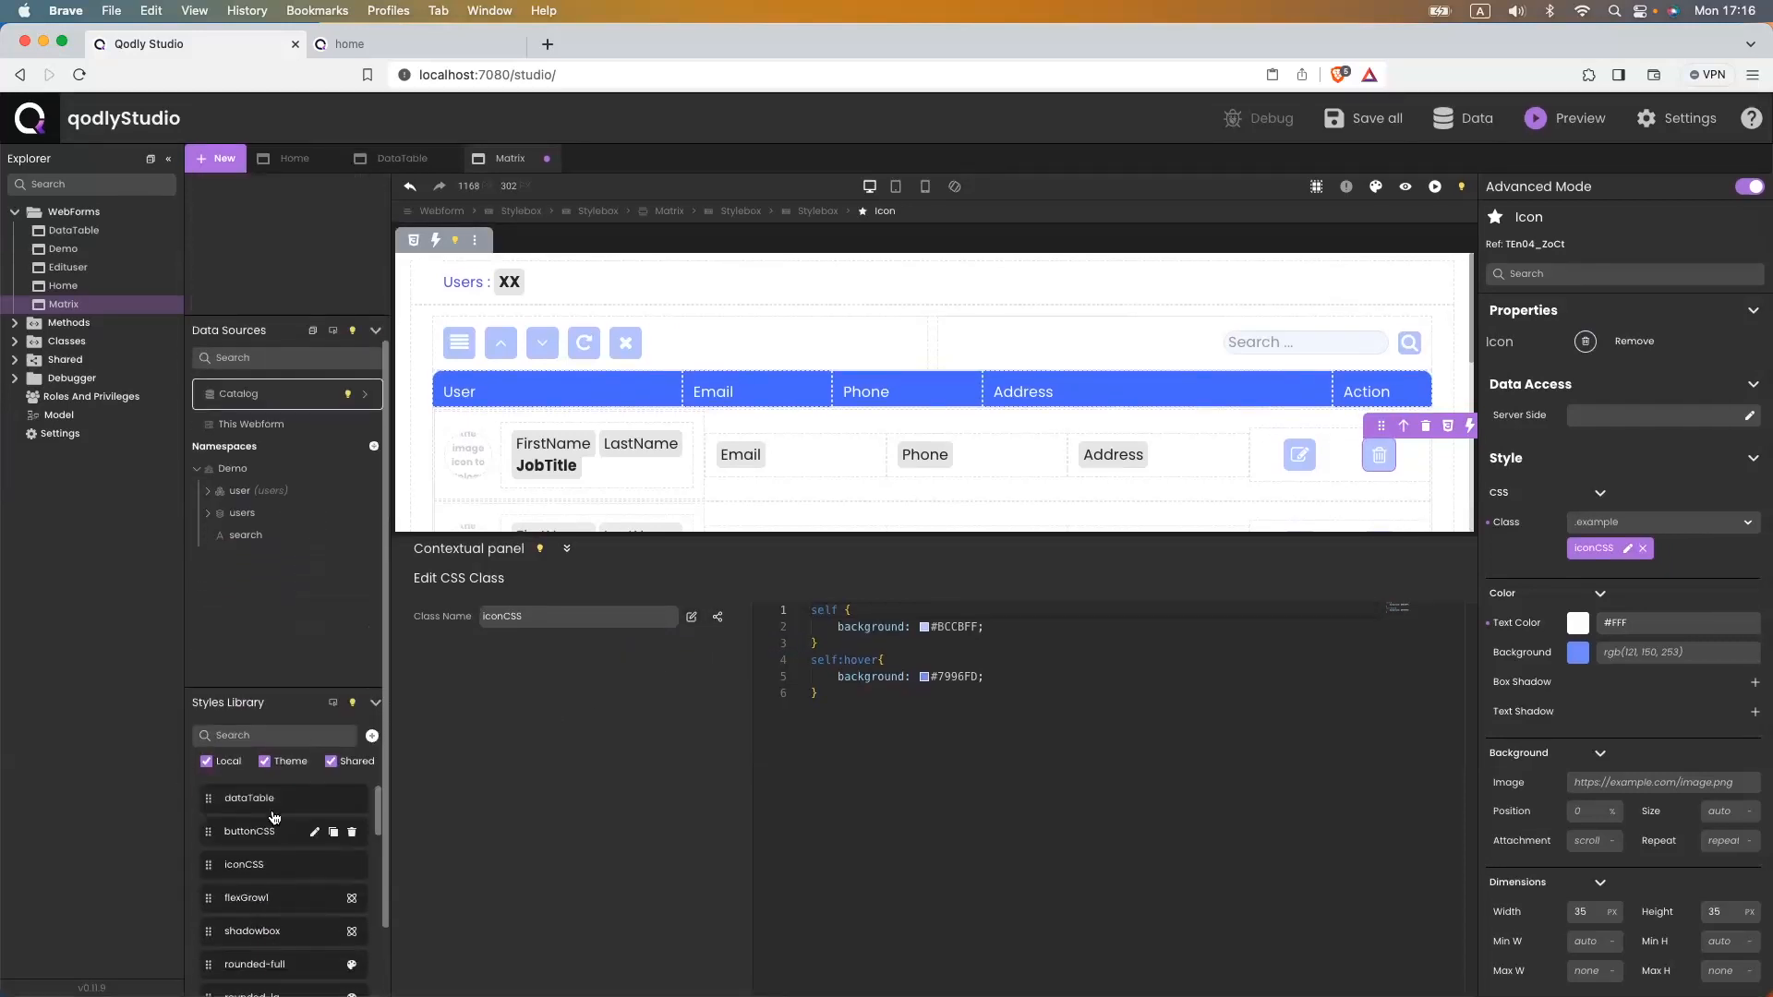
- Duplicate the iconCSS class as a new iconRemove class
{"action": "left_click", "coordinate": [264, 760]}
{"action": "left_click", "coordinate": [327, 763]}
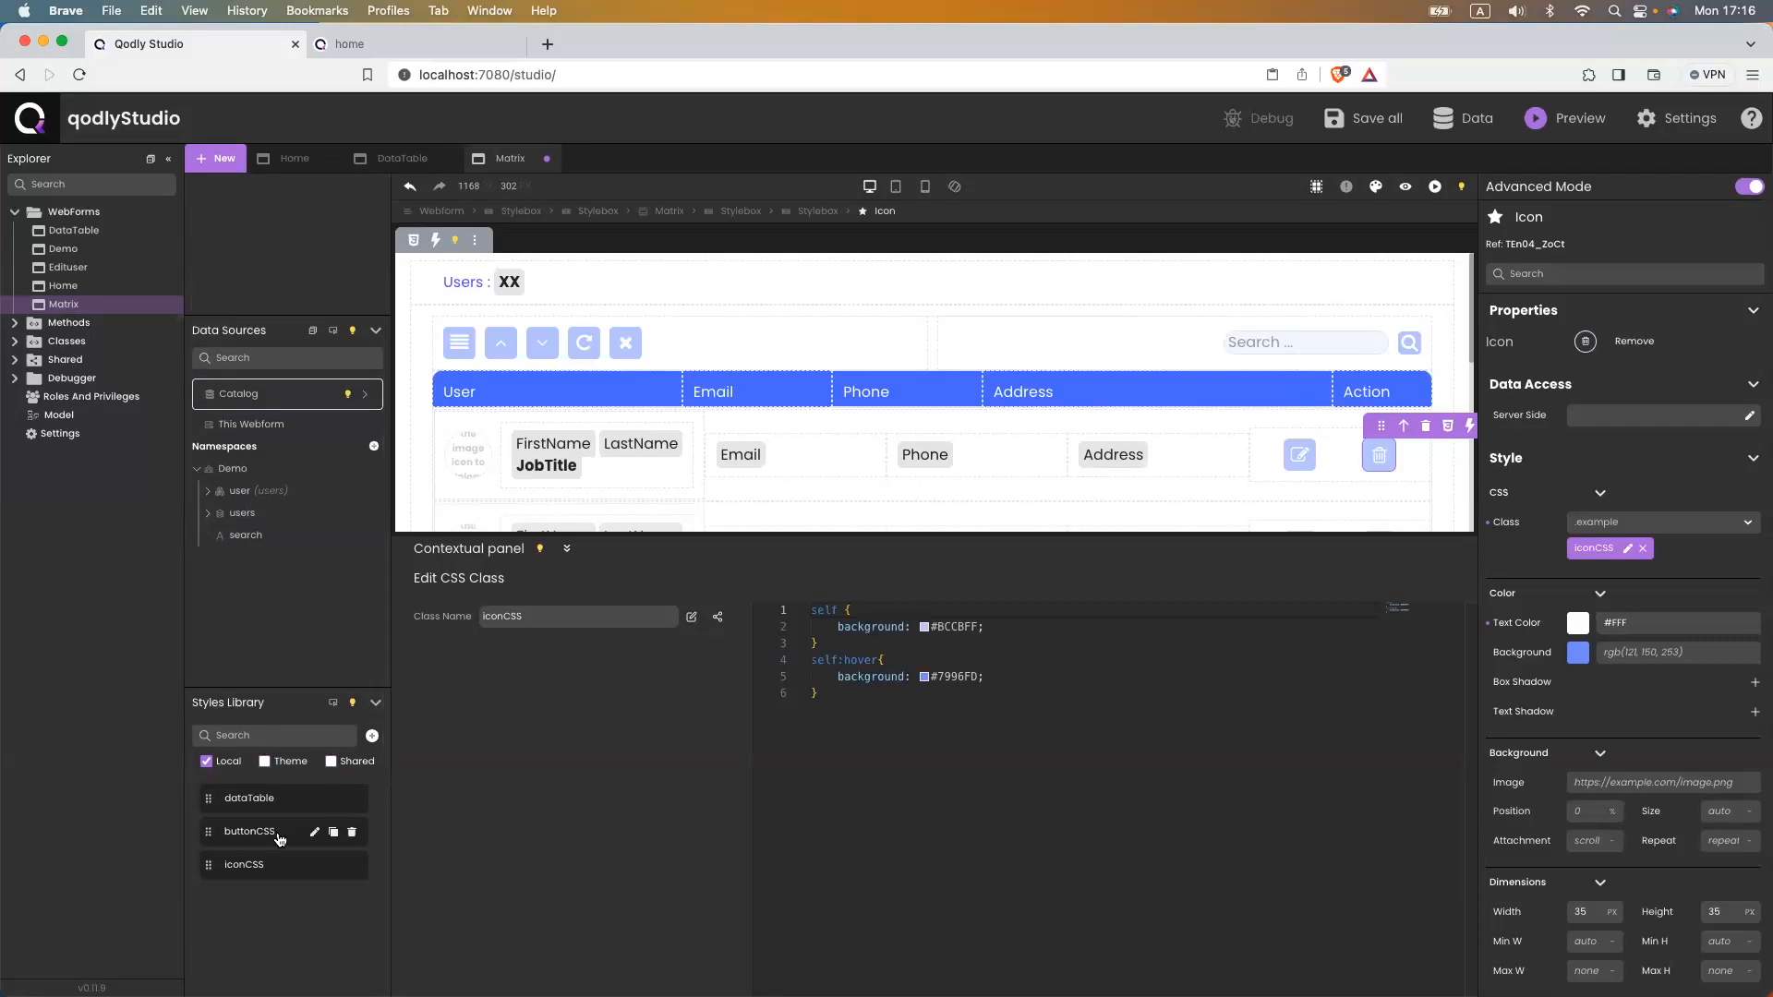
{"action": "left_click", "coordinate": [333, 866]}
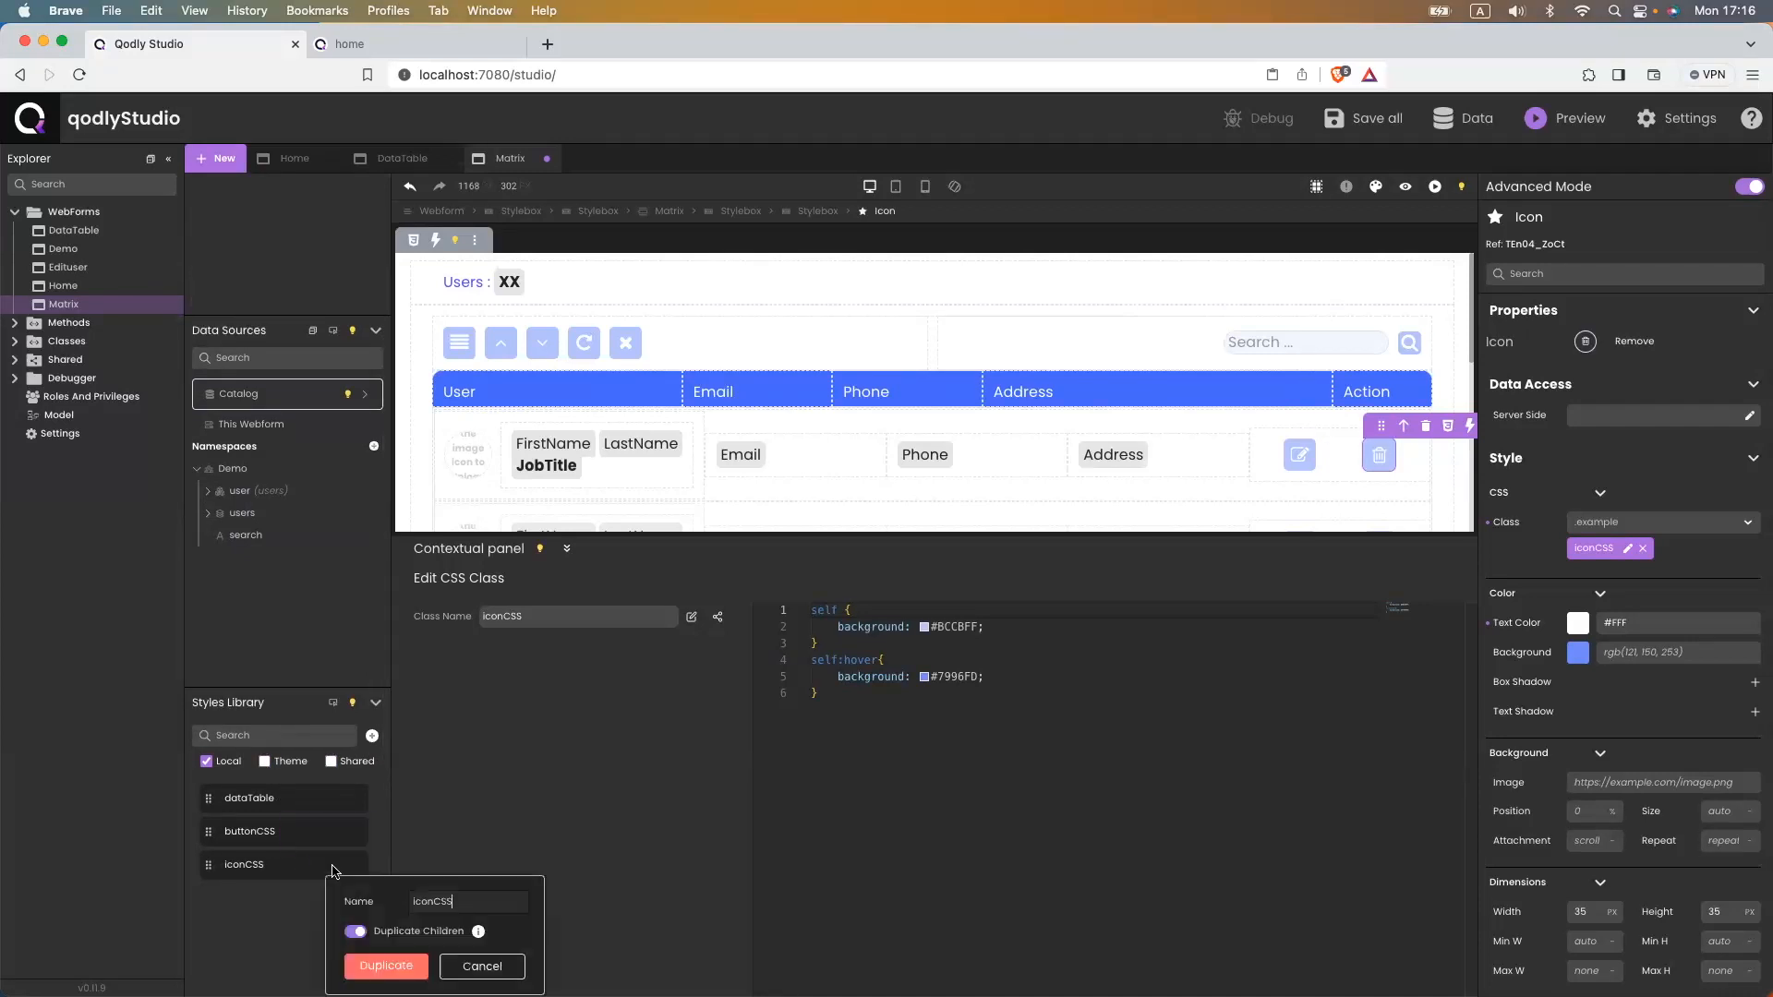
{"action": "left_click_drag", "start_coordinate": [454, 905], "coordinate": [430, 904]}
{"action": "type", "text": "Remove"}
{"action": "left_click", "coordinate": [385, 967]}
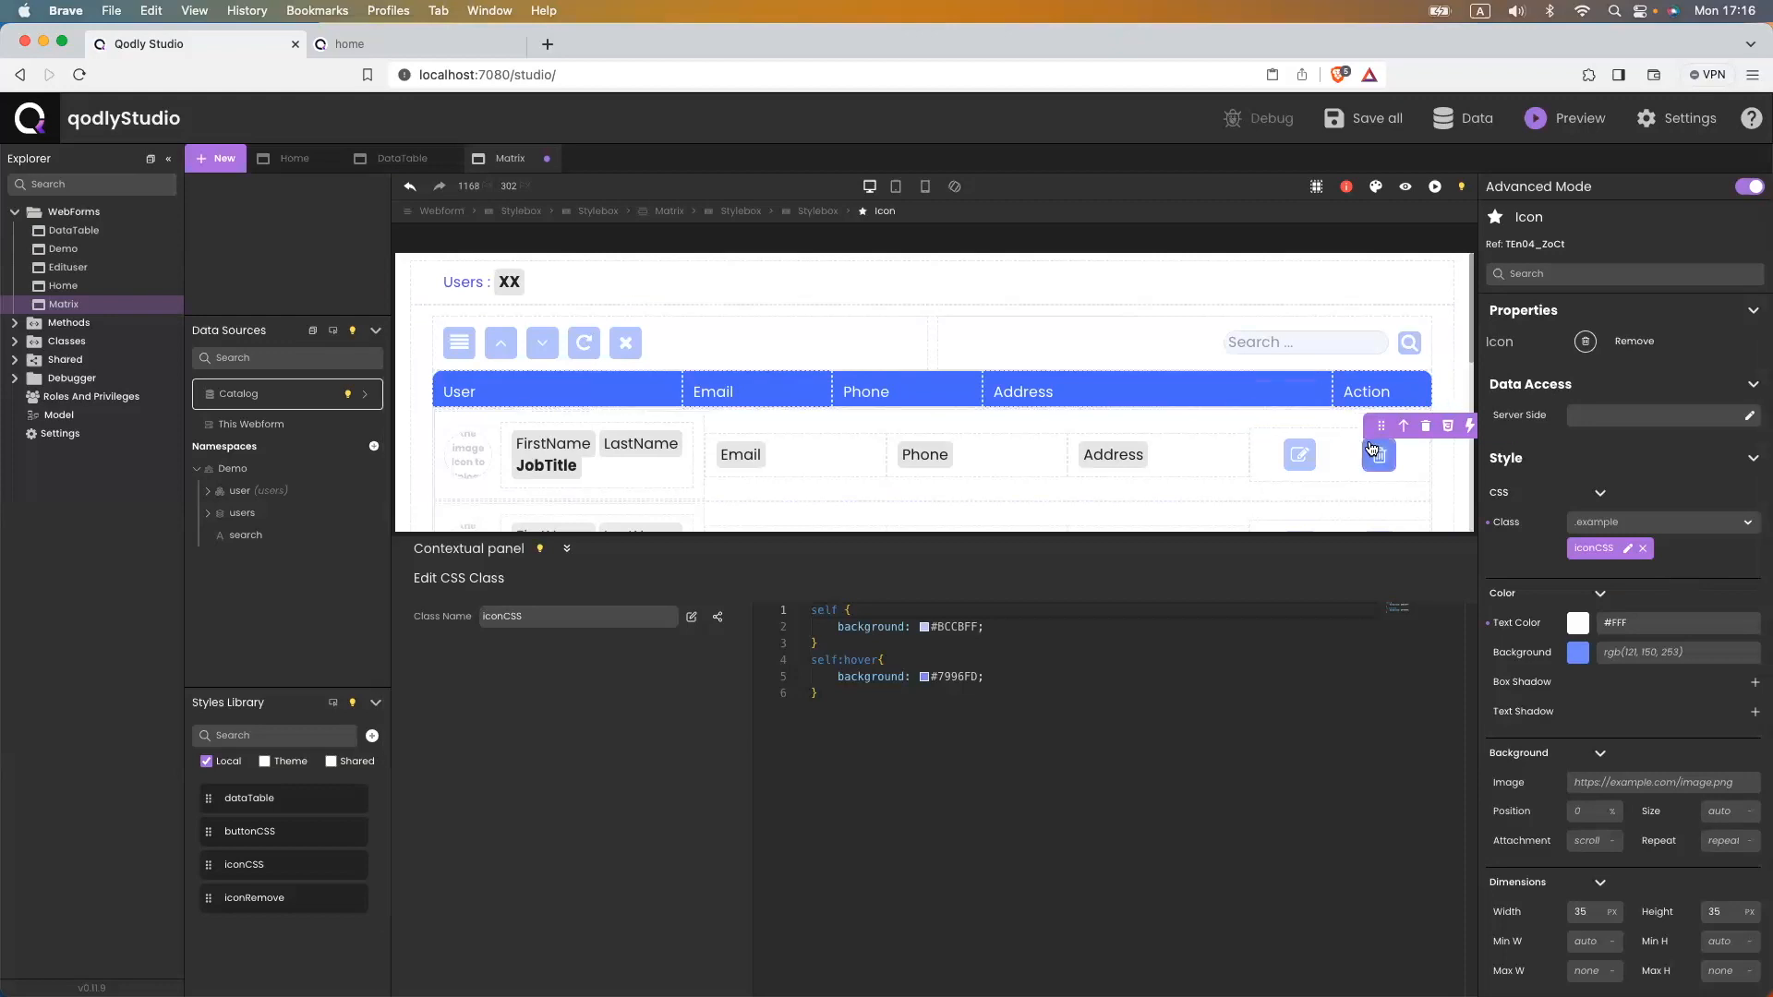
- Replace iconCSS with iconRemove on the trash icon
{"action": "left_click", "coordinate": [1642, 548]}
{"action": "left_click", "coordinate": [1625, 522]}
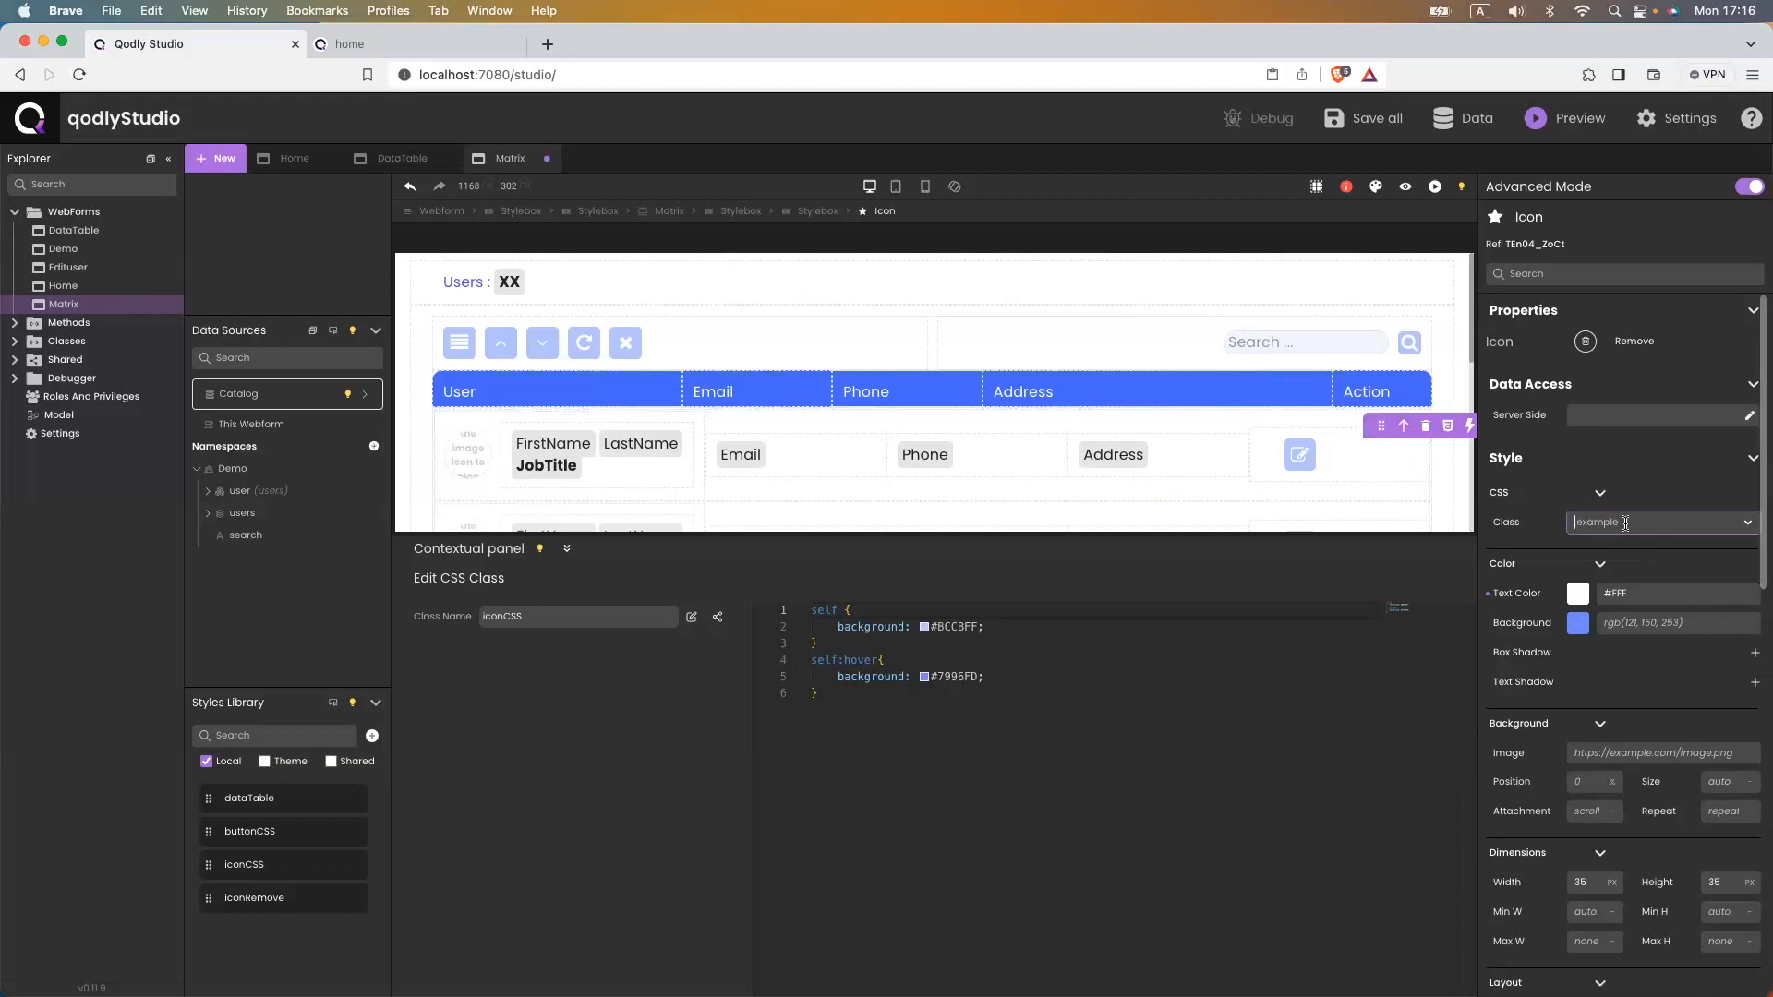
{"action": "type", "text": "icon"}
{"action": "key", "text": "Down"}
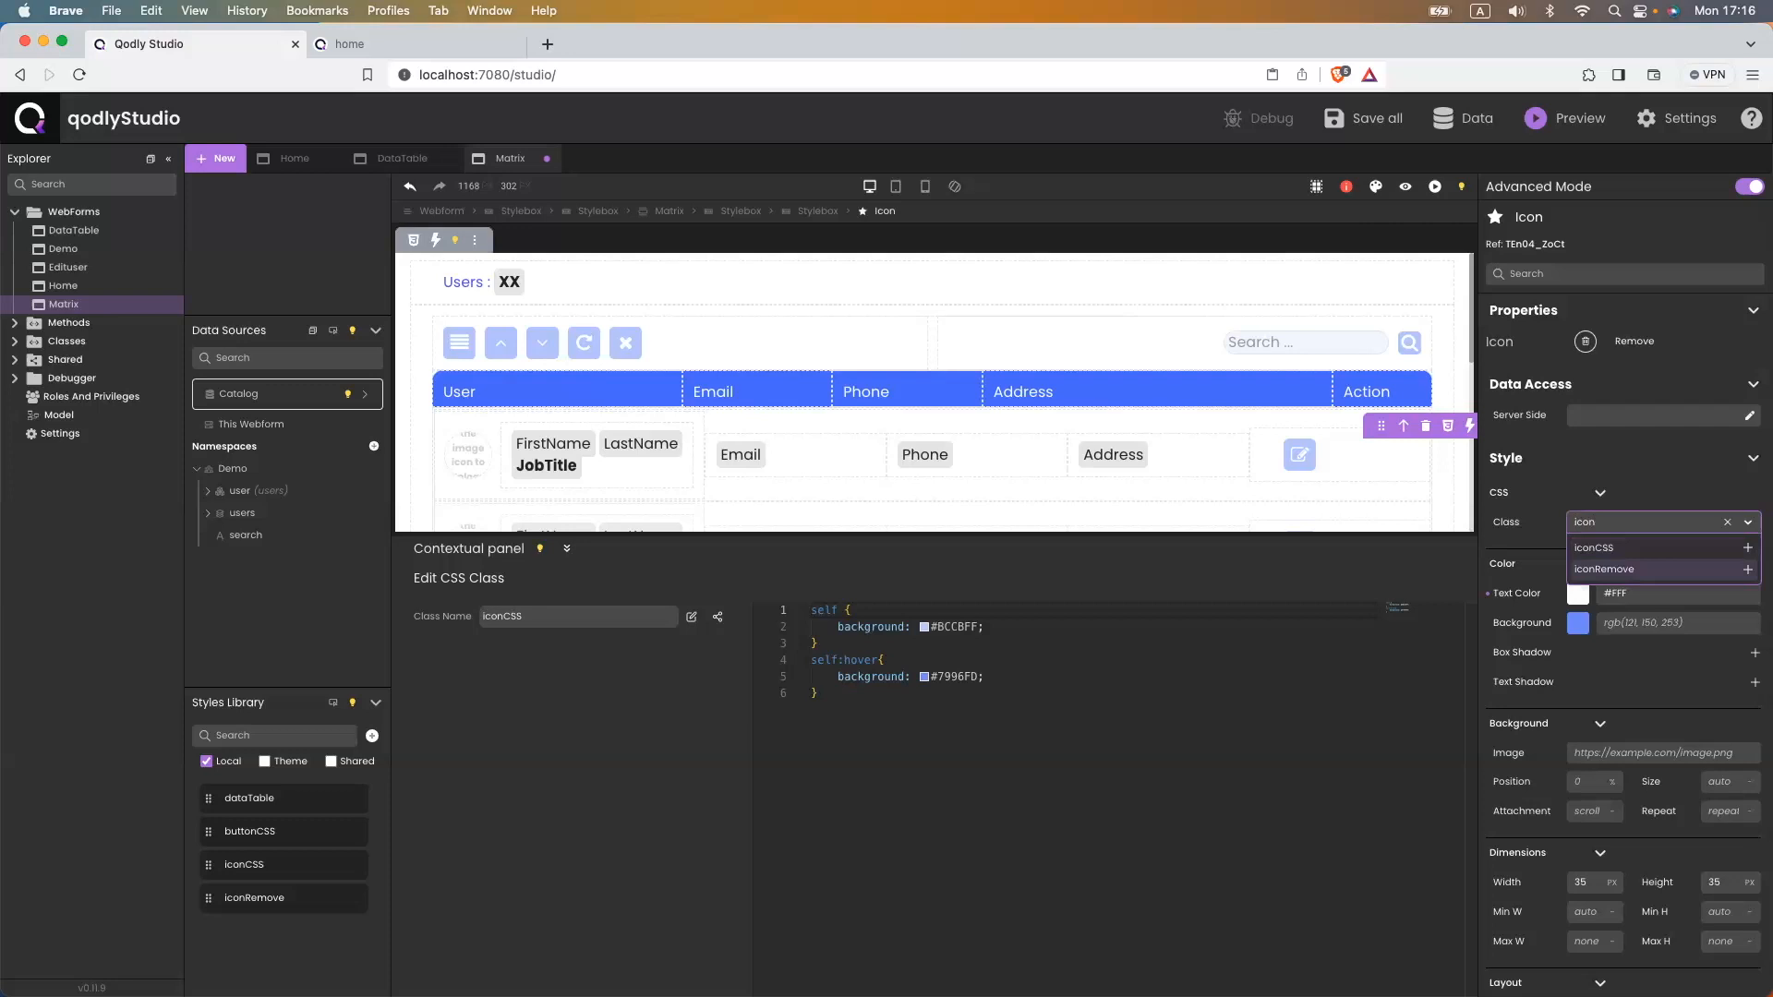
{"action": "key", "text": "Return"}
- Give iconRemove a #F6BCBC background and #EB6F70 hover background, then save
{"action": "left_click", "coordinate": [1649, 548]}
{"action": "double_click", "coordinate": [951, 627]}
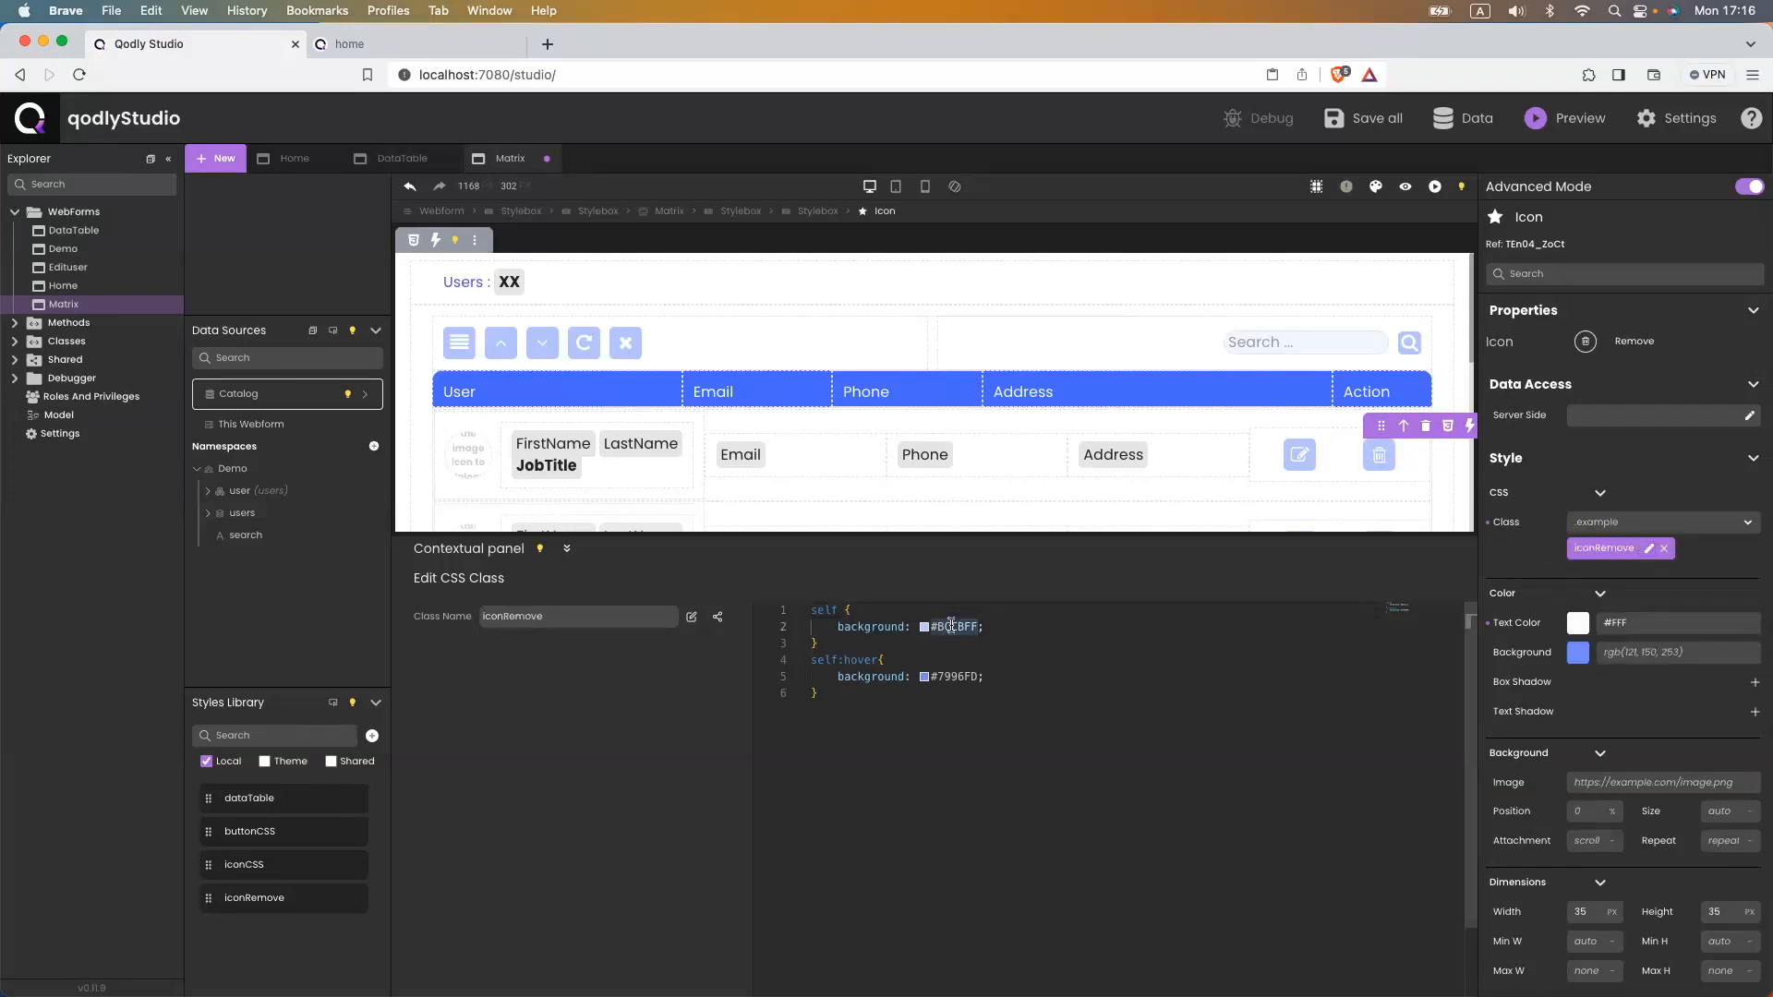
{"action": "type", "text": "#F6"}
{"action": "type", "text": "BC"}
{"action": "type", "text": "#EB"}
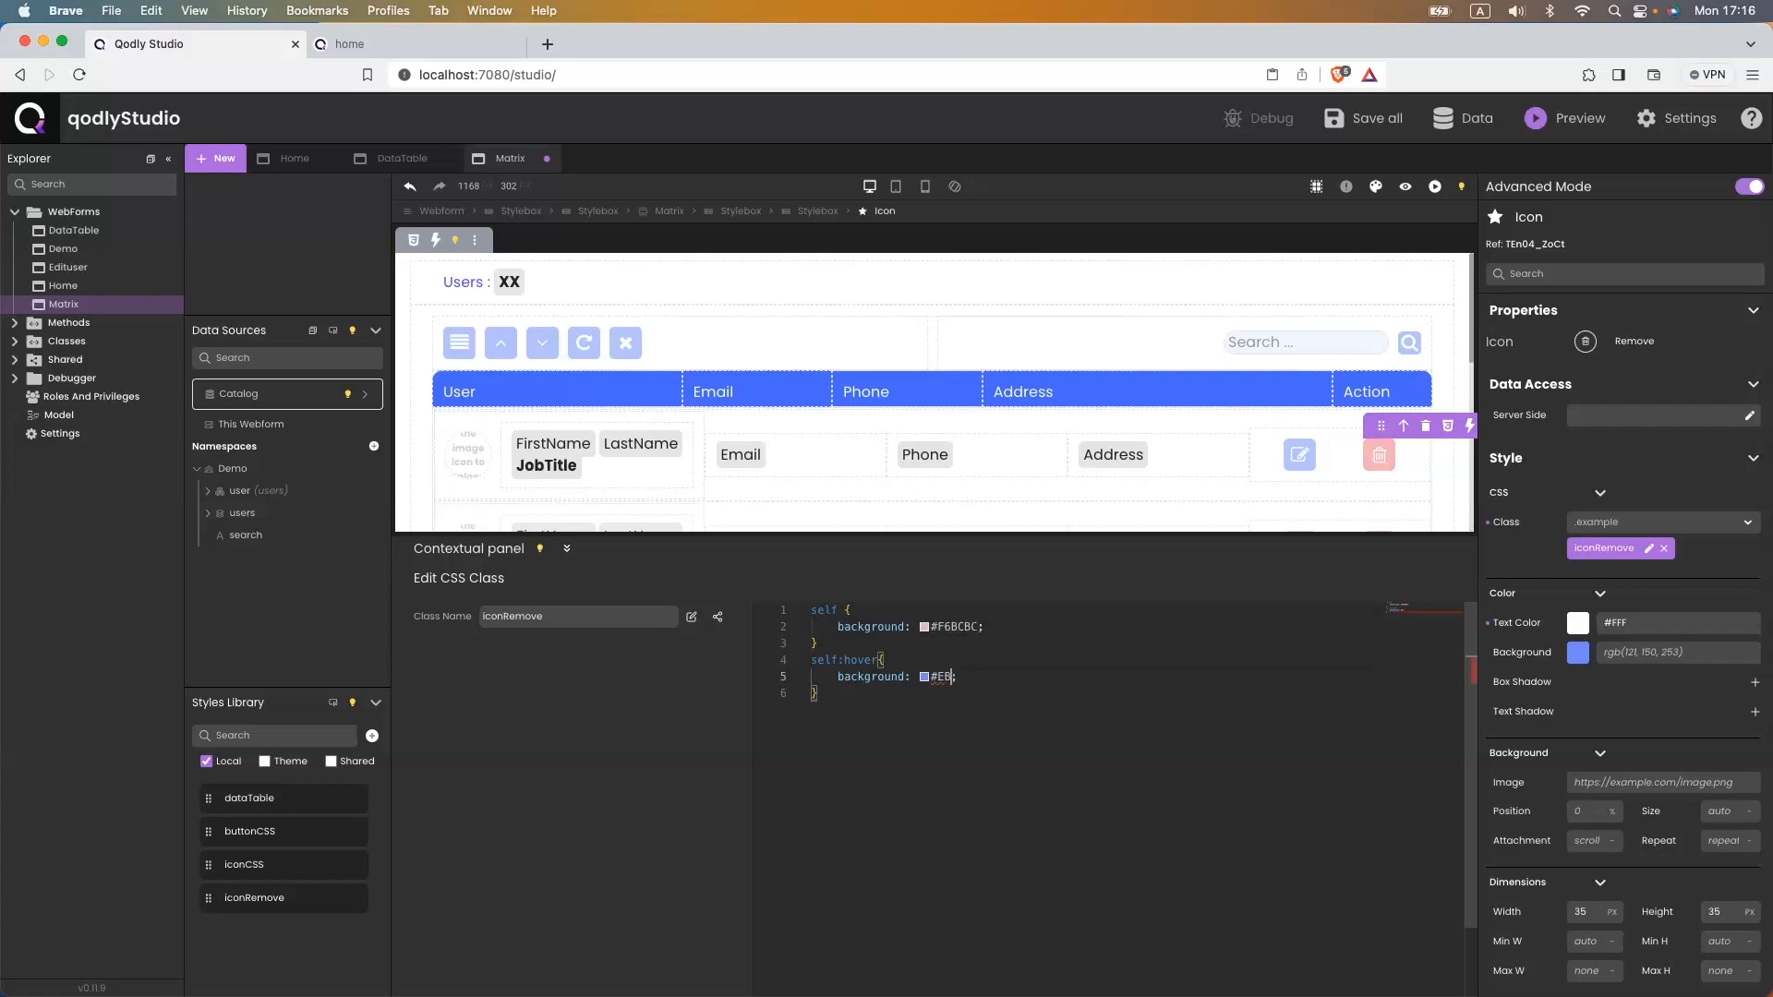
{"action": "type", "text": "67"}
{"action": "type", "text": "70"}
{"action": "key", "text": "super+s"}
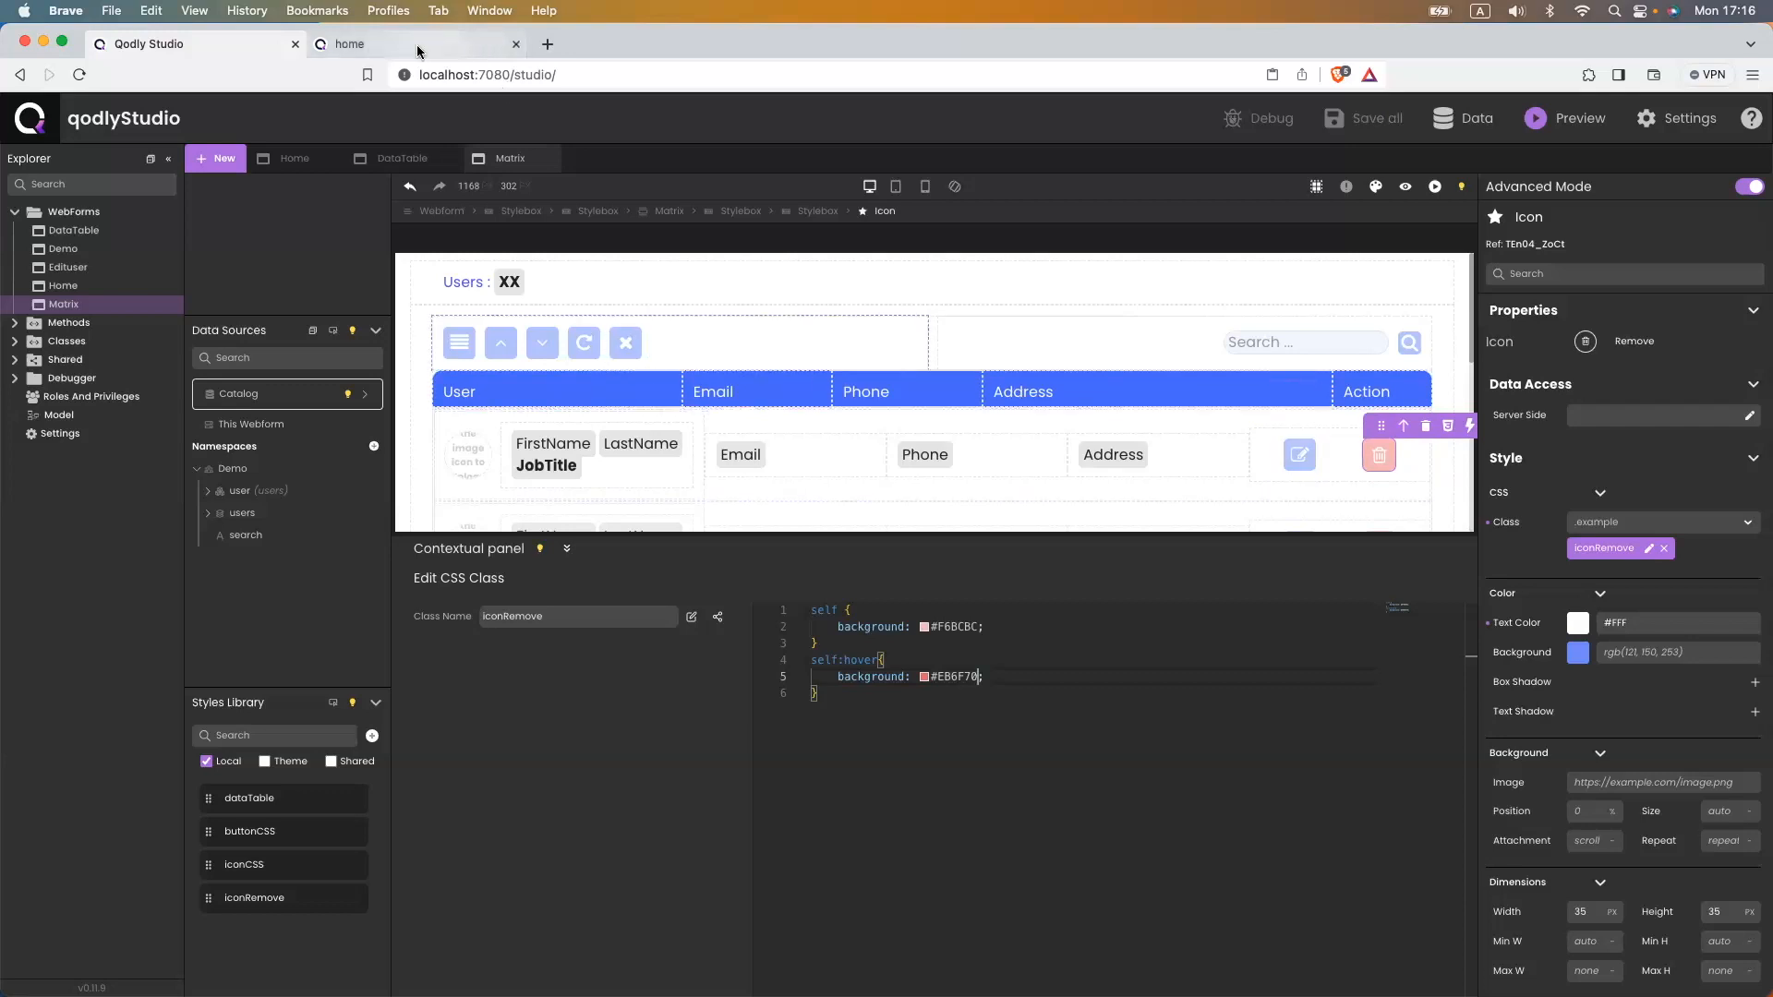
{"action": "left_click", "coordinate": [457, 44]}
{"action": "left_click", "coordinate": [460, 67]}
{"action": "key", "text": "Return"}
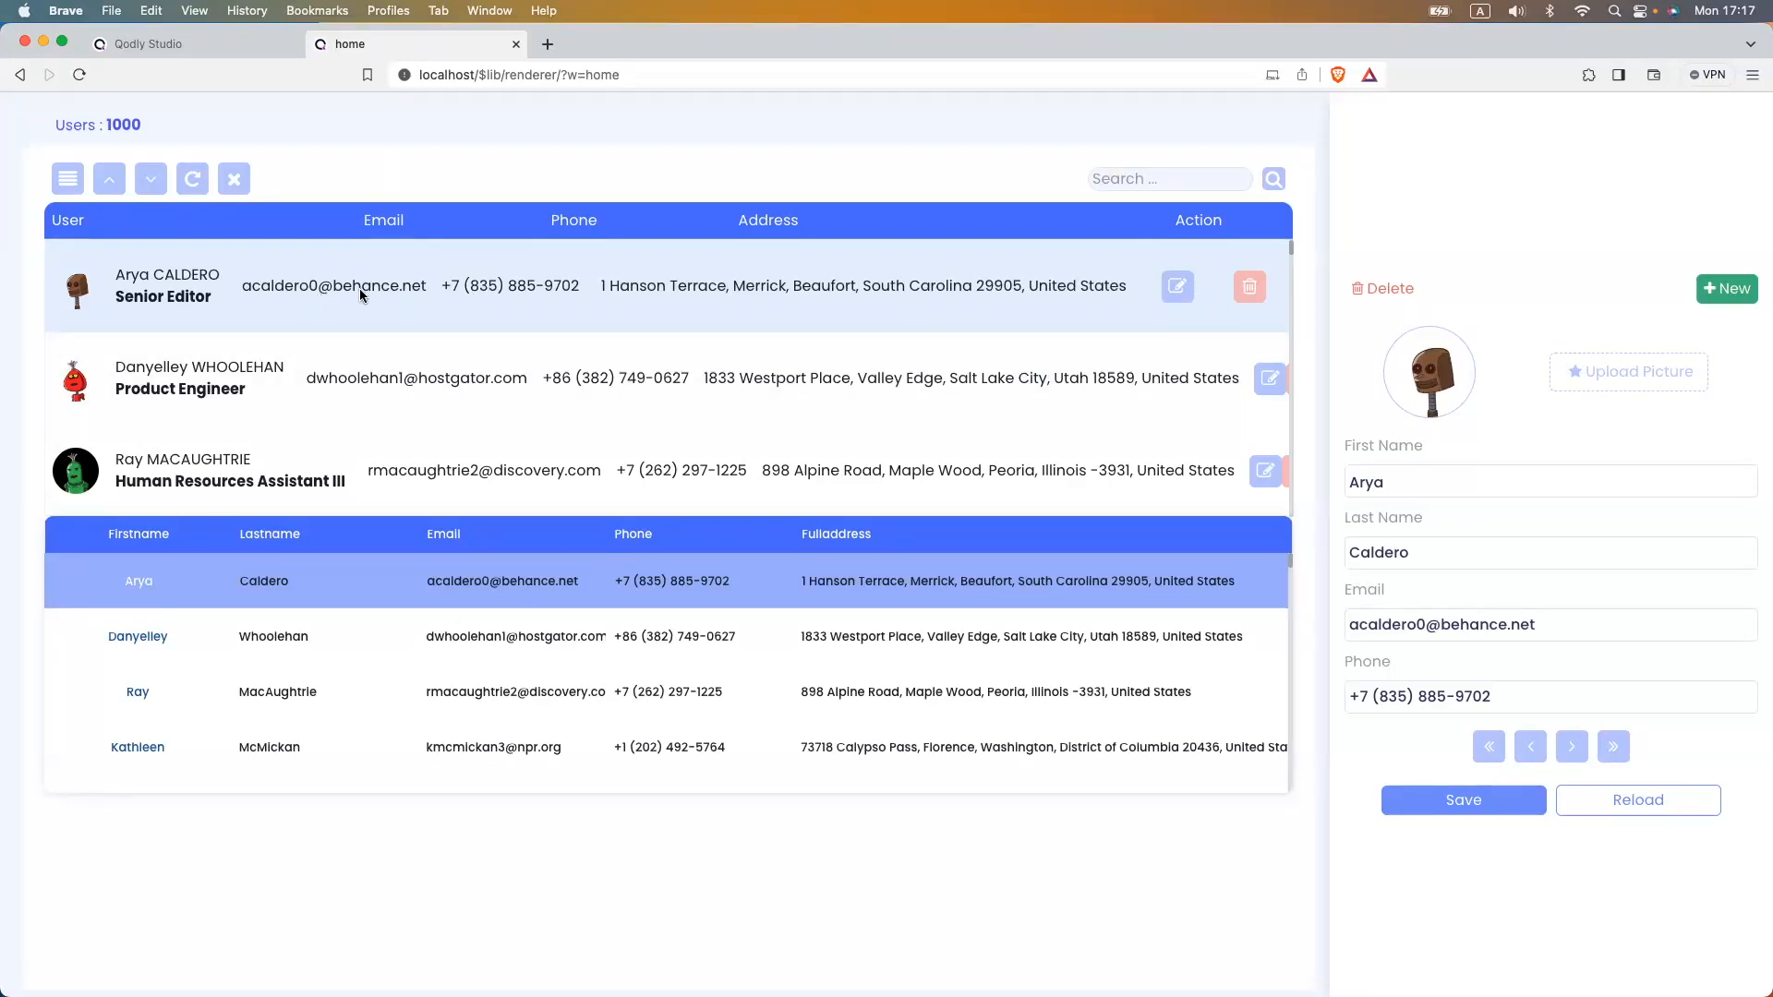
{"action": "left_click", "coordinate": [174, 45]}
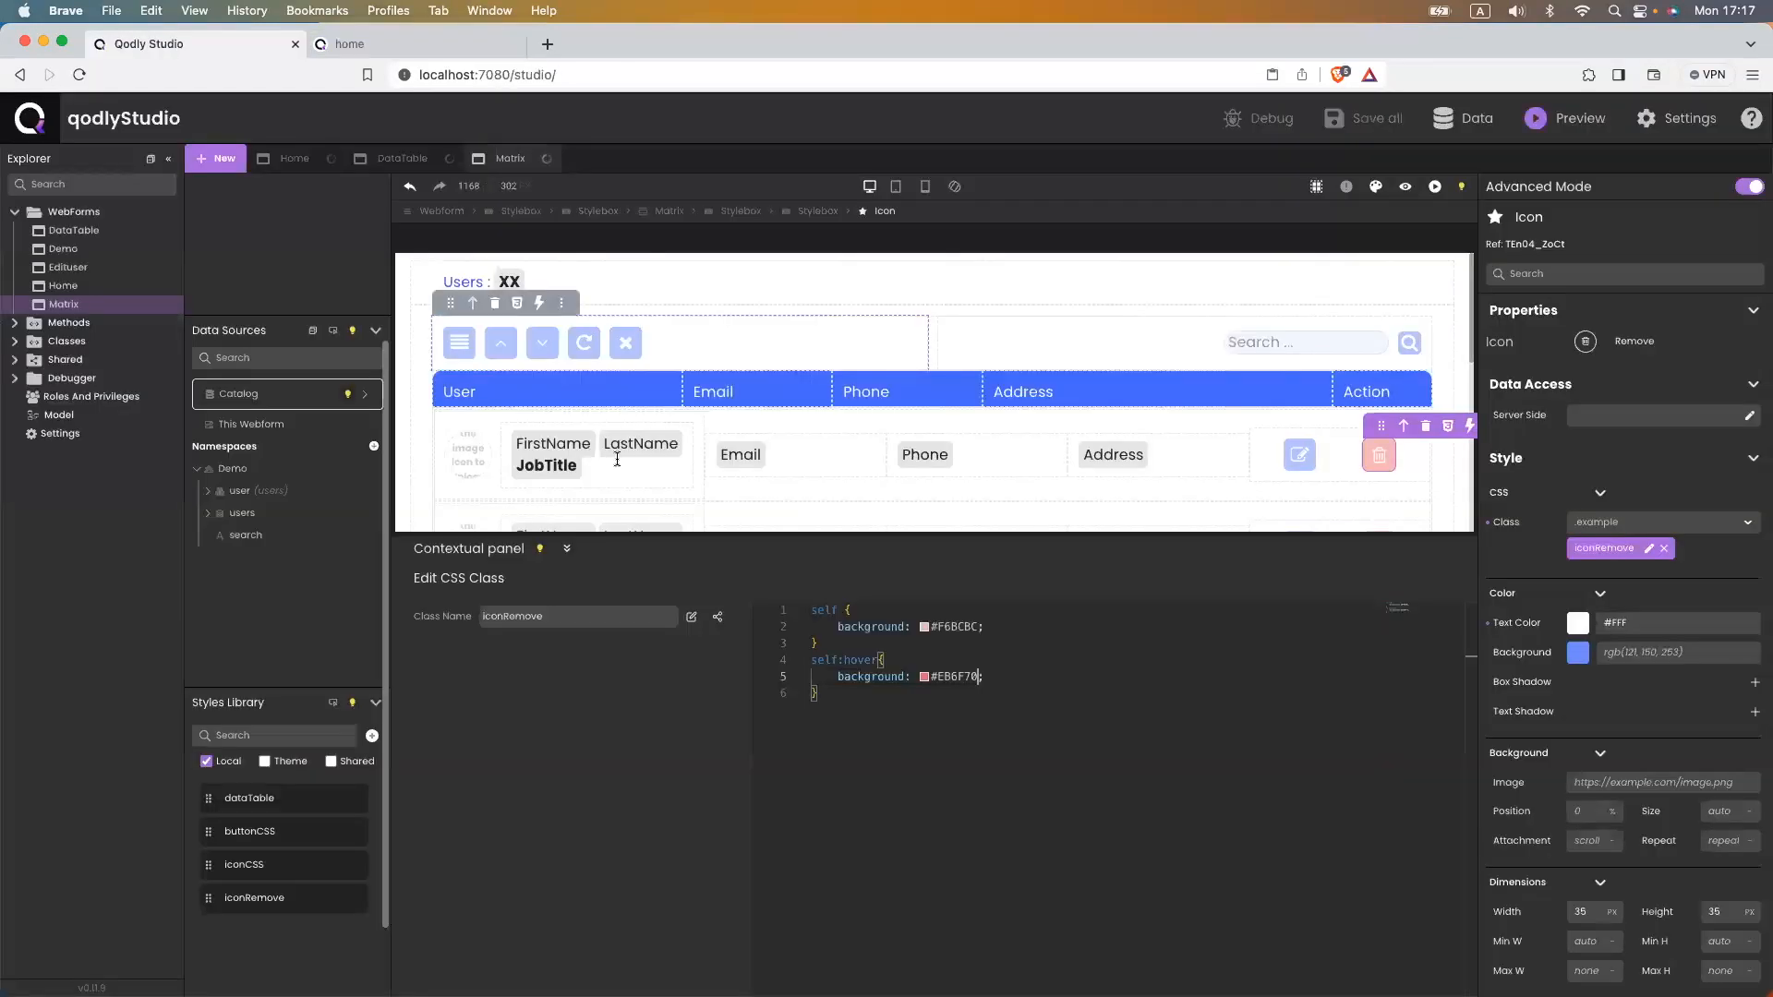
- Set the User cell width to 25% and the Email cell width to 15%
{"action": "left_click", "coordinate": [677, 392]}
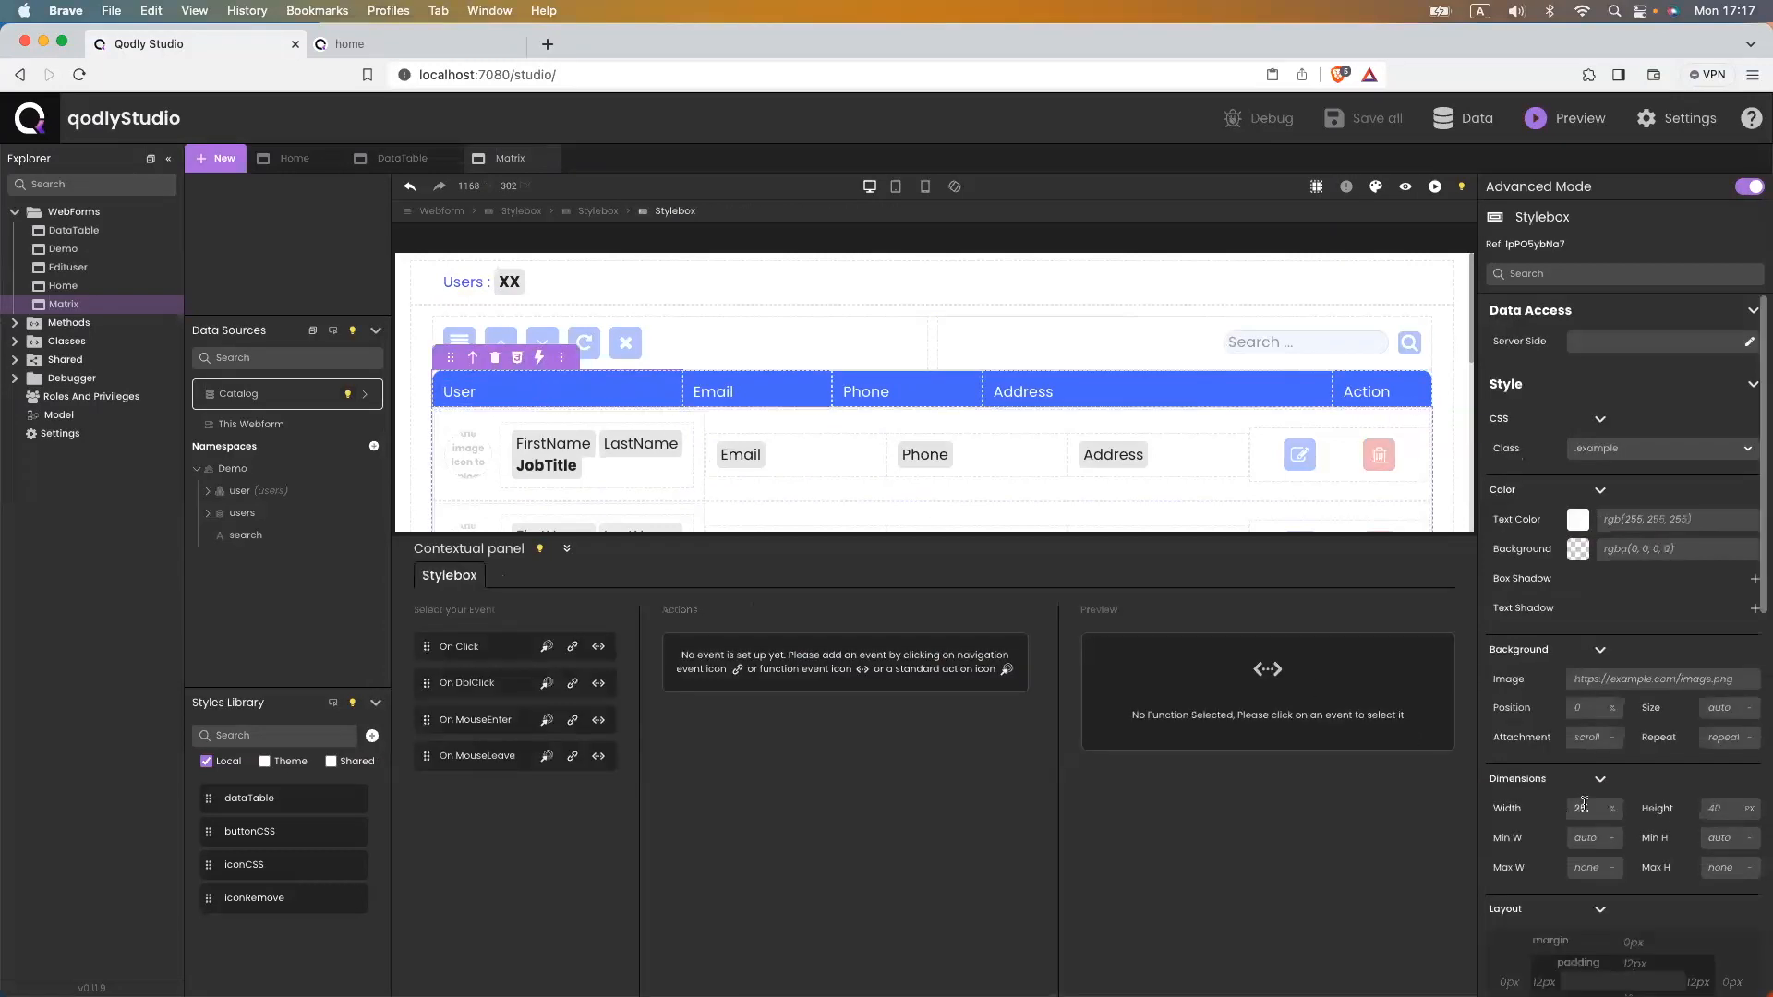
{"action": "left_click", "coordinate": [695, 416]}
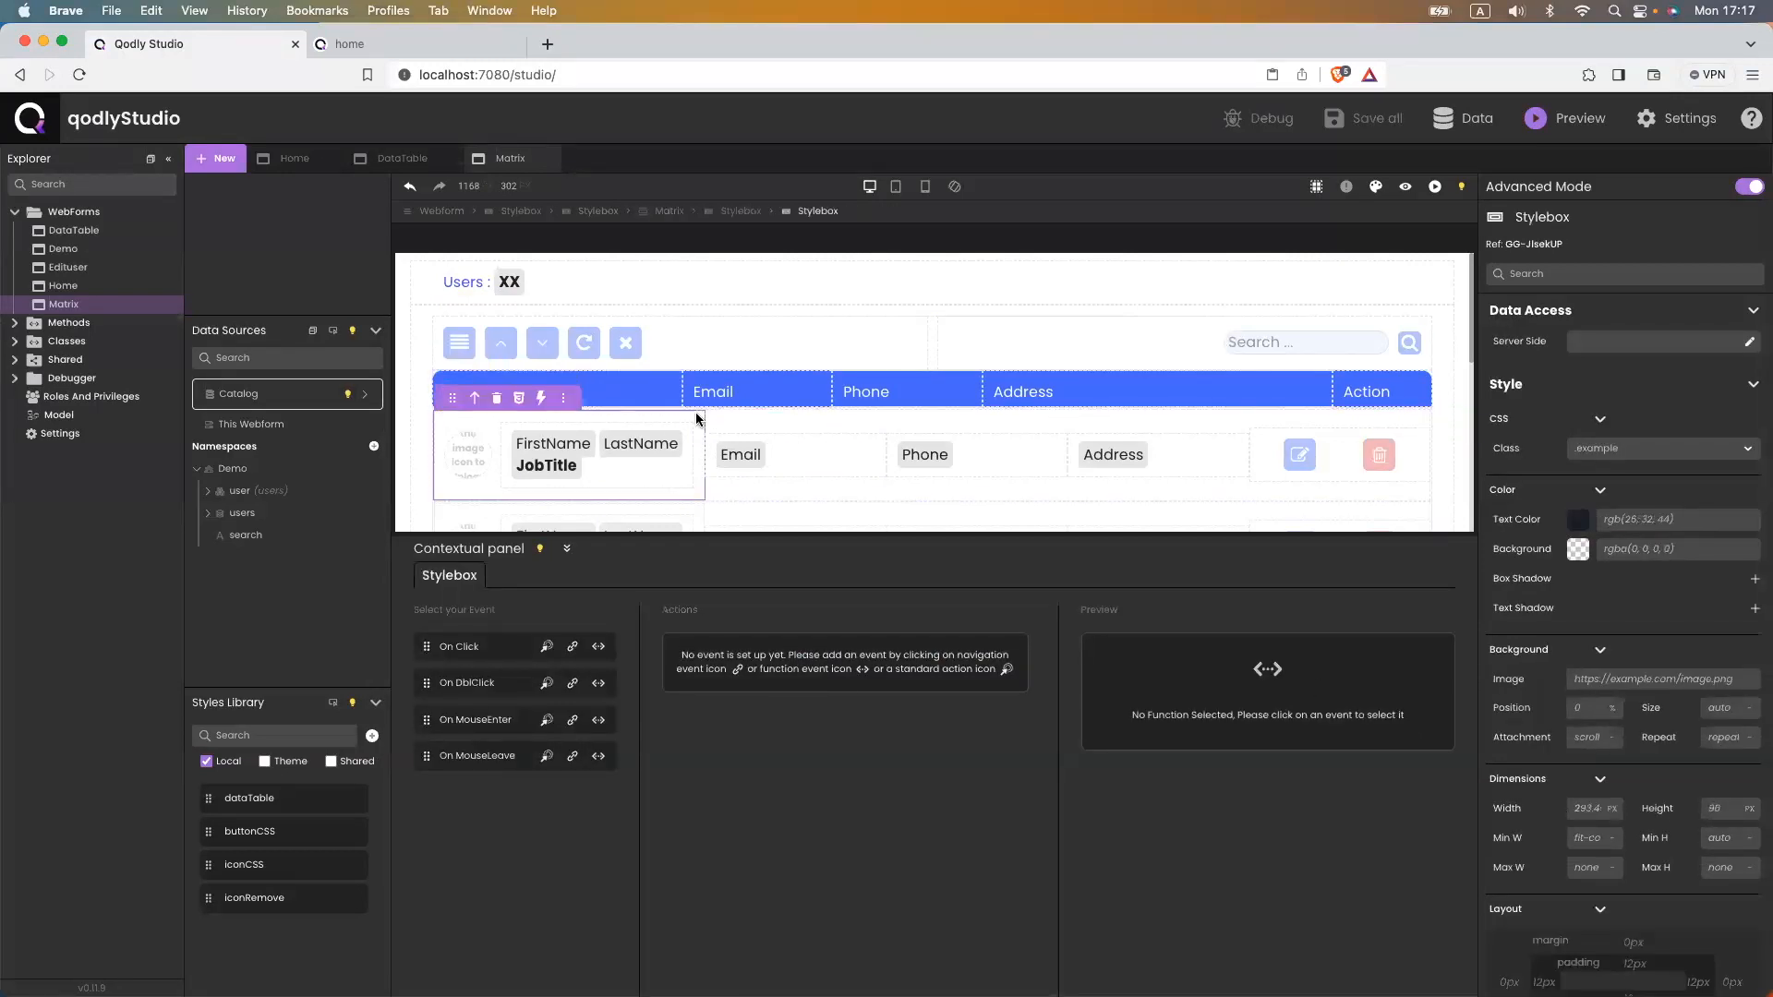
{"action": "left_click", "coordinate": [1588, 808]}
{"action": "type", "text": "25%"}
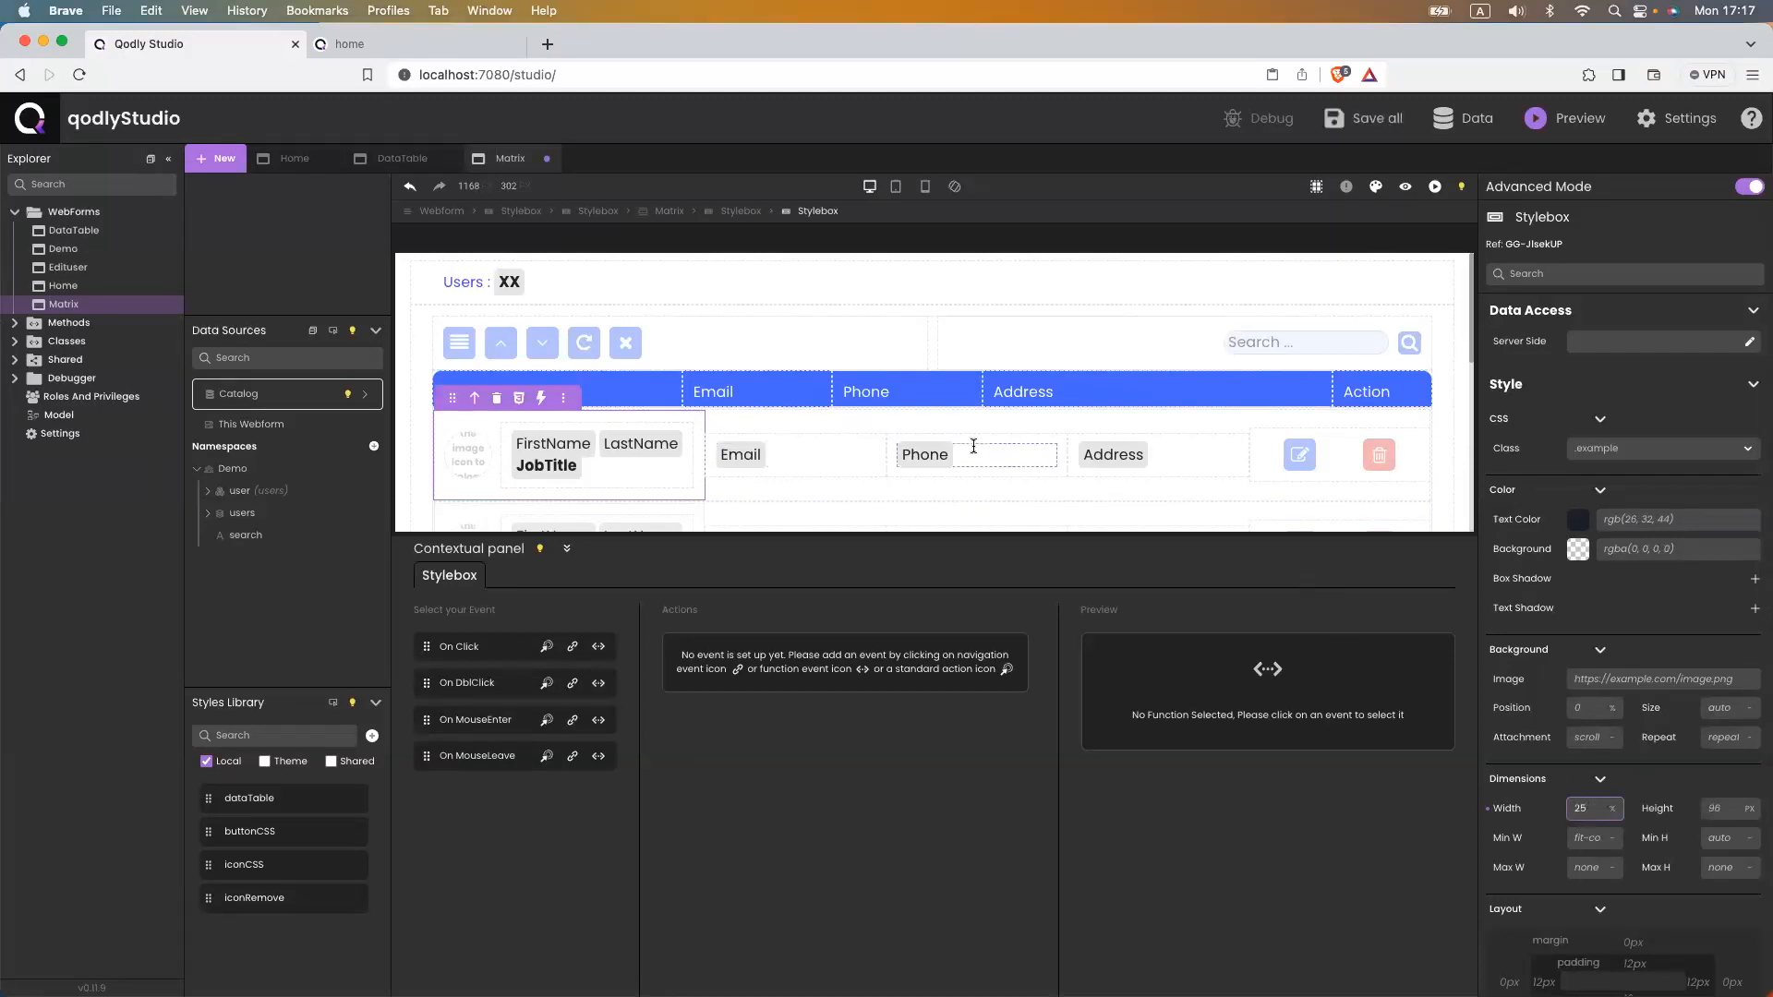
{"action": "left_click", "coordinate": [880, 446]}
{"action": "left_click", "coordinate": [1583, 804]}
{"action": "type", "text": "15"}
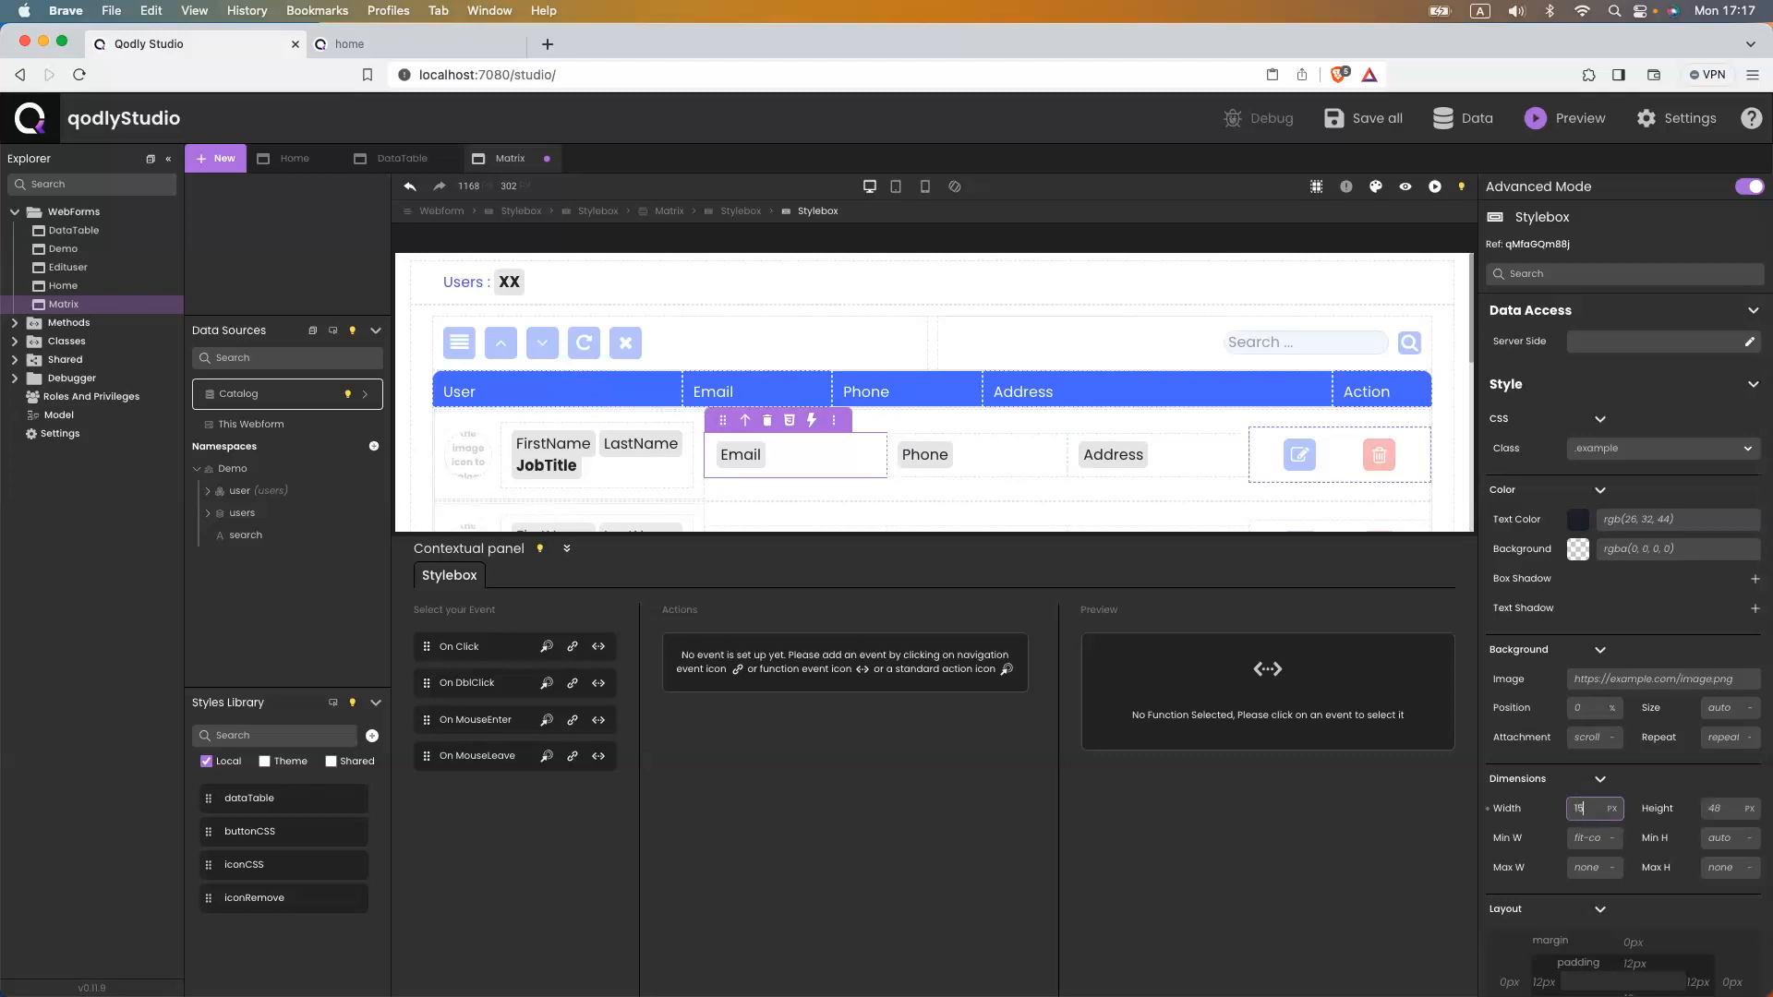
{"action": "type", "text": "%"}
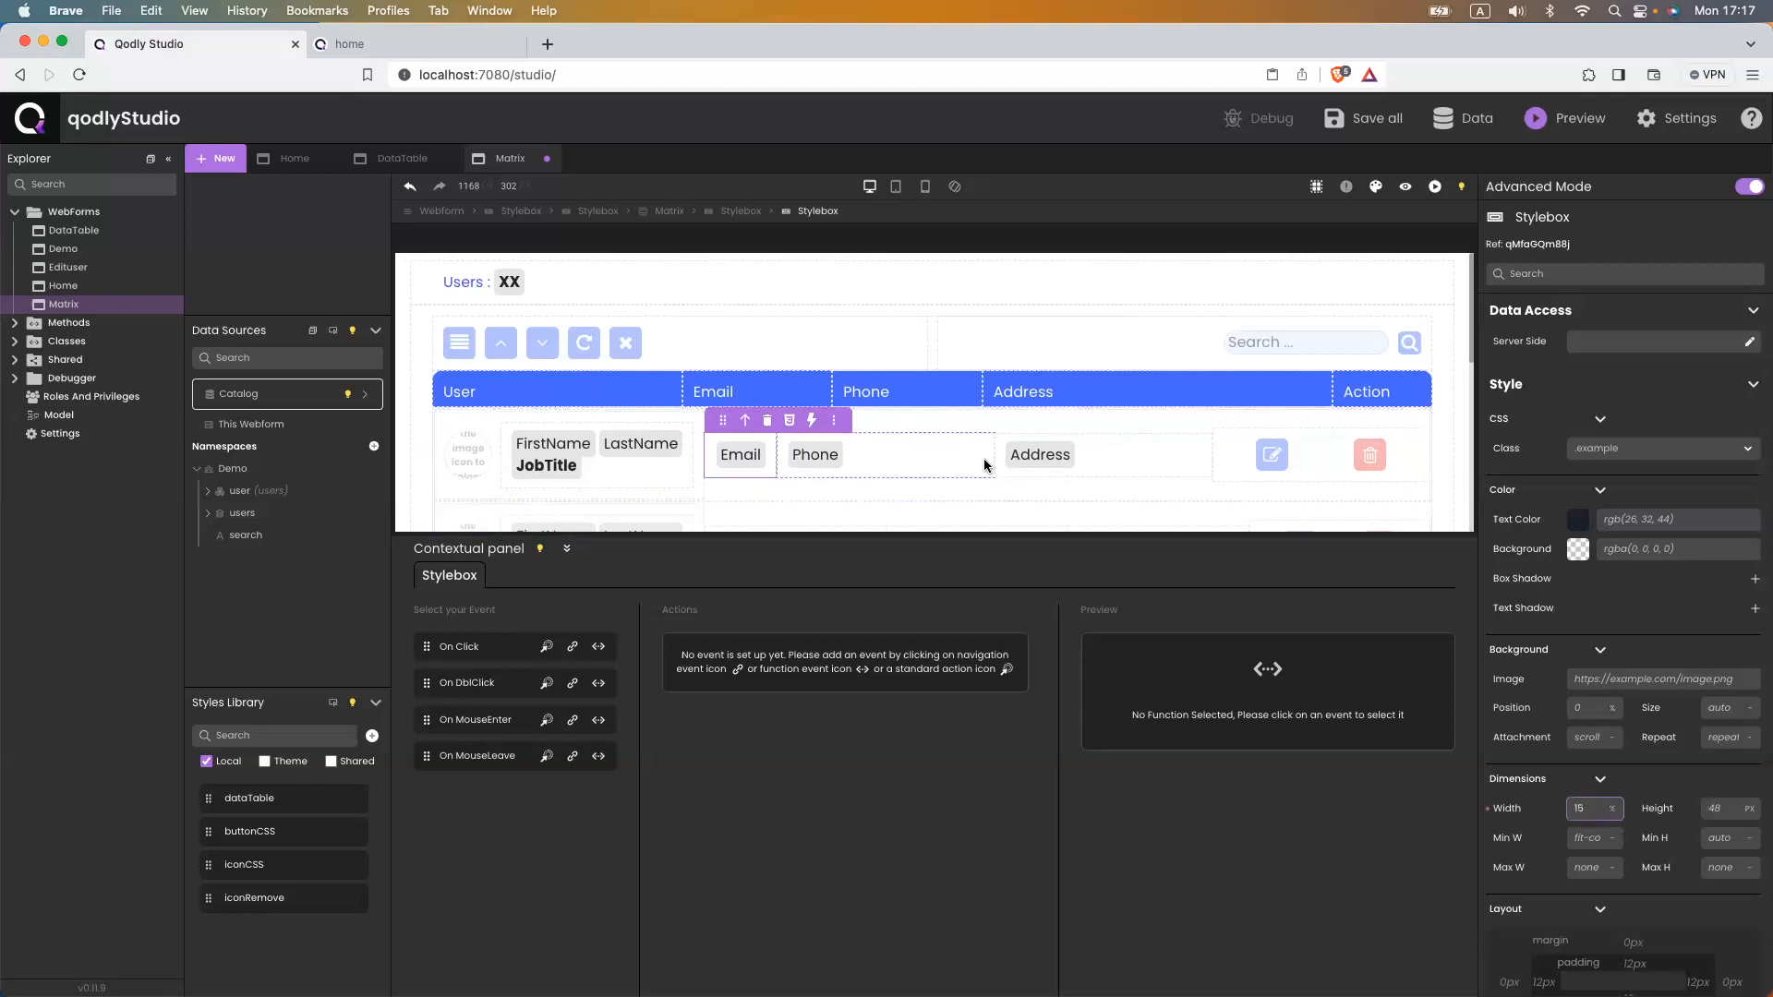
- Set the Phone, Address and action cell widths to 15%, 35% and 10%
{"action": "left_click", "coordinate": [984, 463]}
{"action": "left_click", "coordinate": [1576, 808]}
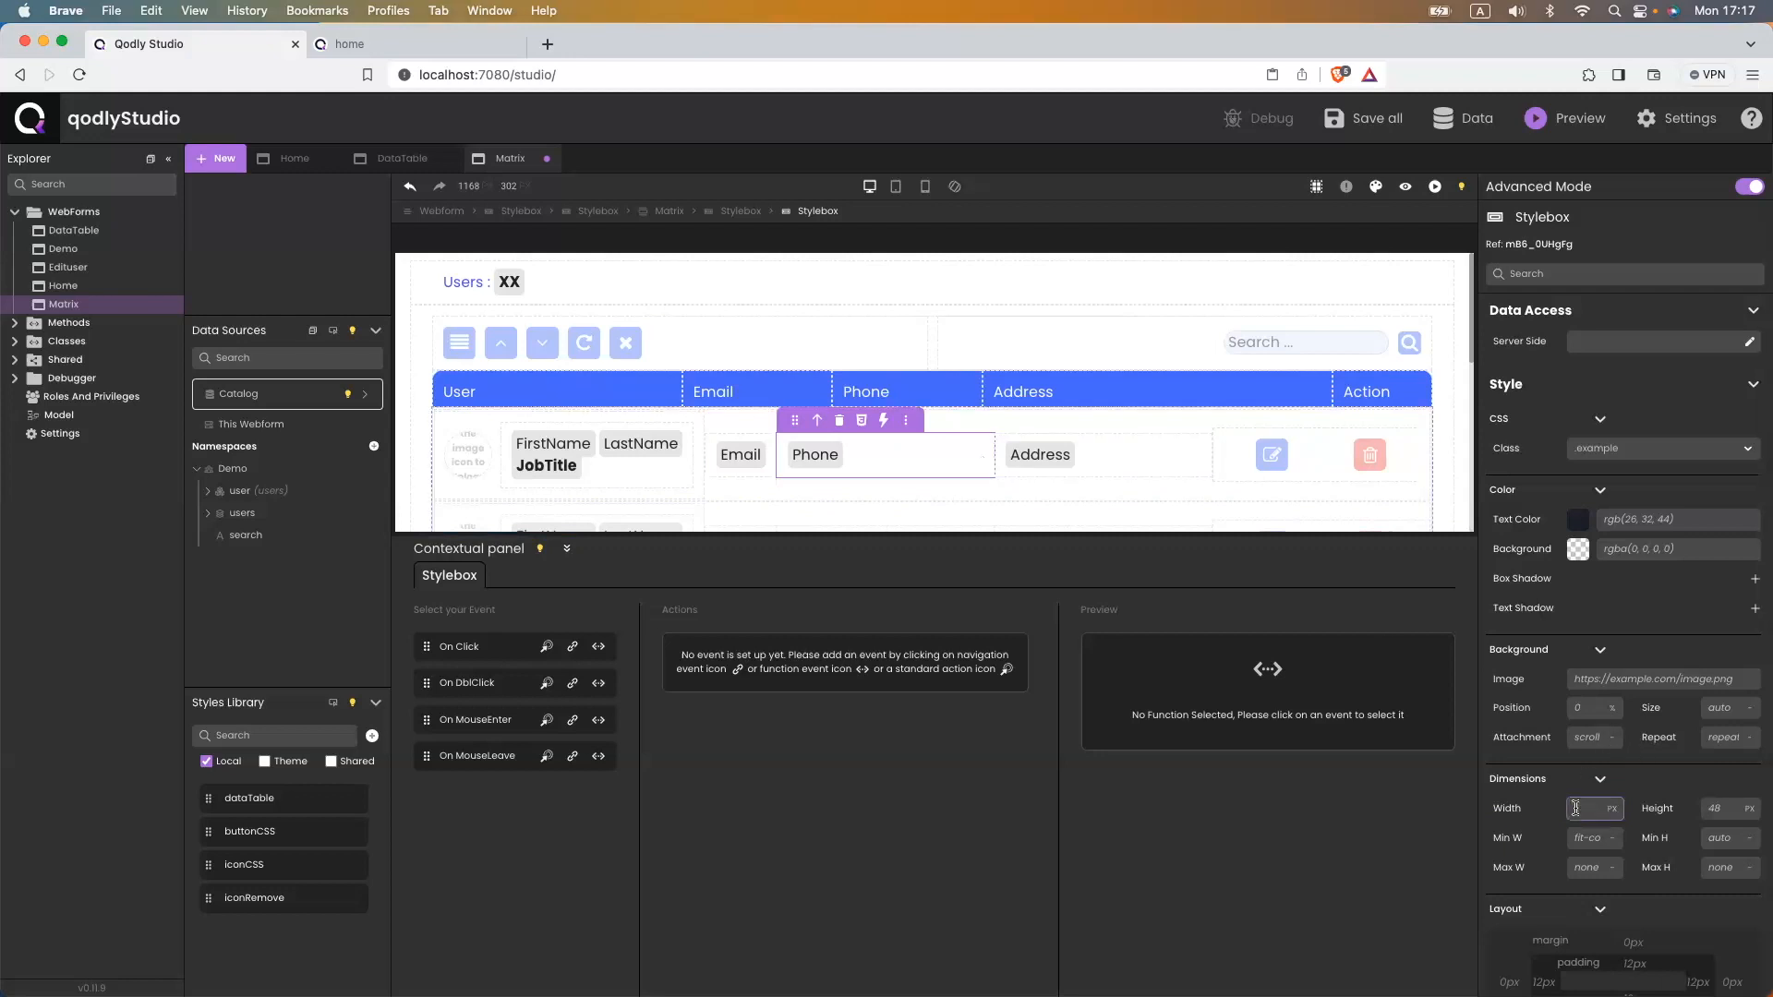
{"action": "type", "text": "15%"}
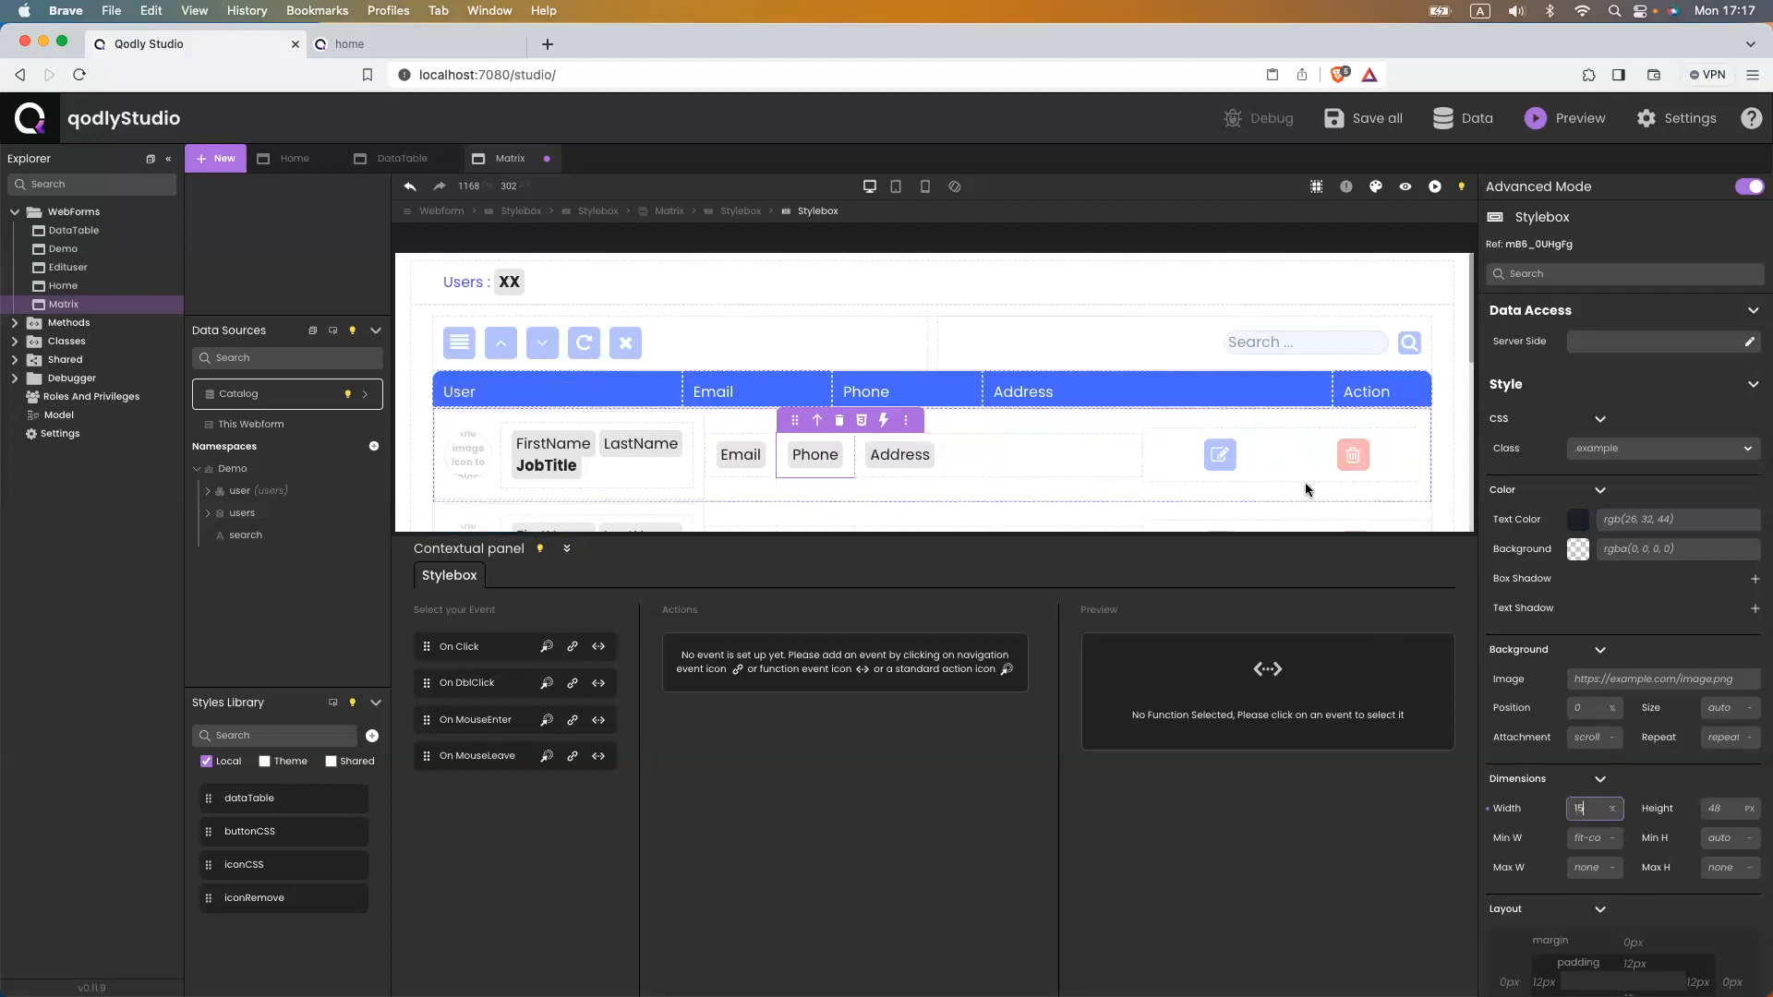
{"action": "left_click", "coordinate": [1130, 440]}
{"action": "left_click", "coordinate": [1594, 808]}
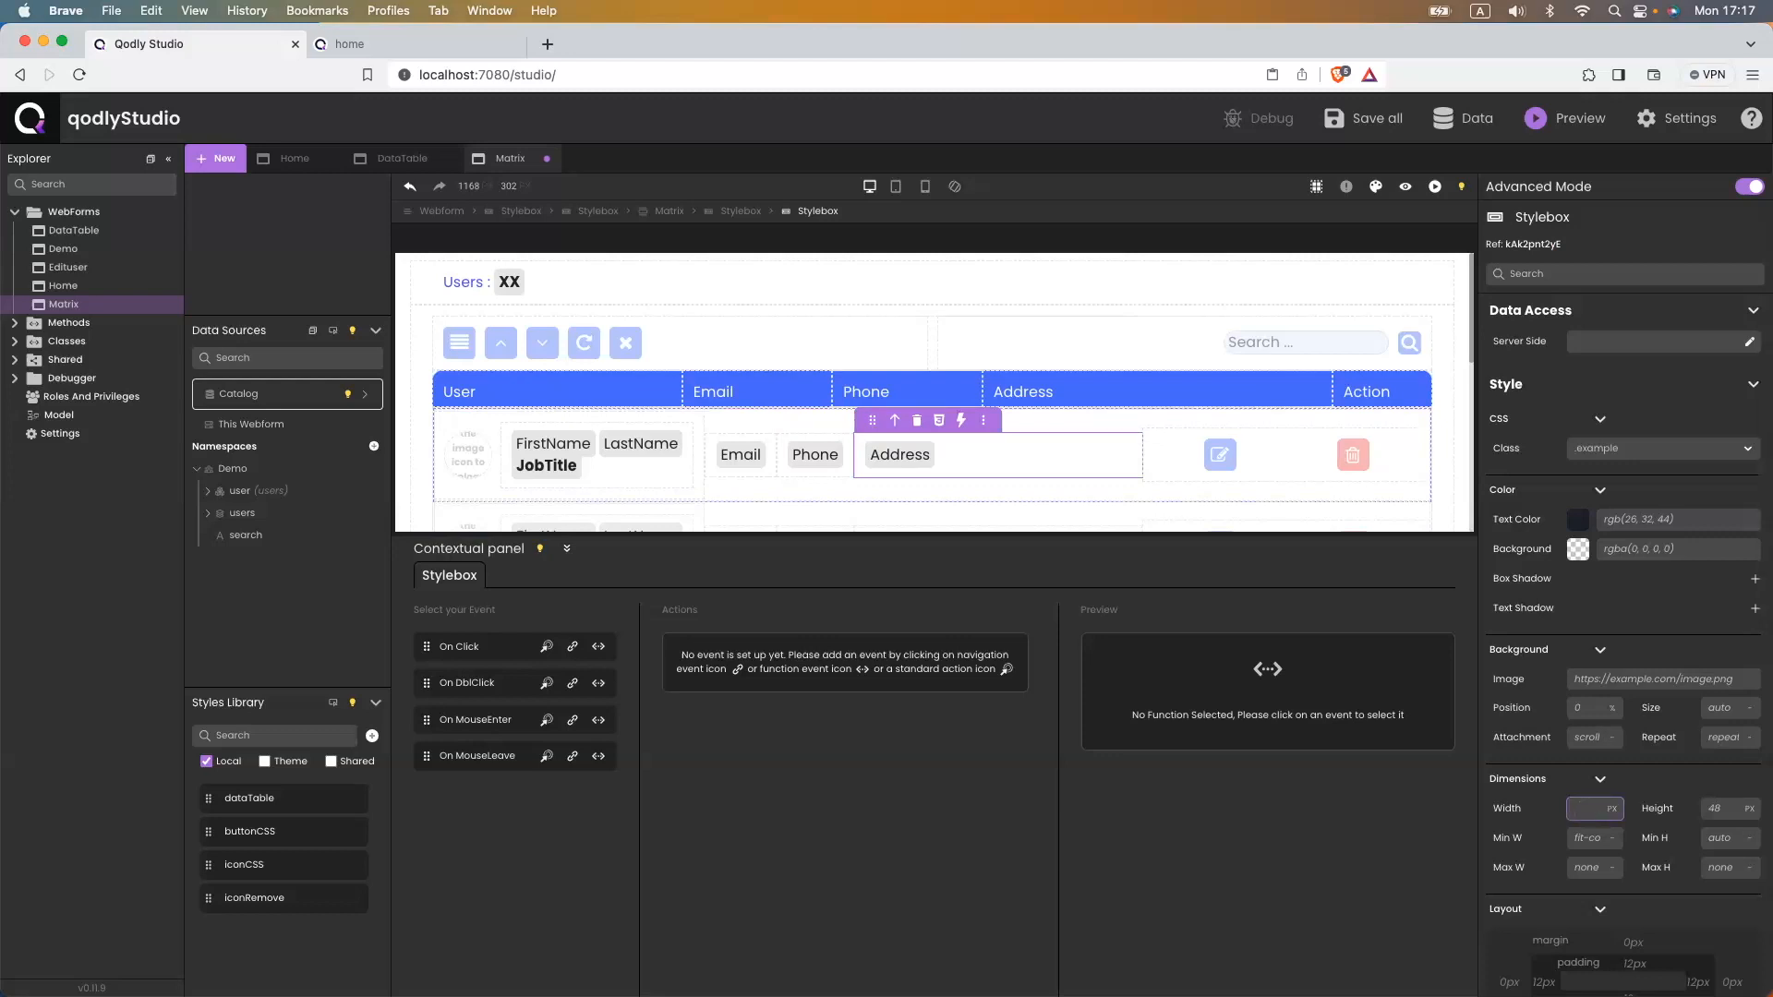
{"action": "type", "text": "35%"}
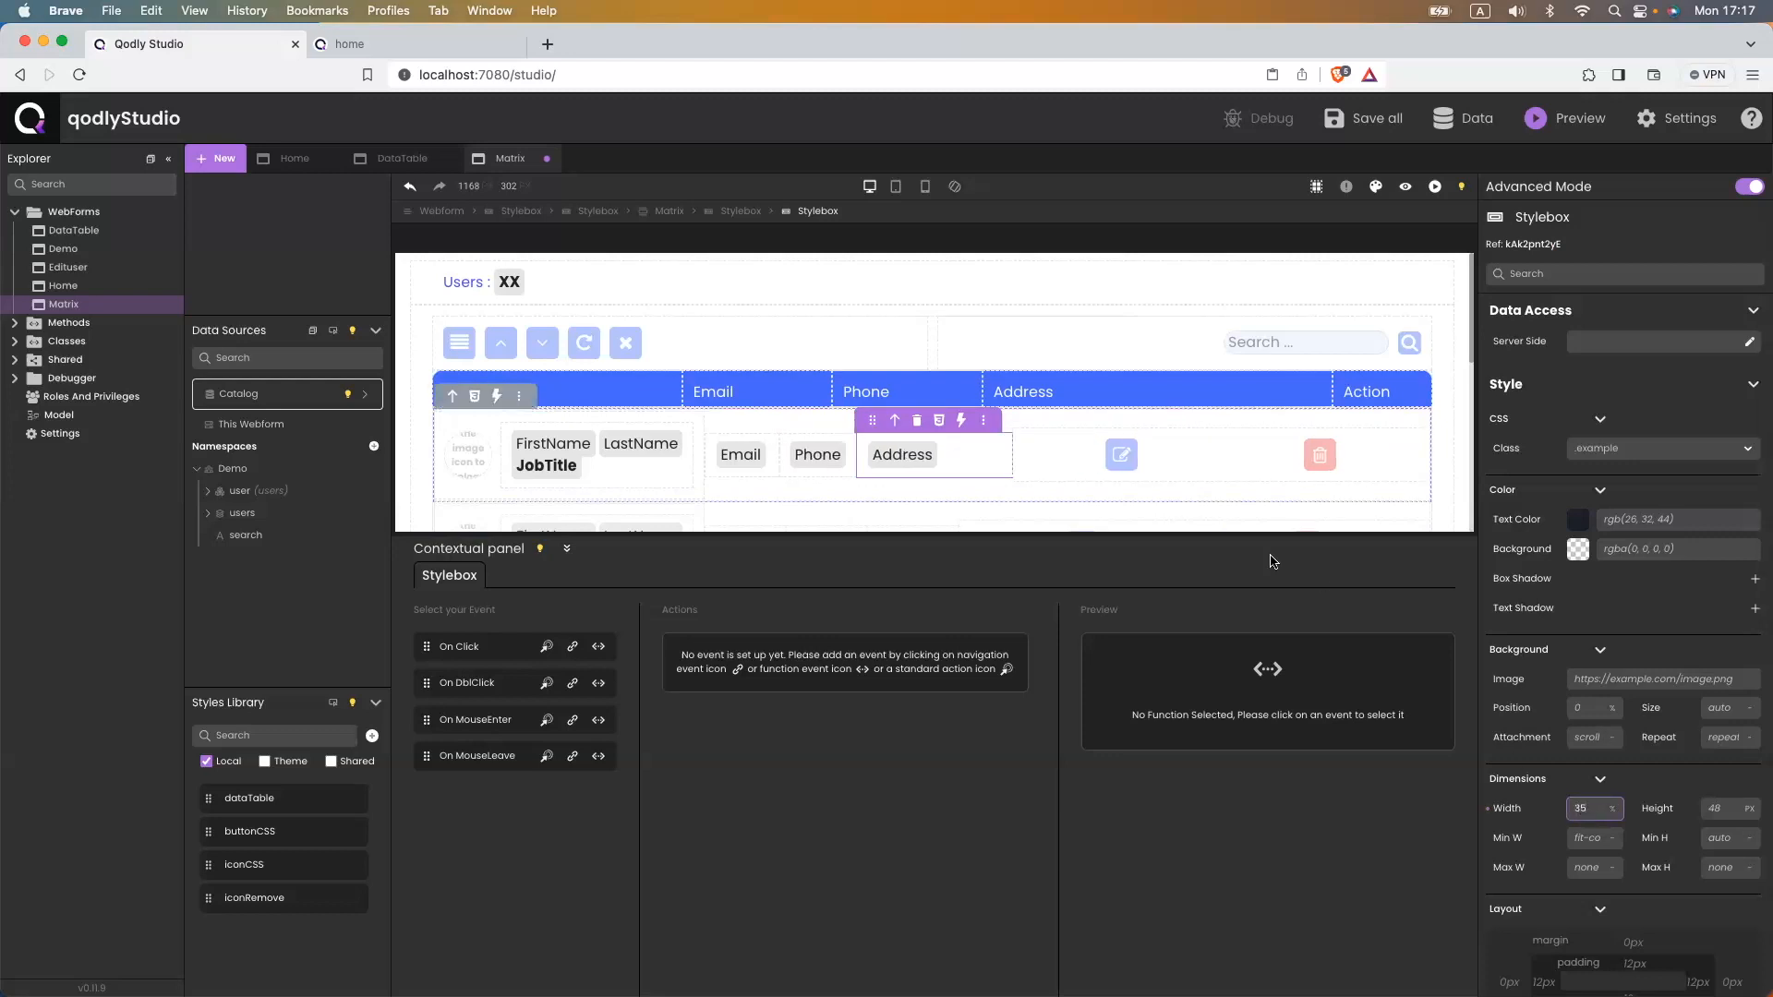
{"action": "left_click", "coordinate": [1071, 443]}
{"action": "left_click", "coordinate": [1587, 808]}
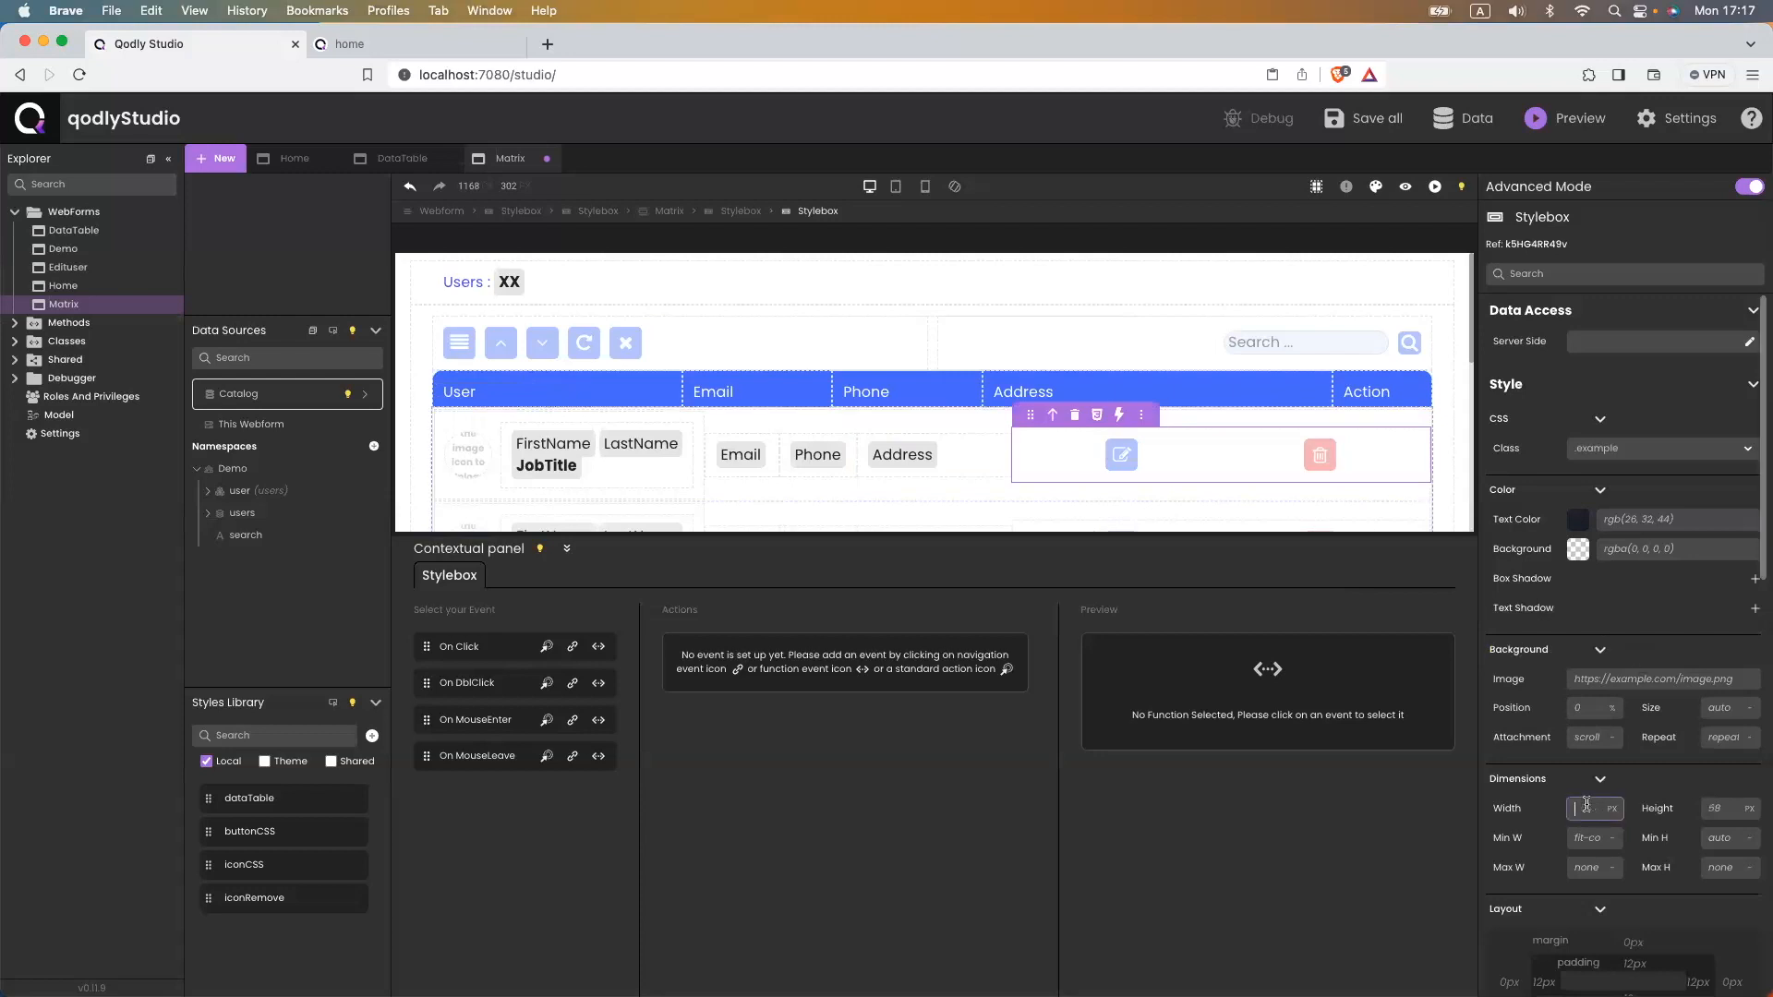
{"action": "type", "text": "10%"}
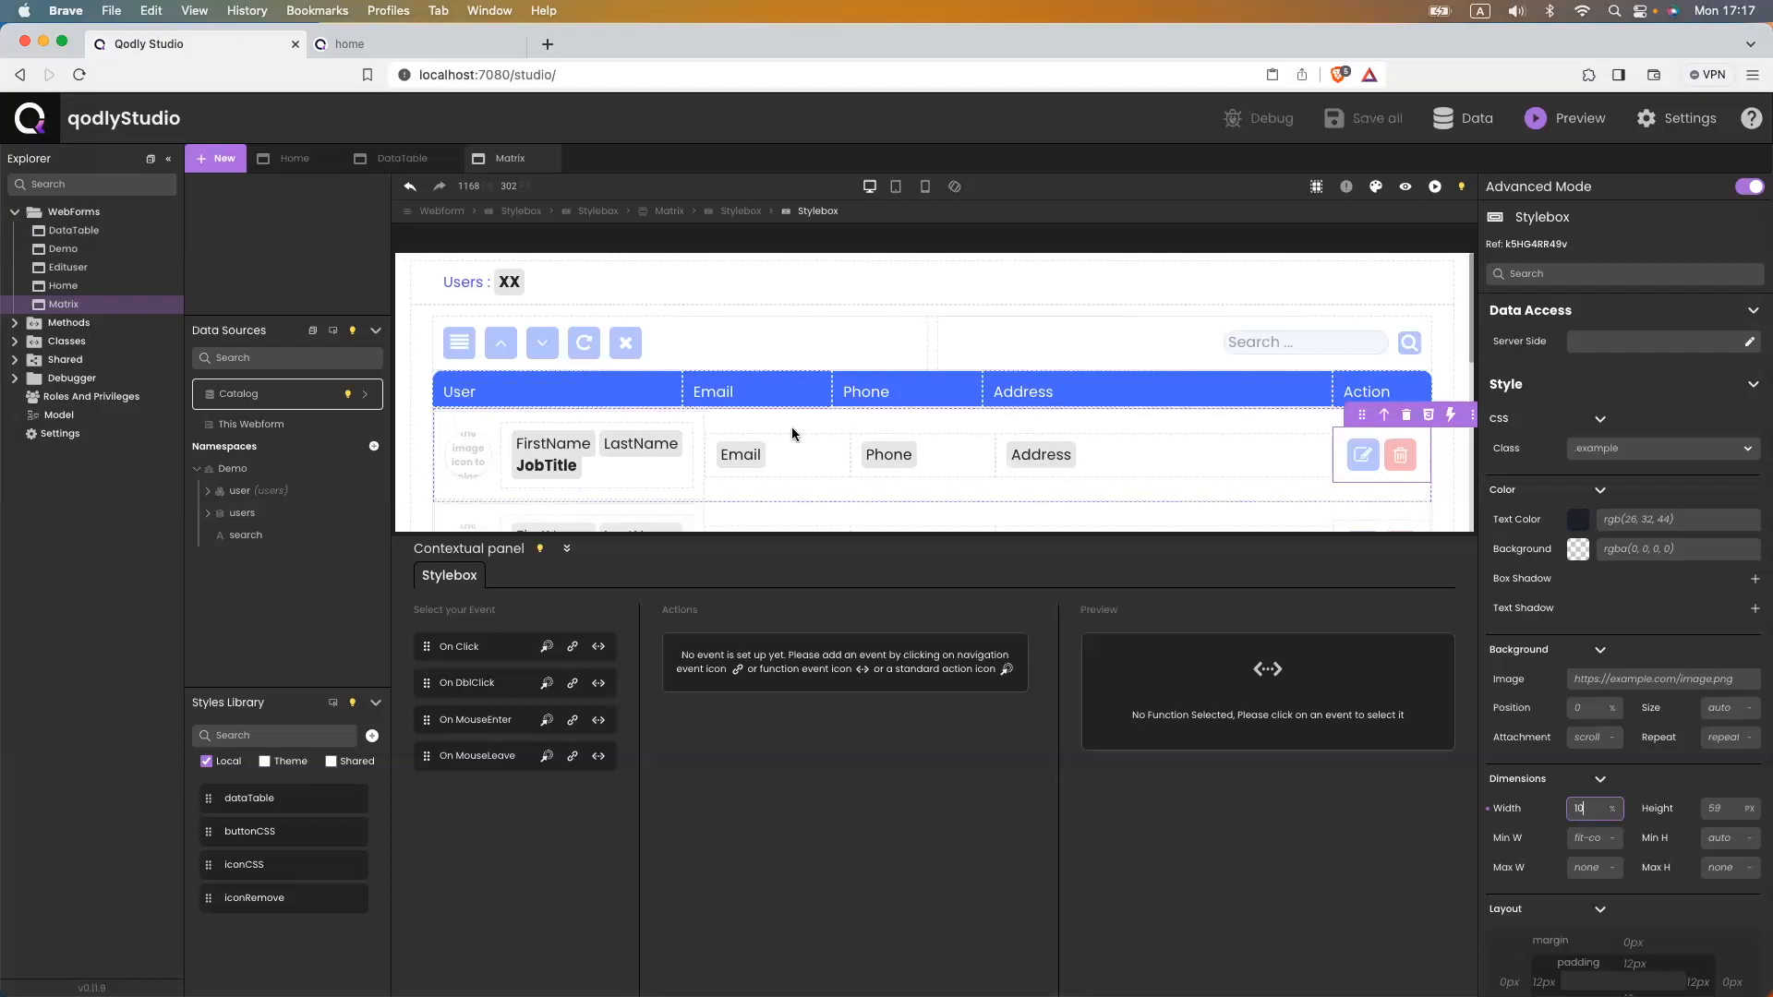
{"action": "left_click", "coordinate": [412, 48]}
{"action": "left_click", "coordinate": [436, 74]}
{"action": "key", "text": "Return"}
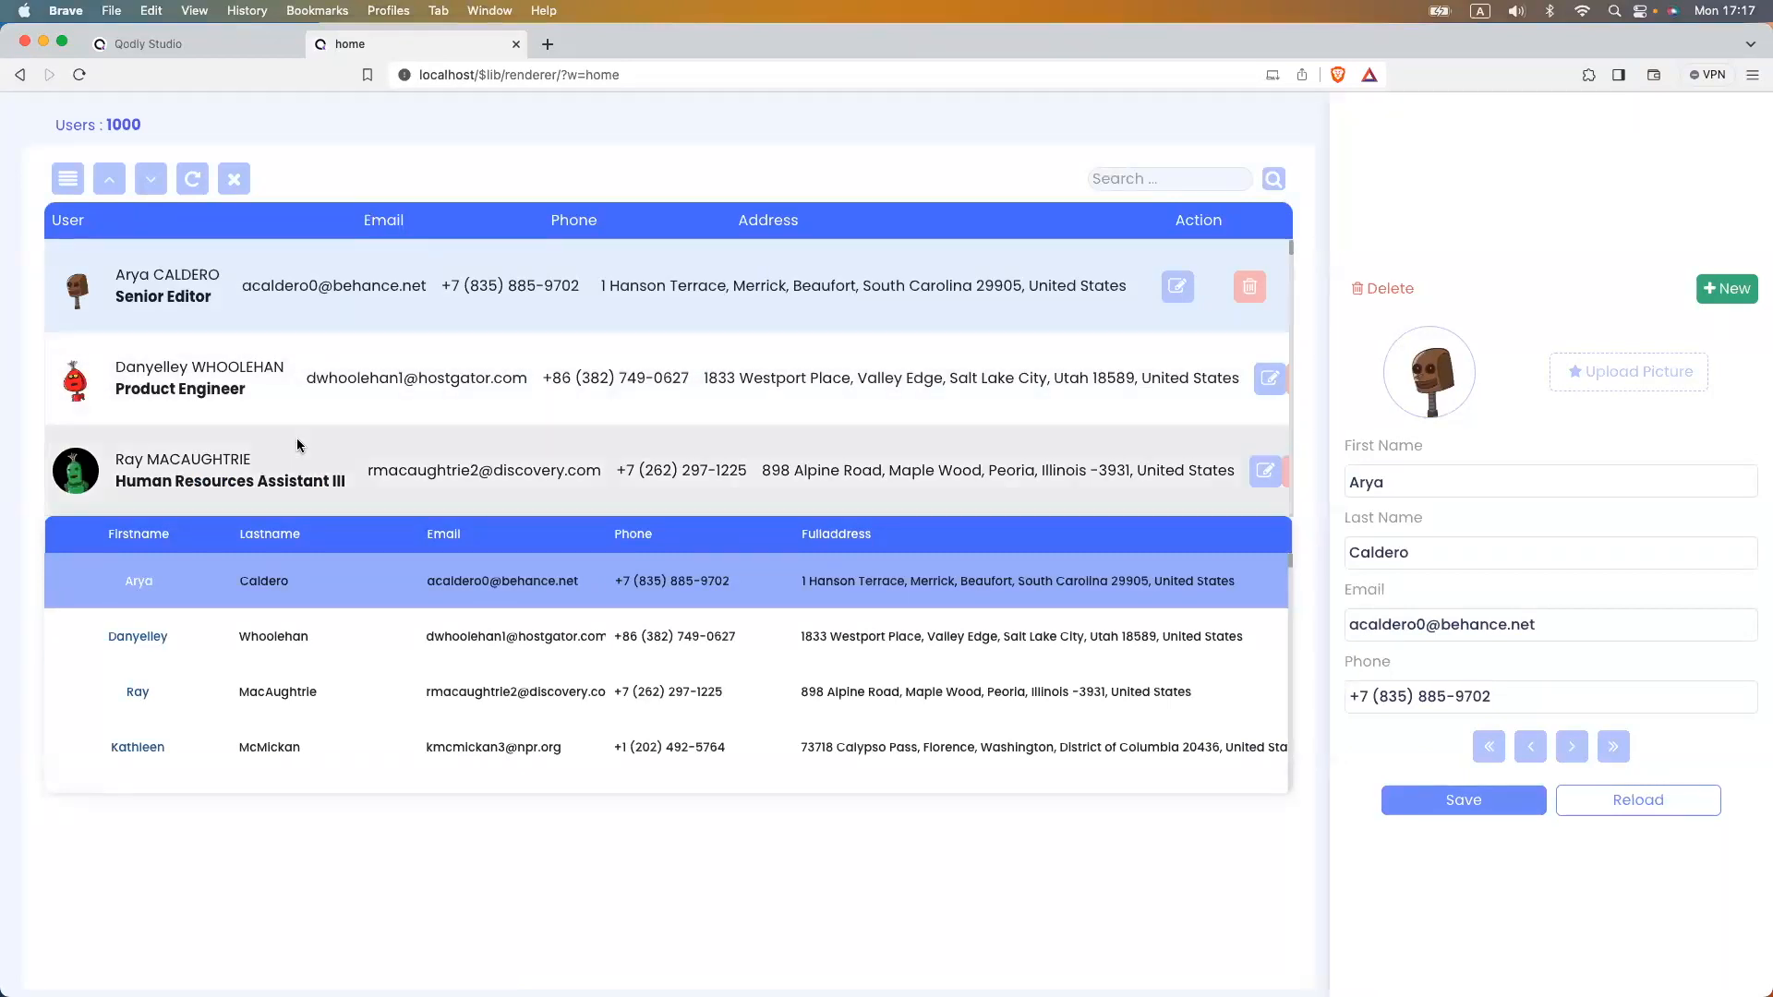
{"action": "left_click", "coordinate": [192, 52]}
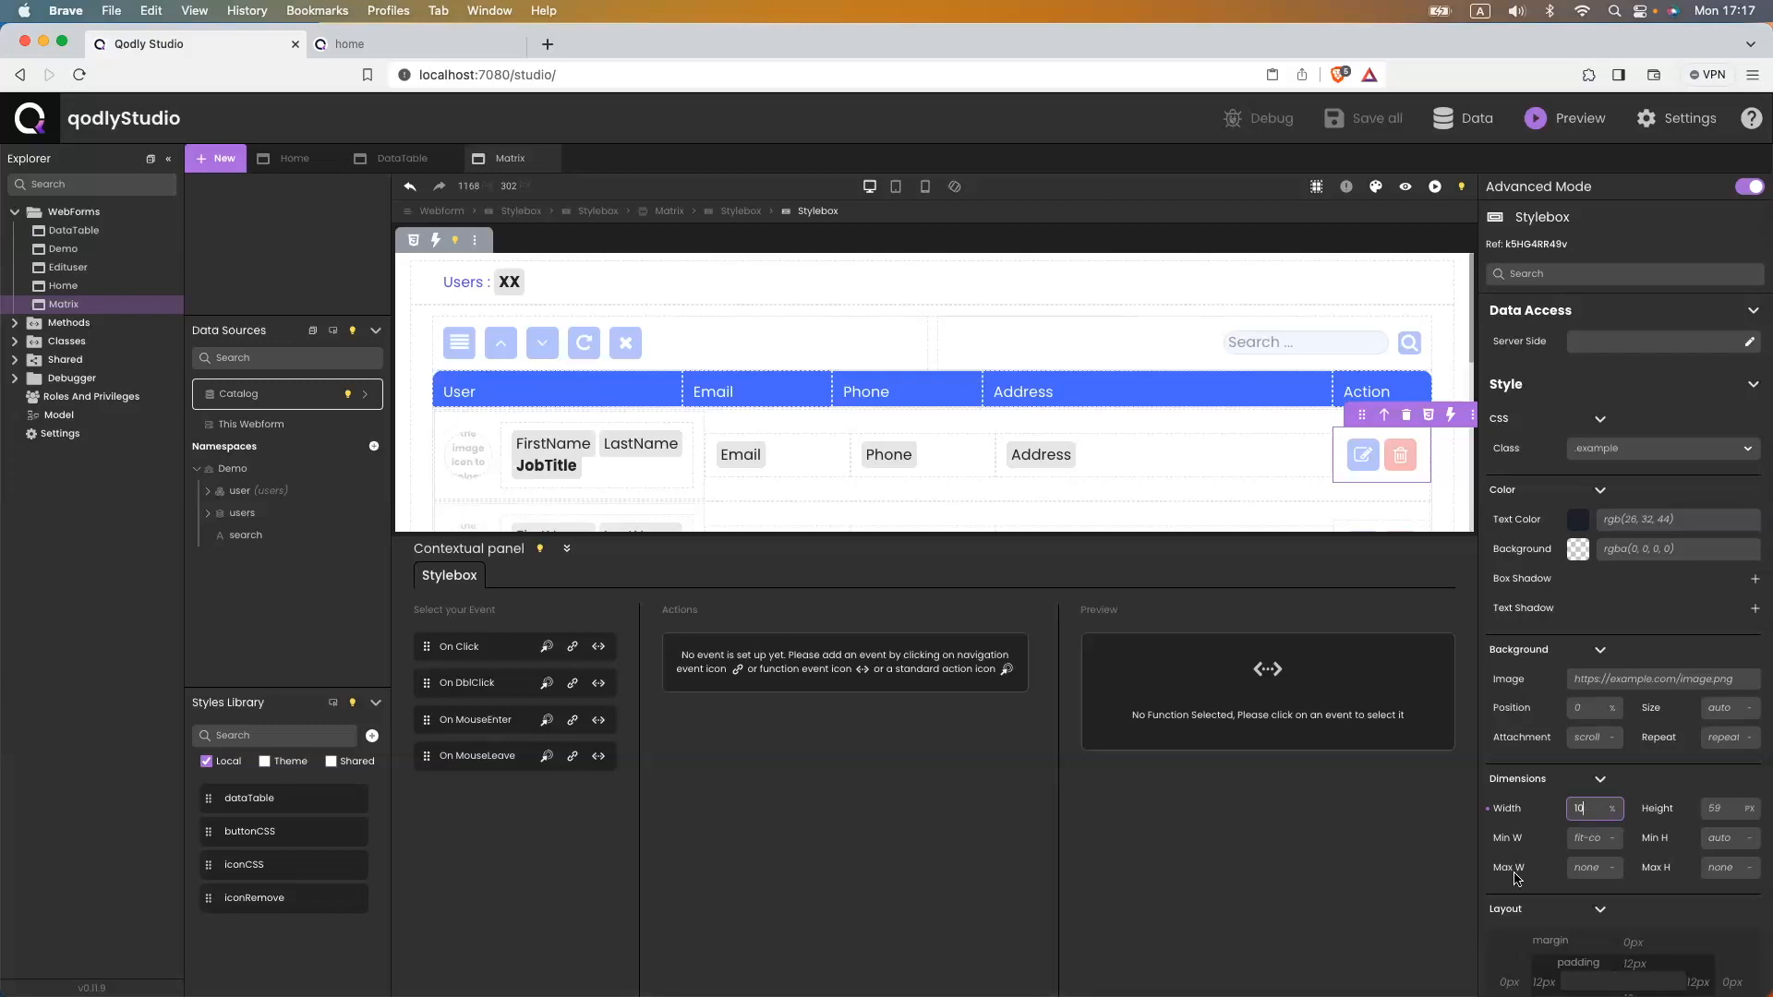
{"action": "left_click", "coordinate": [1584, 867]}
- Fix the action cell's min and max width at 10% and Address's at 35%
{"action": "type", "text": "10%"}
{"action": "left_click", "coordinate": [1576, 833]}
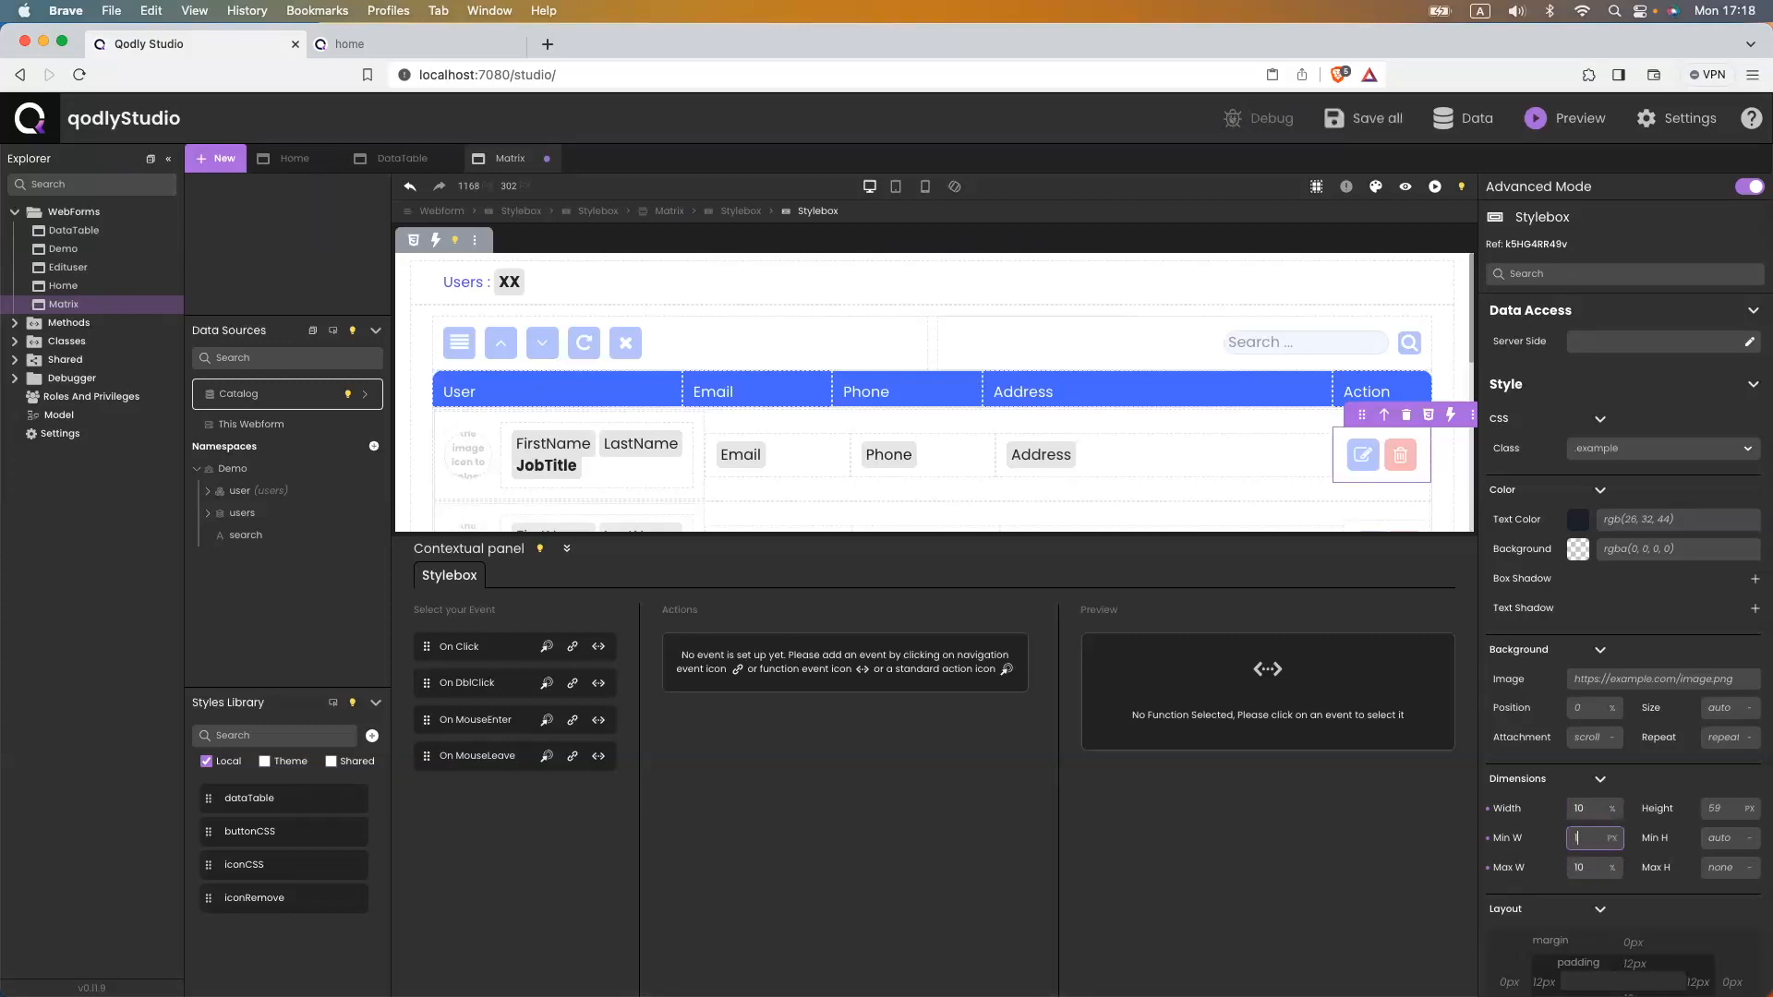
{"action": "type", "text": "10%"}
{"action": "left_click", "coordinate": [1313, 462]}
{"action": "left_click", "coordinate": [1588, 840]}
{"action": "type", "text": "35"}
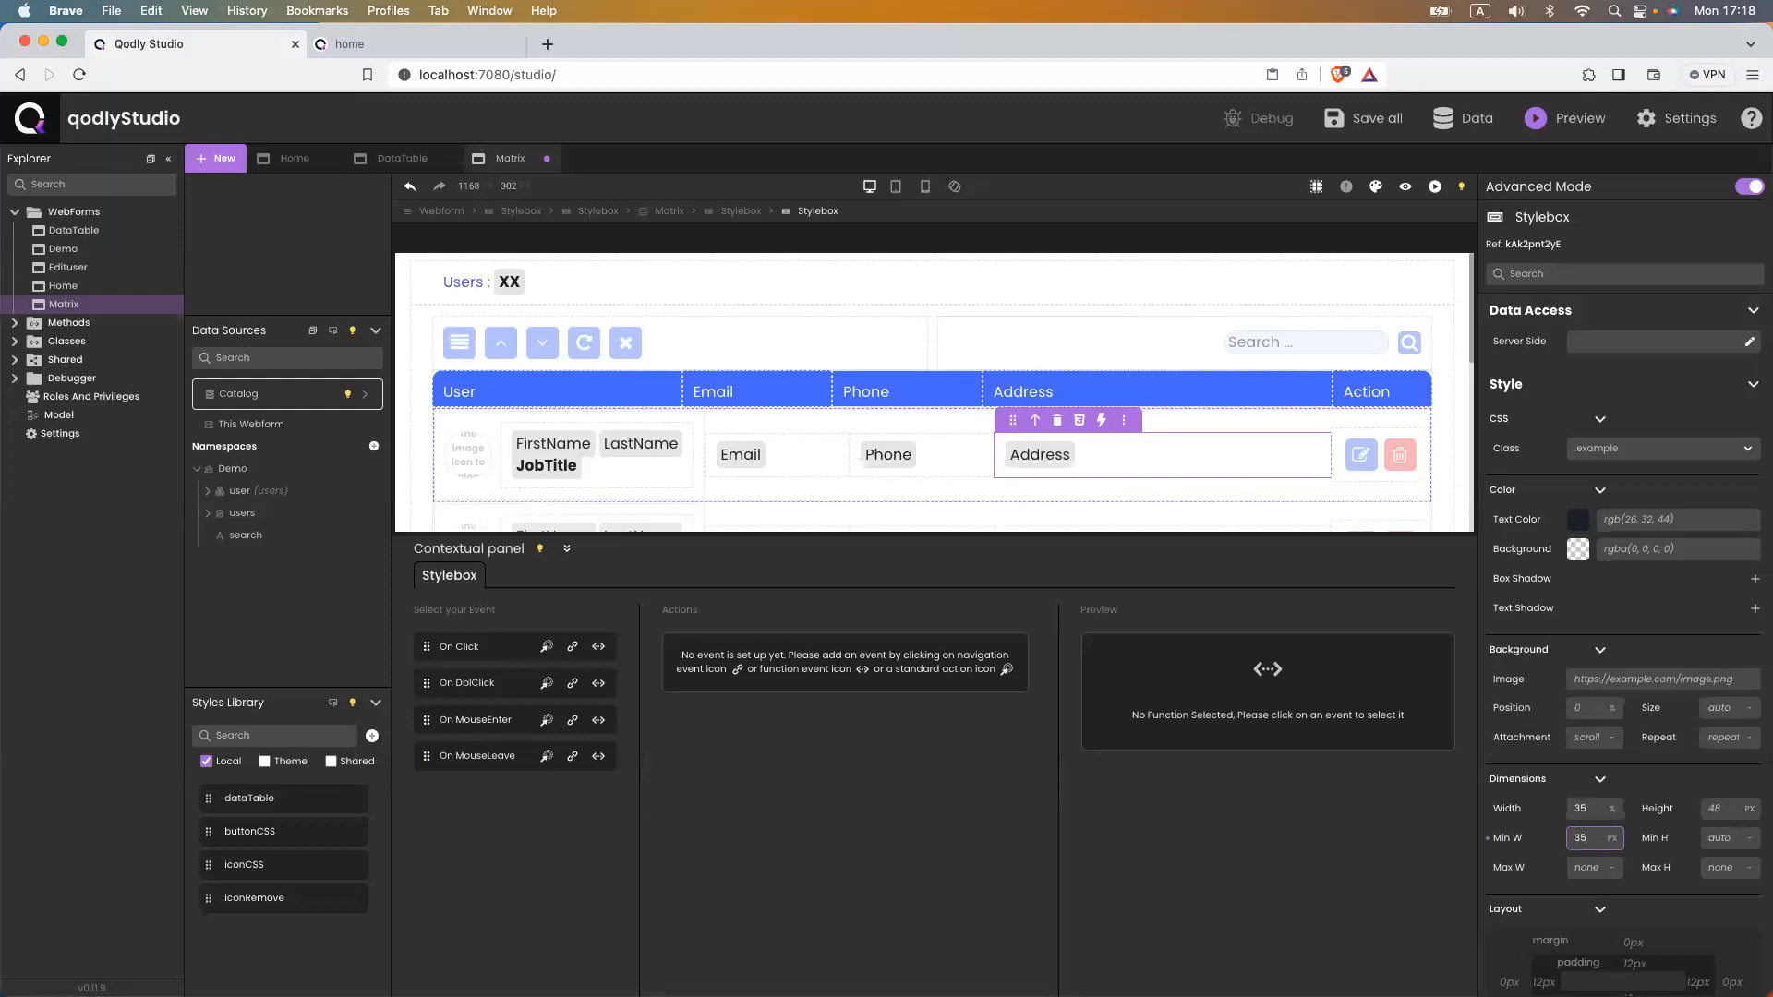
{"action": "type", "text": "%"}
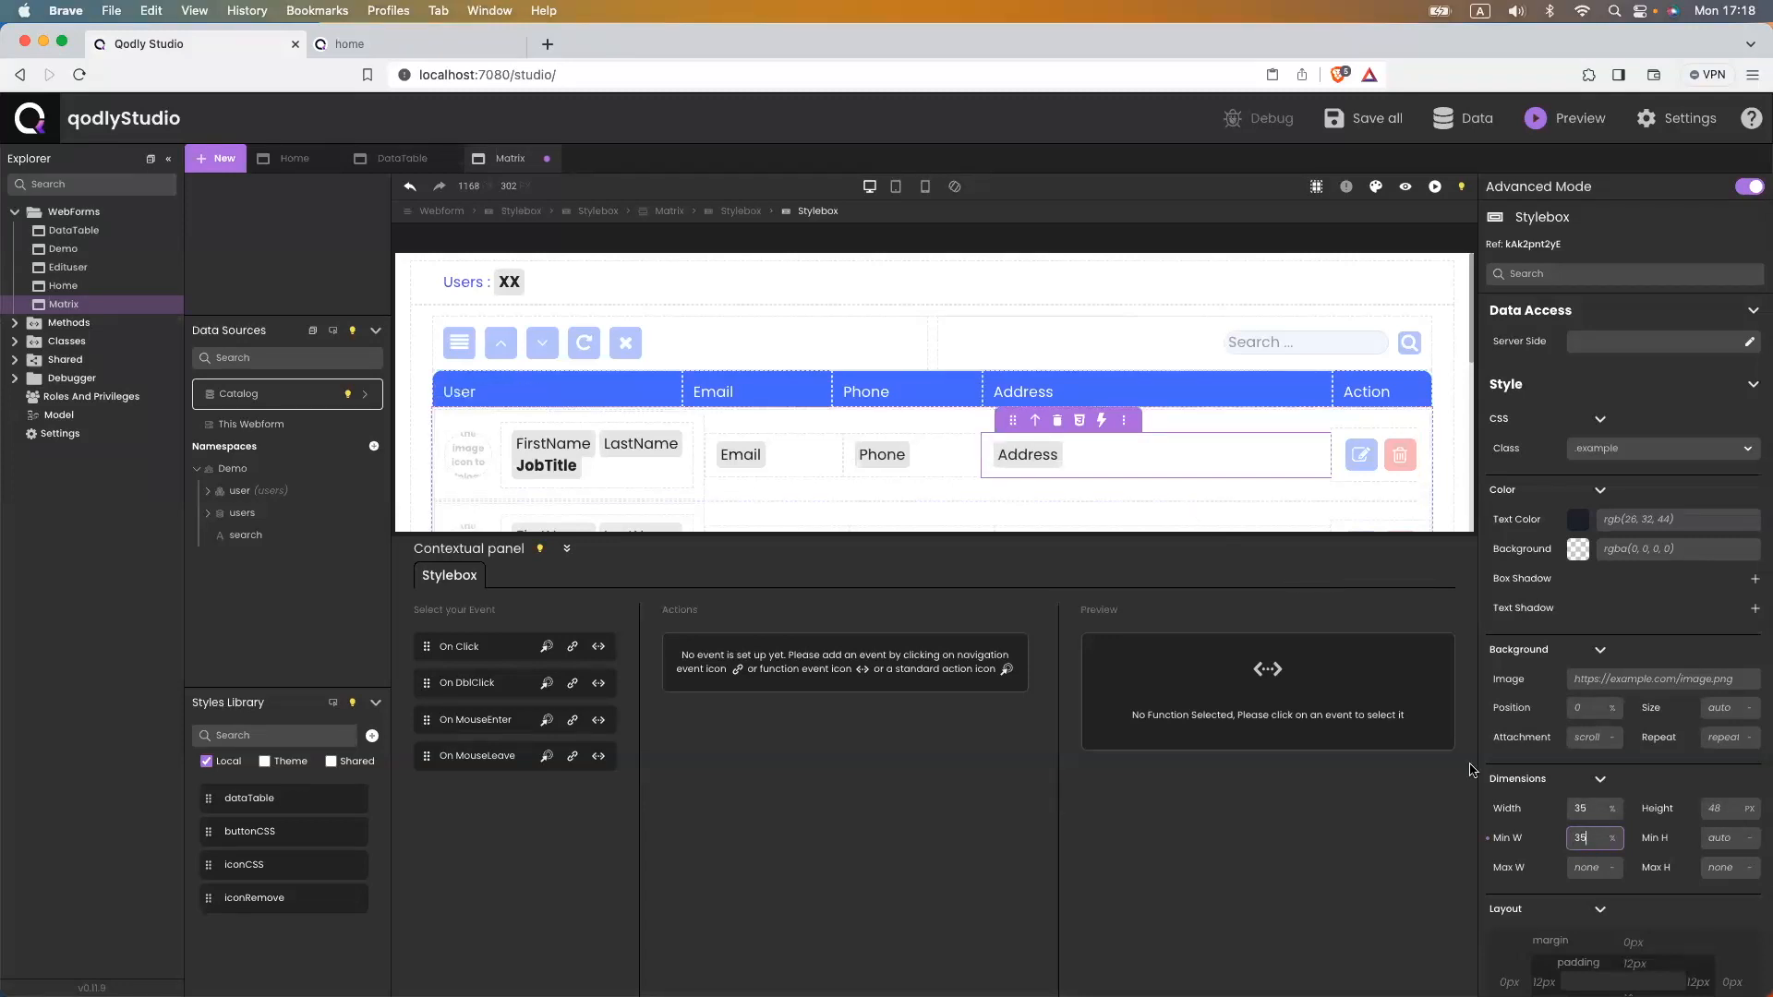
{"action": "left_click", "coordinate": [1575, 866]}
{"action": "type", "text": "35%"}
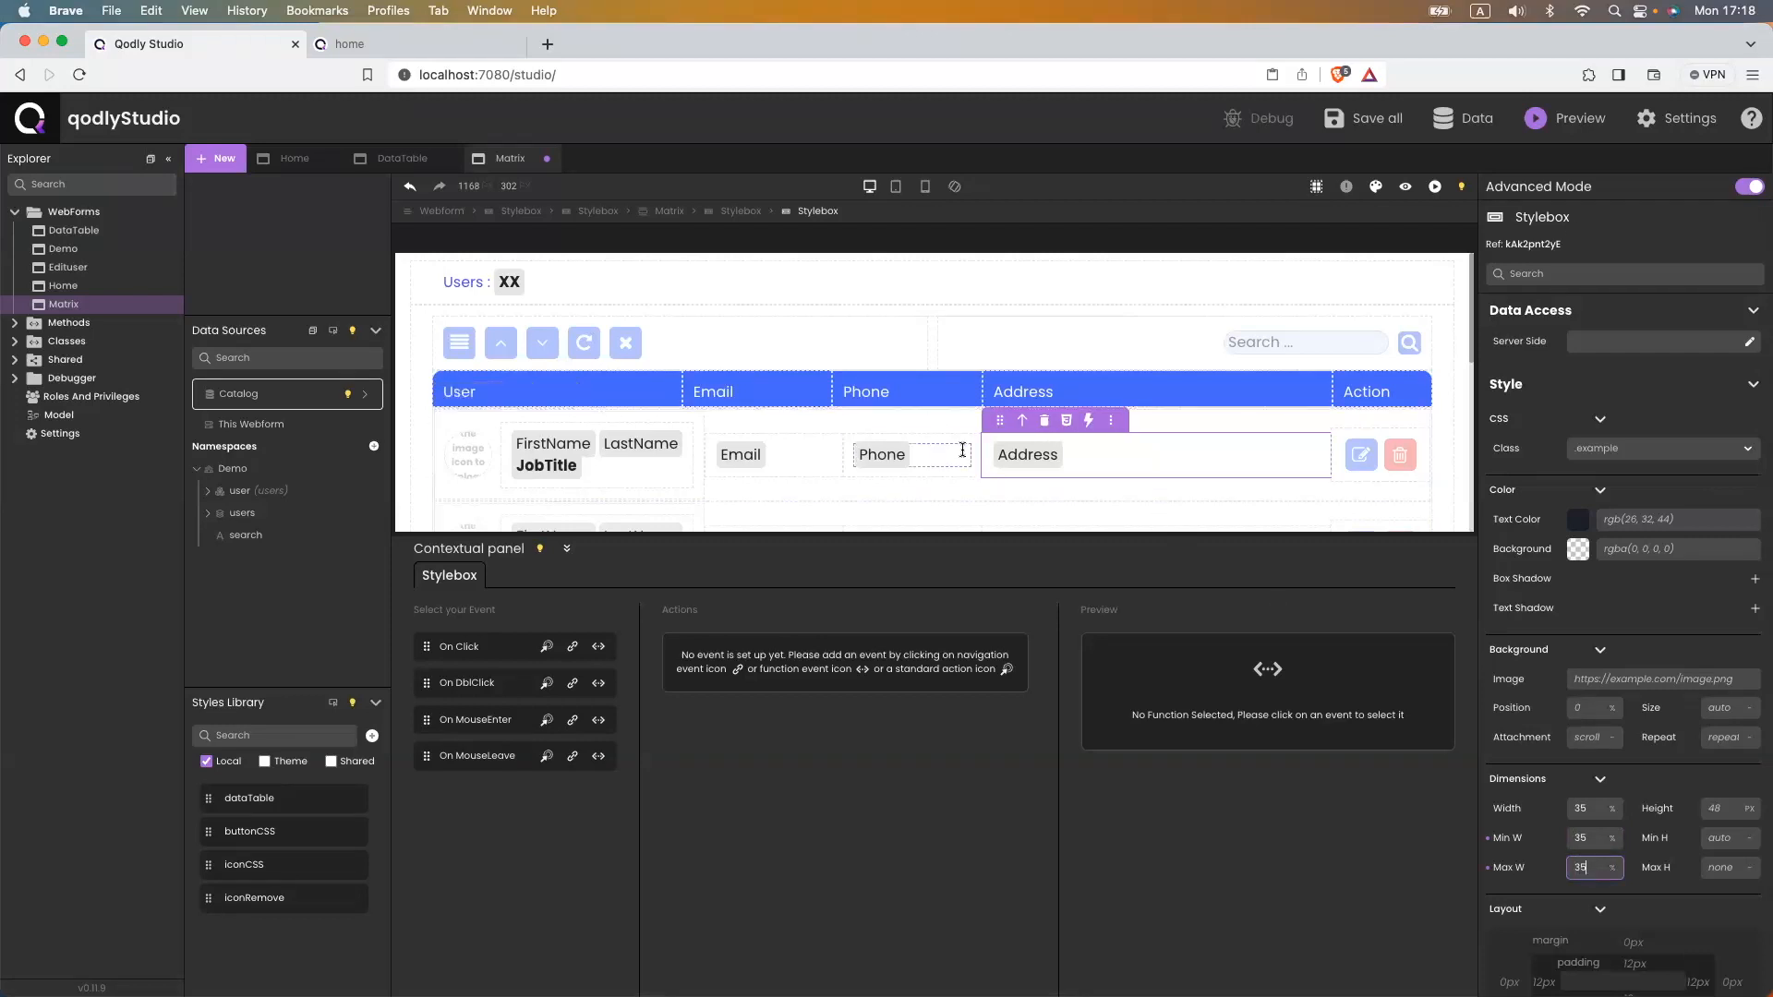
- Fix the Phone and Email cells' min and max widths at 15%
{"action": "left_click", "coordinate": [965, 453]}
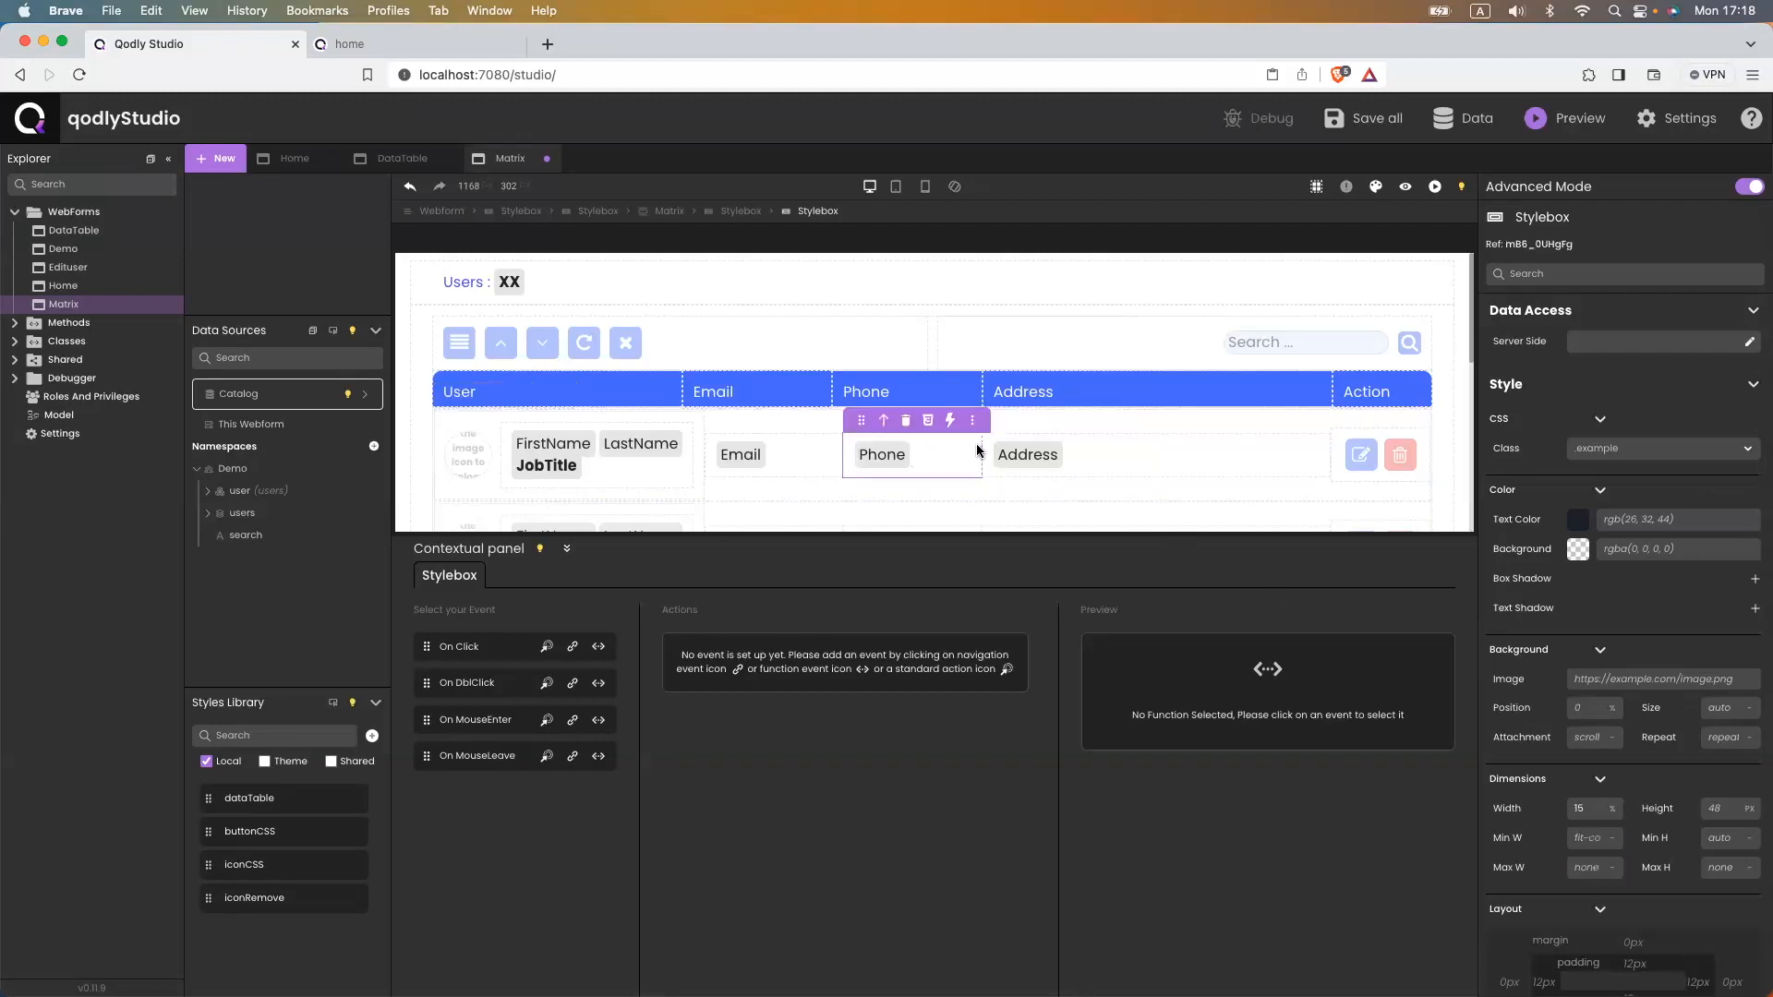
{"action": "left_click", "coordinate": [1591, 841]}
{"action": "type", "text": "15"}
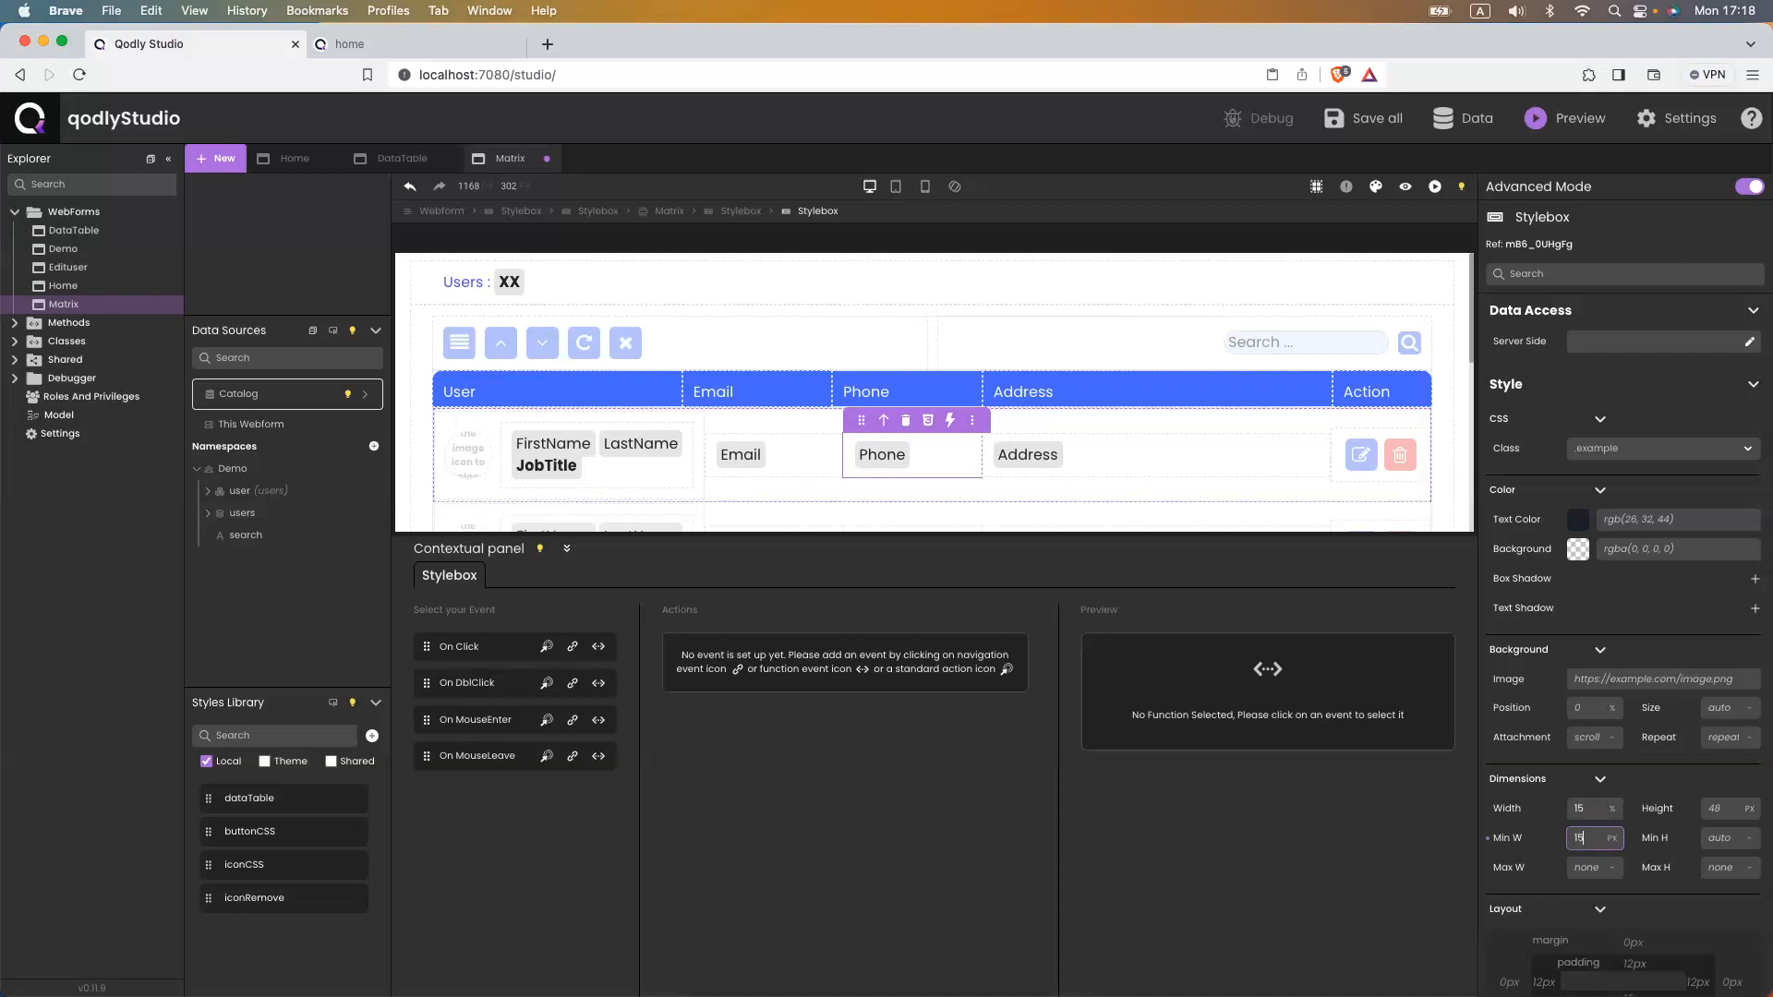
{"action": "type", "text": "%"}
{"action": "left_click", "coordinate": [1593, 865]}
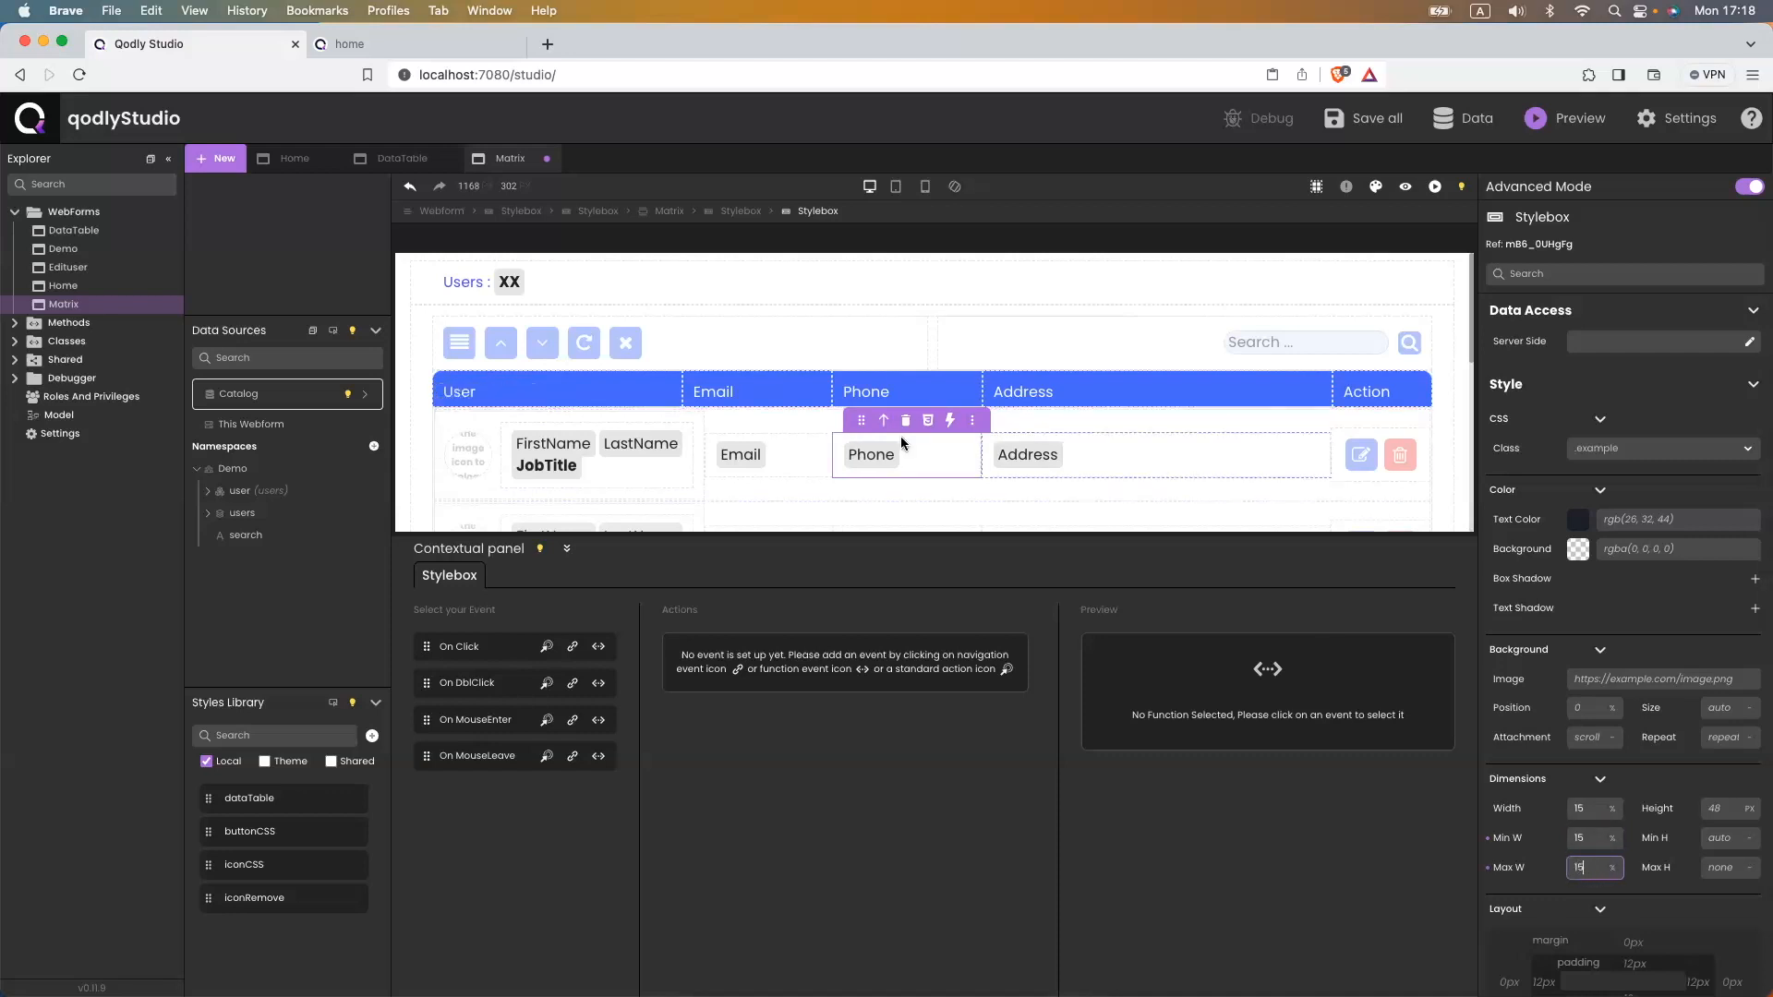
{"action": "left_click", "coordinate": [813, 447]}
{"action": "left_click", "coordinate": [827, 451]}
{"action": "left_click", "coordinate": [1589, 838]}
{"action": "type", "text": "15"}
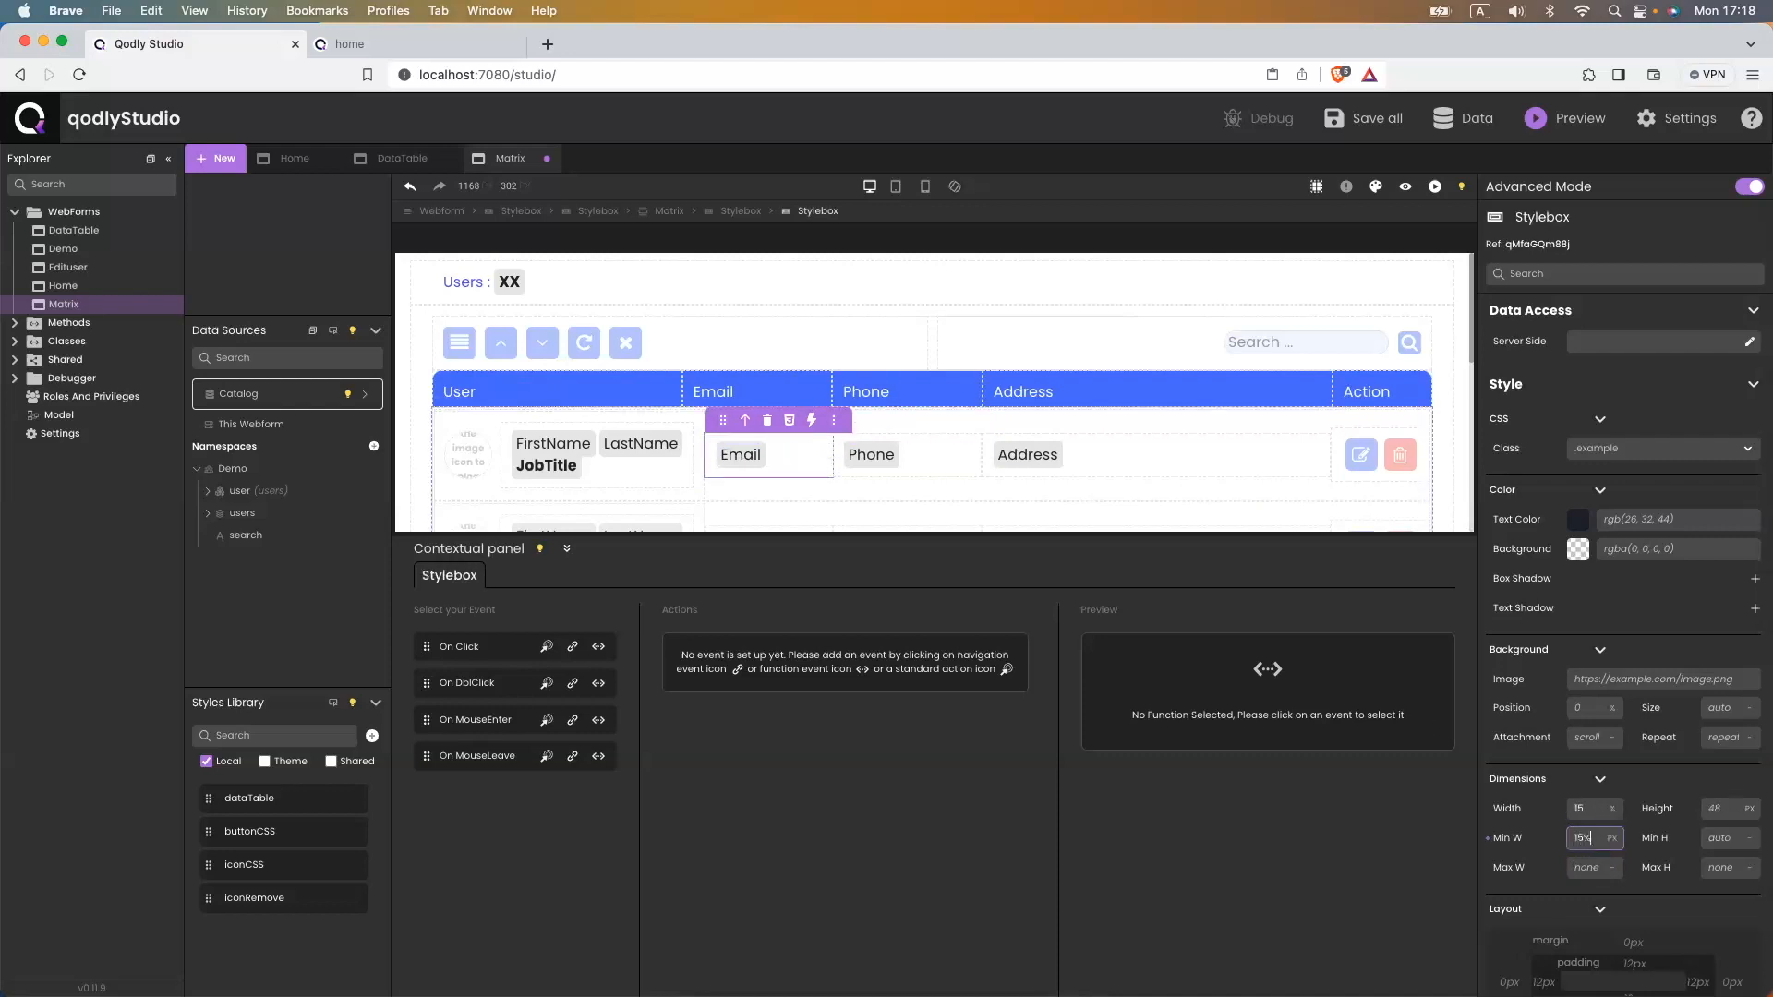
{"action": "type", "text": "%"}
{"action": "left_click", "coordinate": [1583, 864]}
{"action": "type", "text": "15"}
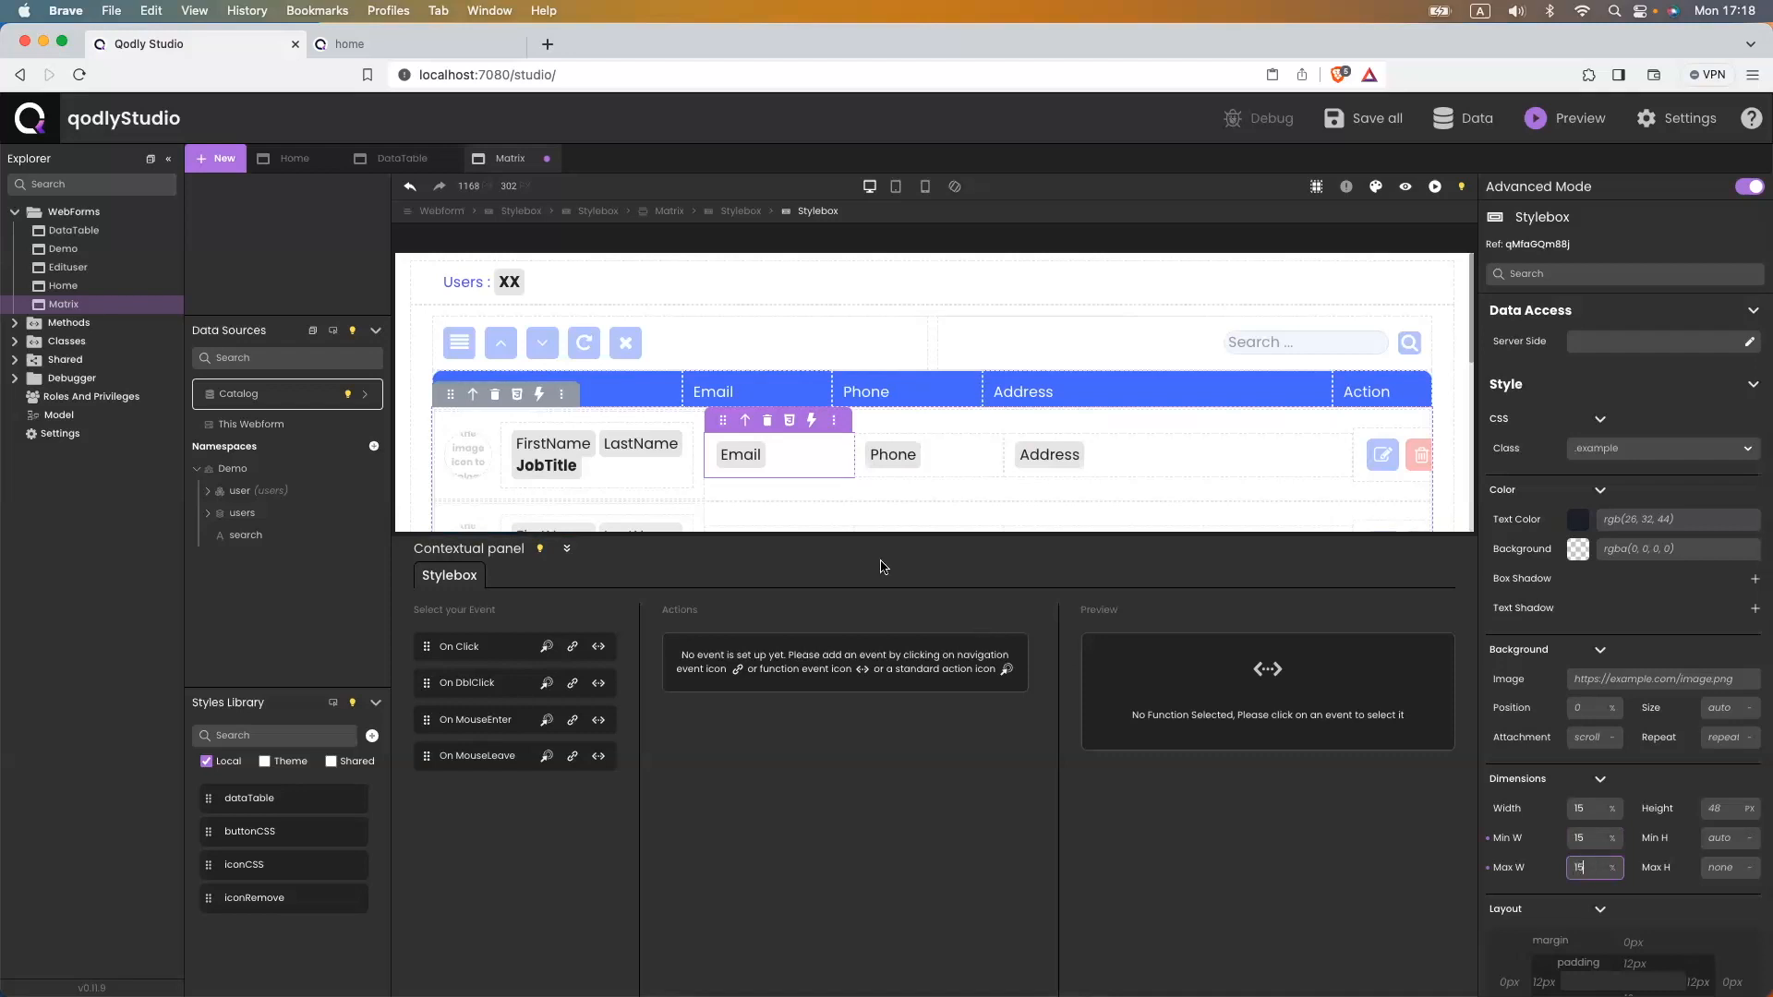
- Fix the User cell's min and max width at 25%, then go to the running app
{"action": "left_click", "coordinate": [696, 484]}
{"action": "left_click", "coordinate": [1588, 839]}
{"action": "type", "text": "25"}
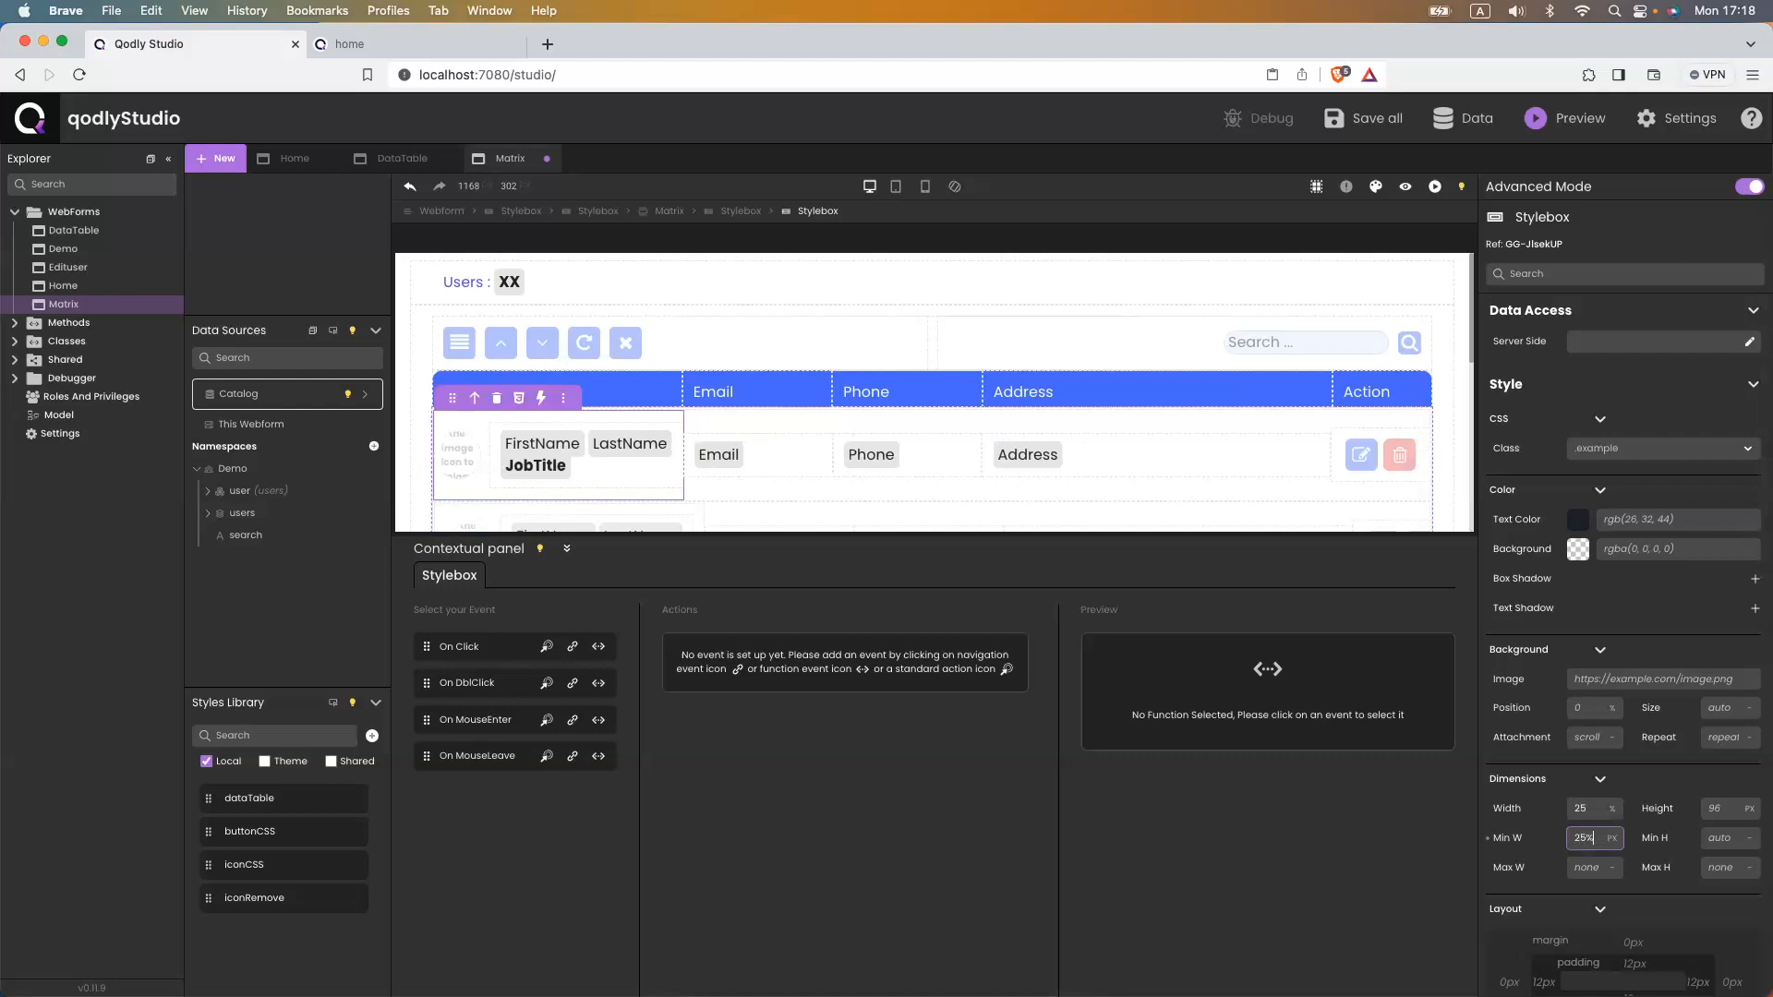
{"action": "left_click", "coordinate": [1607, 868]}
{"action": "left_click", "coordinate": [1604, 873]}
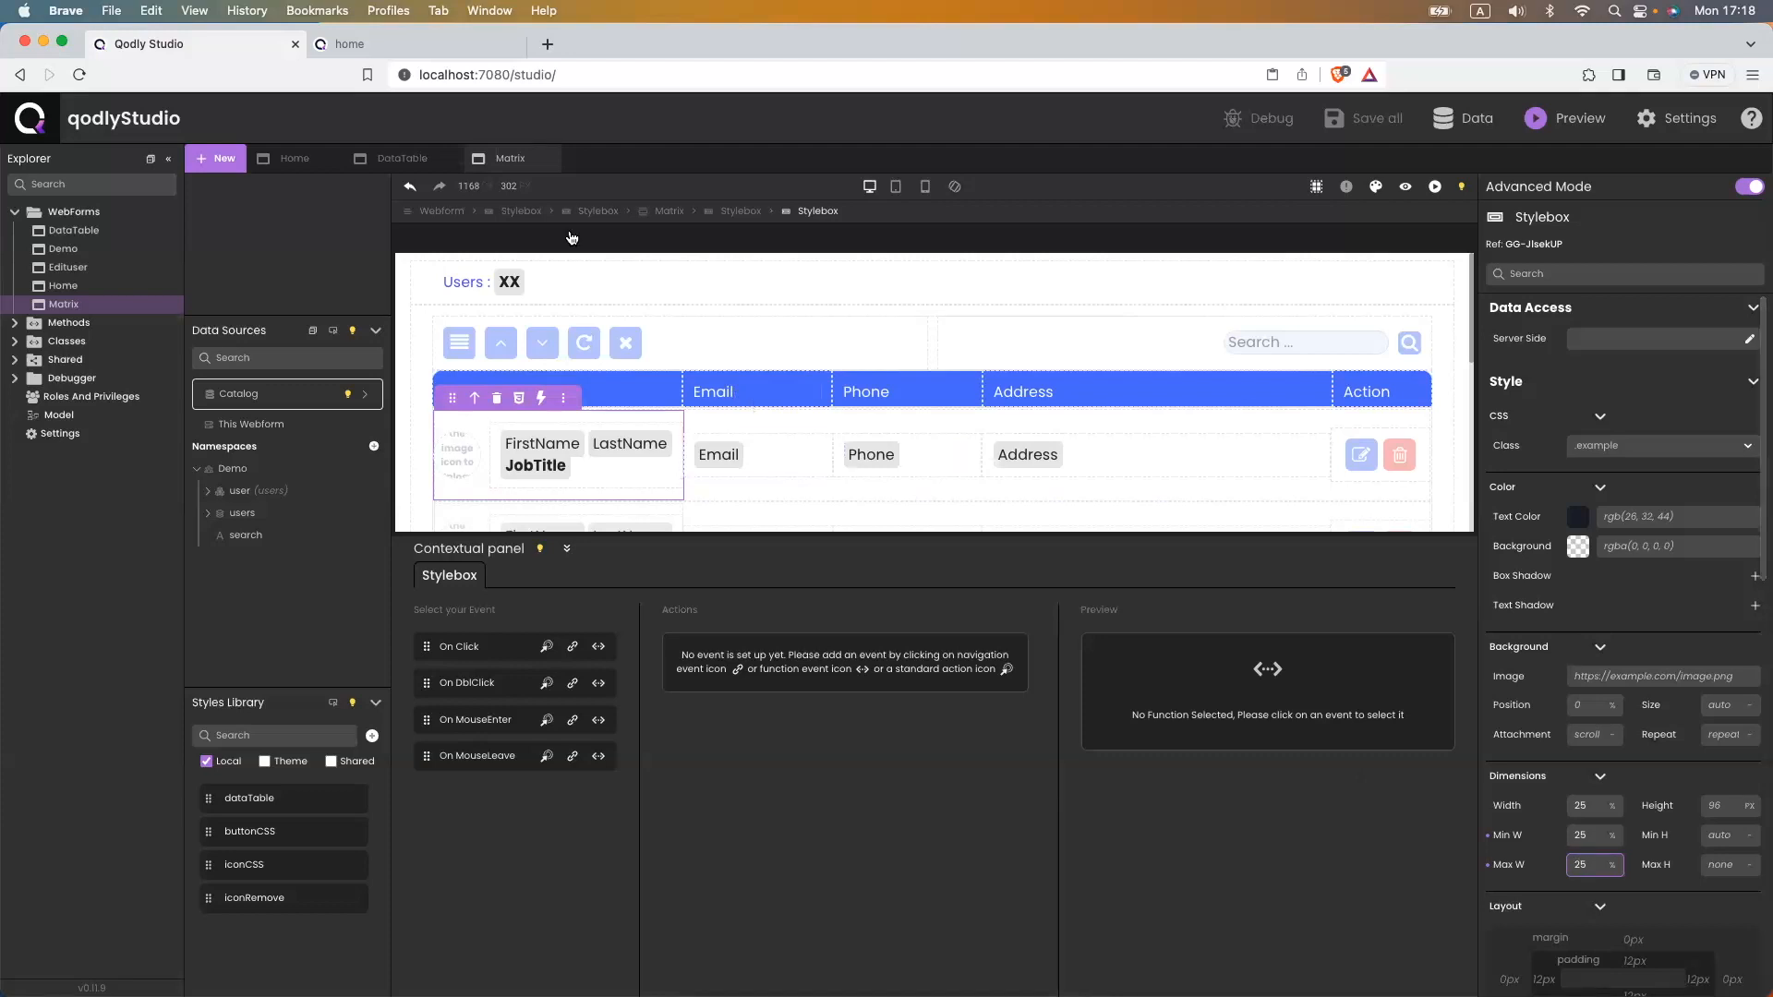
{"action": "left_click", "coordinate": [430, 48]}
{"action": "left_click", "coordinate": [443, 71]}
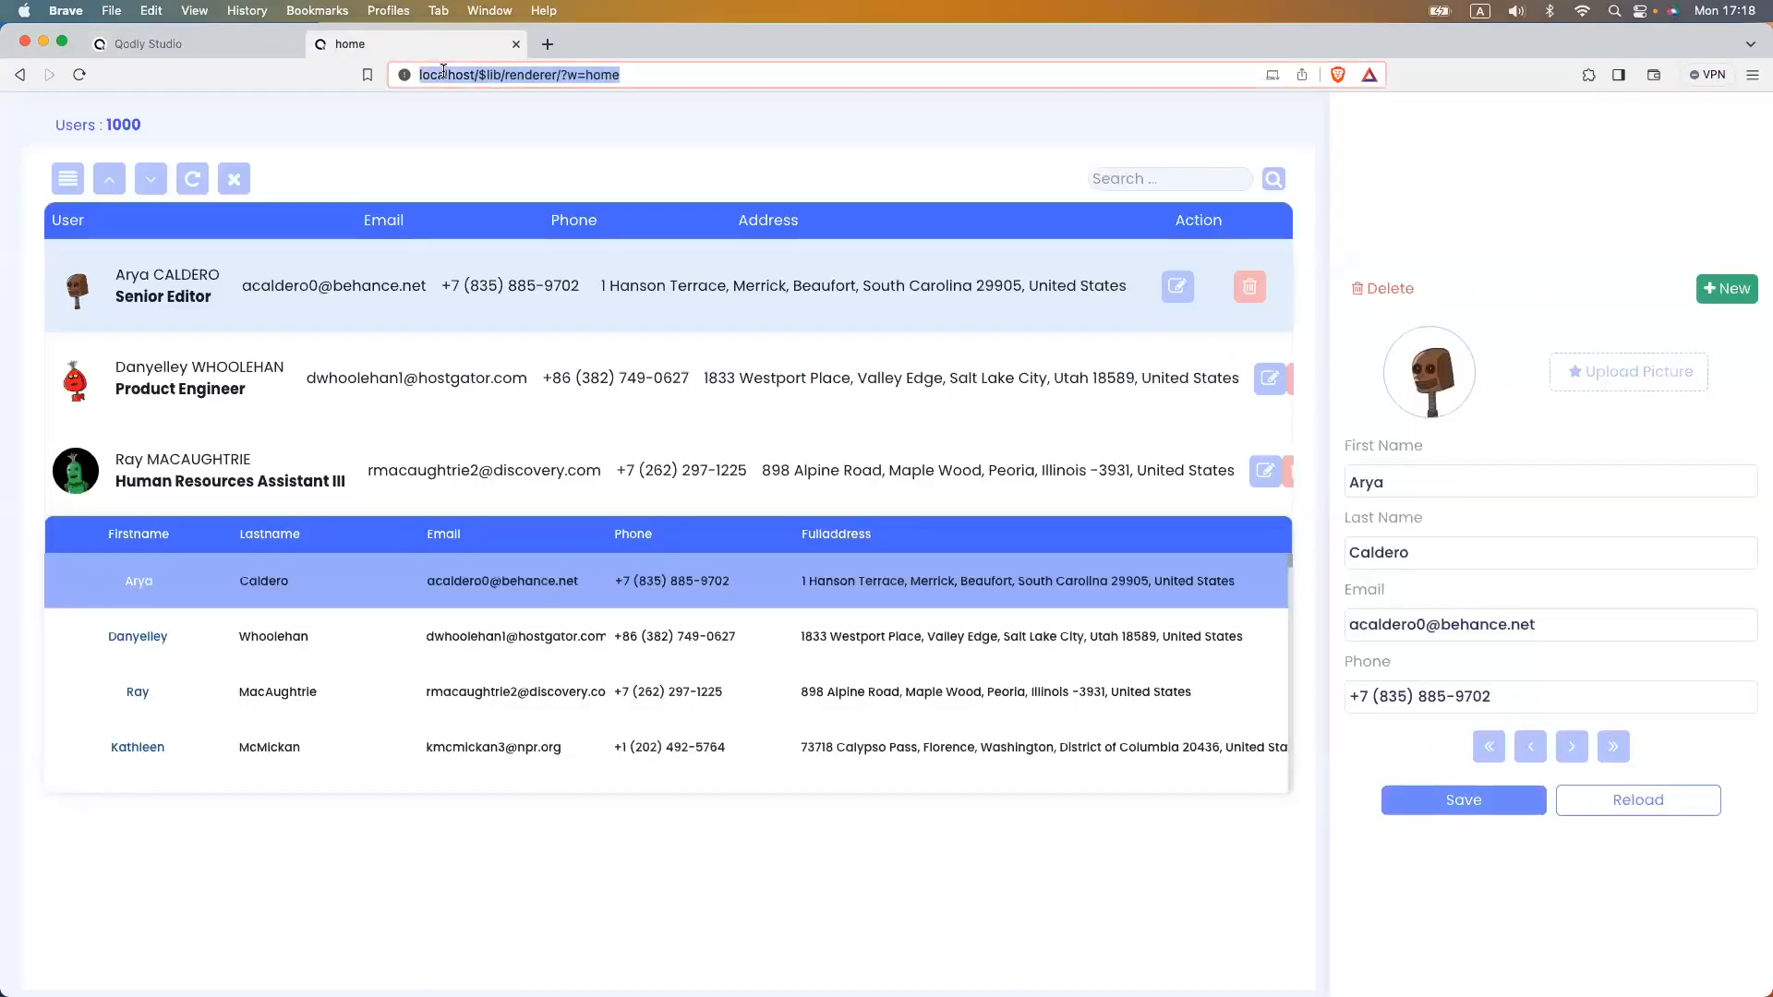
- Reload the app to check the aligned columns, then return to Qodly Studio
{"action": "key", "text": "Return"}
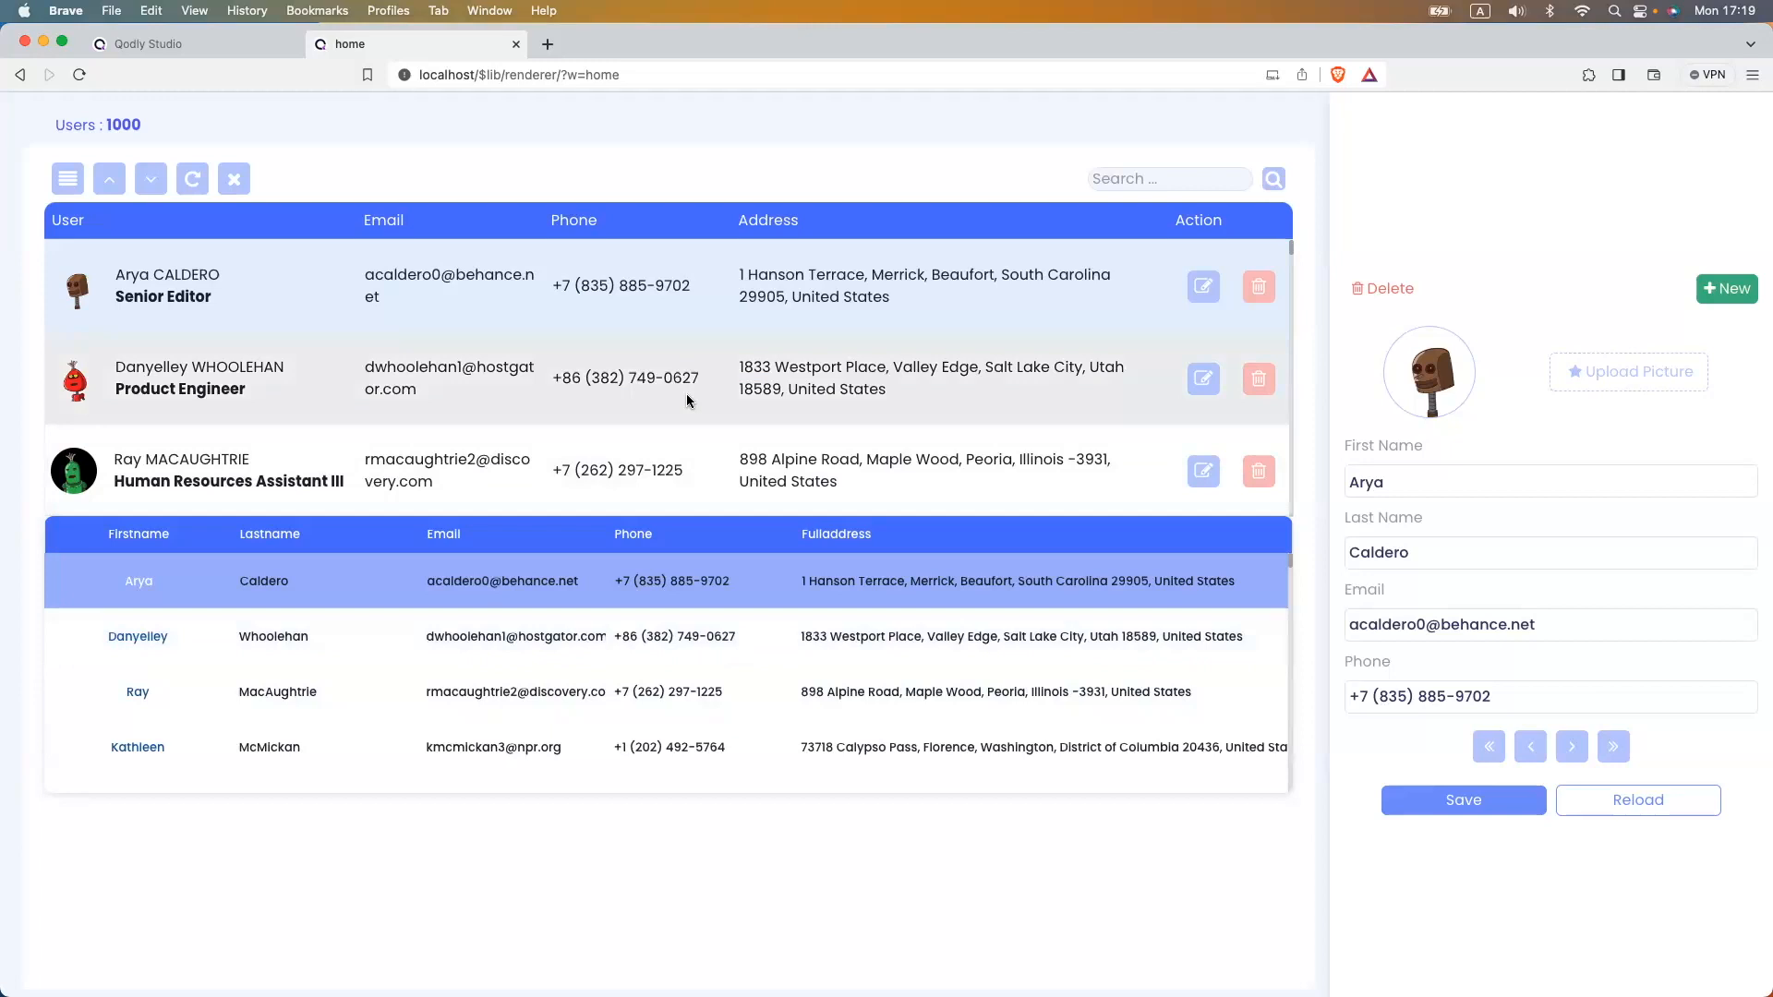
{"action": "left_click", "coordinate": [198, 56]}
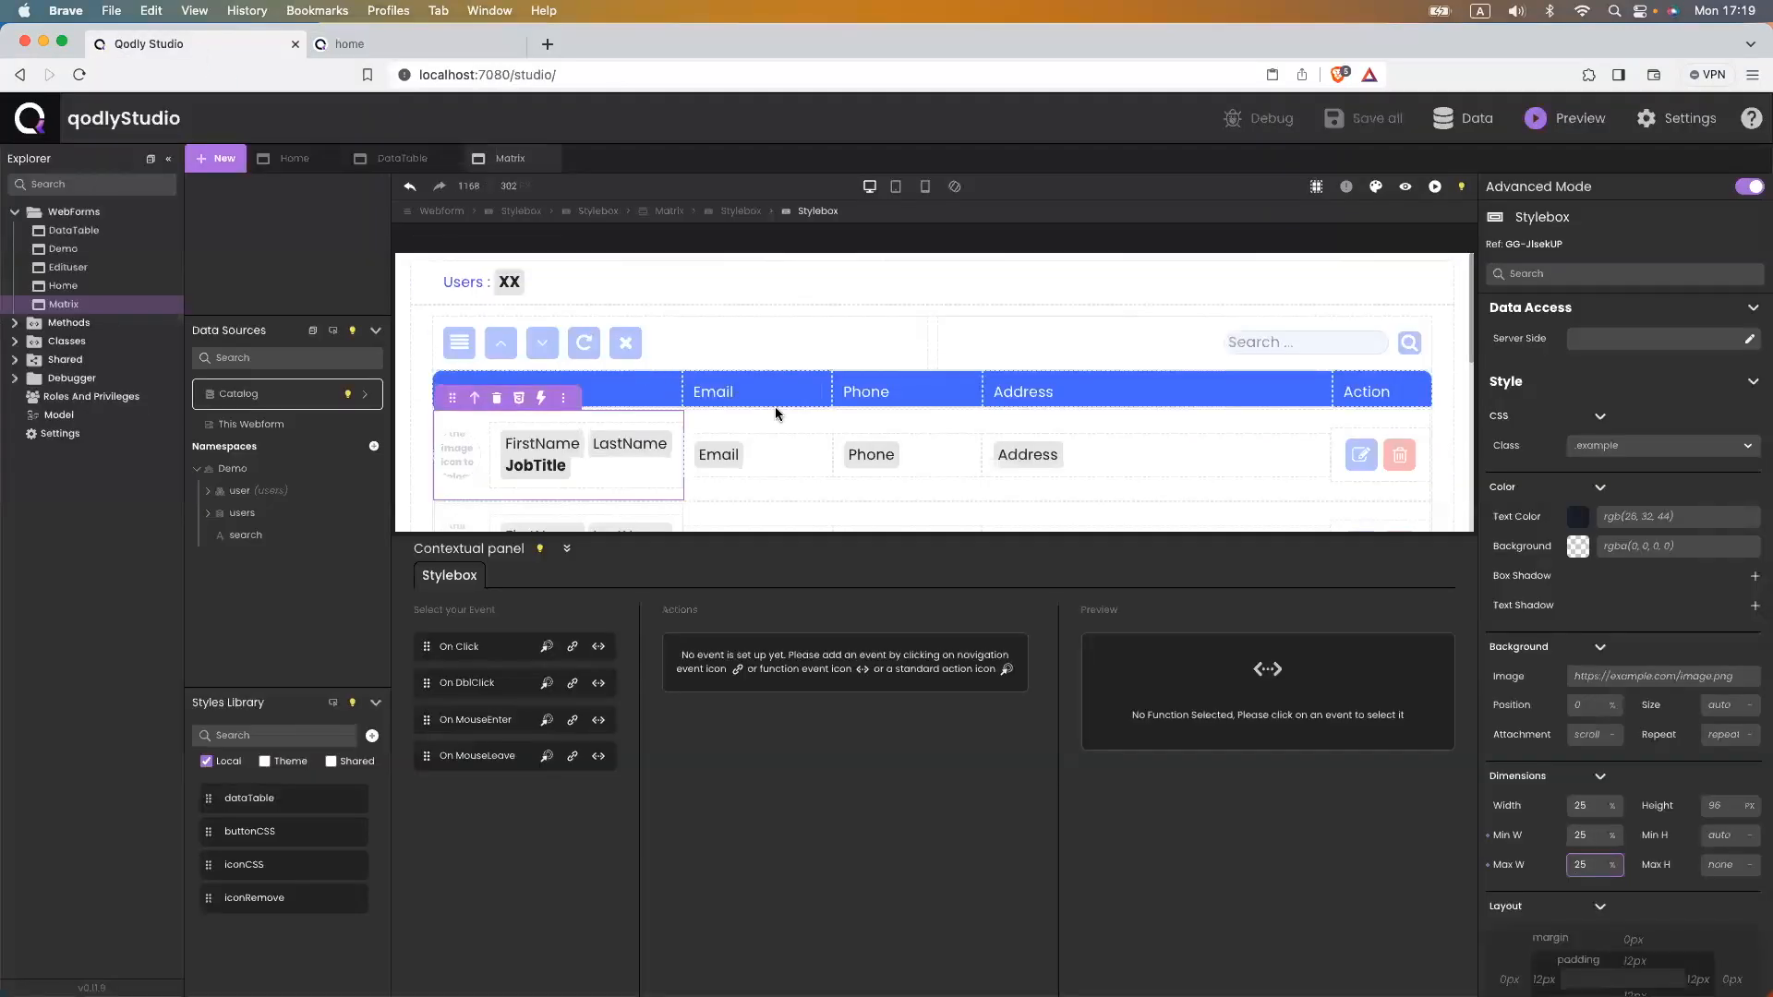
- Select the Matrix component and create a 'Matrix' CSS class for it, opening its empty rule
{"action": "scroll", "coordinate": [770, 402], "scroll_direction": "down", "scroll_amount": 1}
{"action": "left_click", "coordinate": [670, 210]}
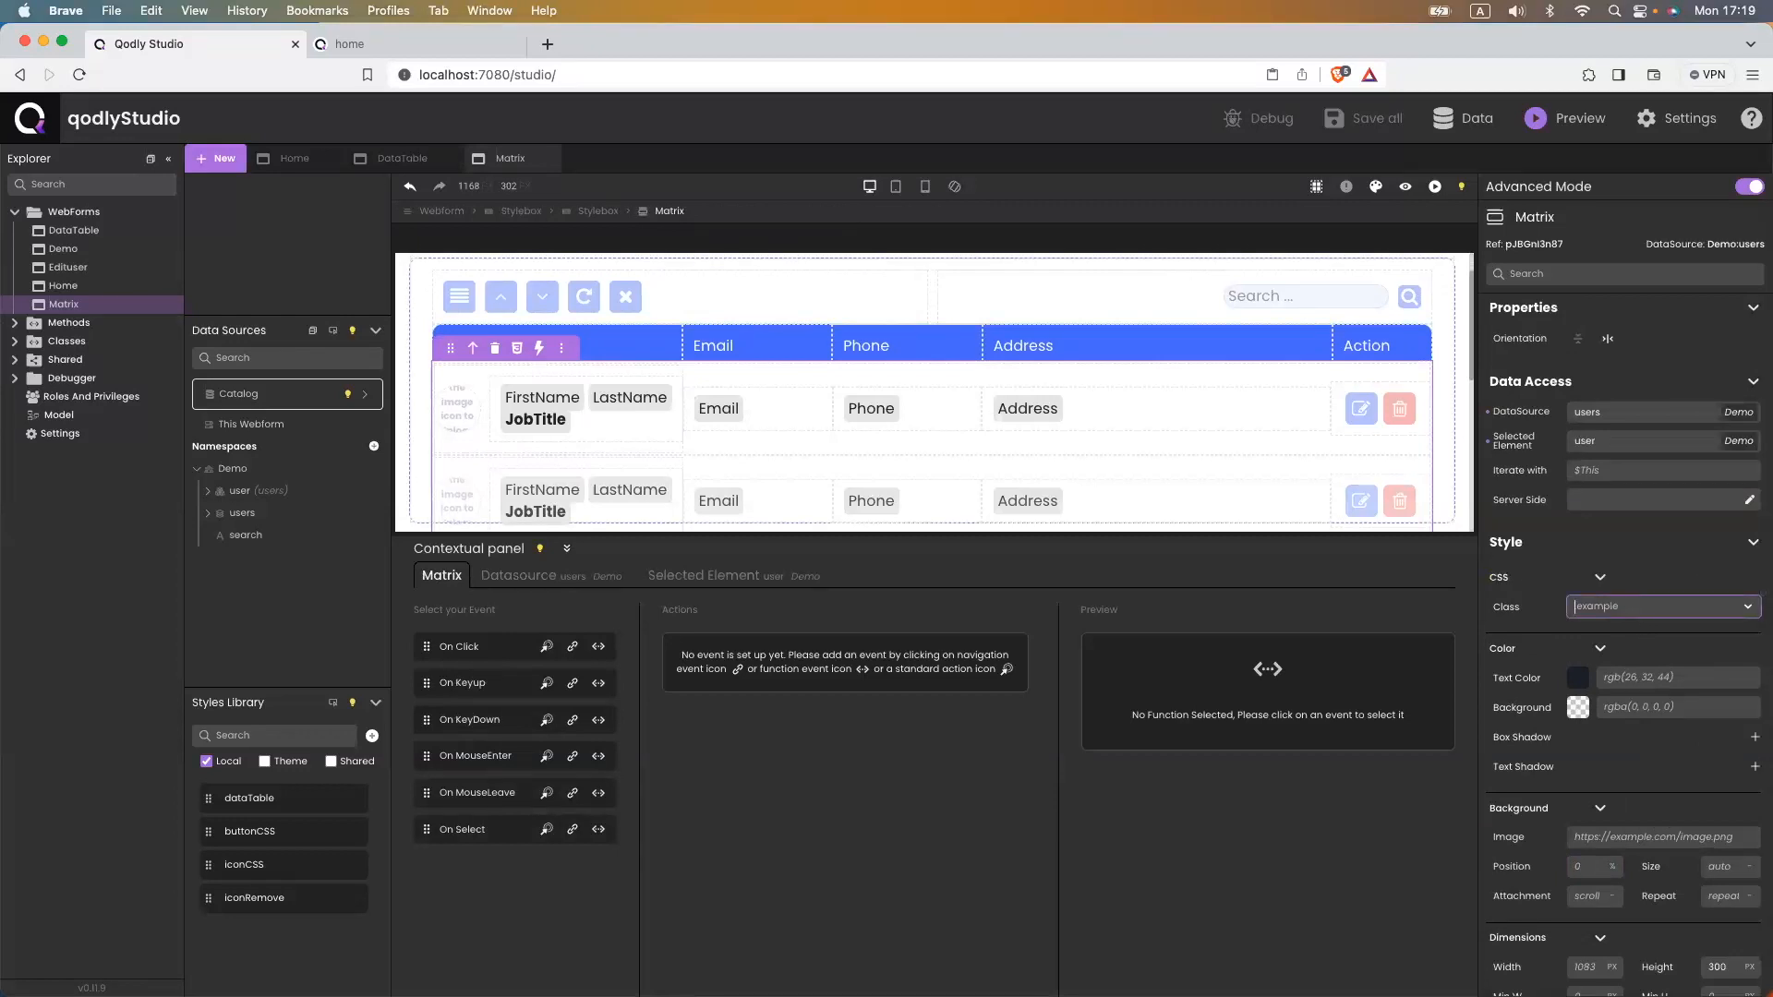
{"action": "type", "text": "Matrix"}
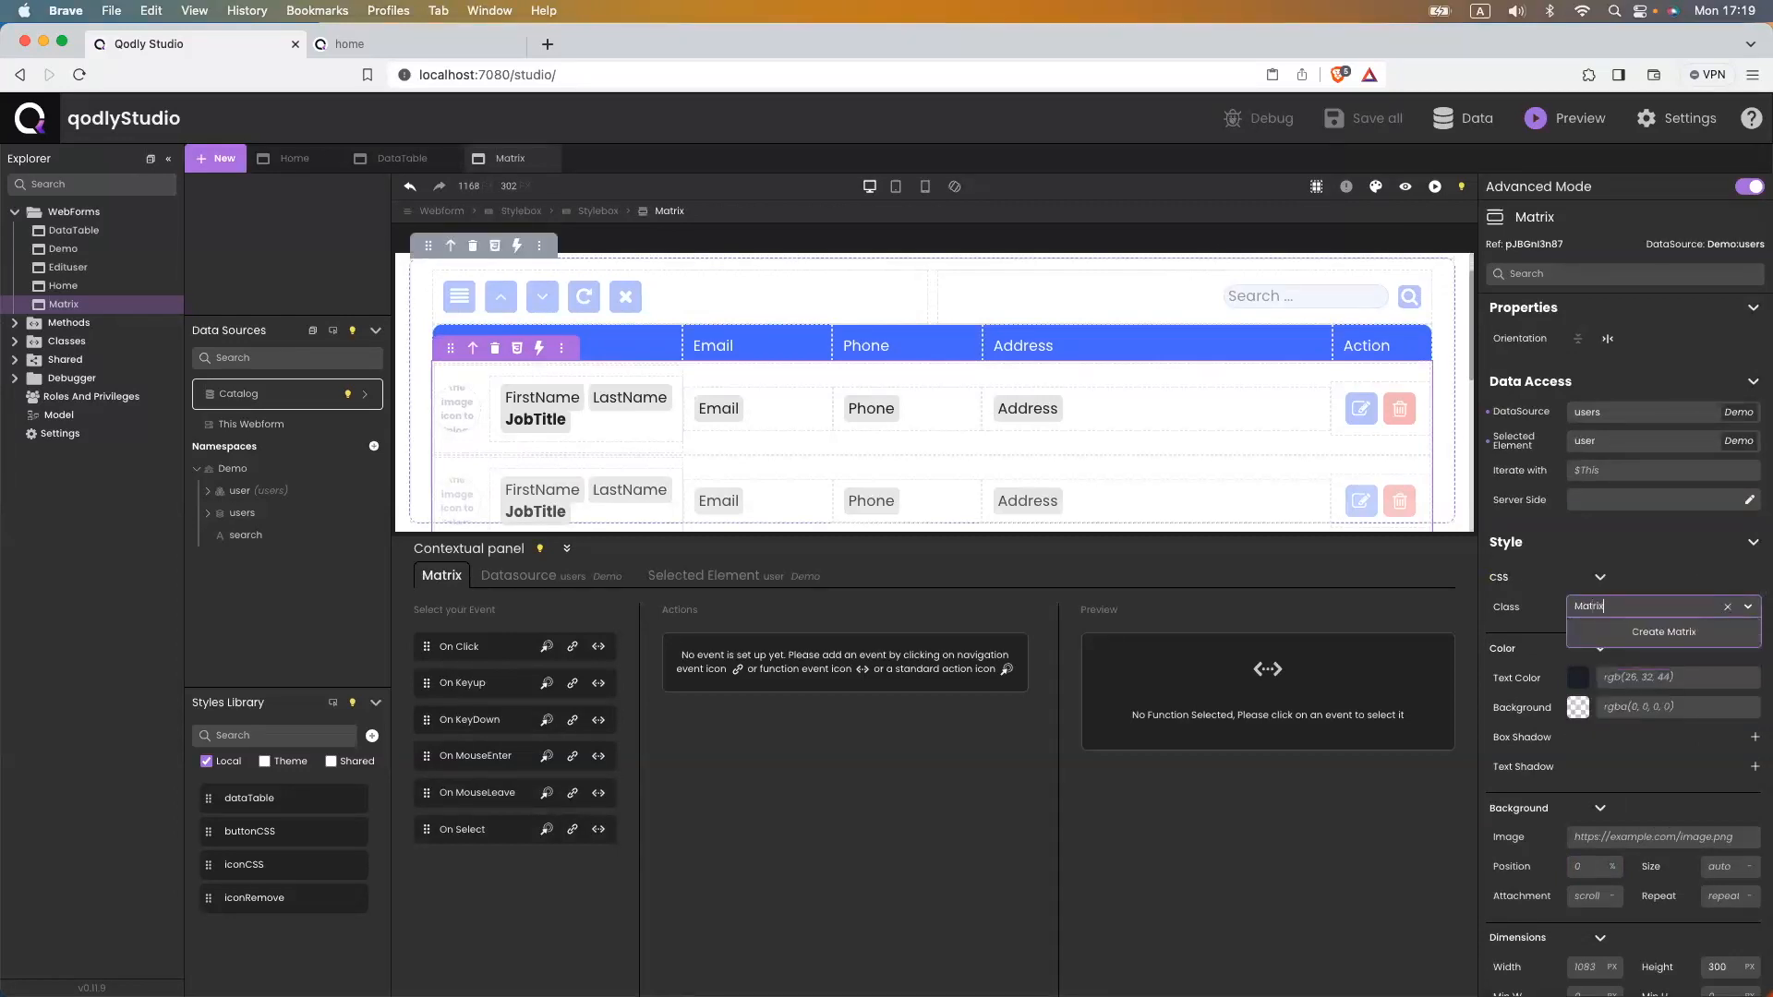
{"action": "left_click", "coordinate": [1664, 632]}
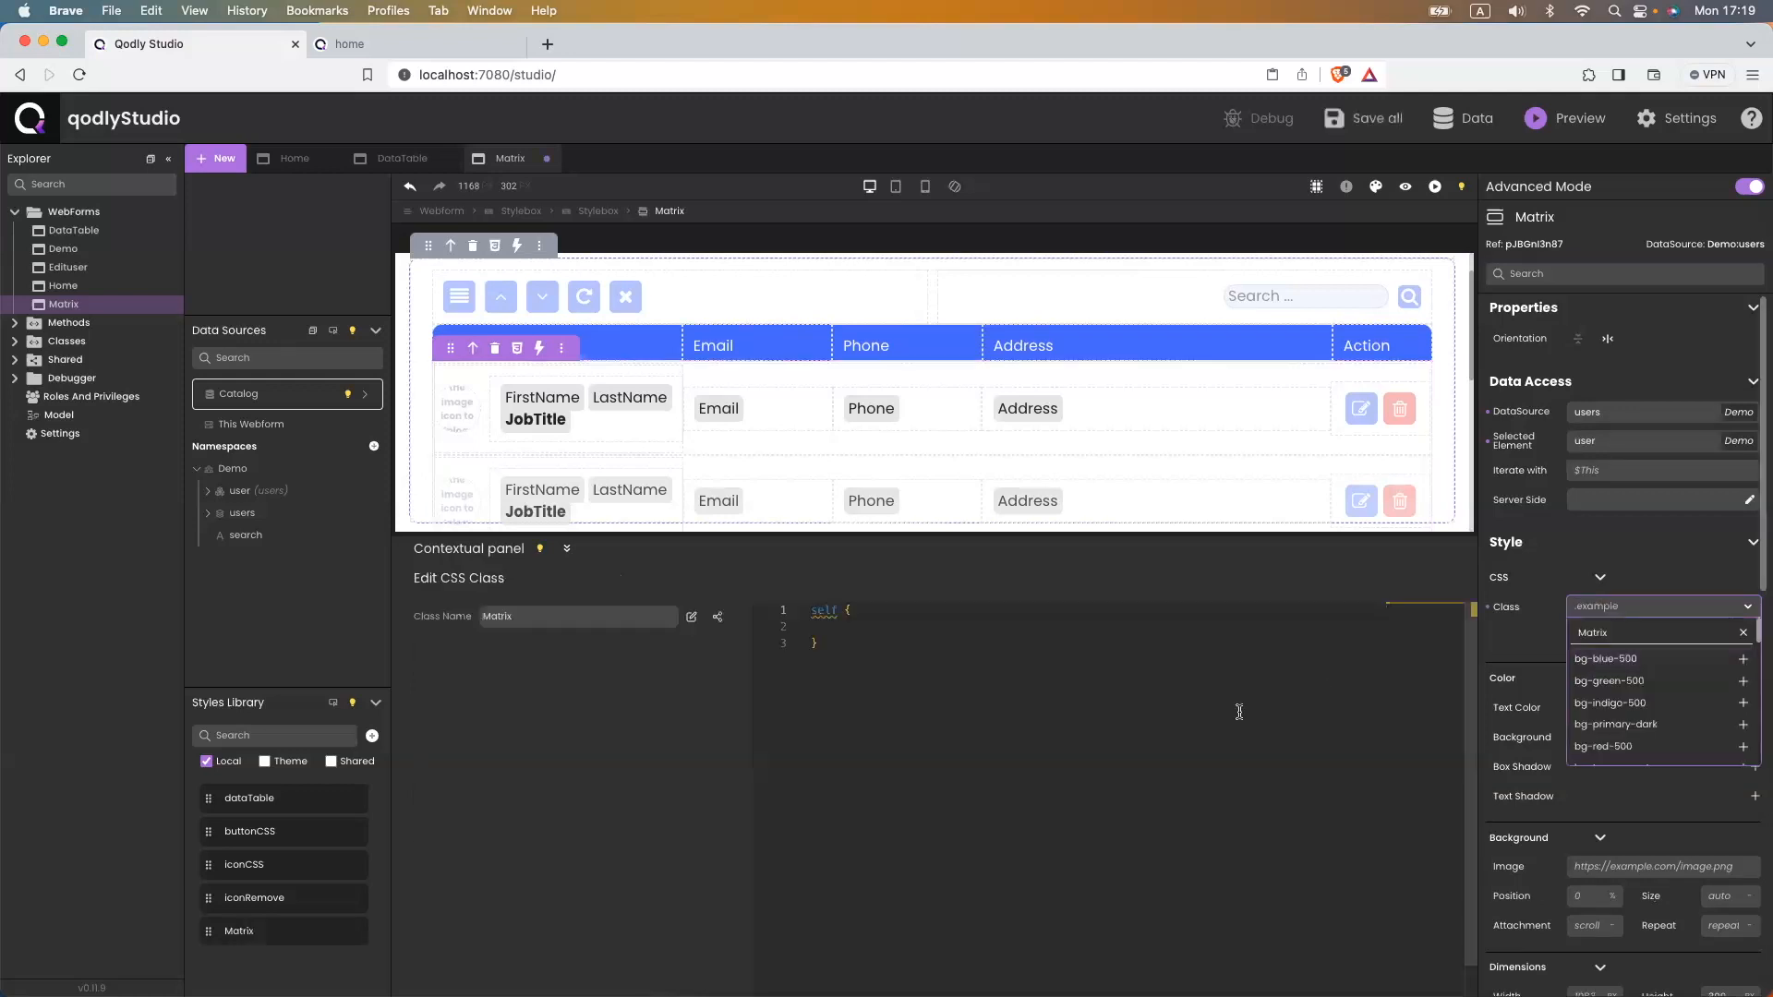
{"action": "left_click", "coordinate": [855, 632]}
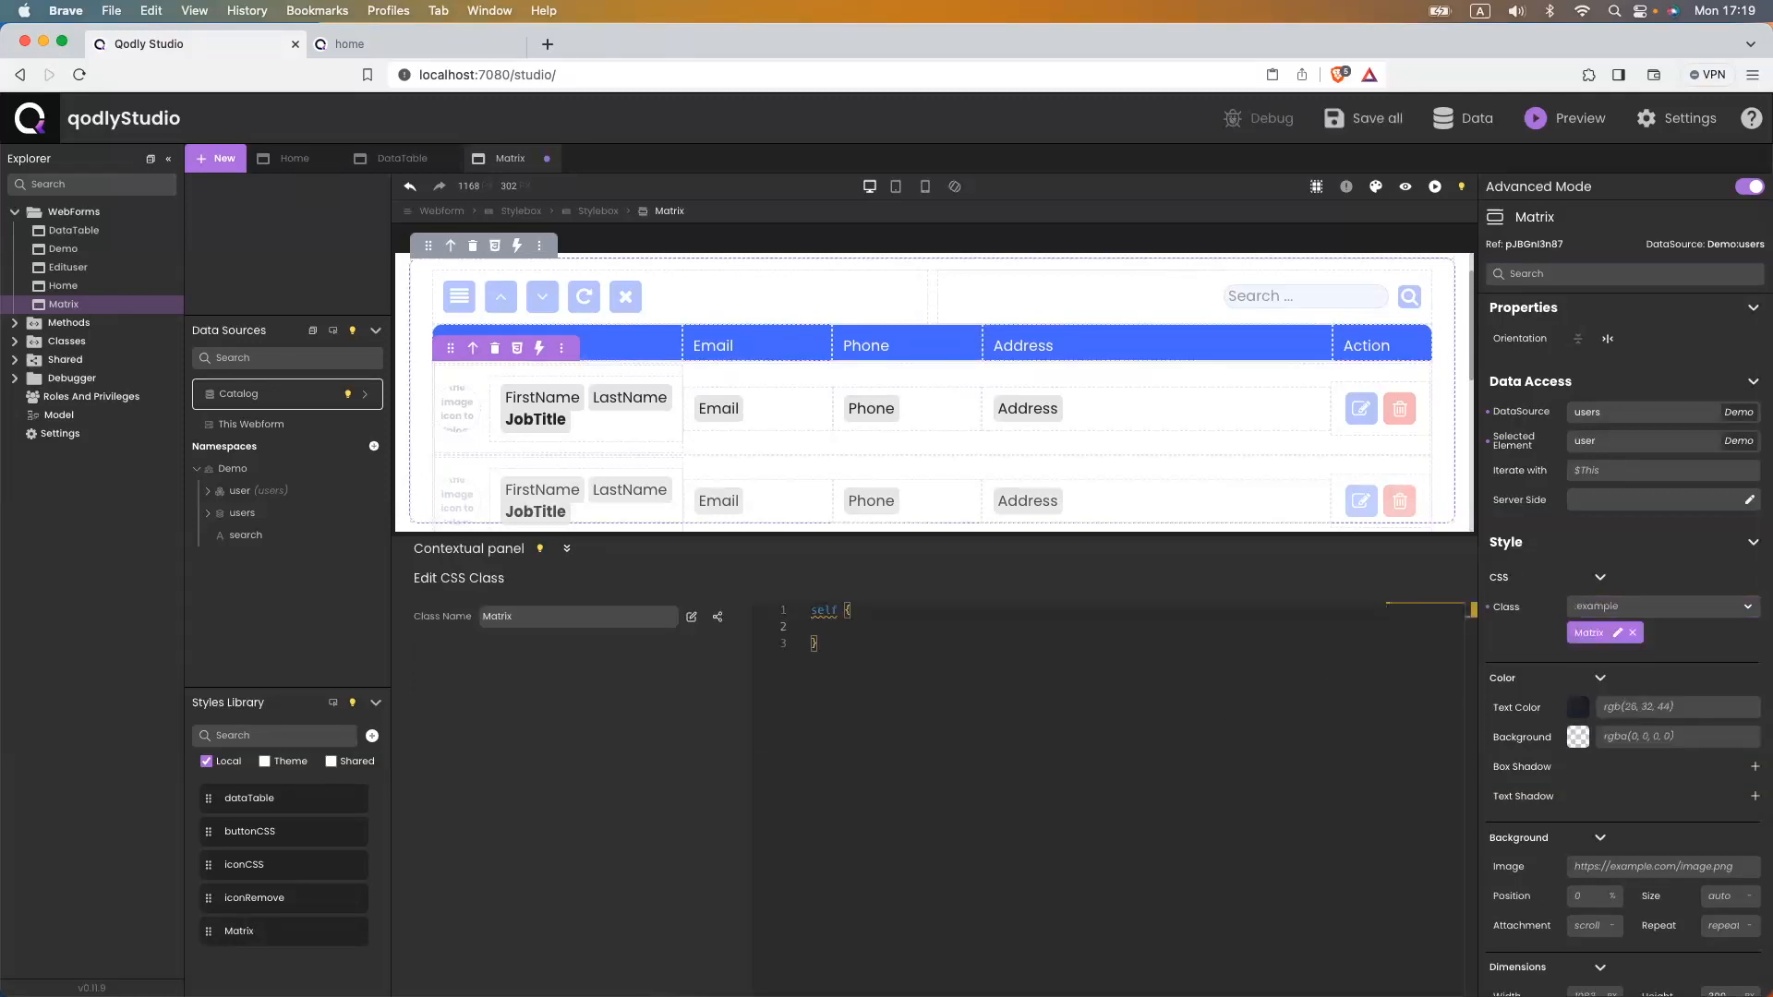
{"action": "key", "text": "super+Tab"}
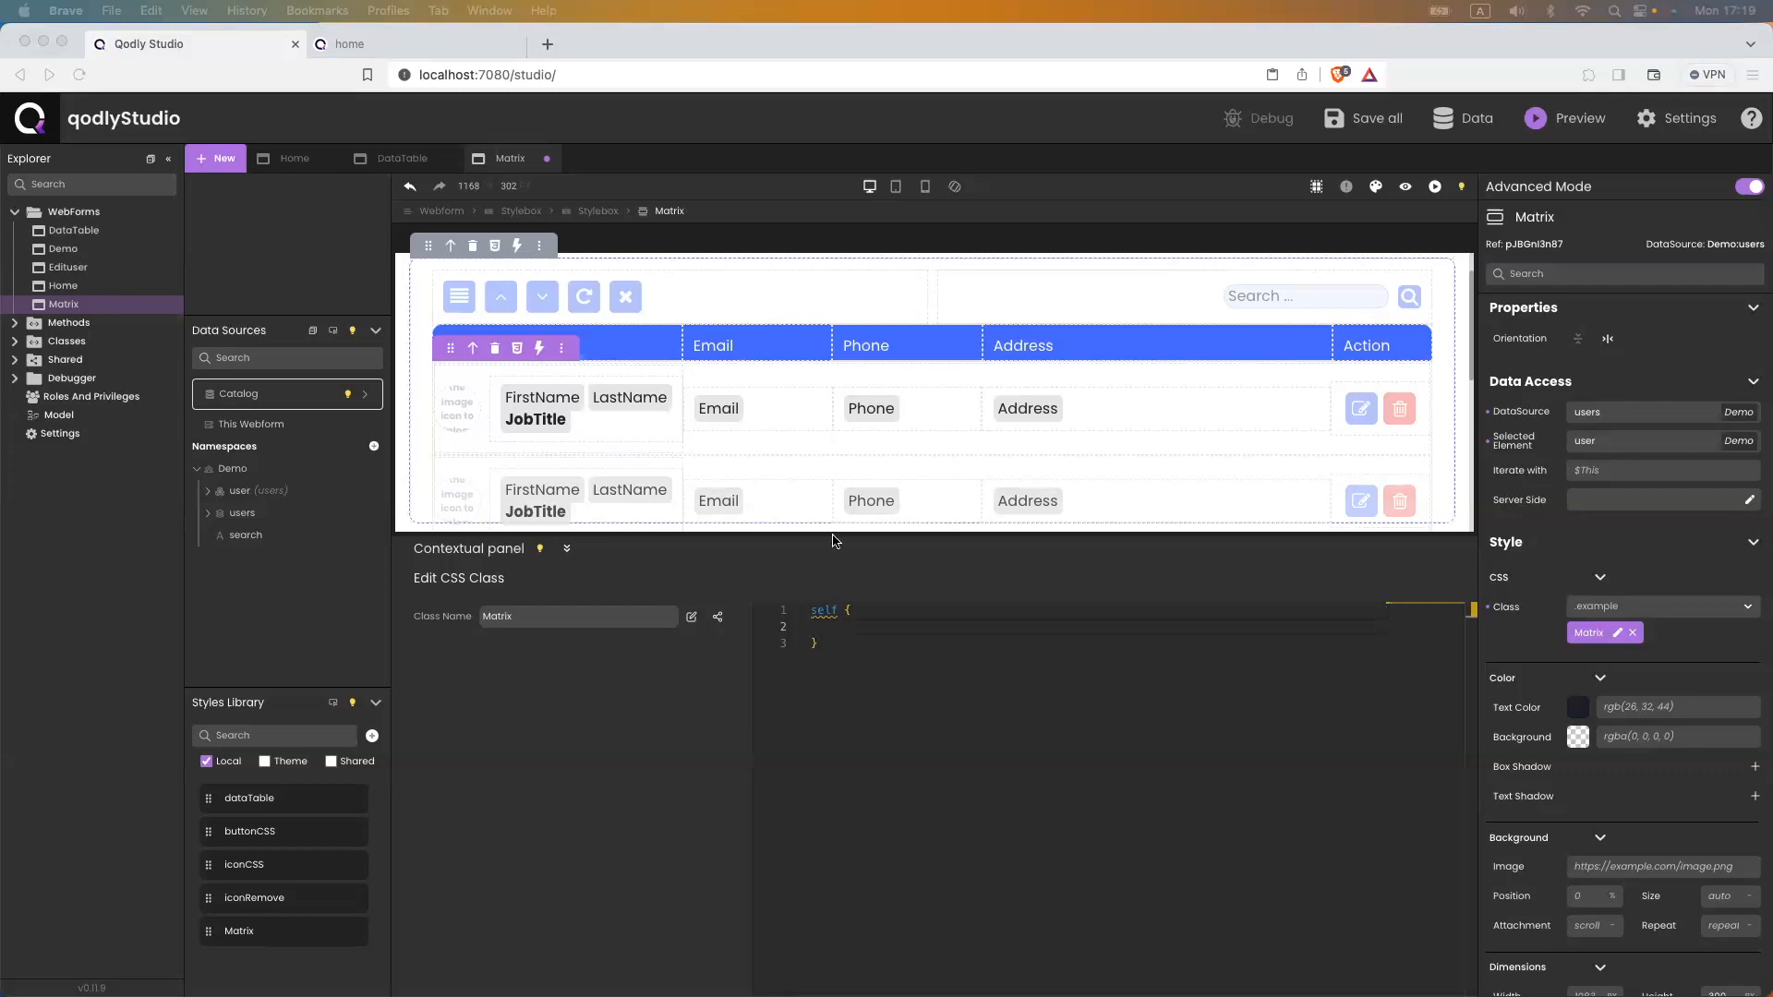
- Paste a light blue #A3B7FD background and border into the Matrix class CSS rule
{"action": "left_click", "coordinate": [836, 630]}
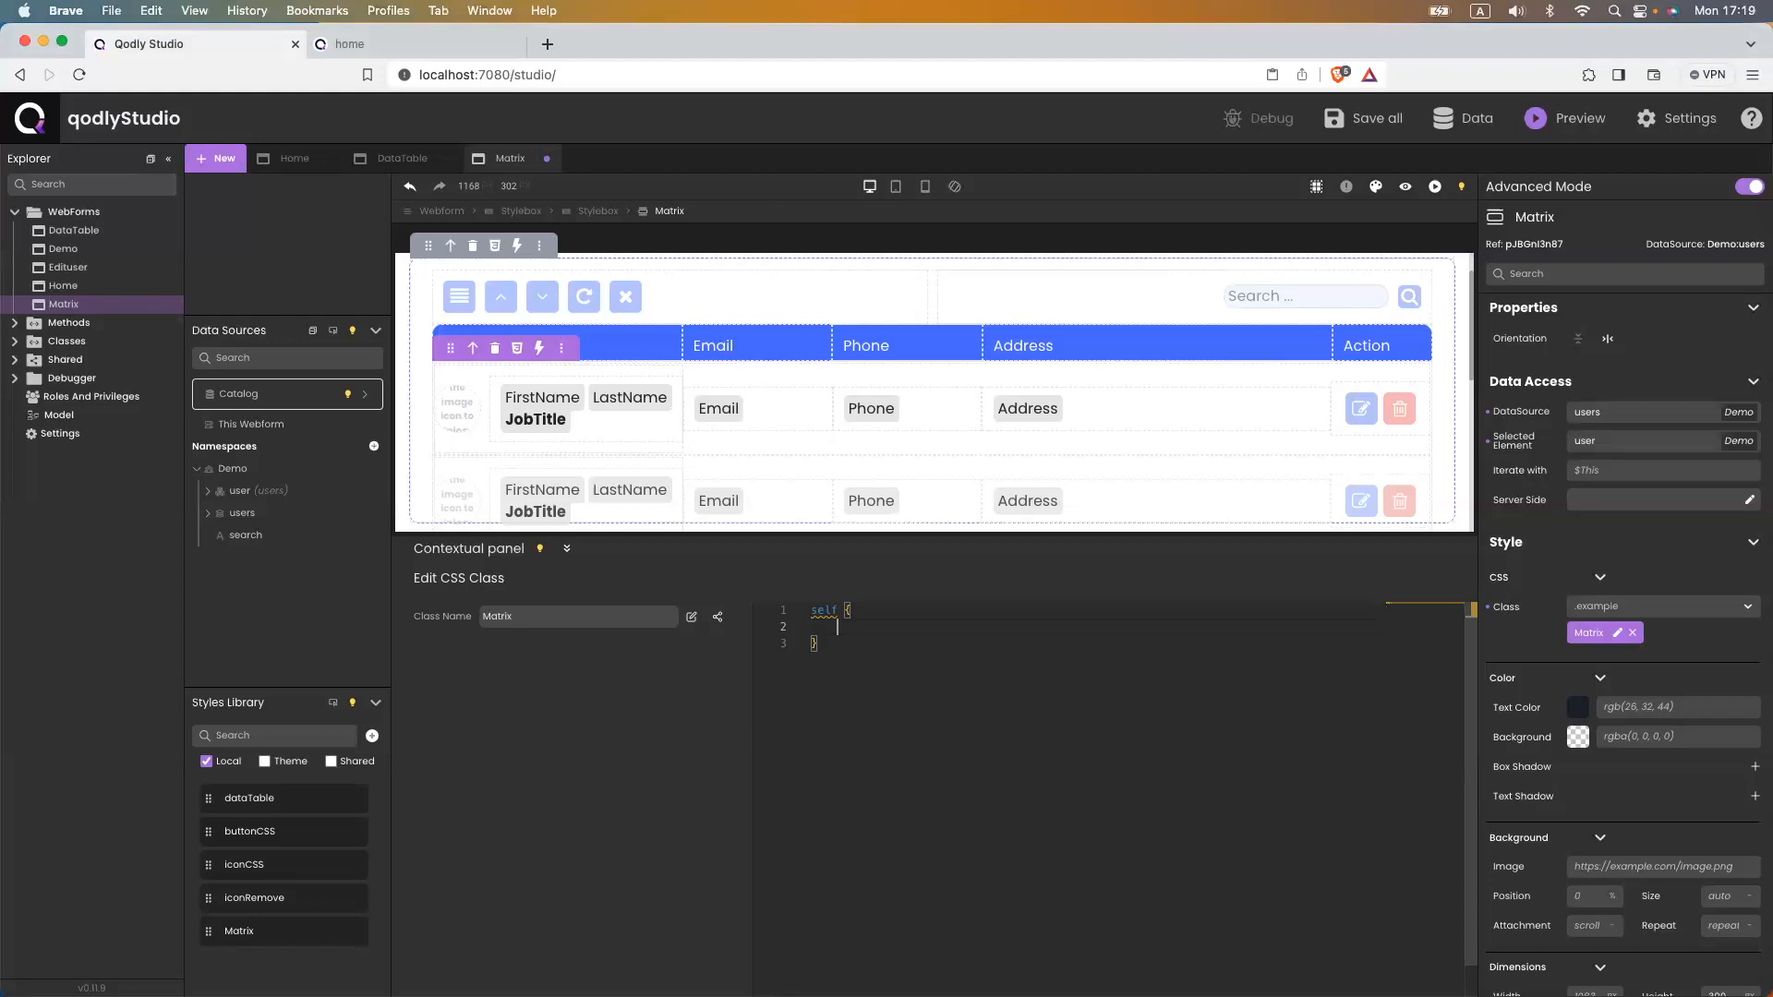
{"action": "type", "text": "background: #A3B7FD; border: 1px solid #A3B7FD;"}
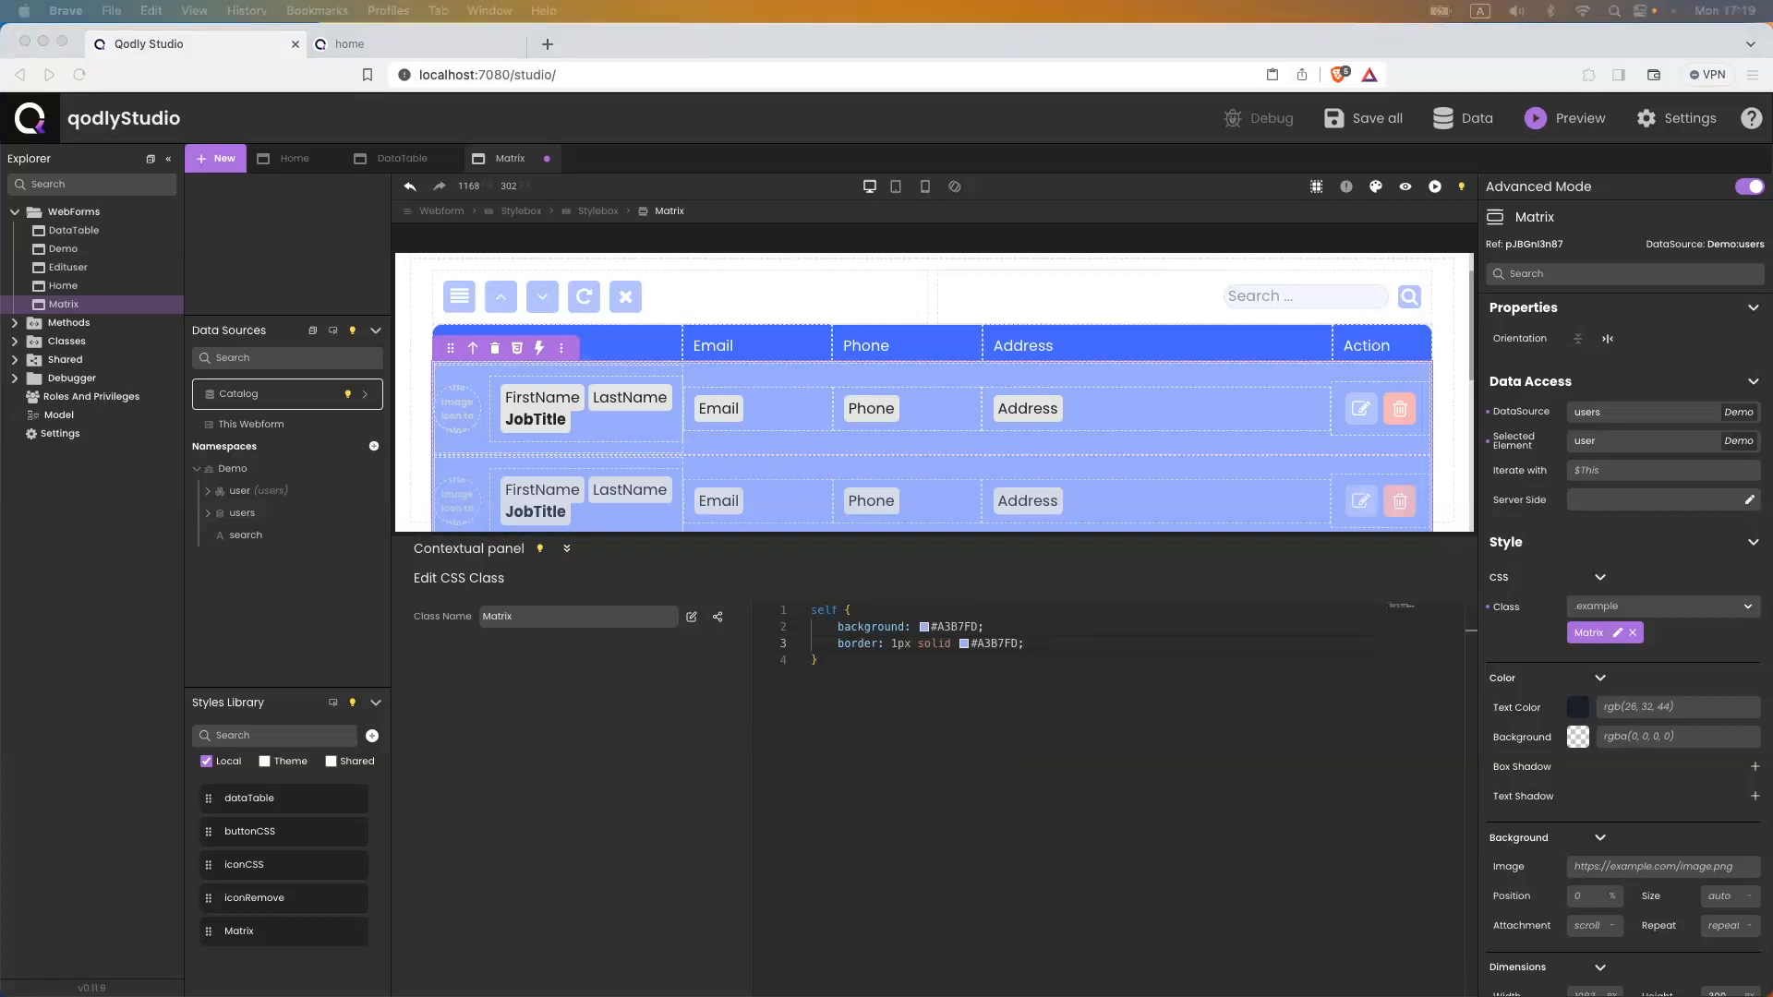
{"action": "left_click", "coordinate": [840, 628]}
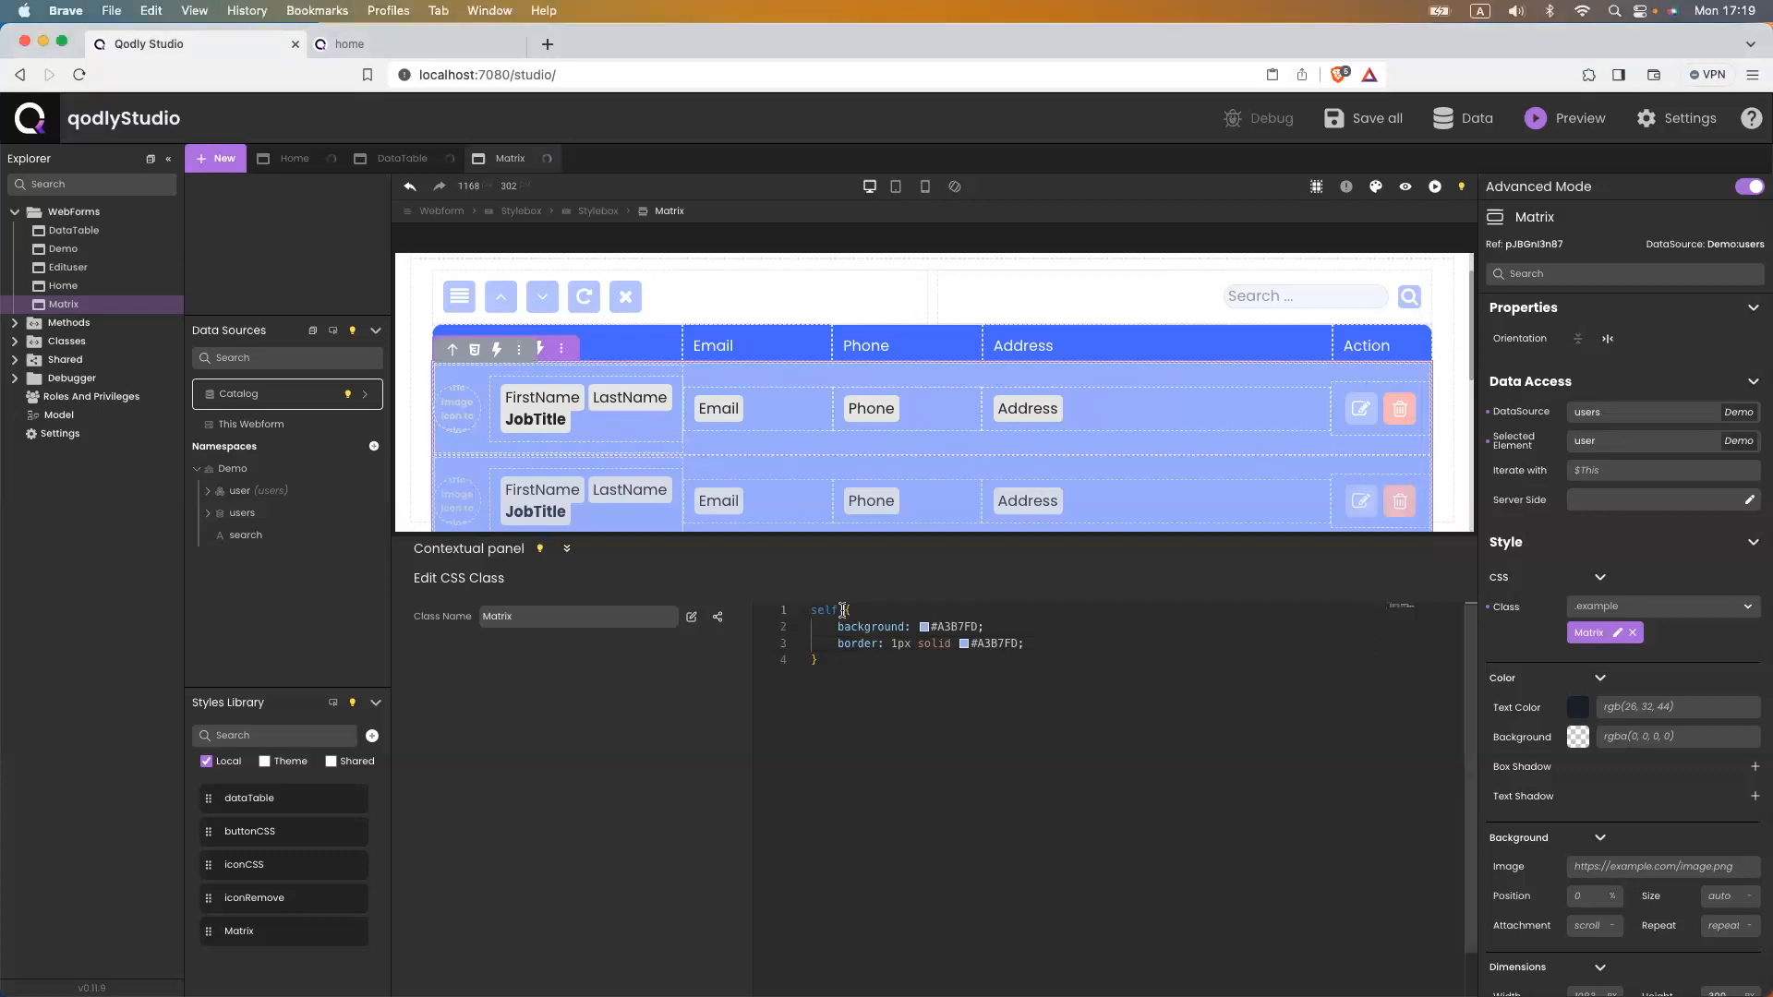
- Scope the rule to self .FdVirtualGrid .innerScrollContainer .selected, save, and view the home page
{"action": "mouse_move", "coordinate": [842, 629]}
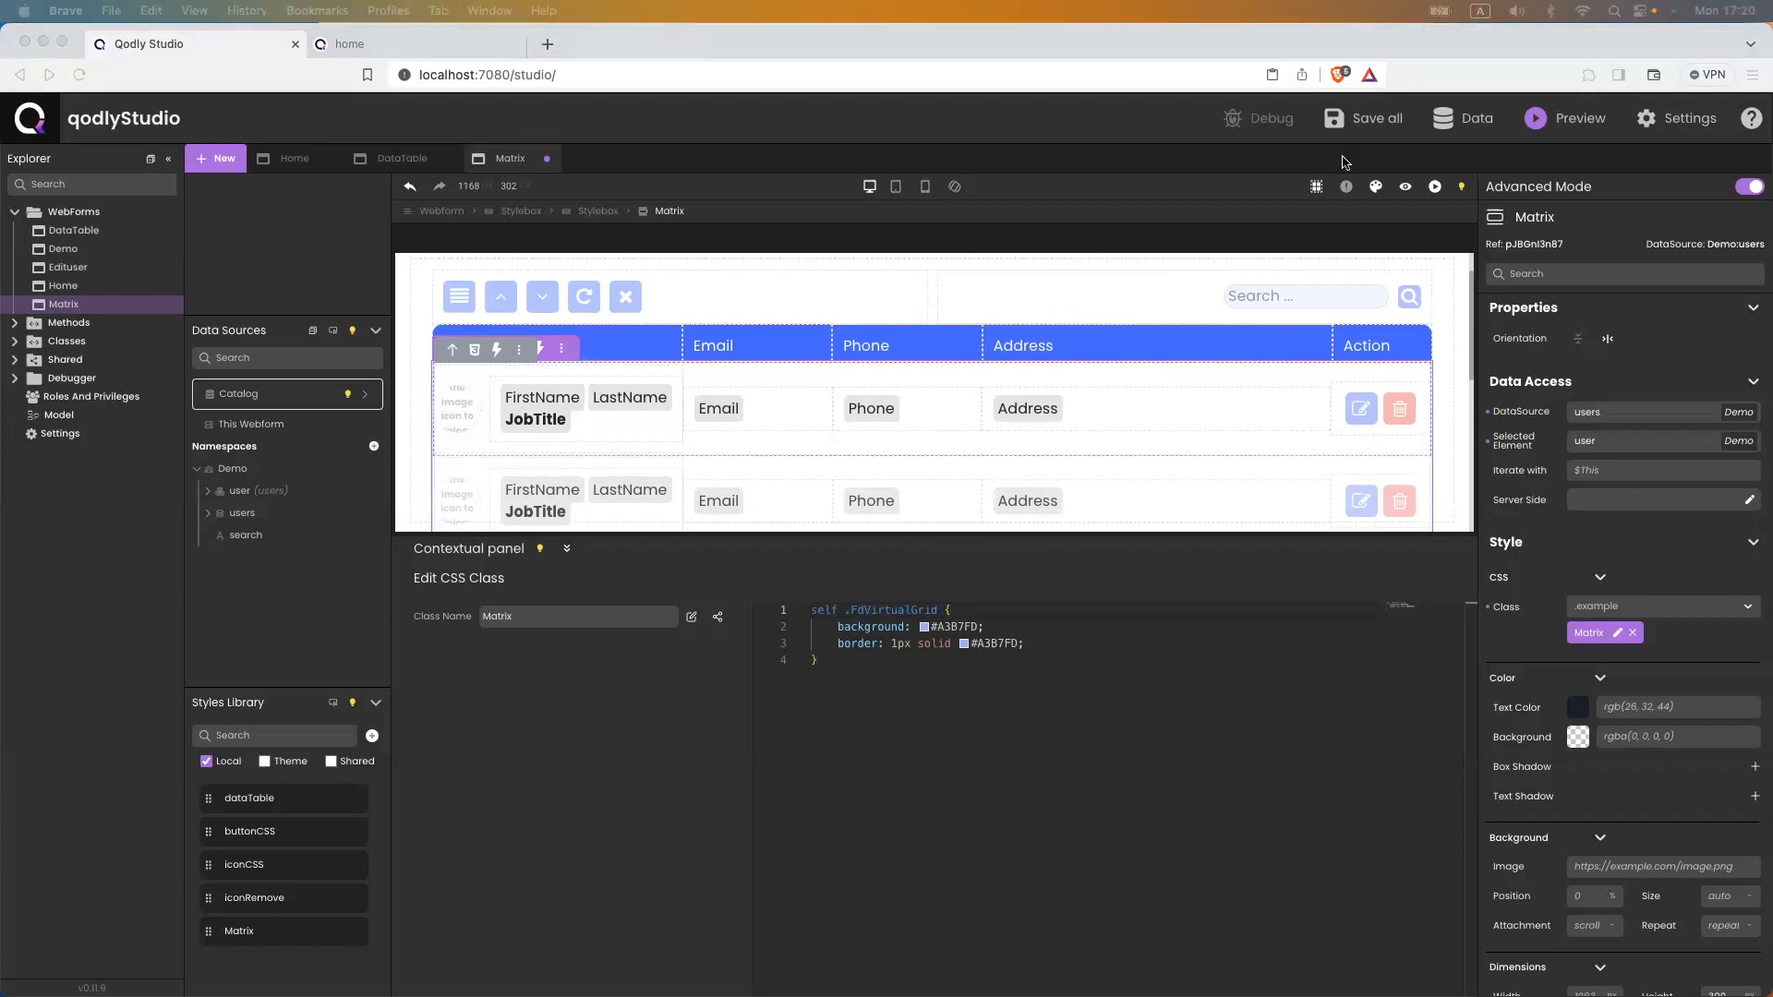
{"action": "left_click", "coordinate": [946, 636]}
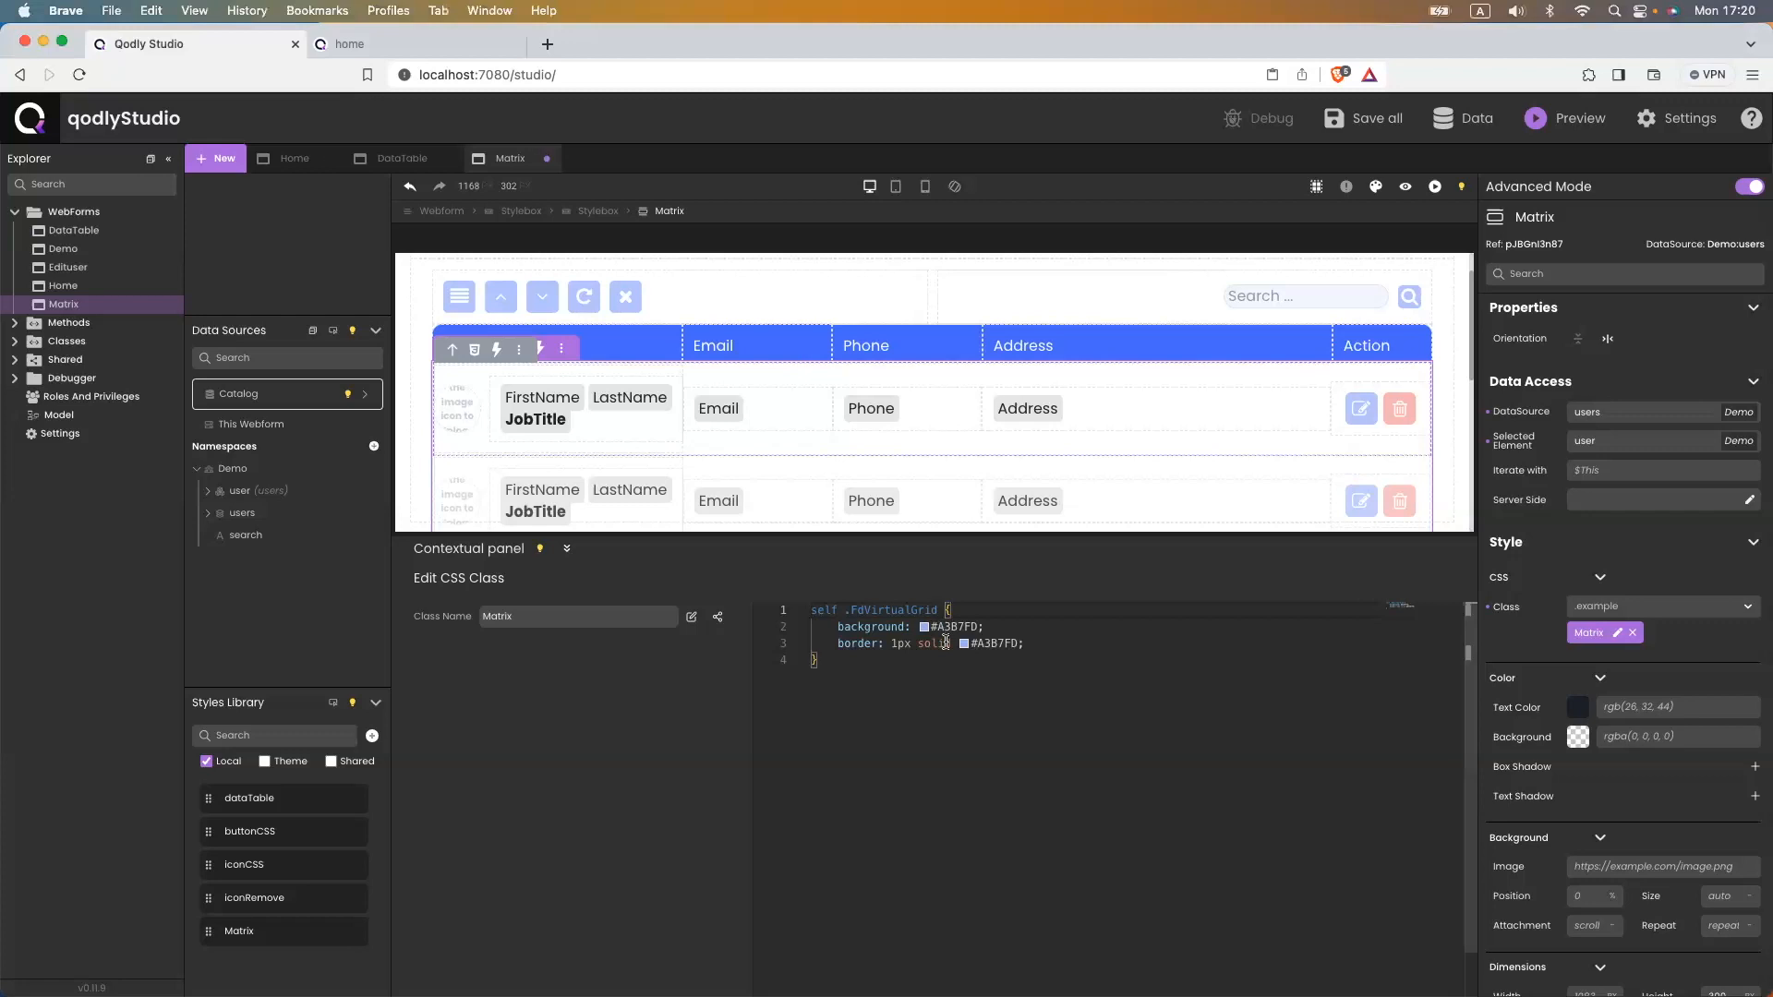
{"action": "type", "text": "."}
{"action": "type", "text": "innerScrollContainer"}
{"action": "type", "text": ".selected"}
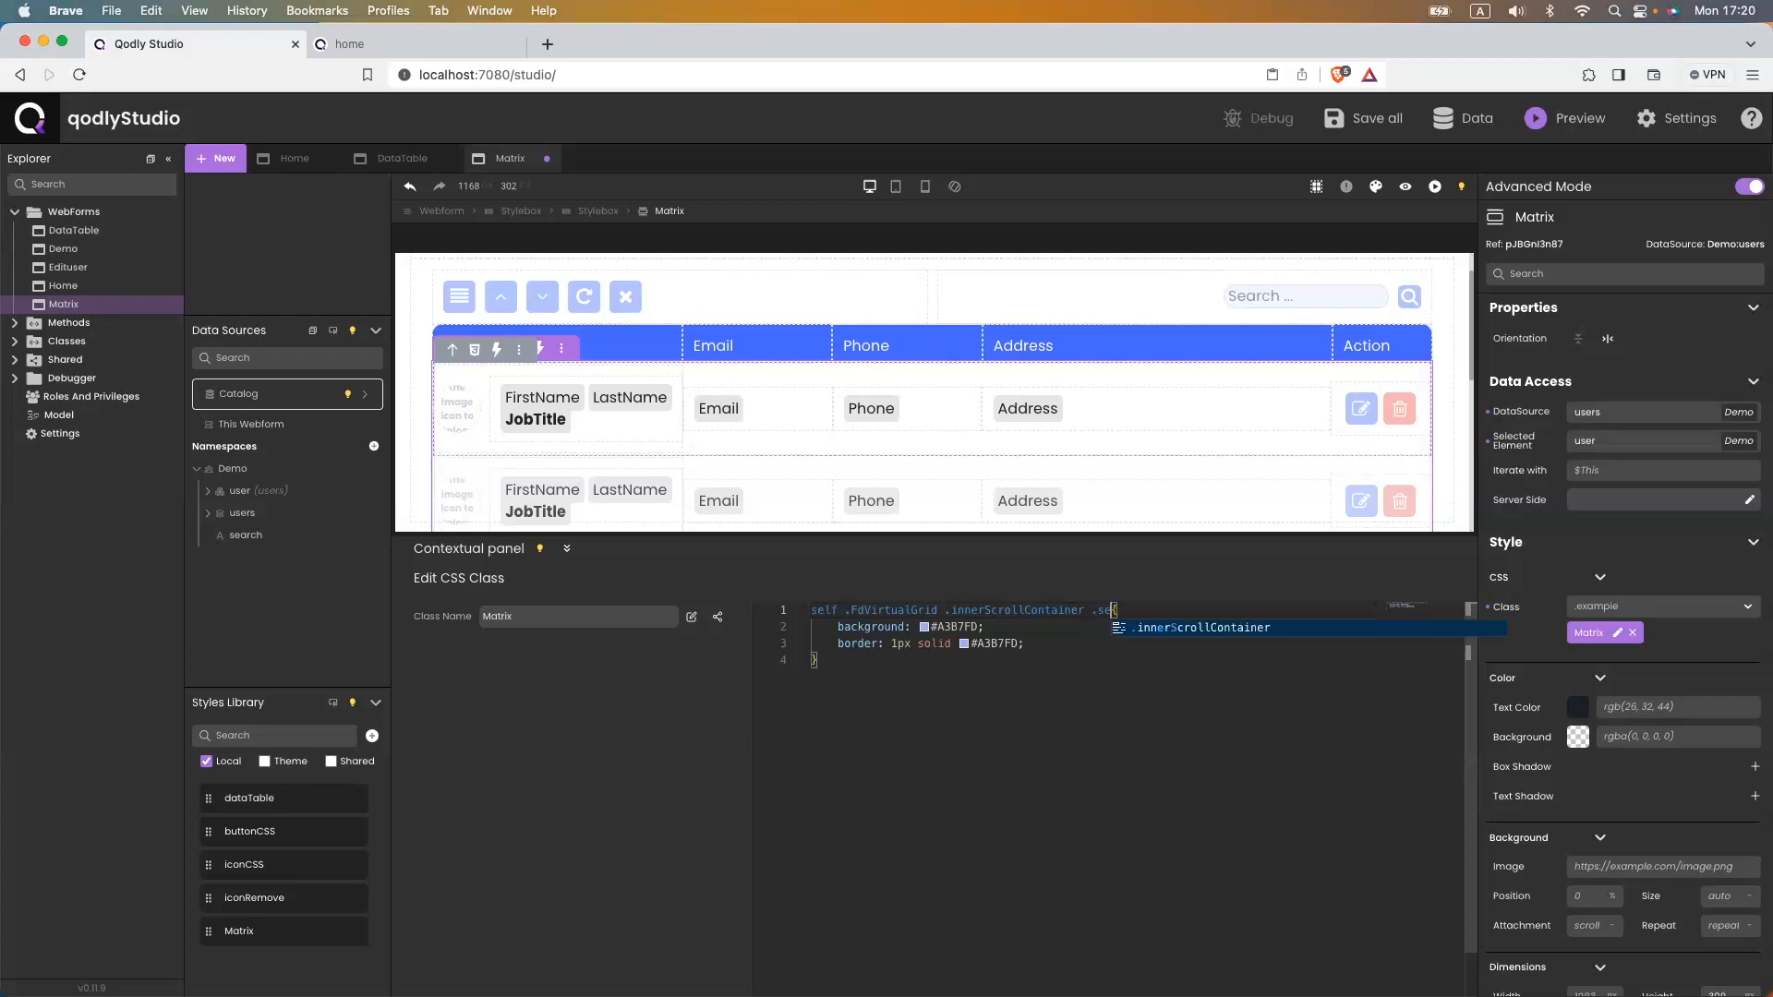
{"action": "key", "text": "super+s"}
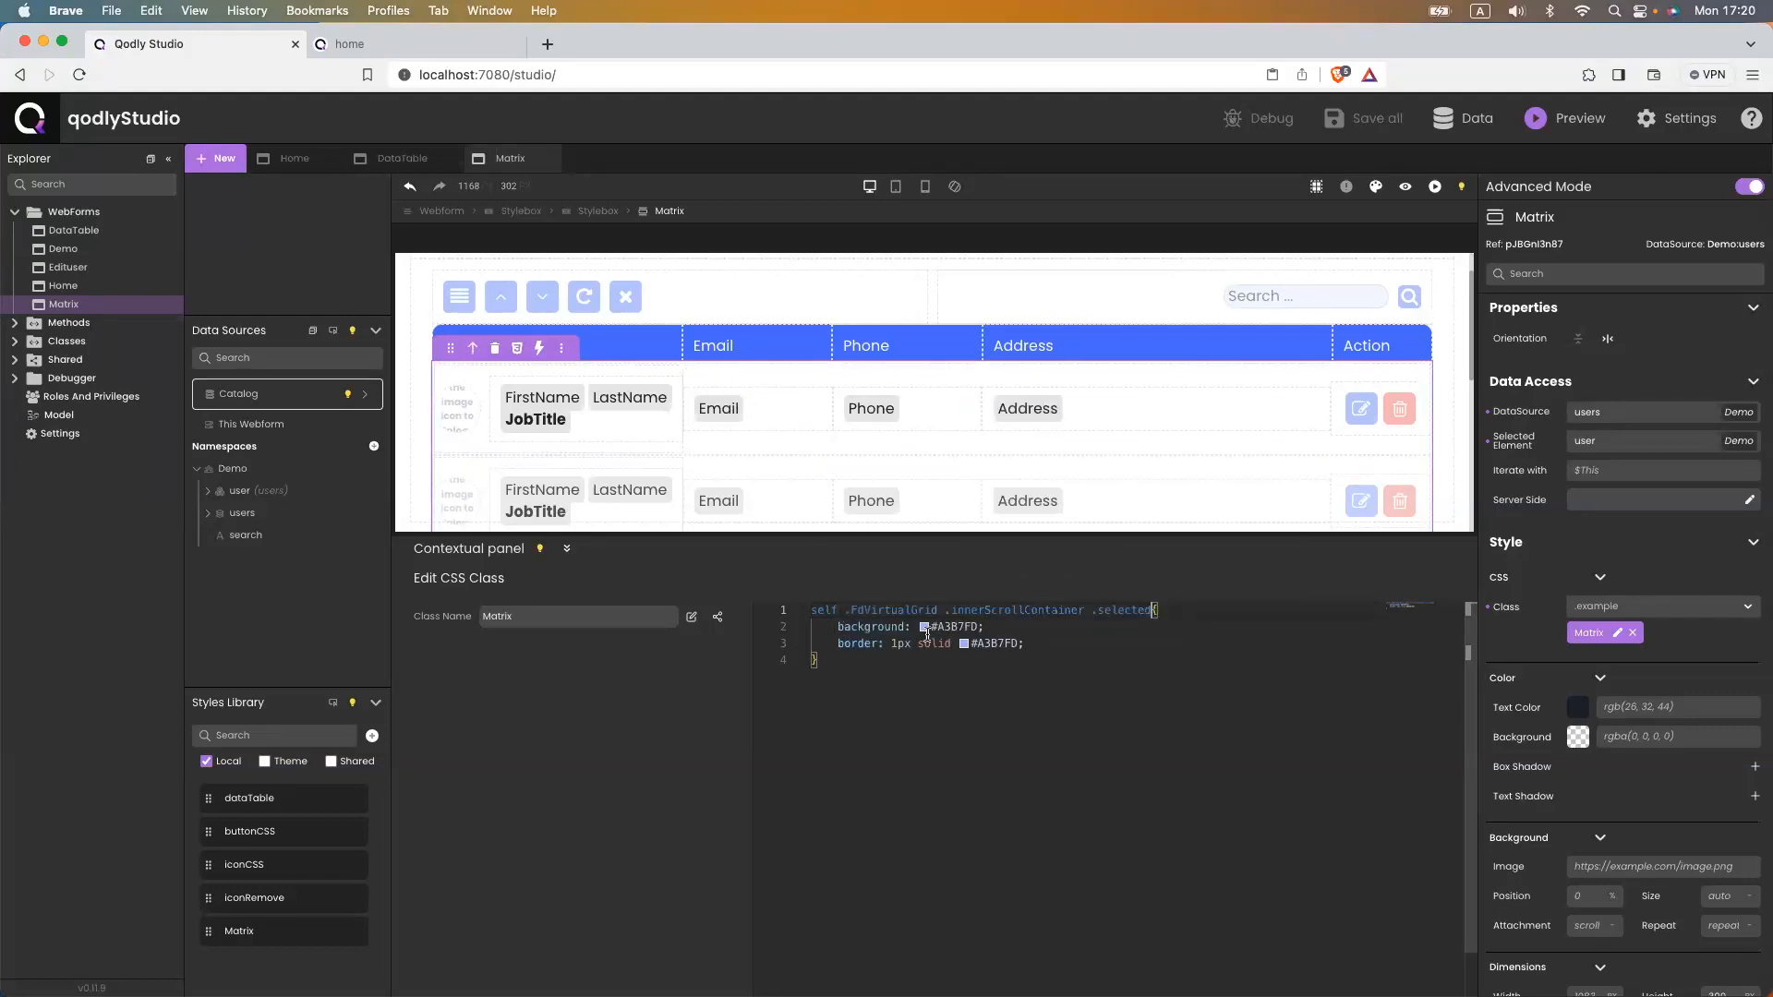
{"action": "left_click", "coordinate": [489, 44]}
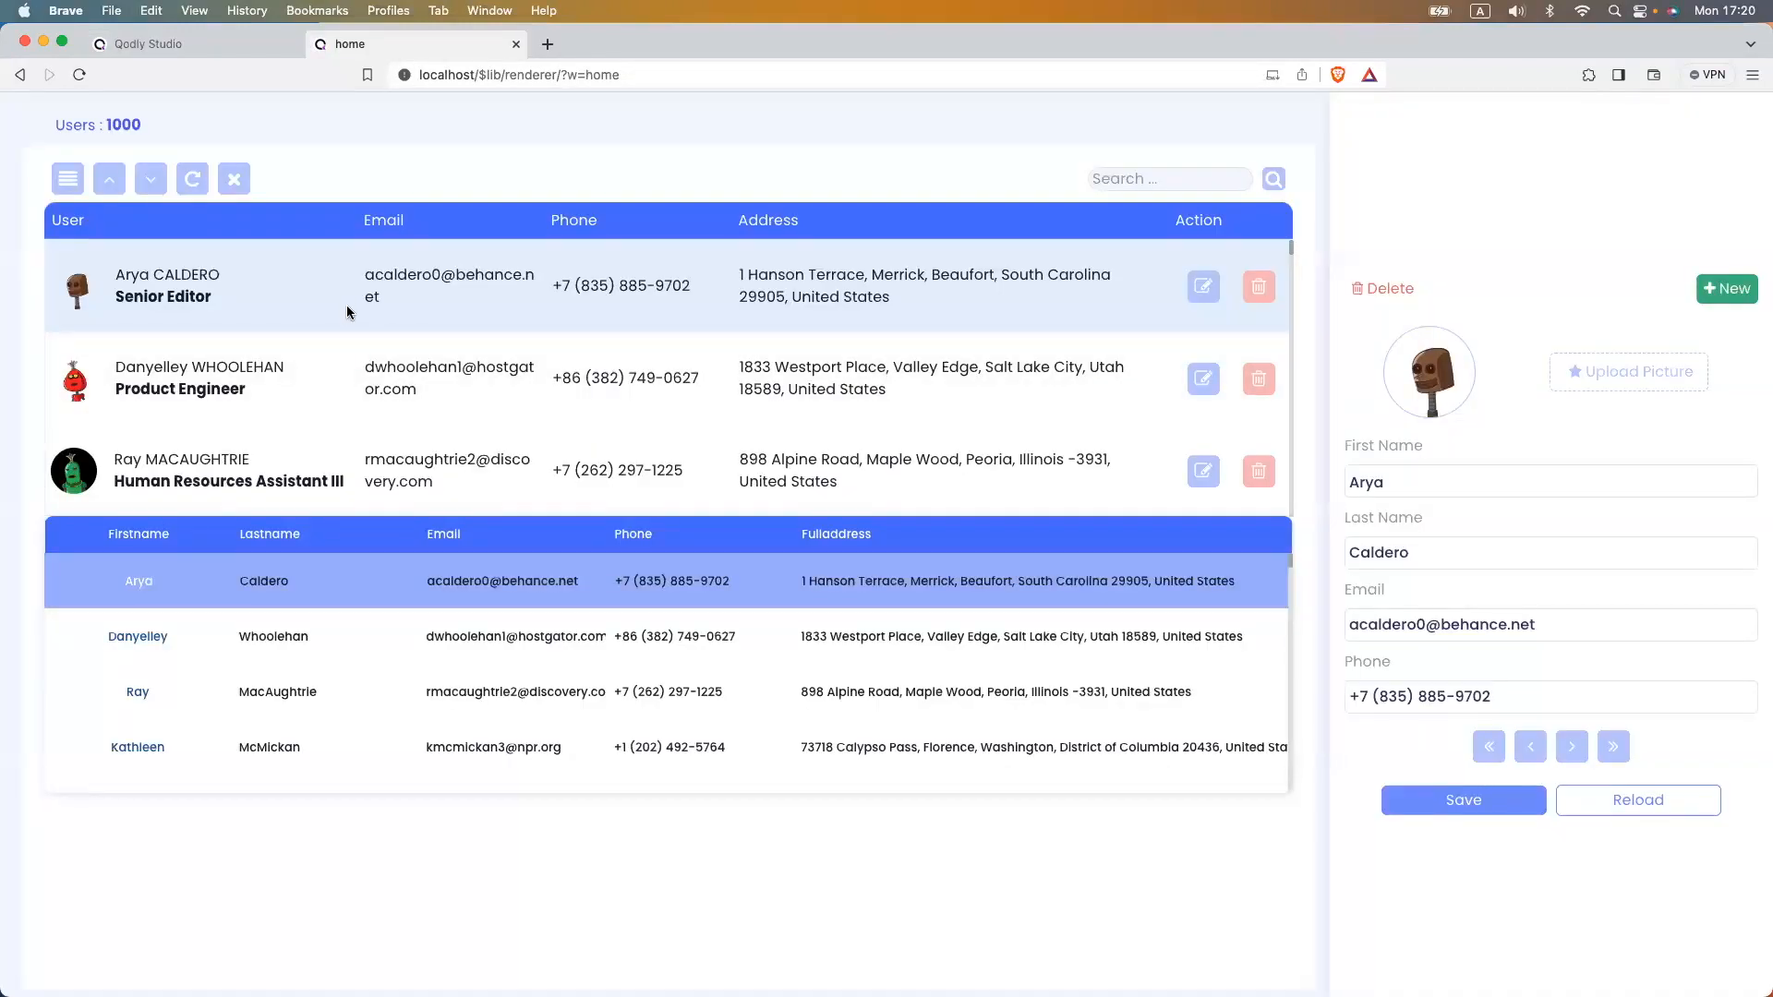
{"action": "left_click", "coordinate": [427, 77]}
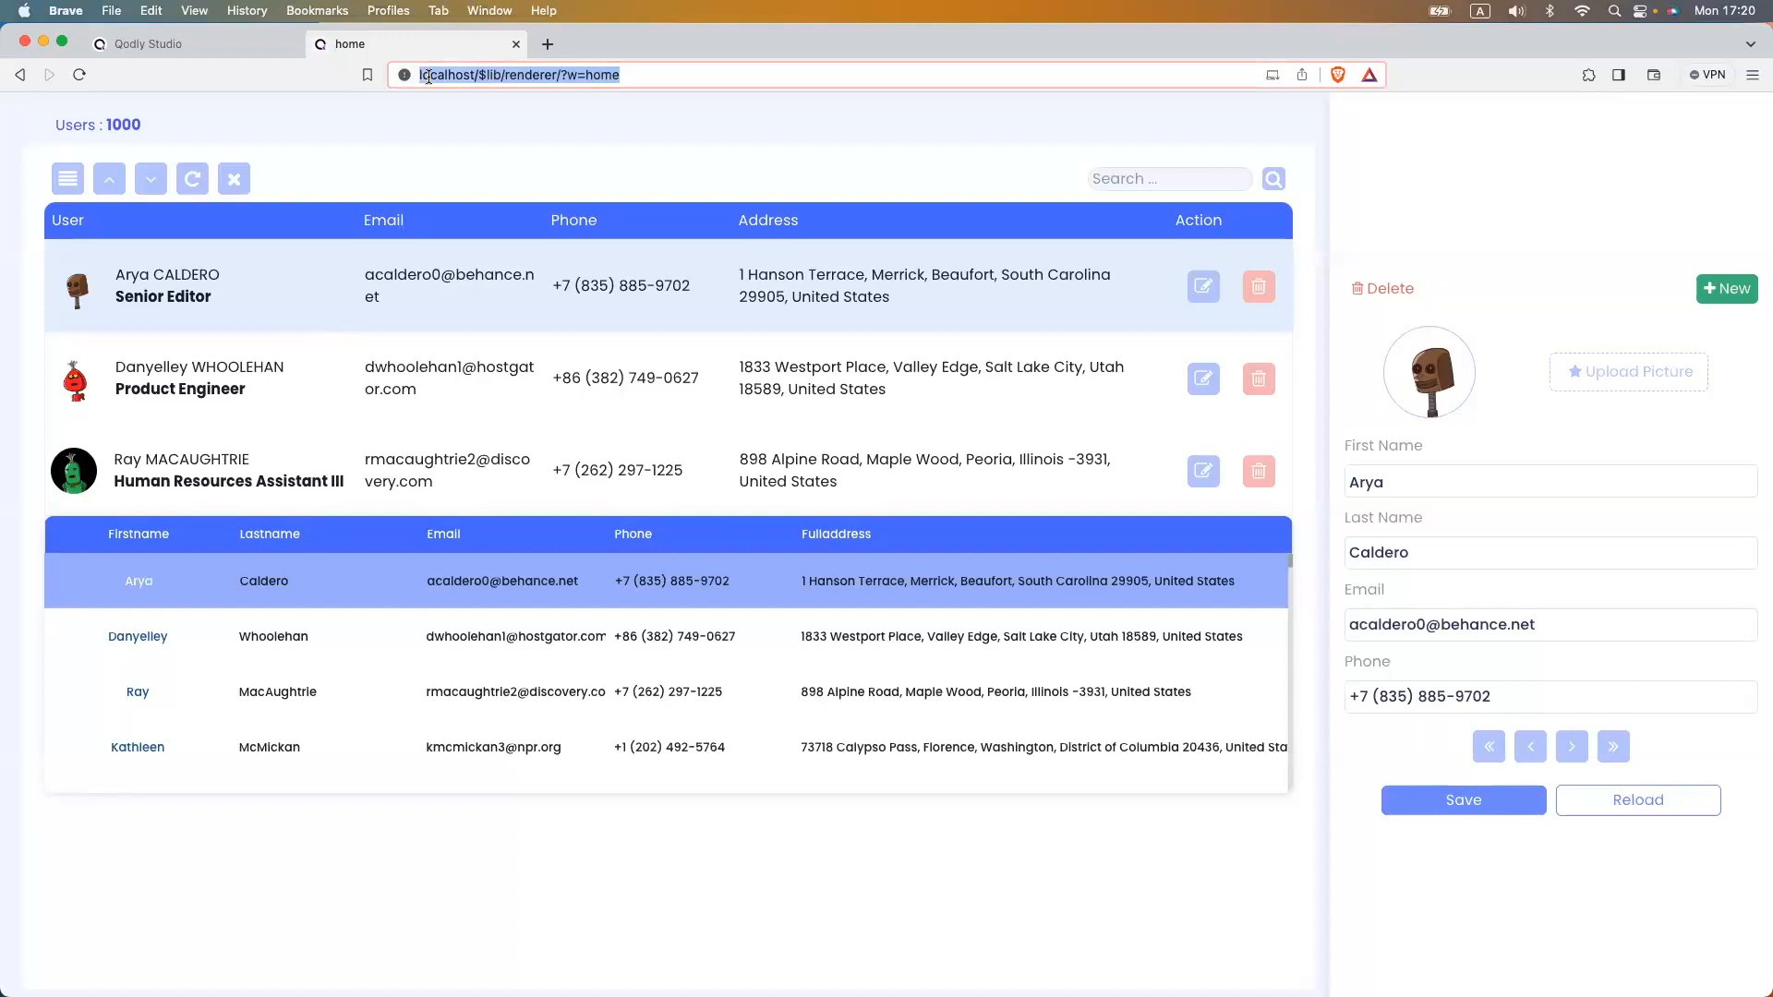
{"action": "key", "text": "Return"}
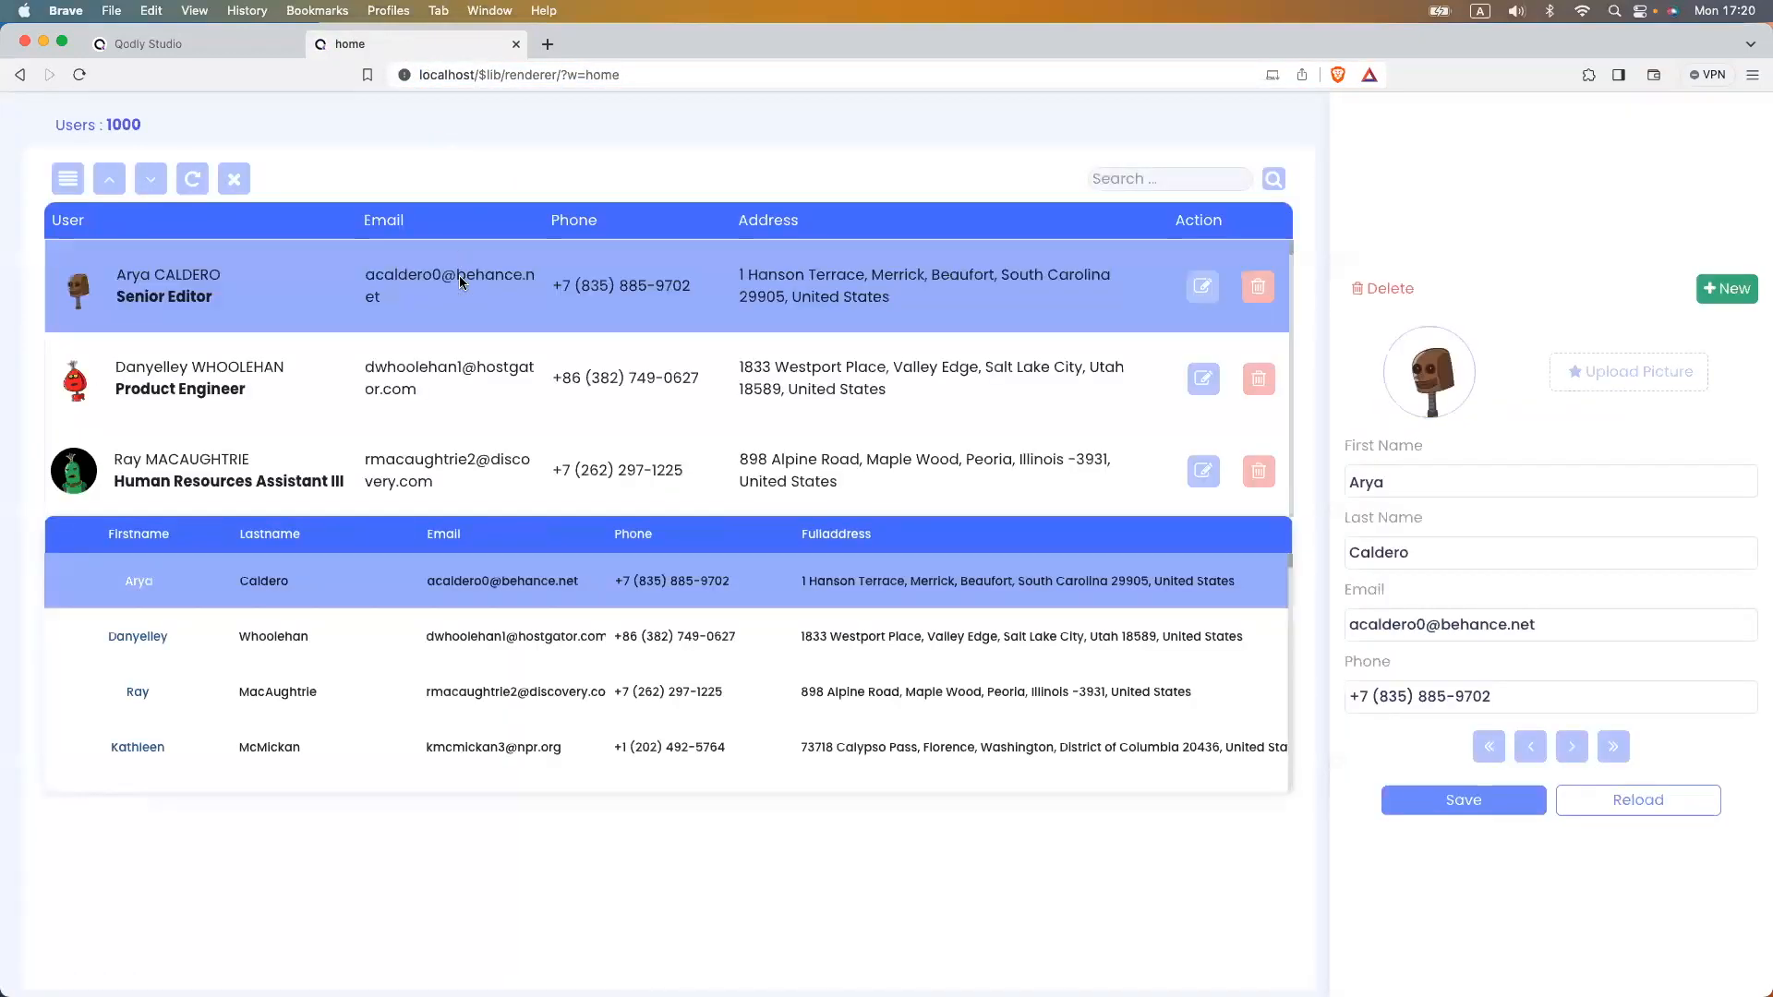
{"action": "left_click", "coordinate": [446, 371]}
{"action": "left_click", "coordinate": [435, 462]}
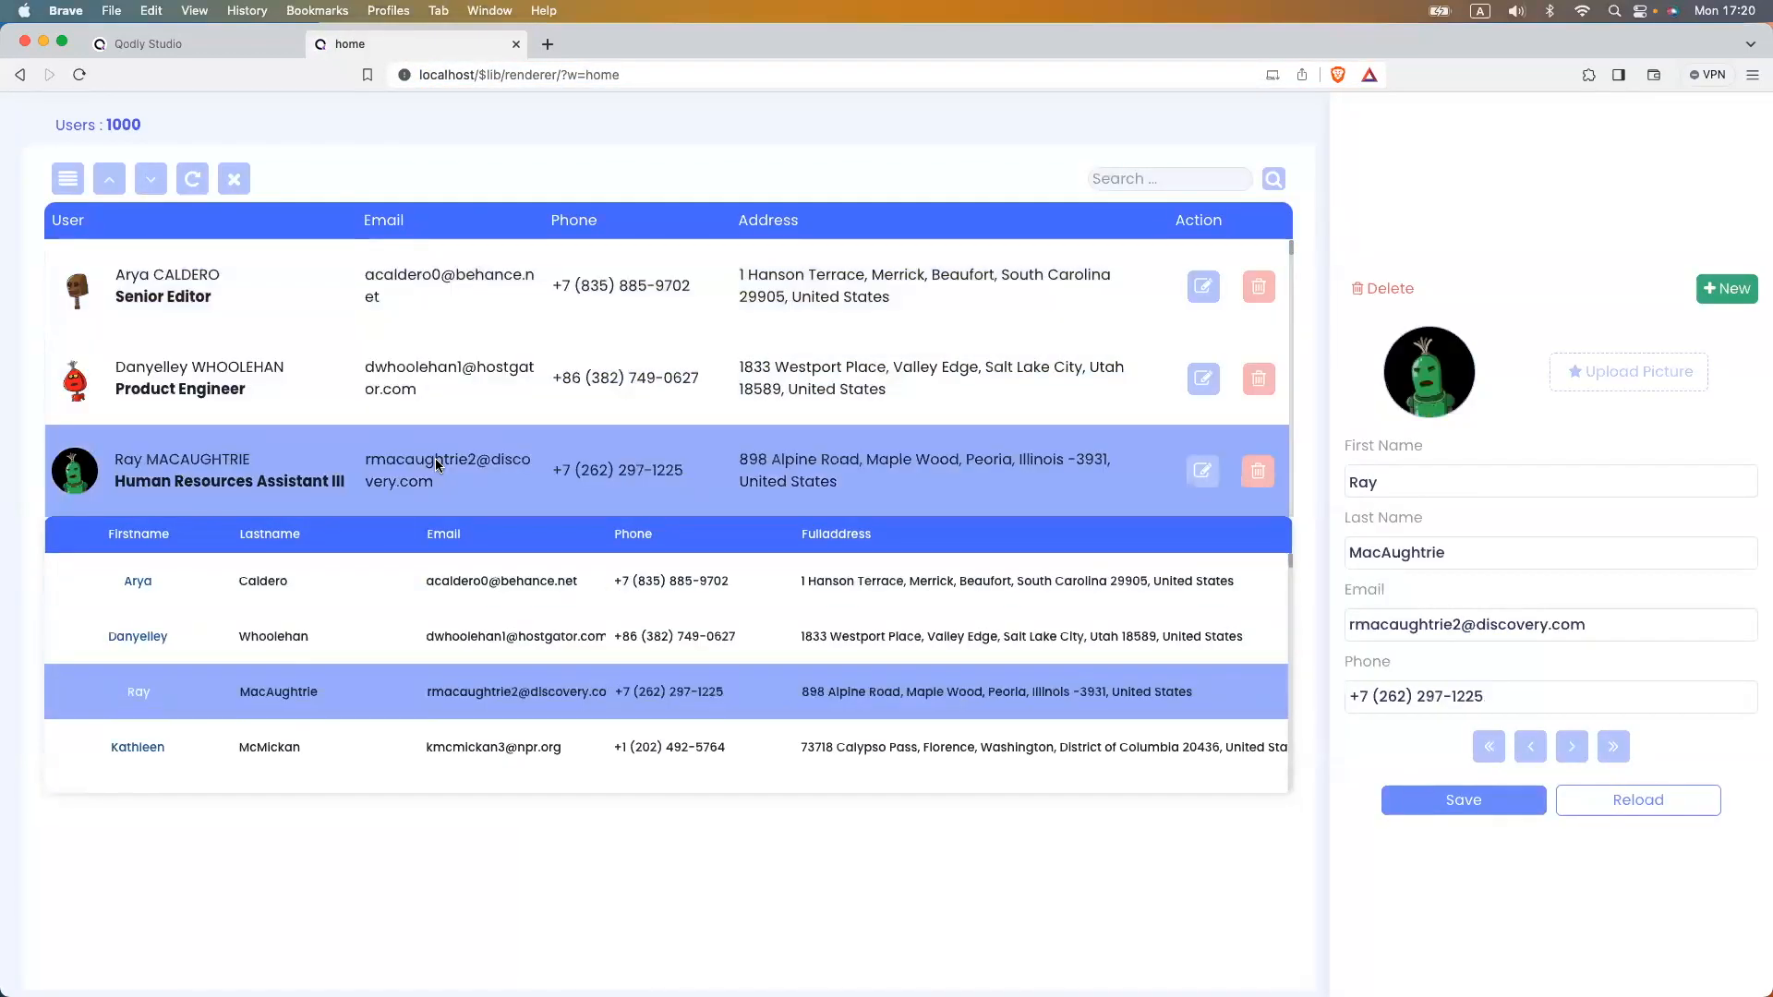
{"action": "left_click", "coordinate": [430, 364]}
{"action": "left_click", "coordinate": [435, 310]}
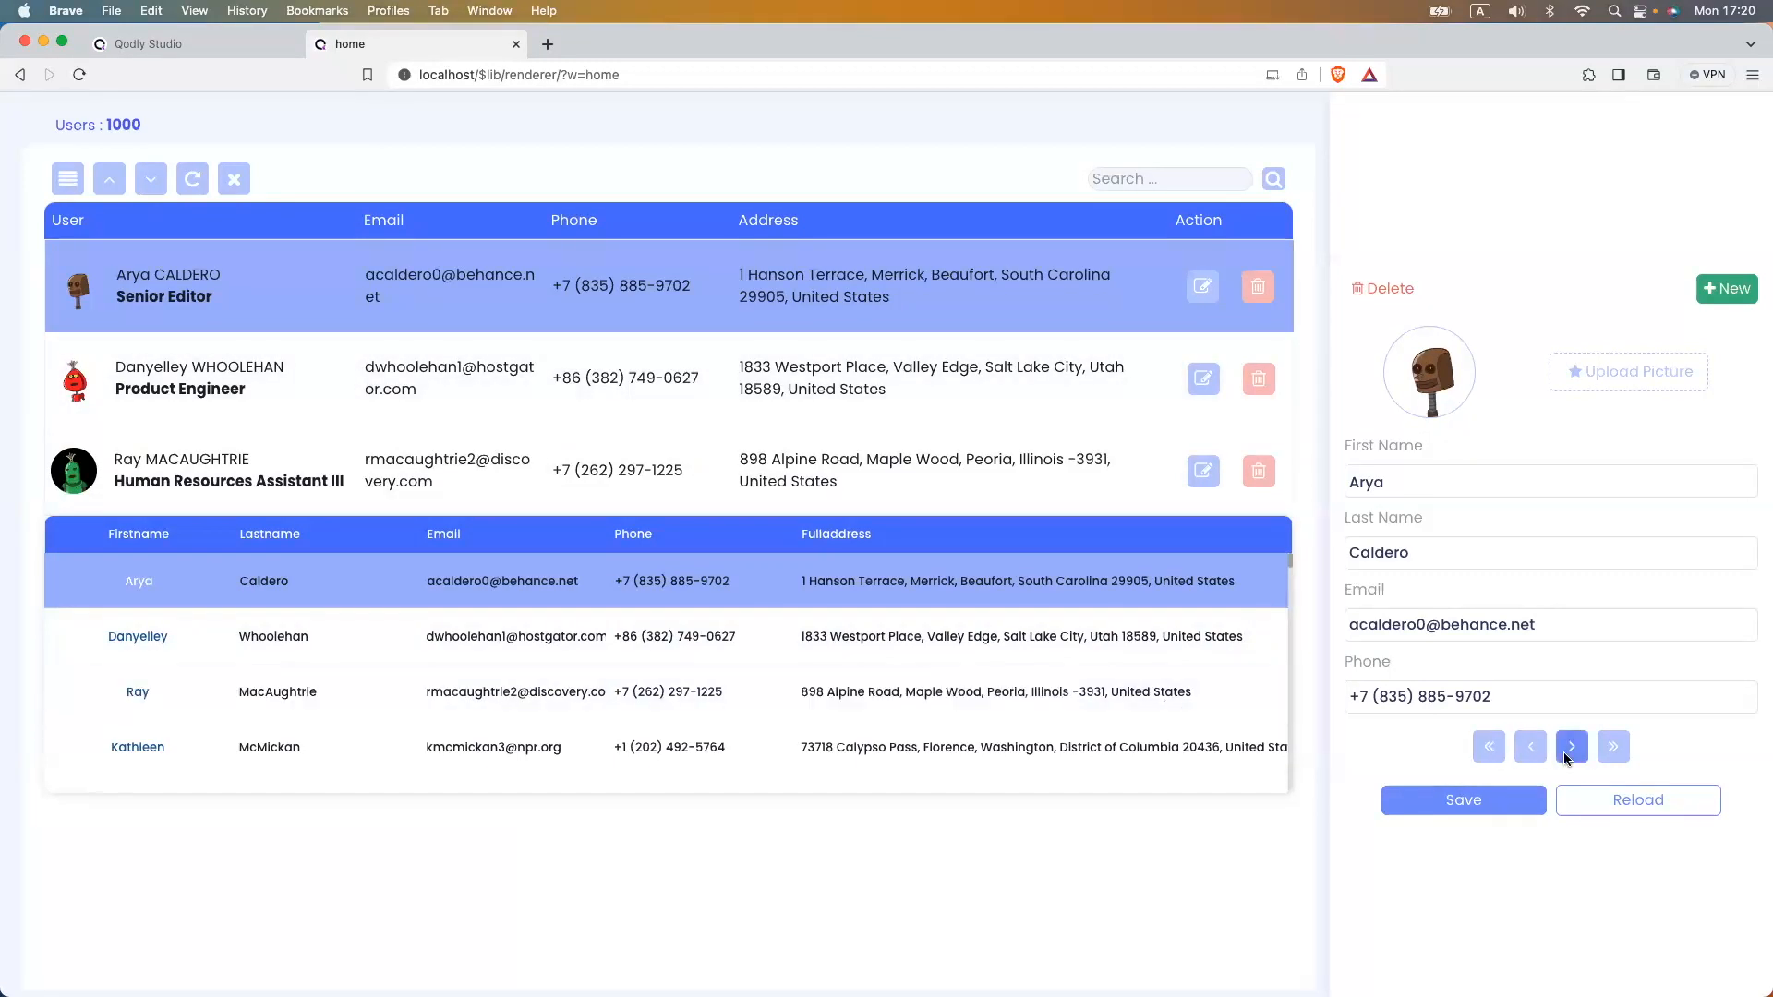
{"action": "left_click", "coordinate": [1565, 755]}
{"action": "left_click", "coordinate": [1567, 750]}
{"action": "left_click", "coordinate": [1567, 750]}
{"action": "left_click", "coordinate": [1524, 752]}
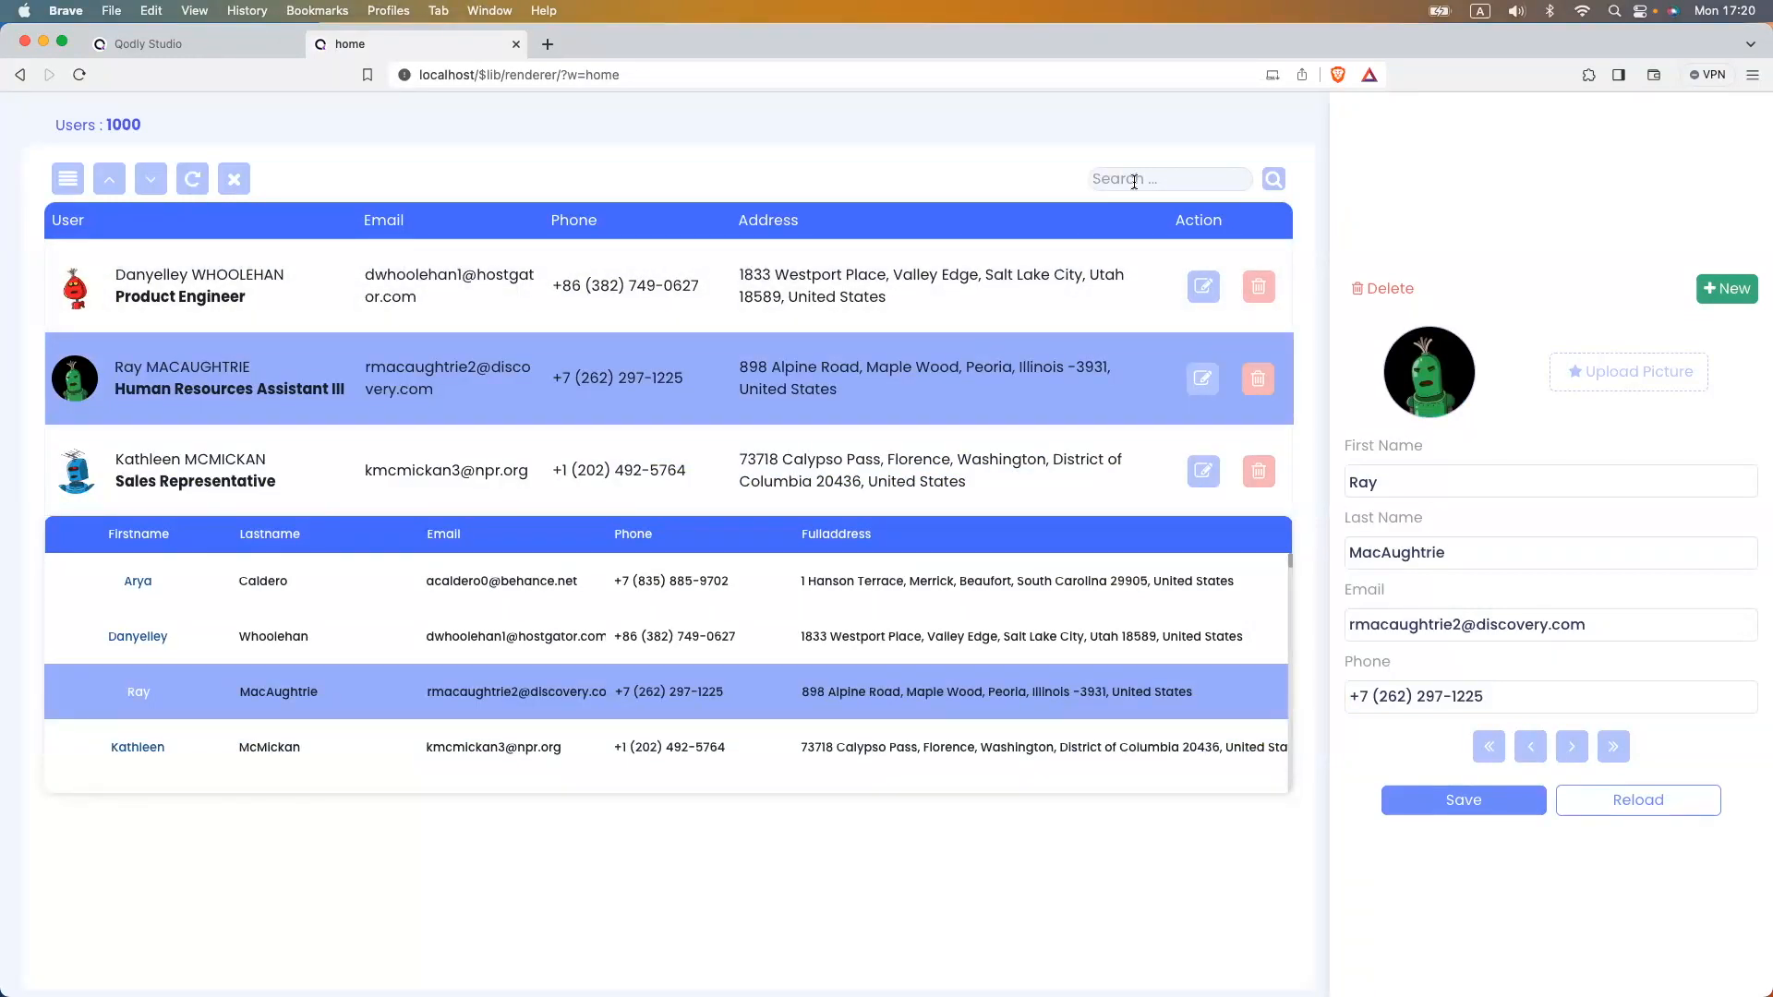
{"action": "left_click", "coordinate": [1095, 178]}
{"action": "left_click", "coordinate": [1273, 178]}
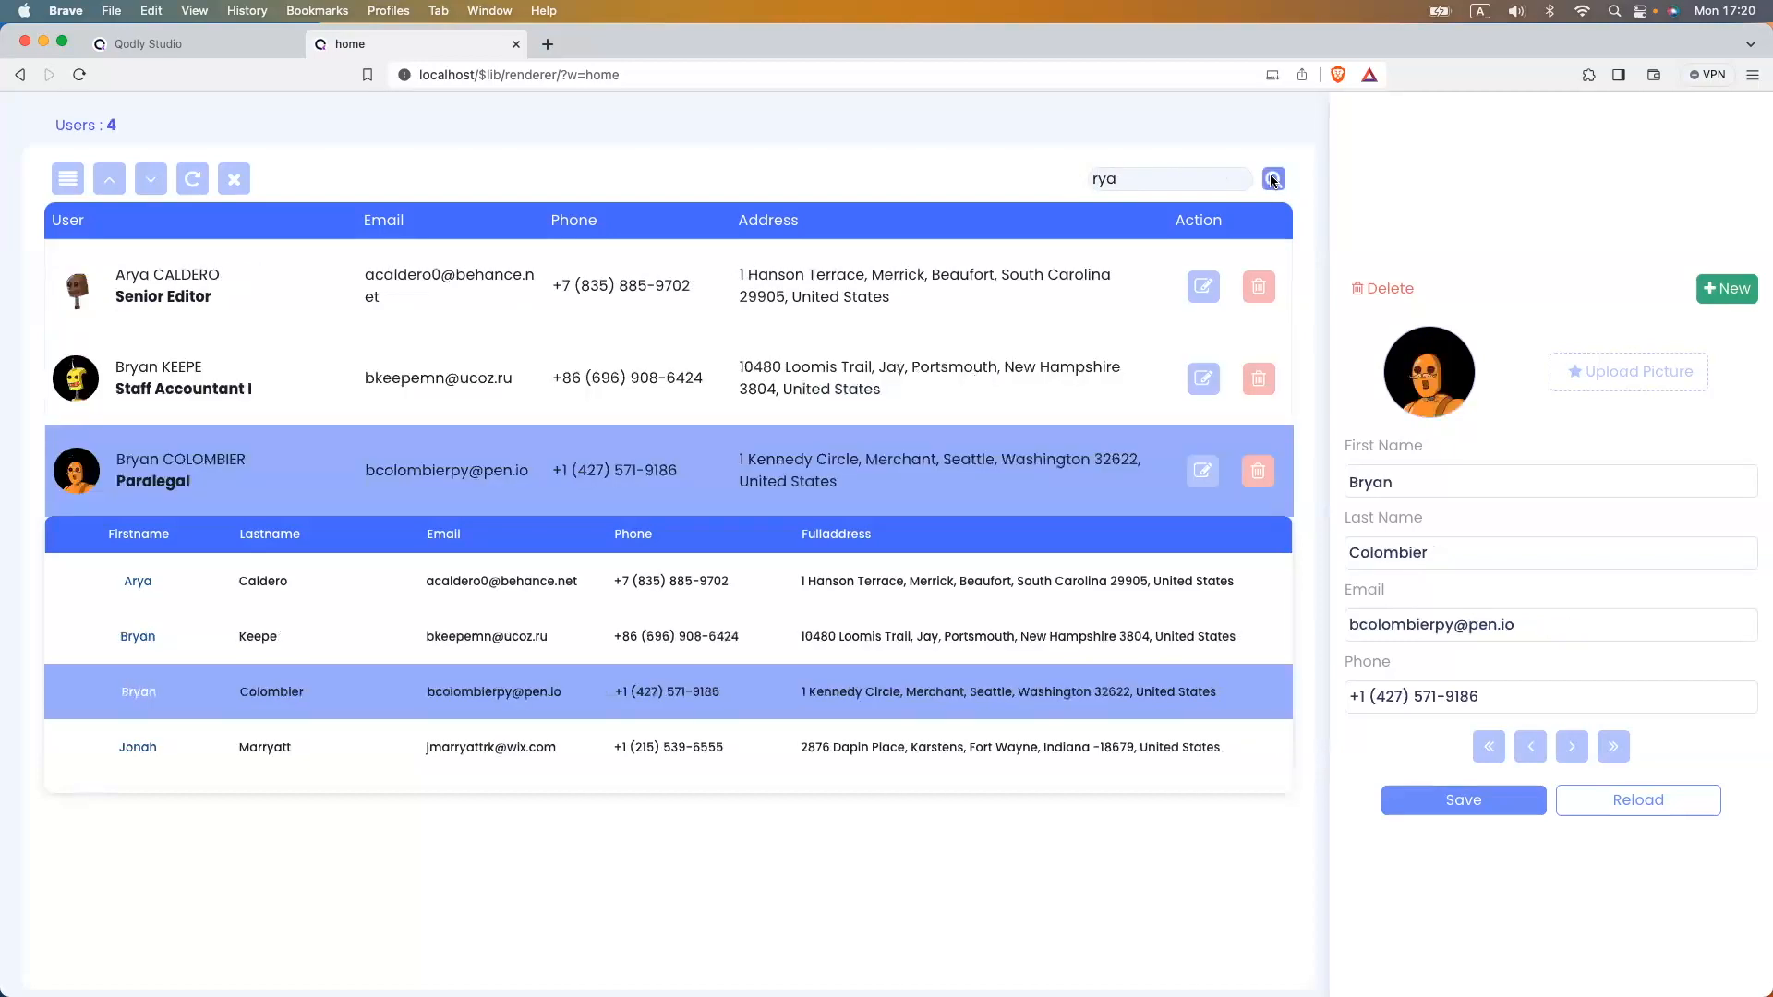
{"action": "scroll", "coordinate": [152, 310], "scroll_direction": "down", "scroll_amount": 2}
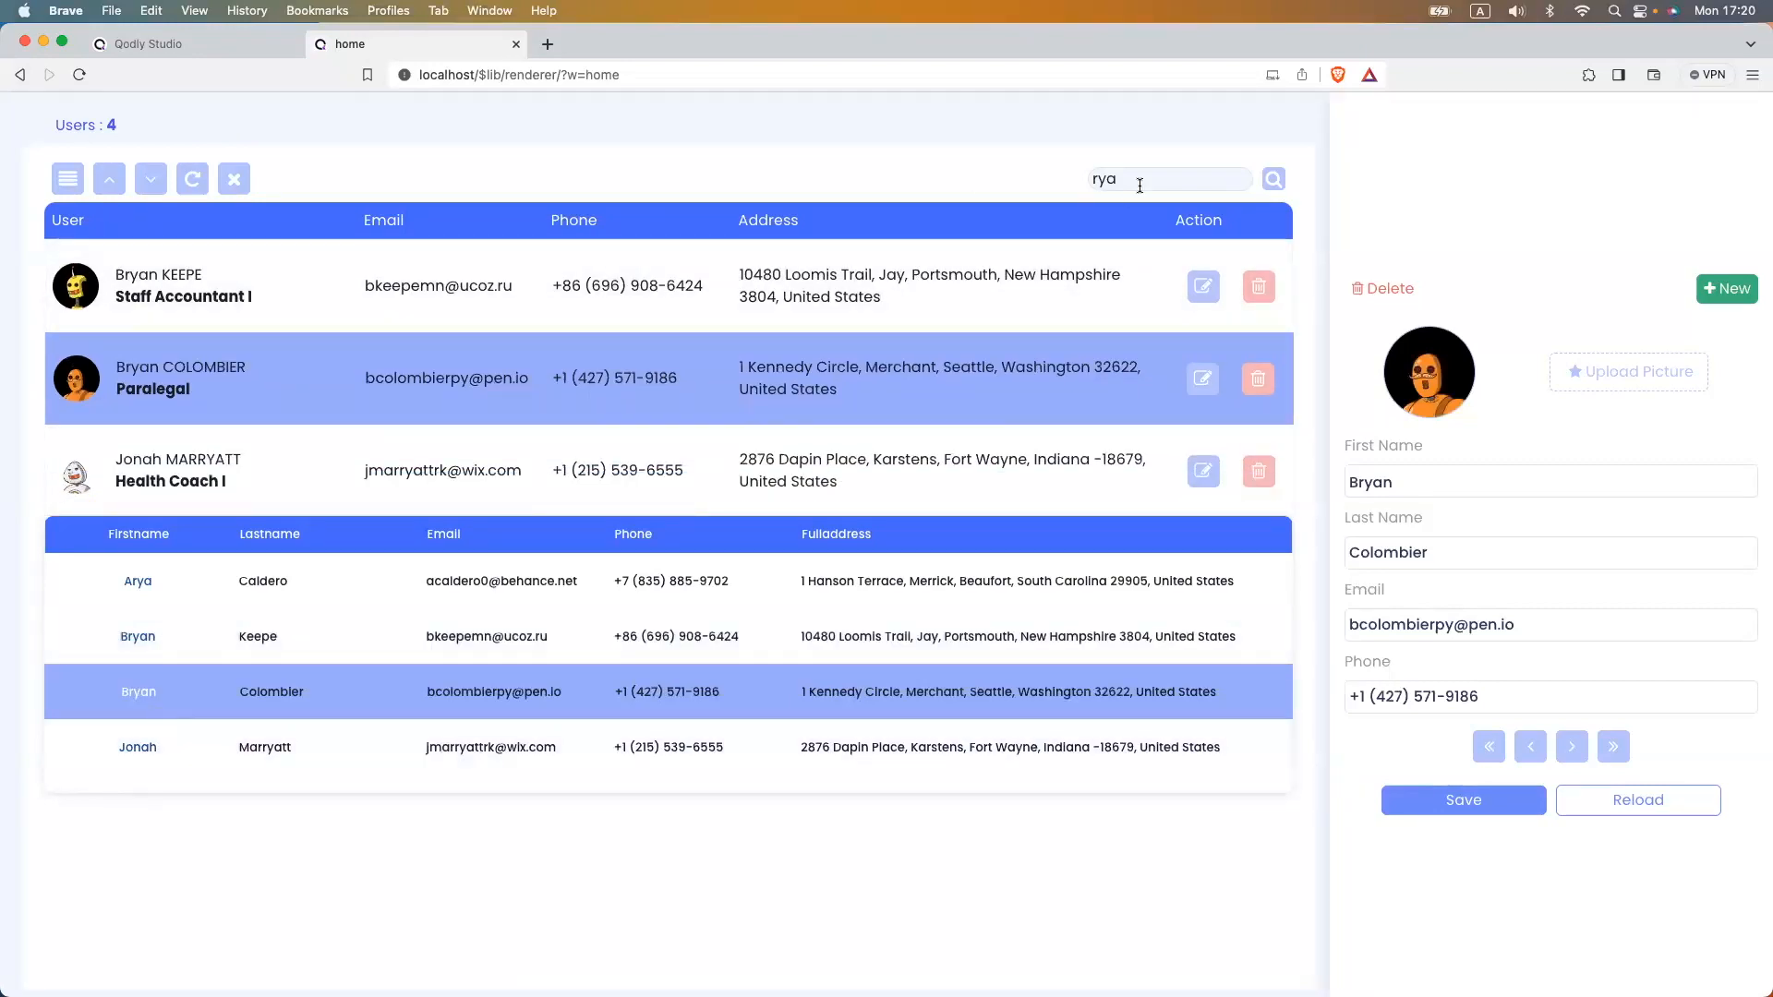
{"action": "left_click", "coordinate": [1096, 178]}
{"action": "type", "text": "a"}
{"action": "left_click", "coordinate": [1273, 178]}
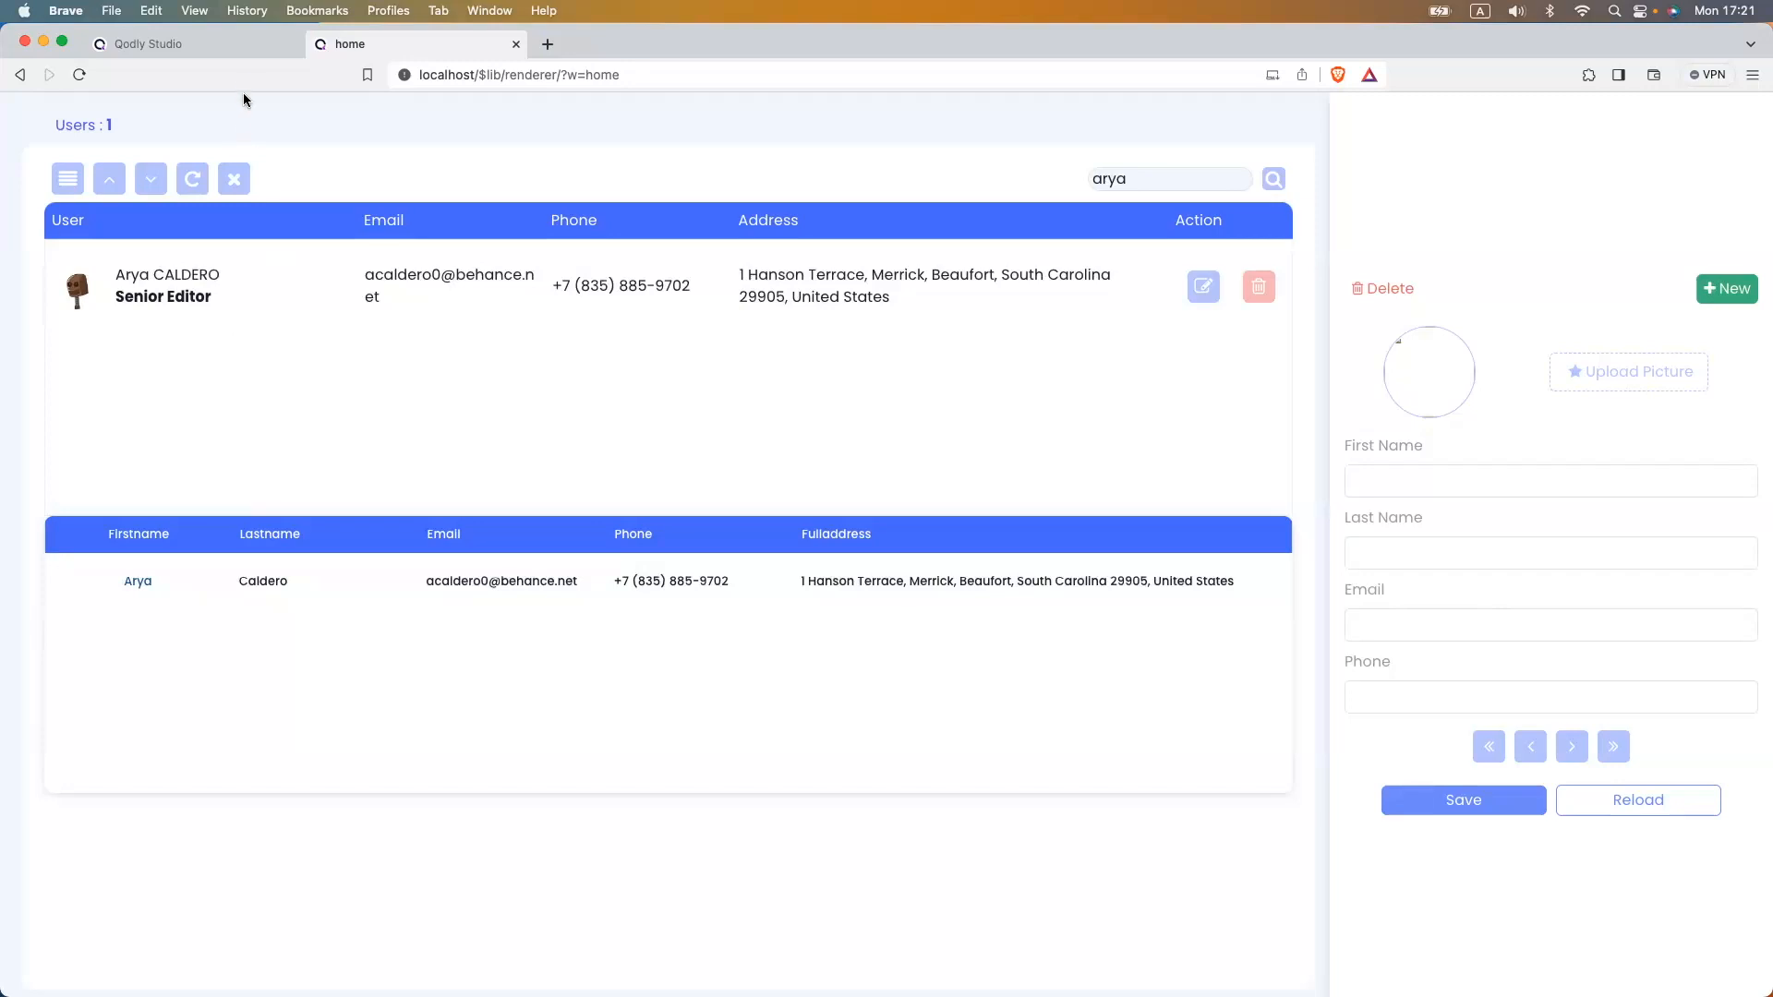
{"action": "left_click", "coordinate": [231, 185]}
{"action": "left_click", "coordinate": [191, 181]}
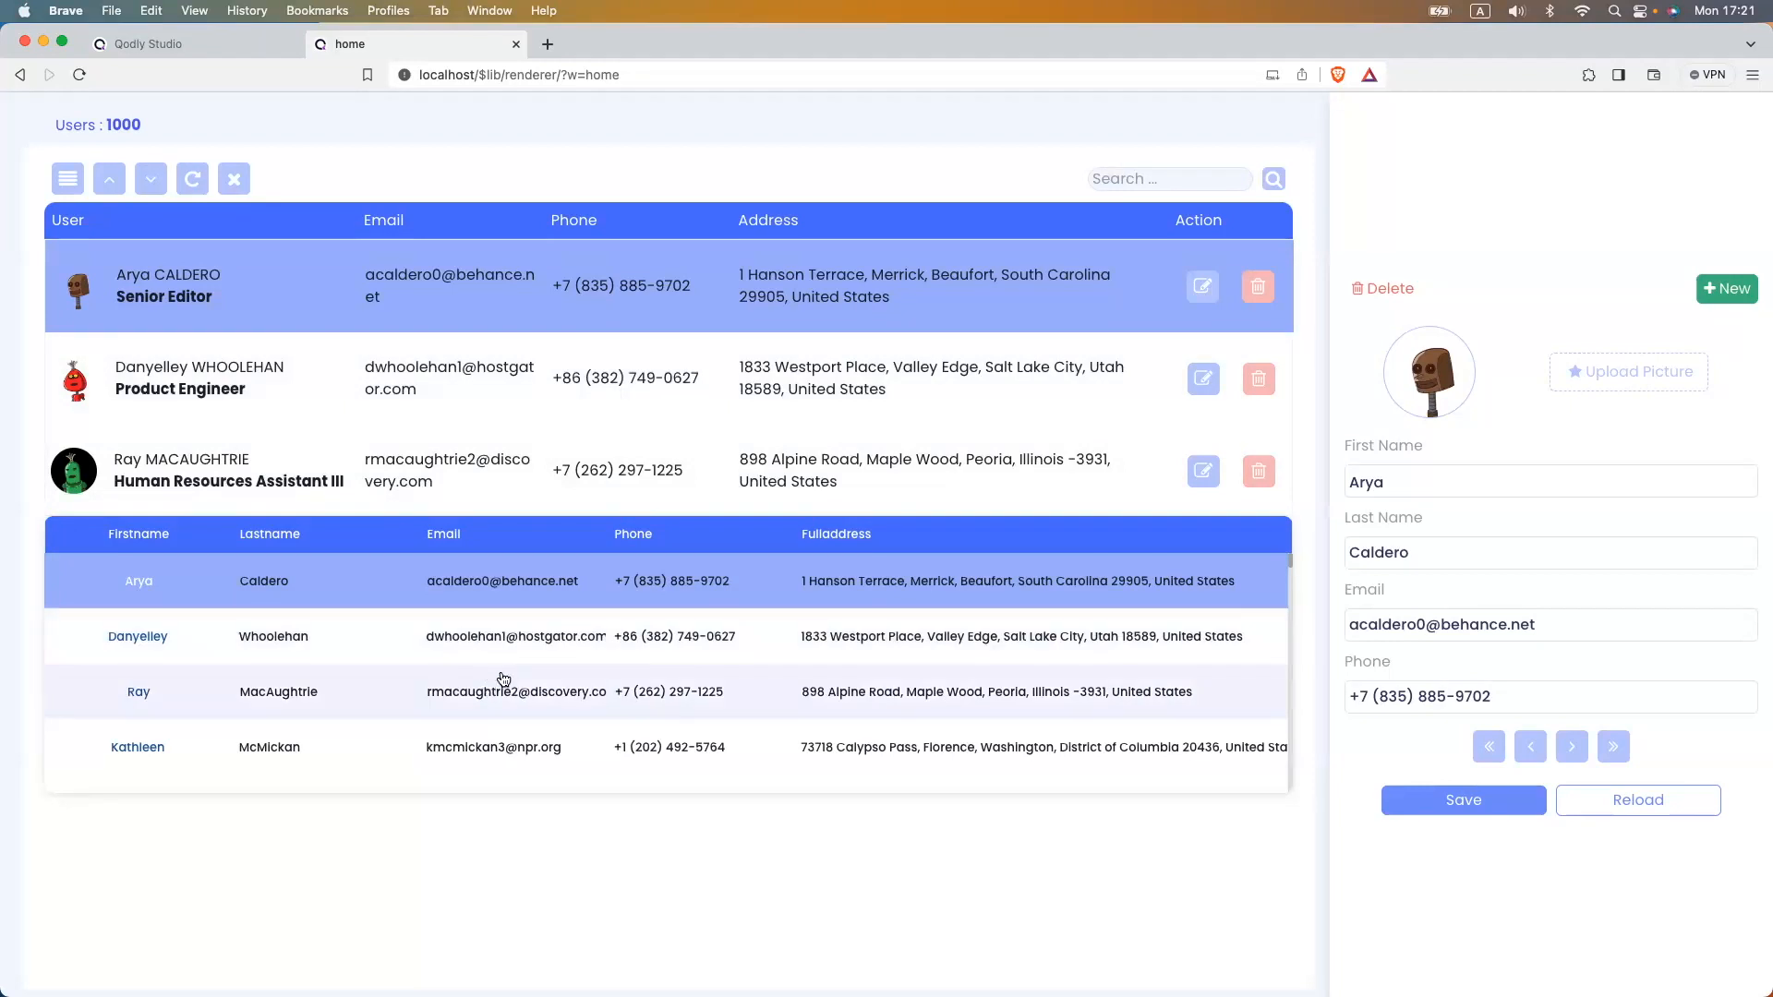
- Duplicate the selected-row CSS rule as a .flex:hover rule and save
{"action": "left_click", "coordinate": [225, 52]}
{"action": "left_click_drag", "start_coordinate": [851, 688], "coordinate": [773, 602]}
{"action": "key", "text": "super+c"}
{"action": "key", "text": "Right"}
{"action": "key", "text": "Return"}
{"action": "key", "text": "Return"}
{"action": "key", "text": "super+v"}
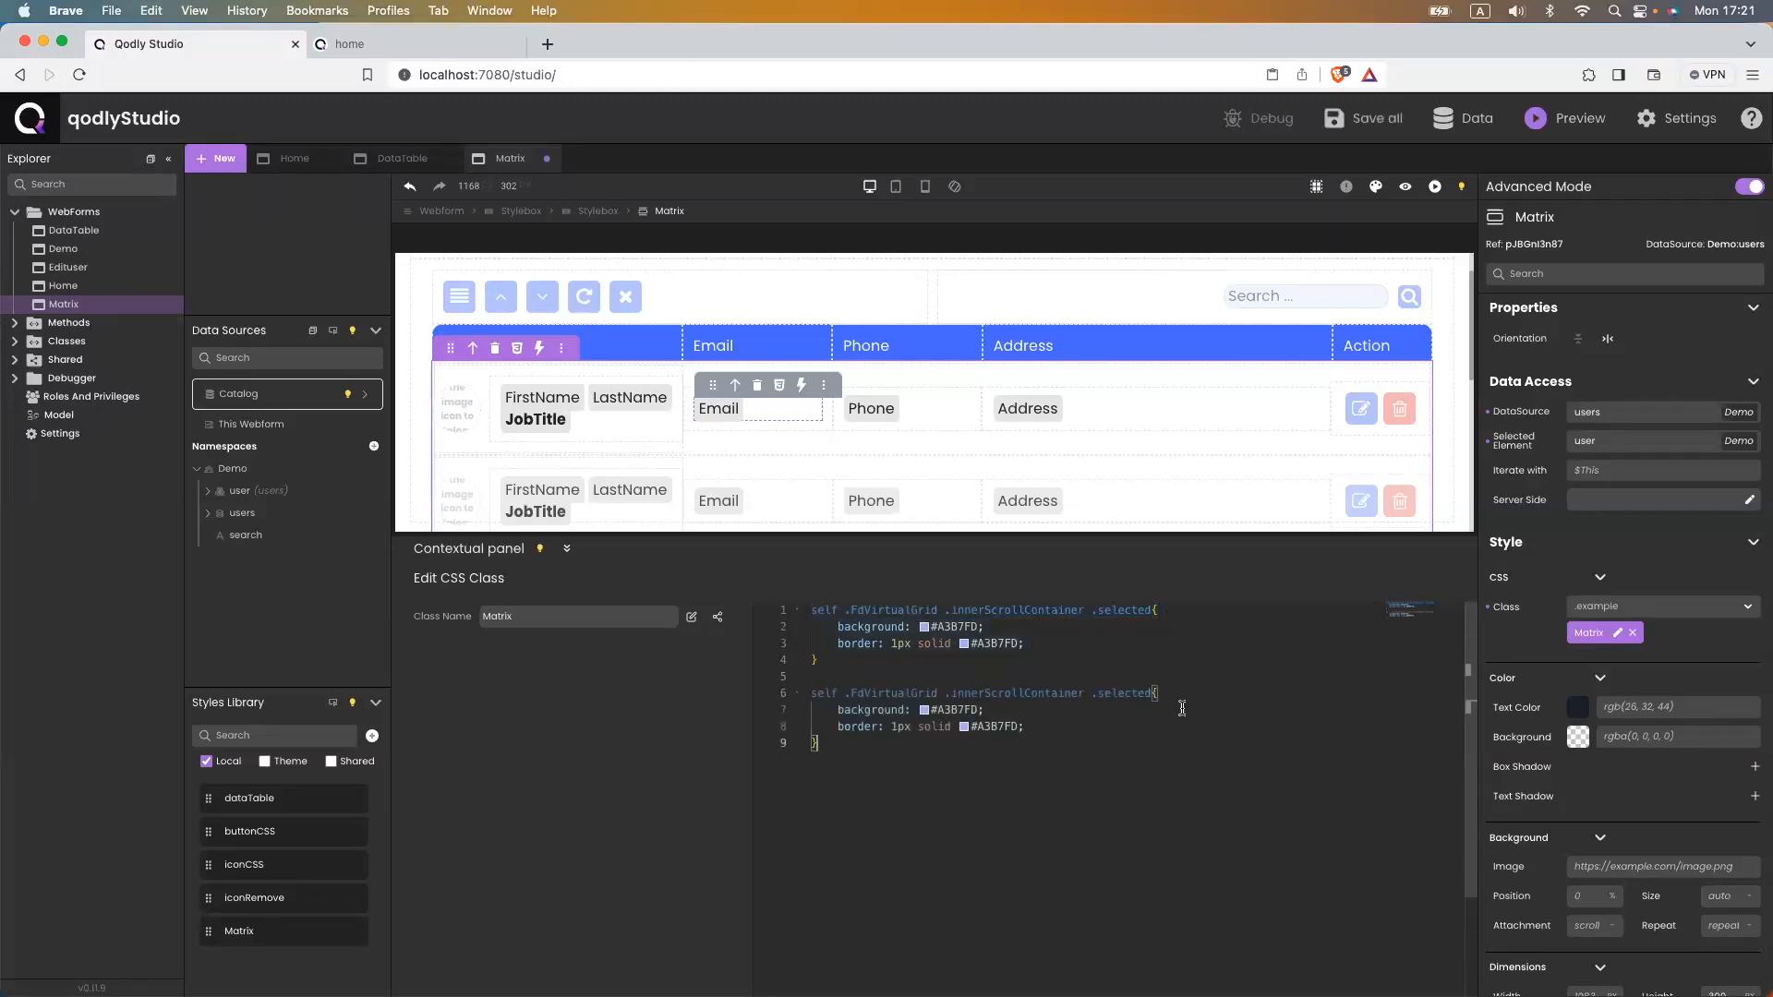
{"action": "double_click", "coordinate": [1126, 694]}
{"action": "type", "text": "flex:hover"}
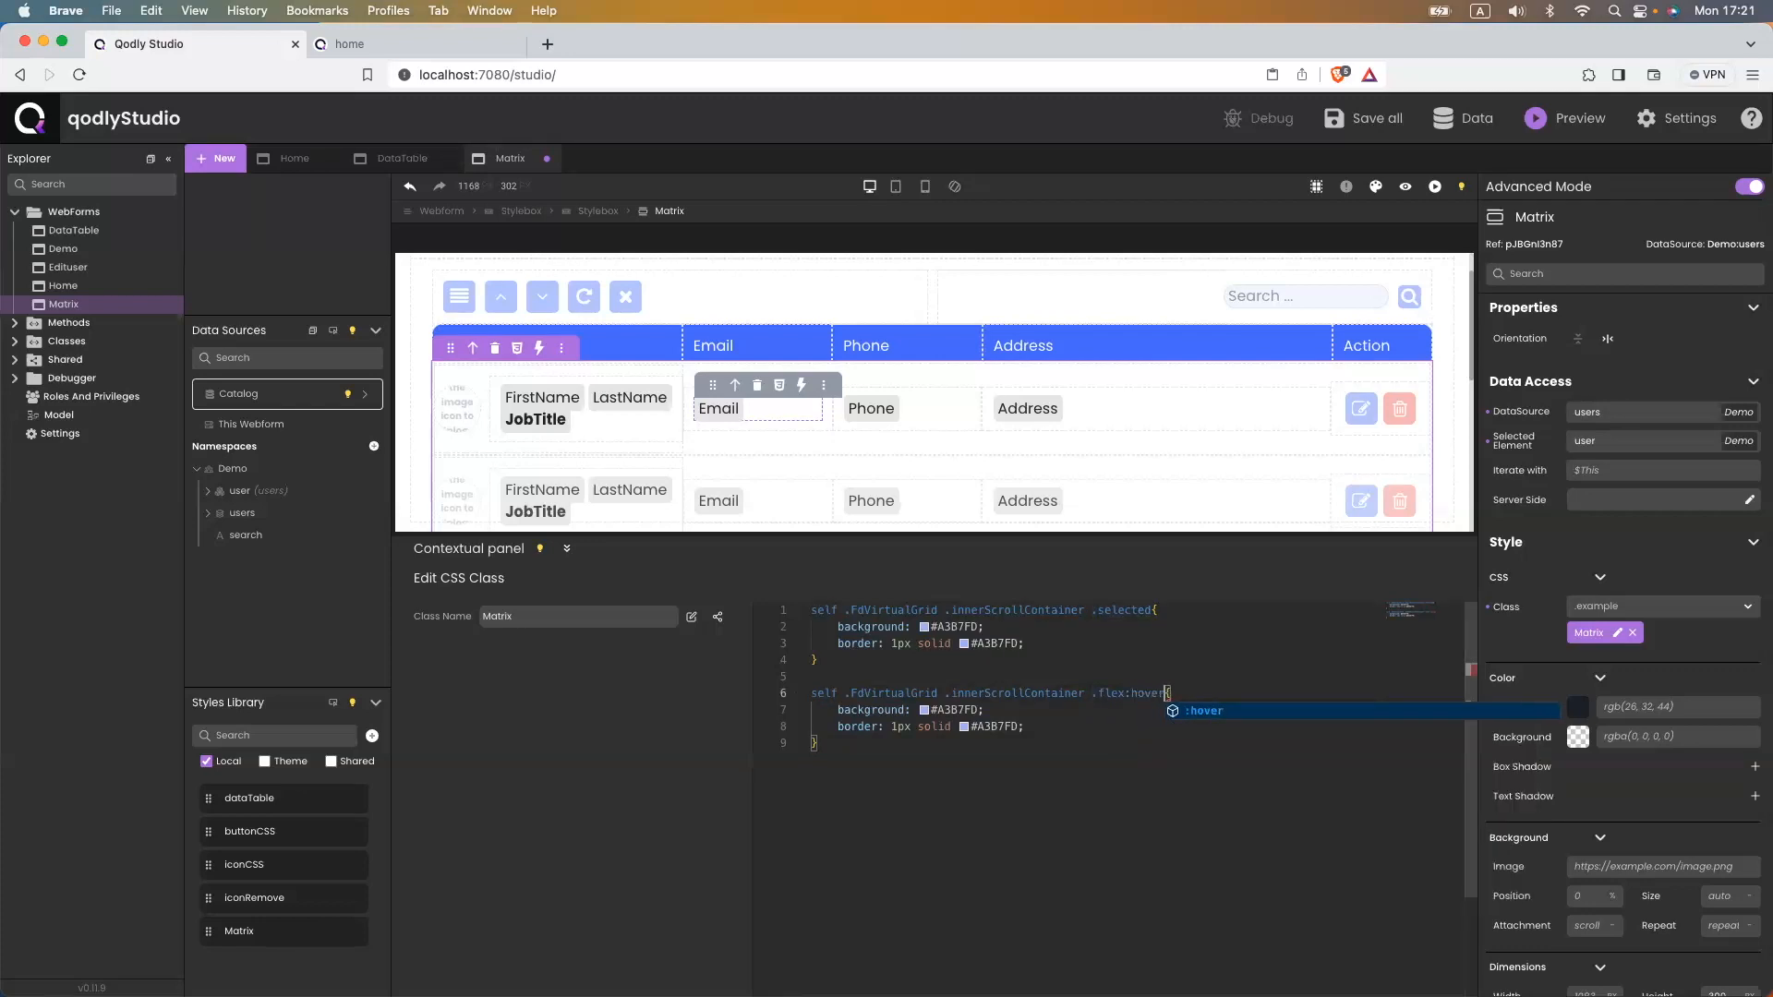
{"action": "left_click", "coordinate": [1134, 668]}
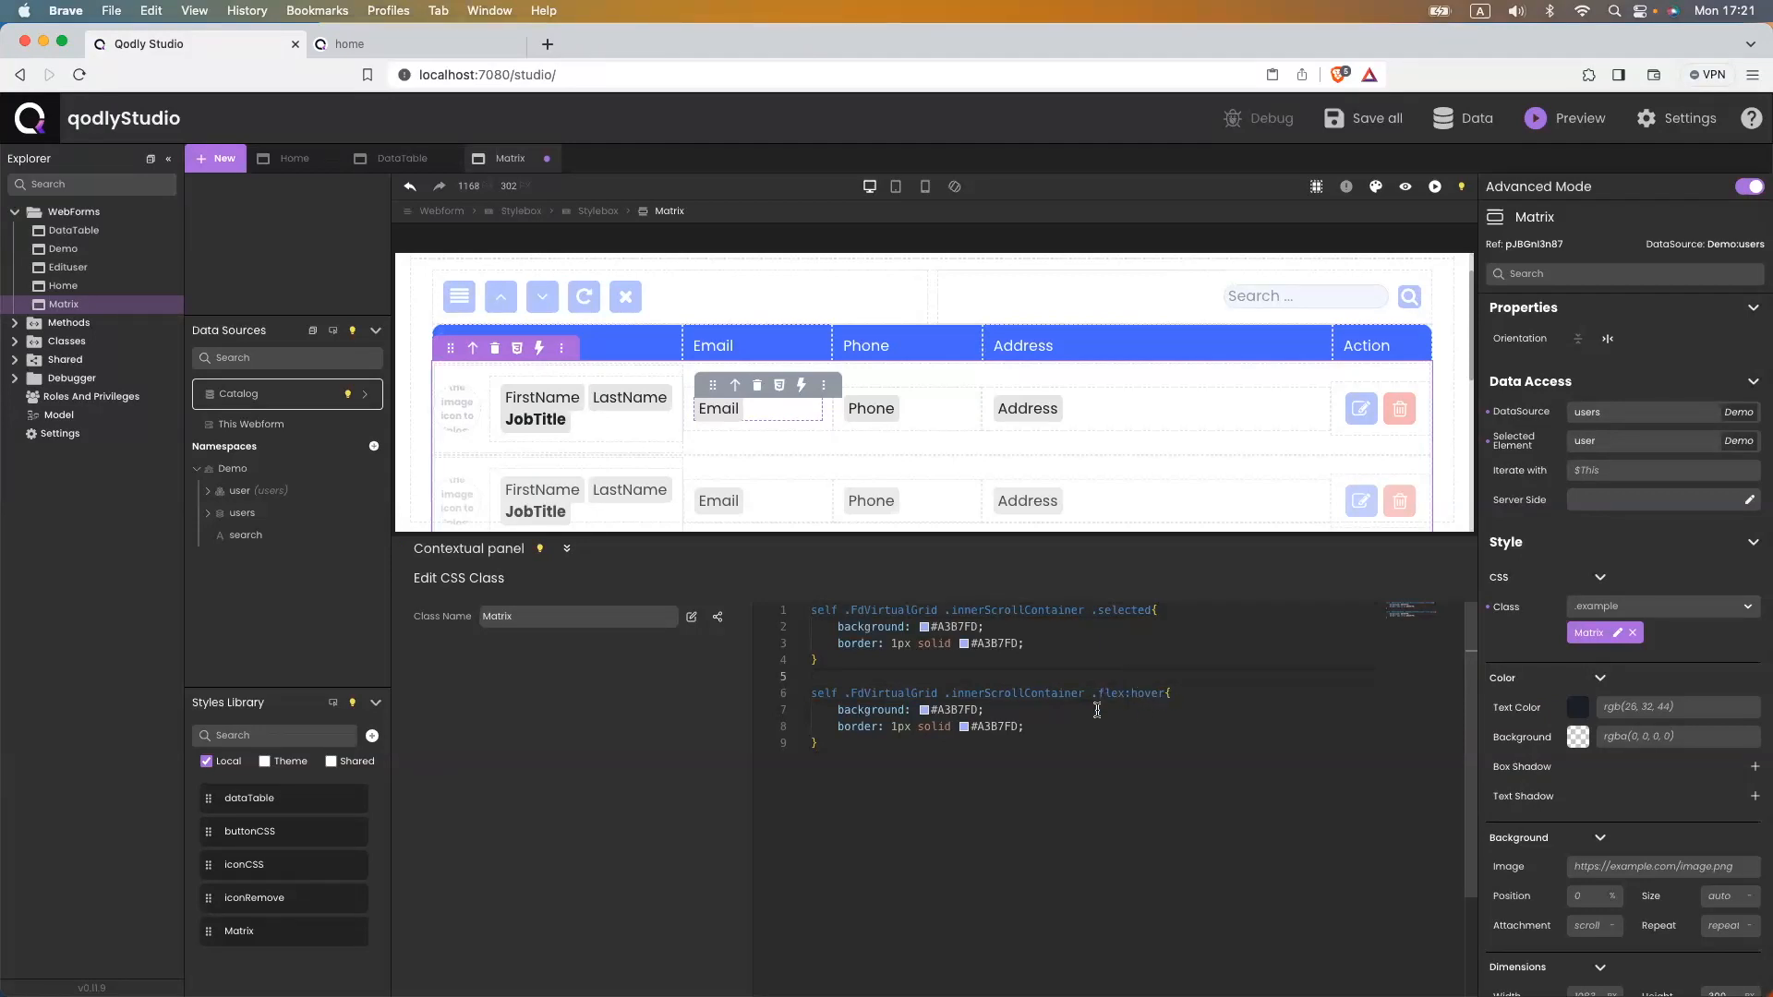
{"action": "key", "text": "ctrl+s"}
- Set the hover rule's background and border to #F1F4FF, save, and reload the preview
{"action": "double_click", "coordinate": [956, 710]}
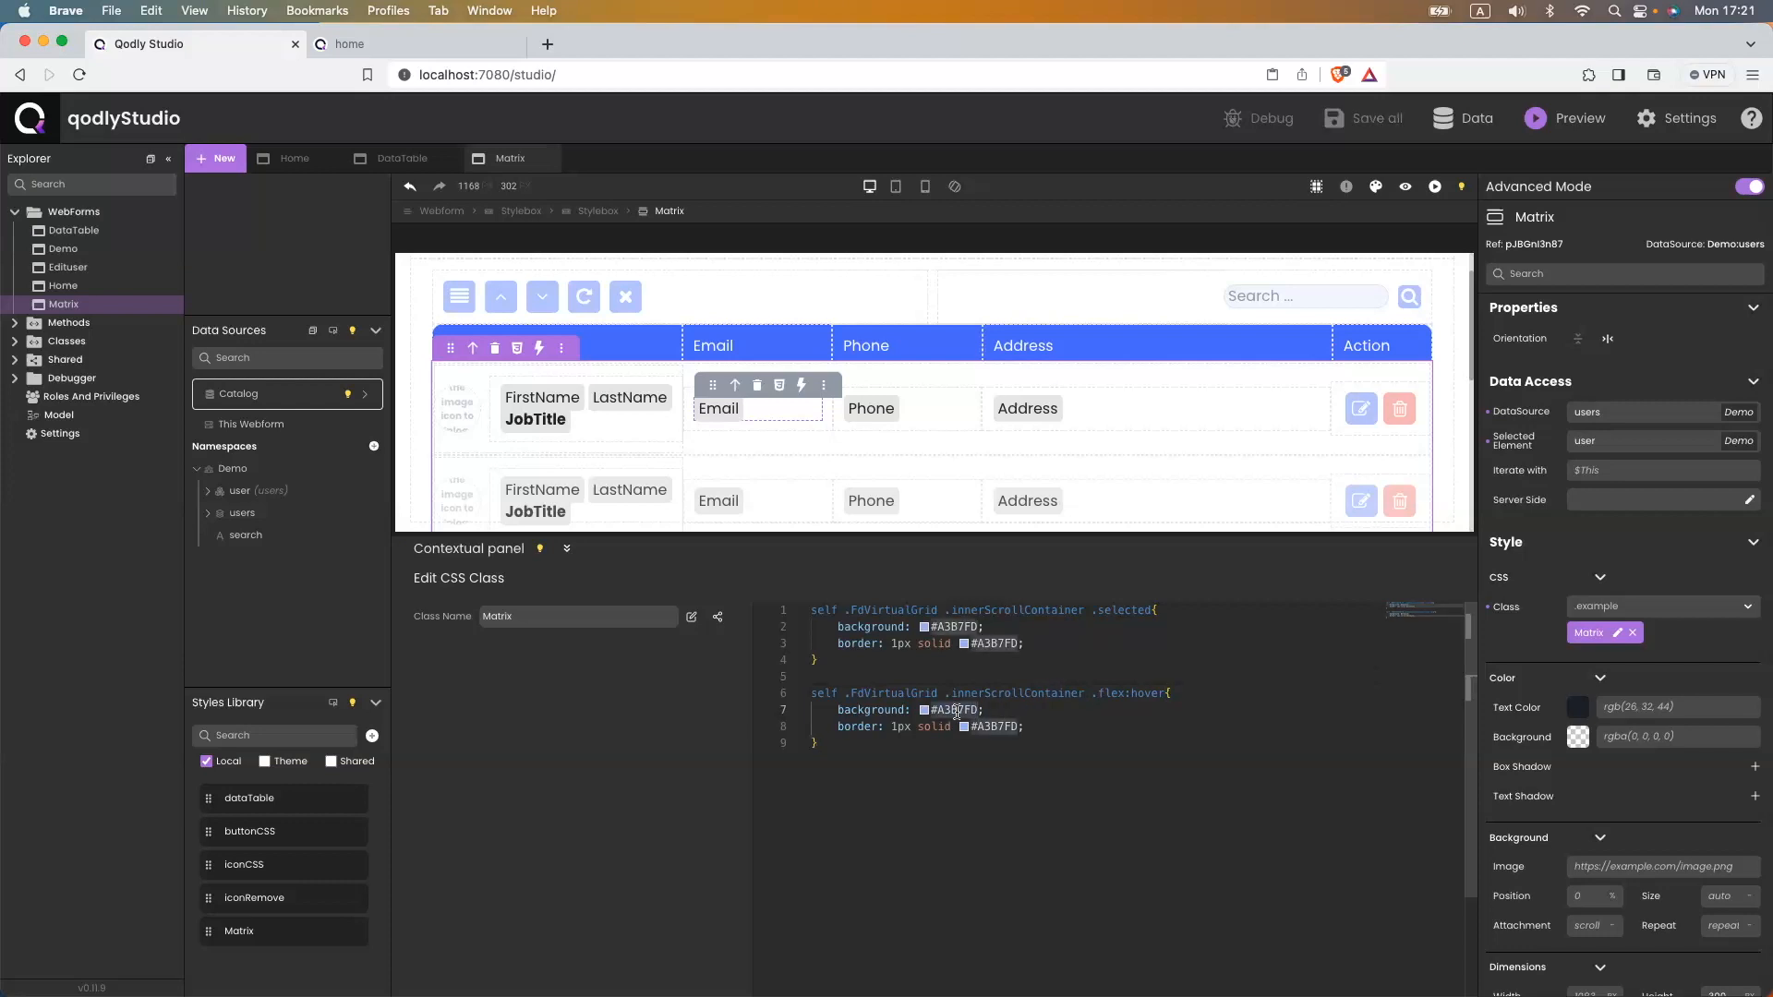
{"action": "type", "text": "#F1F4FF"}
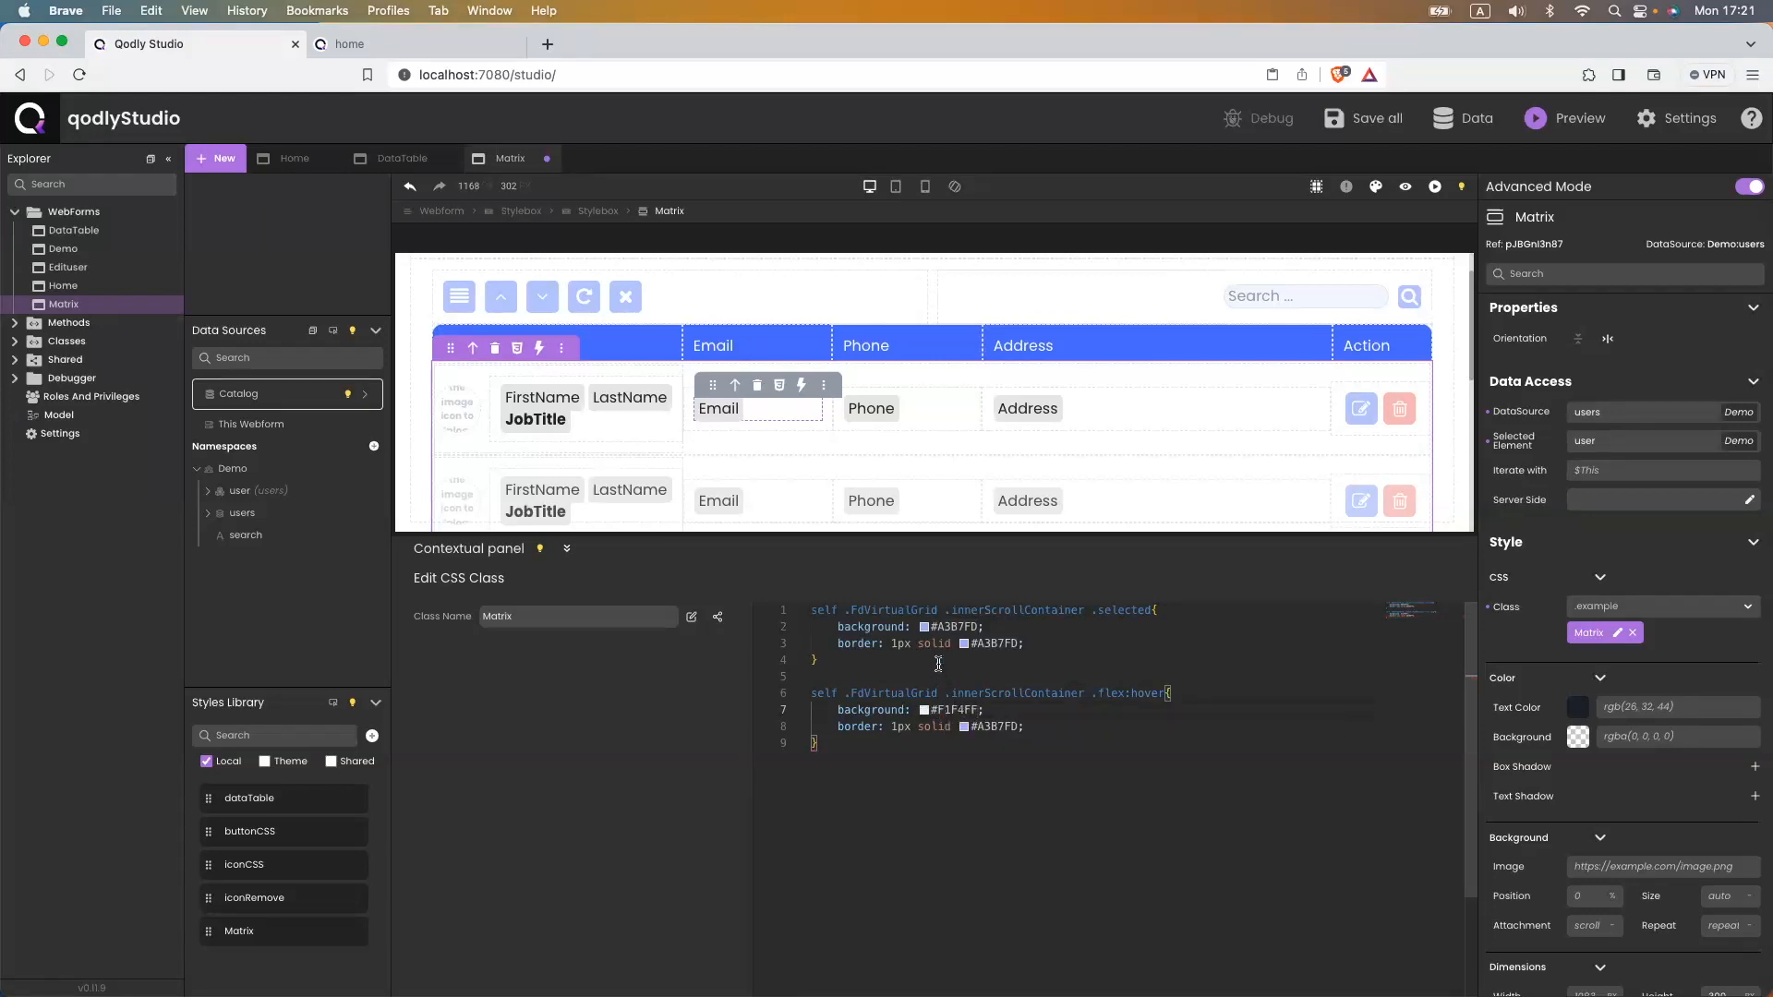
{"action": "double_click", "coordinate": [958, 709]}
{"action": "key", "text": "super+c"}
{"action": "double_click", "coordinate": [983, 723]}
{"action": "key", "text": "super+v"}
{"action": "key", "text": "super+s"}
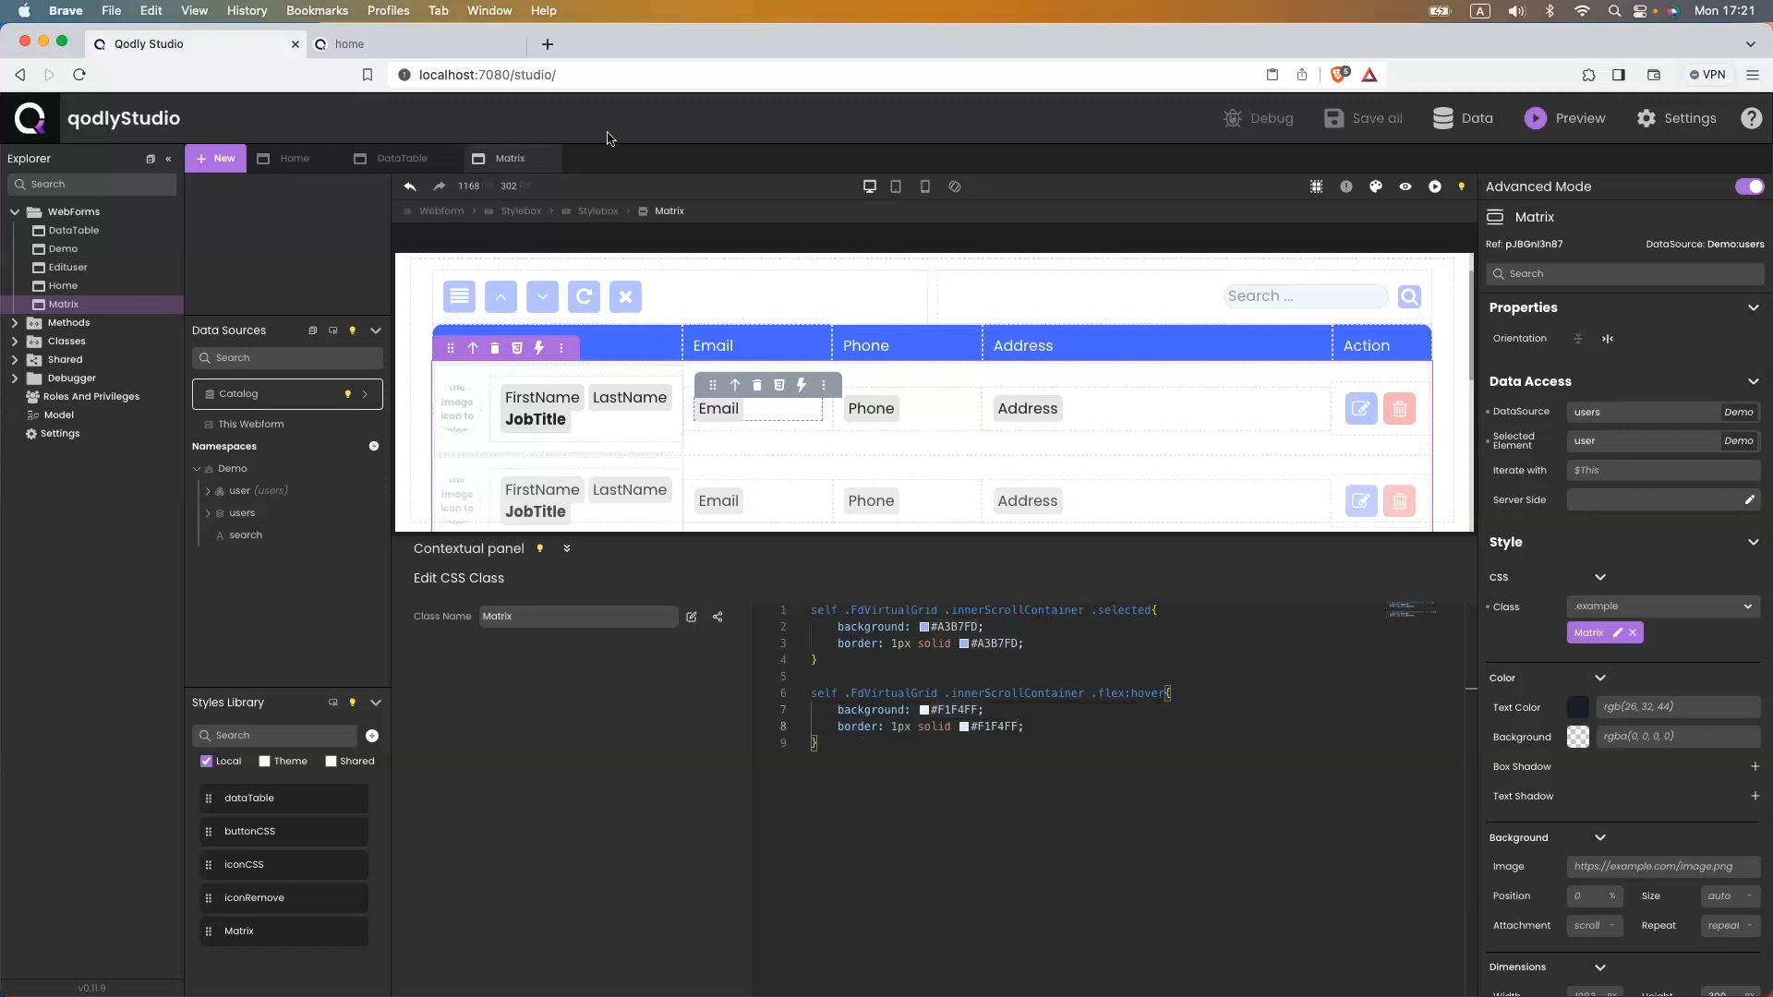
{"action": "left_click", "coordinate": [395, 48]}
{"action": "left_click", "coordinate": [471, 78]}
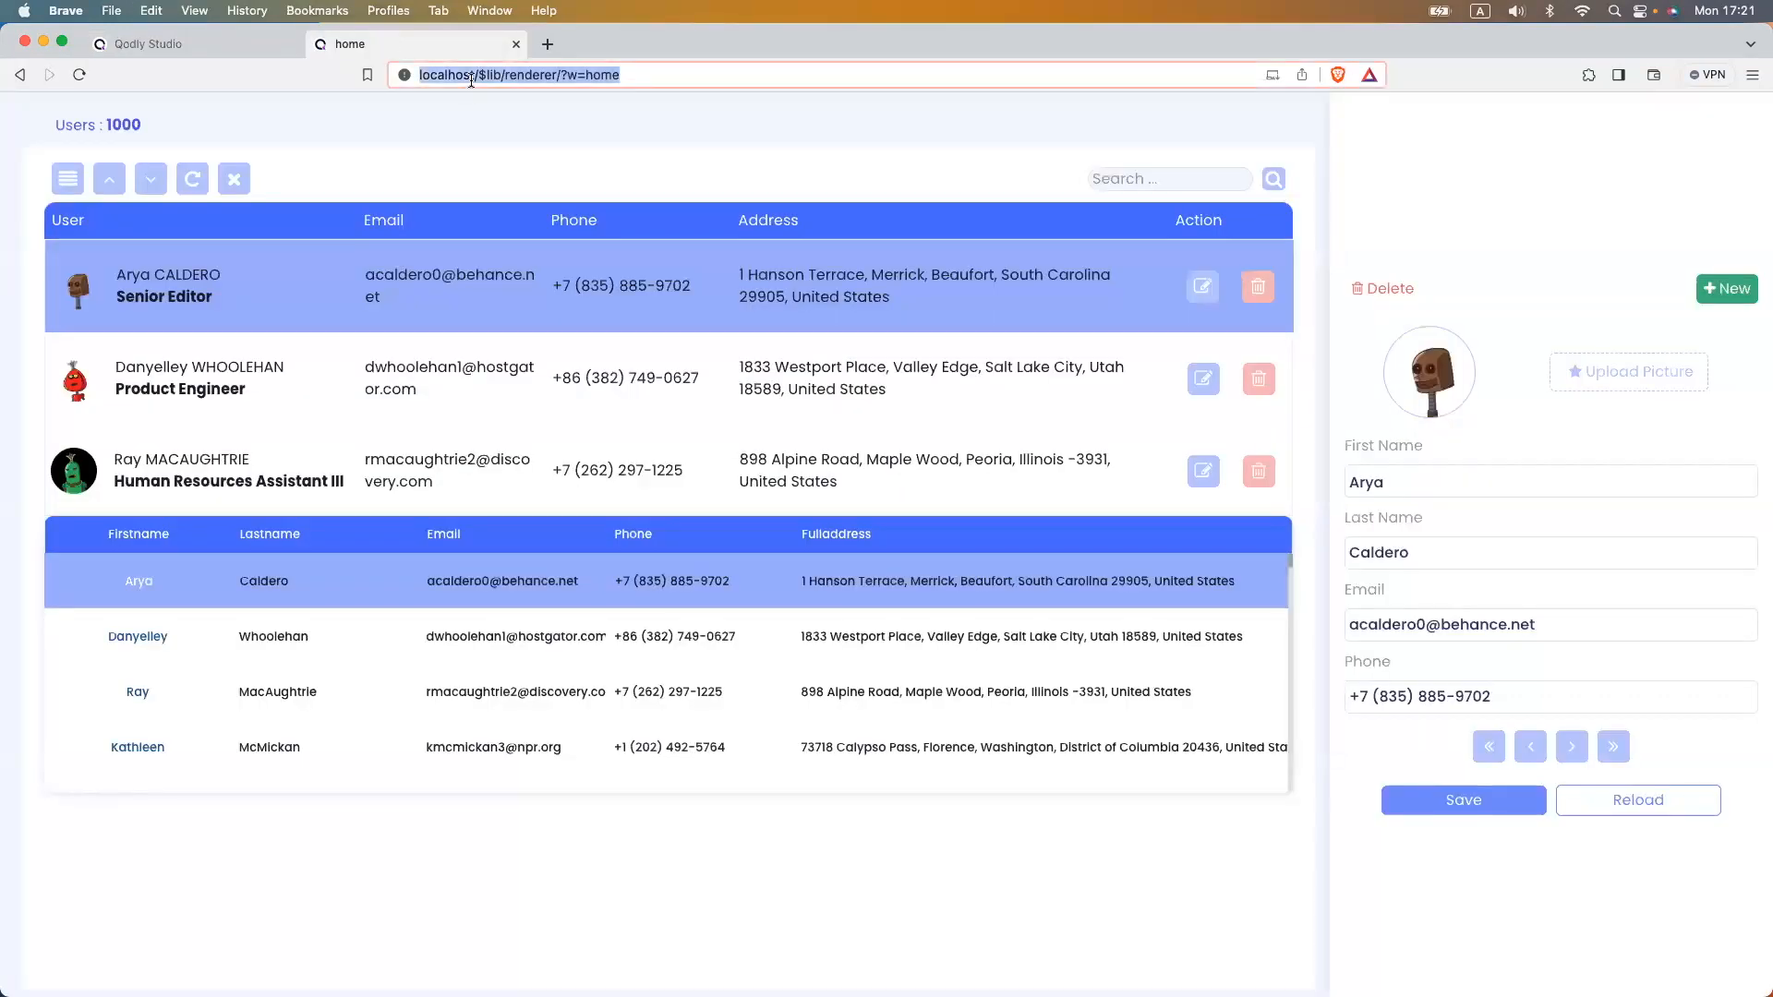
{"action": "key", "text": "Return"}
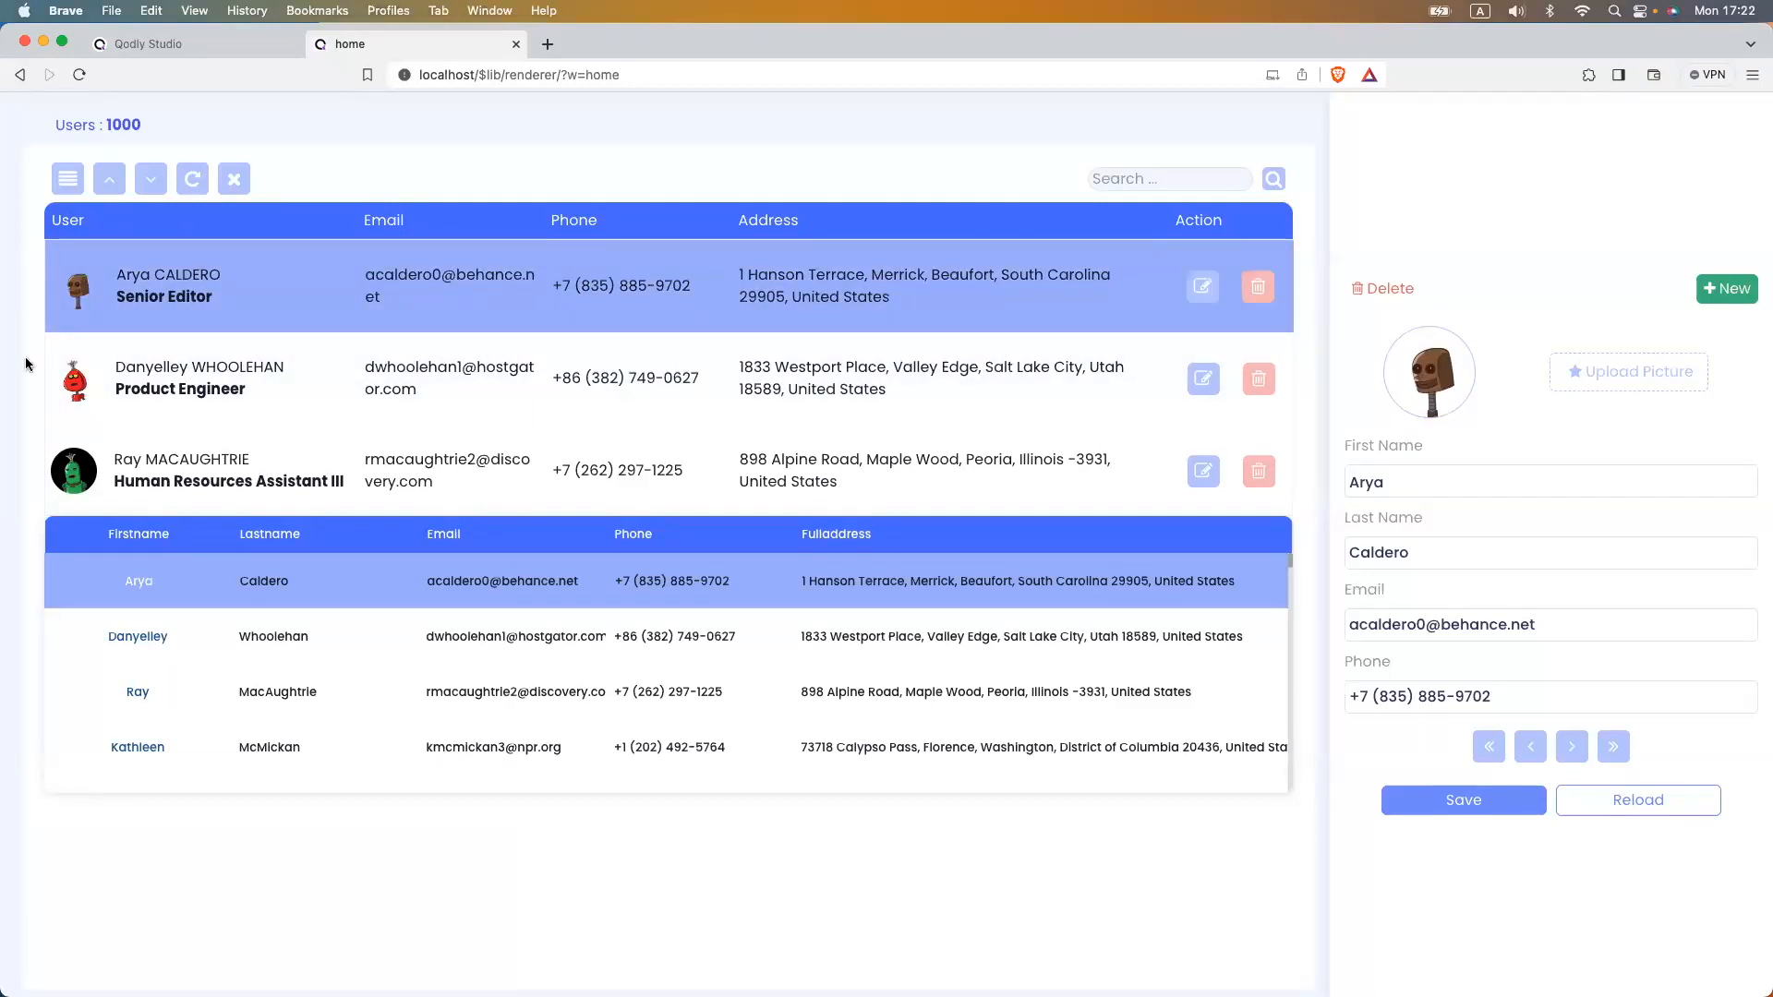
- Set the Matrix component's border style to none and save
{"action": "left_click", "coordinate": [229, 45]}
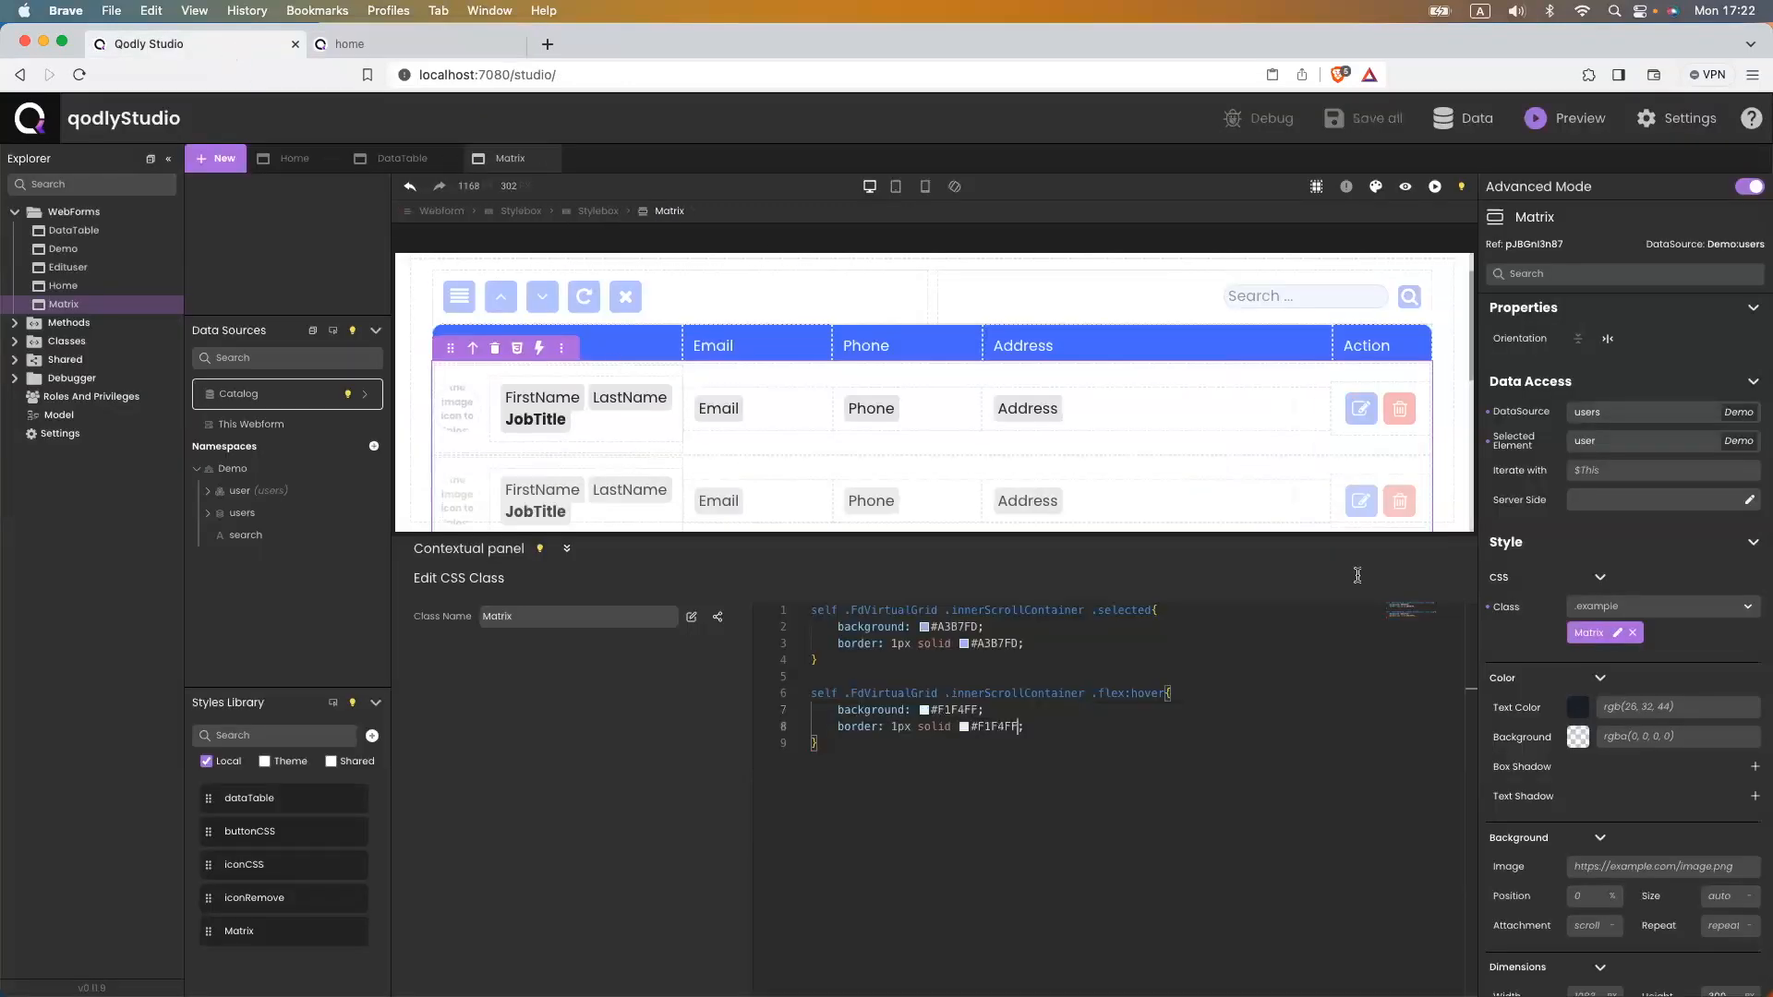
{"action": "scroll", "coordinate": [1578, 780], "scroll_direction": "down", "scroll_amount": 10}
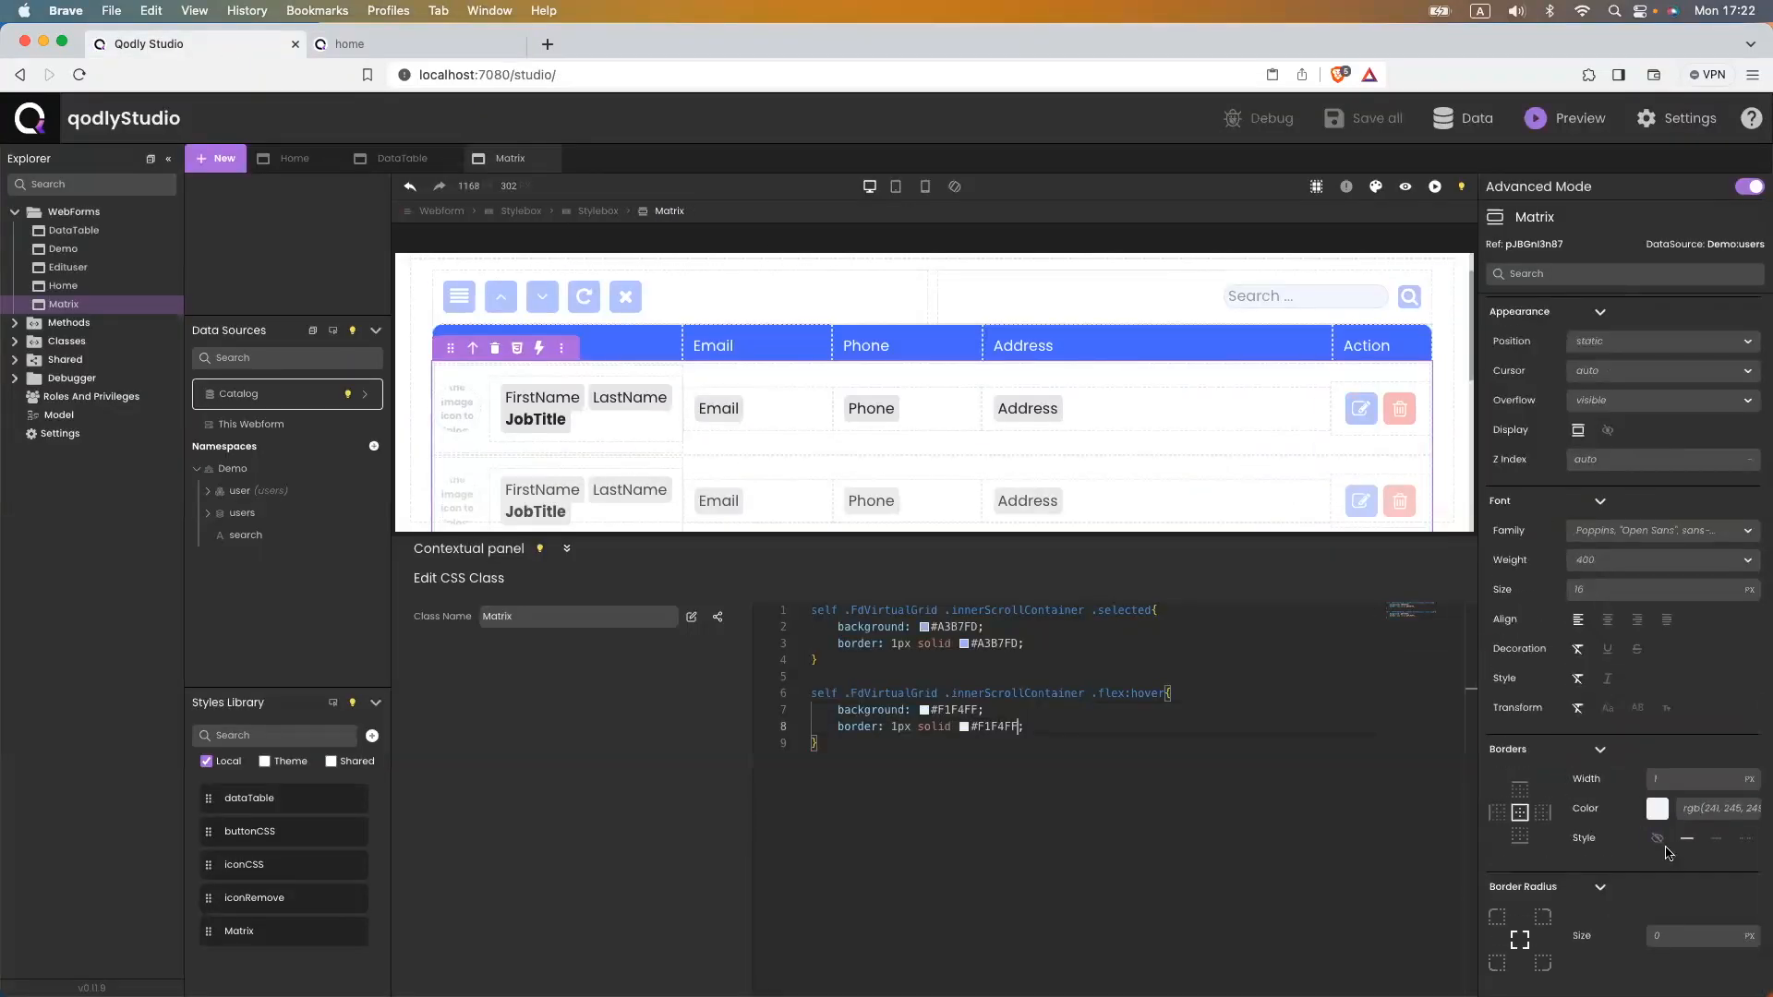
{"action": "left_click", "coordinate": [1659, 844]}
{"action": "key", "text": "super+s"}
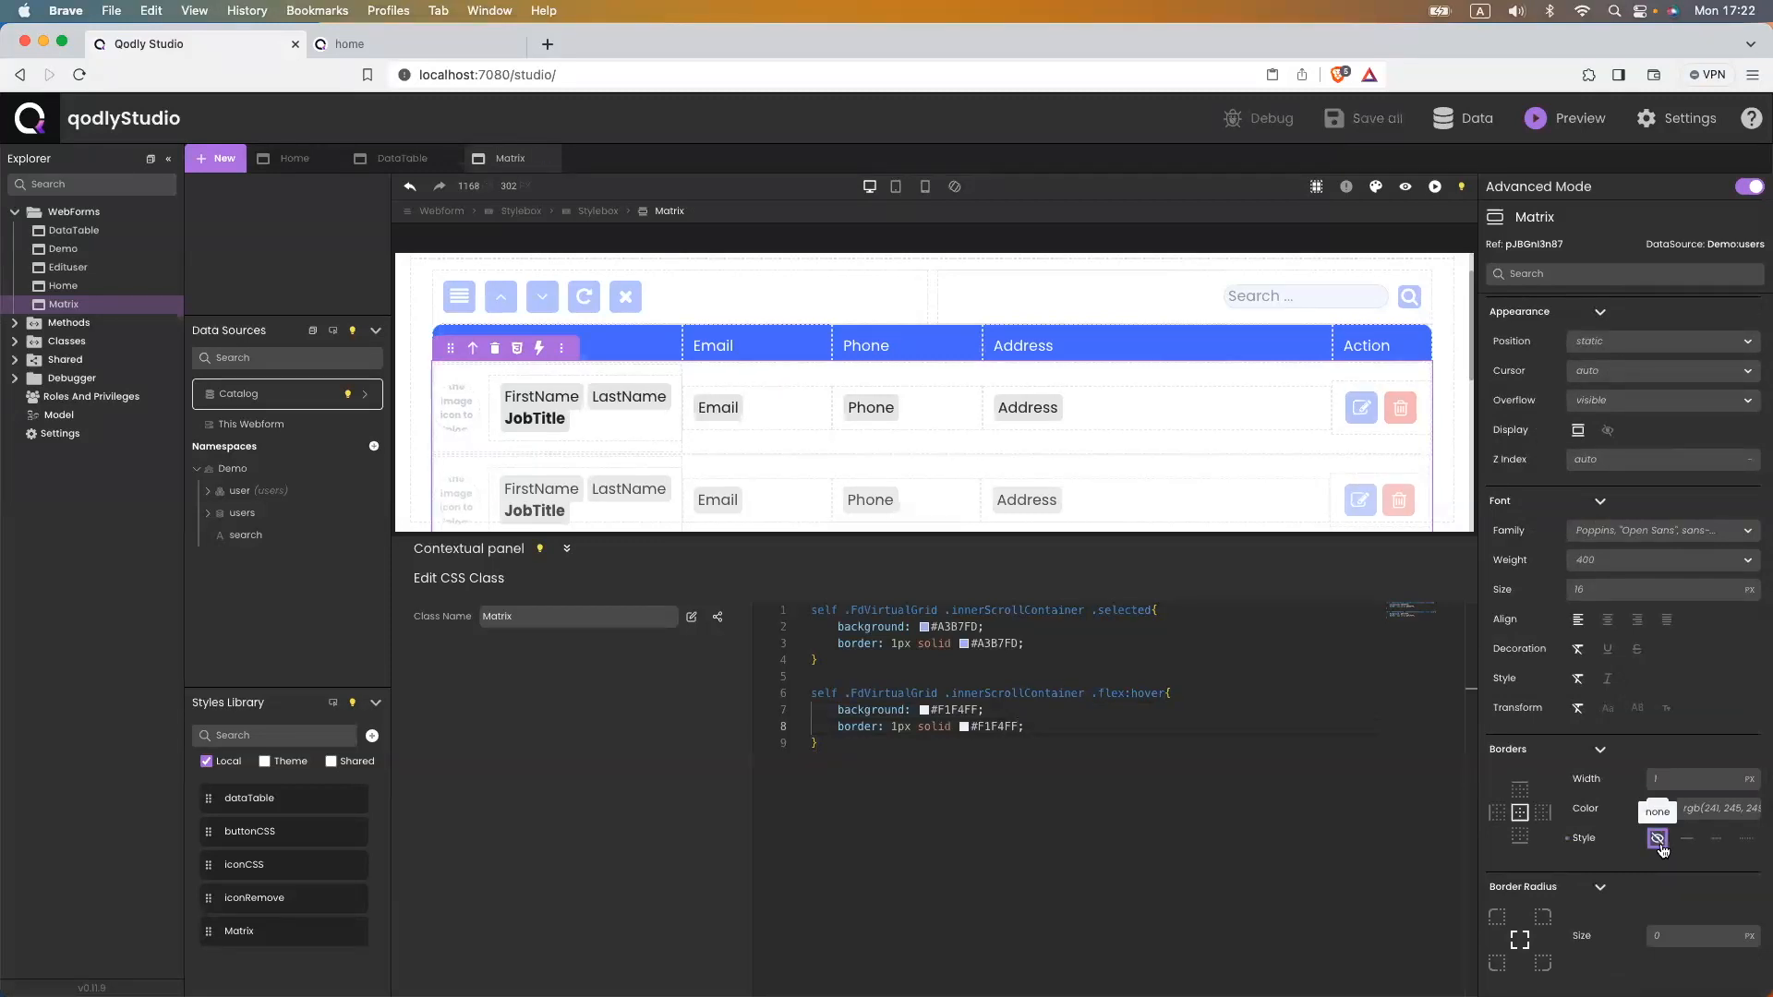
- Reload the home page to check the borderless Matrix, then return to Studio
{"action": "left_click", "coordinate": [380, 43]}
{"action": "left_click", "coordinate": [436, 71]}
{"action": "key", "text": "Return"}
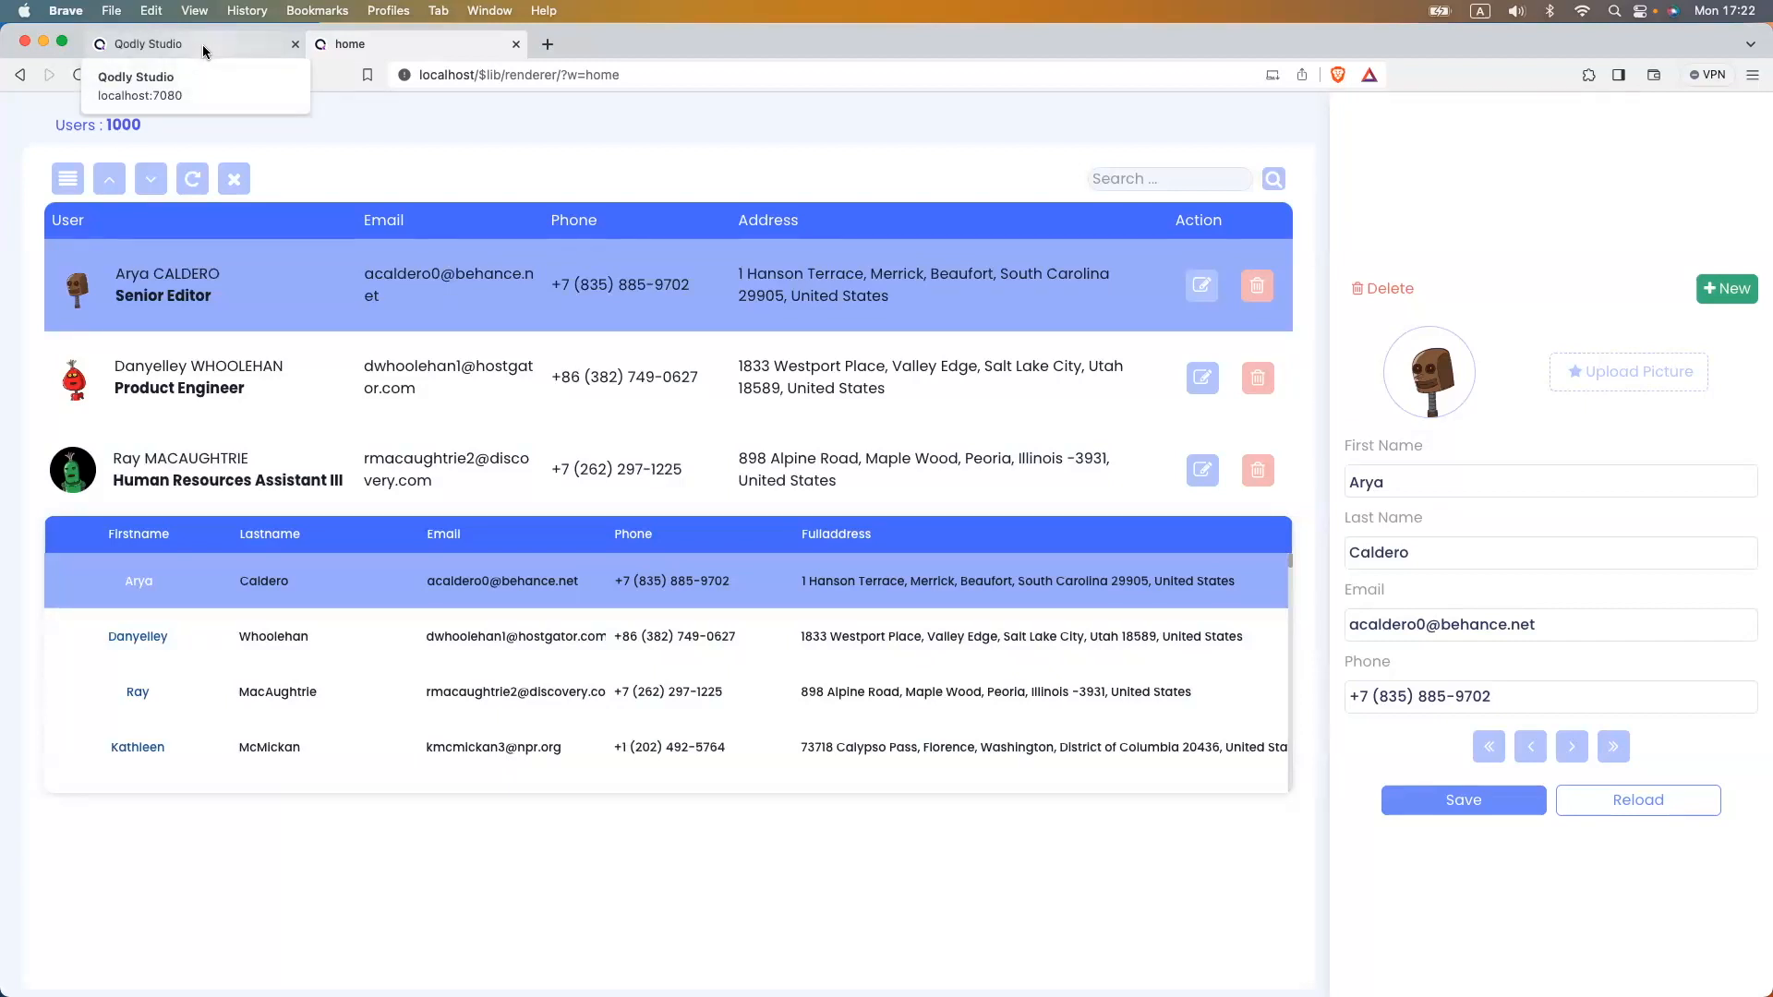
{"action": "left_click", "coordinate": [146, 44]}
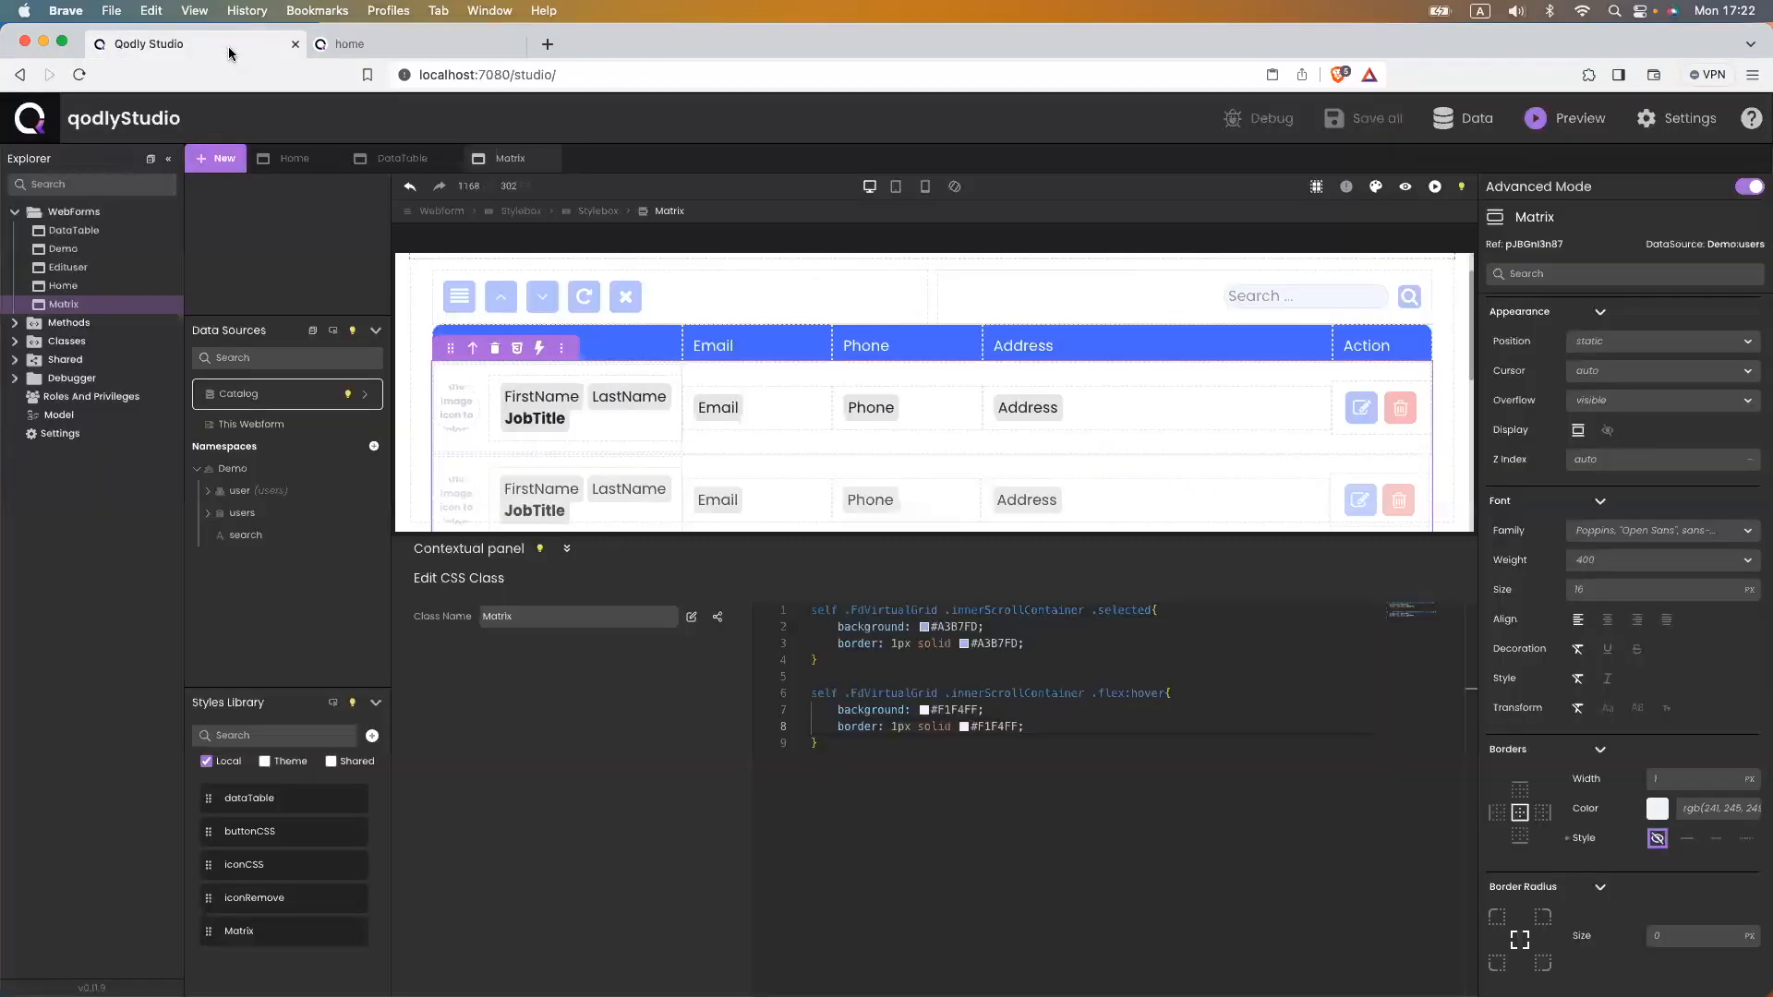
{"action": "scroll", "coordinate": [598, 427], "scroll_direction": "down", "scroll_amount": 3}
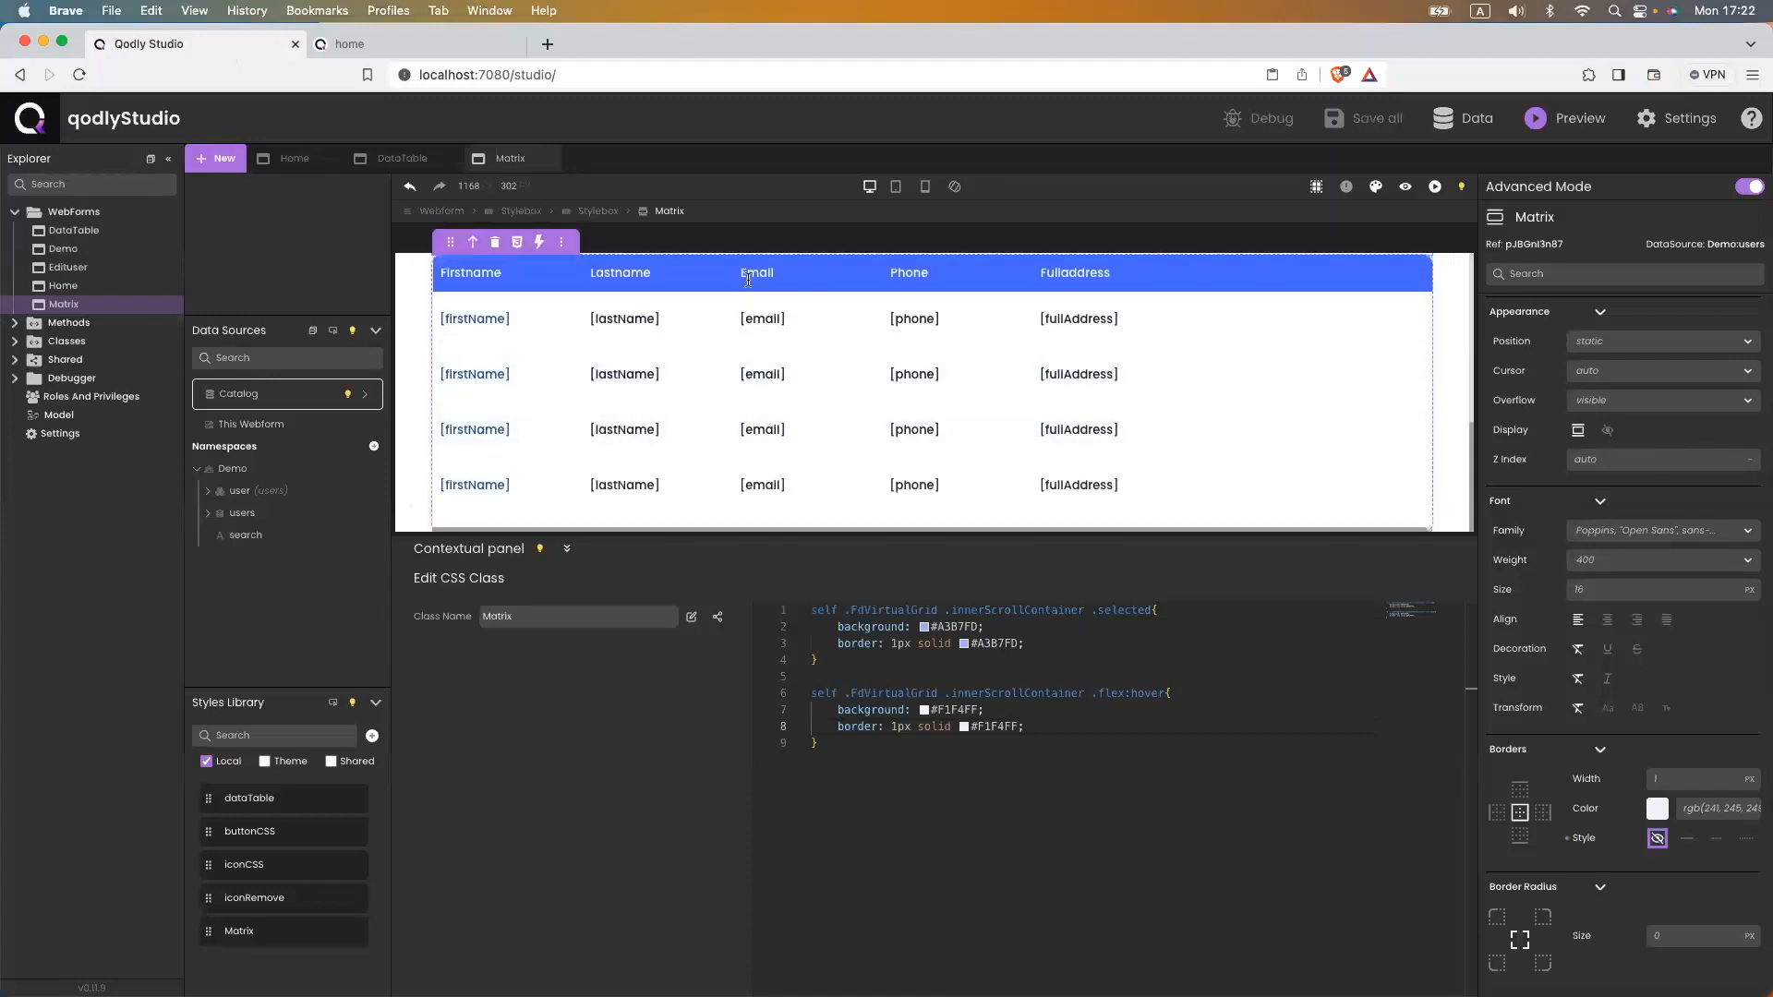
- Delete the DataTable from the Matrix webform and save
{"action": "left_click", "coordinate": [583, 270]}
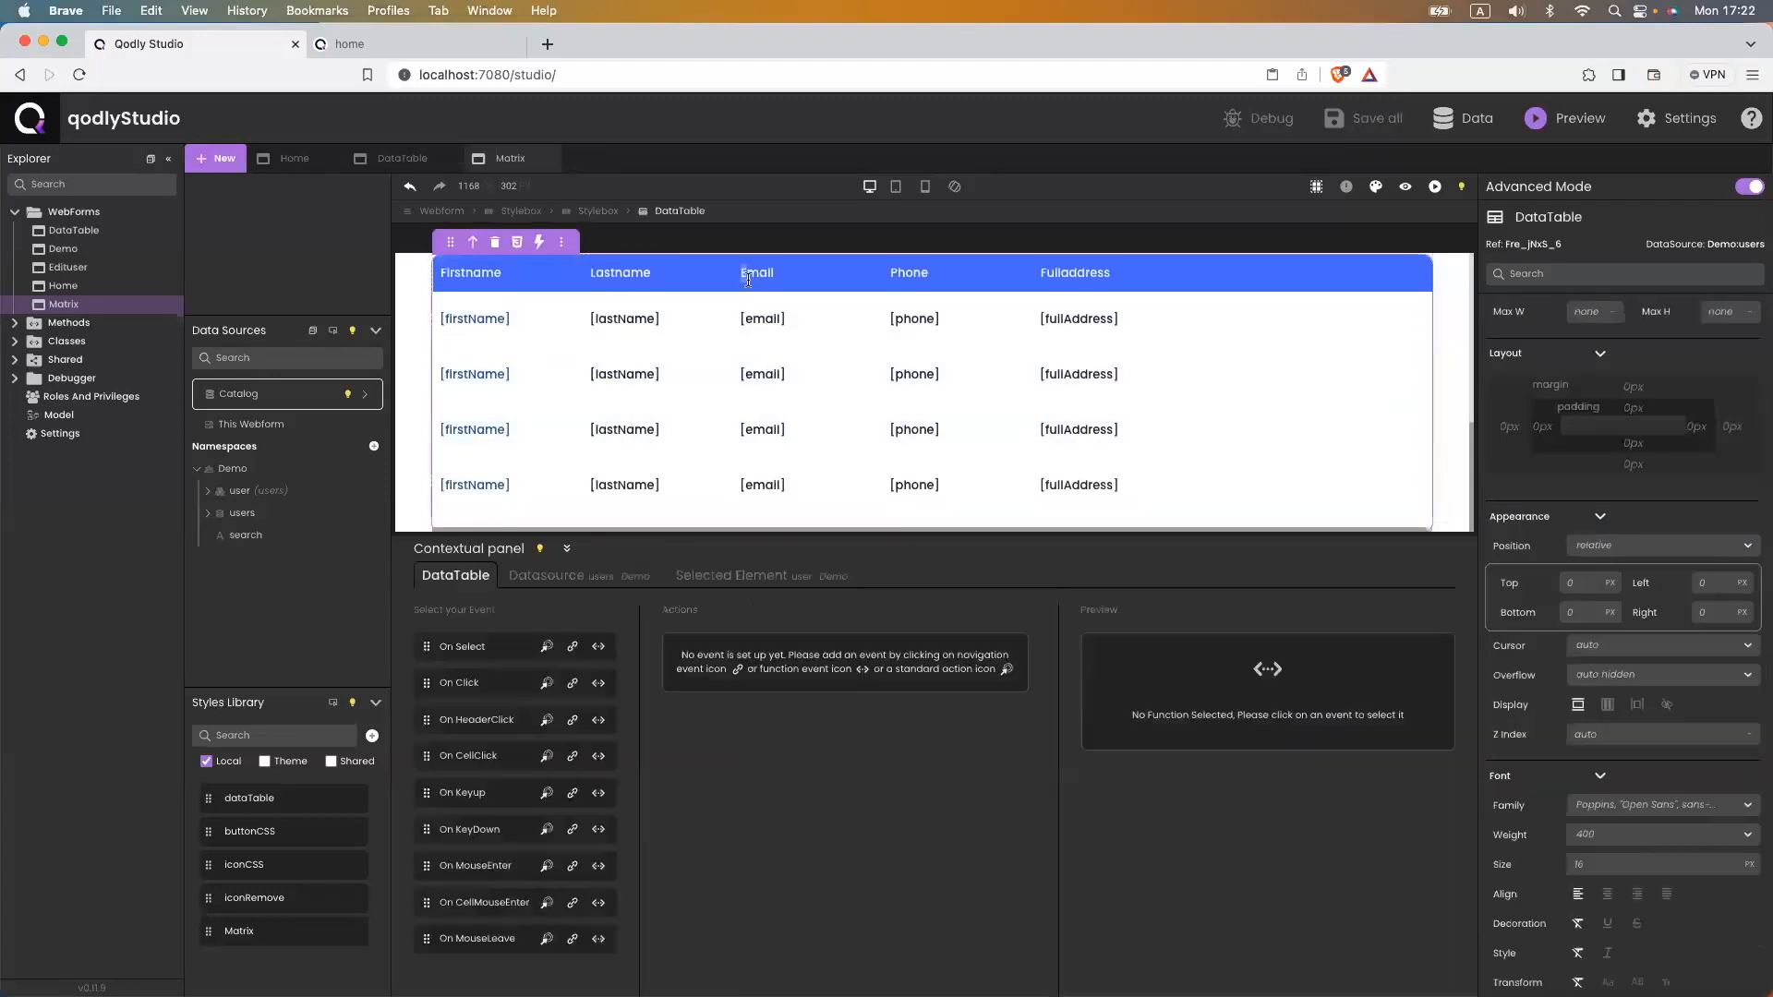
{"action": "left_click", "coordinate": [496, 240]}
{"action": "key", "text": "super+s"}
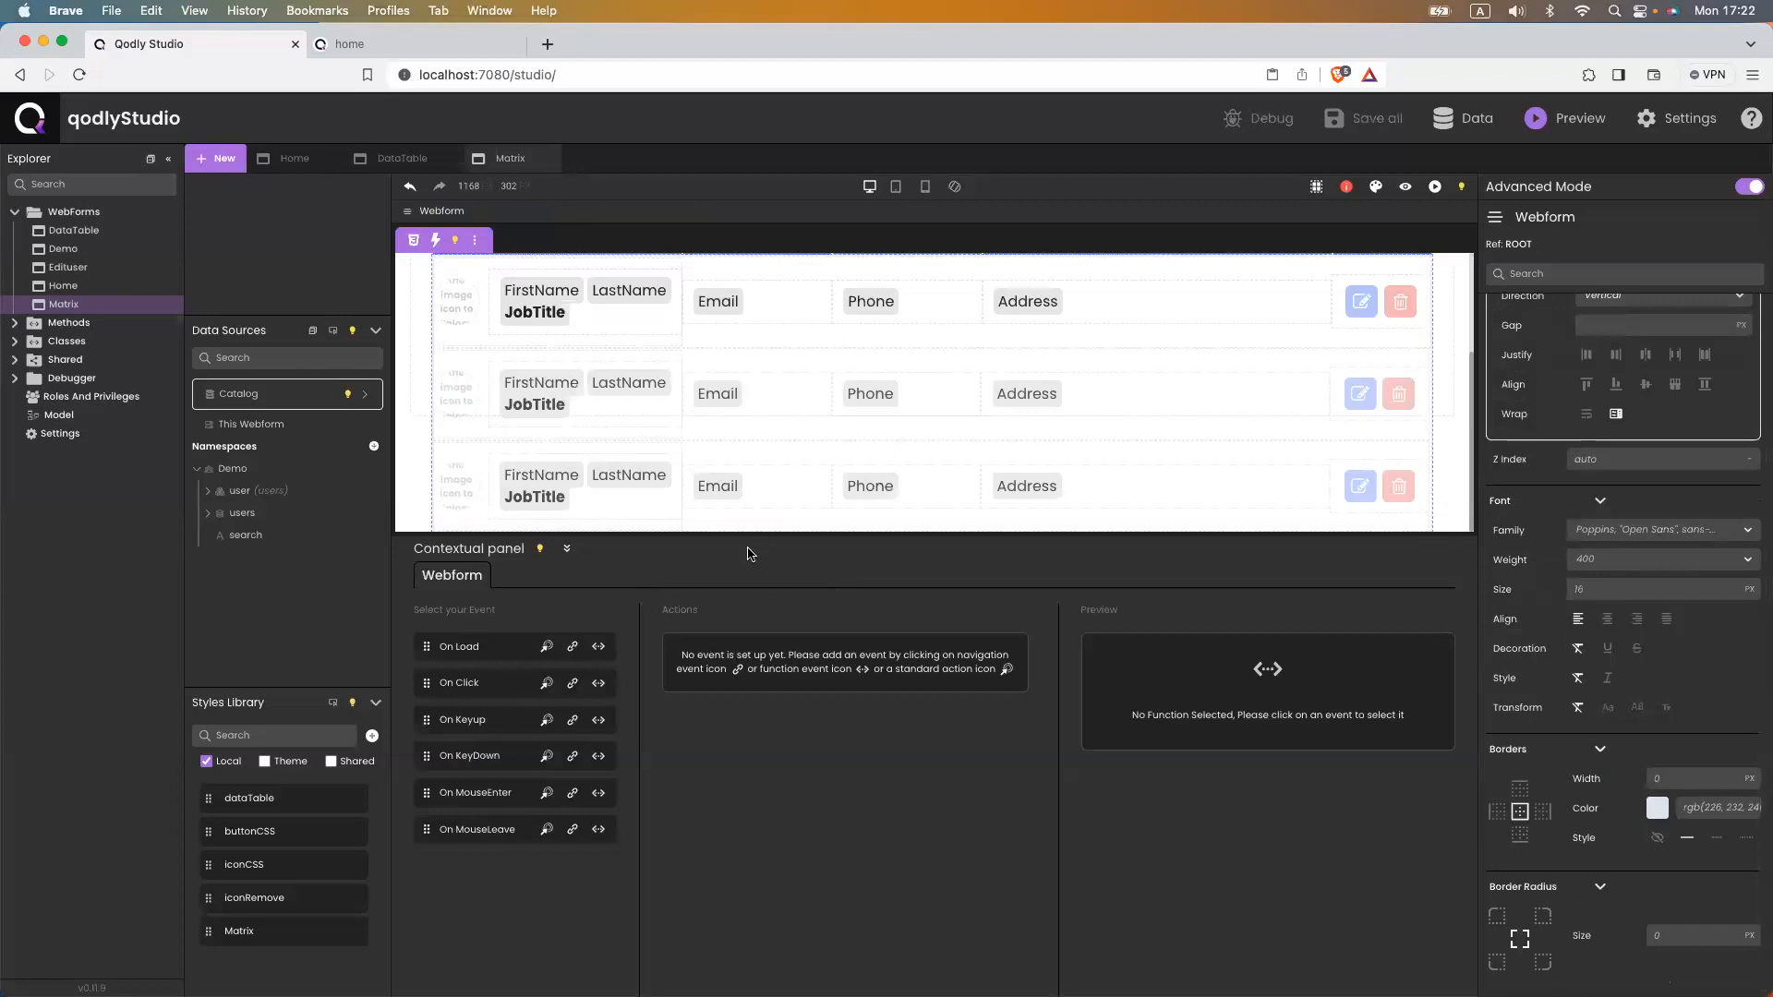
{"action": "left_click_drag", "start_coordinate": [743, 532], "coordinate": [632, 873]}
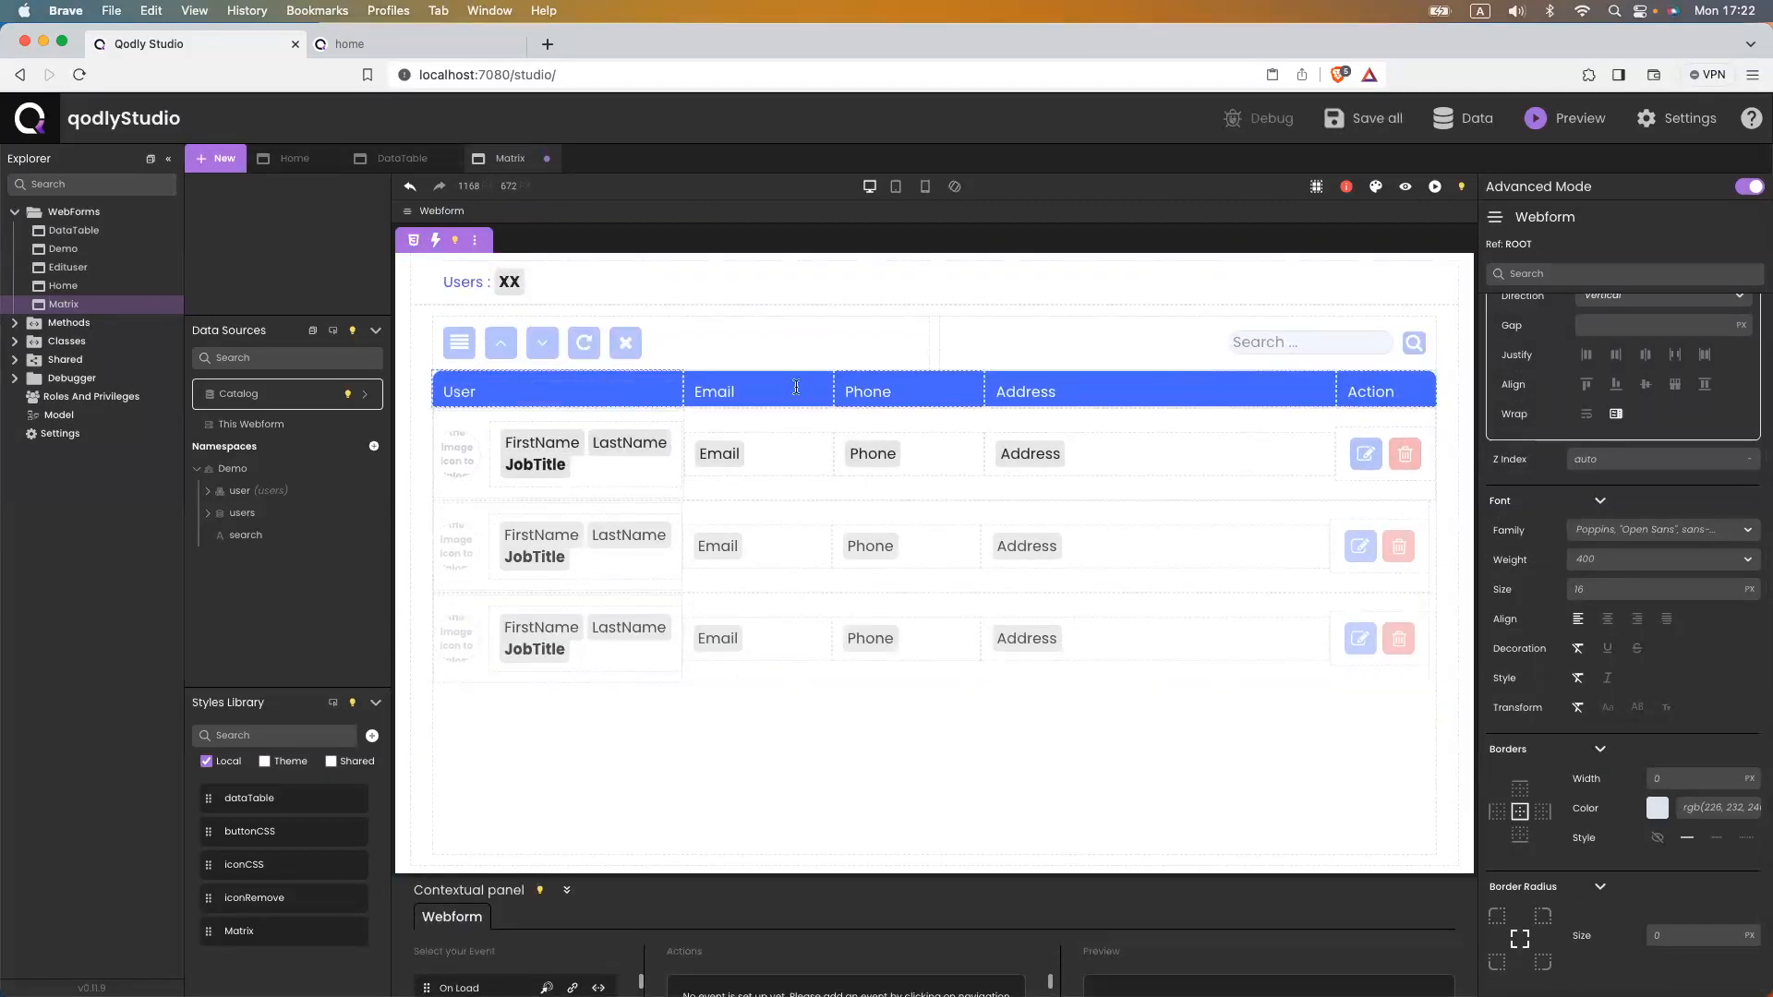
- Make the stylebox containing the Matrix use a flex layout
{"action": "left_click", "coordinate": [933, 406]}
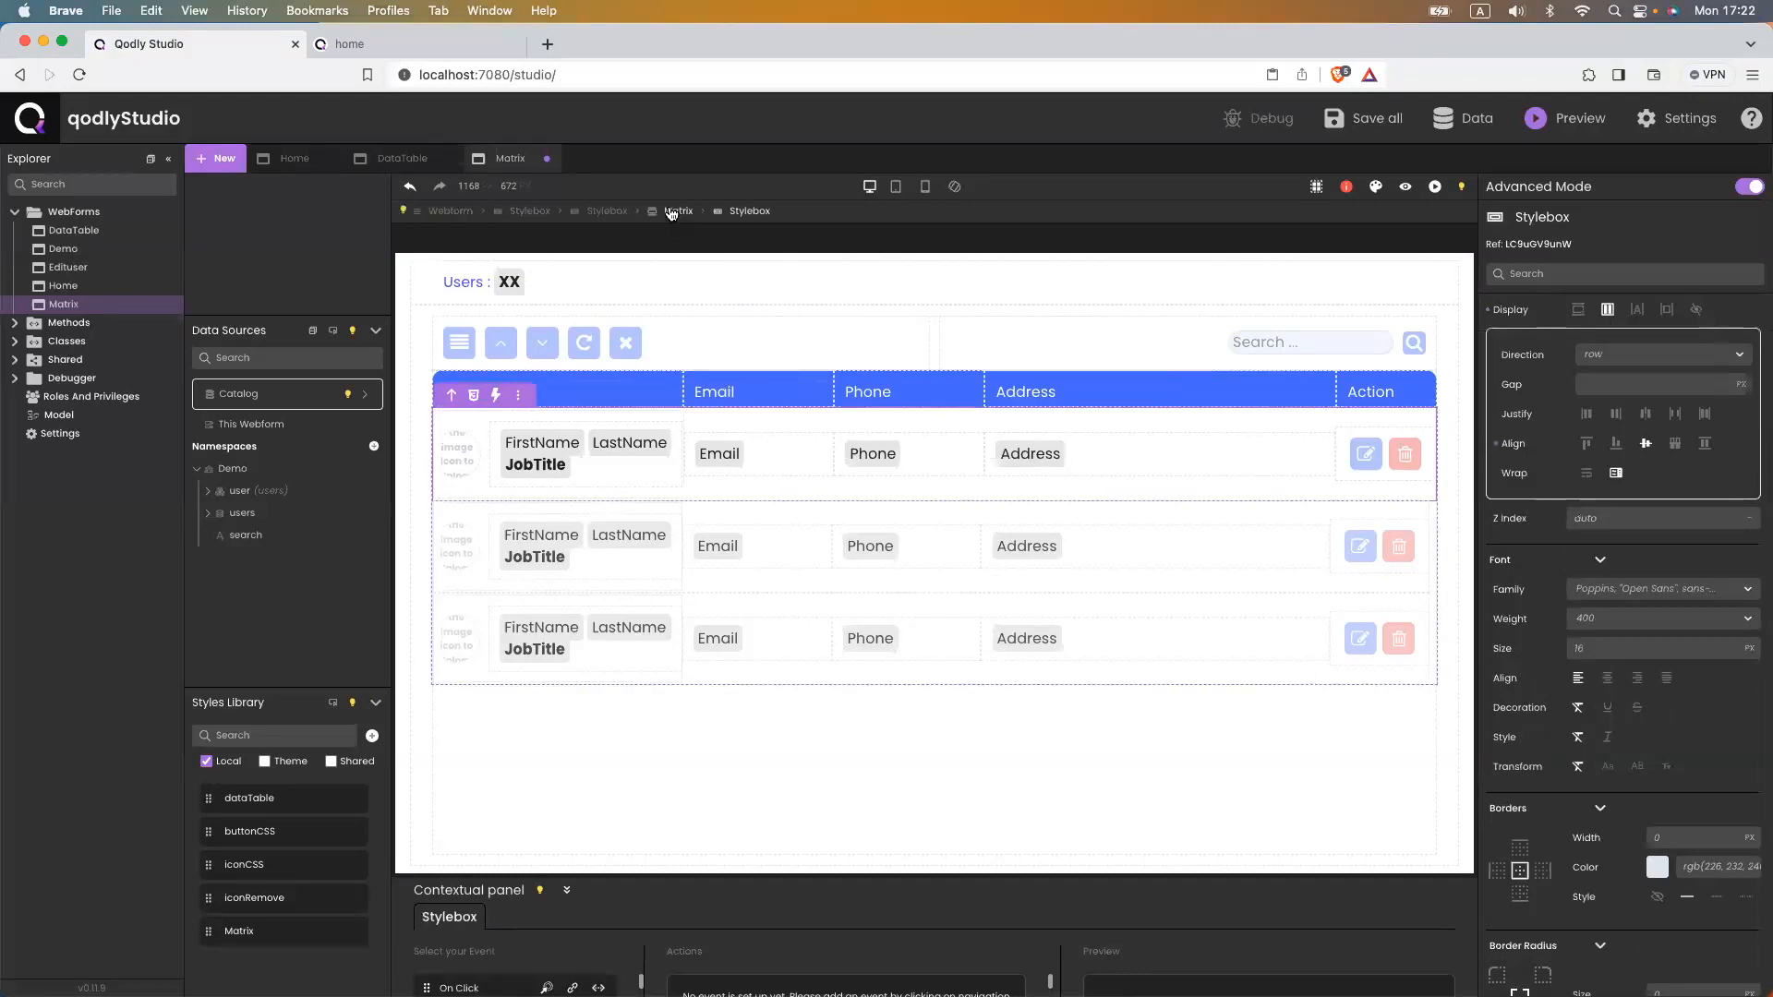
{"action": "left_click", "coordinate": [671, 212]}
{"action": "left_click", "coordinate": [605, 211]}
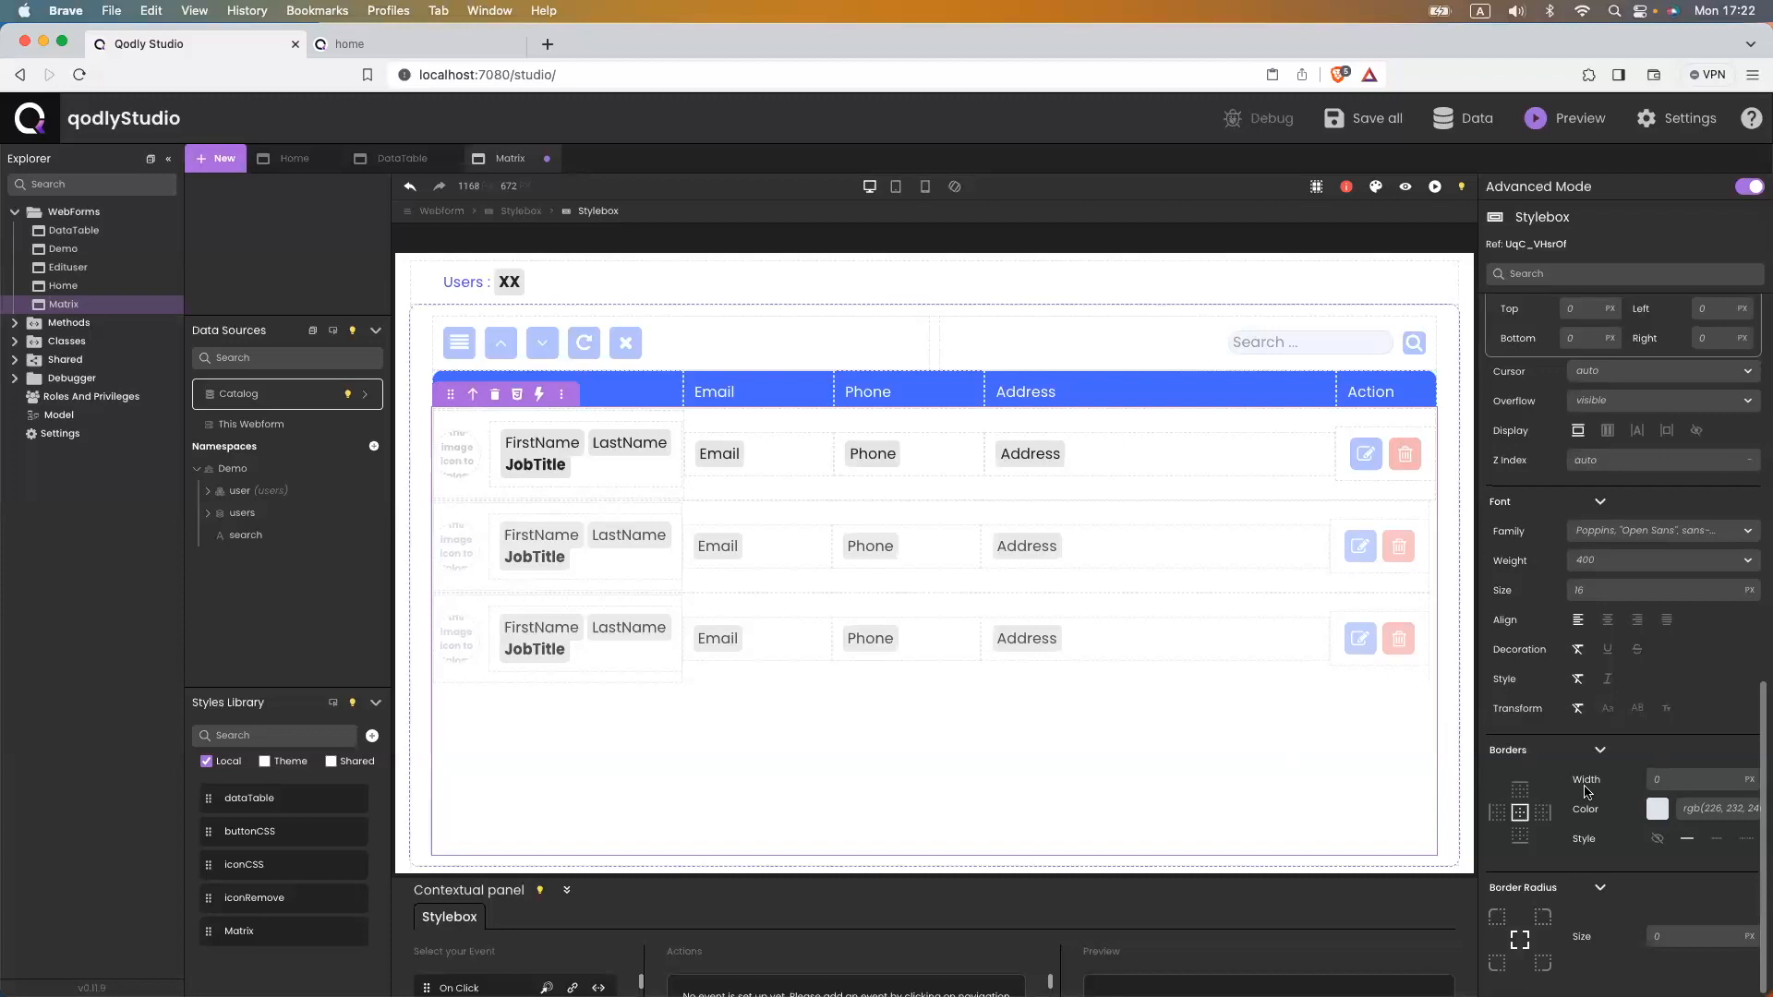
{"action": "left_click", "coordinate": [1608, 431]}
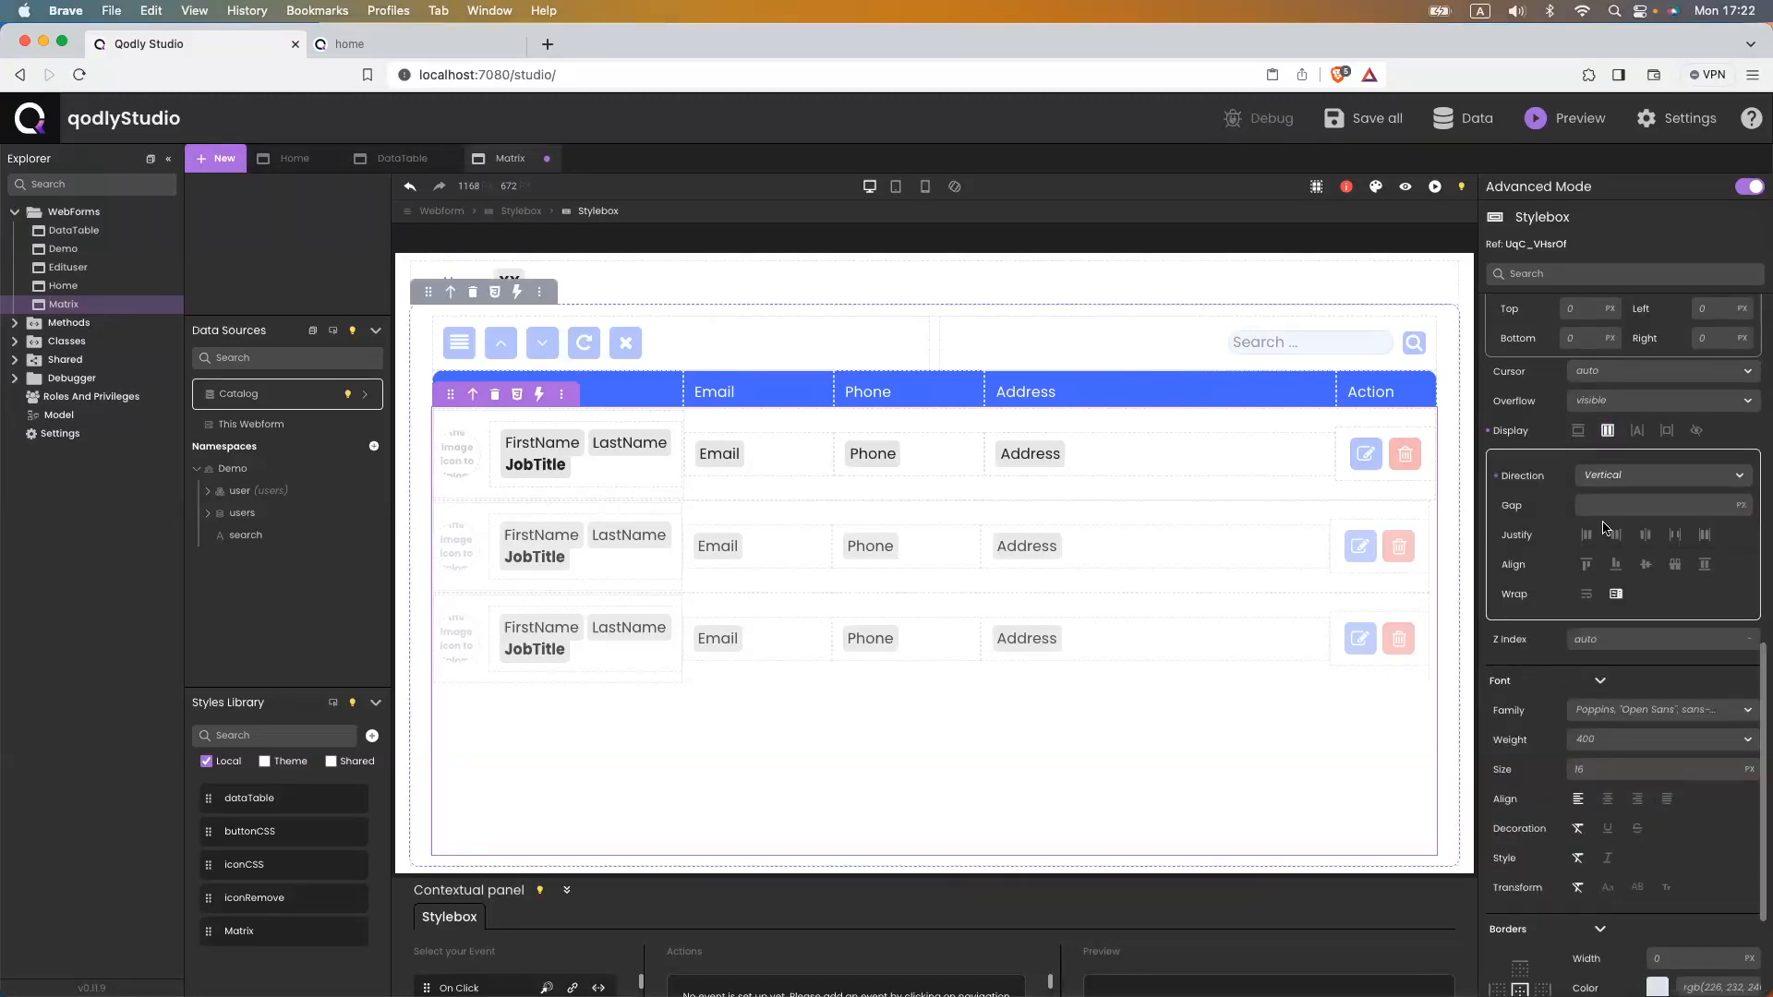
- Add the flexGrow1 class to the Matrix component and save
{"action": "left_click", "coordinate": [634, 603]}
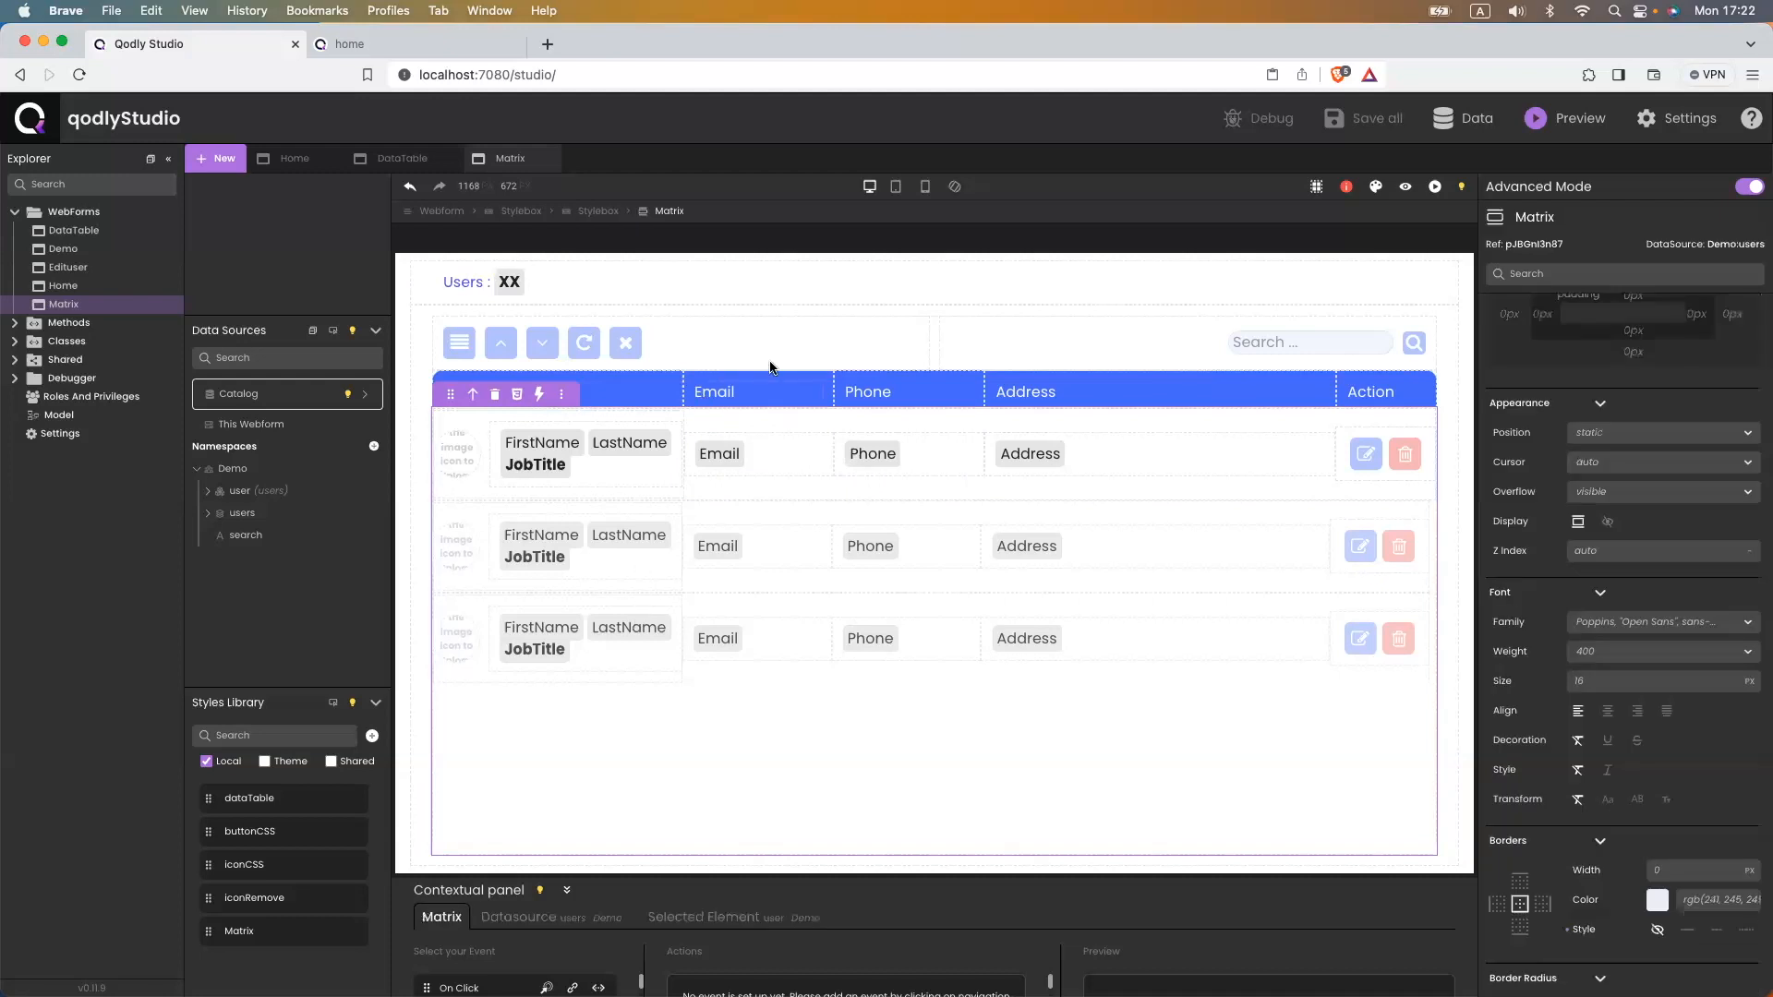
{"action": "scroll", "coordinate": [1625, 591], "scroll_direction": "up", "scroll_amount": 10}
{"action": "left_click", "coordinate": [1602, 607]}
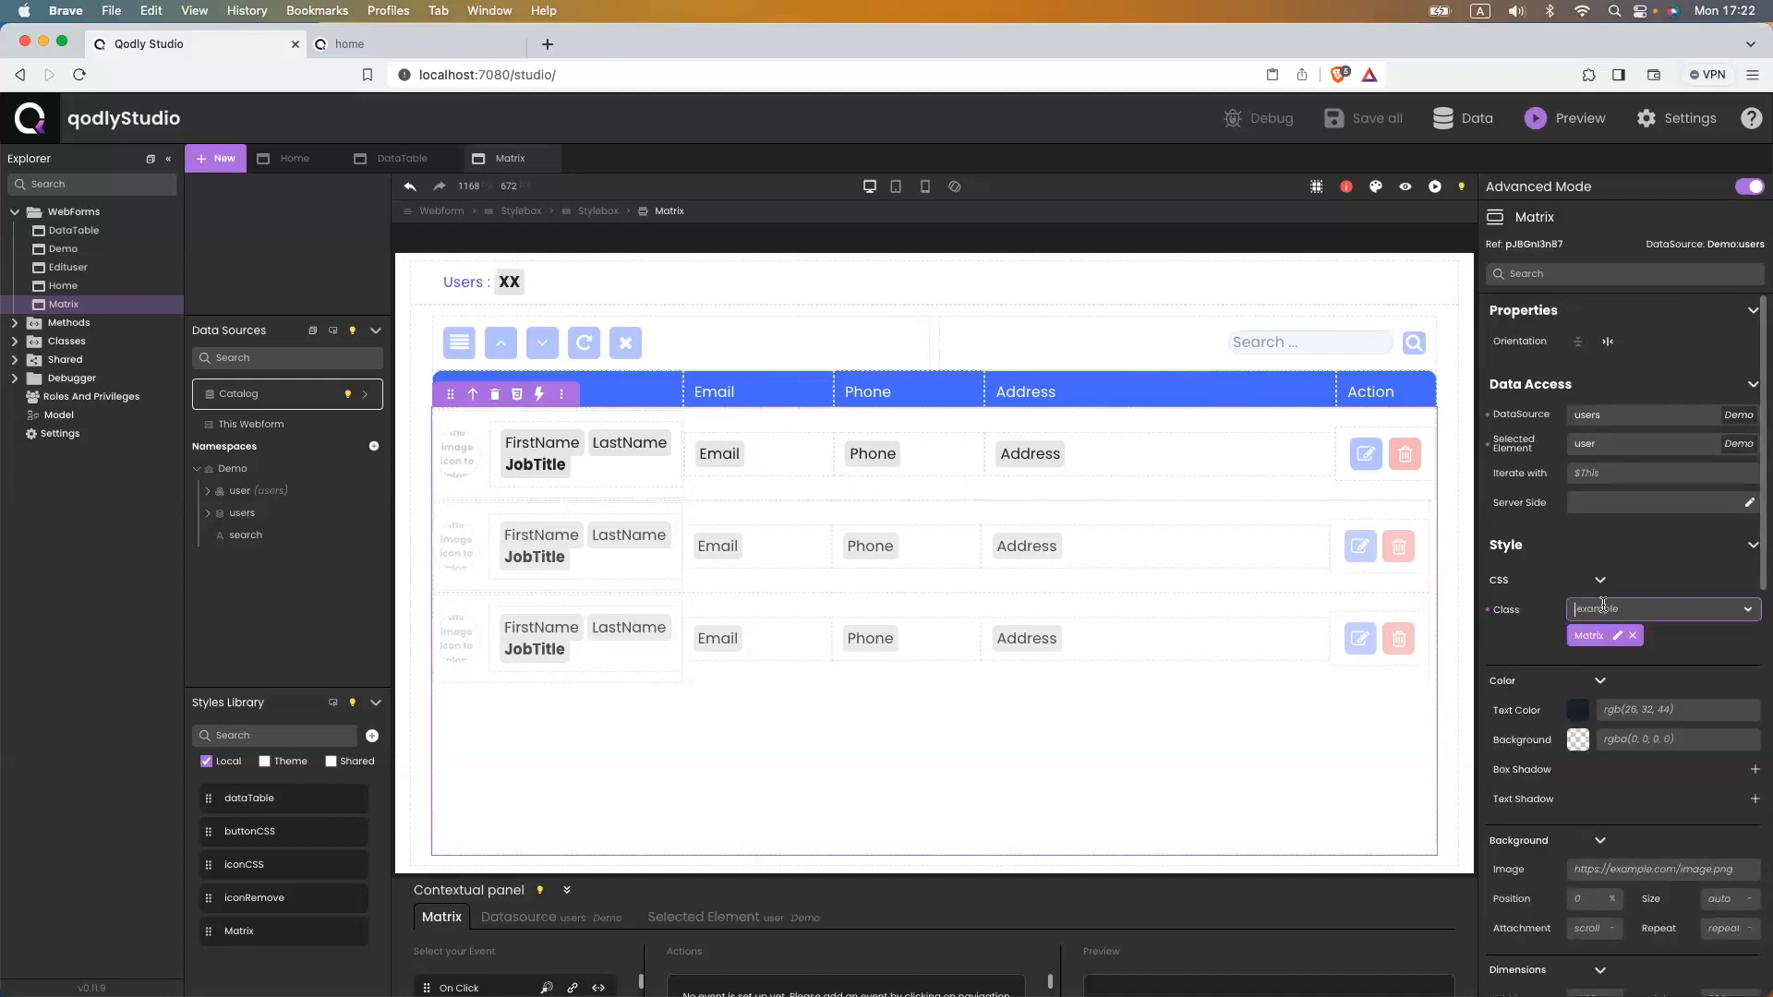
{"action": "type", "text": "fle"}
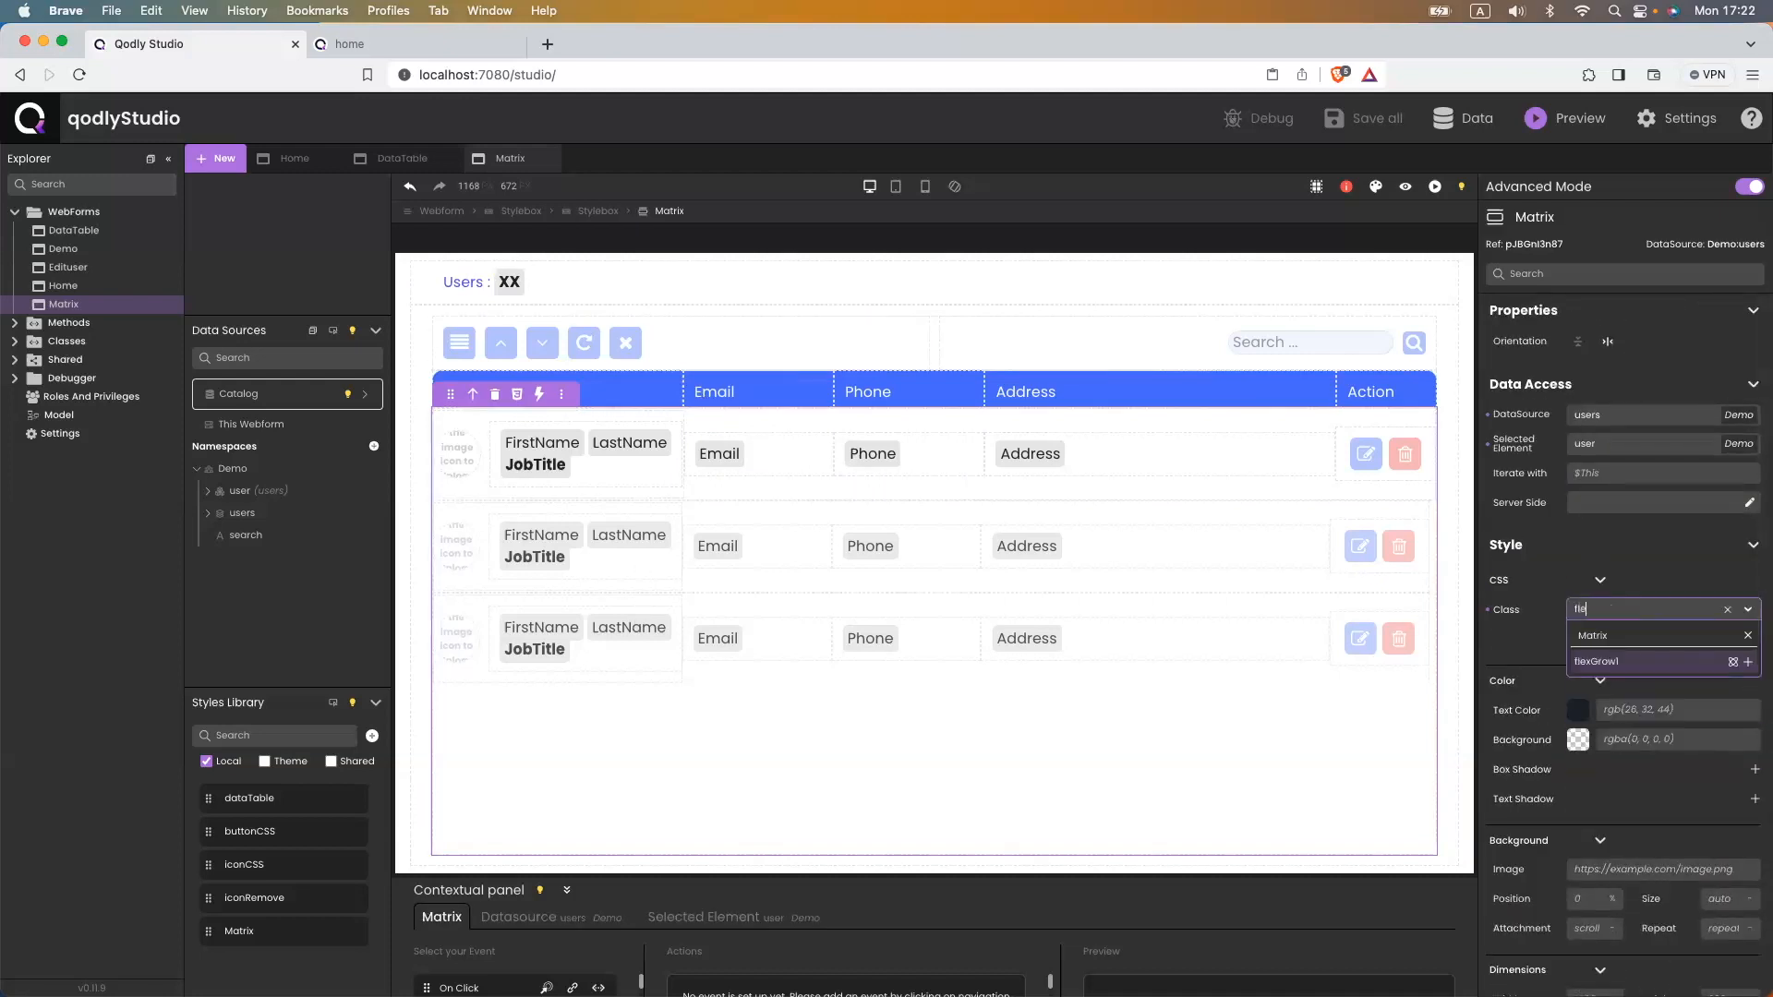
{"action": "key", "text": "Return"}
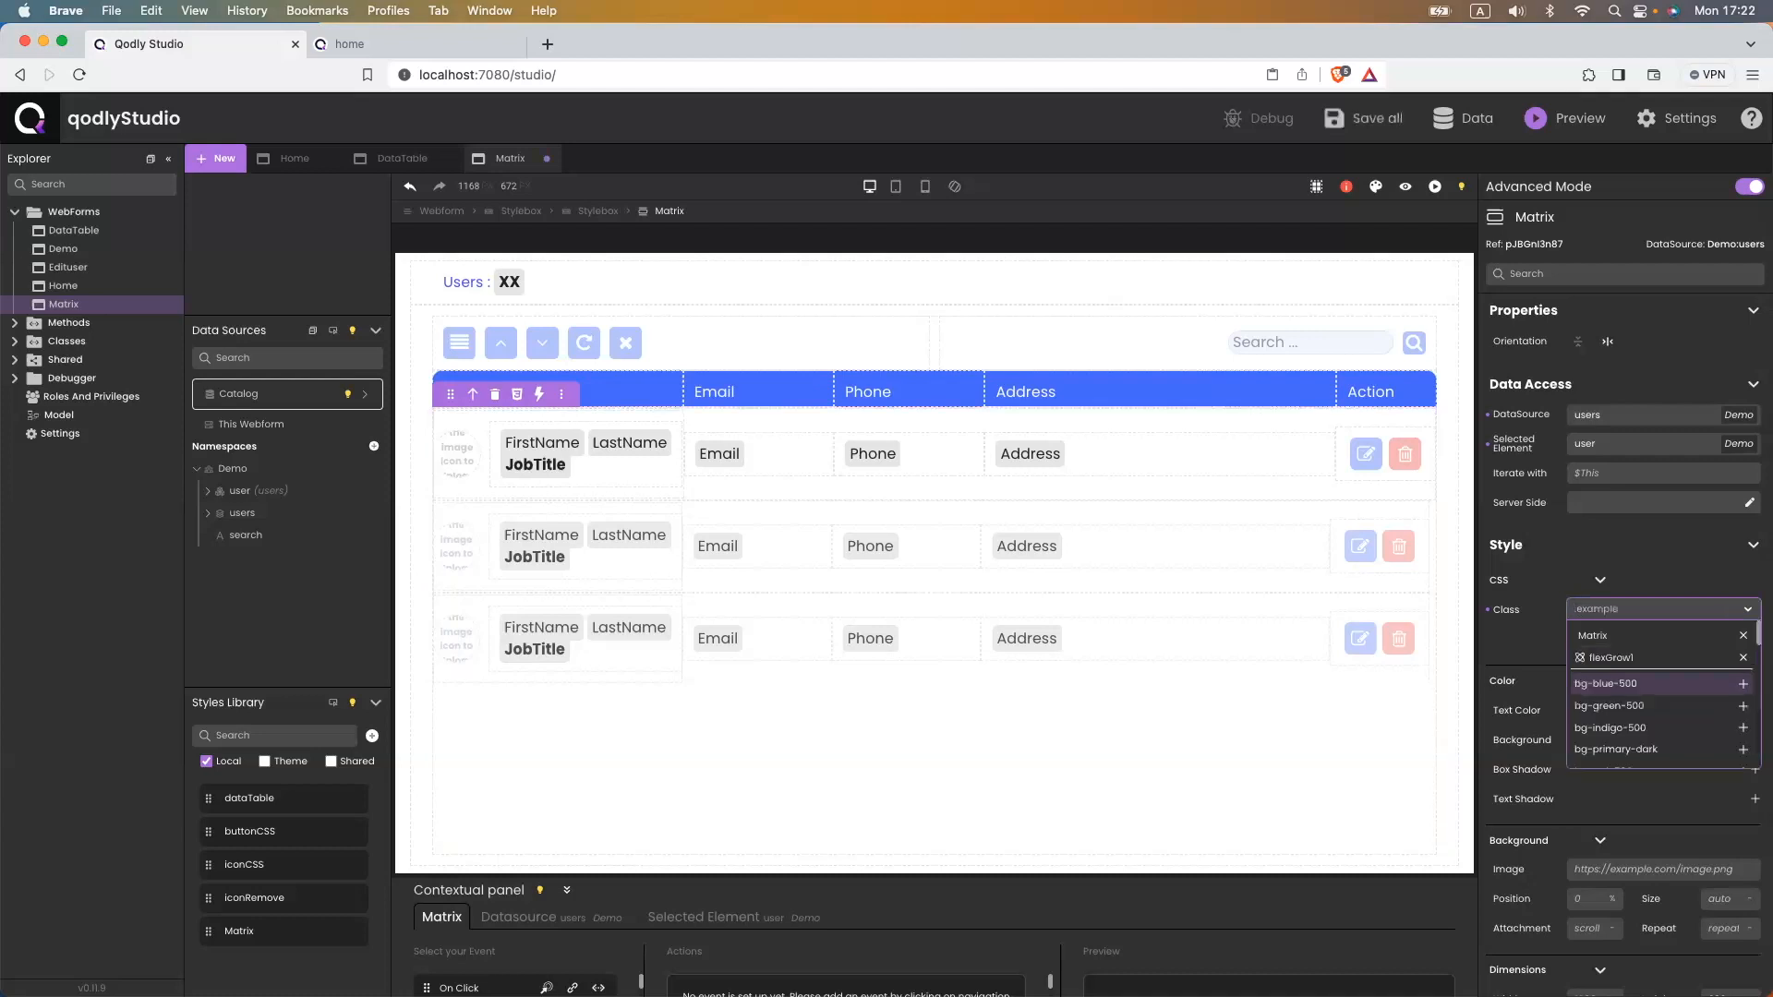
{"action": "left_click", "coordinate": [1538, 649]}
{"action": "key", "text": "super+s"}
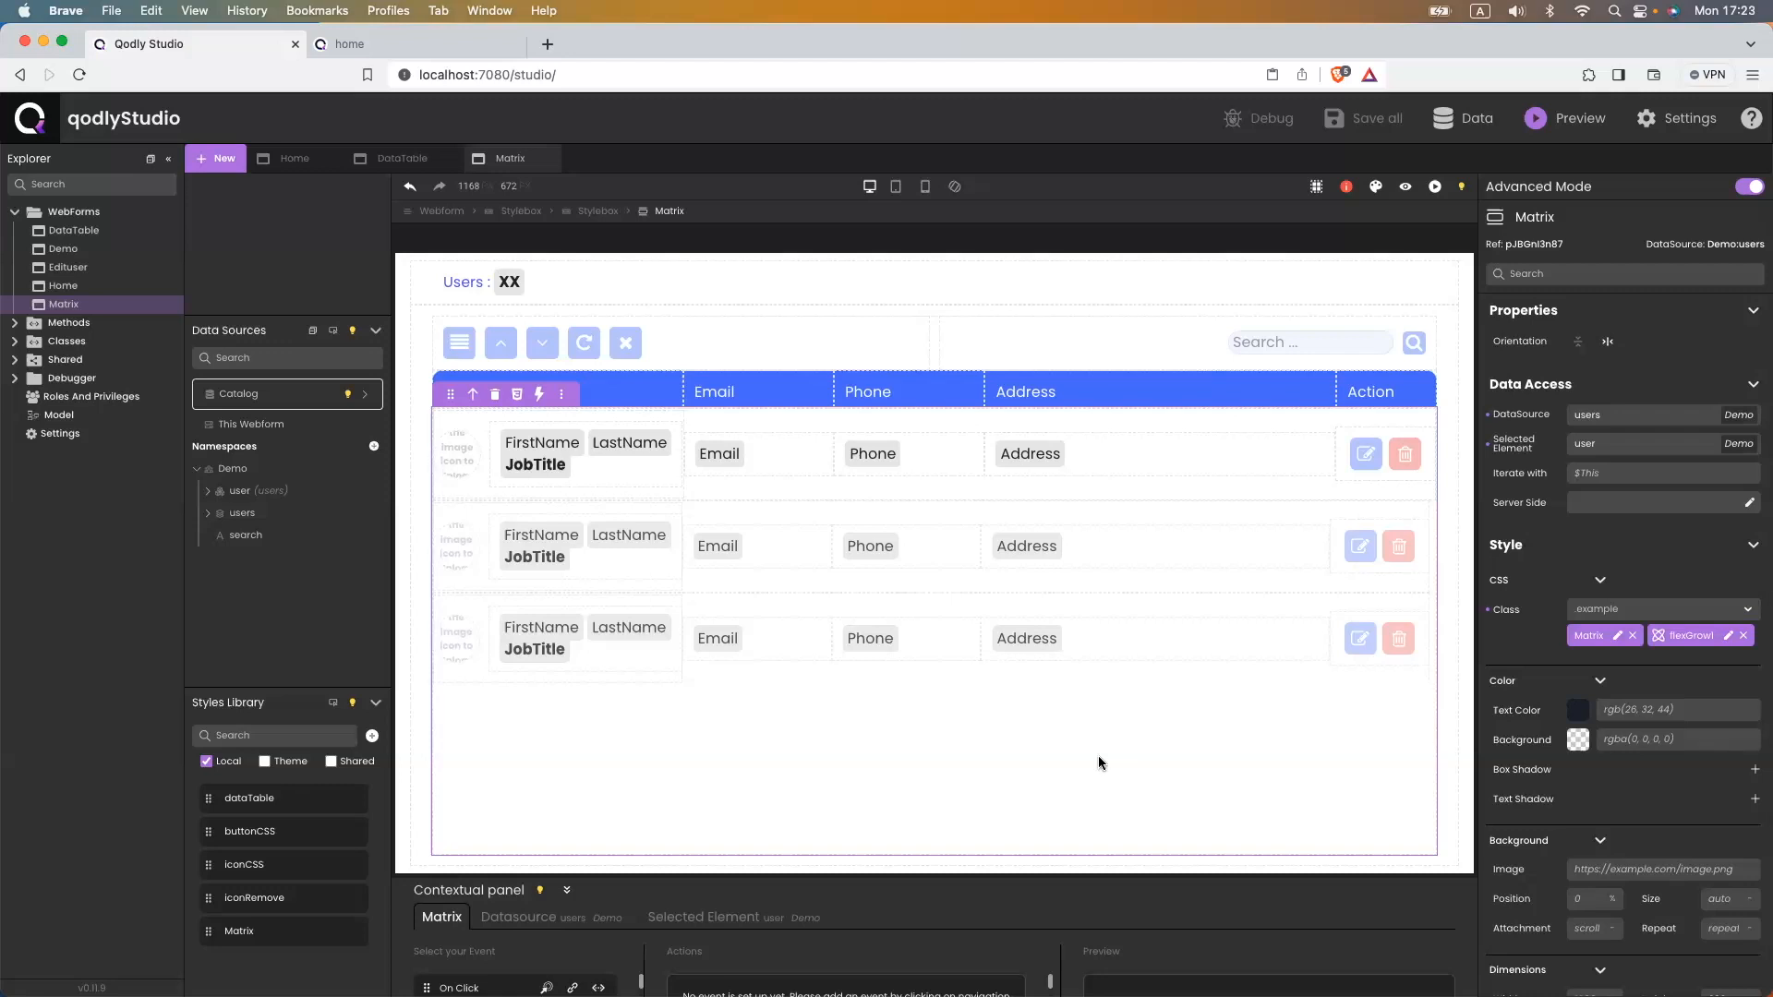
- Change the Matrix height from 300 to 100%
{"action": "scroll", "coordinate": [1666, 695], "scroll_direction": "down", "scroll_amount": 3}
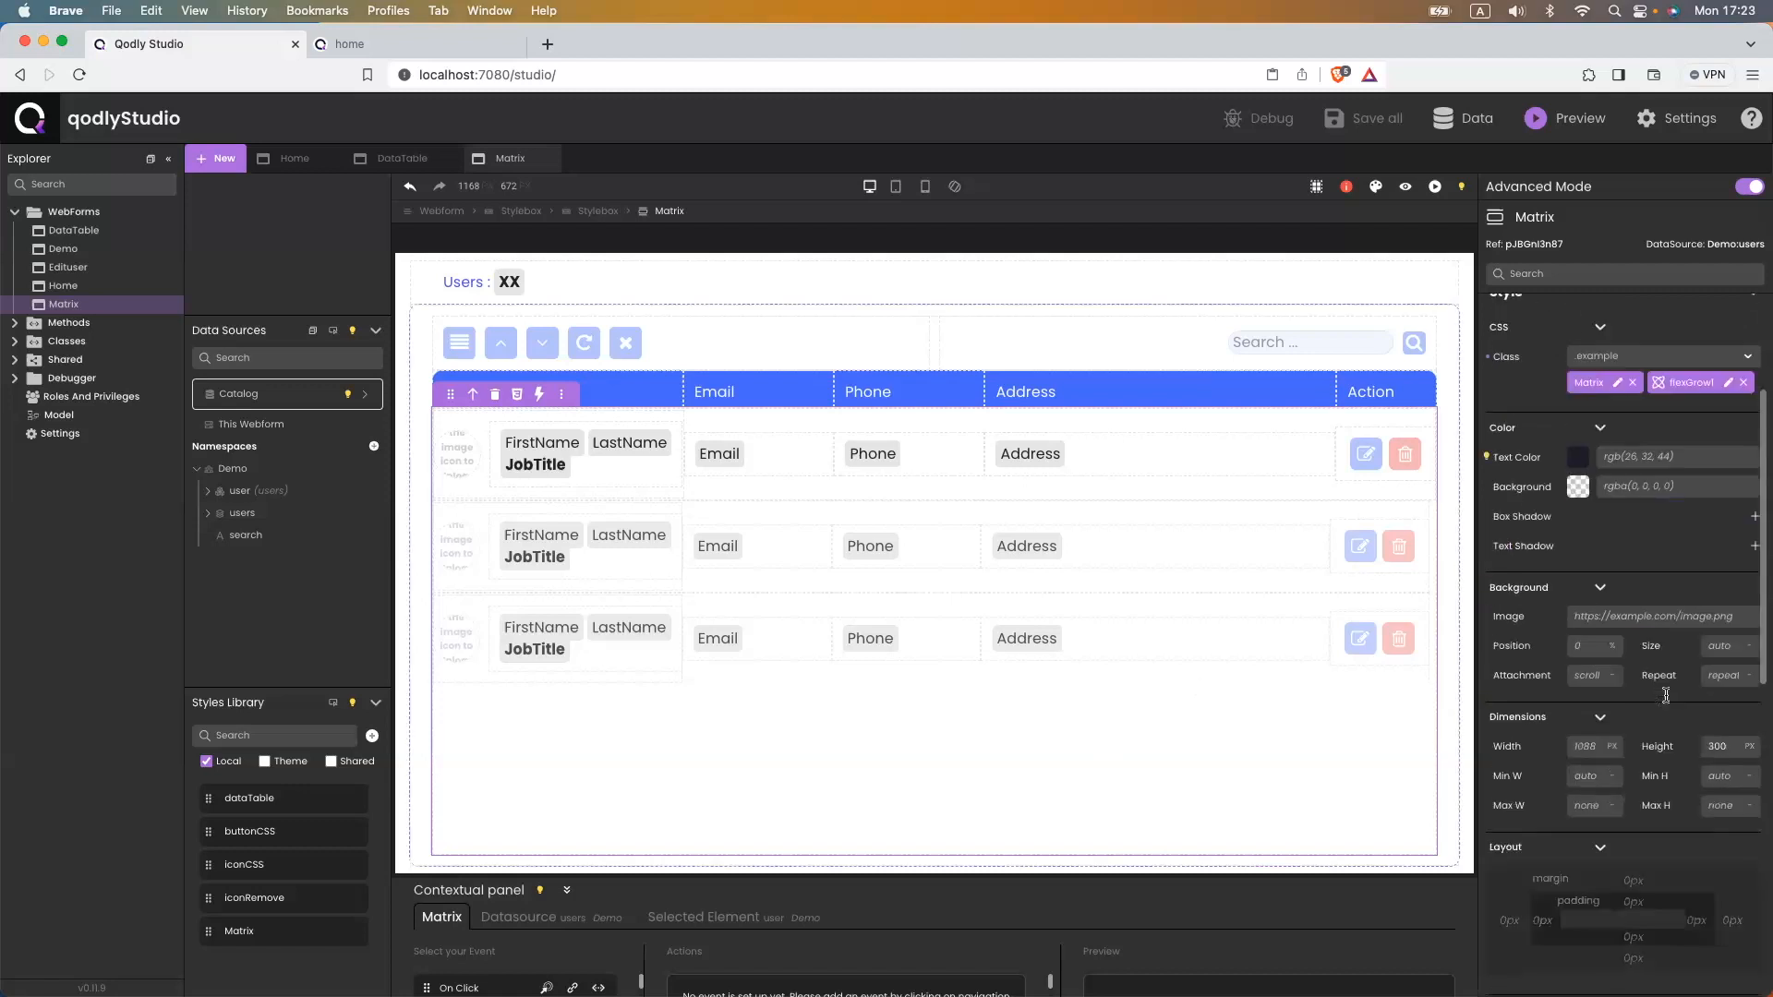
{"action": "scroll", "coordinate": [1665, 694], "scroll_direction": "down", "scroll_amount": 3}
{"action": "double_click", "coordinate": [1716, 569]}
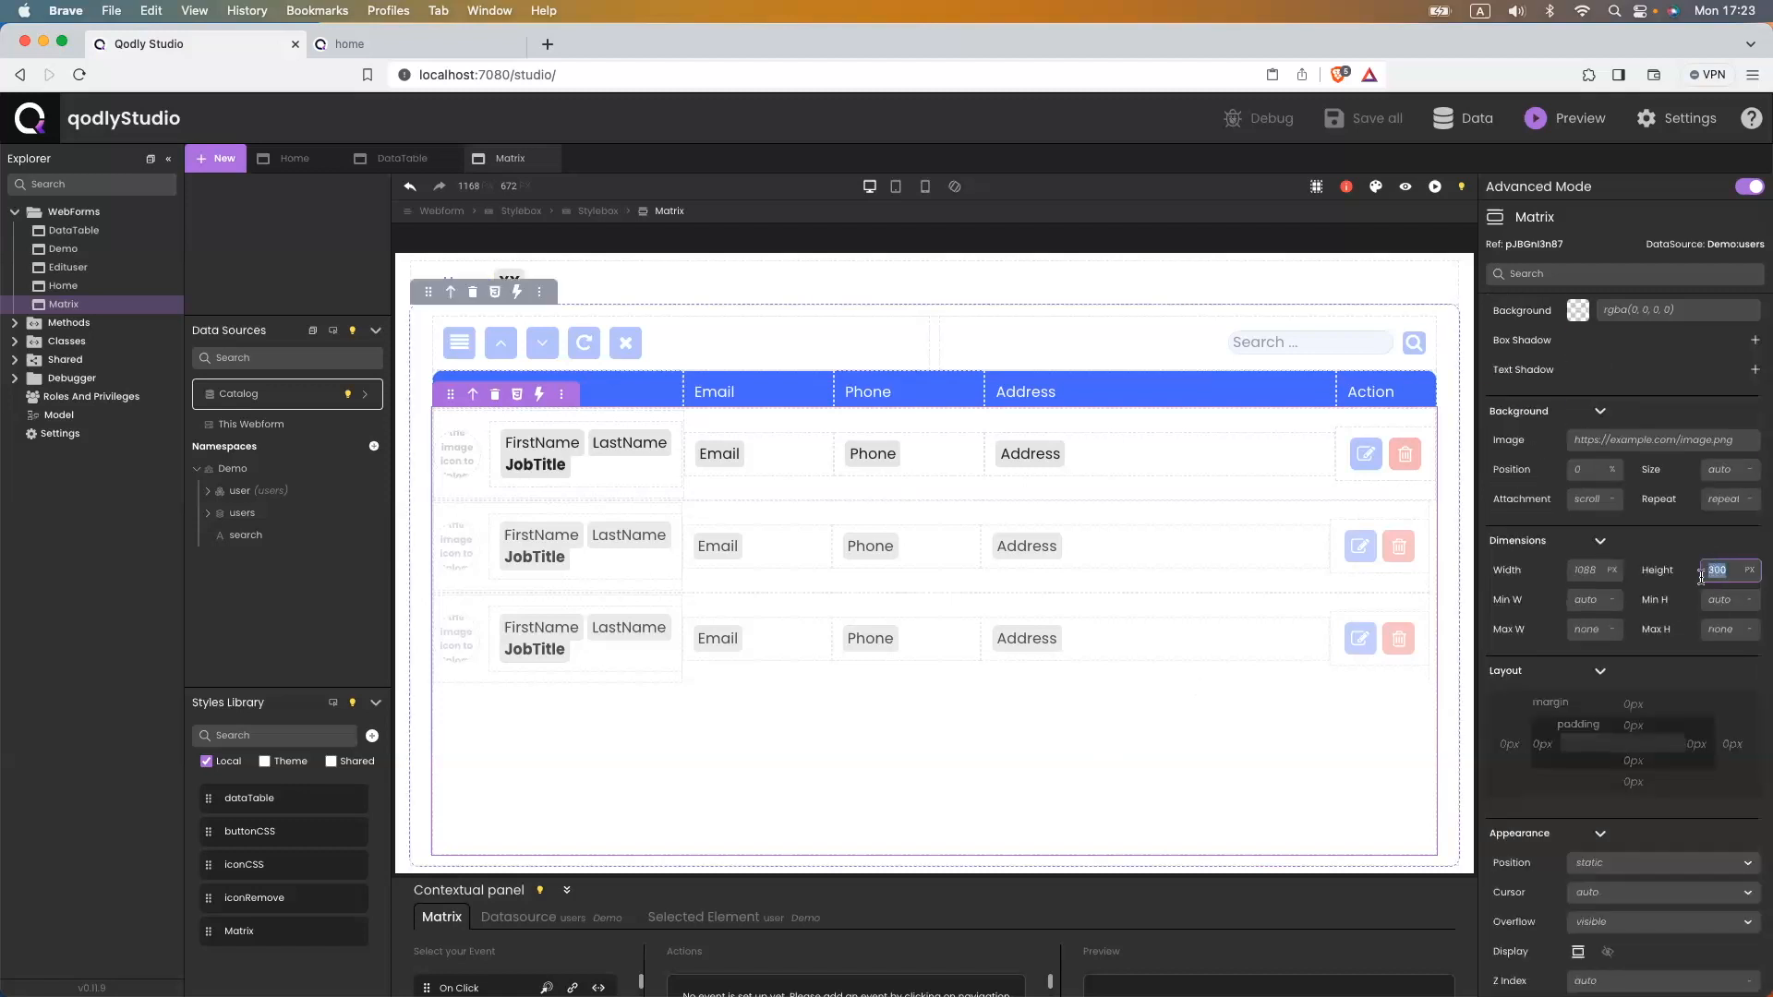
{"action": "type", "text": "100"}
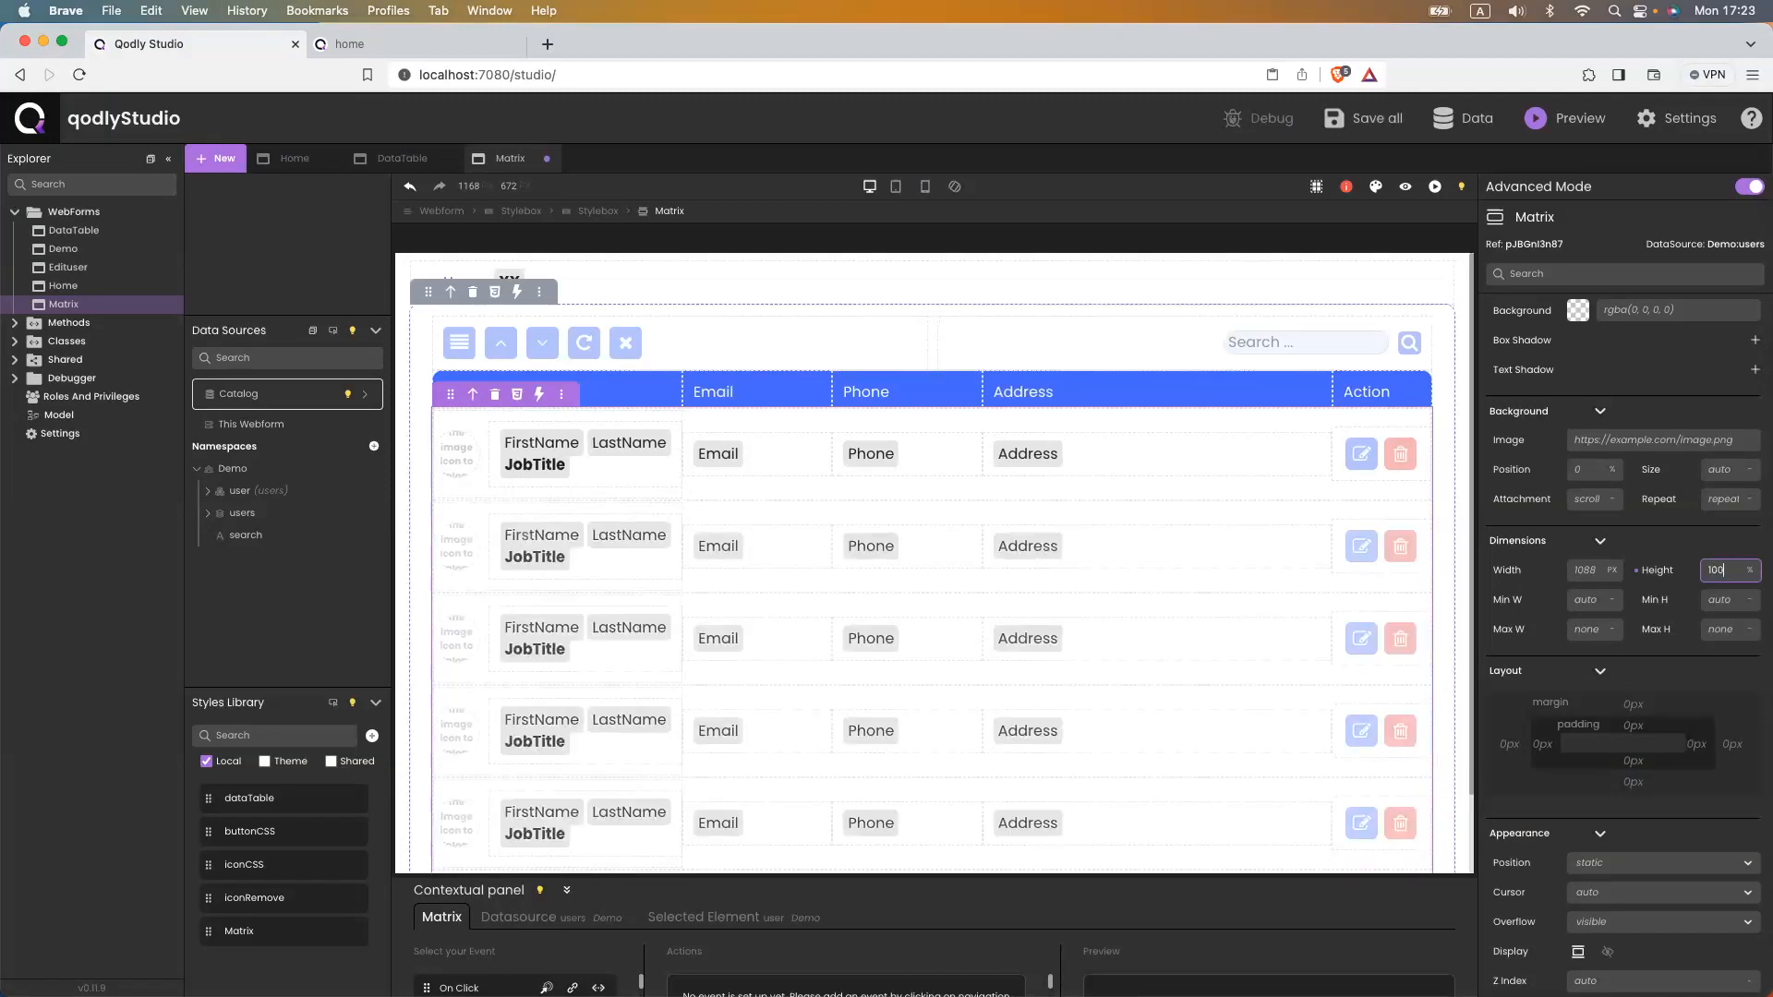
{"action": "left_click", "coordinate": [459, 48]}
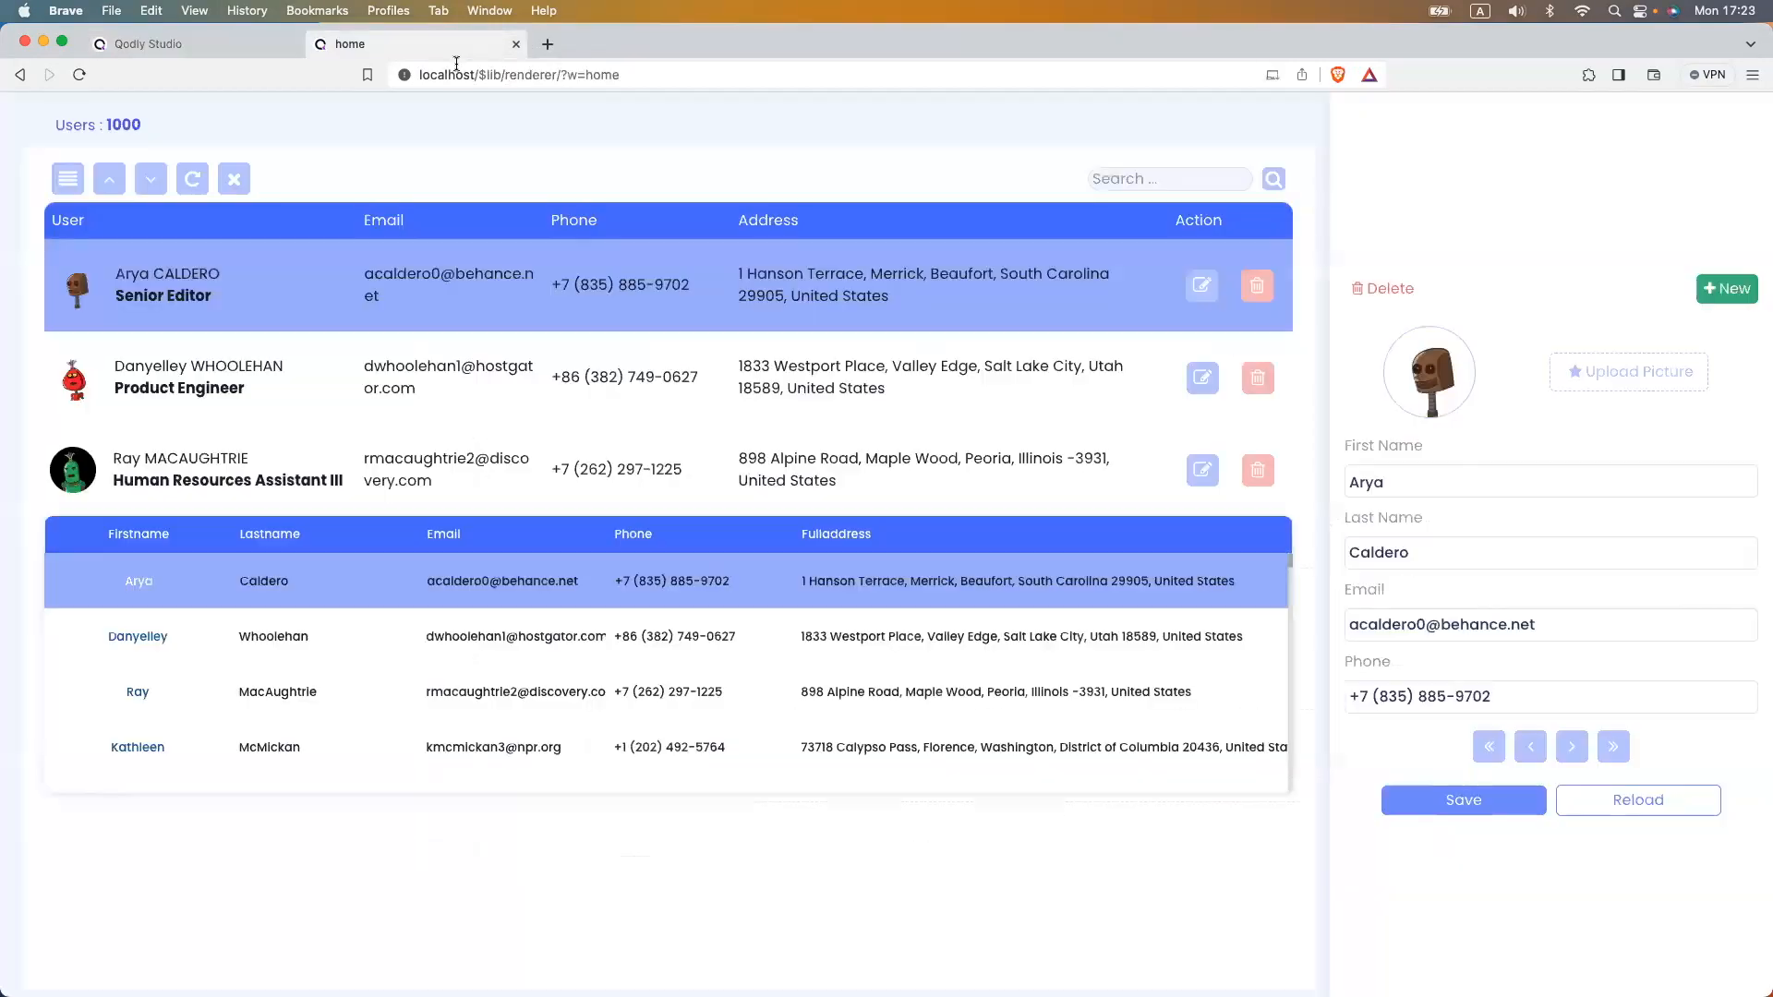
- Reload the preview, test row highlighting in the full-height user list, then return to Studio
{"action": "left_click", "coordinate": [456, 70]}
{"action": "key", "text": "Return"}
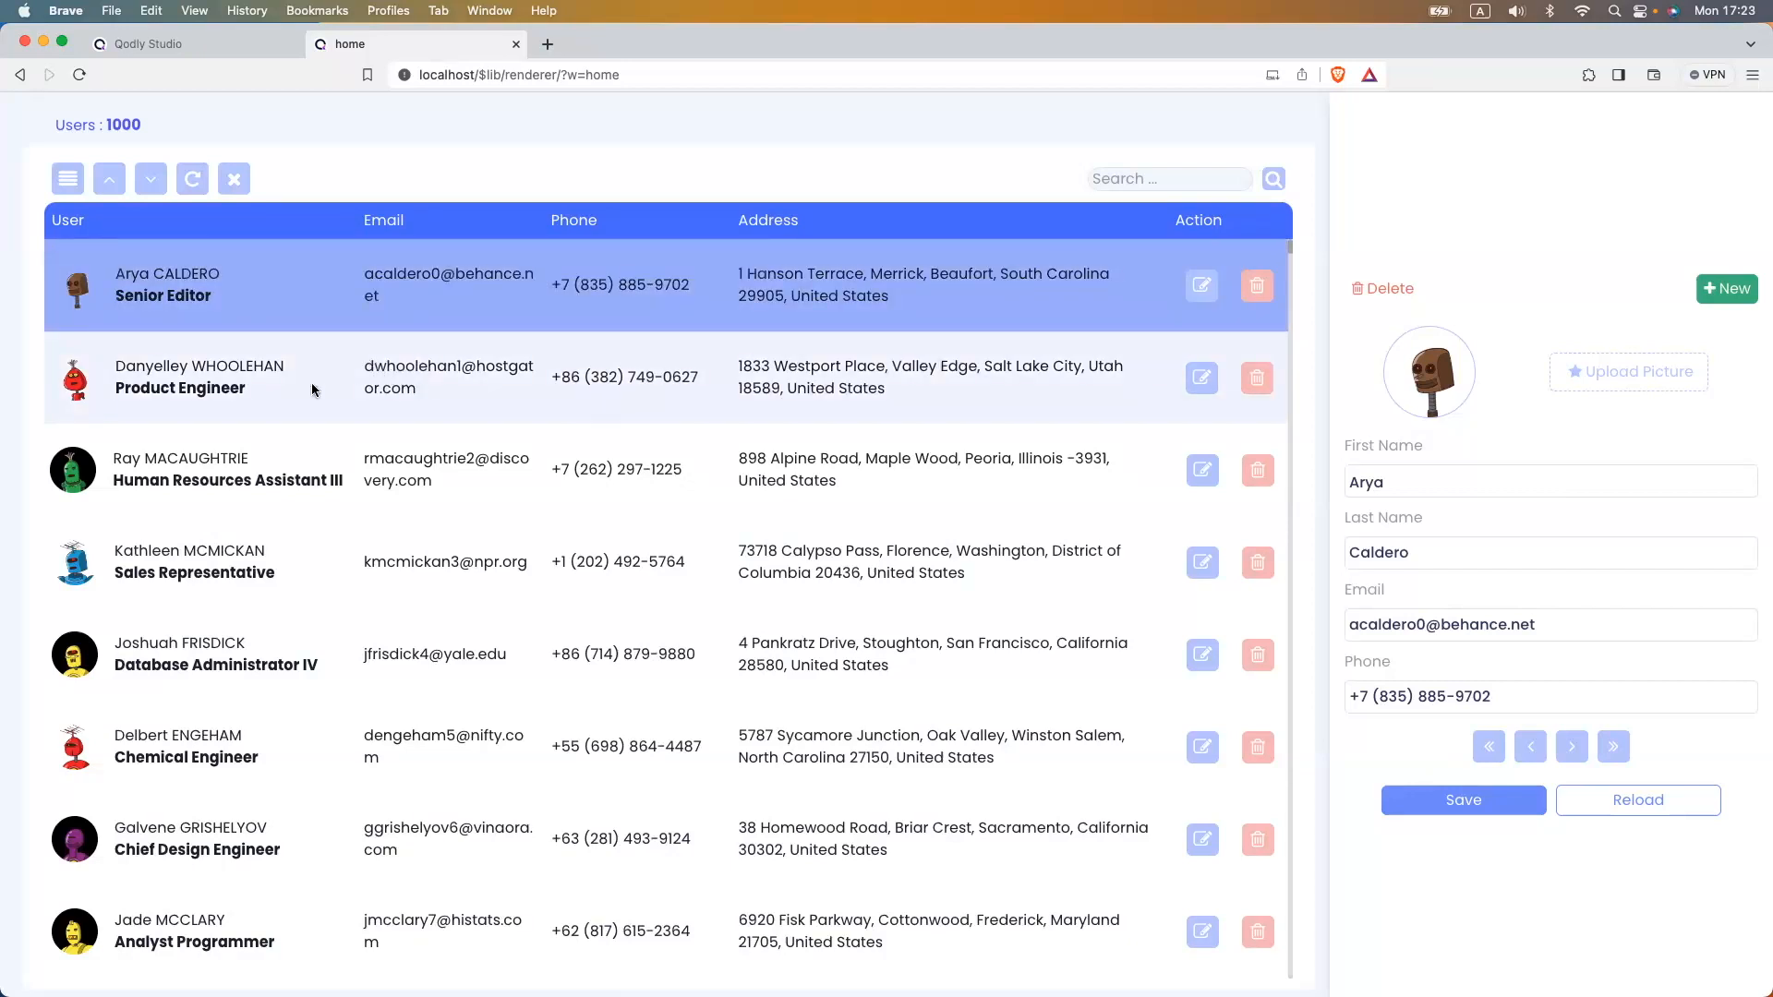
{"action": "left_click", "coordinate": [270, 312]}
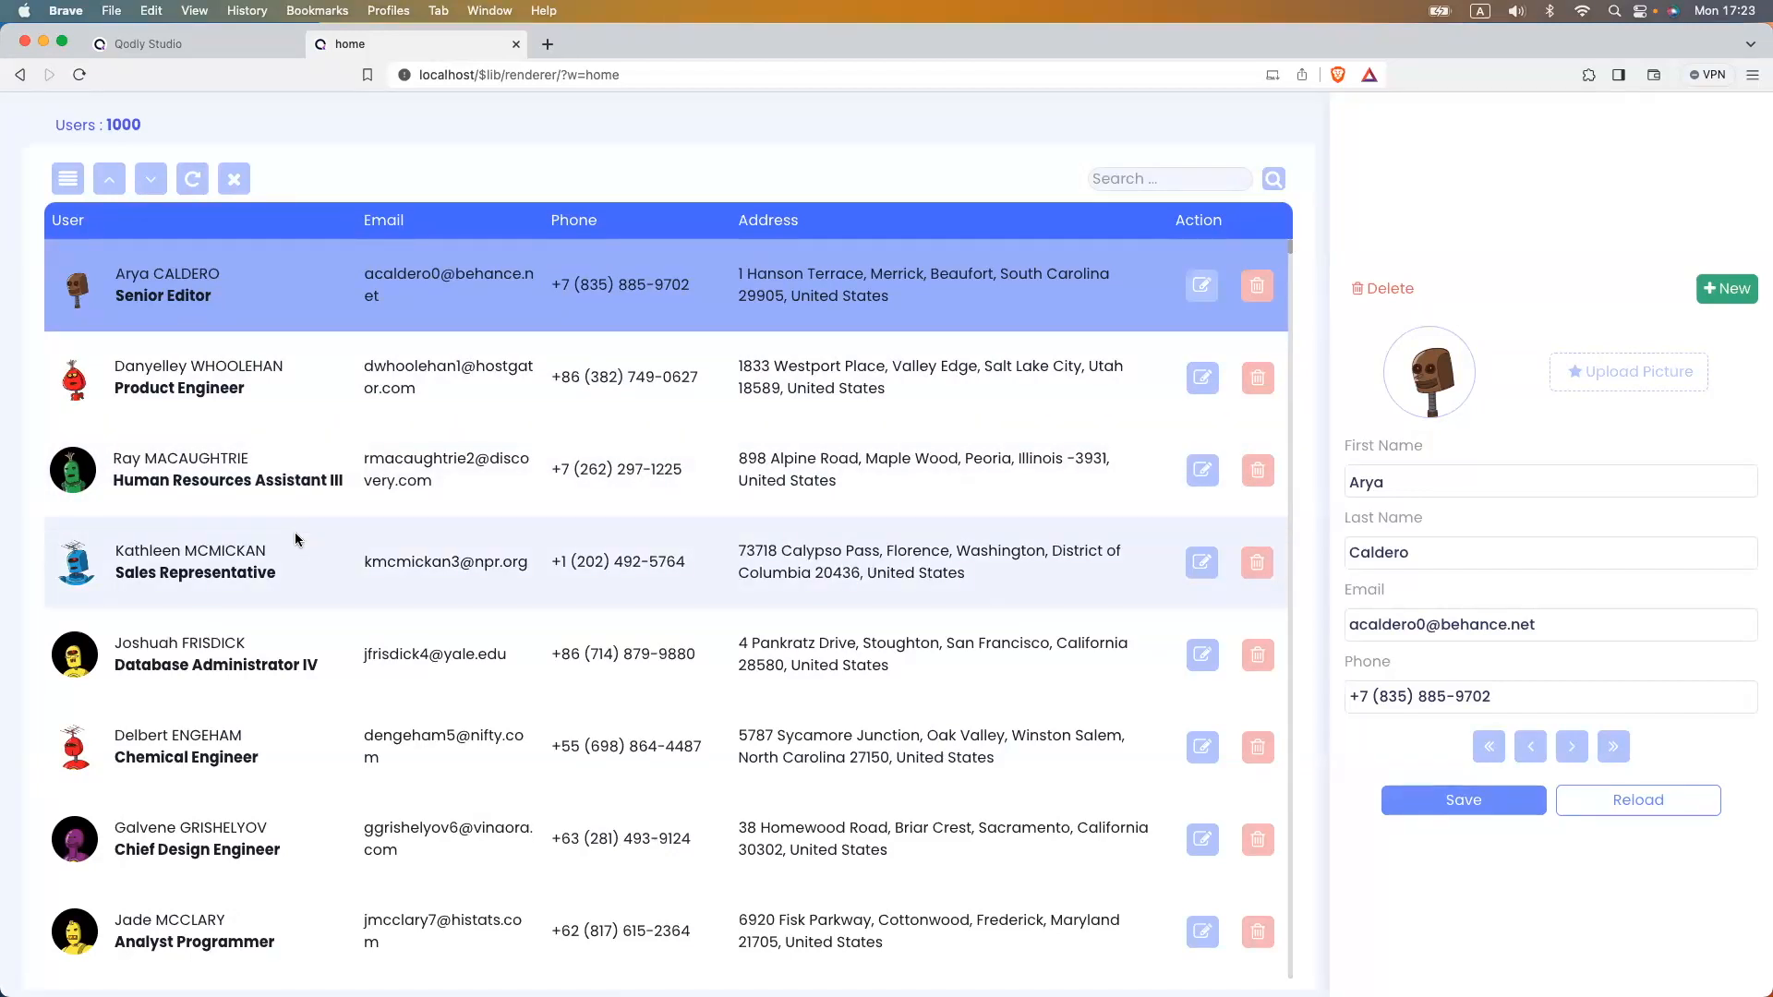
{"action": "left_click", "coordinate": [166, 46]}
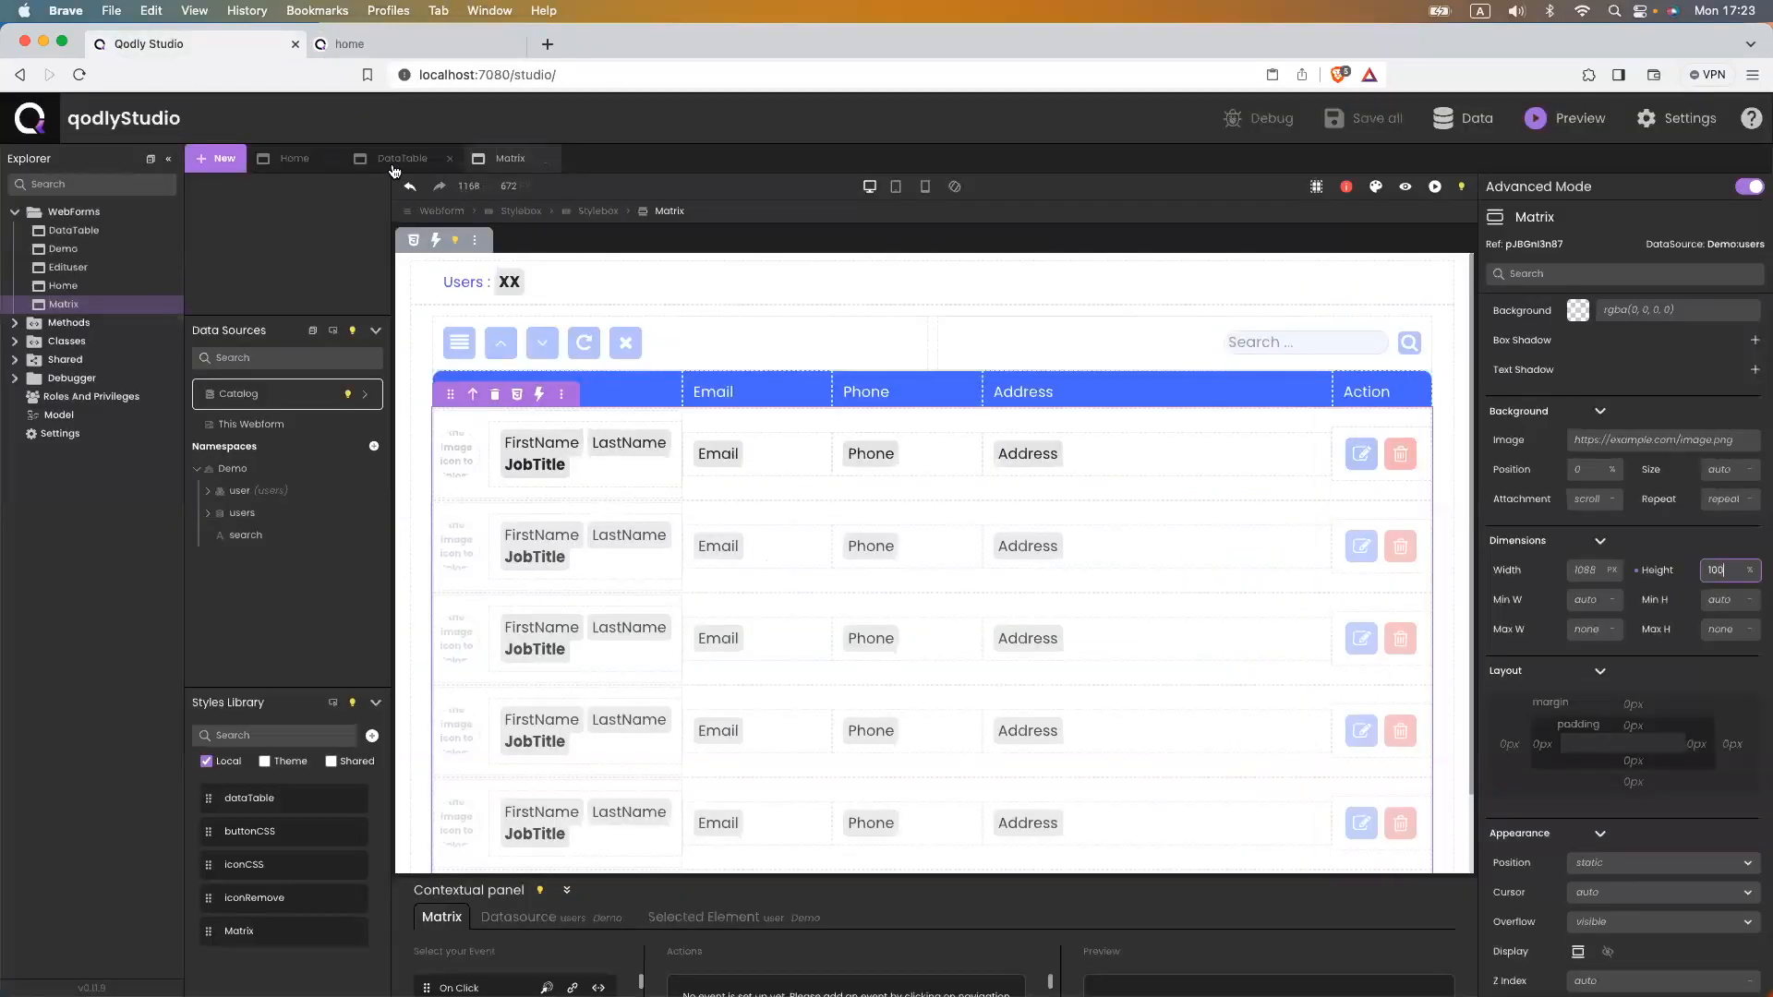
- Open the Matrix class CSS and paste a copy of the hover rule with :hover removed
{"action": "scroll", "coordinate": [1623, 530], "scroll_direction": "up", "scroll_amount": 5}
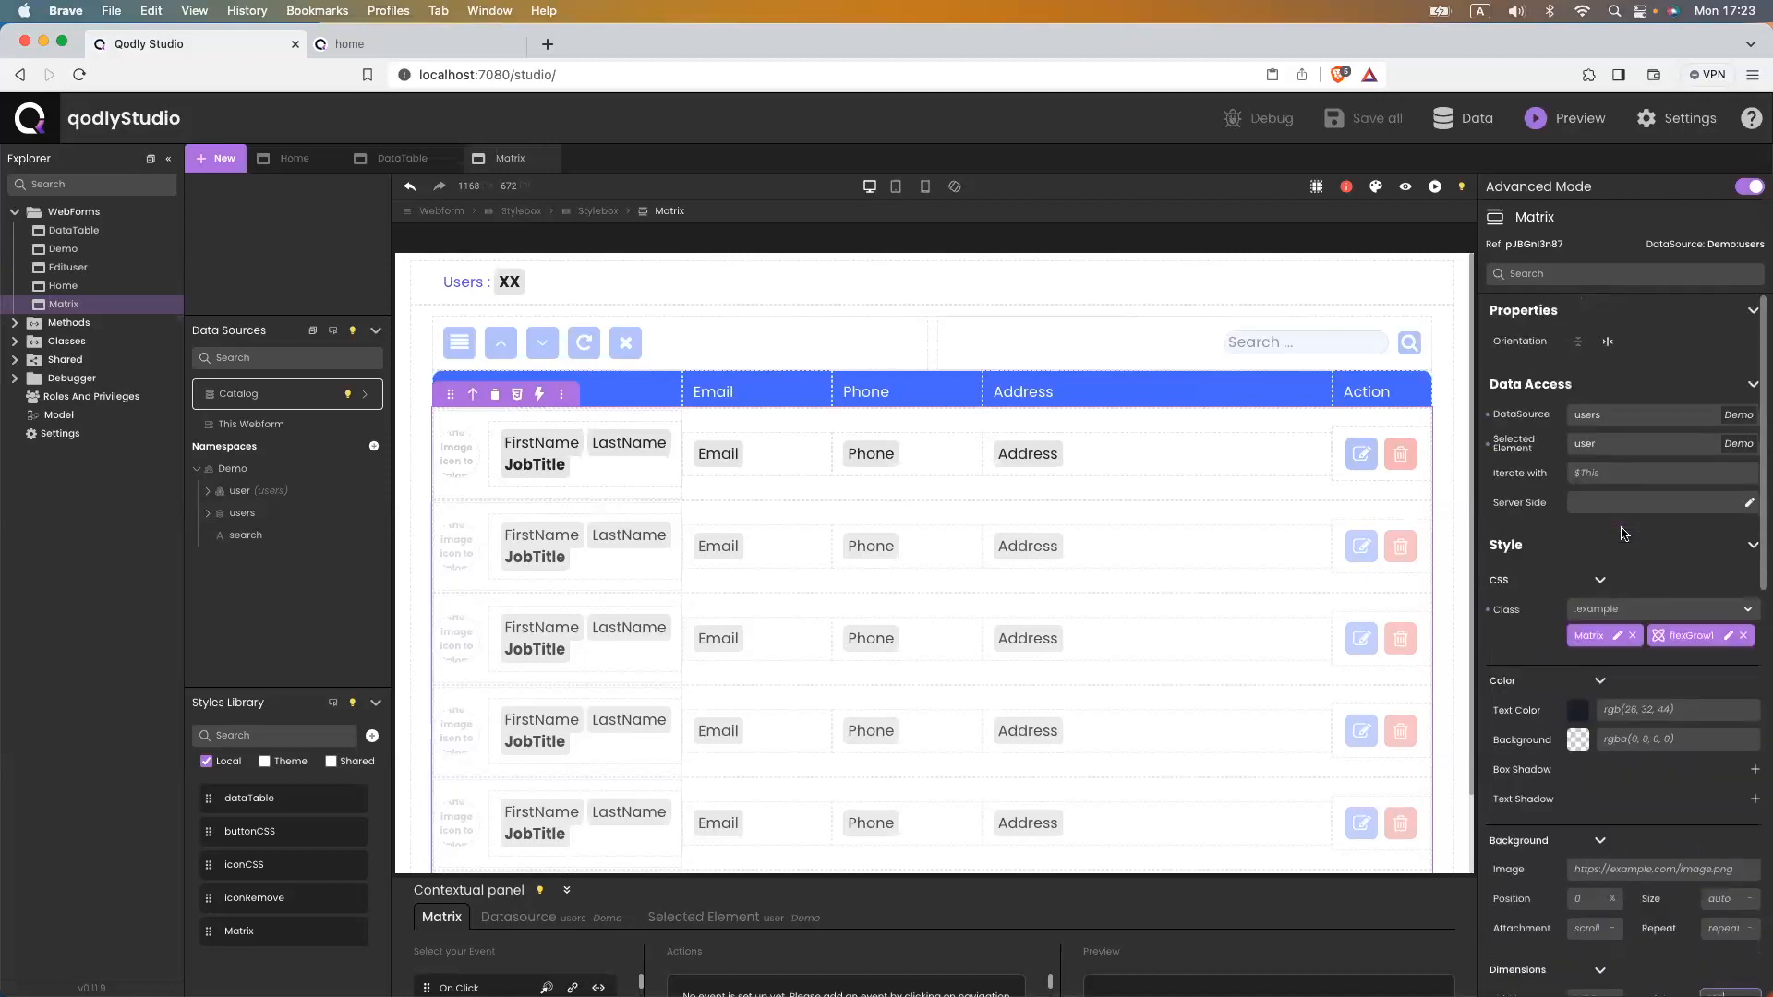
{"action": "left_click", "coordinate": [1617, 638]}
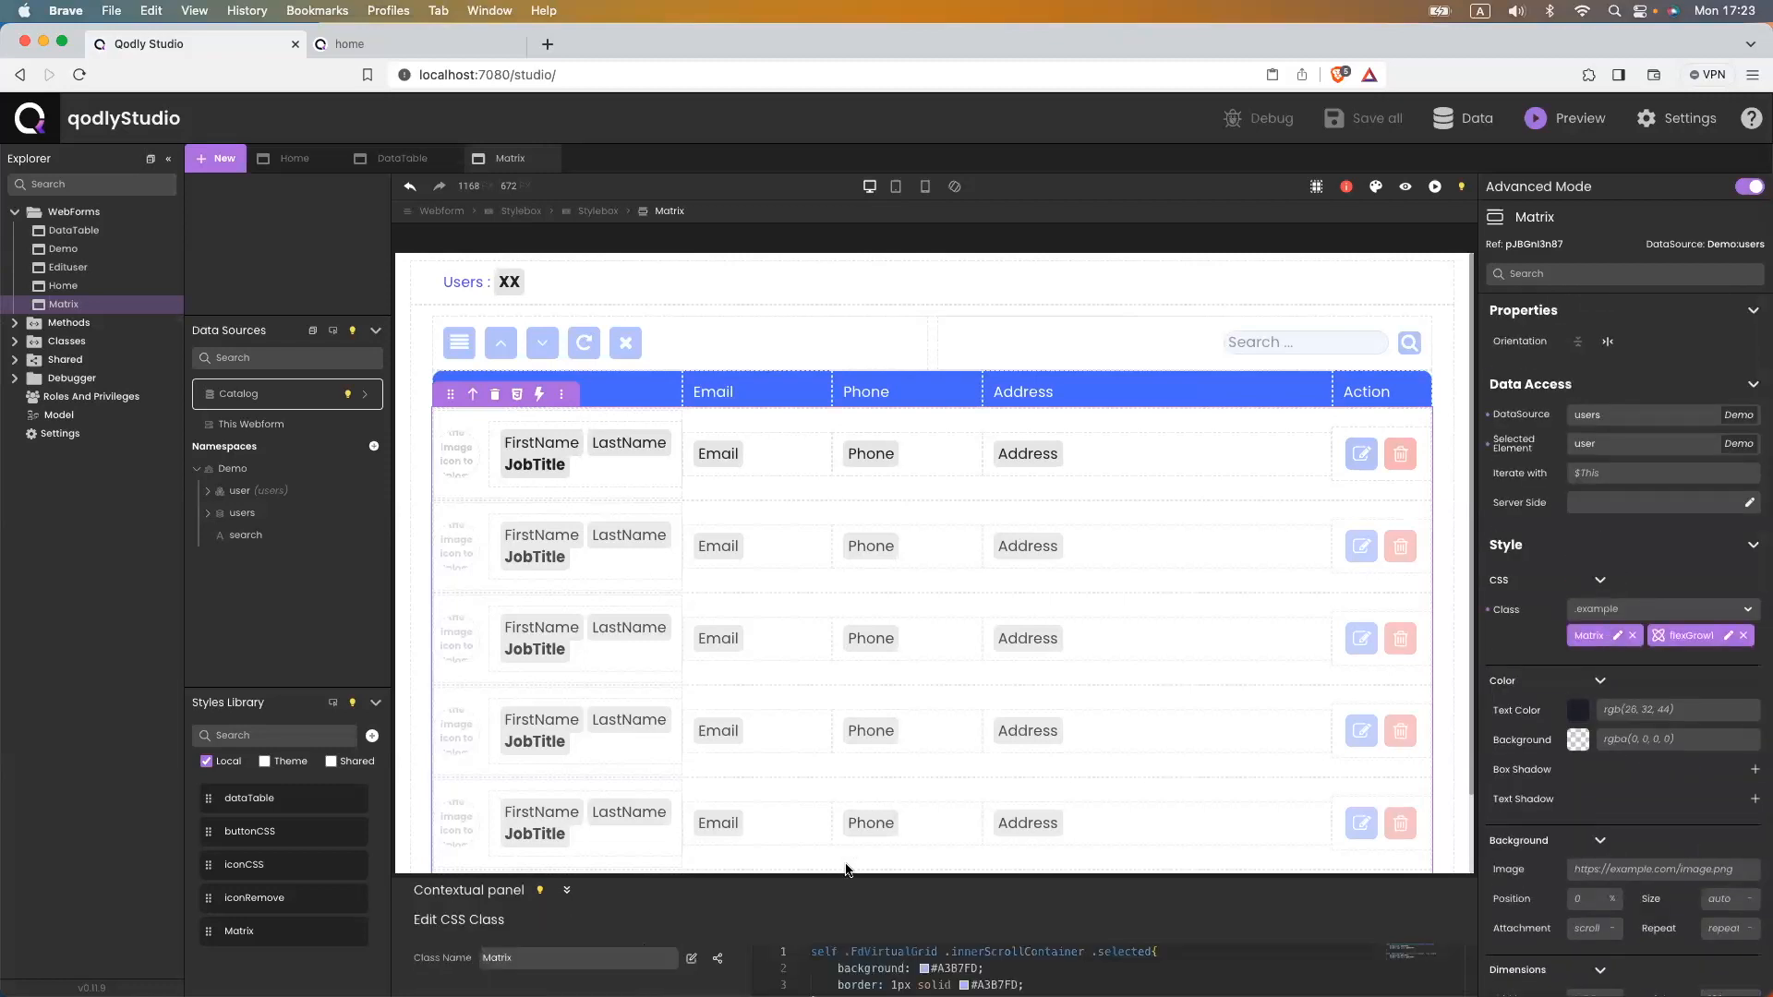
{"action": "left_click_drag", "start_coordinate": [845, 874], "coordinate": [880, 540]}
{"action": "left_click_drag", "start_coordinate": [835, 716], "coordinate": [800, 678]}
{"action": "key", "text": "ctrl+c"}
{"action": "key", "text": "Right"}
{"action": "key", "text": "Return"}
{"action": "key", "text": "Return"}
{"action": "key", "text": "ctrl+v"}
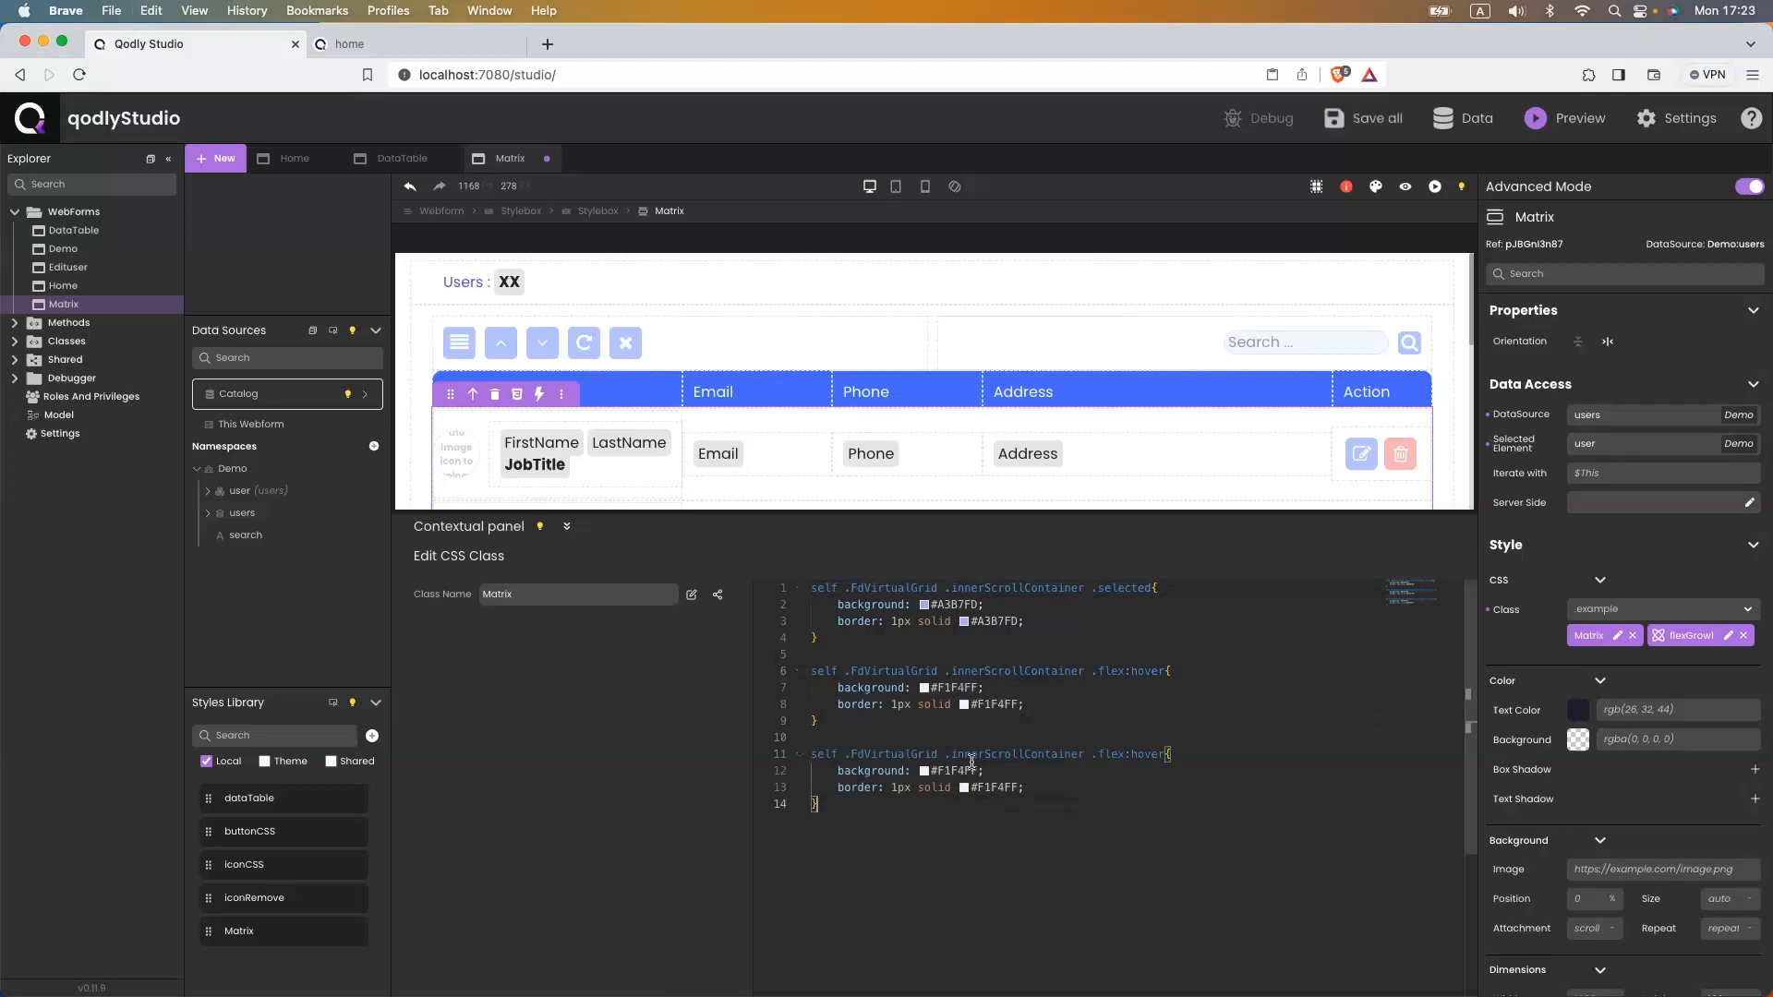
{"action": "double_click", "coordinate": [1138, 755]}
{"action": "key", "text": "BackSpace"}
{"action": "key", "text": "BackSpace"}
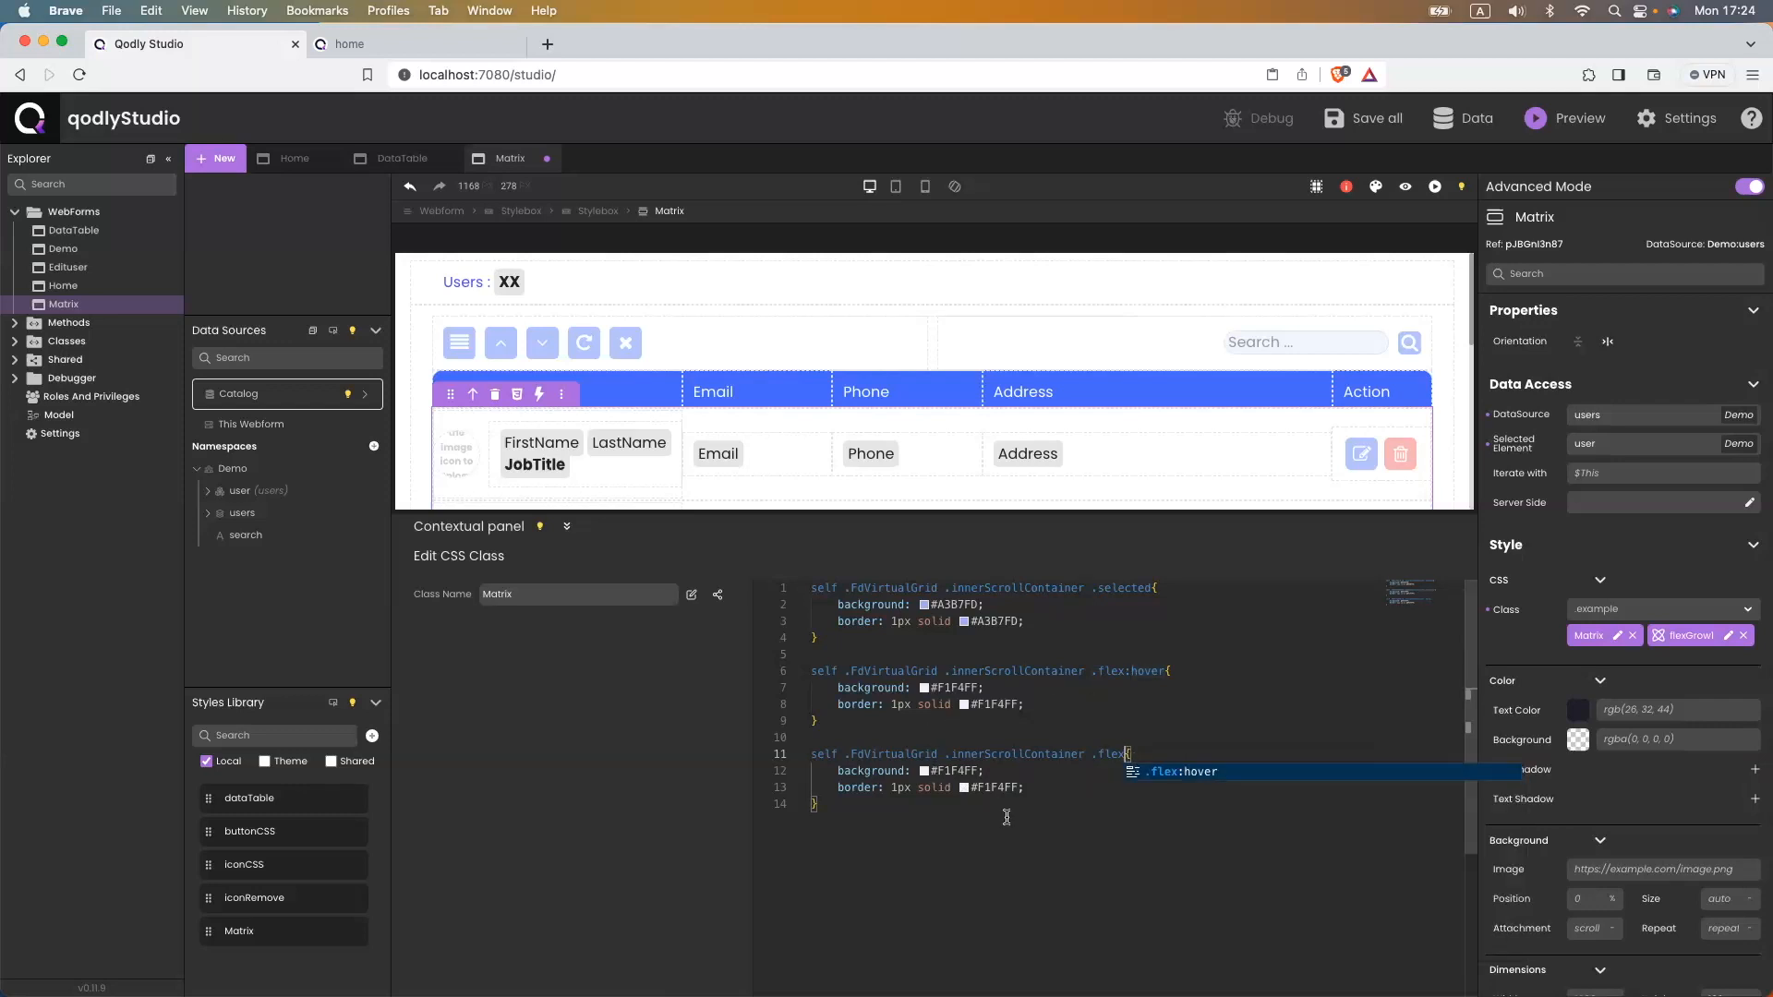
- Delete the original hover rule and reload the preview to test the change
{"action": "left_click_drag", "start_coordinate": [825, 721], "coordinate": [800, 671]}
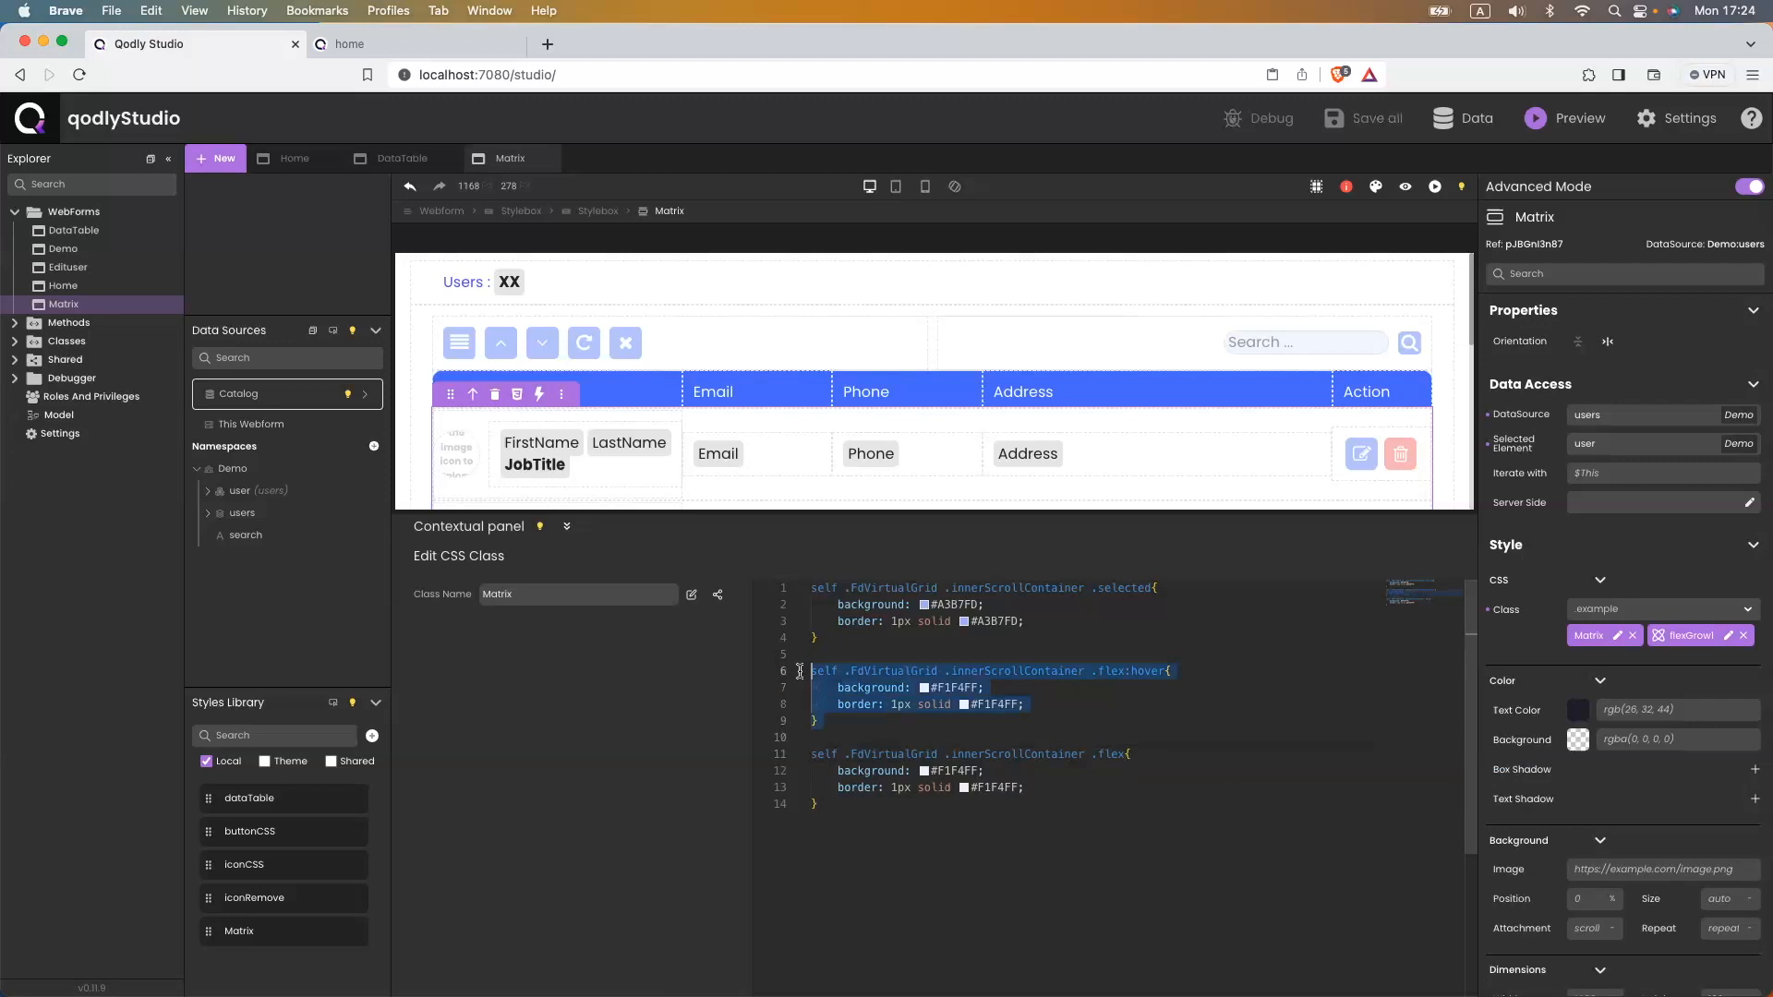
{"action": "key", "text": "BackSpace"}
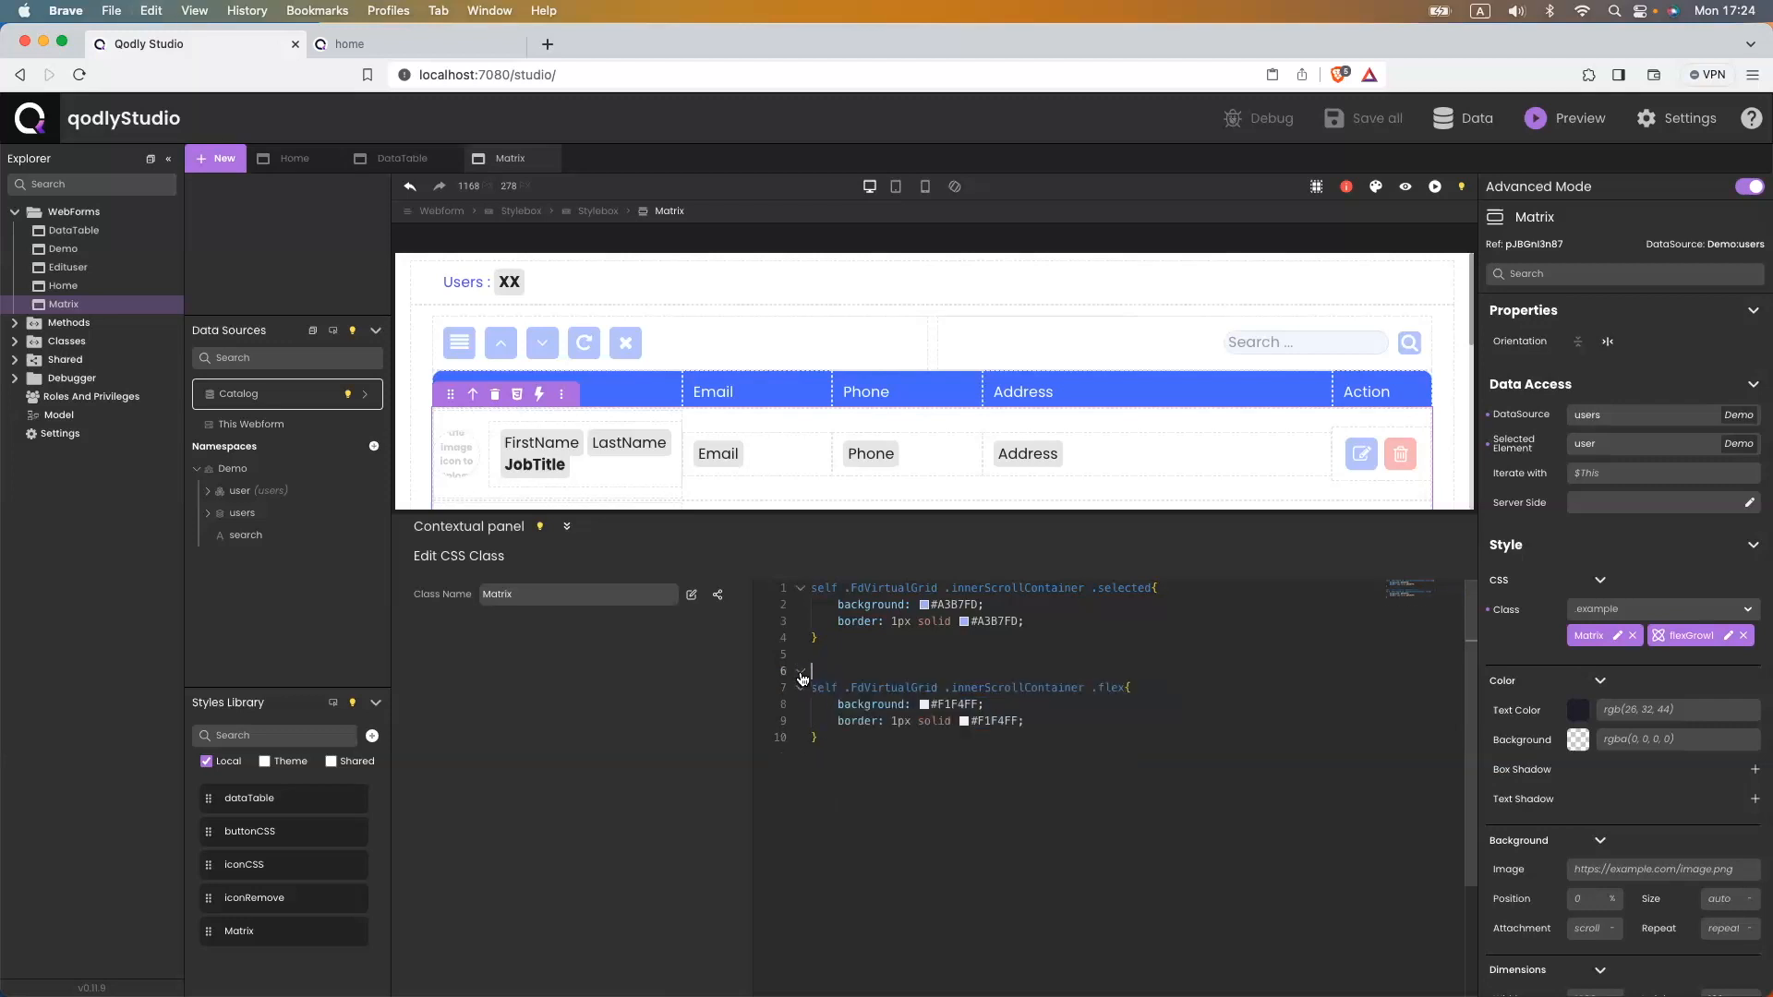
{"action": "left_click", "coordinate": [386, 51]}
{"action": "left_click", "coordinate": [429, 70]}
{"action": "key", "text": "Return"}
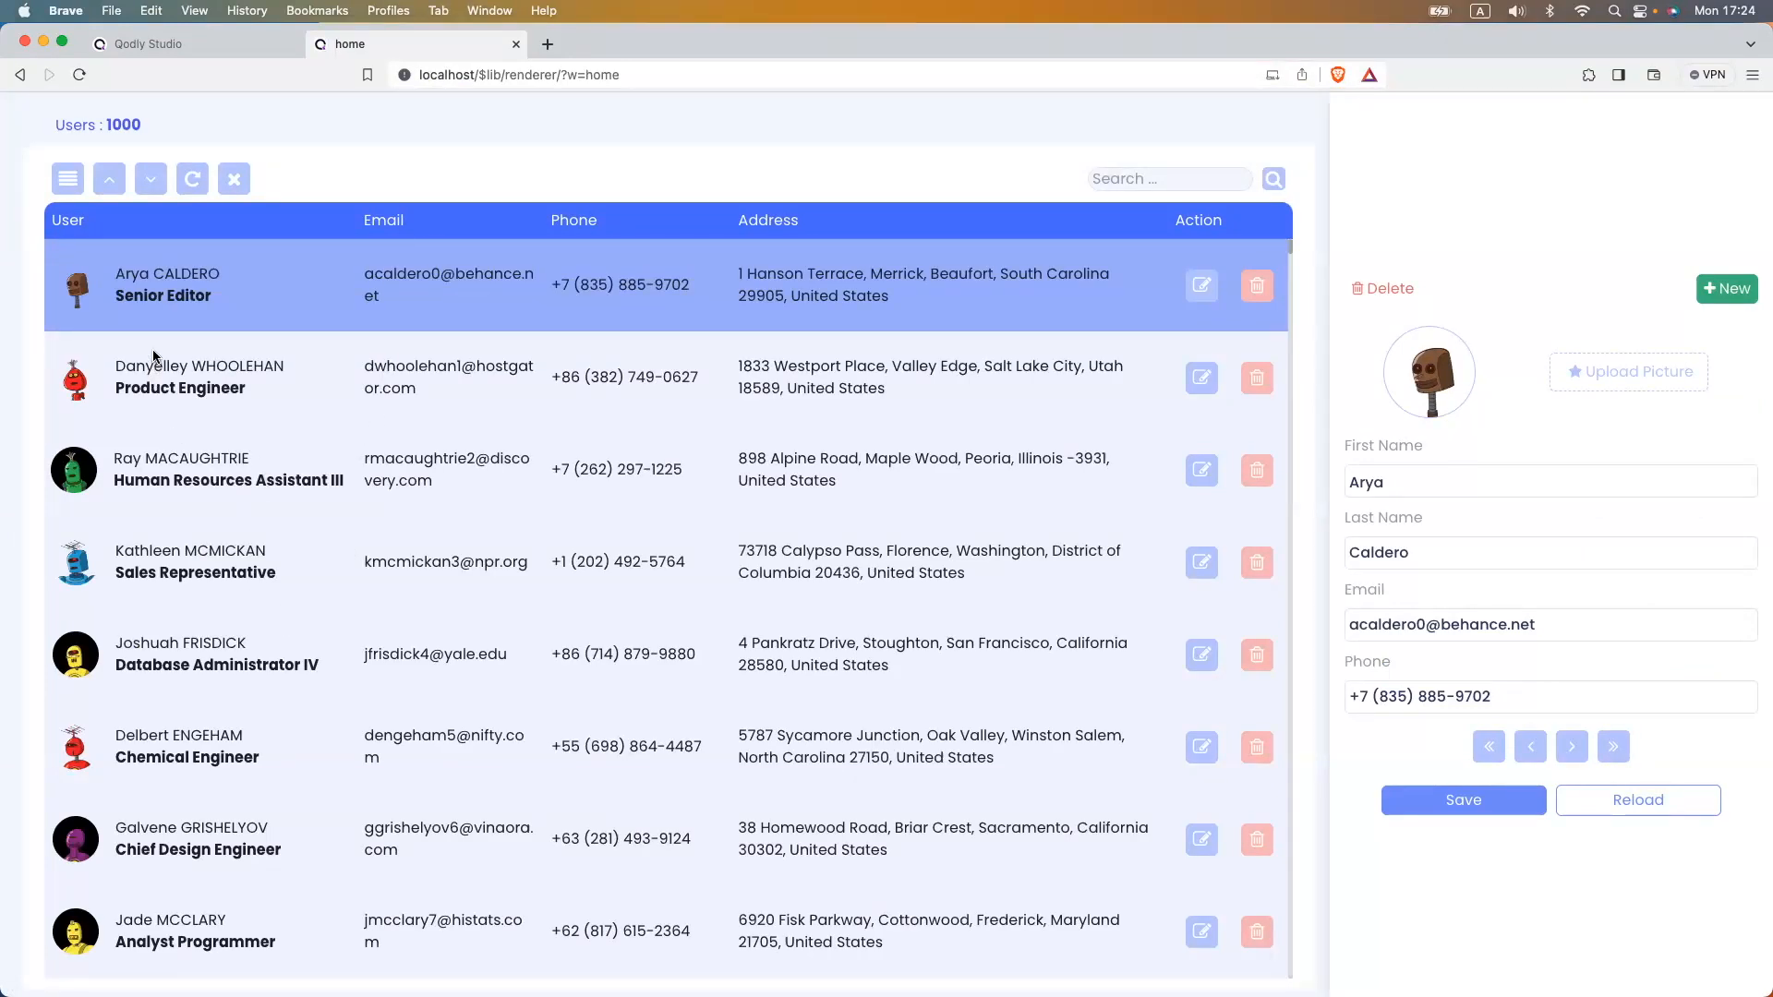
{"action": "left_click", "coordinate": [194, 44]}
- Undo the CSS edits back to the original selected and hover rules, and save
{"action": "left_click", "coordinate": [920, 772]}
{"action": "key", "text": "super+z"}
{"action": "key", "text": "super+z"}
{"action": "key", "text": "super+z"}
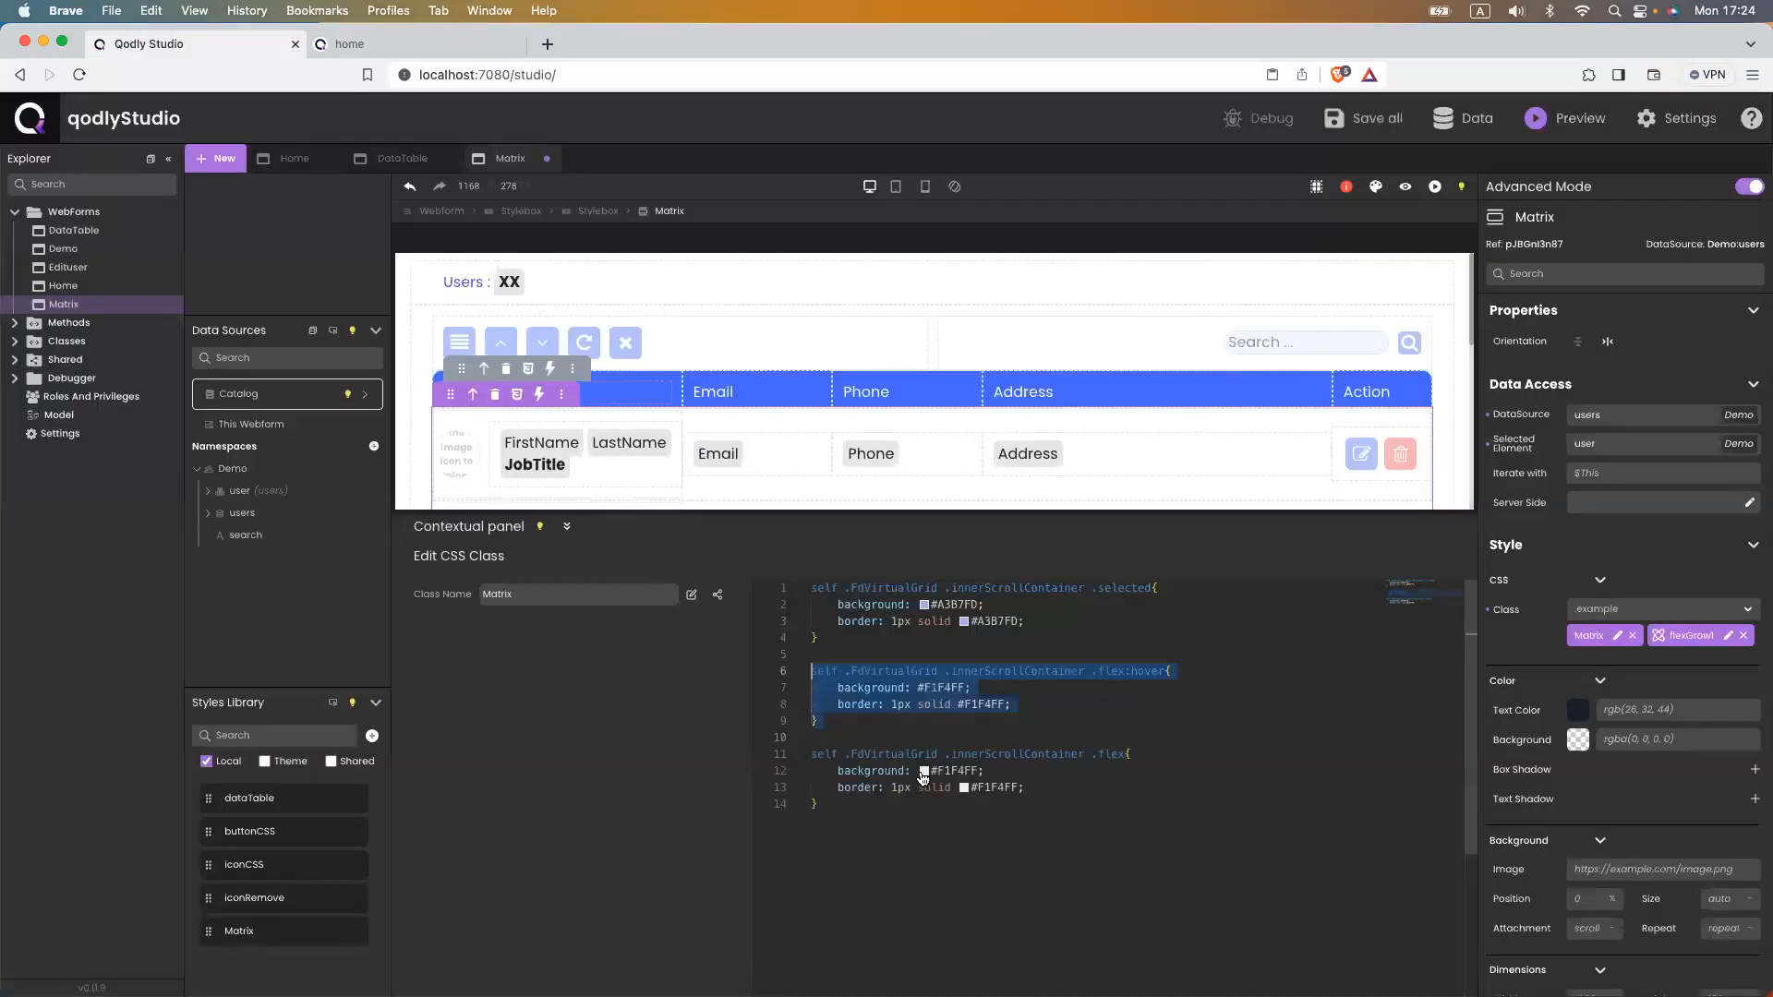
{"action": "key", "text": "BackSpace"}
{"action": "key", "text": "BackSpace"}
{"action": "key", "text": "super+s"}
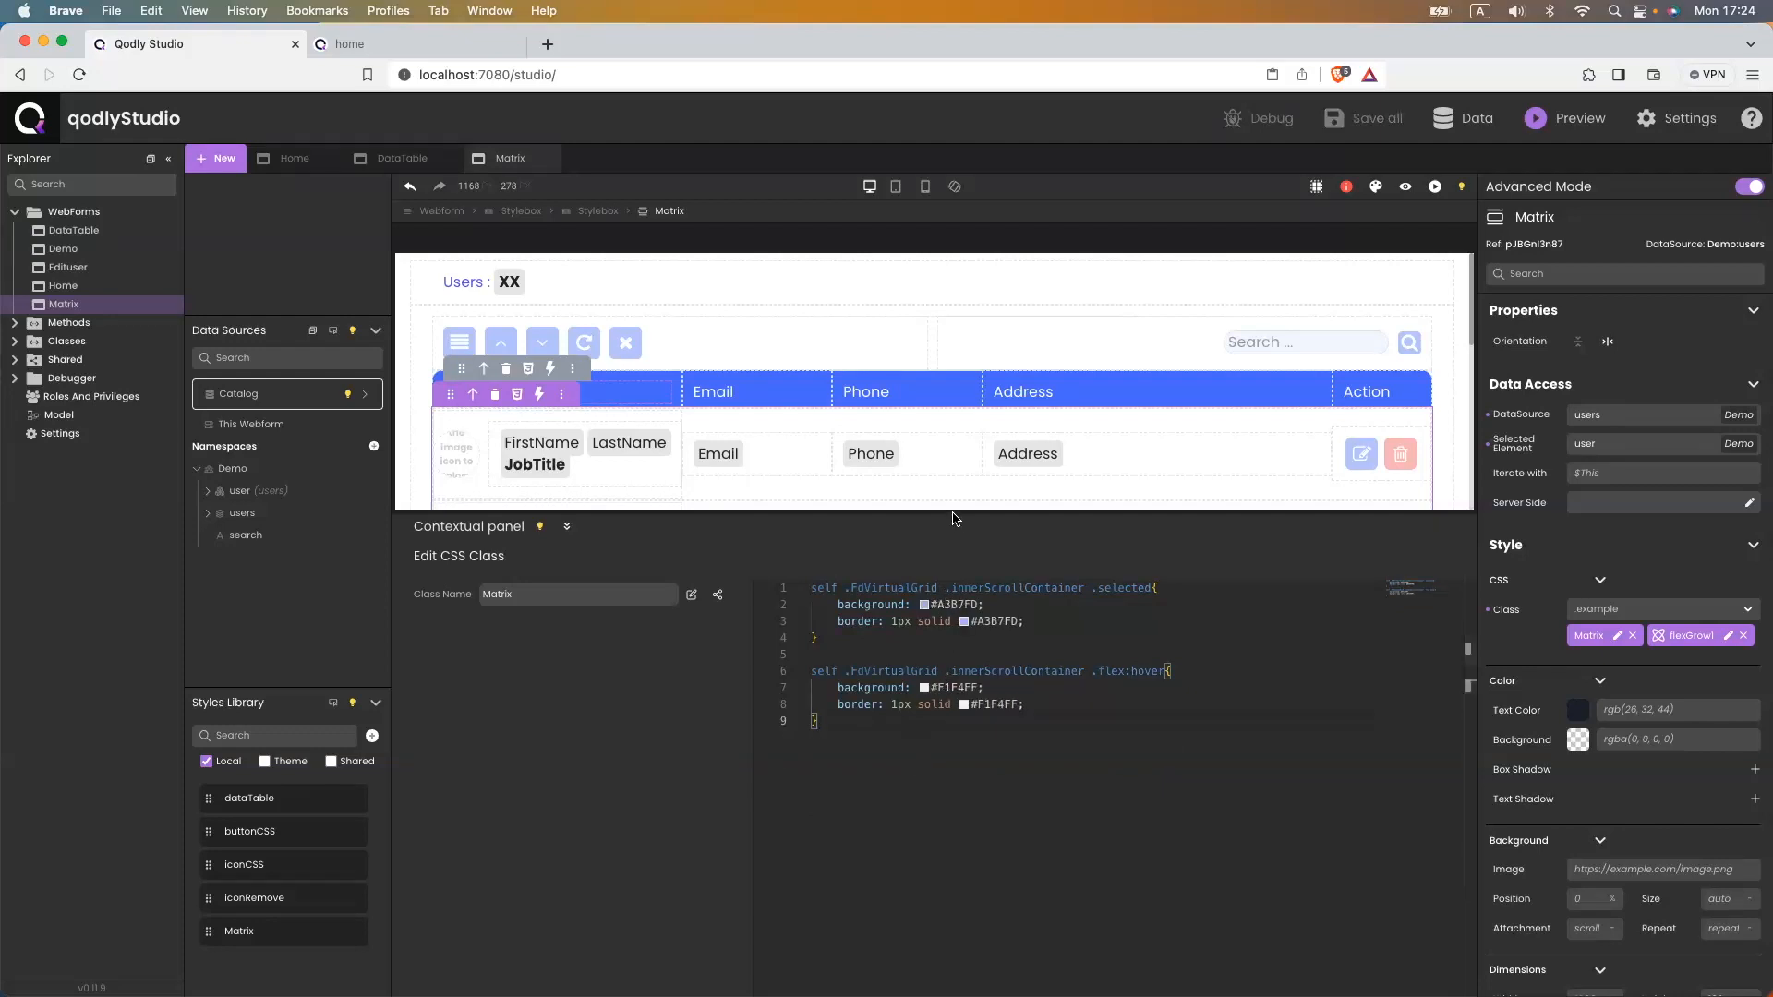
{"action": "left_click_drag", "start_coordinate": [951, 510], "coordinate": [912, 608]}
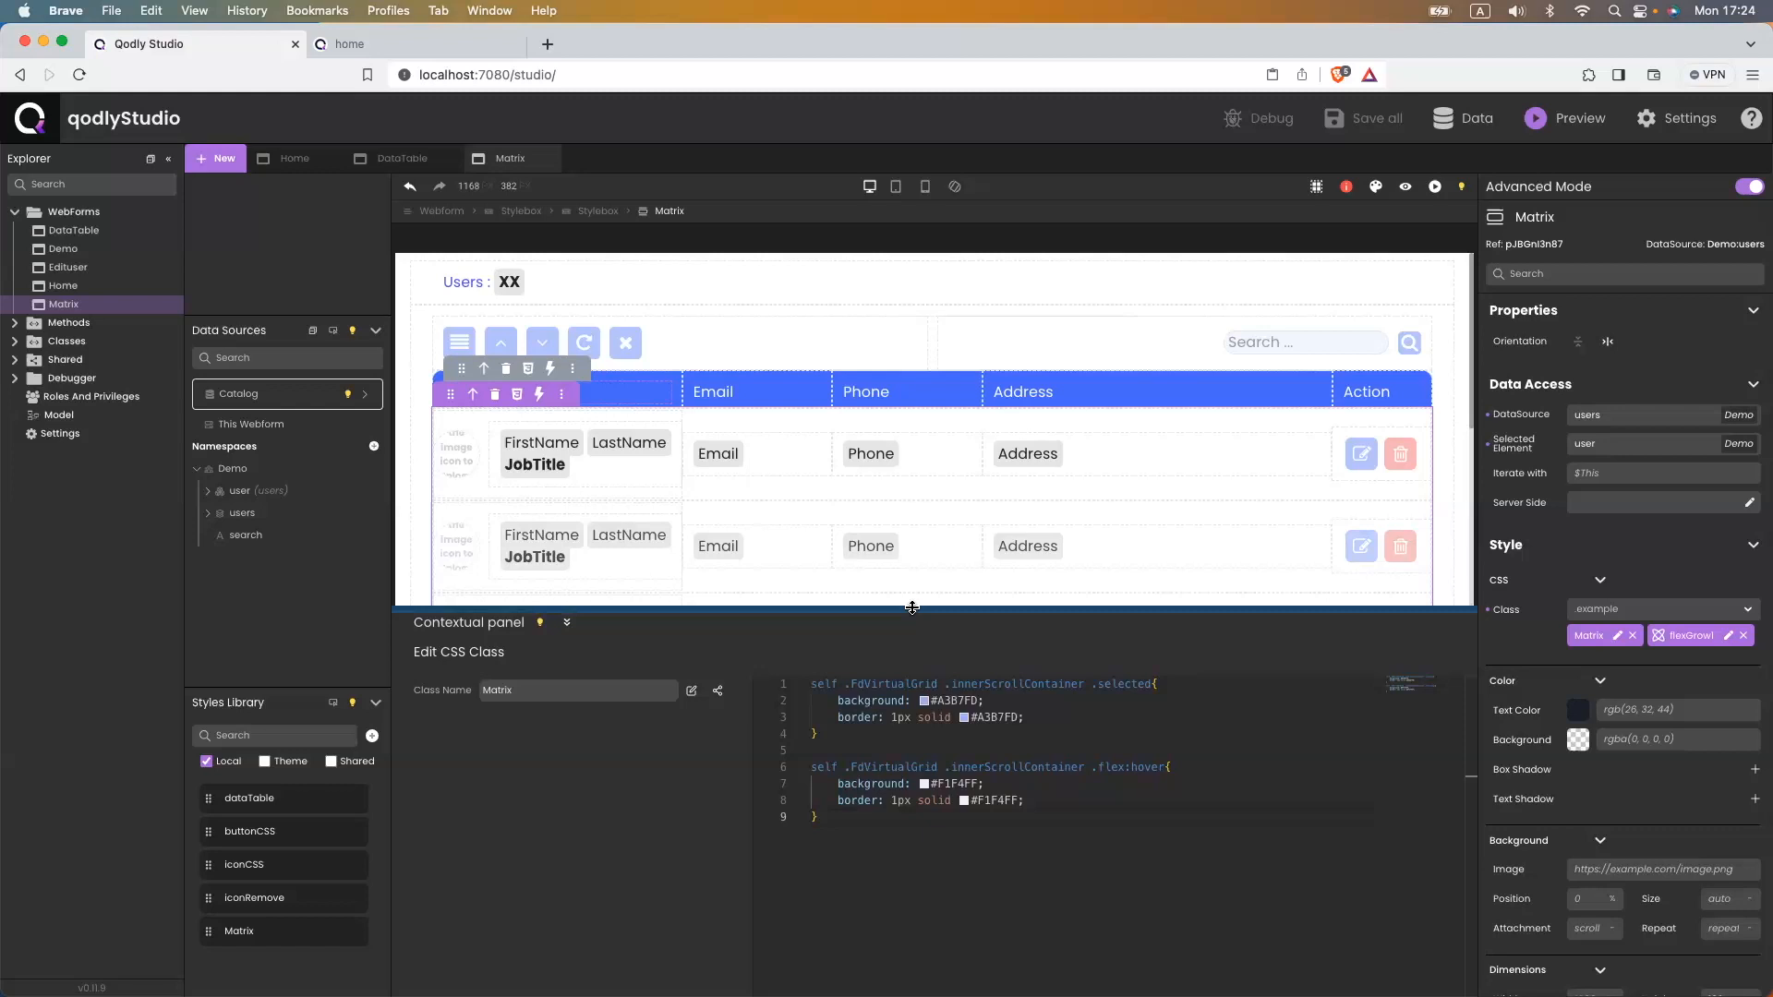
{"action": "left_click", "coordinate": [388, 43]}
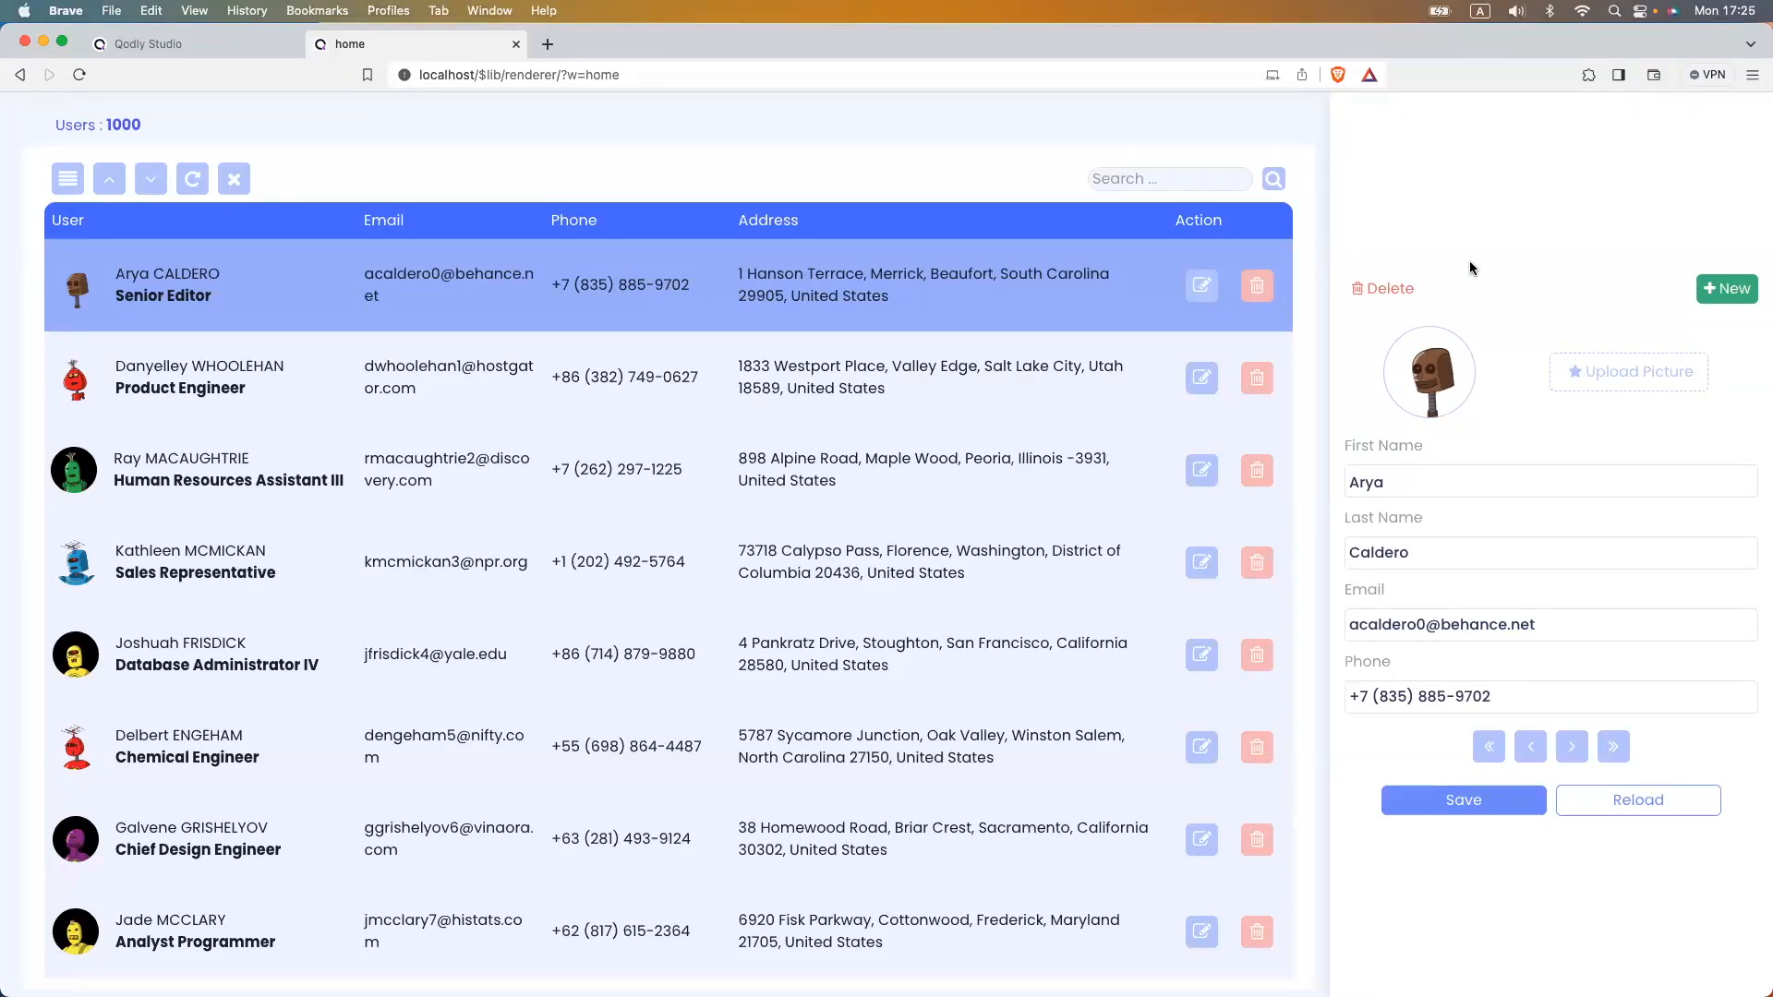
{"action": "left_click", "coordinate": [230, 44]}
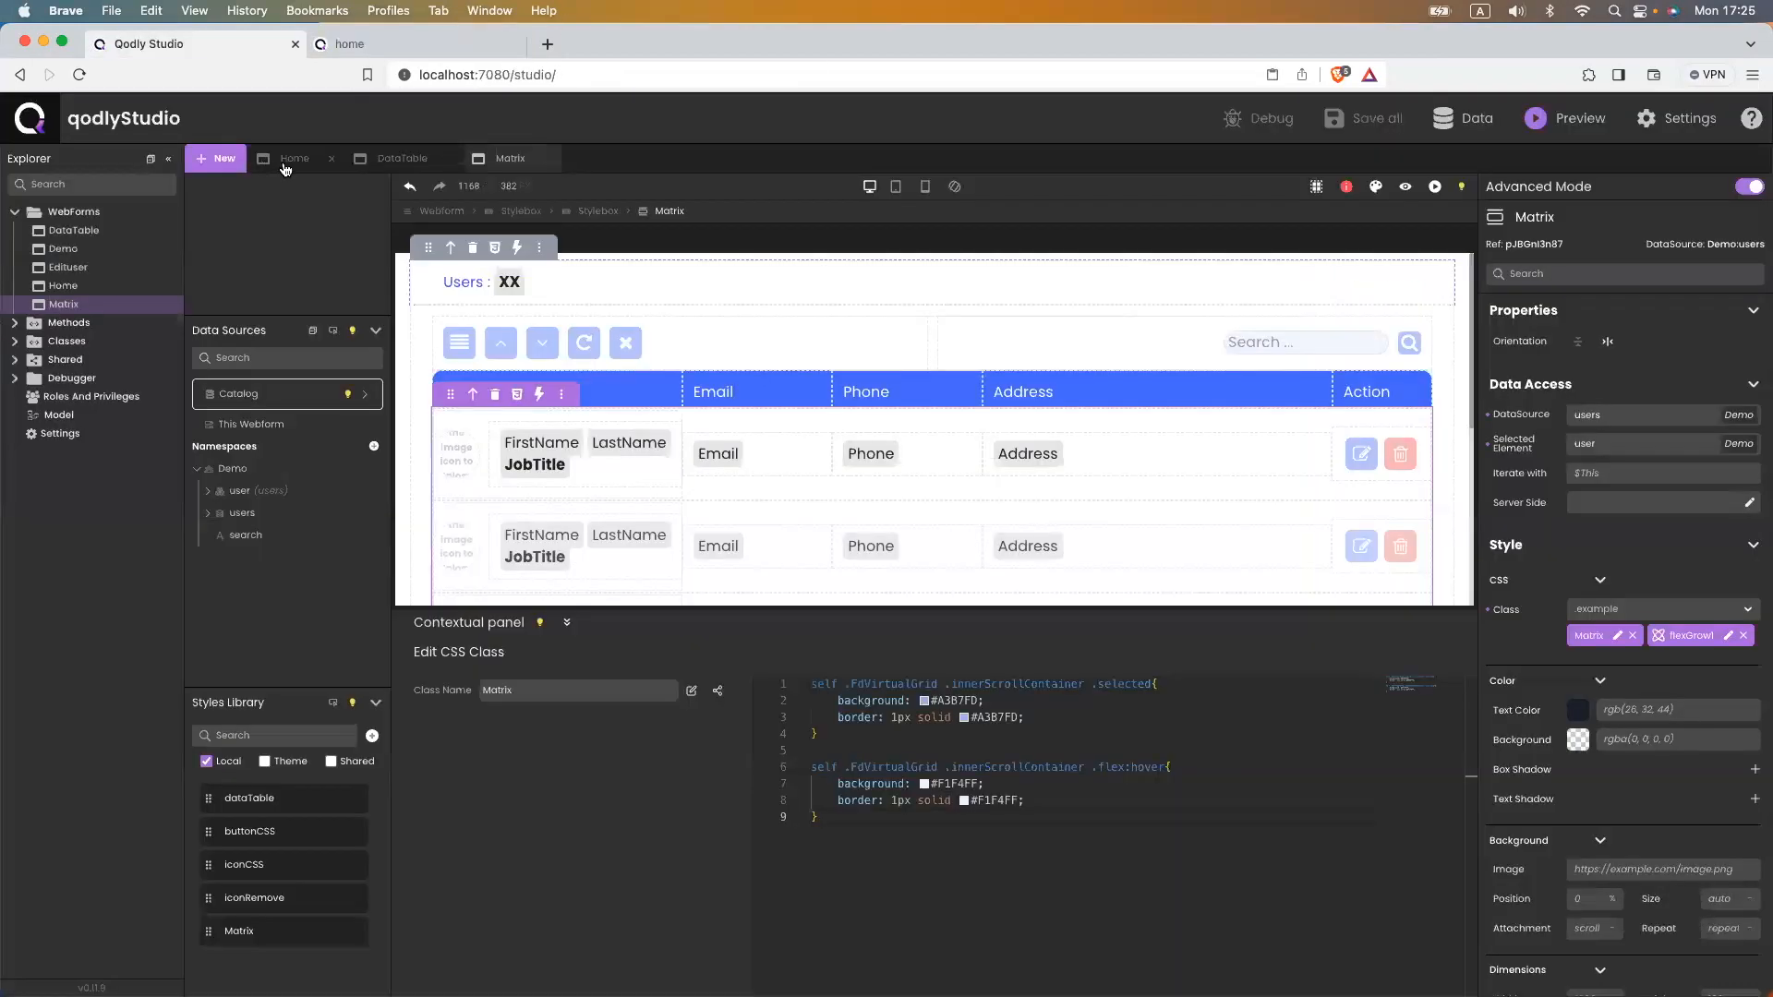
{"action": "left_click", "coordinate": [288, 159]}
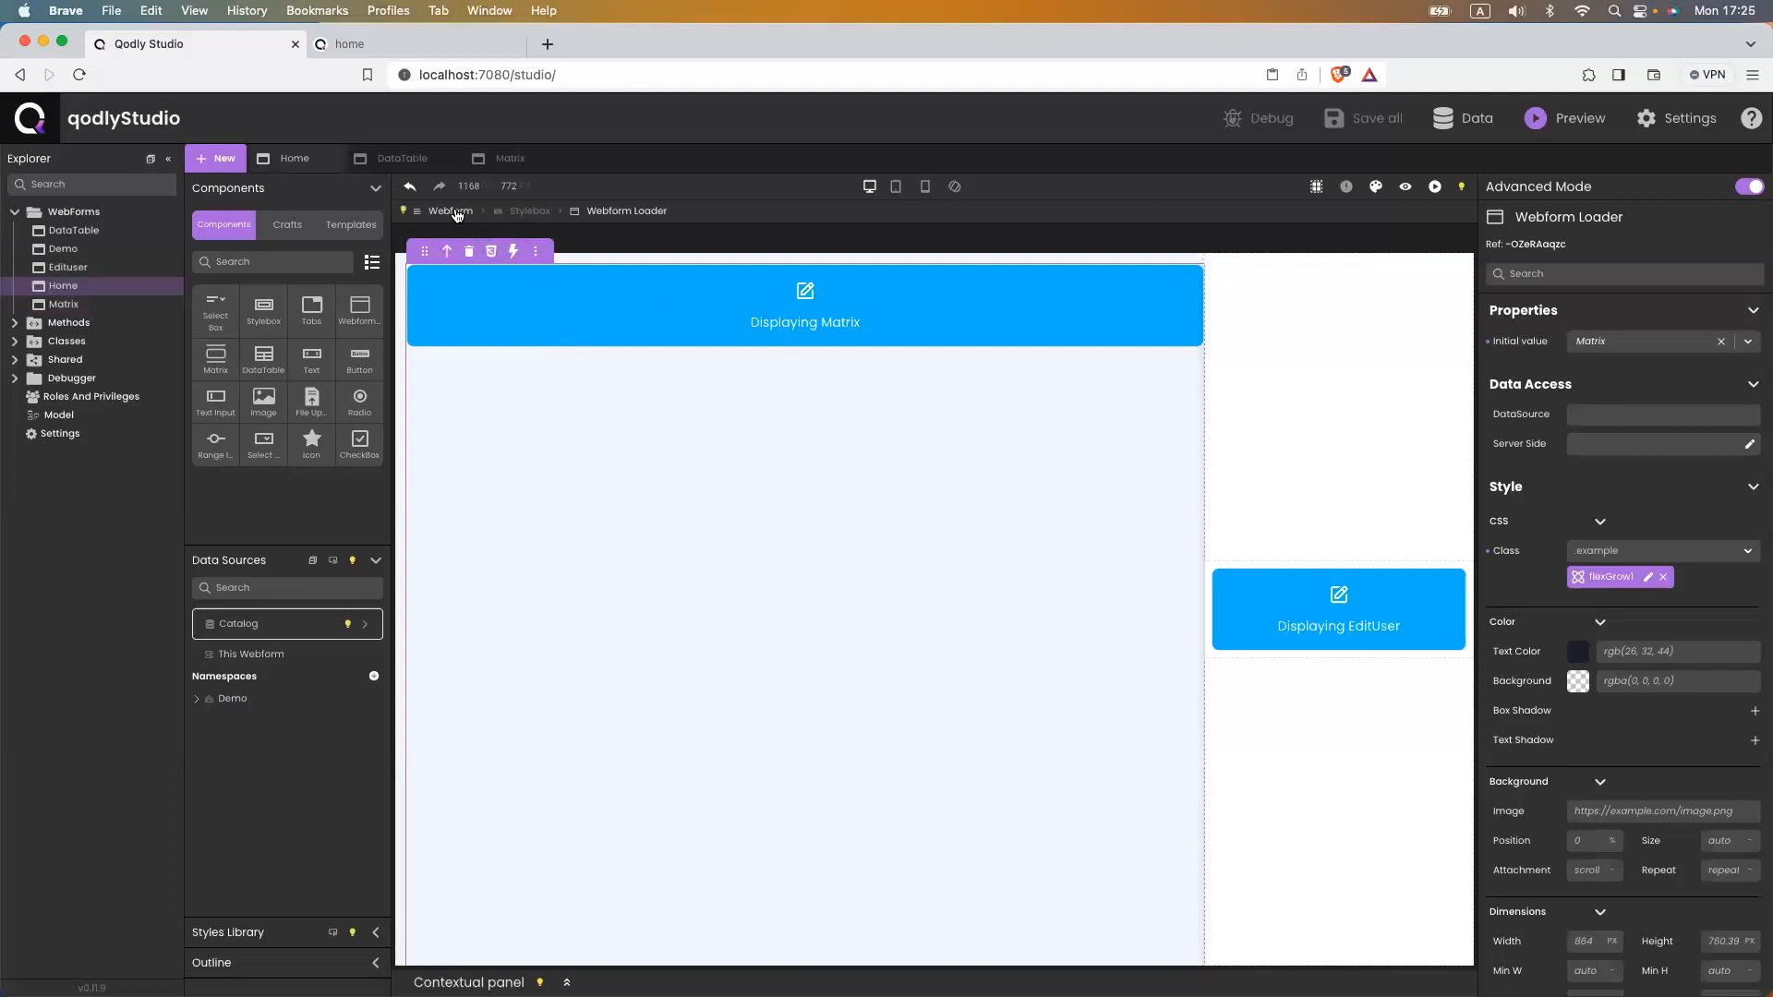
- Attach a ds.hide function to the Home webform's On Load event
{"action": "left_click", "coordinate": [451, 212]}
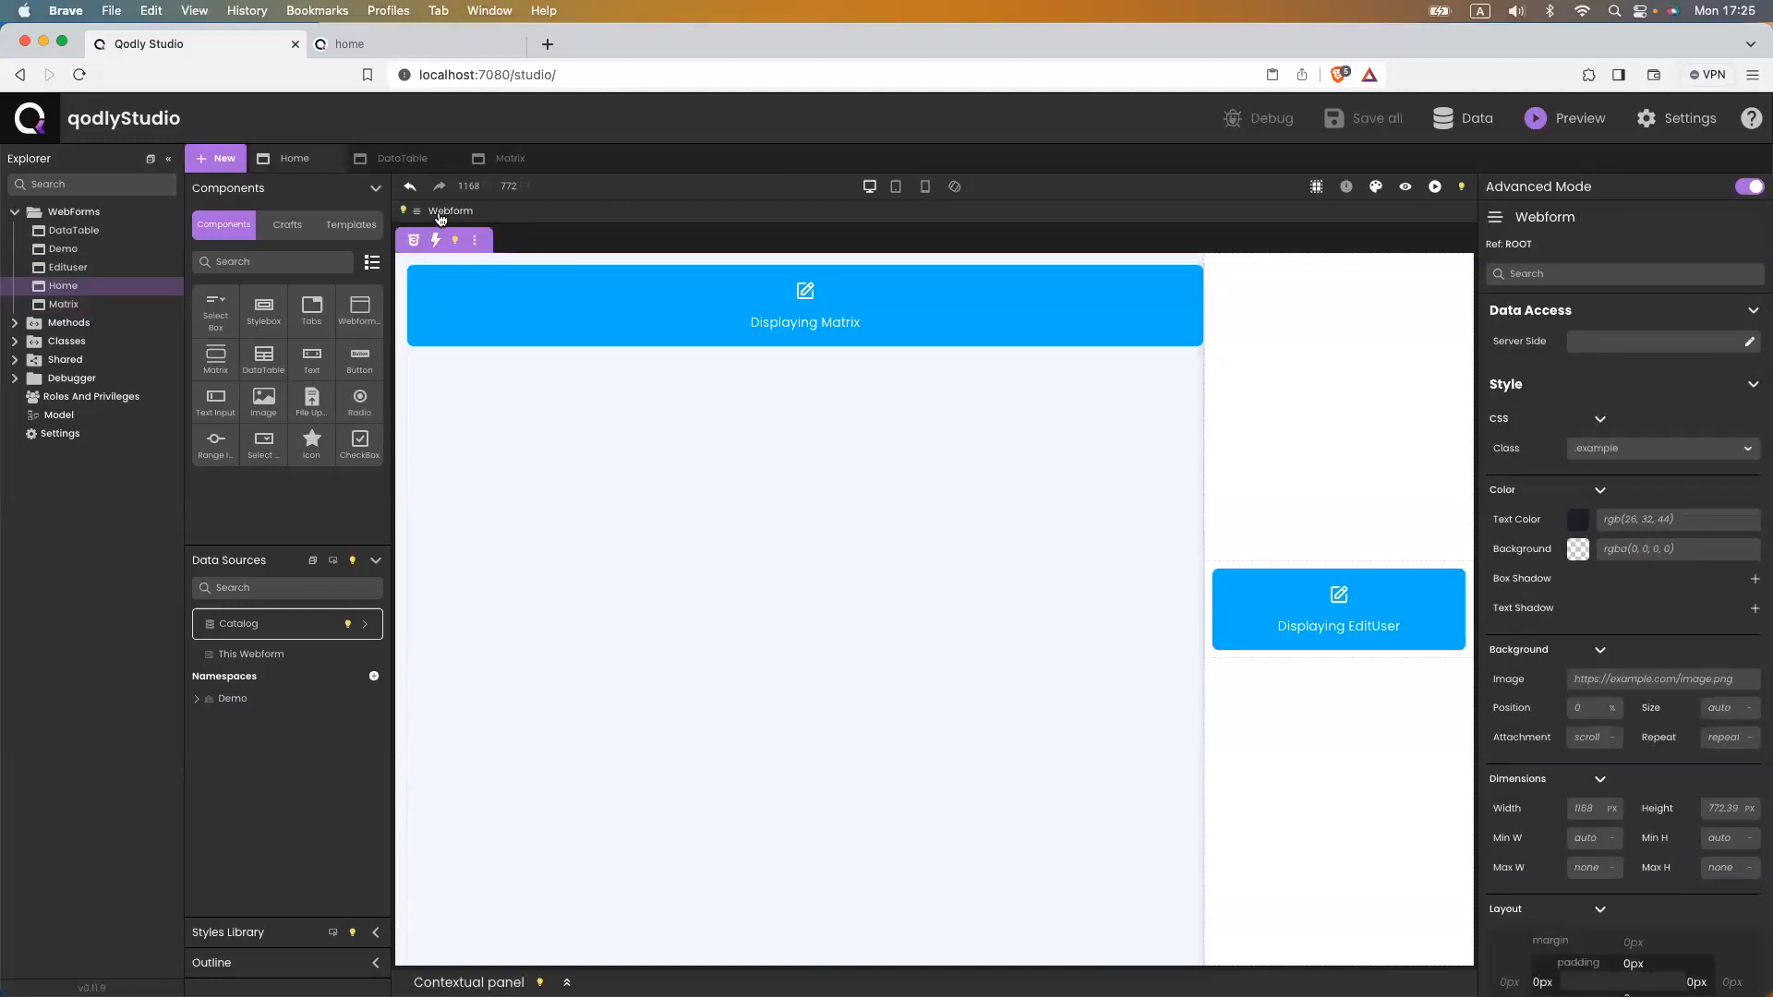
{"action": "left_click", "coordinate": [435, 240]}
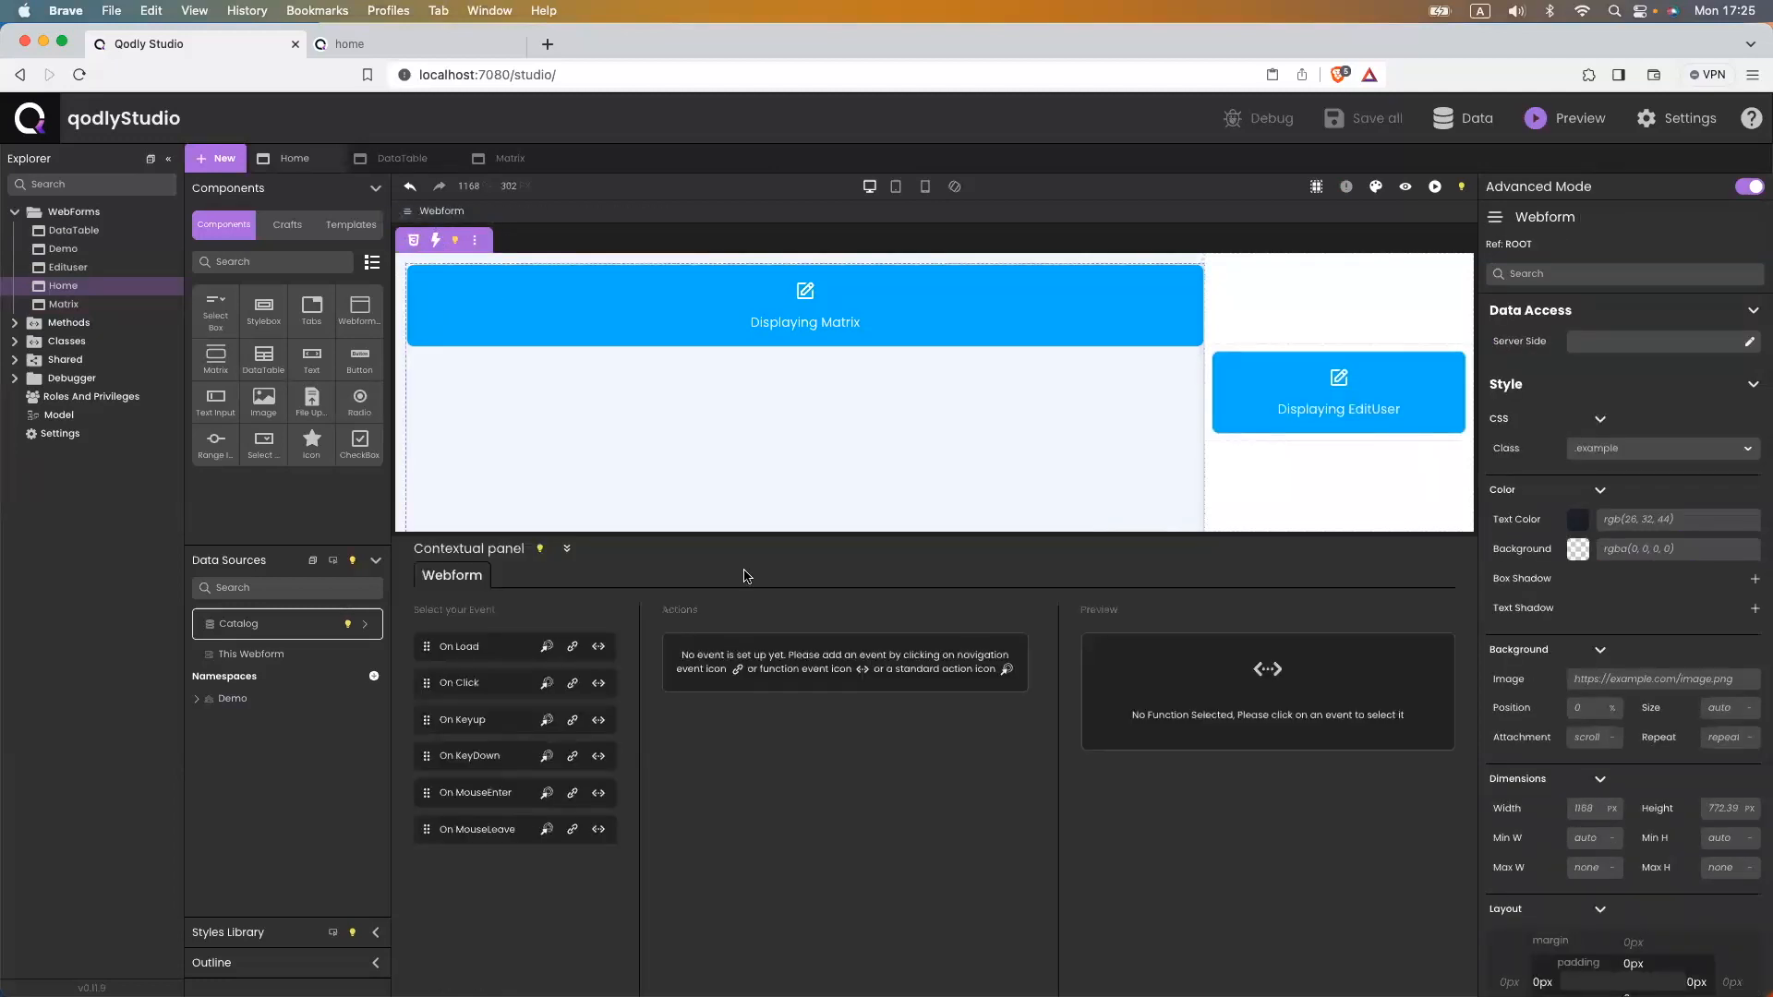
{"action": "left_click", "coordinate": [598, 647]}
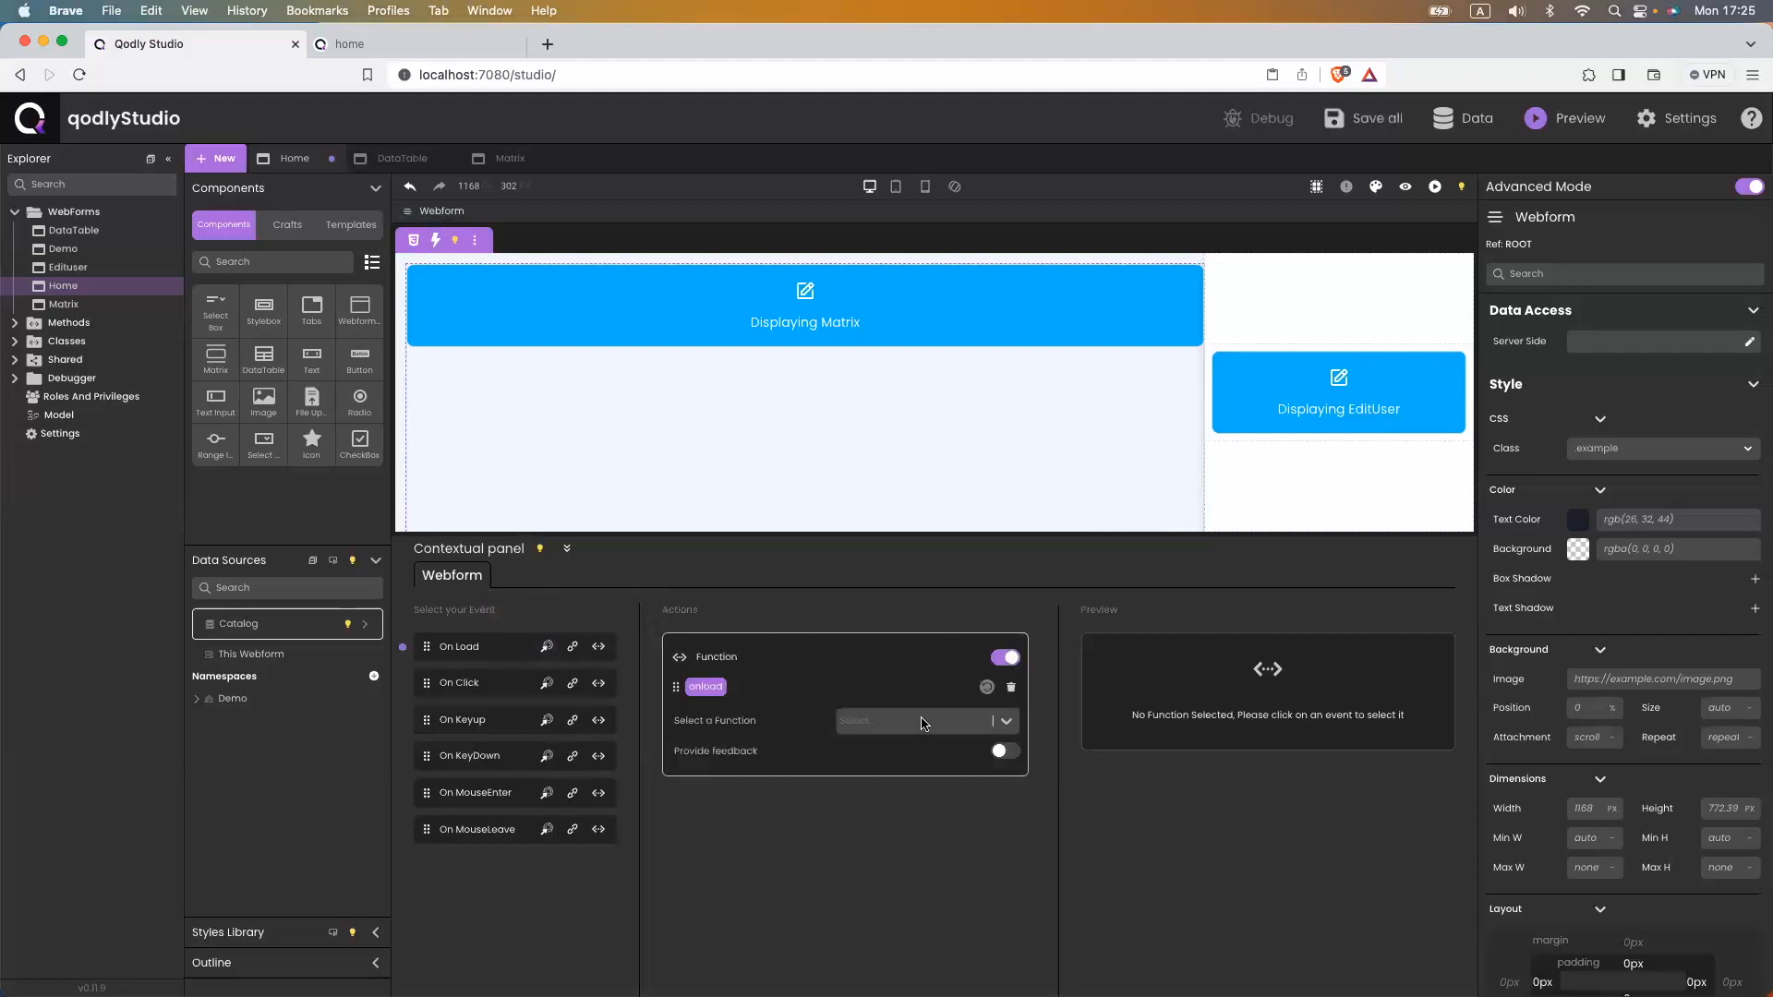
{"action": "left_click", "coordinate": [920, 721]}
{"action": "left_click", "coordinate": [906, 779]}
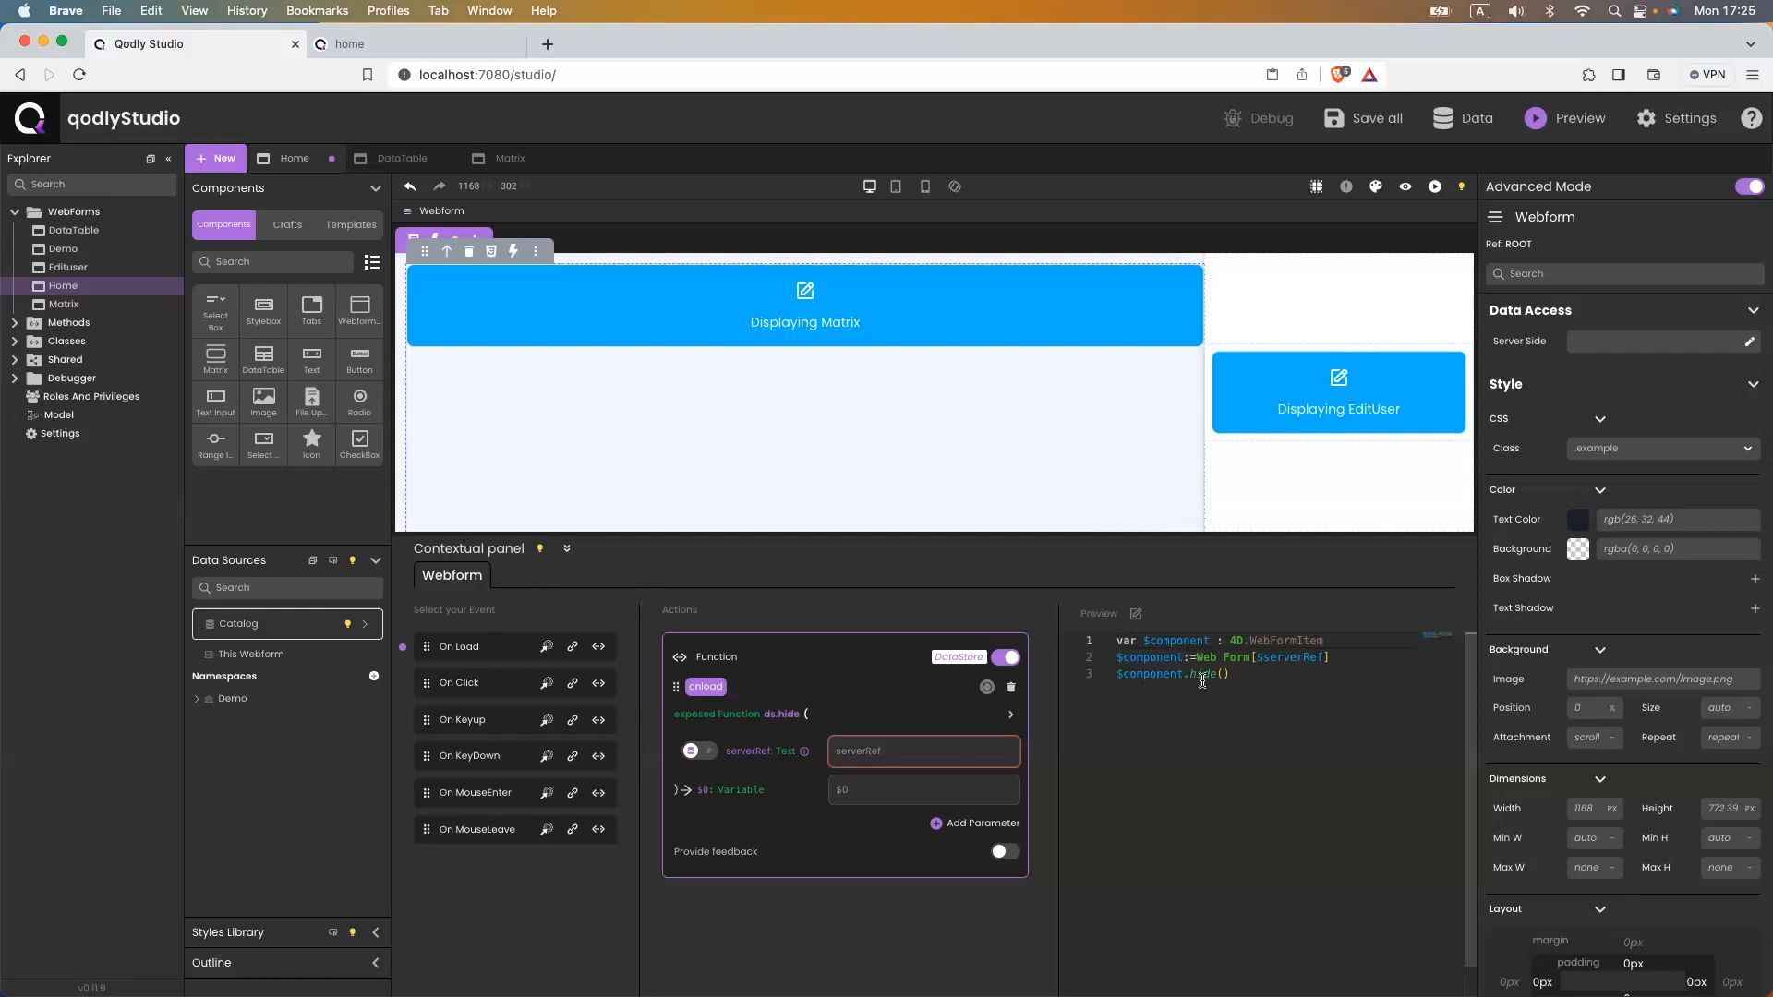
- Set the hide function's serverRef to userDetails, save, and reload the preview
{"action": "left_click", "coordinate": [1254, 310]}
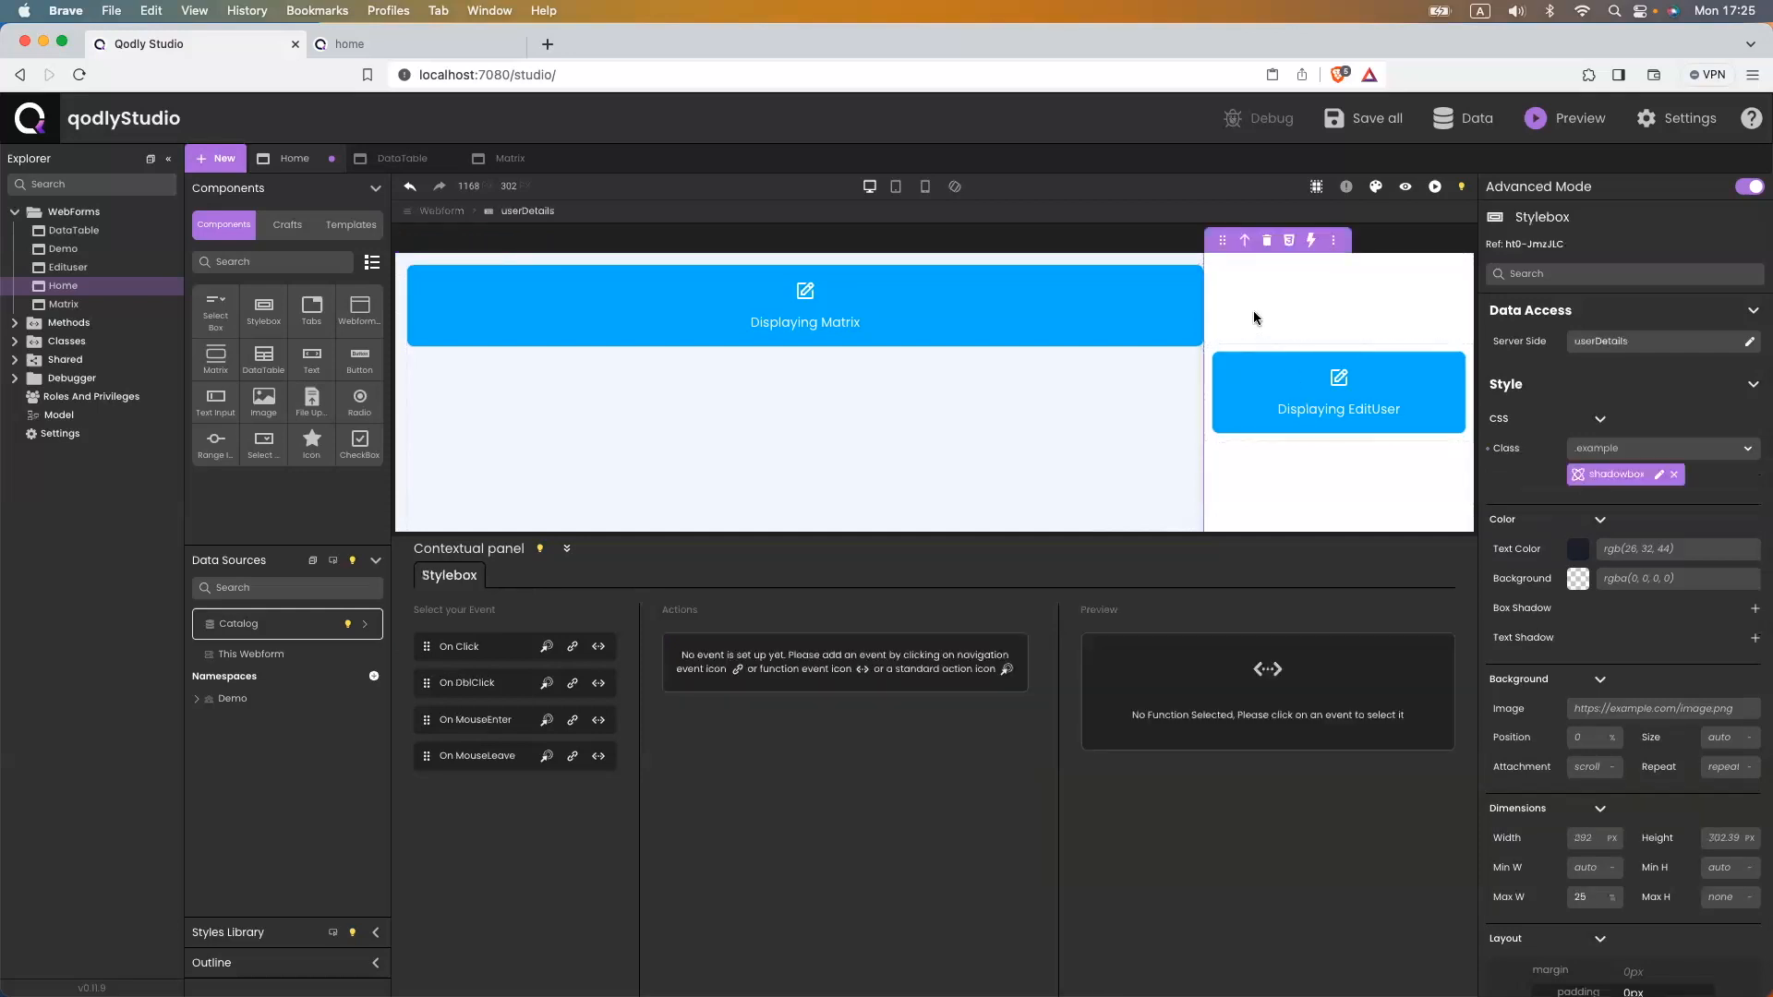
{"action": "double_click", "coordinate": [1604, 344]}
{"action": "key", "text": "cmd+c"}
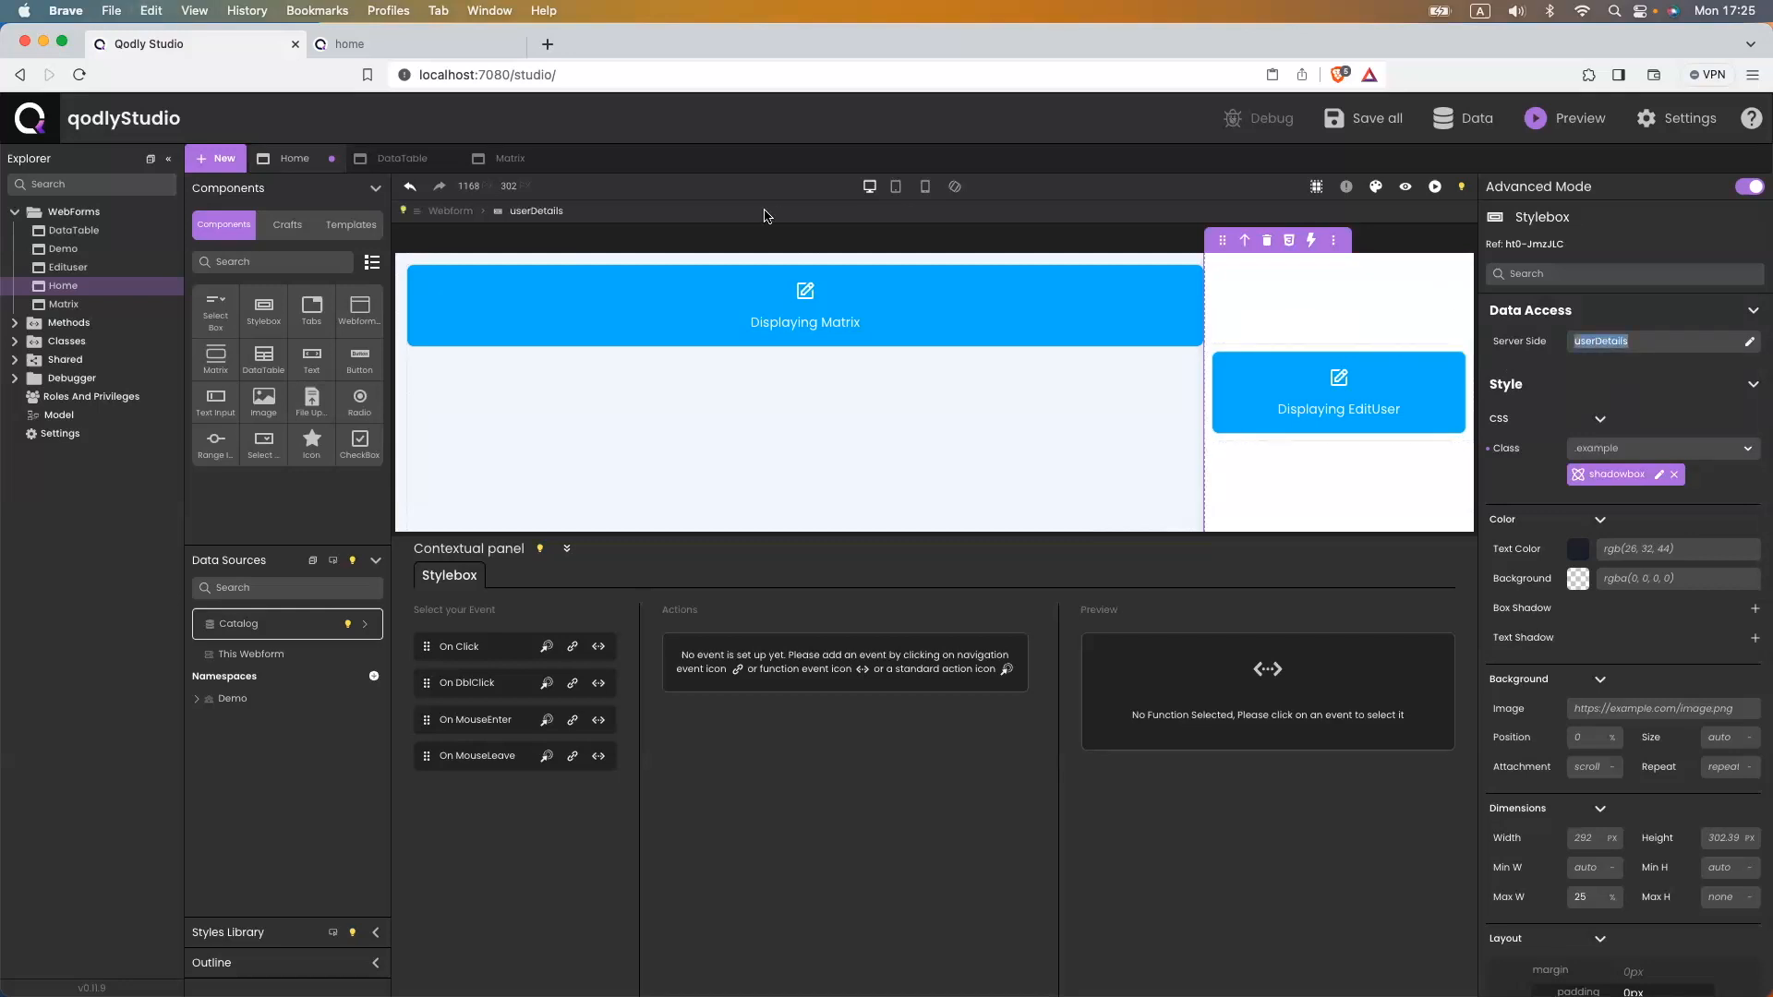
{"action": "left_click", "coordinate": [457, 213]}
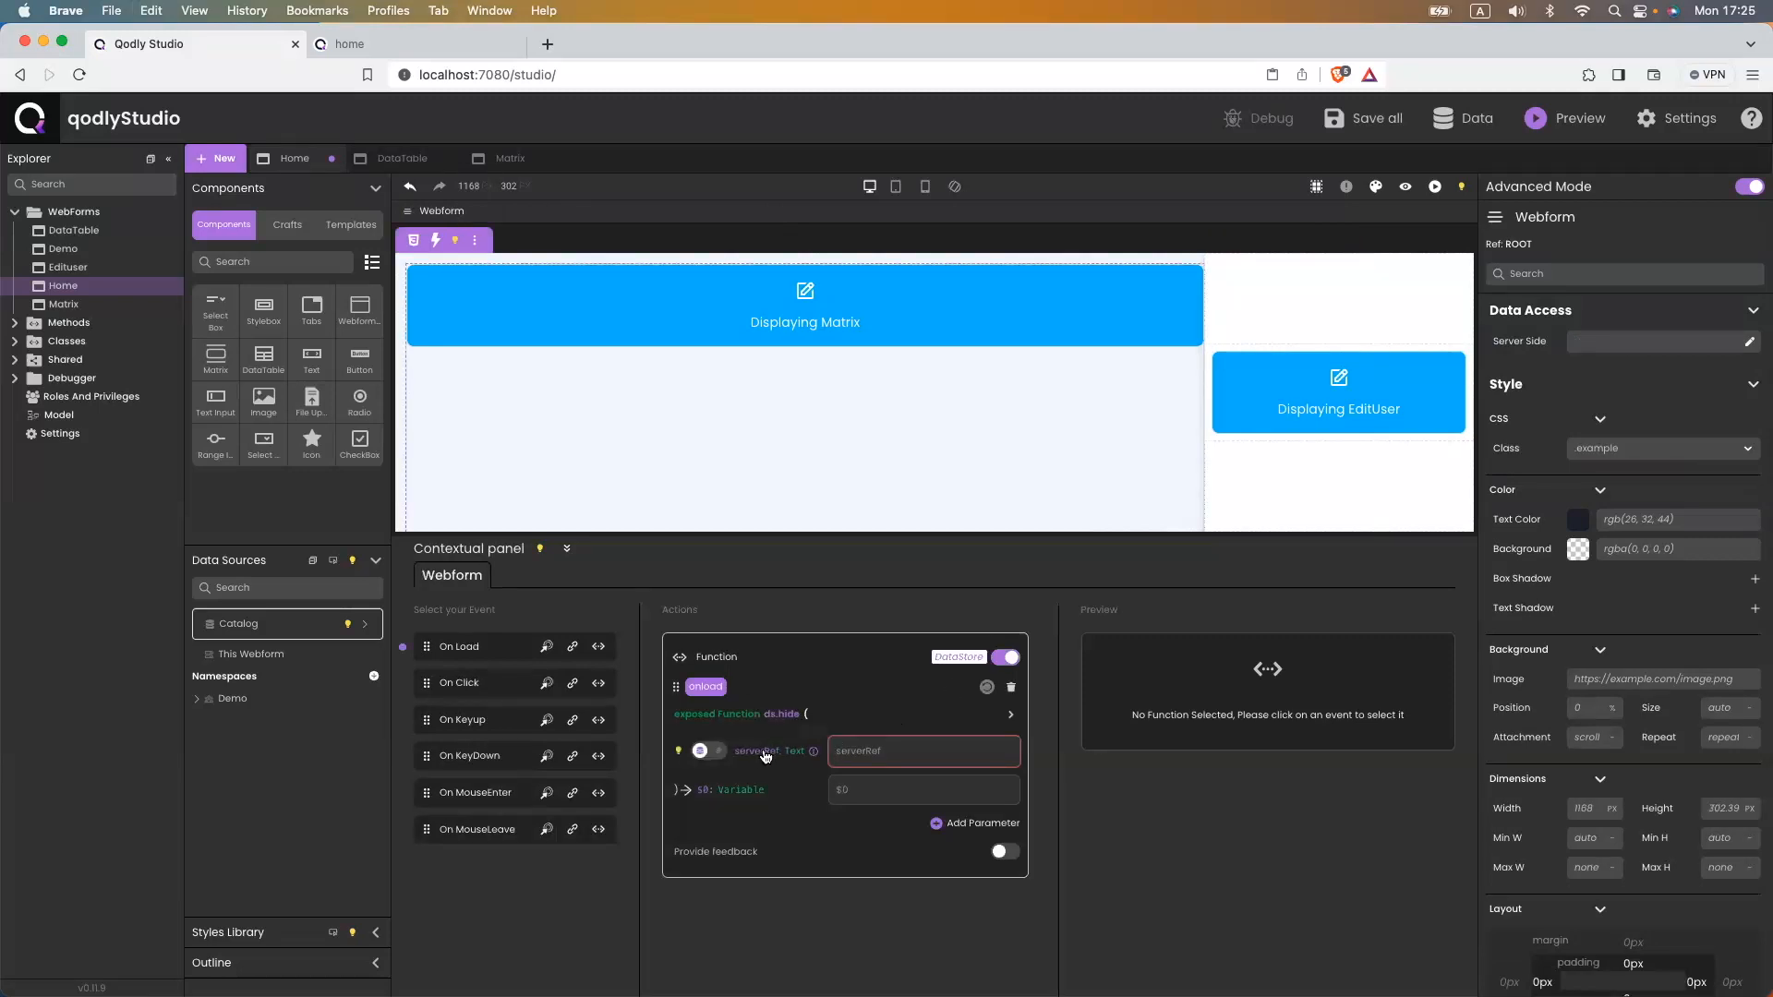
{"action": "left_click", "coordinate": [712, 751]}
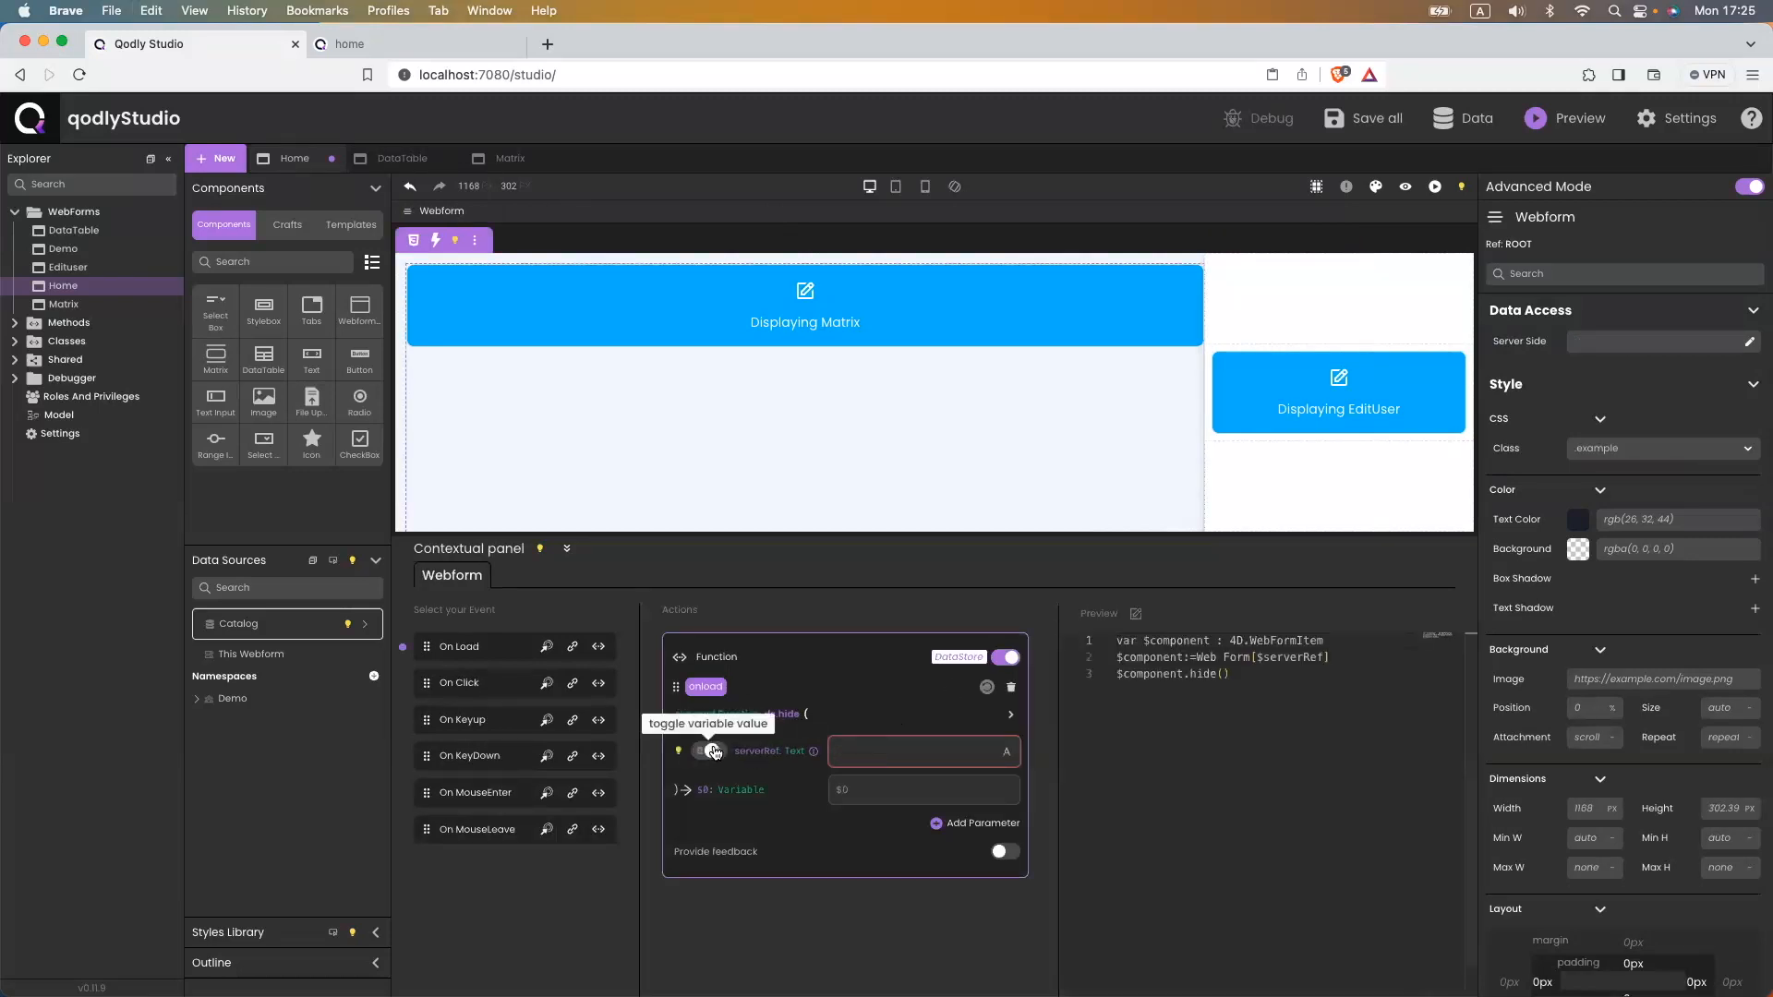
{"action": "left_click", "coordinate": [901, 751]}
{"action": "key", "text": "cmd+v"}
{"action": "key", "text": "super+s"}
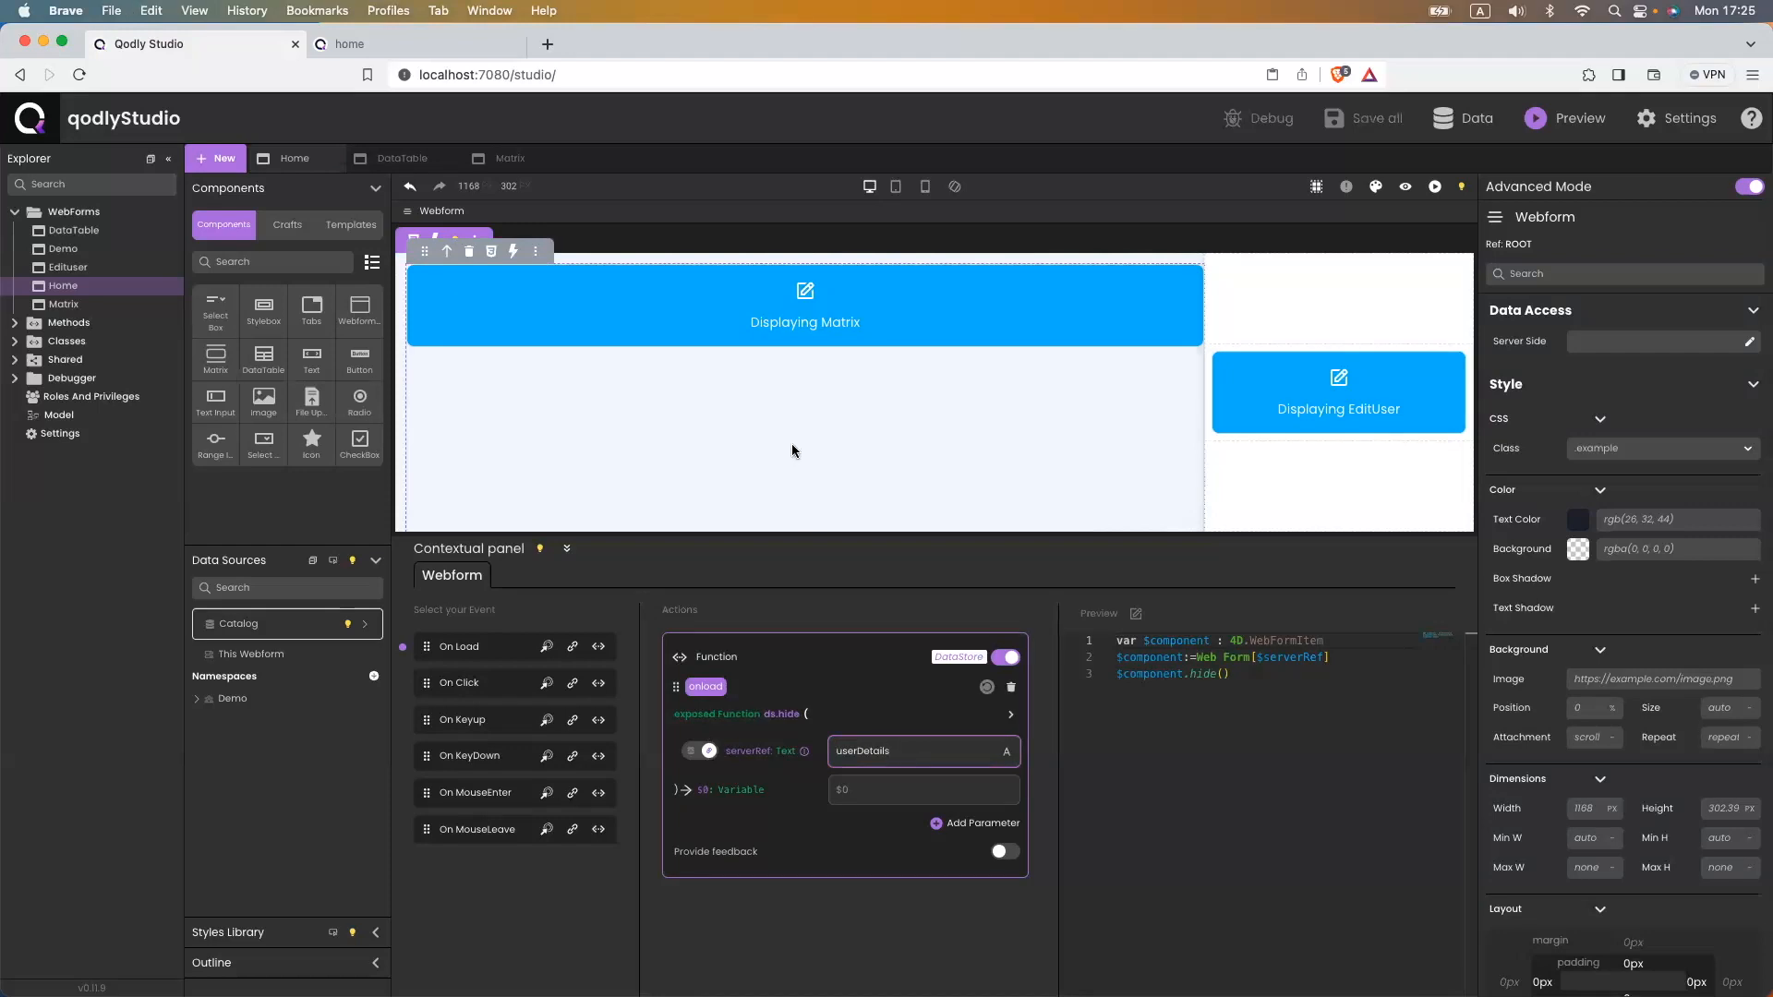
{"action": "left_click", "coordinate": [388, 43]}
{"action": "left_click", "coordinate": [512, 75]}
{"action": "key", "text": "Return"}
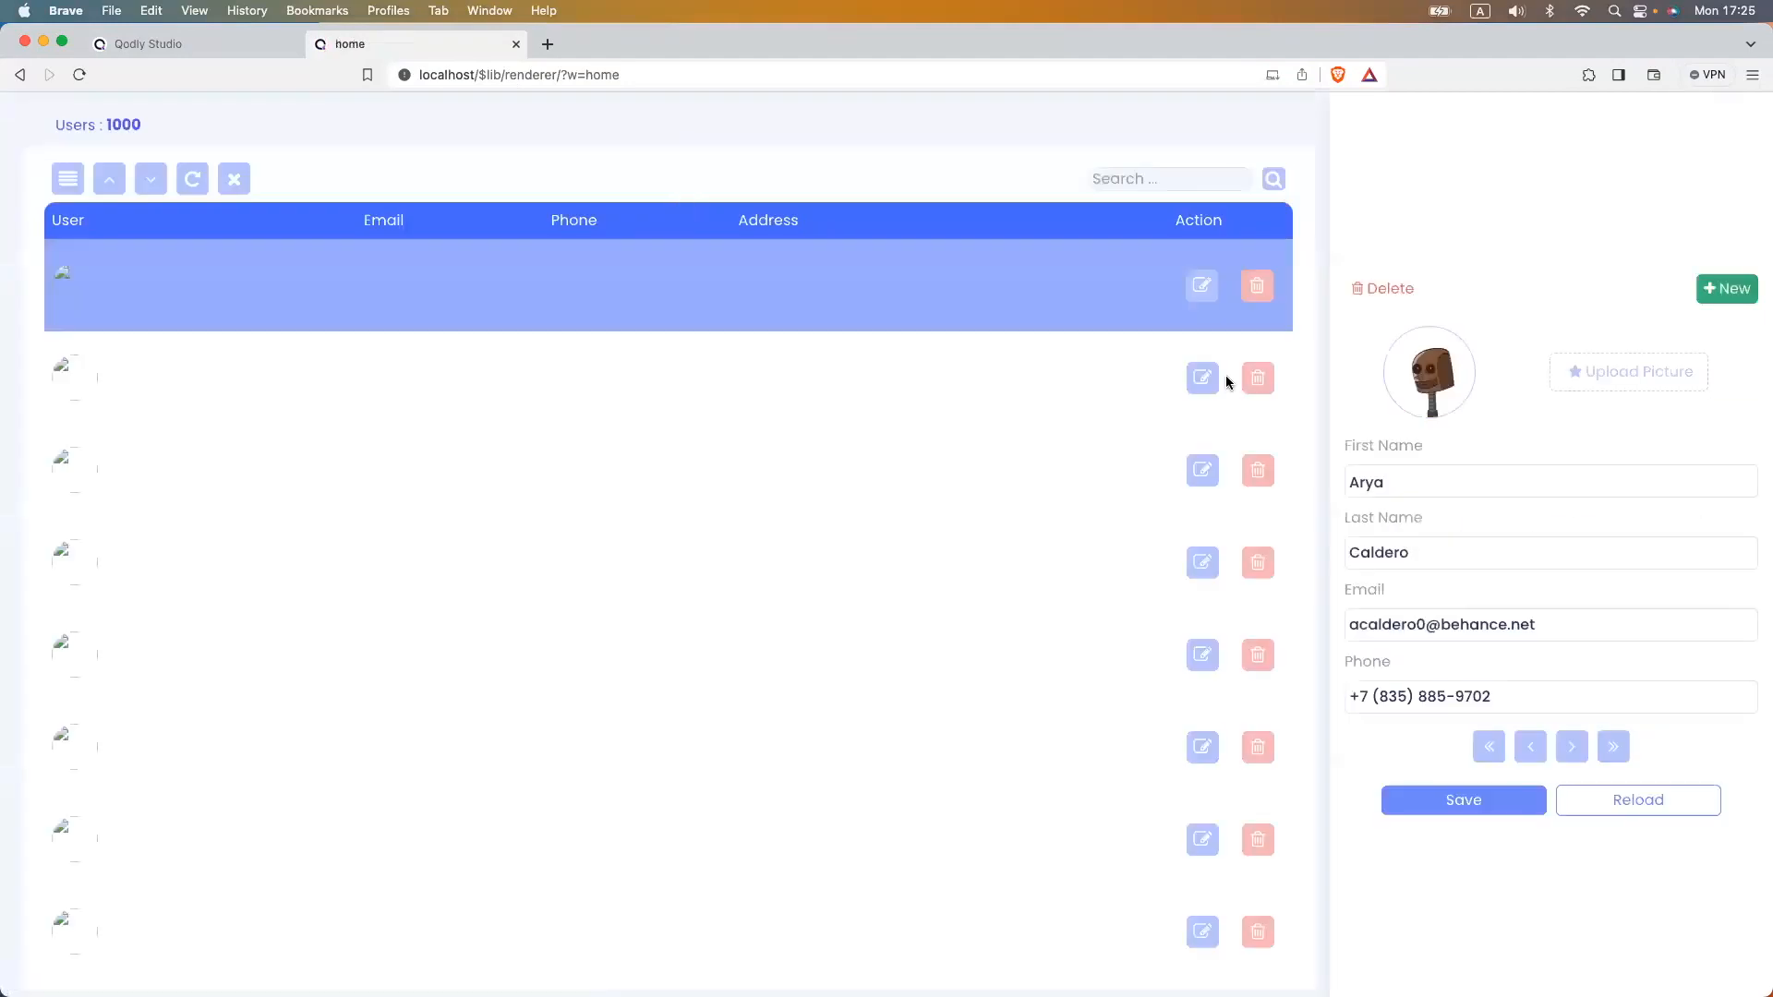
- Check the webform loader and root, then reload the preview to confirm the details panel is hidden
{"action": "left_click", "coordinate": [166, 43]}
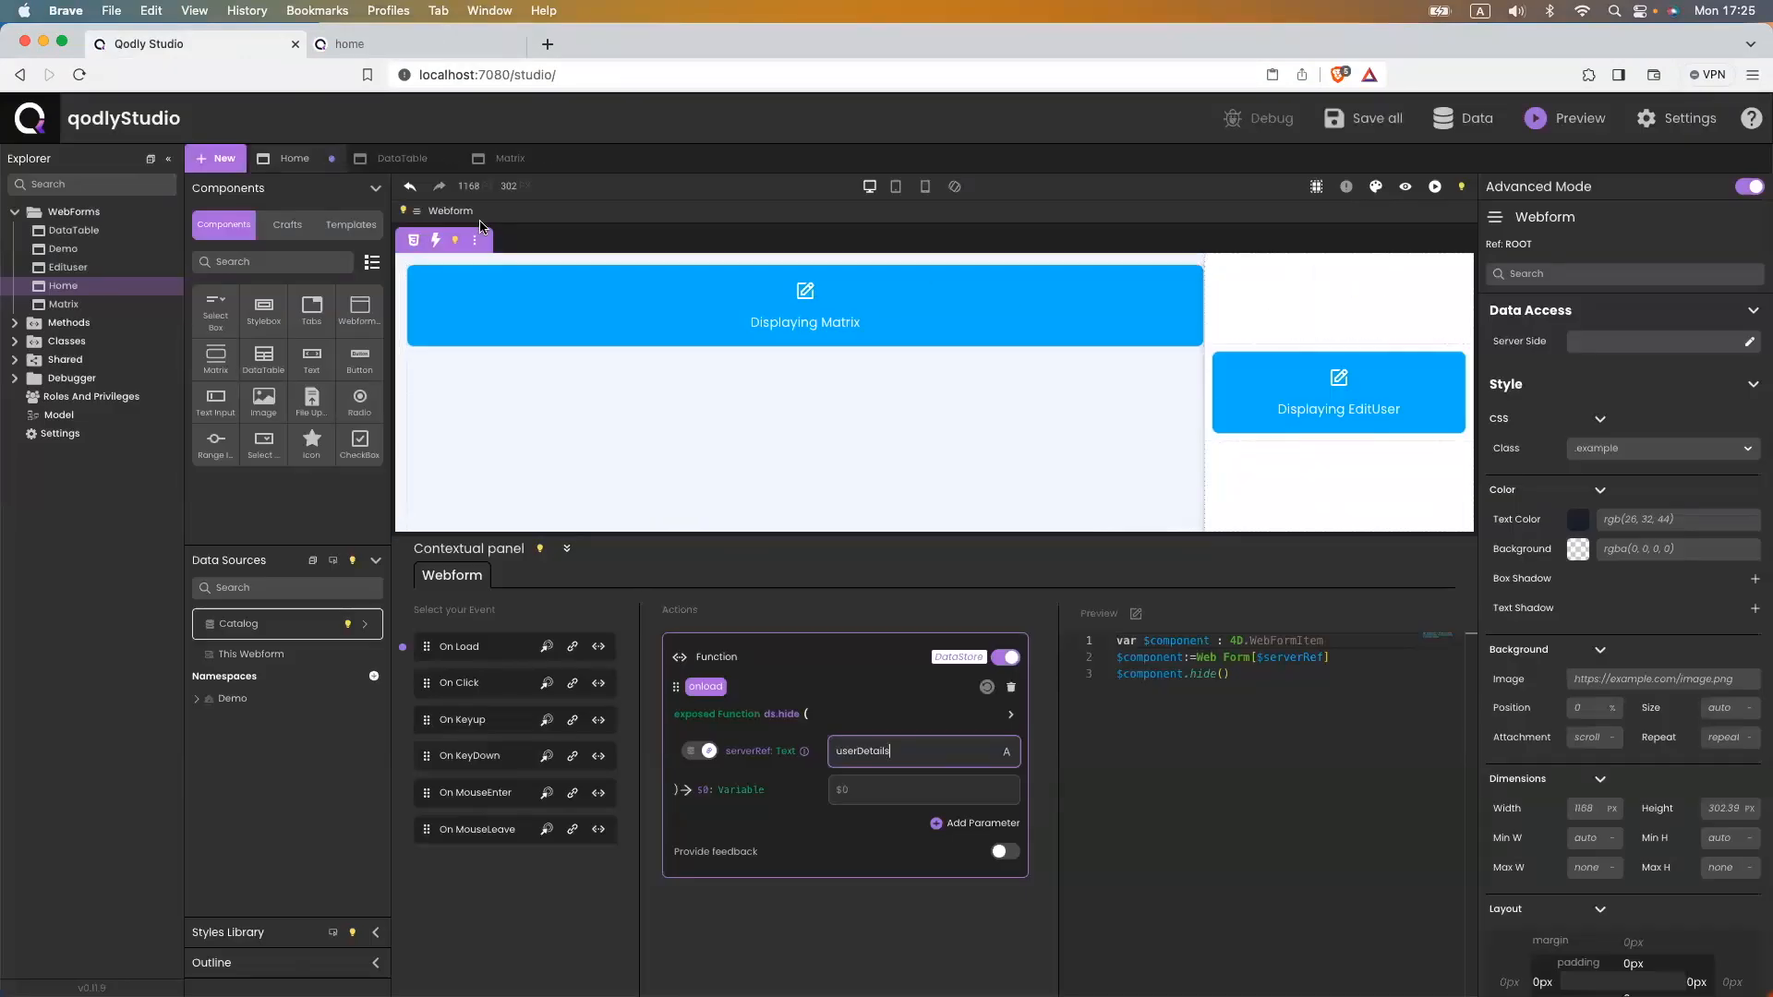
{"action": "left_click", "coordinate": [646, 476]}
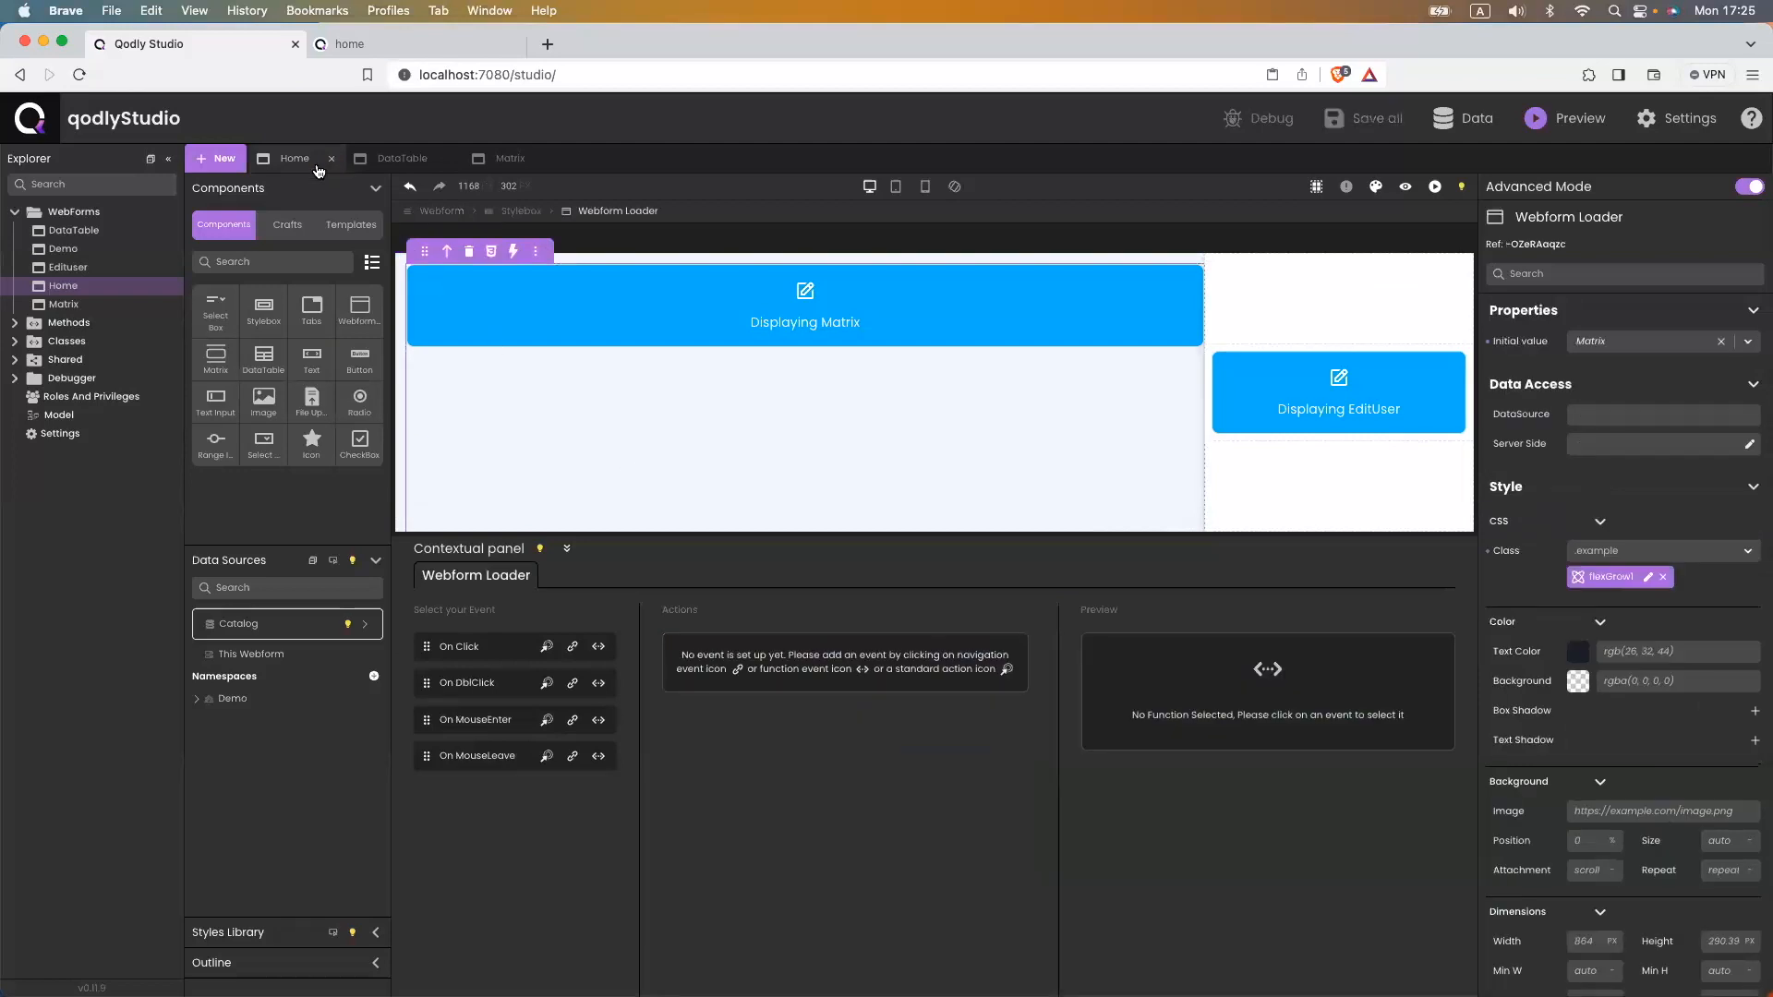
{"action": "left_click", "coordinate": [413, 210]}
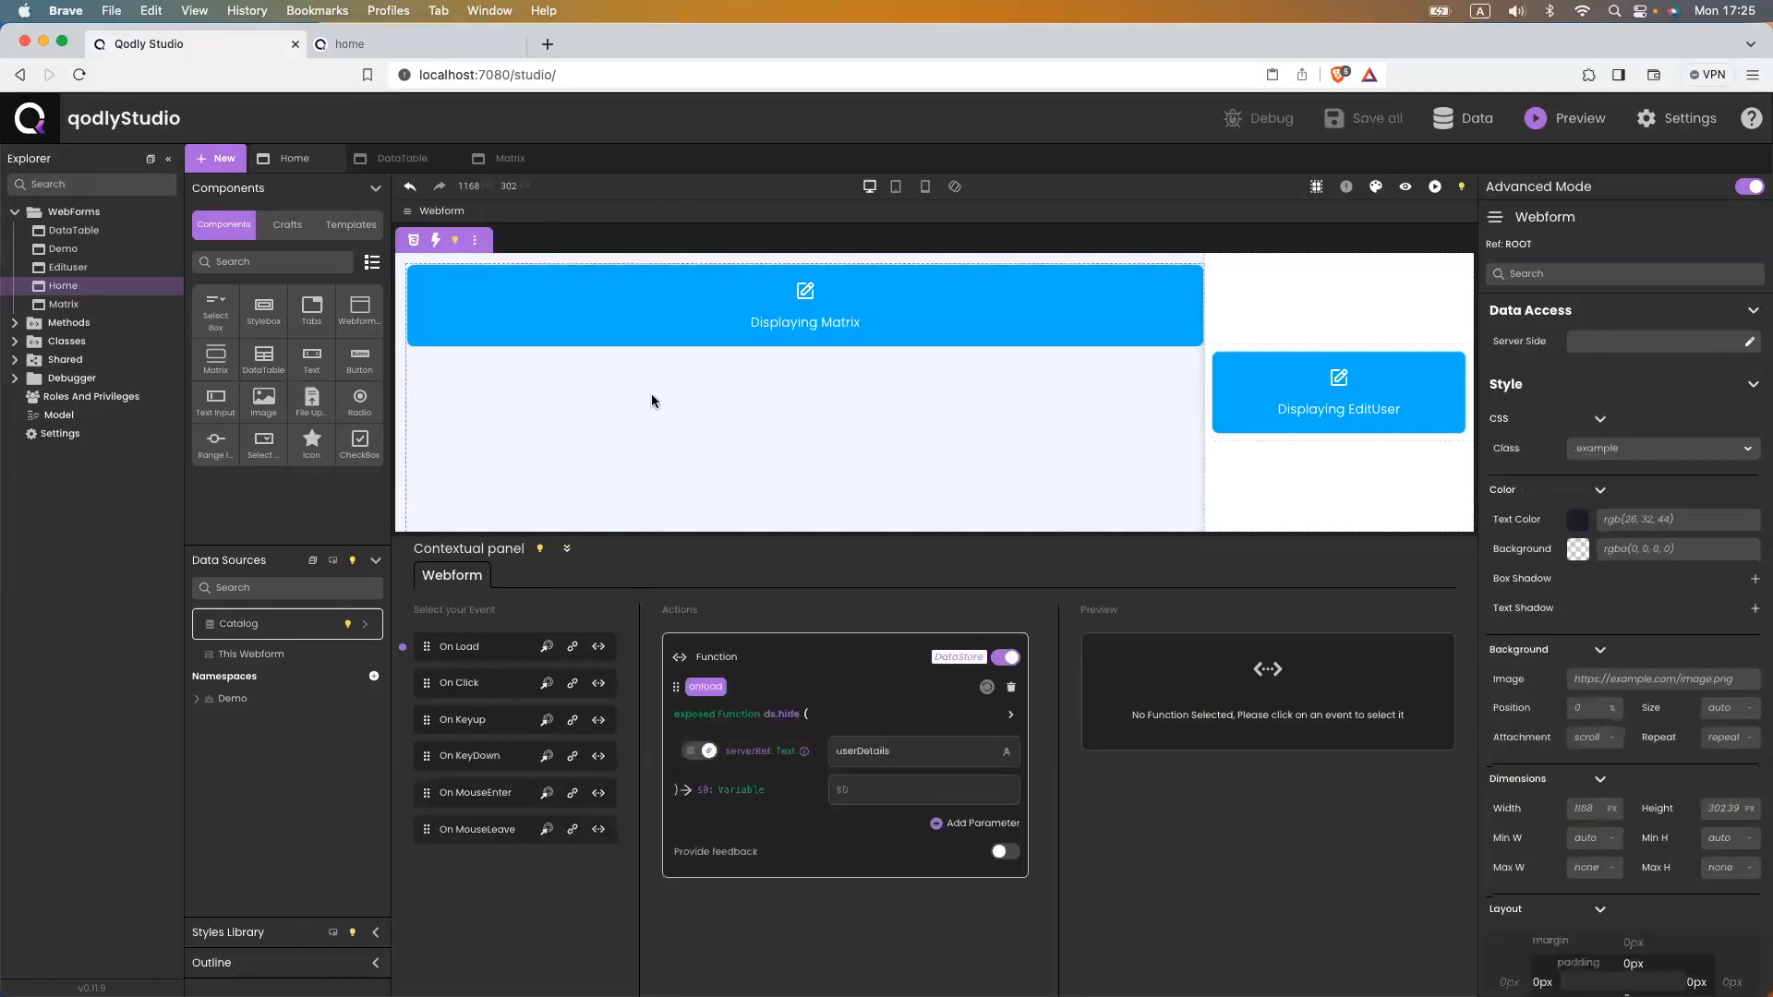
{"action": "left_click", "coordinate": [400, 43]}
{"action": "left_click", "coordinate": [427, 67]}
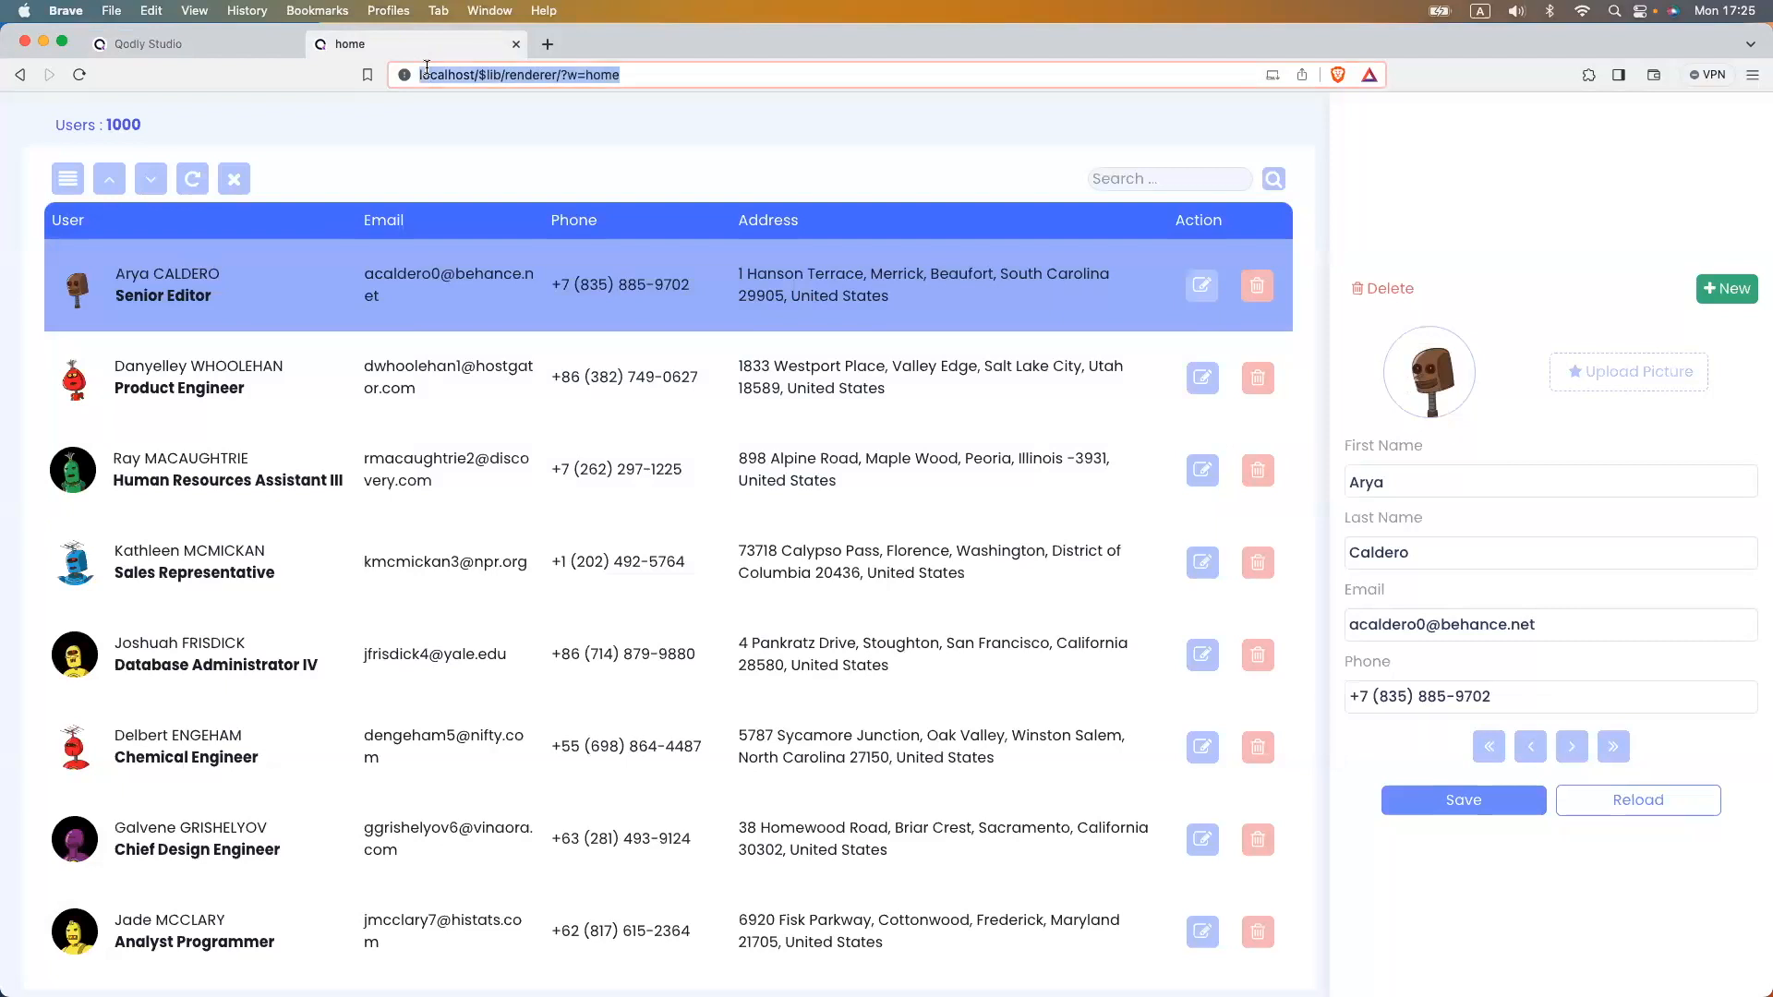
{"action": "key", "text": "Return"}
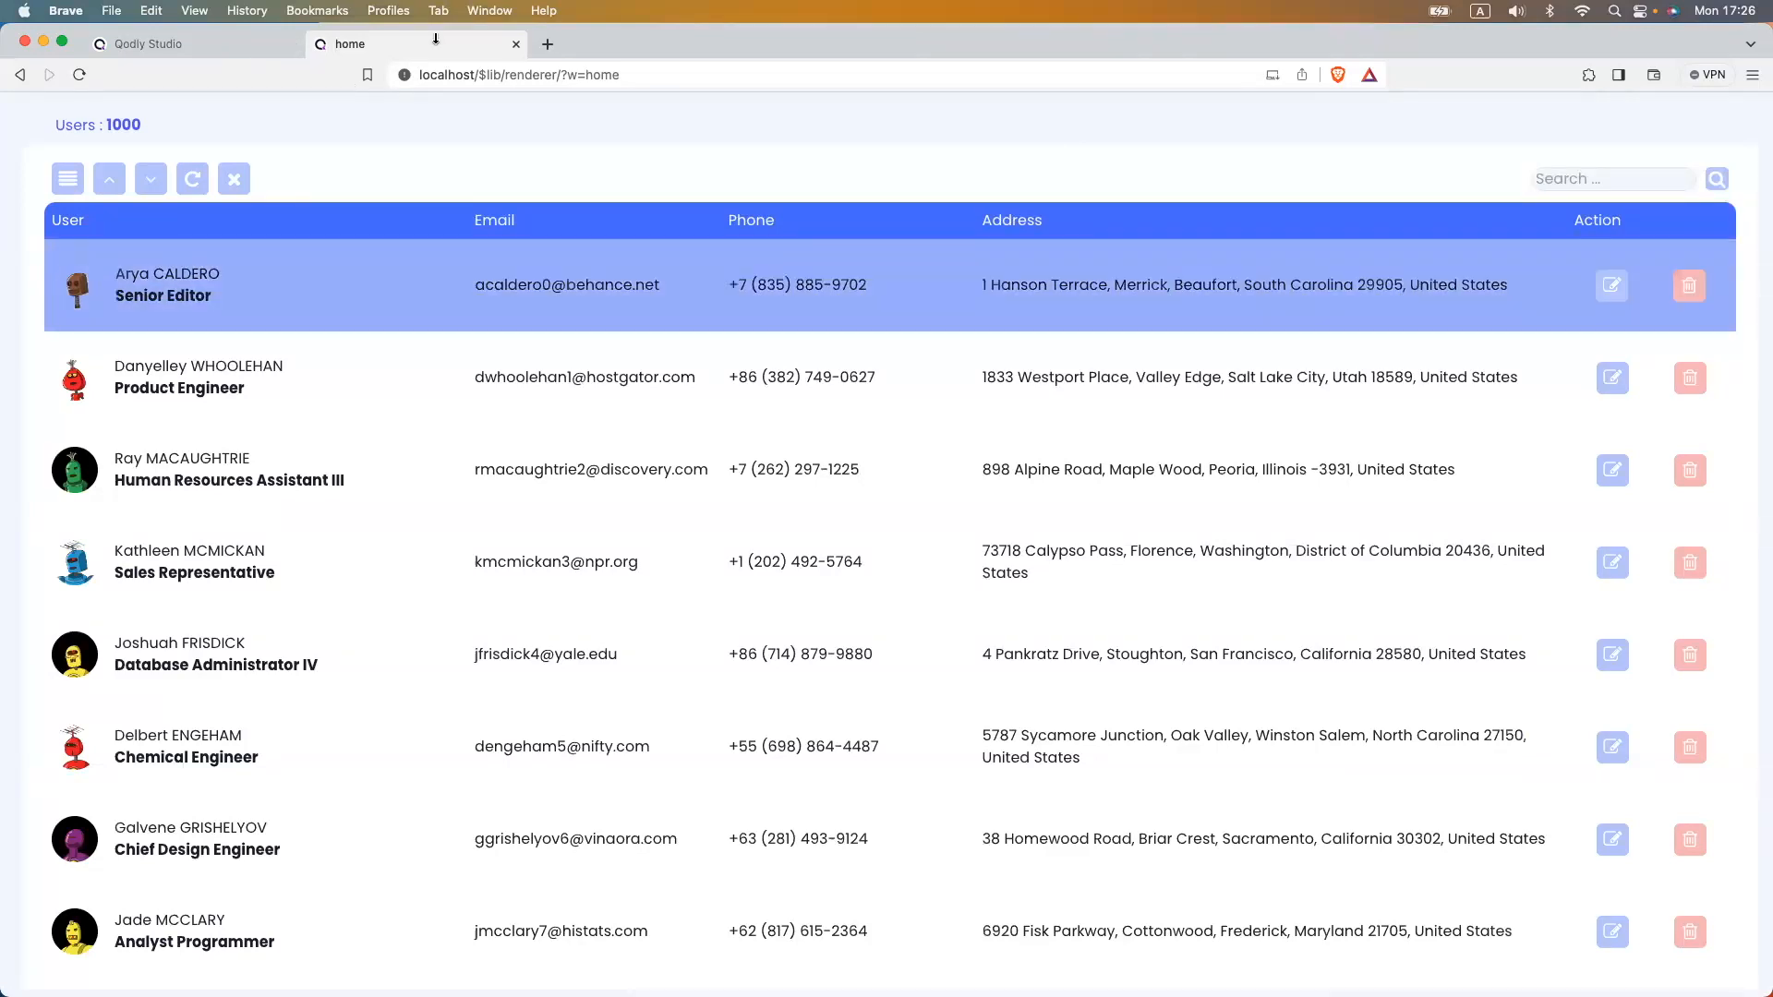
{"action": "left_click", "coordinate": [227, 46]}
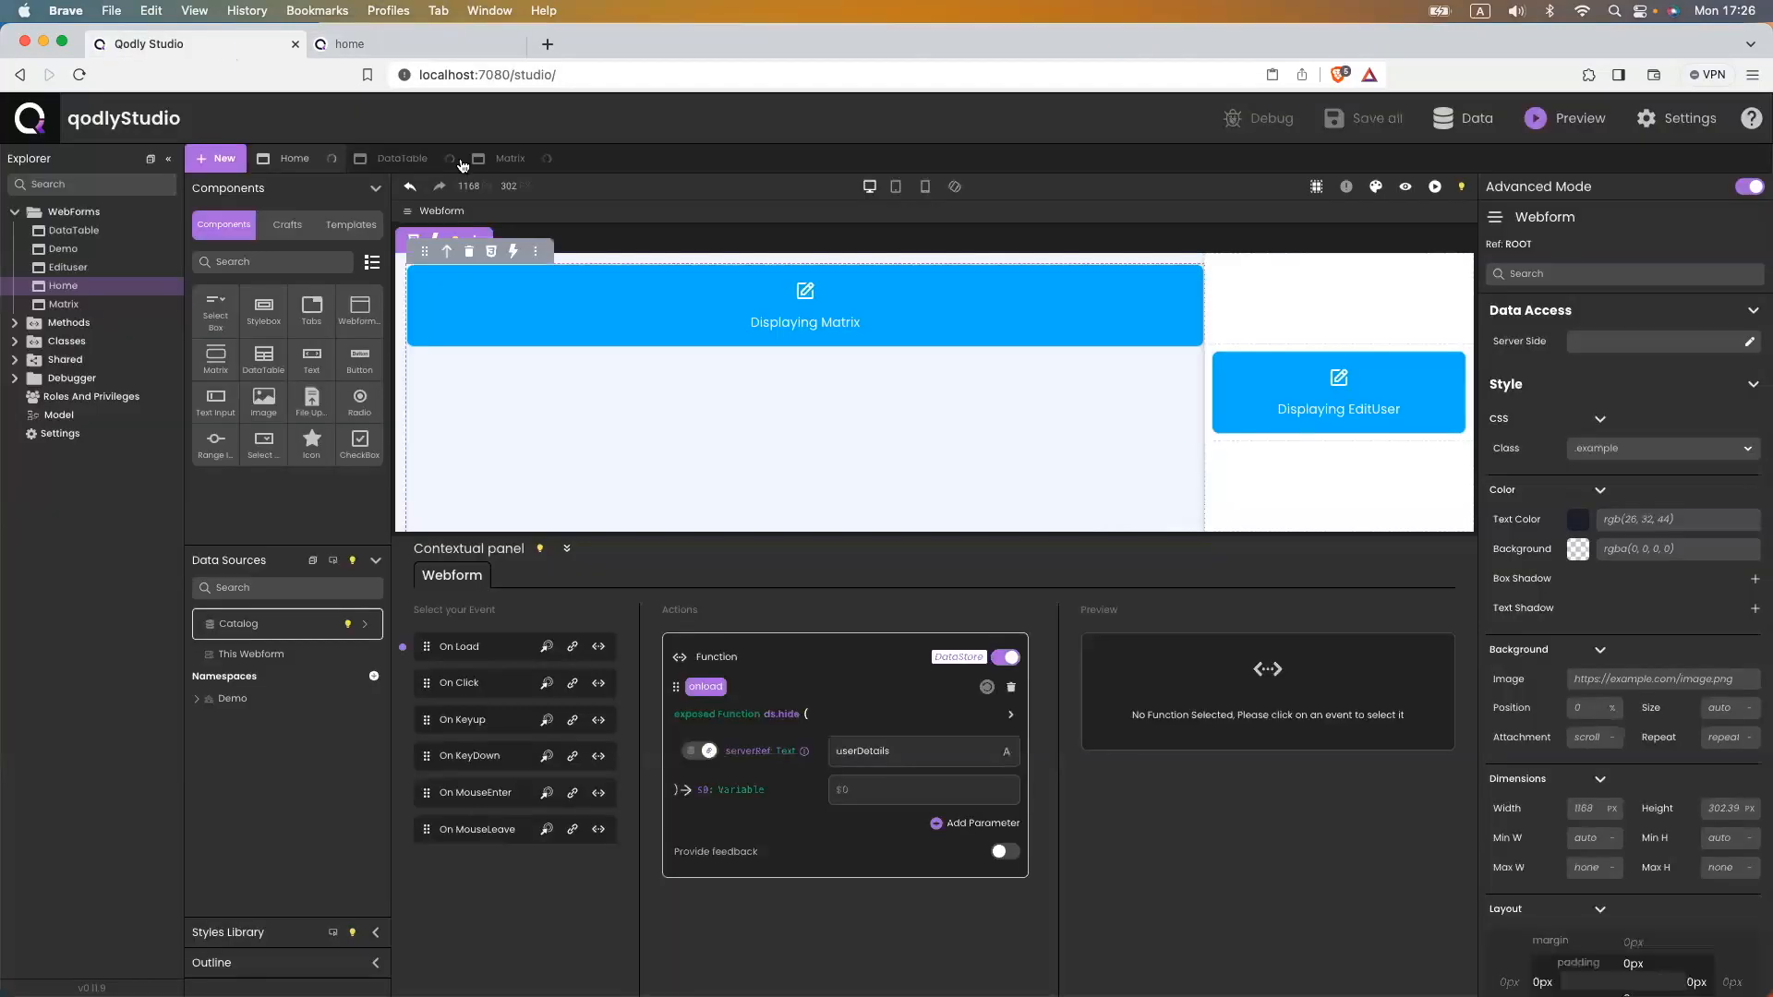
- Make the row's edit icon run ds.show with serverRef userDetails on click, and save
{"action": "left_click", "coordinate": [389, 162]}
{"action": "left_click", "coordinate": [510, 161]}
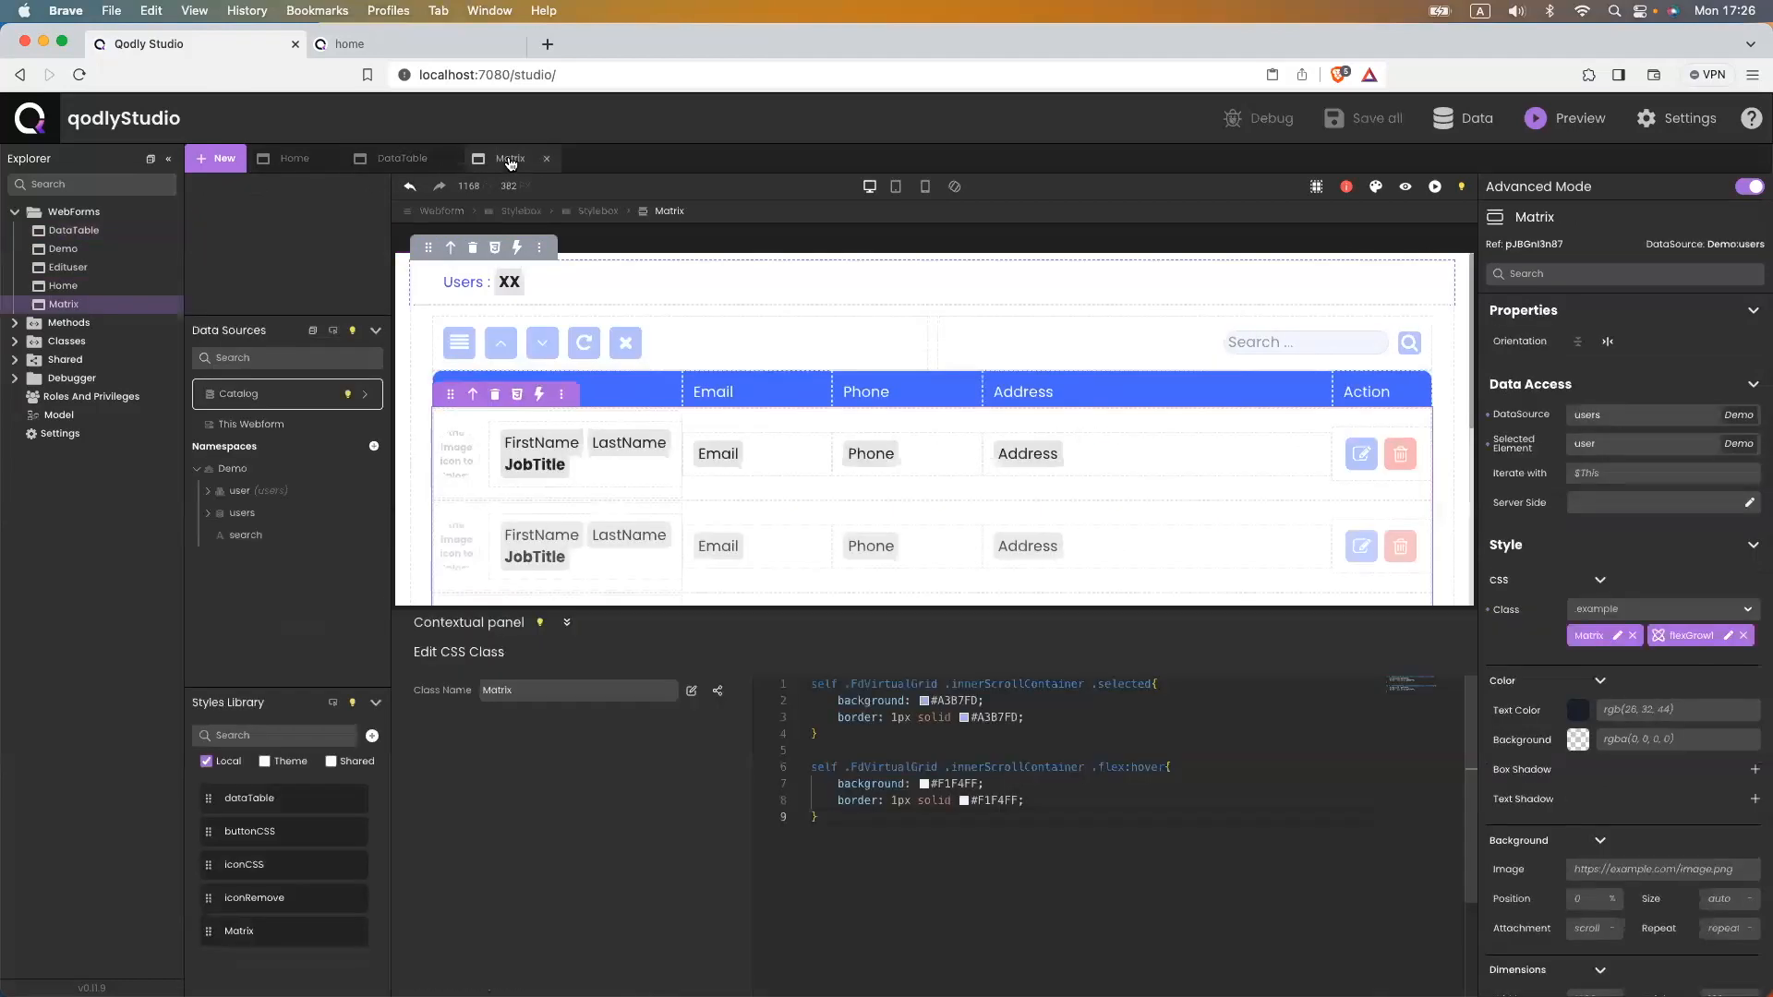
{"action": "left_click", "coordinate": [1351, 455]}
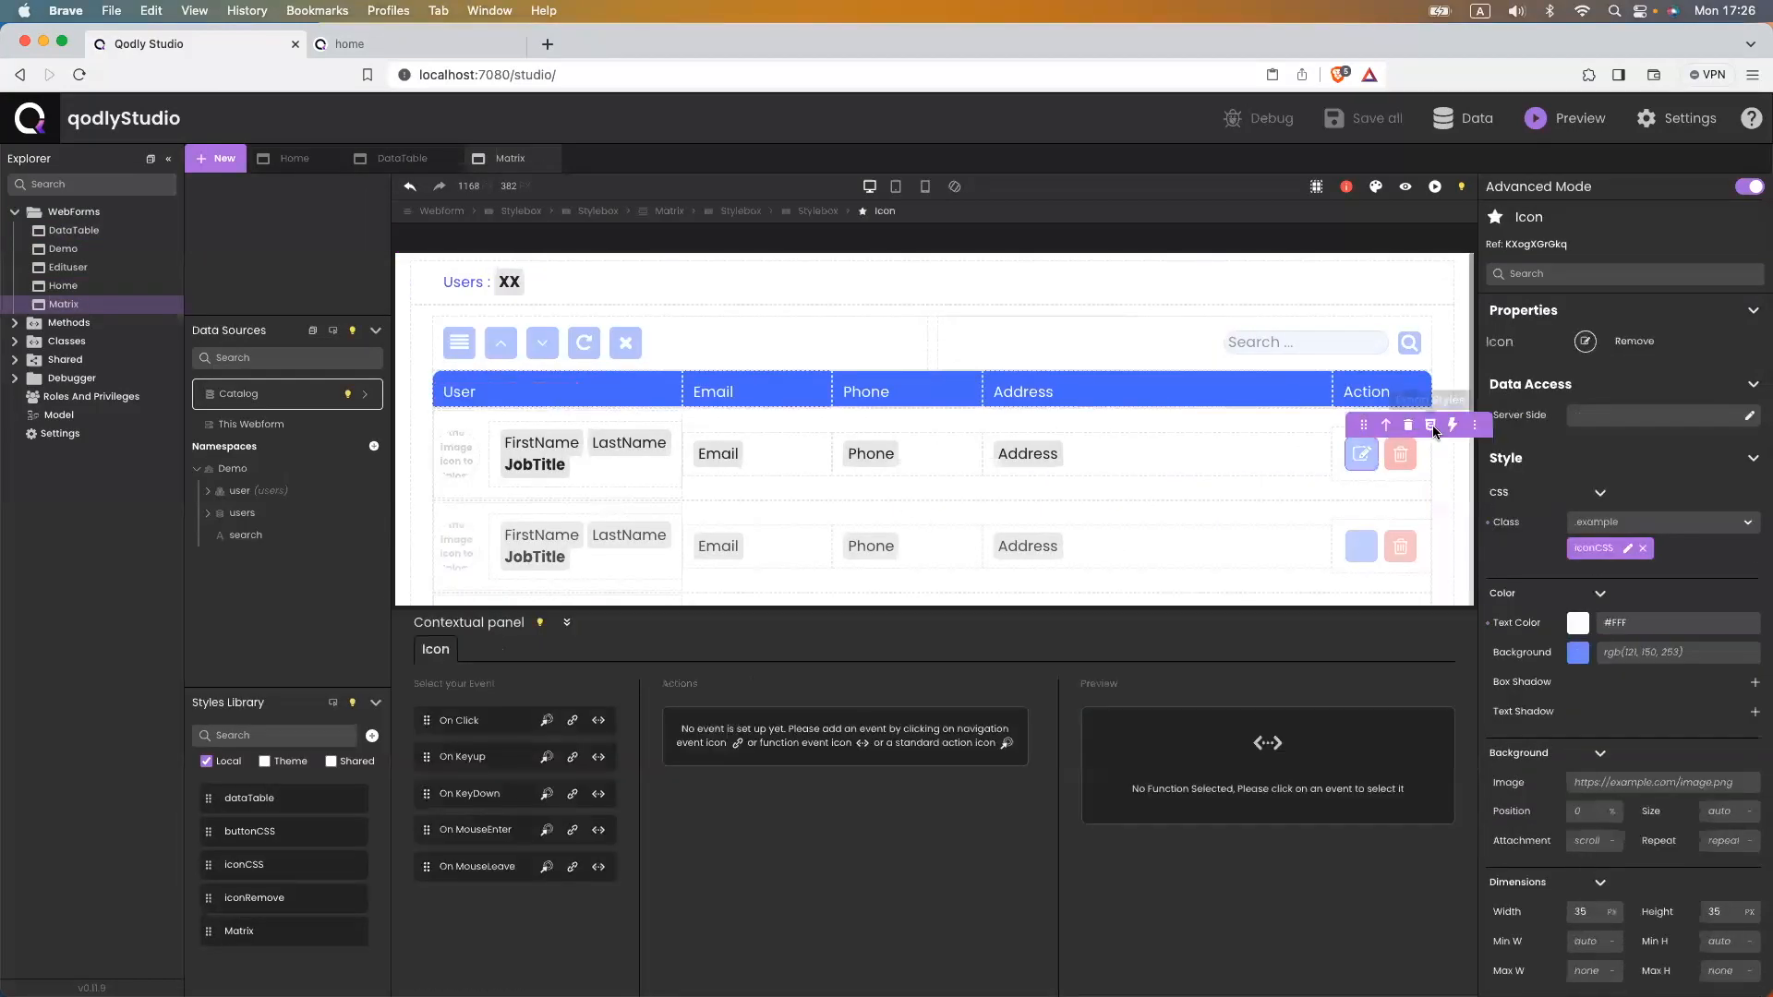
{"action": "left_click", "coordinate": [596, 722]}
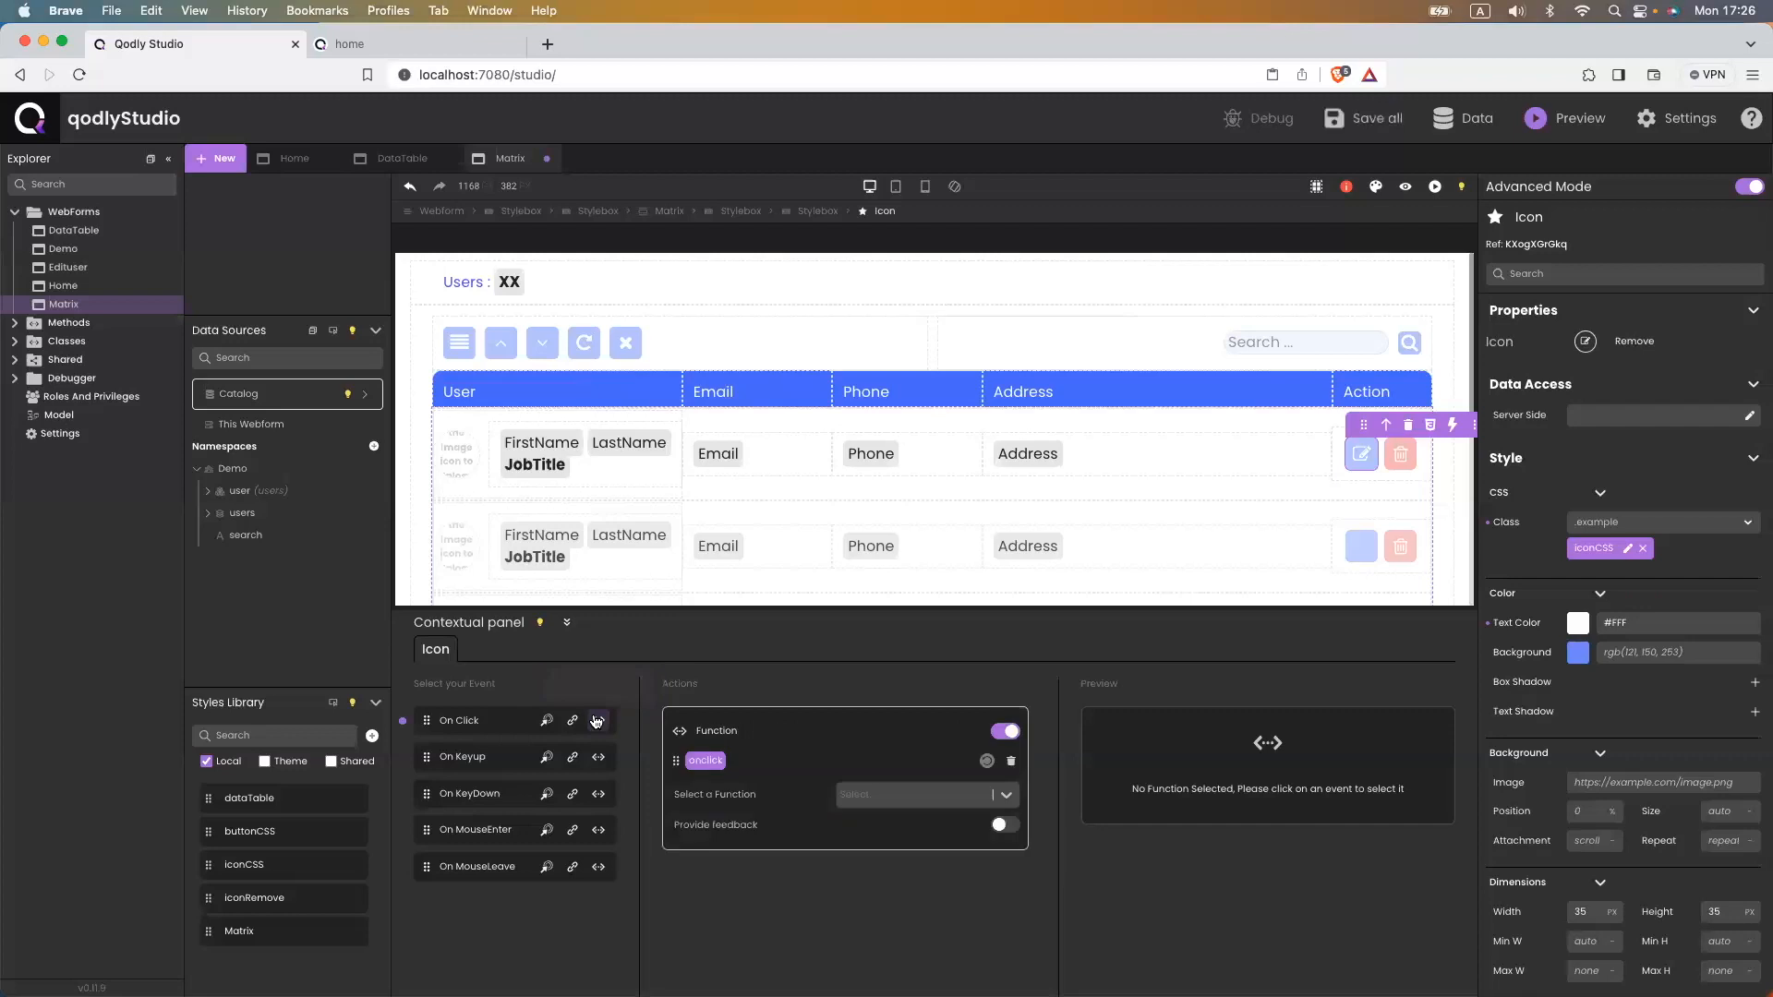
{"action": "left_click", "coordinate": [892, 796]}
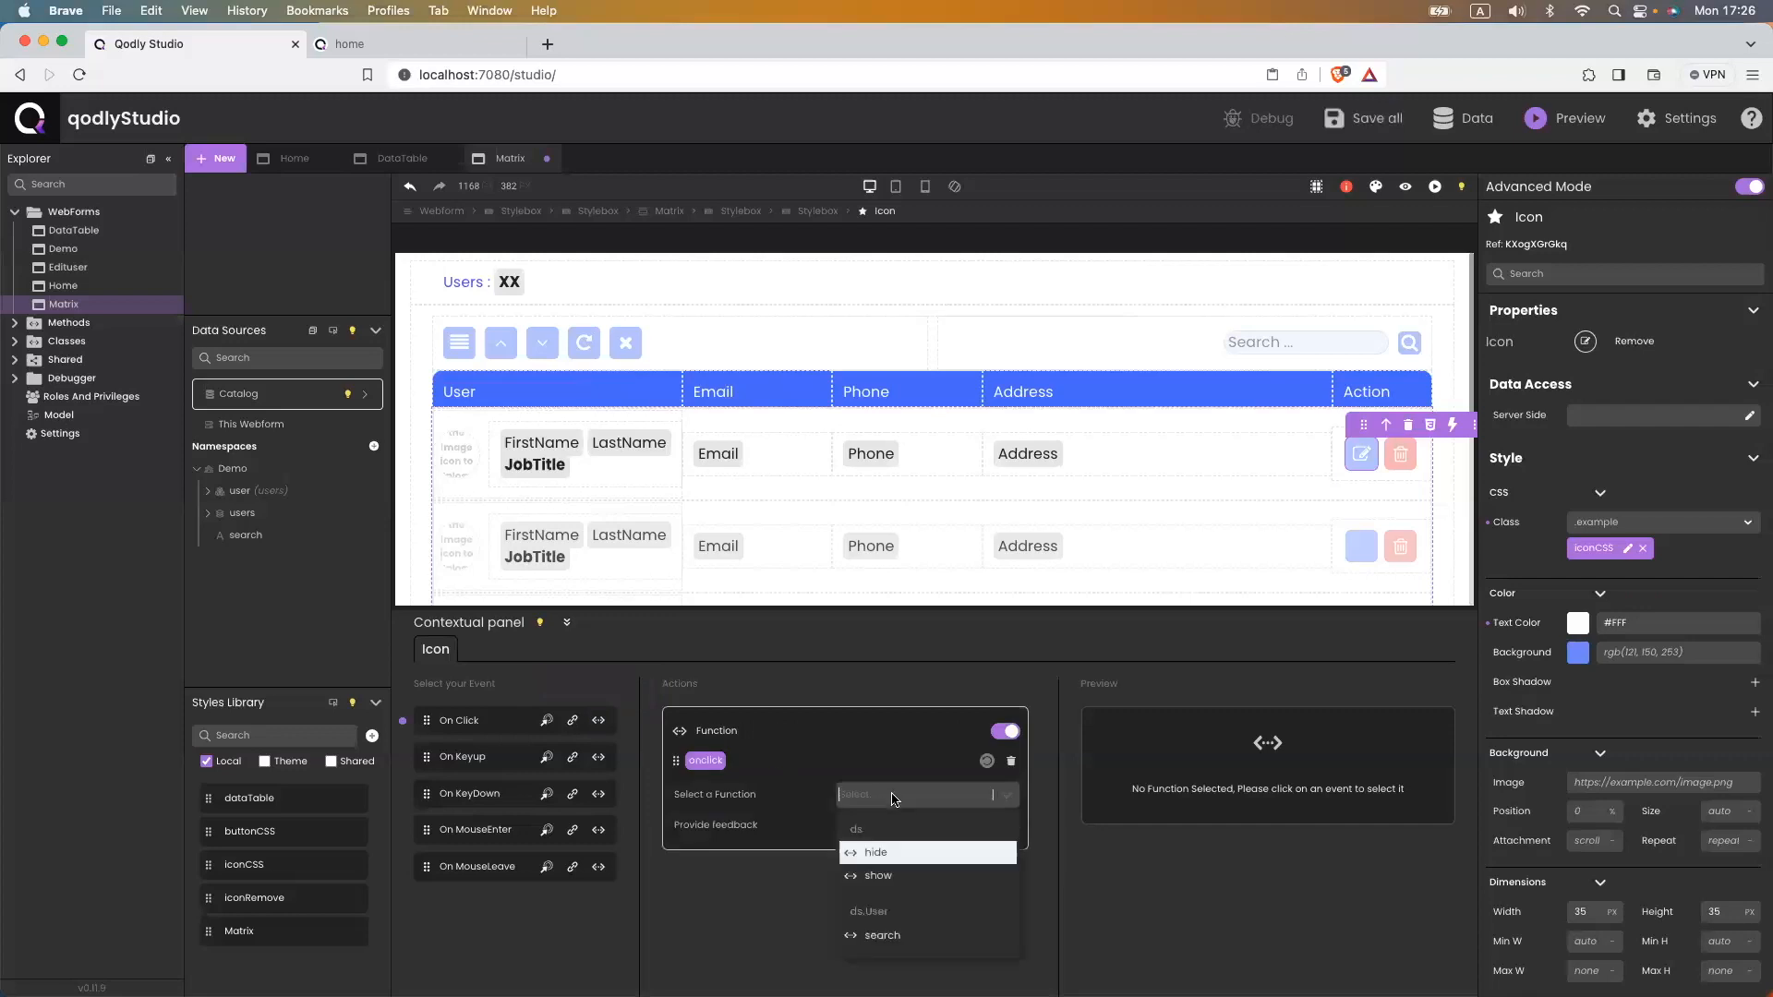
{"action": "left_click", "coordinate": [886, 880]}
{"action": "left_click", "coordinate": [699, 824]}
{"action": "left_click", "coordinate": [881, 824]}
{"action": "key", "text": "super+v"}
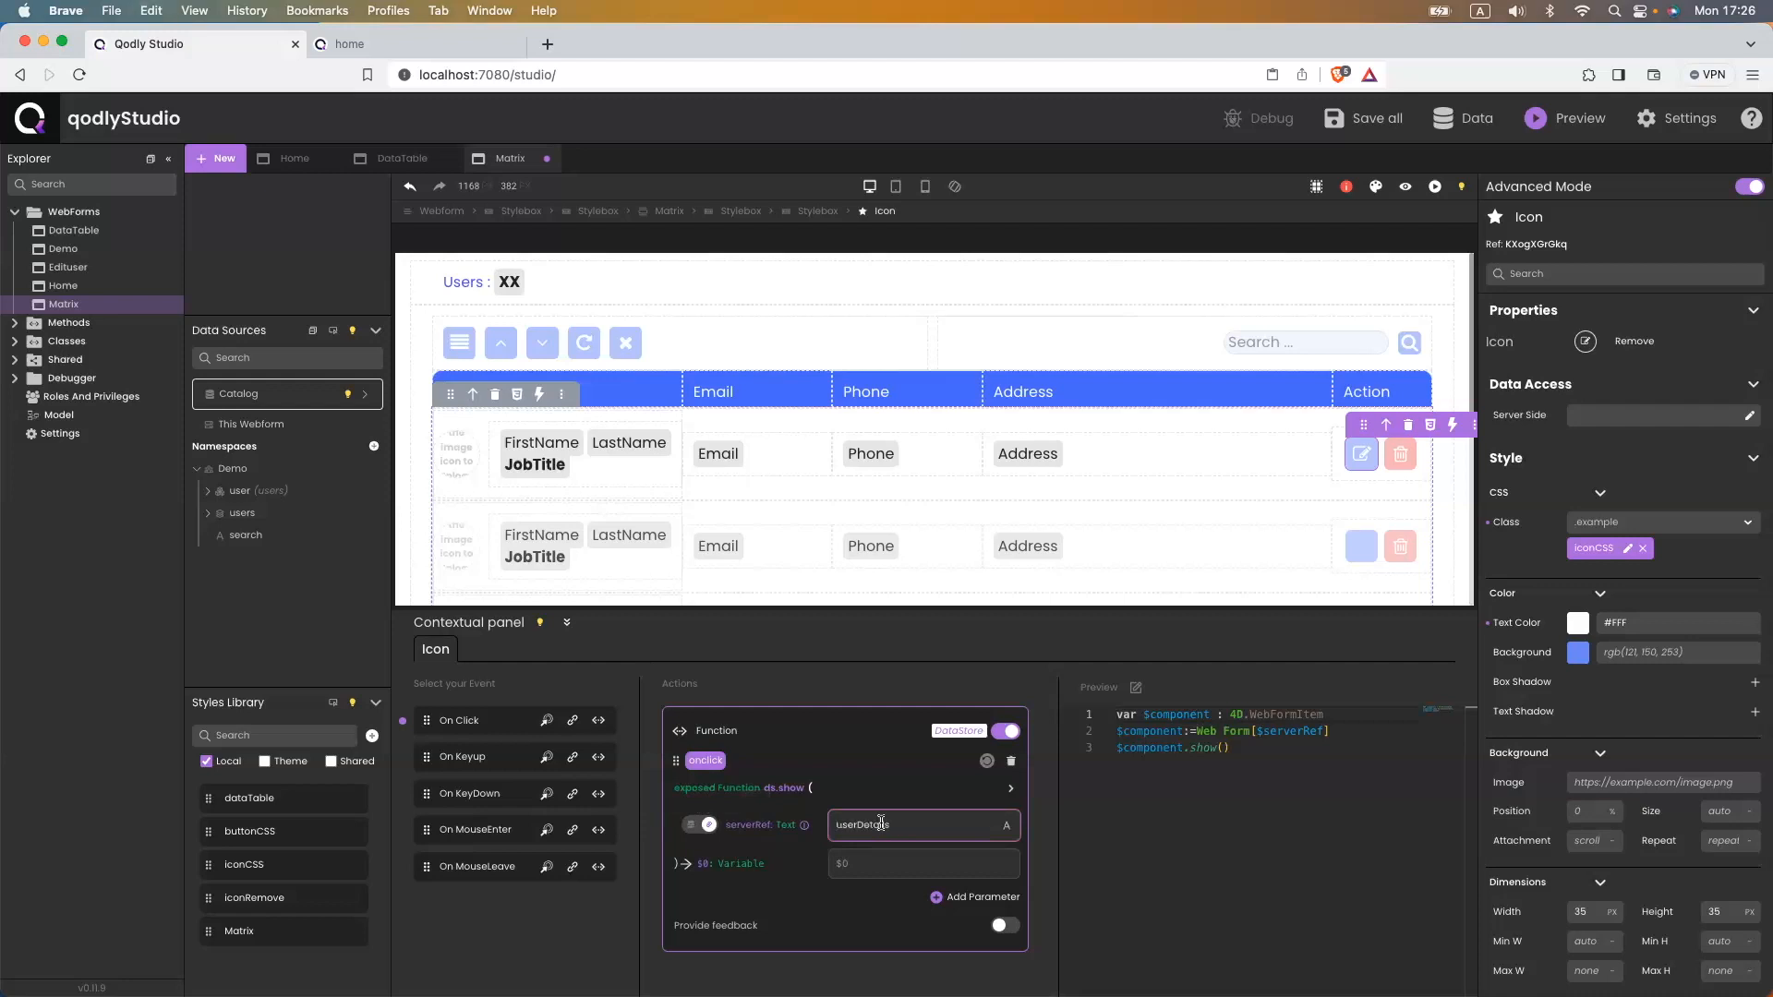
{"action": "key", "text": "super+s"}
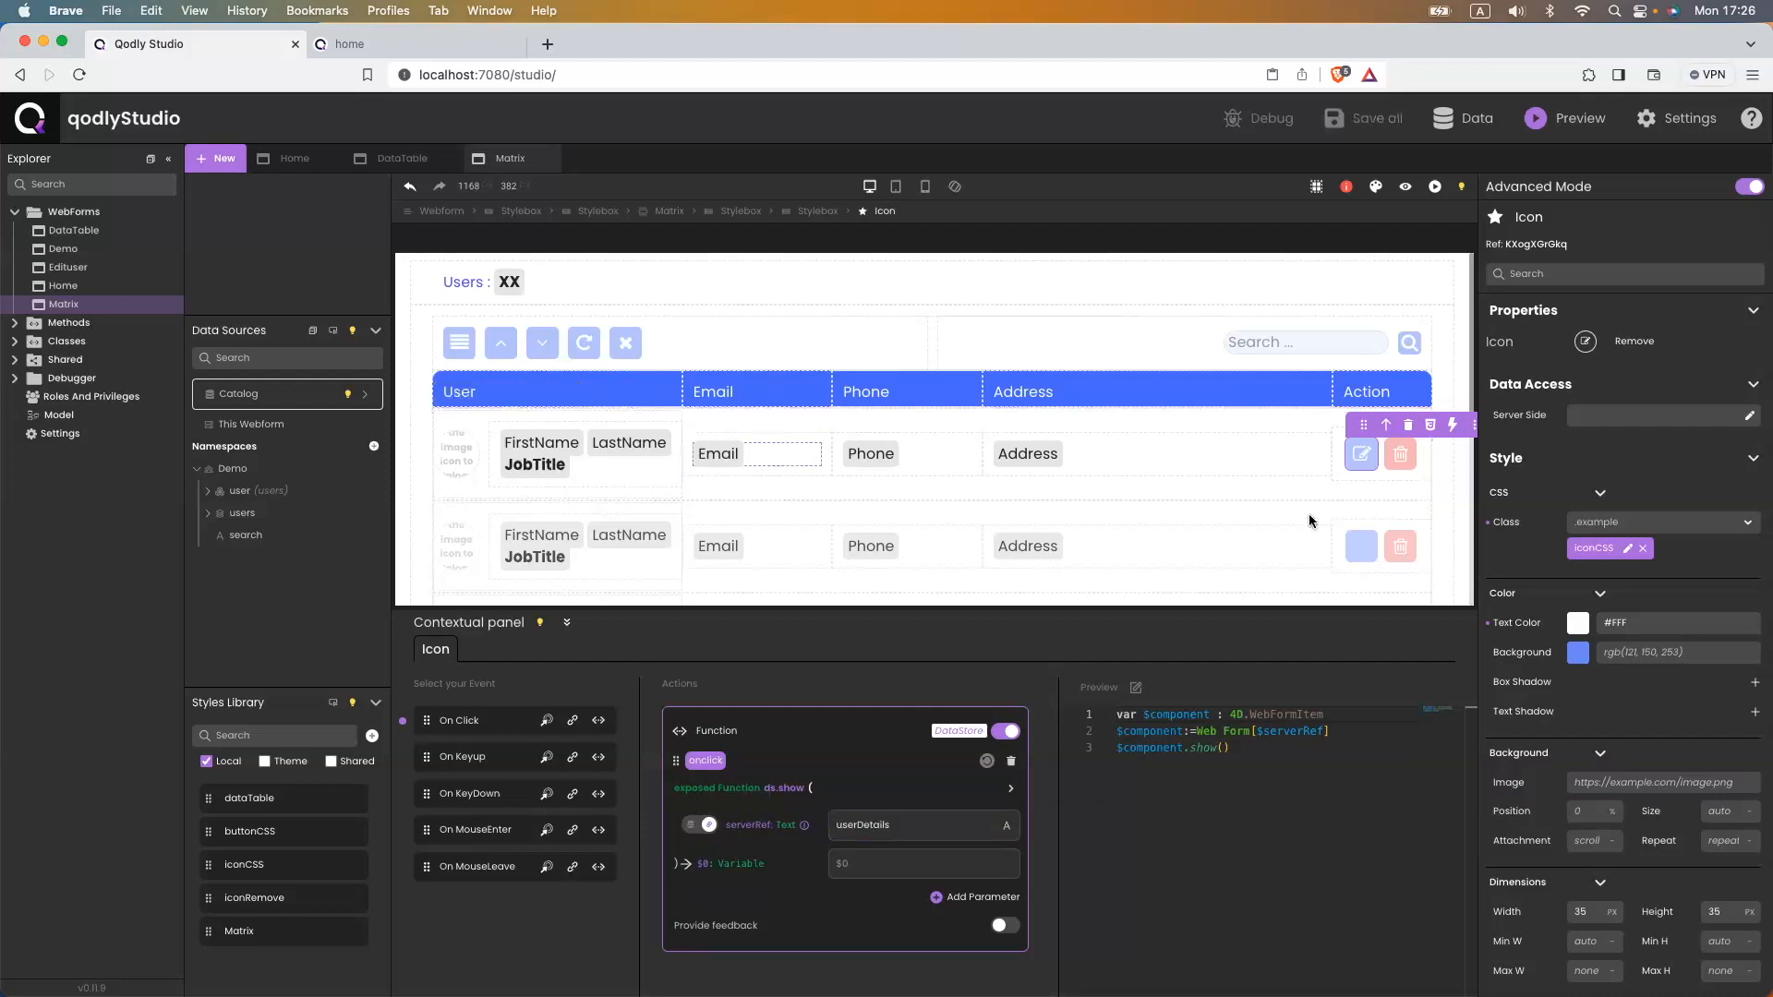
{"action": "left_click", "coordinate": [1394, 462]}
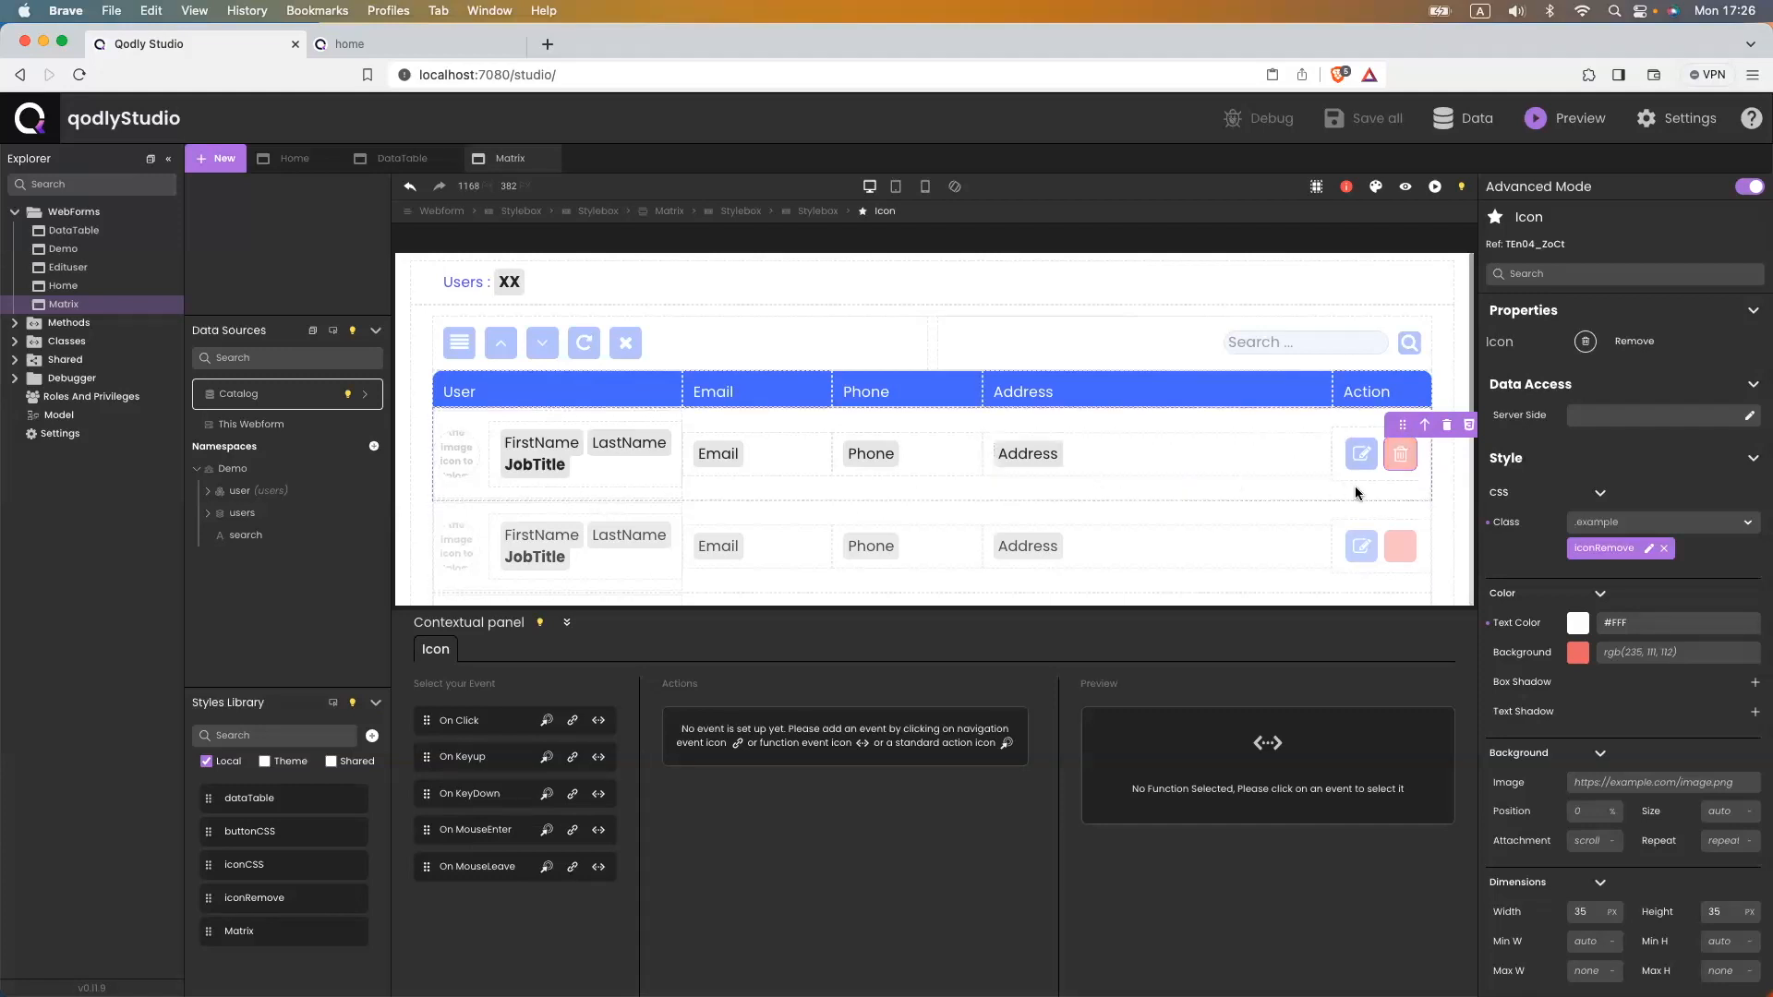
- Give the remove icon an On Click Drop action on the user datasource with feedback, and save
{"action": "left_click", "coordinate": [546, 722]}
{"action": "left_click", "coordinate": [926, 797]}
{"action": "type", "text": "user"}
{"action": "key", "text": "Down"}
{"action": "key", "text": "Down"}
{"action": "key", "text": "Return"}
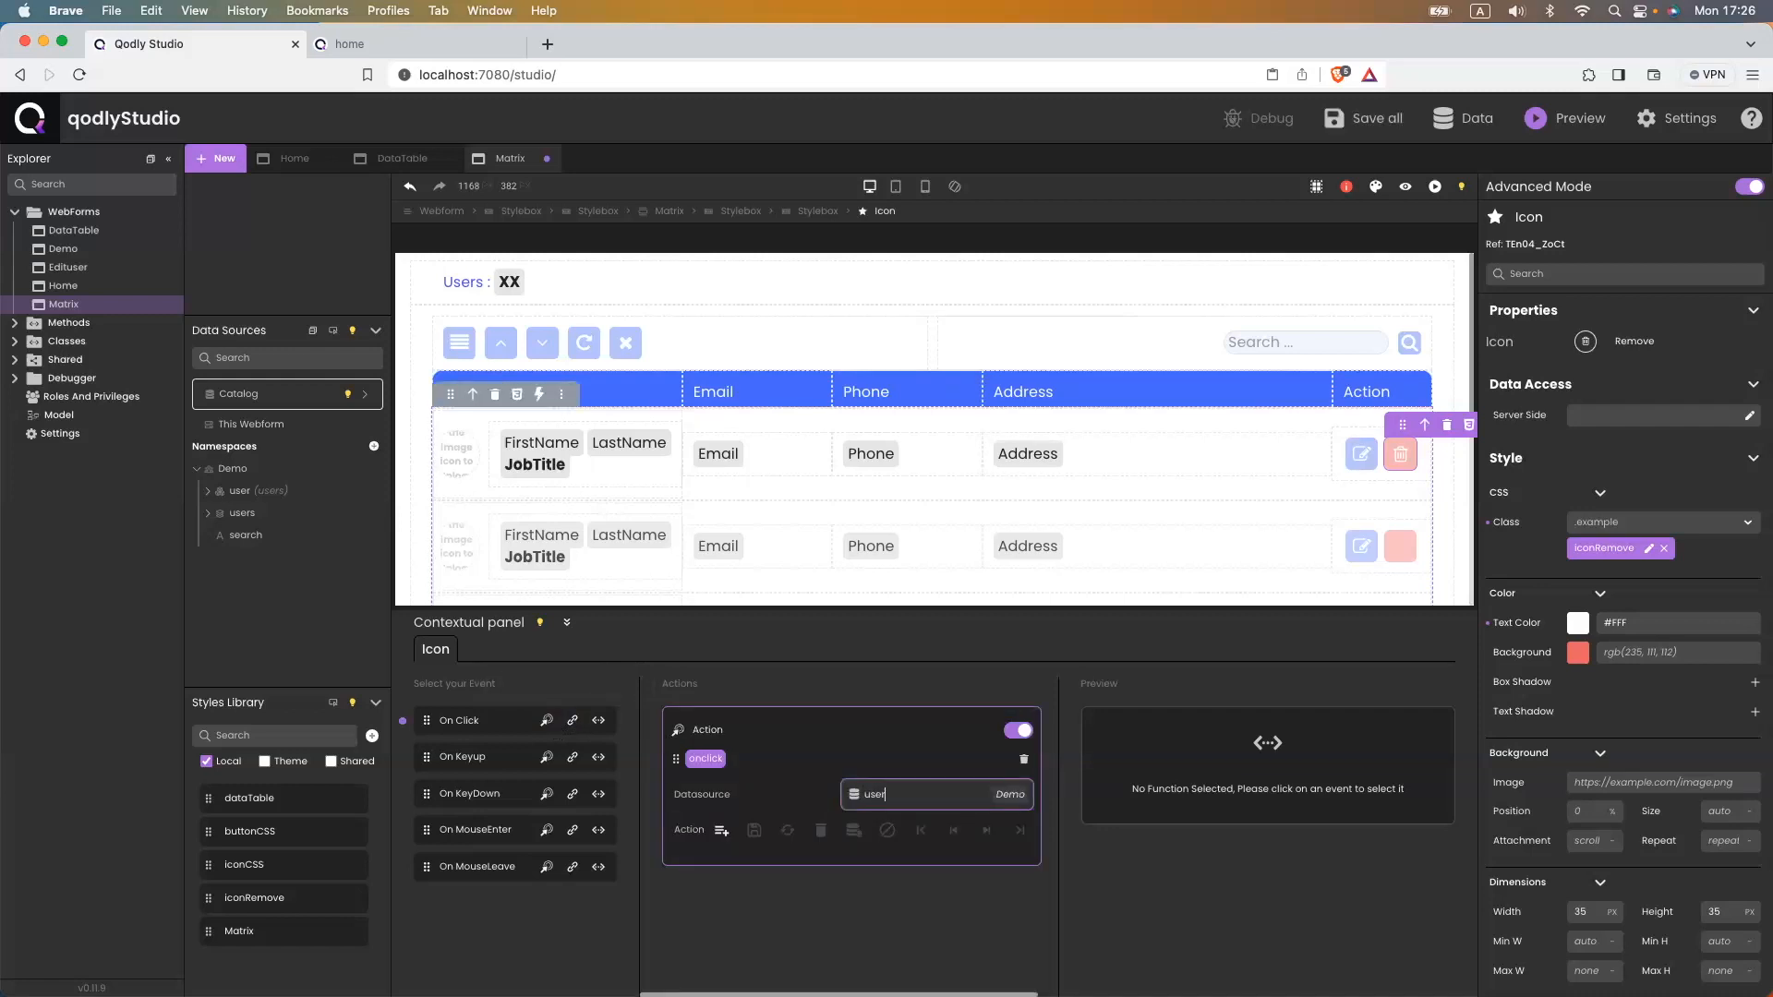
{"action": "left_click", "coordinate": [820, 830]}
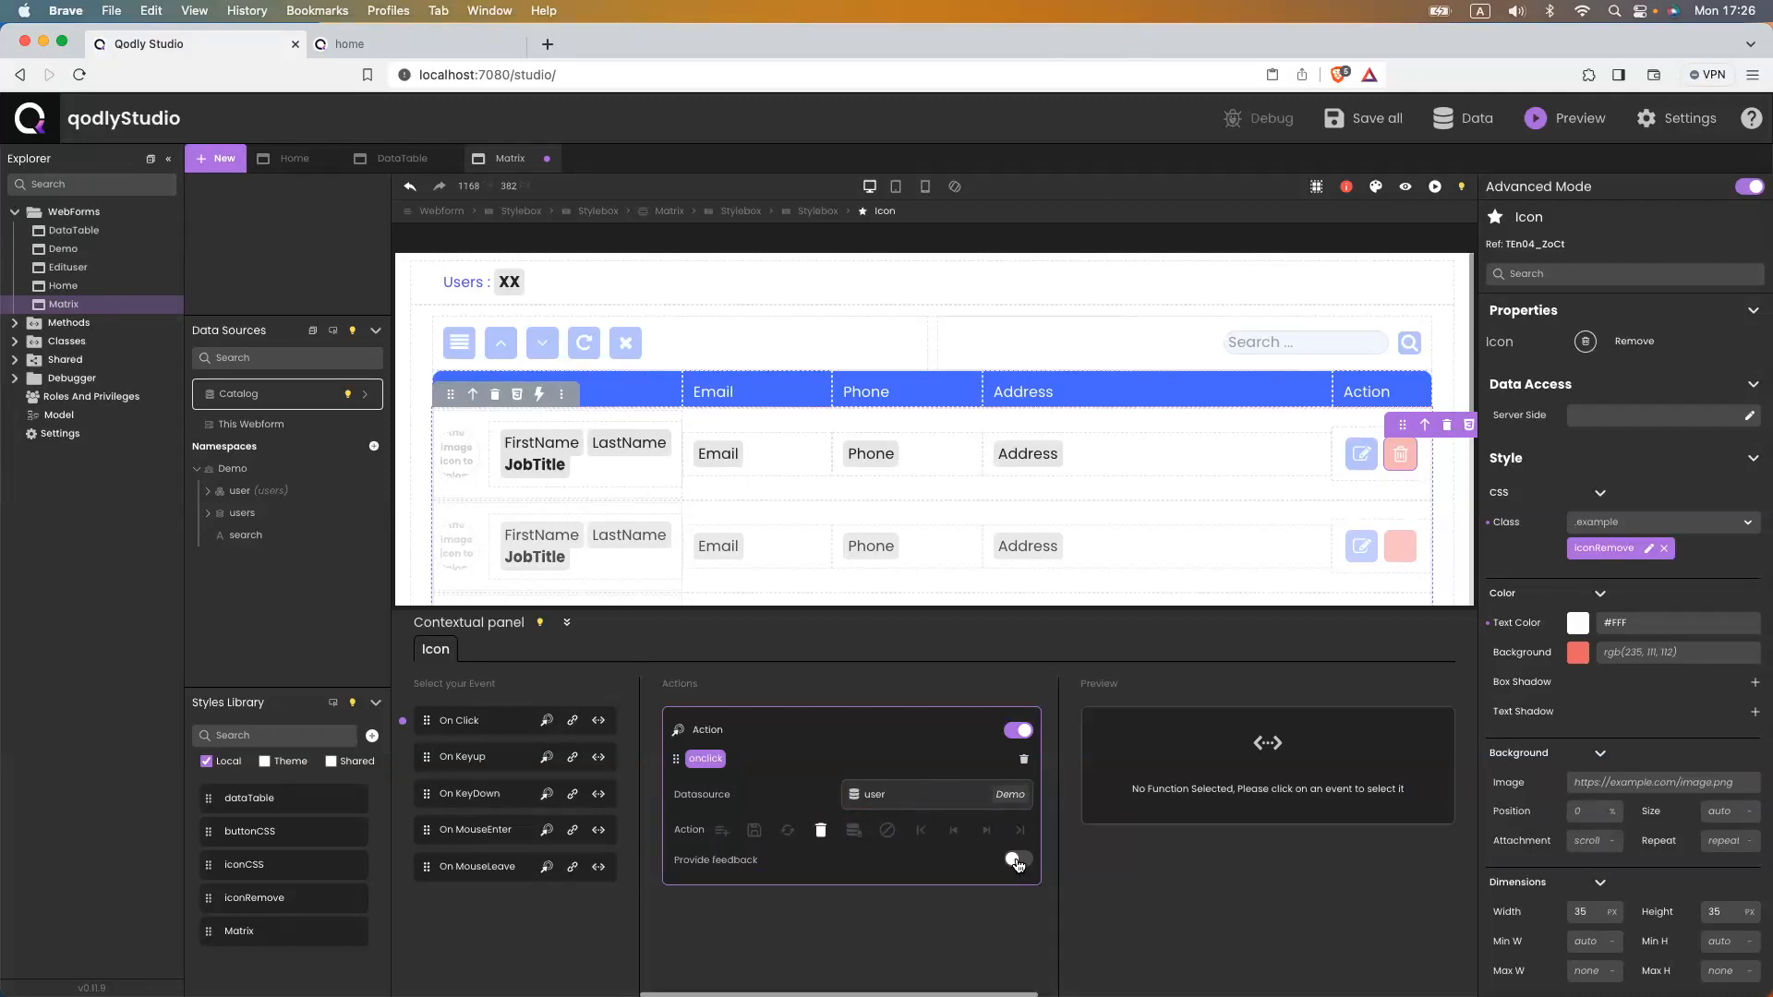
{"action": "left_click", "coordinate": [1018, 860]}
{"action": "key", "text": "super+s"}
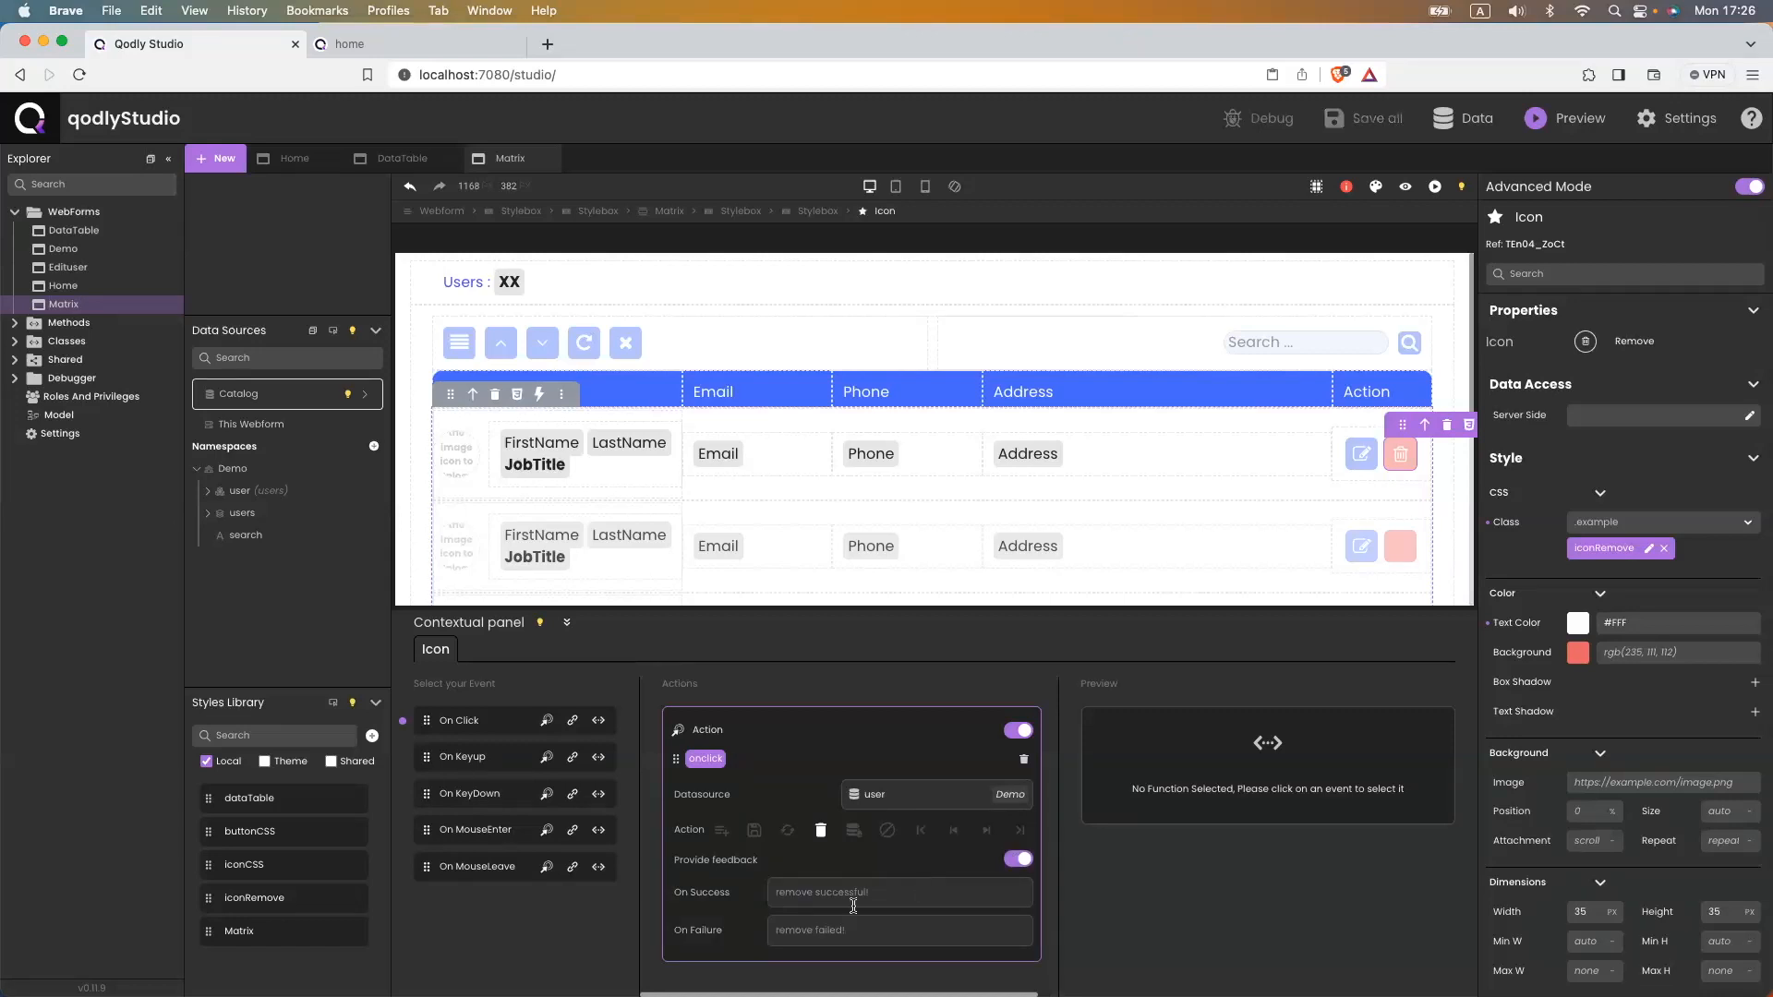
- Reload the home page preview
{"action": "left_click", "coordinate": [368, 44]}
{"action": "left_click", "coordinate": [447, 74]}
{"action": "key", "text": "Return"}
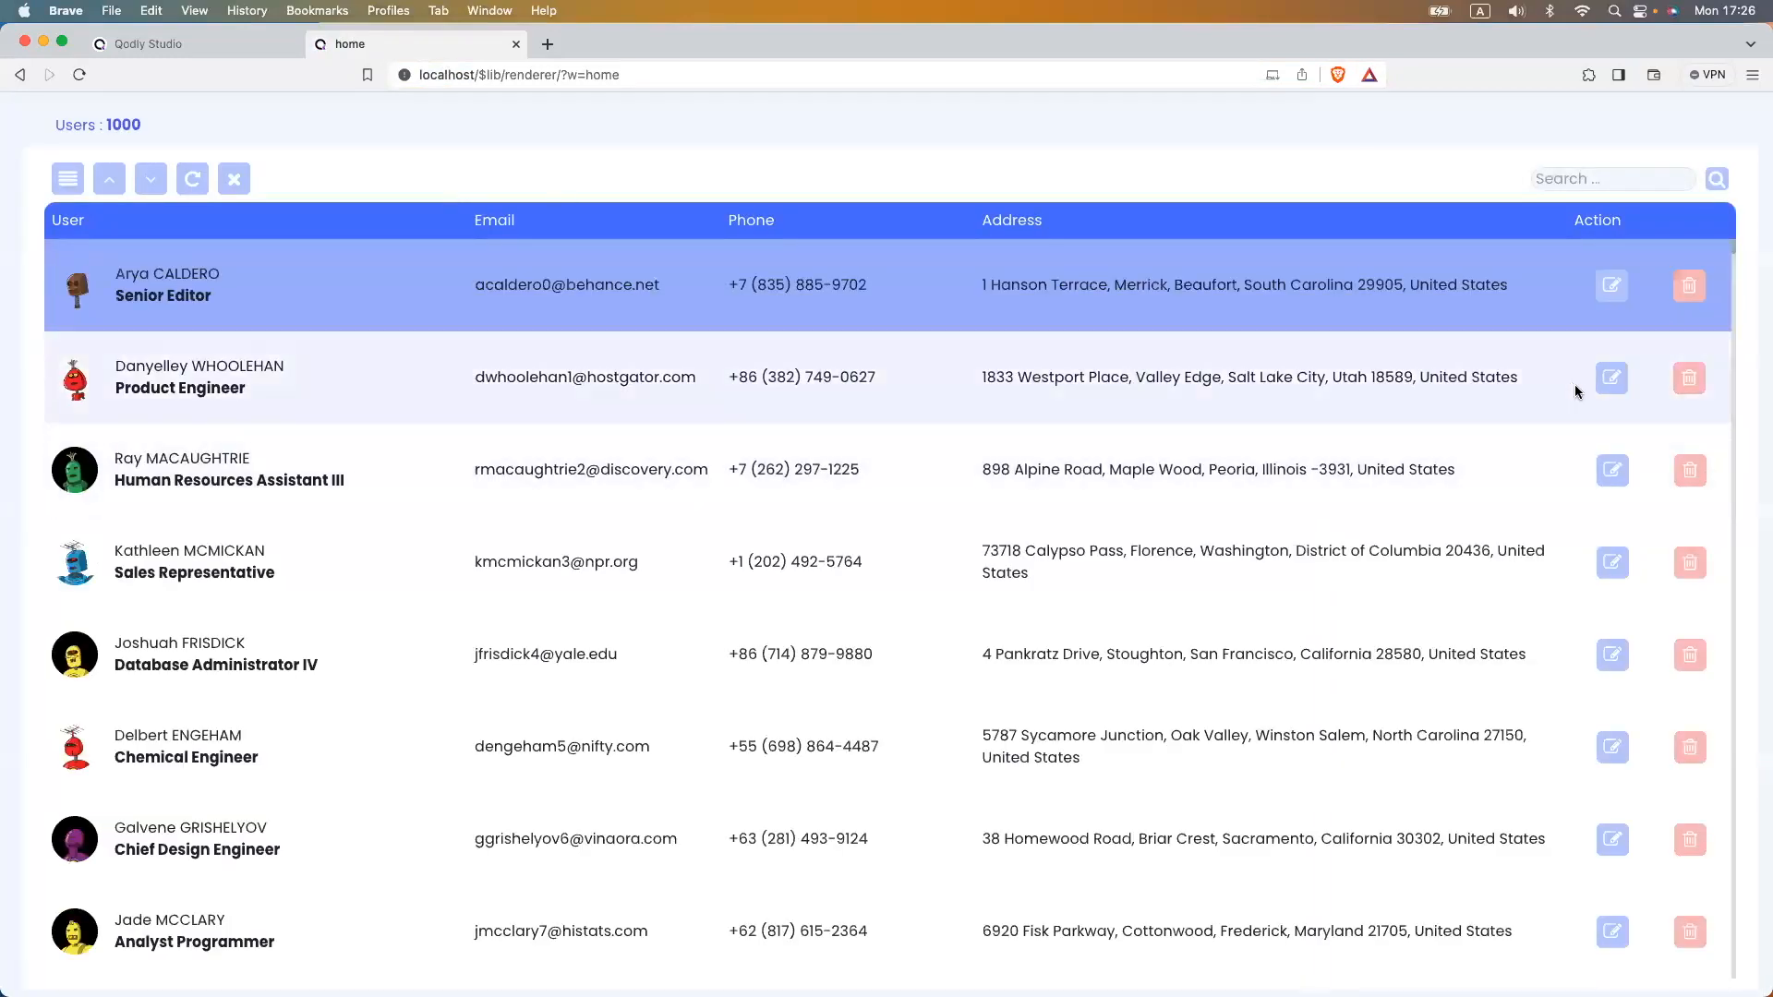
- Open several users' details in the preview's edit panel to check them
{"action": "left_click", "coordinate": [1611, 378]}
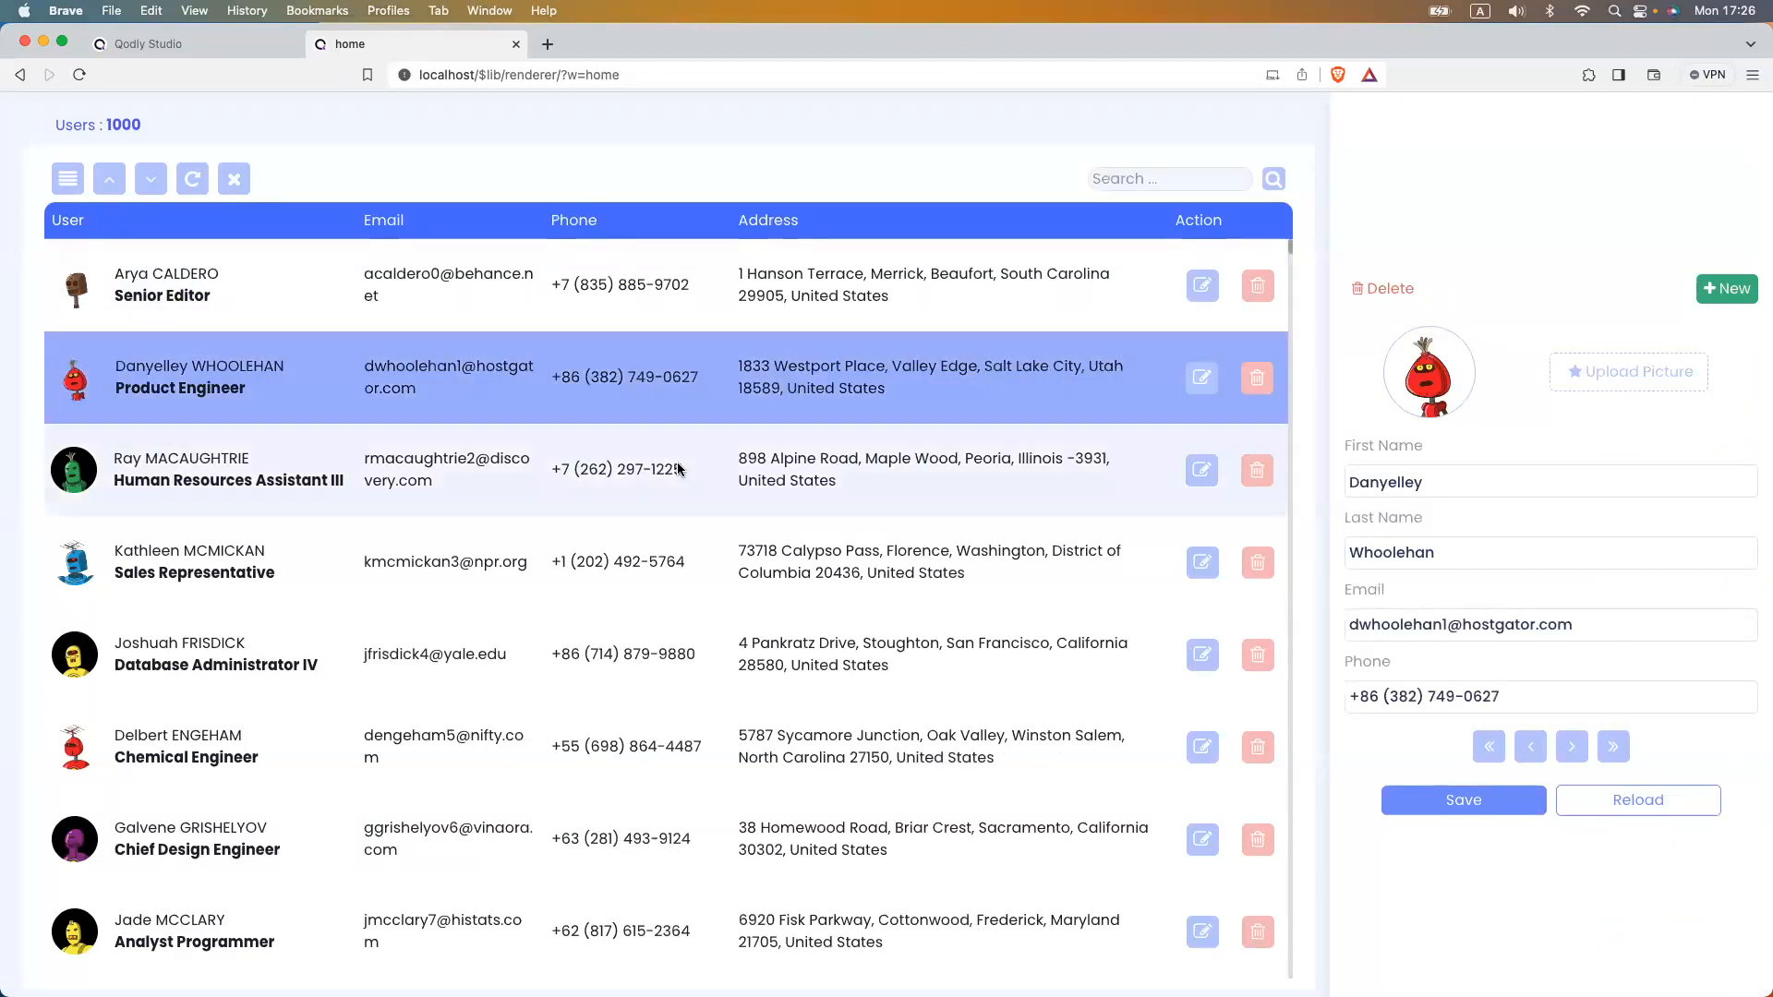
{"action": "left_click", "coordinate": [673, 467]}
{"action": "left_click", "coordinate": [662, 570]}
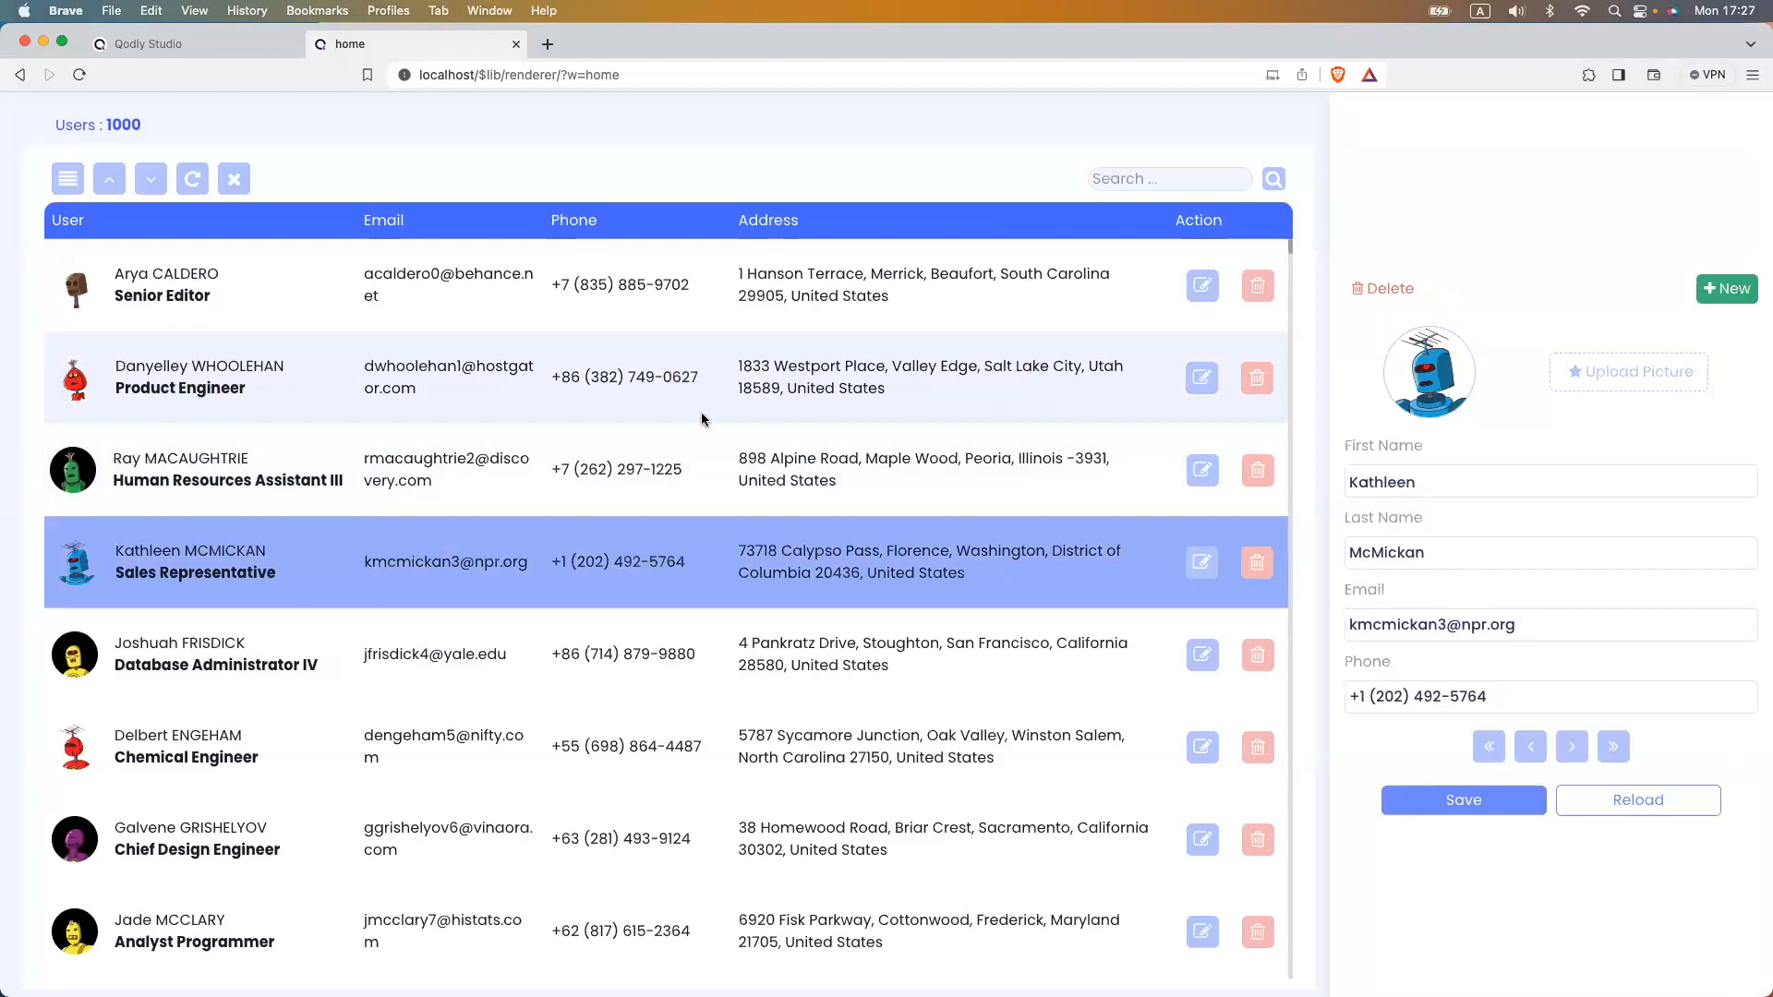
{"action": "left_click", "coordinate": [701, 418]}
{"action": "left_click", "coordinate": [593, 311]}
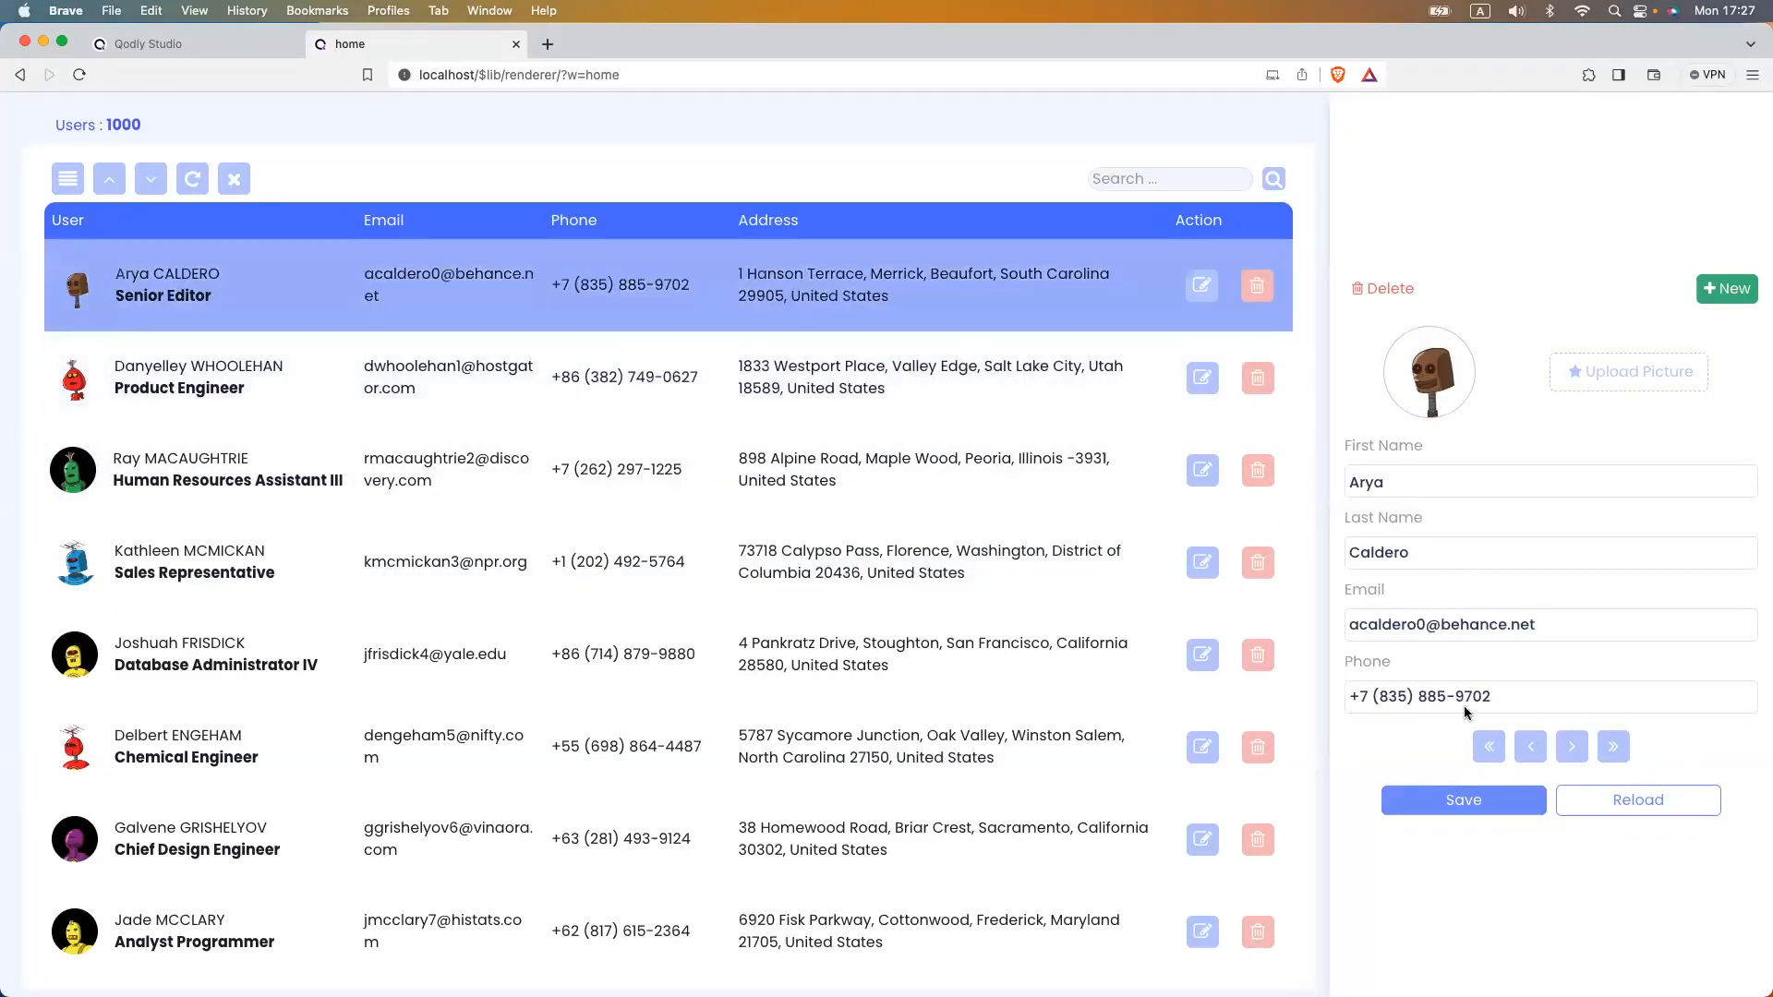
- Add a new user with a first name, last name and email, and save it
{"action": "left_click", "coordinate": [1727, 291]}
{"action": "left_click", "coordinate": [1414, 483]}
{"action": "type", "text": "A"}
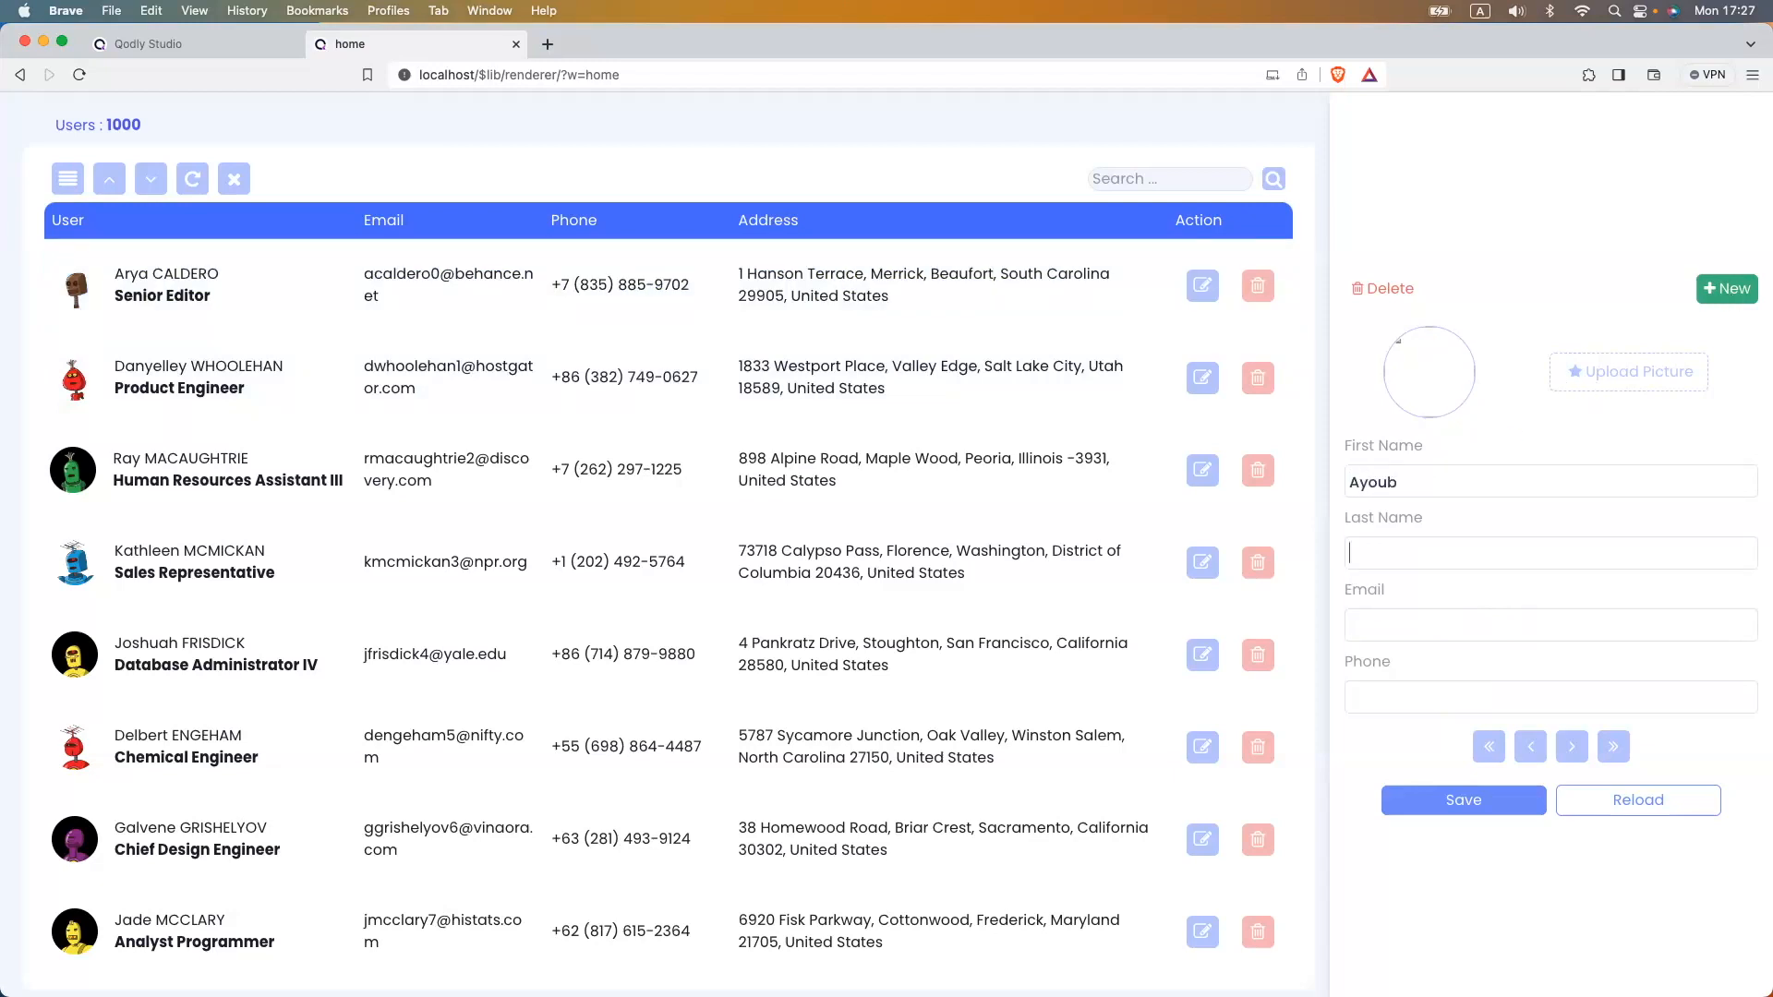
{"action": "key", "text": "Tab"}
{"action": "type", "text": "Met"}
{"action": "left_click", "coordinate": [1404, 620]}
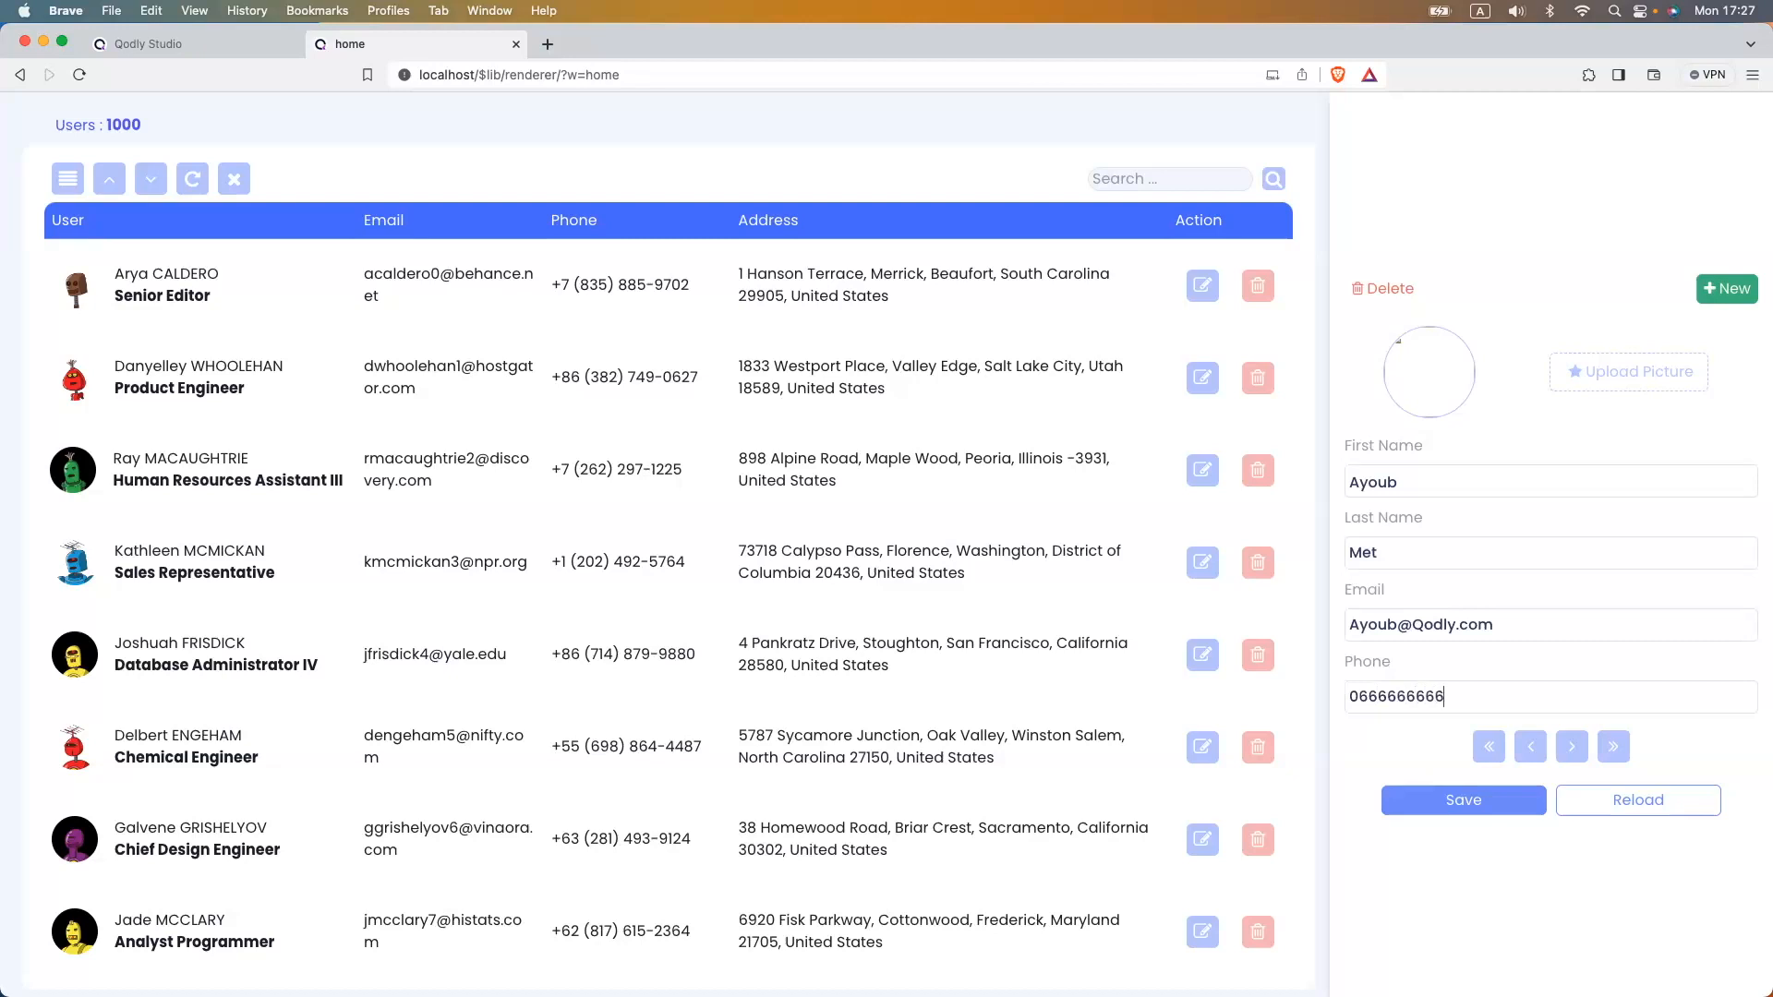
{"action": "left_click", "coordinate": [1454, 804]}
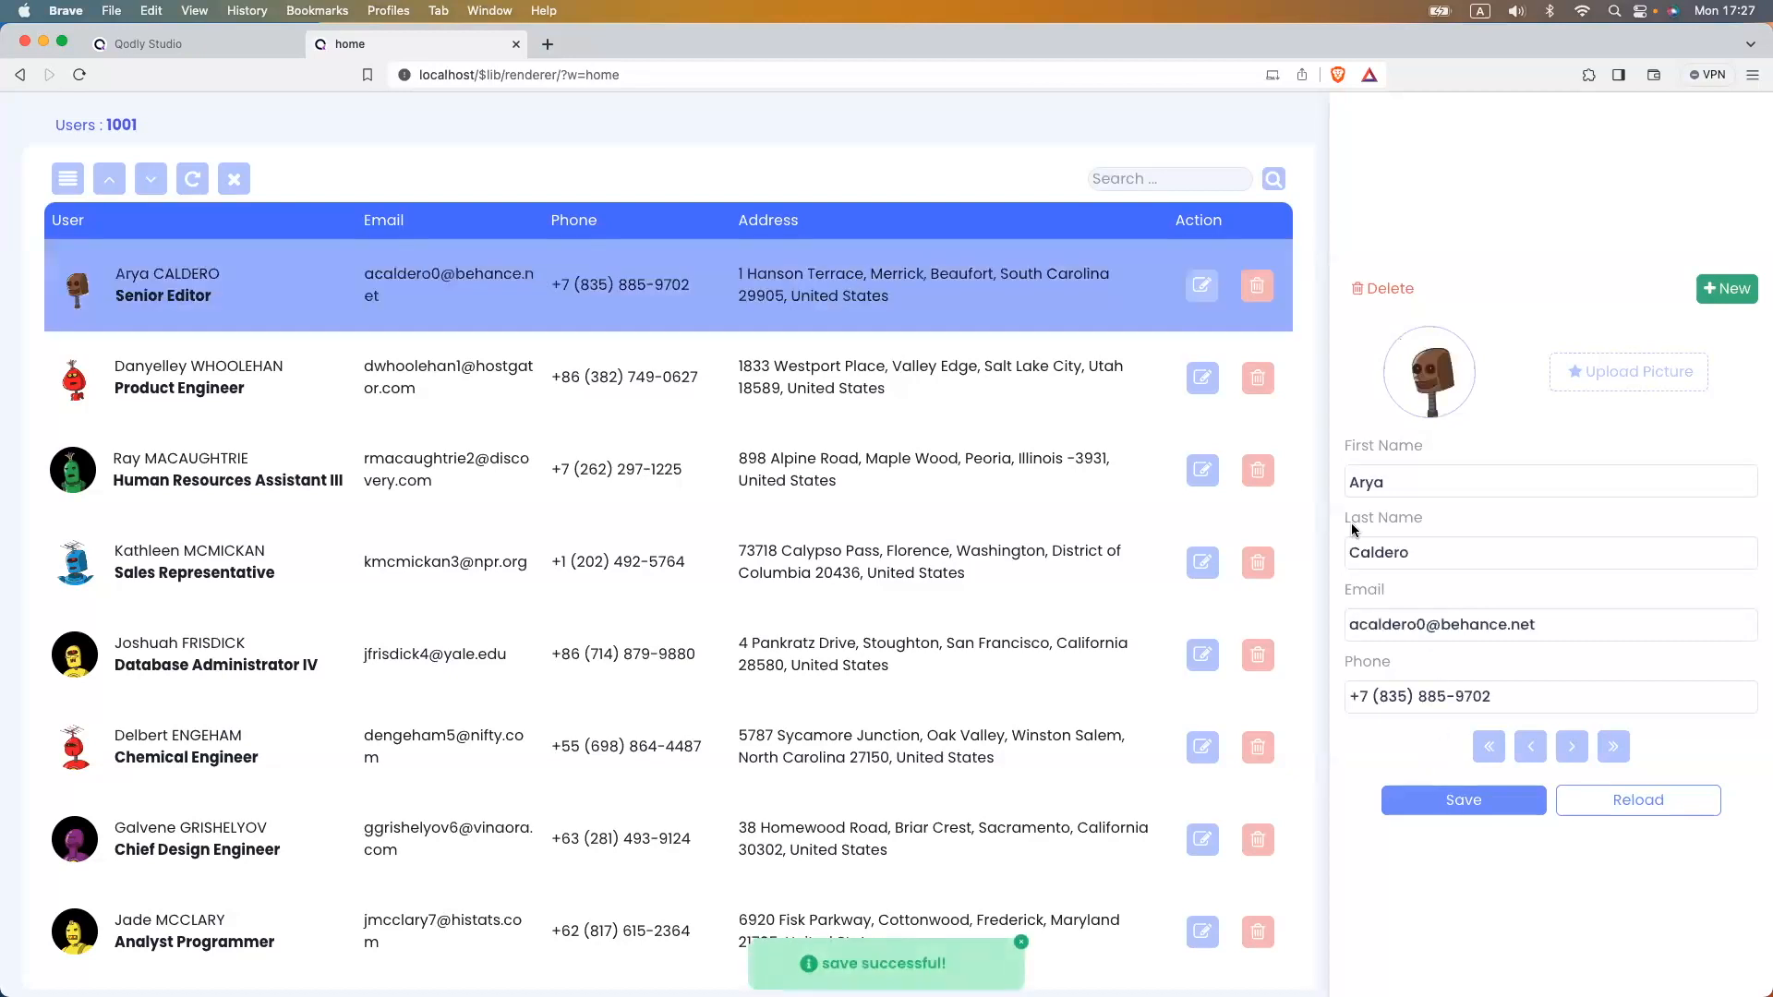
- Search for the new user, delete its record, and return to Qodly Studio
{"action": "left_click", "coordinate": [1141, 174]}
{"action": "type", "text": "Ayoub"}
{"action": "left_click", "coordinate": [1274, 178]}
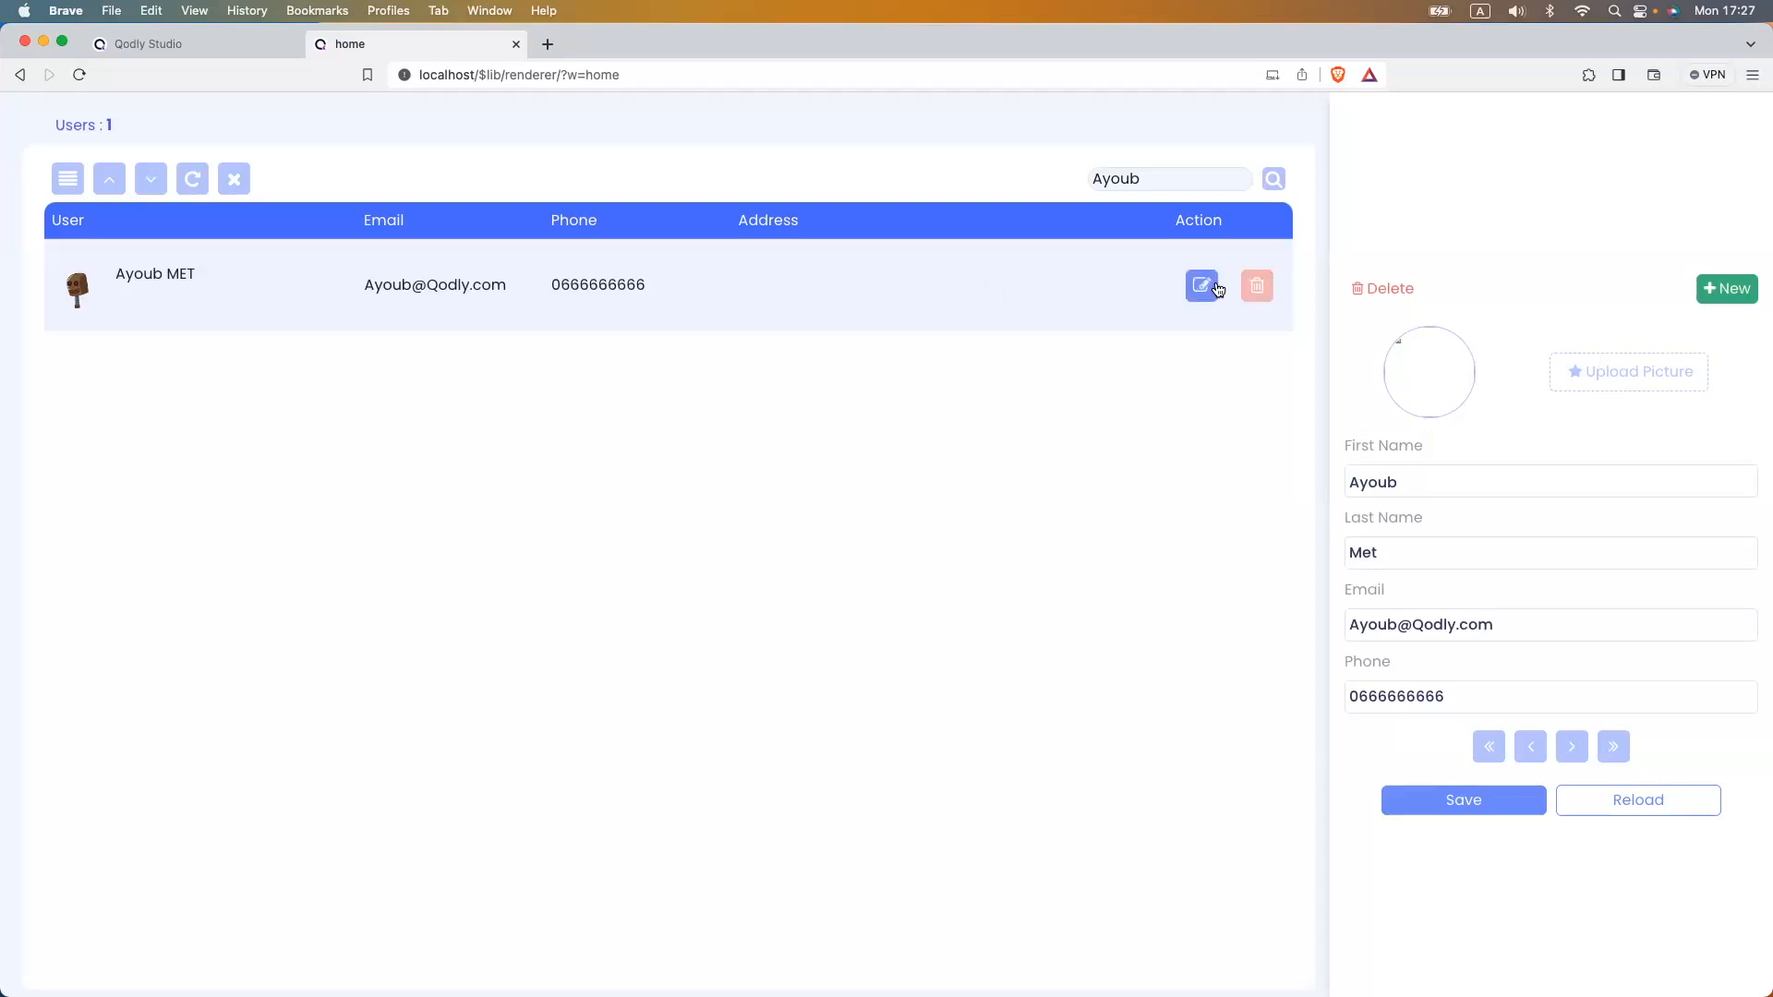
{"action": "left_click", "coordinate": [1257, 286]}
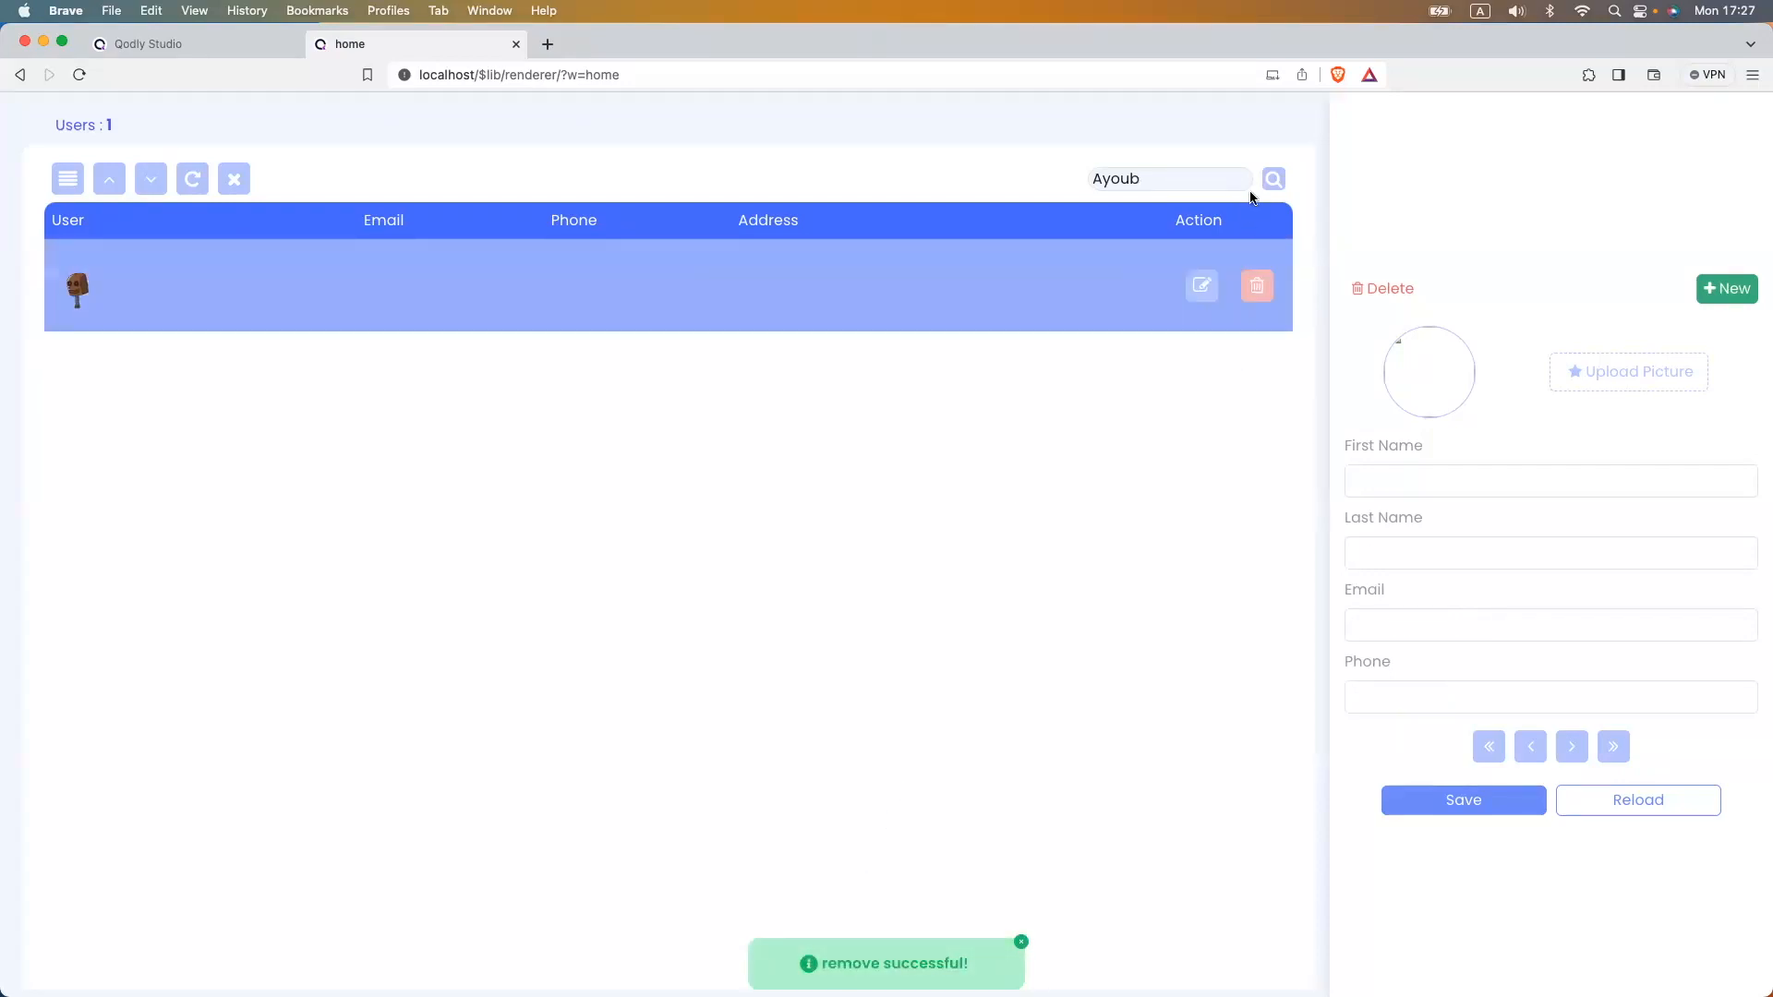
{"action": "left_click", "coordinate": [221, 44]}
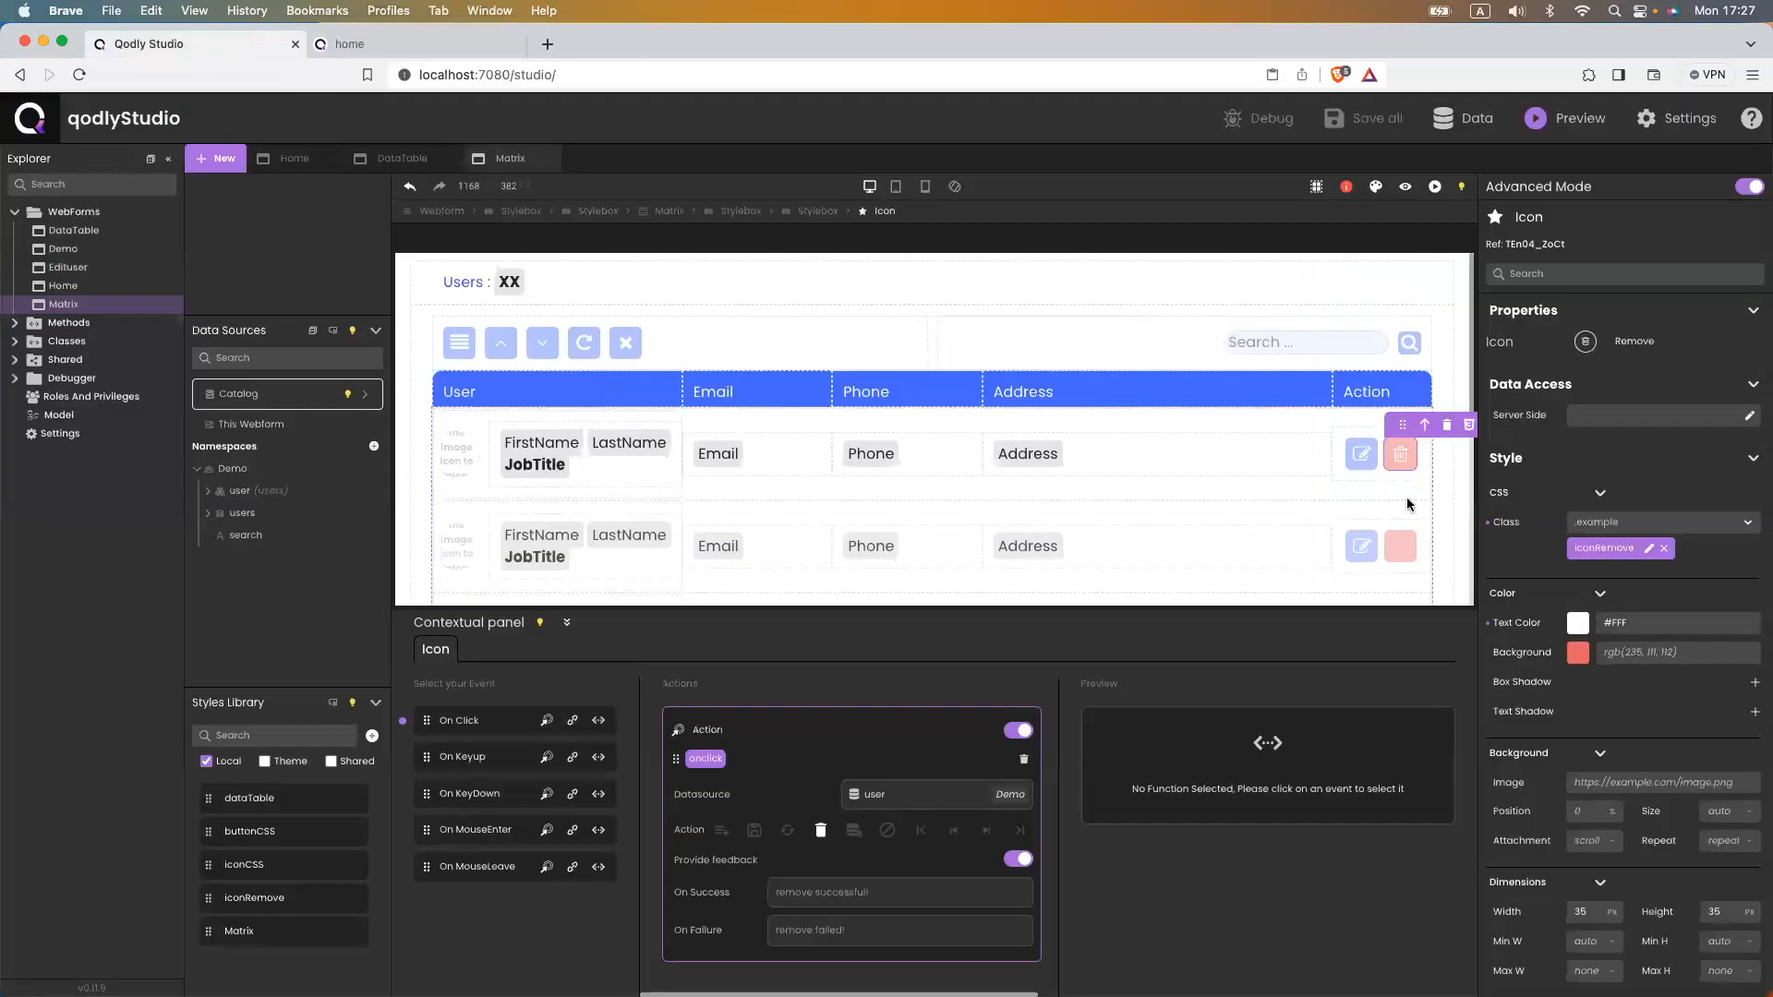
- Add a second On Click action that reloads the users datasource, save, and view the home preview
{"action": "left_click", "coordinate": [546, 720]}
{"action": "left_click", "coordinate": [901, 951]}
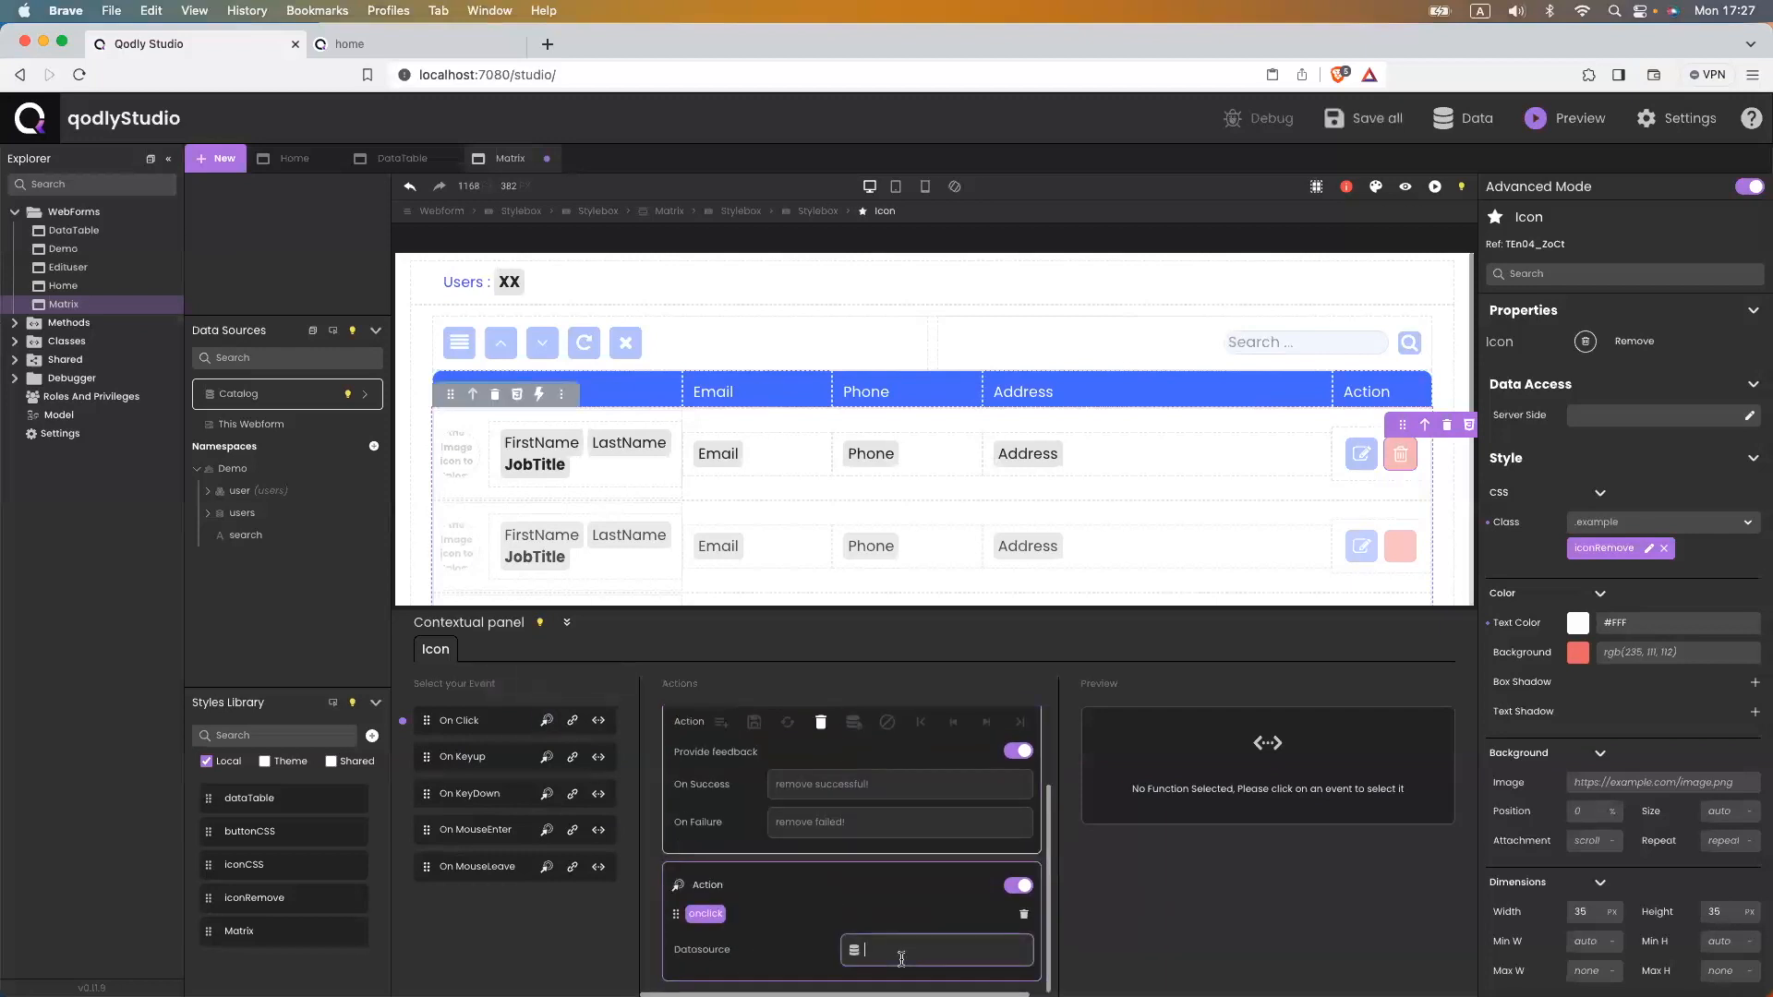
{"action": "type", "text": "use"}
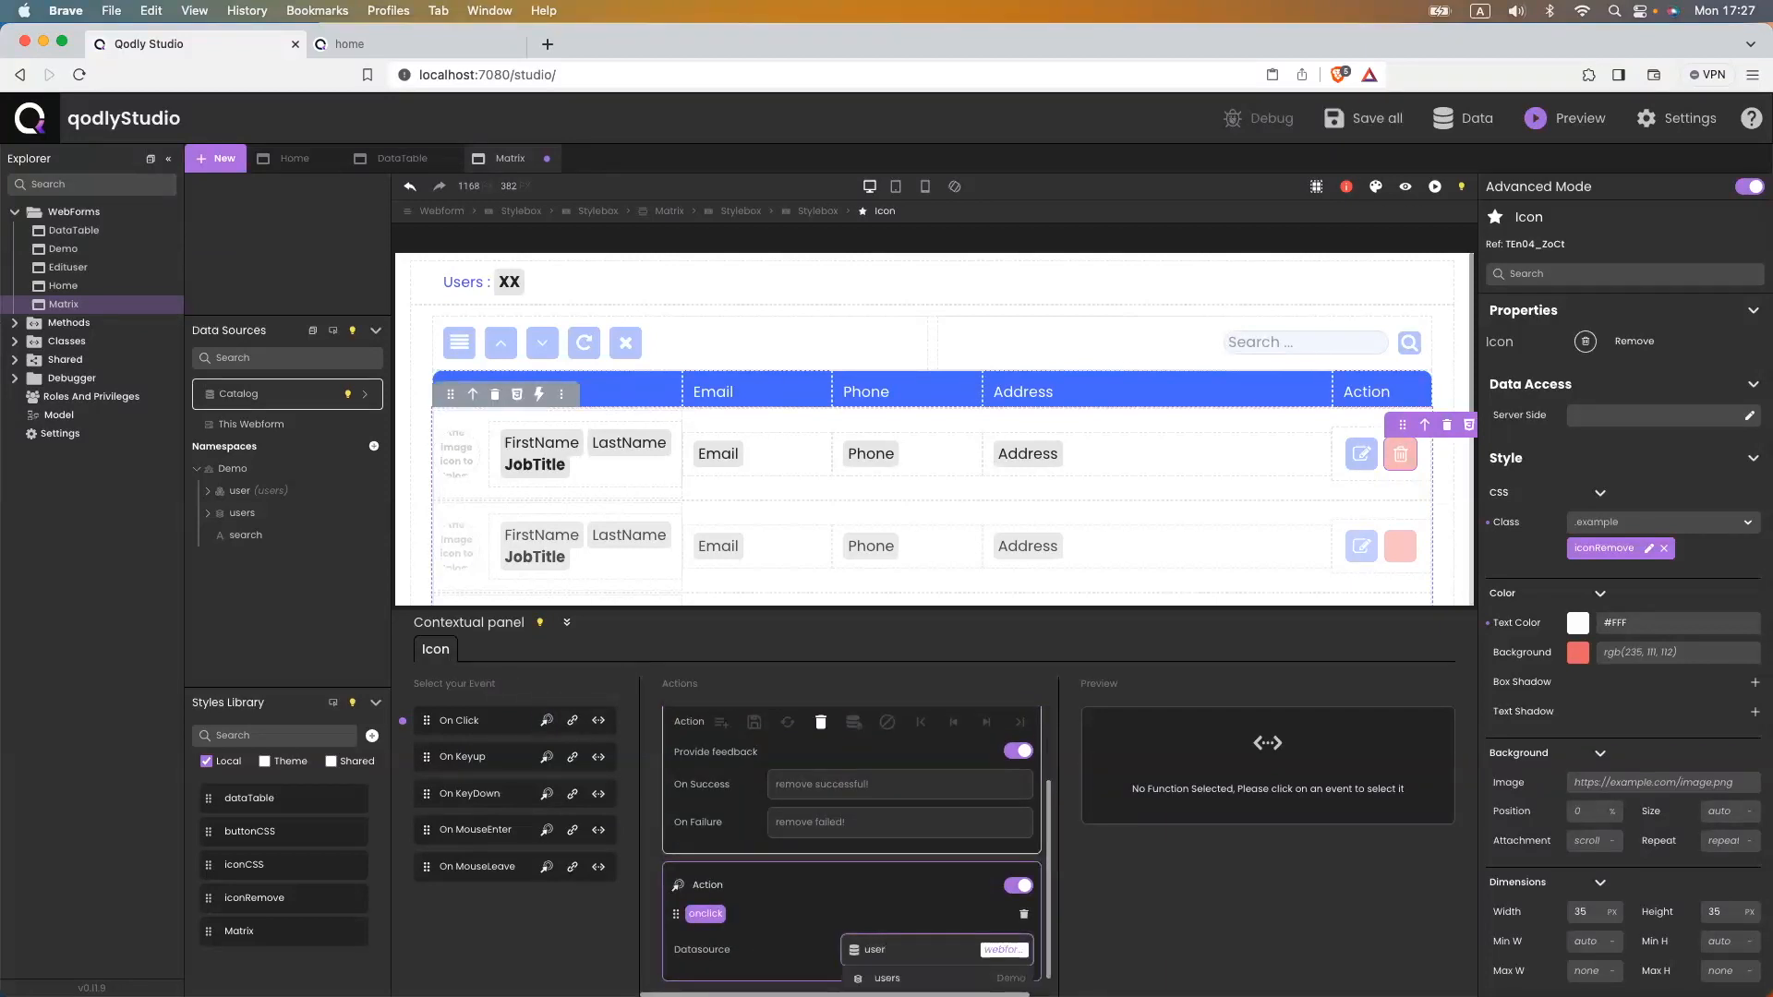
{"action": "type", "text": "r"}
{"action": "left_click", "coordinate": [890, 964]}
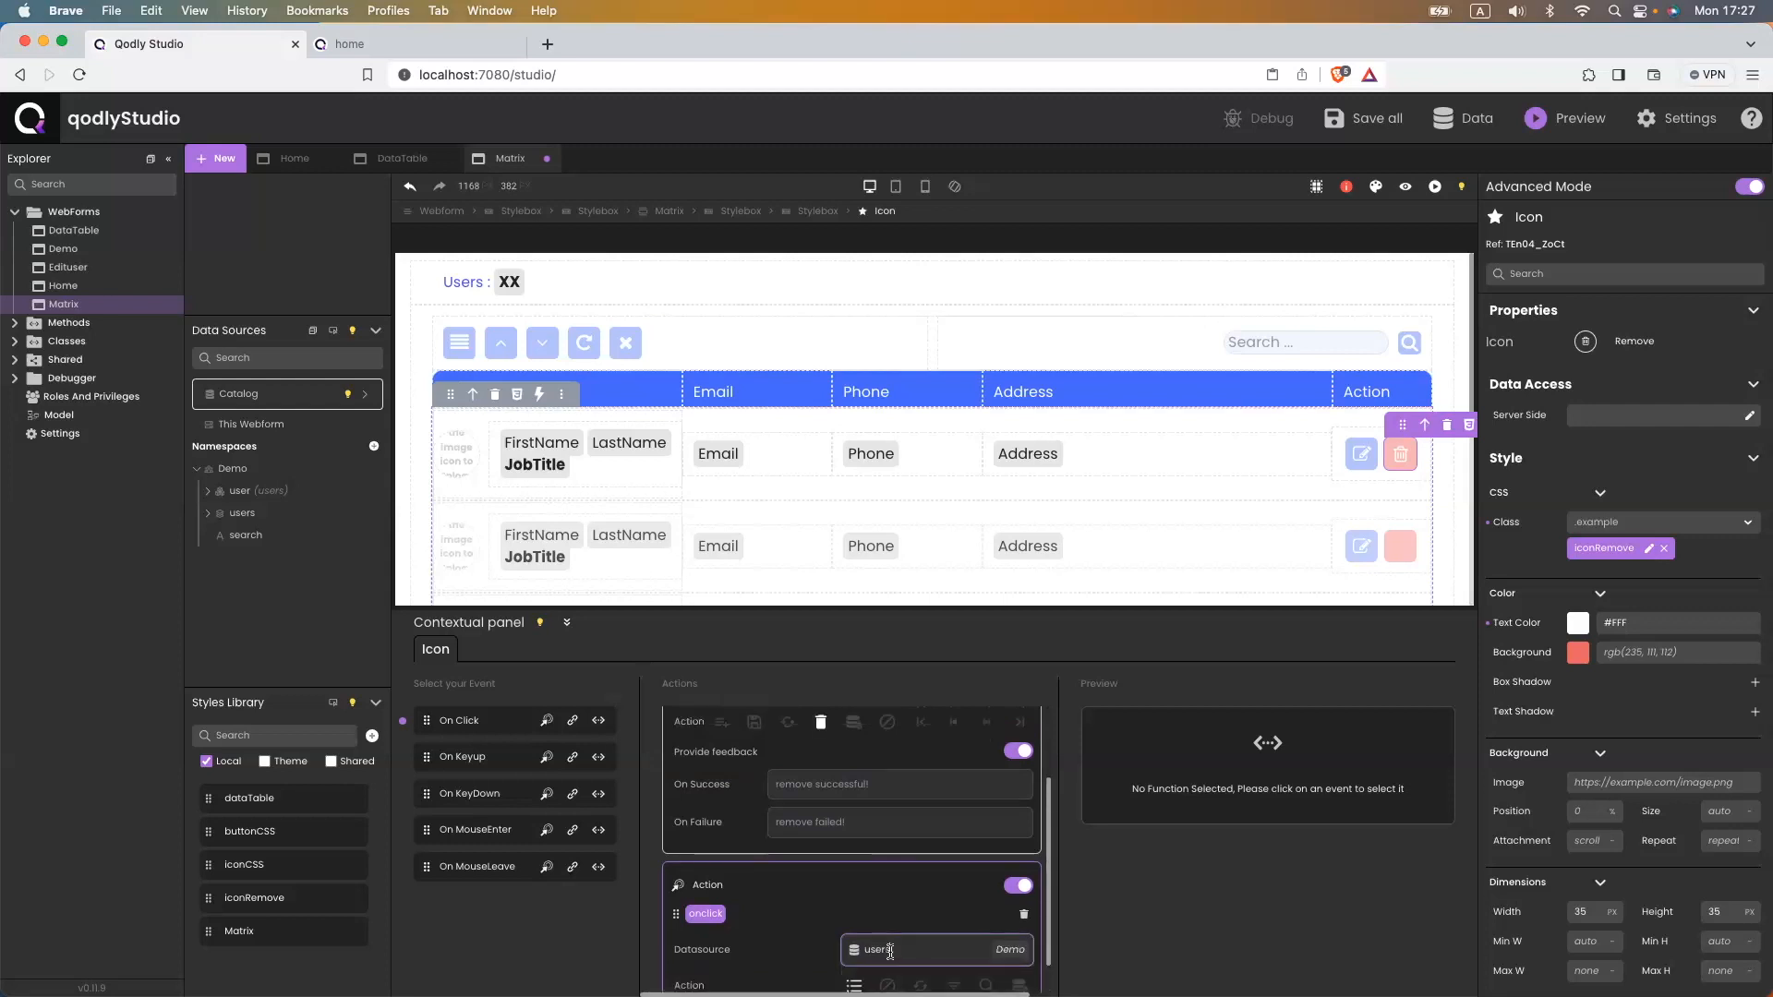
{"action": "left_click", "coordinate": [918, 948]}
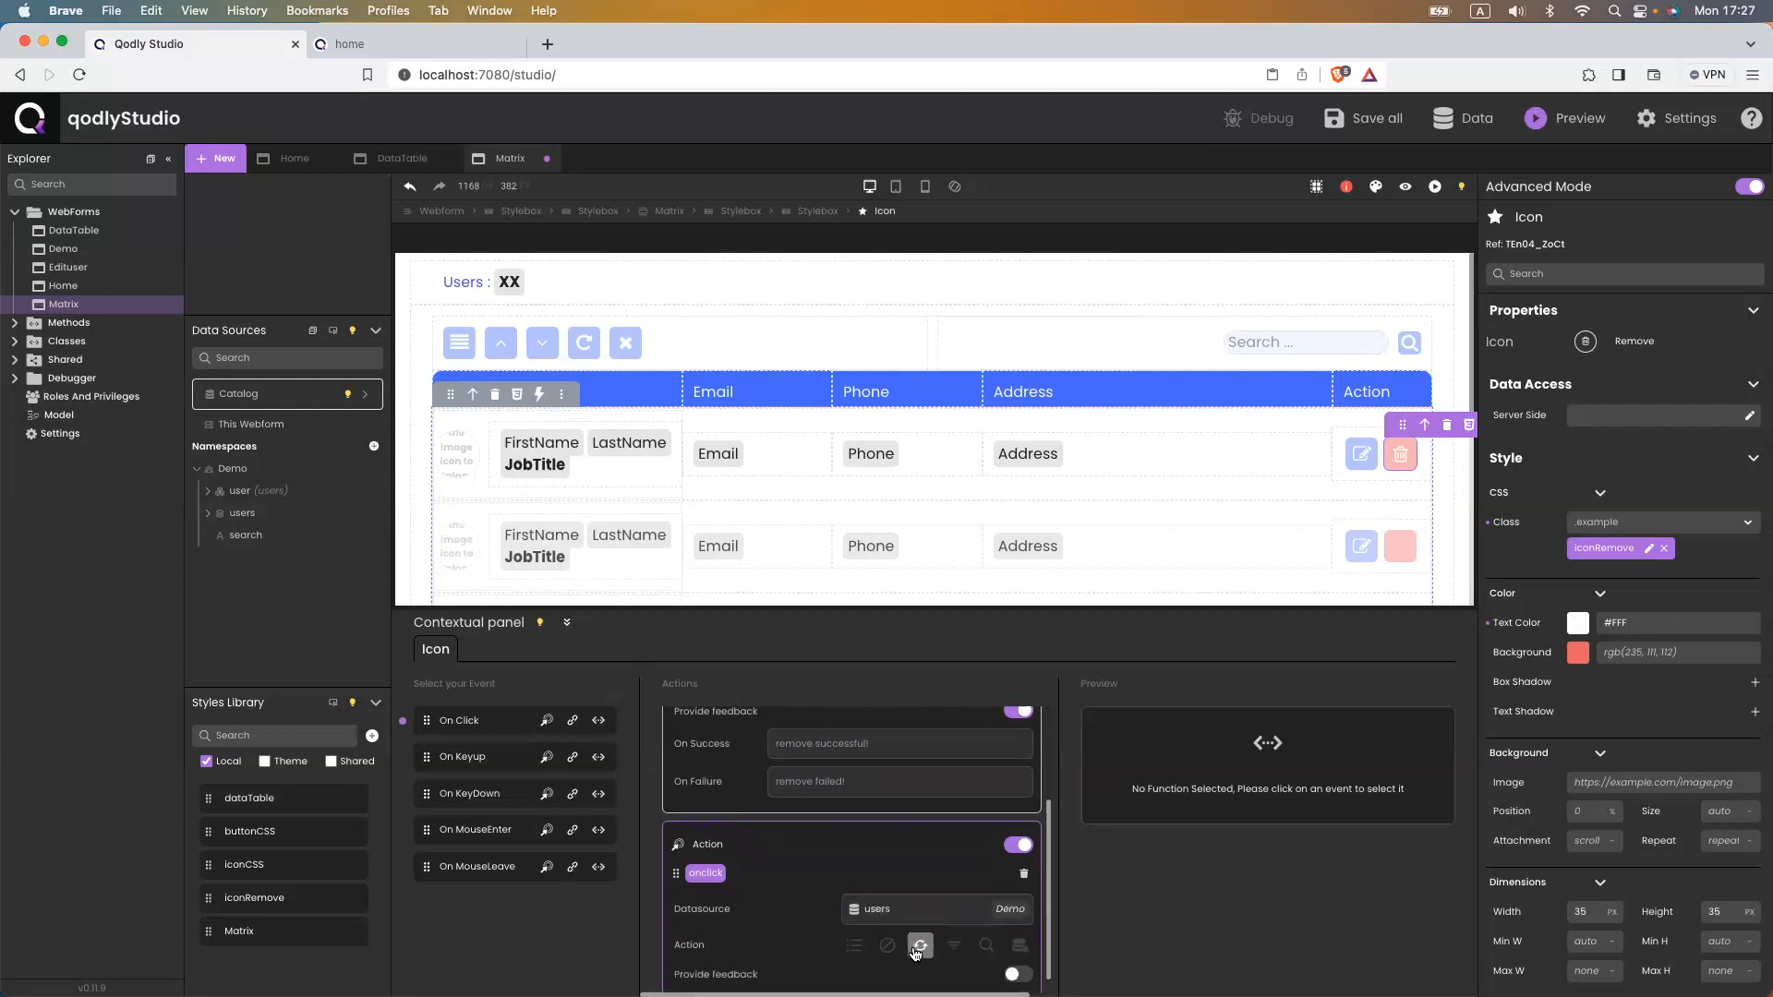
{"action": "key", "text": "super+s"}
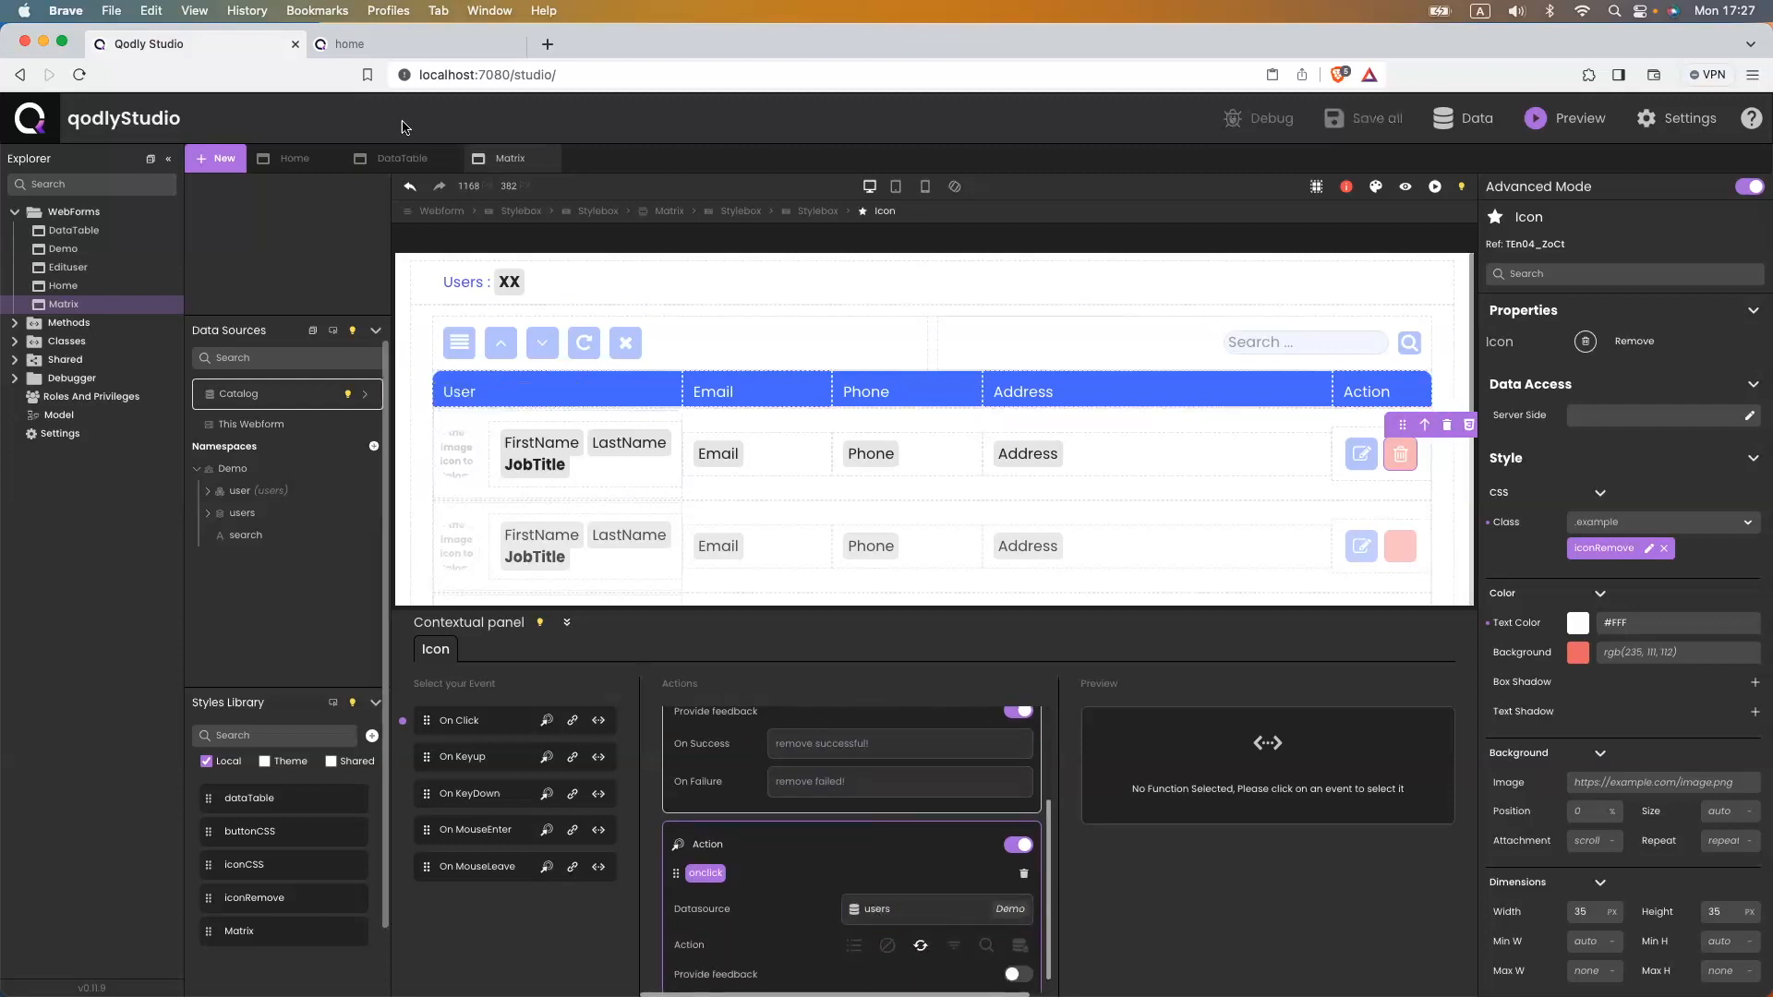
{"action": "left_click", "coordinate": [363, 52]}
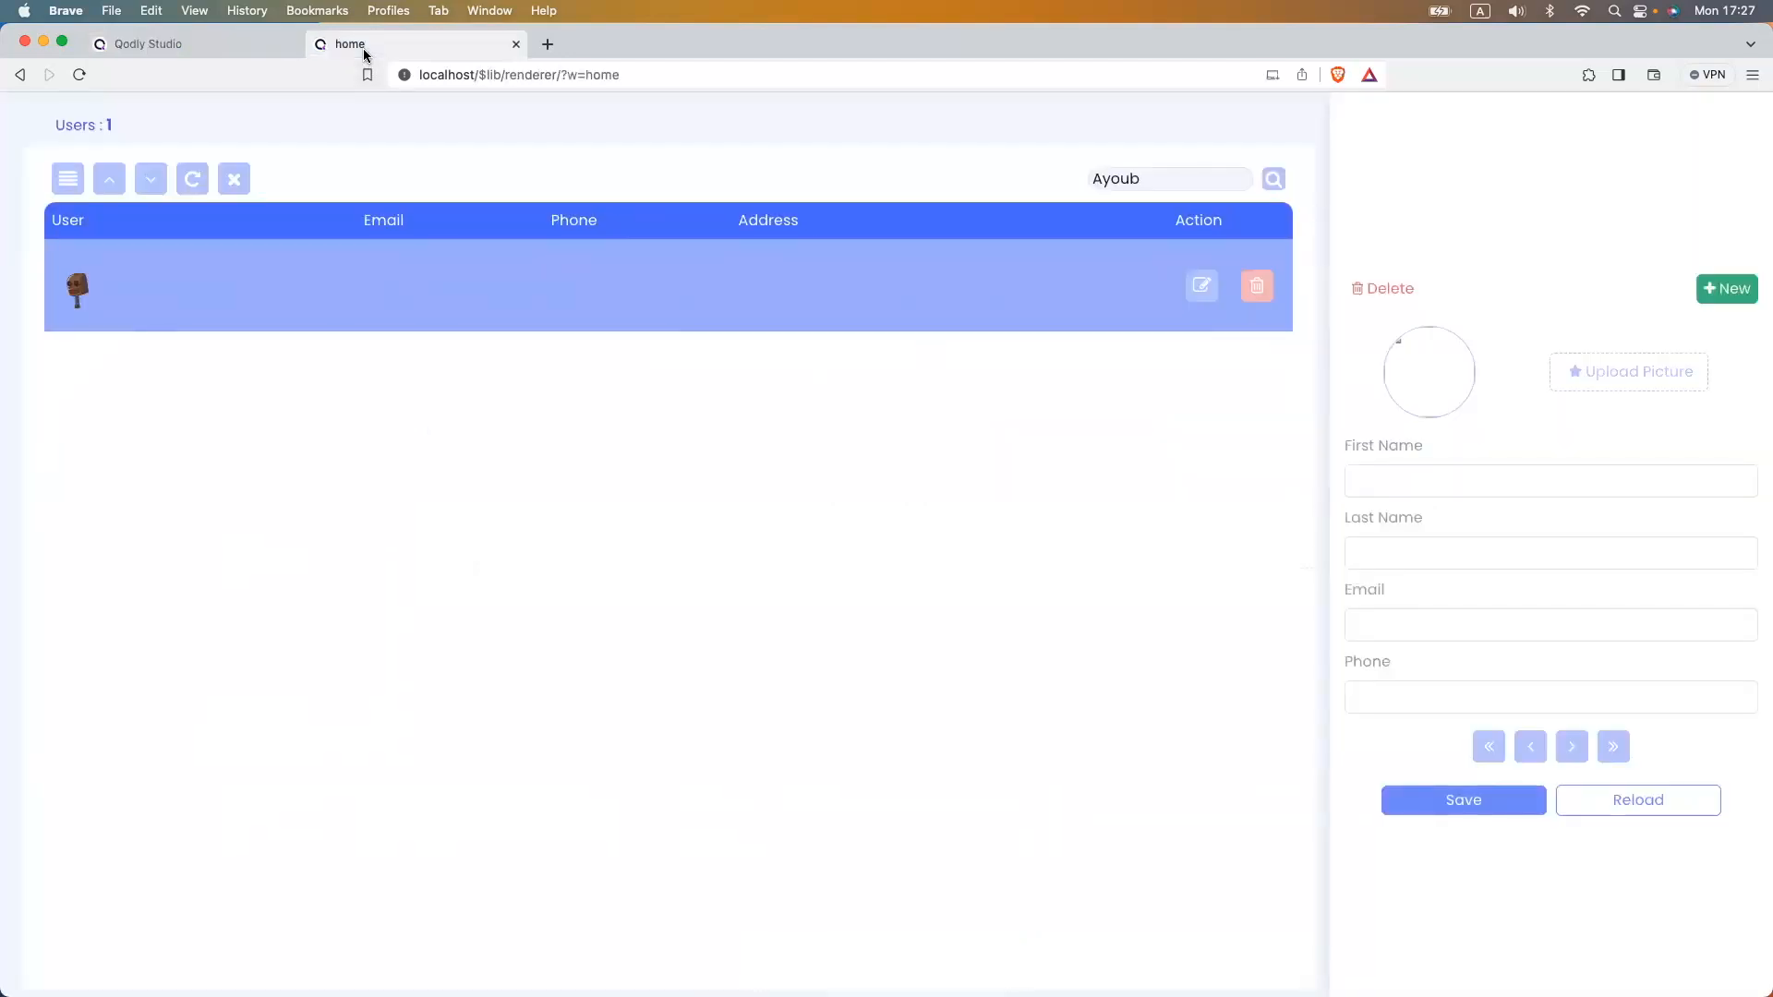
- Erase the preview's search term to list all users, view one user, then return to the editor
{"action": "double_click", "coordinate": [1233, 174]}
{"action": "key", "text": "BackSpace"}
{"action": "left_click", "coordinate": [194, 358]}
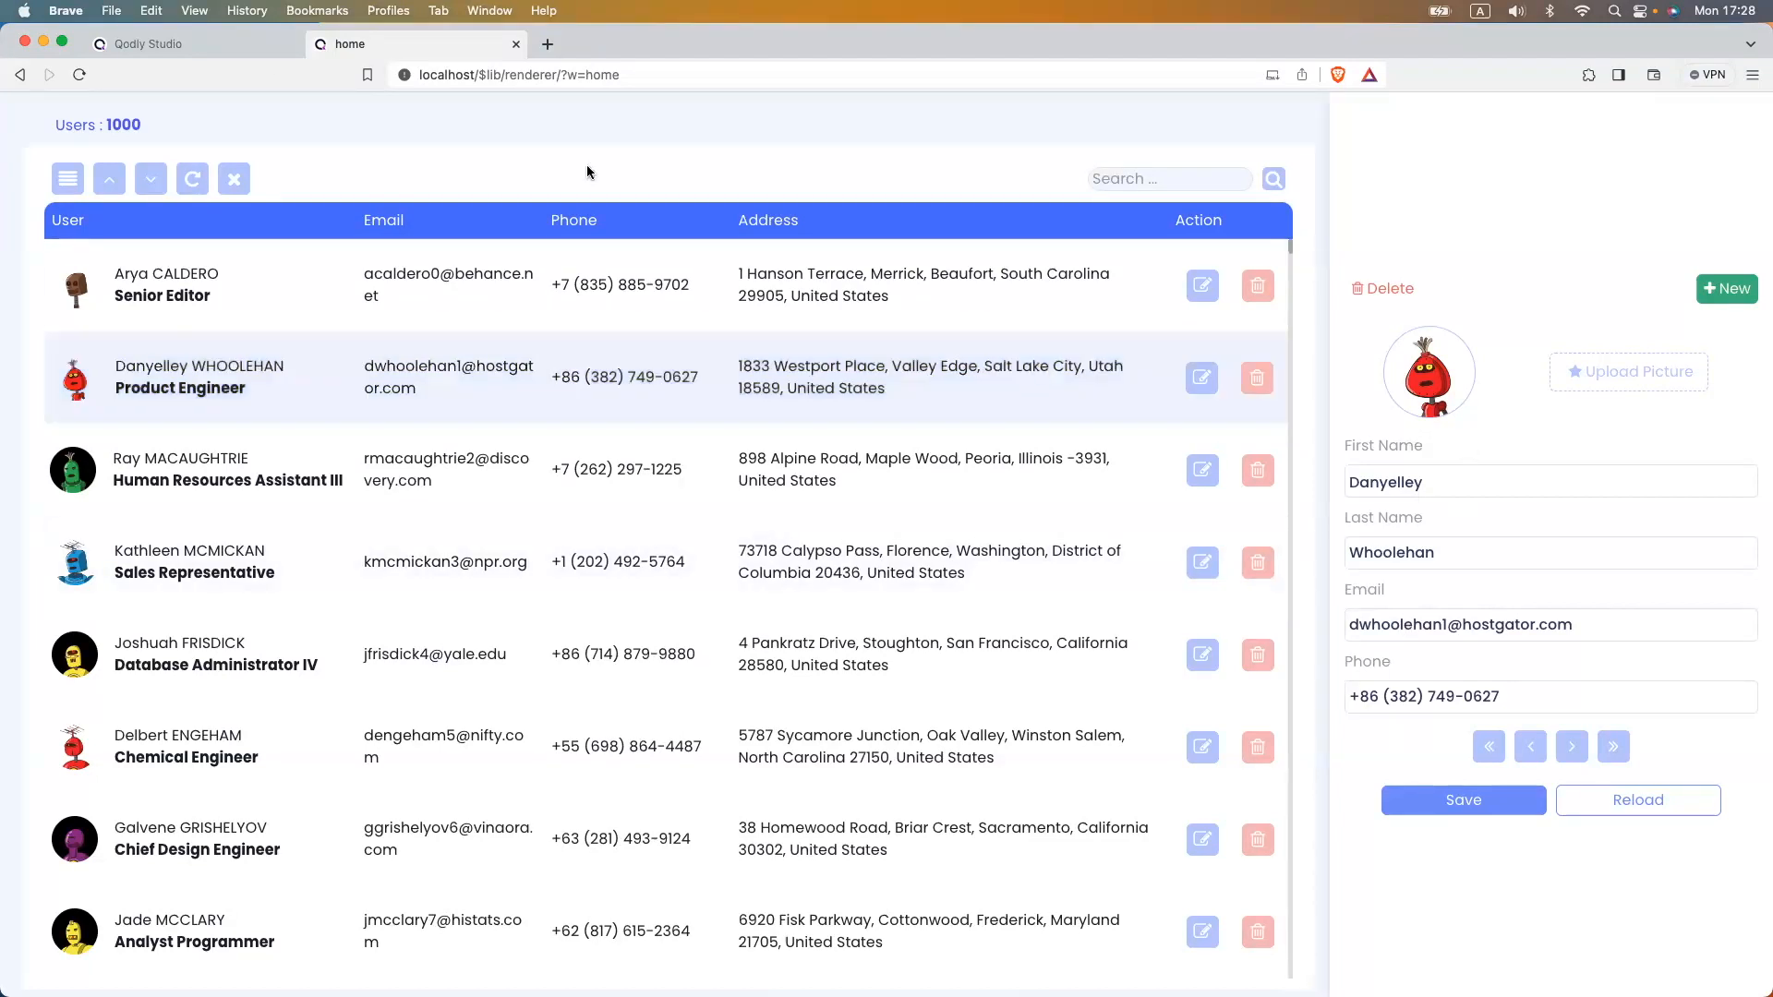
{"action": "left_click", "coordinate": [169, 42]}
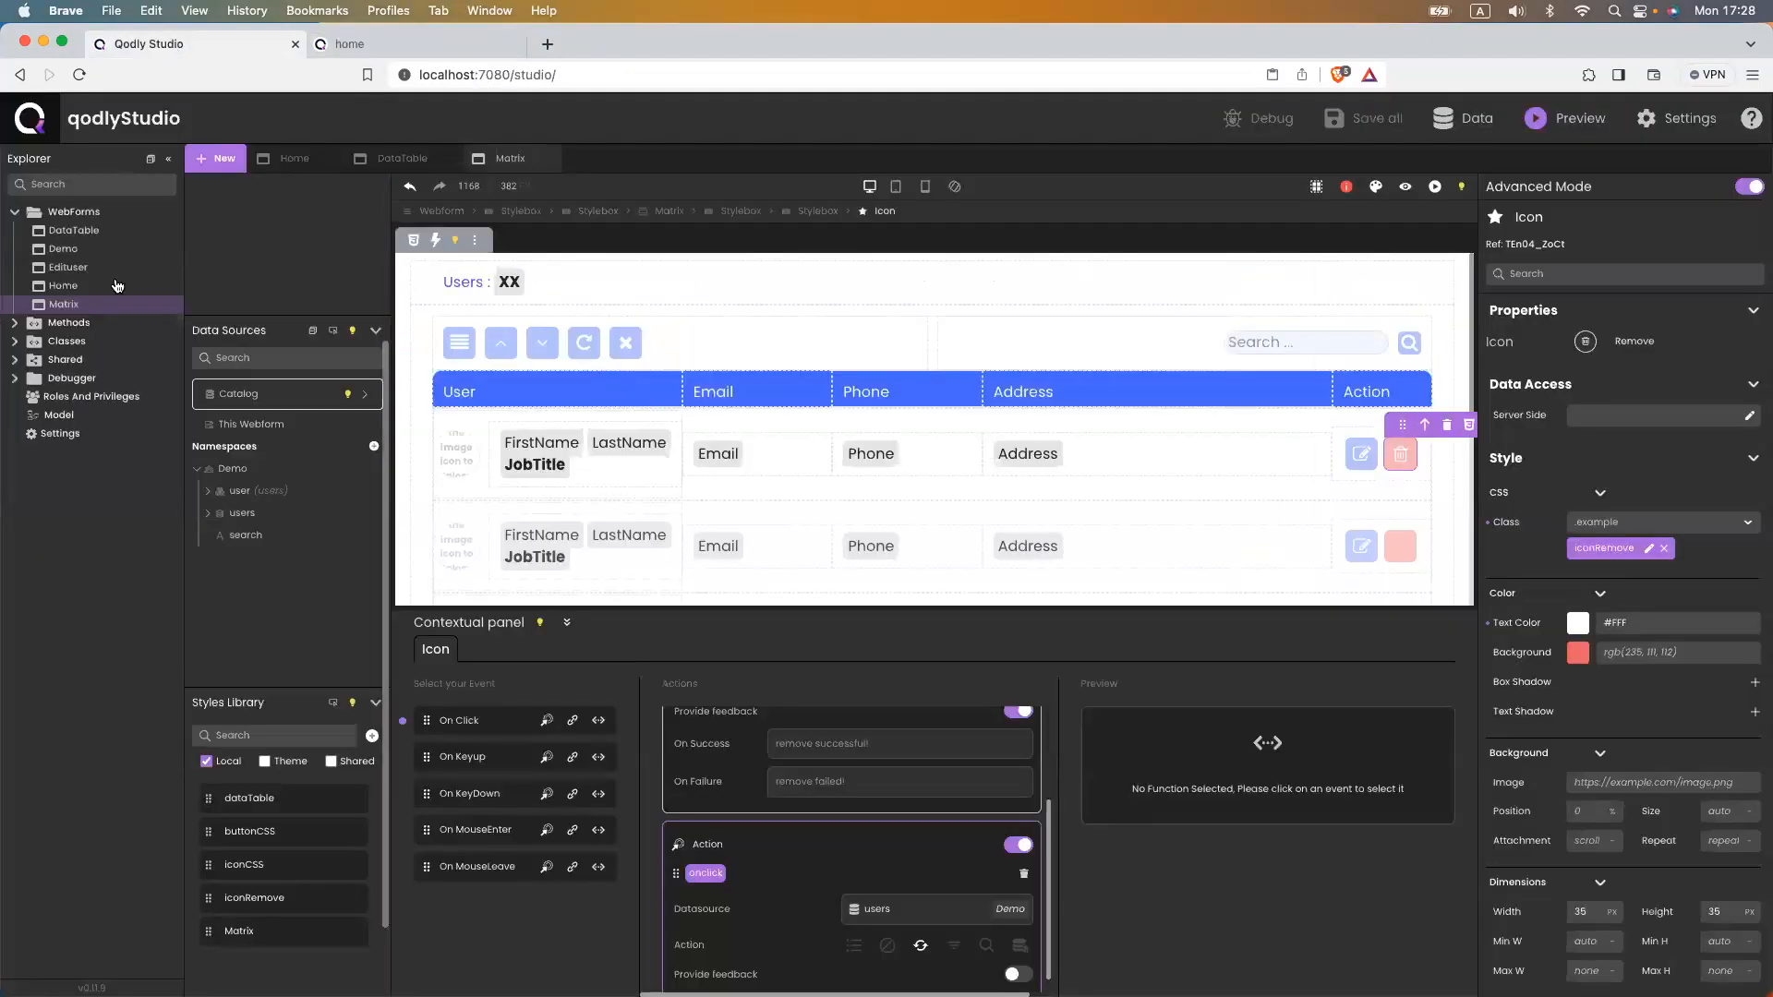
- Delete the Edituser header's Delete button and justify the header flex-end, then check the preview
{"action": "left_click", "coordinate": [68, 269]}
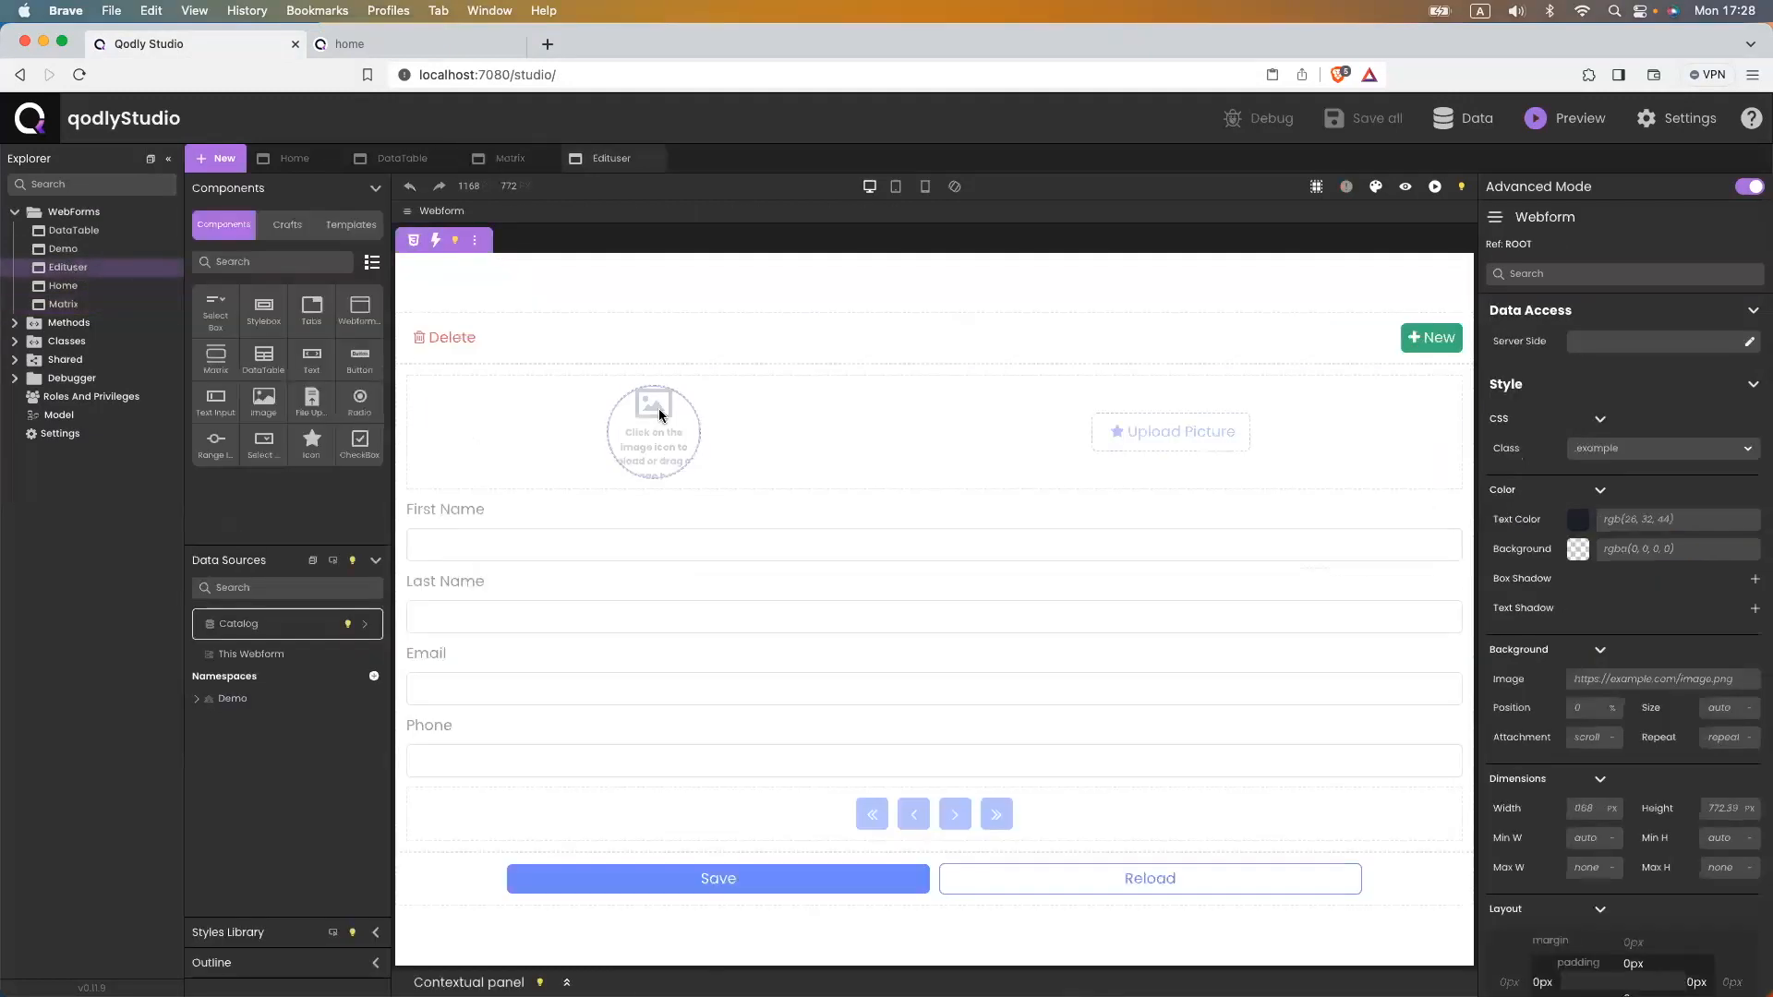
{"action": "left_click", "coordinate": [466, 337]}
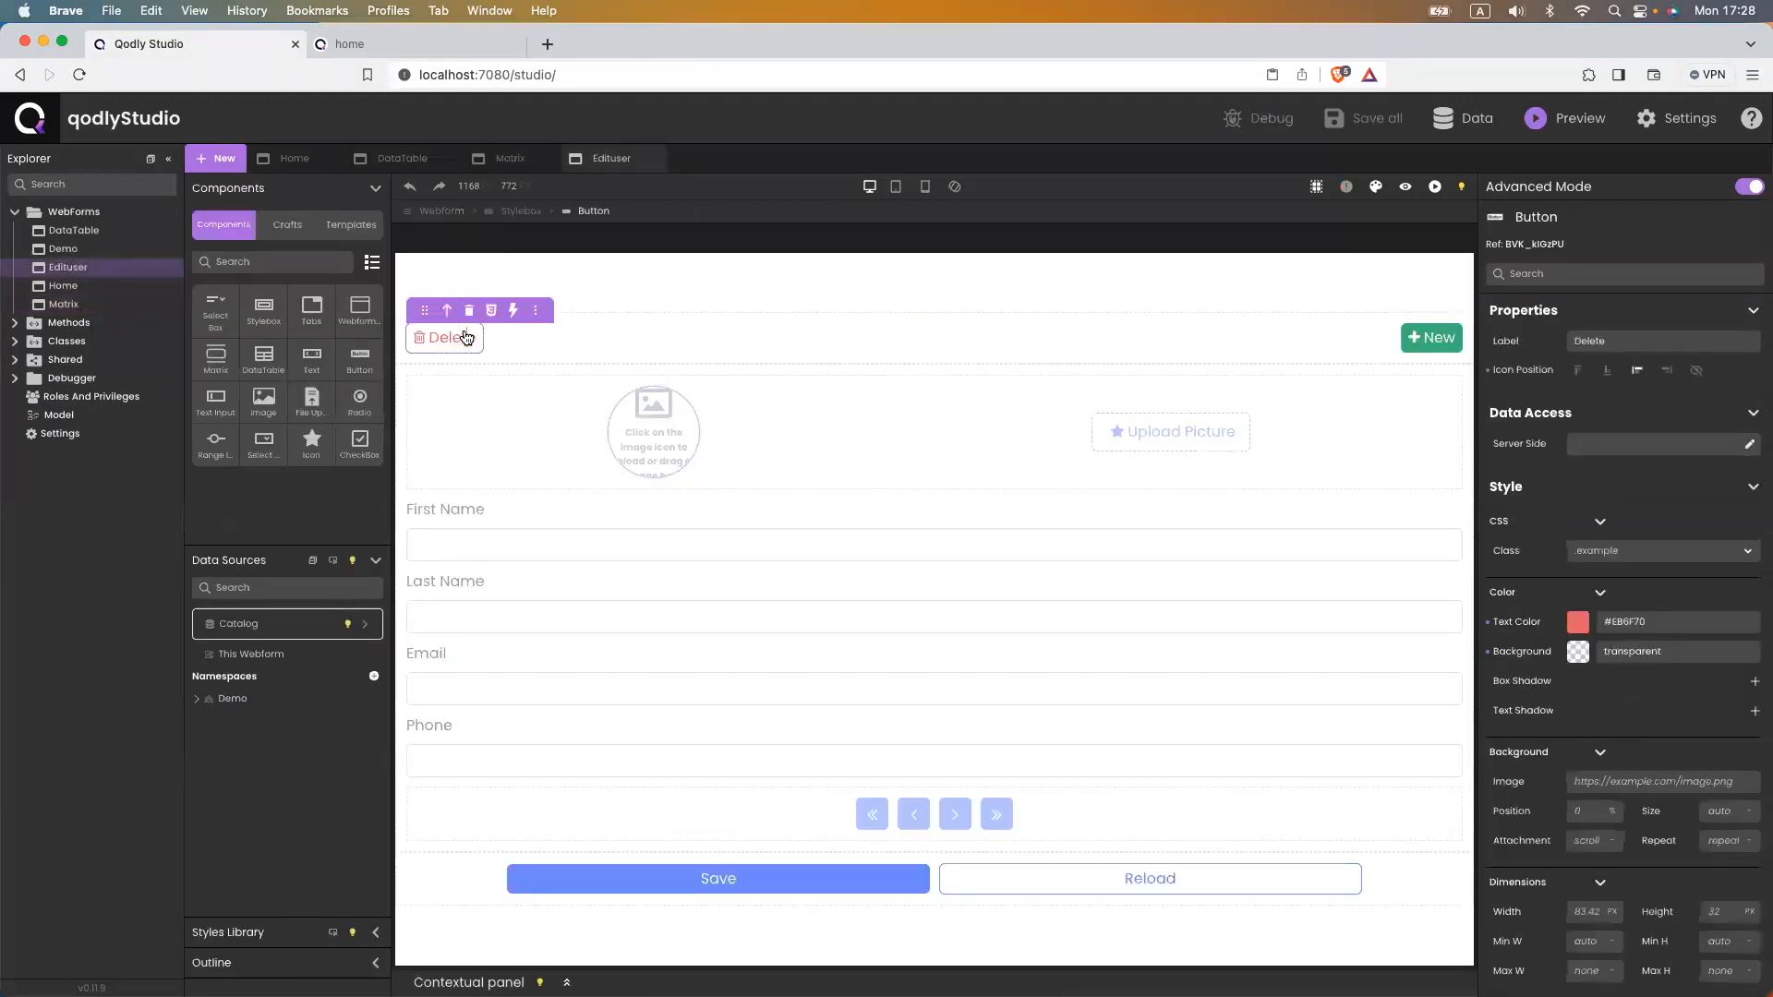
{"action": "left_click", "coordinate": [469, 311]}
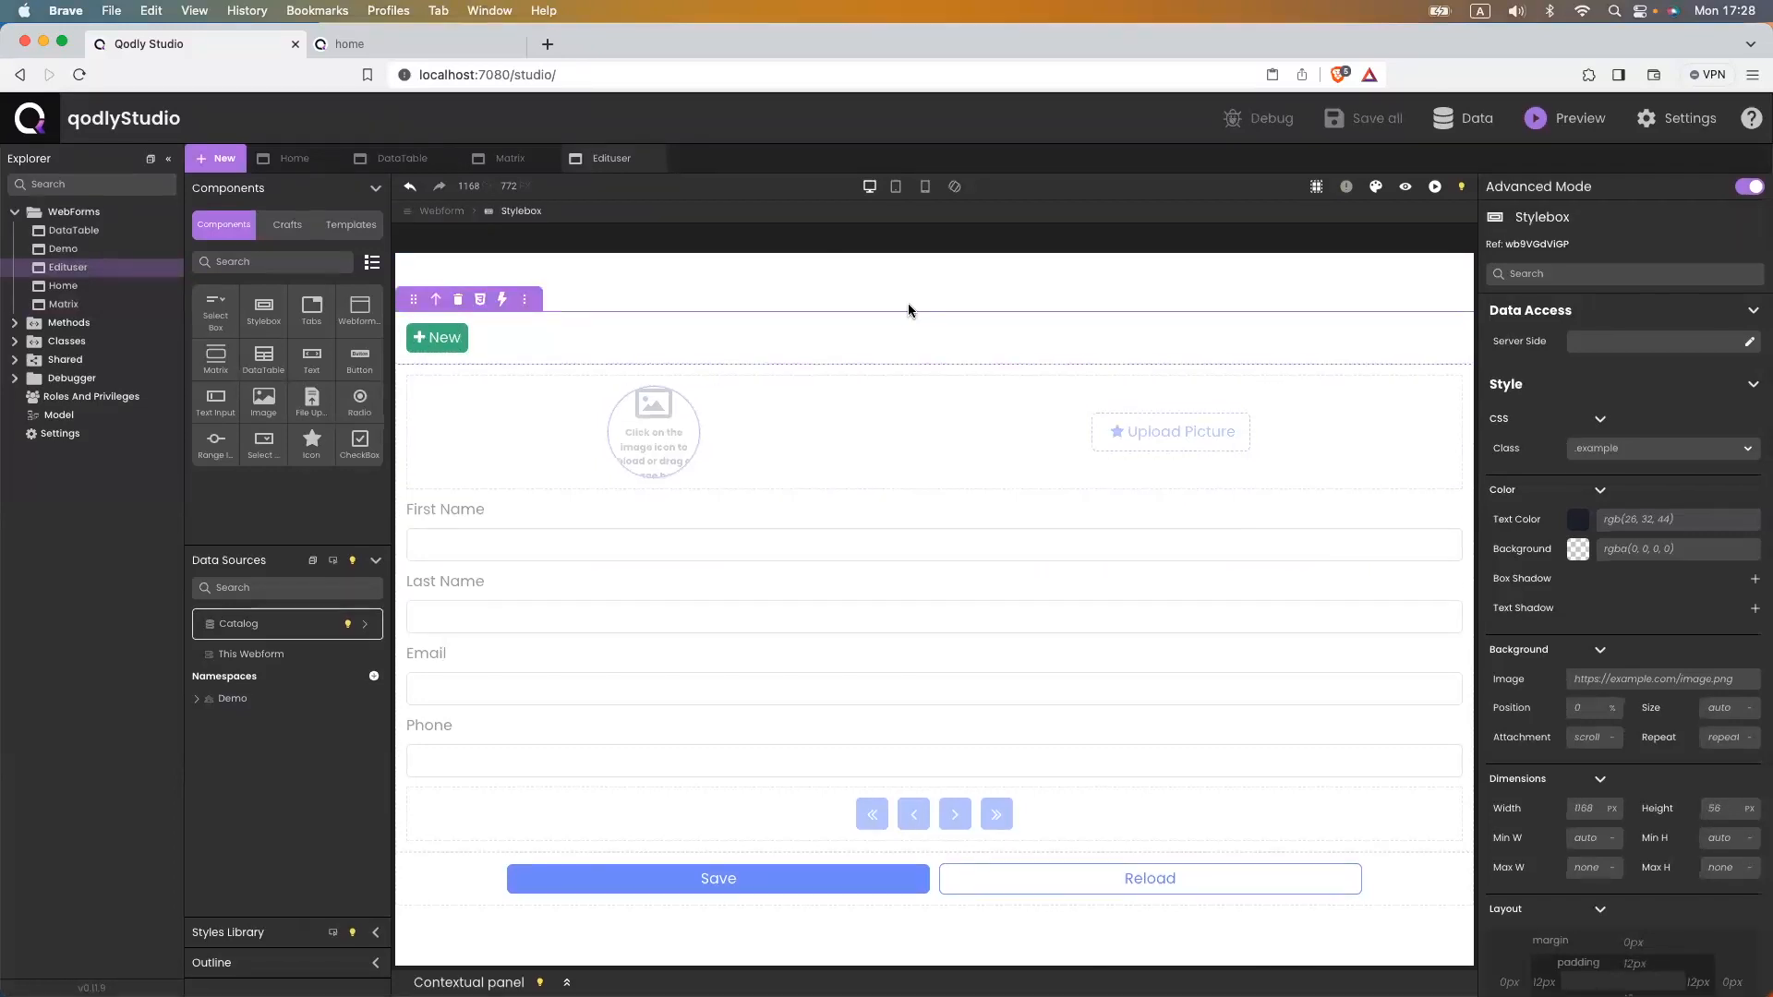
{"action": "scroll", "coordinate": [1604, 746], "scroll_direction": "down", "scroll_amount": 5}
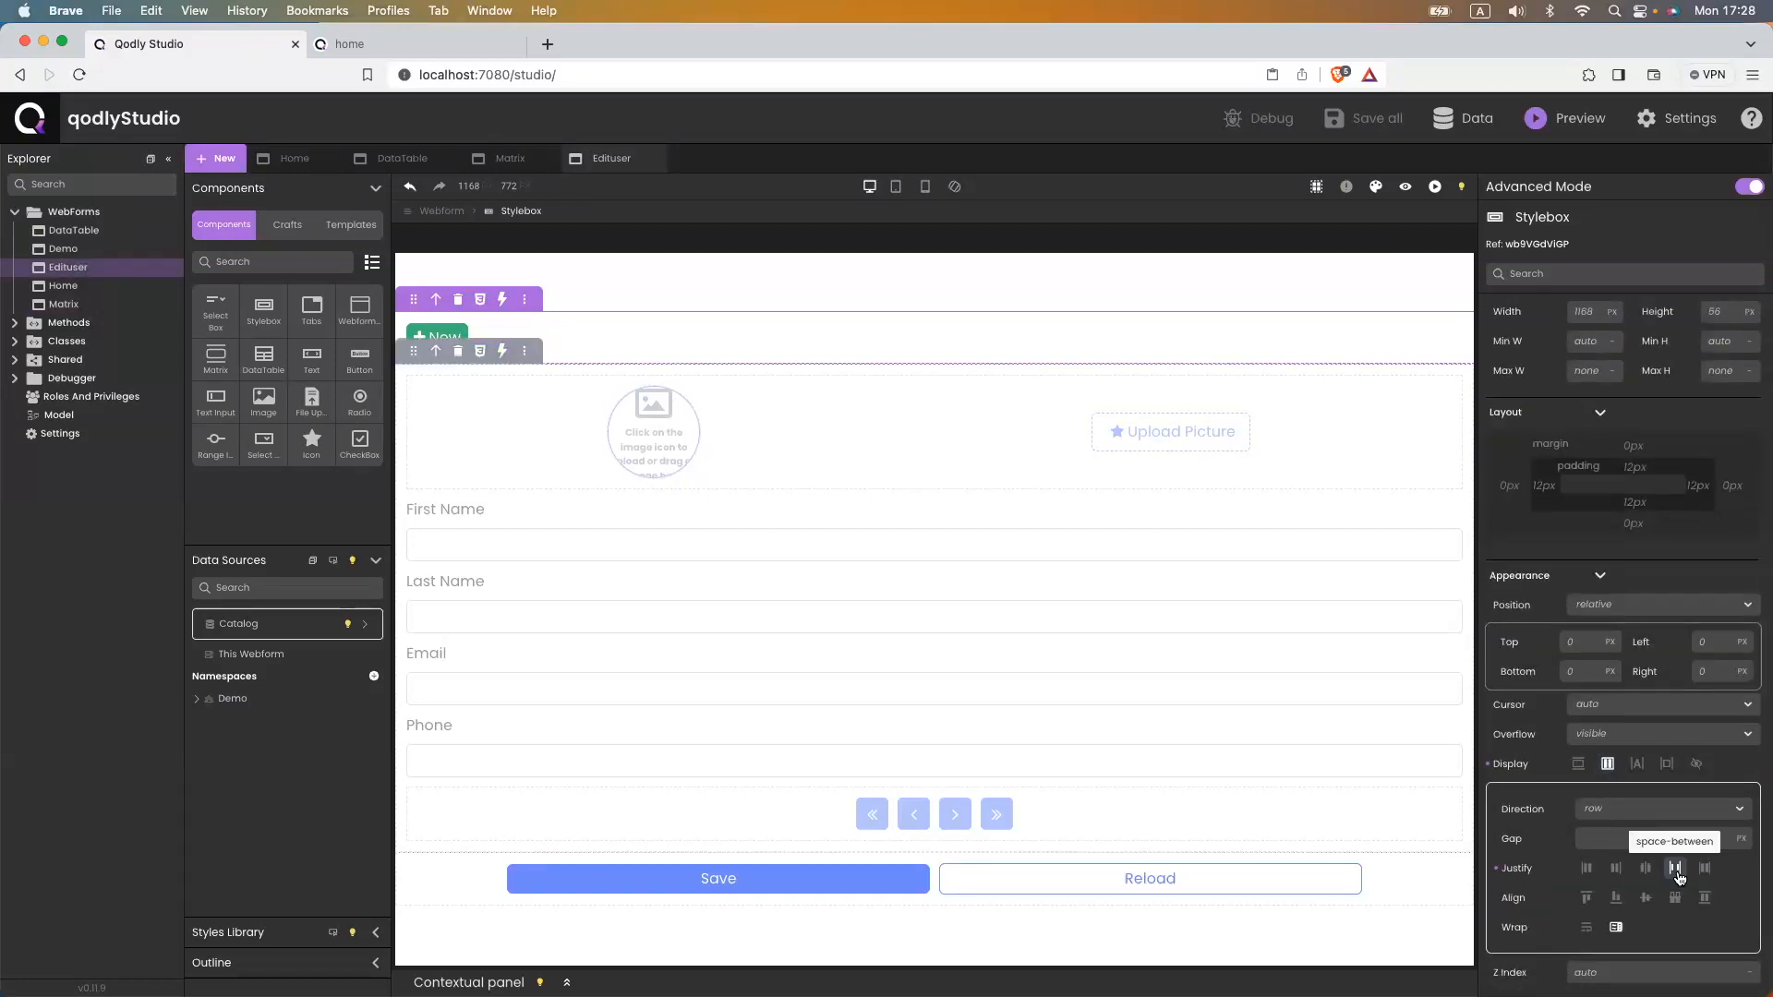
{"action": "left_click", "coordinate": [1616, 868]}
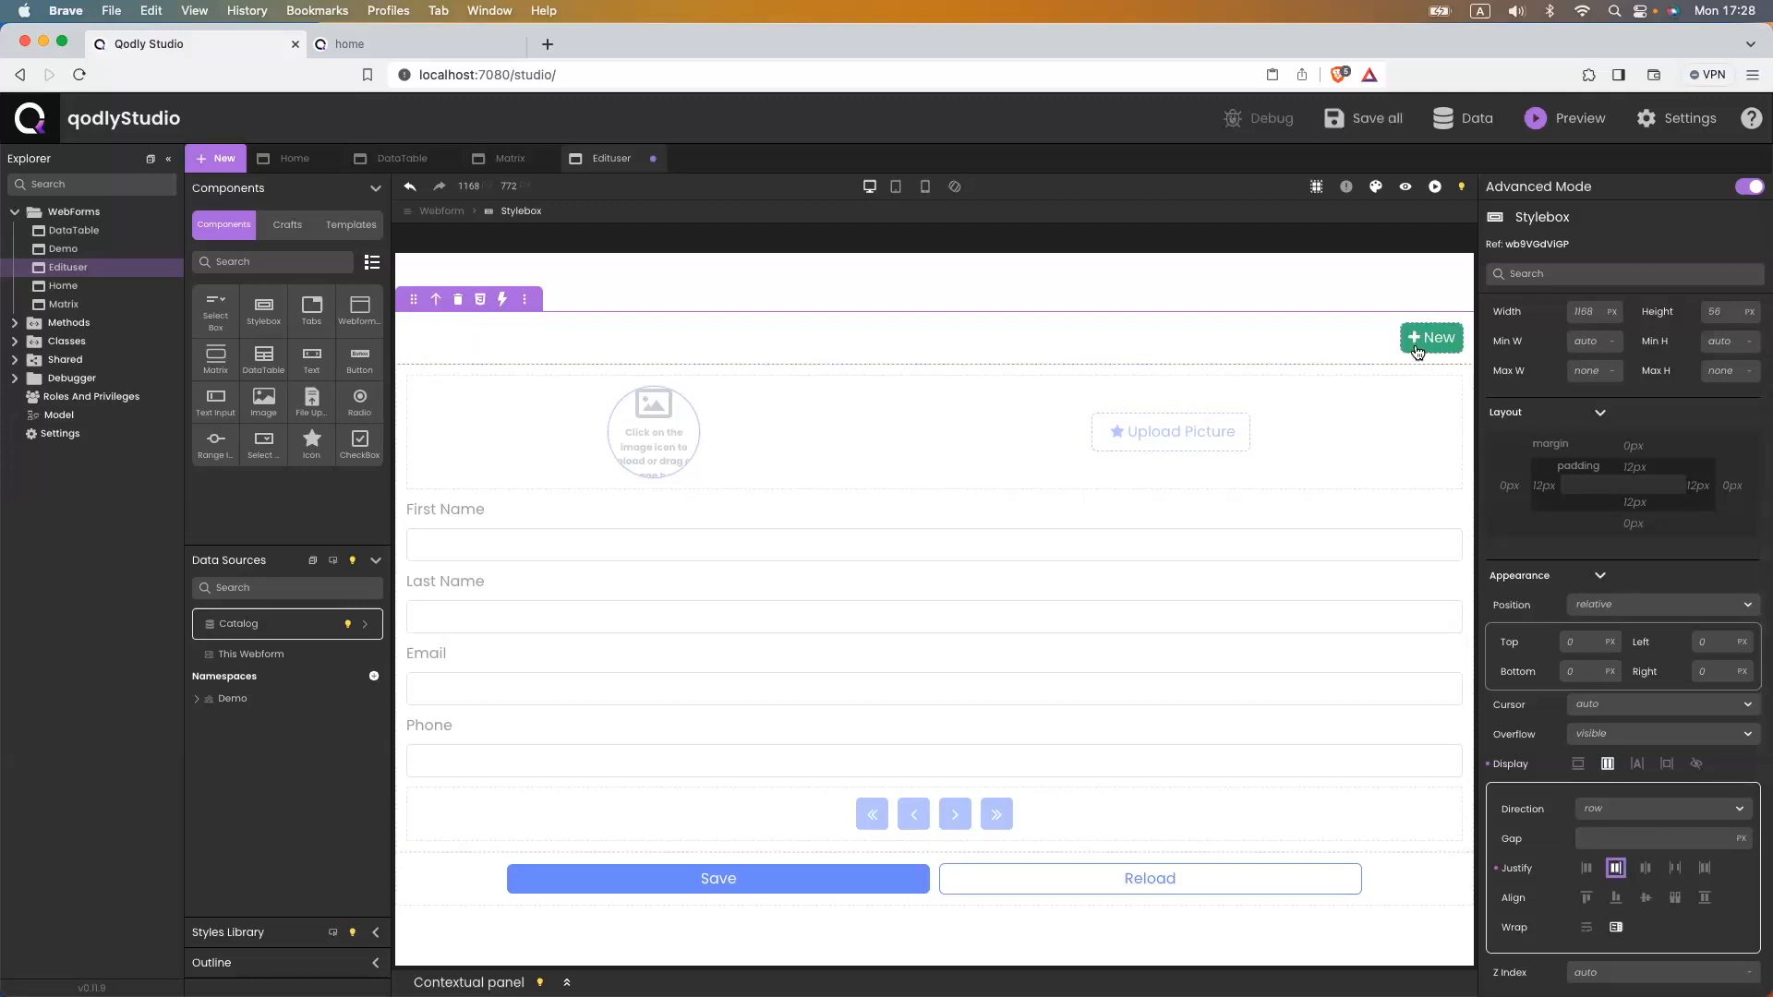
{"action": "left_click", "coordinate": [377, 46]}
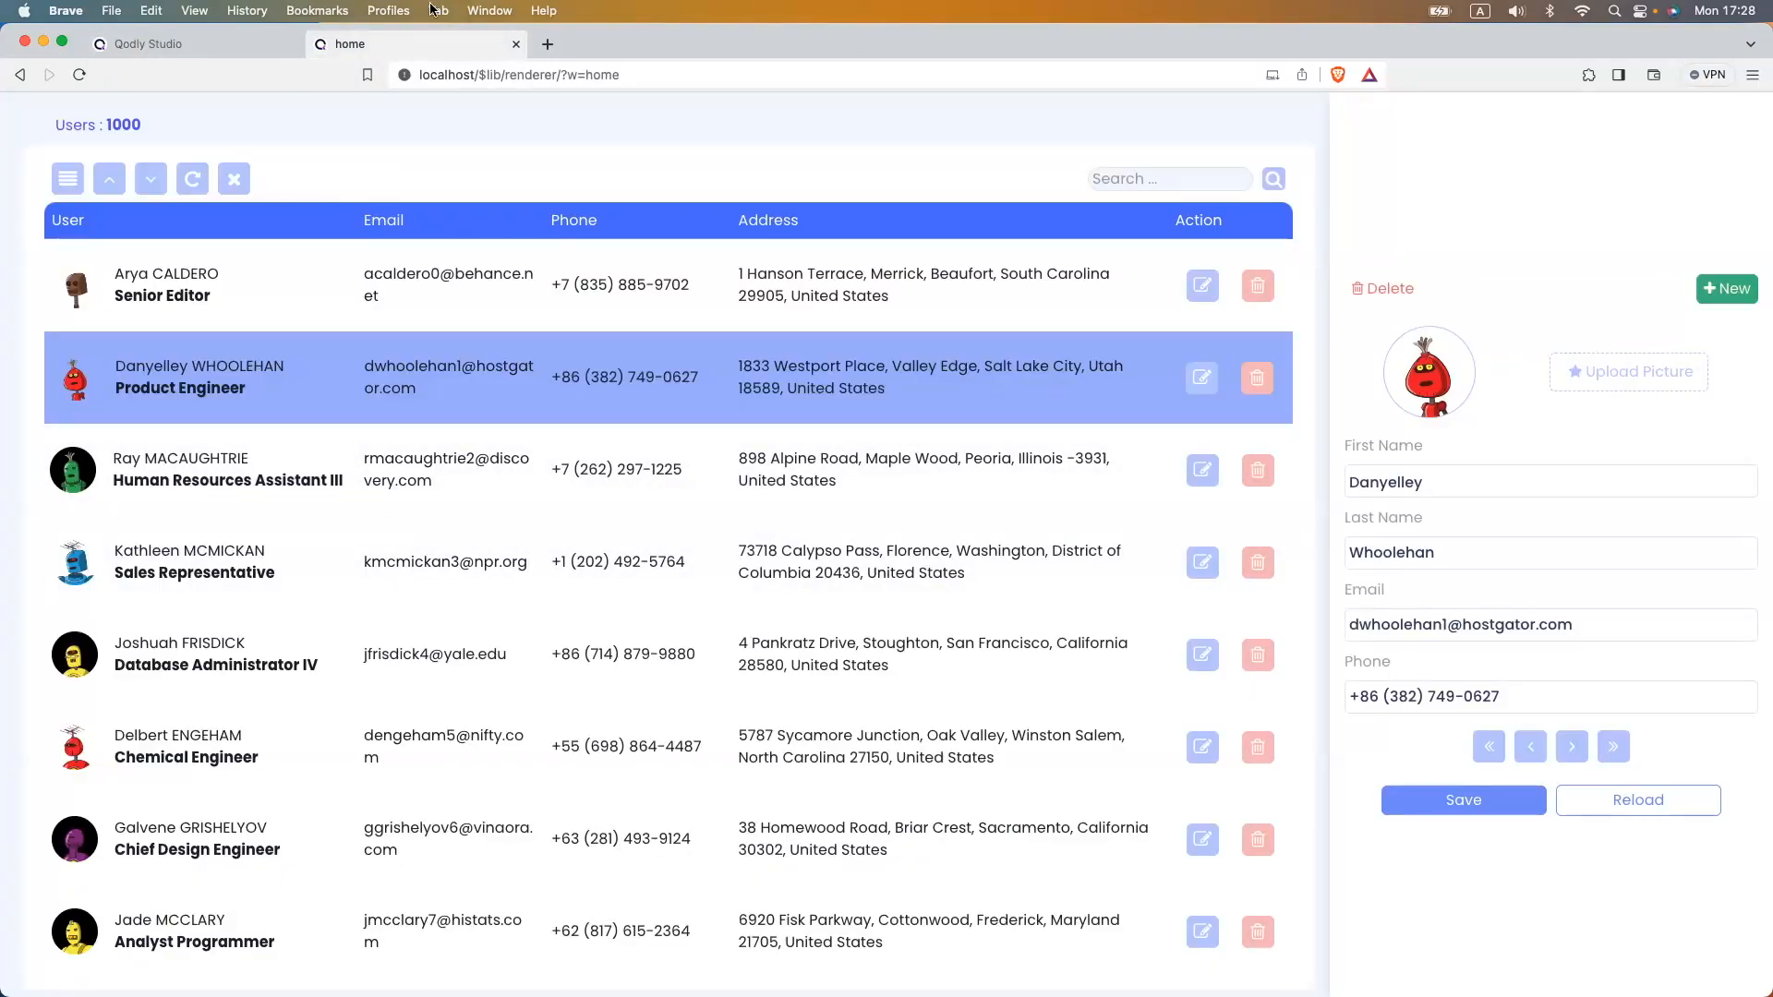
{"action": "left_click", "coordinate": [146, 44]}
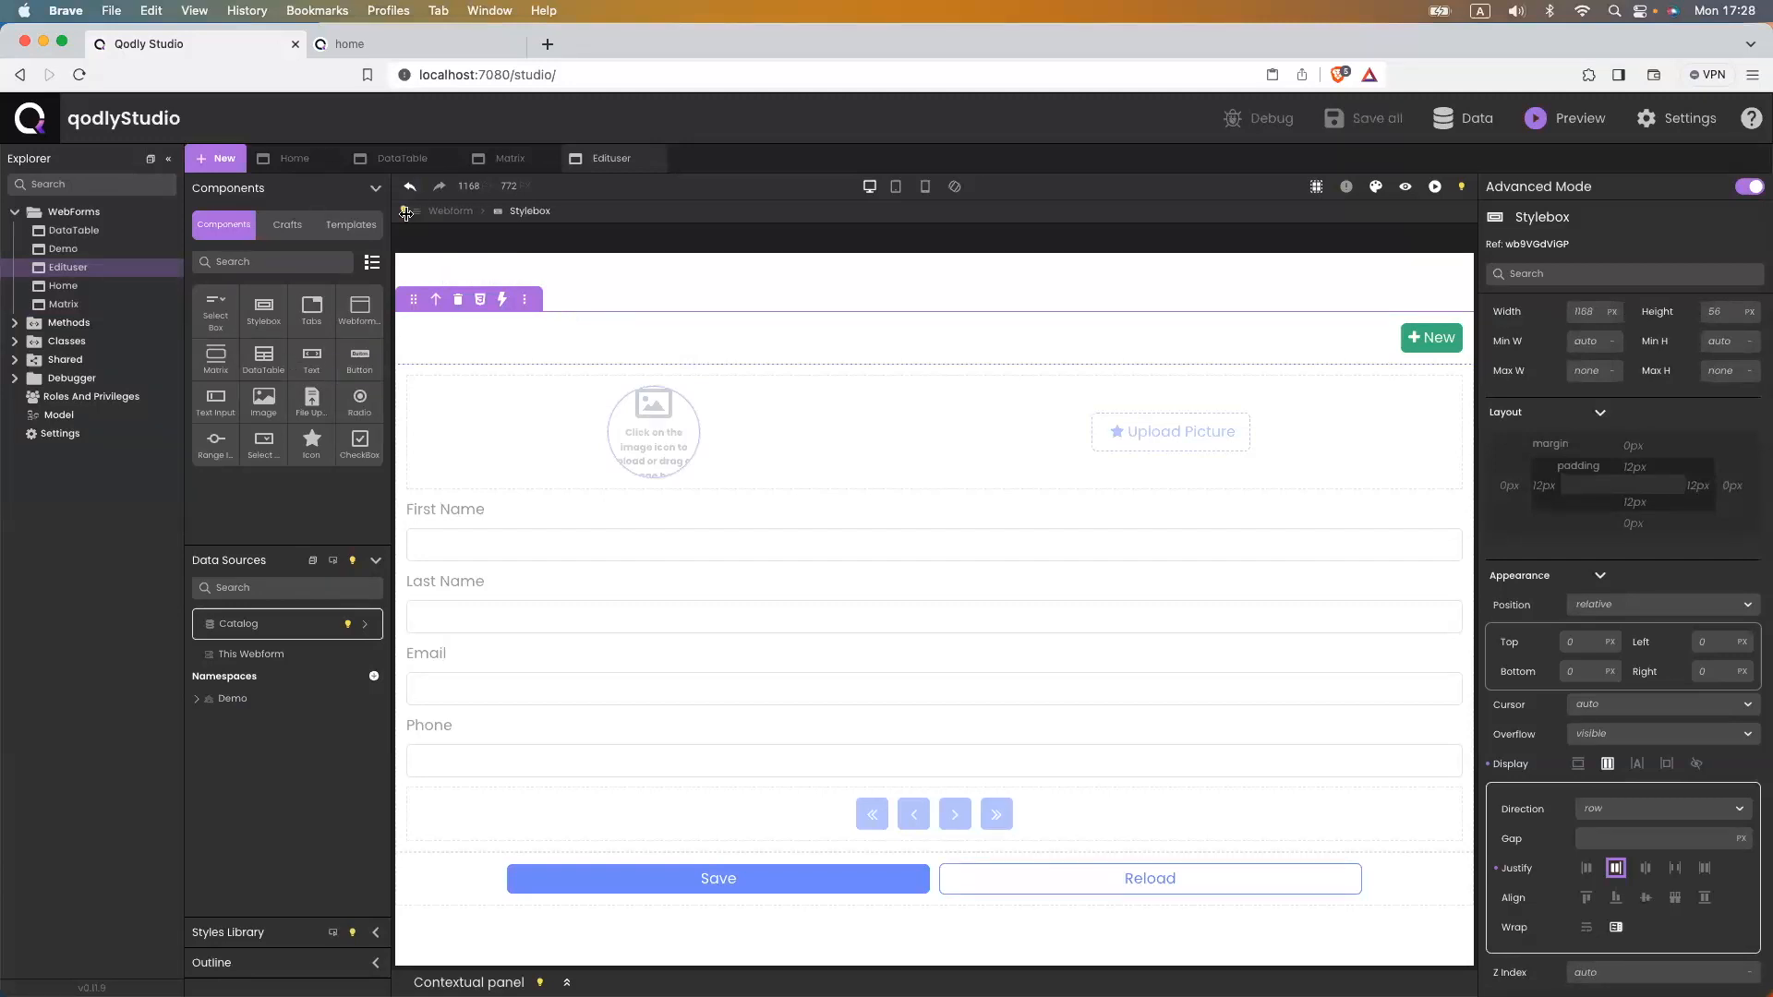
- Place an Icon craft in the Edituser header using the close symbol, with 50% border radius
{"action": "left_click", "coordinate": [287, 225]}
{"action": "left_click_drag", "start_coordinate": [215, 305], "coordinate": [923, 314]}
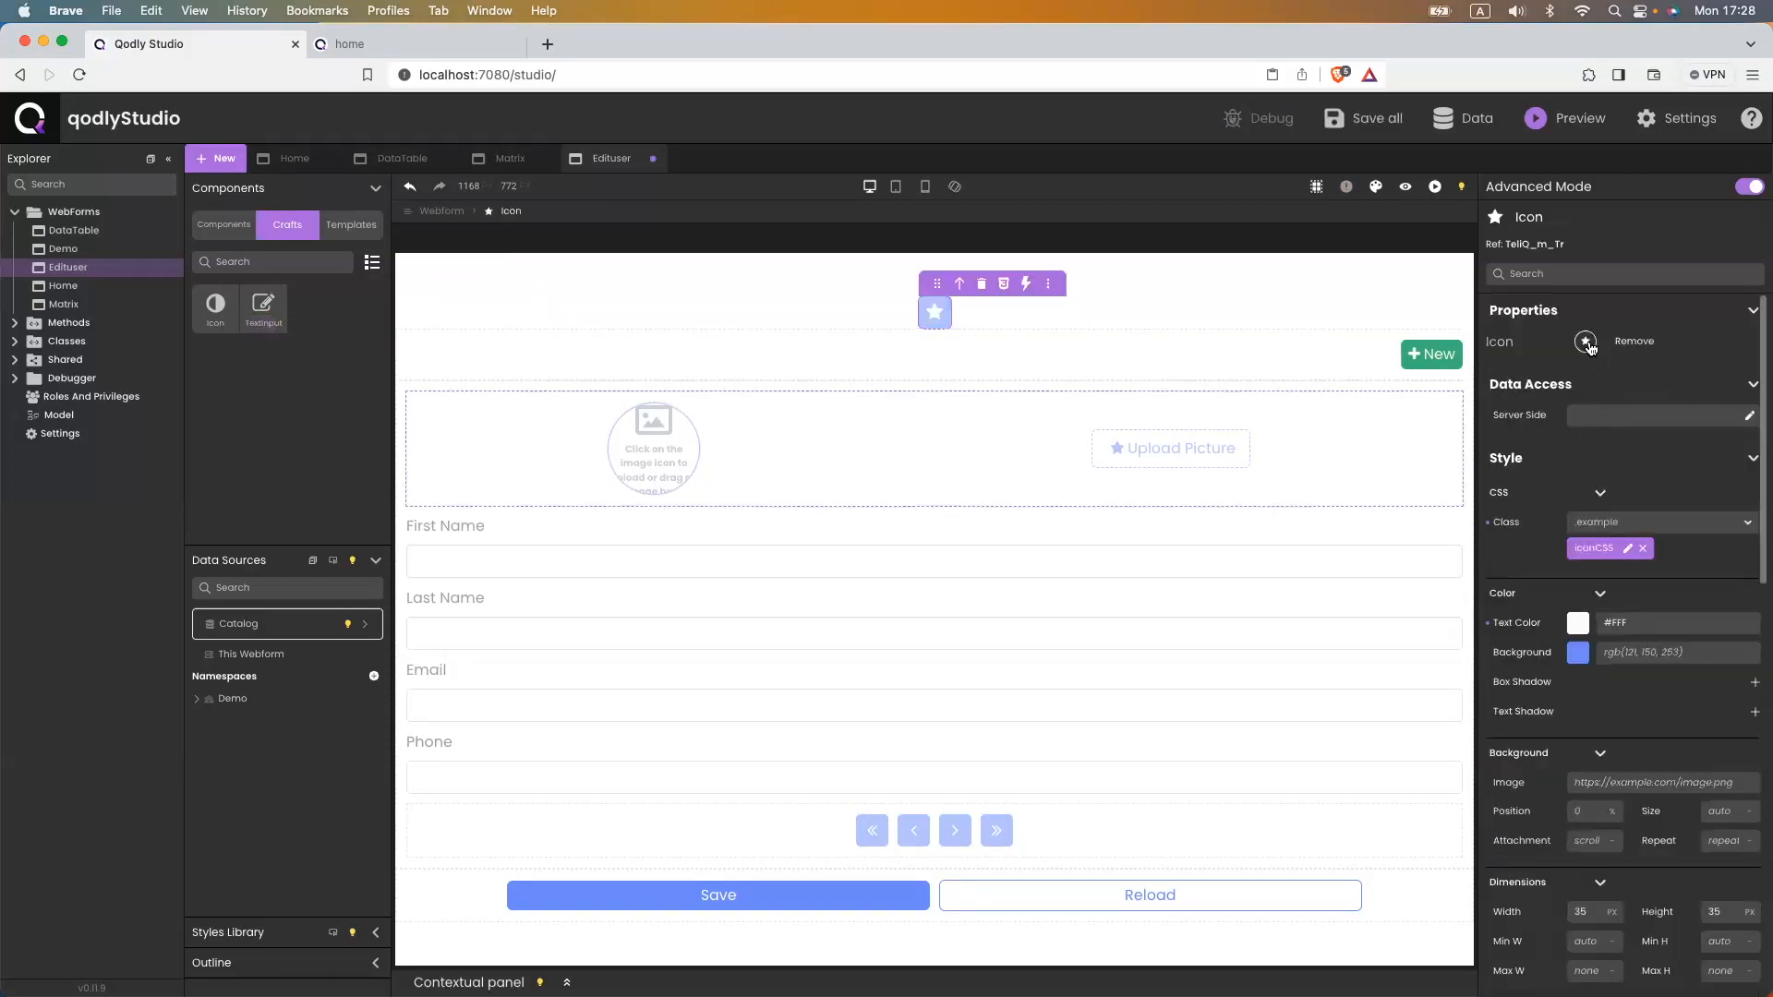
{"action": "left_click", "coordinate": [1586, 343]}
{"action": "type", "text": "close"}
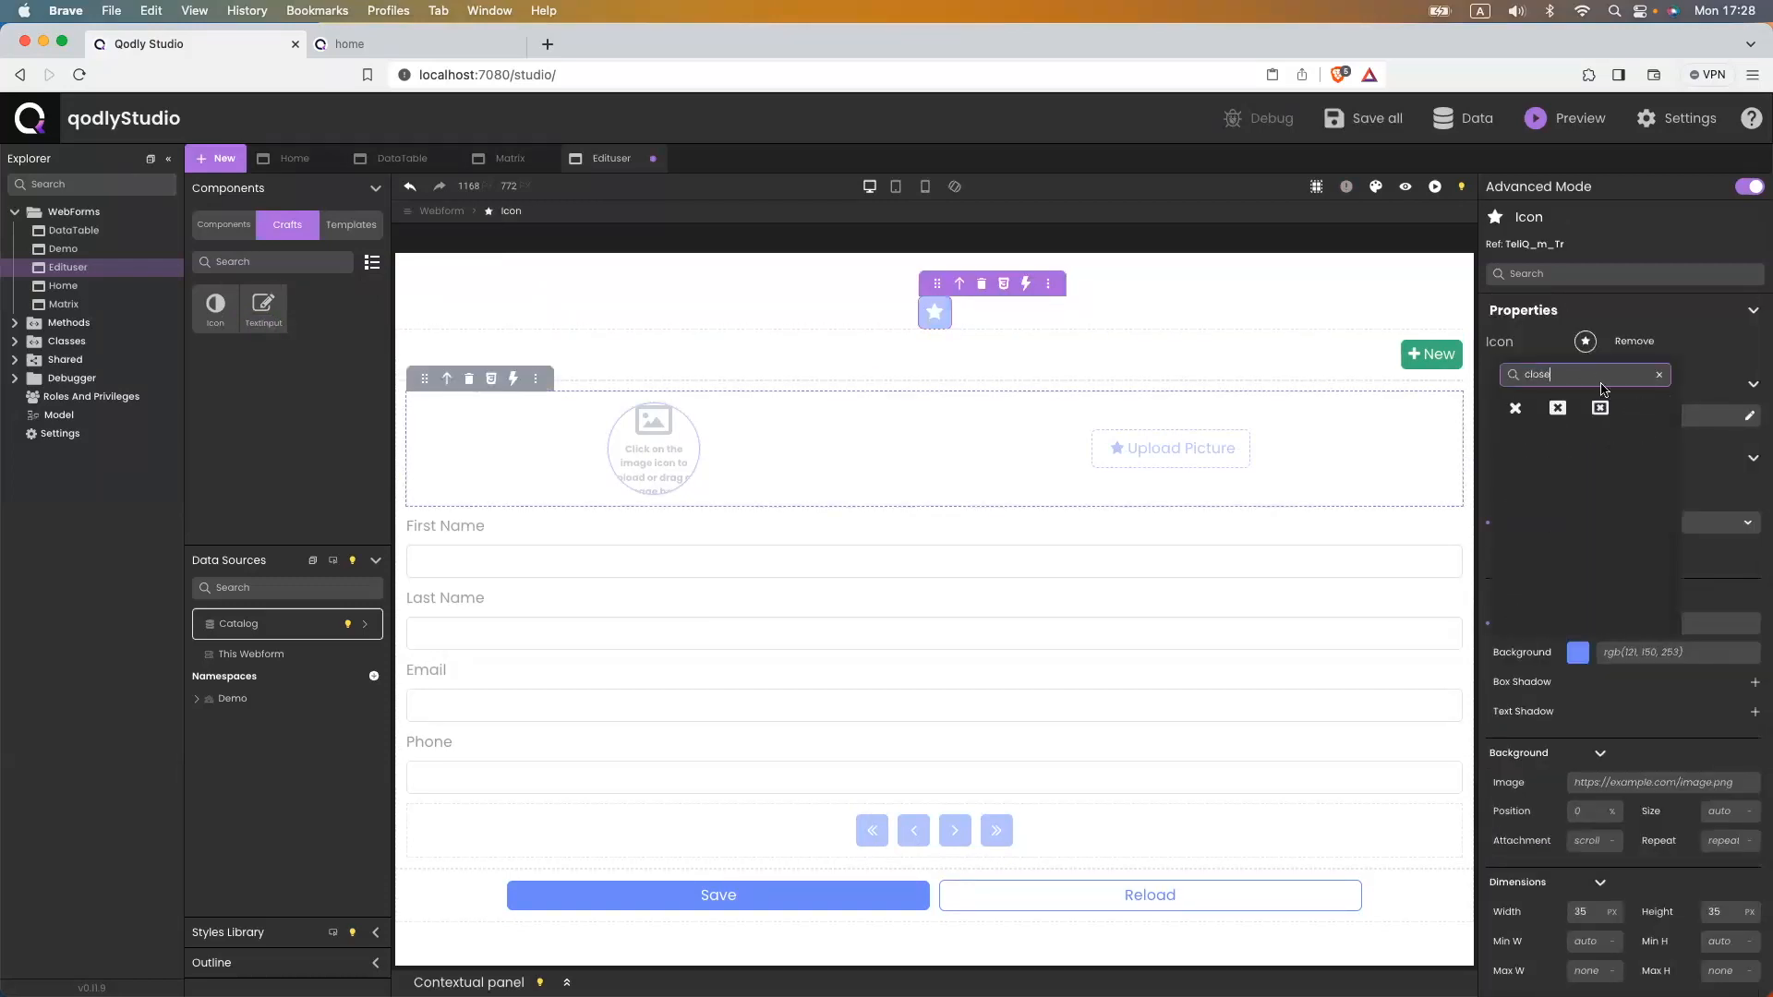
{"action": "left_click", "coordinate": [1514, 407]}
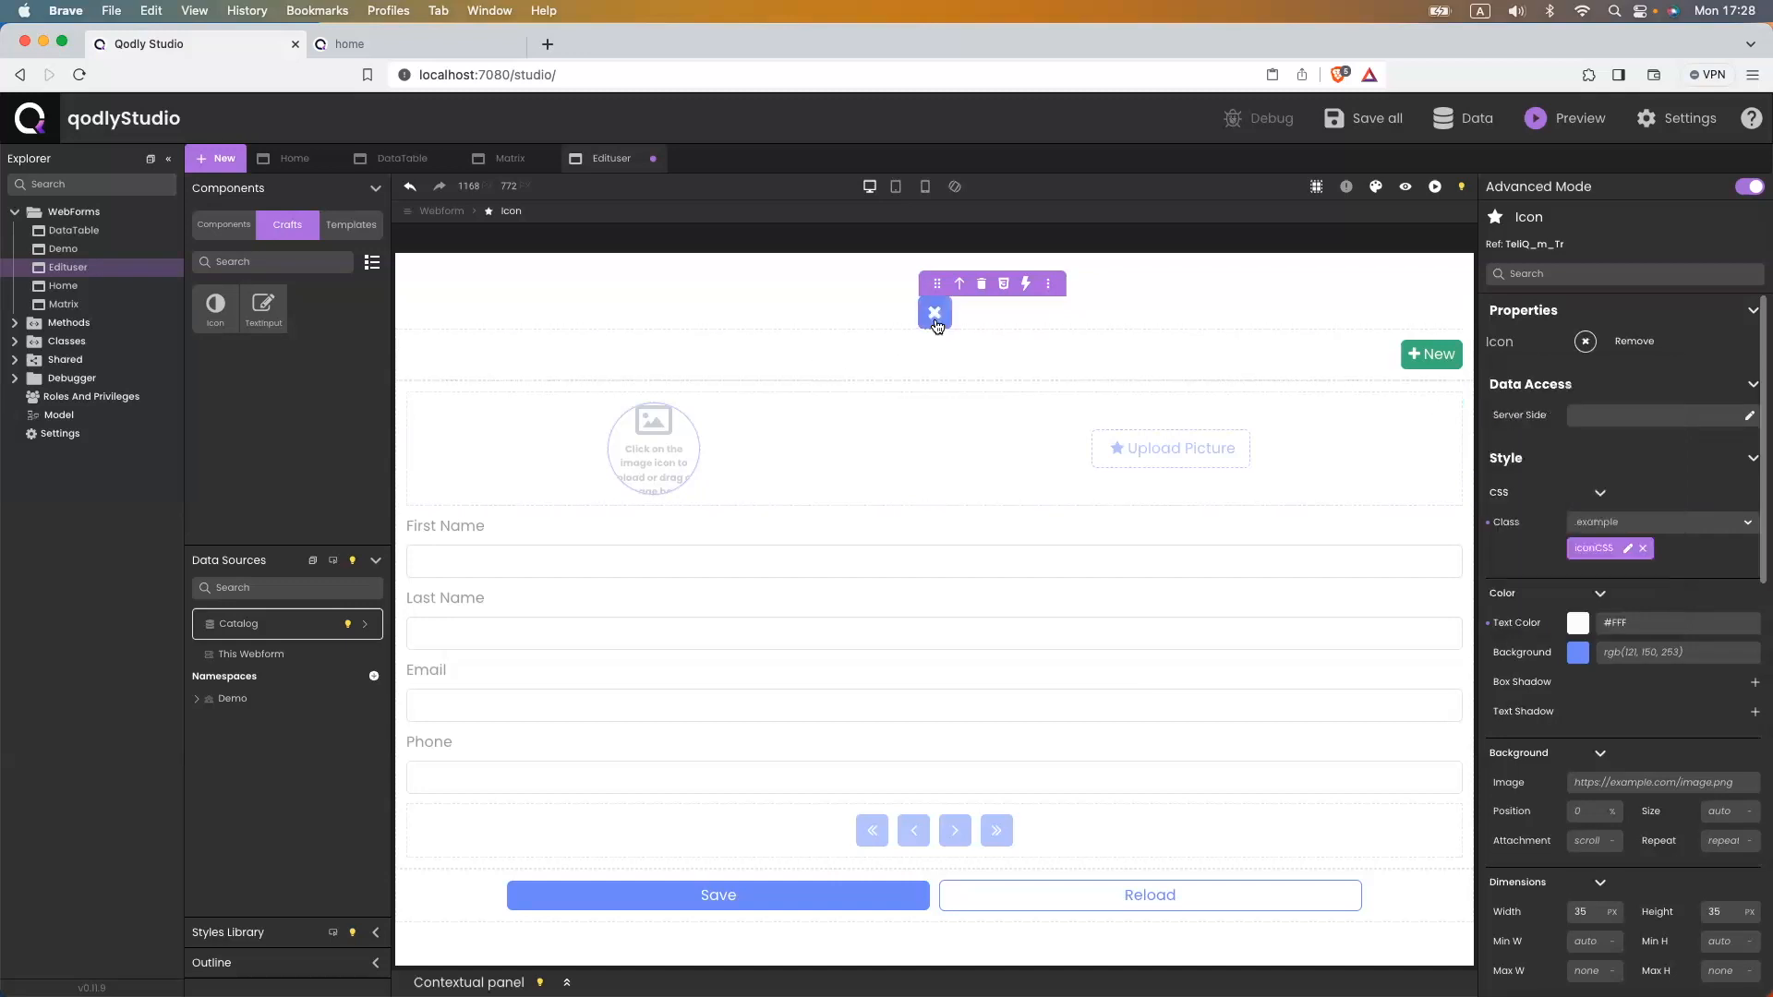
{"action": "scroll", "coordinate": [1640, 603], "scroll_direction": "down", "scroll_amount": 10}
{"action": "left_click", "coordinate": [1666, 933]}
{"action": "key", "text": "BackSpace"}
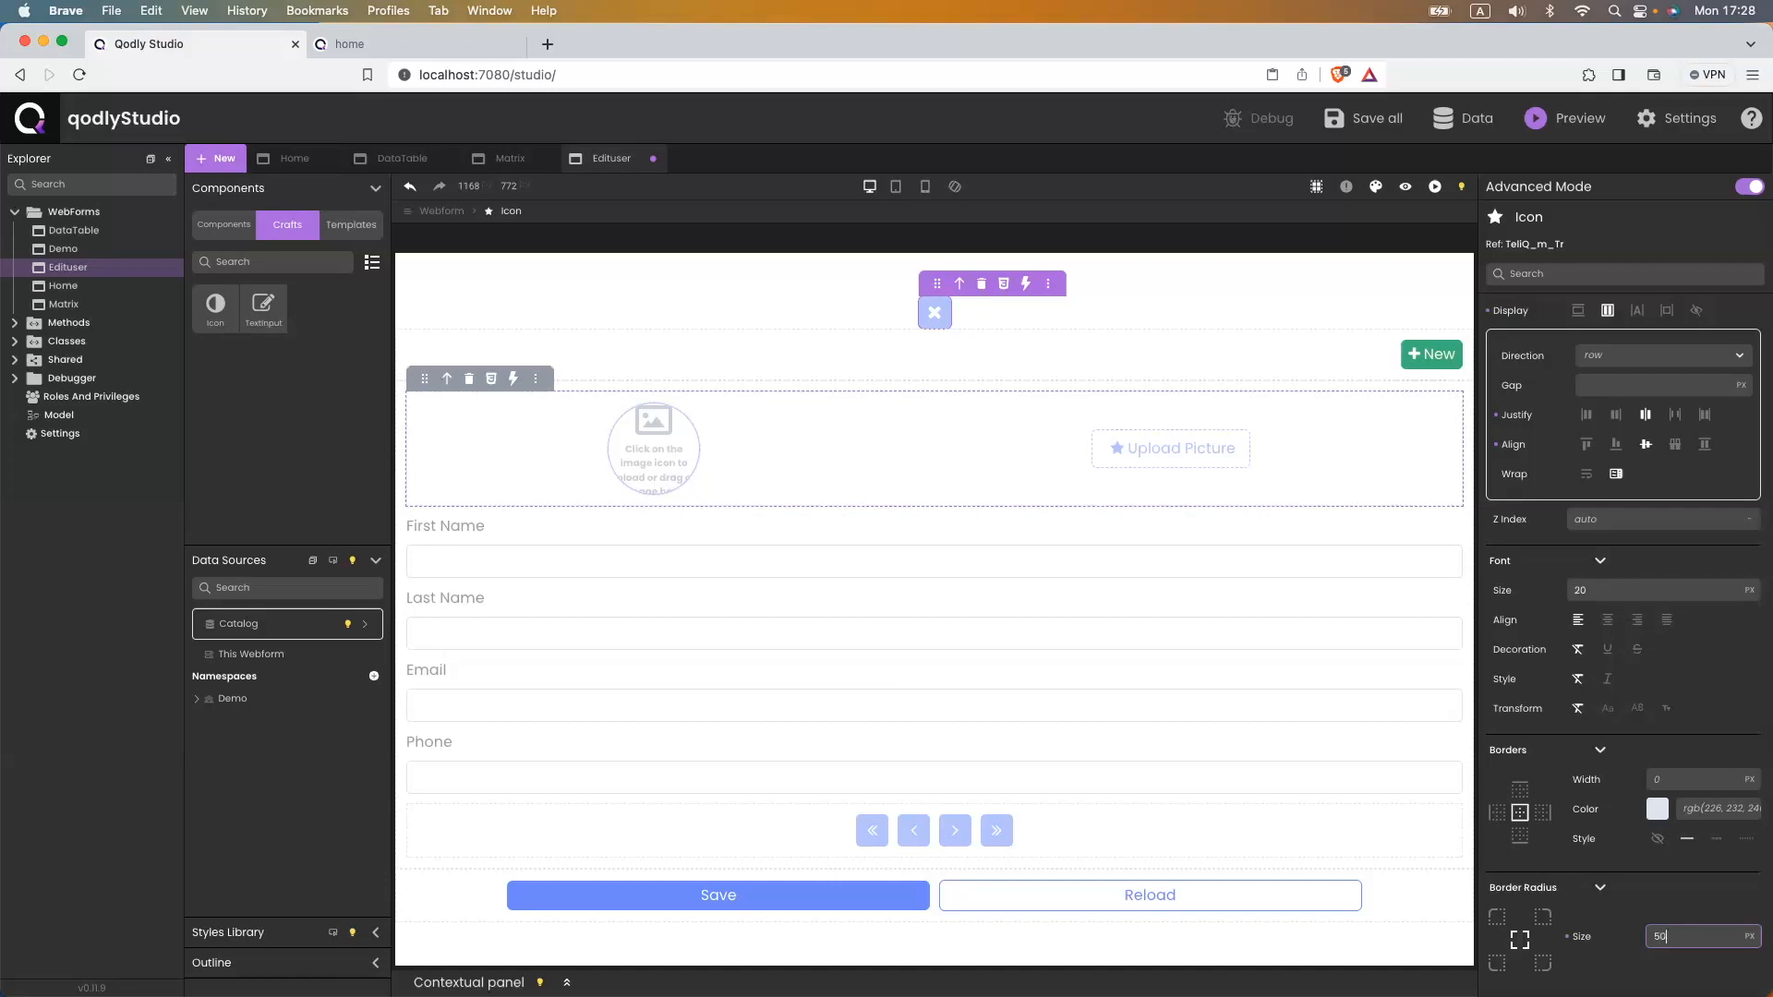
{"action": "type", "text": "50%"}
{"action": "key", "text": "Return"}
- Duplicate the iconCSS style as iconClose and remove the iconCSS class from the icon
{"action": "scroll", "coordinate": [1509, 681], "scroll_direction": "up", "scroll_amount": 10}
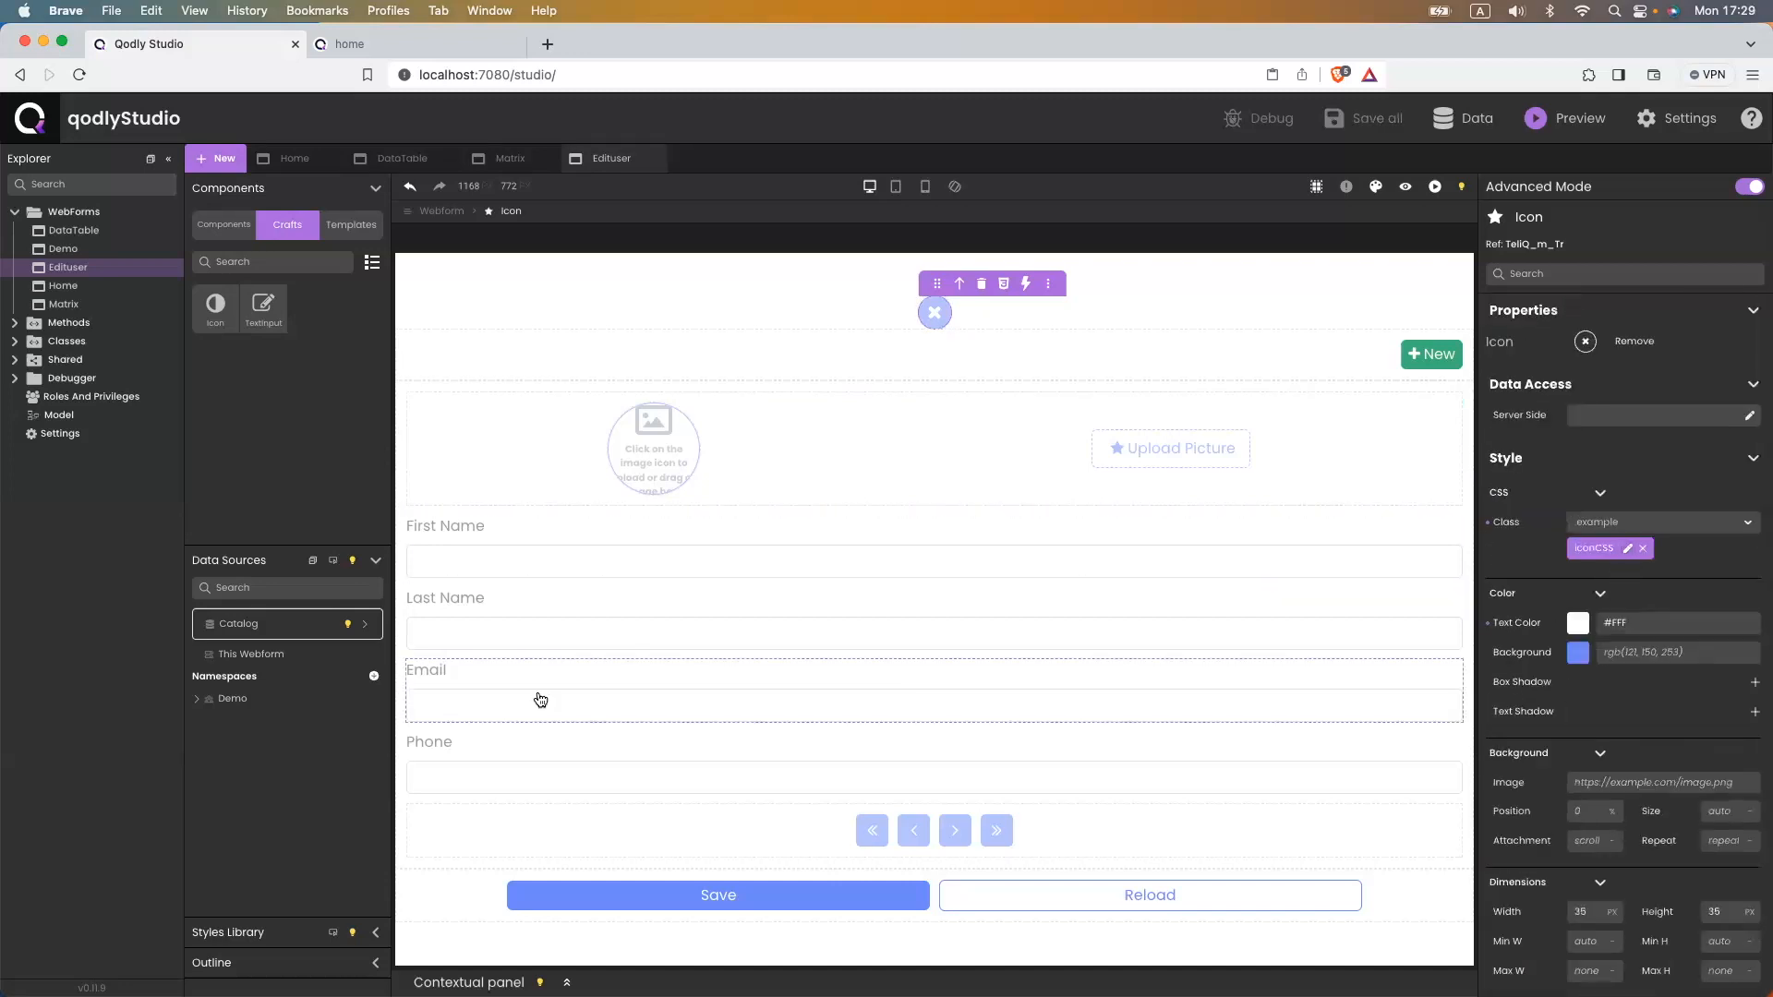
{"action": "scroll", "coordinate": [203, 882], "scroll_direction": "down", "scroll_amount": 1}
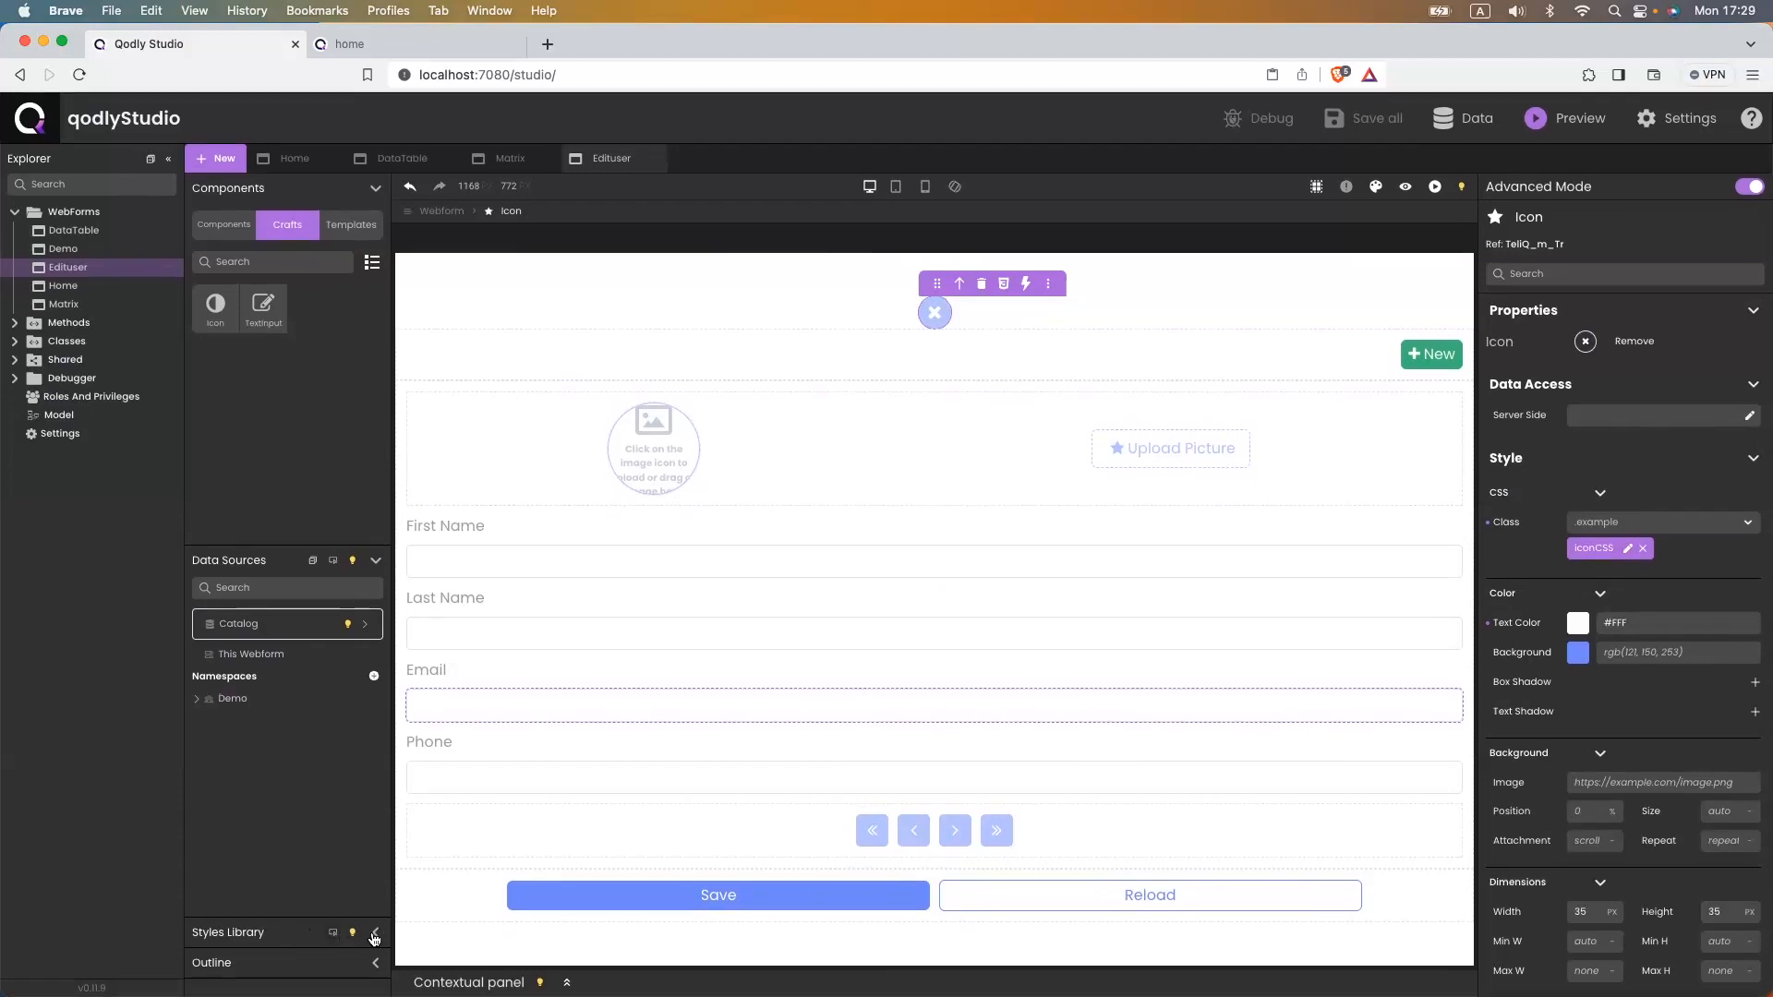
{"action": "left_click", "coordinate": [254, 938]}
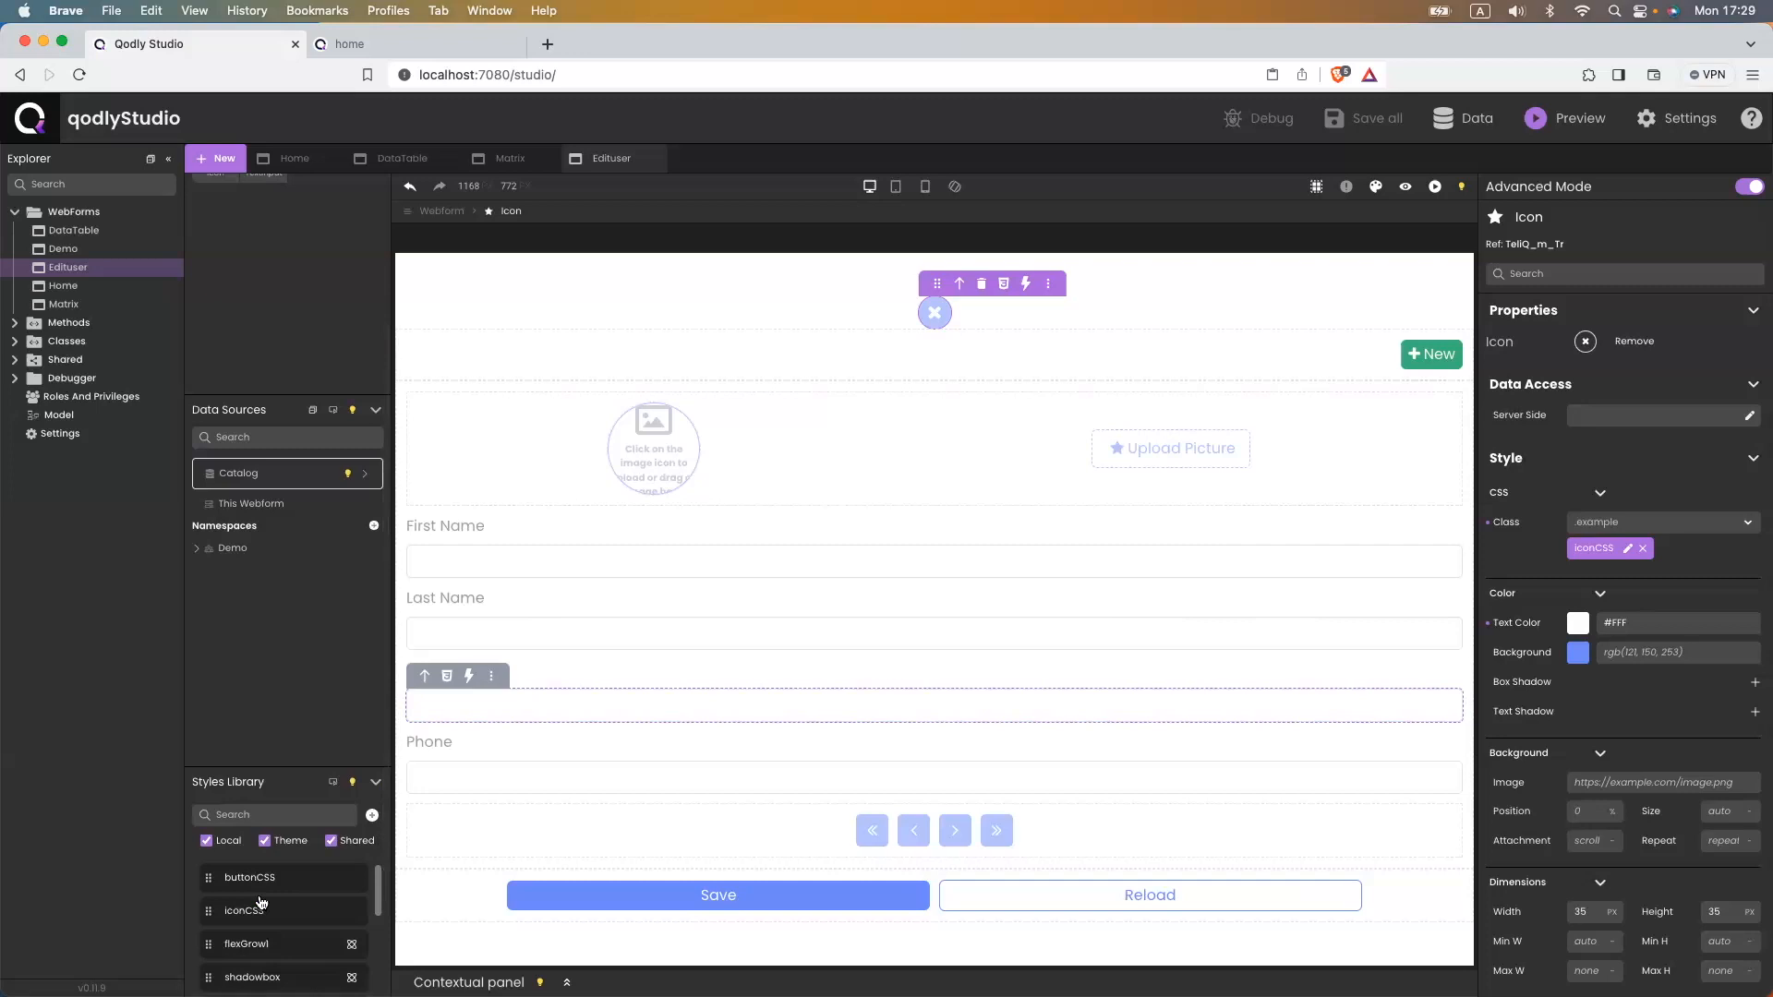
{"action": "left_click", "coordinate": [333, 912]}
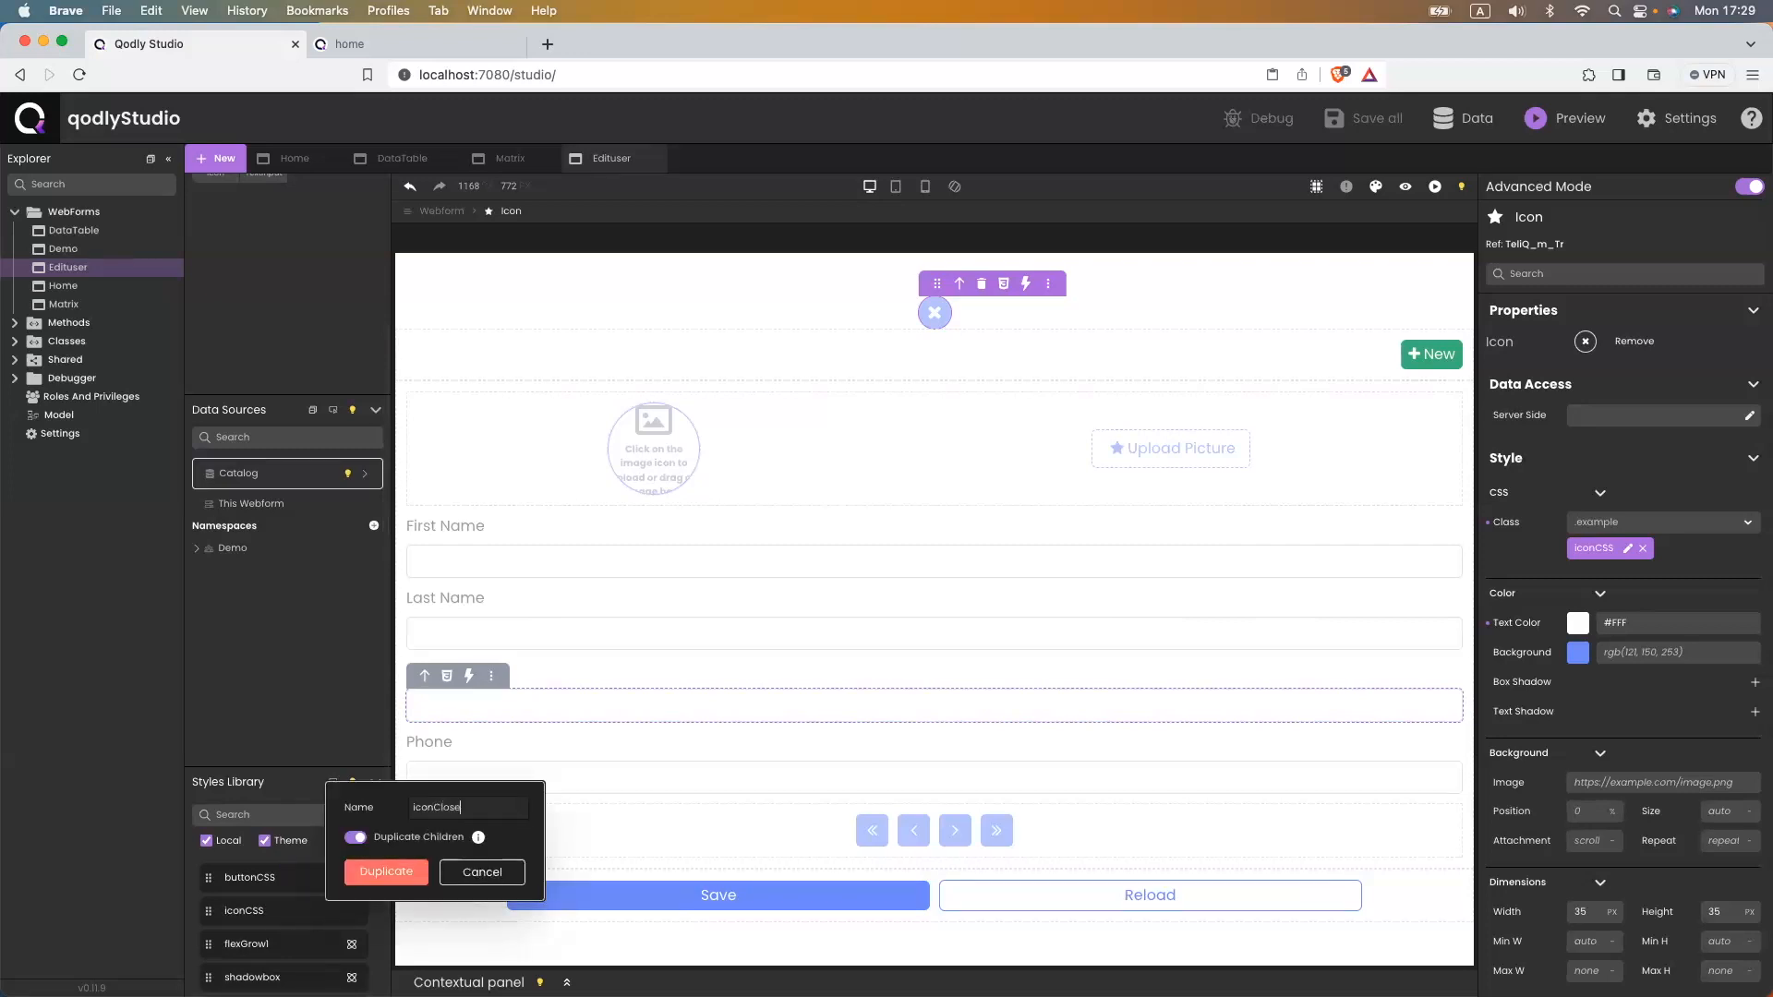
{"action": "left_click", "coordinate": [388, 872]}
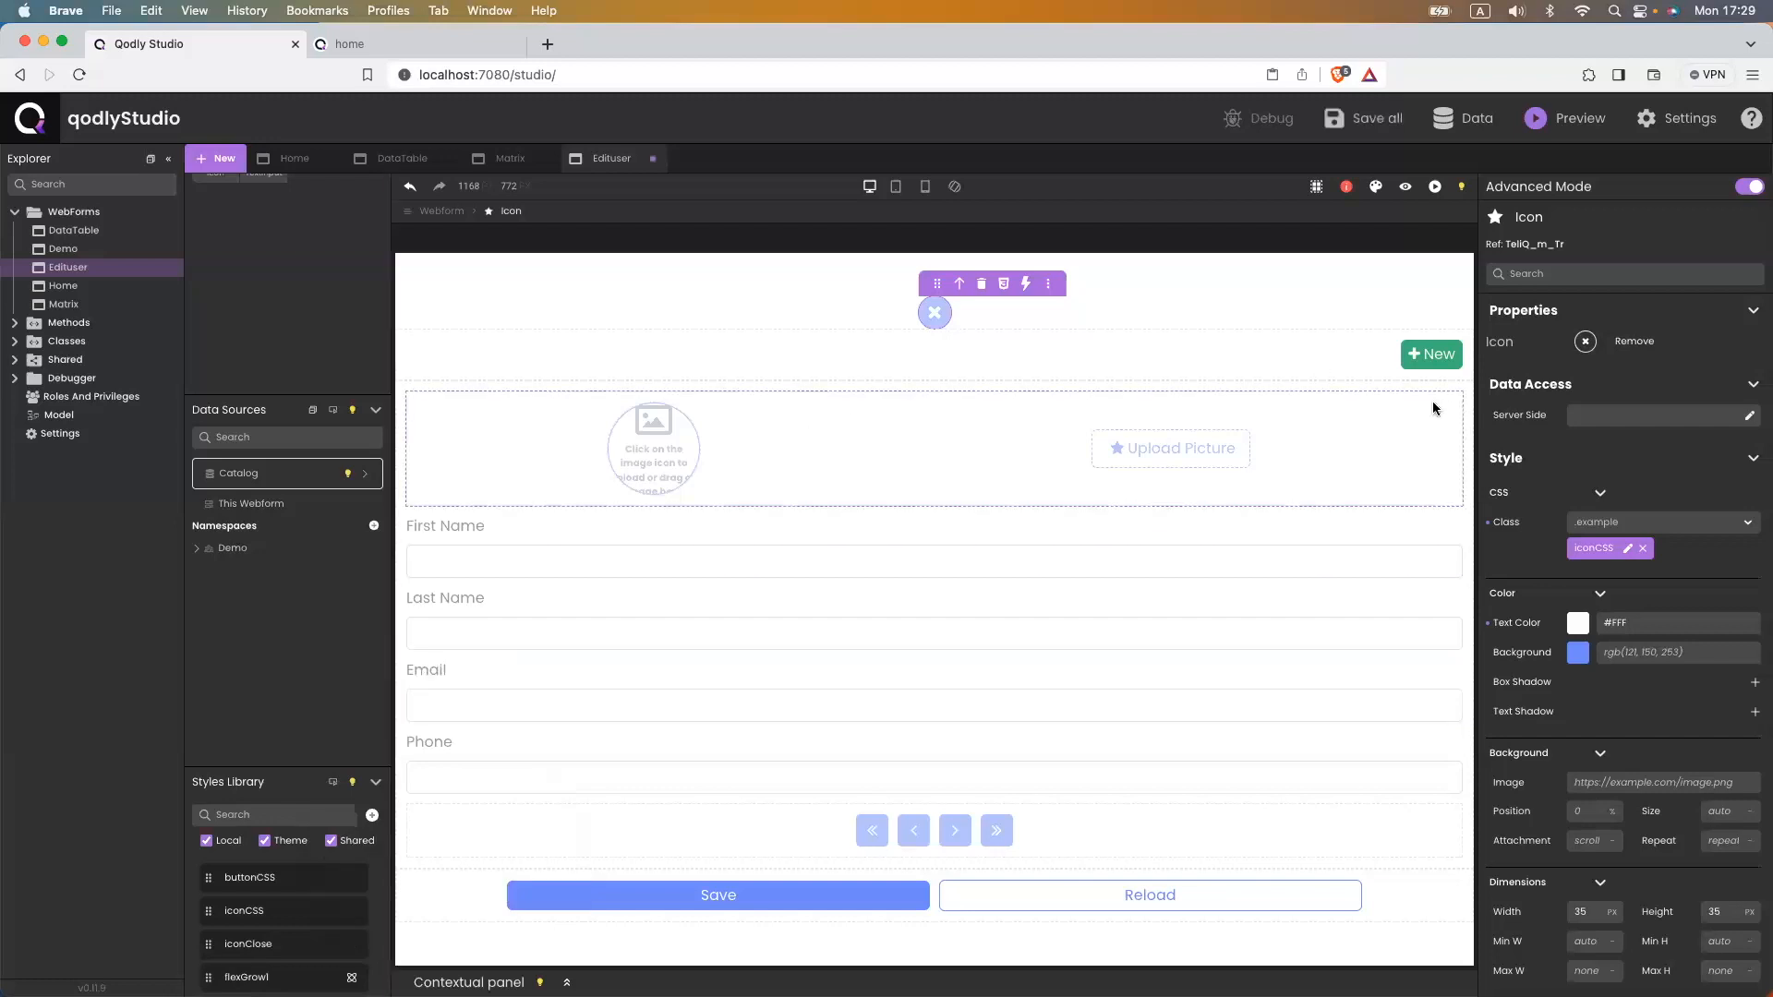
{"action": "left_click", "coordinate": [1643, 548]}
{"action": "left_click", "coordinate": [1606, 522]}
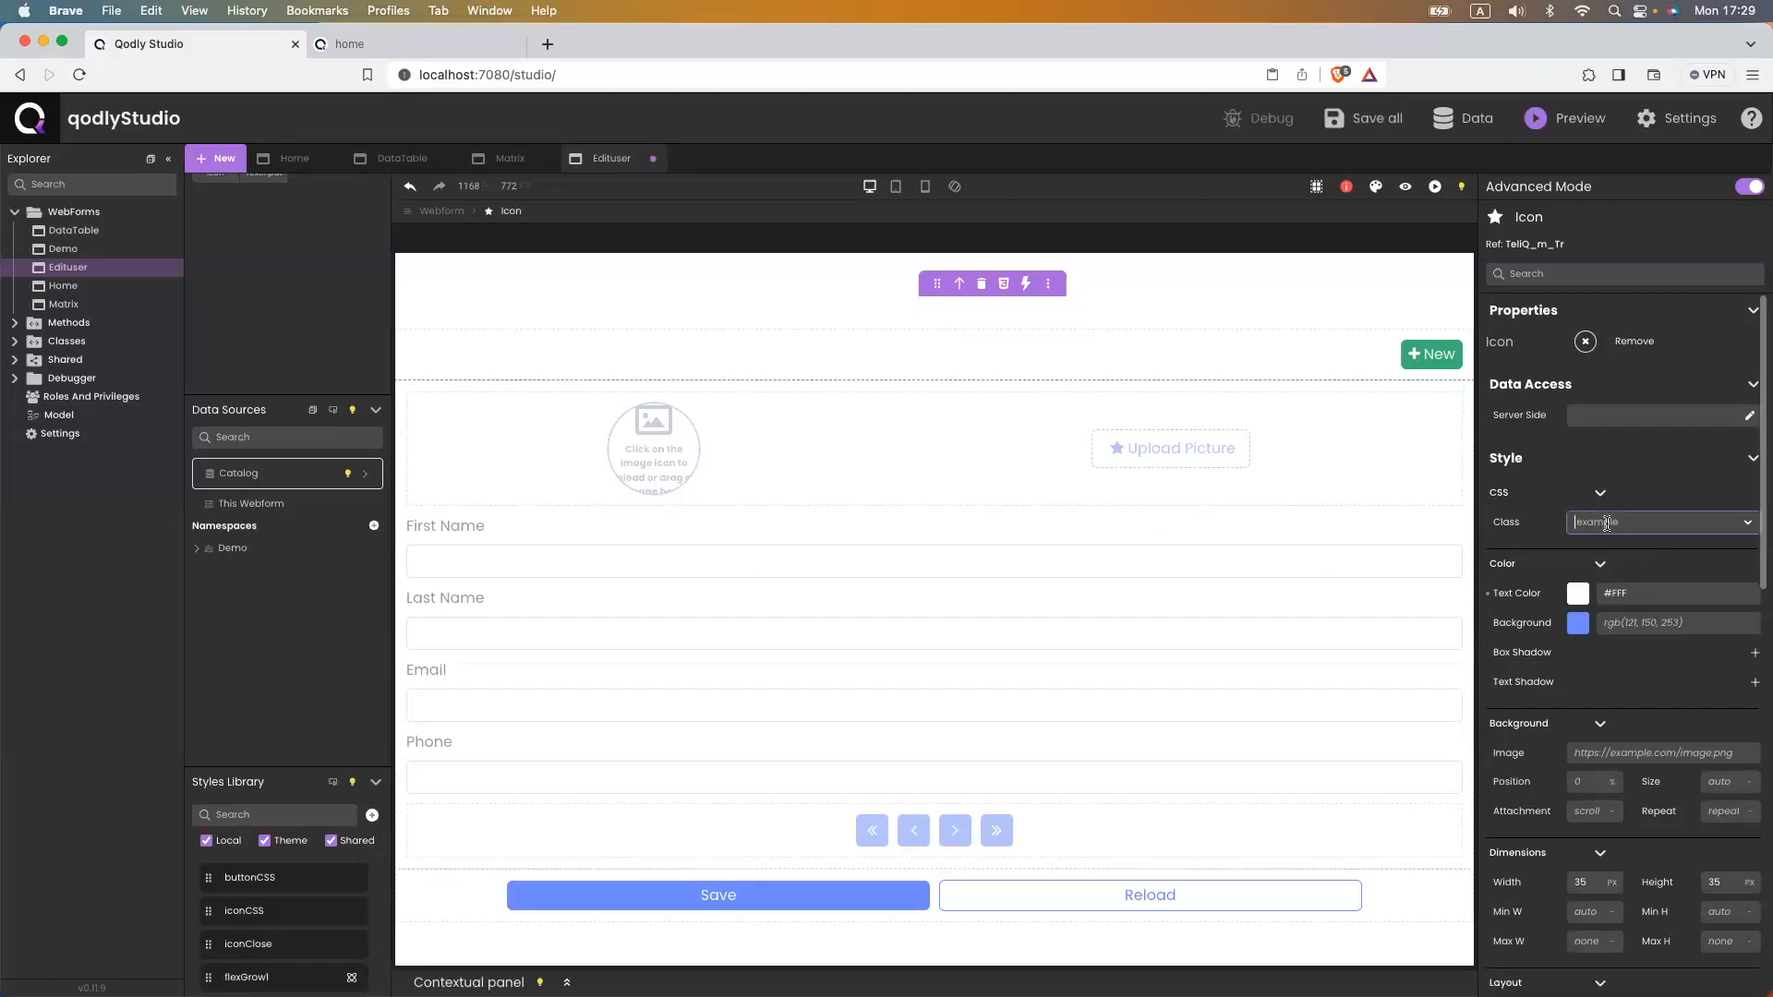
- Apply the iconClose class to the close icon and open its CSS to edit the background value
{"action": "type", "text": "ico"}
{"action": "key", "text": "Down"}
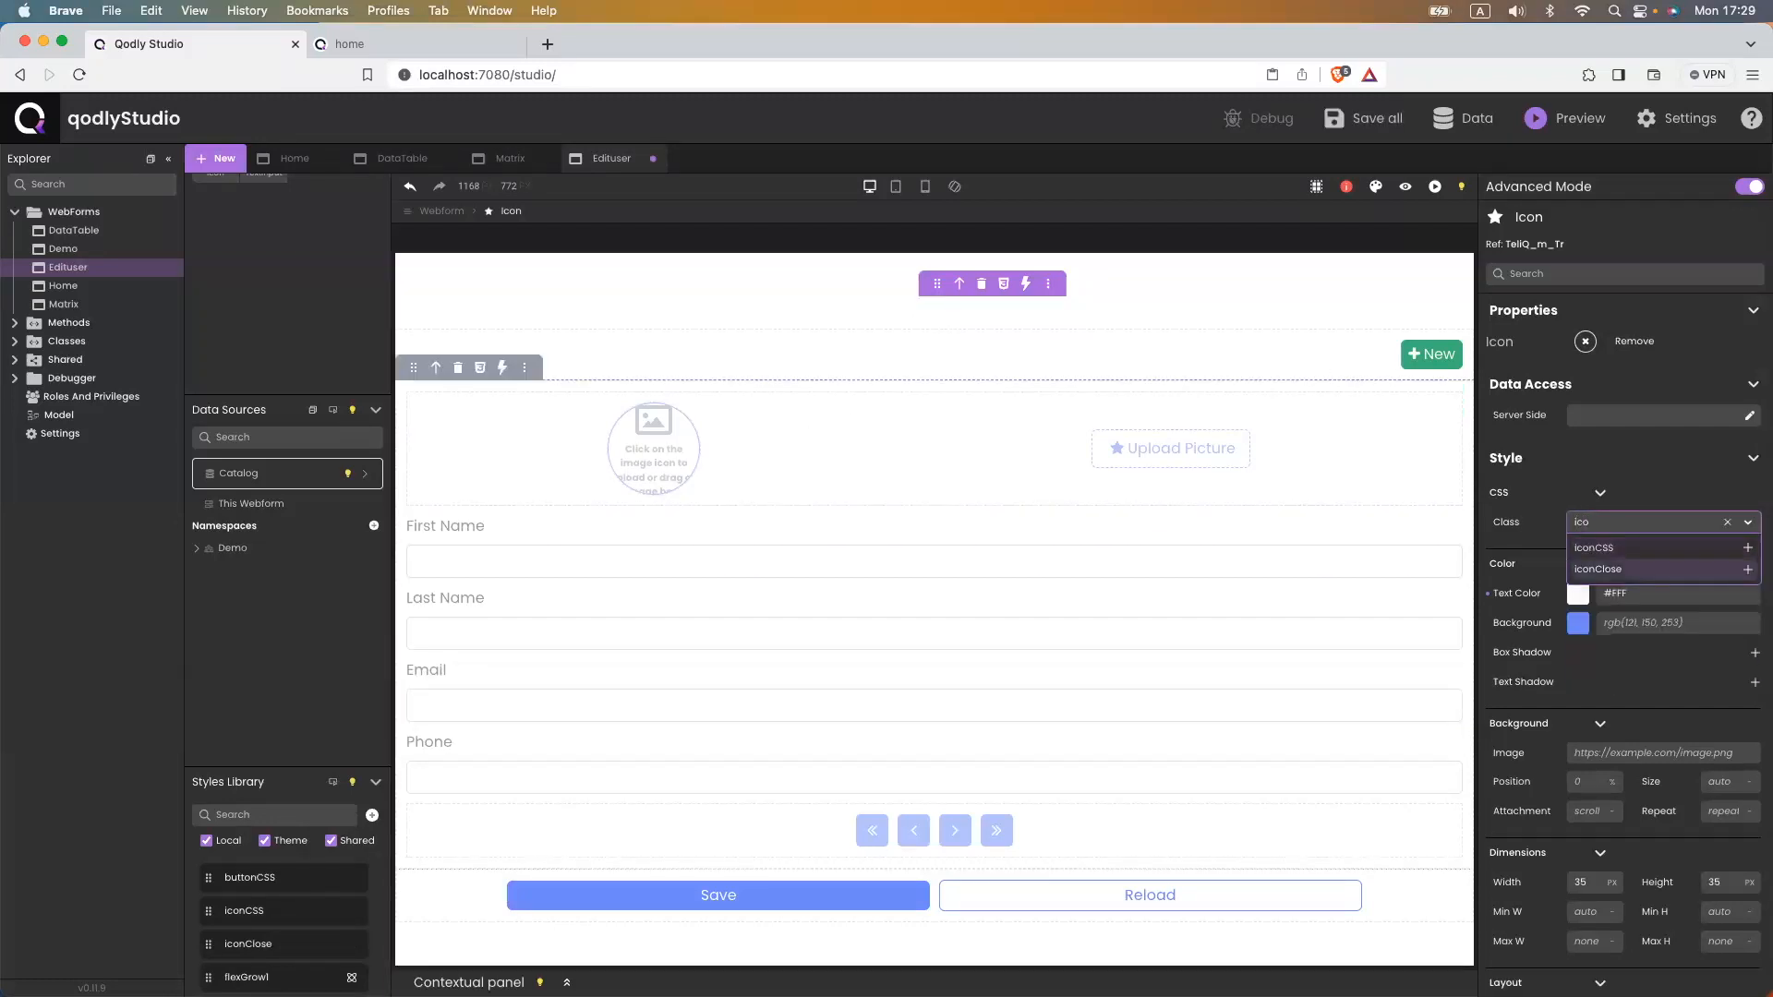
{"action": "key", "text": "Return"}
{"action": "key", "text": "super+s"}
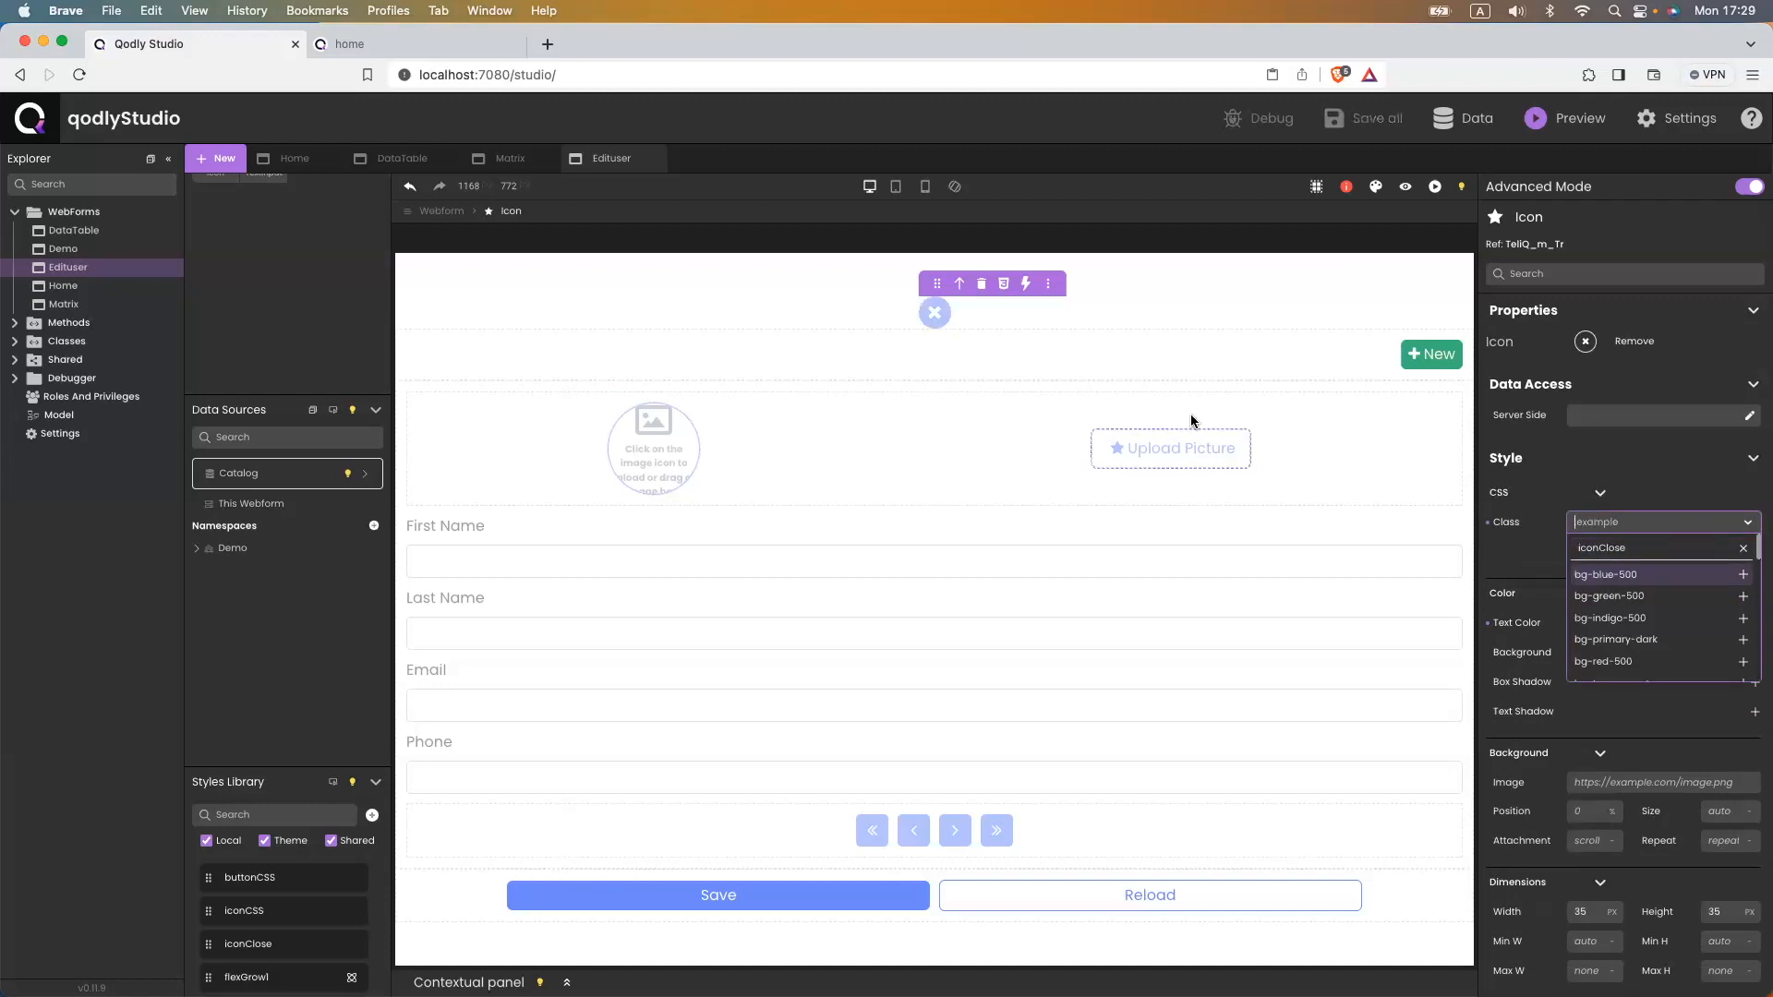
{"action": "left_click", "coordinate": [941, 315]}
{"action": "left_click", "coordinate": [1635, 548]}
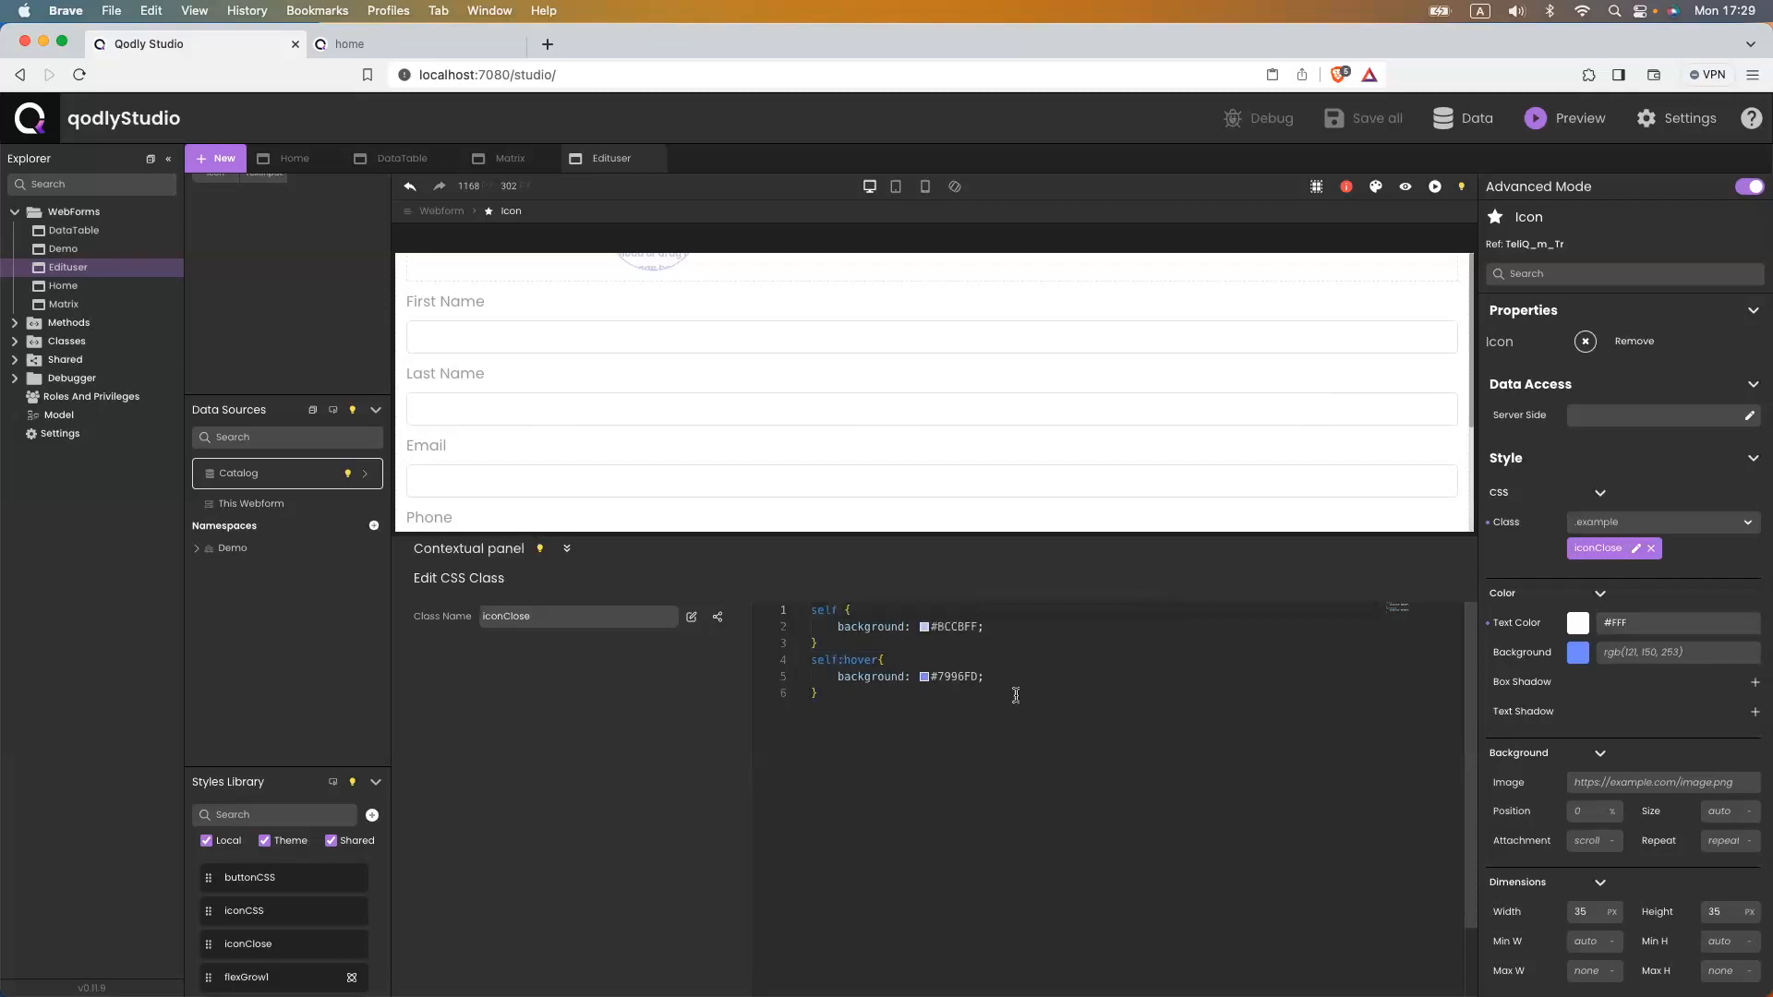
{"action": "left_click", "coordinate": [1632, 649]}
{"action": "type", "text": "00"}
{"action": "type", "text": "#"}
{"action": "key", "text": "super+s"}
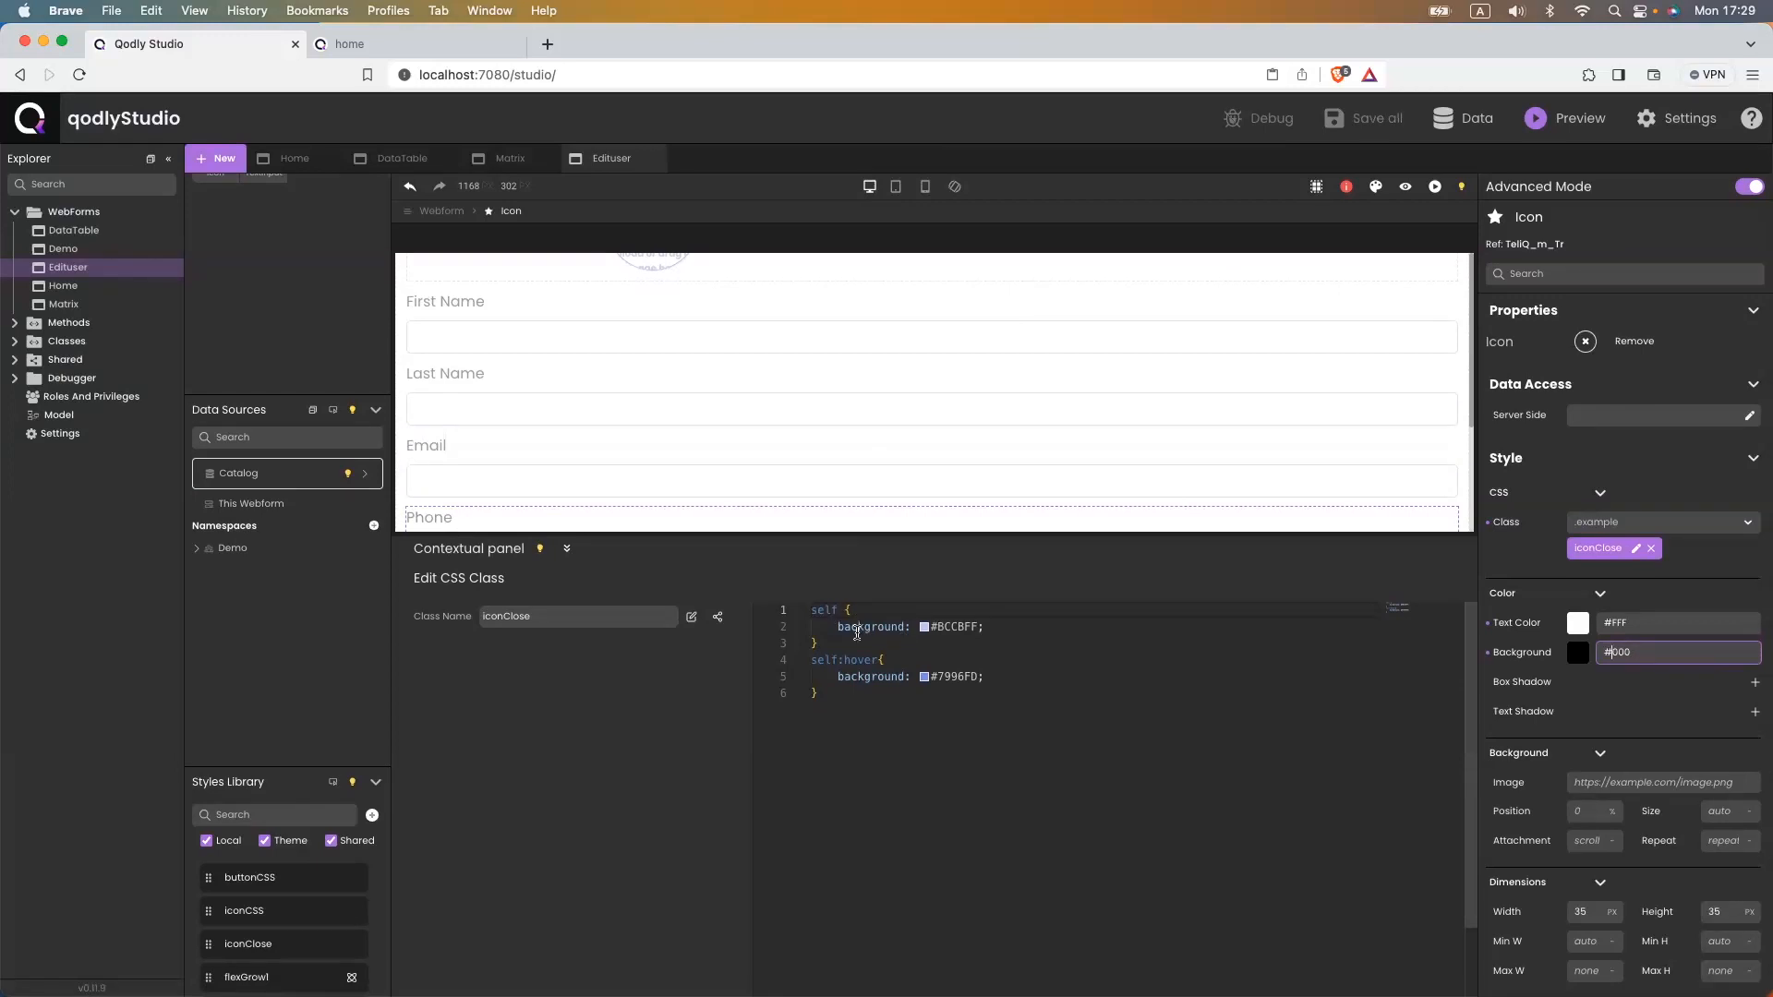
- Replace the background rules with opacity 0.4 for the icon and opacity 1 on hover, and save
{"action": "left_click_drag", "start_coordinate": [990, 629], "coordinate": [836, 629]}
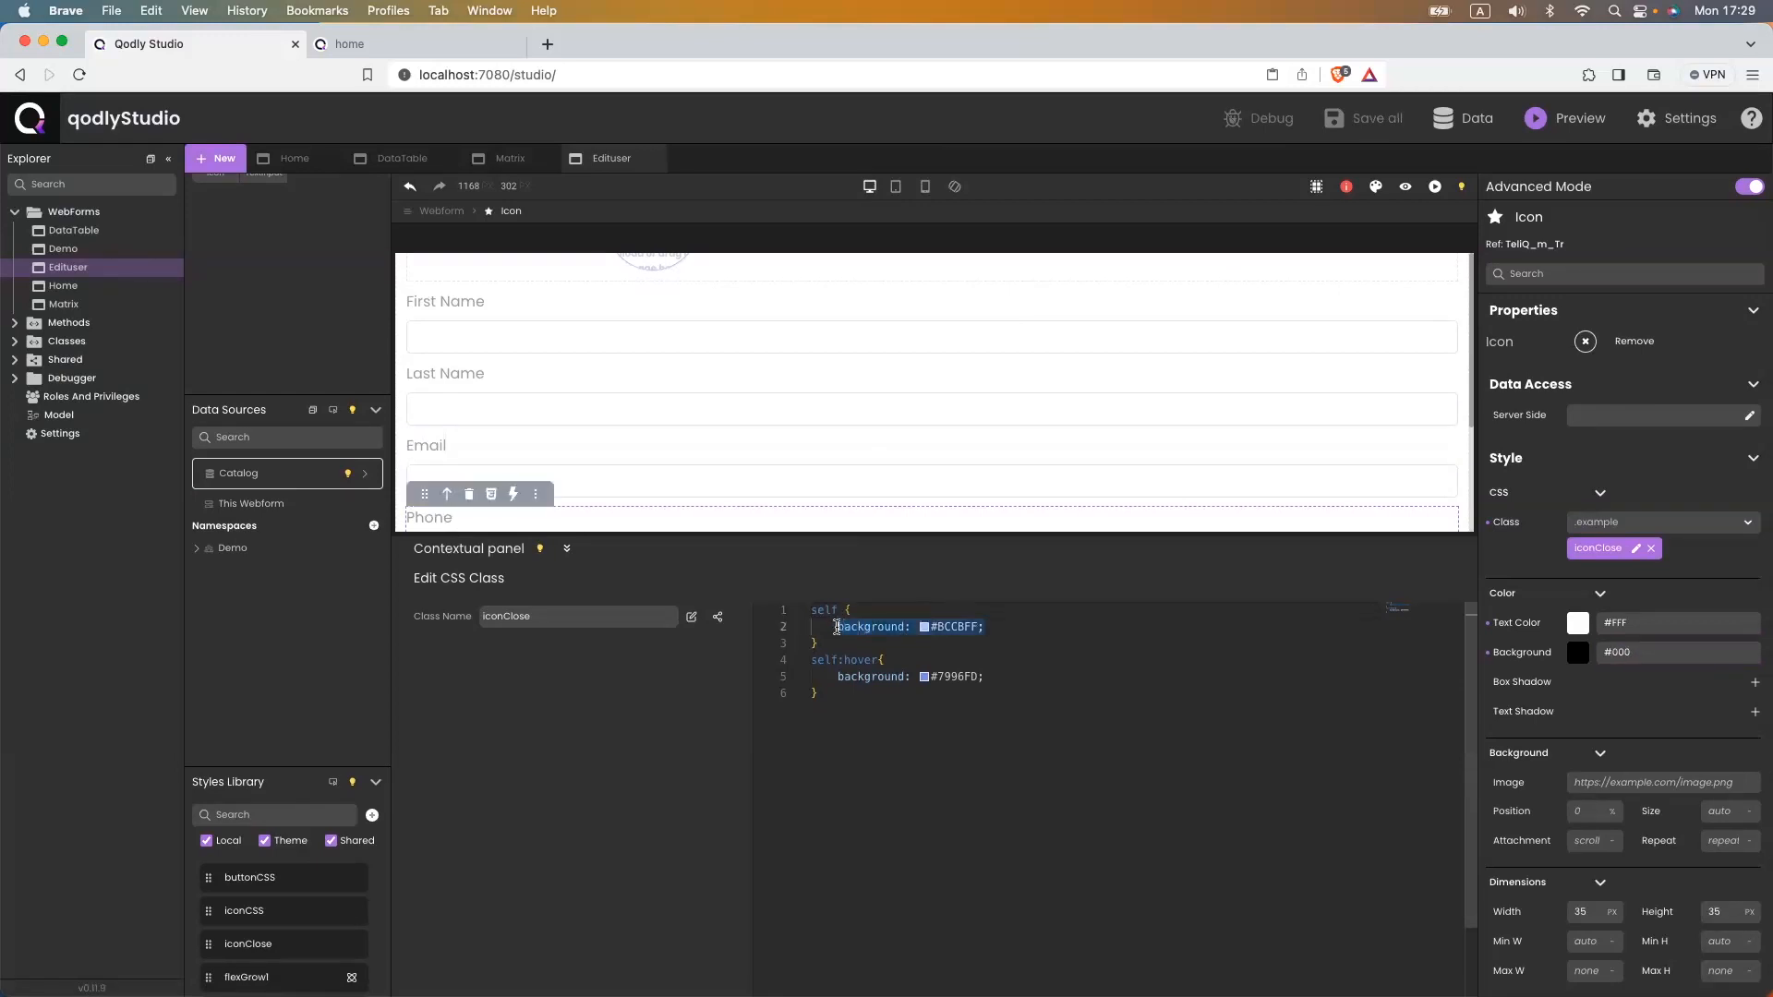
{"action": "type", "text": "opa"}
{"action": "key", "text": "Return"}
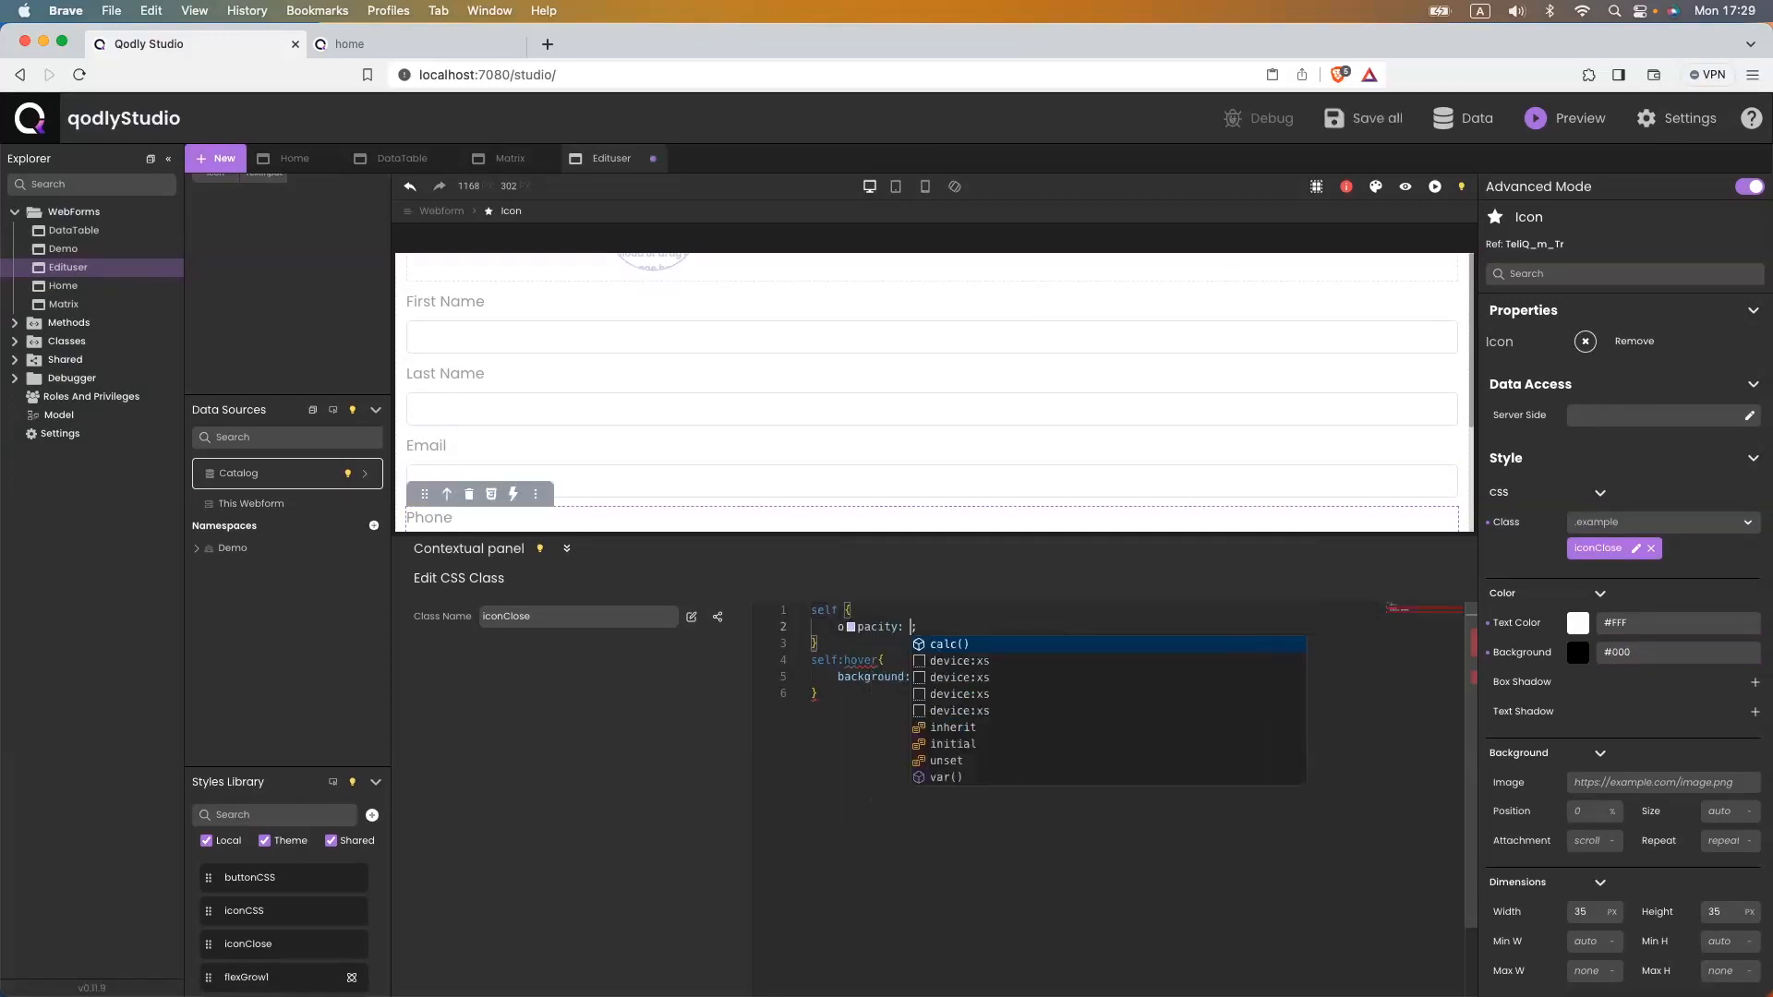
{"action": "type", "text": "0.4"}
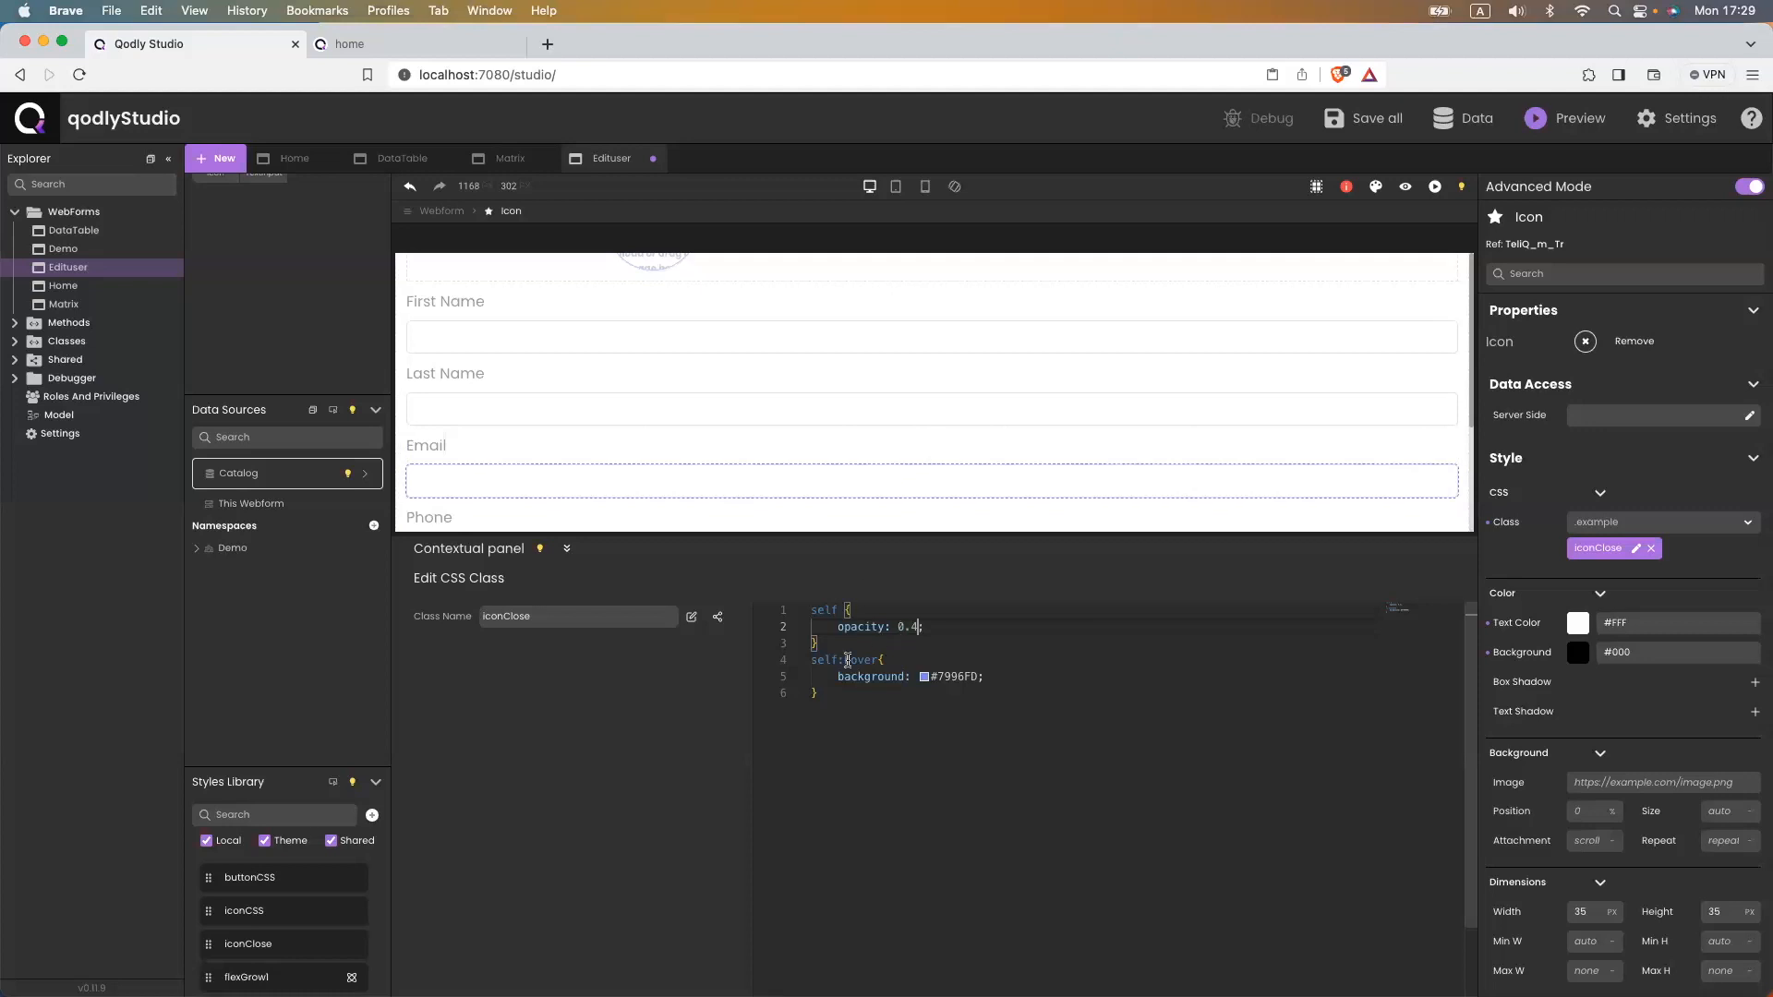
{"action": "left_click_drag", "start_coordinate": [987, 682], "coordinate": [838, 677]}
{"action": "type", "text": "opac"}
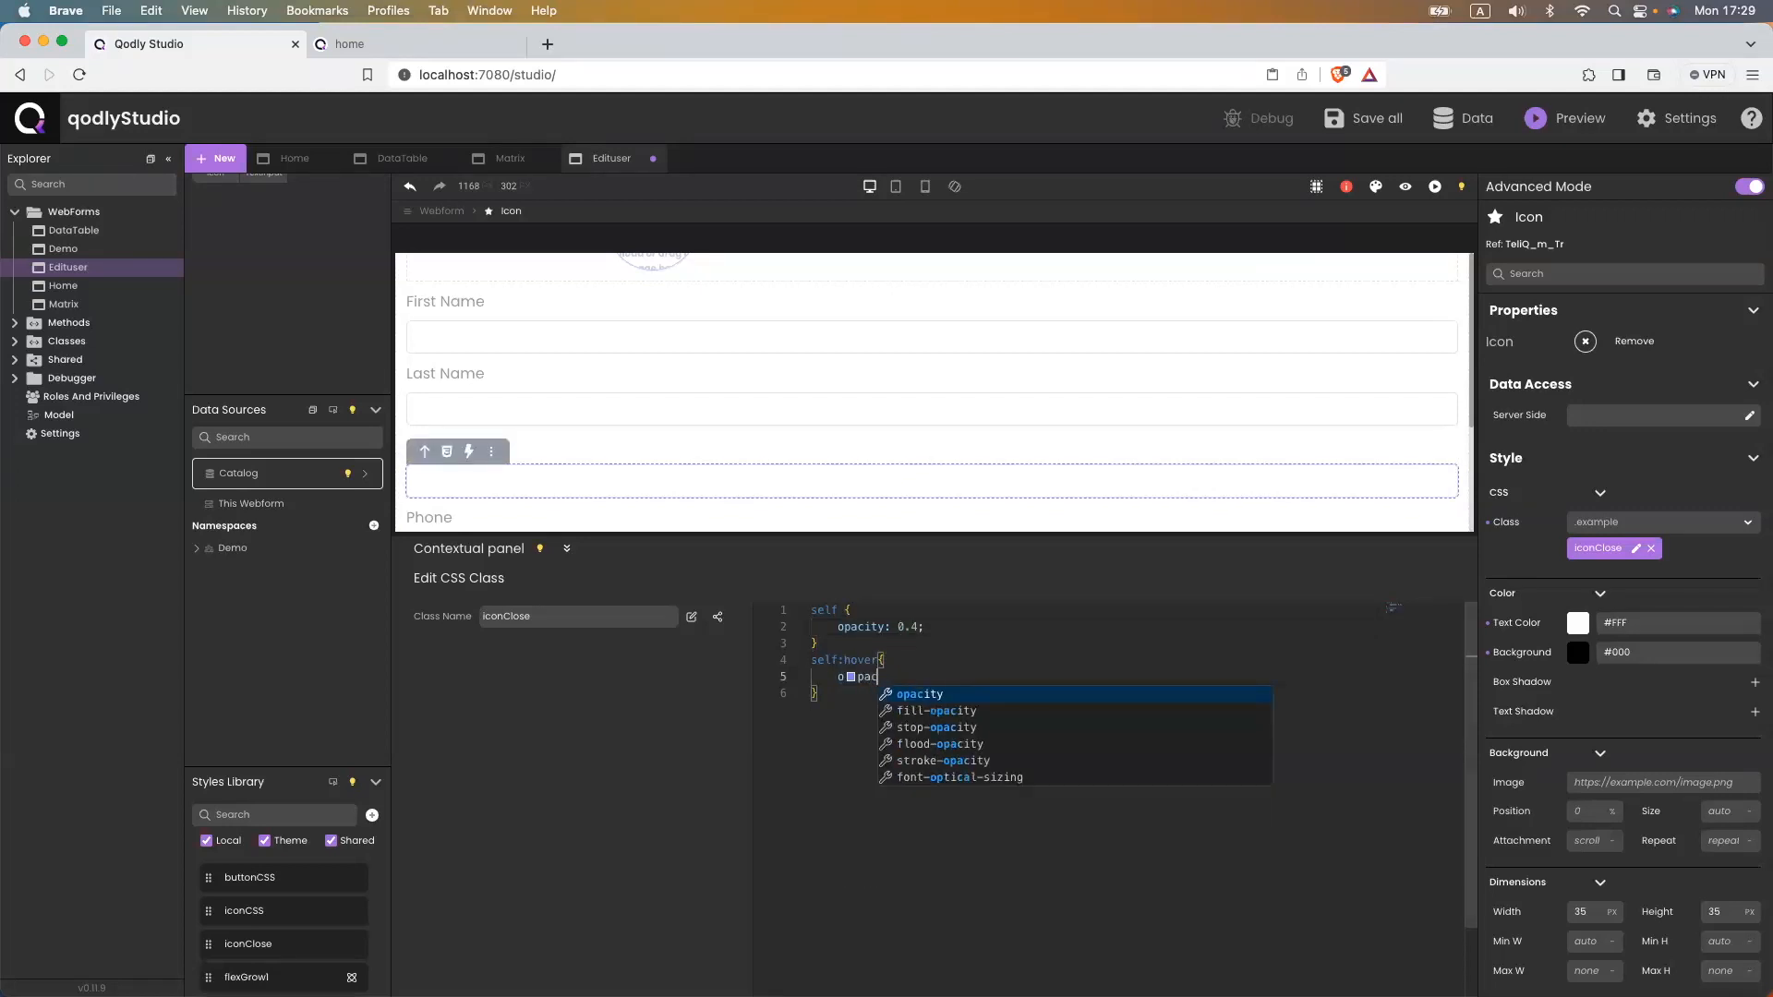
{"action": "key", "text": "Return"}
{"action": "type", "text": "1;"}
{"action": "key", "text": "super+s"}
{"action": "left_click", "coordinate": [425, 46]}
{"action": "left_click", "coordinate": [447, 76]}
{"action": "key", "text": "Return"}
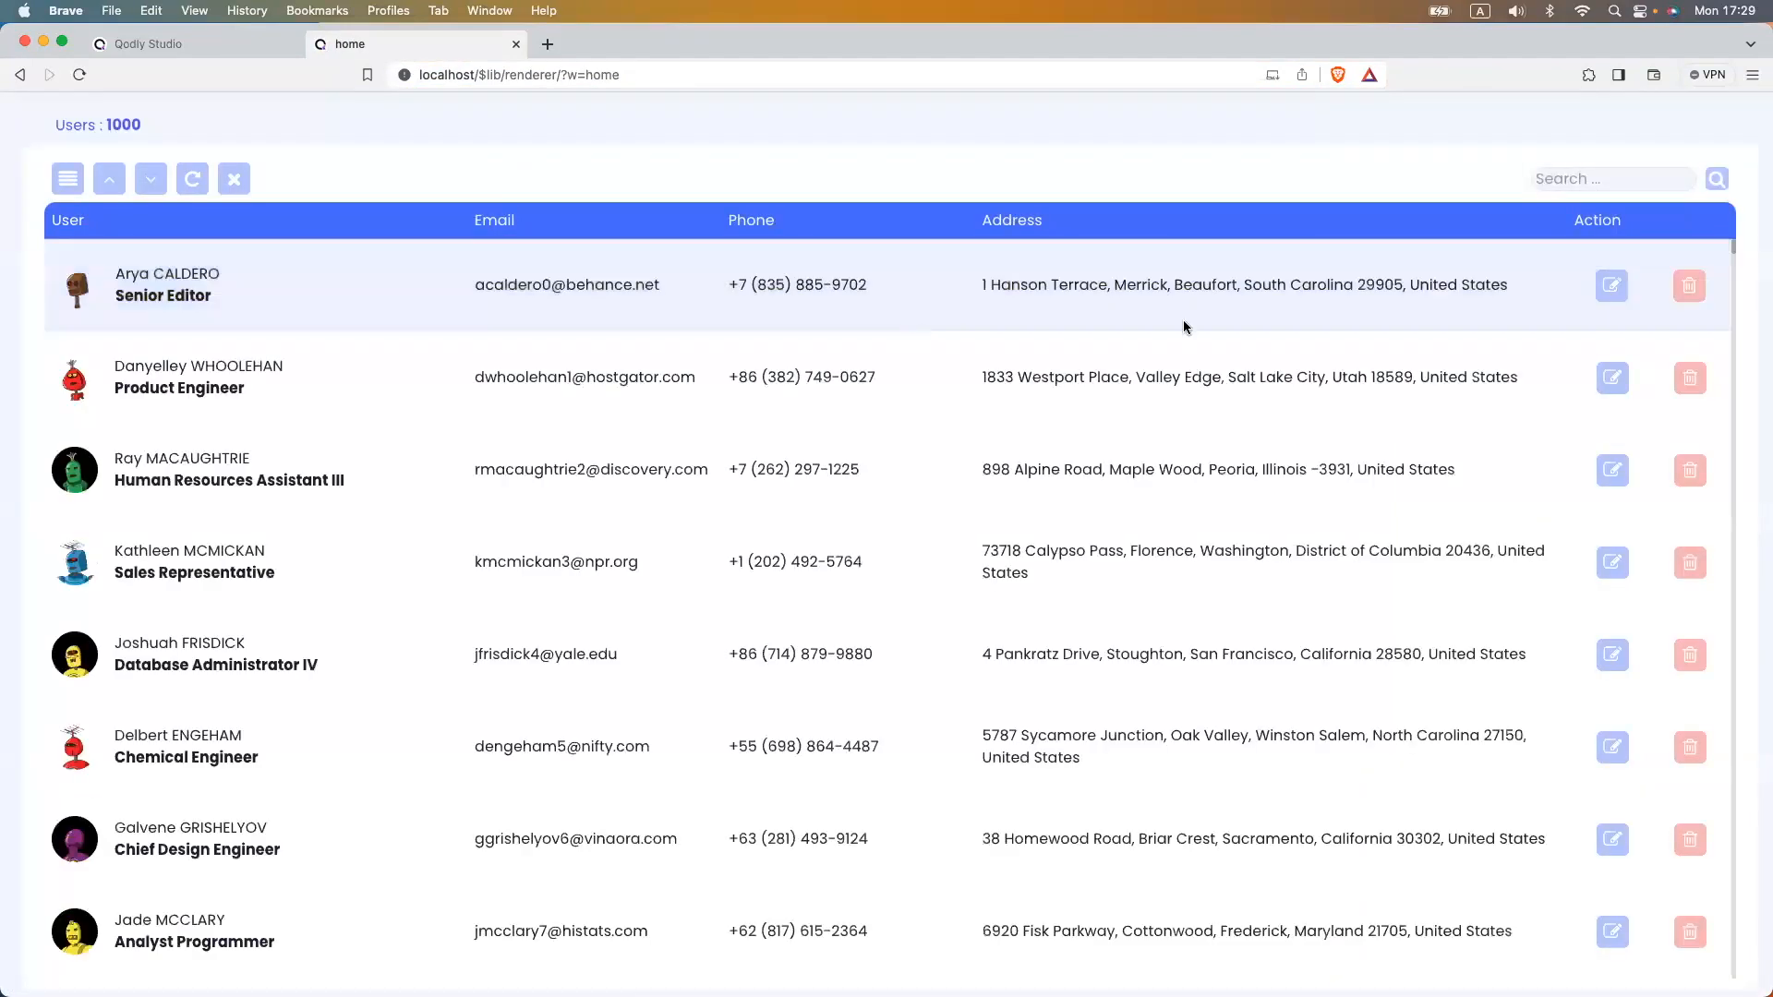
{"action": "left_click", "coordinate": [1611, 286]}
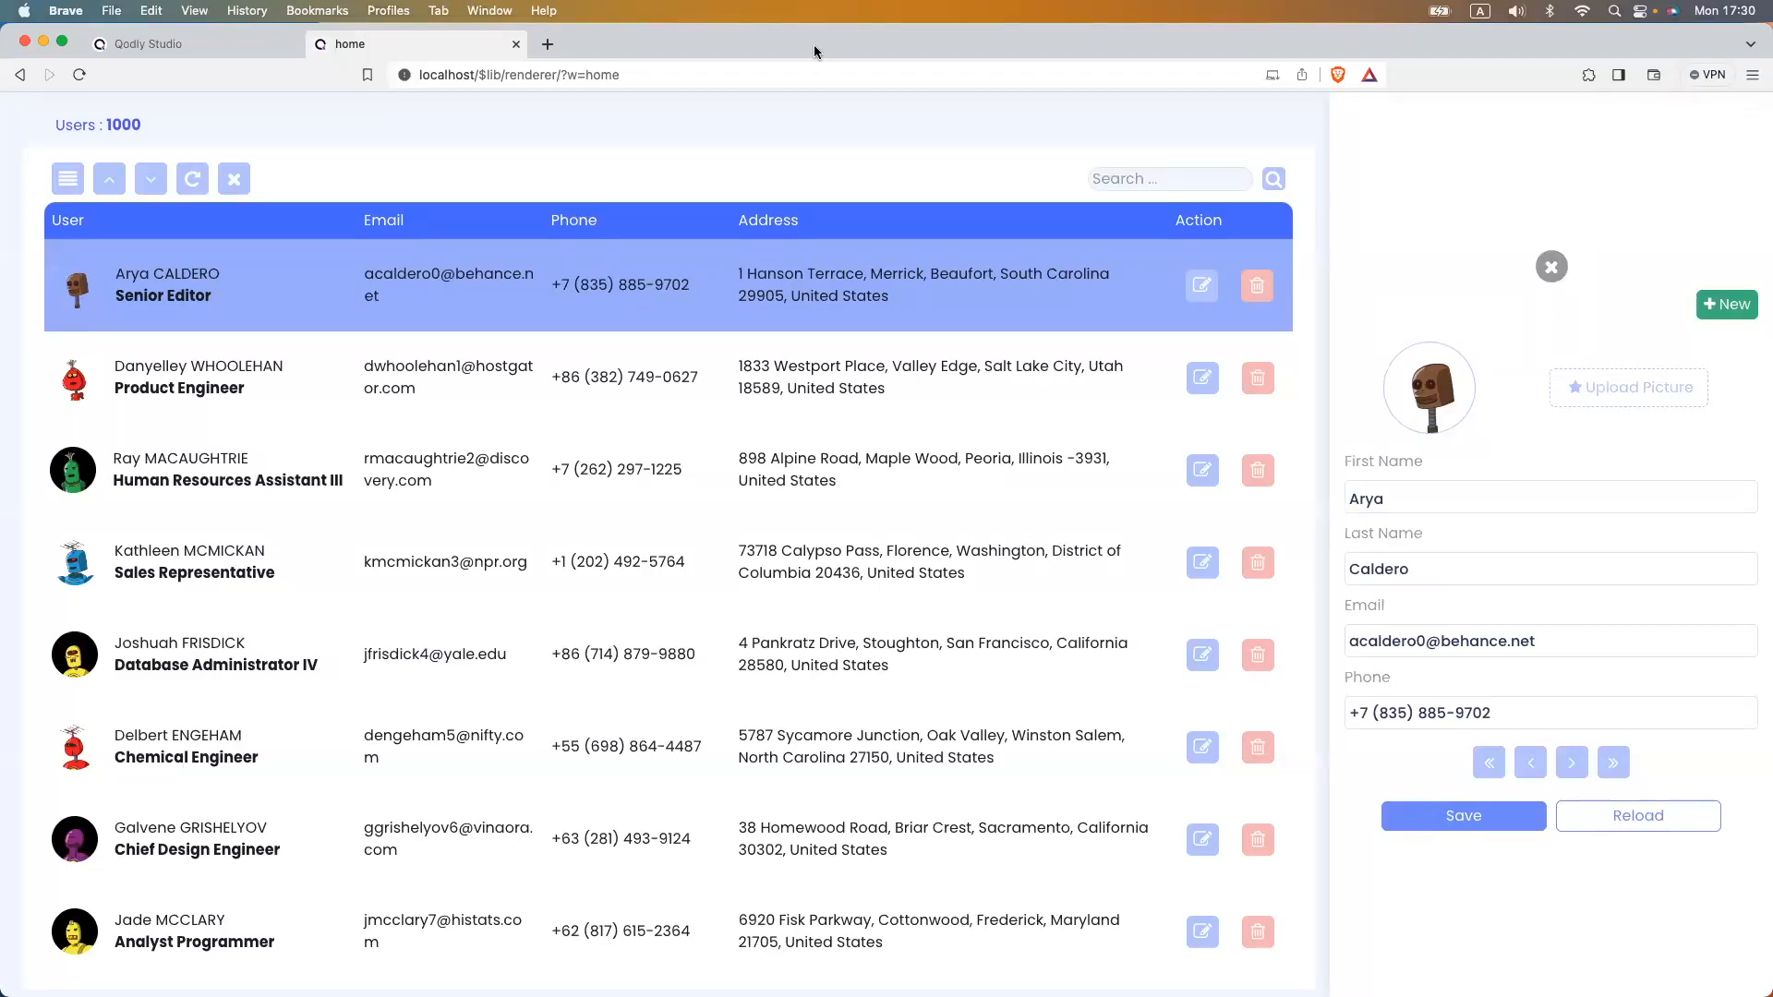
{"action": "left_click", "coordinate": [194, 44]}
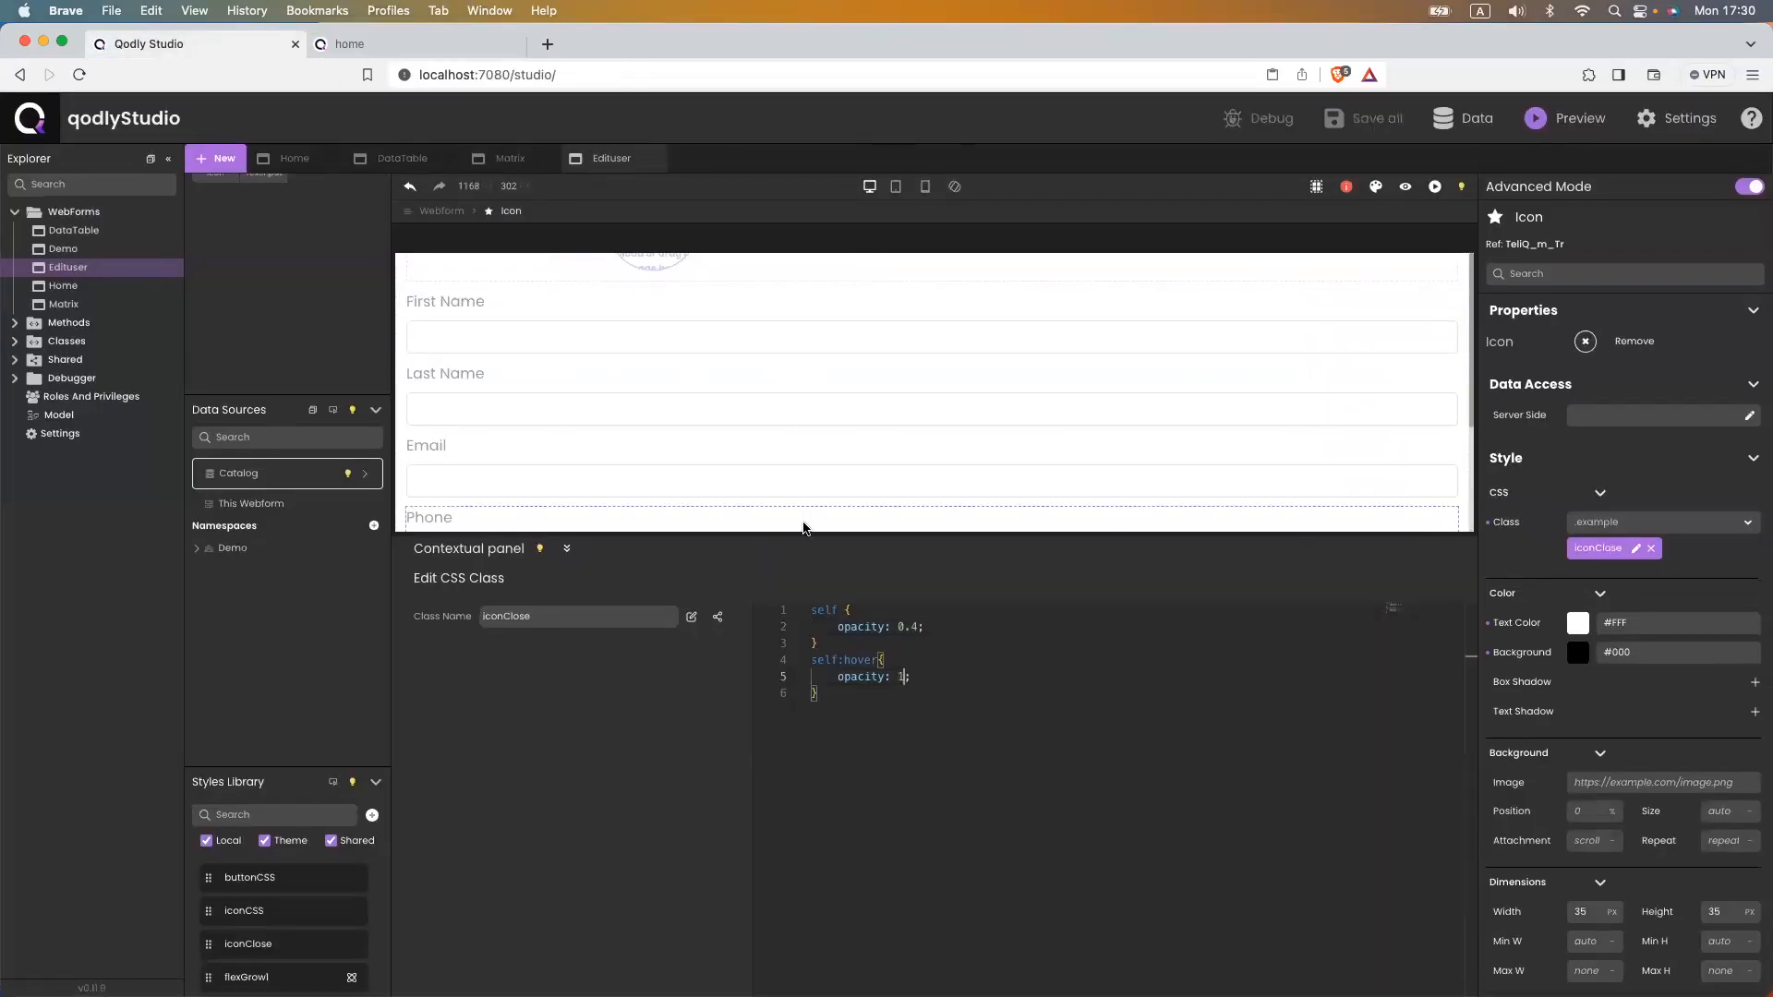
- Set the close icon's Position to fixed and save the webform
{"action": "left_click", "coordinate": [567, 549]}
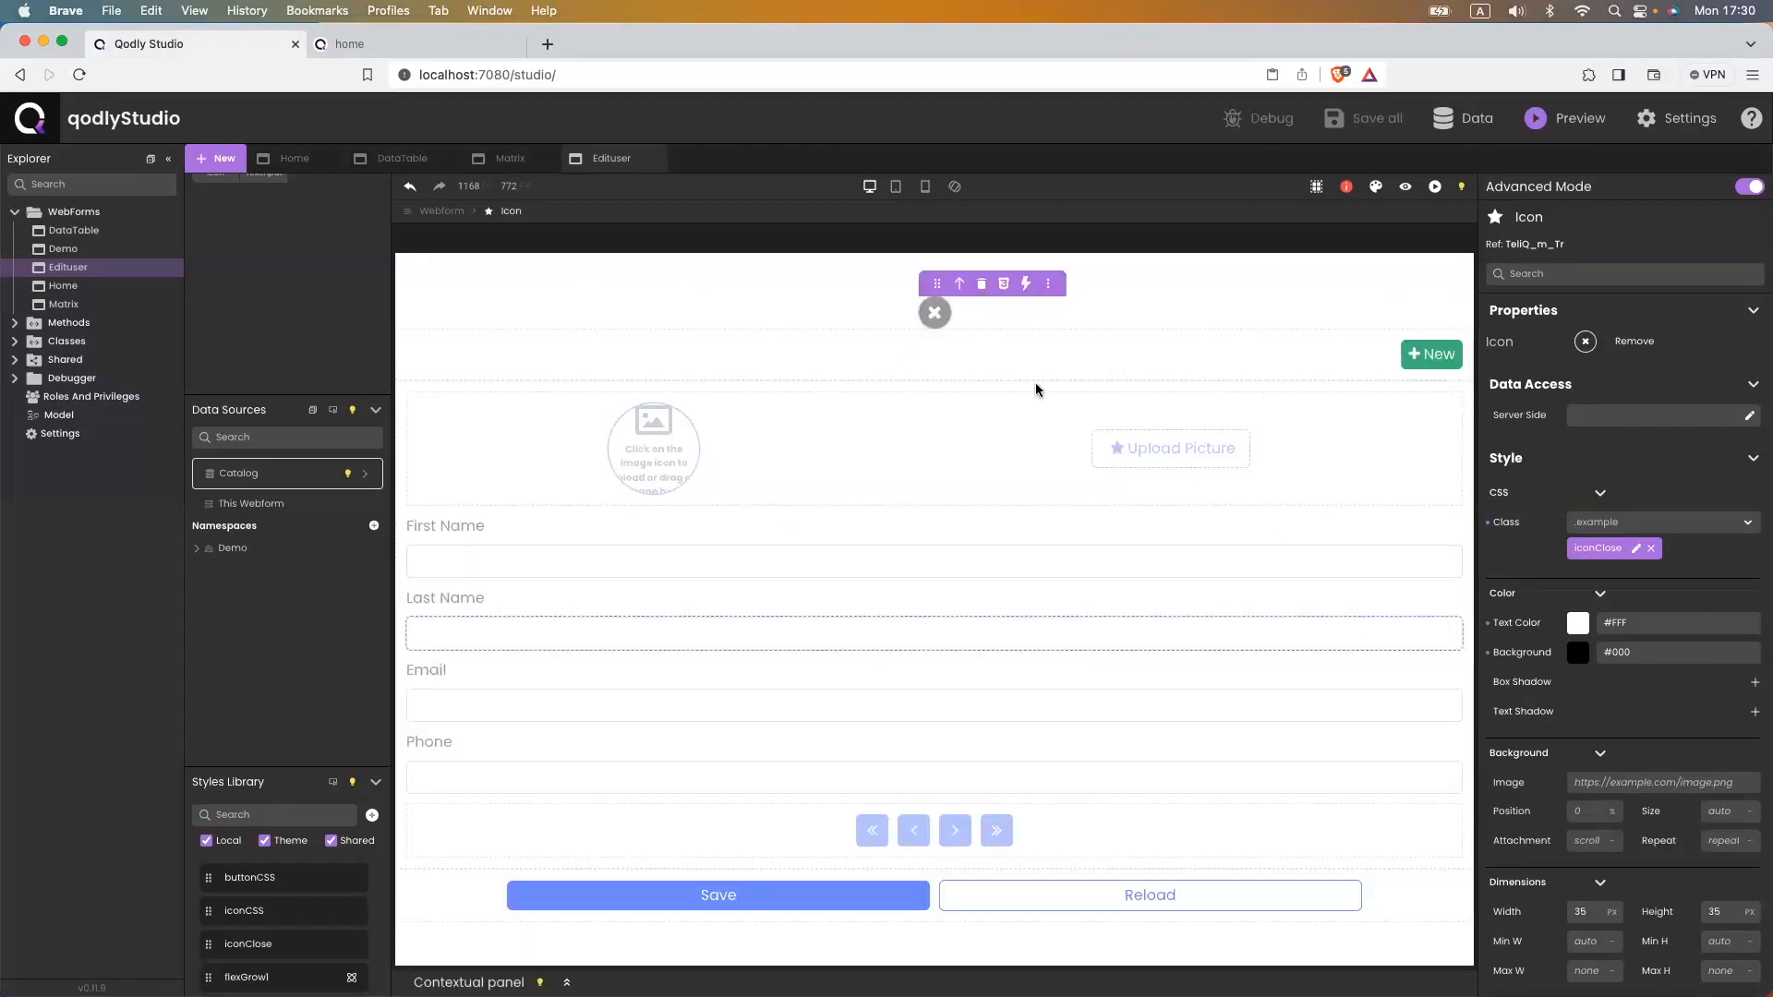
{"action": "scroll", "coordinate": [1548, 728], "scroll_direction": "down", "scroll_amount": 1}
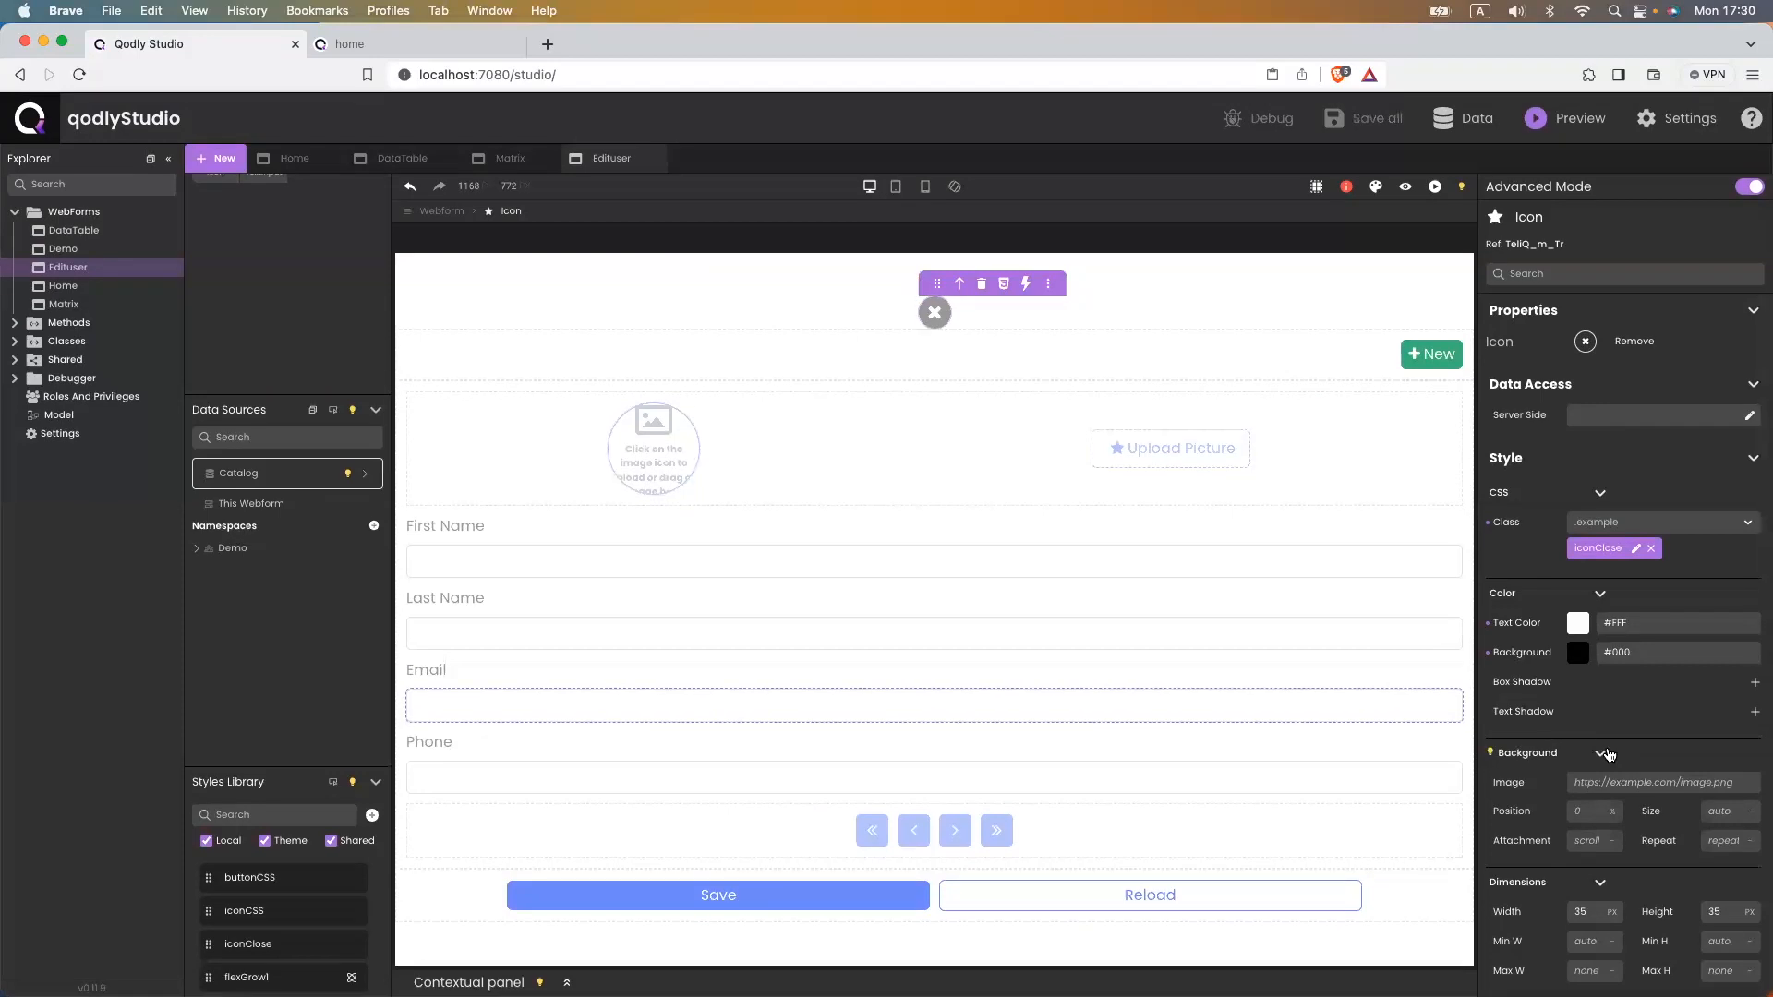
{"action": "scroll", "coordinate": [1548, 728], "scroll_direction": "down", "scroll_amount": 8}
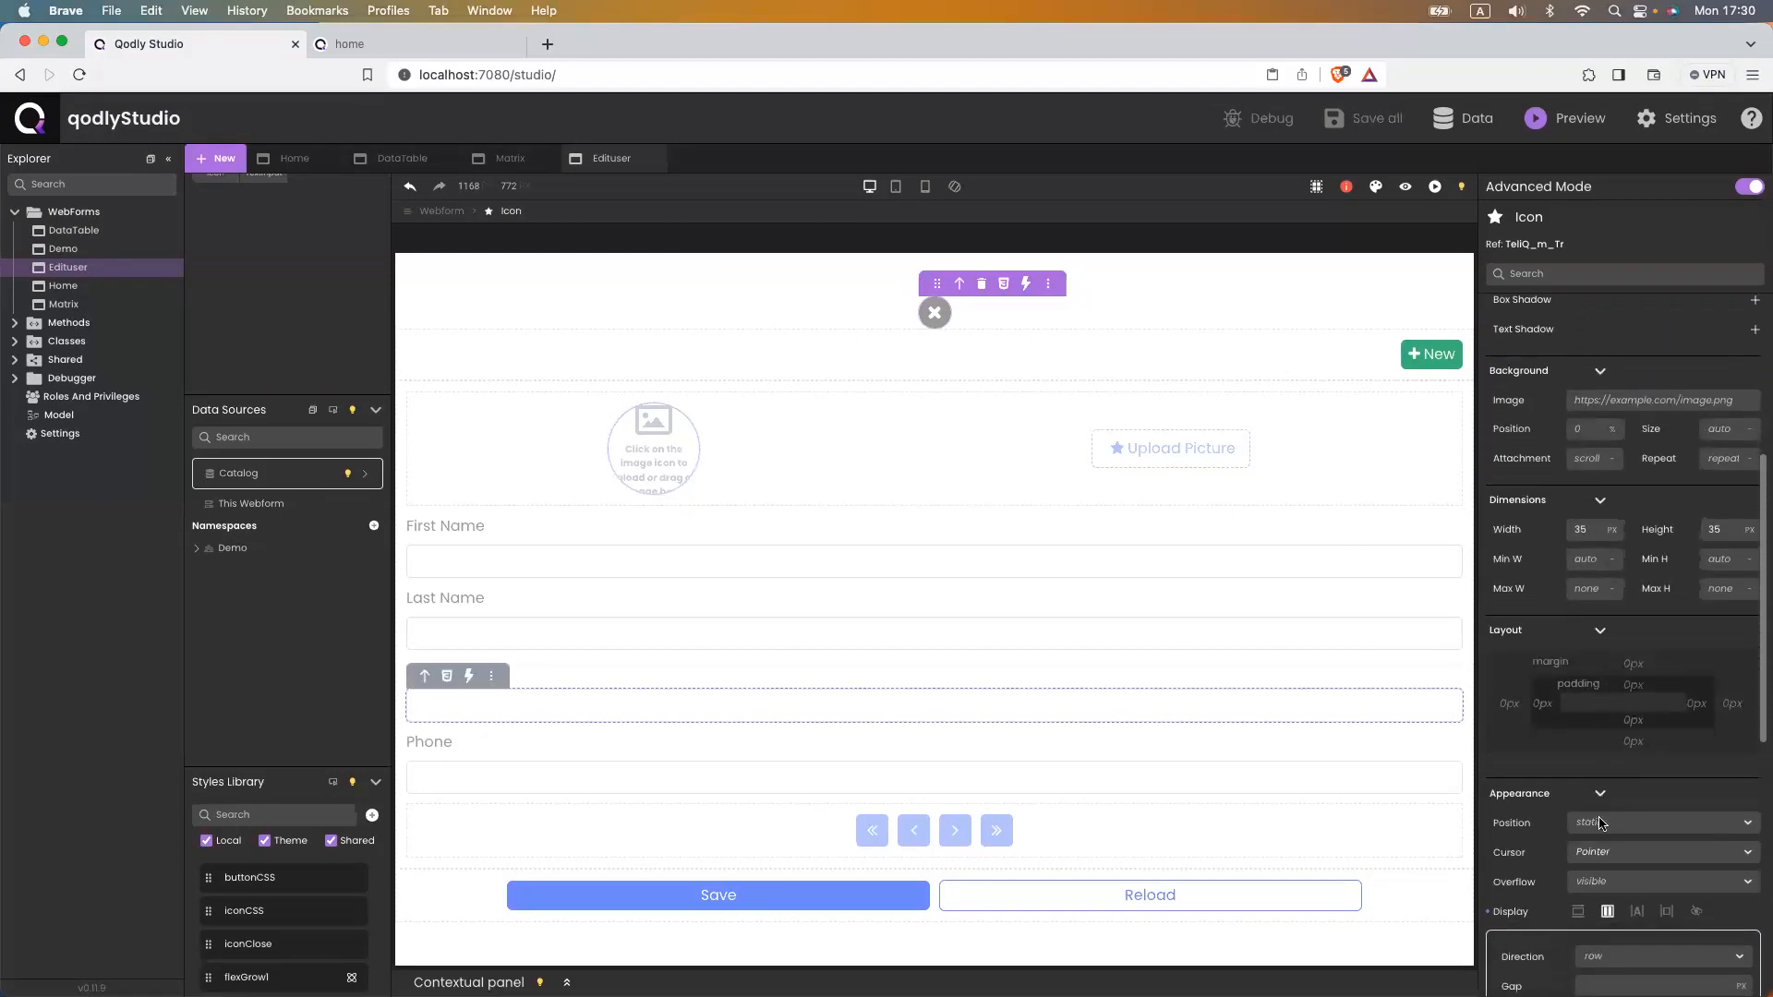
{"action": "scroll", "coordinate": [1560, 781], "scroll_direction": "down", "scroll_amount": 2}
{"action": "left_click", "coordinate": [1602, 738]}
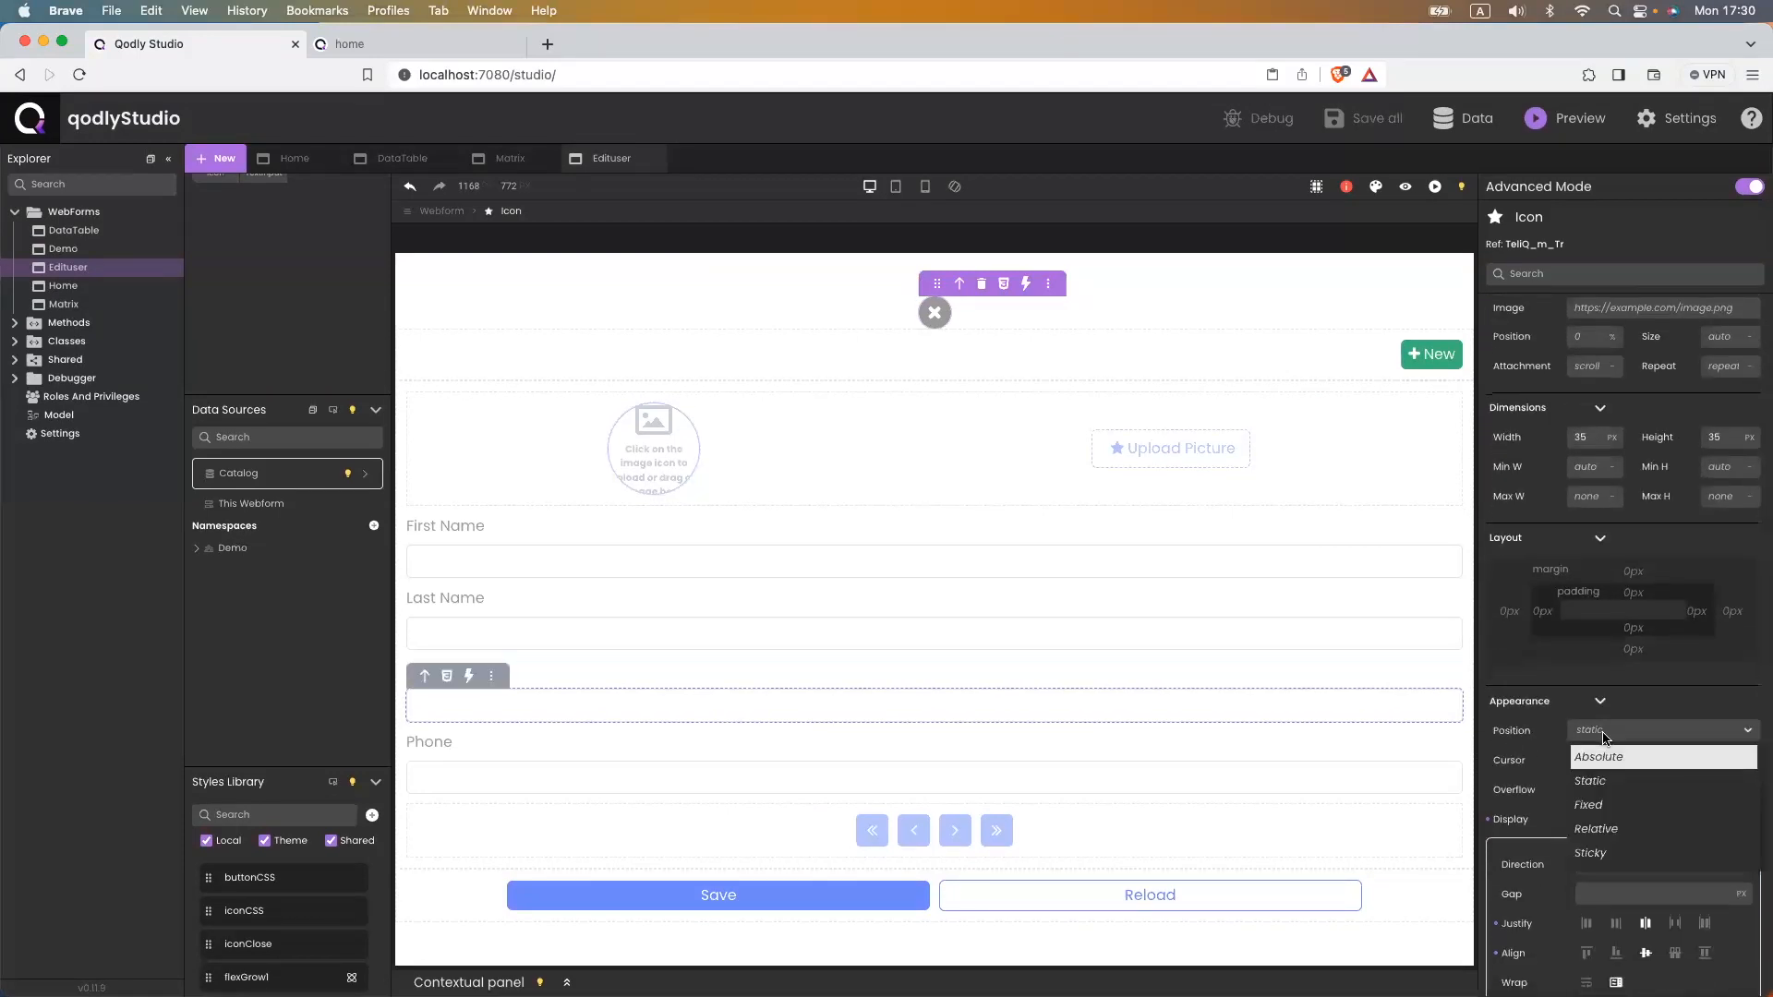
{"action": "left_click", "coordinate": [1605, 803]}
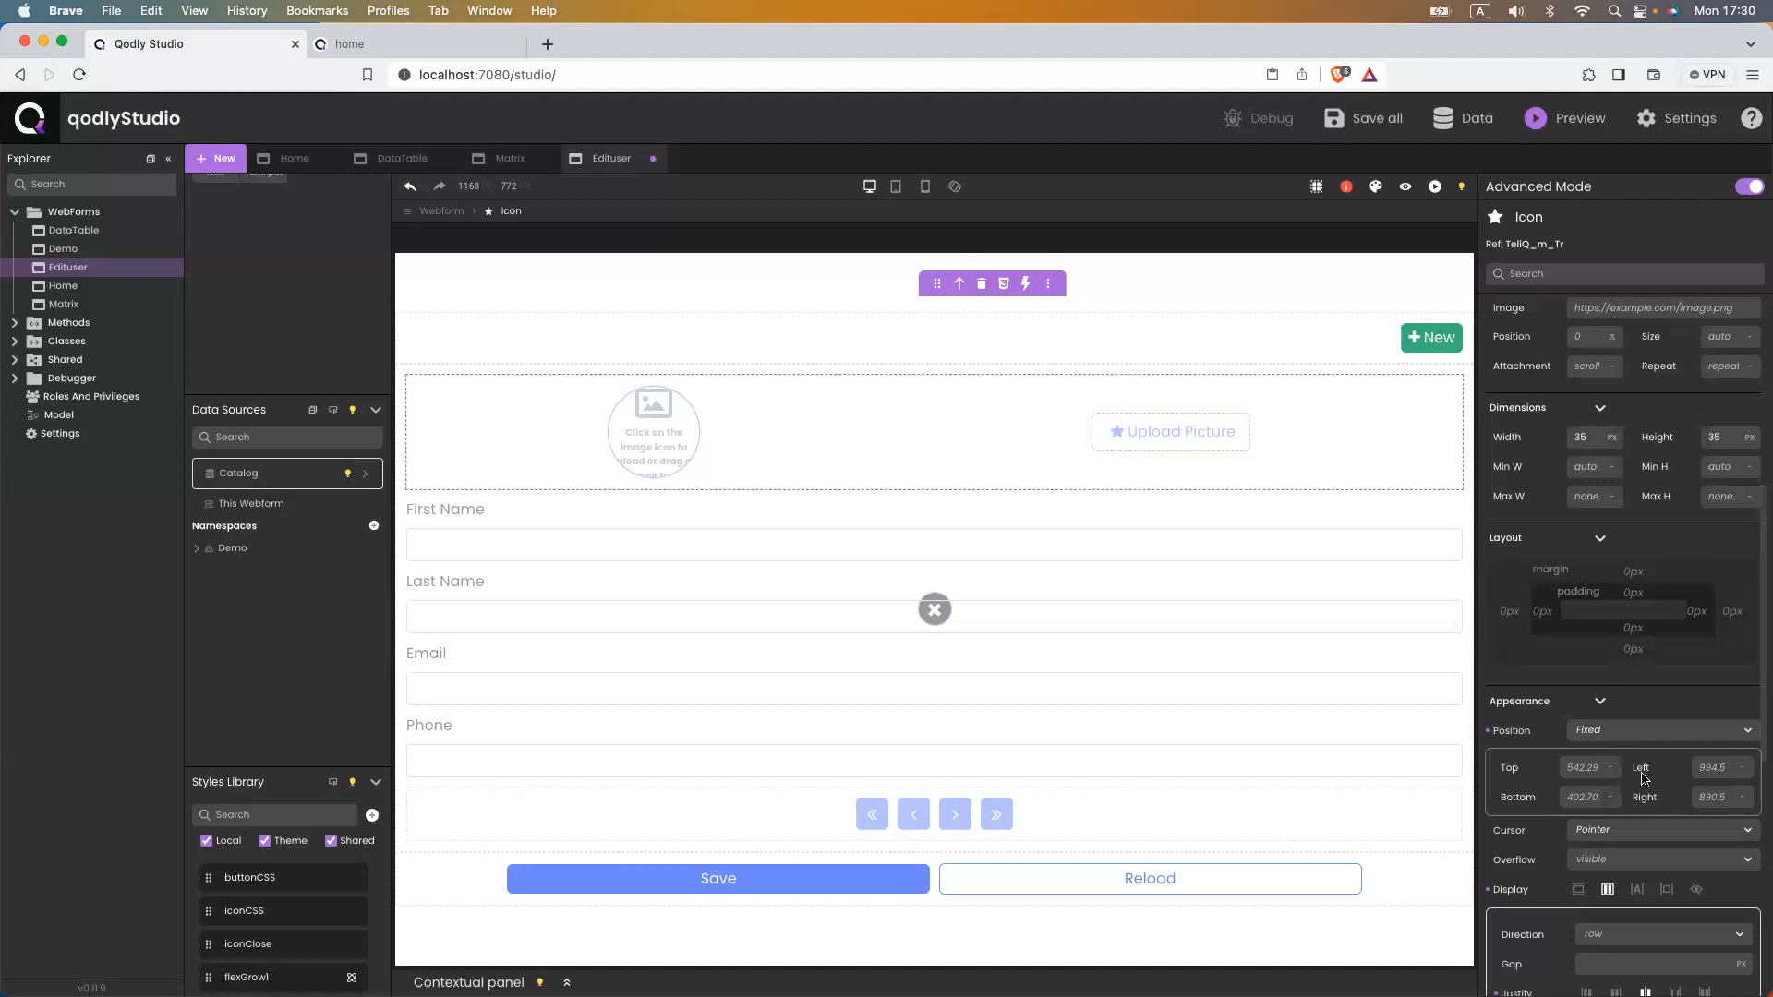
{"action": "left_click", "coordinate": [1584, 768]}
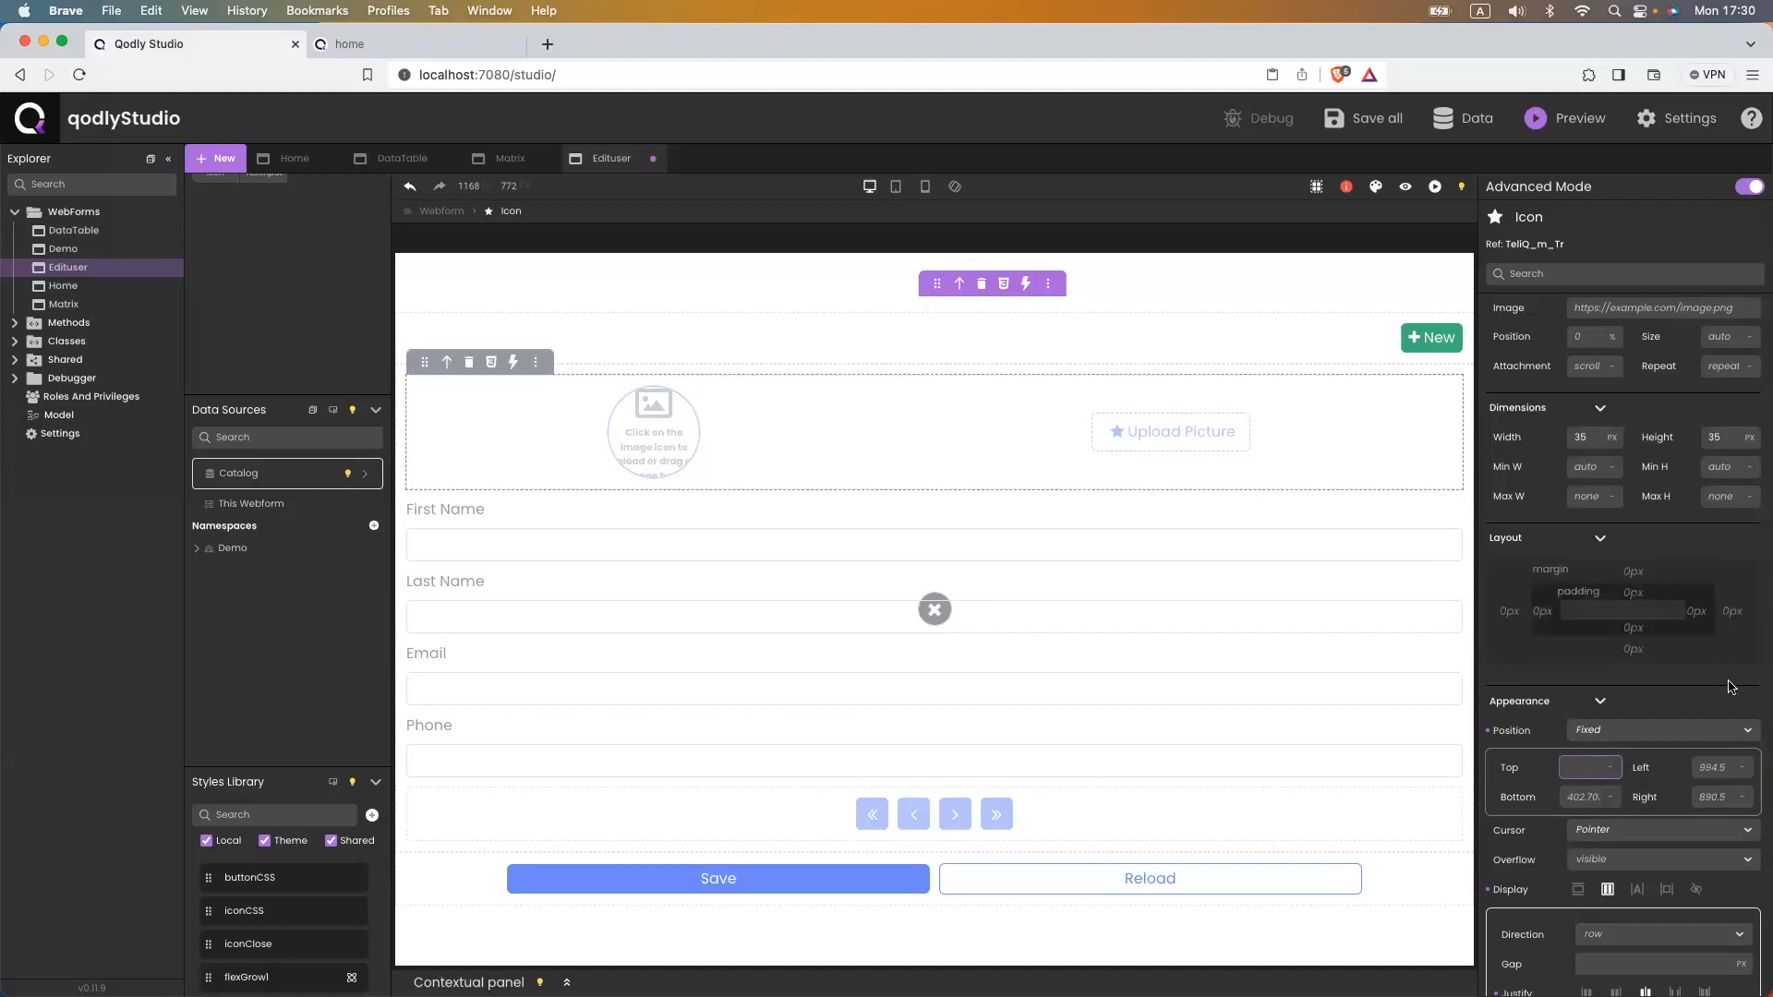
{"action": "left_click", "coordinate": [1706, 766]}
{"action": "key", "text": "super+s"}
- Set the icon's top and left offsets to 0, then check it in the reloaded preview
{"action": "left_click", "coordinate": [1583, 768]}
{"action": "type", "text": "0"}
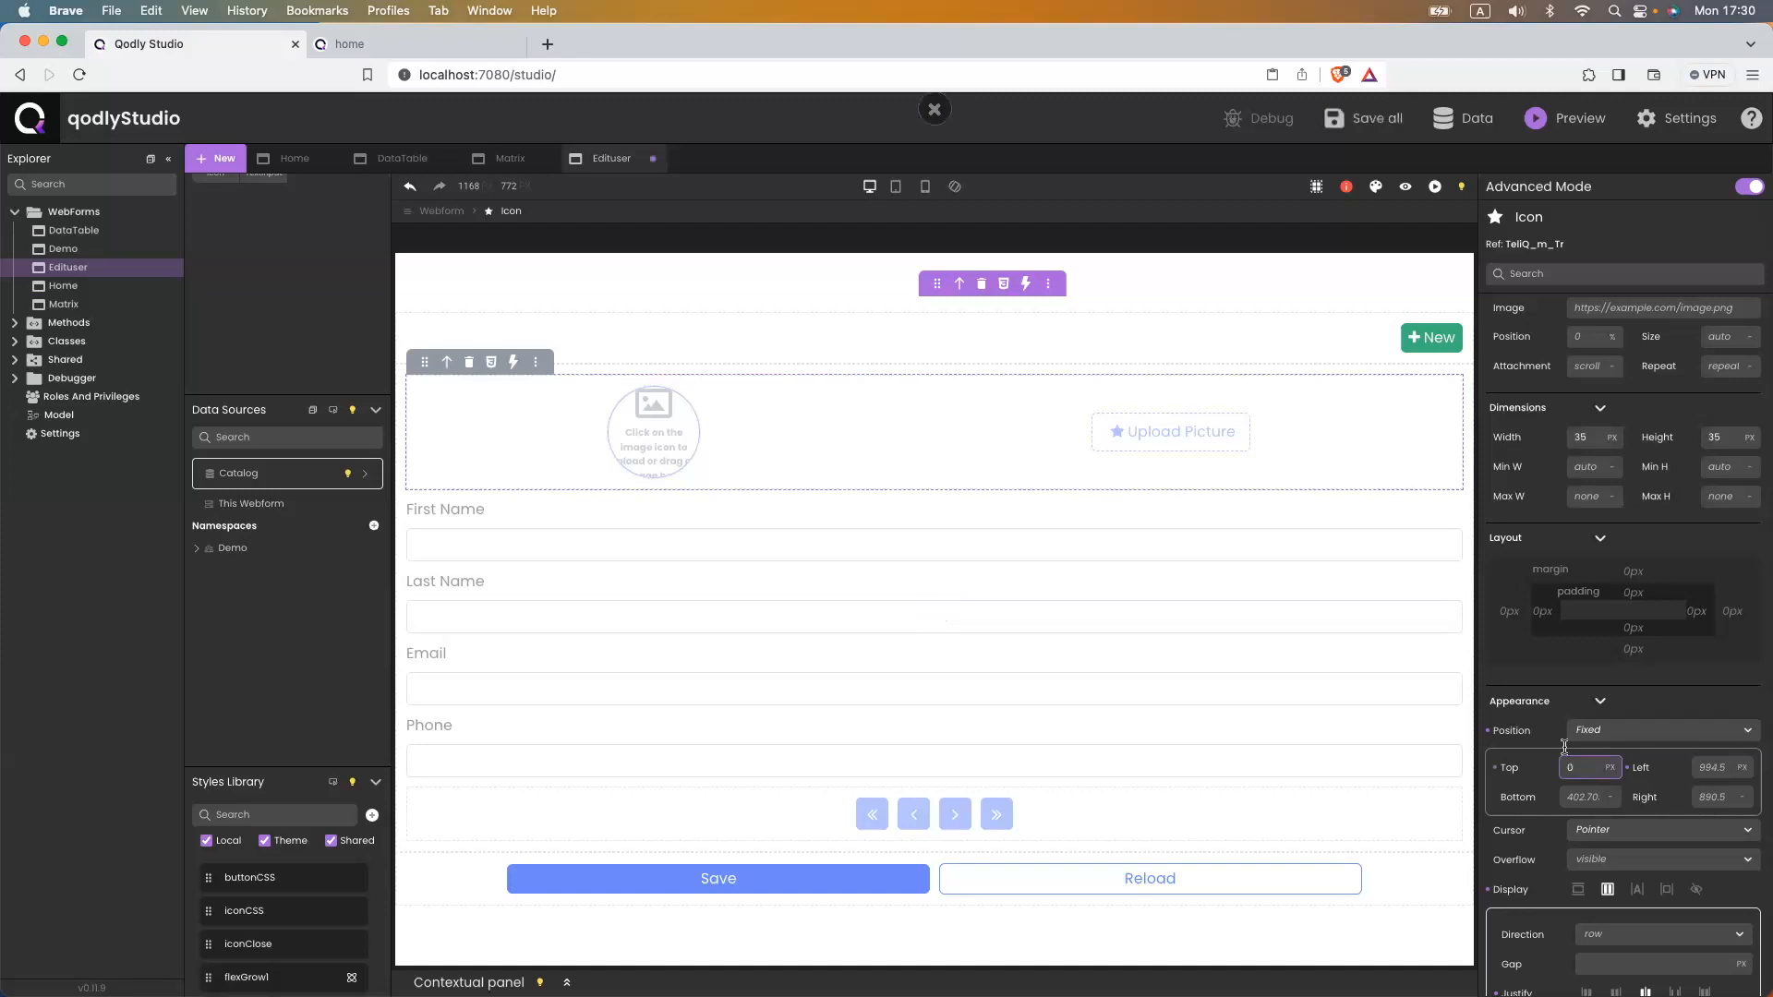
{"action": "left_click", "coordinate": [1716, 772]}
{"action": "type", "text": "0"}
{"action": "key", "text": "super+s"}
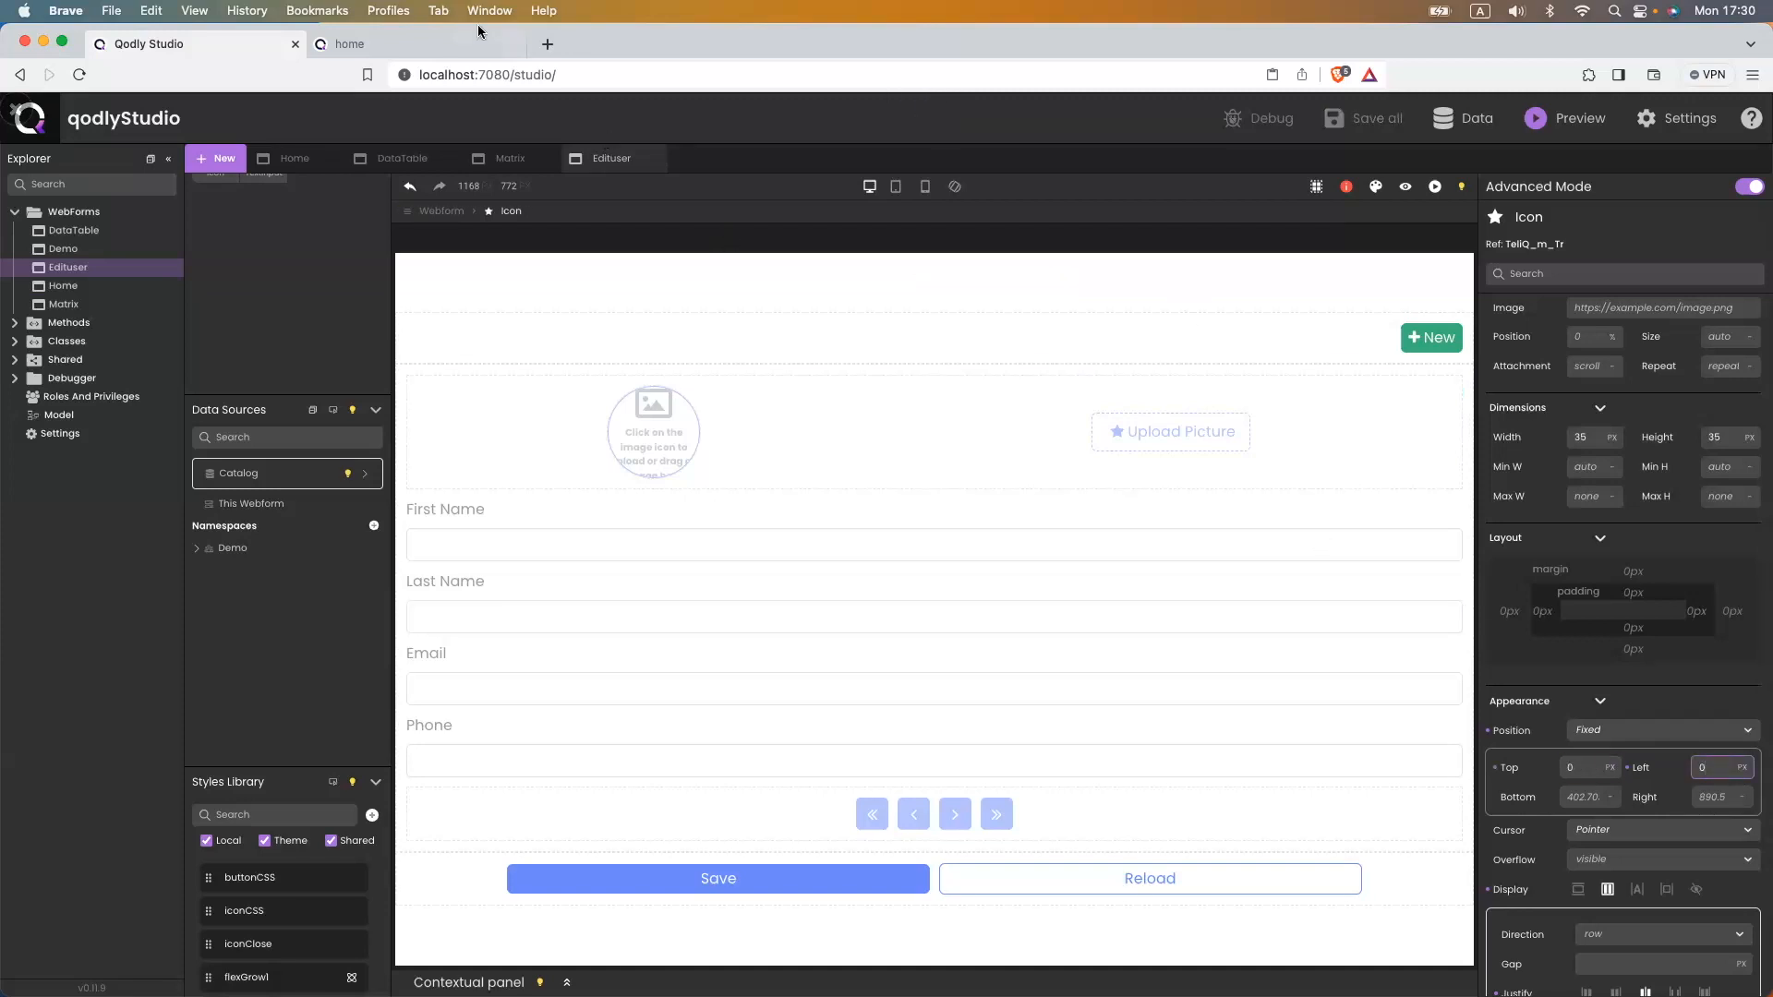
{"action": "left_click", "coordinate": [369, 43]}
{"action": "left_click", "coordinate": [425, 75]}
{"action": "key", "text": "Return"}
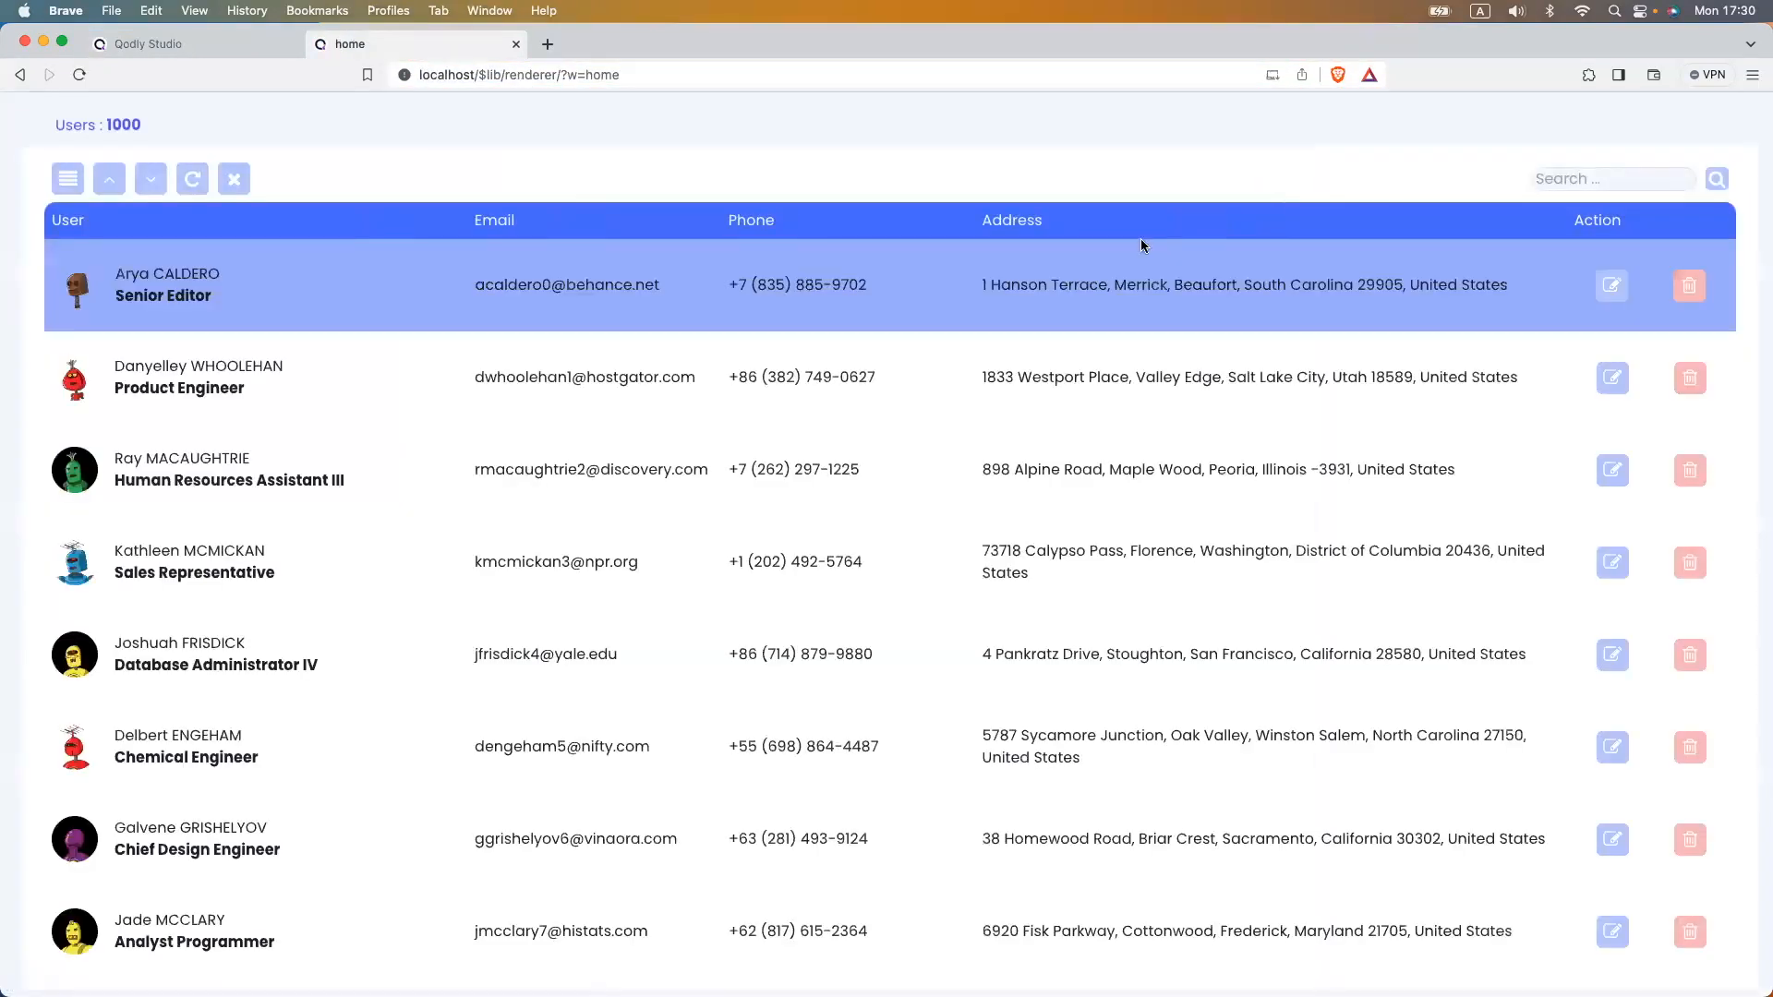
{"action": "left_click", "coordinate": [1611, 286]}
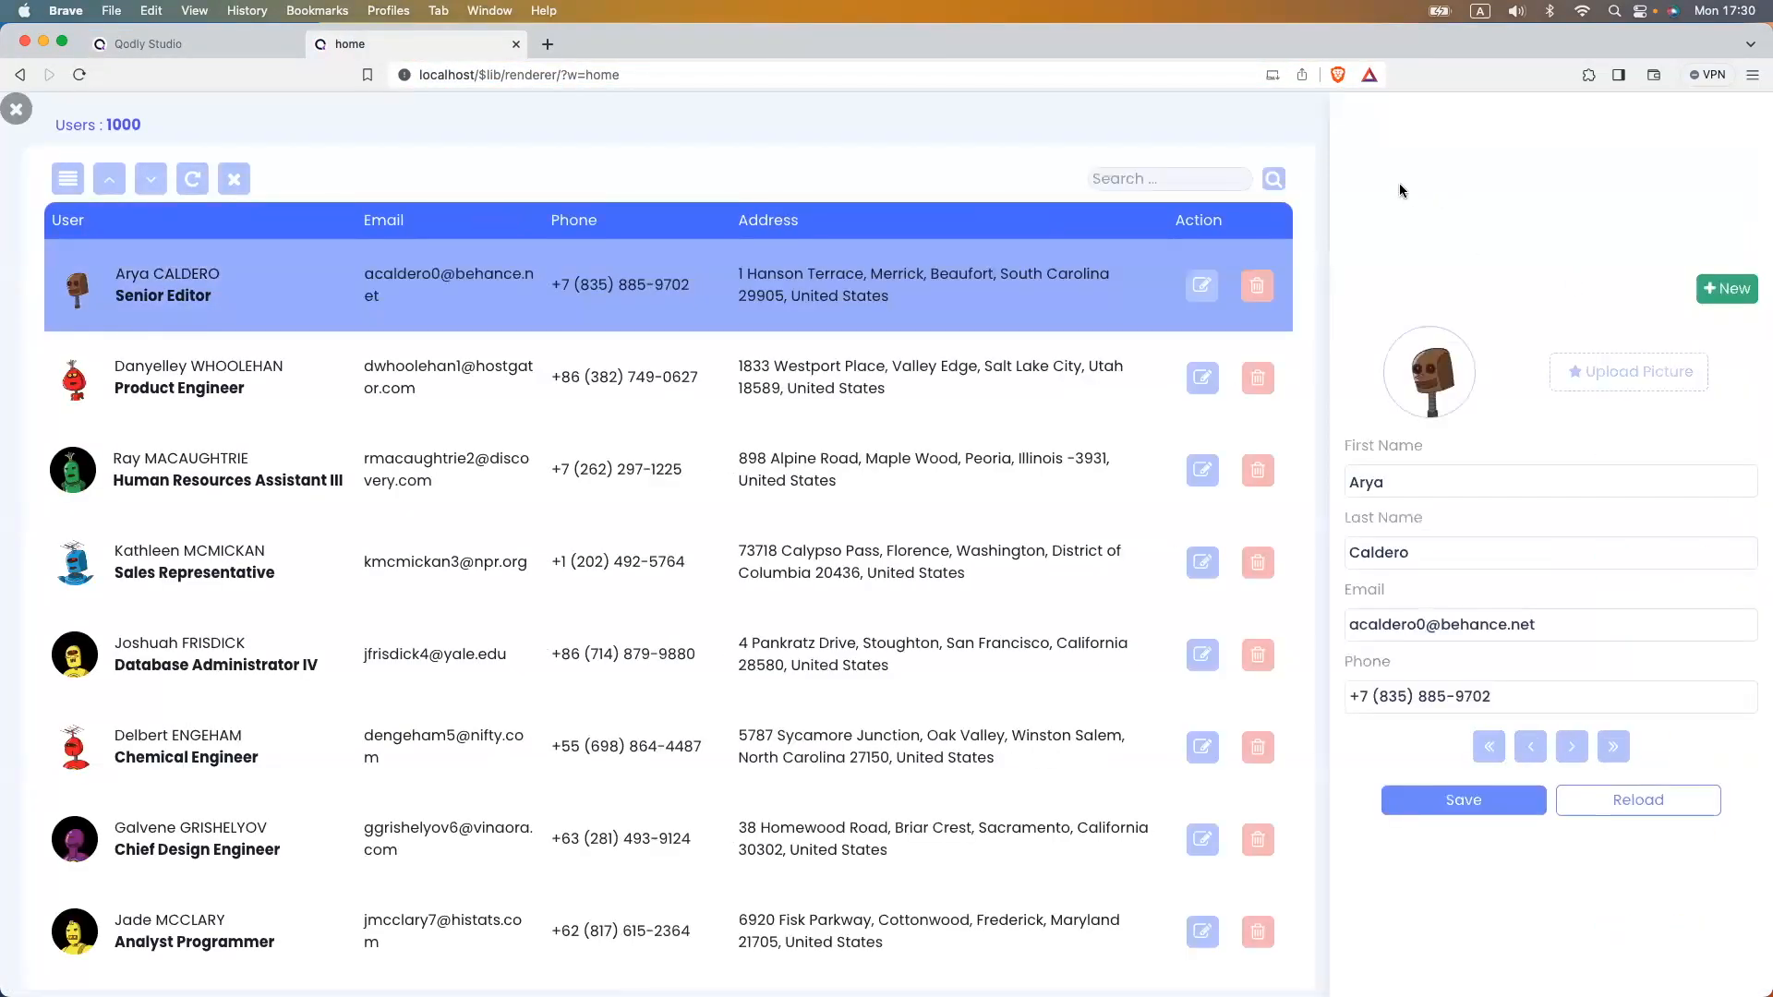
{"action": "left_click", "coordinate": [204, 44]}
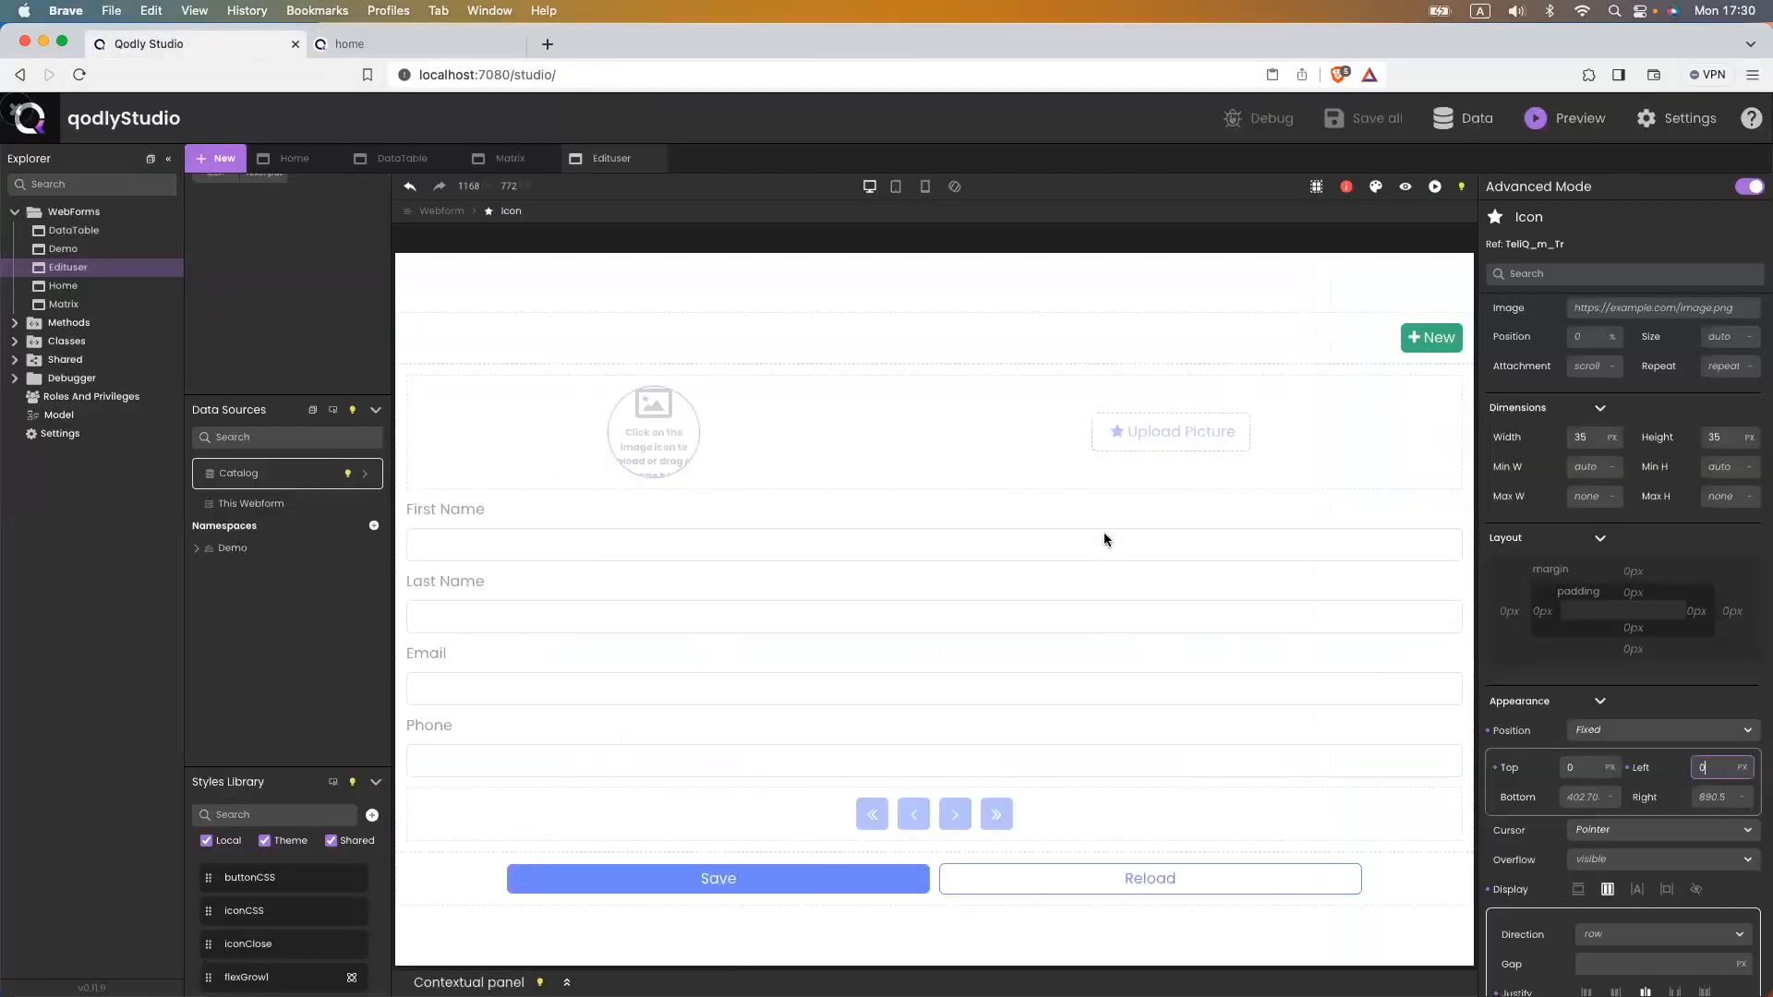
- Set the icon's right offset to 0 and check the edit panel in the reloaded preview
{"action": "left_click", "coordinate": [1708, 796]}
{"action": "type", "text": "0"}
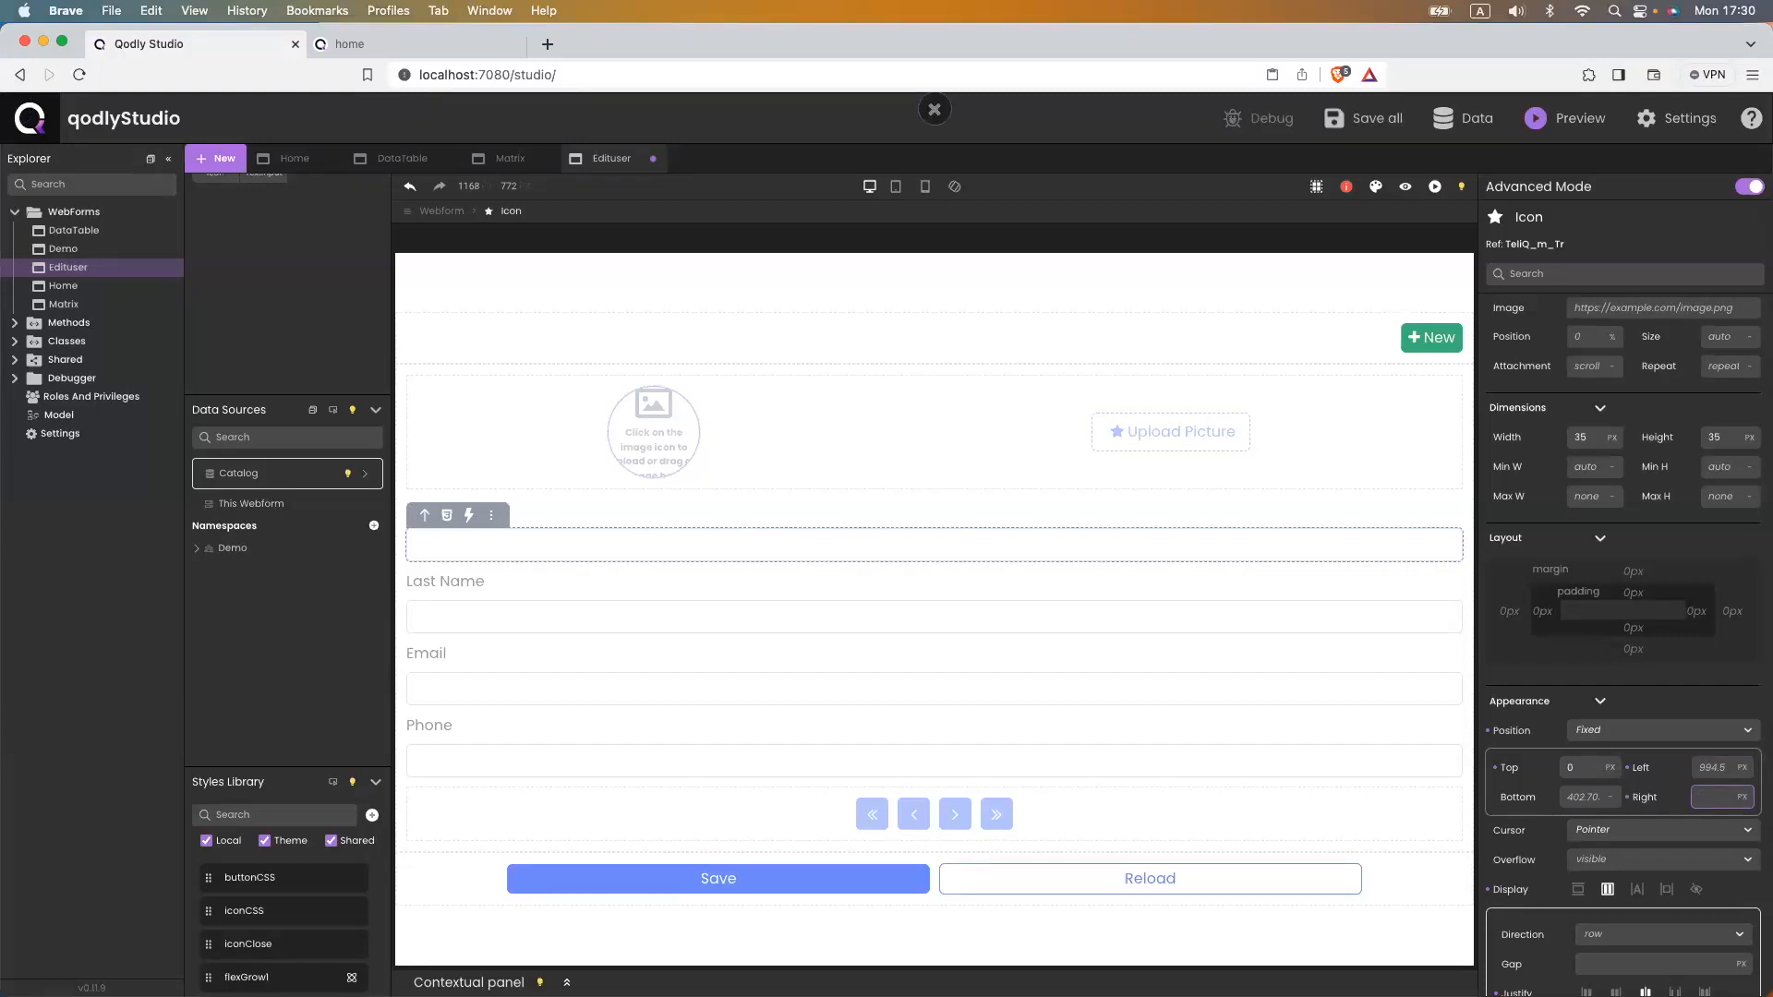
{"action": "key", "text": "super+s"}
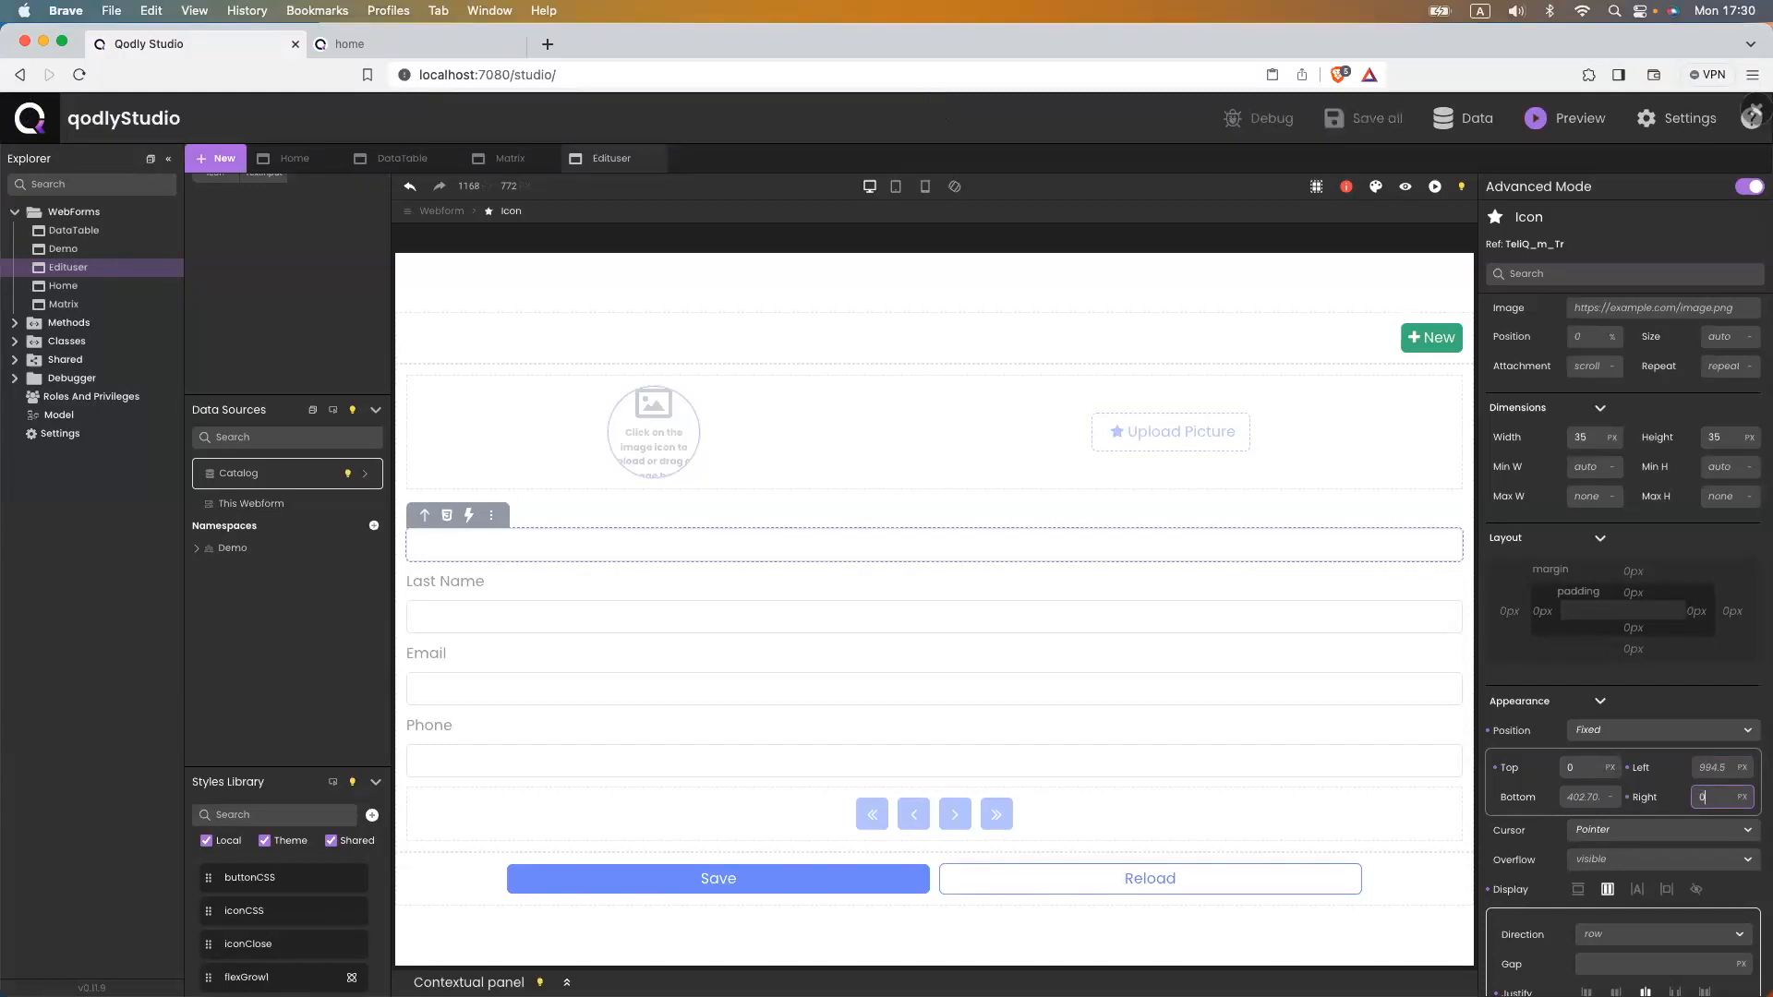
{"action": "left_click", "coordinate": [393, 46]}
{"action": "left_click", "coordinate": [434, 76]}
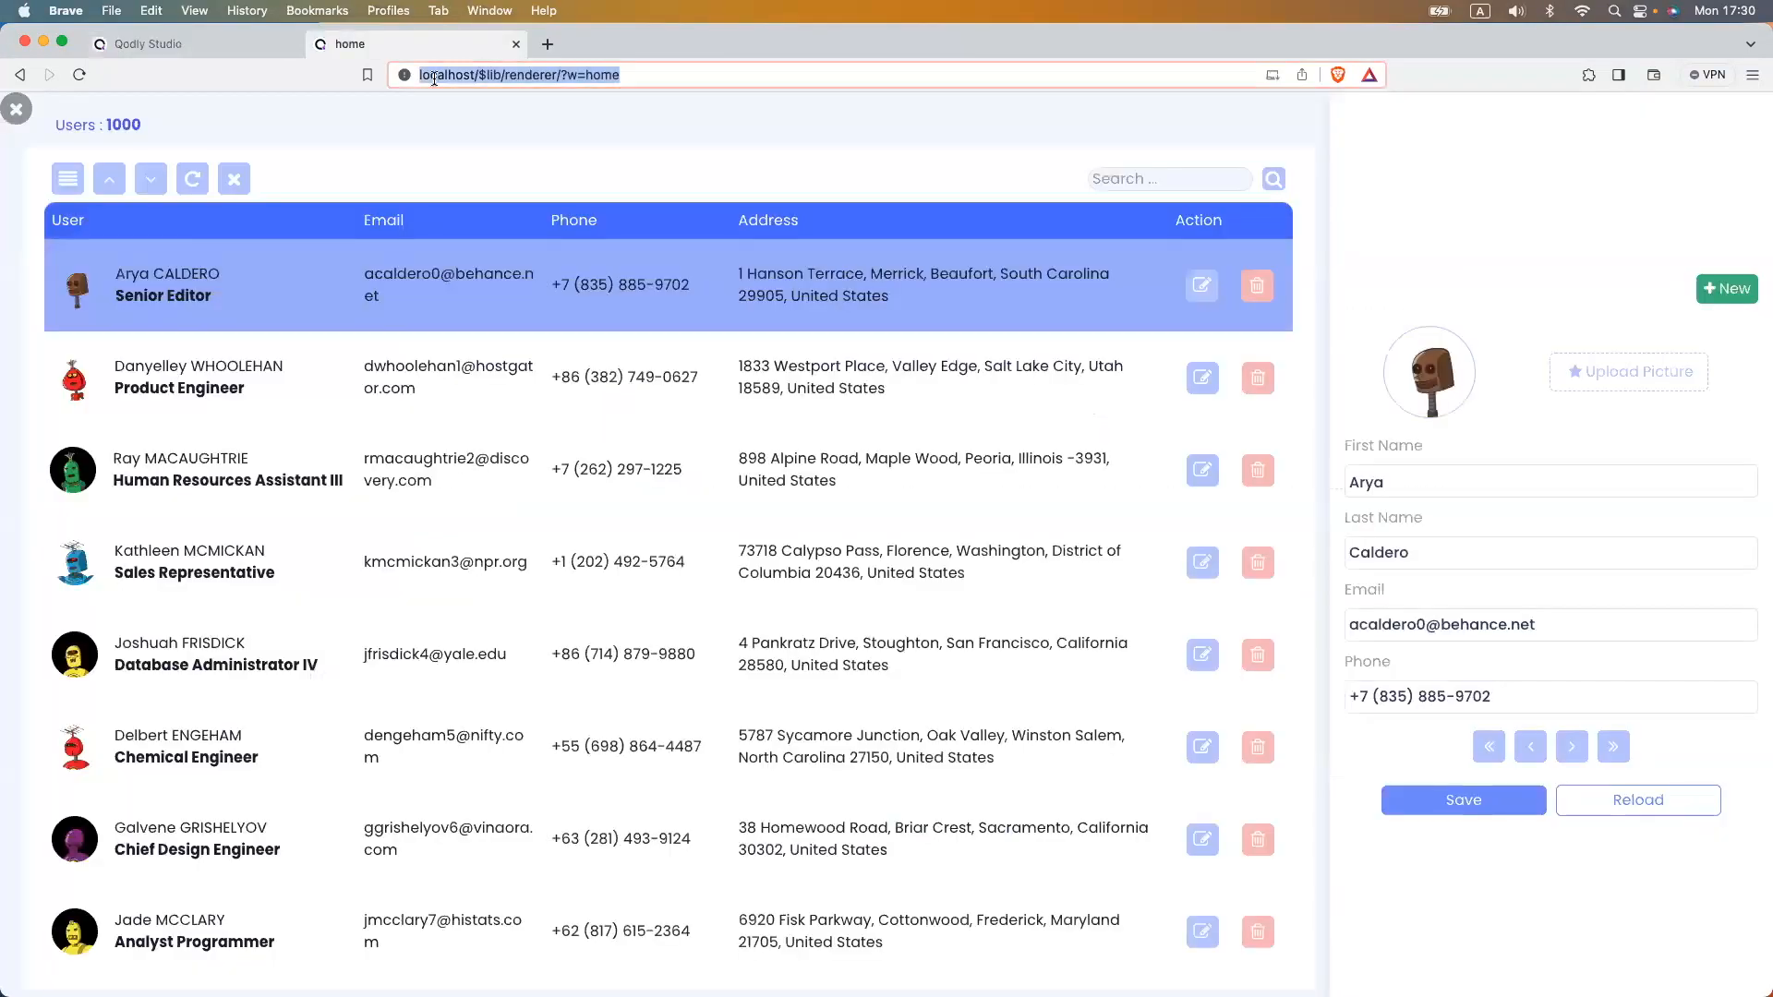
{"action": "key", "text": "Return"}
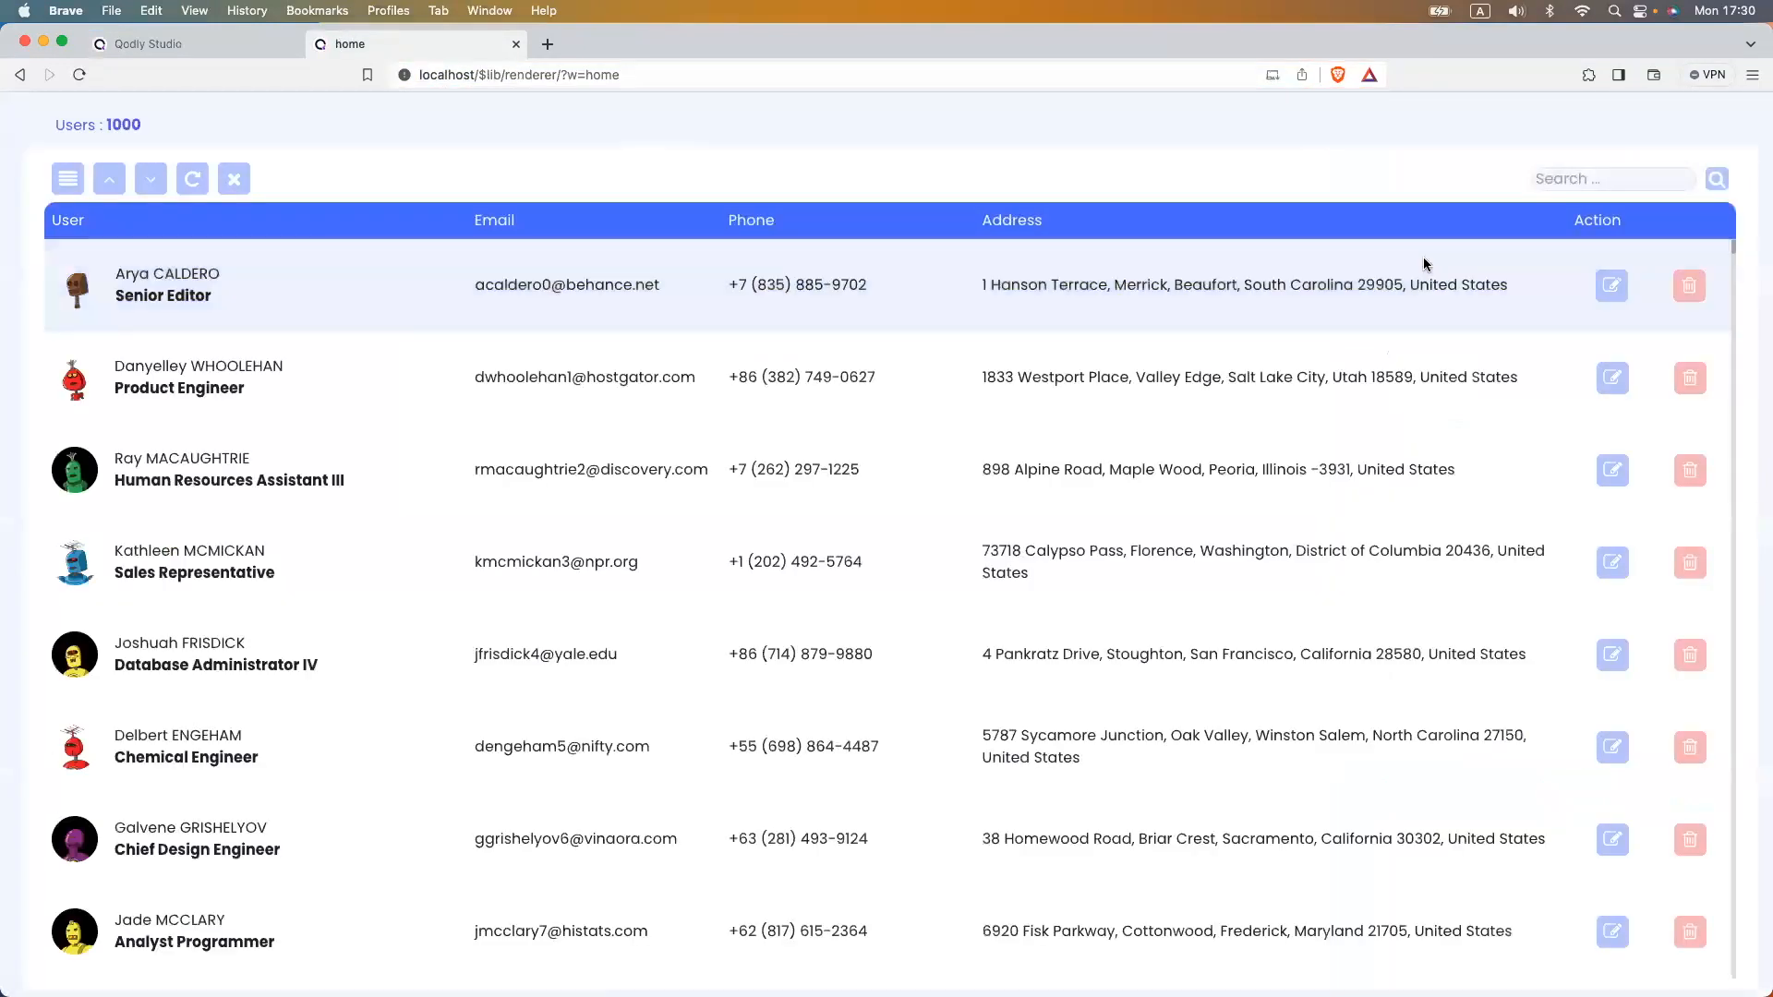
{"action": "left_click", "coordinate": [1608, 297]}
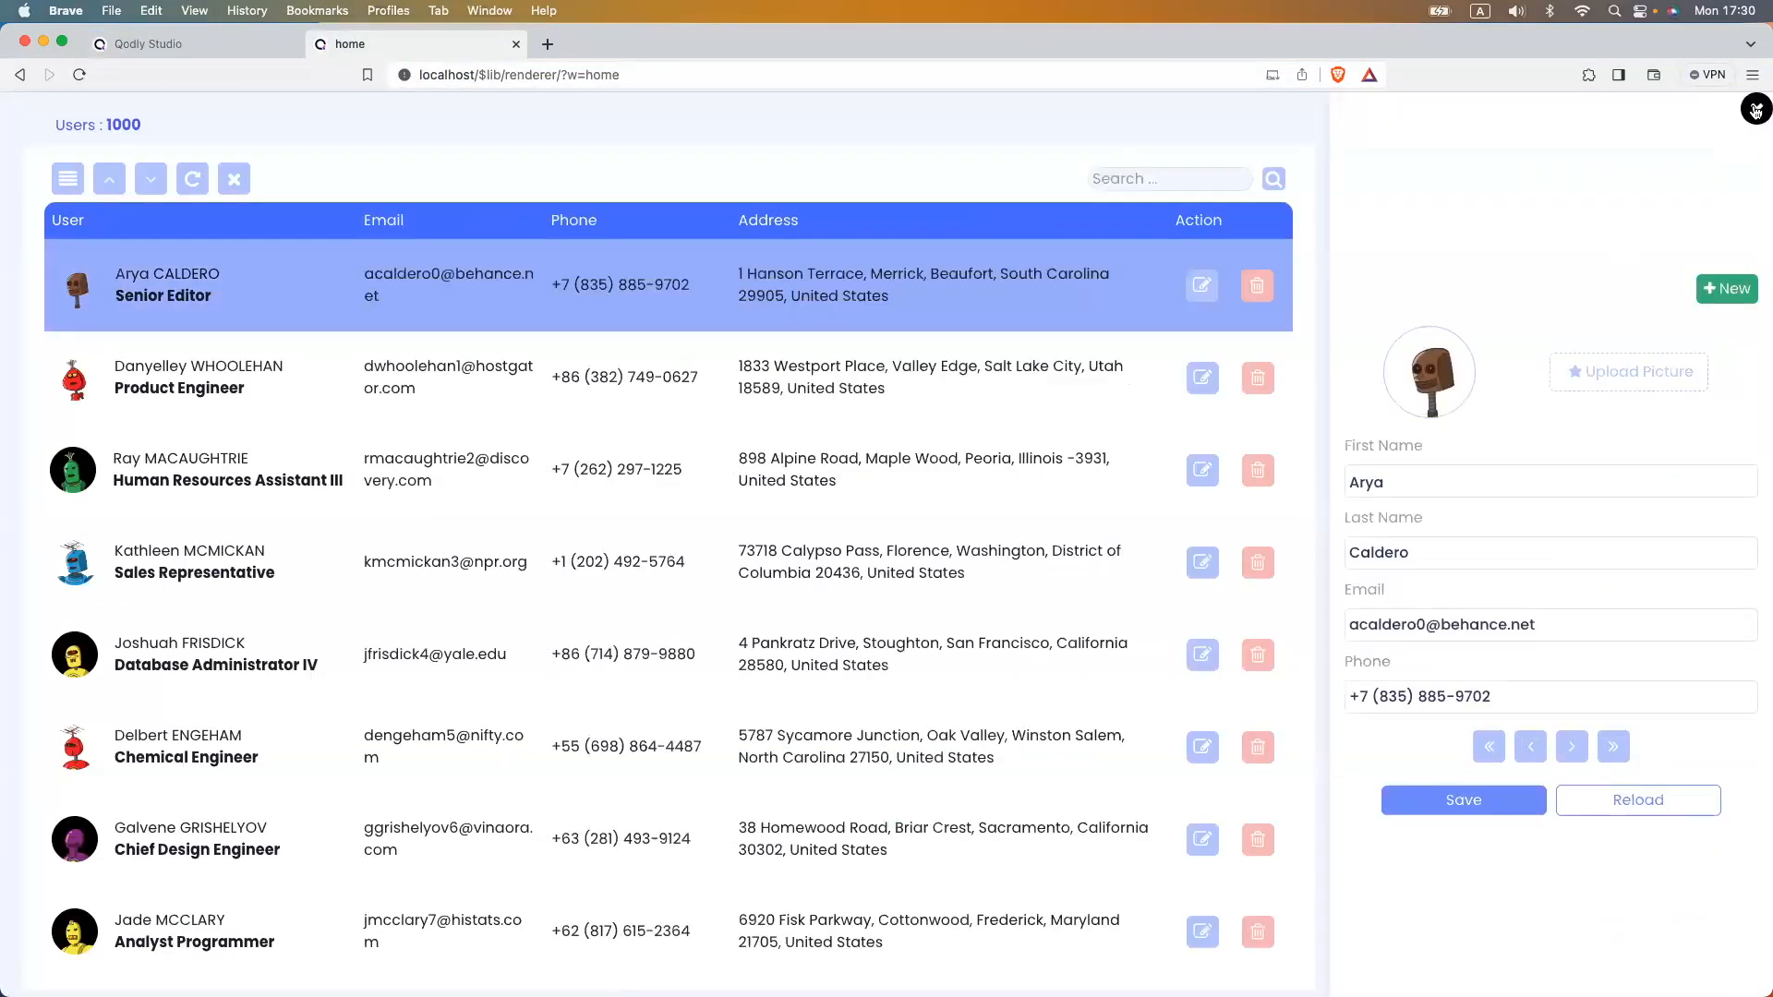
{"action": "left_click", "coordinate": [147, 45]}
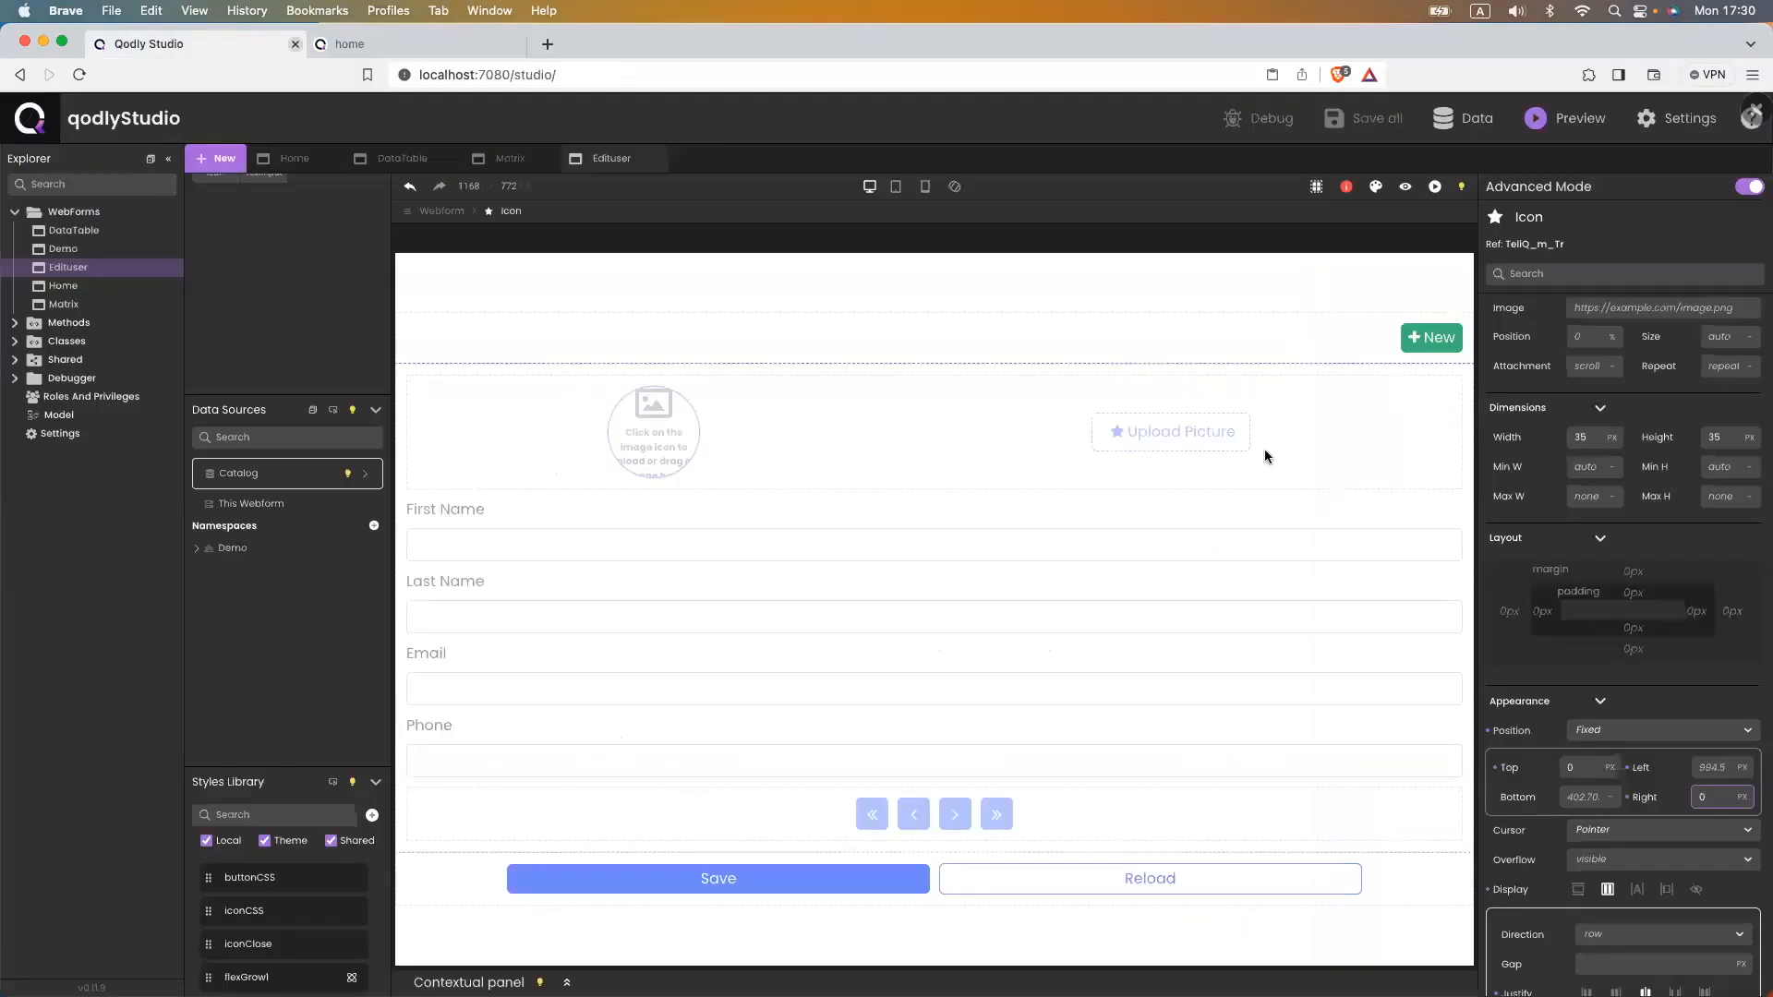
- Change the right offset to 10 and the top offset to 5%, then recheck the preview
{"action": "key", "text": "BackSpace"}
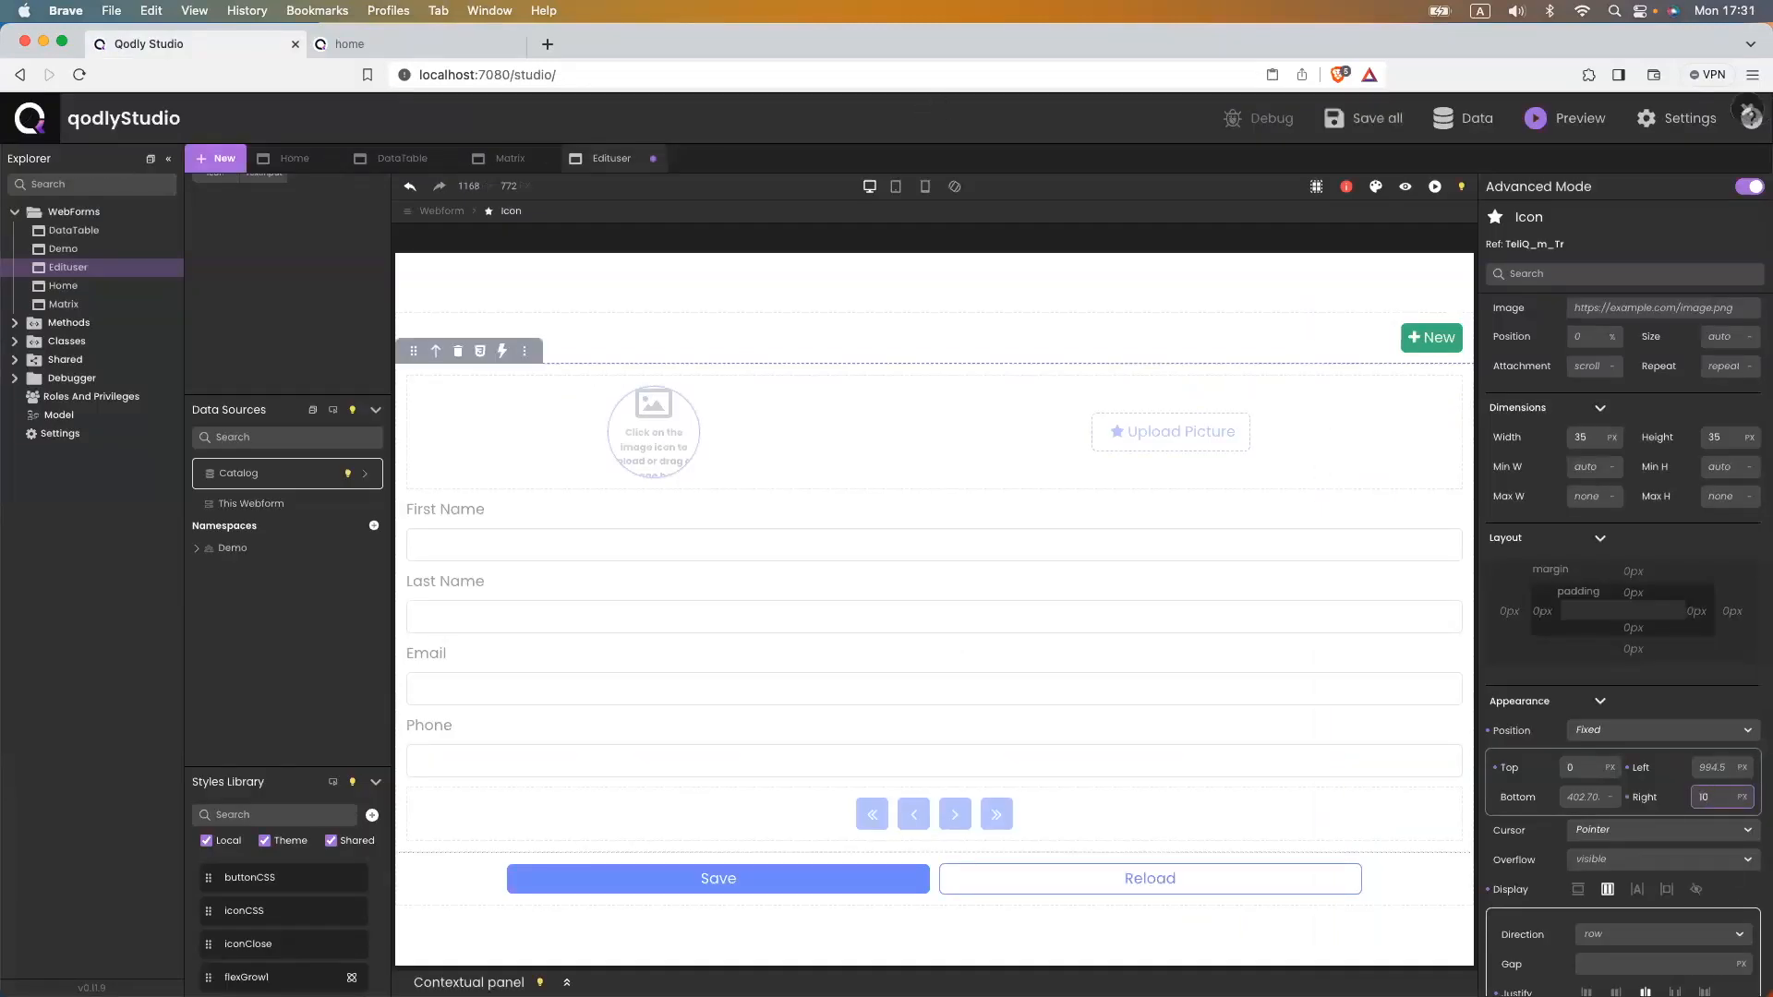
{"action": "key", "text": "super+s"}
{"action": "key", "text": "super+s"}
{"action": "left_click_drag", "start_coordinate": [1577, 768], "coordinate": [1562, 766]}
{"action": "type", "text": "5%"}
{"action": "left_click", "coordinate": [356, 46]}
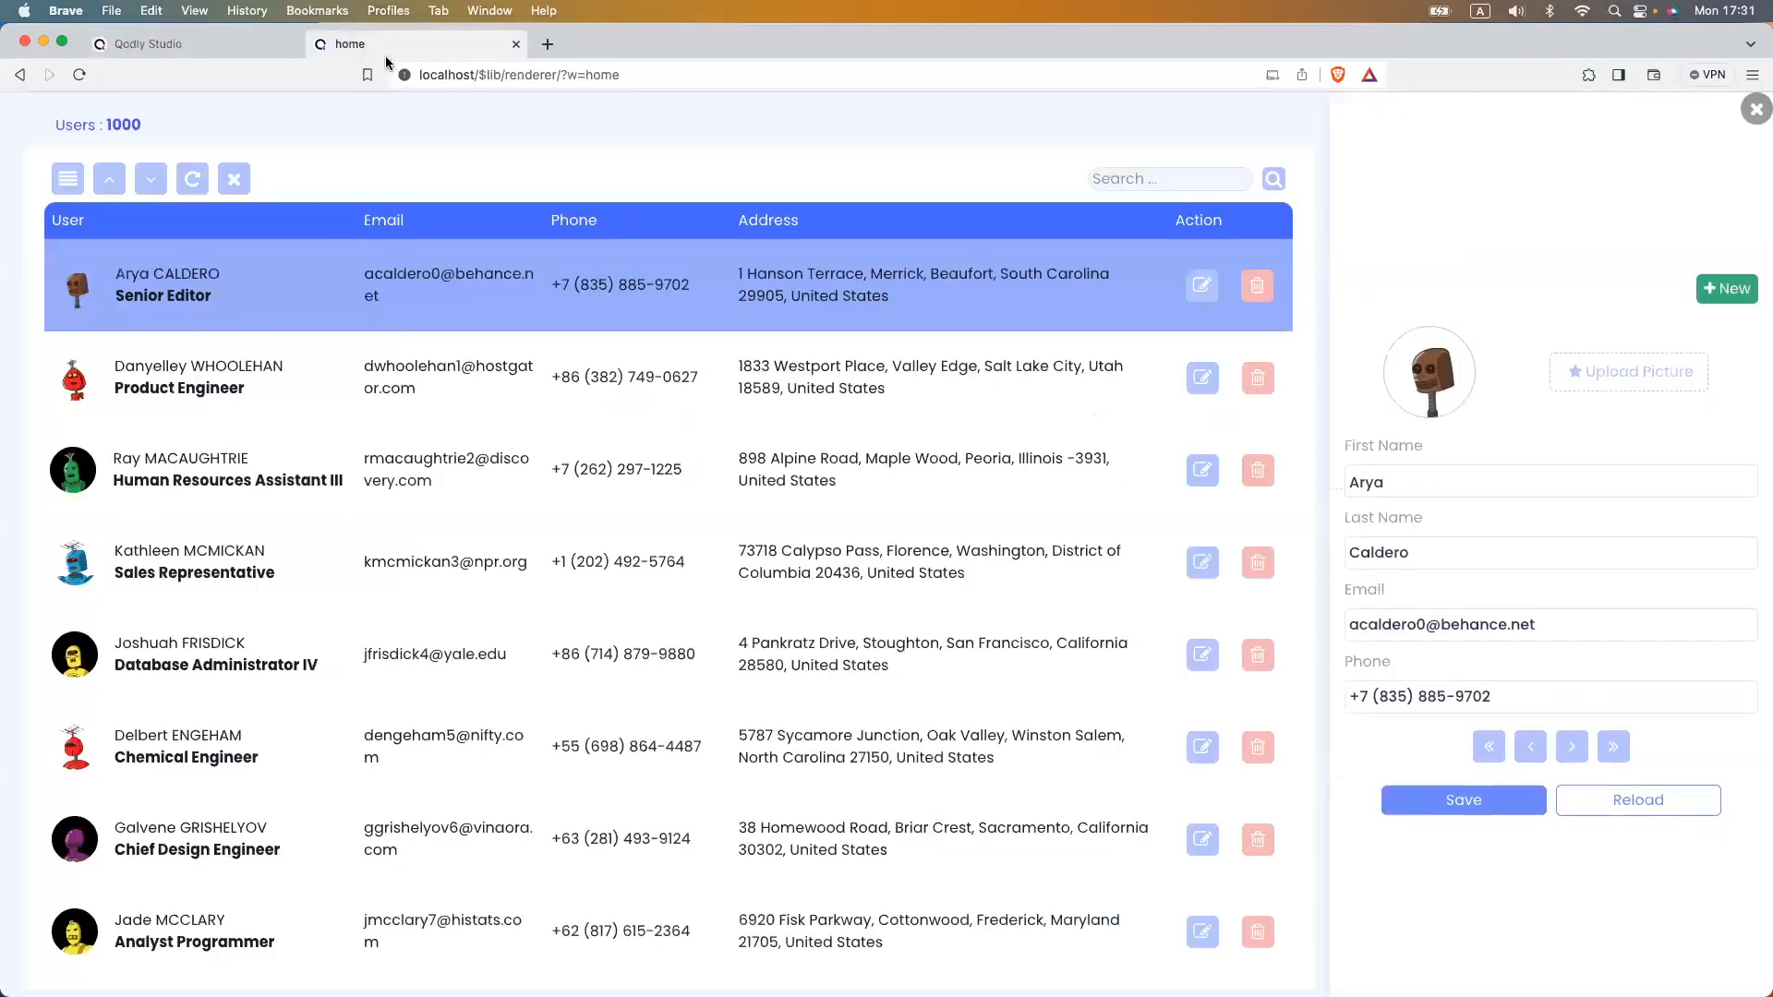
{"action": "left_click", "coordinate": [452, 75]}
{"action": "key", "text": "Return"}
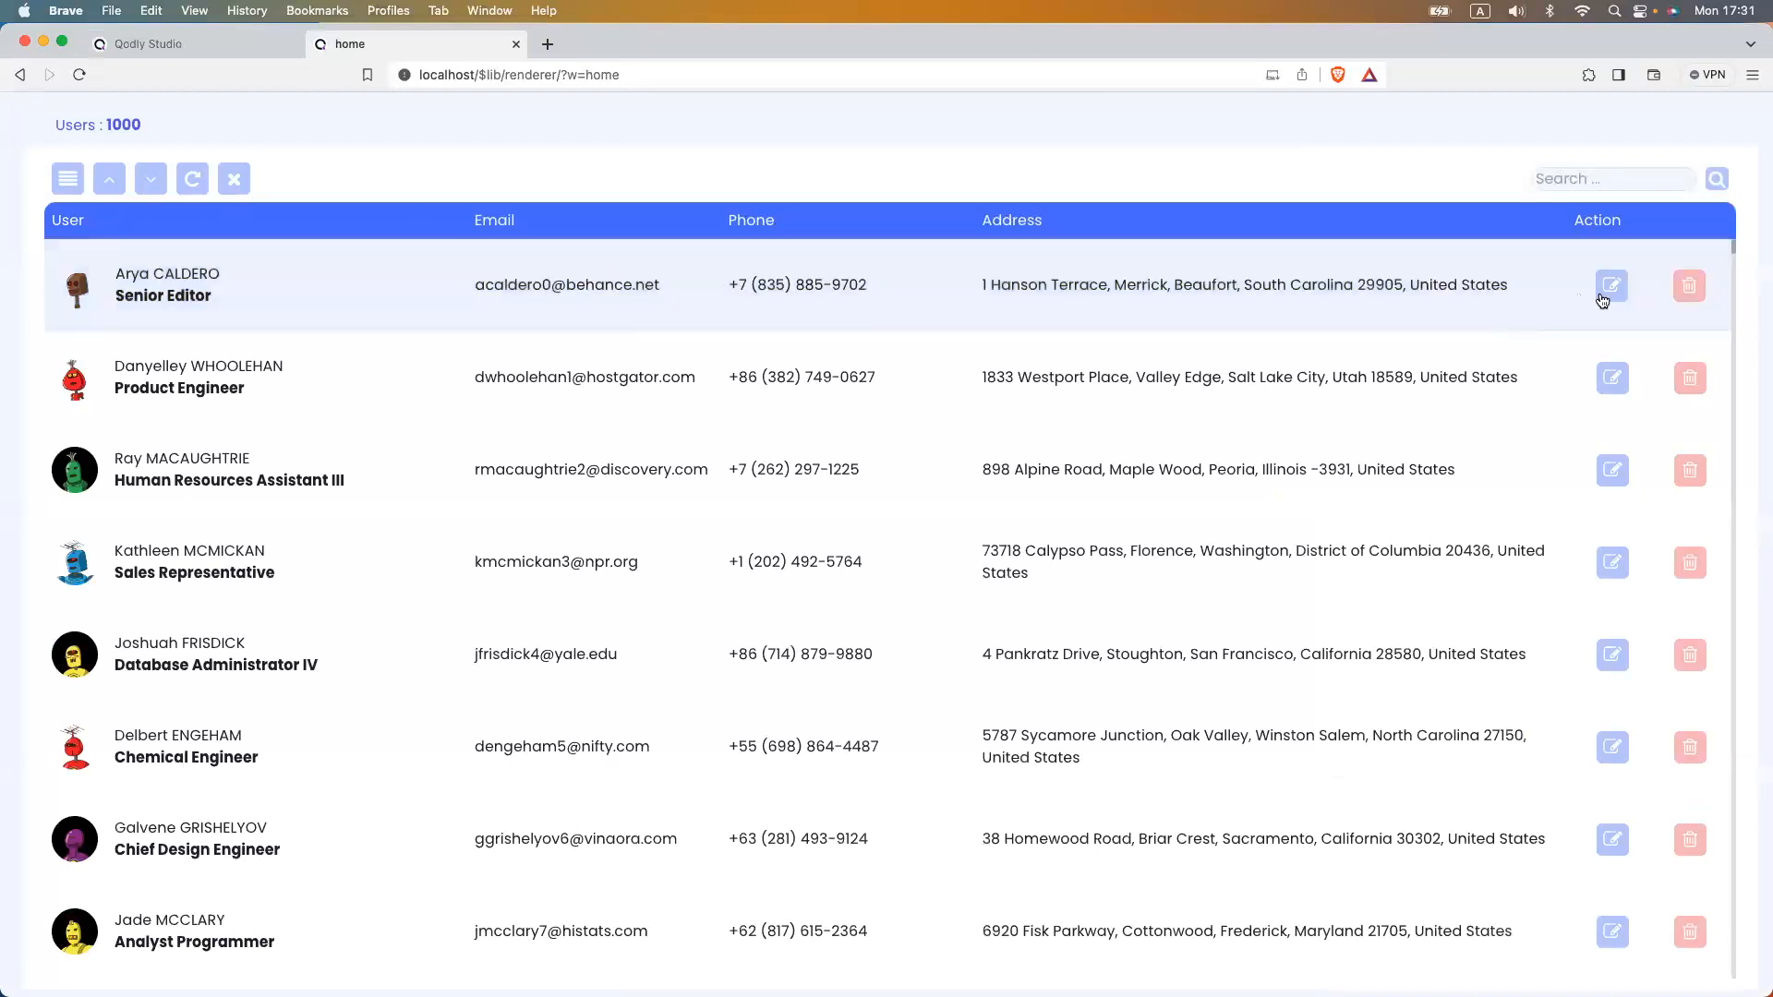
{"action": "left_click", "coordinate": [1602, 297]}
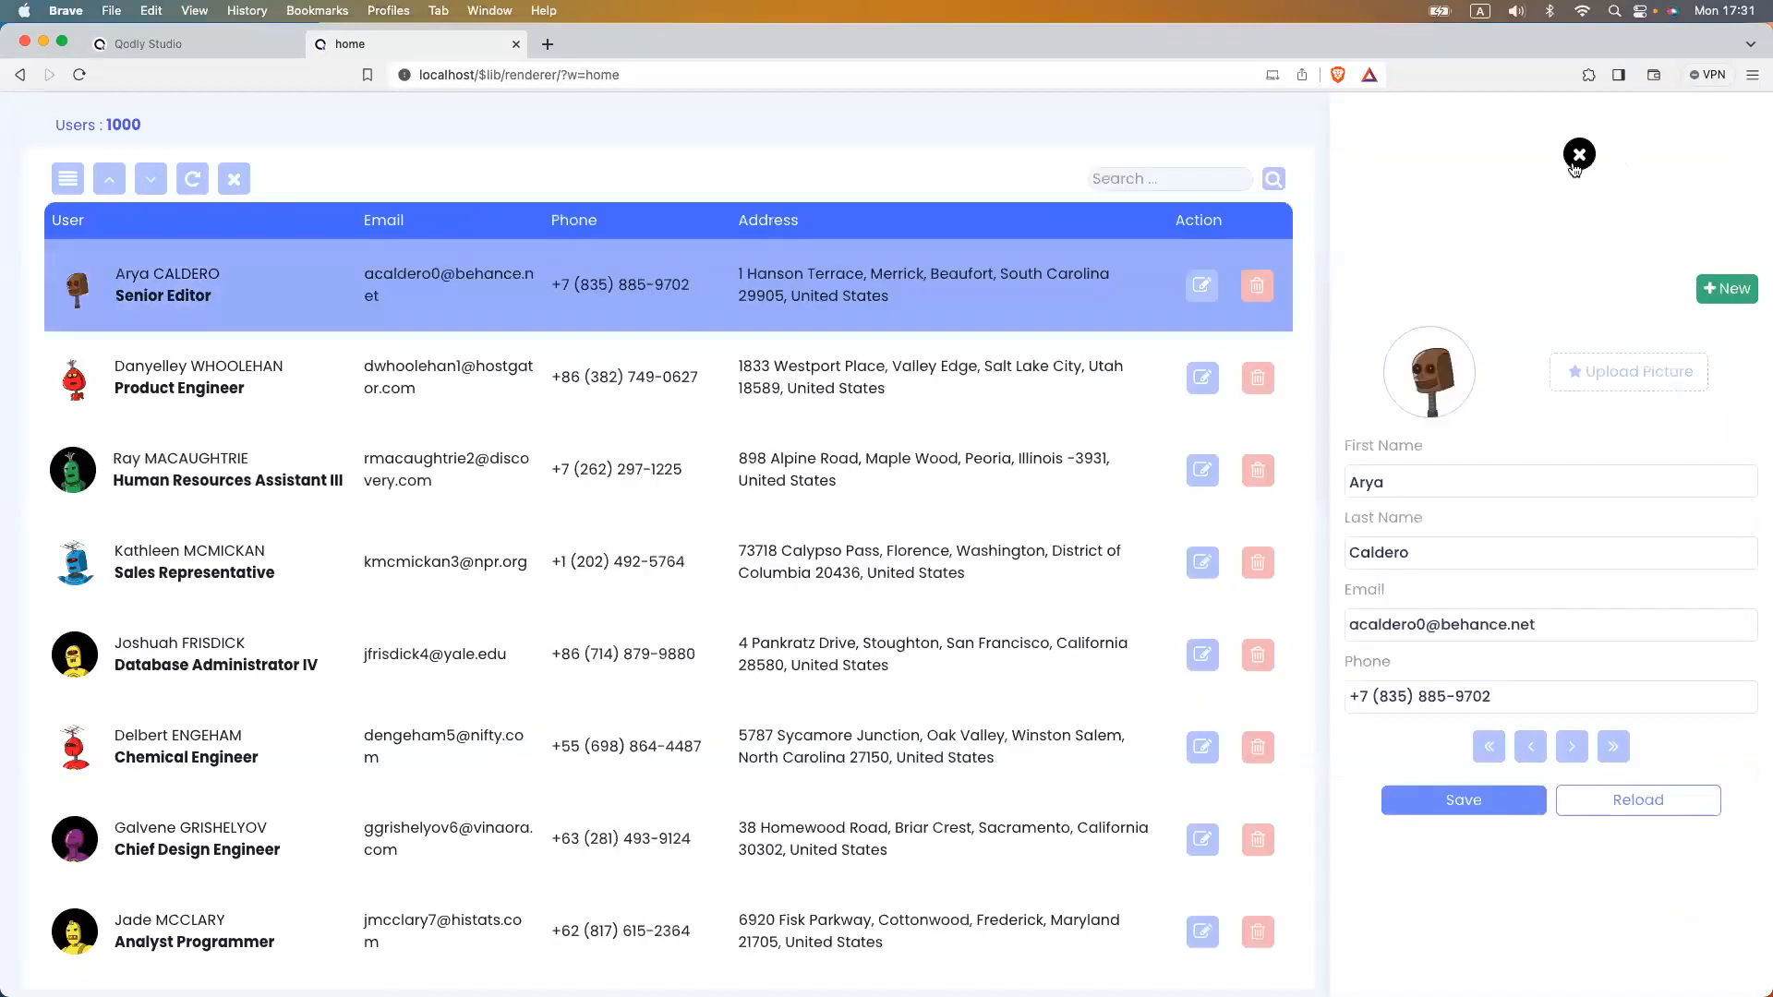
{"action": "left_click", "coordinate": [184, 44]}
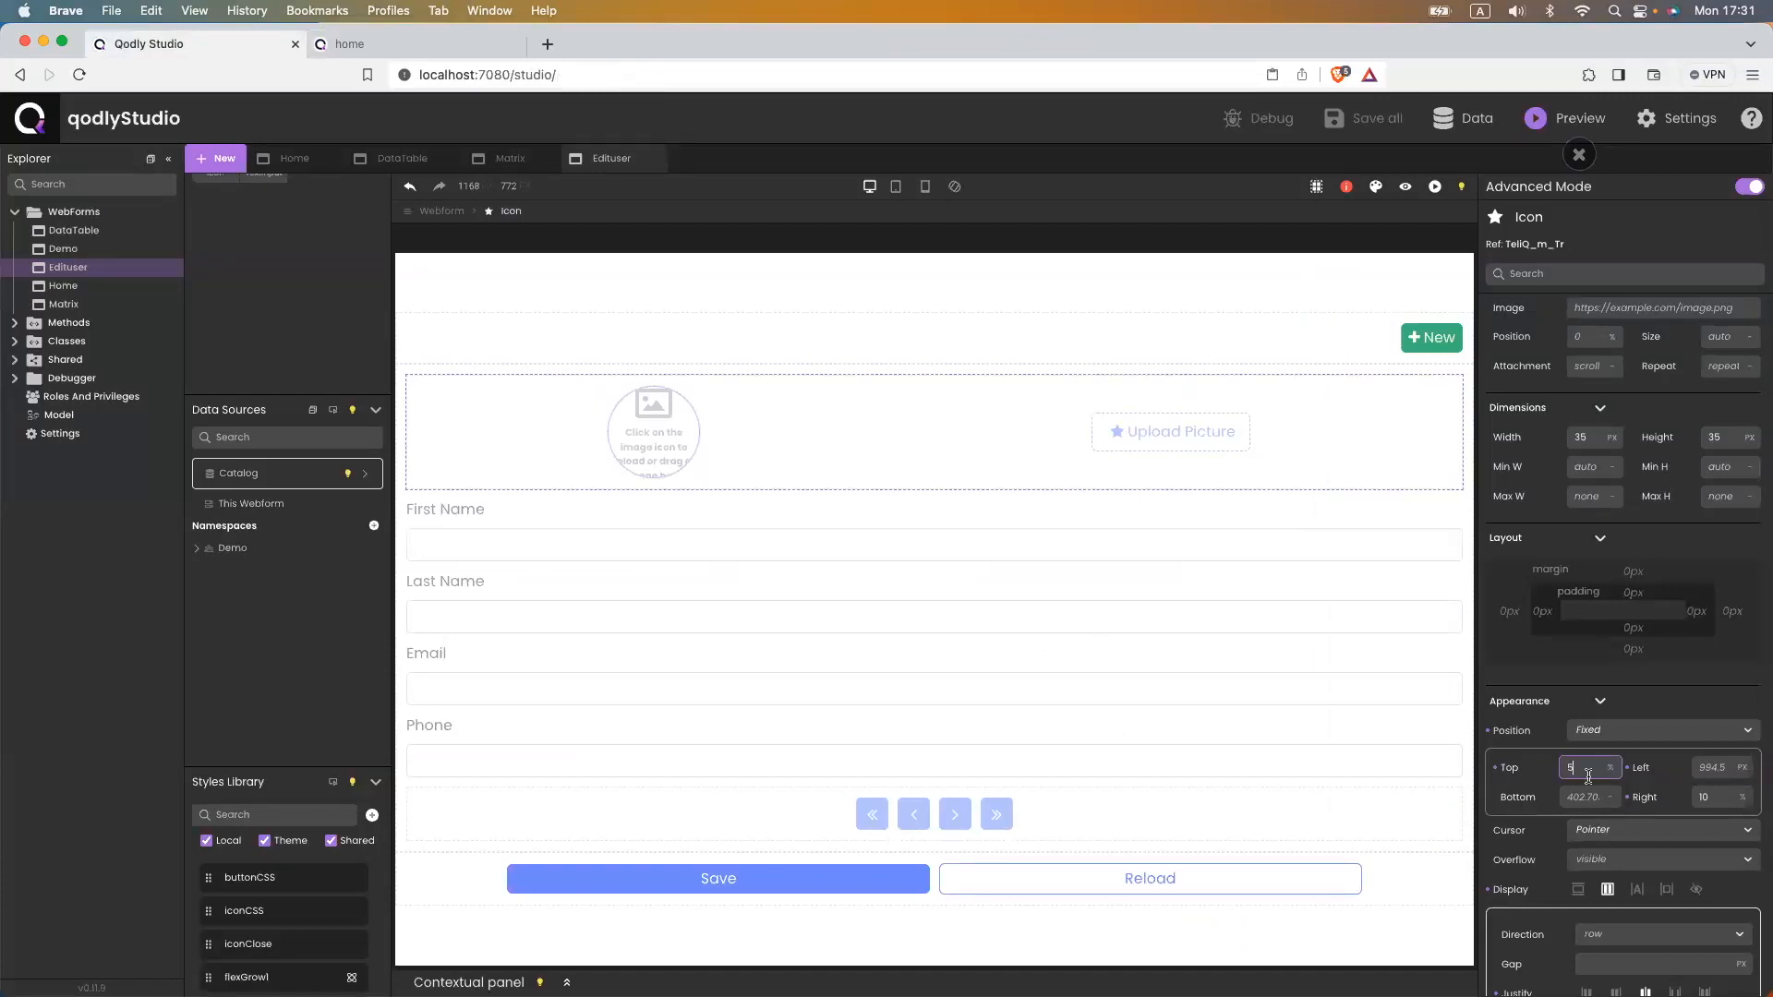
- Adjust the offsets to 10 px top and 20 px right and verify the icon in the preview
{"action": "left_click", "coordinate": [1721, 794]}
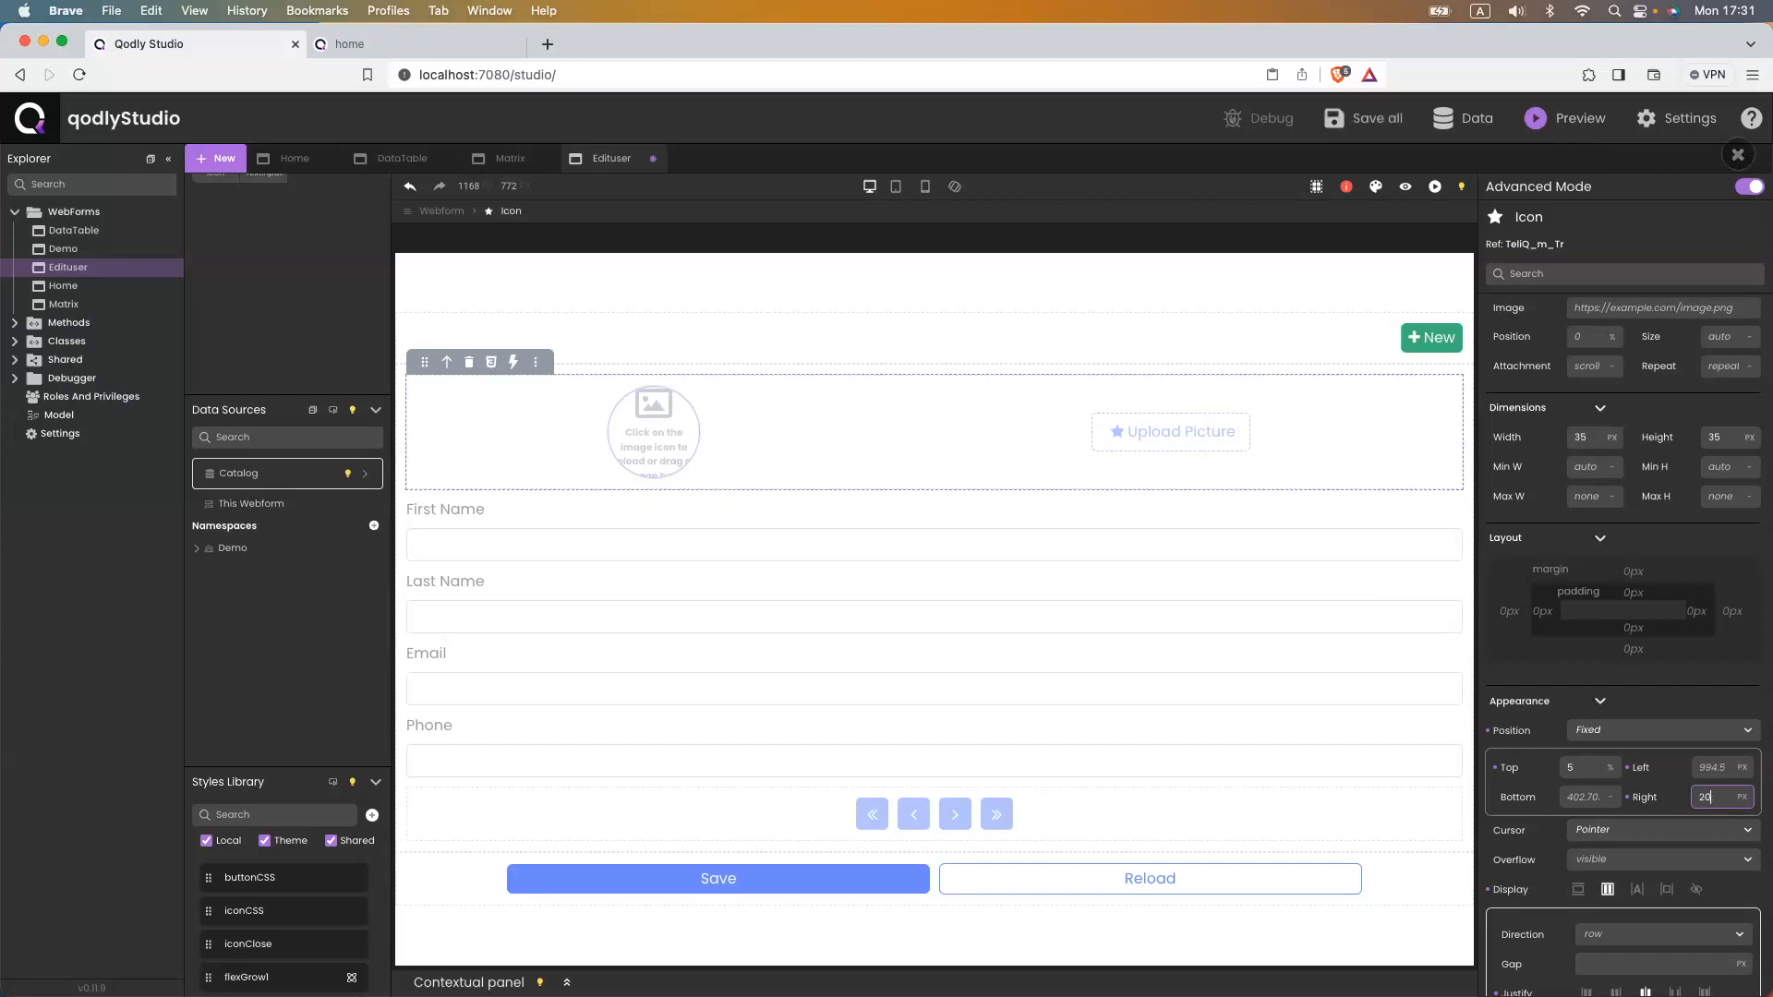
{"action": "left_click", "coordinate": [1567, 768]}
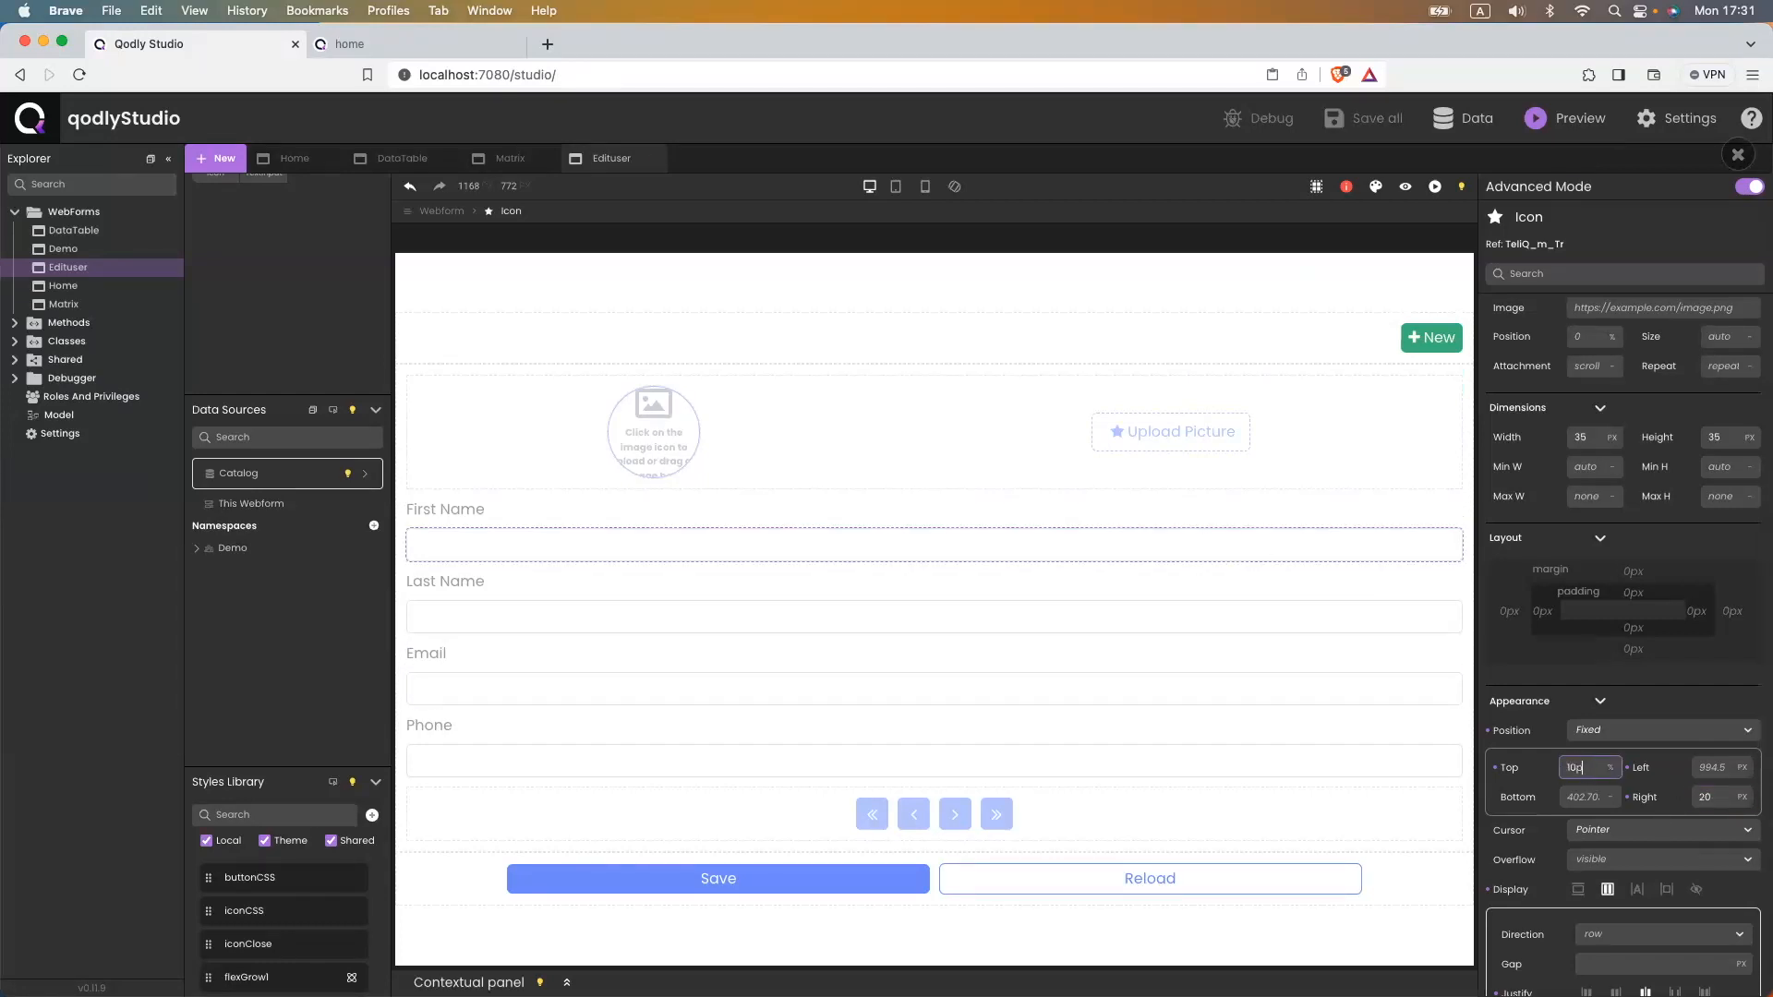
{"action": "left_click", "coordinate": [365, 44]}
{"action": "left_click", "coordinate": [80, 74]}
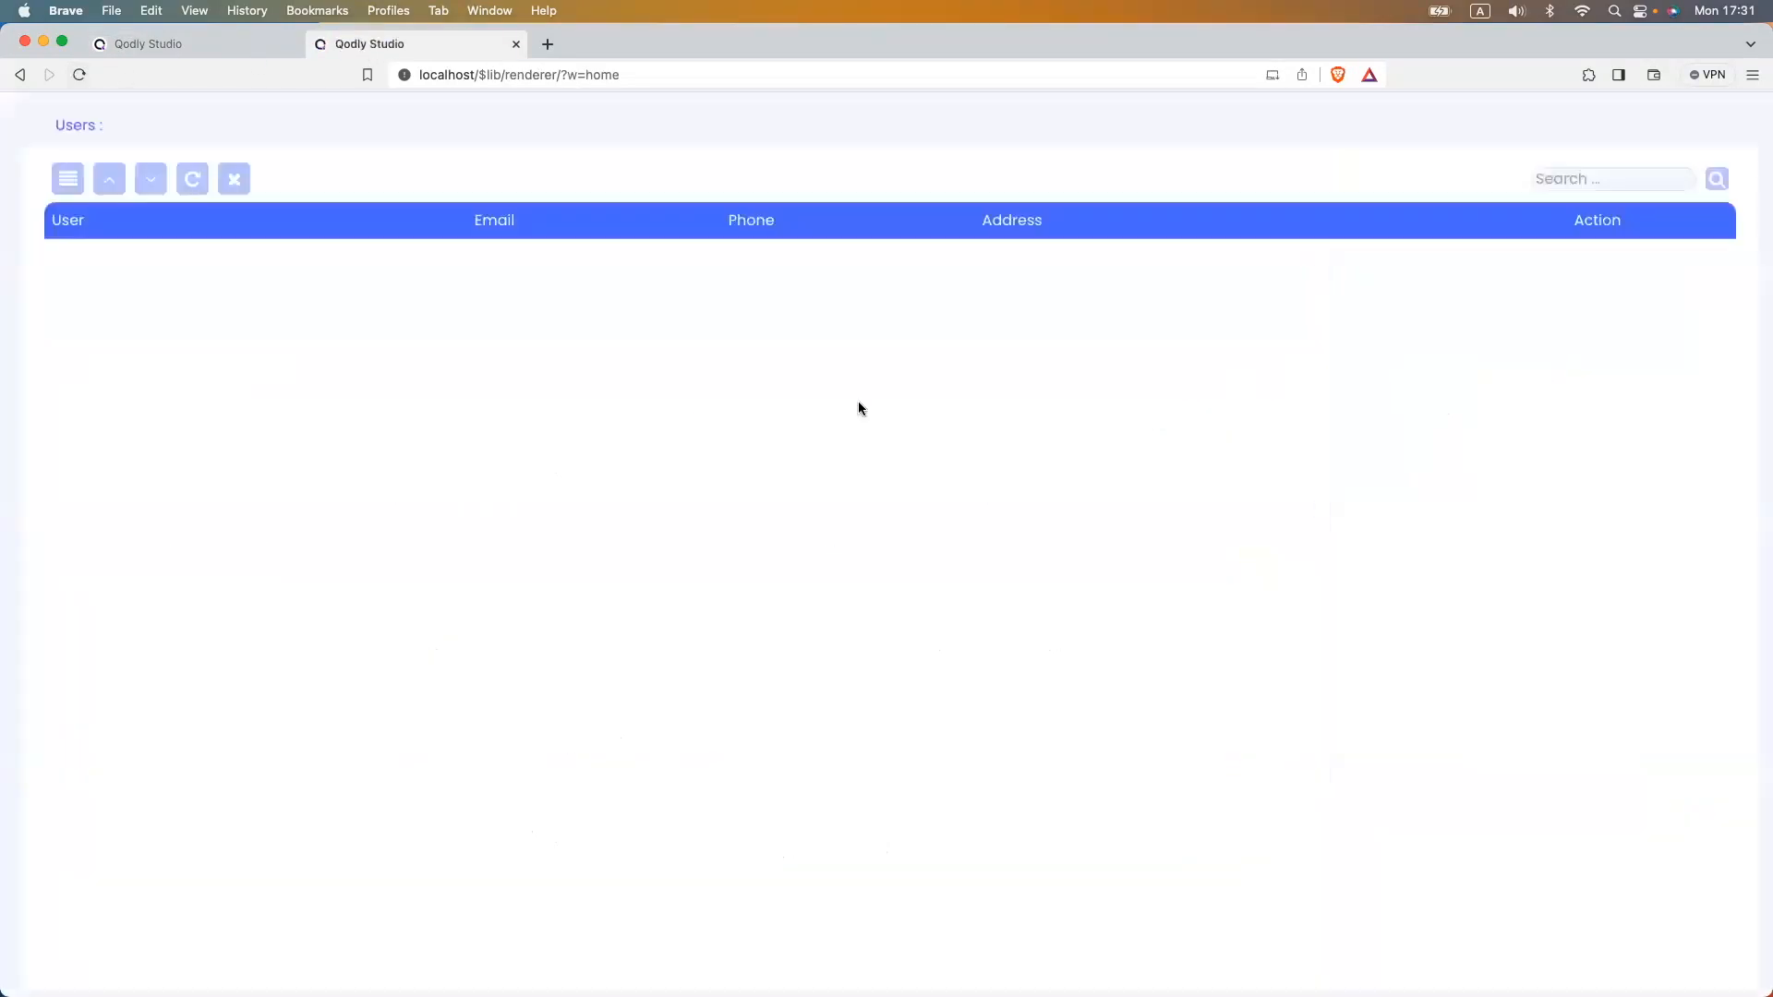
{"action": "left_click", "coordinate": [1607, 288]}
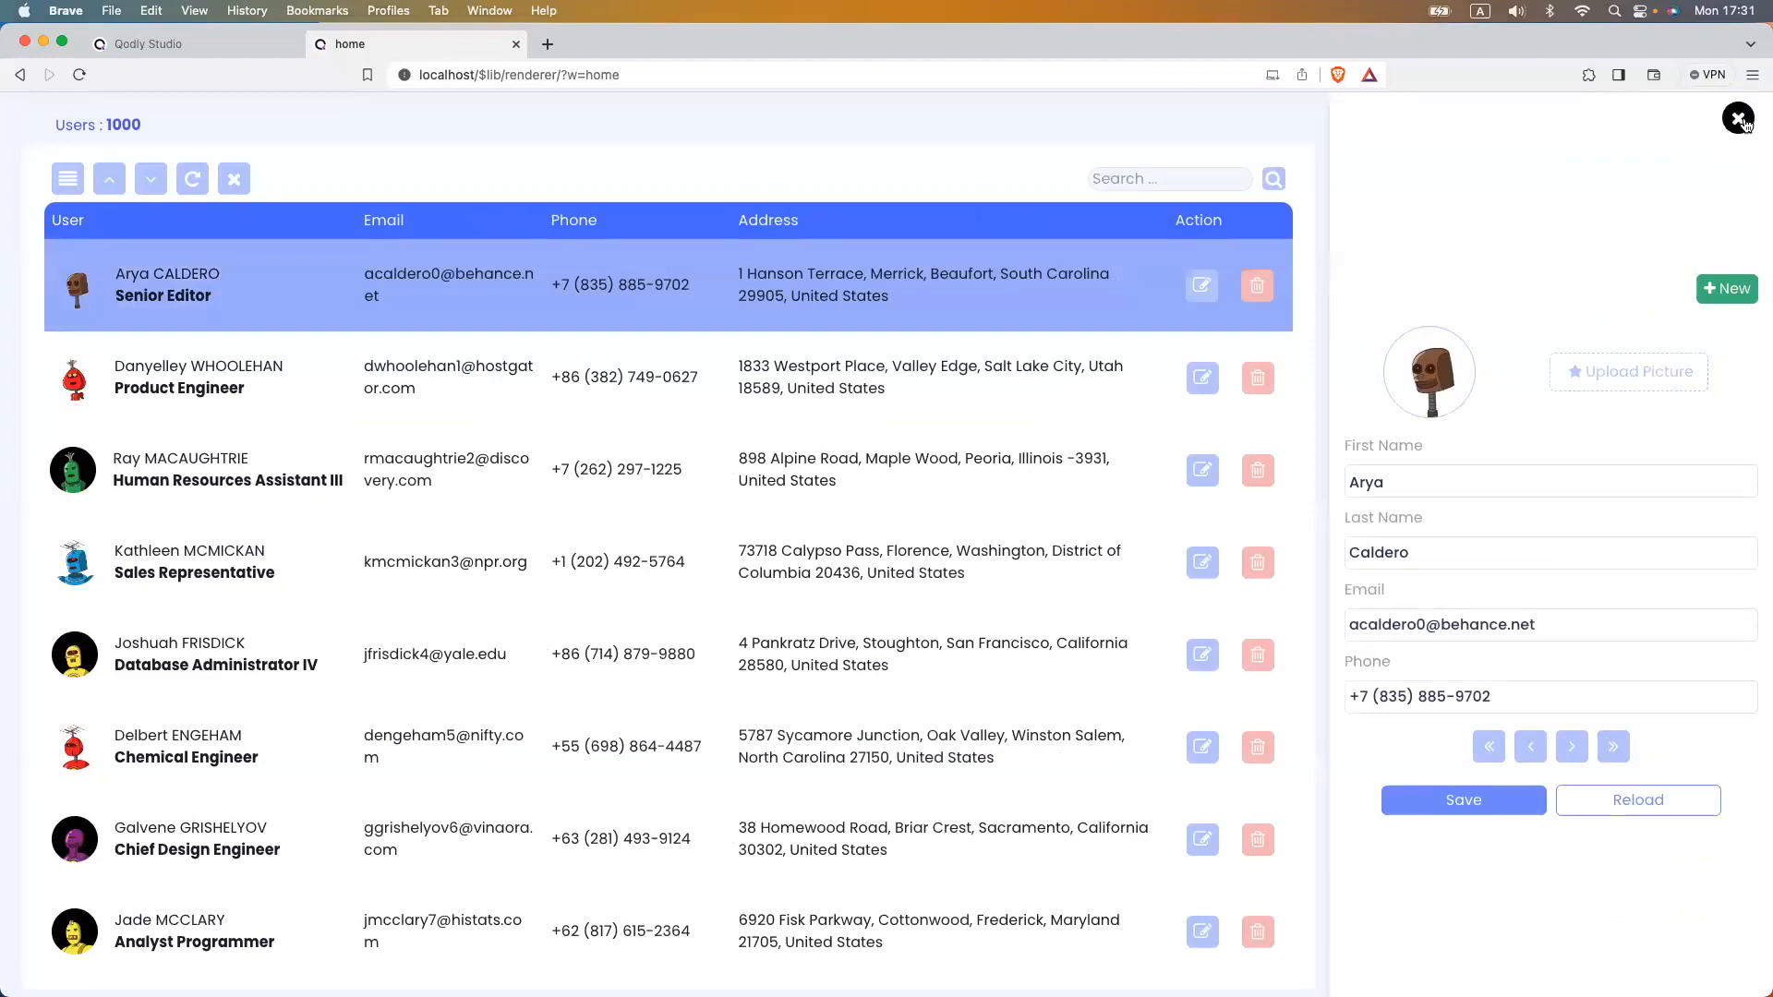
{"action": "left_click", "coordinate": [251, 54]}
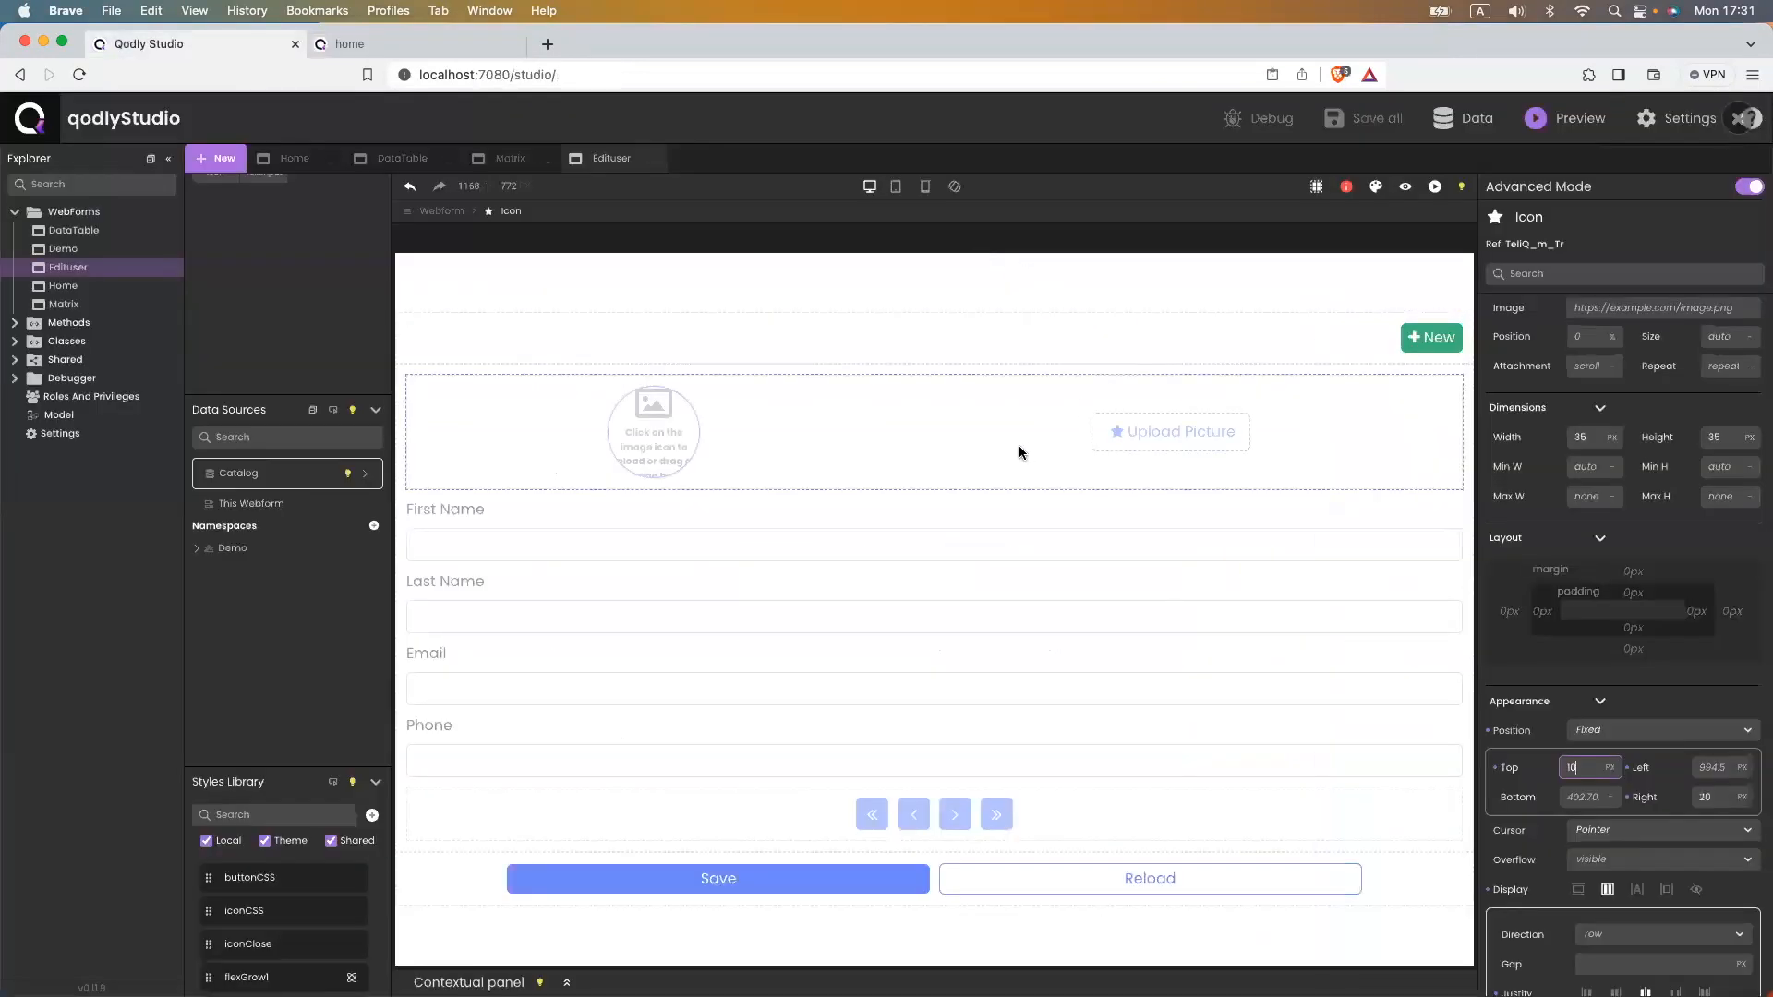
- Select the close icon element in the Outline tree
{"action": "scroll", "coordinate": [1636, 474], "scroll_direction": "up", "scroll_amount": 5}
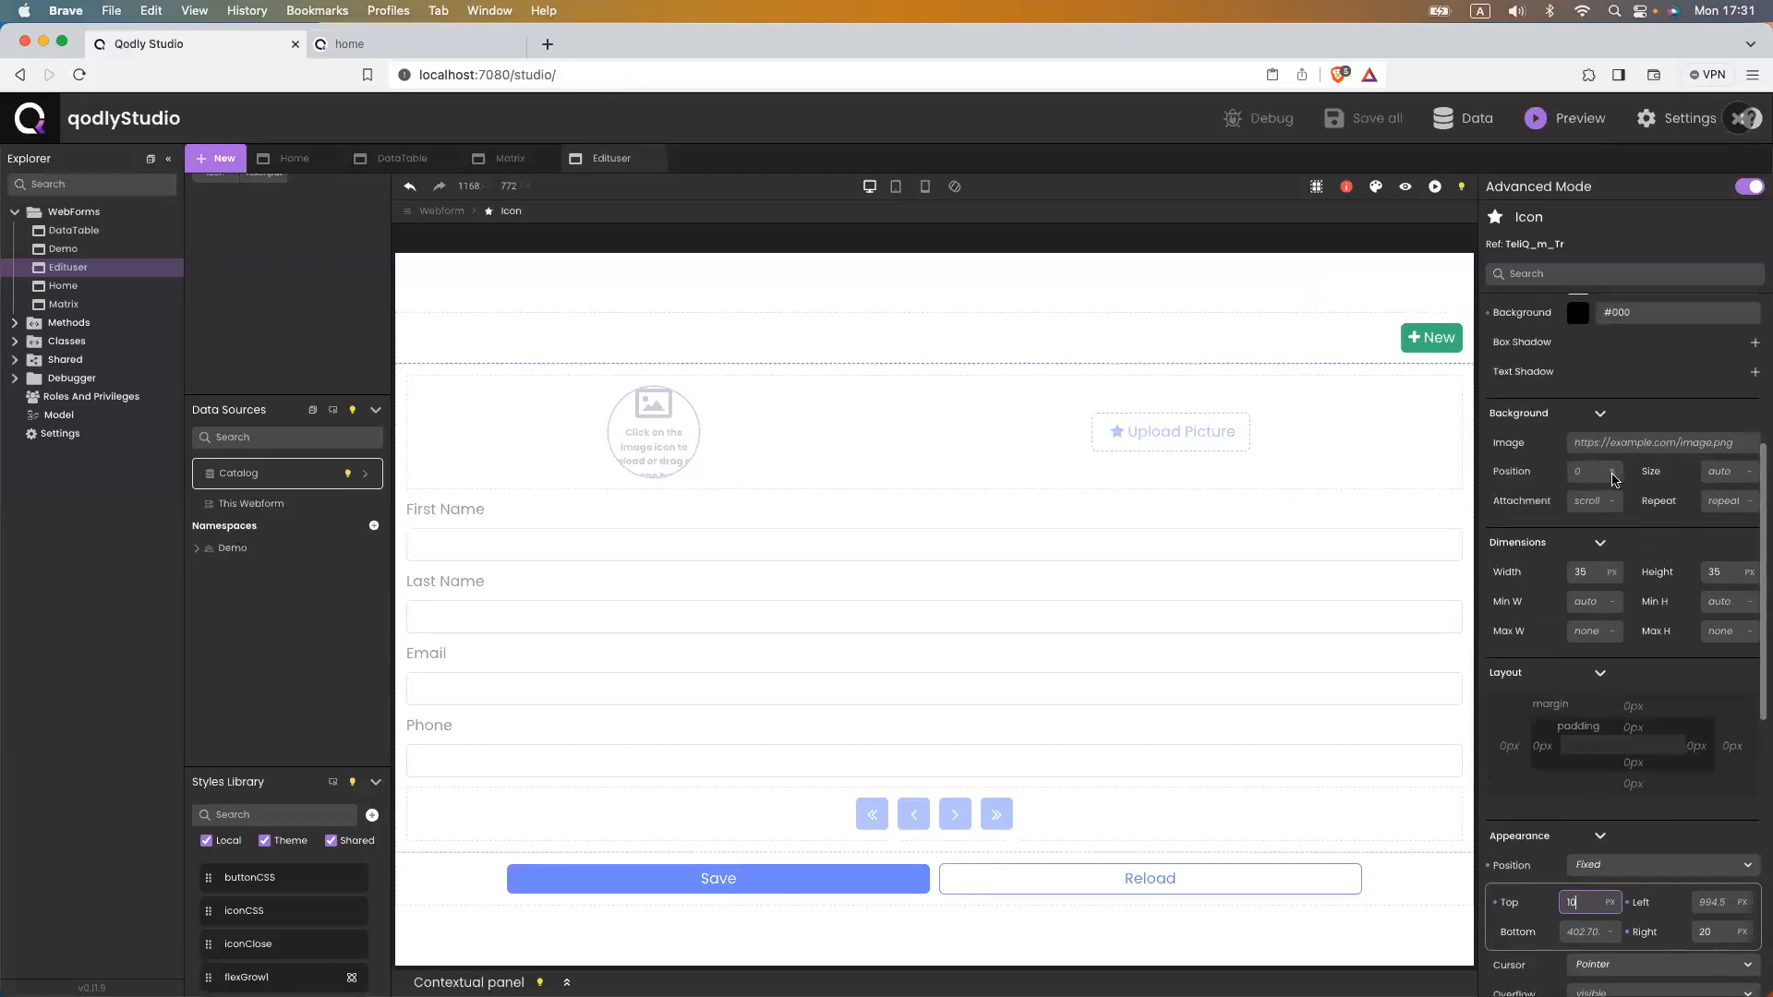
{"action": "scroll", "coordinate": [1636, 473], "scroll_direction": "up", "scroll_amount": 1}
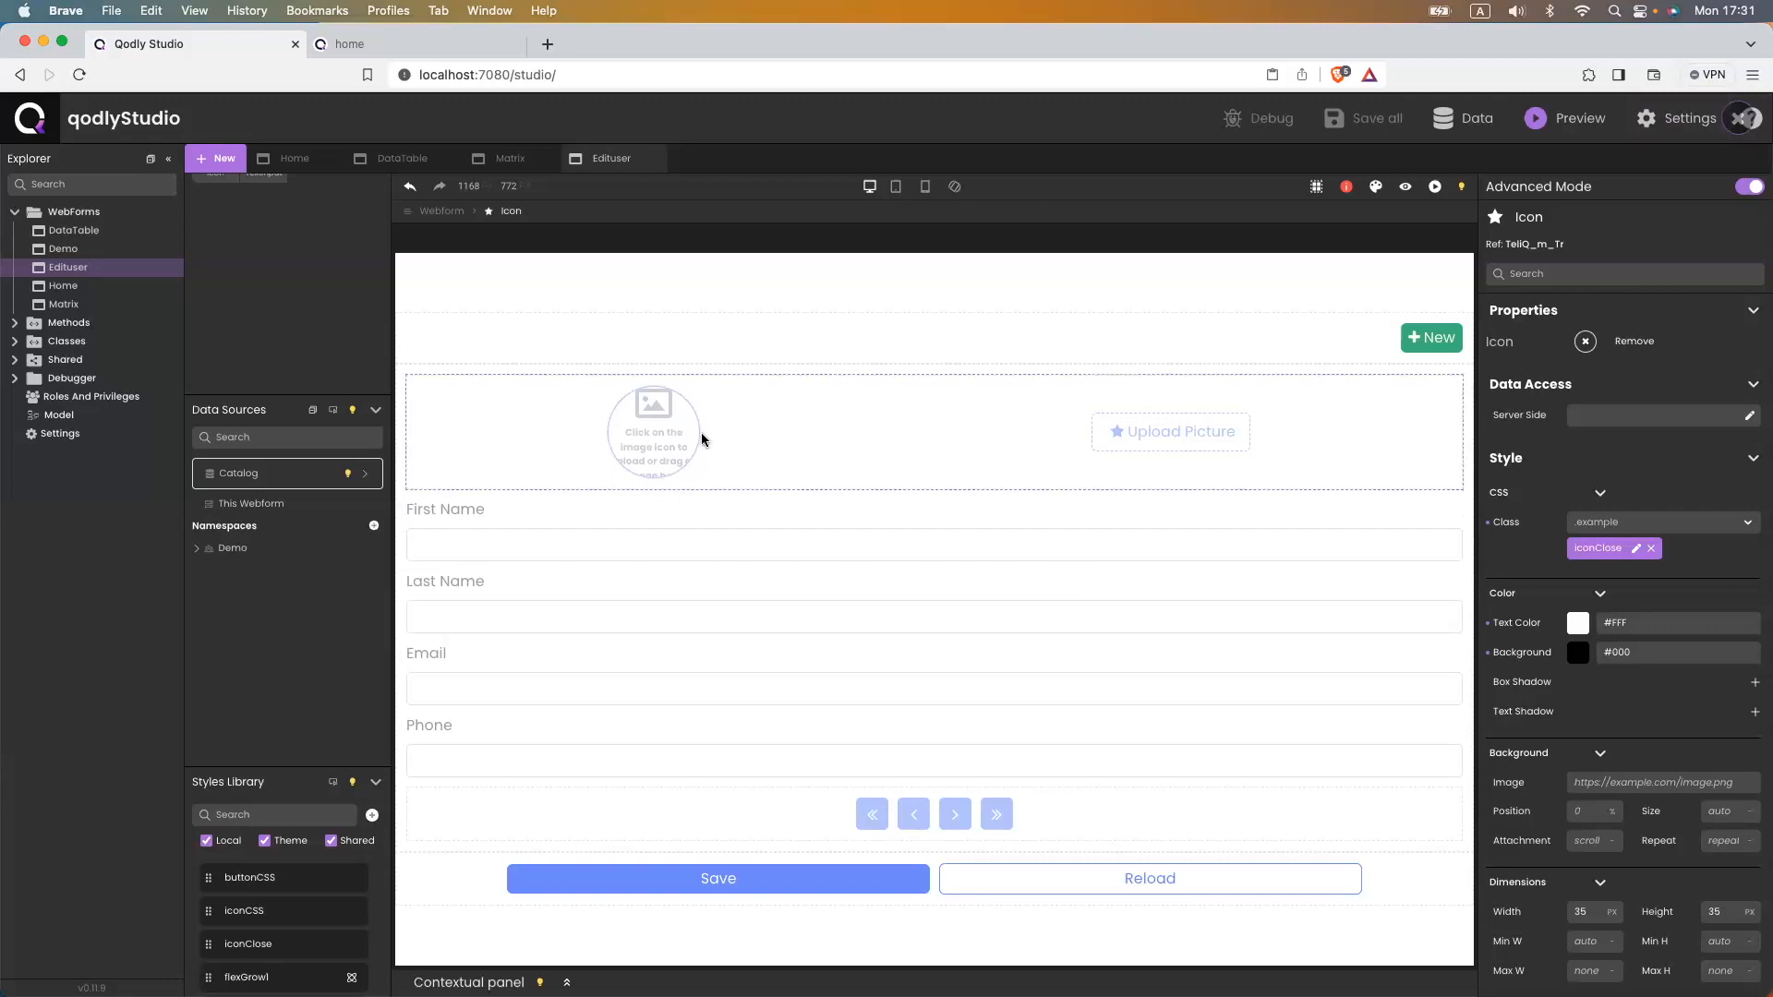
{"action": "scroll", "coordinate": [217, 809], "scroll_direction": "down", "scroll_amount": 2}
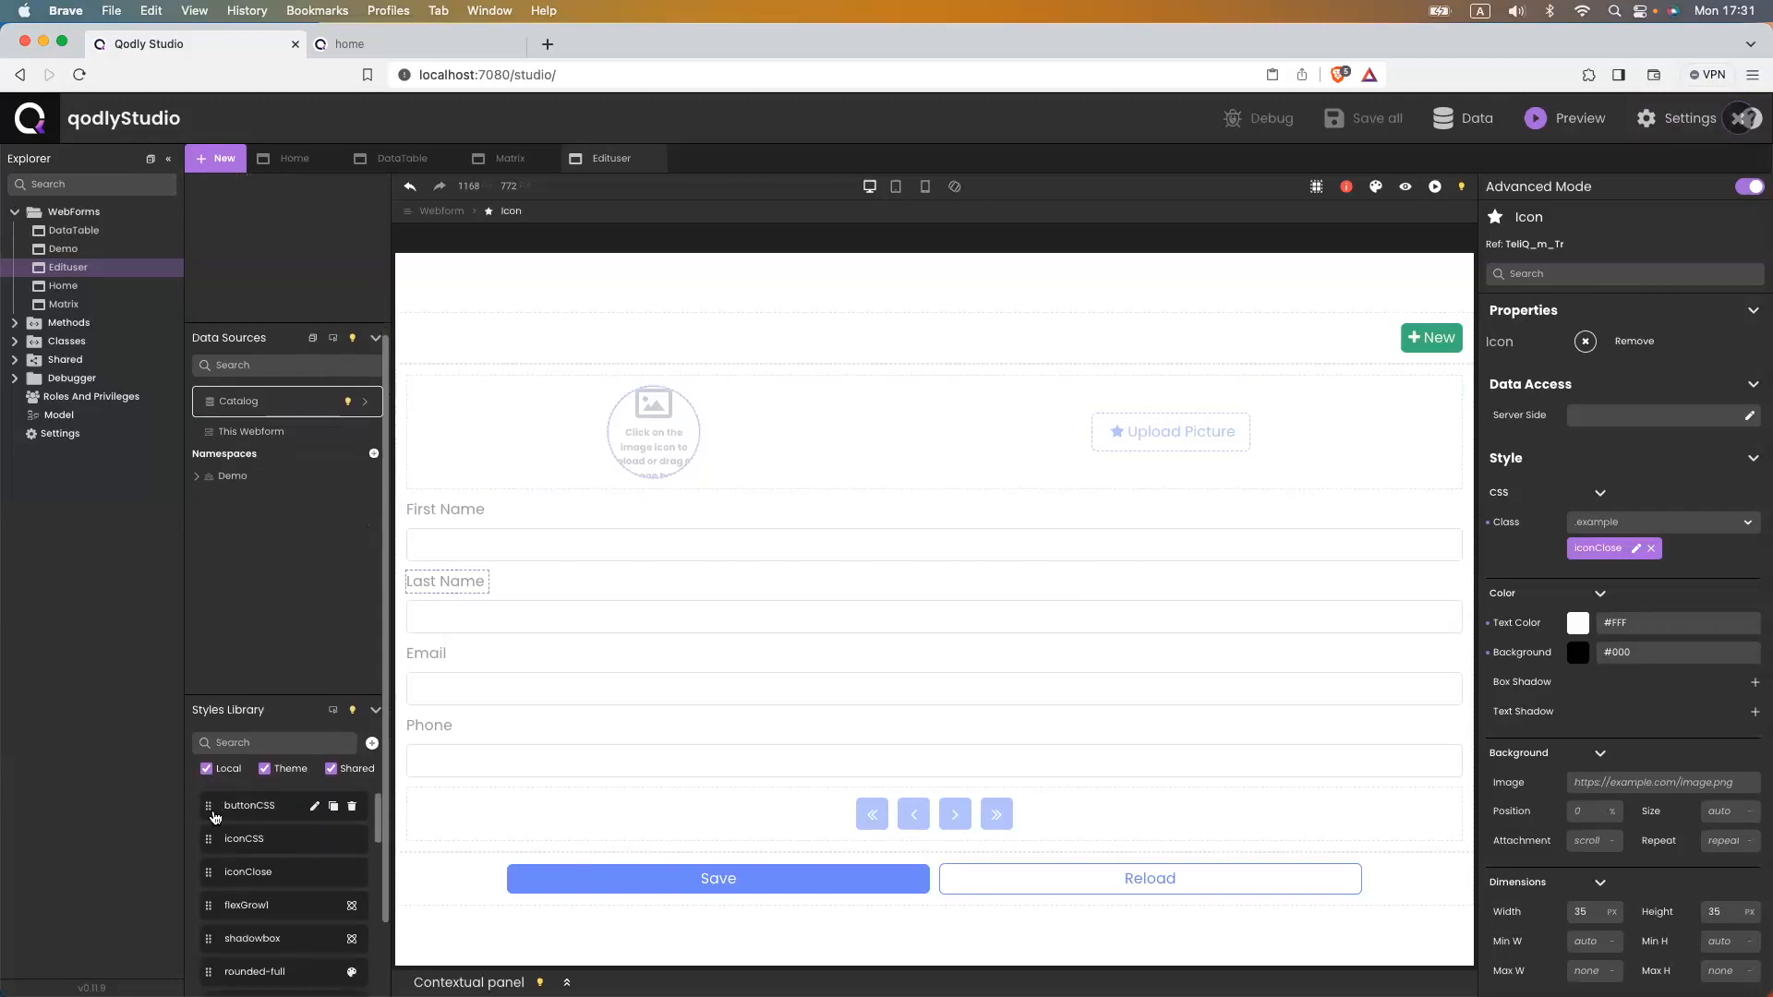
{"action": "scroll", "coordinate": [214, 816], "scroll_direction": "down", "scroll_amount": 5}
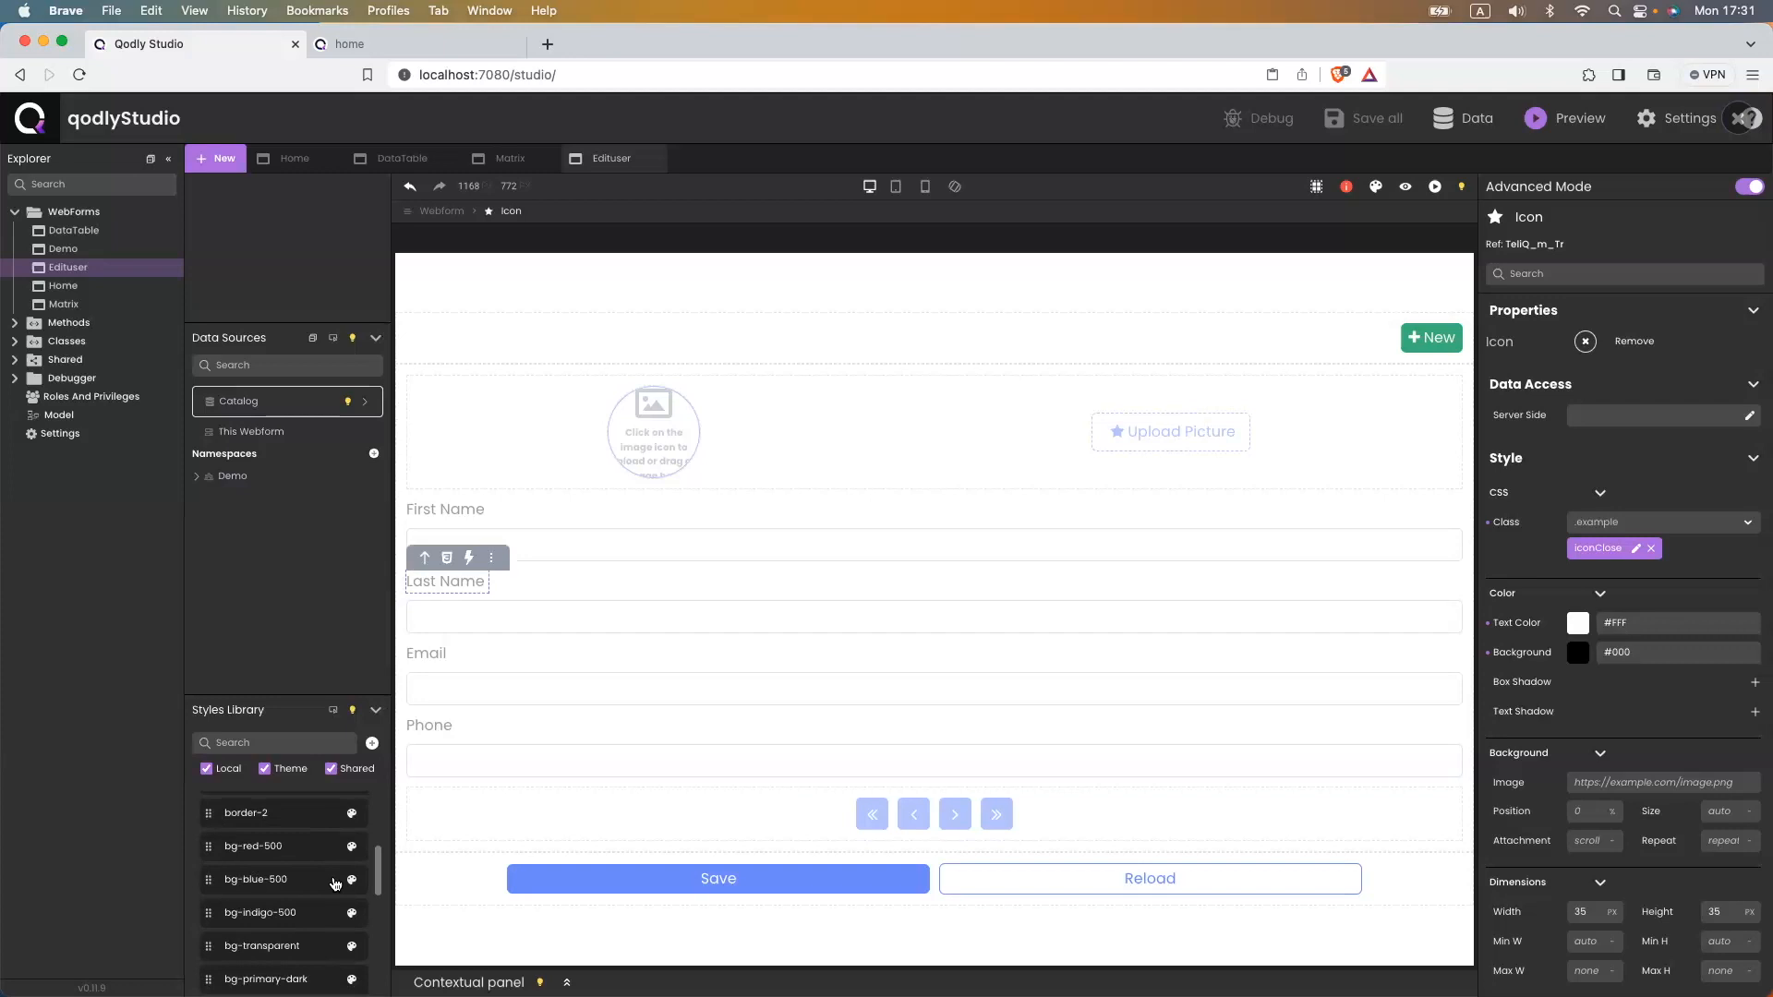
{"action": "scroll", "coordinate": [334, 884], "scroll_direction": "down", "scroll_amount": 3}
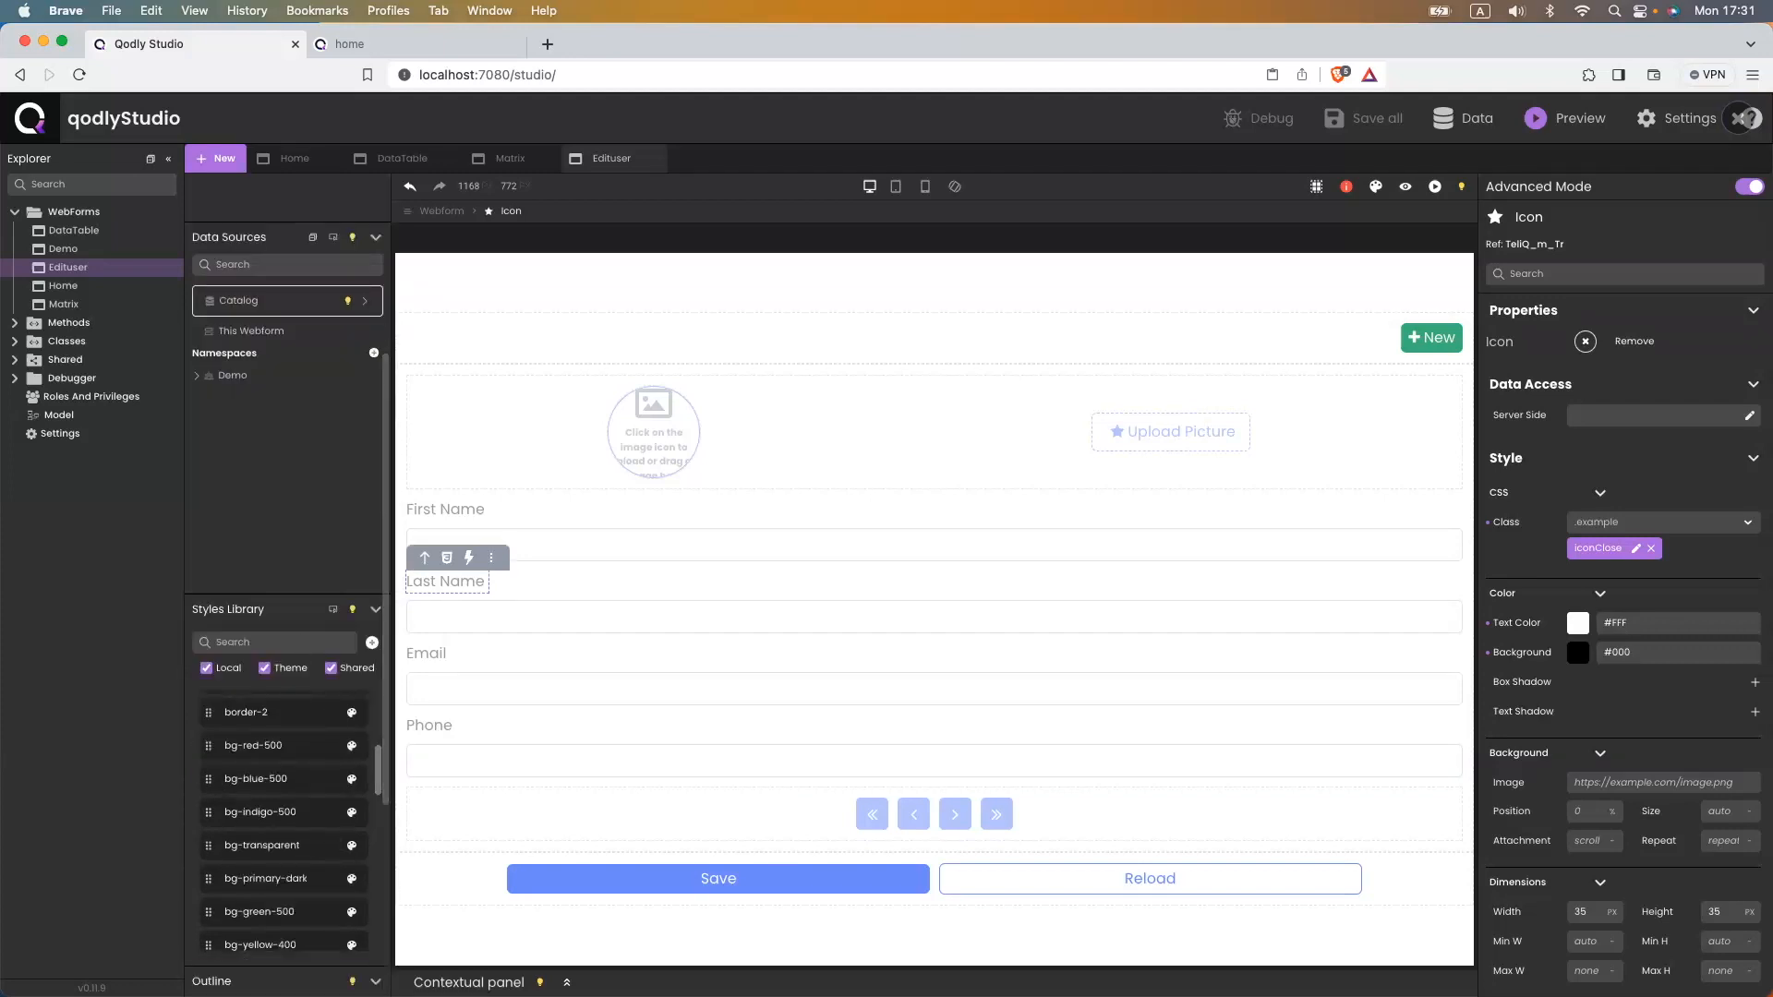
{"action": "scroll", "coordinate": [245, 942], "scroll_direction": "down", "scroll_amount": 10}
{"action": "left_click", "coordinate": [190, 664]}
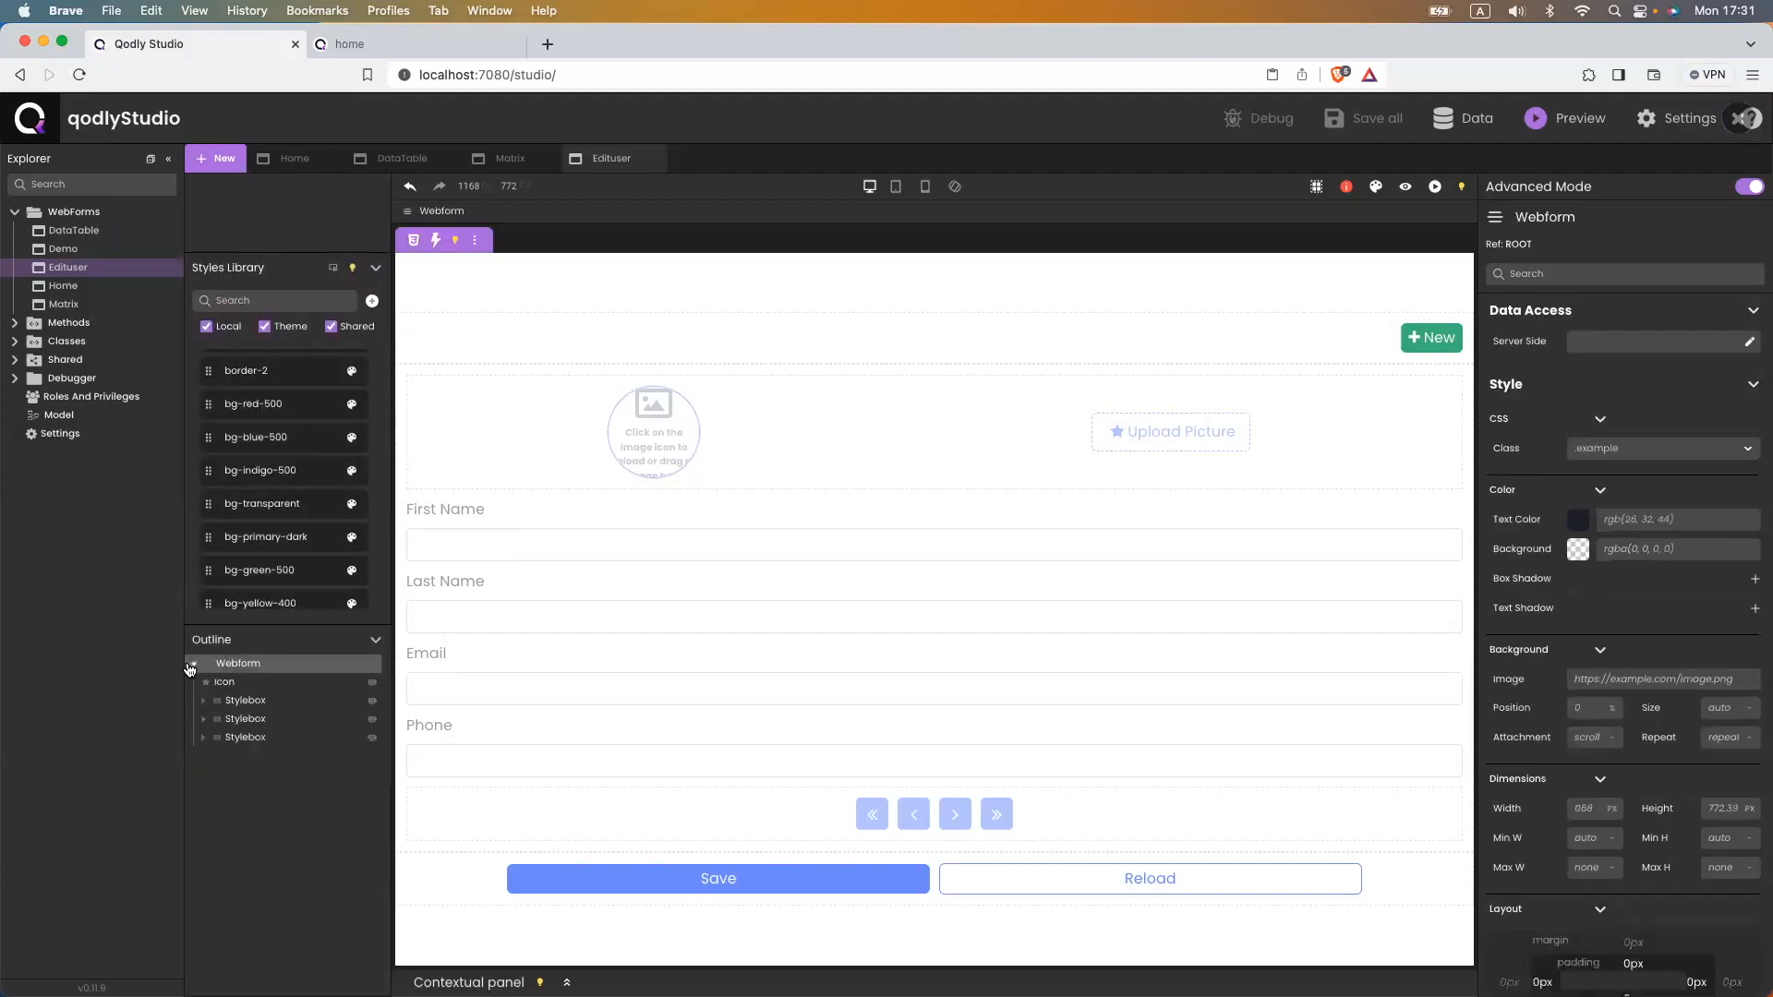
{"action": "left_click", "coordinate": [218, 684]}
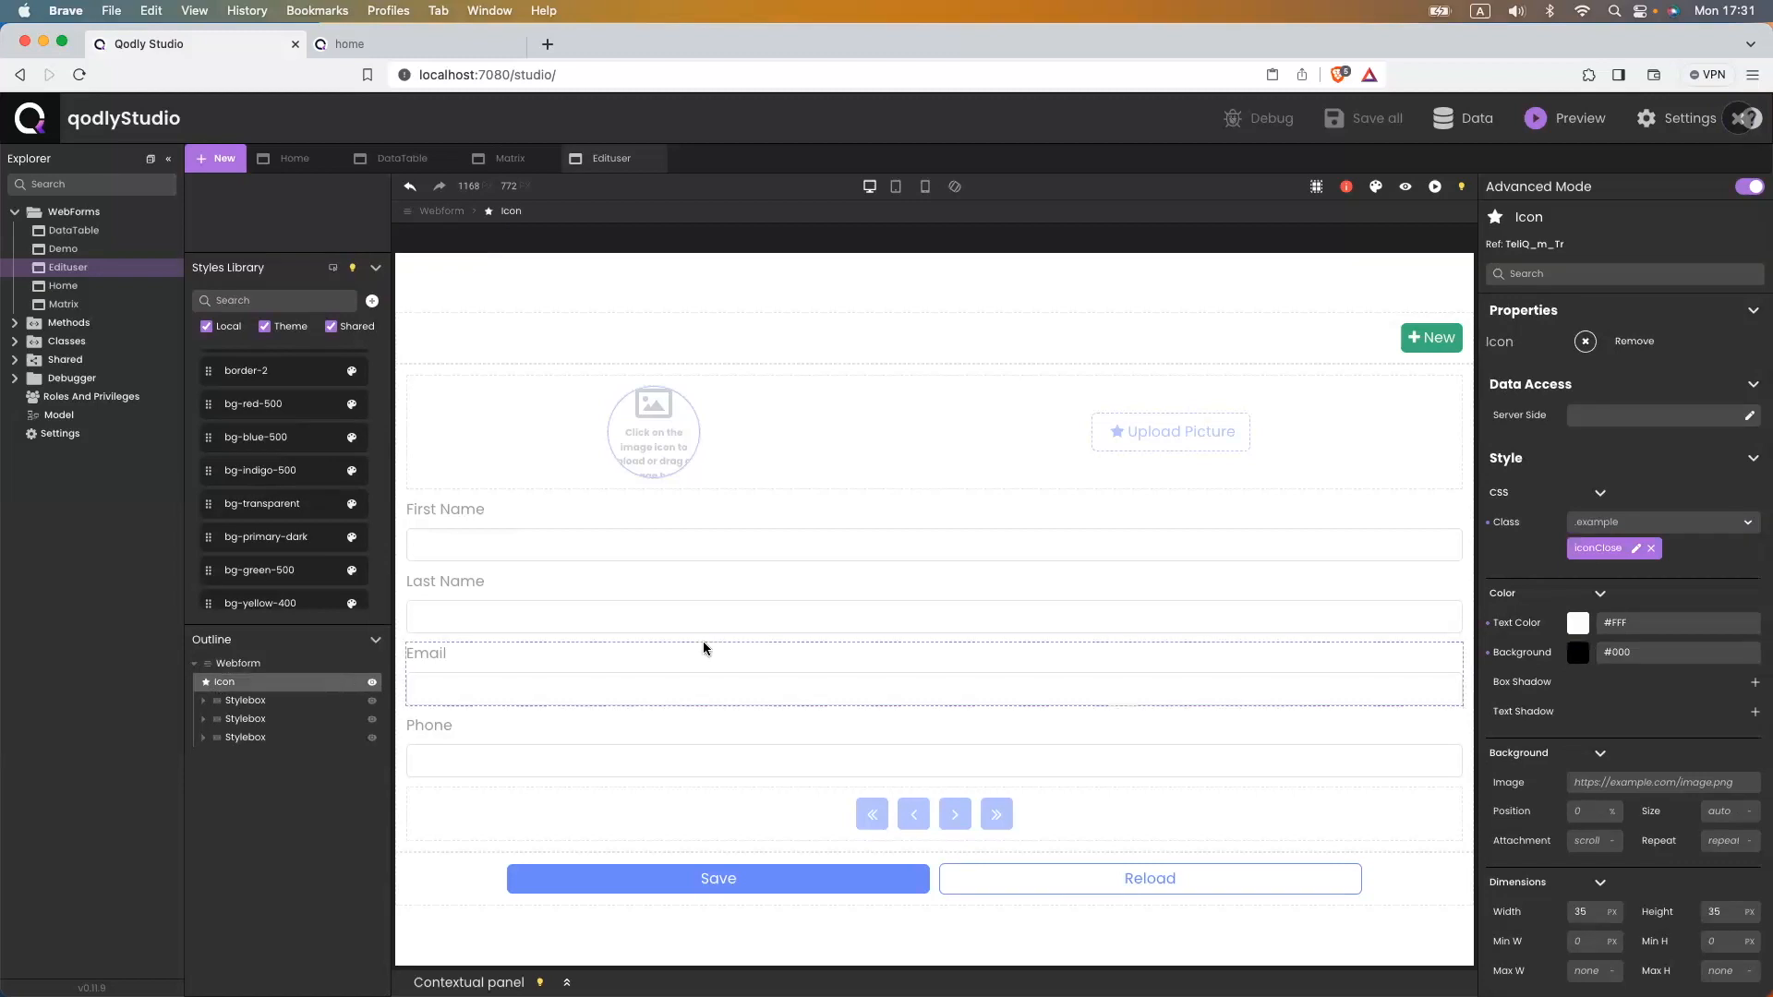
- Change the close icon's Position from fixed to Relative
{"action": "scroll", "coordinate": [1624, 723], "scroll_direction": "down", "scroll_amount": 10}
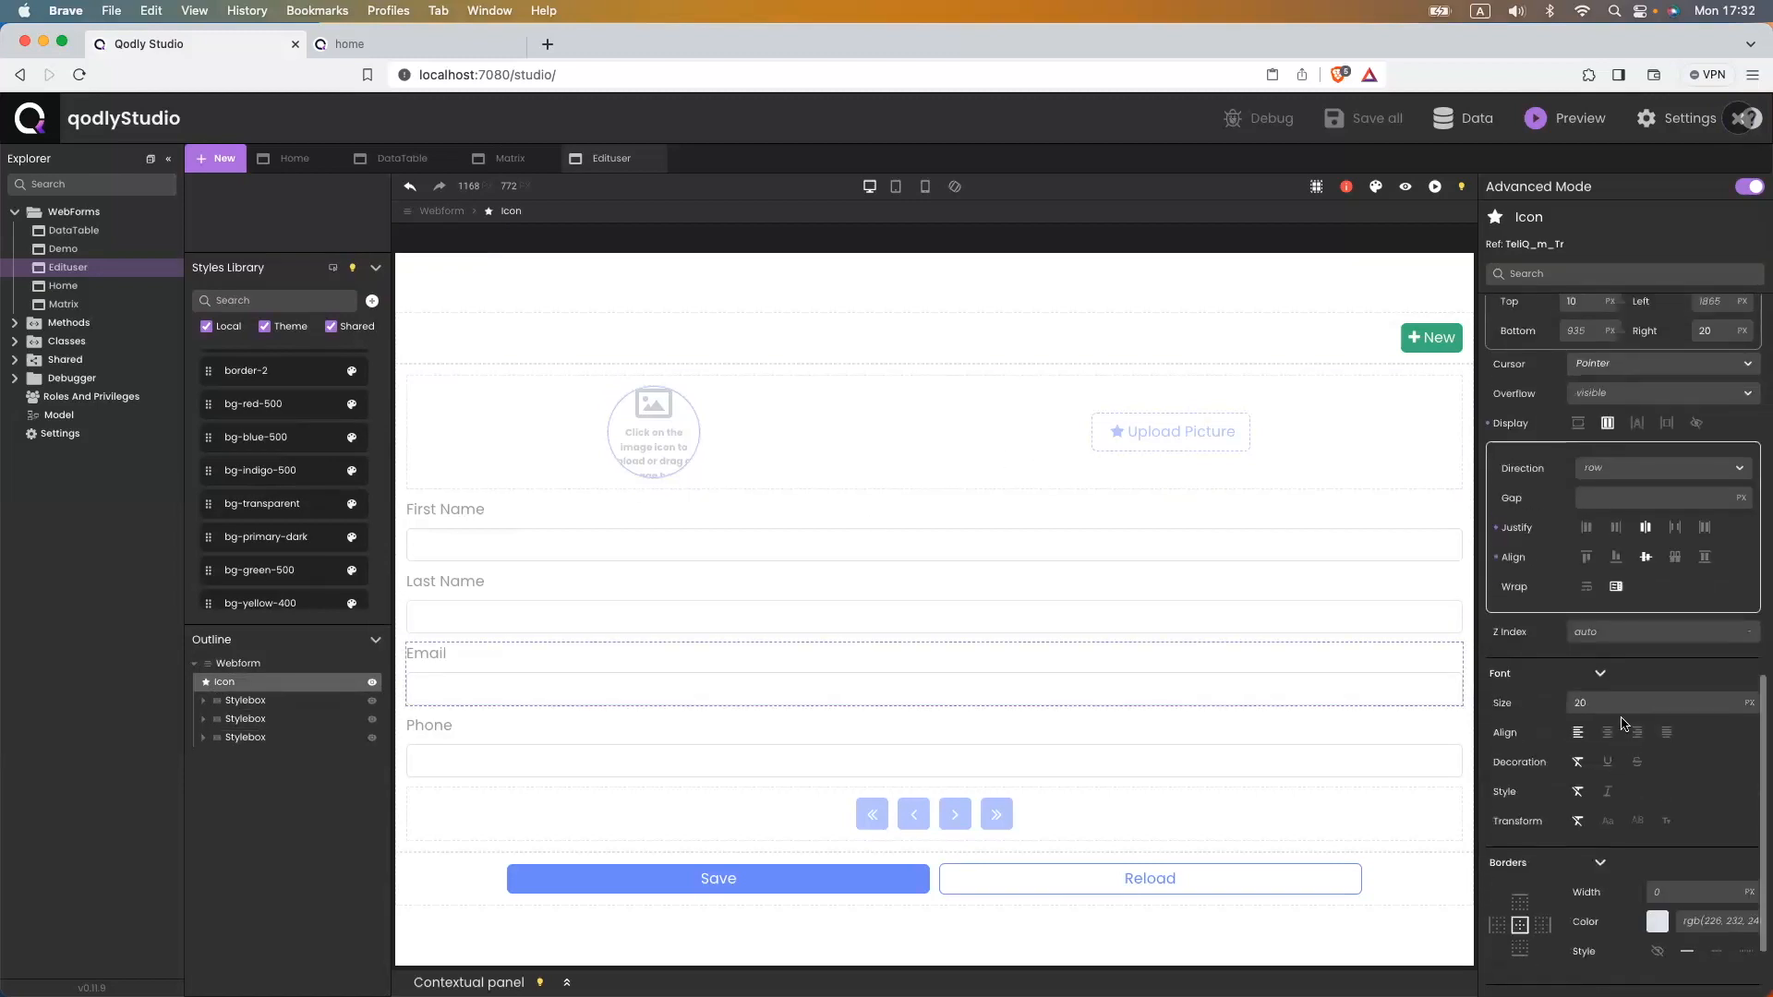
{"action": "scroll", "coordinate": [1624, 723], "scroll_direction": "up", "scroll_amount": 10}
{"action": "scroll", "coordinate": [1624, 723], "scroll_direction": "down", "scroll_amount": 5}
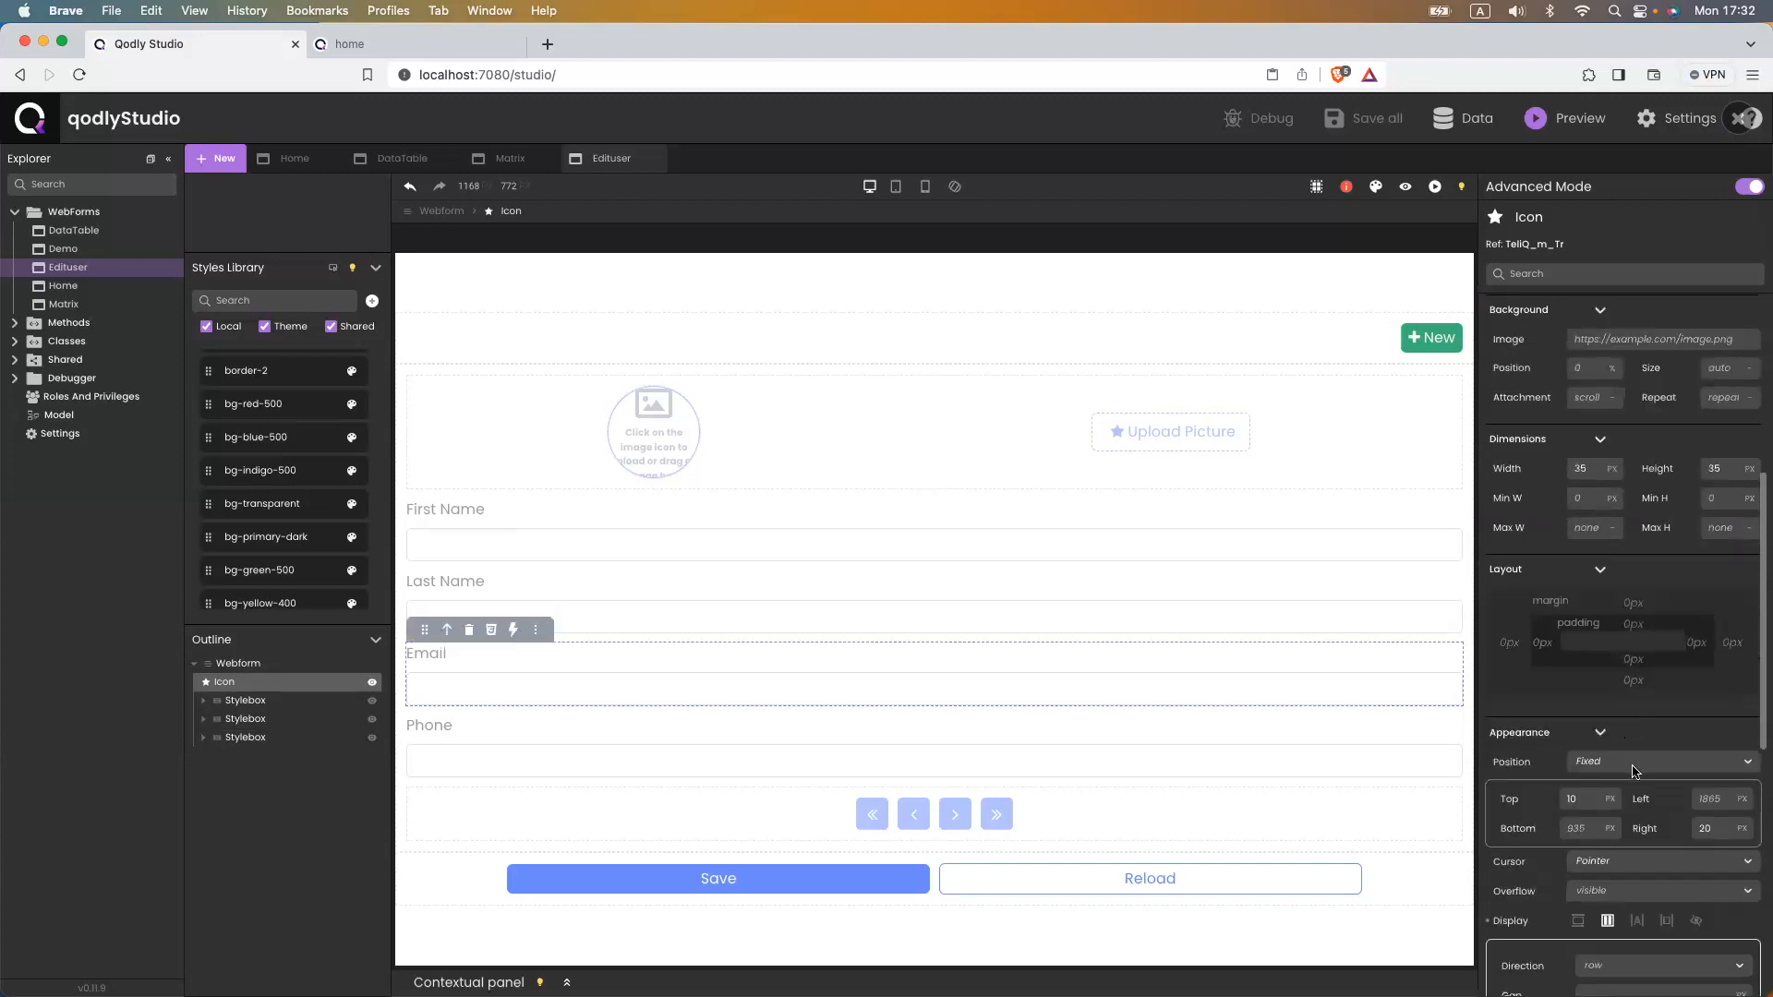
{"action": "left_click", "coordinate": [1634, 767]}
{"action": "left_click", "coordinate": [1605, 861]}
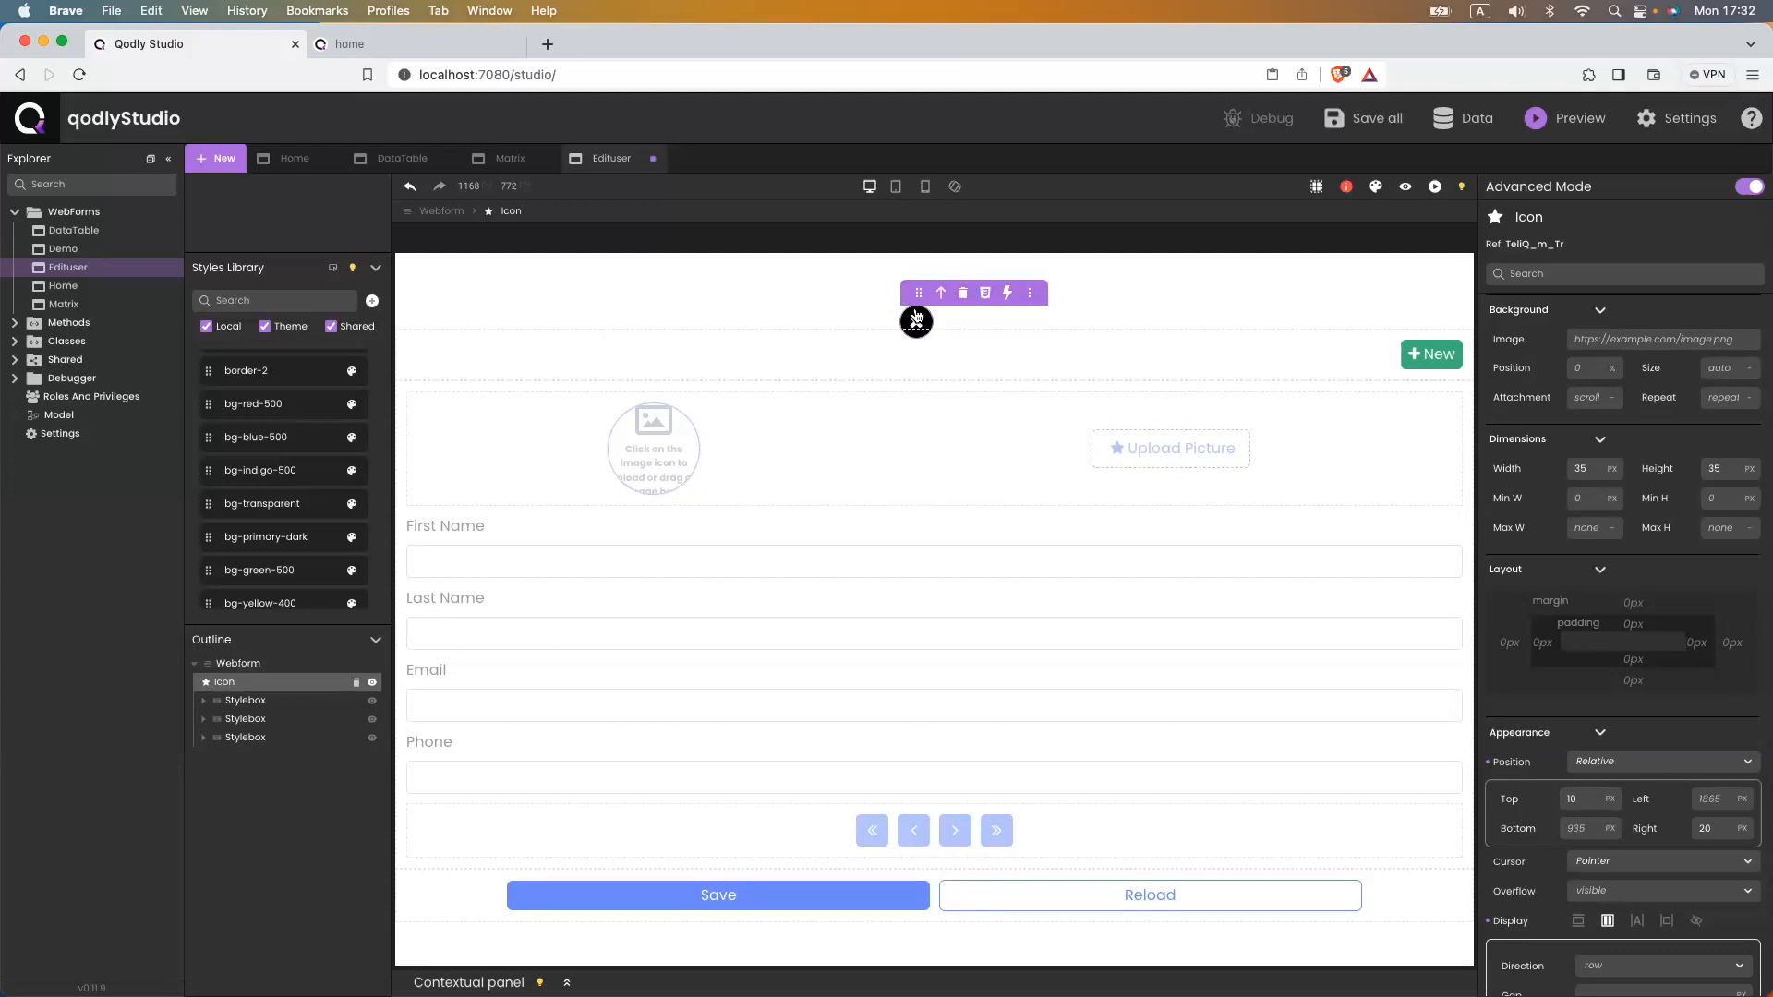
{"action": "left_click", "coordinate": [1007, 293]}
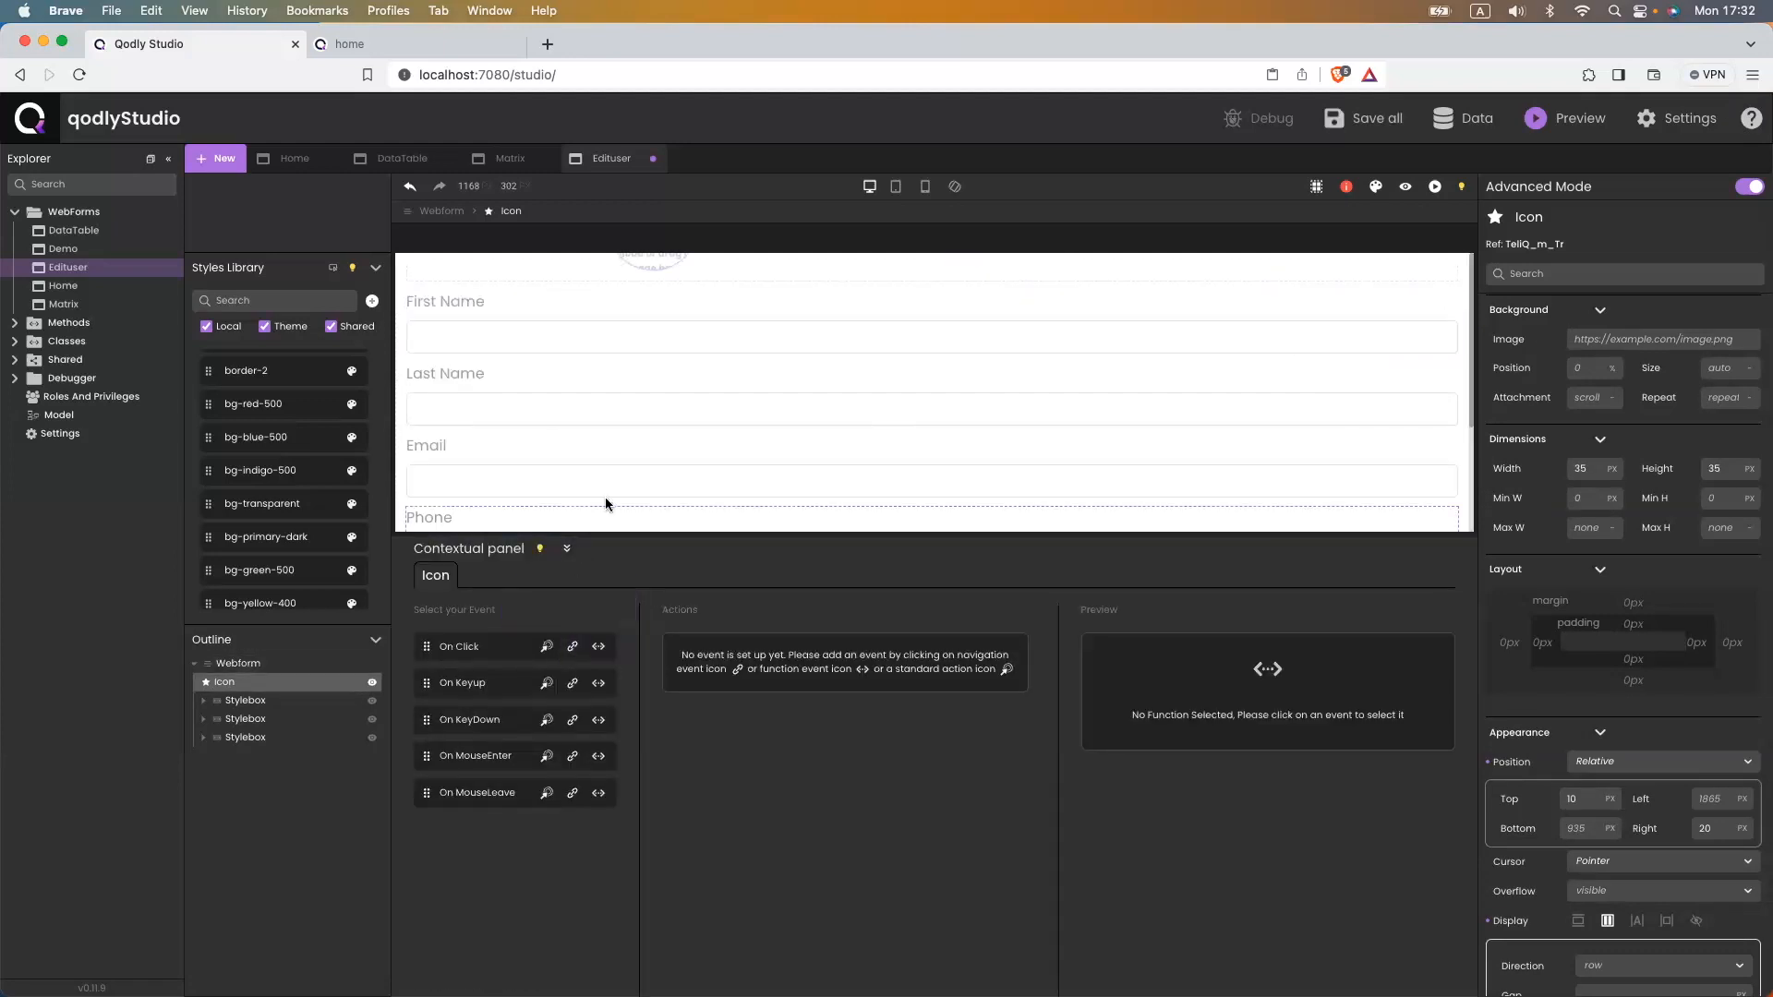
- Make the close icon's On Click event run ds.hide, replacing a mistakenly added show action
{"action": "left_click", "coordinate": [602, 646]}
{"action": "left_click", "coordinate": [868, 722]}
{"action": "left_click", "coordinate": [881, 795]}
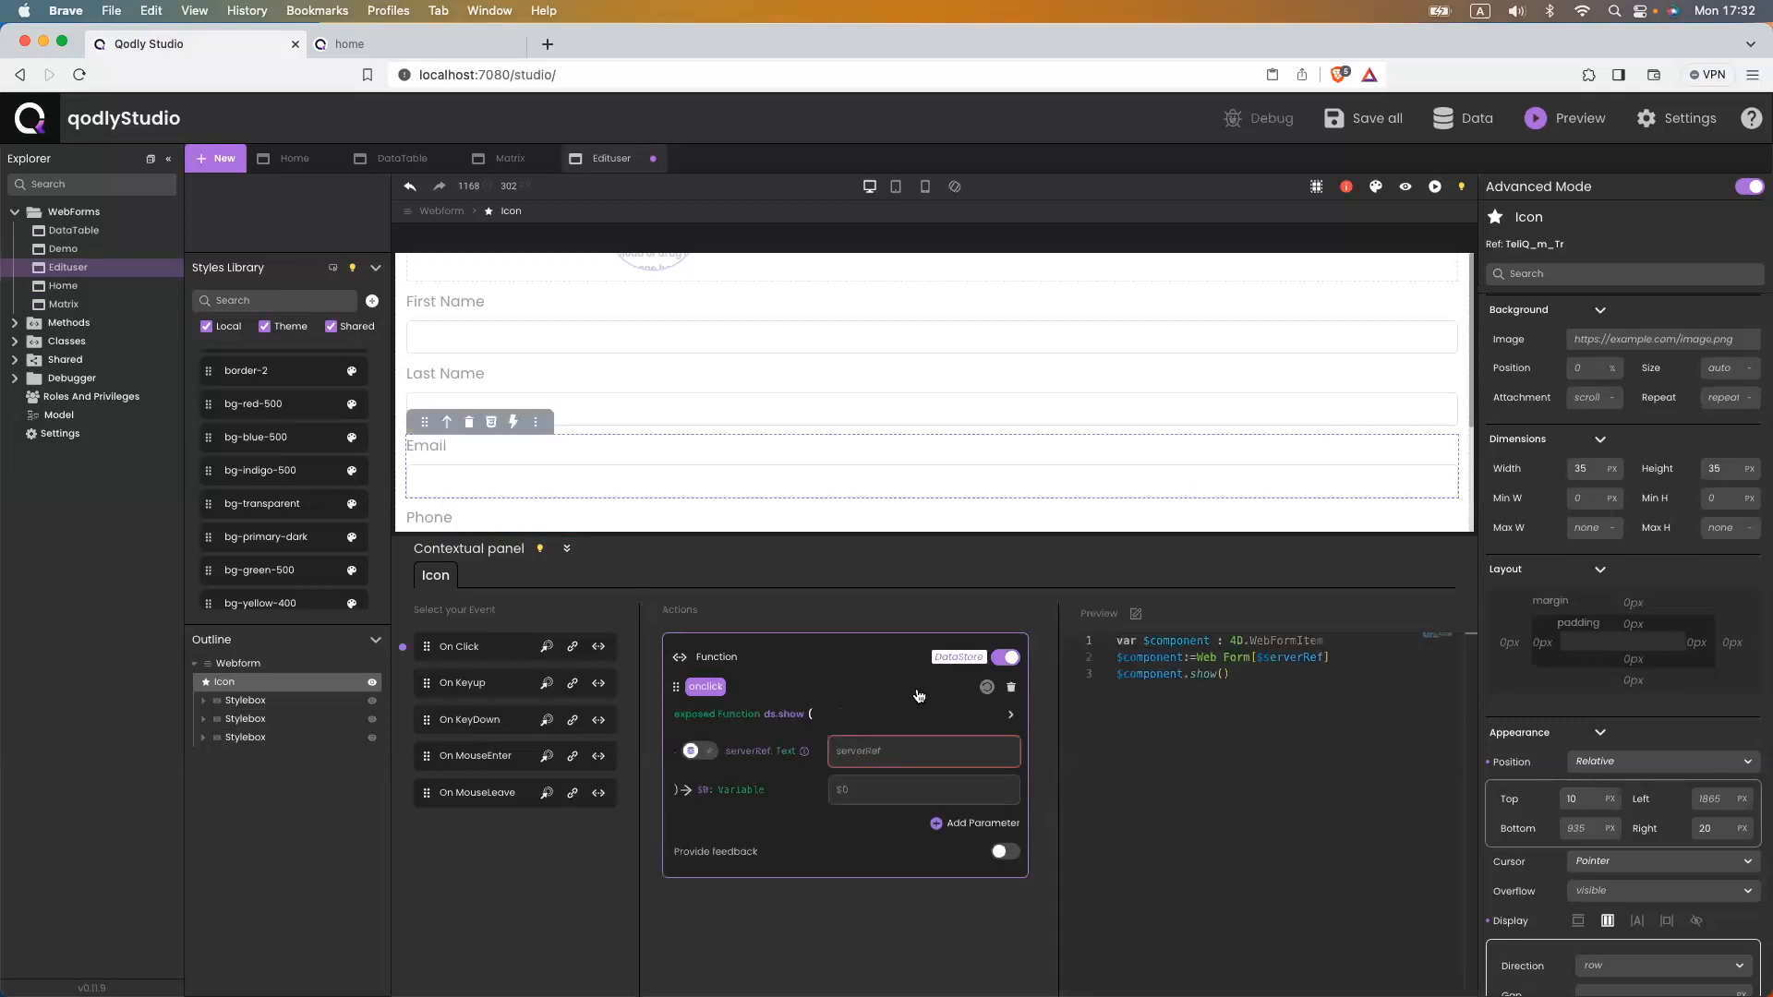
{"action": "left_click", "coordinate": [1010, 687]}
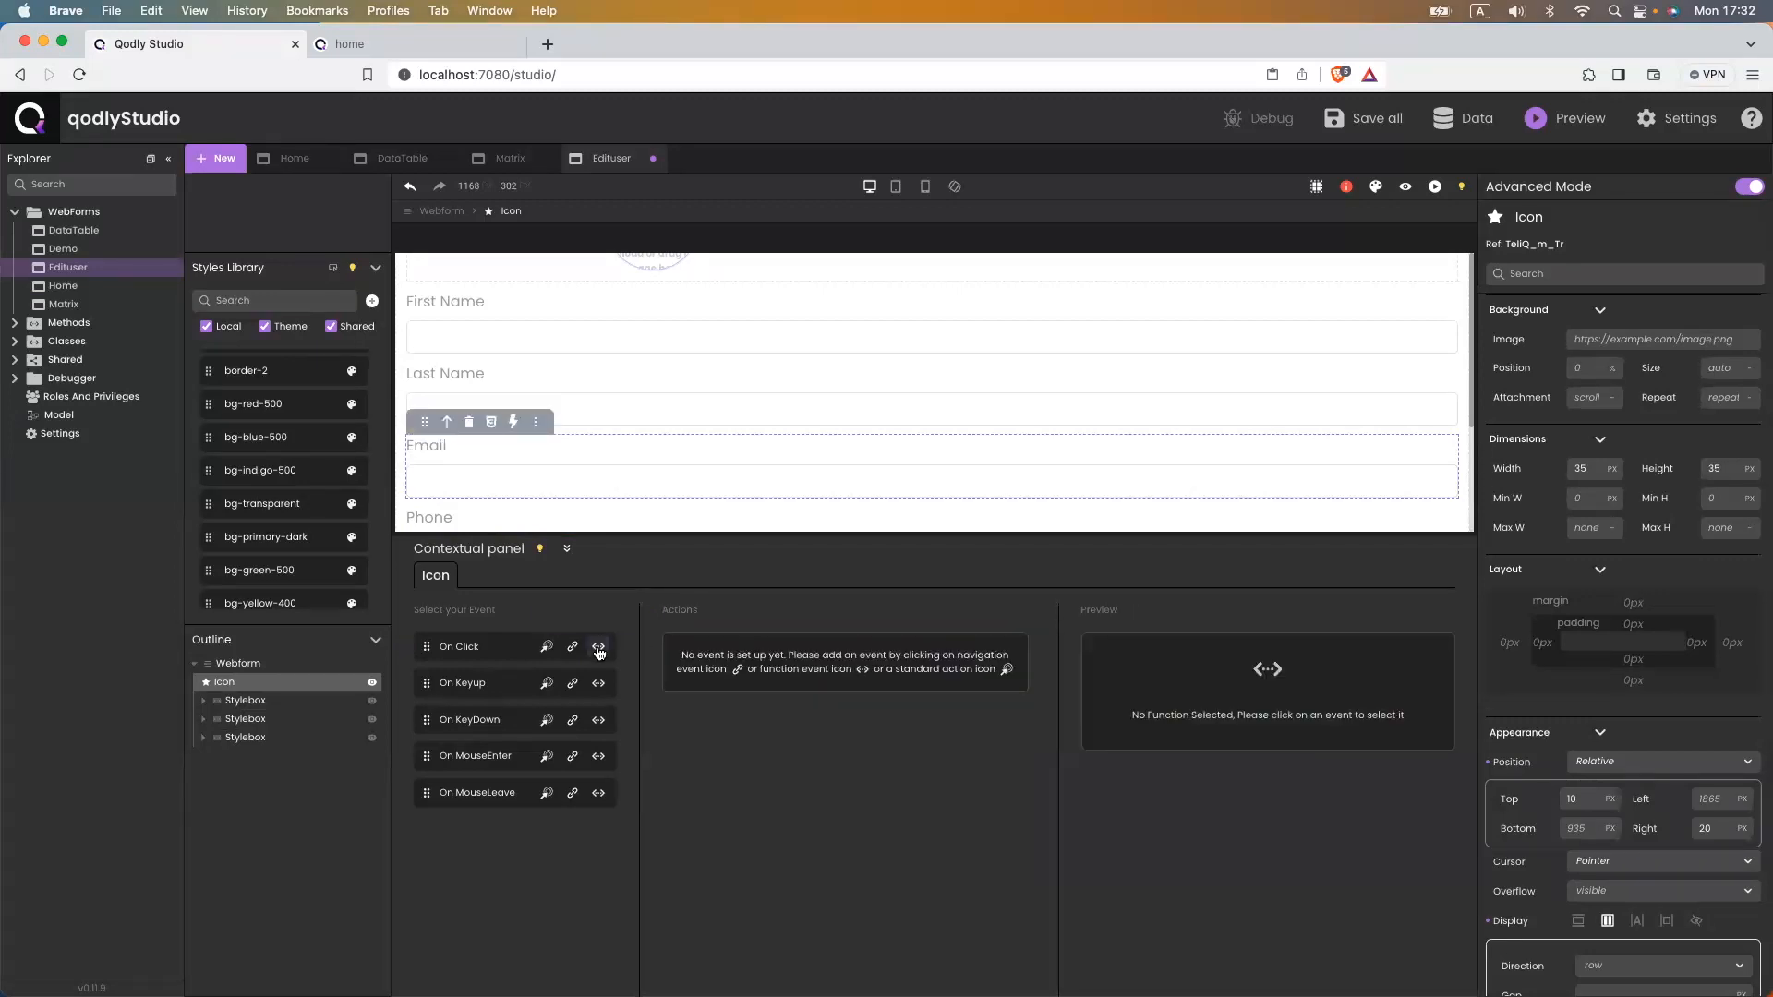
{"action": "left_click", "coordinate": [599, 647]}
{"action": "left_click", "coordinate": [923, 723]}
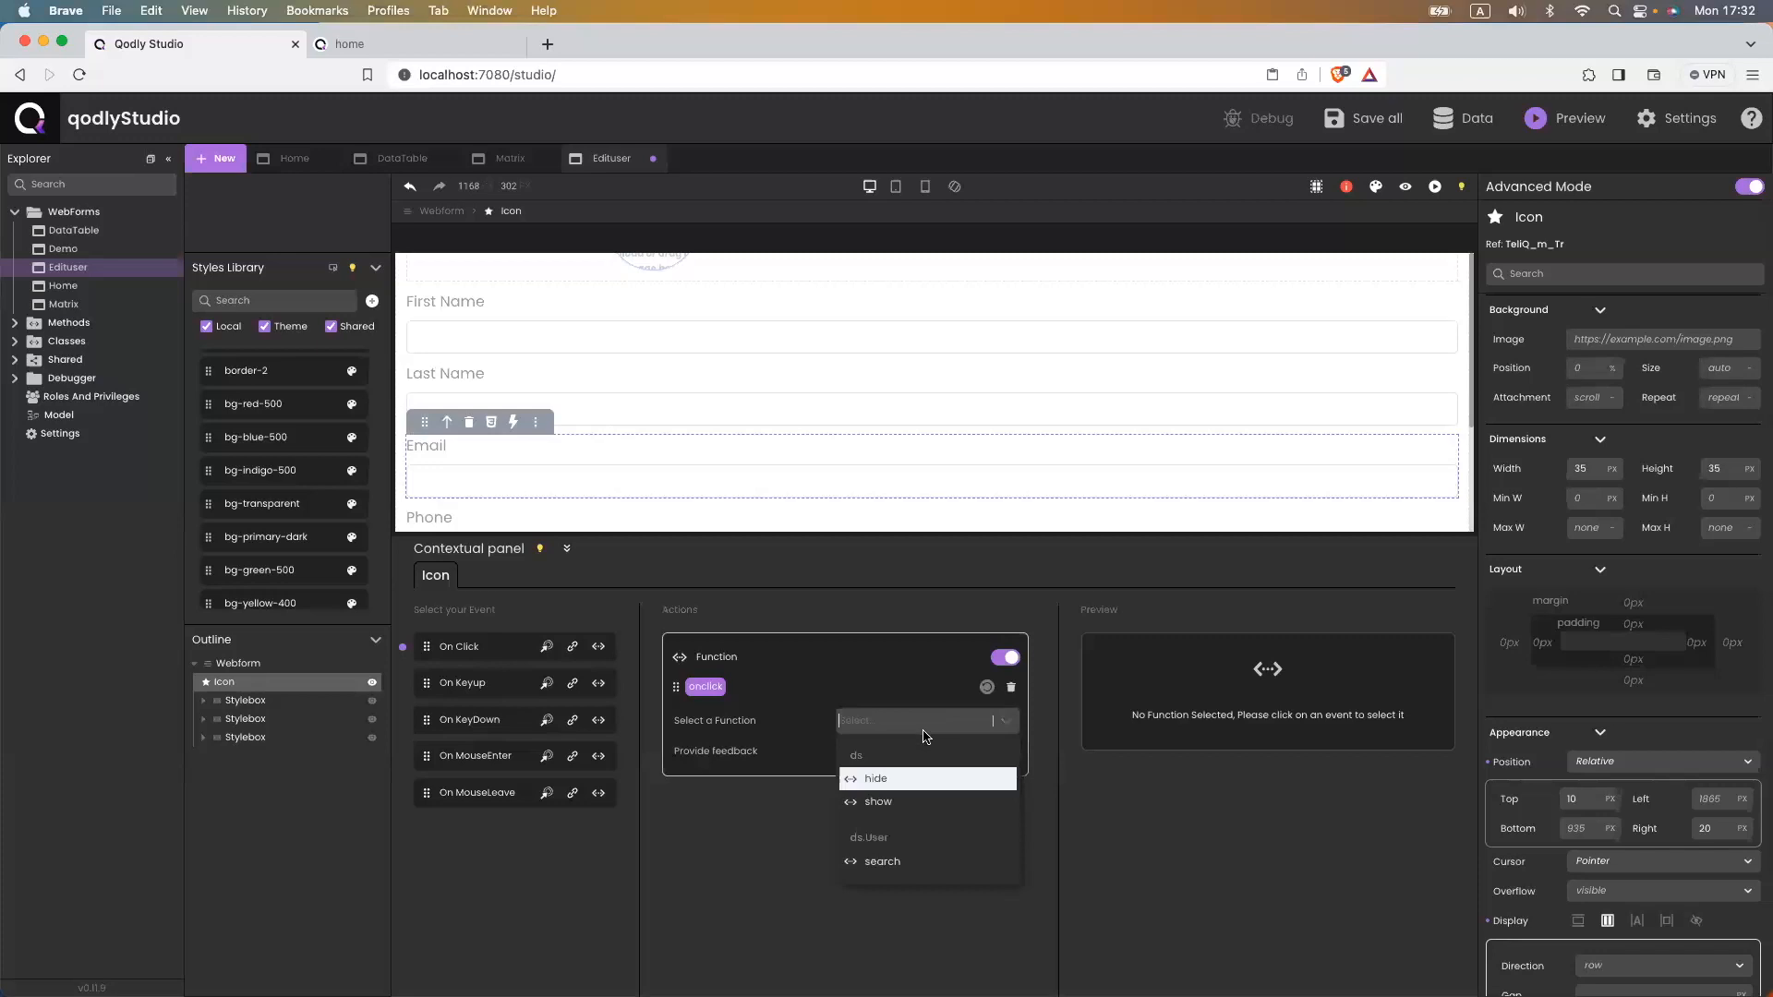
{"action": "left_click", "coordinate": [892, 780]}
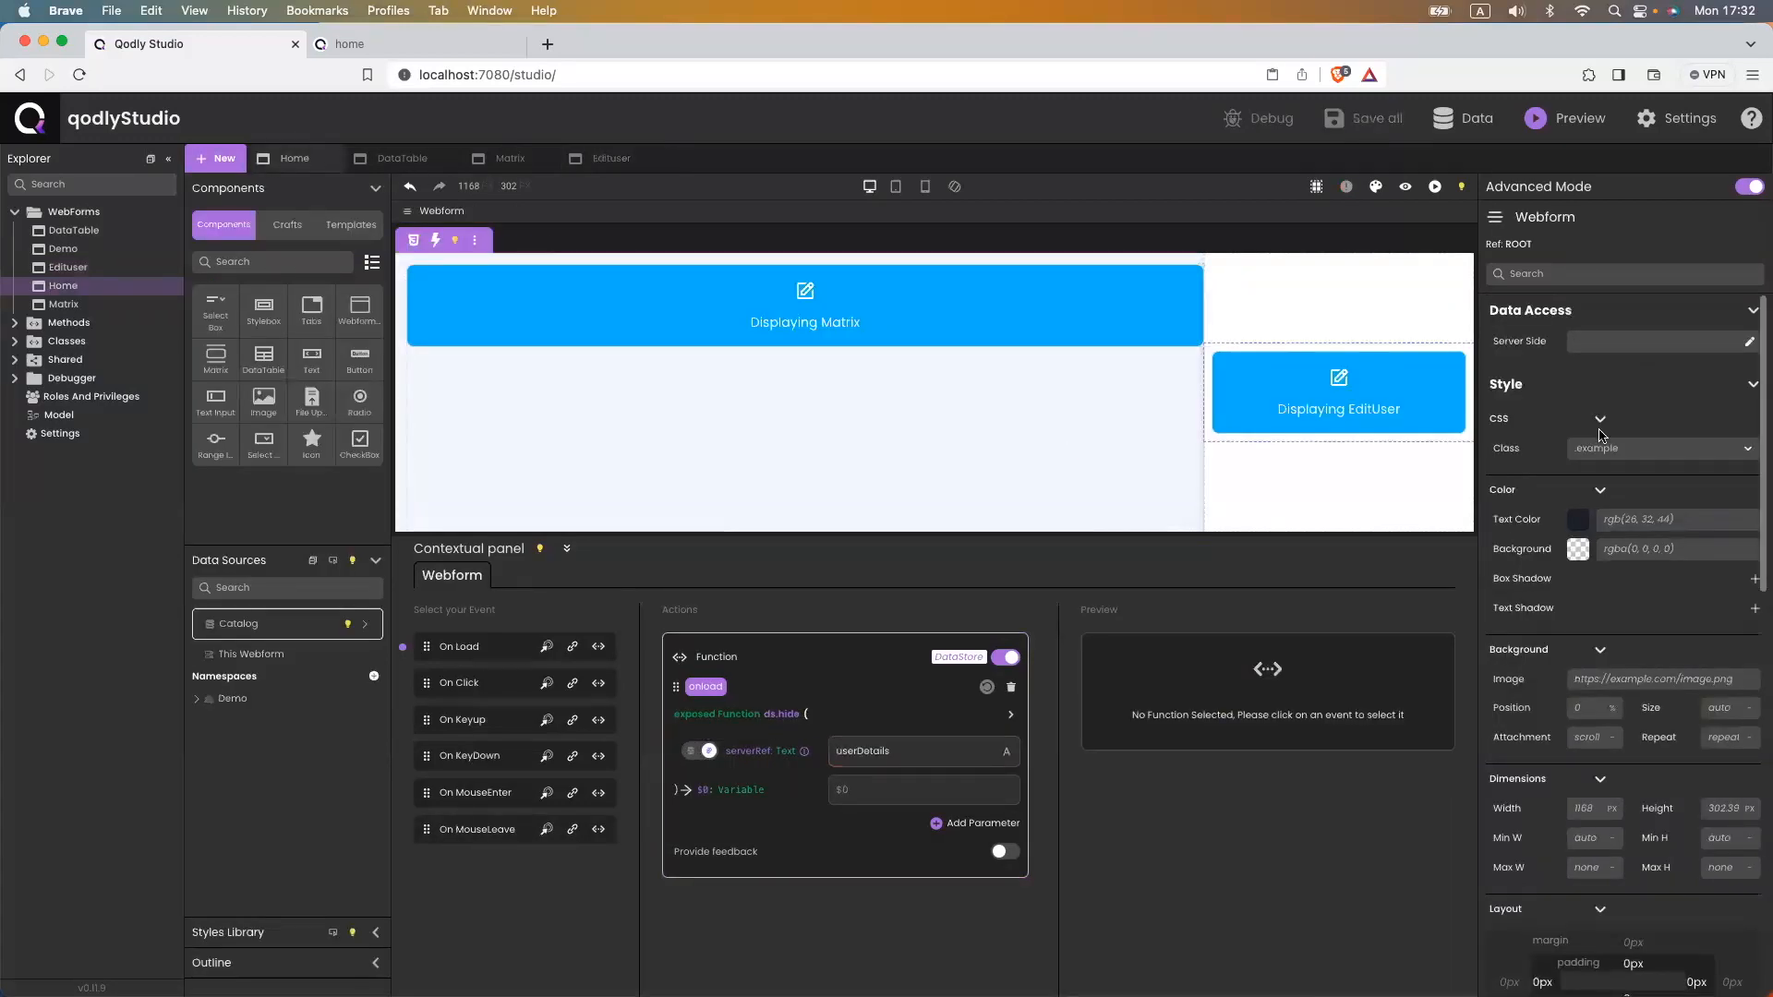
- Check the user details panel's name and set userDetails as the panel ds.hide targets
{"action": "left_click", "coordinate": [1259, 296]}
{"action": "double_click", "coordinate": [1599, 344]}
{"action": "key", "text": "super+c"}
{"action": "left_click", "coordinate": [620, 162]}
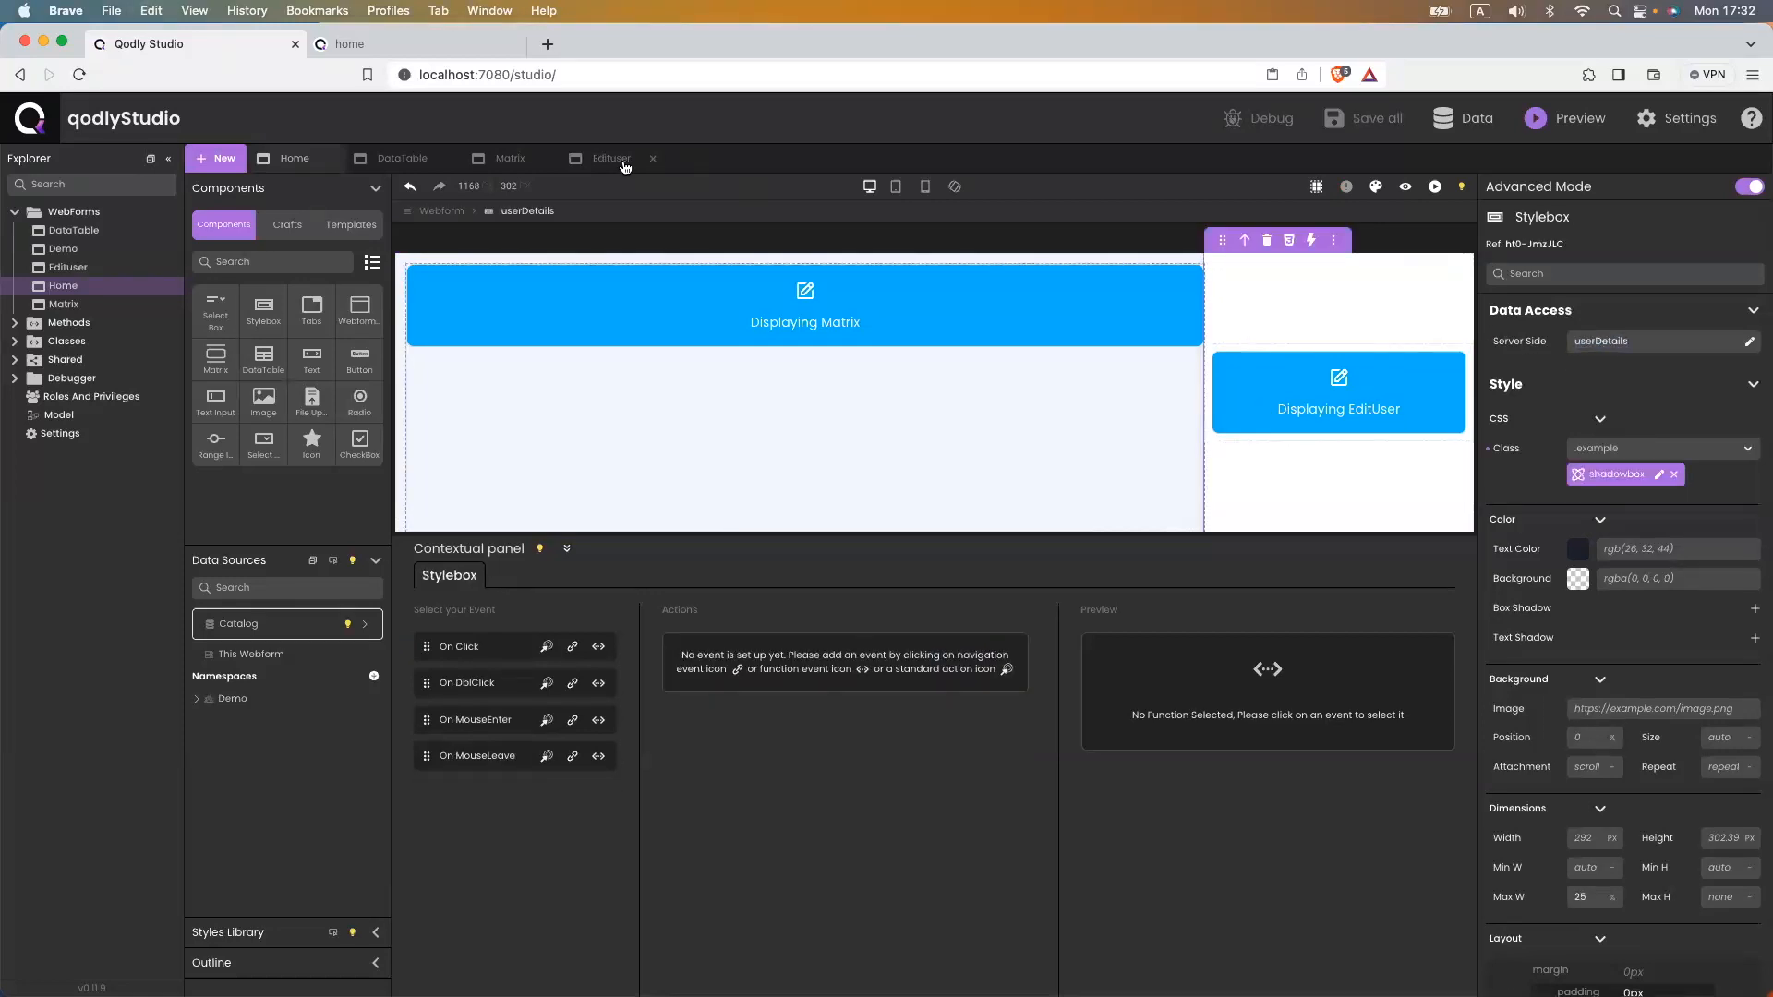
{"action": "left_click", "coordinate": [877, 748]}
{"action": "key", "text": "super+v"}
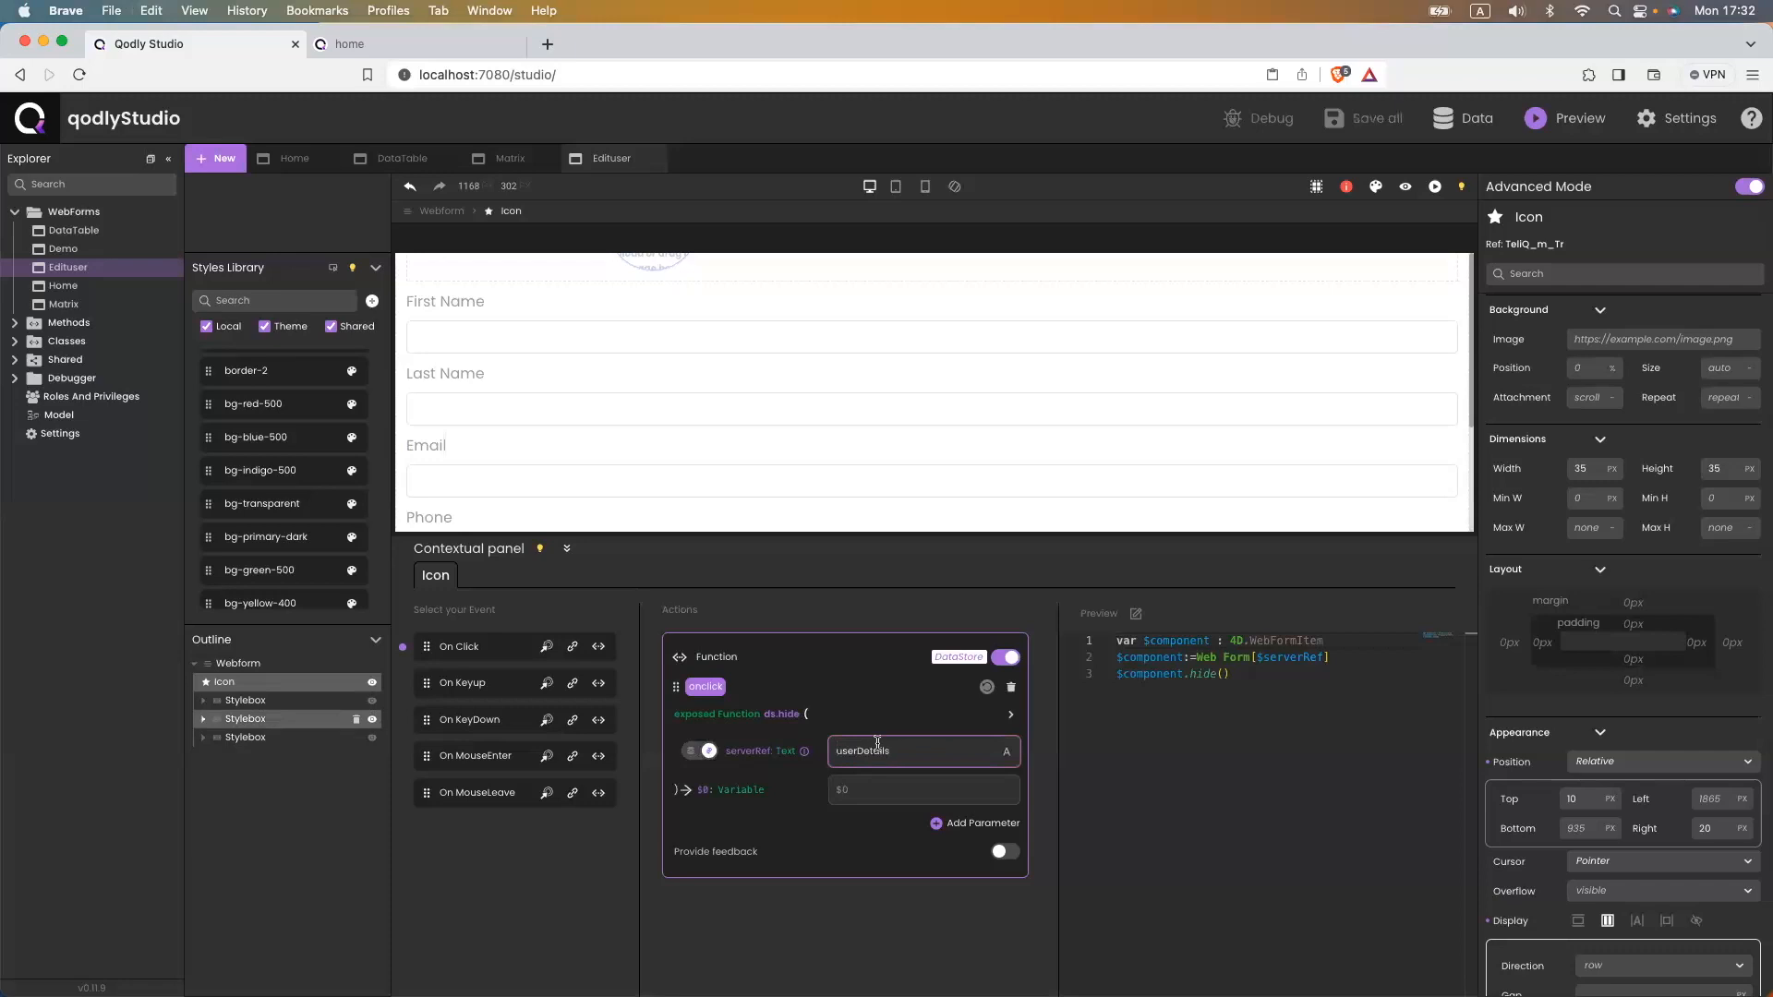
{"action": "left_click", "coordinate": [799, 581]}
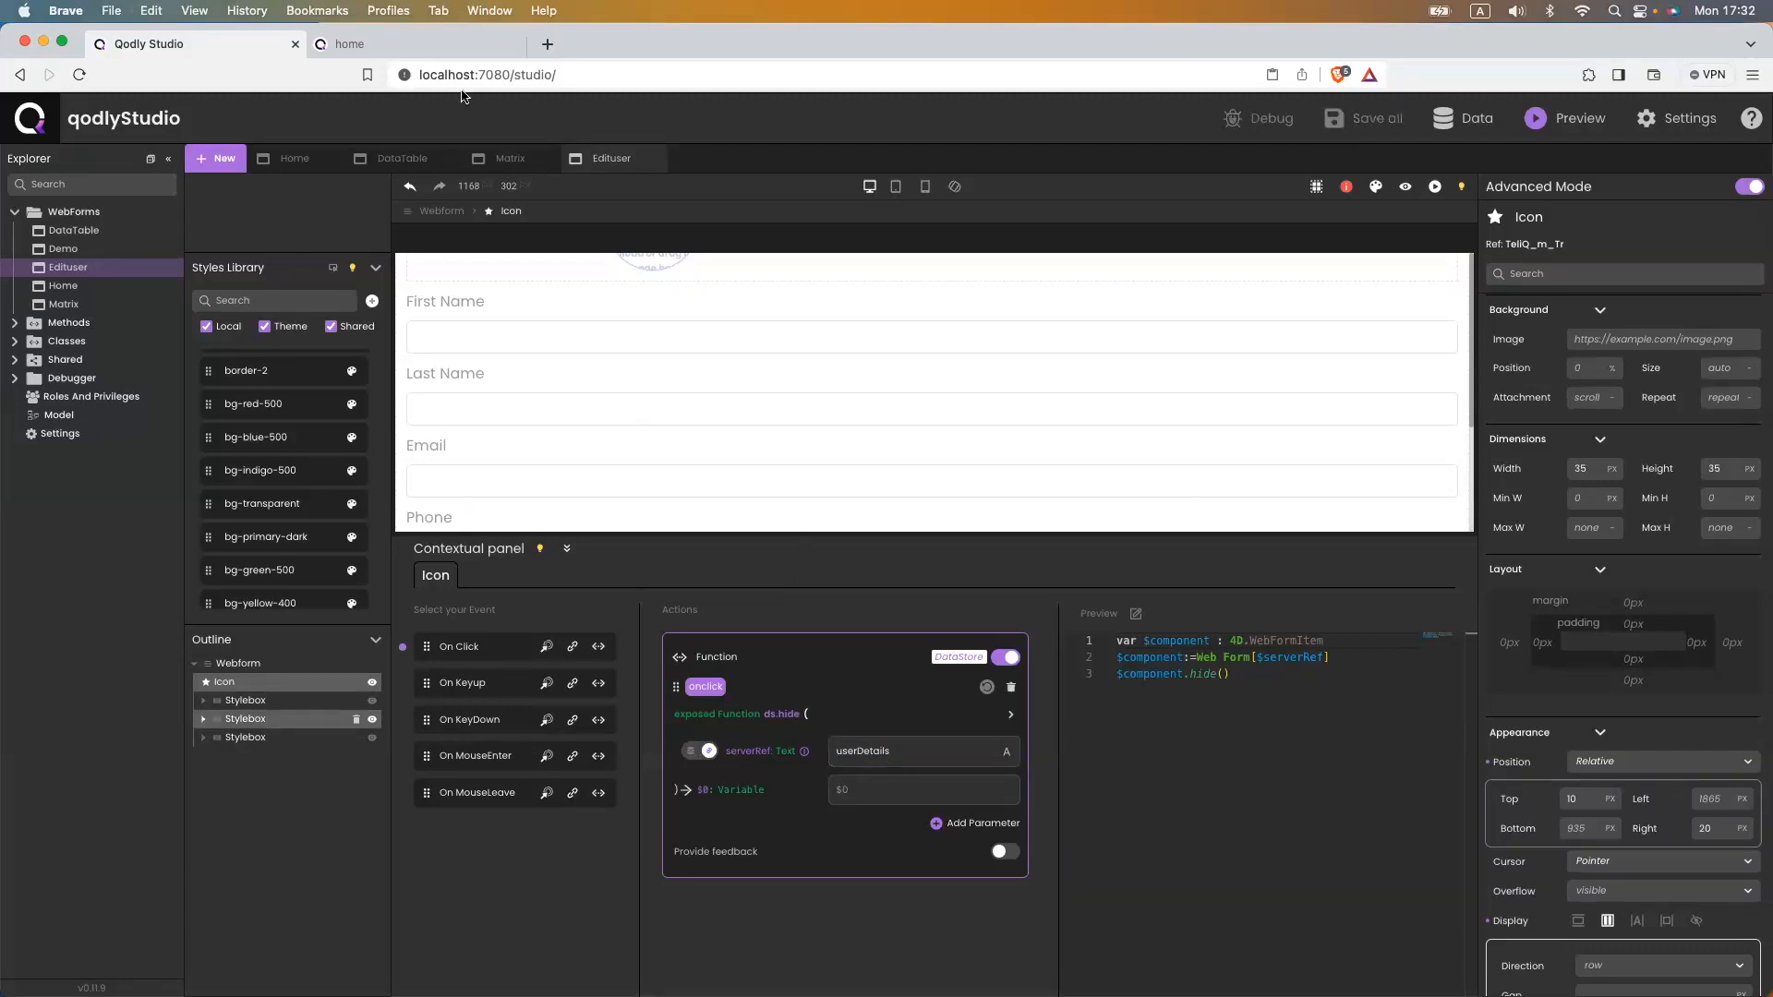
- Reload the running page, open the first user's edit panel, and confirm the close icon hides it
{"action": "left_click", "coordinate": [397, 46]}
{"action": "left_click", "coordinate": [458, 74]}
{"action": "key", "text": "Return"}
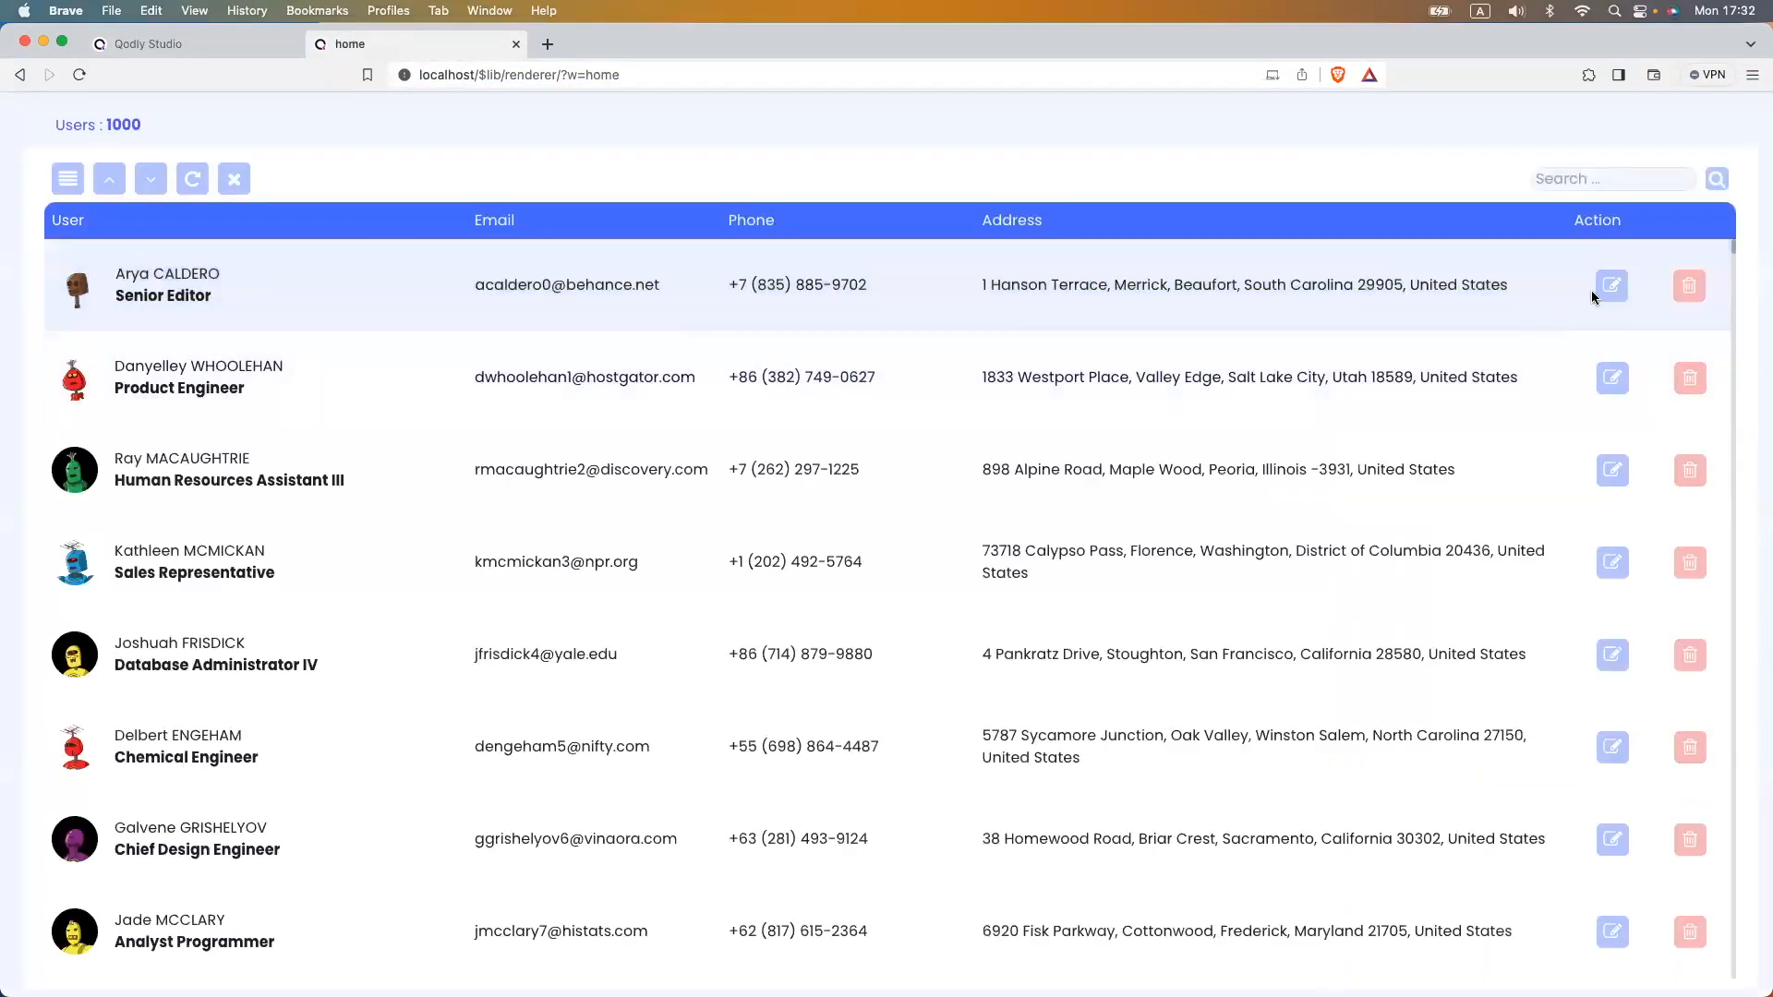
{"action": "left_click", "coordinate": [1612, 287]}
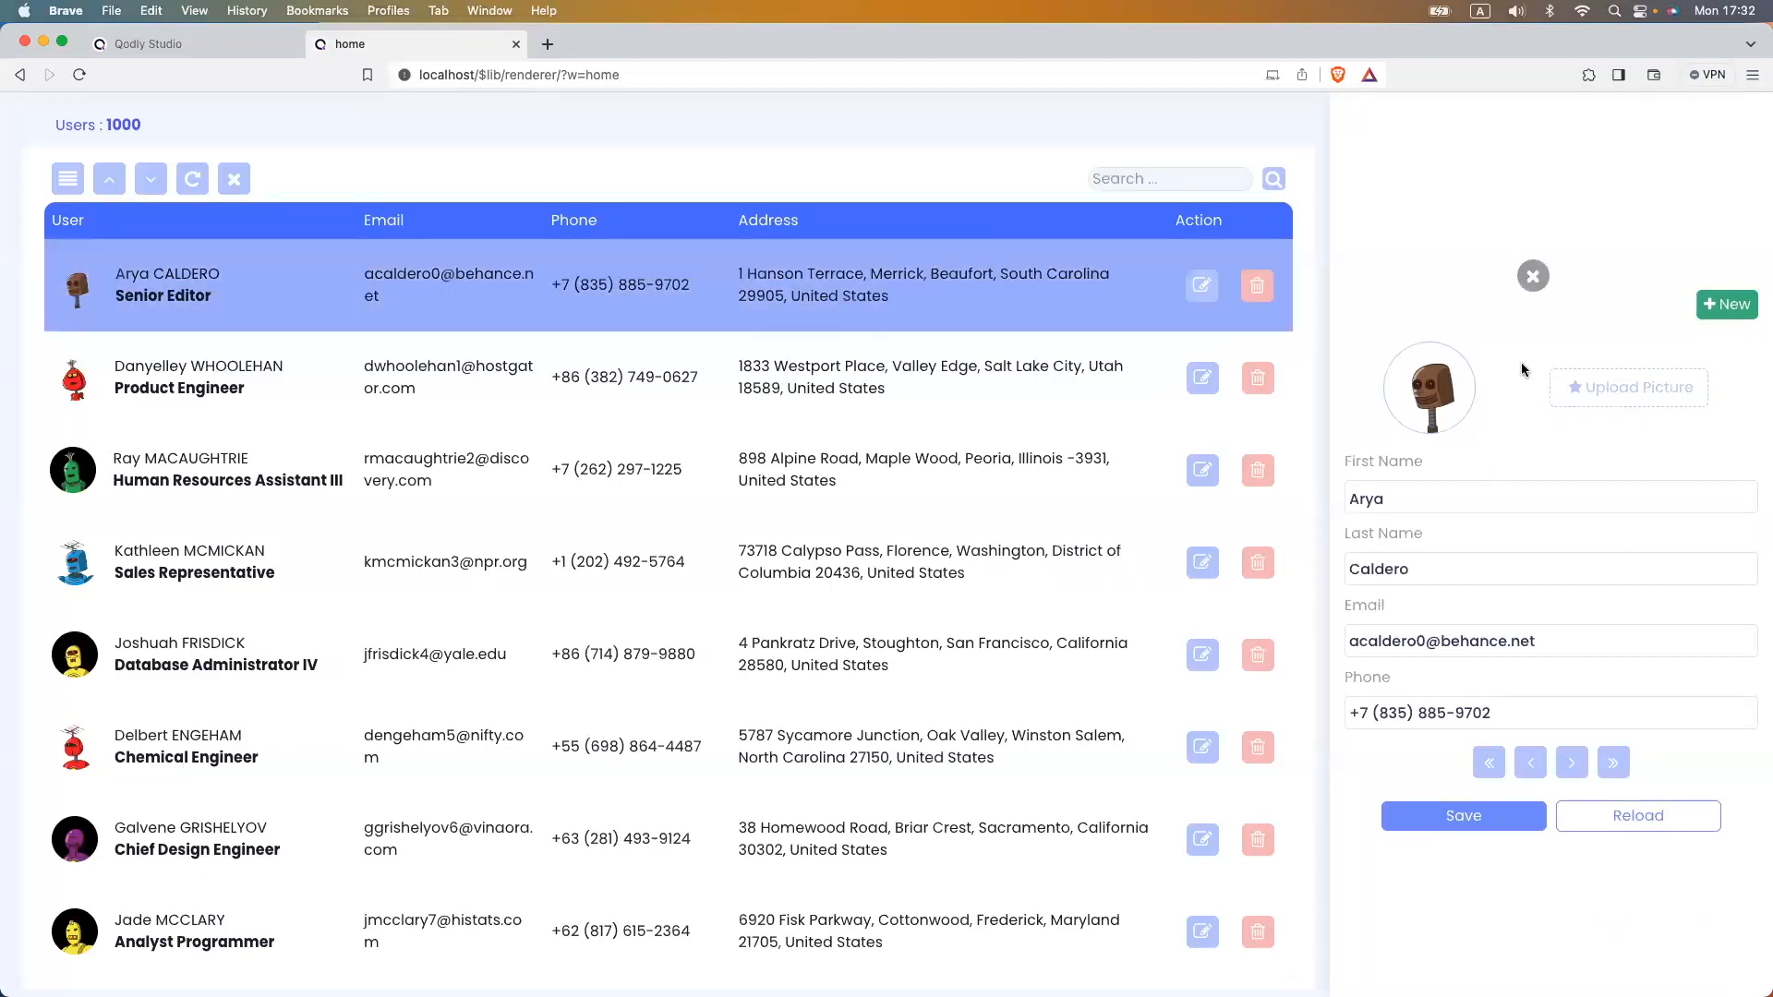
{"action": "left_click", "coordinate": [1533, 276]}
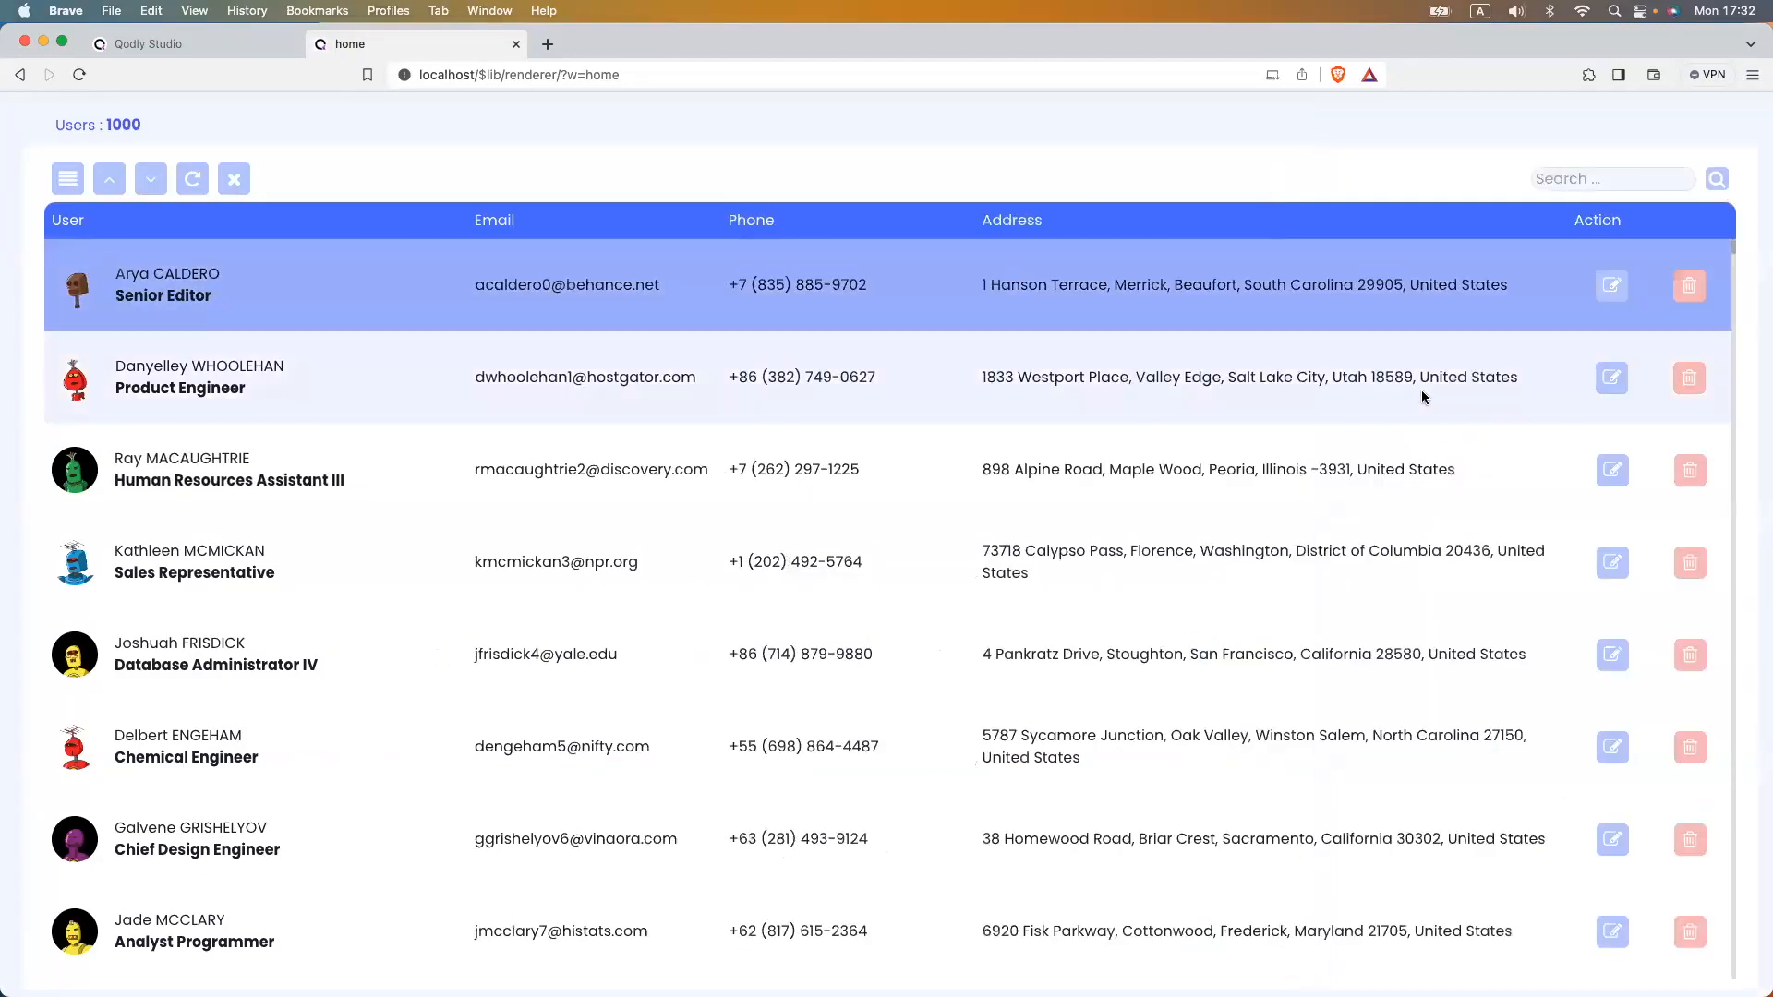
{"action": "left_click", "coordinate": [221, 44]}
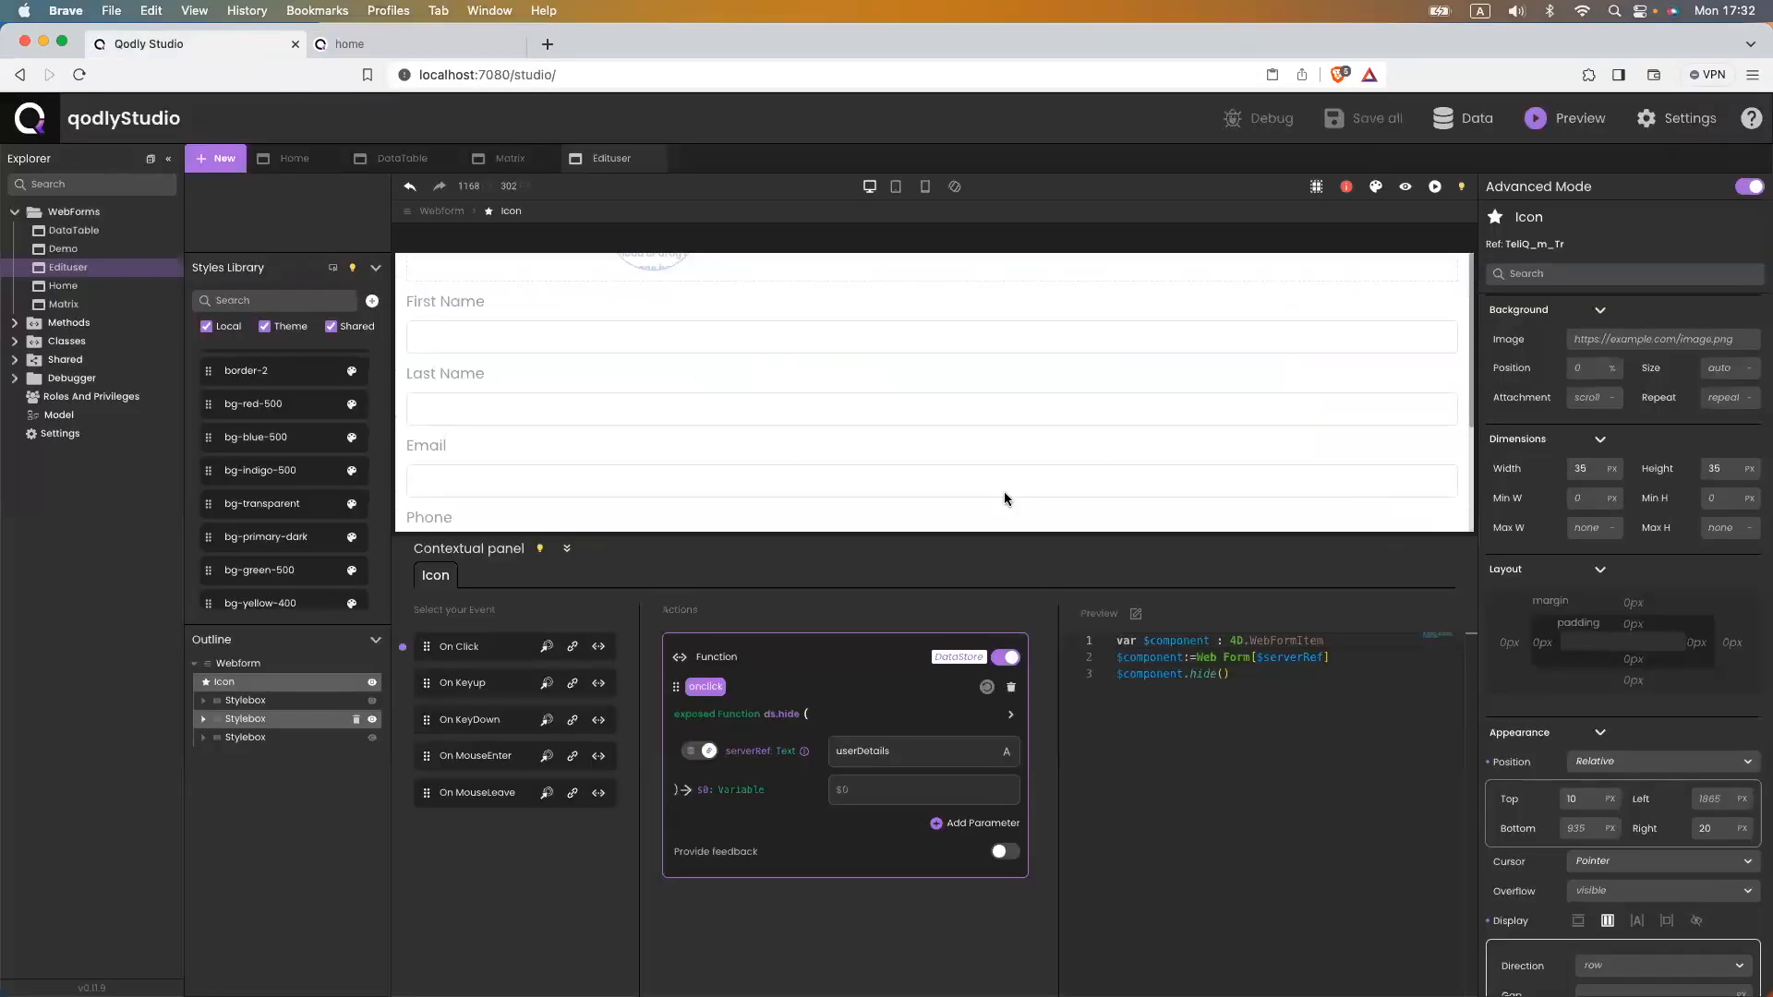
- Set the close icon's Position to Fixed and open the iconClose class in the CSS class editor
{"action": "left_click_drag", "start_coordinate": [1046, 535], "coordinate": [998, 790]}
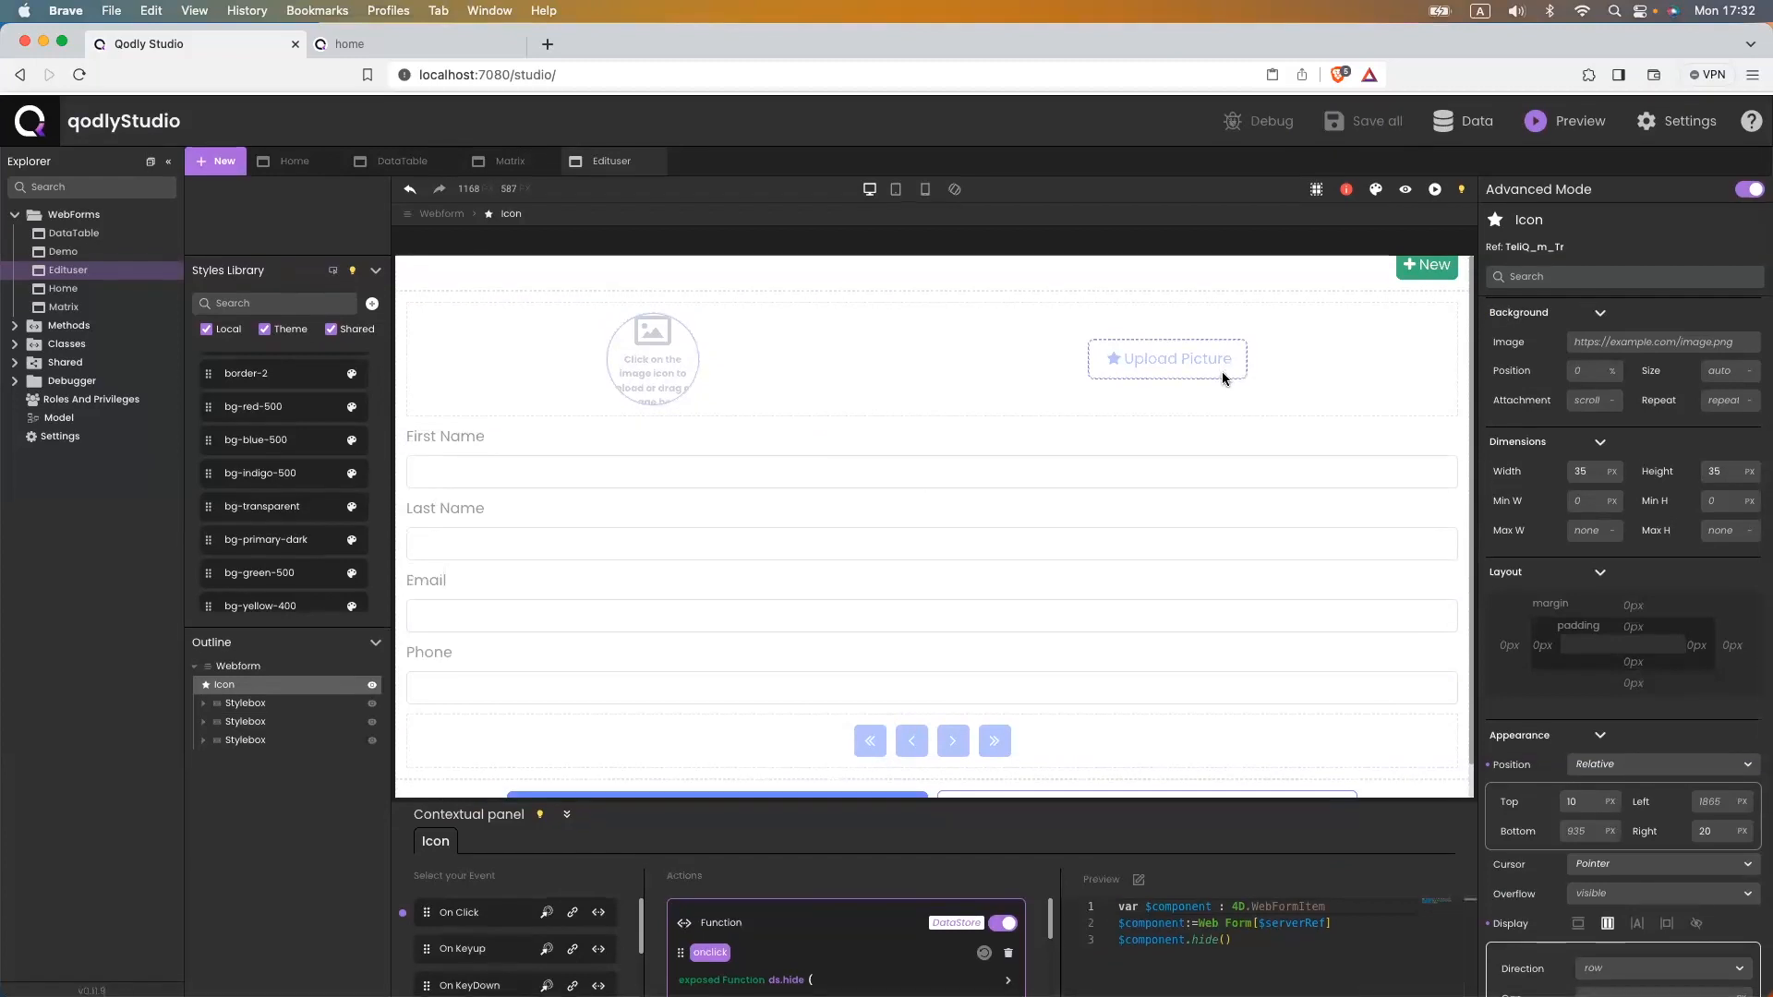
{"action": "scroll", "coordinate": [1572, 593], "scroll_direction": "up", "scroll_amount": 5}
{"action": "scroll", "coordinate": [1573, 592], "scroll_direction": "down", "scroll_amount": 4}
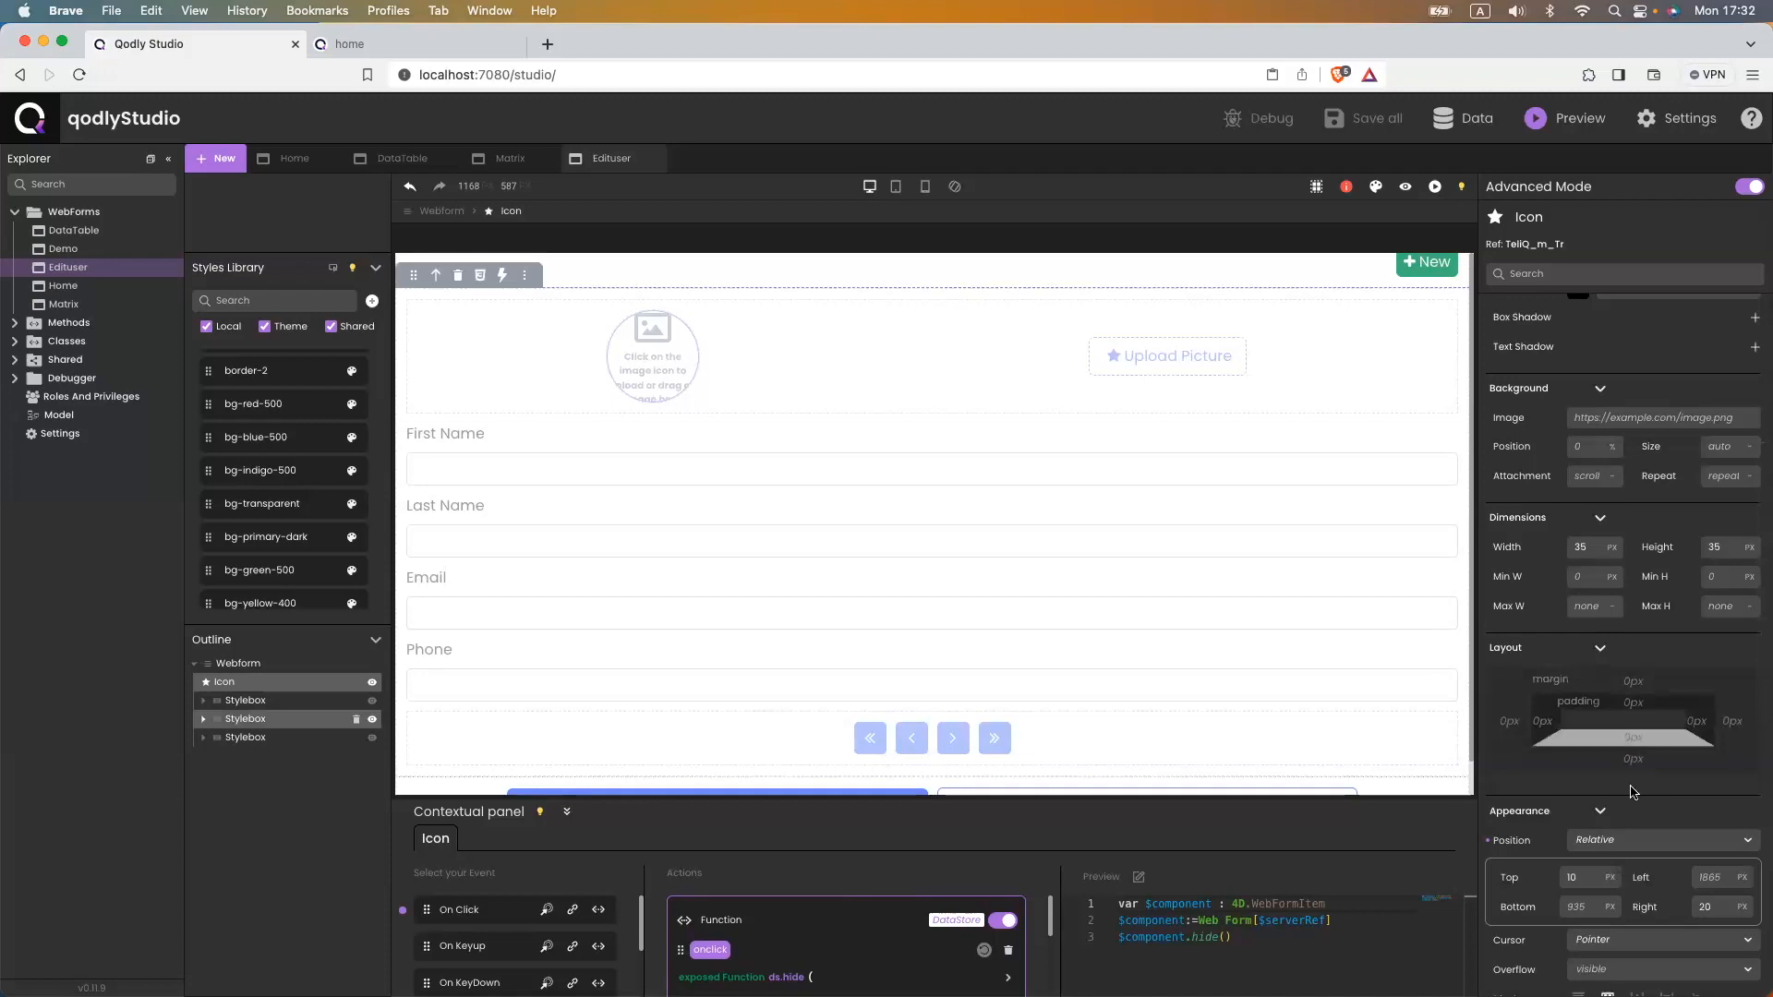
{"action": "left_click", "coordinate": [1600, 841]}
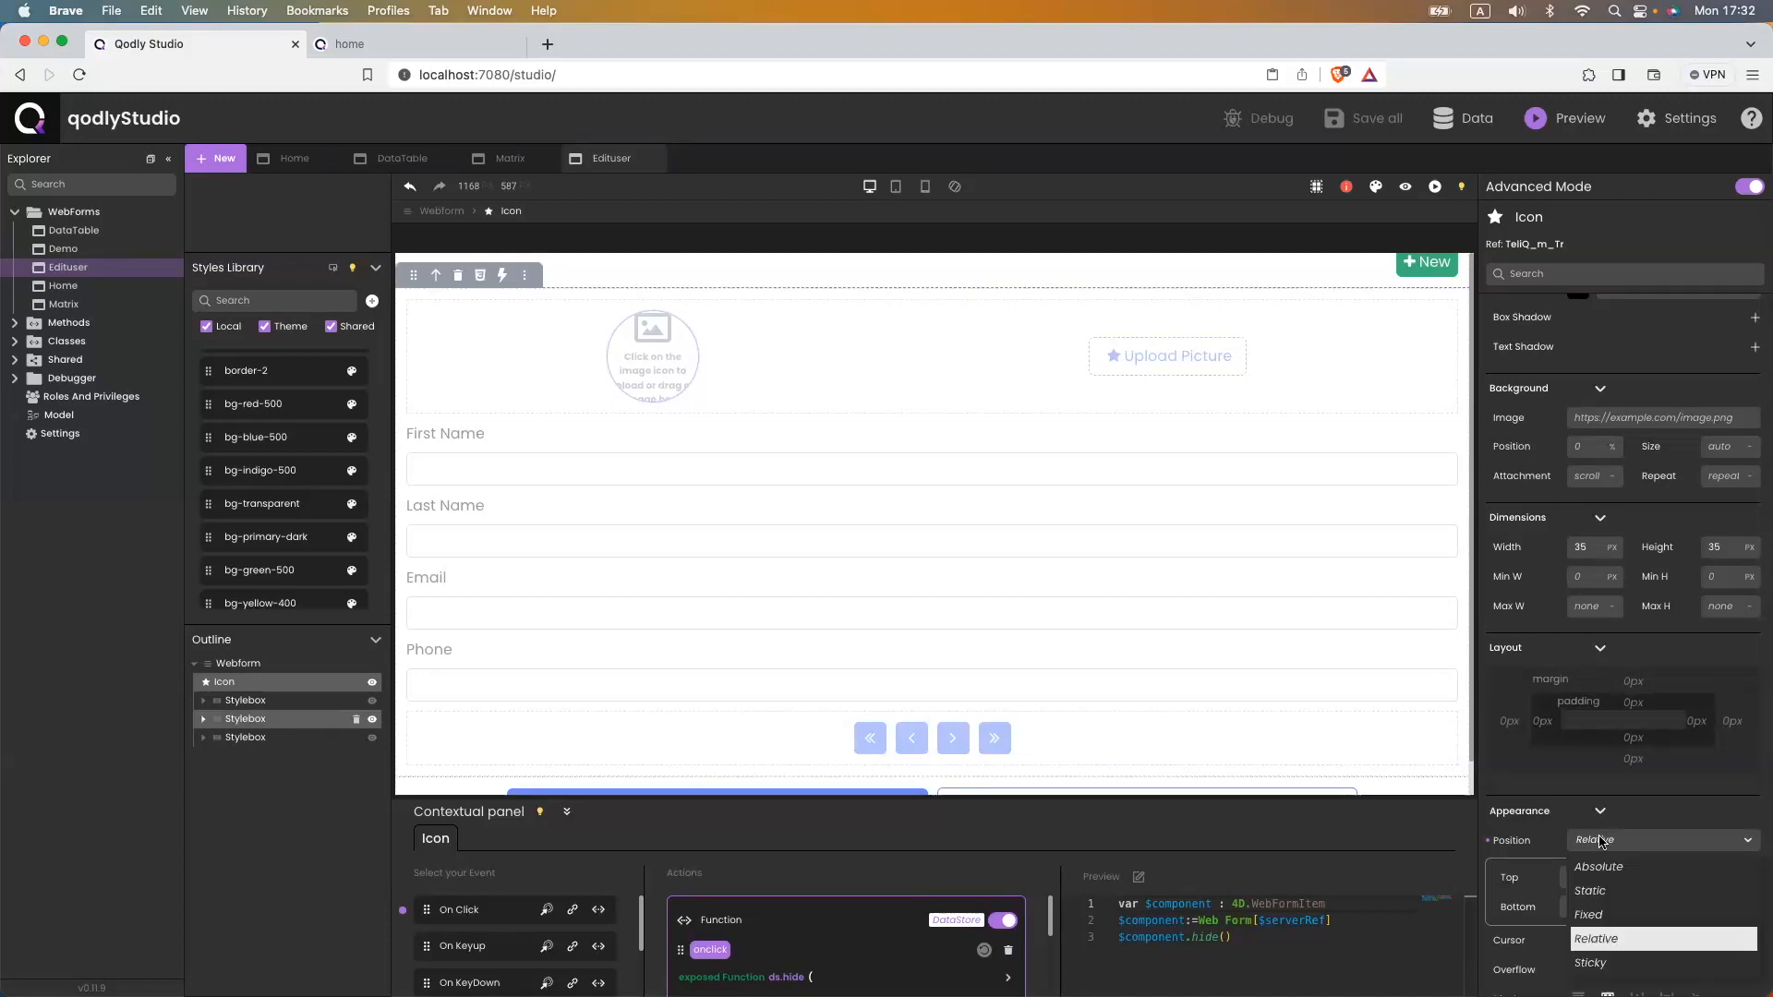
{"action": "left_click", "coordinate": [1594, 914]}
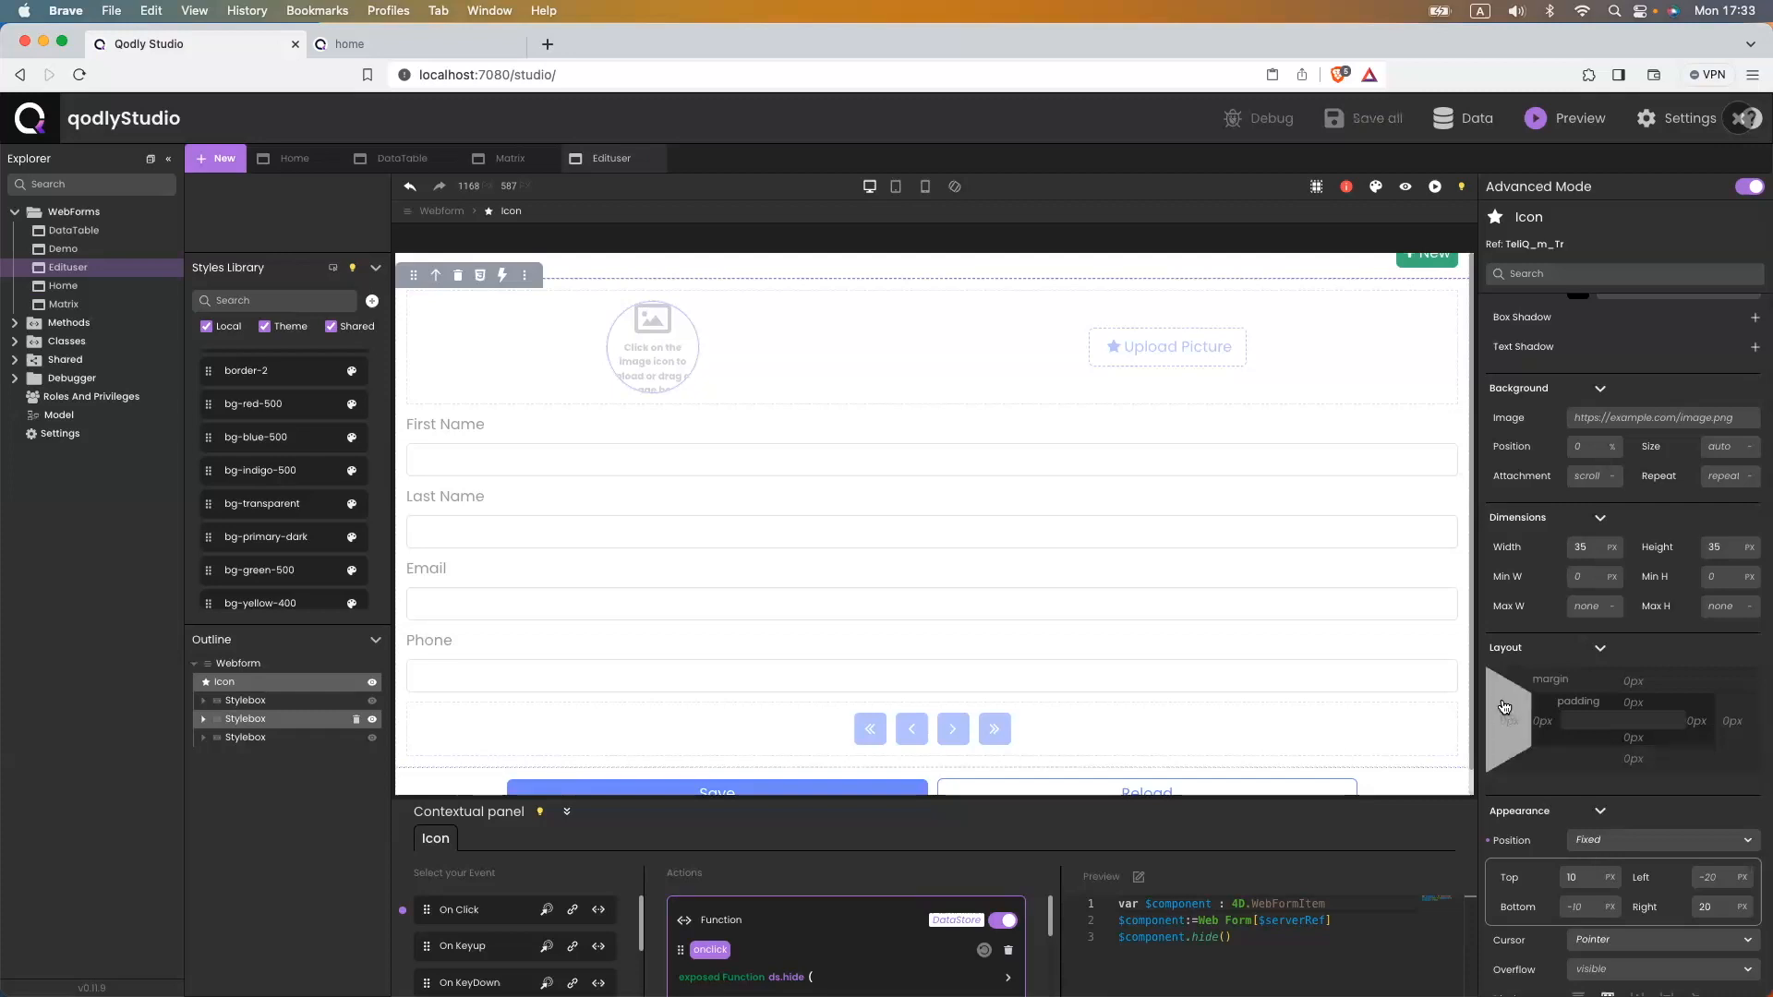
{"action": "scroll", "coordinate": [1523, 660], "scroll_direction": "up", "scroll_amount": 5}
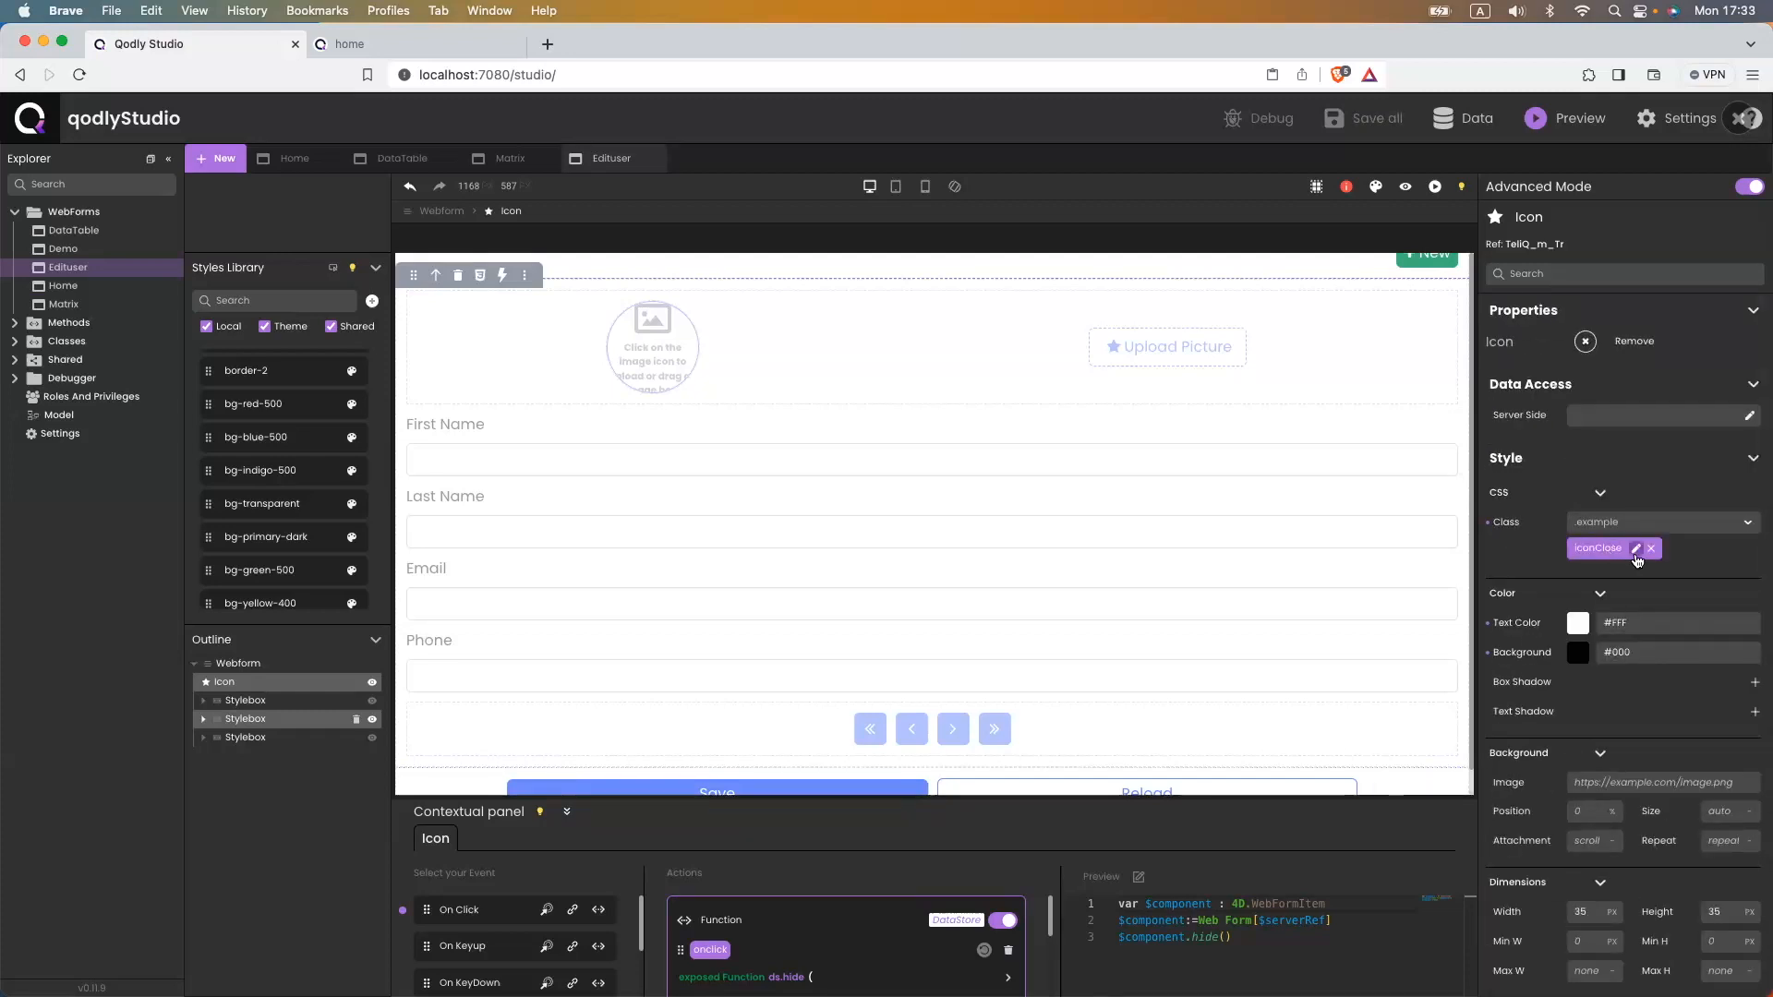
{"action": "left_click", "coordinate": [1636, 549]}
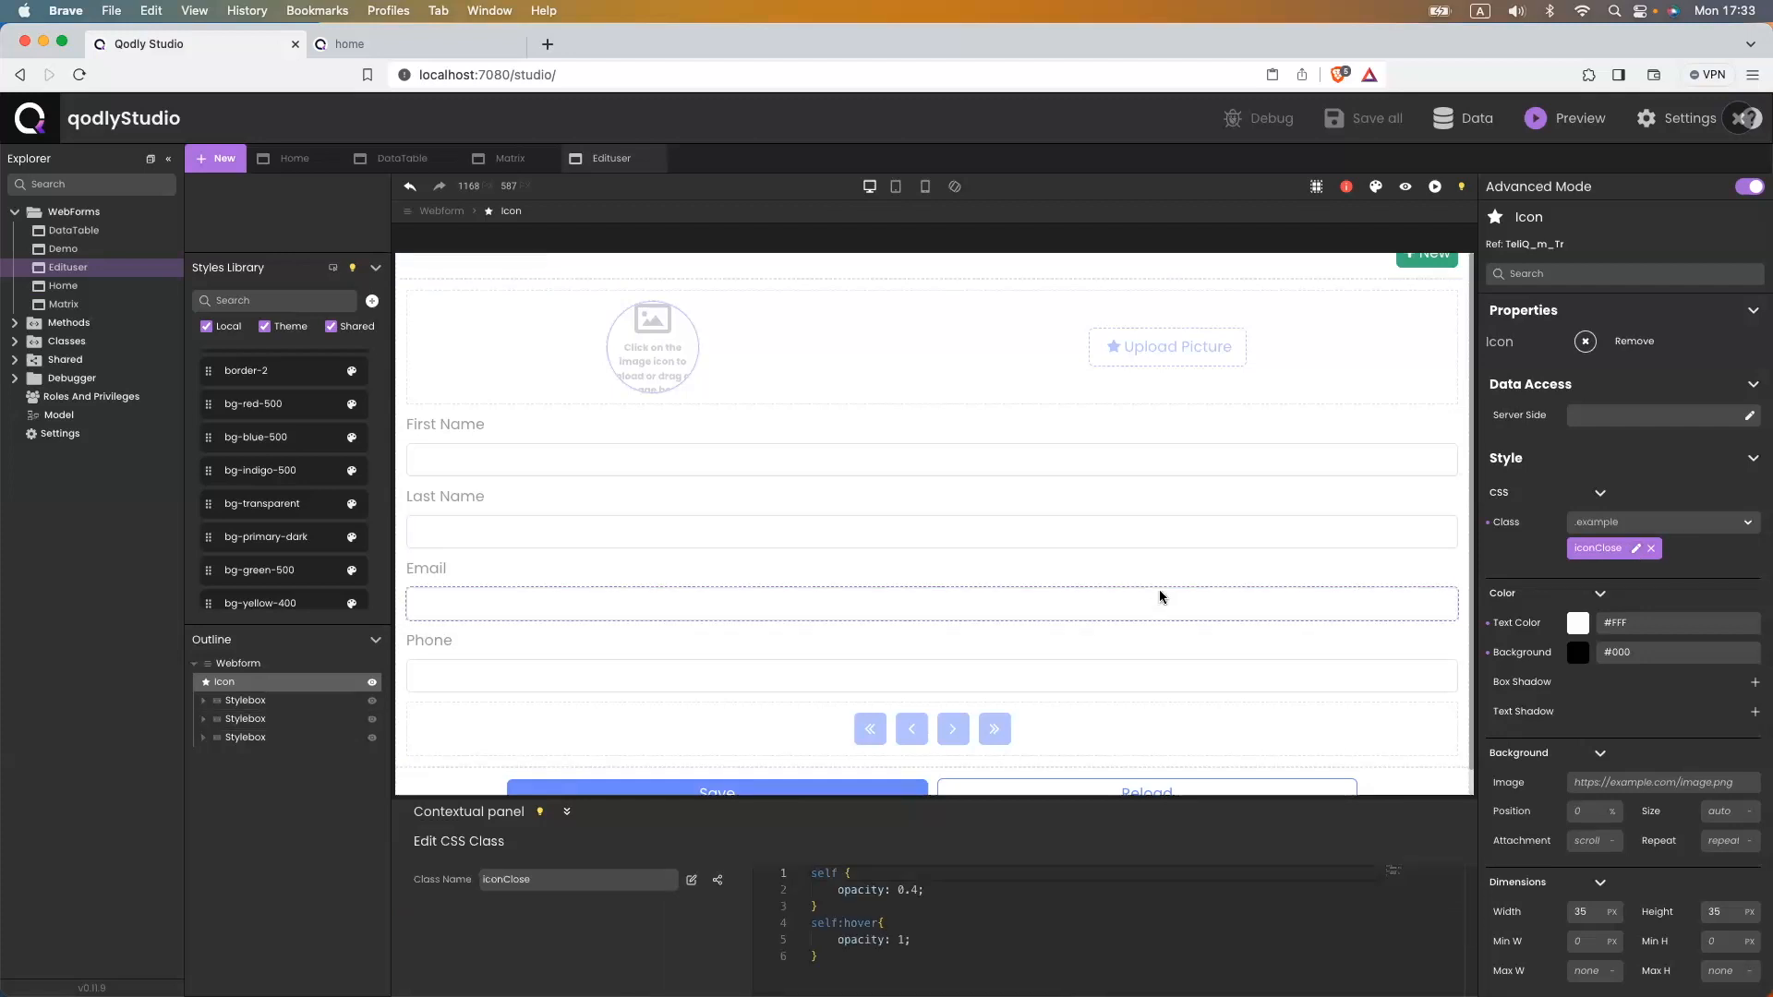